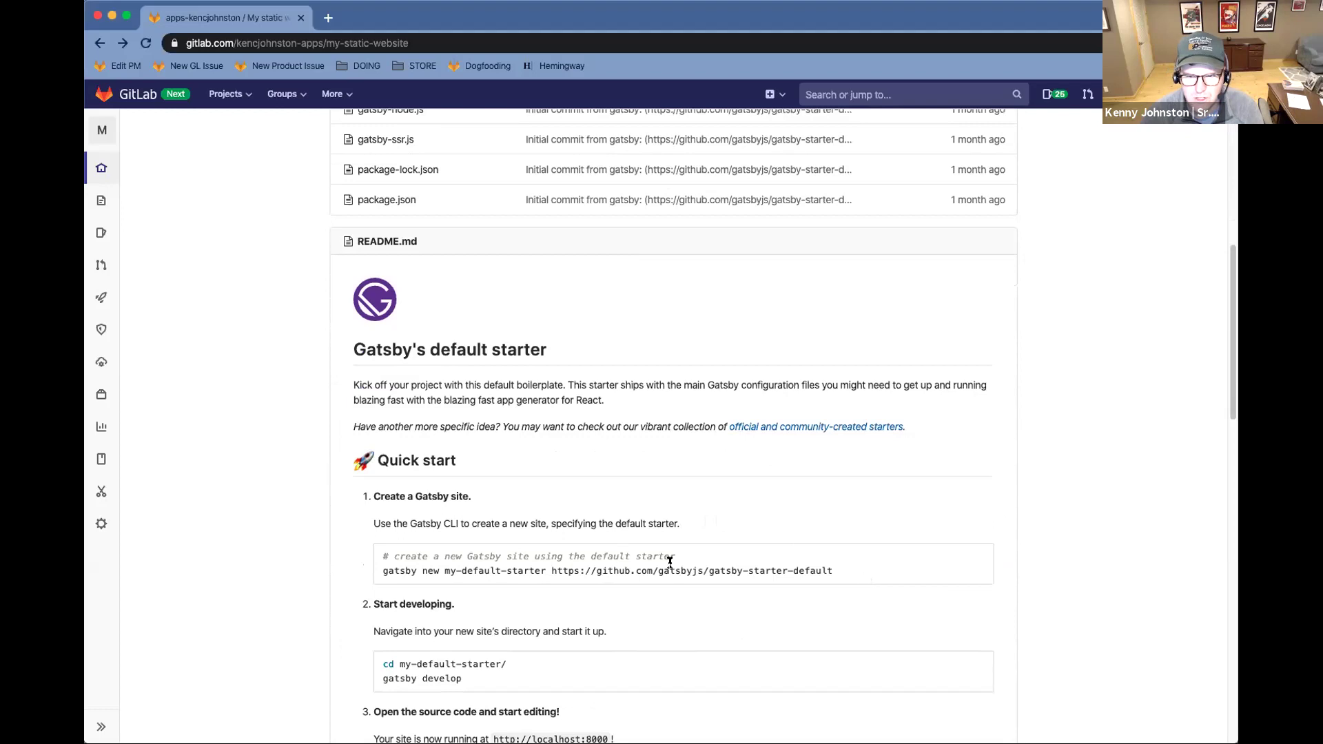
Browse the my-static-website file list and README, then start a new Product project issue
scroll(540, 590, "down", 2)
scroll(545, 585, "down", 2)
scroll(545, 585, "up", 10)
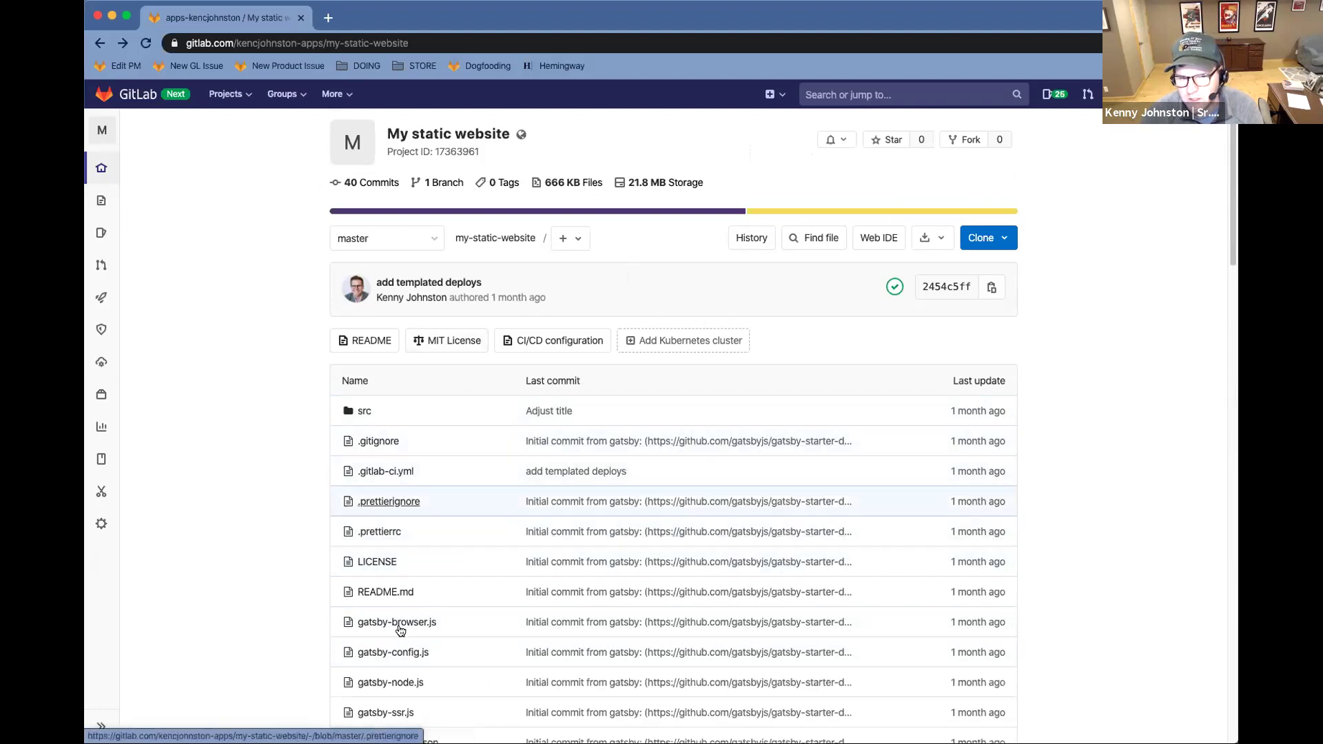
scroll(607, 473, "down", 6)
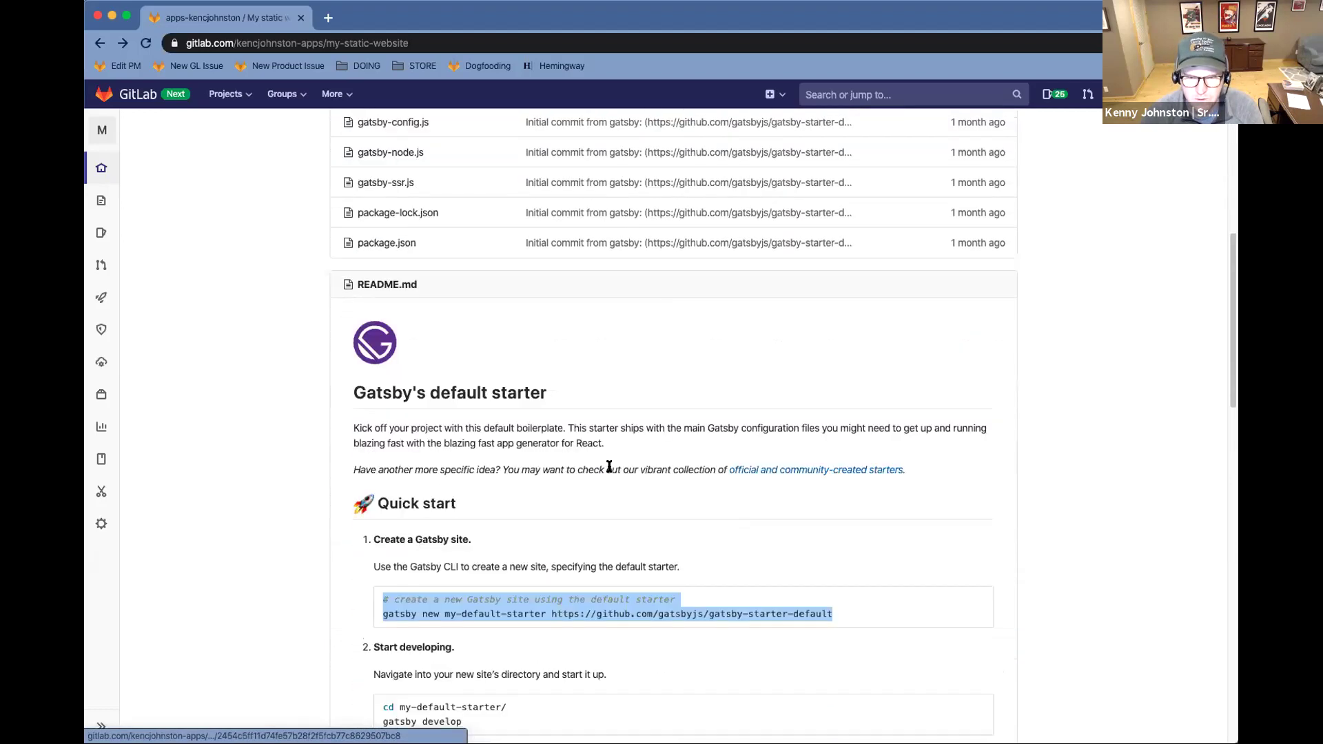
scroll(583, 427, "up", 6)
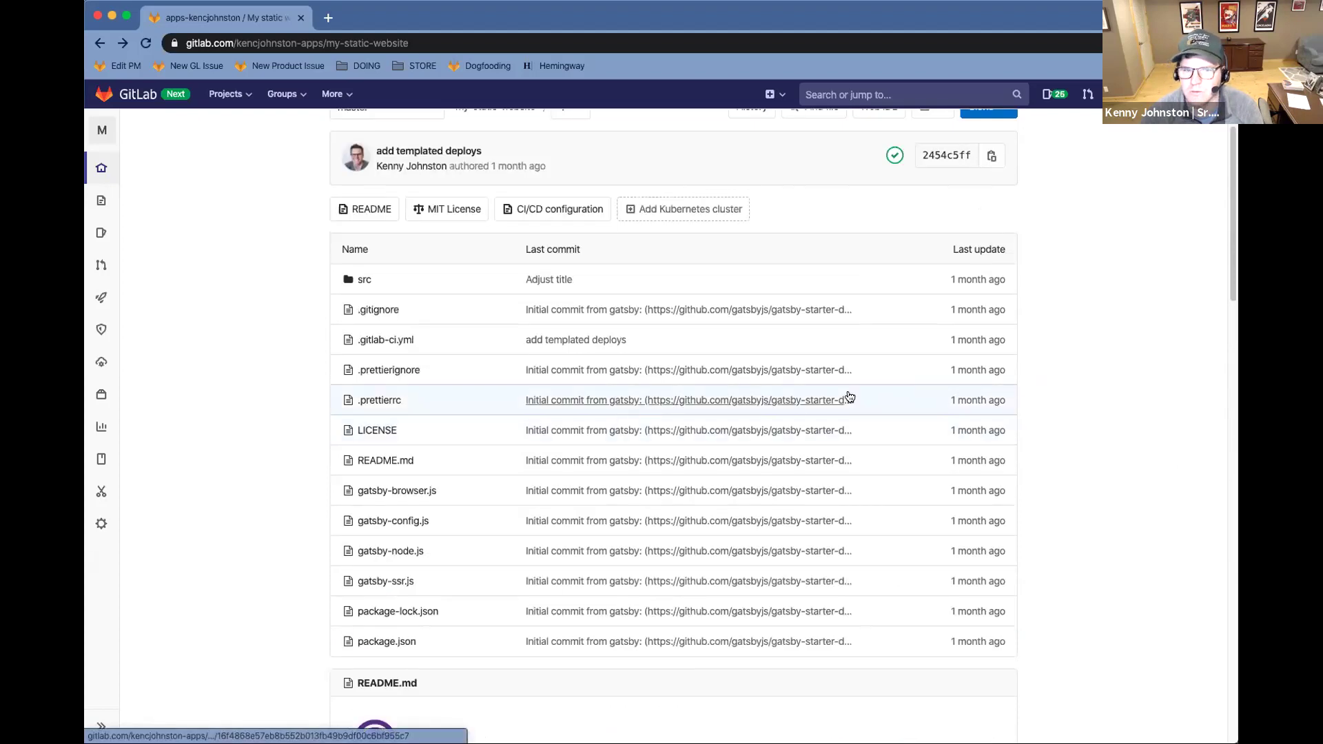
scroll(830, 375, "up", 2)
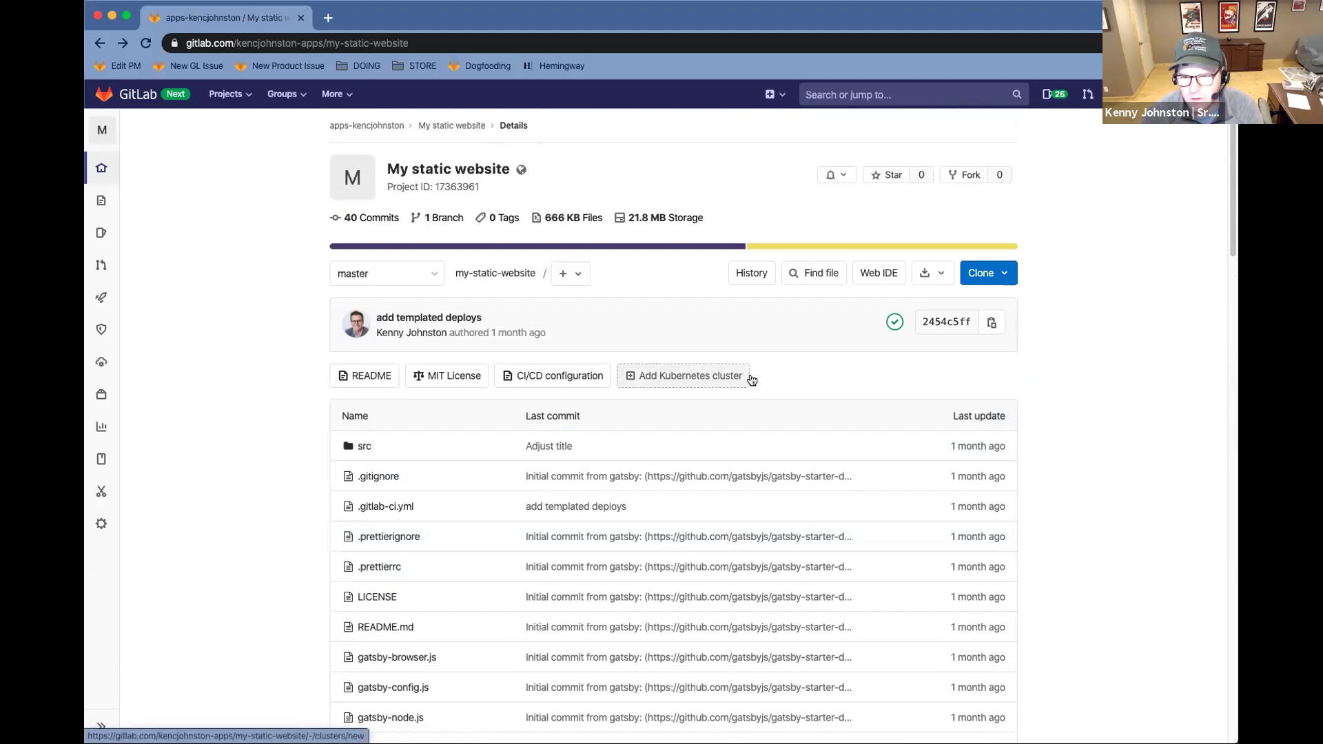
scroll(874, 430, "down", 1)
scroll(874, 429, "down", 2)
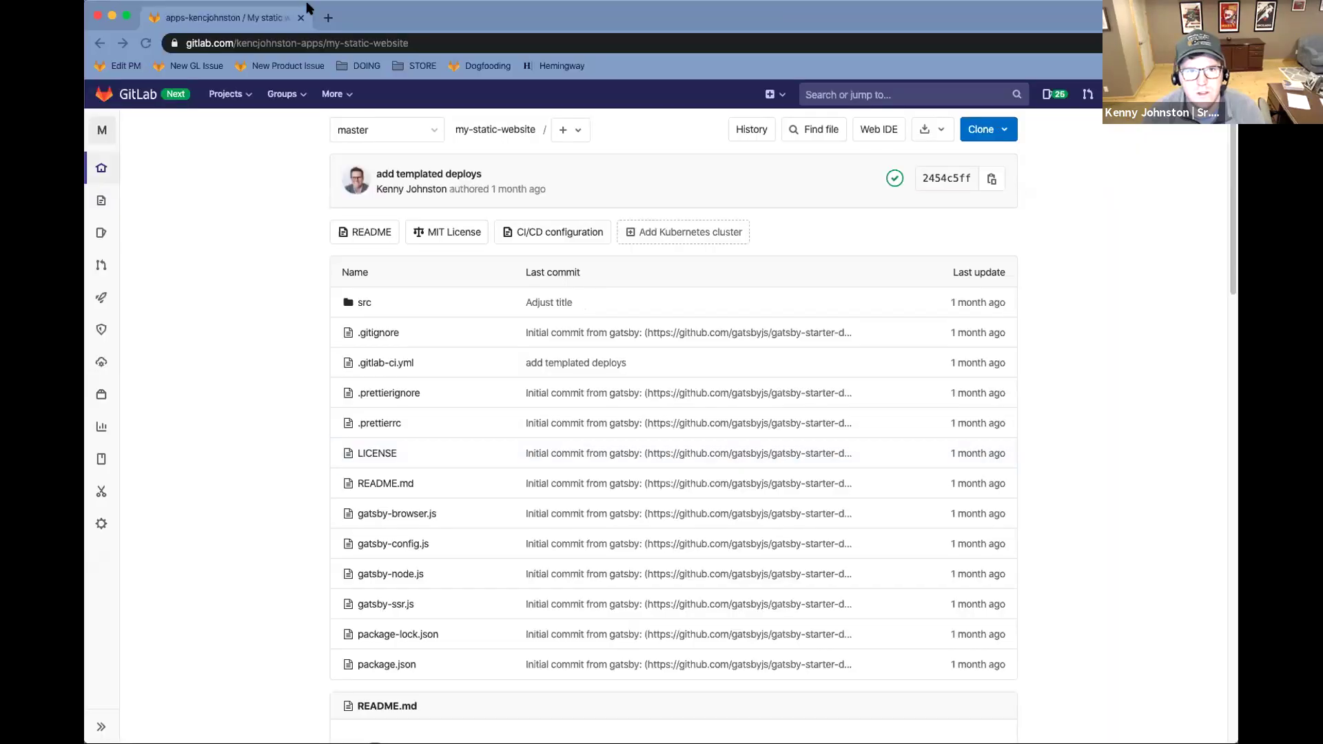
left_click(279, 66)
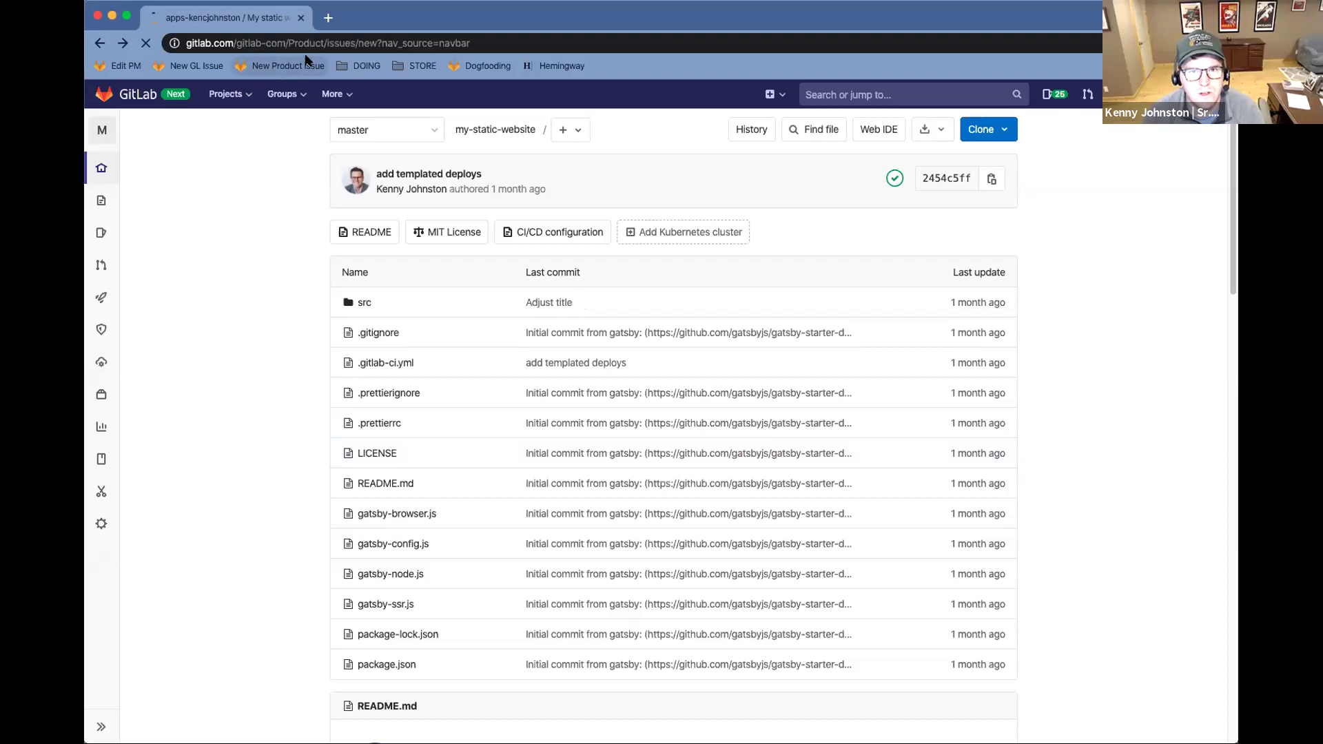
Keep the project open in its own tab and apply the Product-Walk-Through description template
middle_click(100, 42)
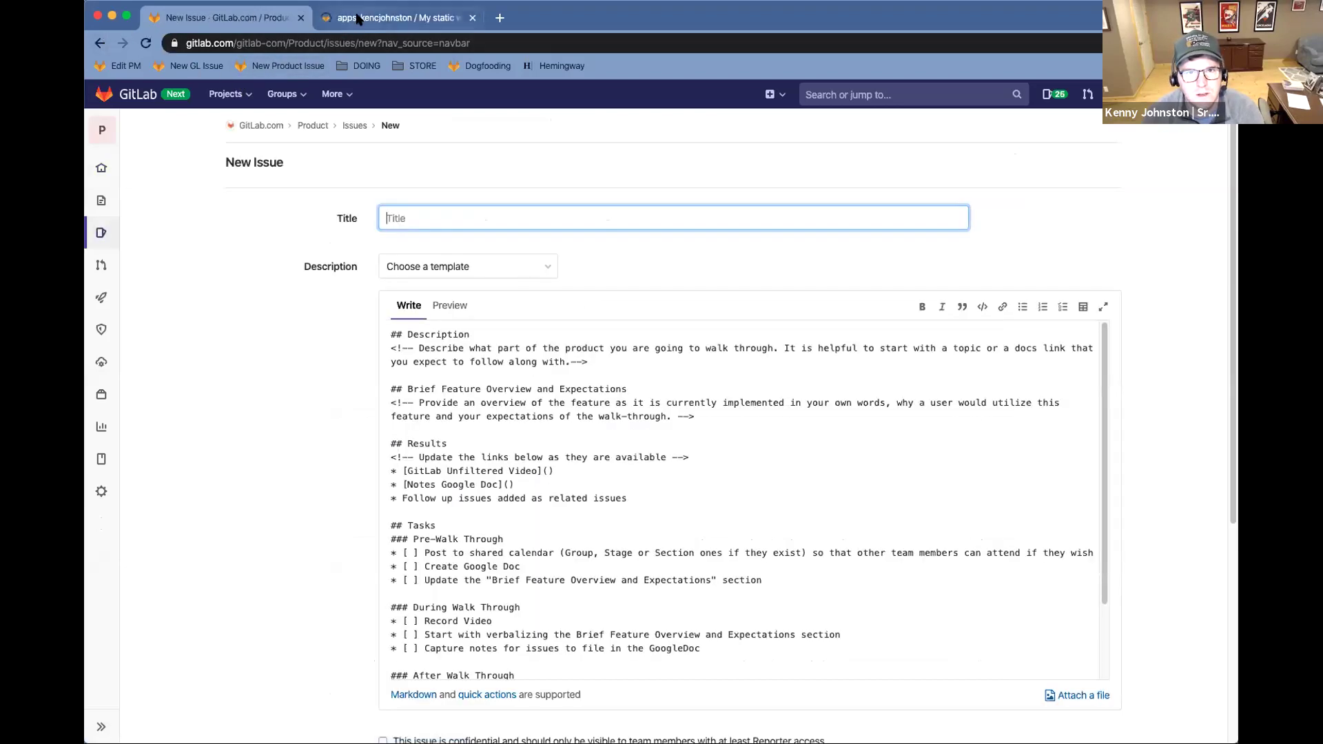
left_click_drag(358, 17, 233, 26)
left_click(398, 17)
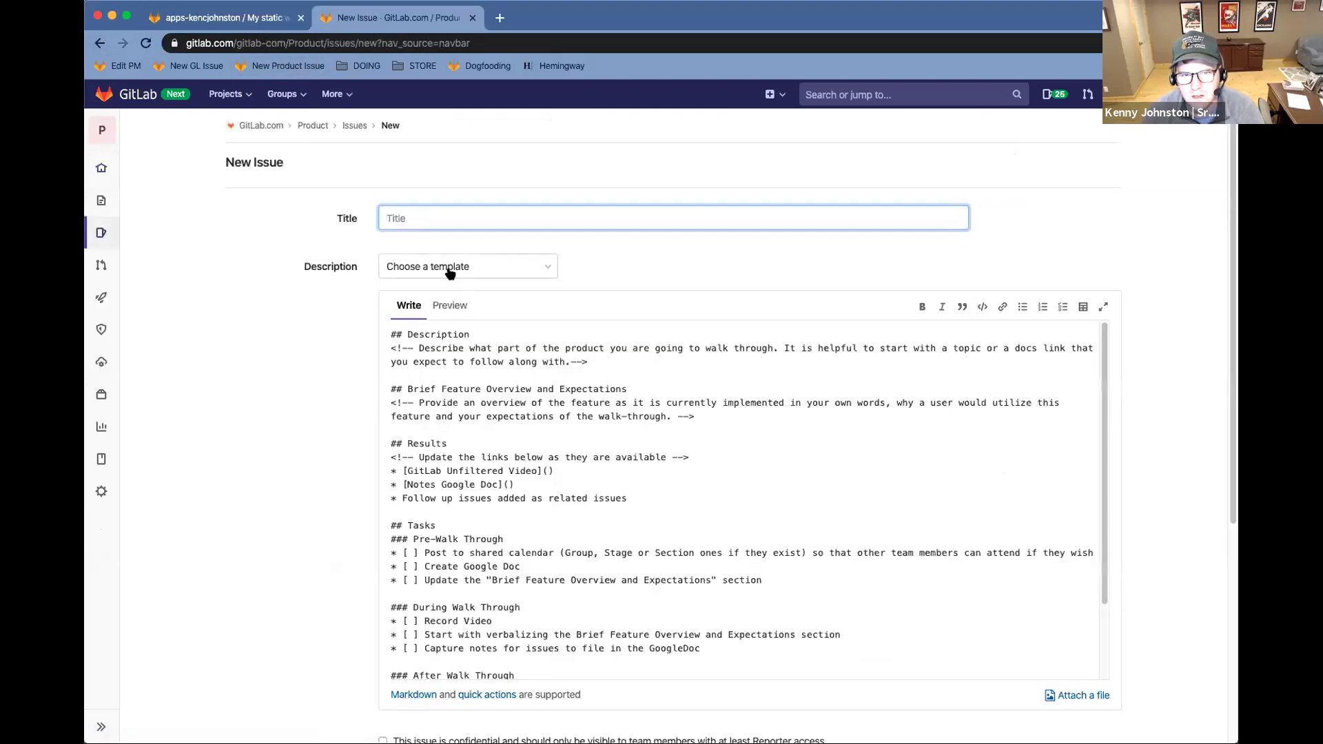
left_click(455, 267)
scroll(530, 497, "down", 2)
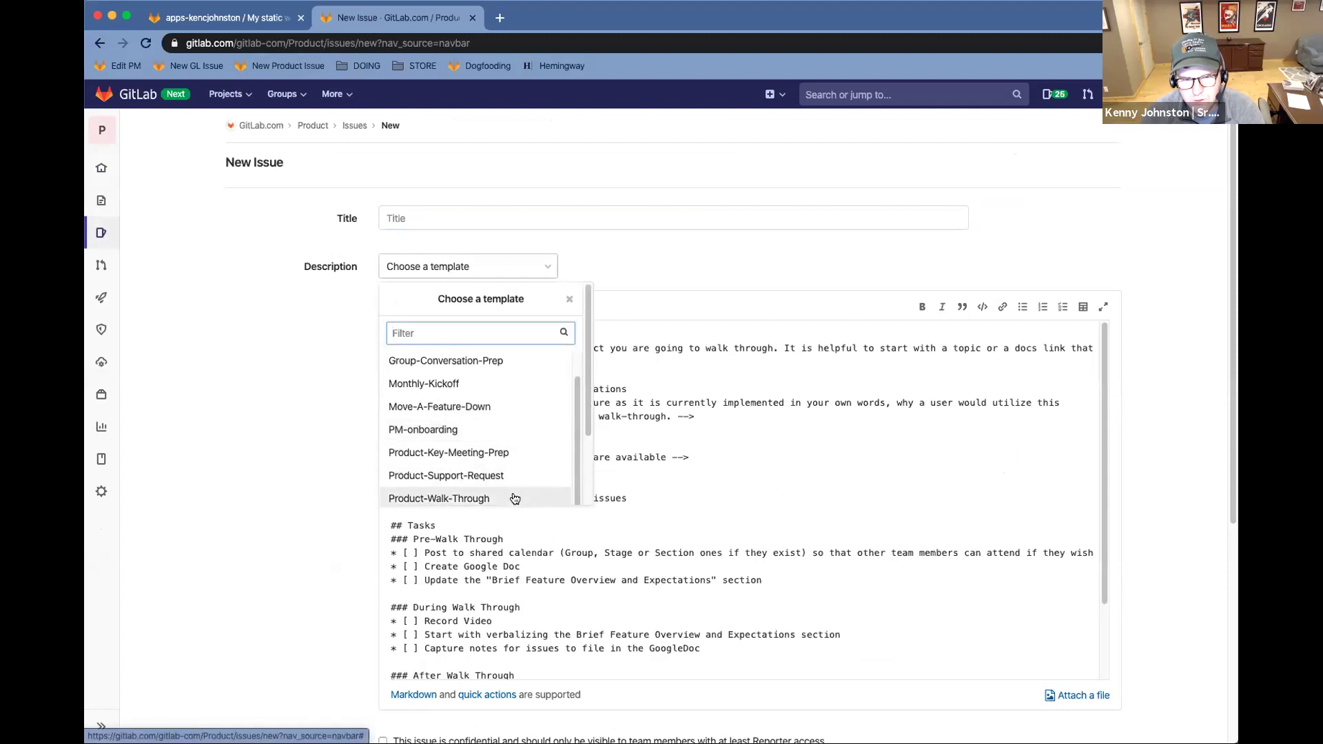
left_click(518, 500)
left_click(439, 292)
Title the issue 'Walk Through for Moving to Tag Based Release' and select the description placeholder
left_click(407, 216)
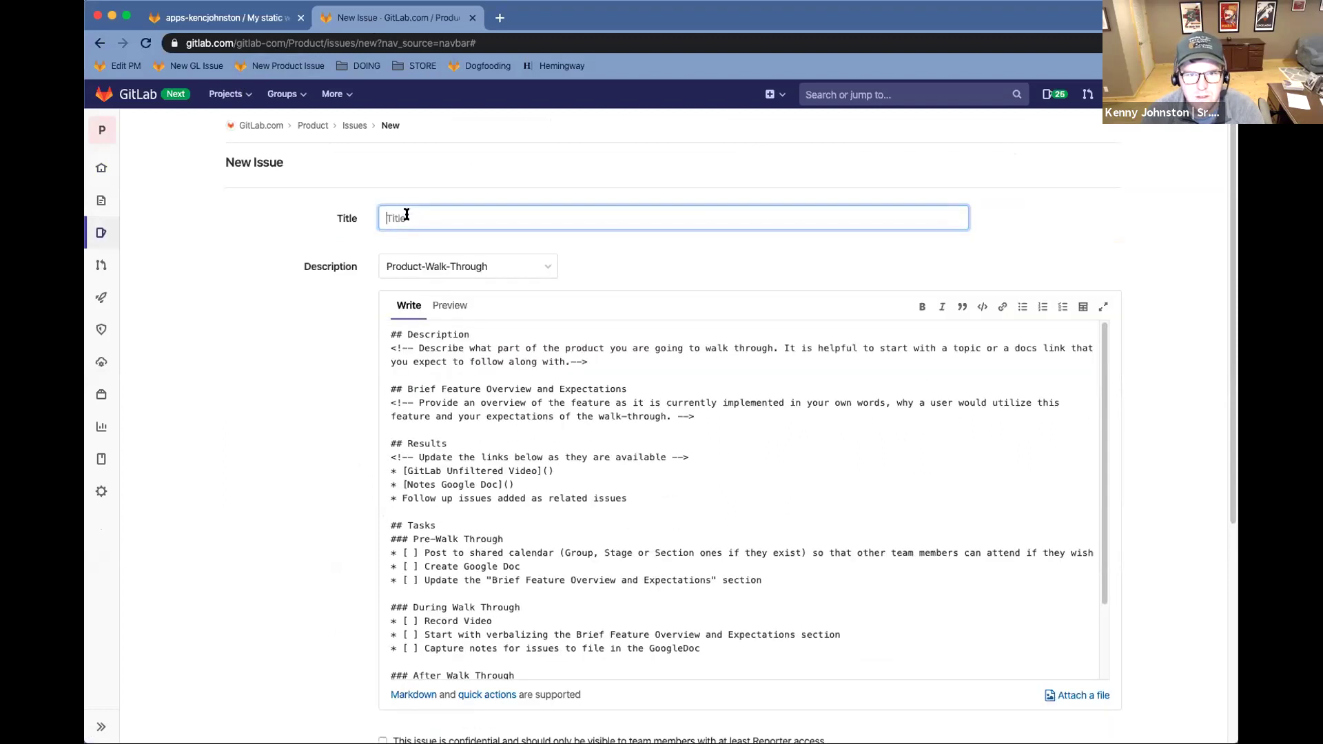
type("Walk Thr")
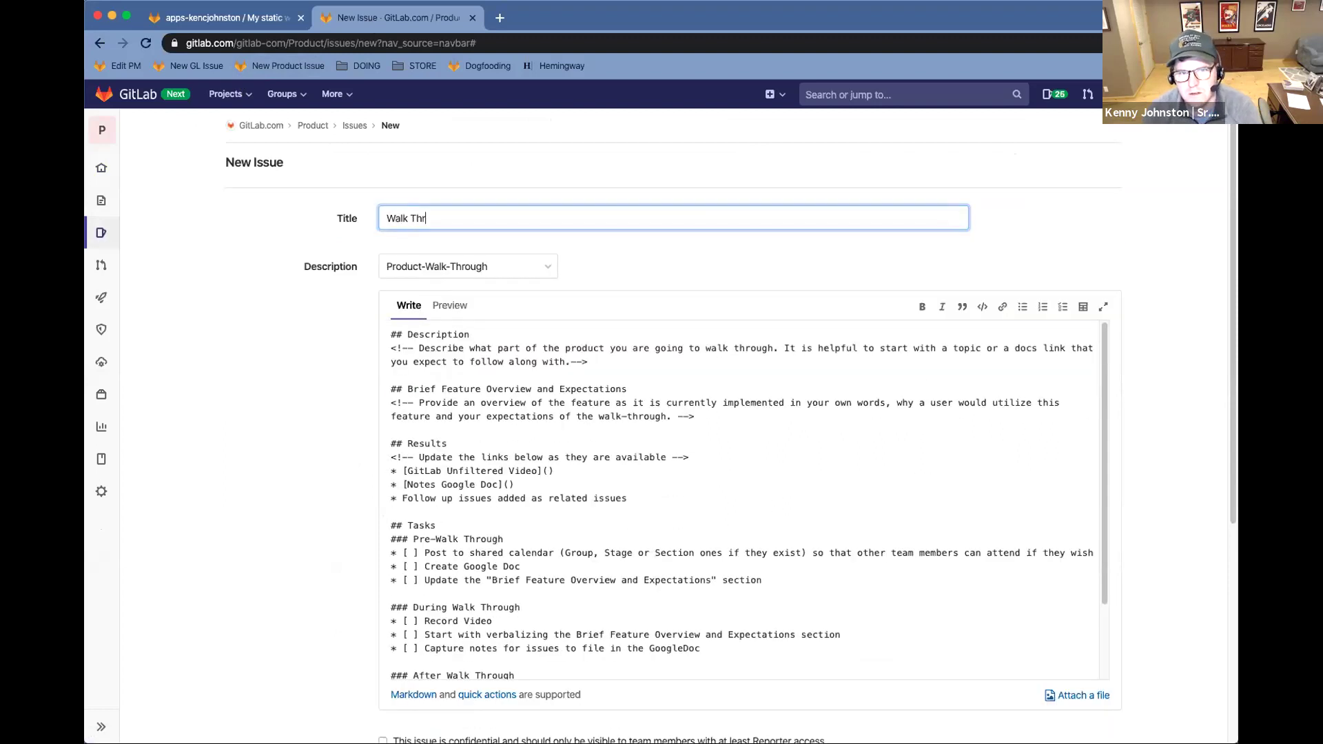
type("ough for moving to Tag ")
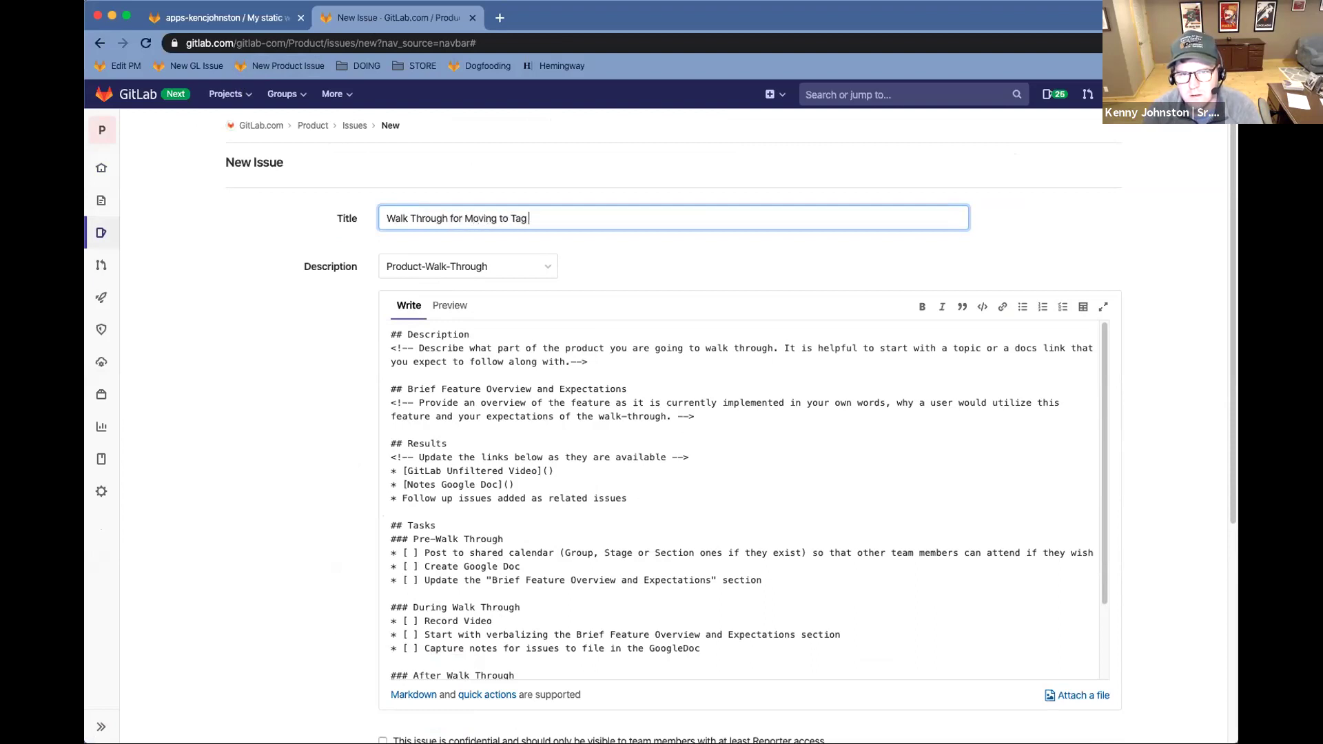
type("BsED")
key("BackSpace")
key("BackSpace")
key("BackSpace")
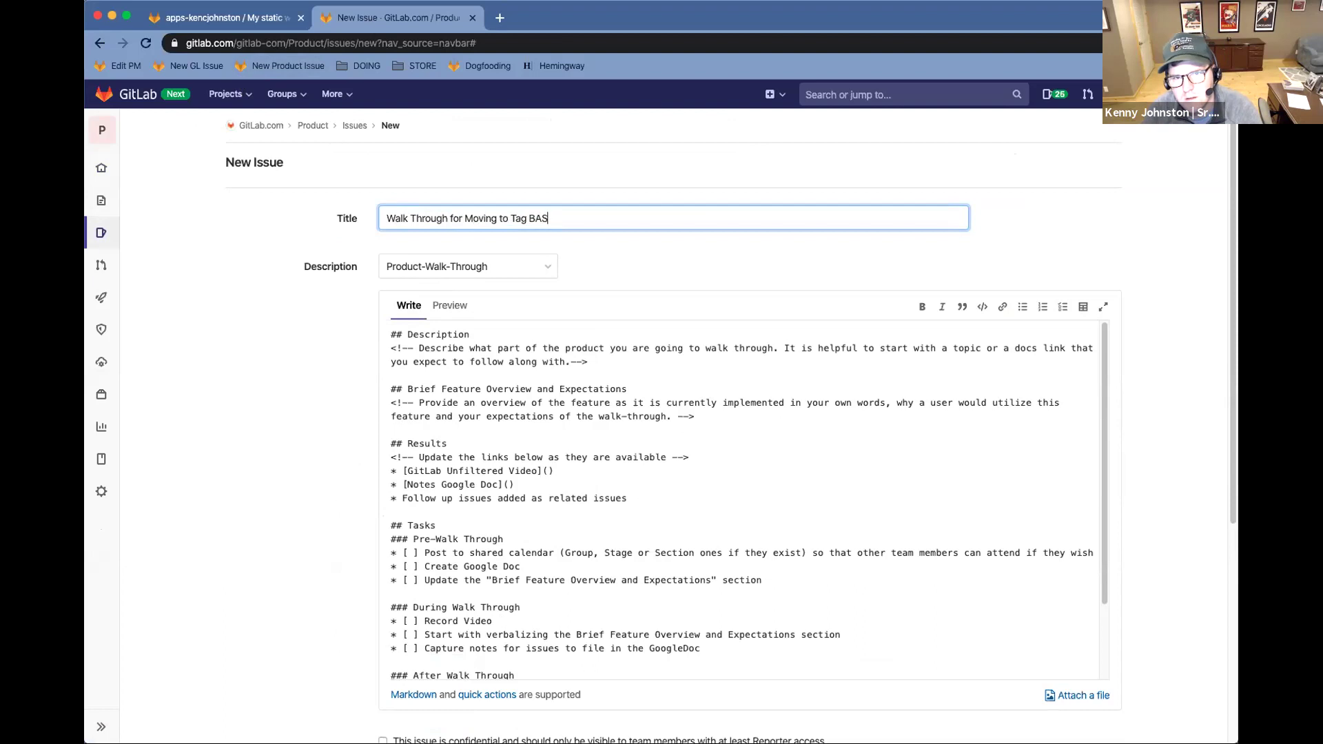
type("ased Release")
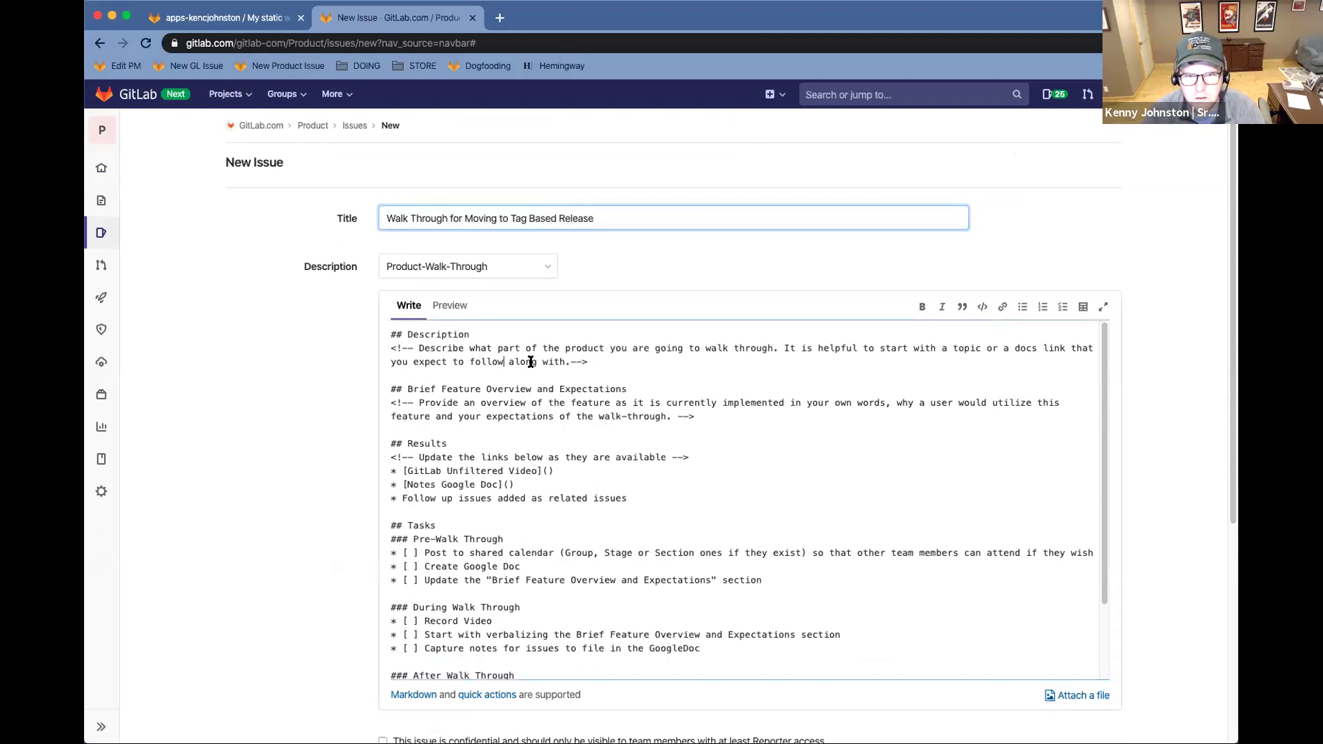
left_click_drag(589, 361, 381, 343)
Write the description: 'I'm going to move an existing project that is continously deploying to only deploy on tag'
type("I'm going ")
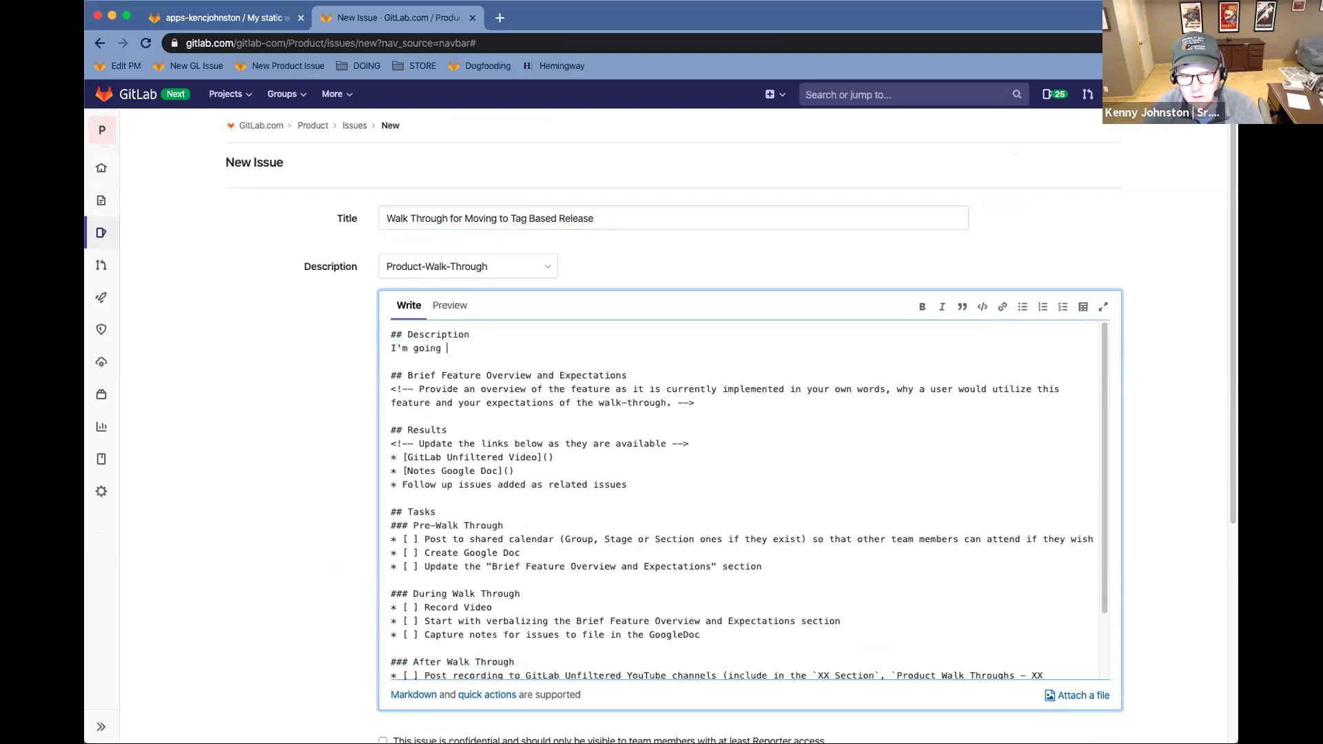
type("to move an existing project that is ")
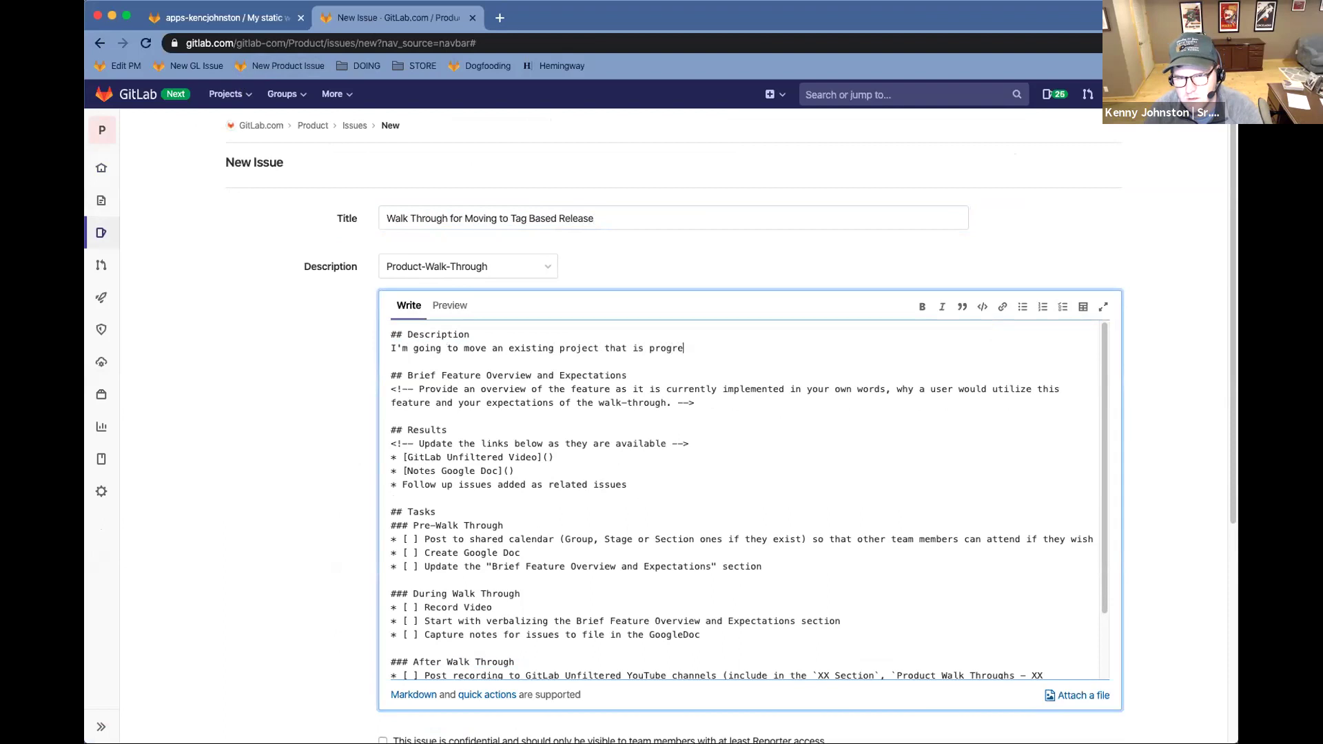
type("p")
key("BackSpace")
type("continously")
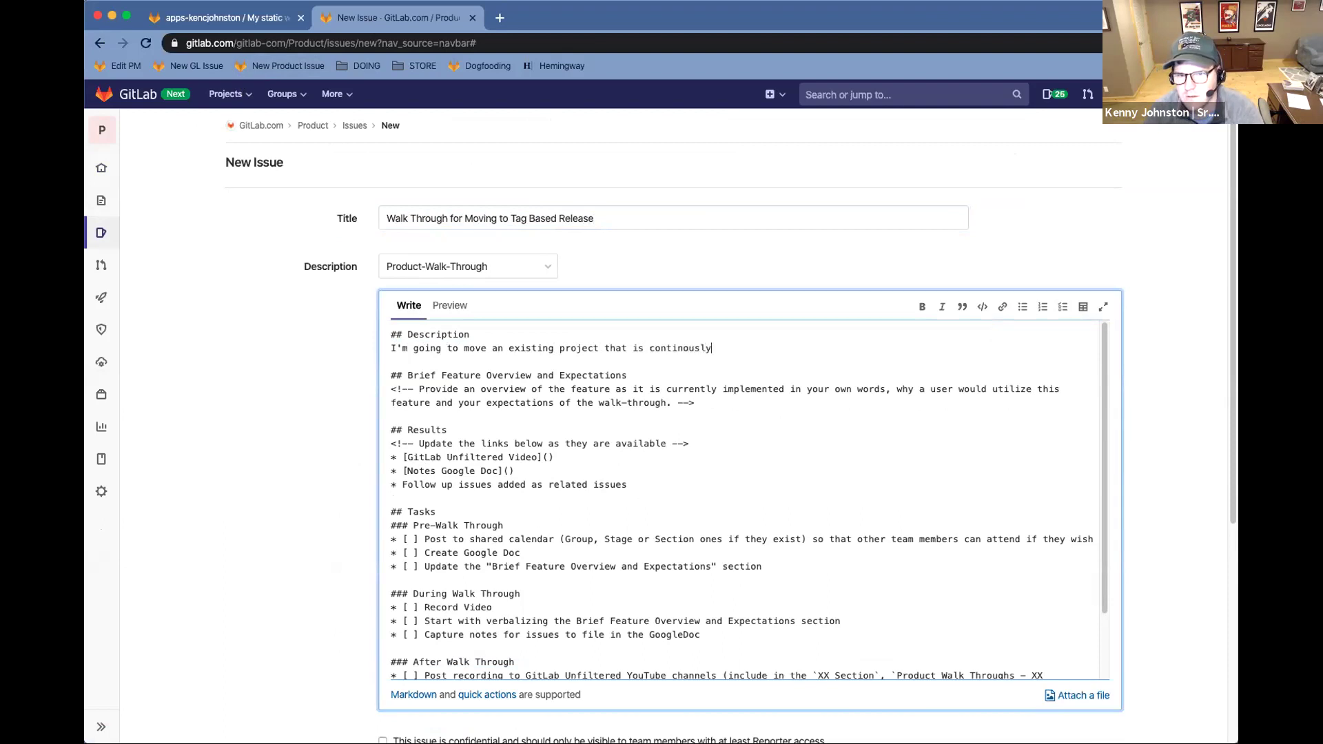
type(" deploying to ")
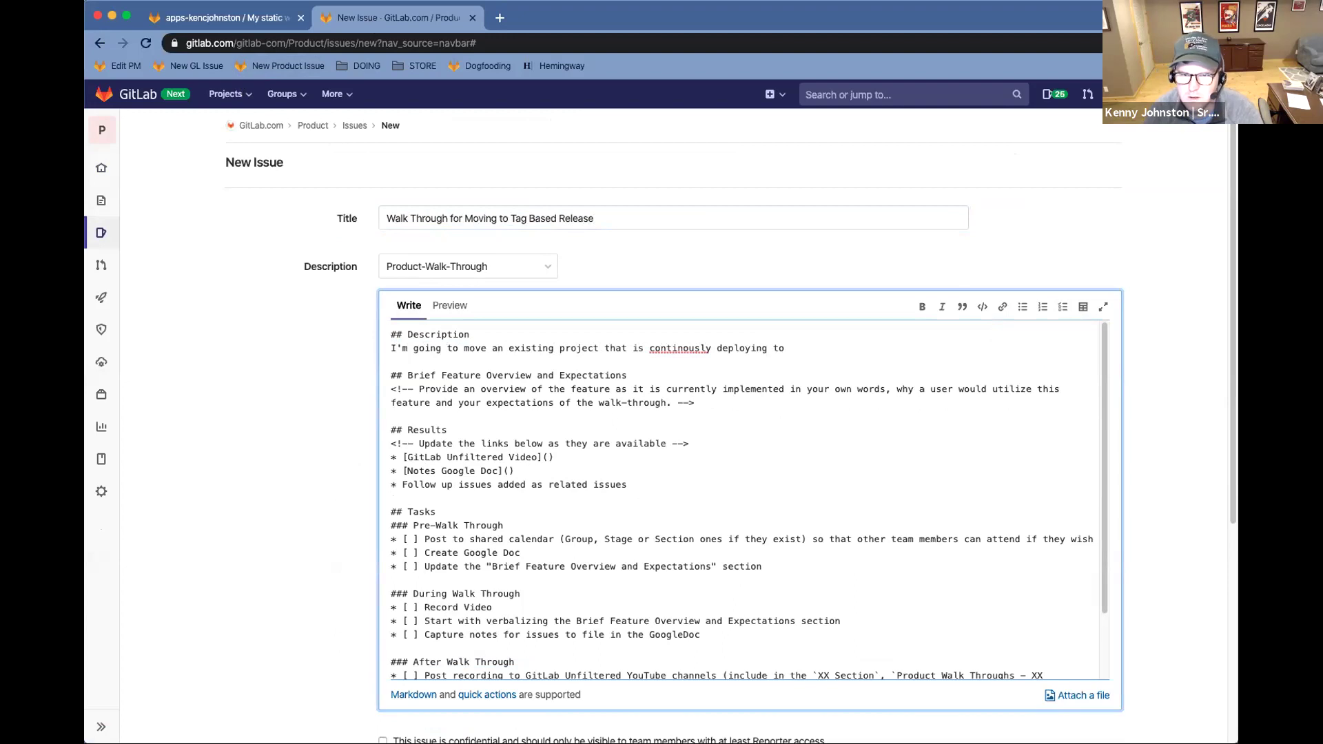
type("only deploy on tags.")
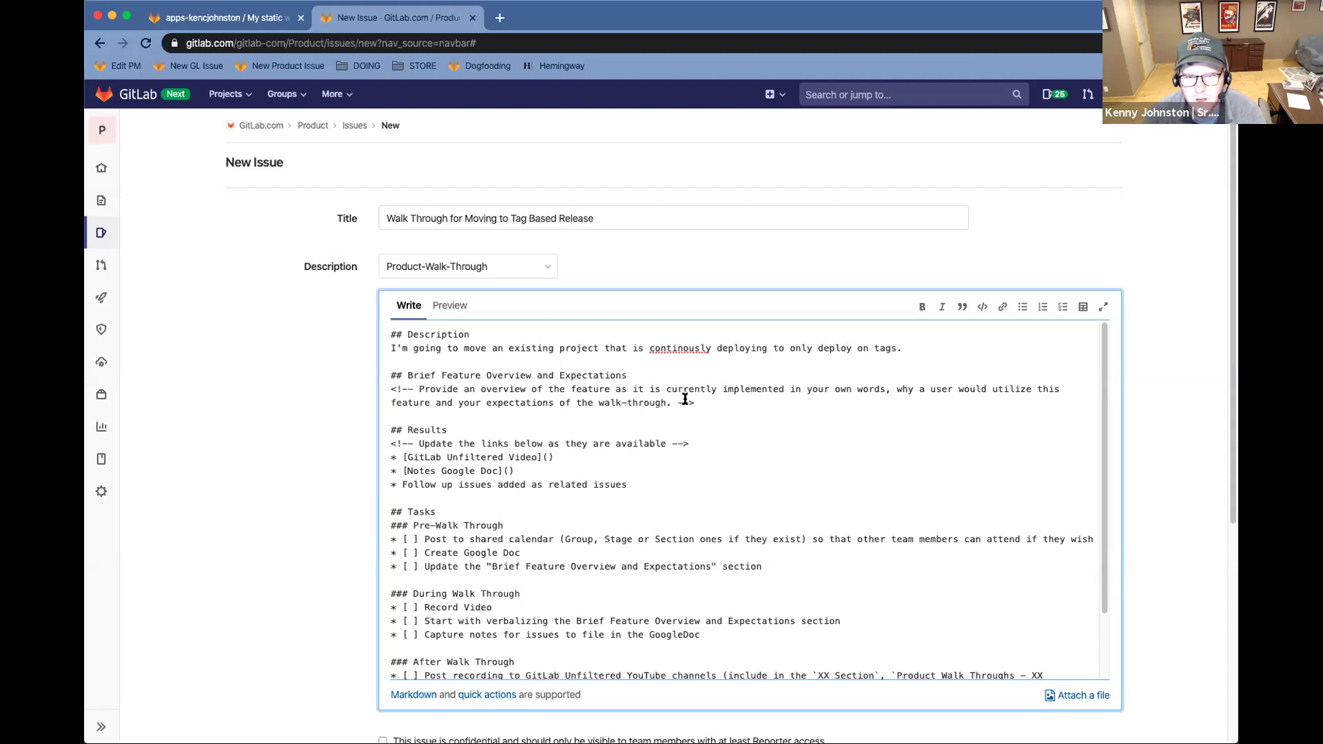
Fill the Brief Feature Overview: adjust CI jobs to run on tags, bundle milestones into a tag and release
left_click_drag(705, 403, 335, 389)
type("I")
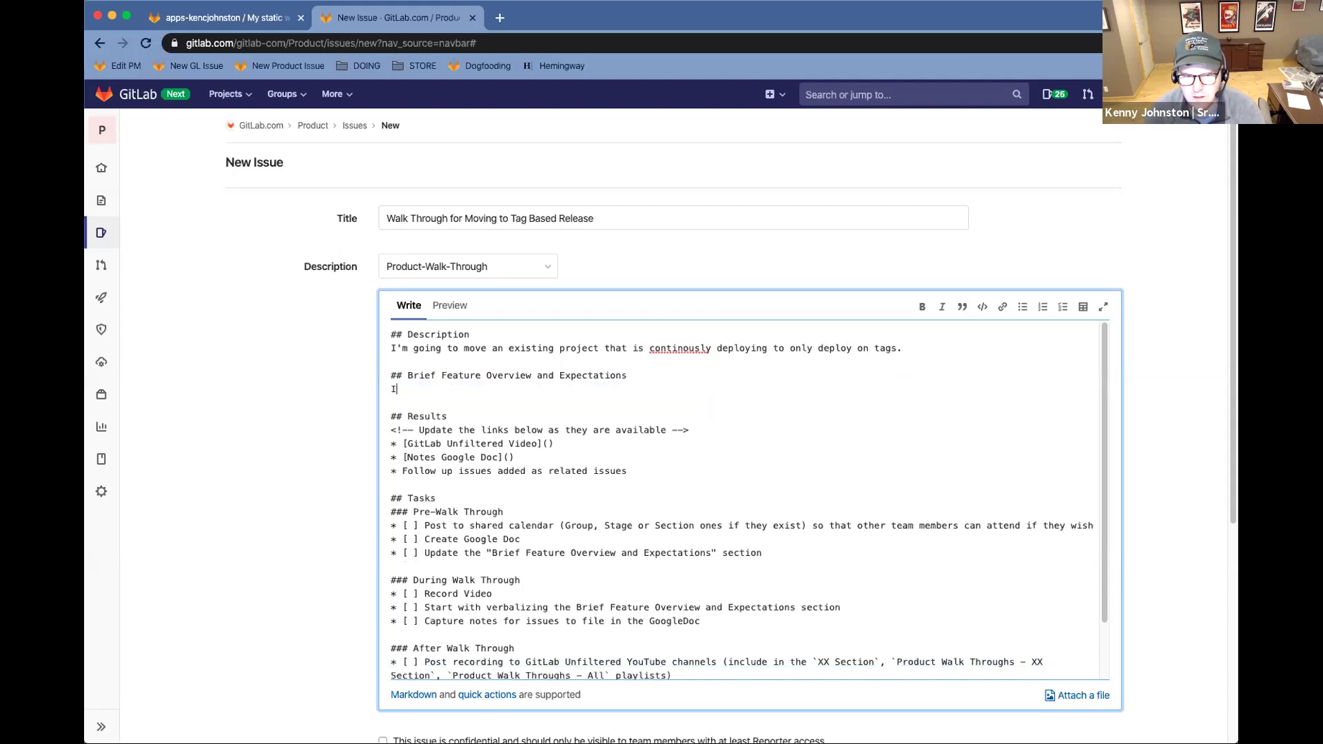
type("'ll follow the docs ")
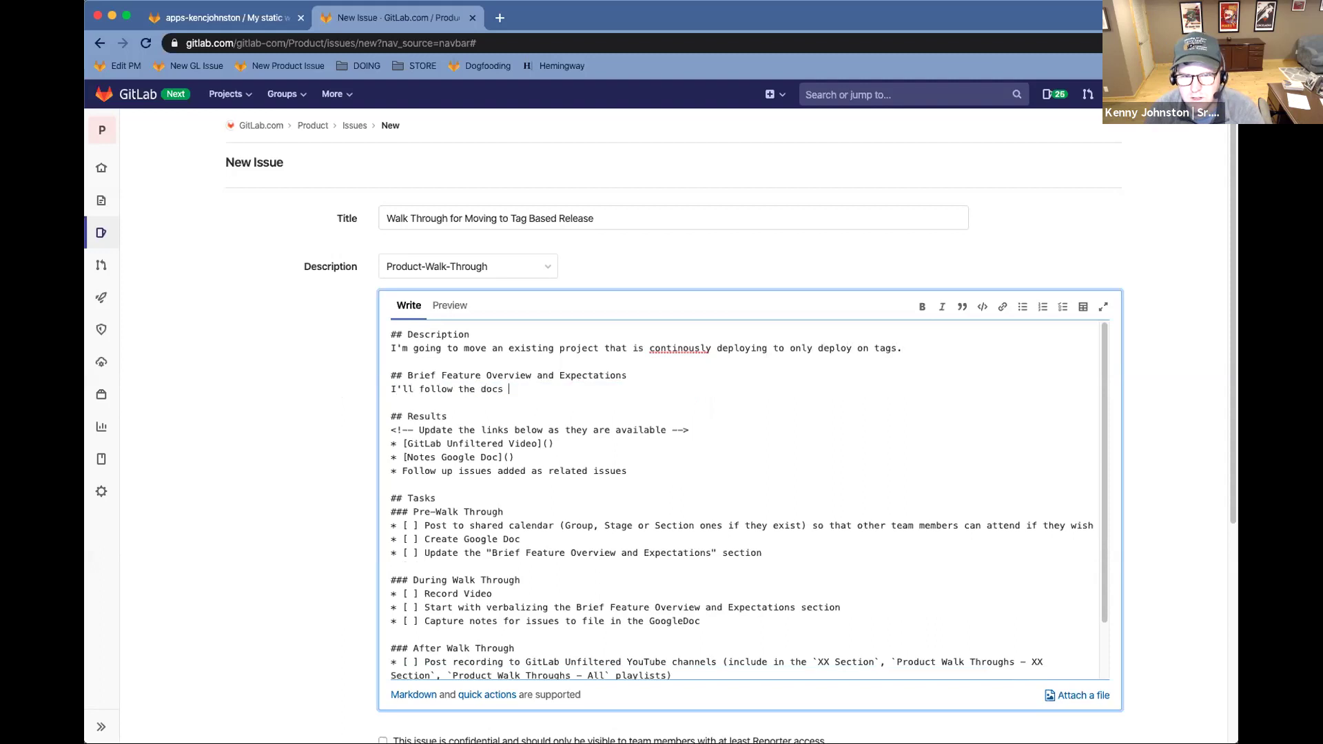
type("for how to ")
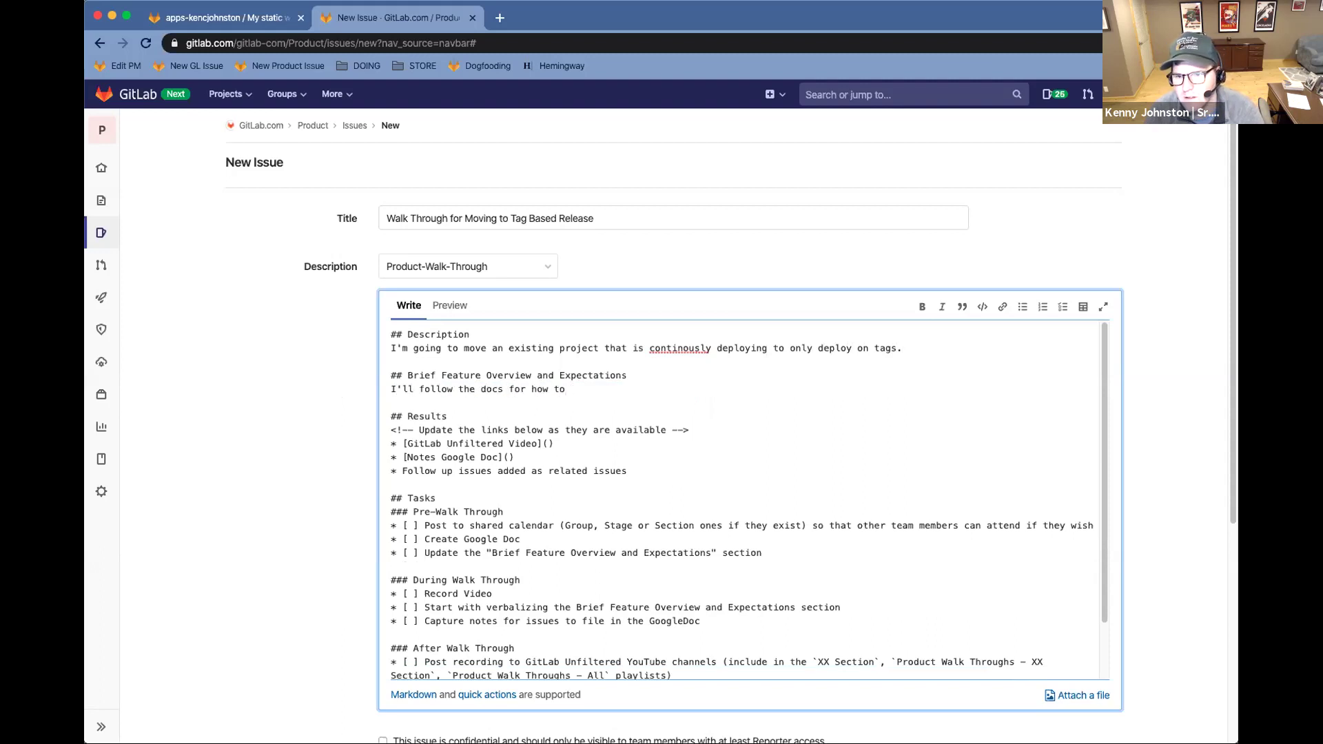
type("adjust my")
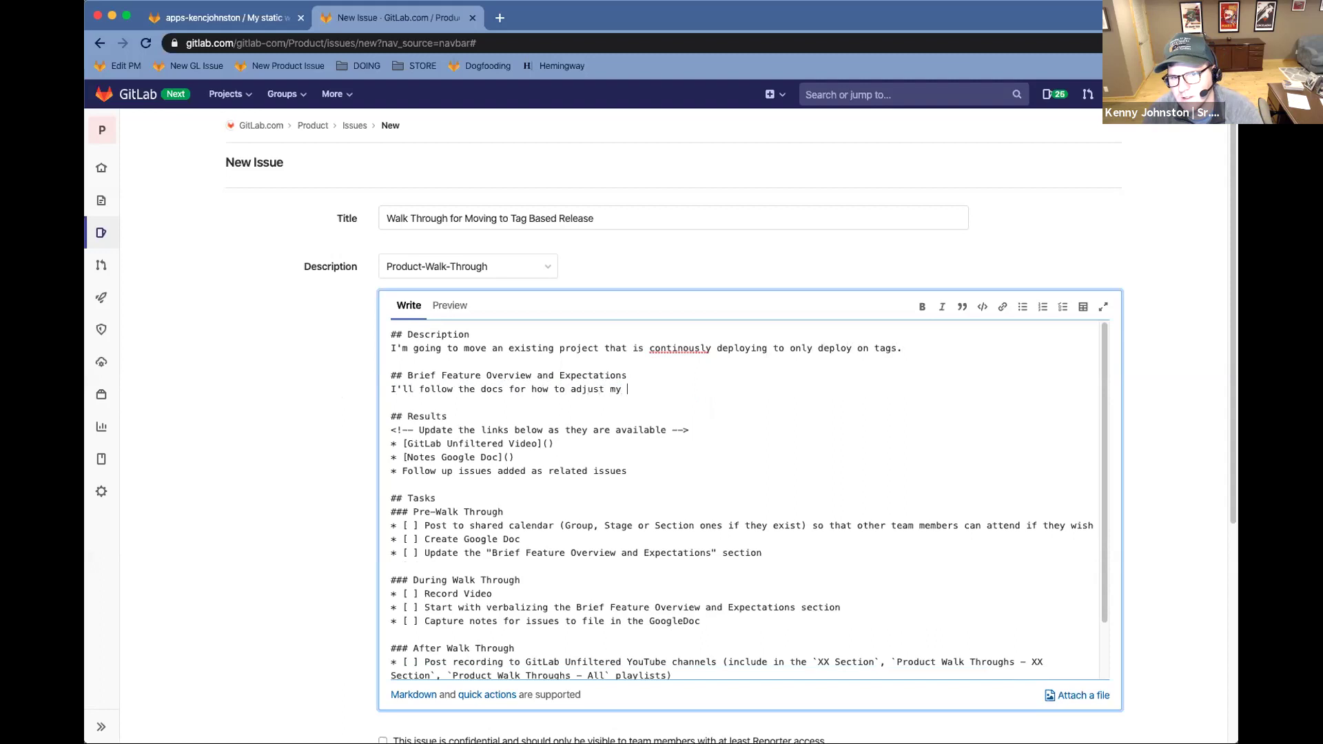
type(" CI jobs to onmly")
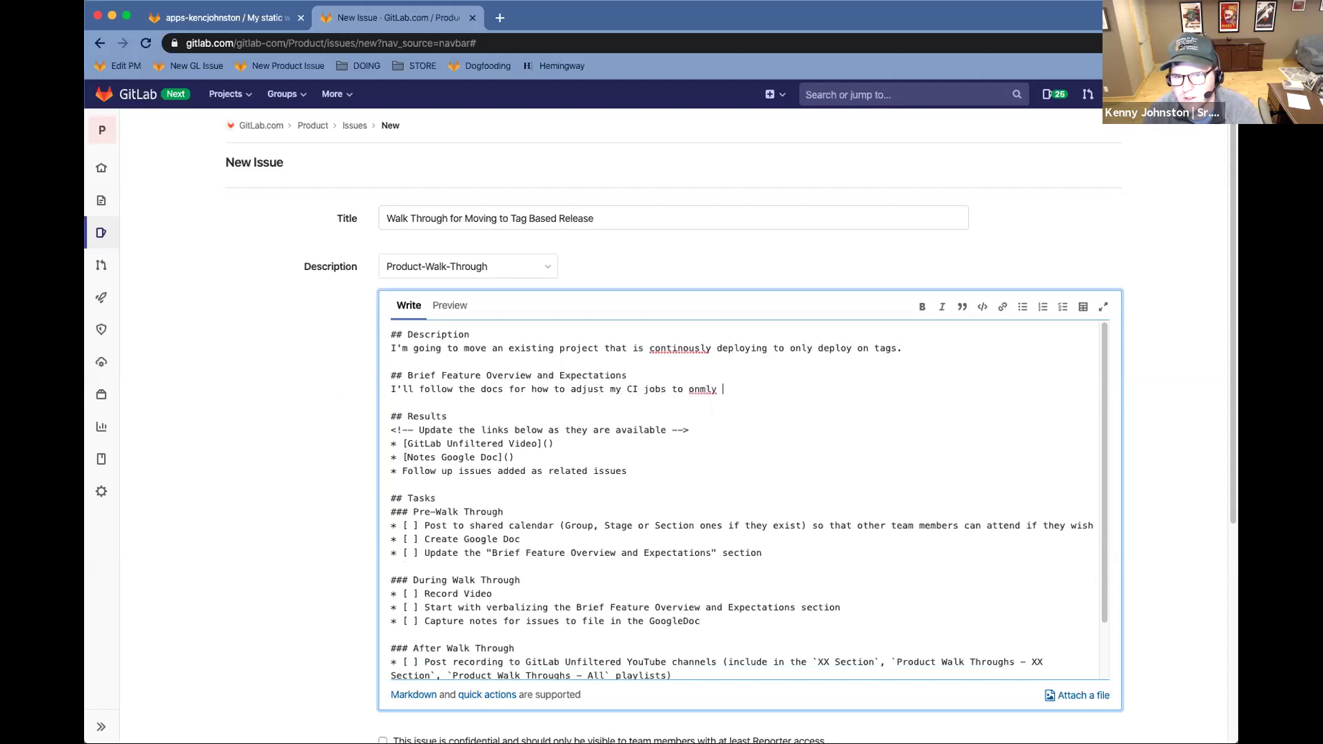
key("BackSpace")
key("BackSpace")
key("BackSpace")
key("BackSpace")
type("ly run on")
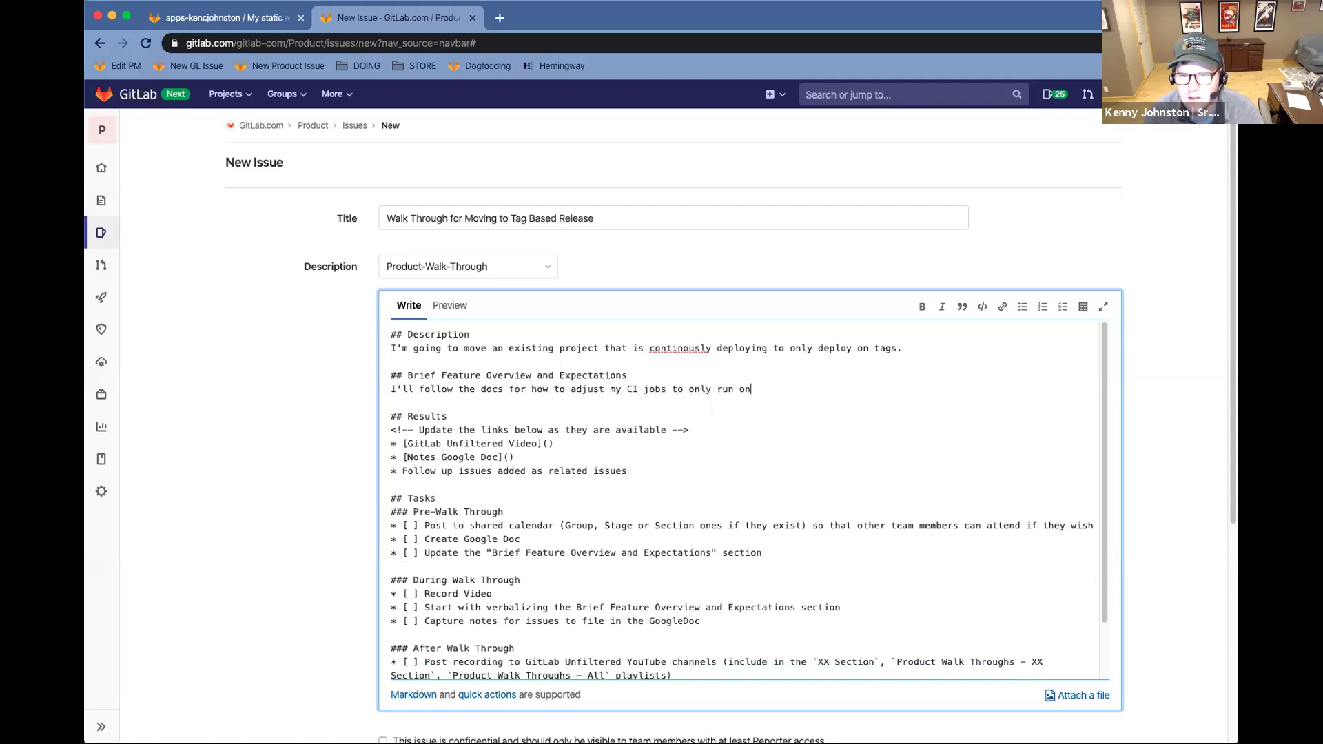
type(" tags, and then follow the docs for creating")
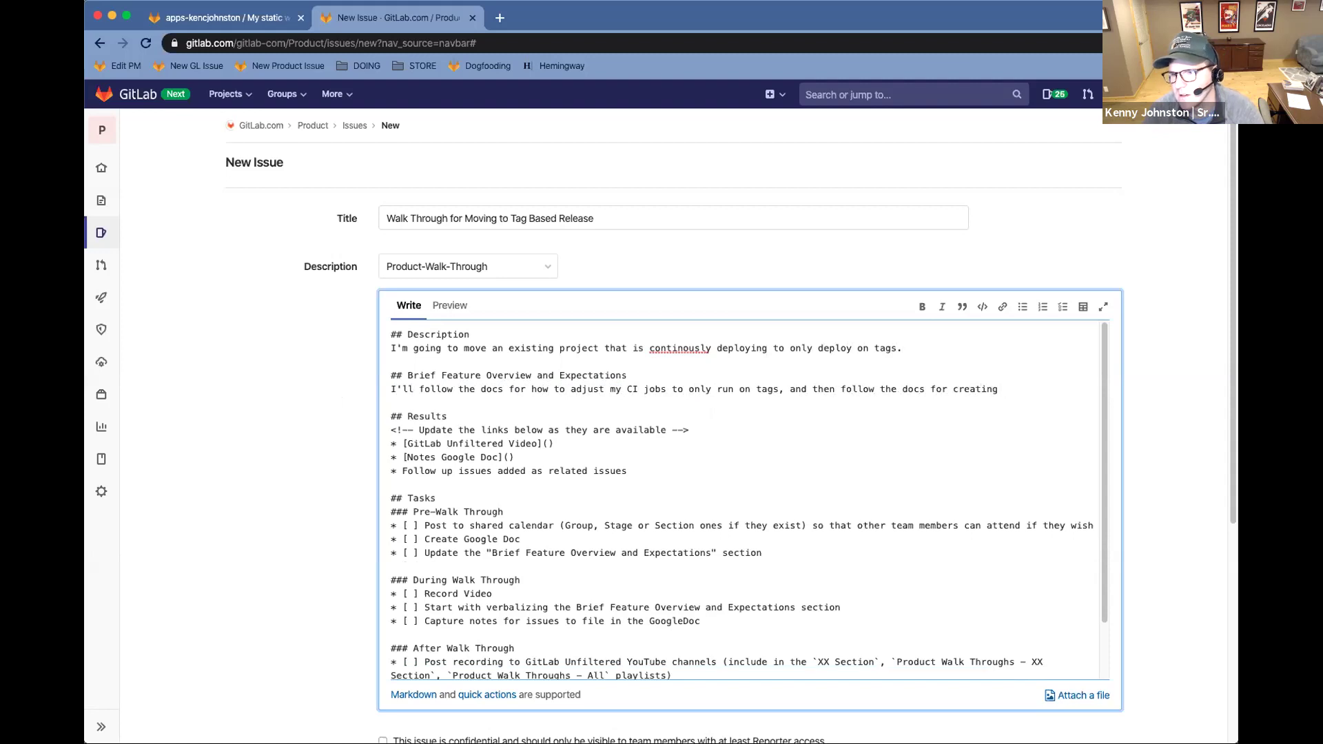
type(" milestones and releases that ar")
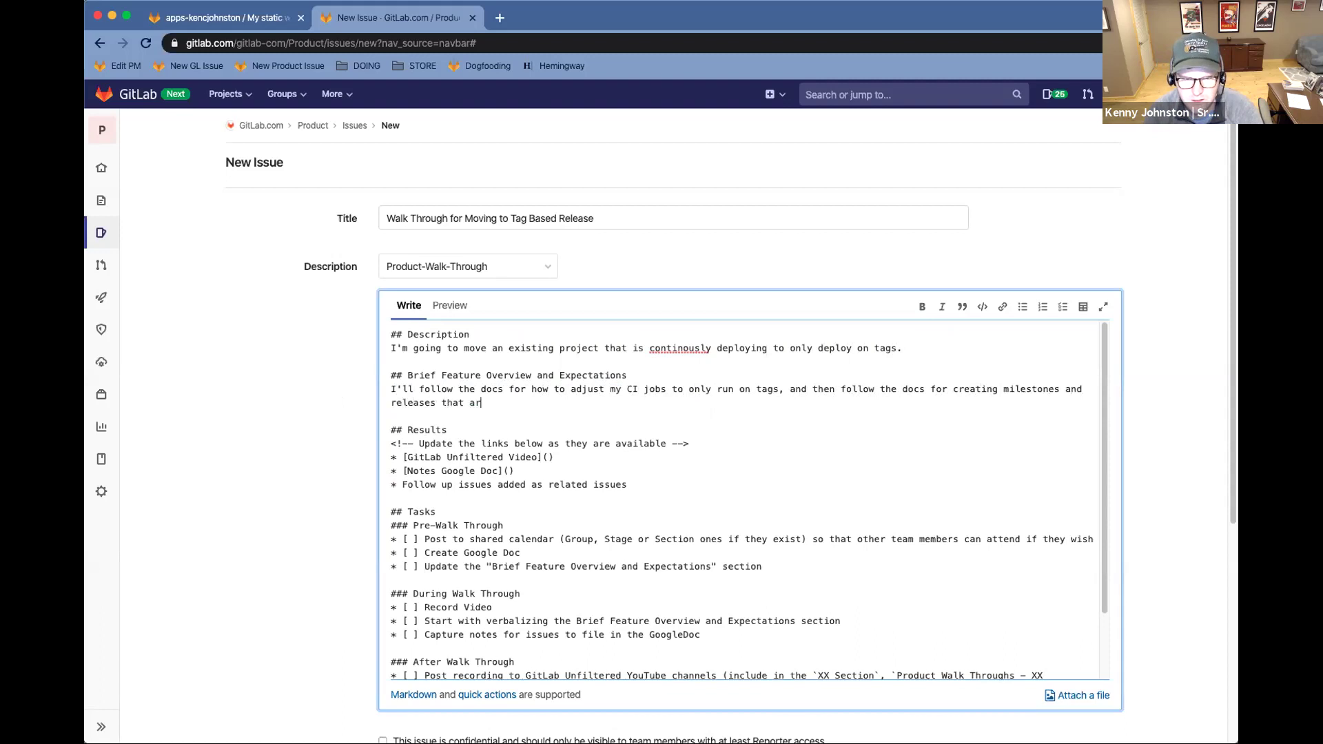
type("e connected tog")
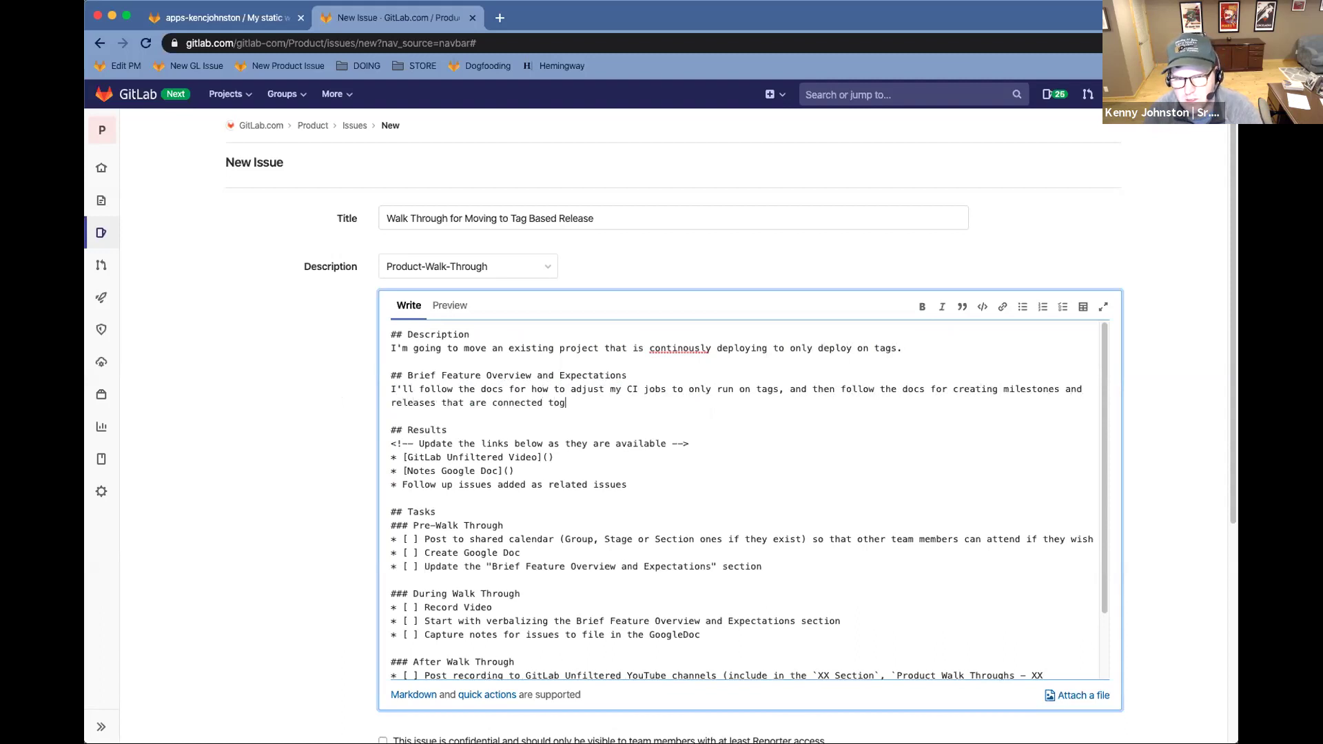
type("ether - creating ")
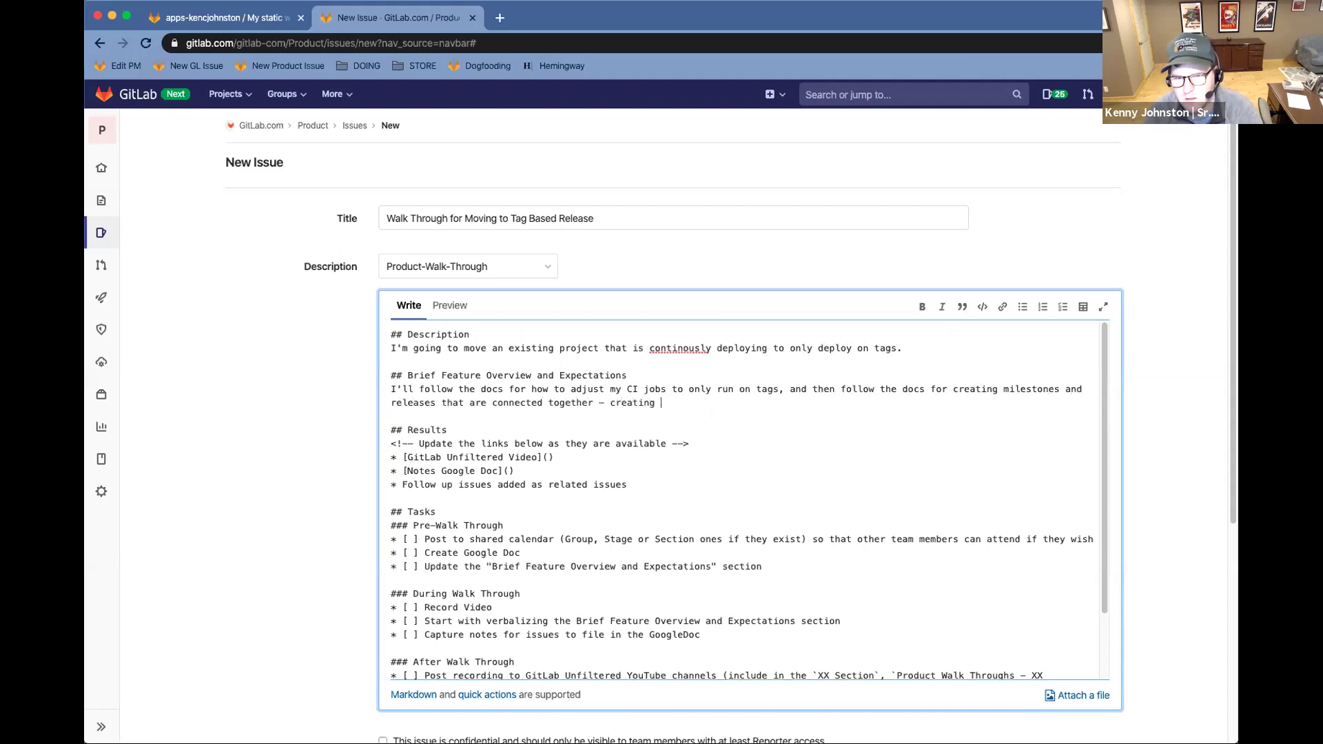
type("a number of MRs and issues for a mielstone")
key("BackSpace")
type("lestone and then ")
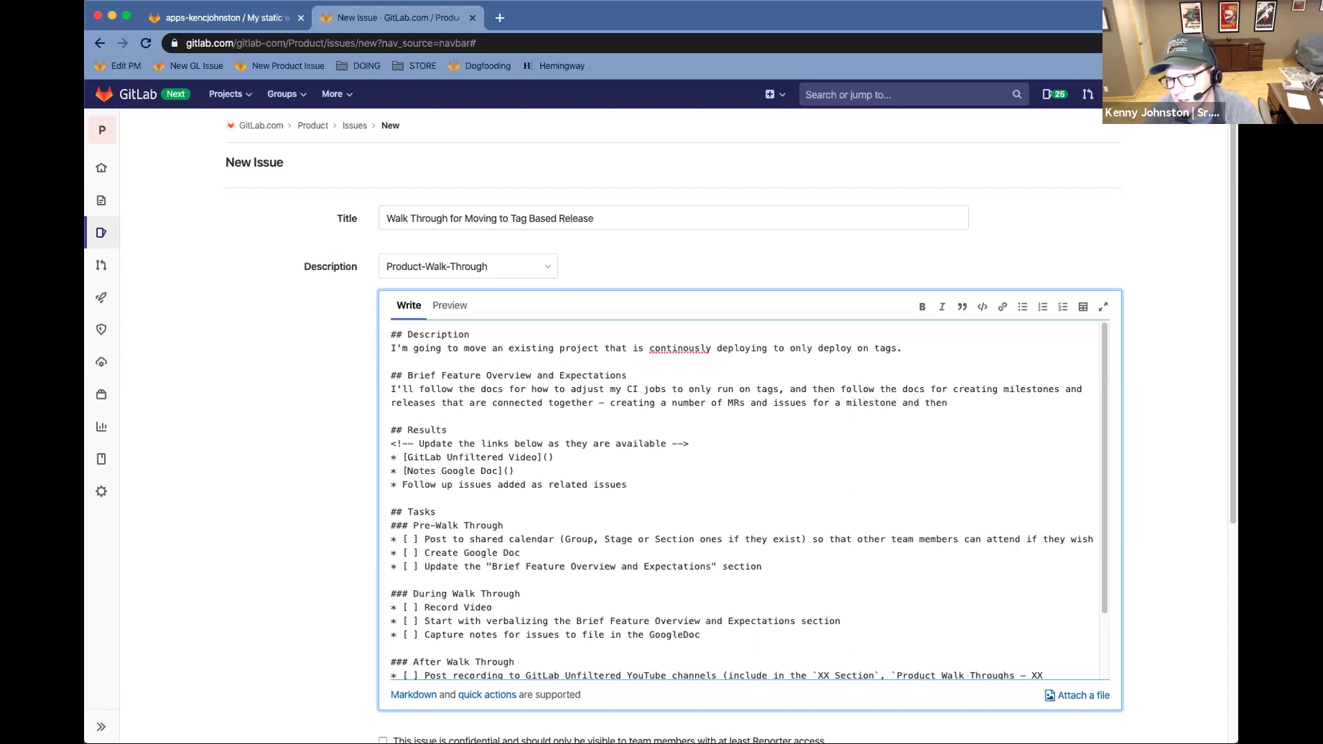
type("bund")
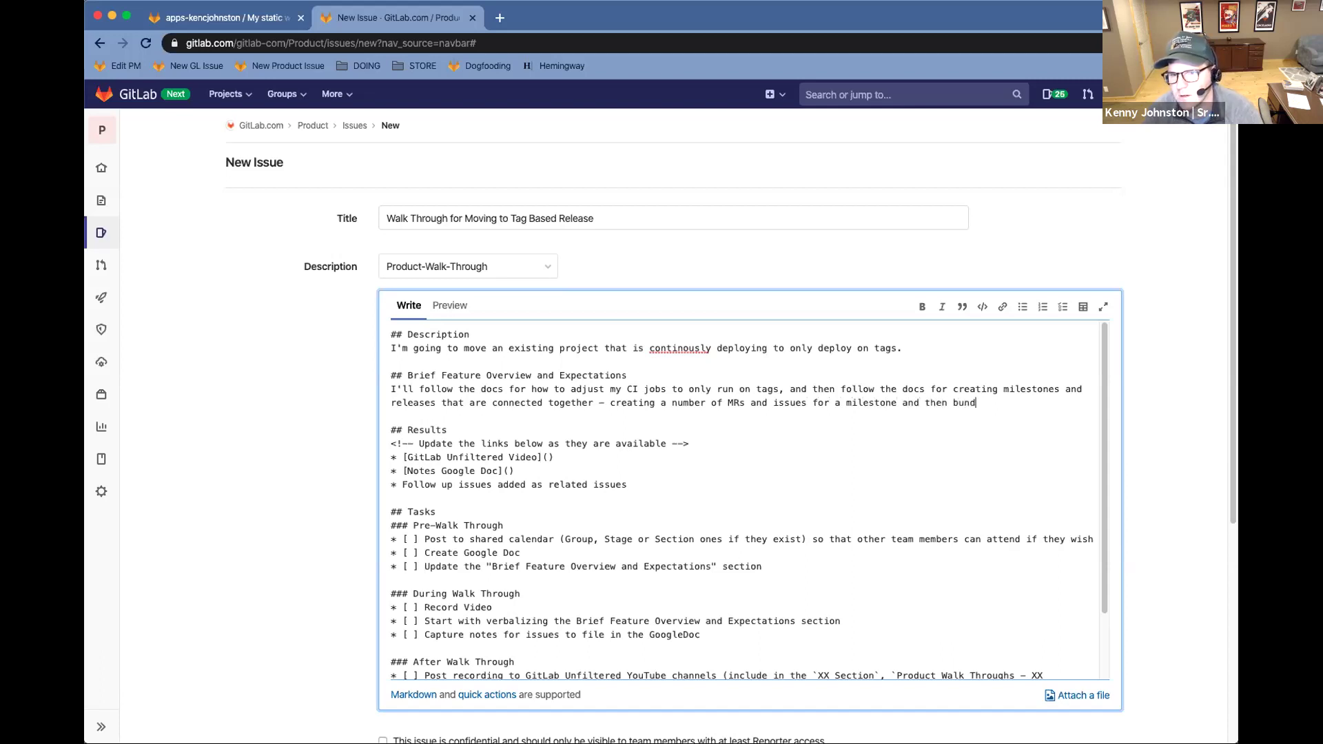
type("ling those into a ")
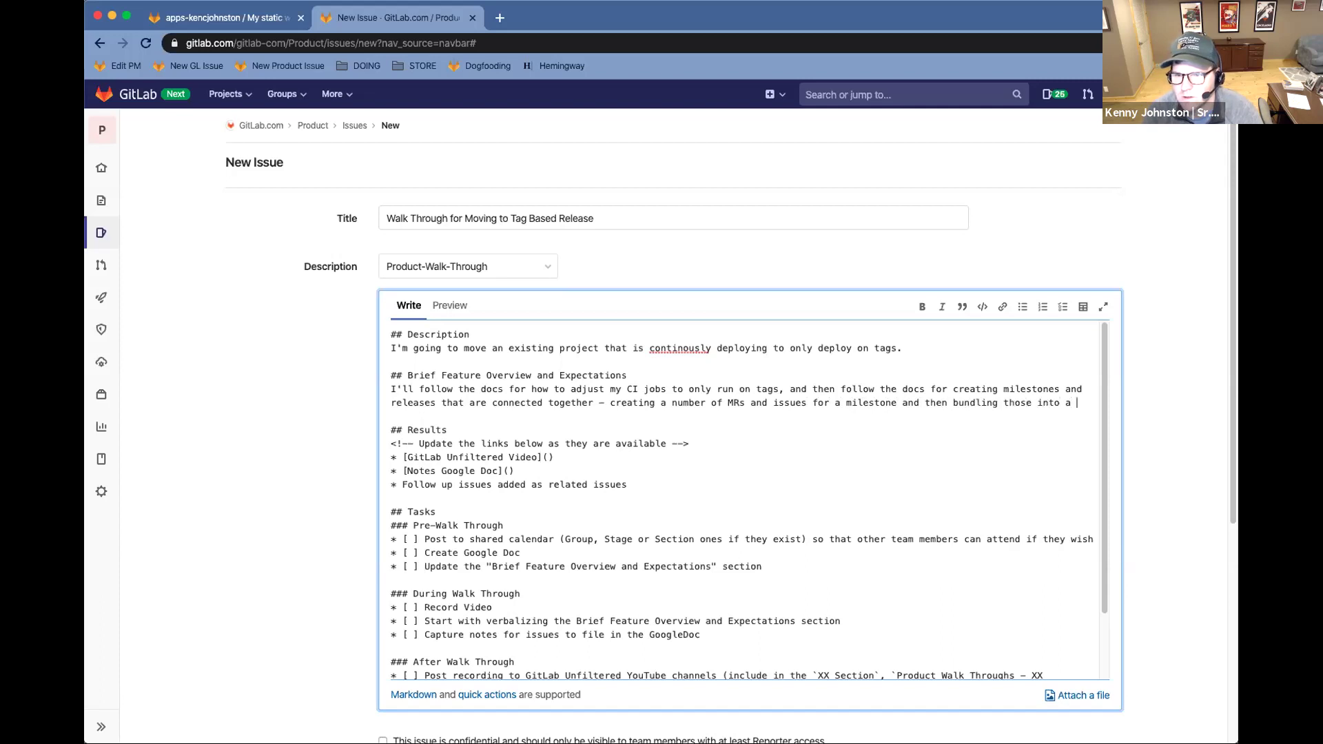
type("tag and release.")
left_click(492, 470)
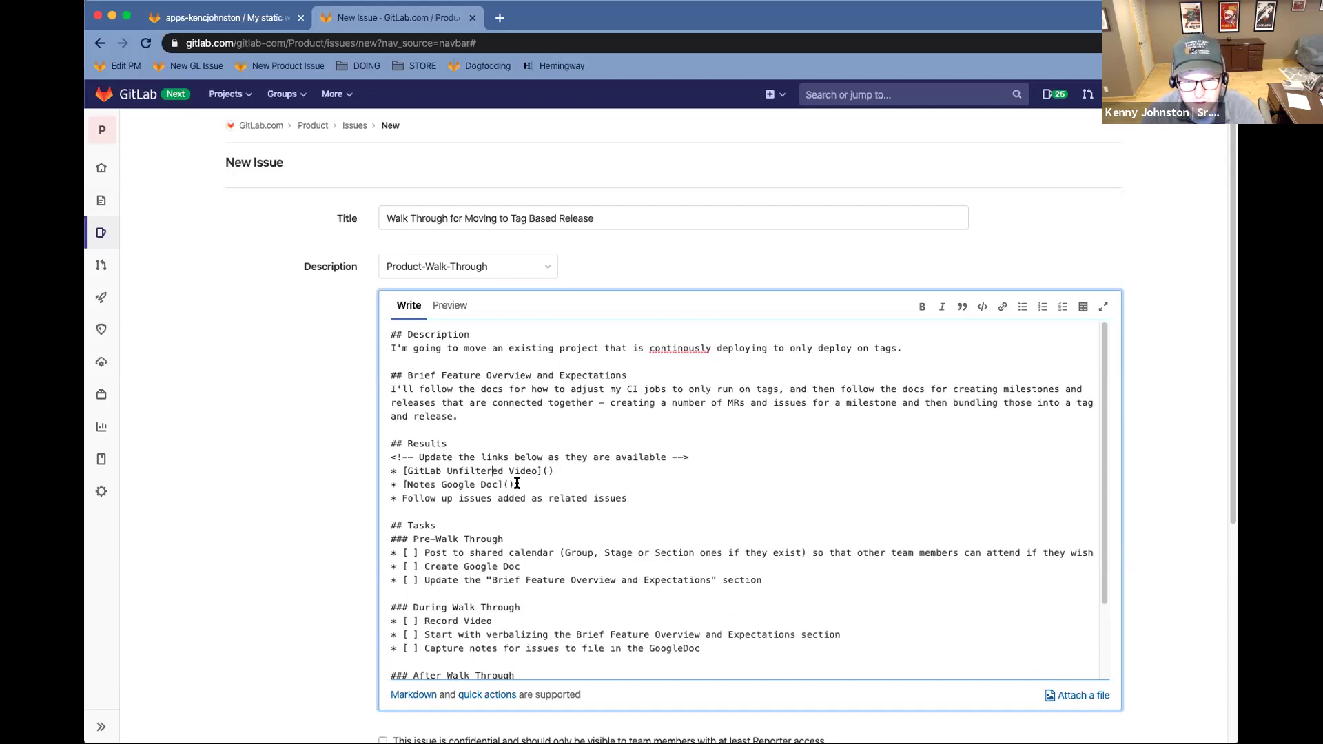
Open drive.google.com in a new tab and start creating a new item
key("ctrl+t")
type("drive.google.com")
key("Return")
left_click(138, 149)
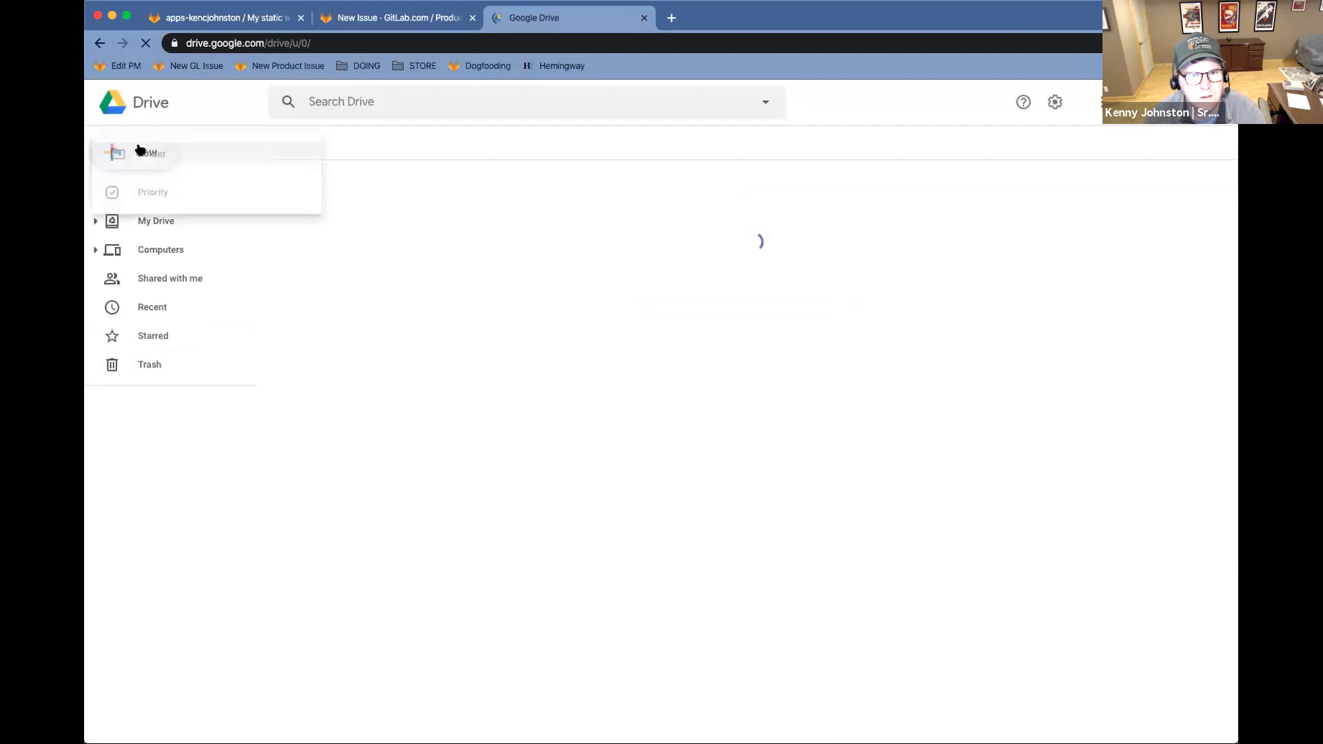
Create a Google Doc titled 'Moving to Tag based Release Walk Through'
left_click(207, 248)
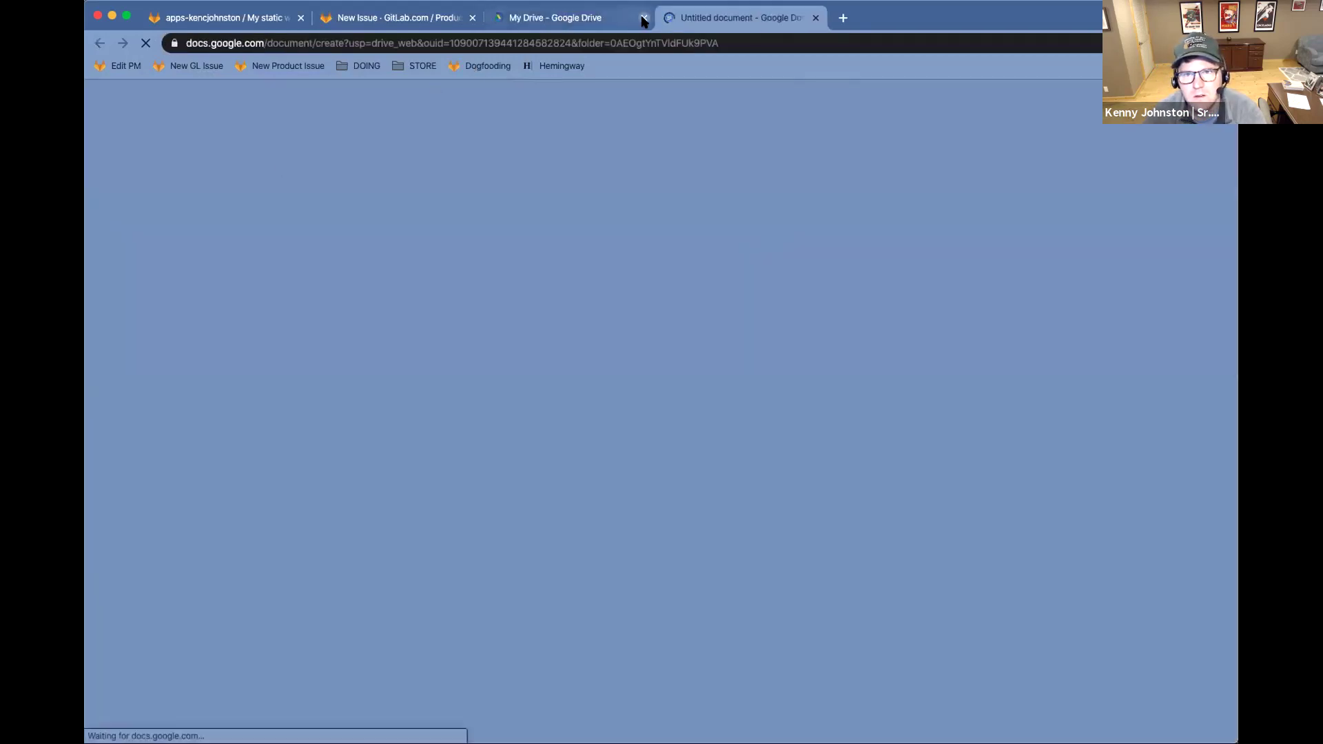
left_click(644, 18)
left_click(204, 94)
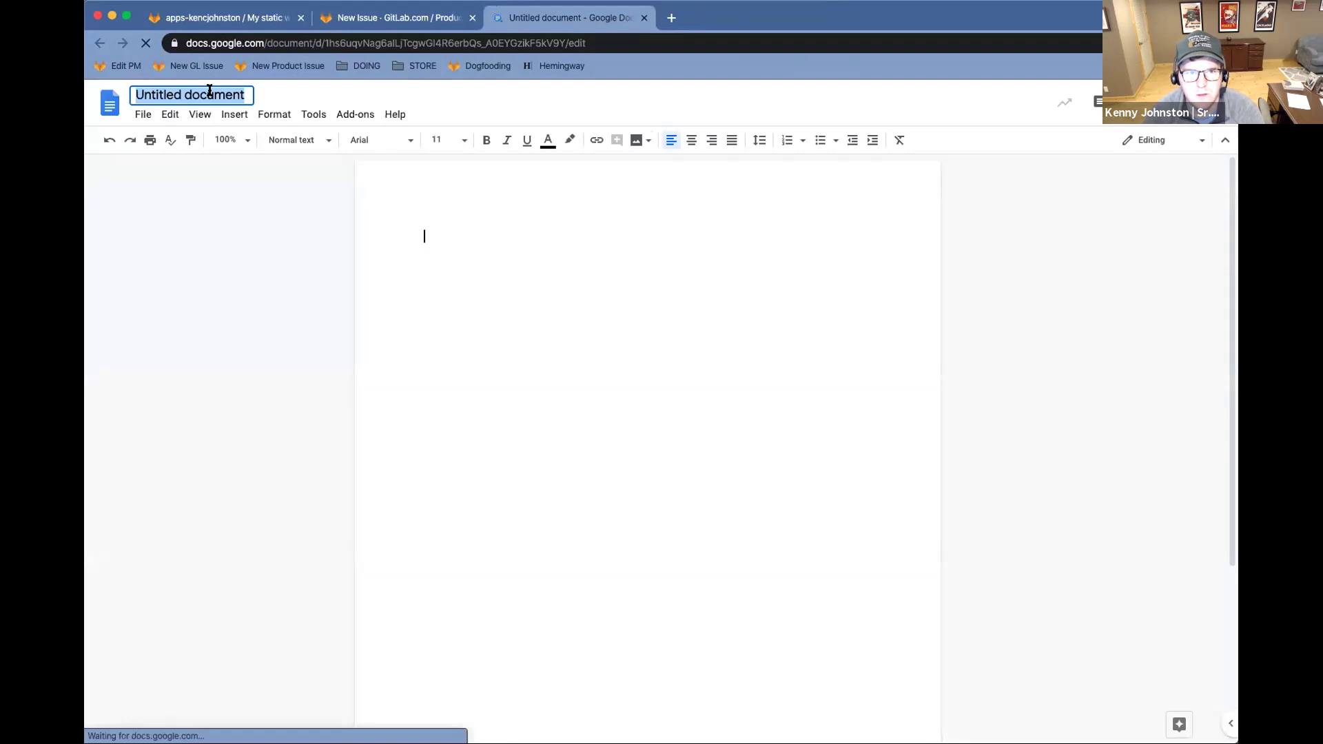
type("W")
key("BackSpace")
type("Moving to Tag based Release Walk Through")
key("Return")
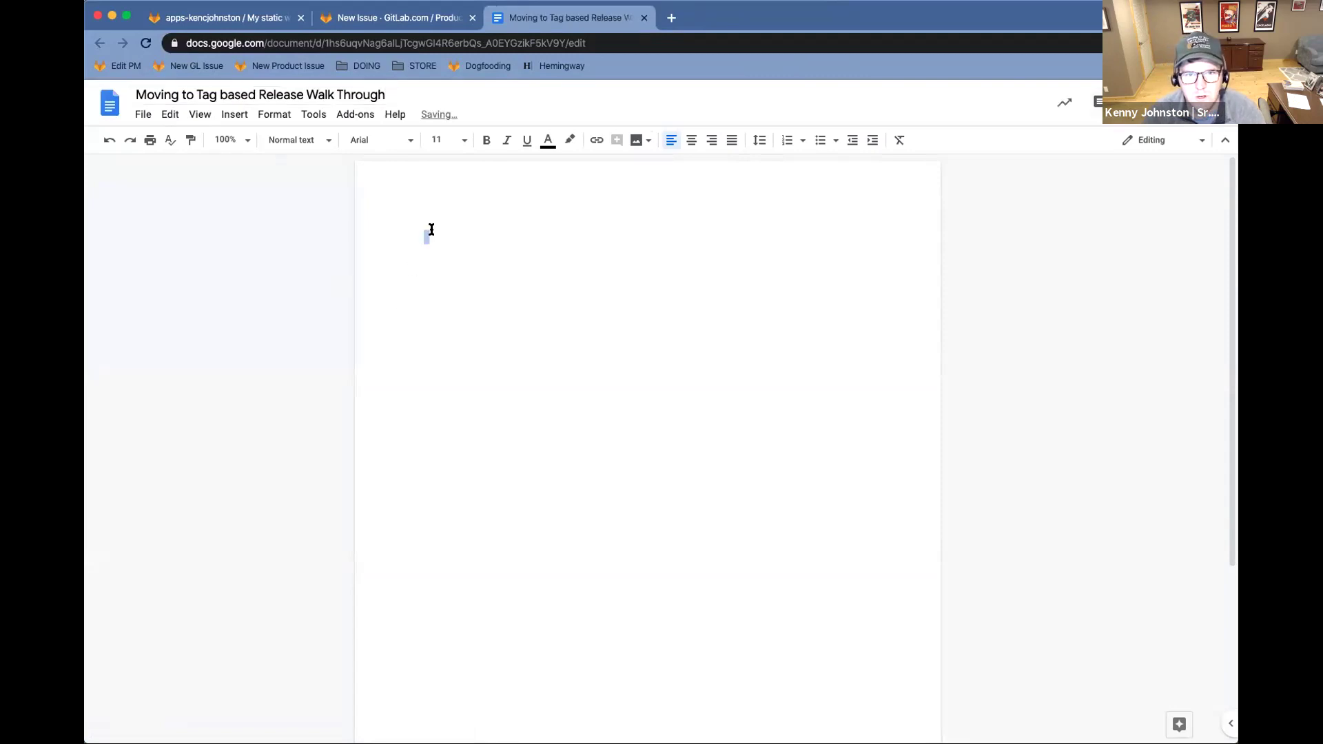
Add a numbered list with 'Issue -' and 'Notes' items plus an indented sub-item under Notes
left_click(790, 140)
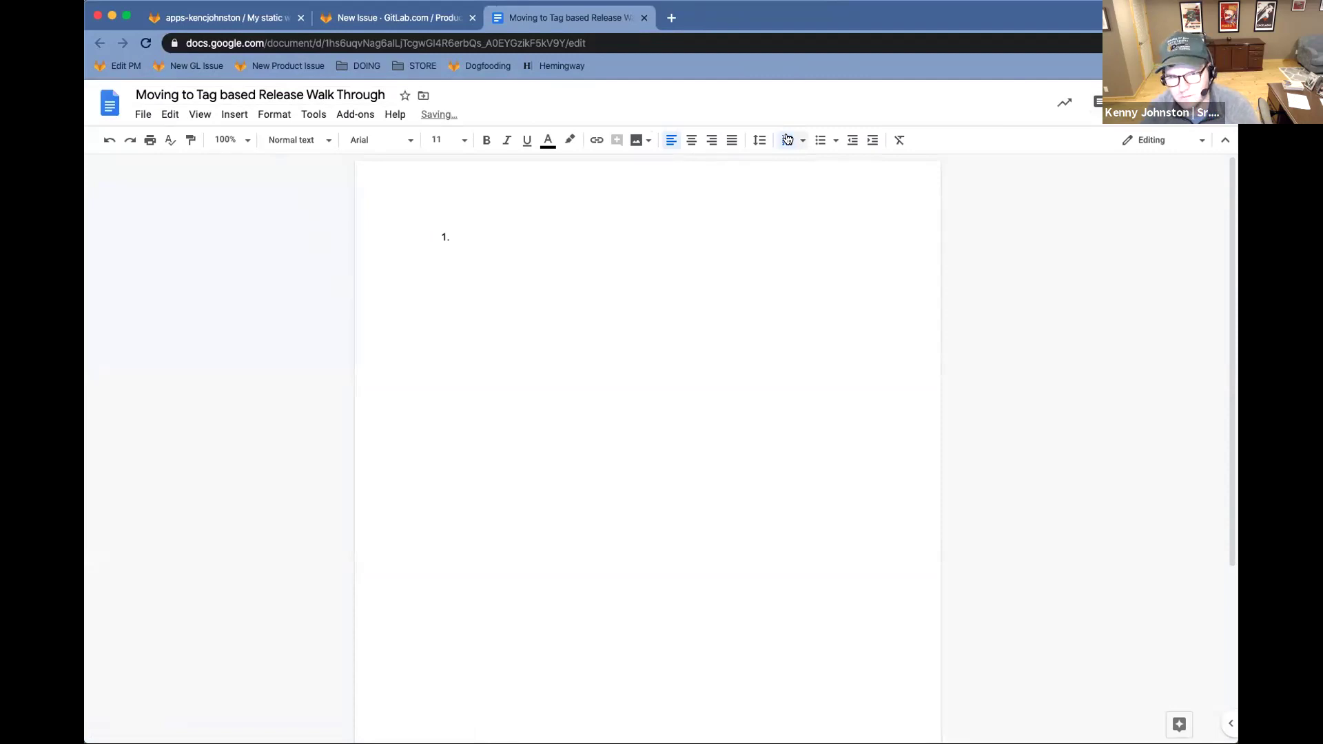
type("Issue -")
key("Return")
type("Notes")
key("Return")
key("Tab")
left_click(361, 16)
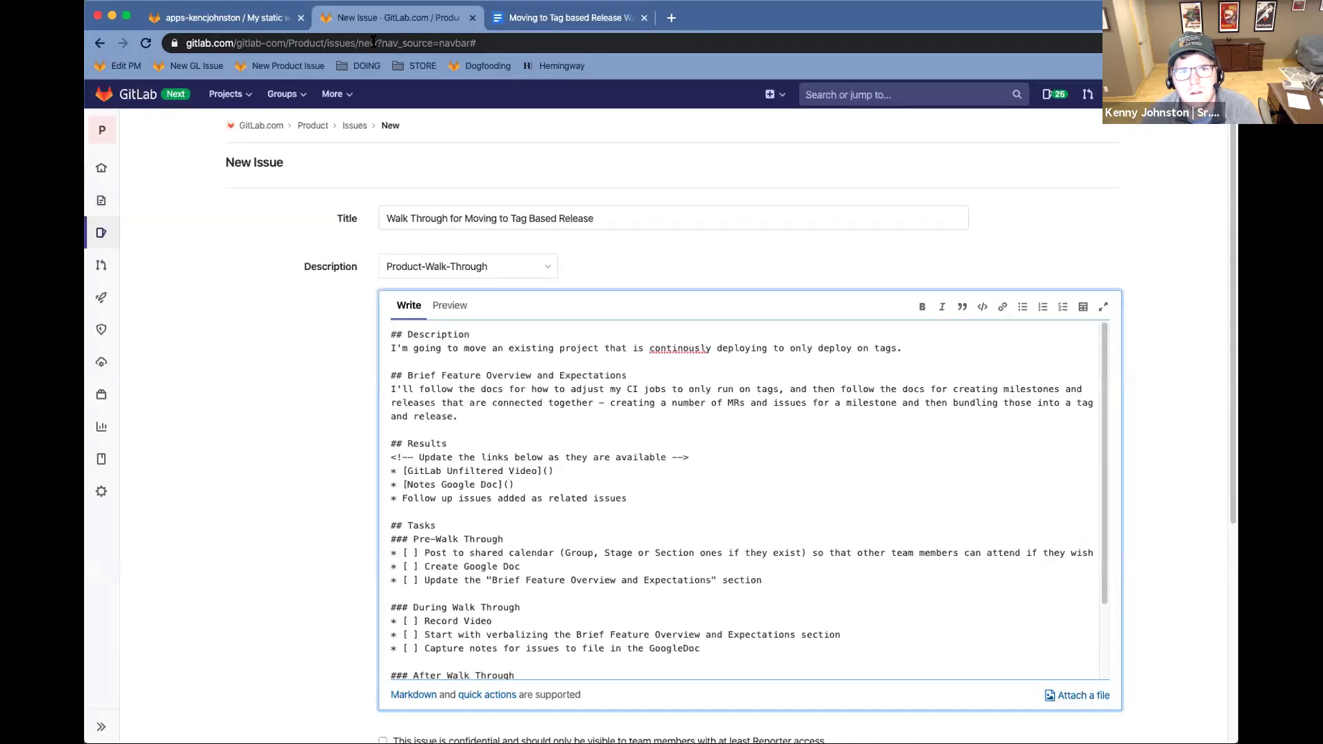
Paste the notes document's URL into the issue's Notes Google Doc link
left_click(561, 21)
left_click(518, 40)
left_click(412, 19)
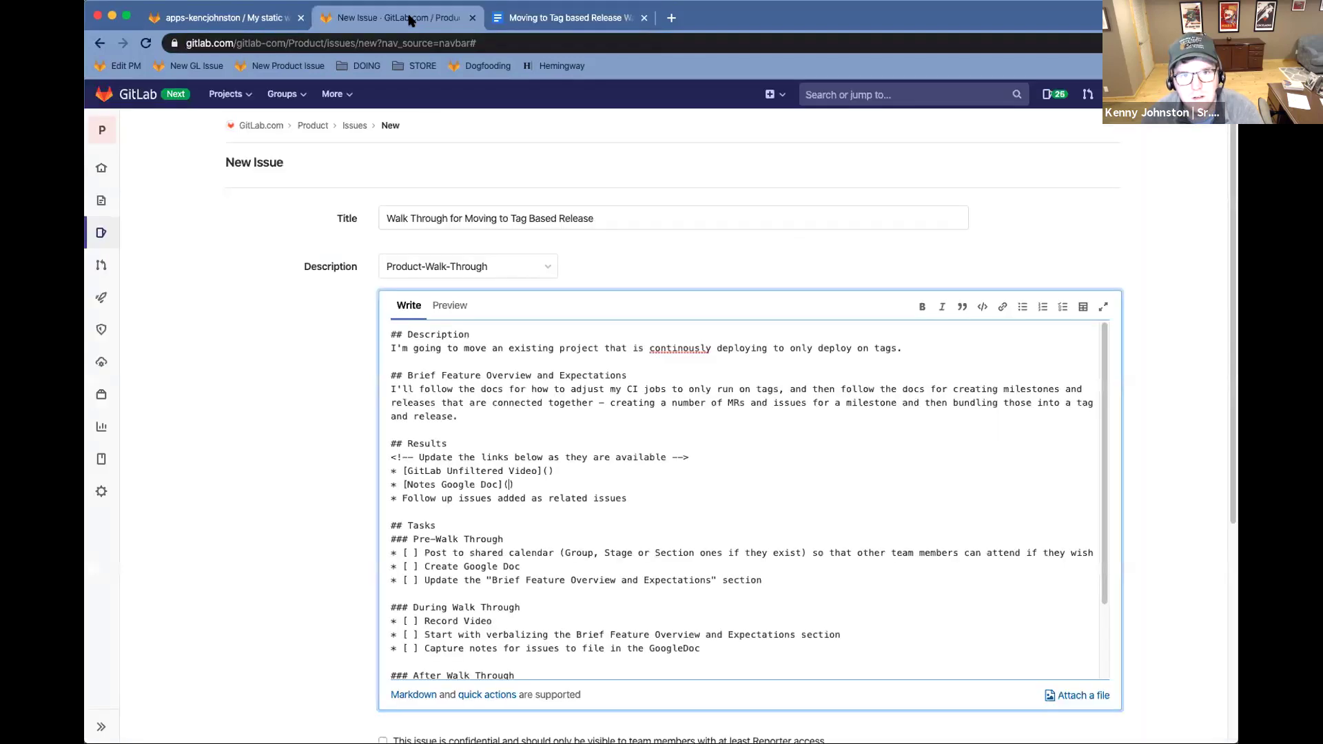
left_click(507, 485)
left_click(628, 513)
Tick the finished pre-walk-through task checkboxes, including Create Google Doc
scroll(620, 502, "down", 2)
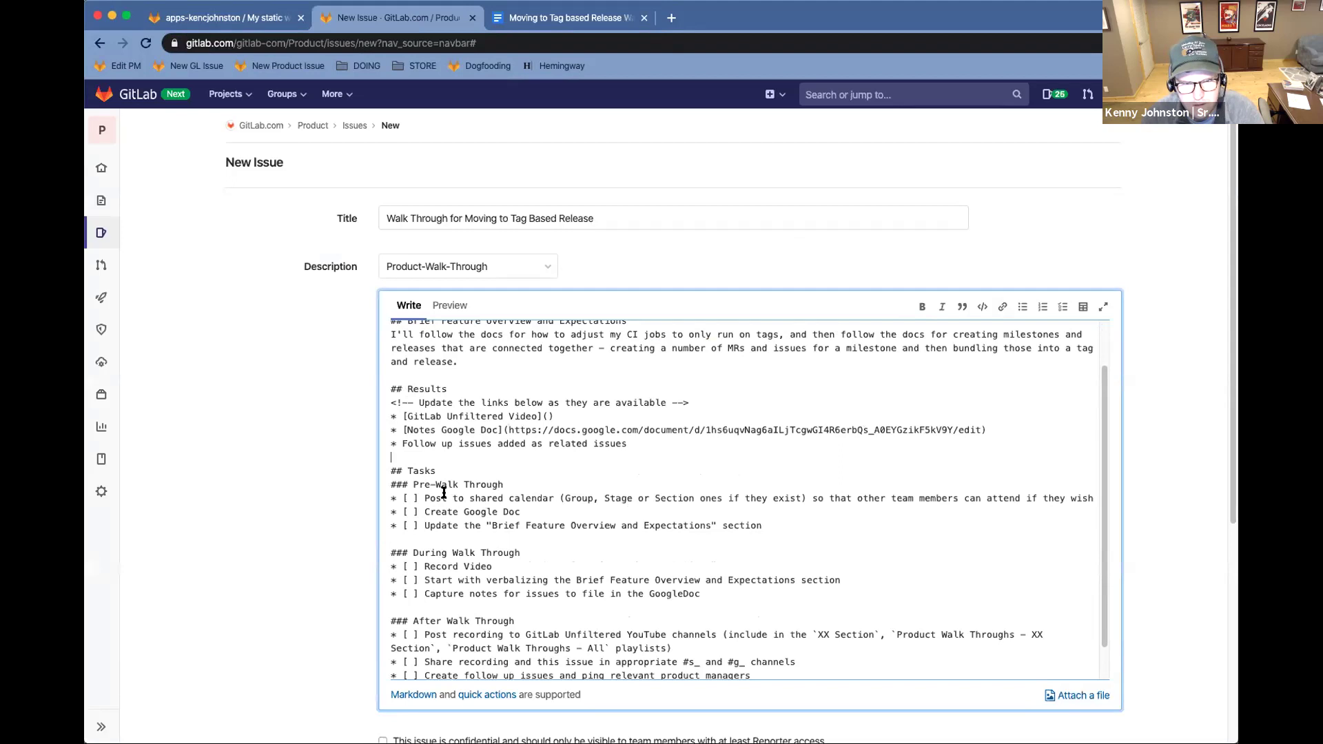
left_click(412, 499)
type("x")
key("Delete")
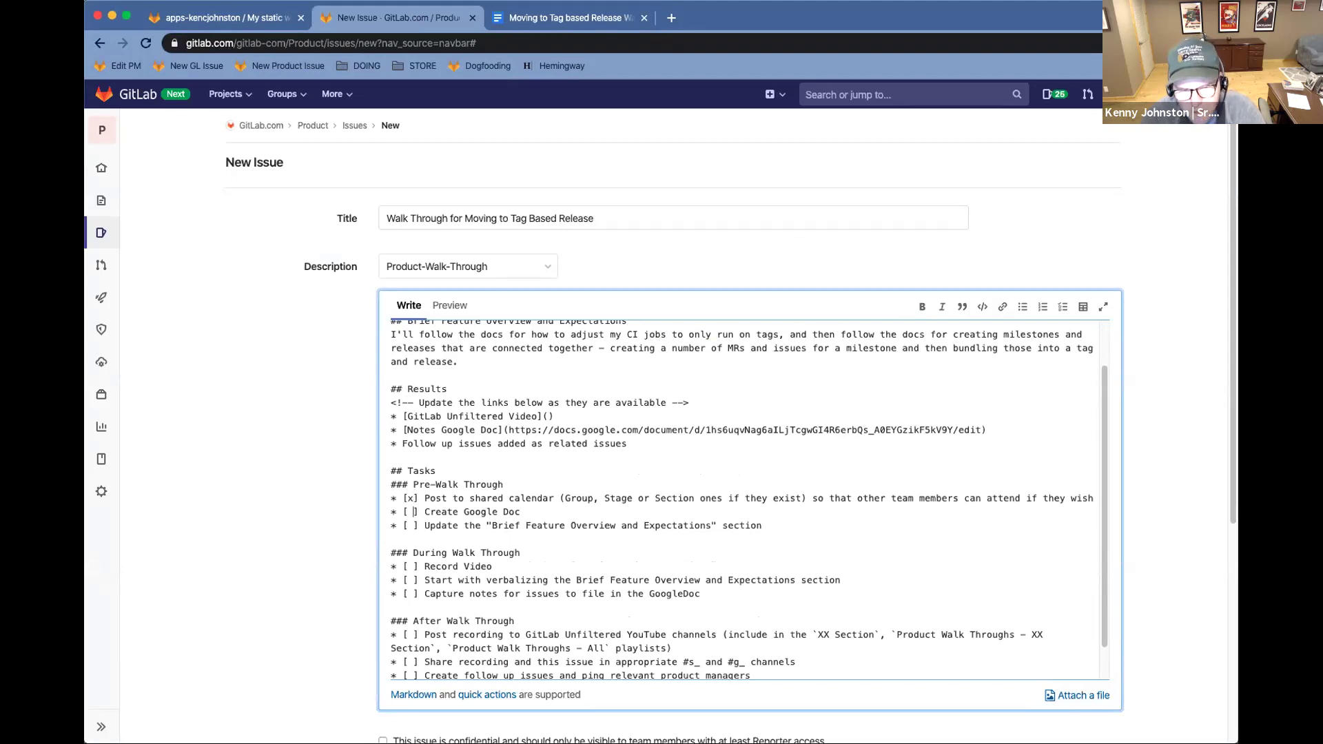
left_click(412, 512)
type("x")
key("Delete")
left_click(412, 526)
type("x")
key("Delete")
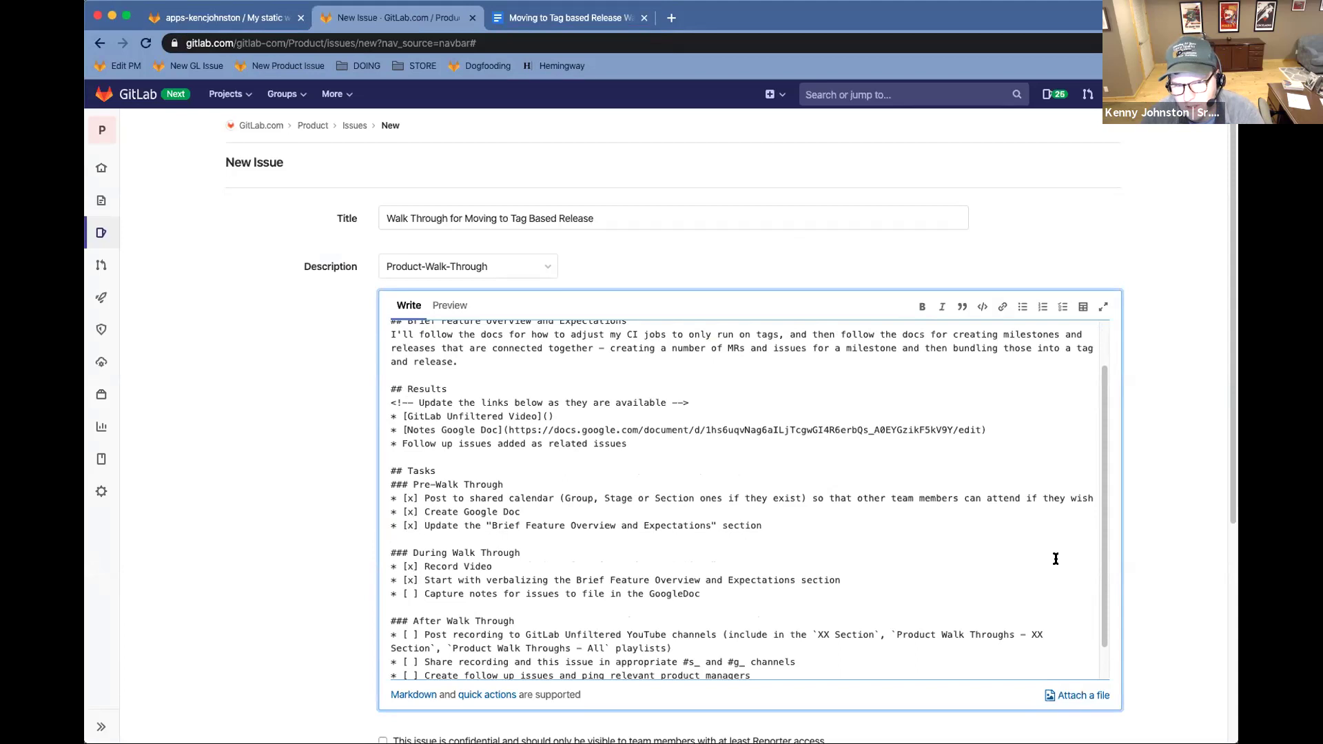
Assign the issue to yourself, add the section::ops label and submit it
scroll(1130, 543, "down", 4)
left_click(589, 499)
left_click(438, 576)
type("section")
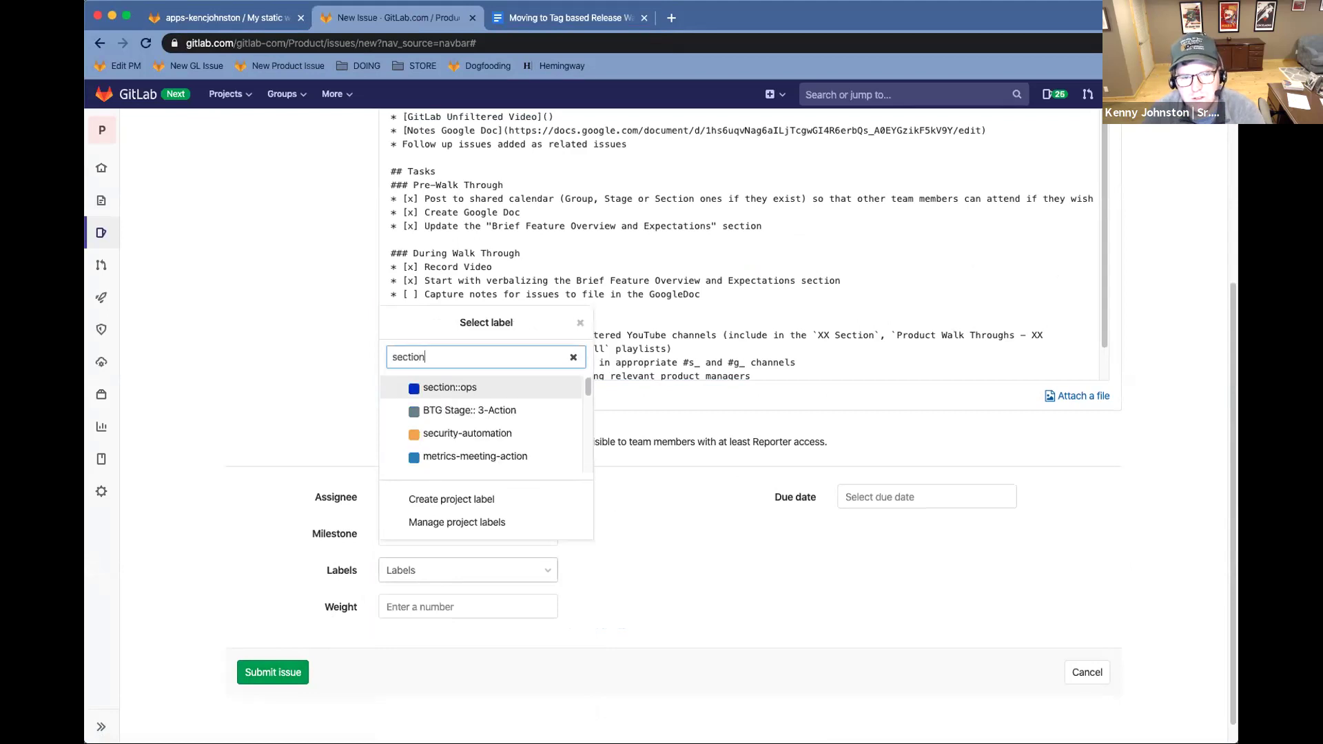
key("Return")
left_click(281, 678)
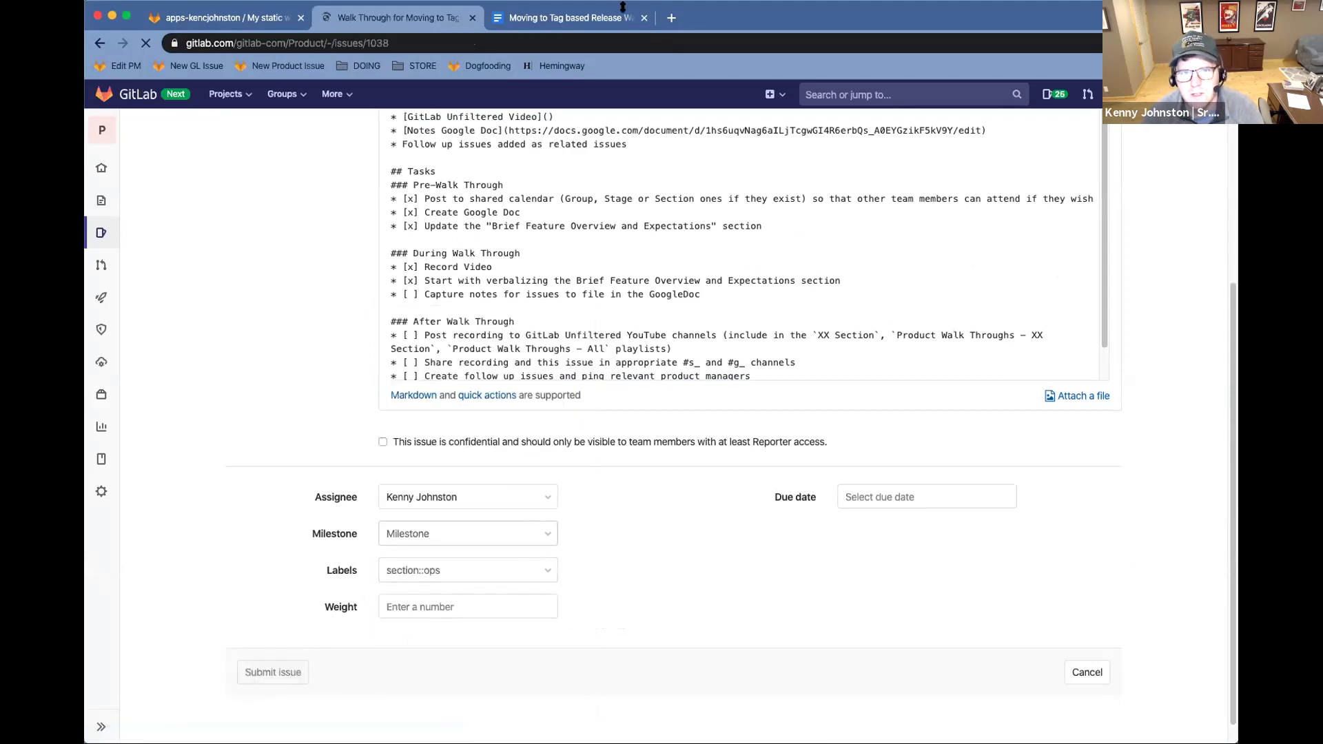
Paste the issue #1038 URL after 'Issue -' in the Google Docs notes outline
left_click(565, 20)
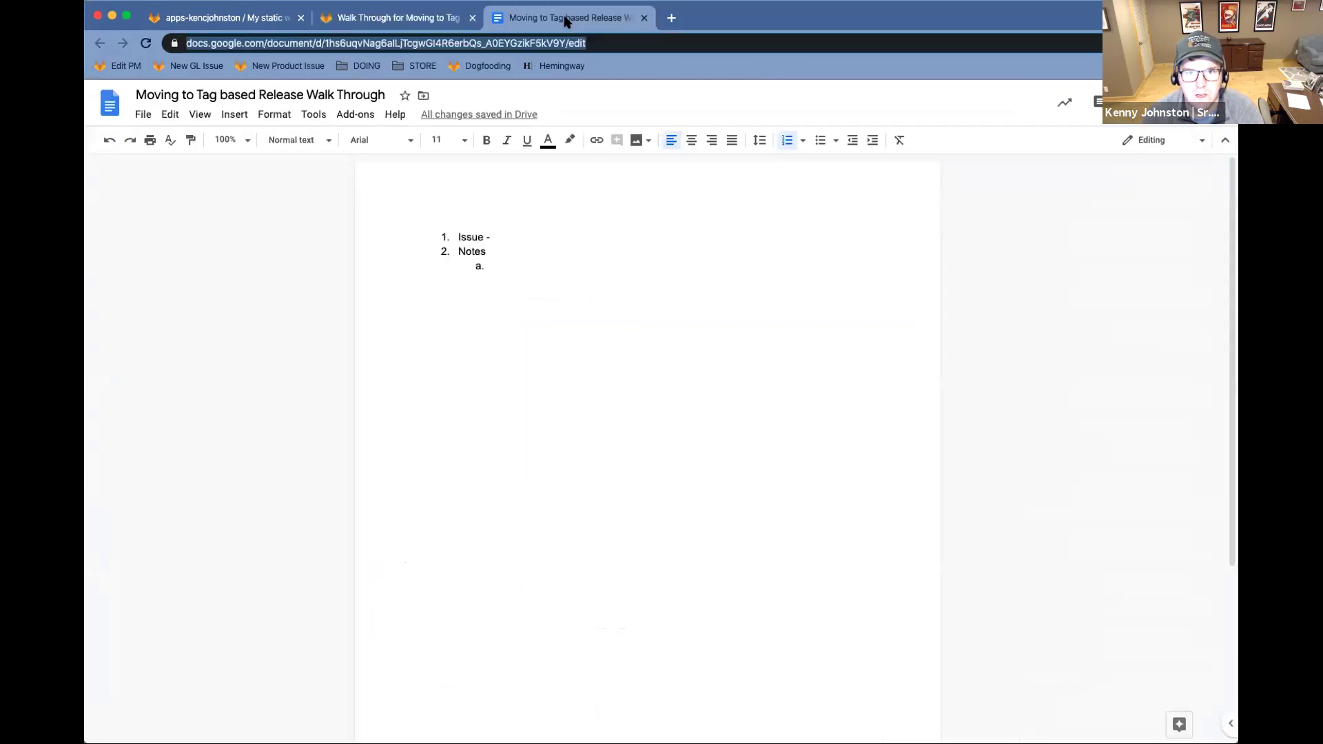
left_click(508, 256)
left_click(407, 42)
key("cmd+c")
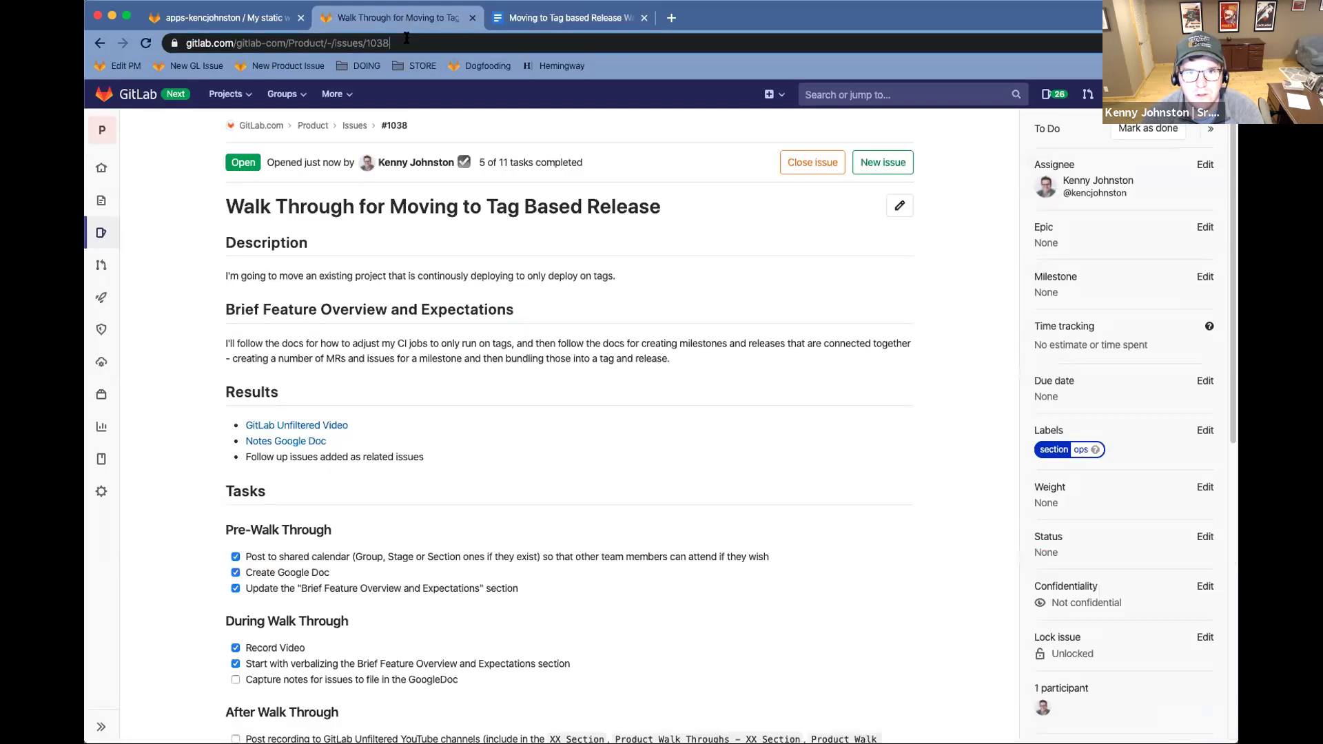
left_click(578, 19)
left_click(510, 235)
key("cmd+v")
left_click(508, 259)
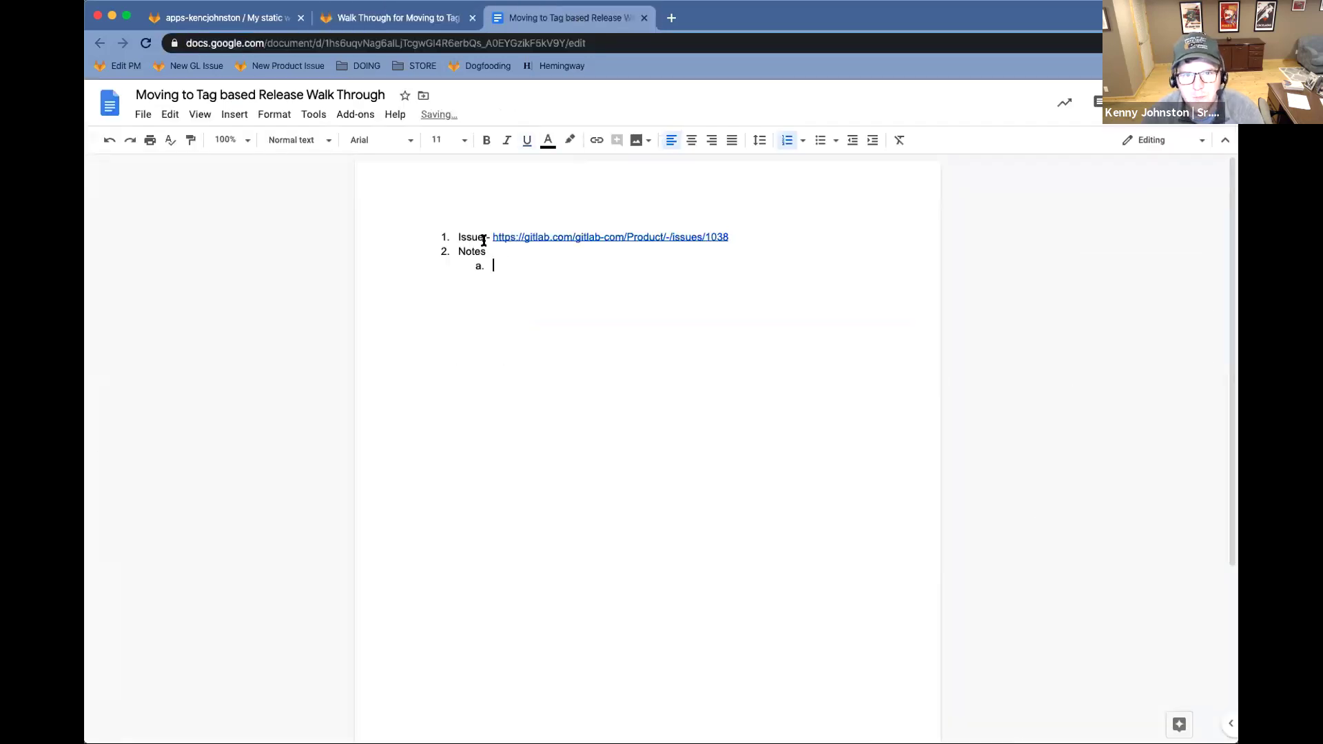
left_click(210, 16)
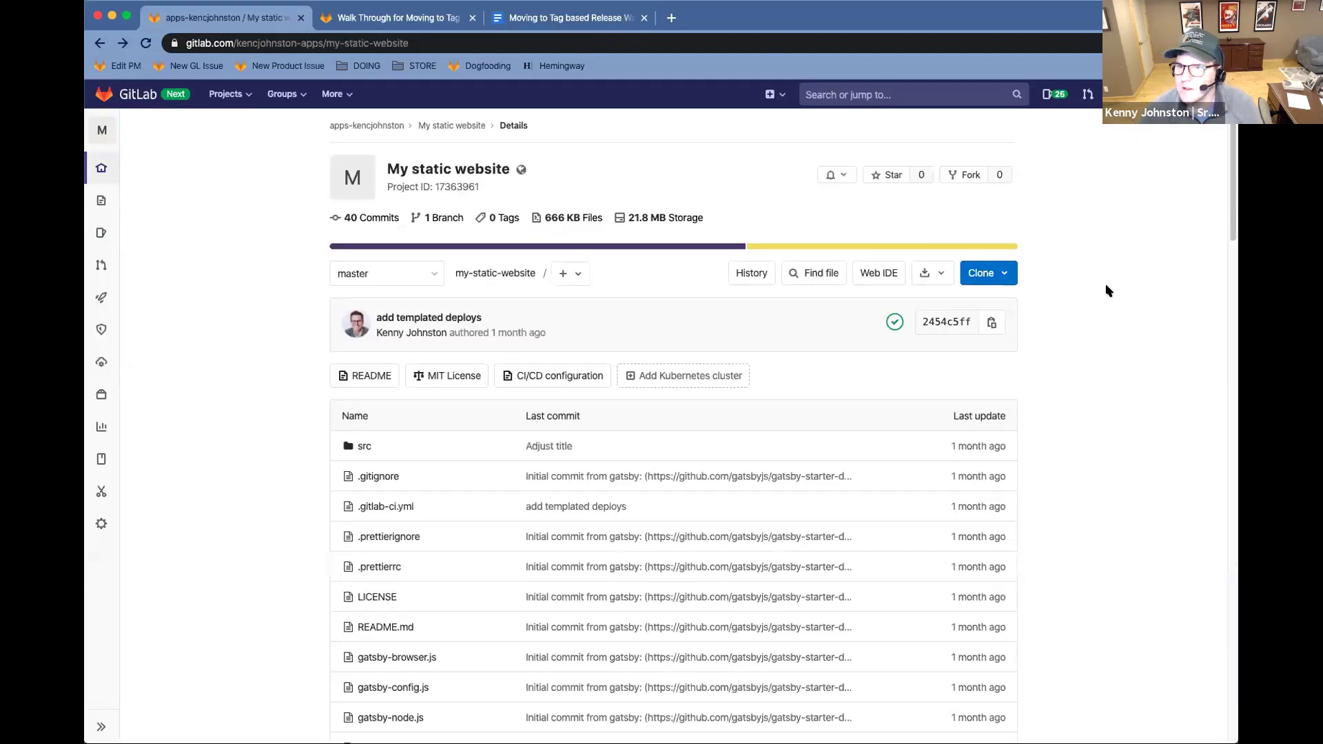
Open a second Chrome window showing a blank New Tab page
left_click(670, 18)
key("cmd+w")
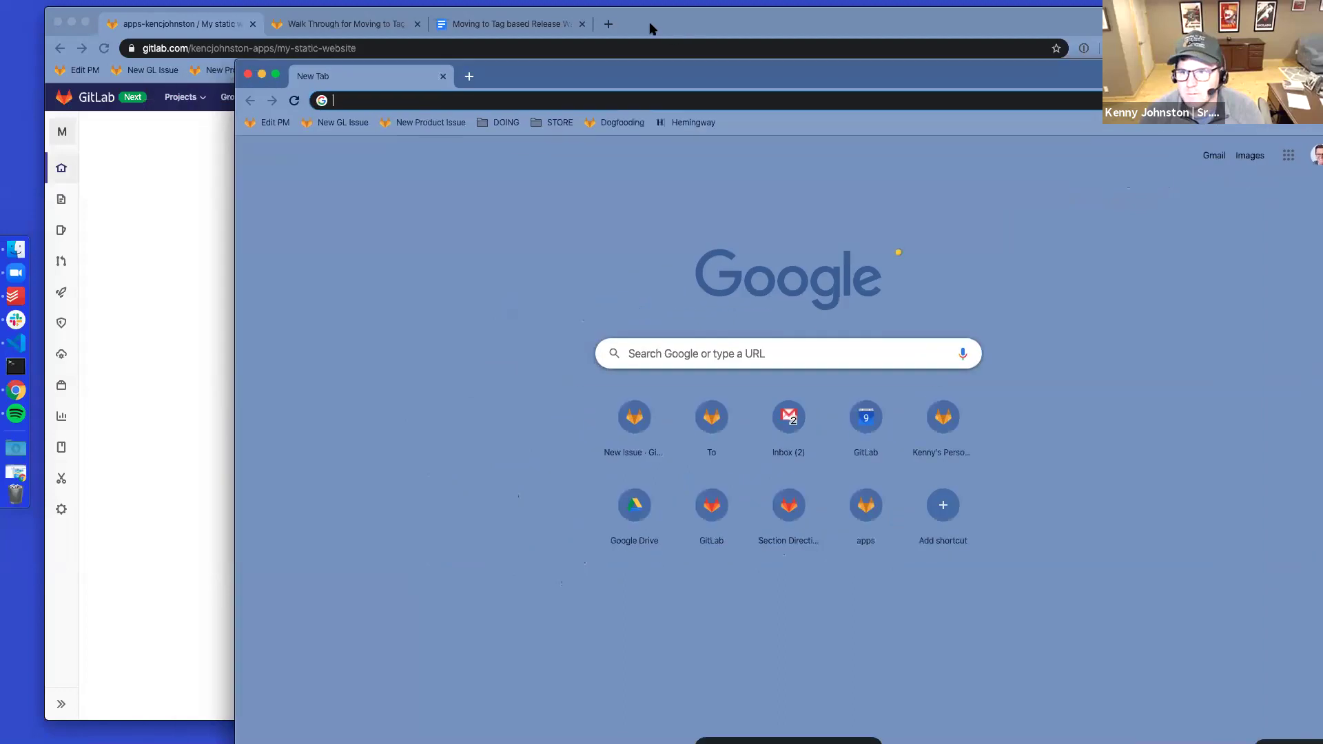
key("ctrl+alt+Return")
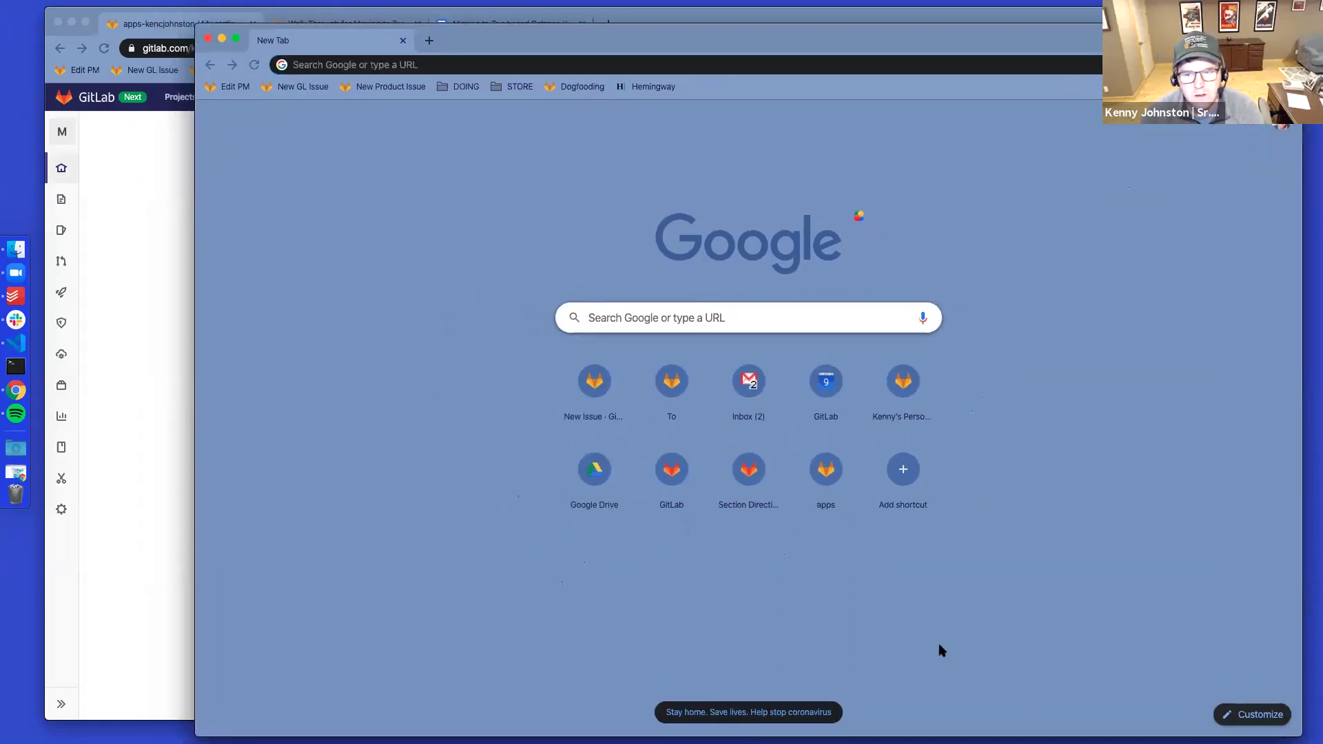
Shrink the new window to the right, search 'gitlab ci yaml tag' and open the CI/CD configuration reference
left_click_drag(1111, 700, 1068, 722)
left_click_drag(644, 36, 884, 50)
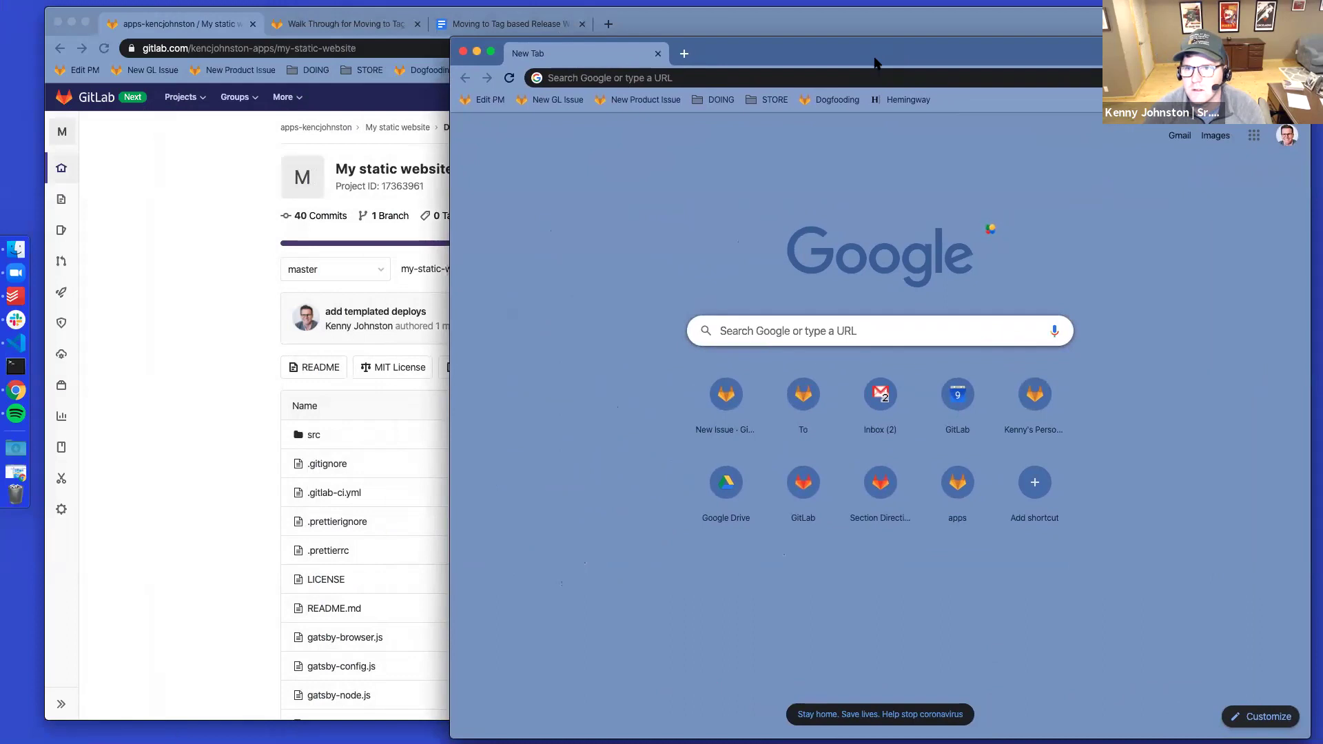
type("c")
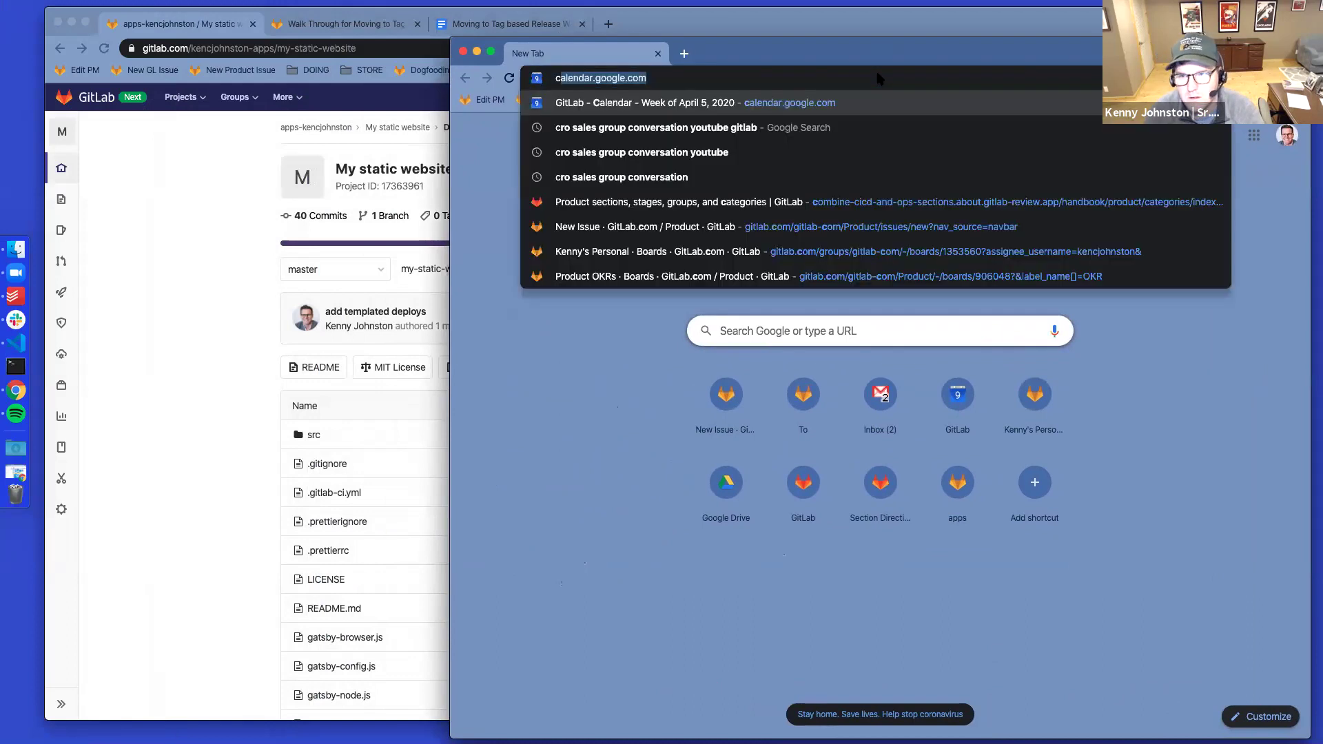
key("BackSpace")
key("BackSpace")
type("gitlab ci ya")
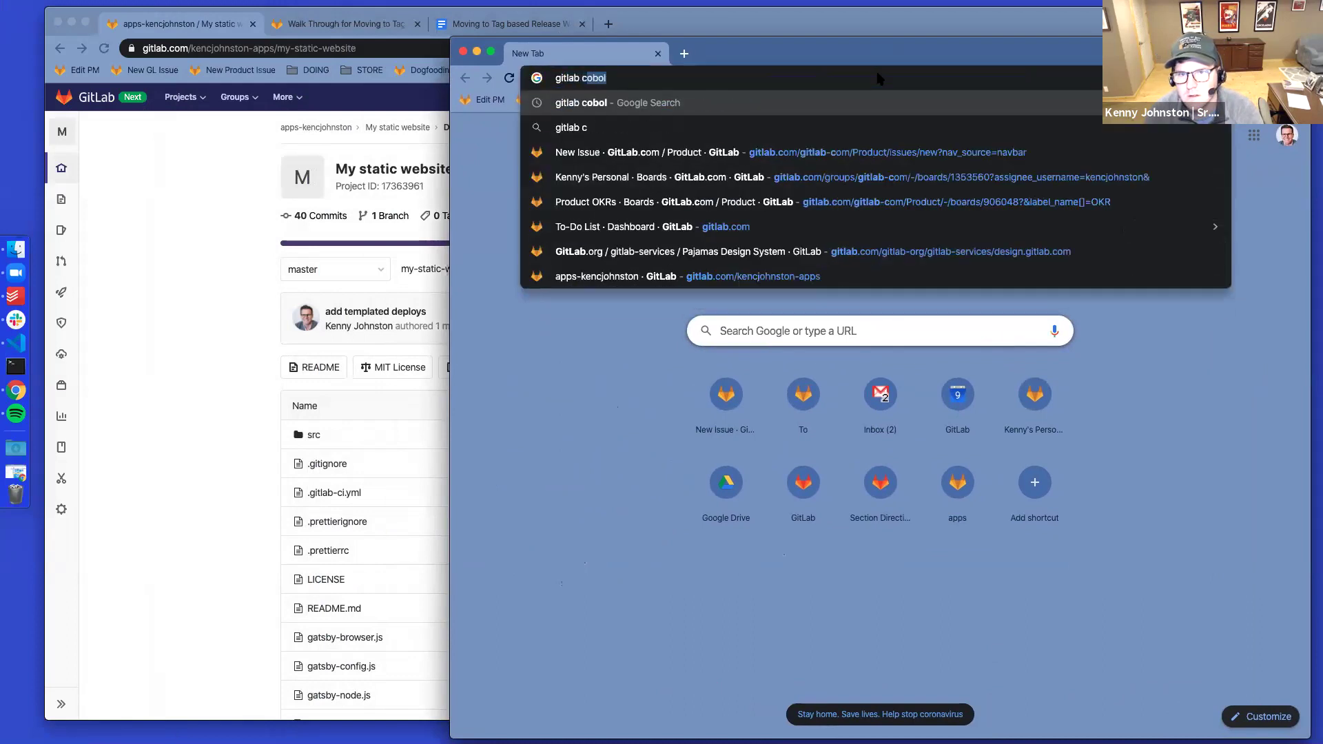
type("ml tag")
key("Return")
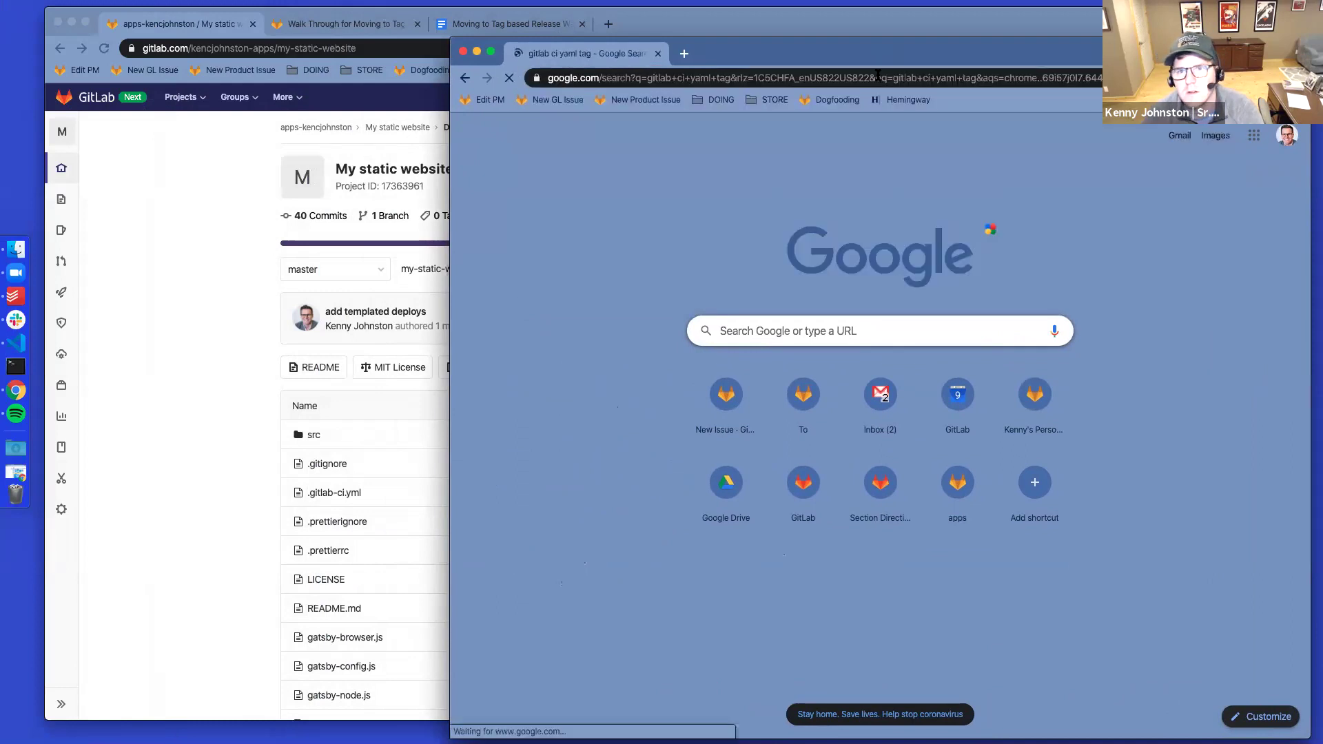
left_click(769, 283)
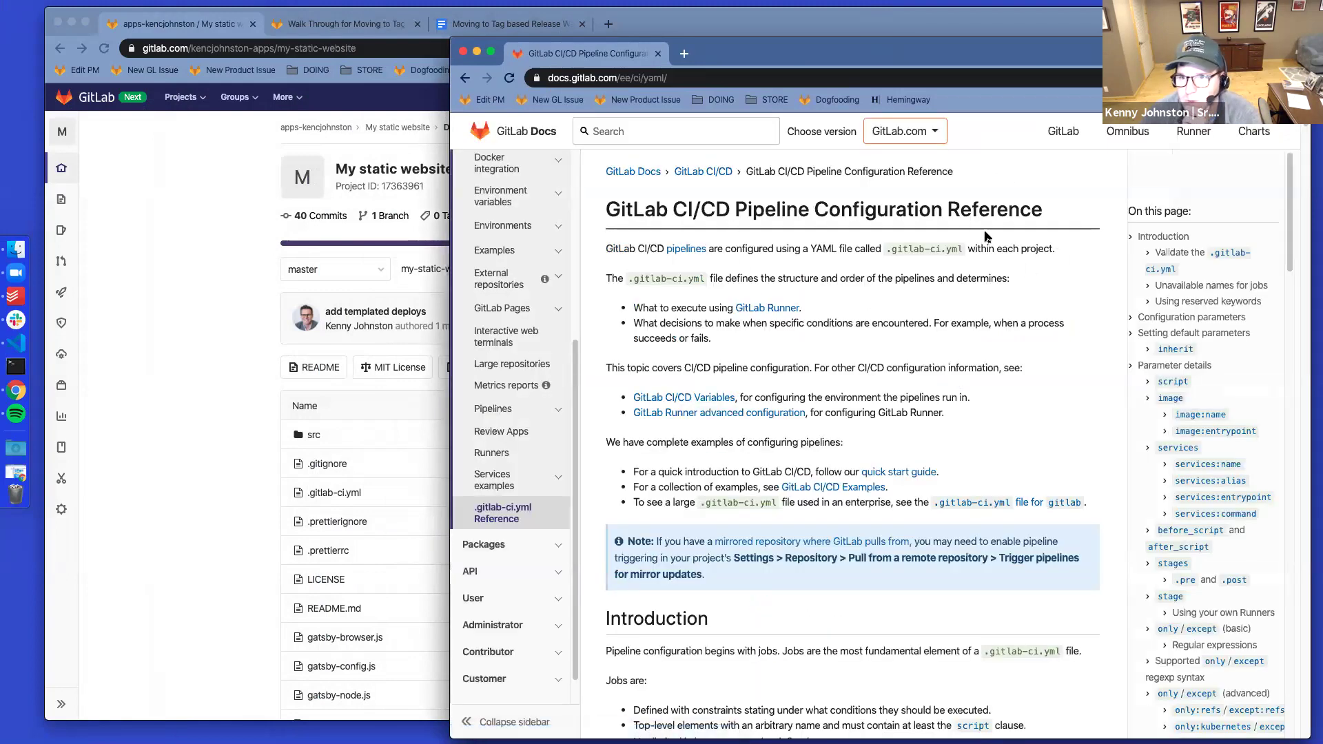
Search the CI/CD reference page for 'tags' and jump to the tags section
scroll(1241, 437, "down", 5)
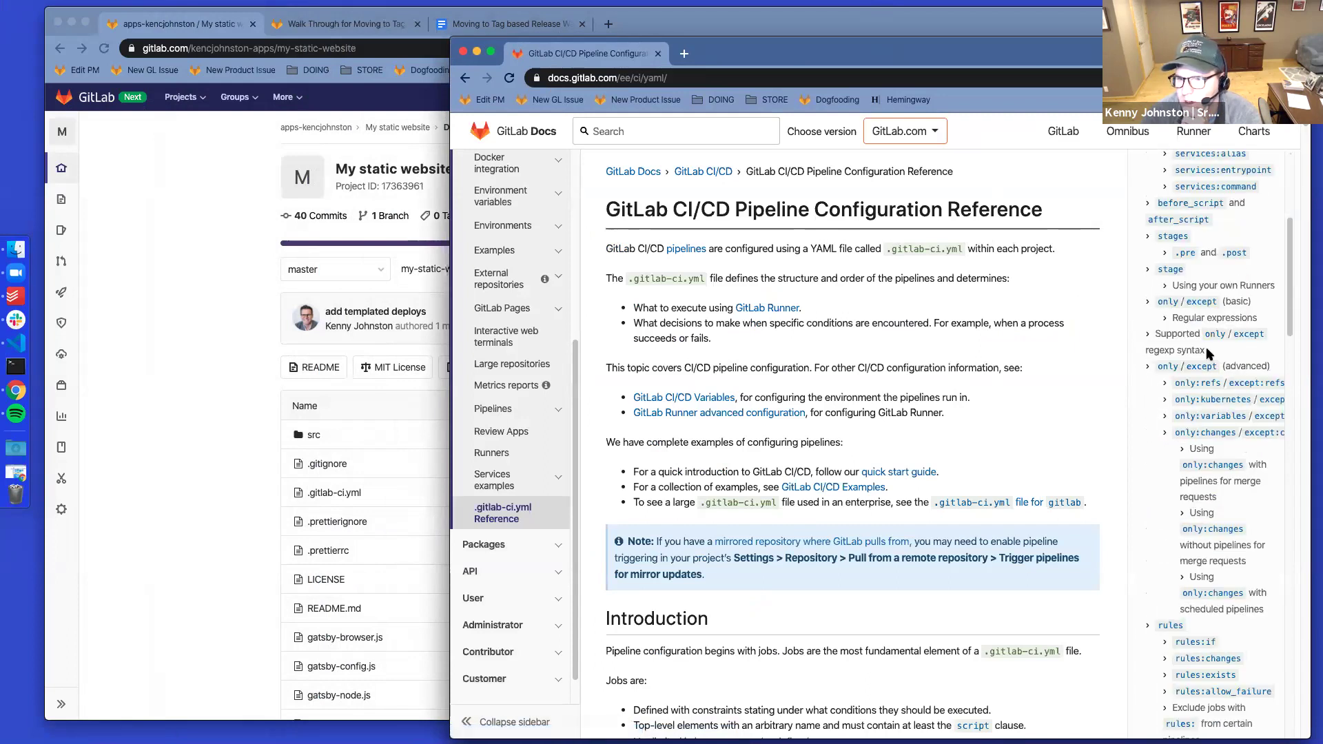
scroll(1171, 391, "down", 1)
scroll(1174, 413, "up", 4)
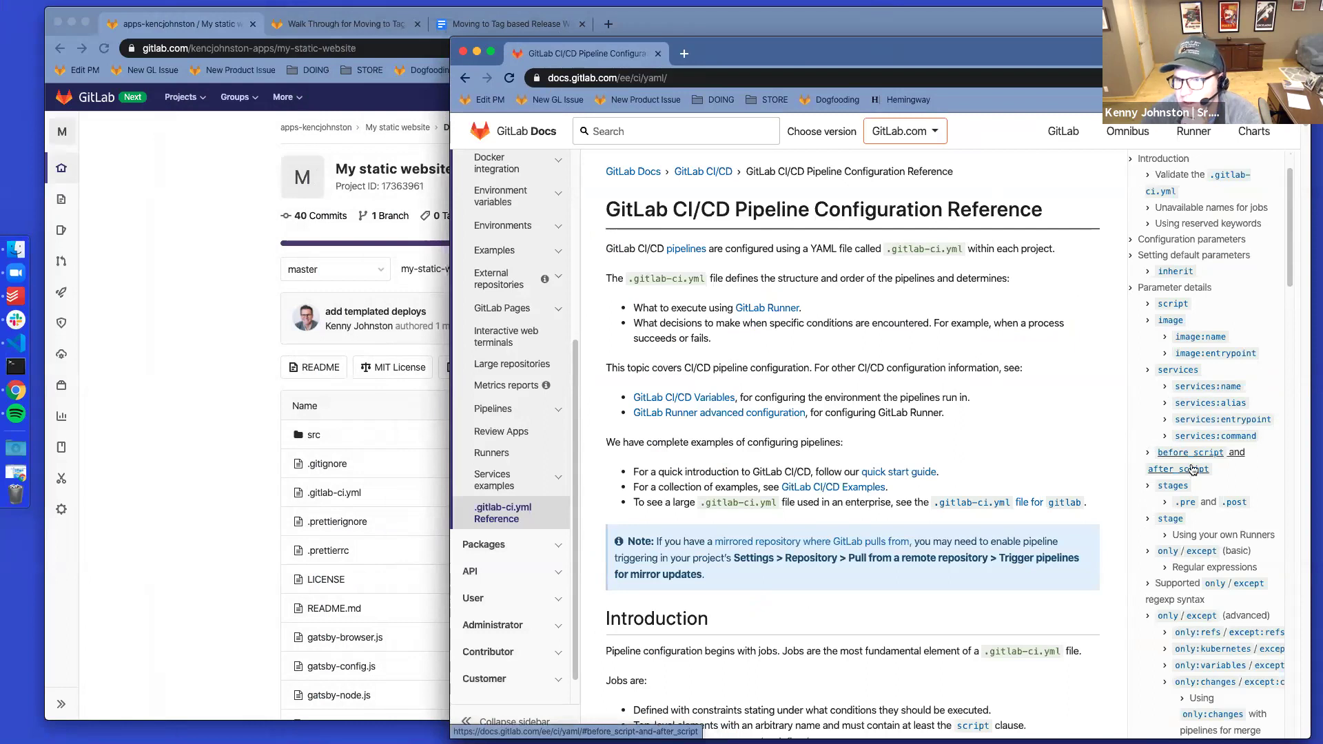
key("super+f")
type("tag")
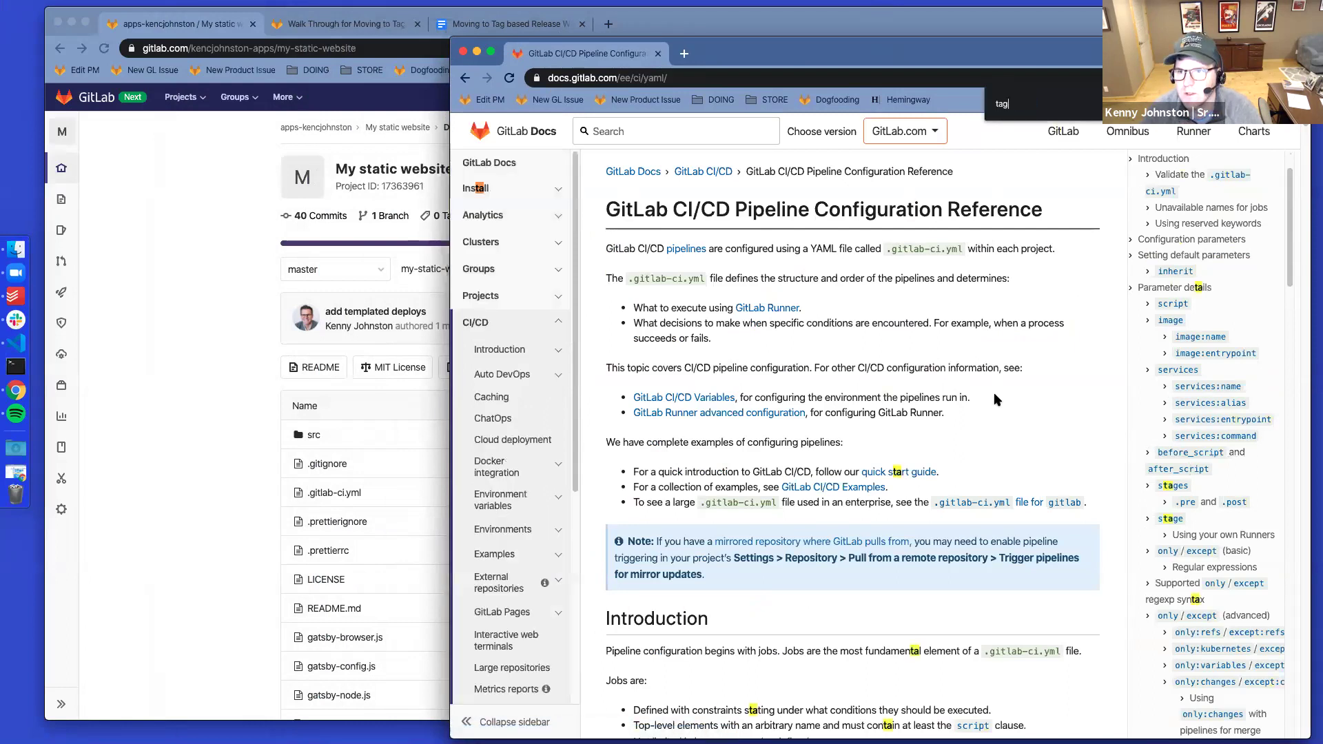
type("s")
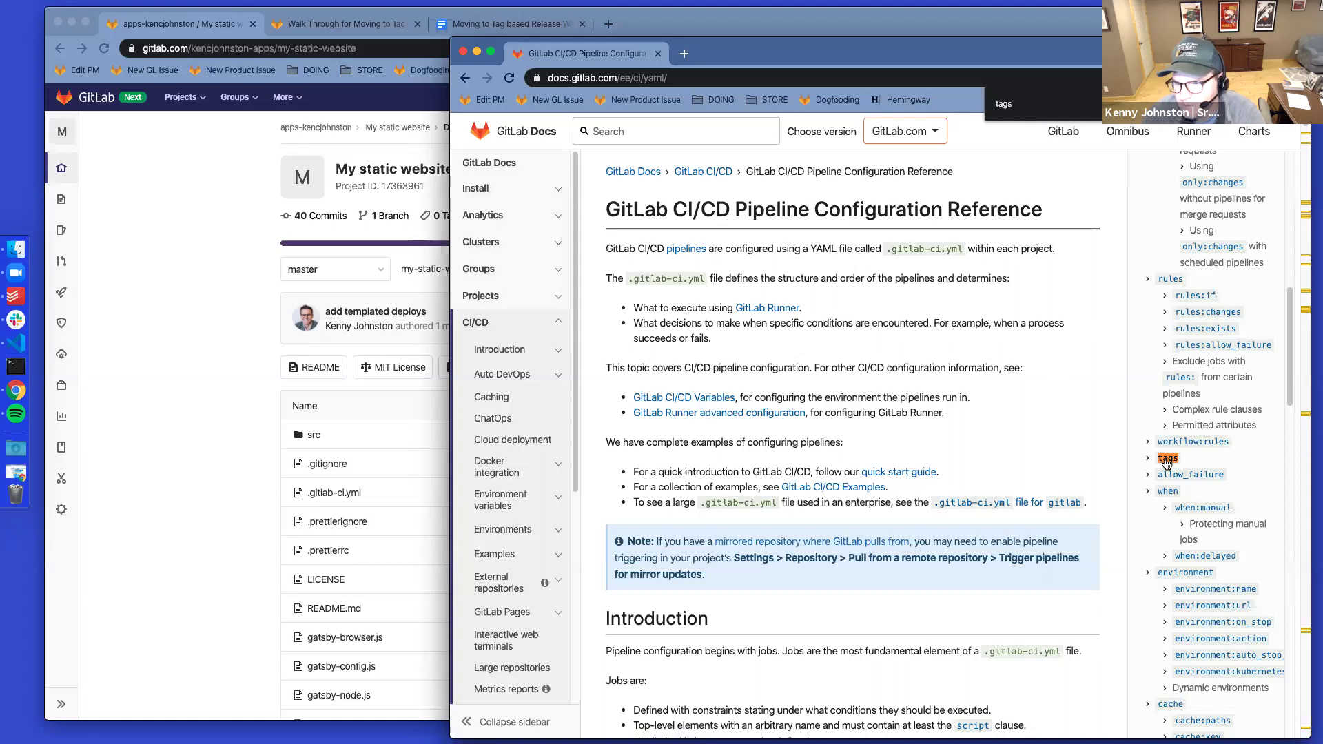
left_click(1166, 458)
scroll(792, 454, "up", 1)
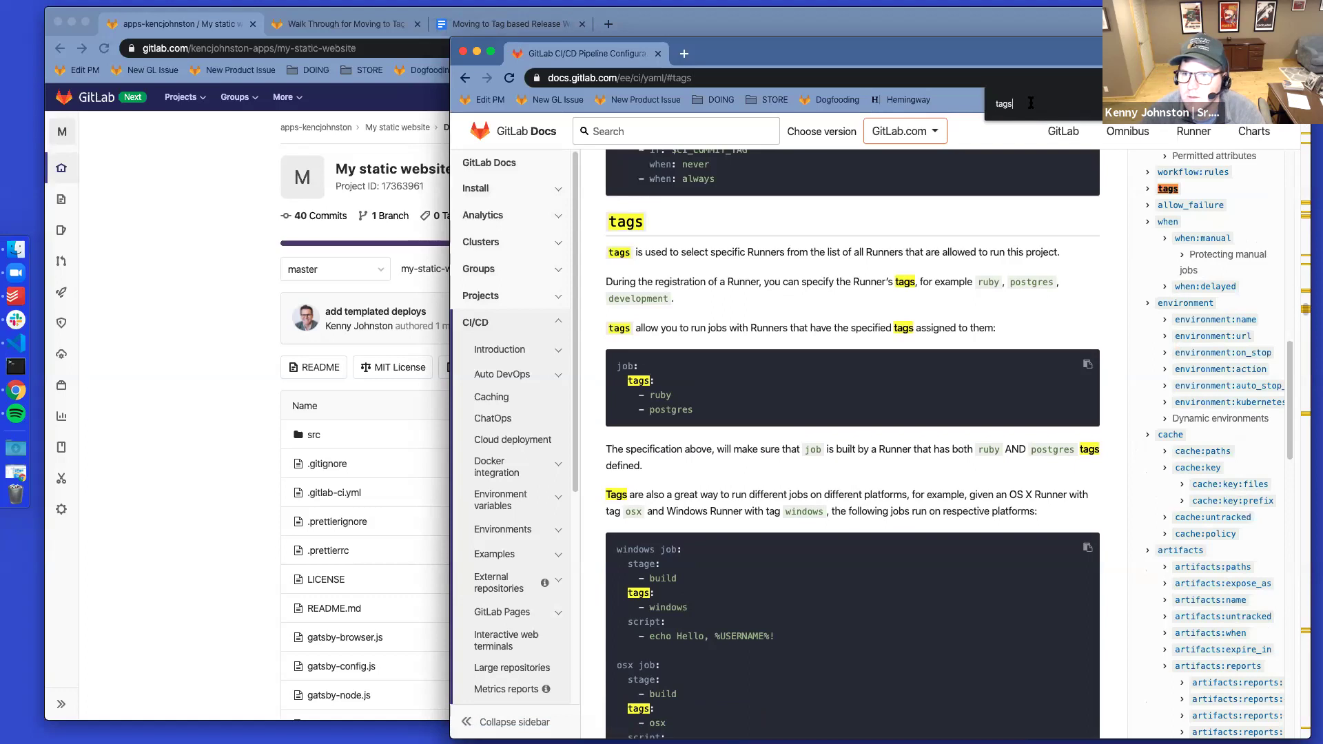
Highlight the only/except tags explanation, then open the project's .gitlab-ci.yml file
key("Return")
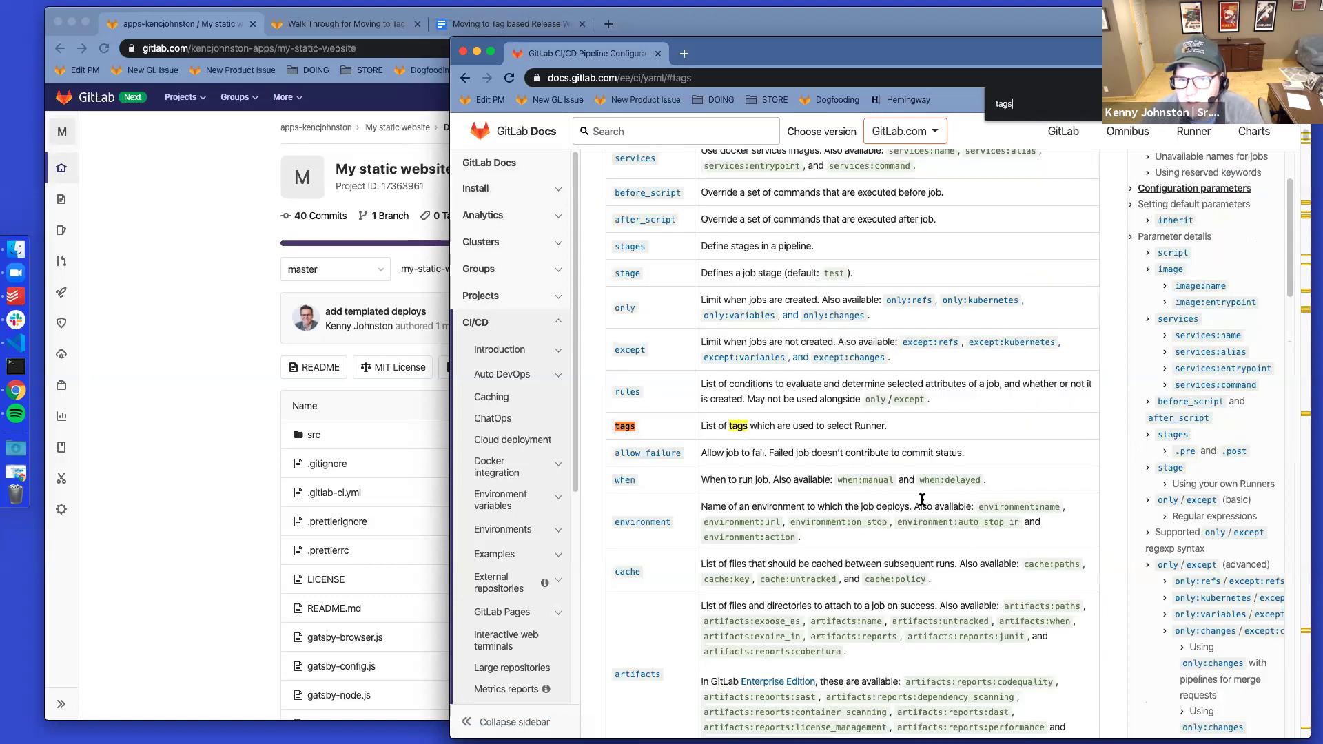
key("Return")
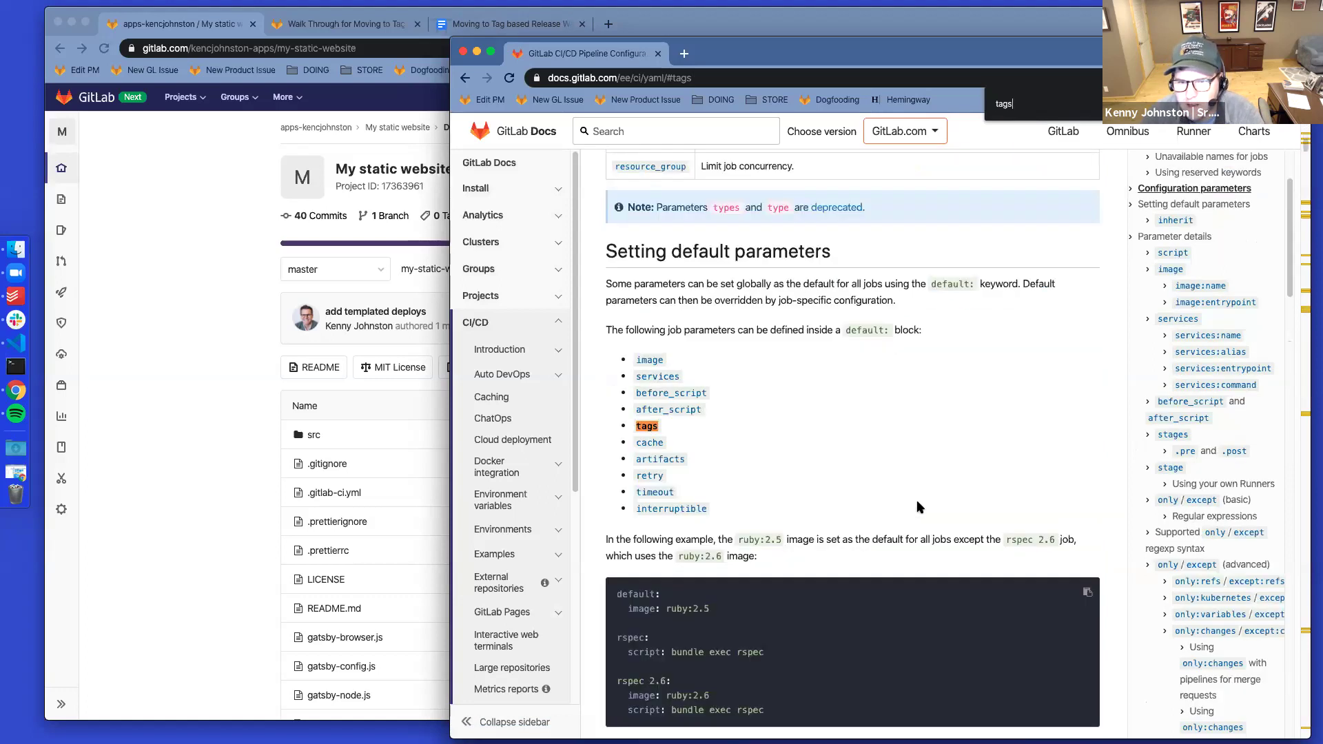
key("Return")
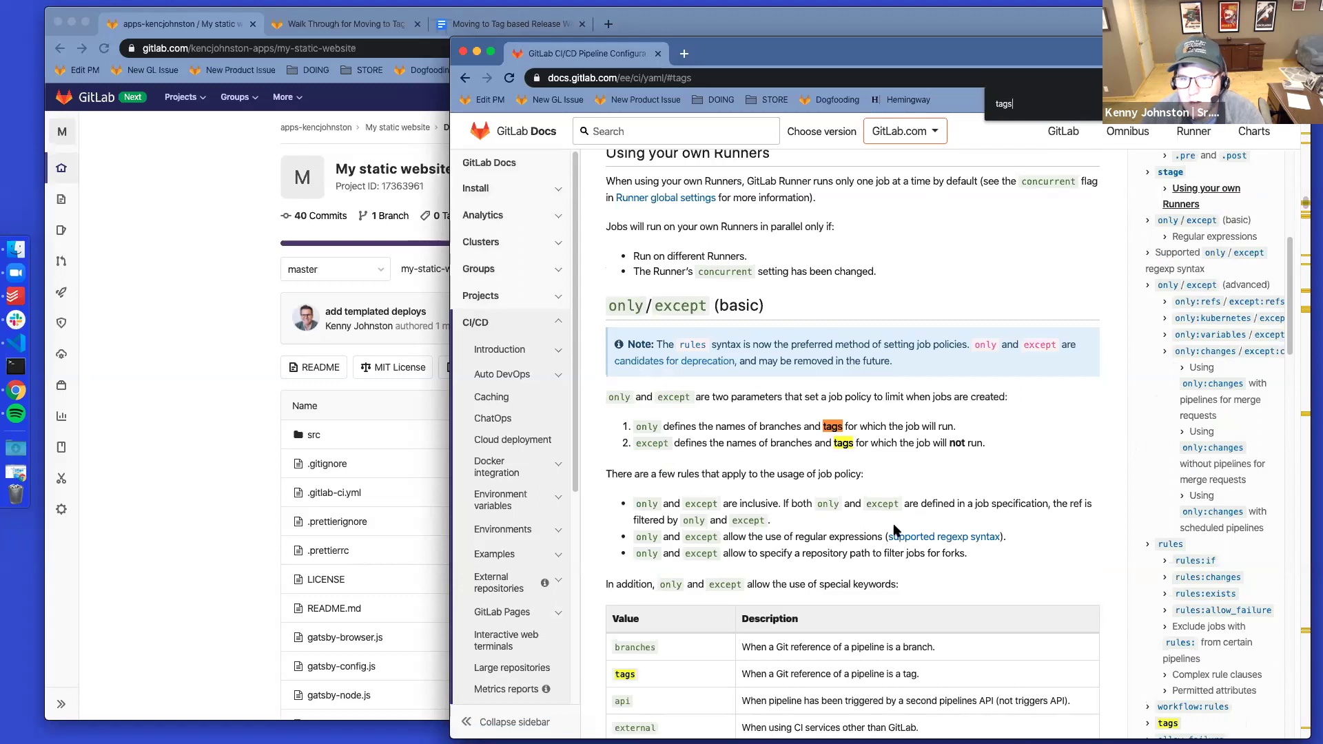
scroll(861, 537, "down", 4)
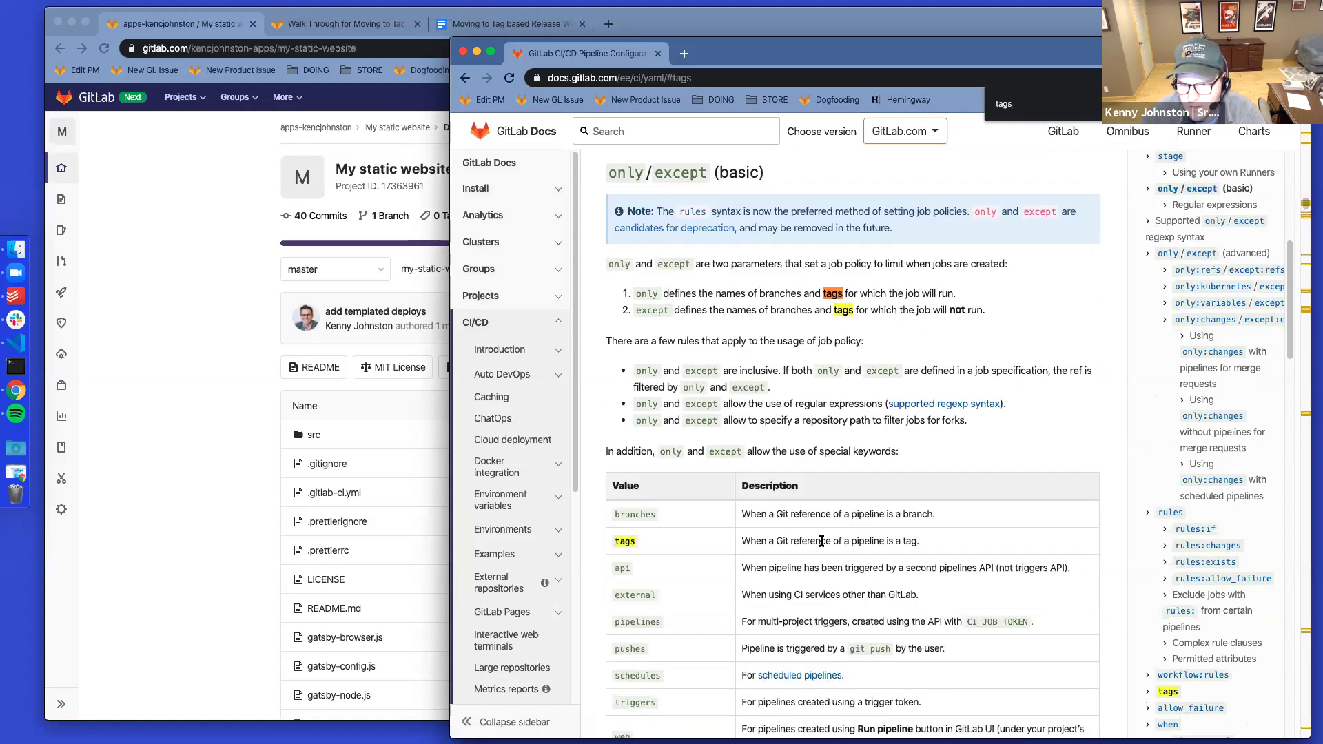
left_click_drag(930, 541, 743, 541)
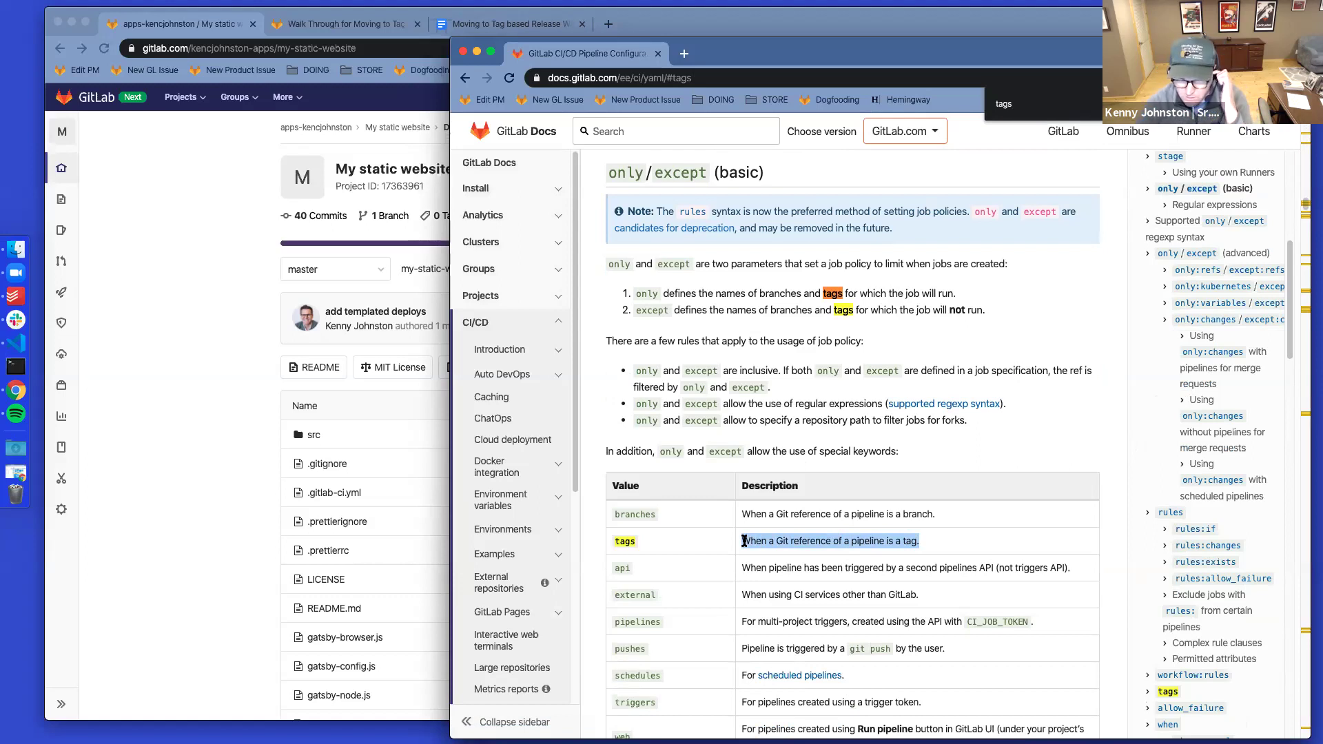
left_click(173, 489)
left_click(344, 494)
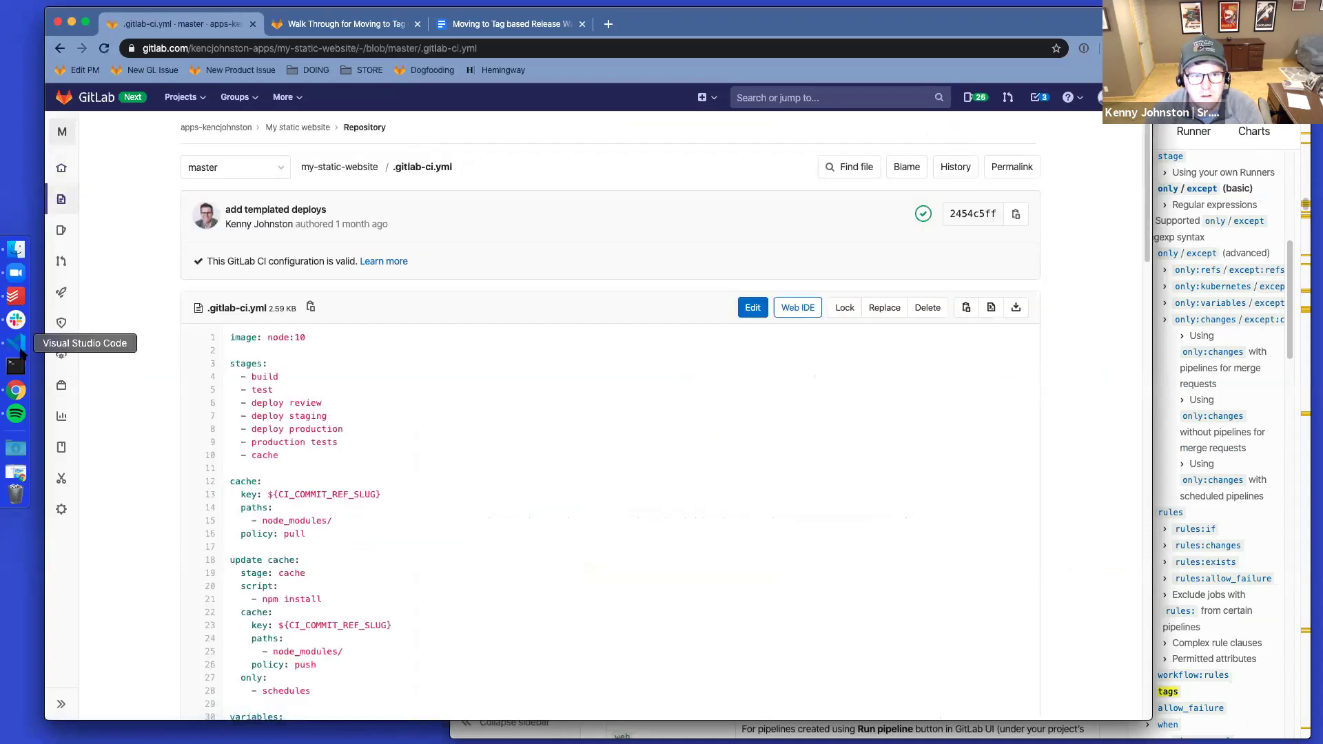
Scroll through the project's .gitlab-ci.yml from top to bottom
scroll(514, 531, "down", 3)
left_click(509, 518)
scroll(510, 517, "down", 7)
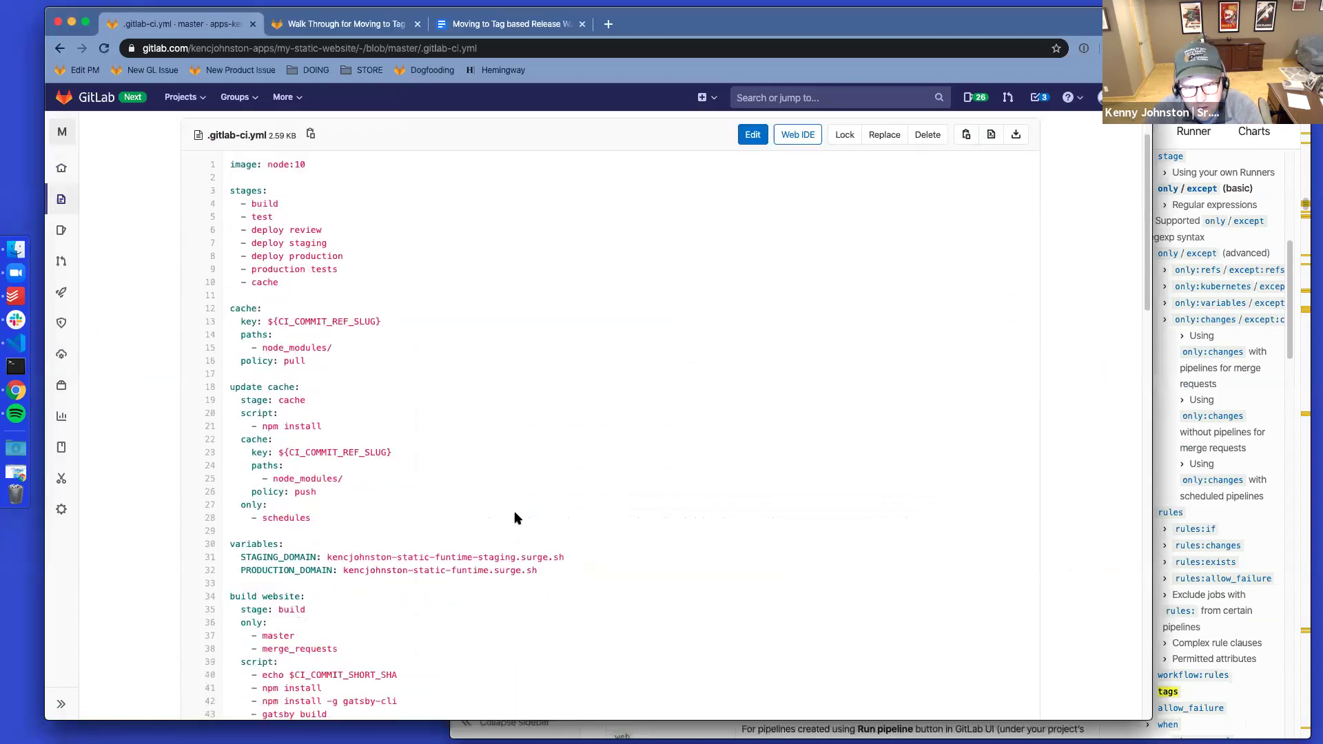
scroll(516, 514, "down", 15)
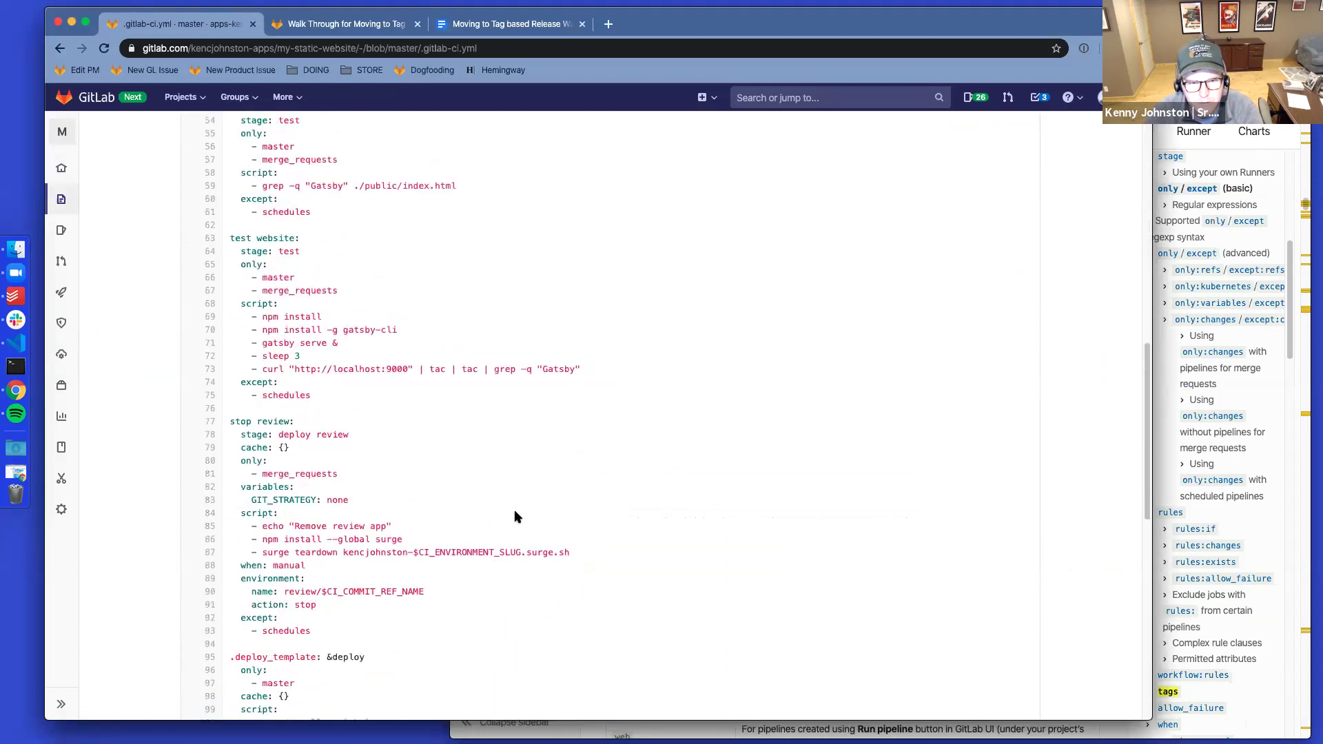
scroll(515, 512, "down", 8)
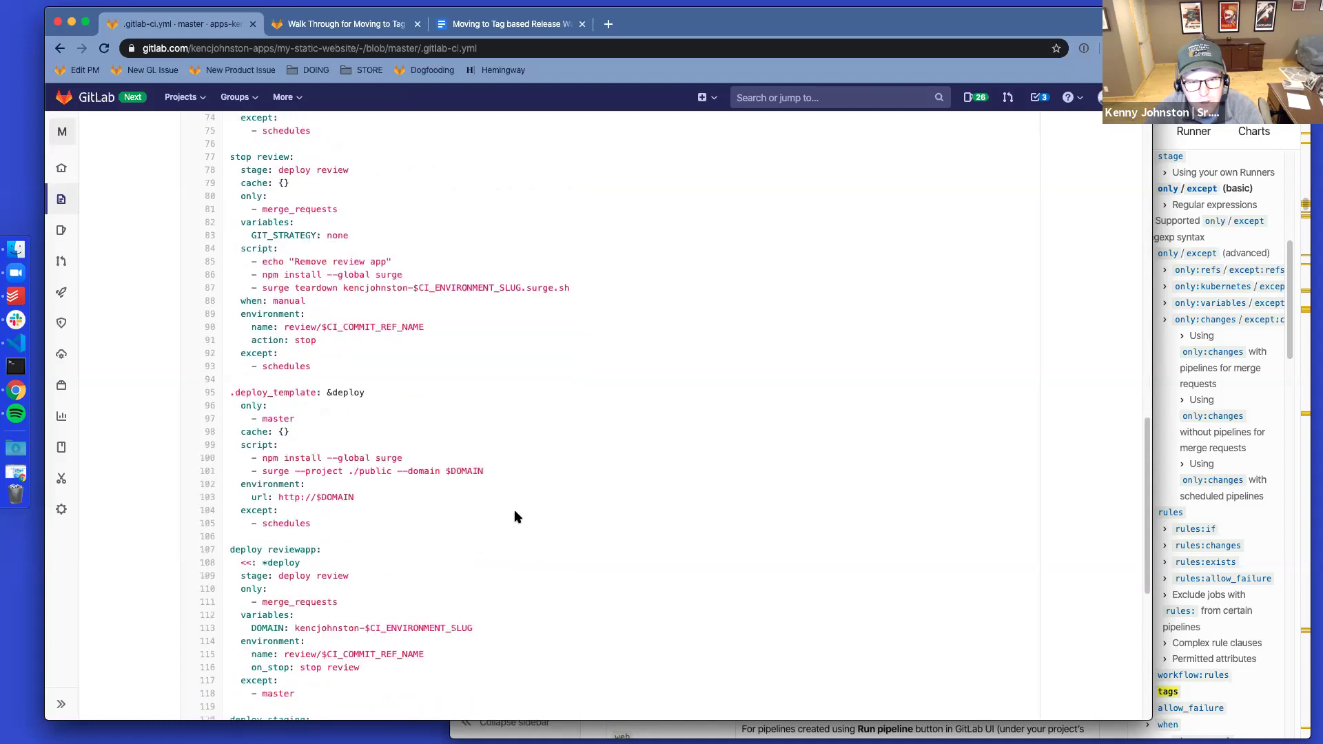
scroll(518, 515, "up", 10)
scroll(518, 515, "up", 8)
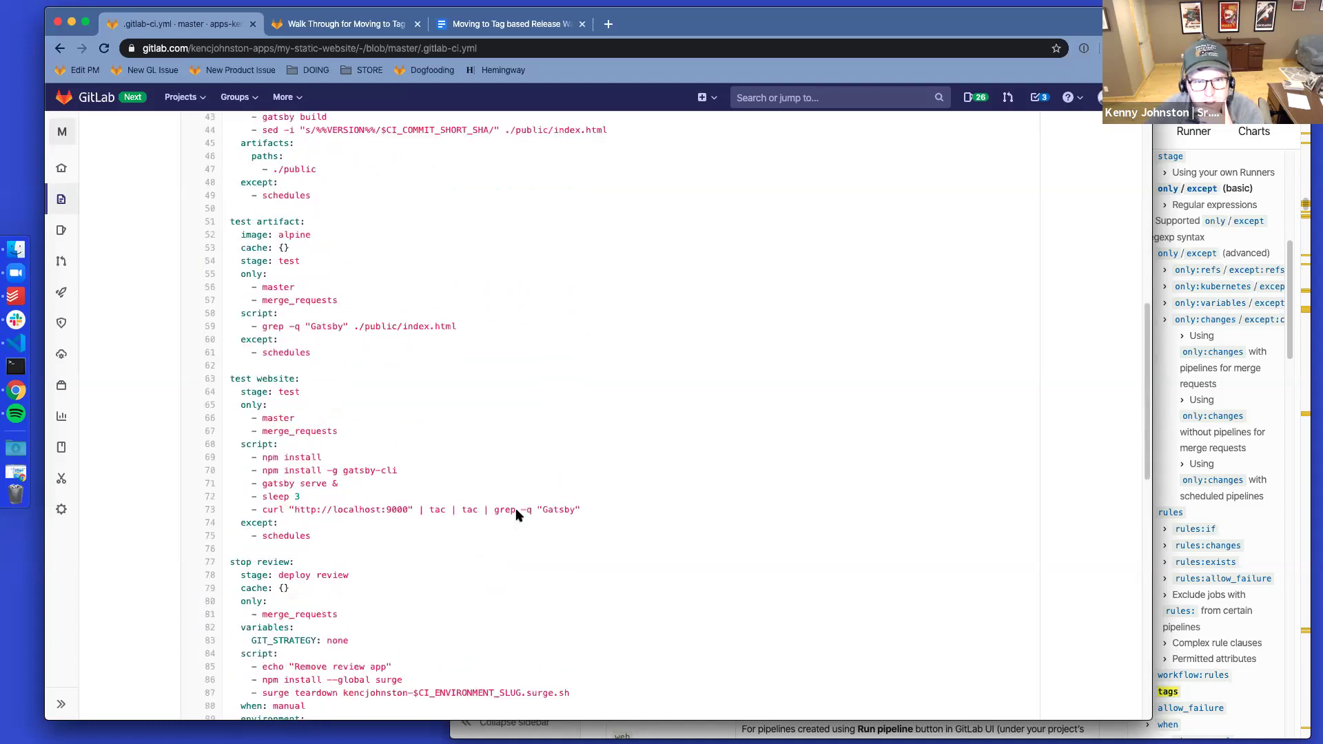
scroll(518, 515, "down", 3)
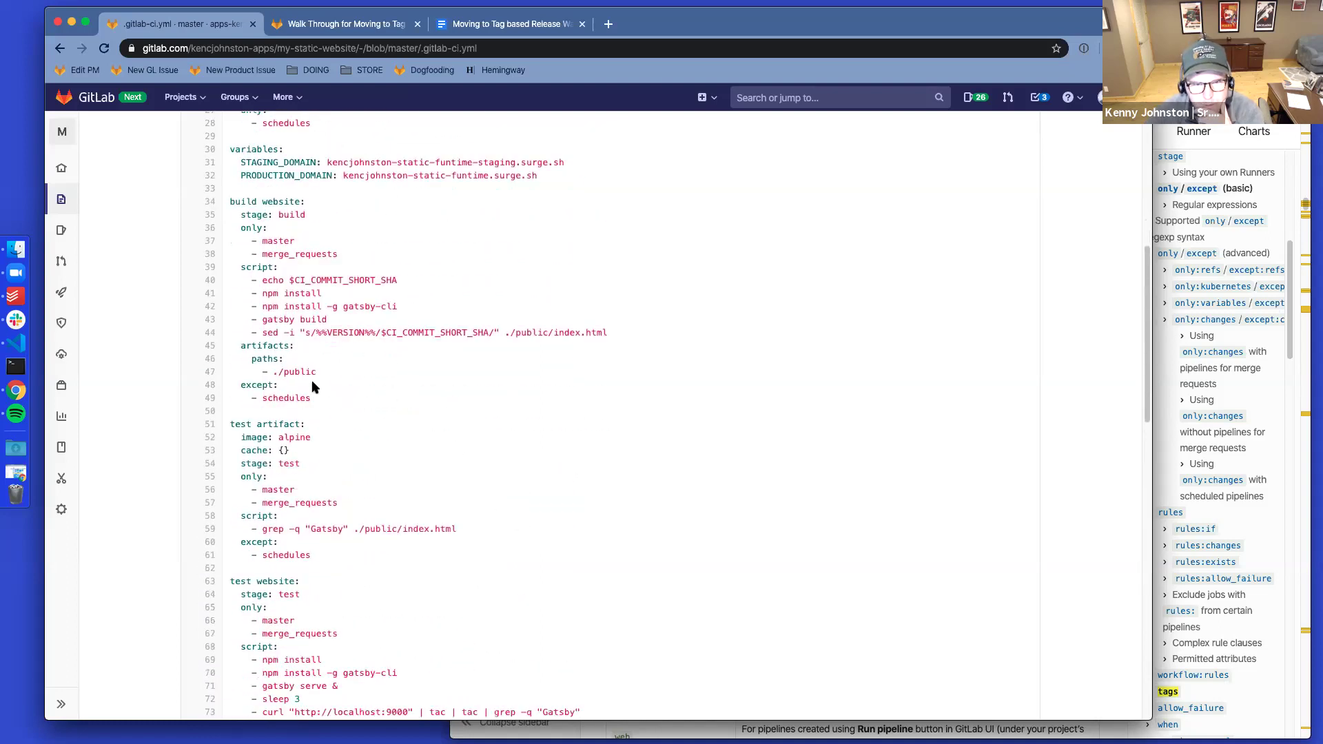
scroll(311, 387, "down", 4)
scroll(378, 551, "down", 4)
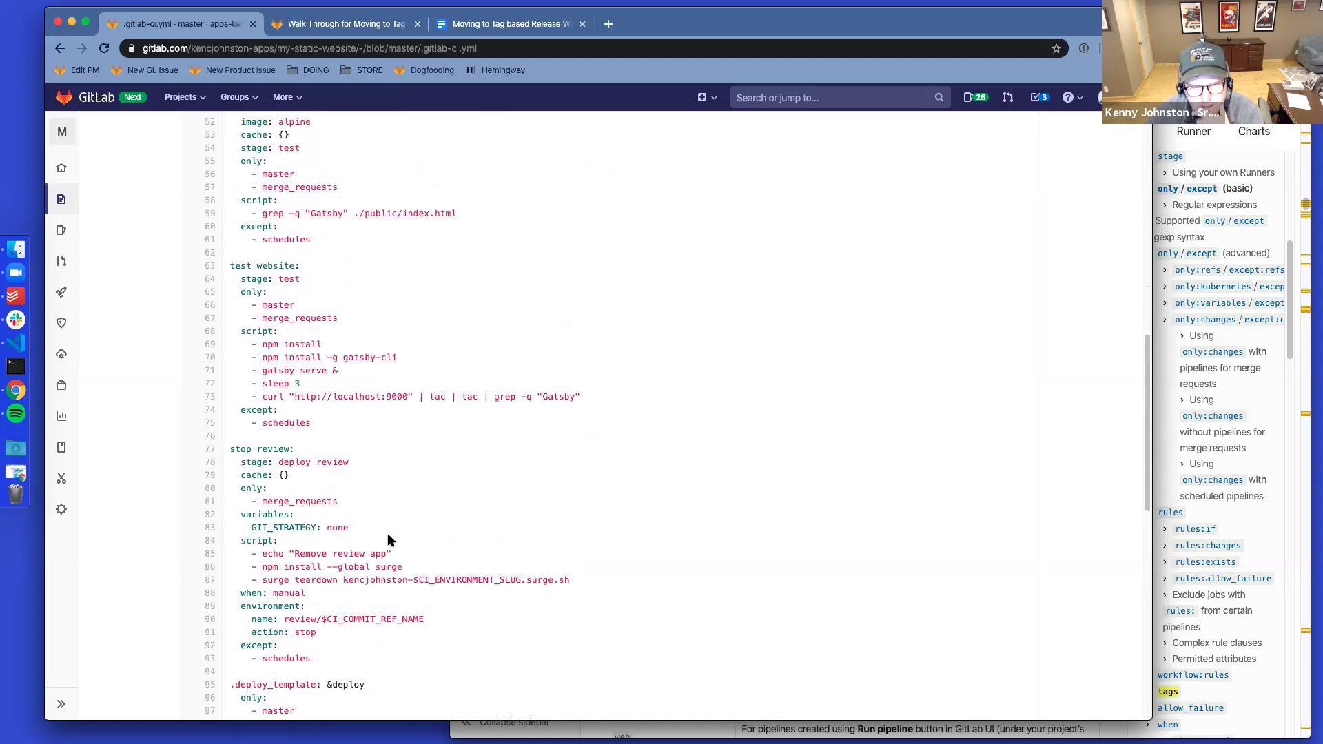
scroll(400, 514, "down", 6)
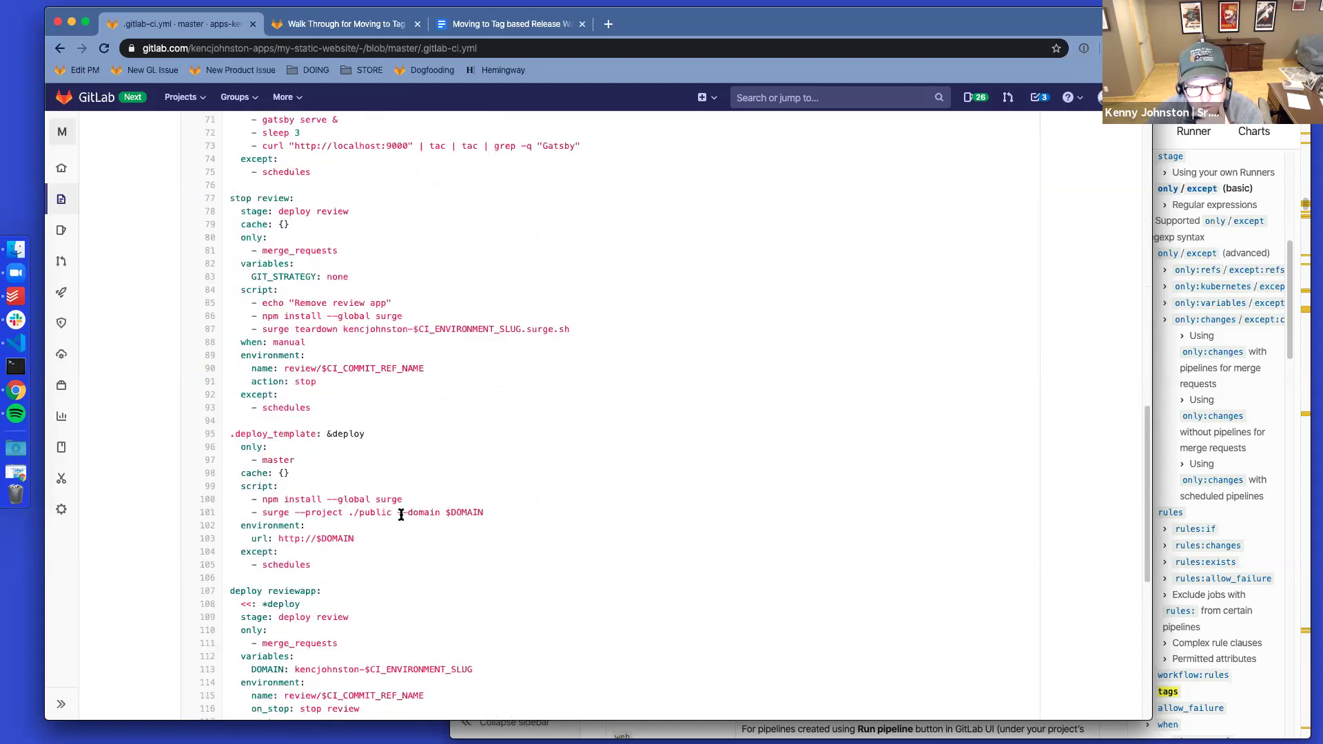
scroll(336, 461, "down", 3)
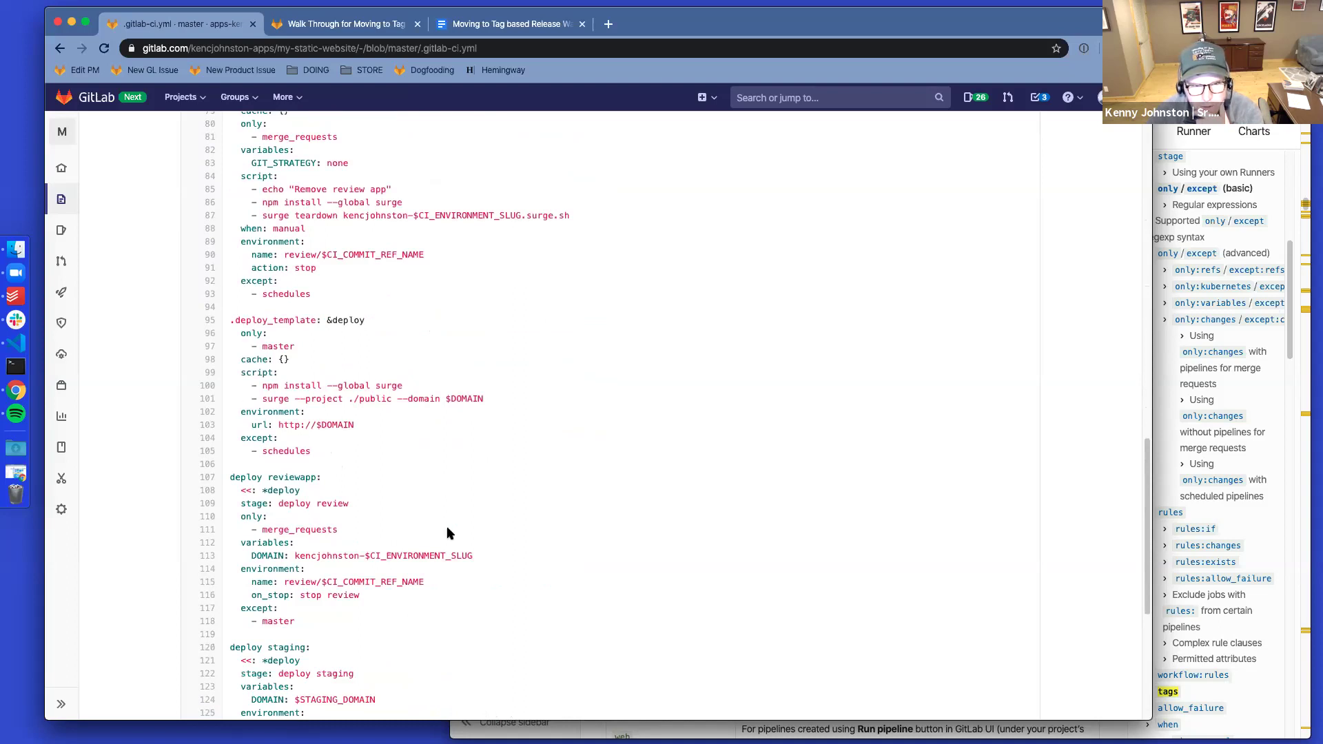
scroll(413, 462, "down", 1)
left_click_drag(225, 468, 235, 471)
scroll(367, 528, "down", 2)
scroll(366, 529, "down", 5)
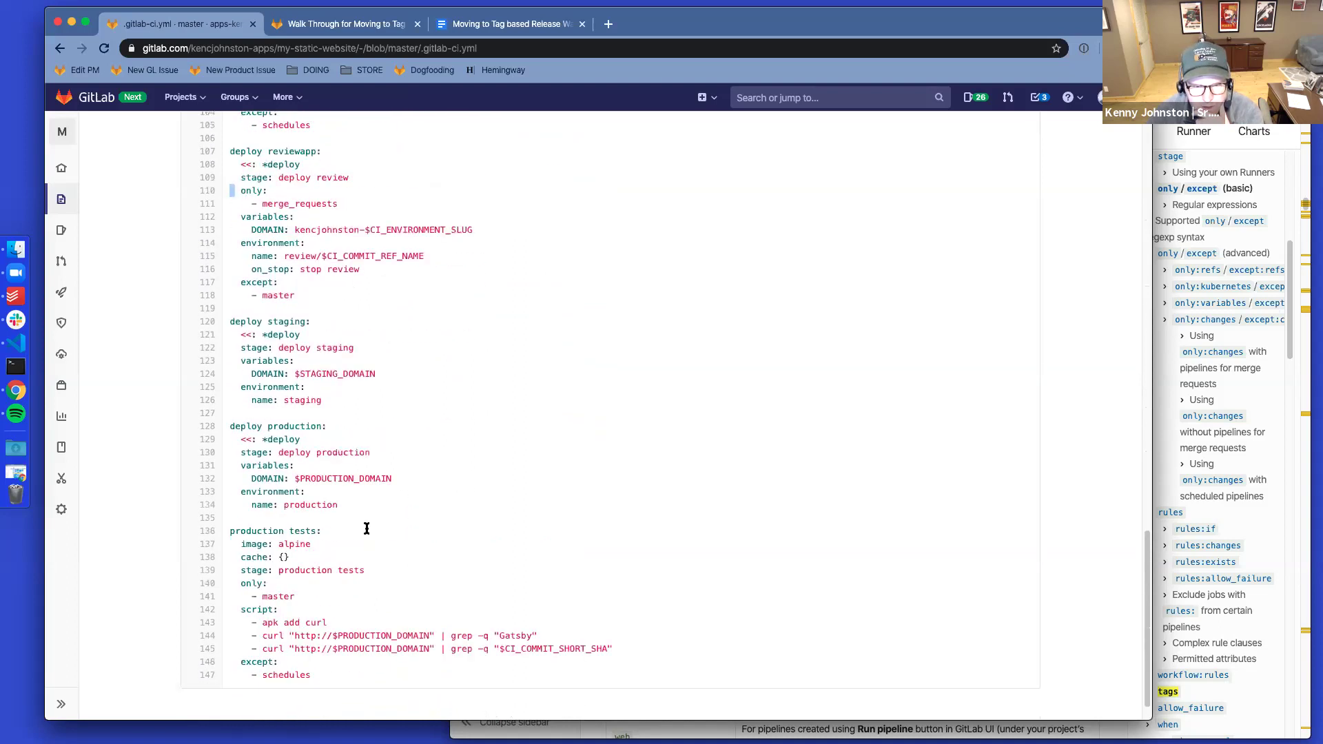
Highlight the deploy staging, deploy production and production tests jobs with their master and merge_requests rules
left_click_drag(372, 674, 242, 535)
left_click(242, 535)
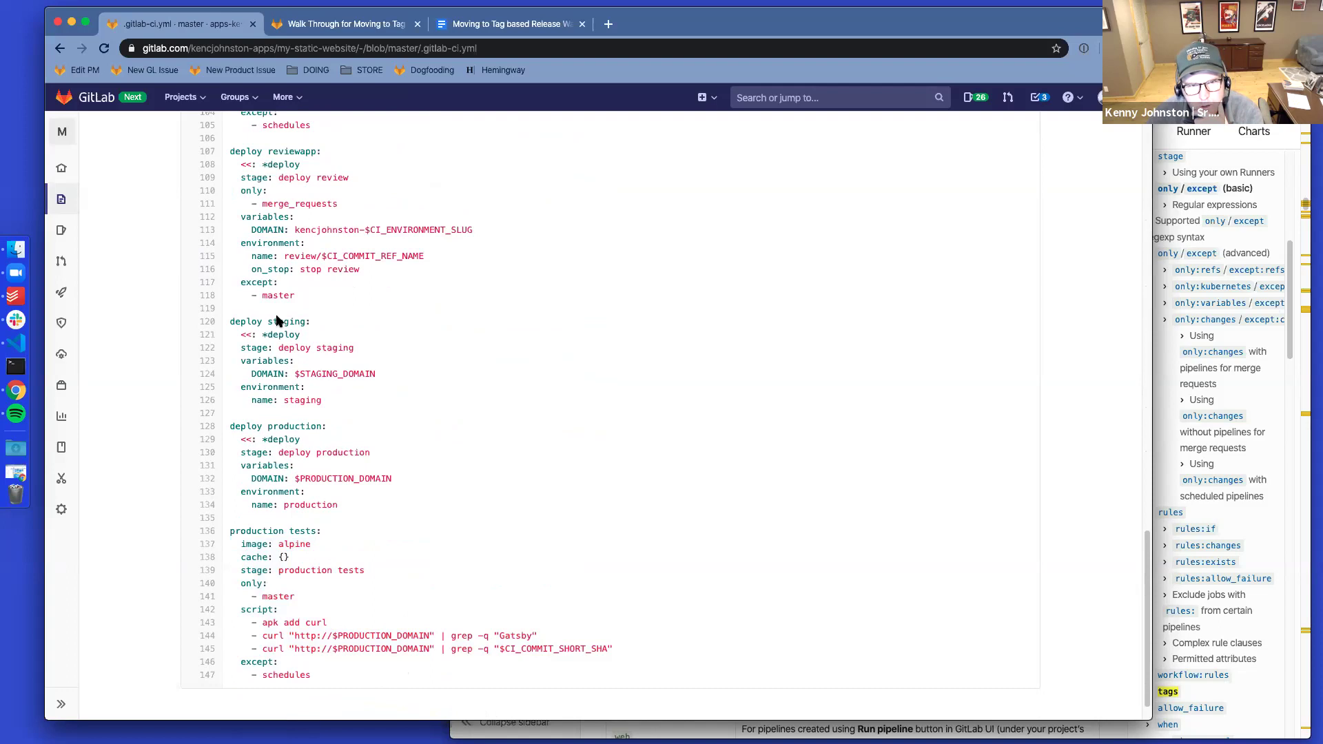
left_click_drag(229, 321, 349, 399)
left_click_drag(234, 426, 342, 513)
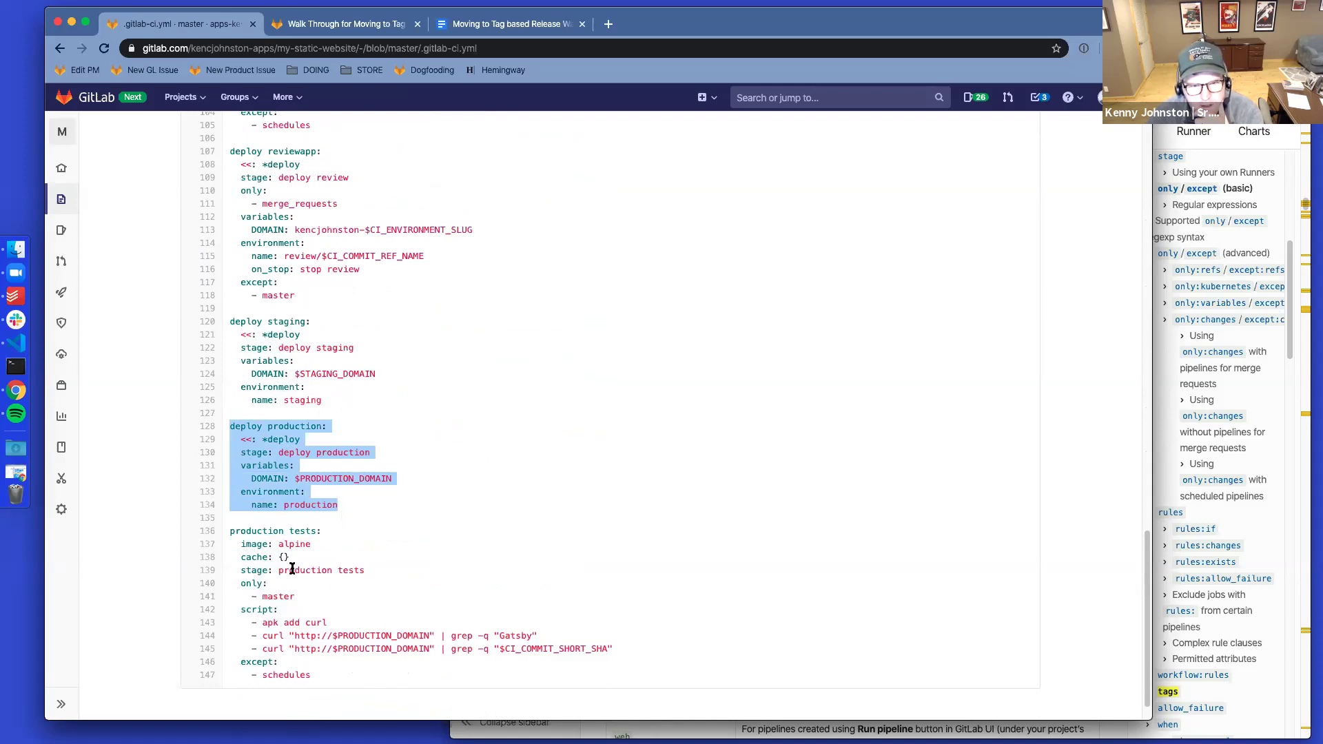
left_click_drag(302, 597, 259, 594)
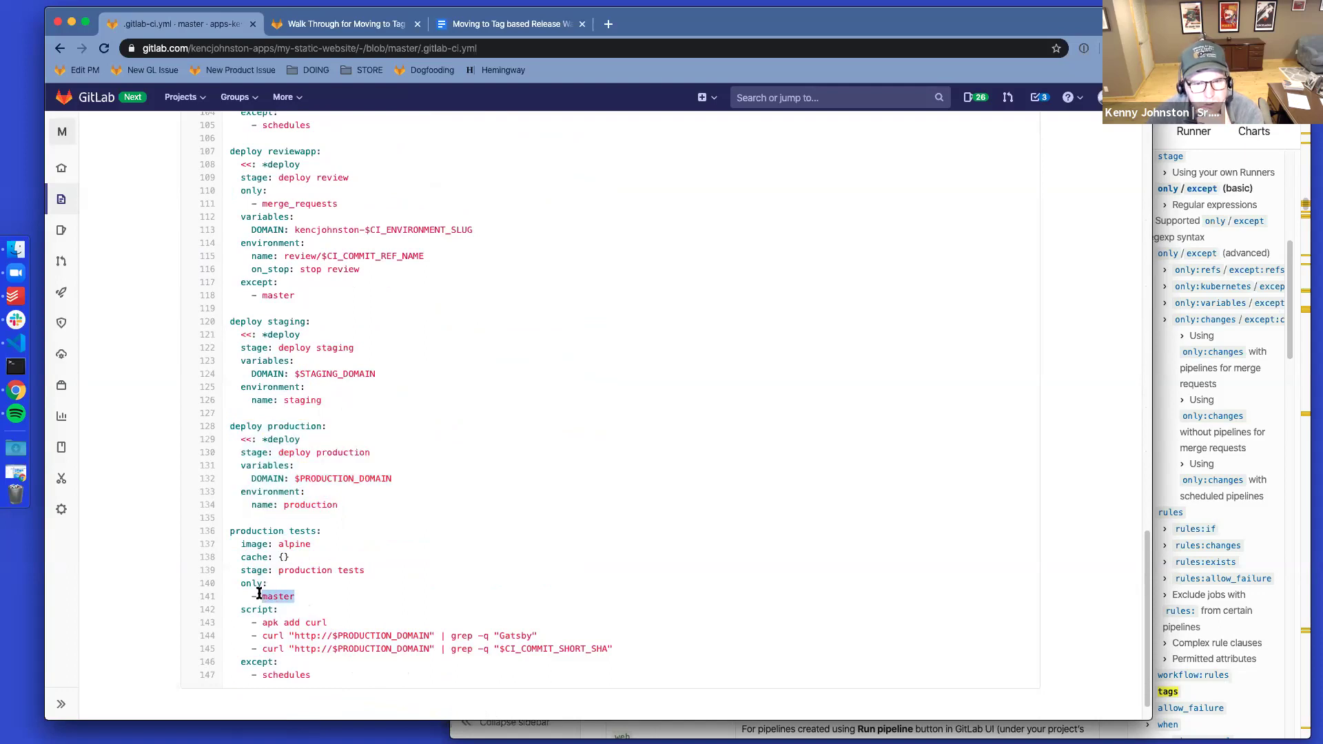
scroll(286, 566, "up", 5)
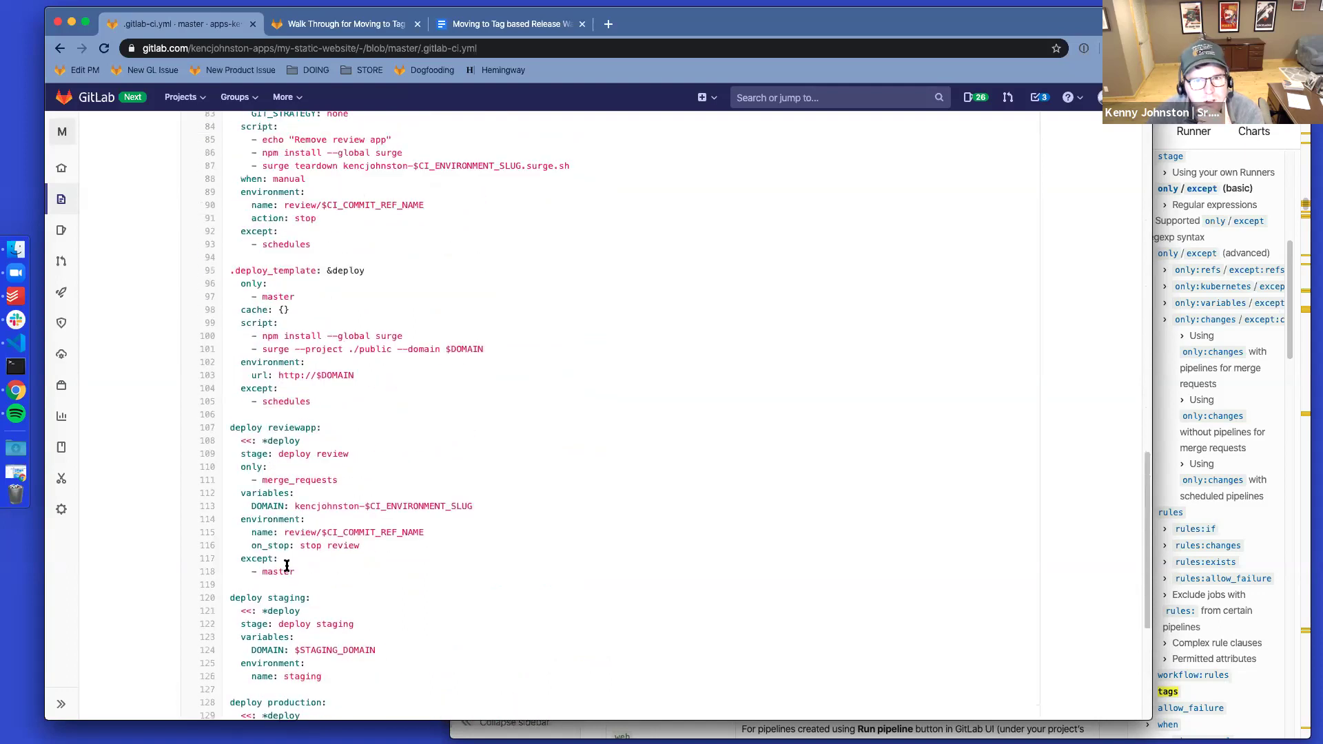
left_click_drag(252, 296, 296, 297)
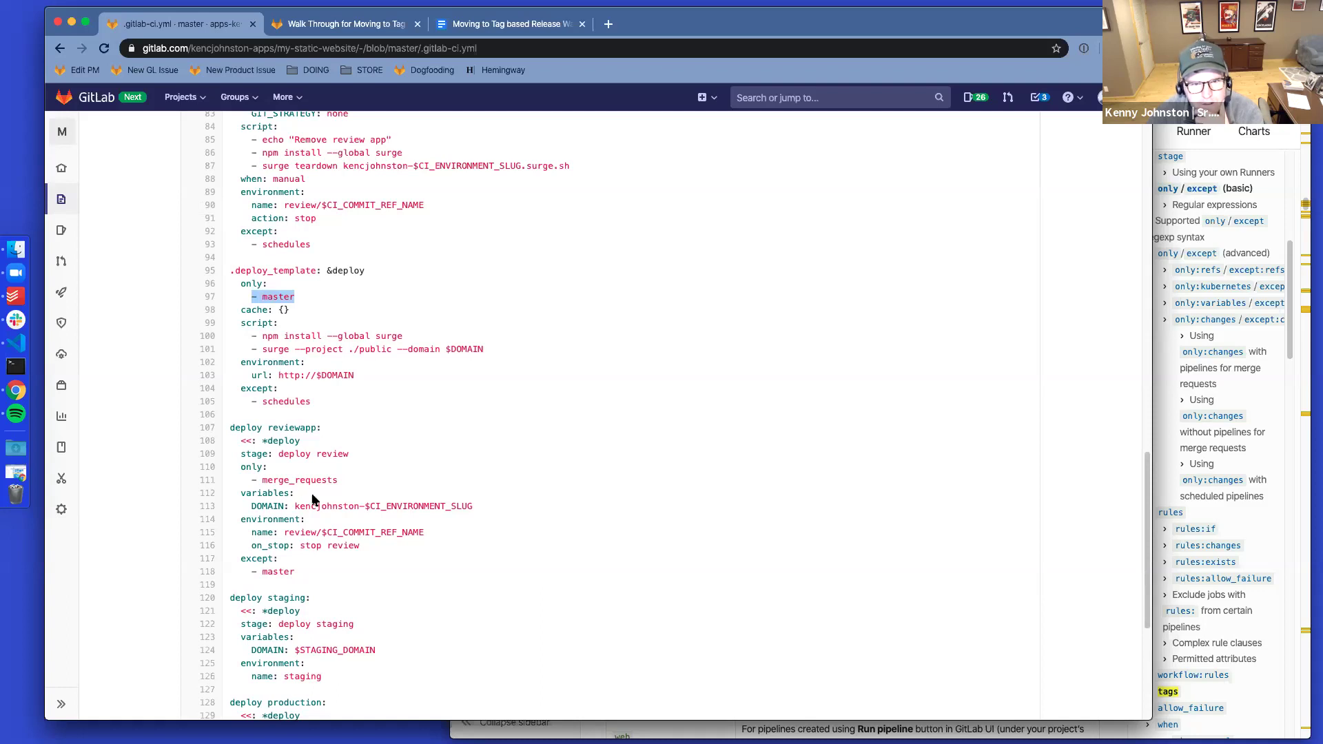
left_click_drag(337, 480, 285, 480)
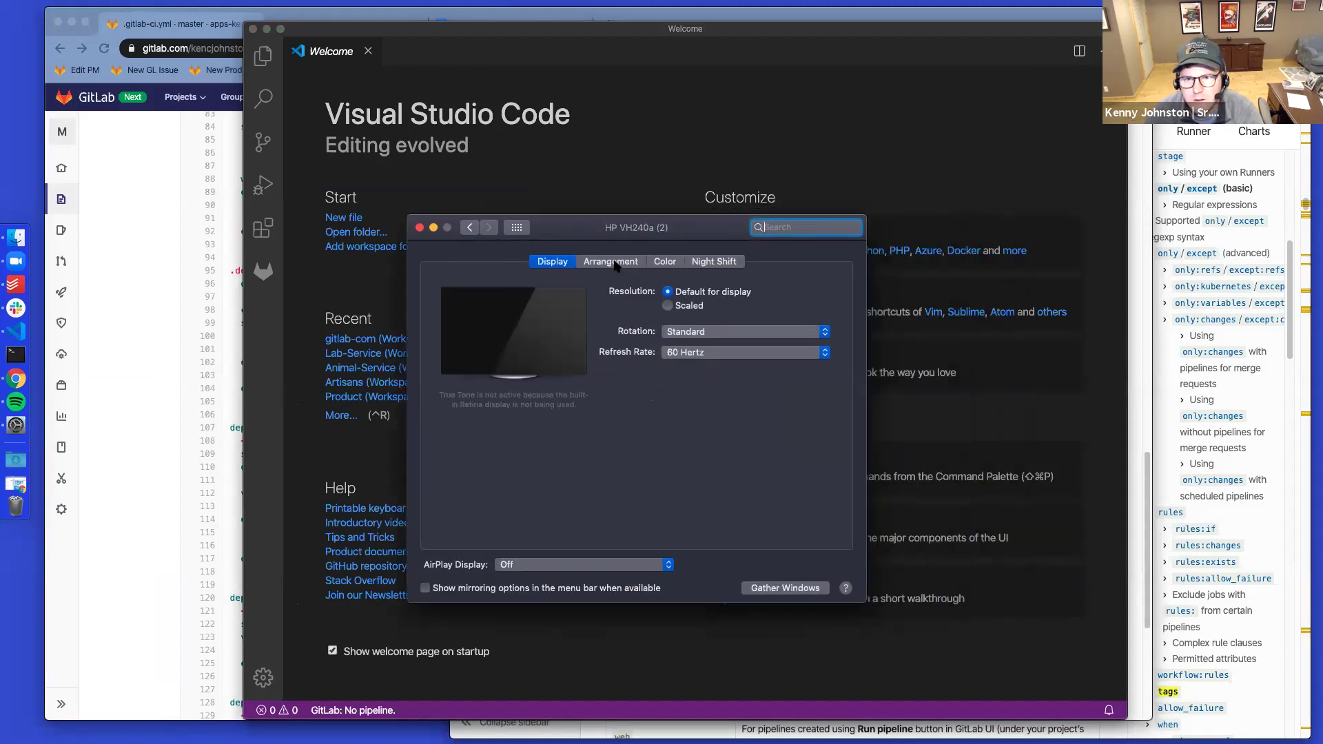
Move the menu bar onto this display in Displays > Arrangement, then close the settings
left_click(611, 262)
left_click_drag(658, 361, 586, 362)
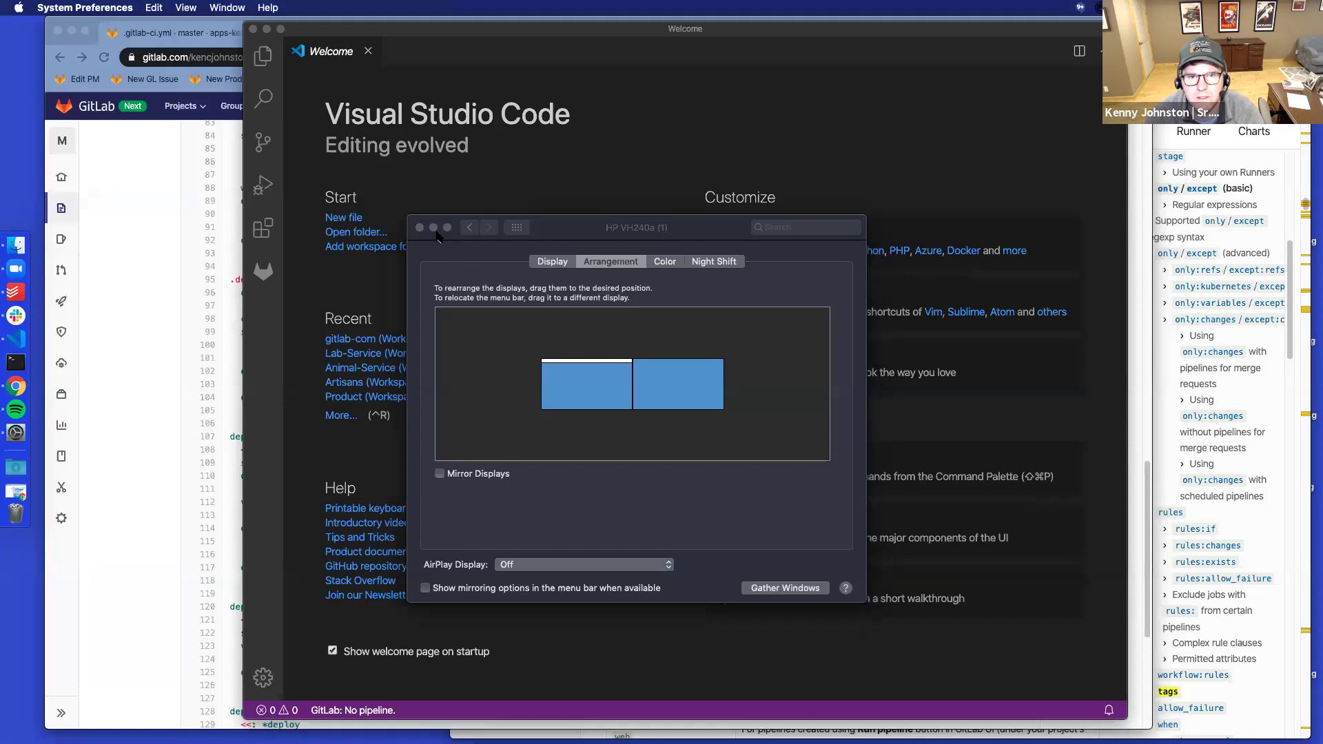
left_click(420, 227)
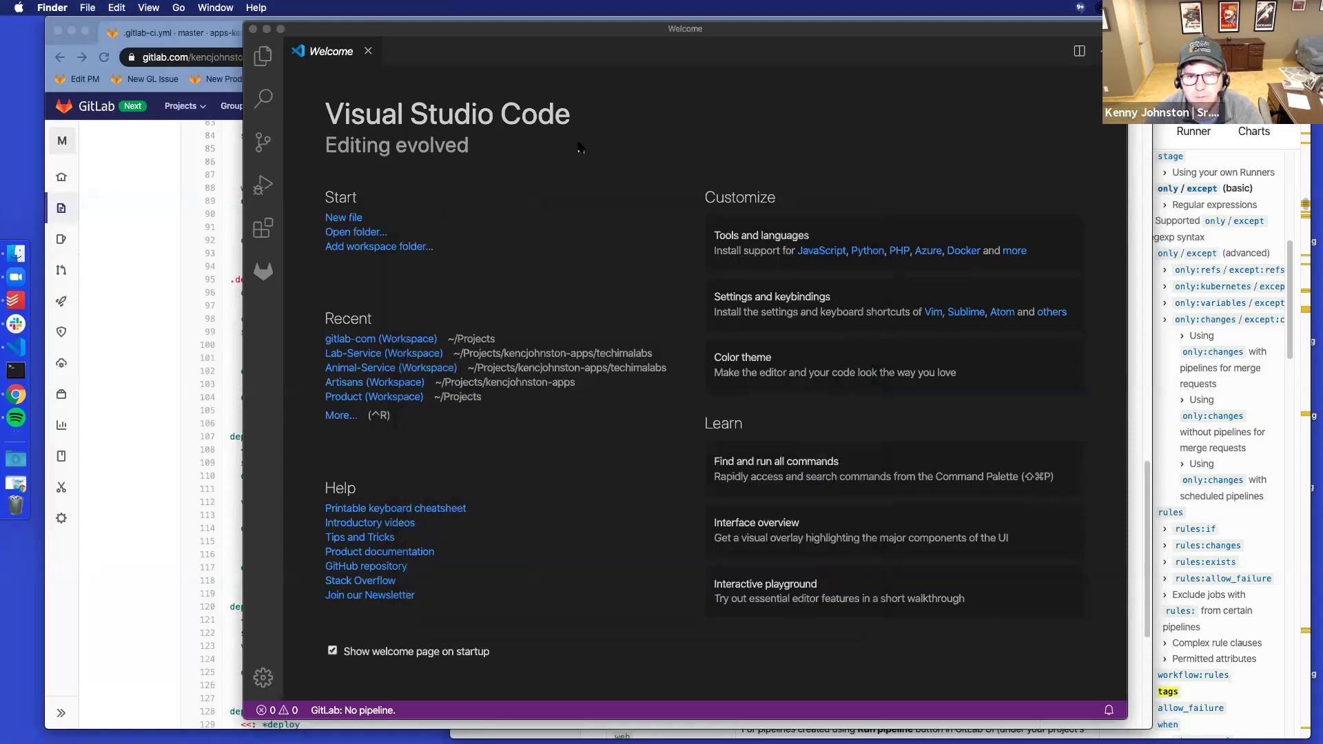
In VS Code, open the recent static-website workspace
left_click(569, 244)
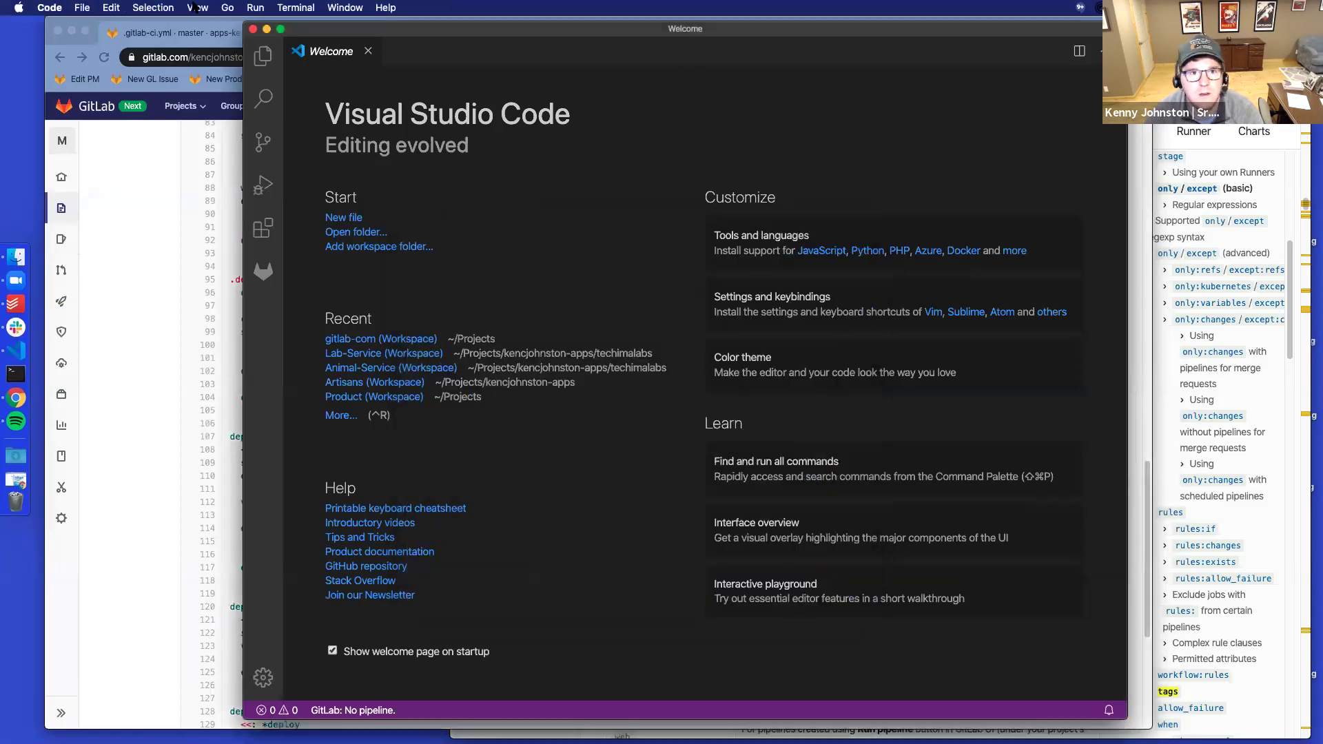
left_click(81, 7)
mouse_move(104, 88)
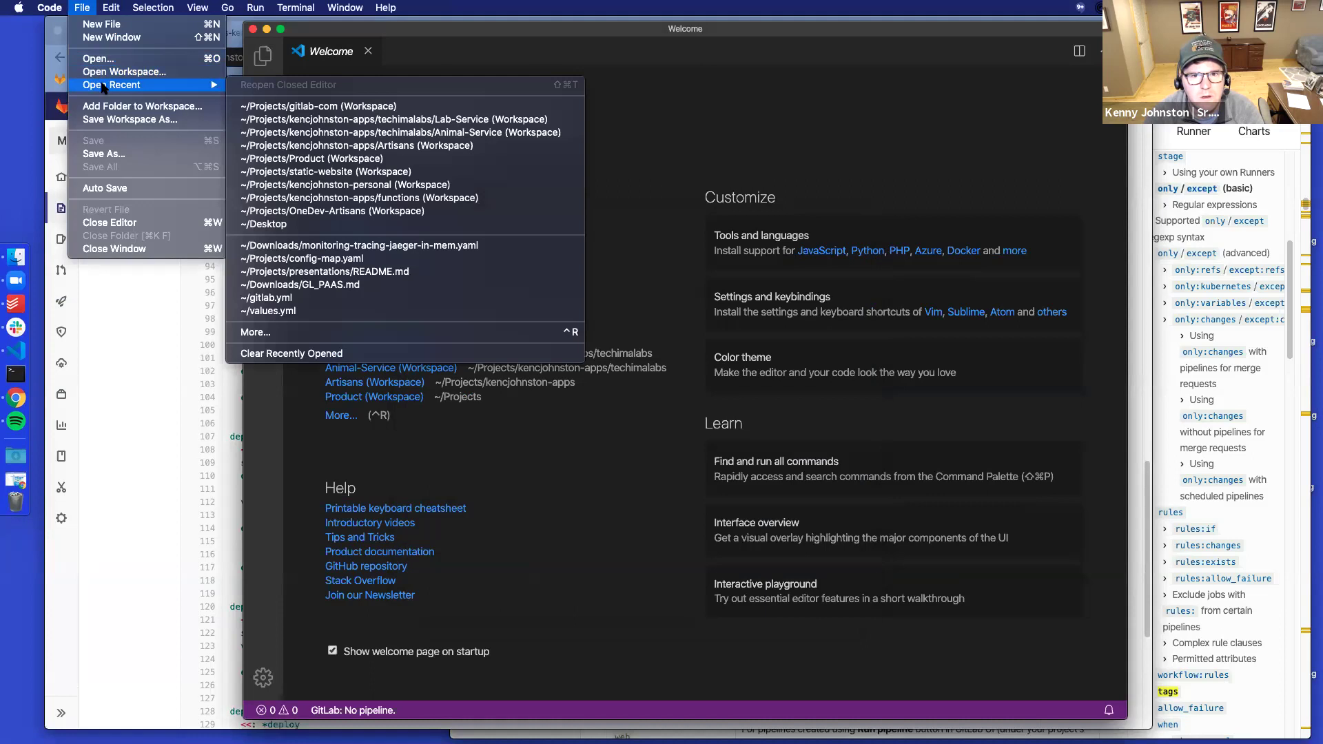
left_click(464, 171)
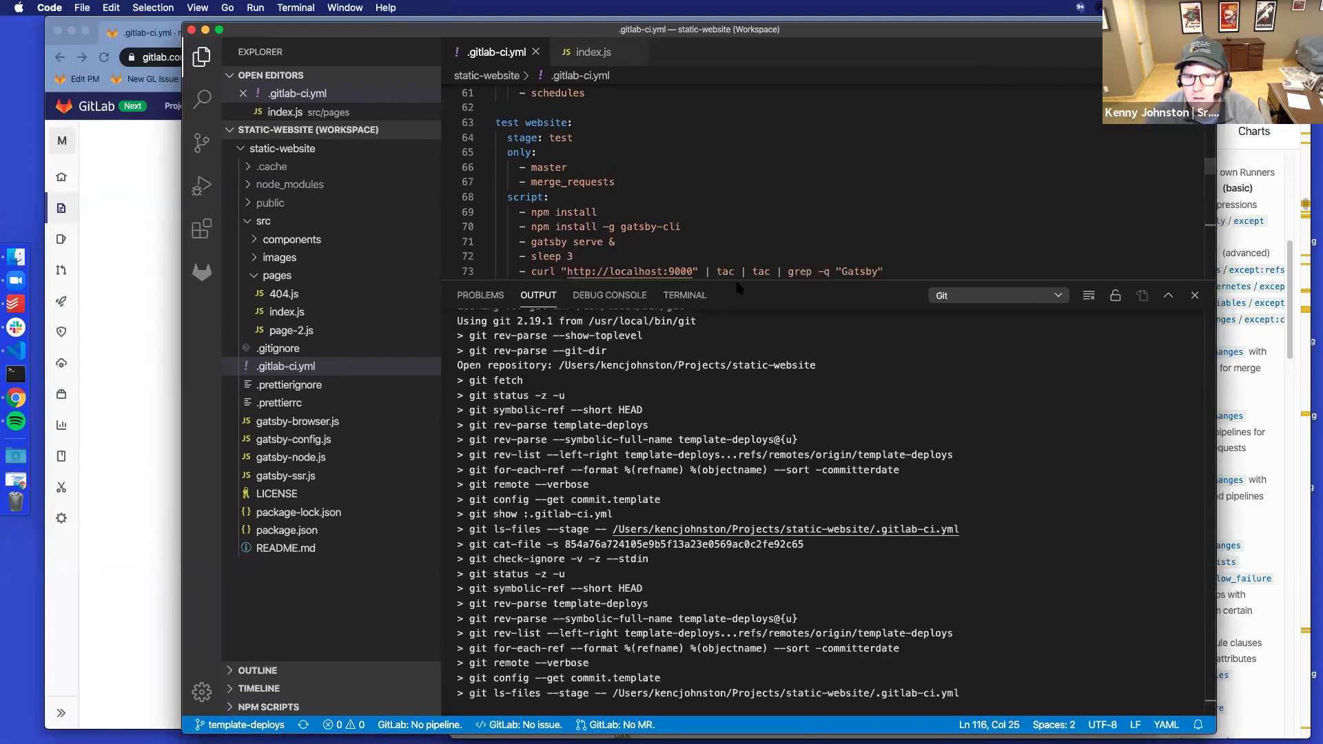
left_click_drag(741, 286, 805, 590)
scroll(696, 319, "down", 15)
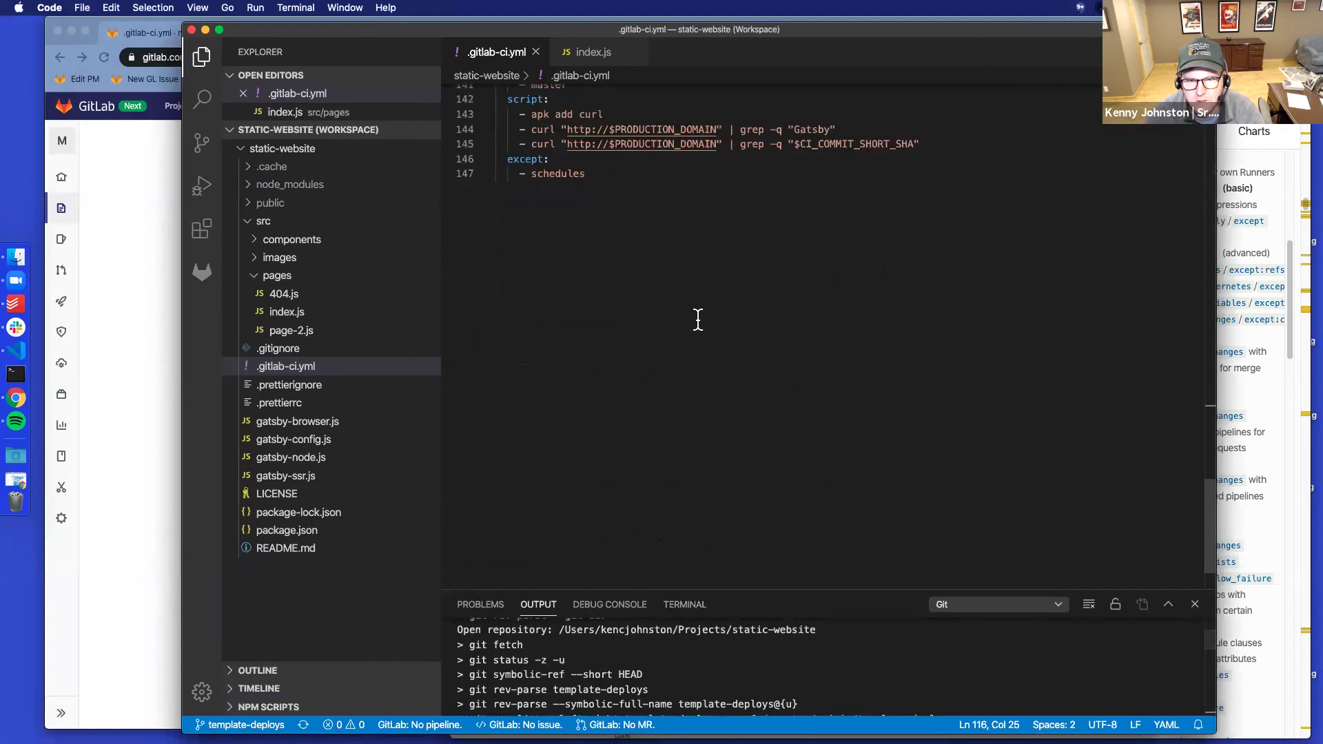
scroll(695, 319, "up", 6)
scroll(695, 319, "down", 3)
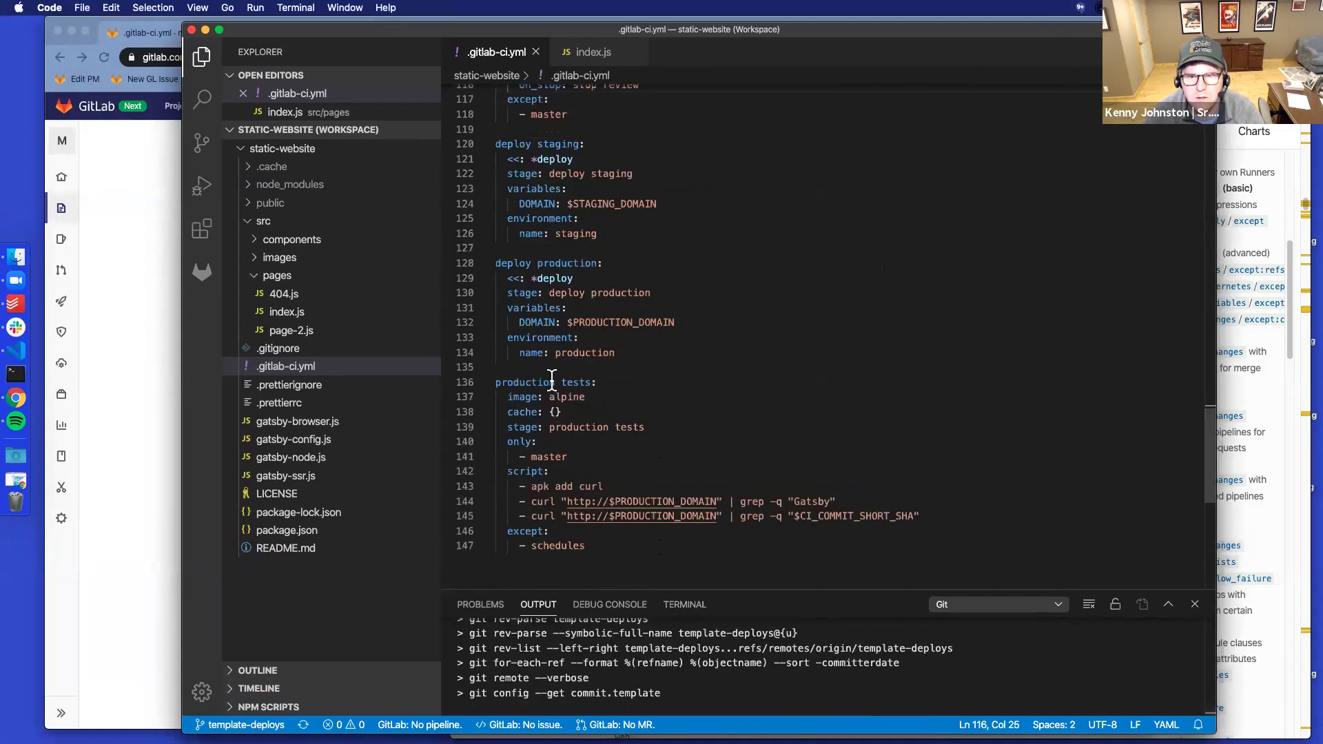
scroll(555, 379, "up", 3)
scroll(554, 379, "up", 3)
left_click(543, 259)
scroll(568, 303, "up", 3)
left_click(588, 199)
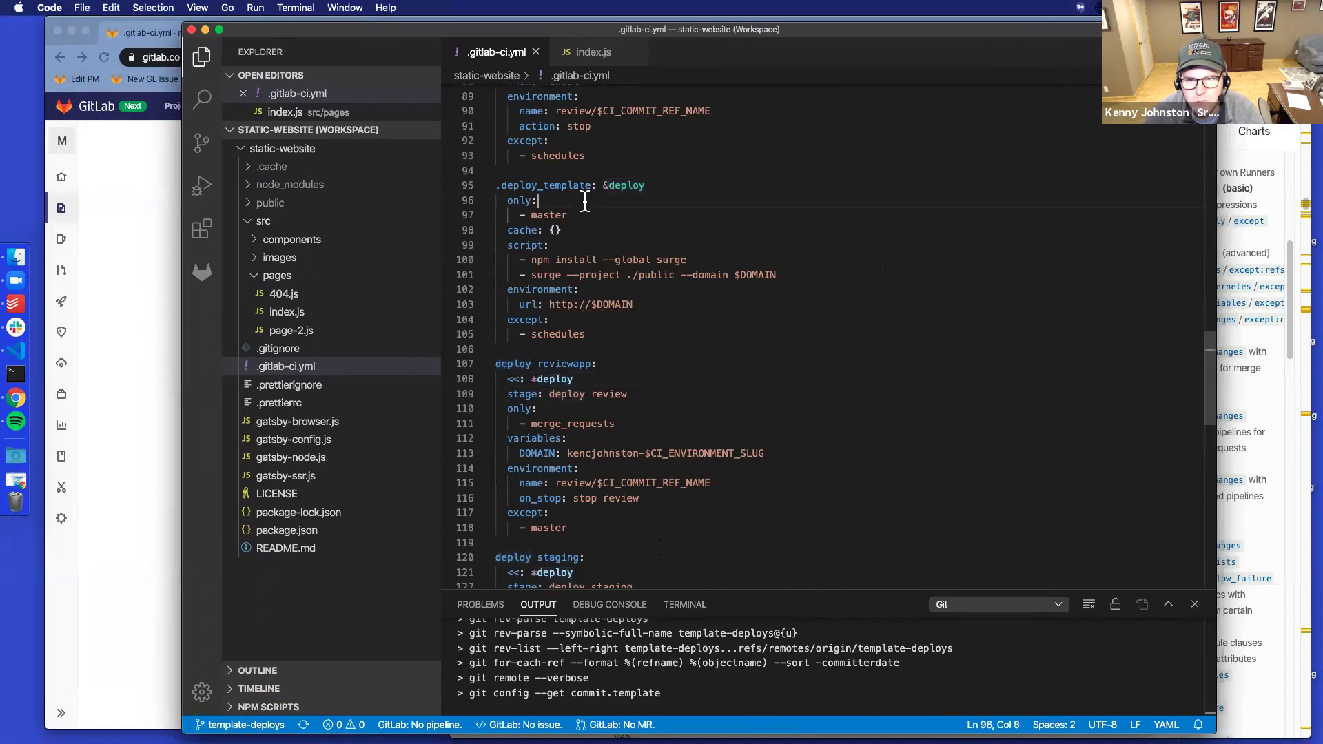
scroll(618, 248, "down", 1)
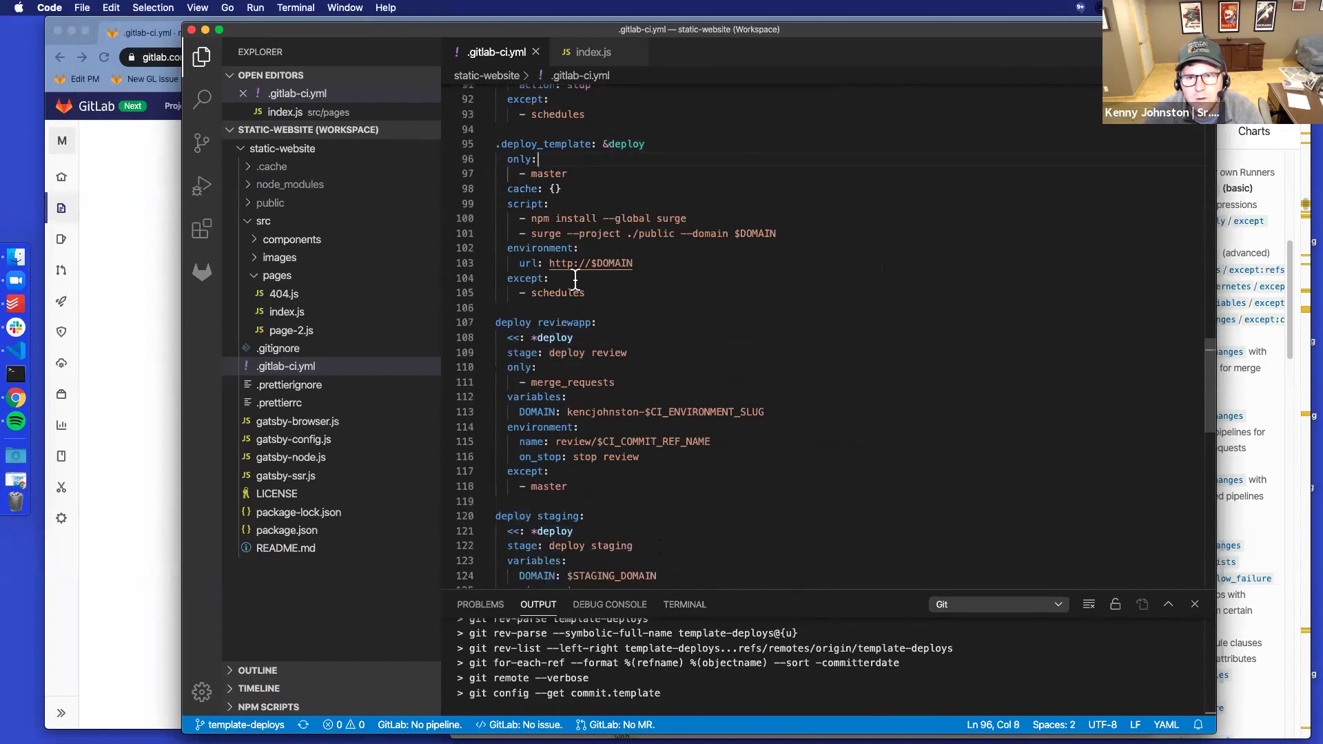
scroll(616, 303, "down", 3)
scroll(596, 303, "down", 1)
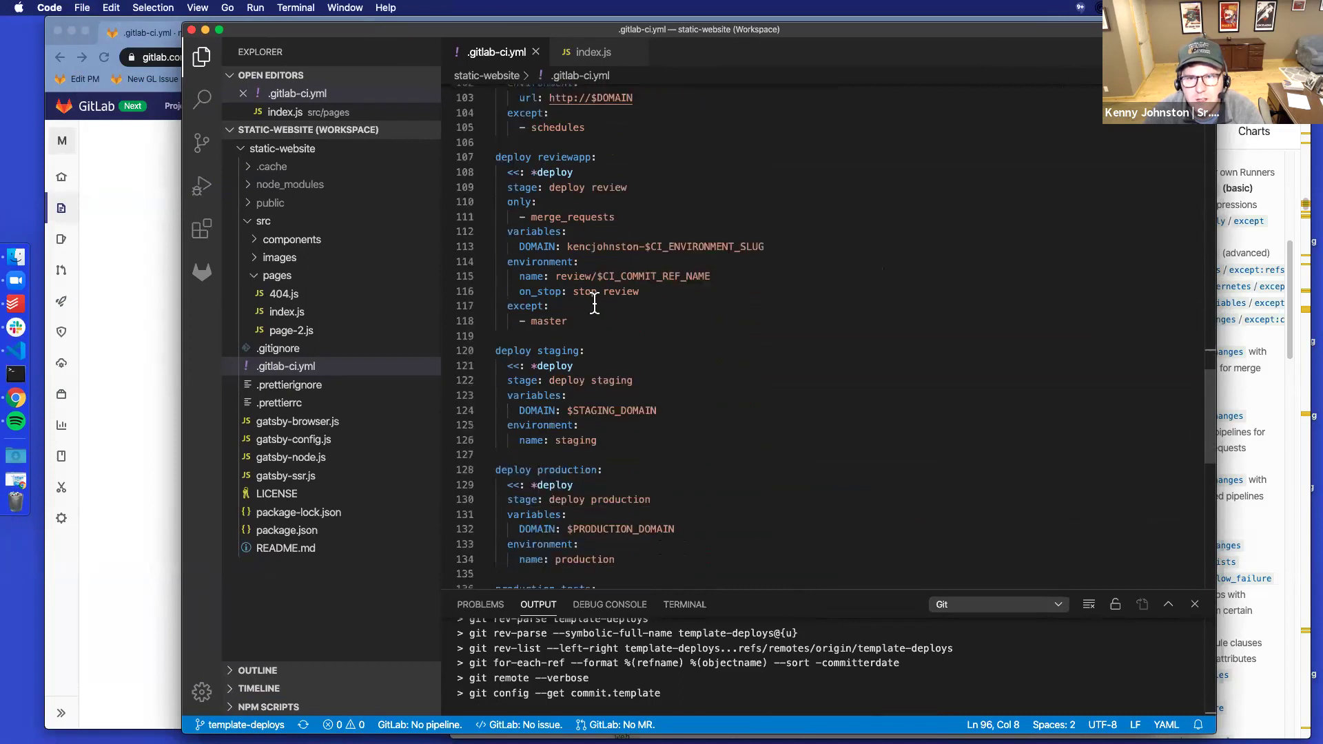
left_click(572, 216)
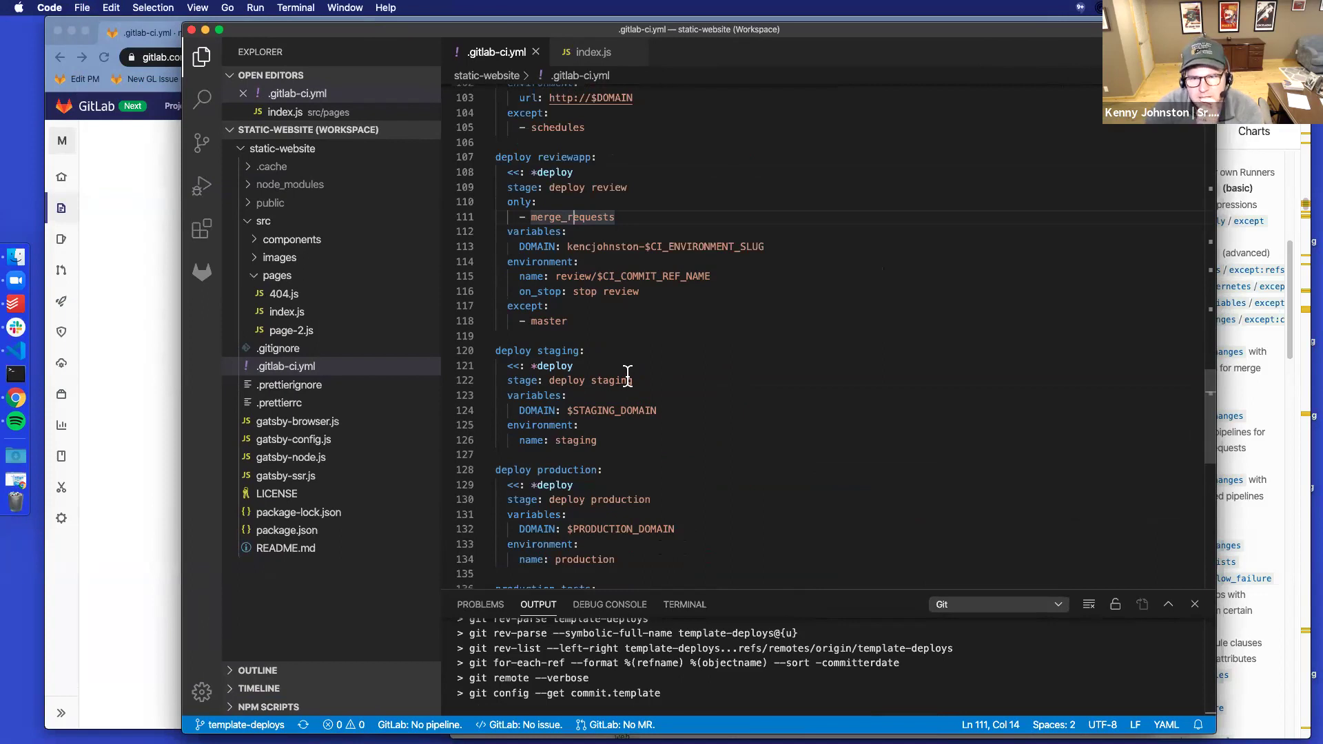
scroll(673, 481, "down", 2)
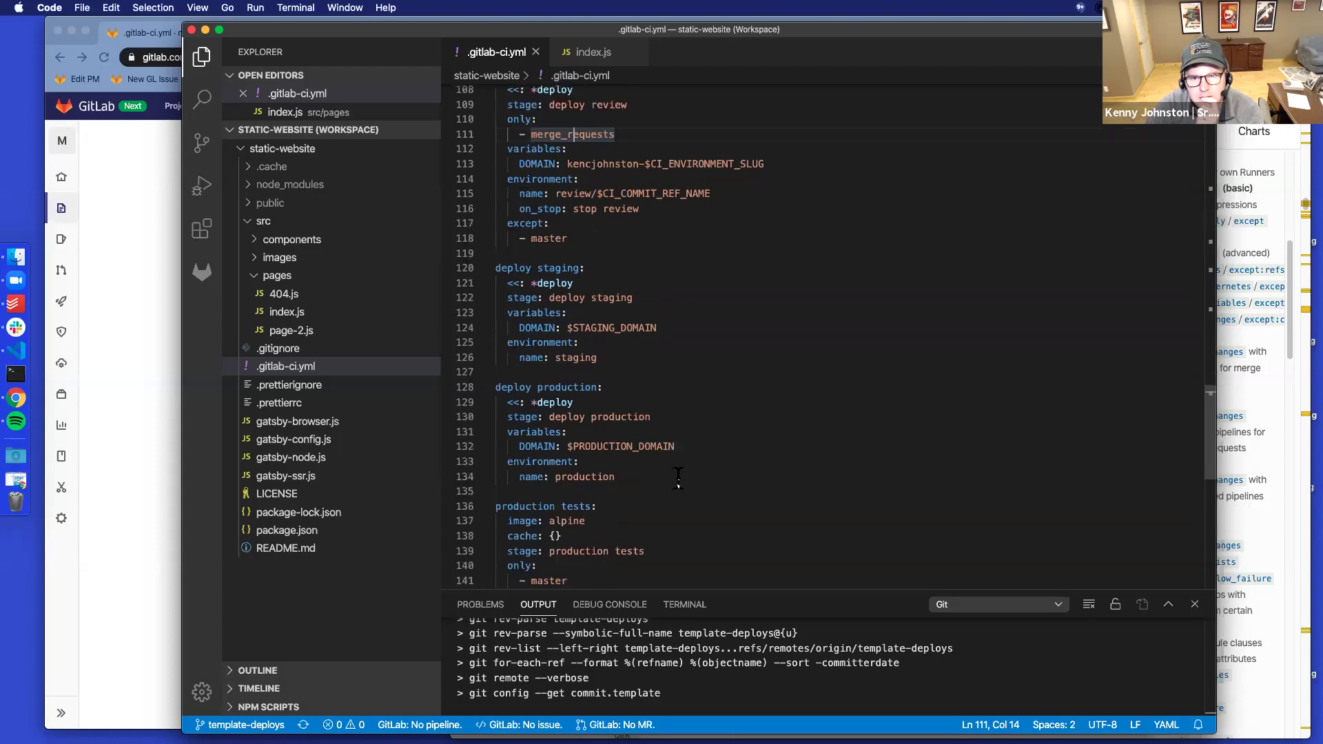
scroll(678, 475, "up", 7)
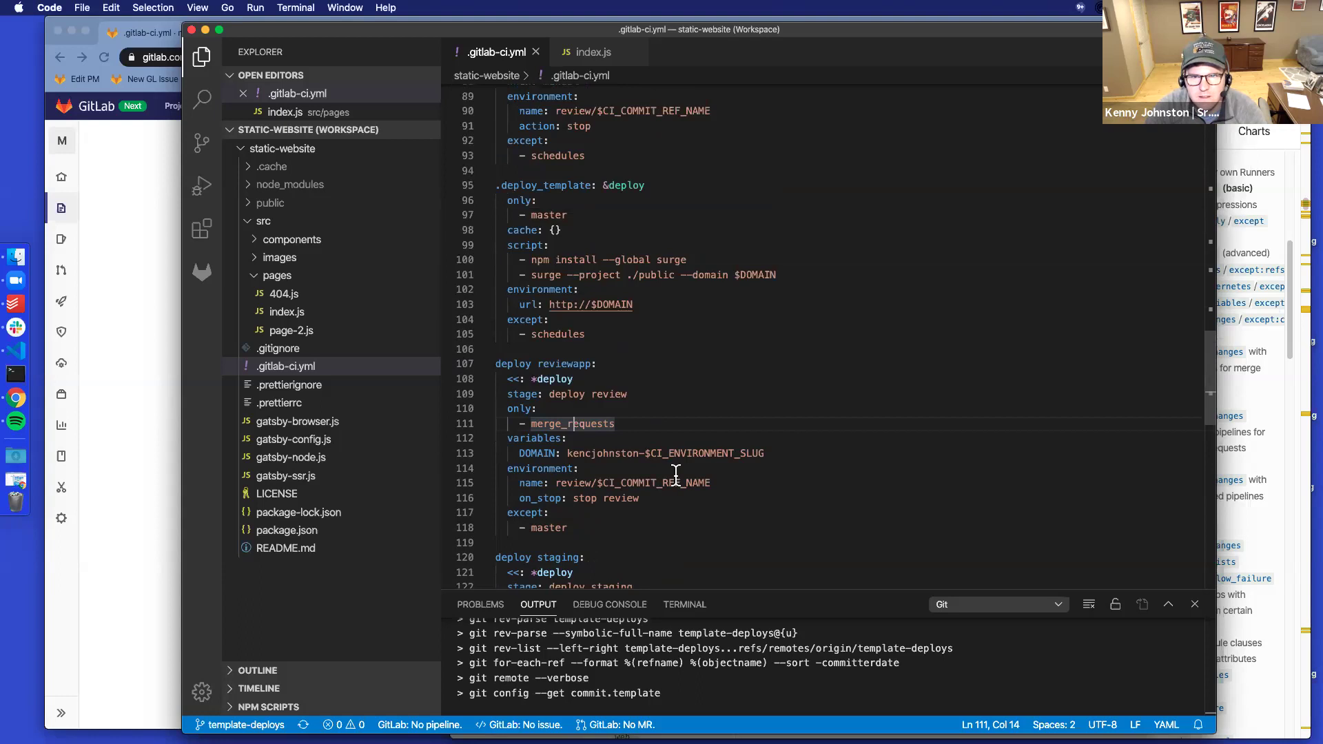
left_click(571, 215)
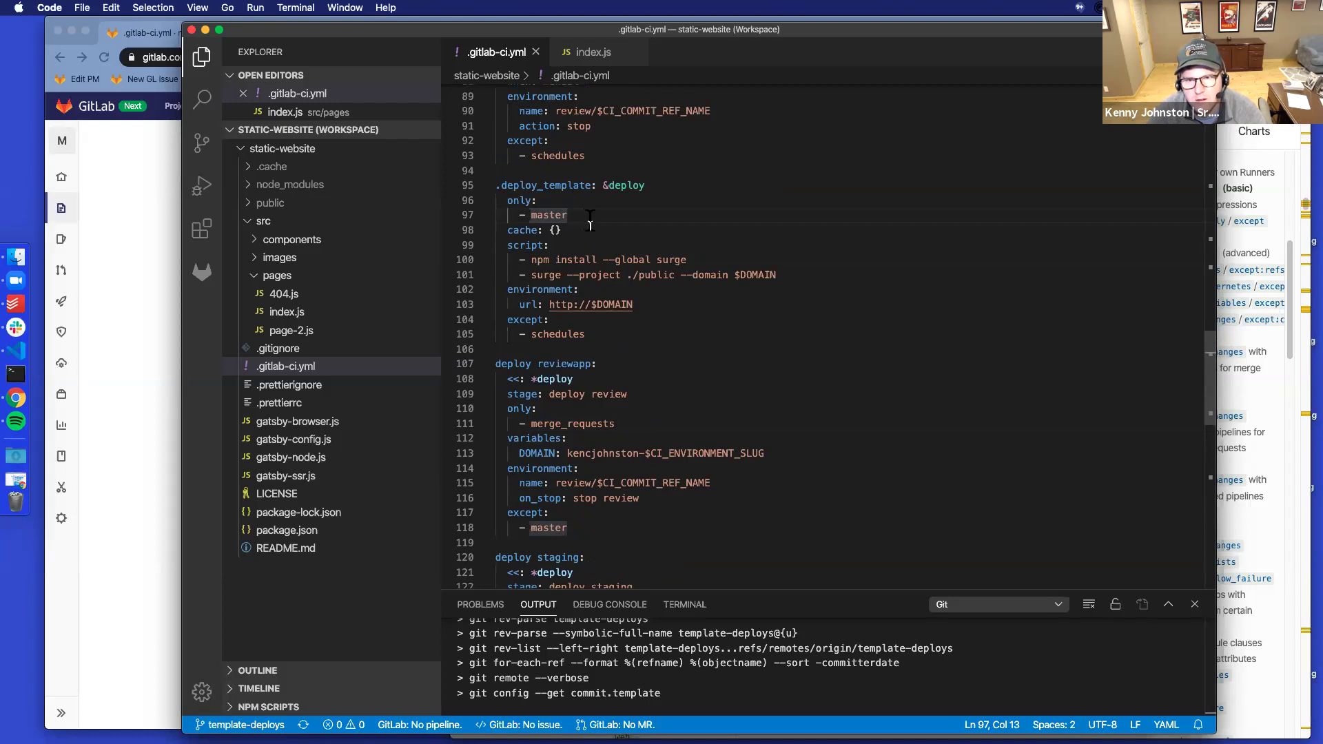
scroll(590, 219, "down", 4)
left_click(604, 526)
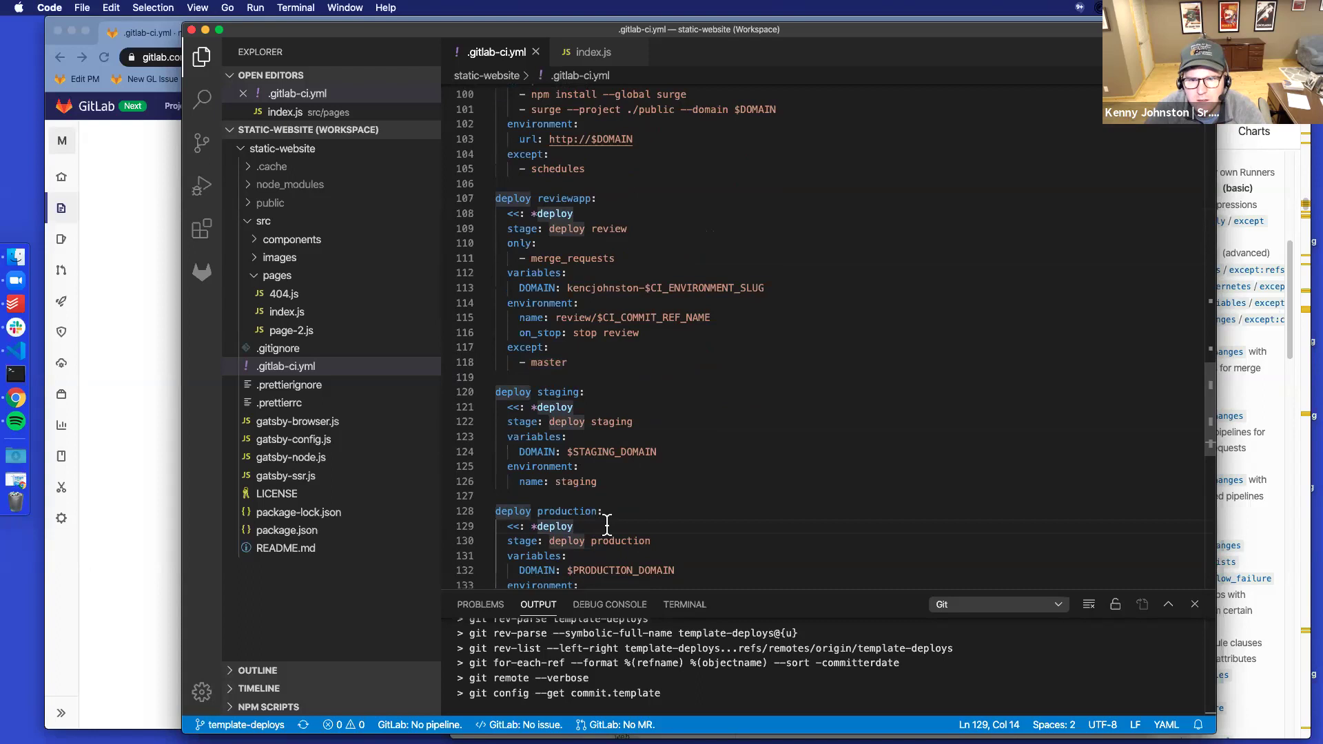
Add an 'only:' rule with '- tags' under the deploy production job
left_click(684, 542)
key("Return")
type("only:")
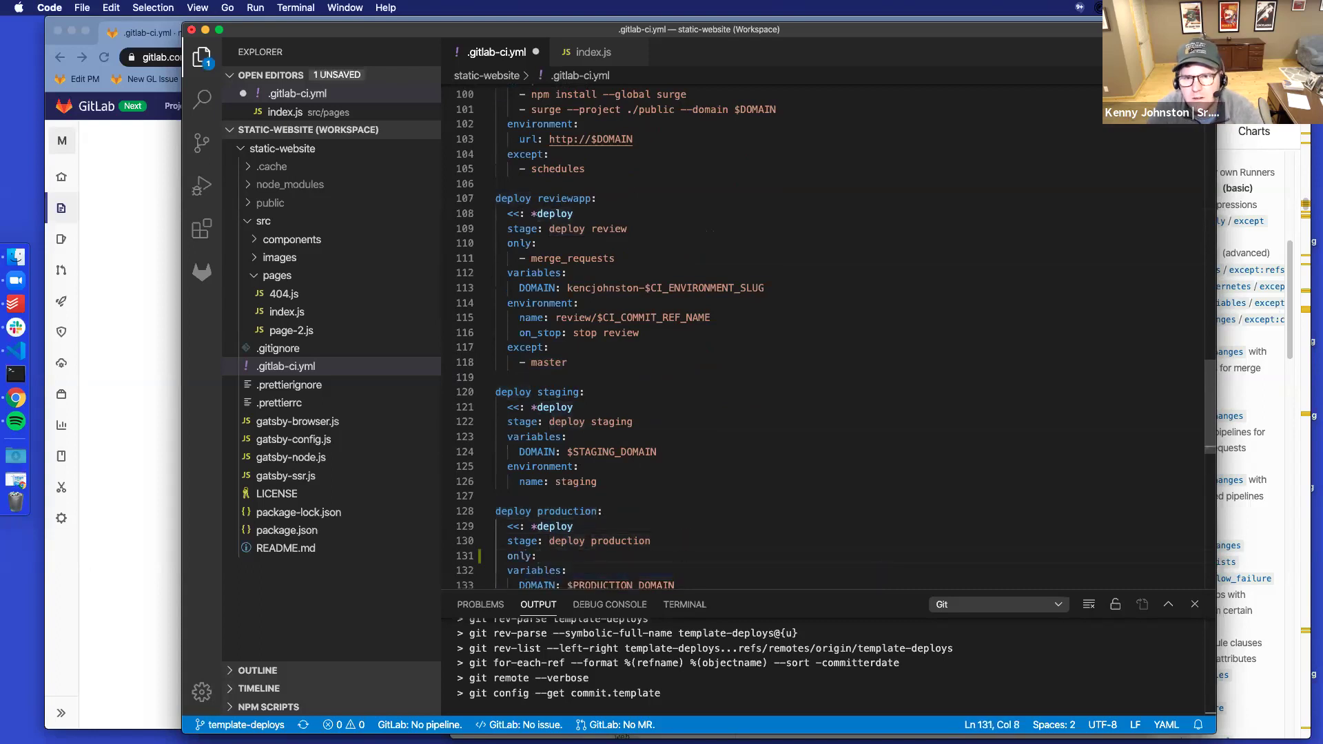
key("Return")
type("- ")
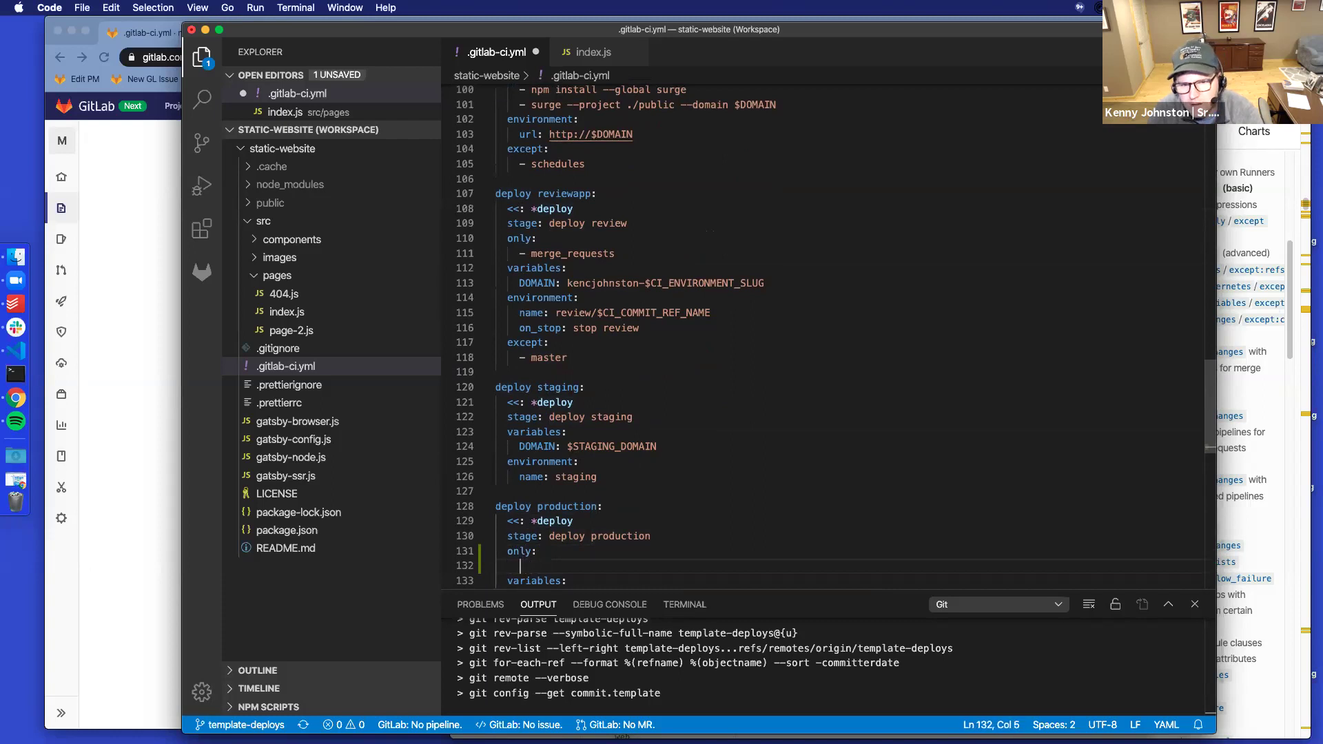
type("tags")
Change the production tests job's only value from master to tags
left_click(717, 433)
scroll(723, 420, "down", 5)
scroll(727, 408, "down", 1)
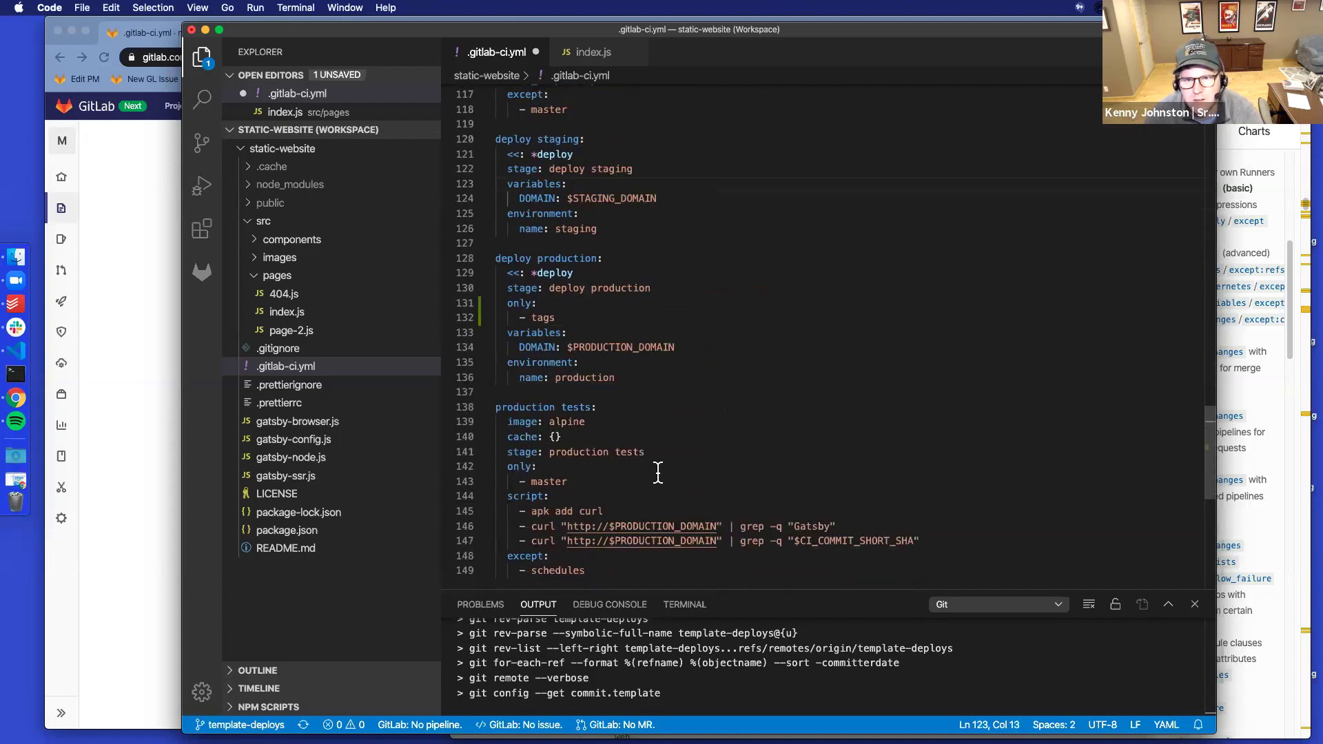
left_click(567, 481)
key("BackSpace")
key("BackSpace")
key("BackSpace")
key("BackSpace")
key("BackSpace")
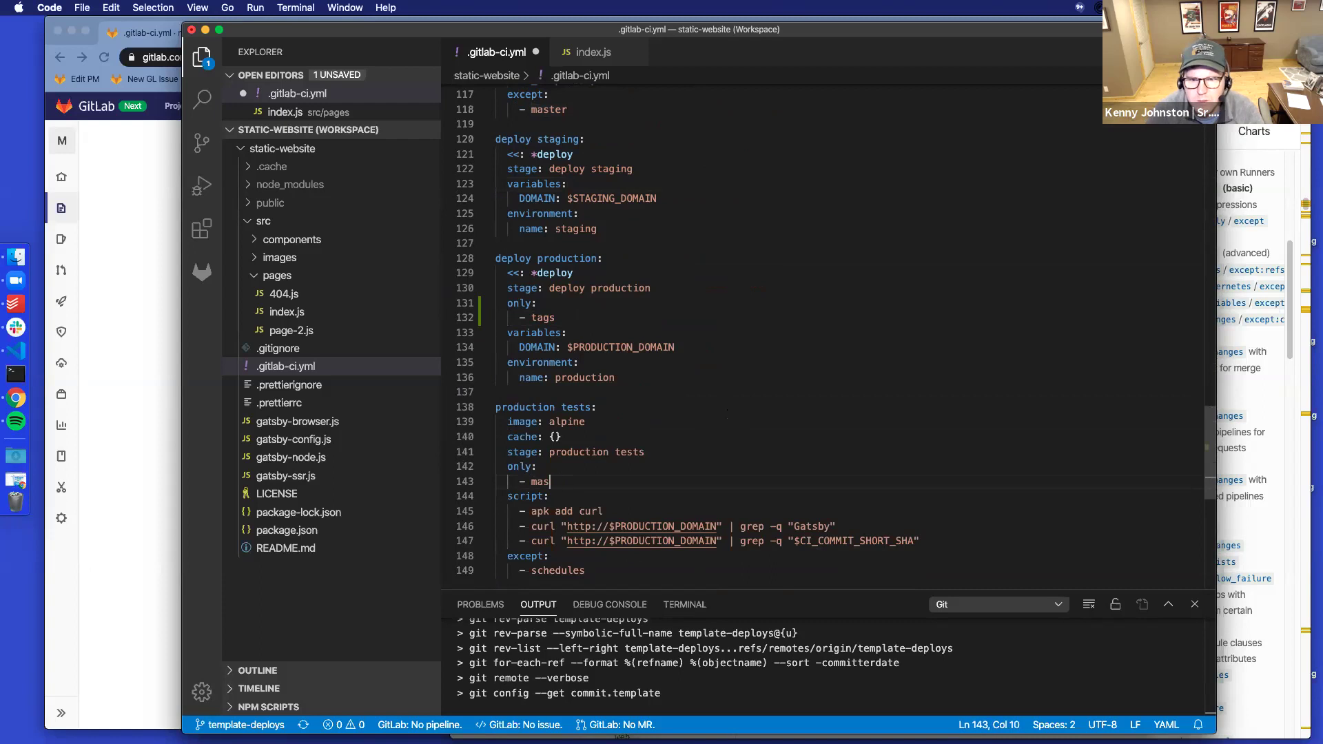
type("tags")
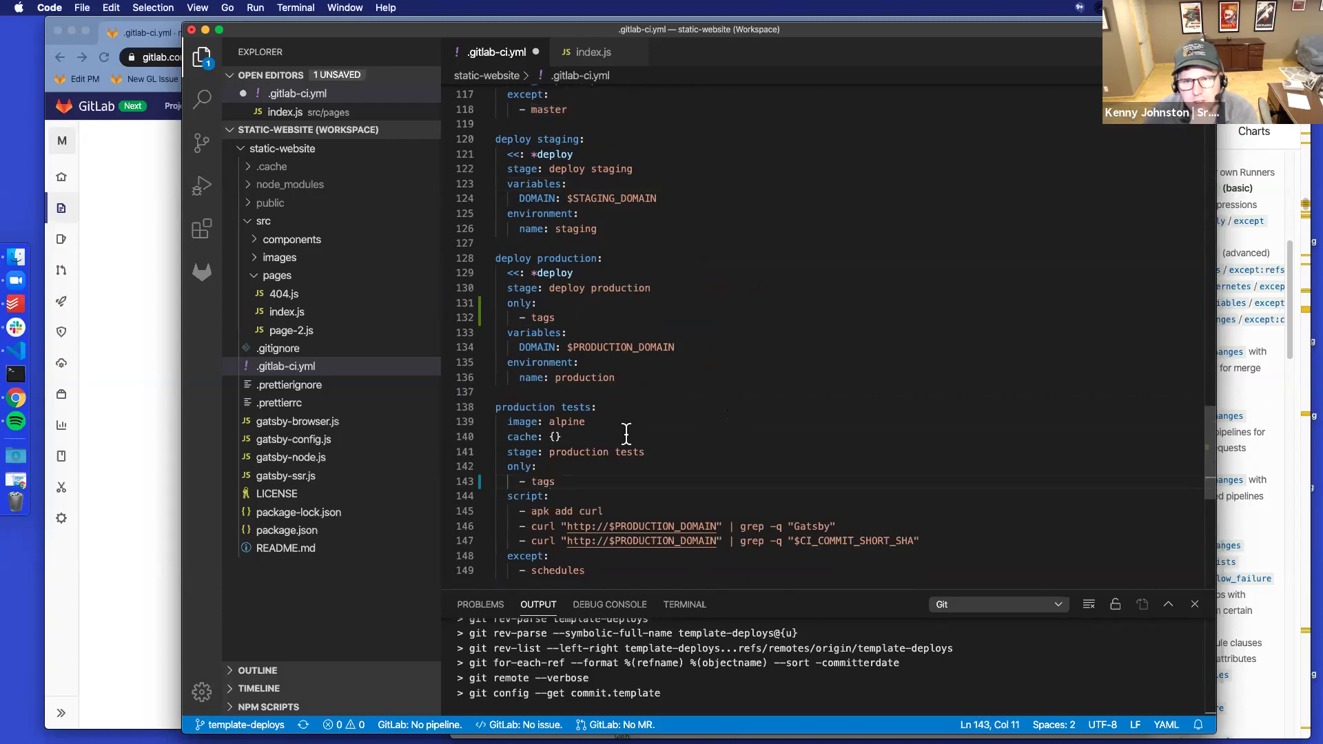
Review the edited .gitlab-ci.yml jobs and save the file
left_click(644, 421)
scroll(643, 418, "up", 1)
scroll(643, 421, "up", 7)
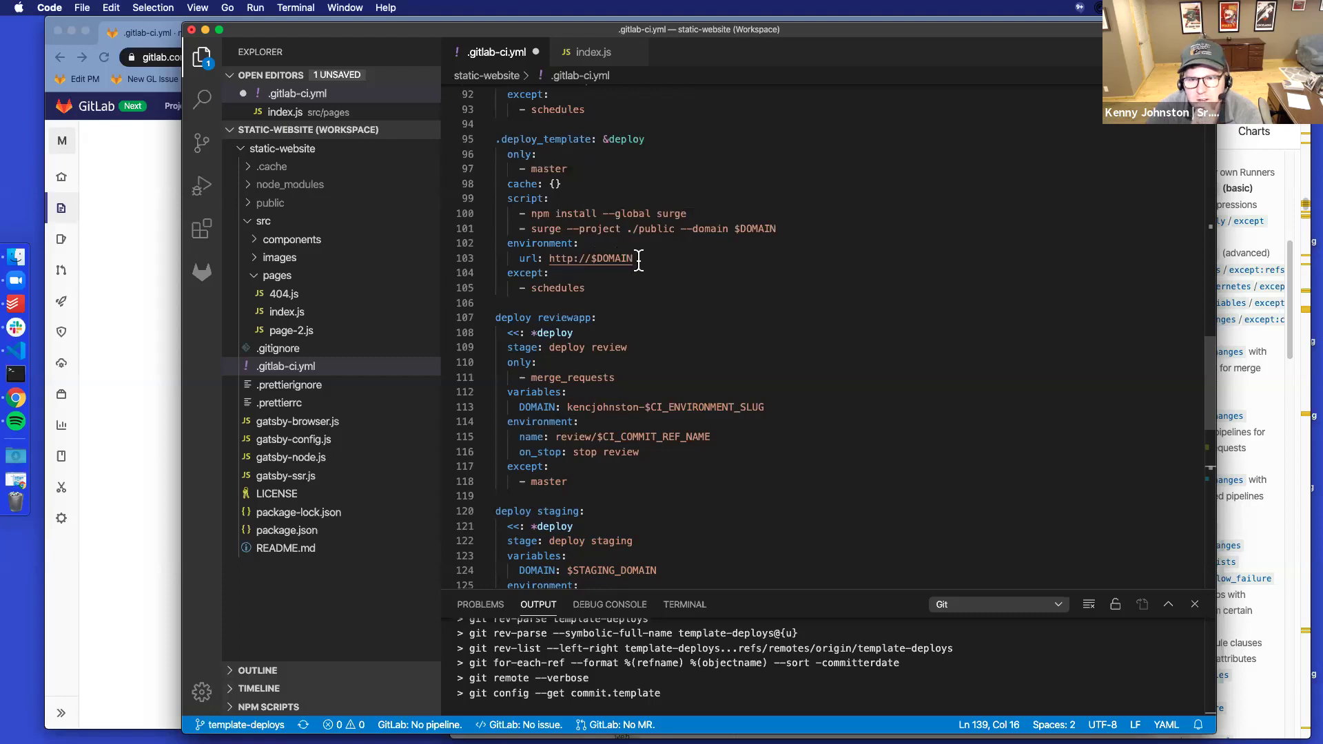
scroll(640, 261, "down", 8)
scroll(641, 261, "down", 3)
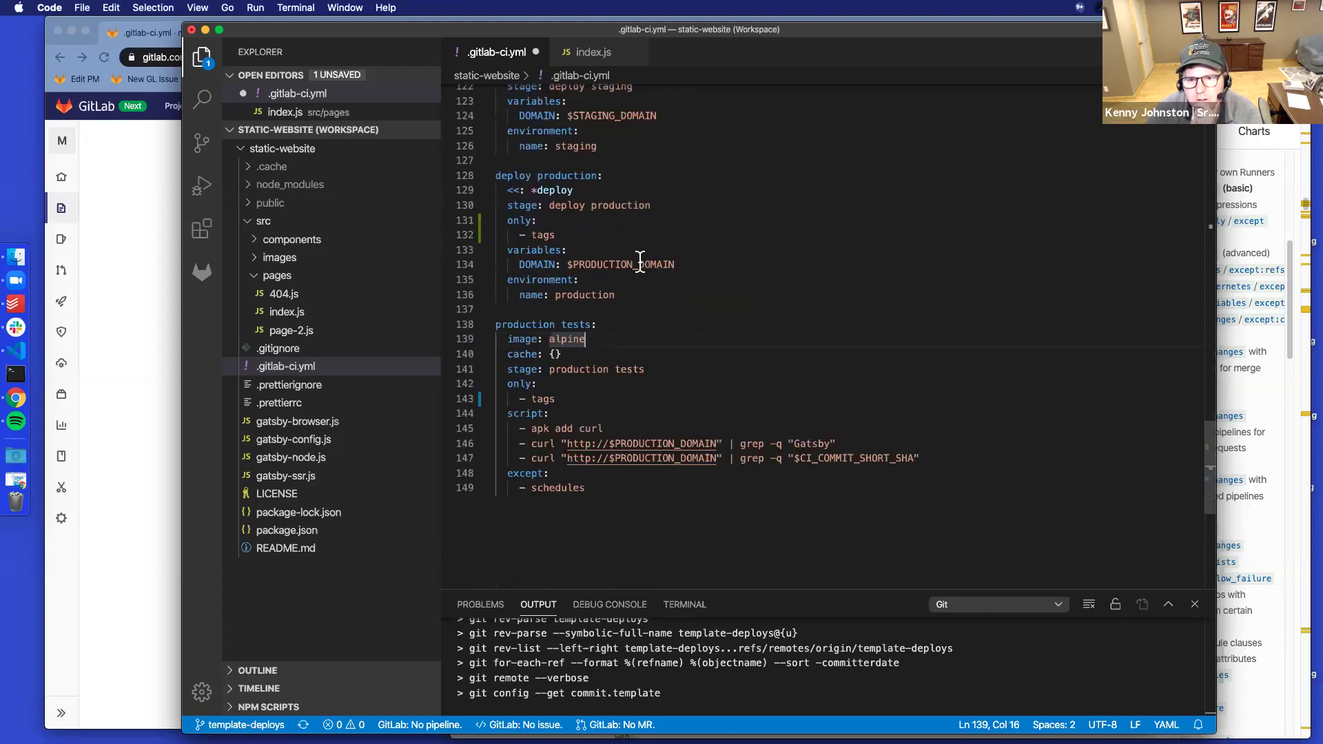
scroll(640, 261, "down", 1)
scroll(641, 262, "up", 2)
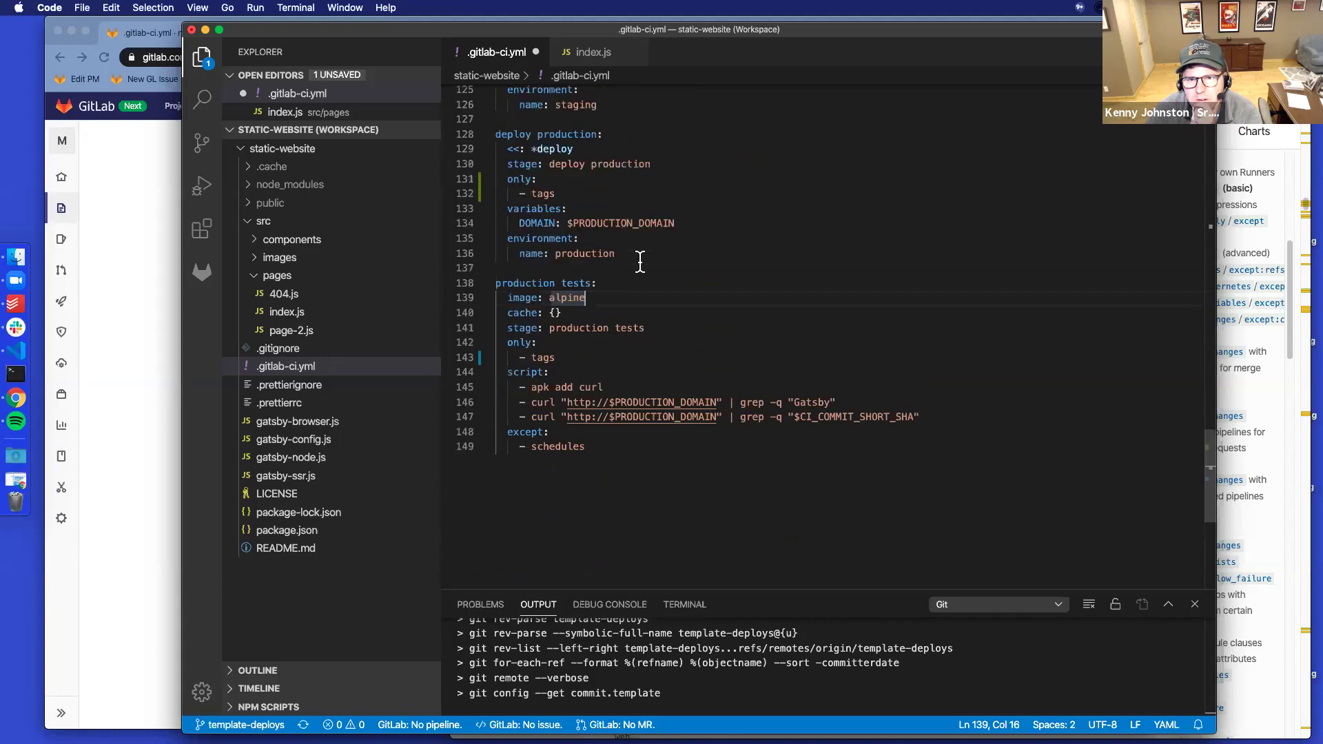
scroll(640, 263, "up", 3)
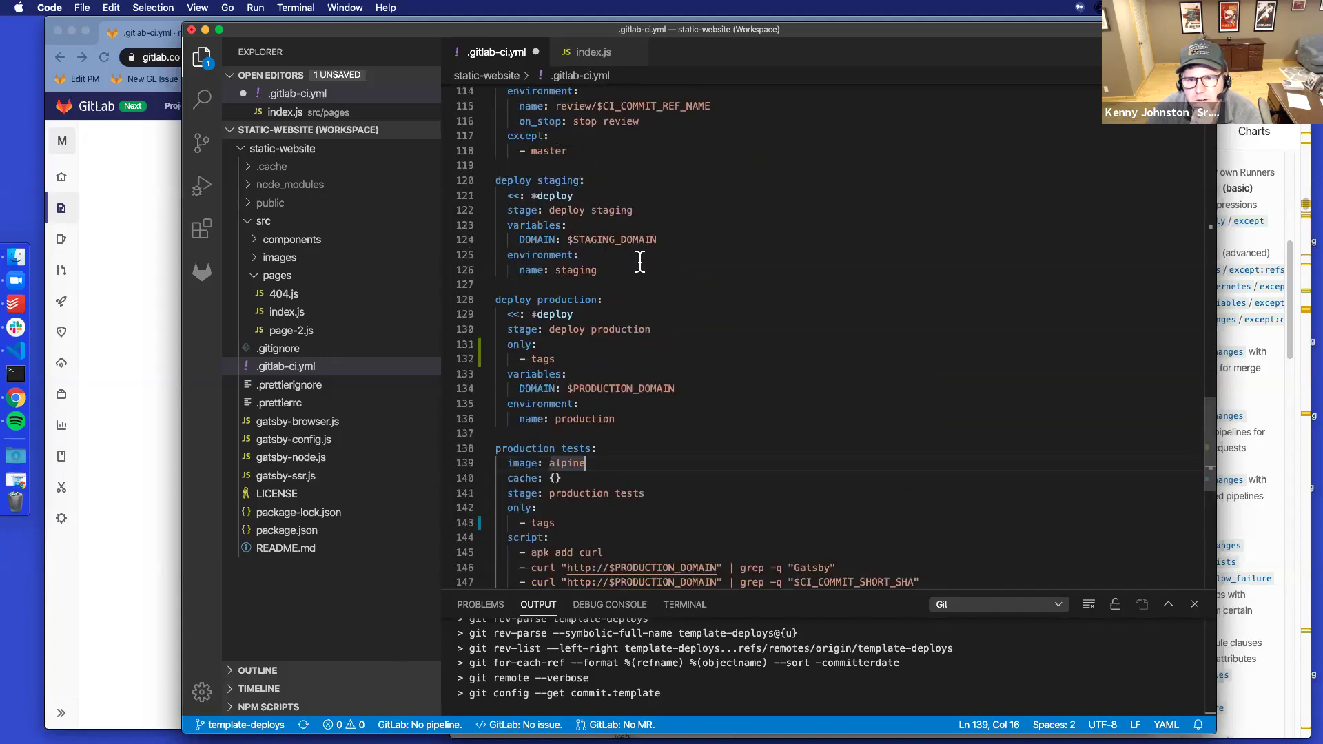
left_click(647, 420)
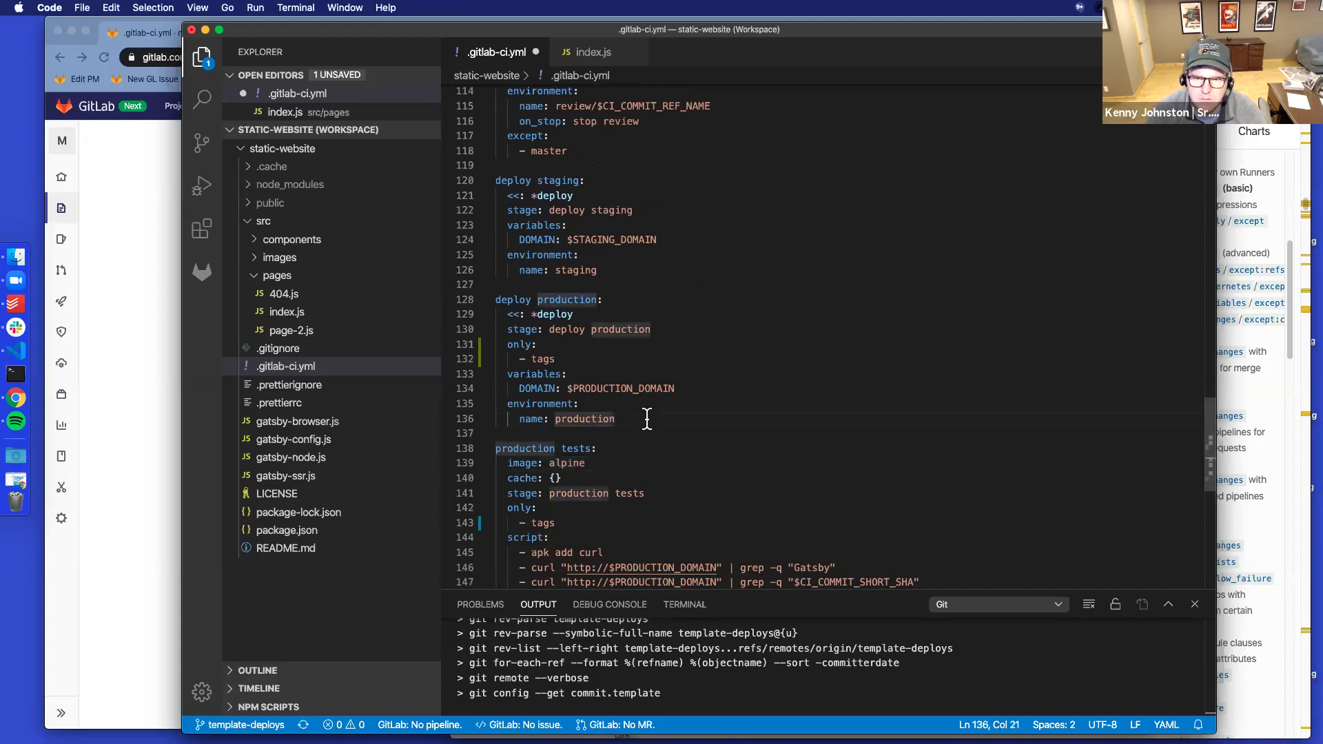
key("super+s")
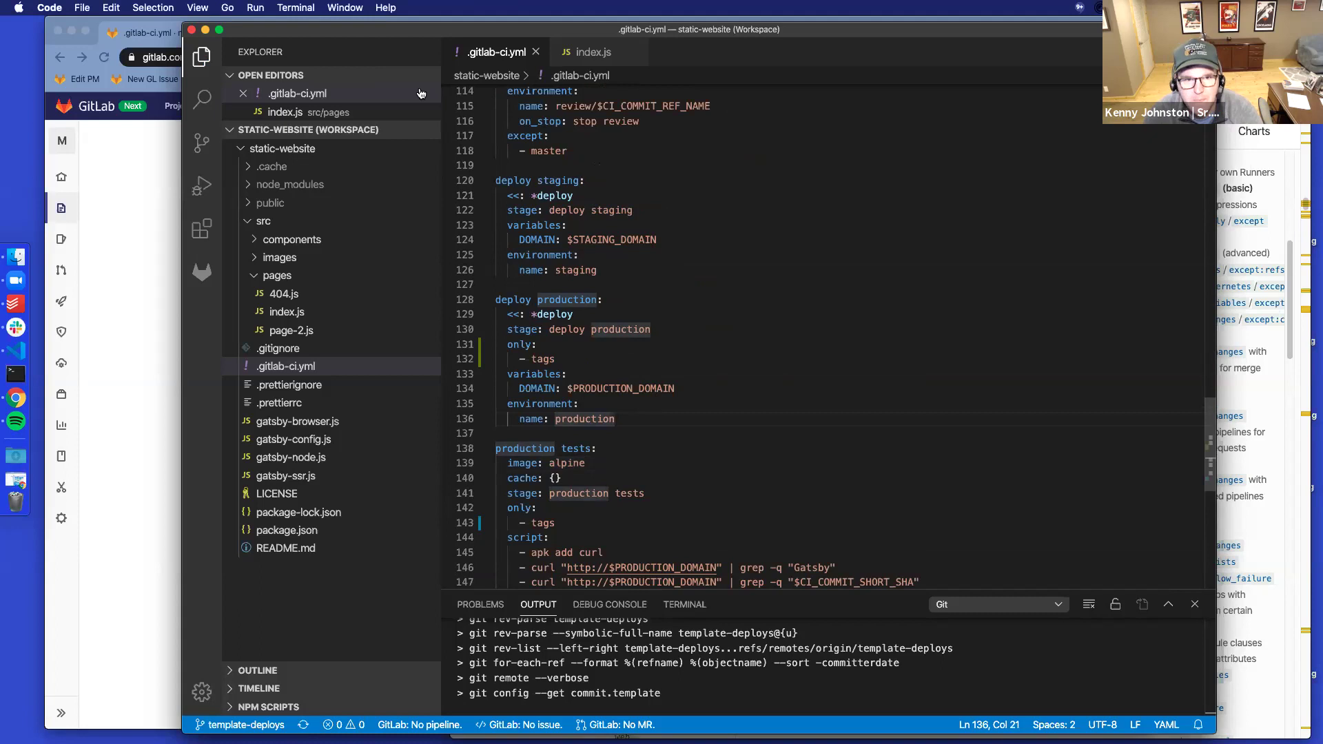
Commit the change as 'Add only production deploy on tags' and dismiss the missing remote ref error
left_click(203, 143)
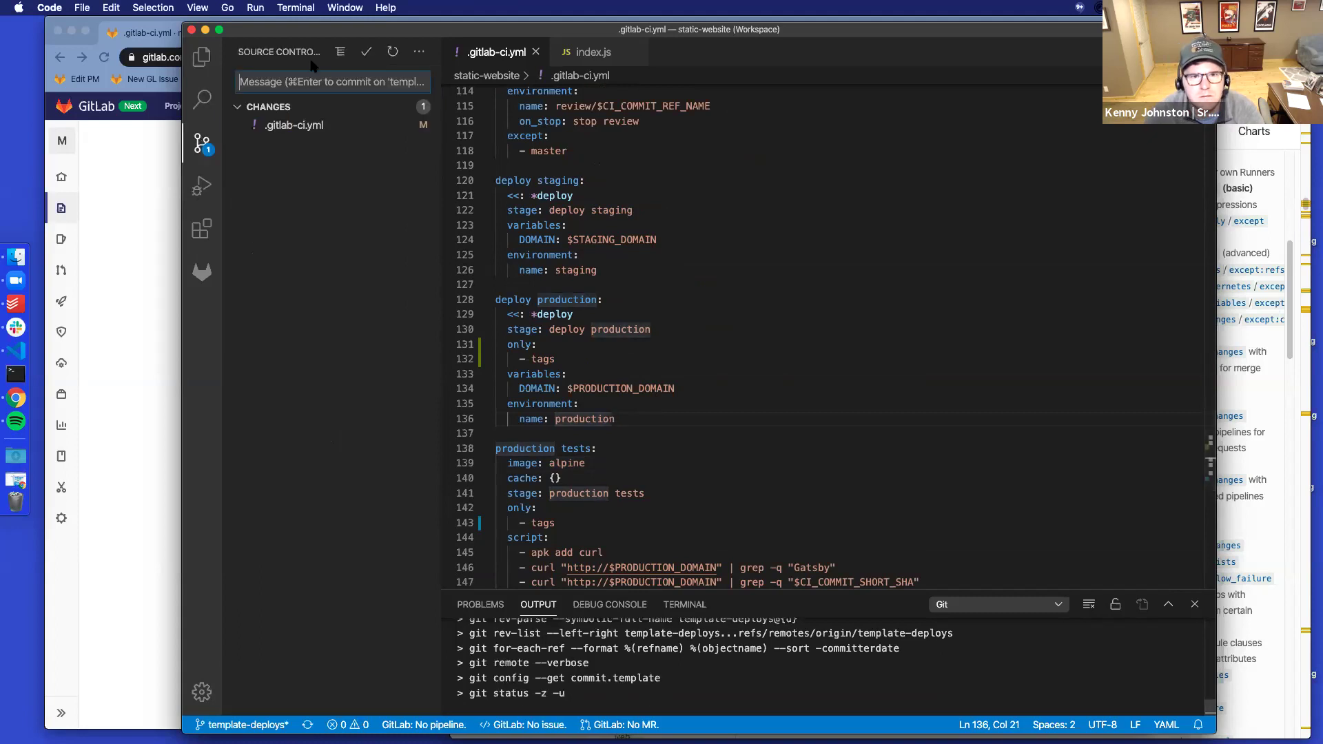
type("Add only production")
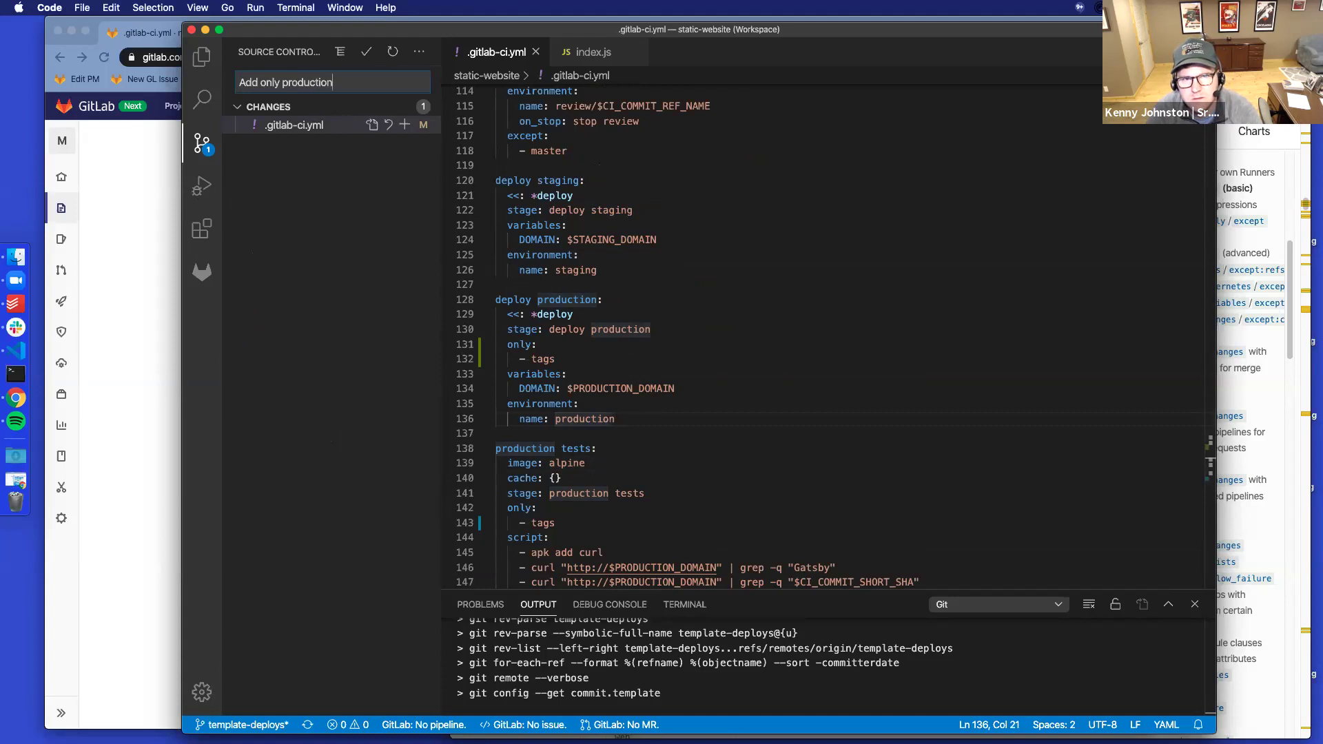
type(" deploy on tags")
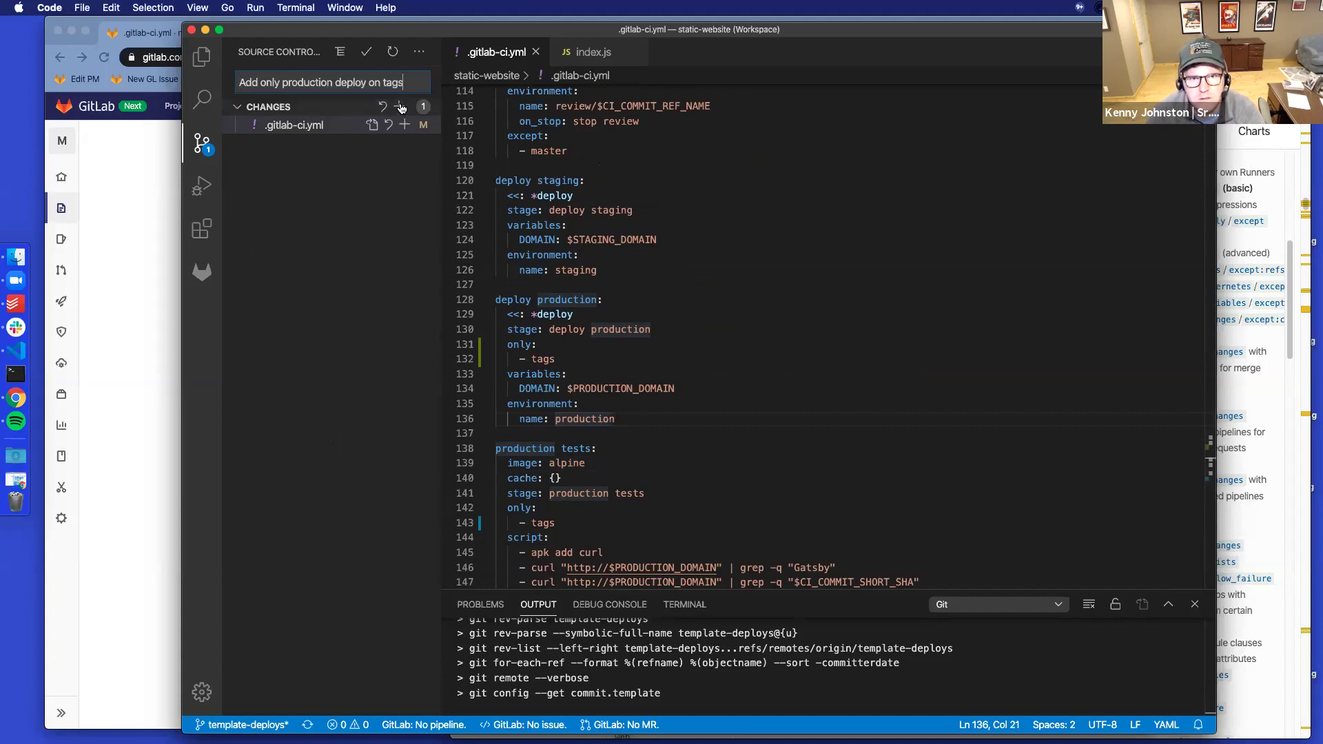
key("super+Return")
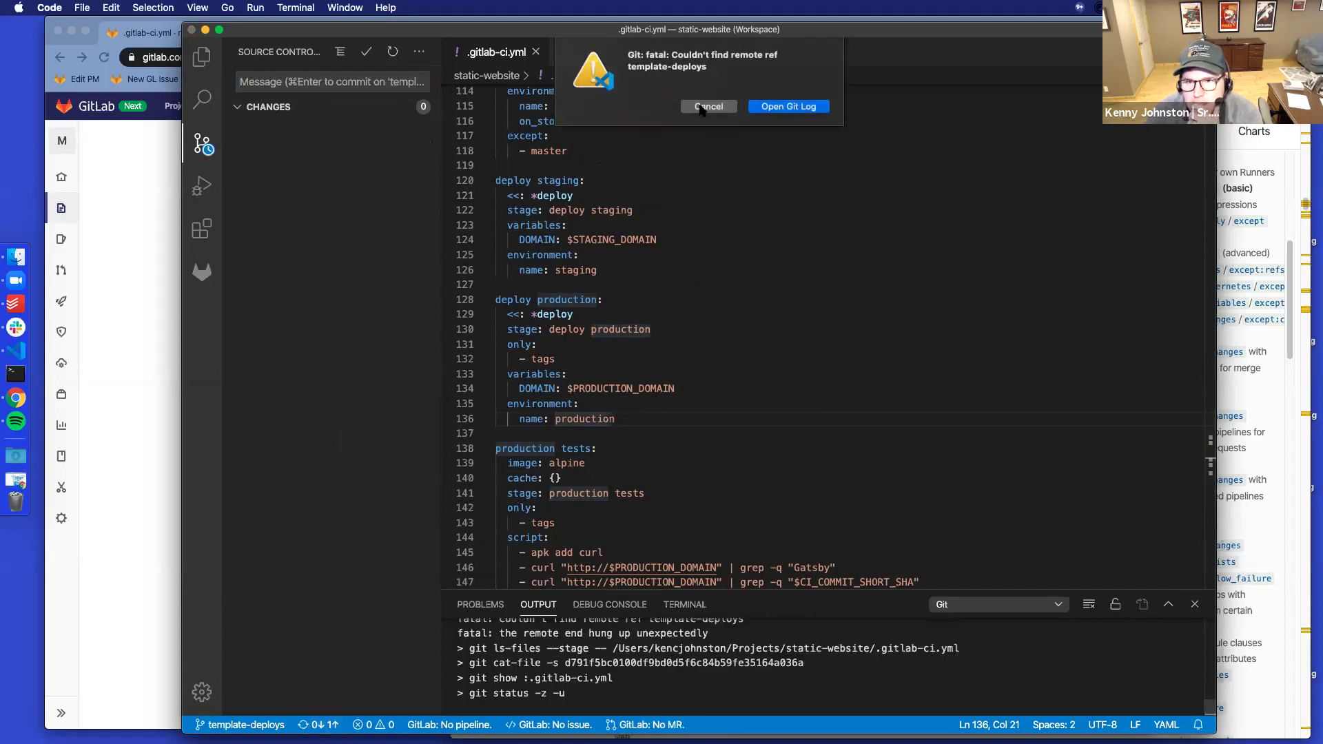
left_click(701, 107)
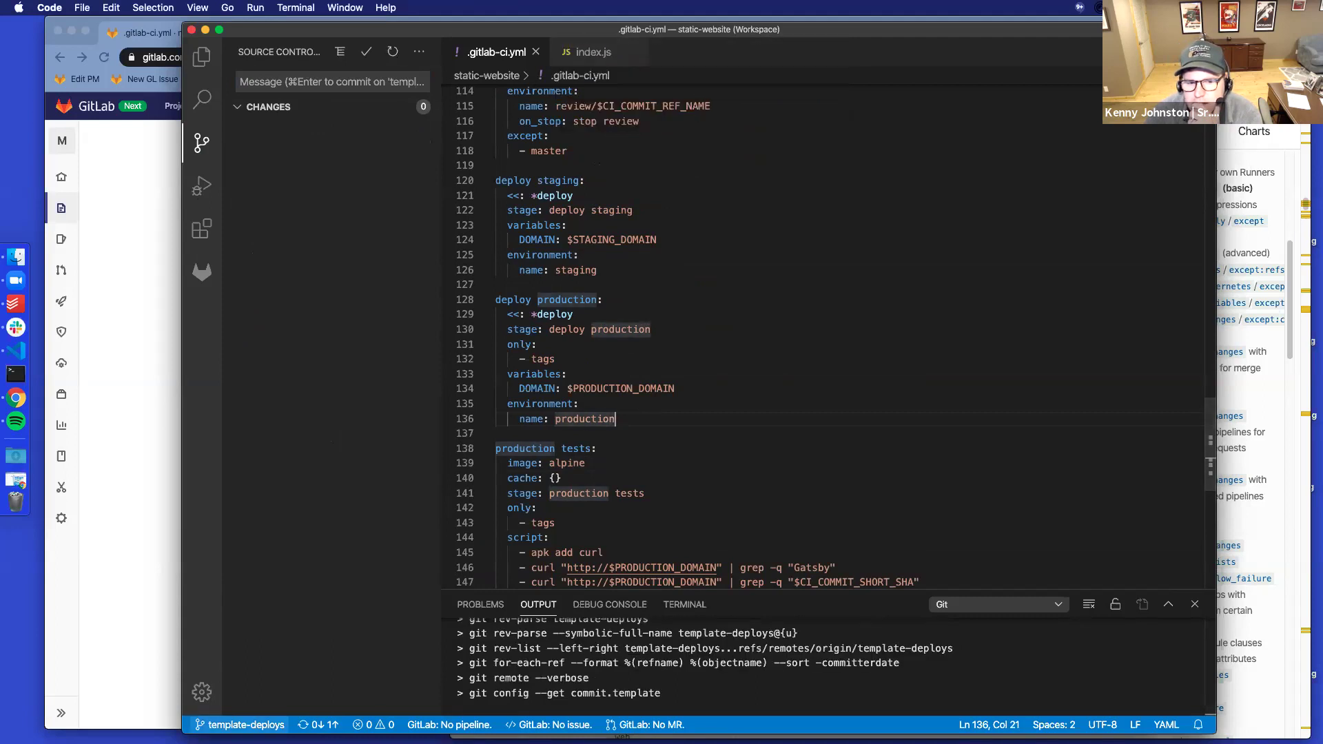
left_click(242, 724)
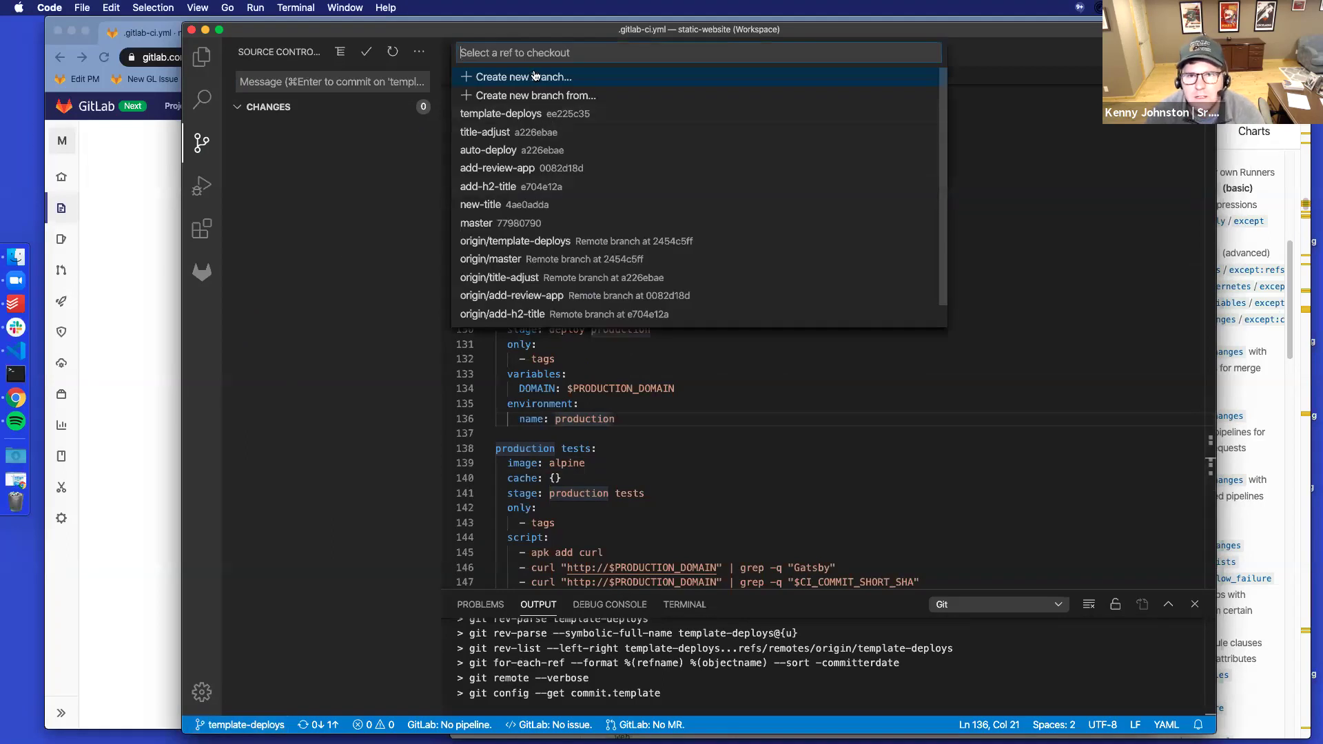
On master, add 'only: - tags' under deploy production and save .gitlab-ci.yml
left_click(534, 222)
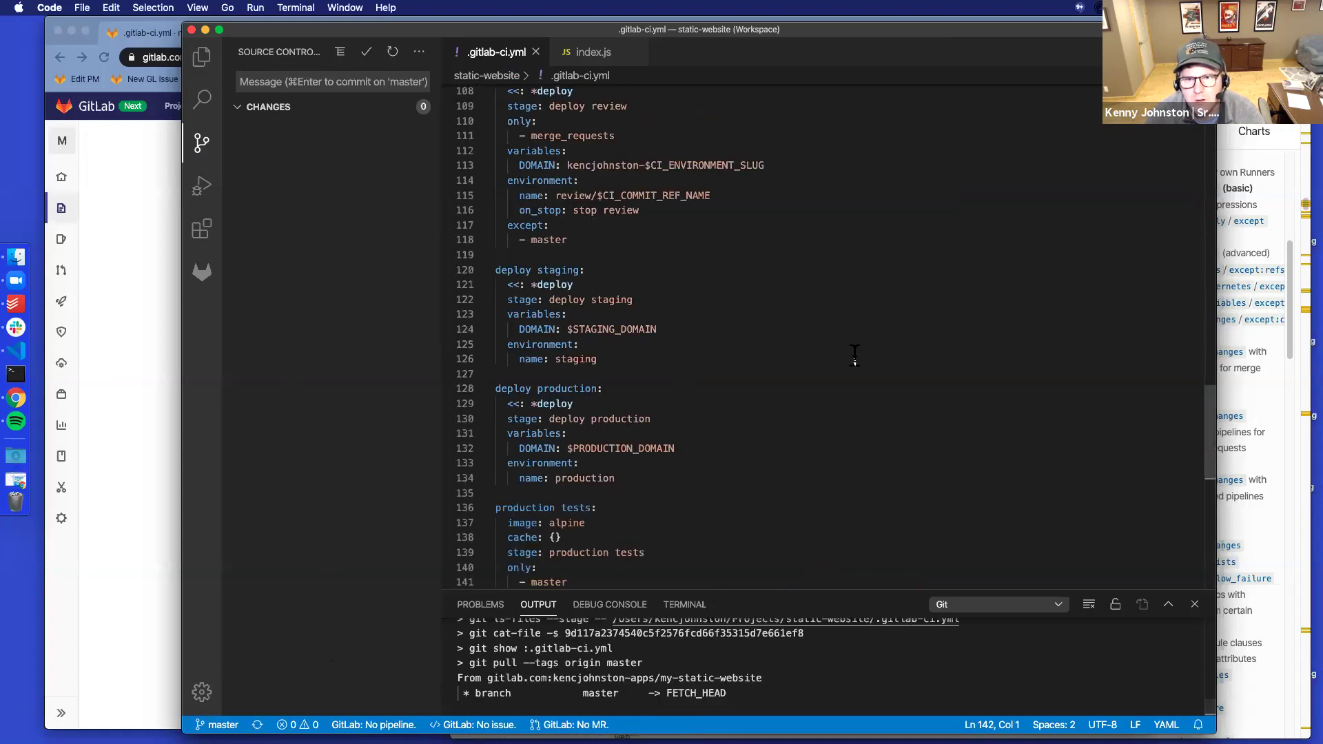
scroll(651, 378, "down", 5)
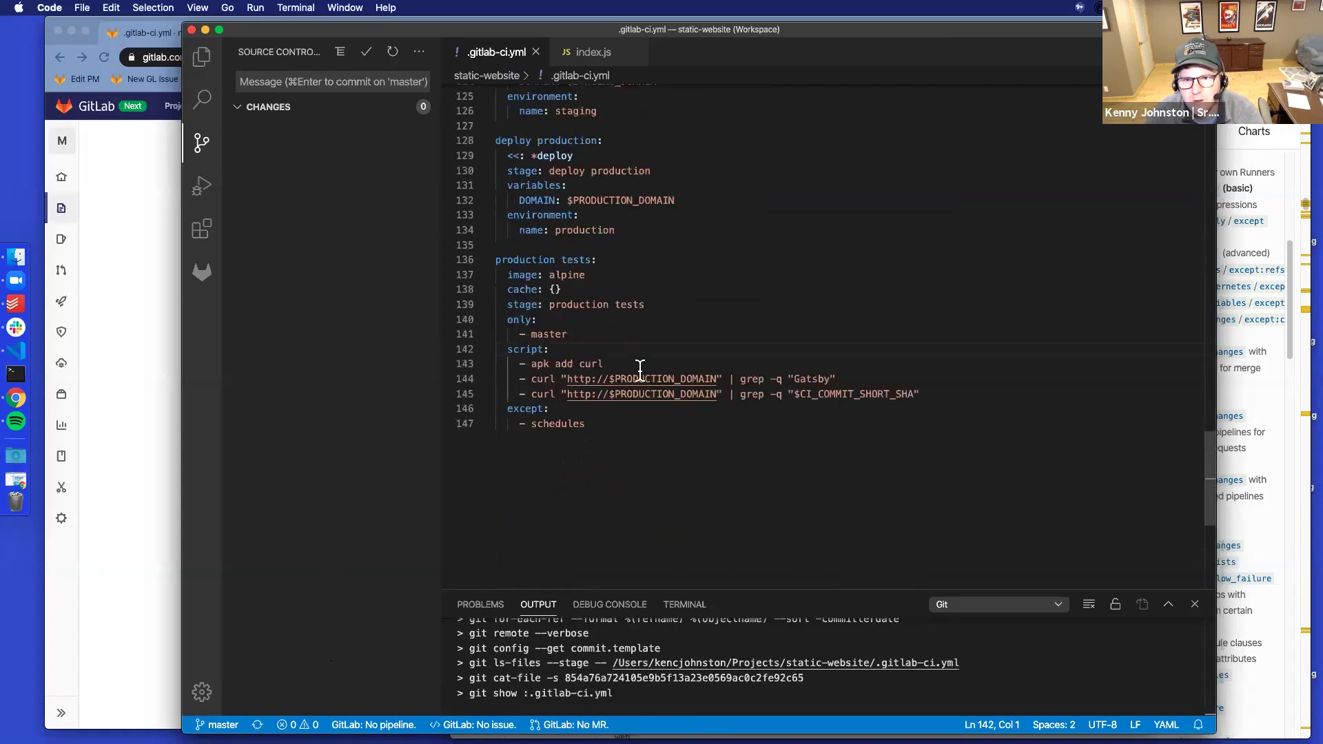
scroll(639, 370, "up", 3)
left_click(665, 295)
key("Return")
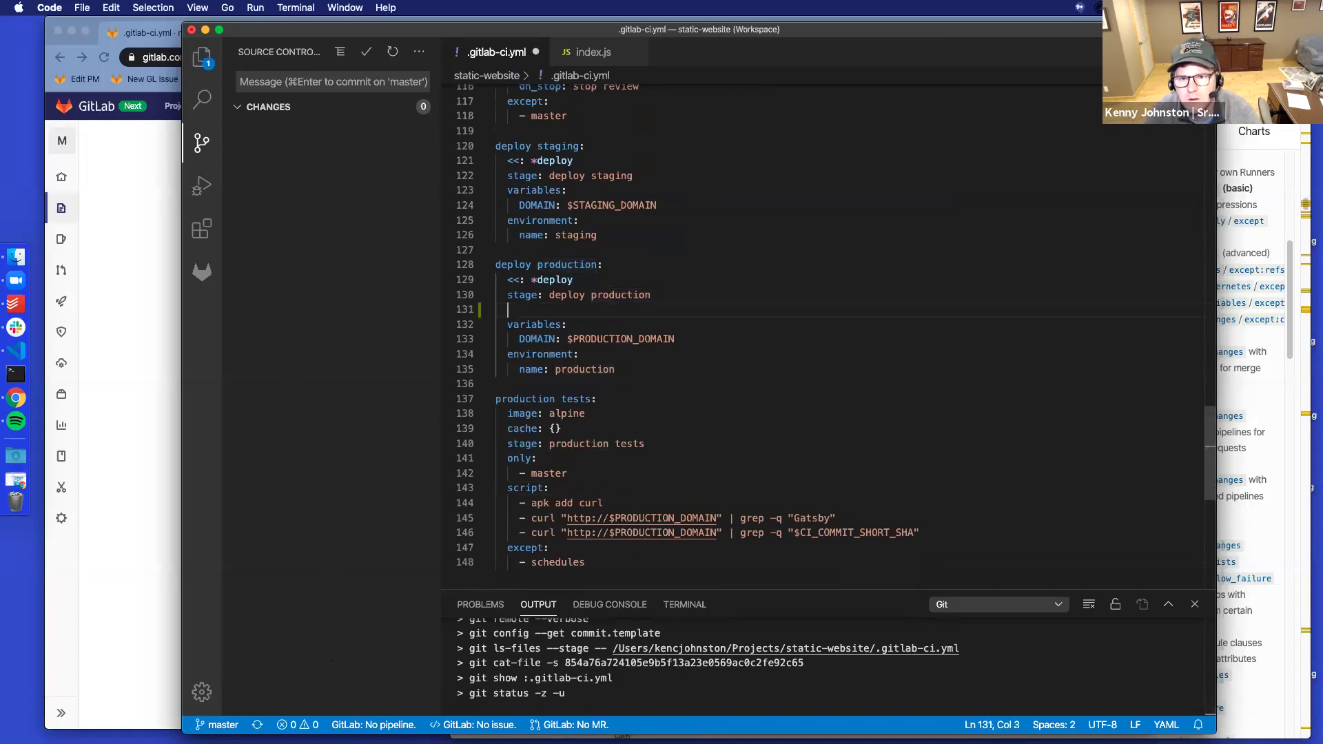
type("only:")
key("Return")
type("- ")
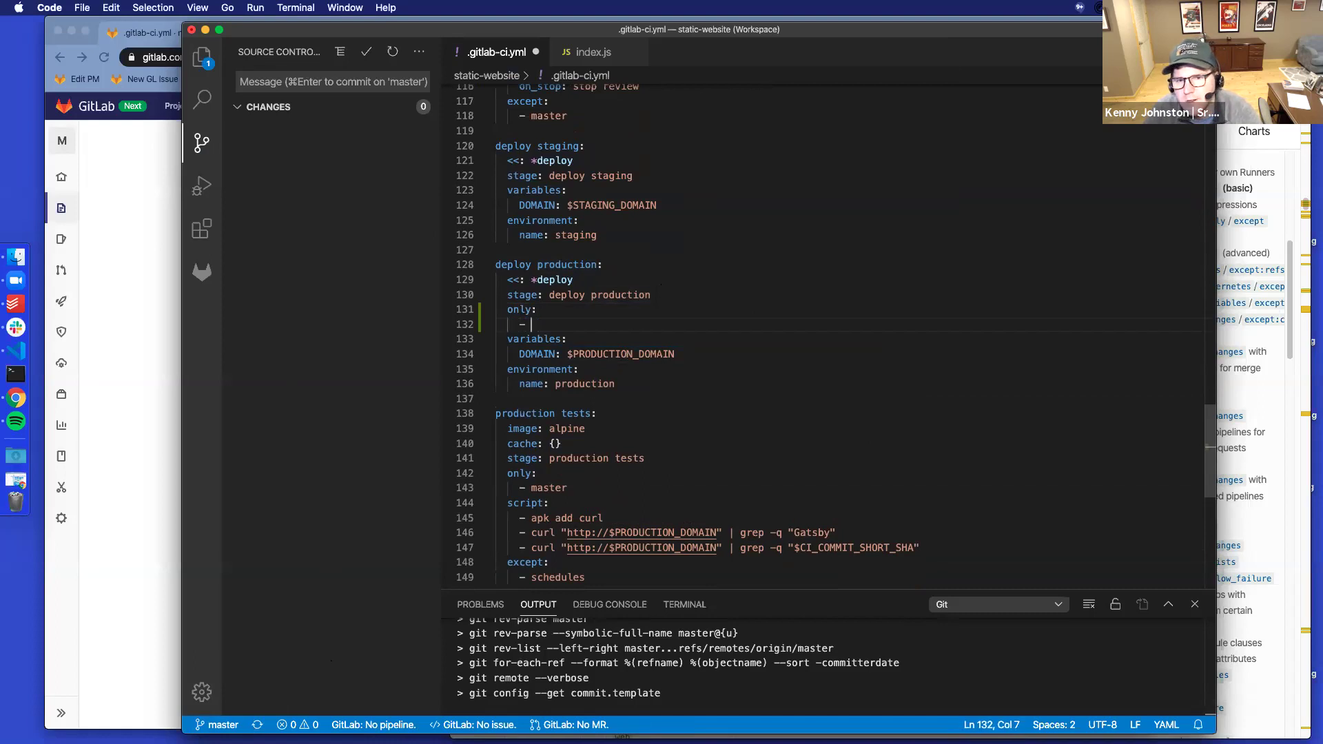
type("tags")
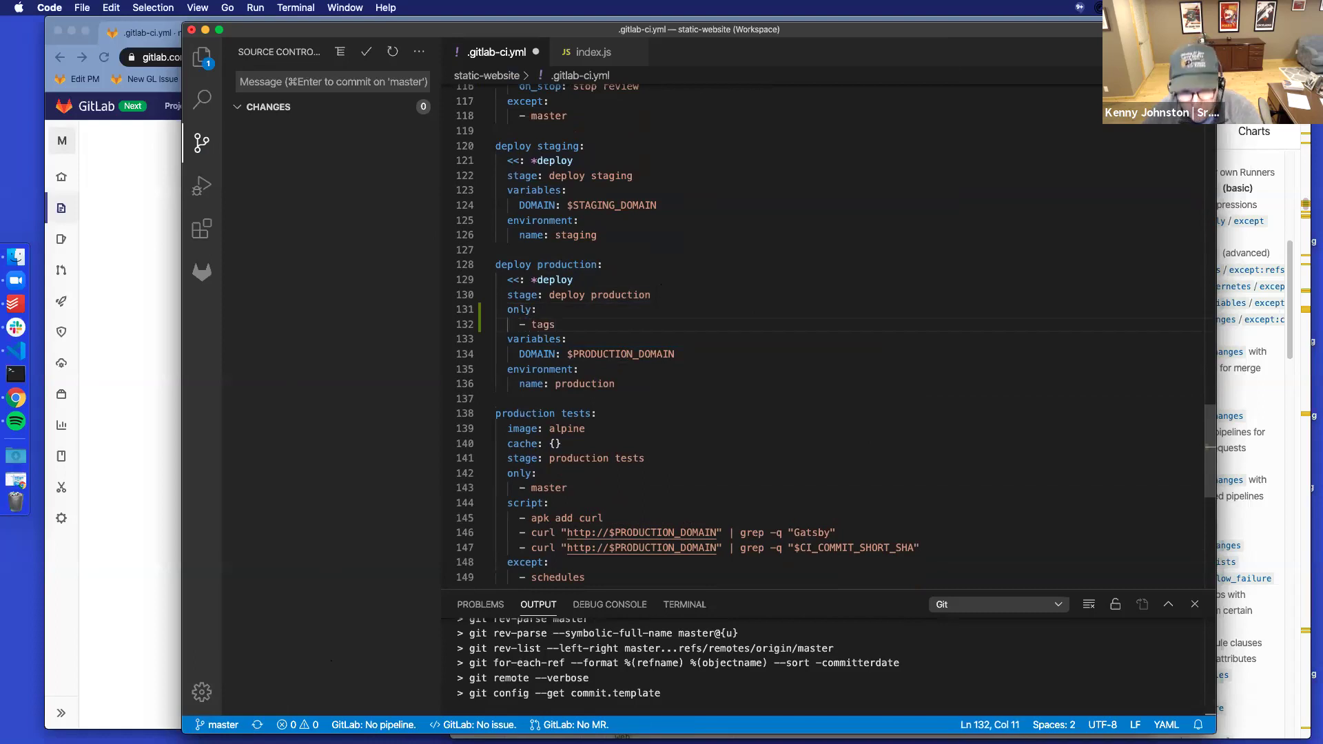
key("super+s")
Commit the change with the message 'only do production deploy on tags'
left_click(340, 80)
type("A")
key("BackSpace")
type("only do production de")
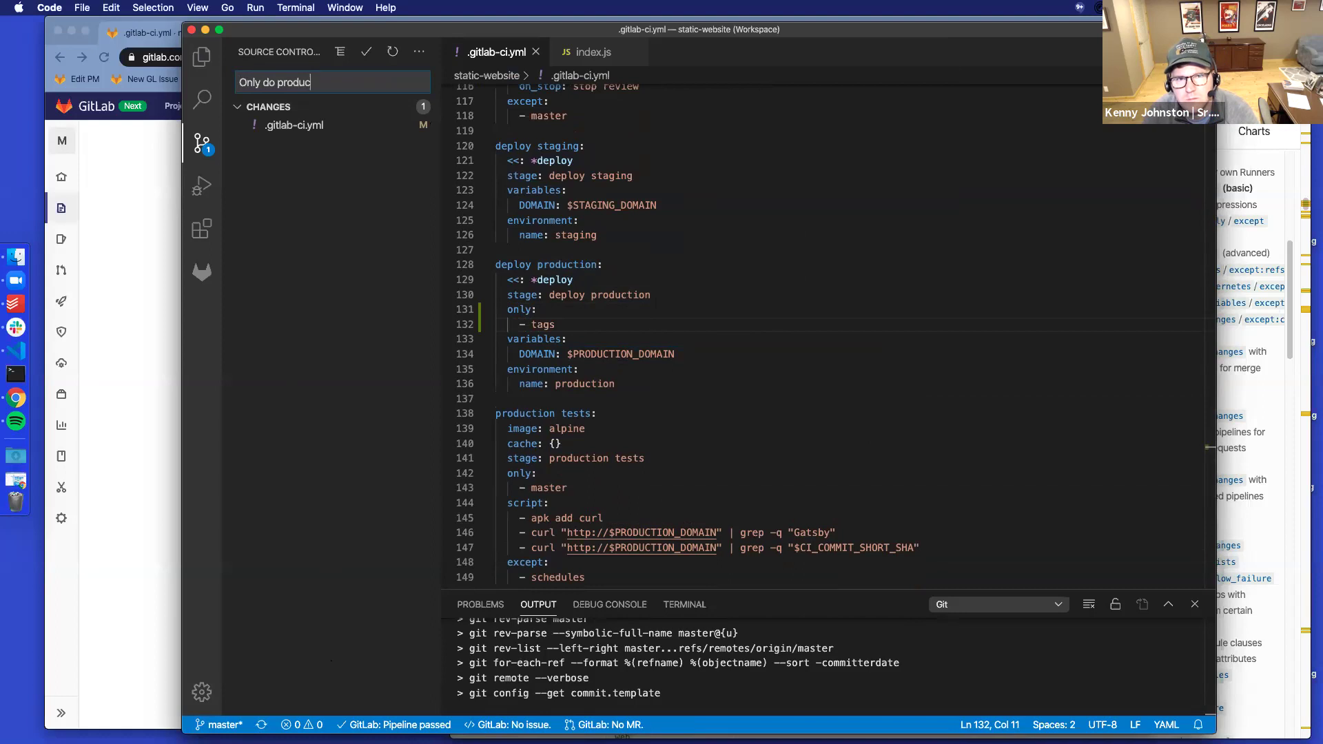
type("ploy on tags")
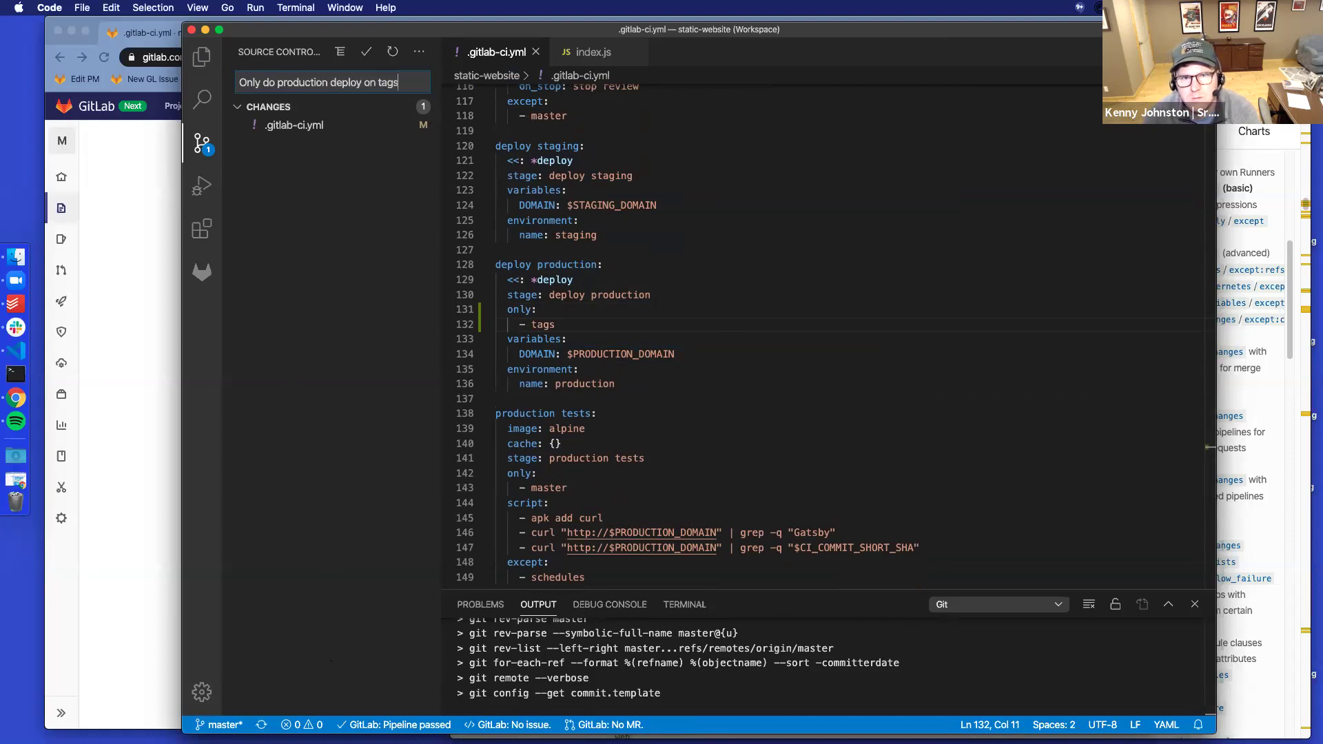
left_click(366, 52)
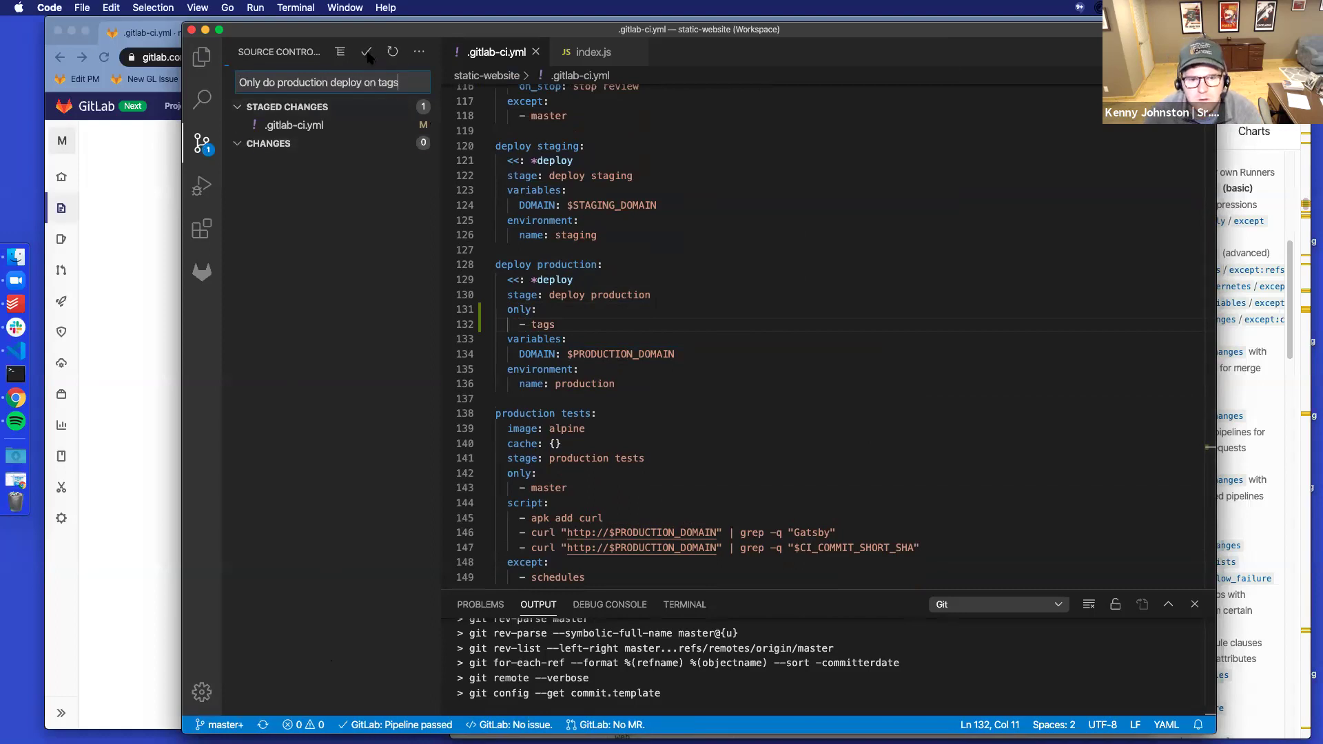
Try syncing the commit to the remote twice, dismissing each push failure warning
left_click(282, 726)
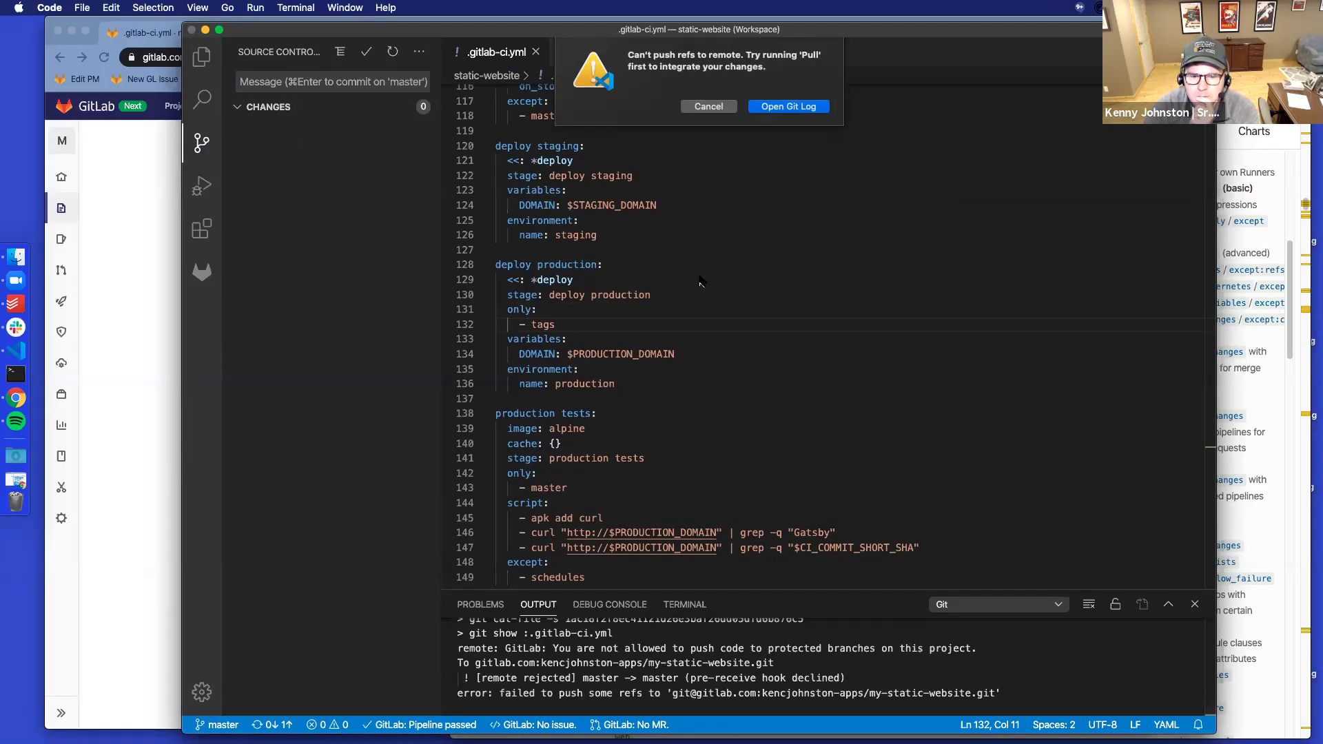
left_click(710, 107)
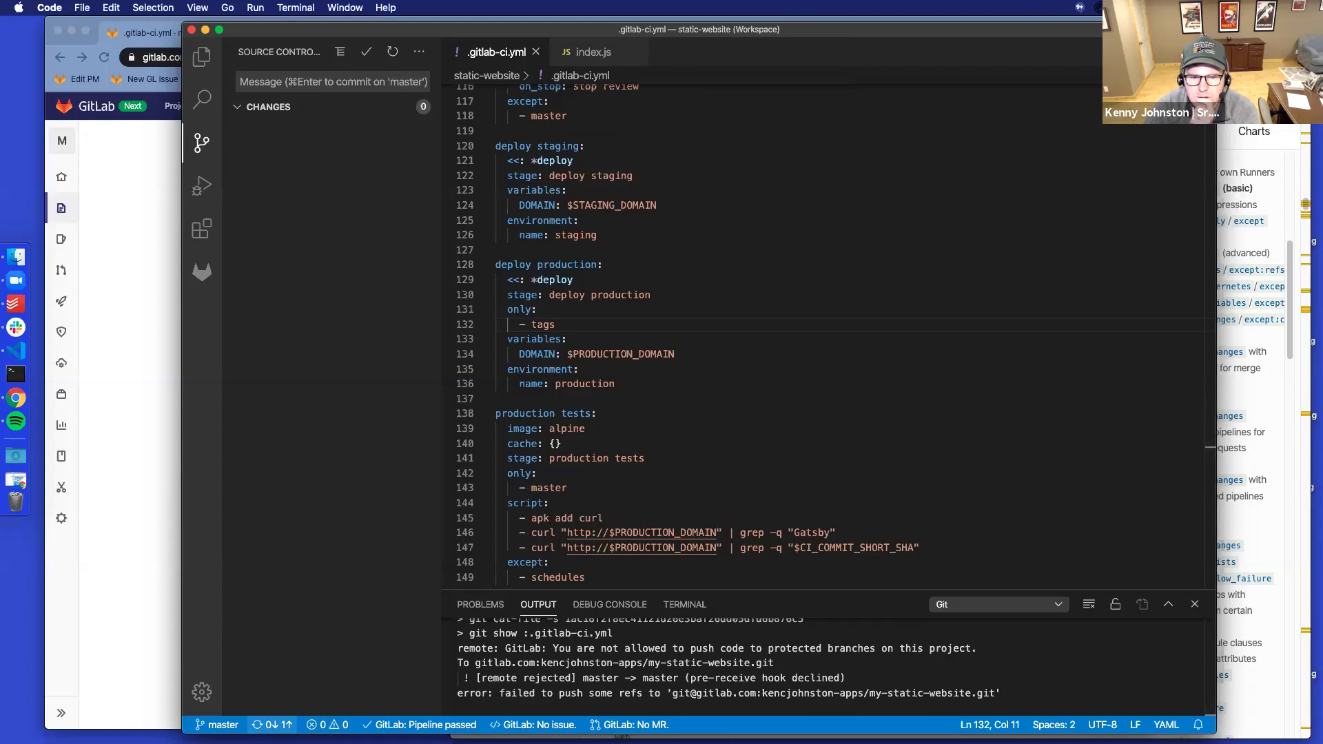
left_click(272, 725)
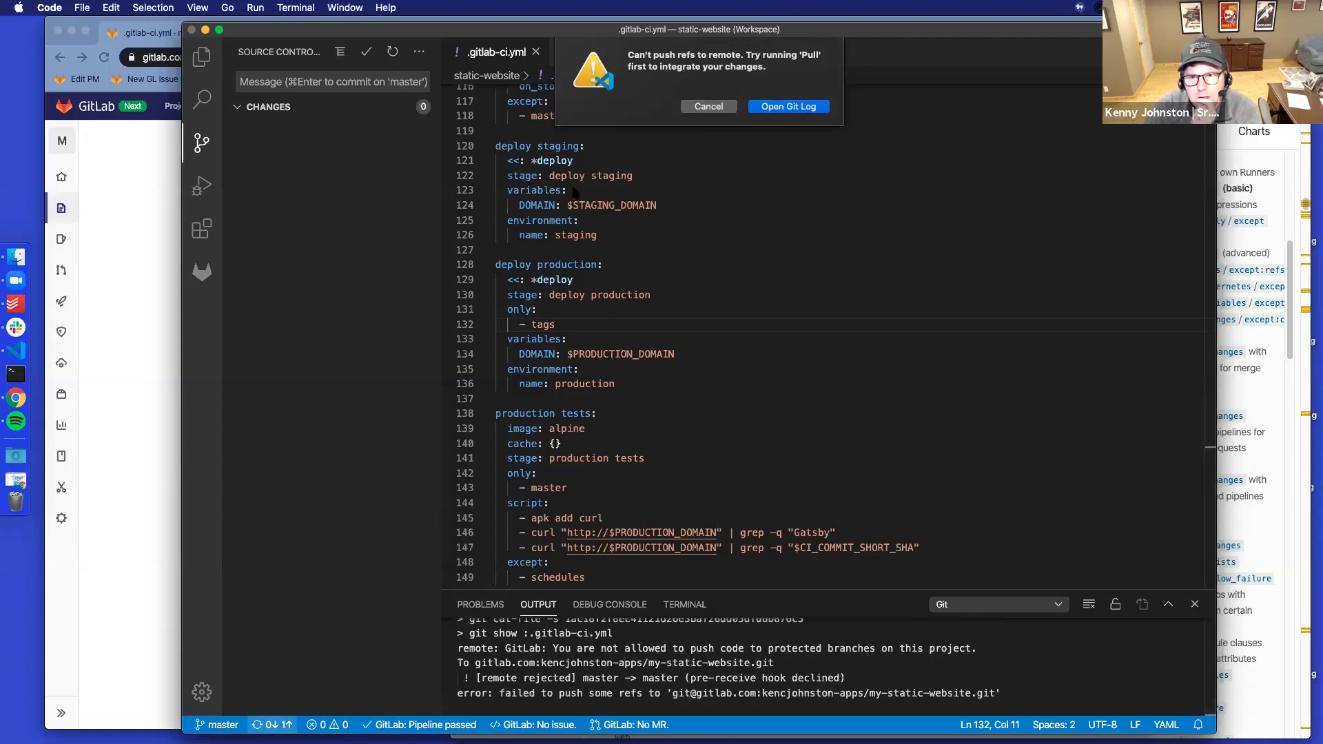
left_click(709, 107)
Run ls and git pull origin in the terminal, then return to the Git output log
left_click(689, 605)
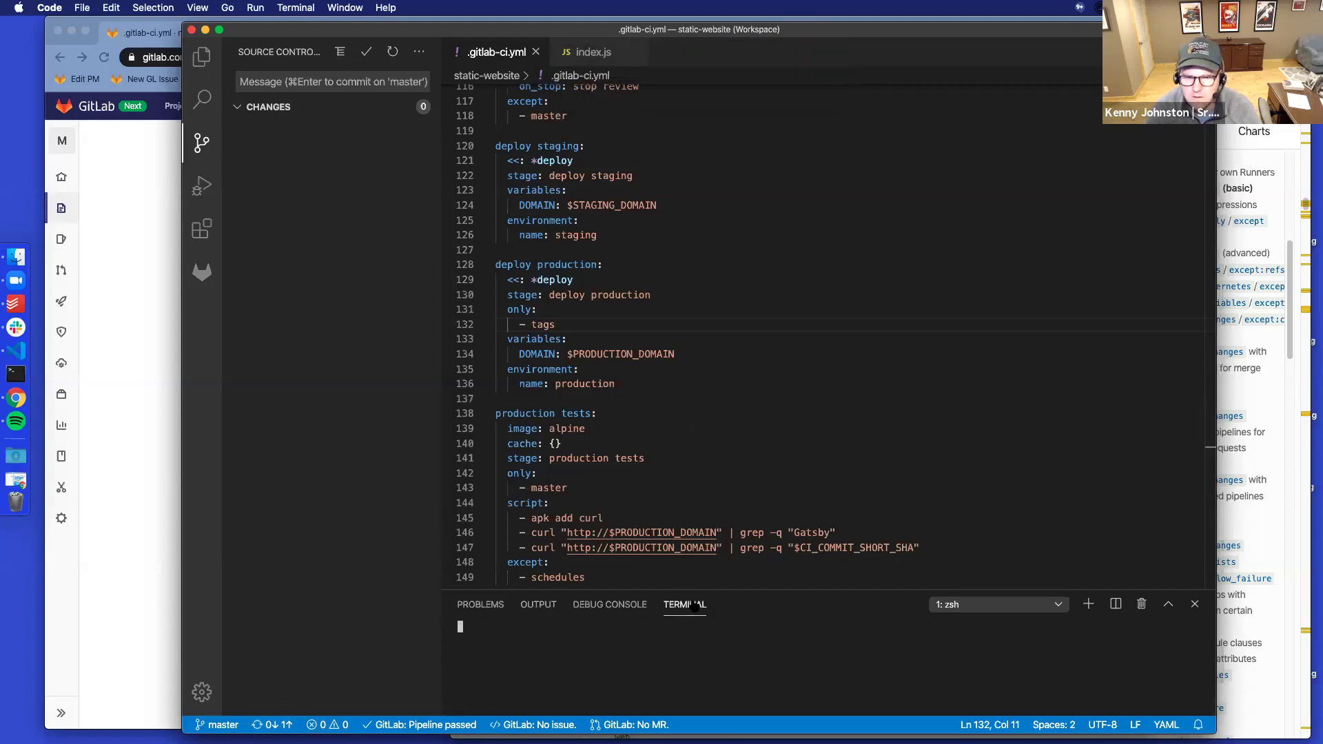
type("ls")
key("Return")
type("git pull origin")
key("Return")
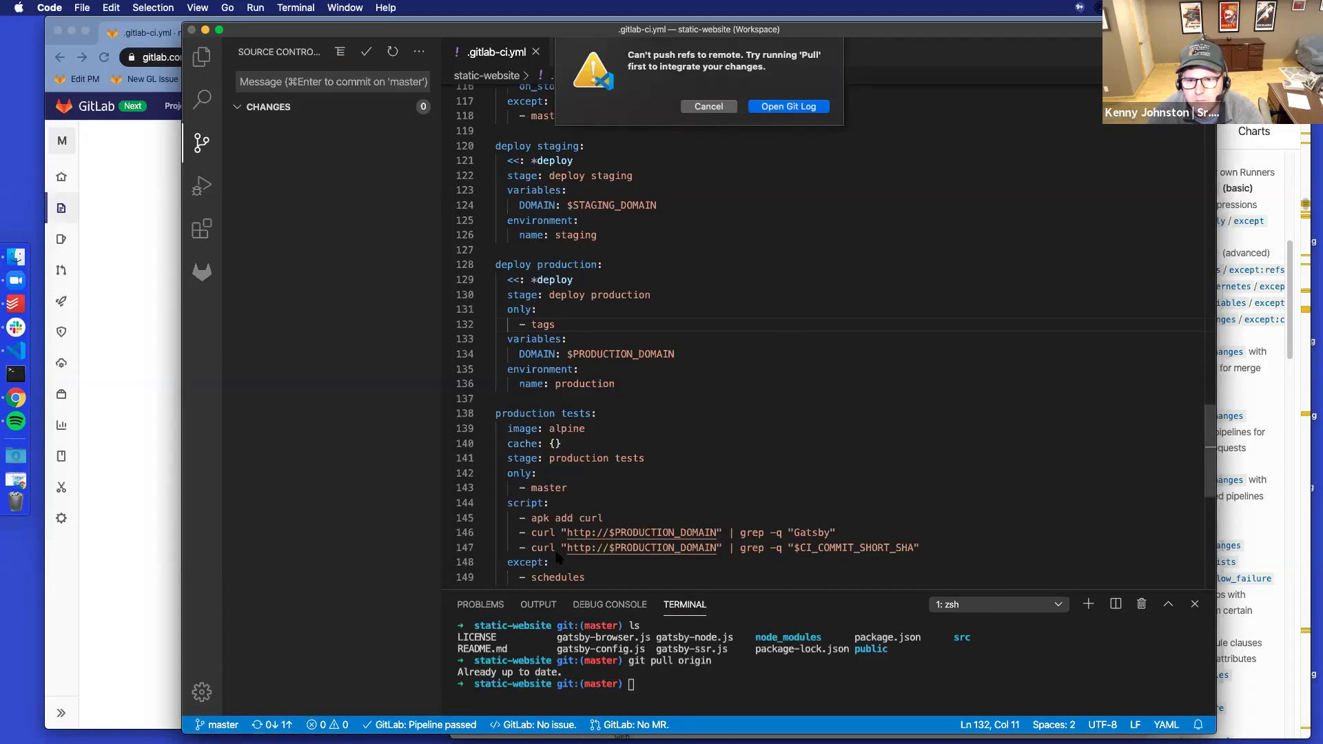
key("Escape")
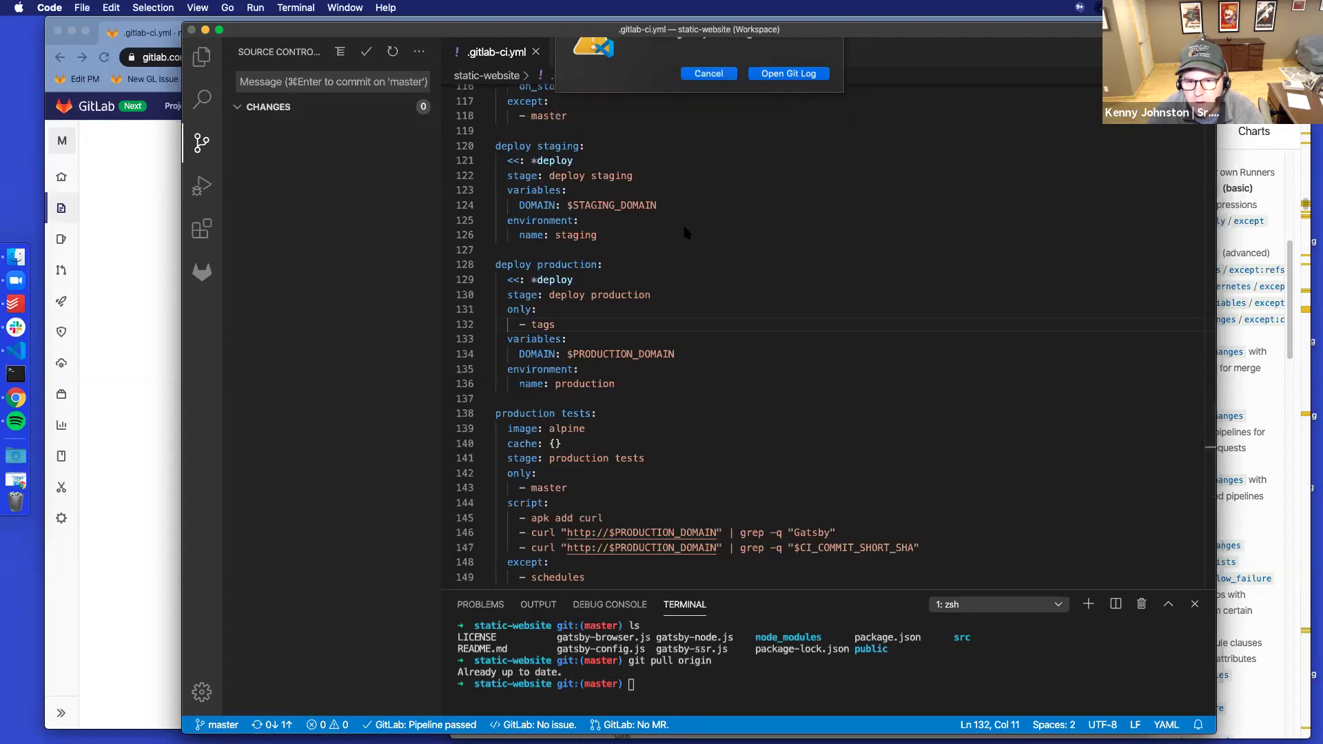
left_click(538, 605)
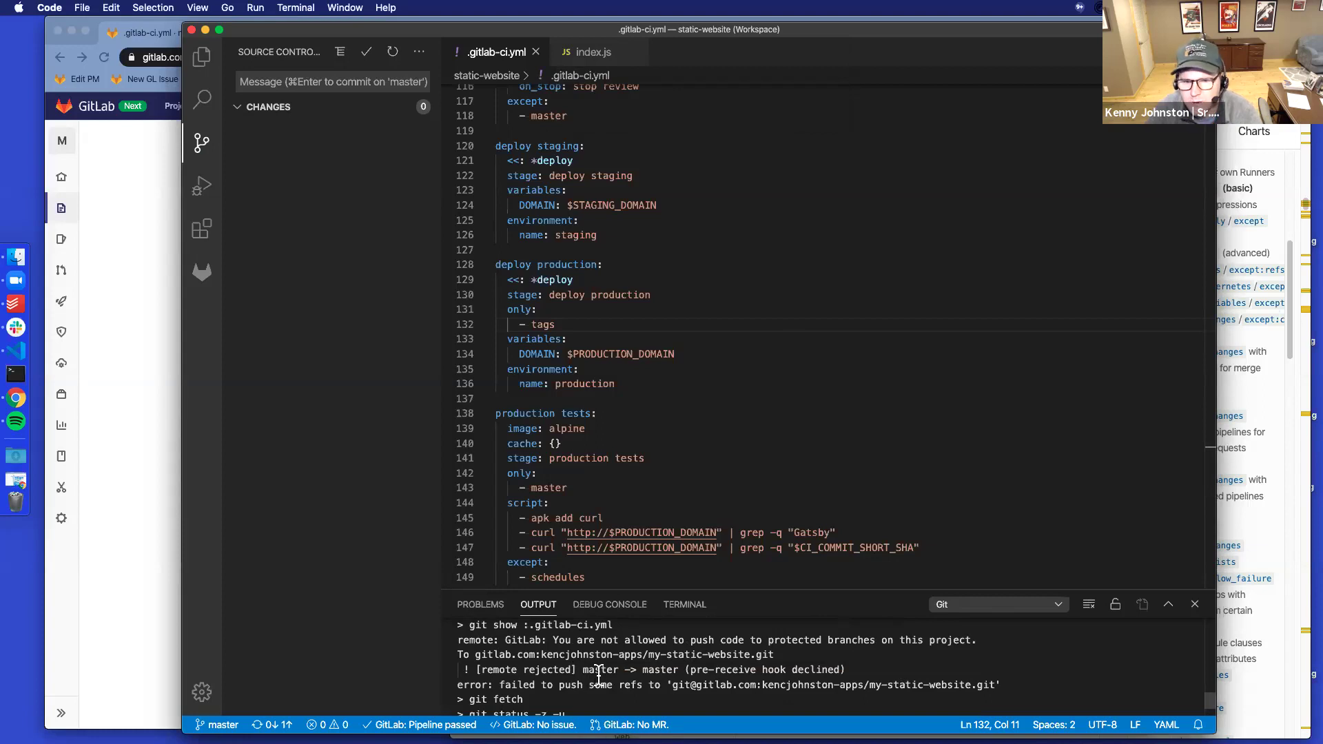
After checking the protected-branch error, create branch add-production-only-tag from master
left_click_drag(724, 639, 858, 641)
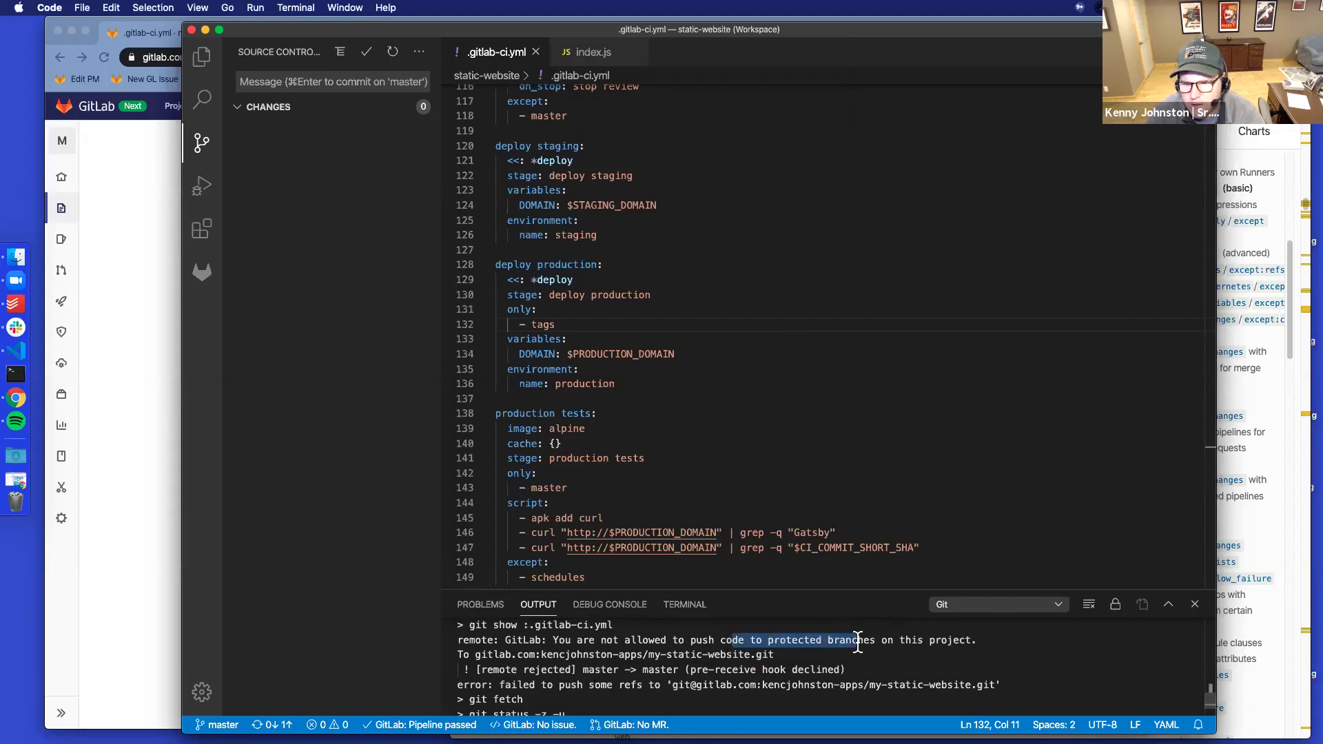
left_click(691, 655)
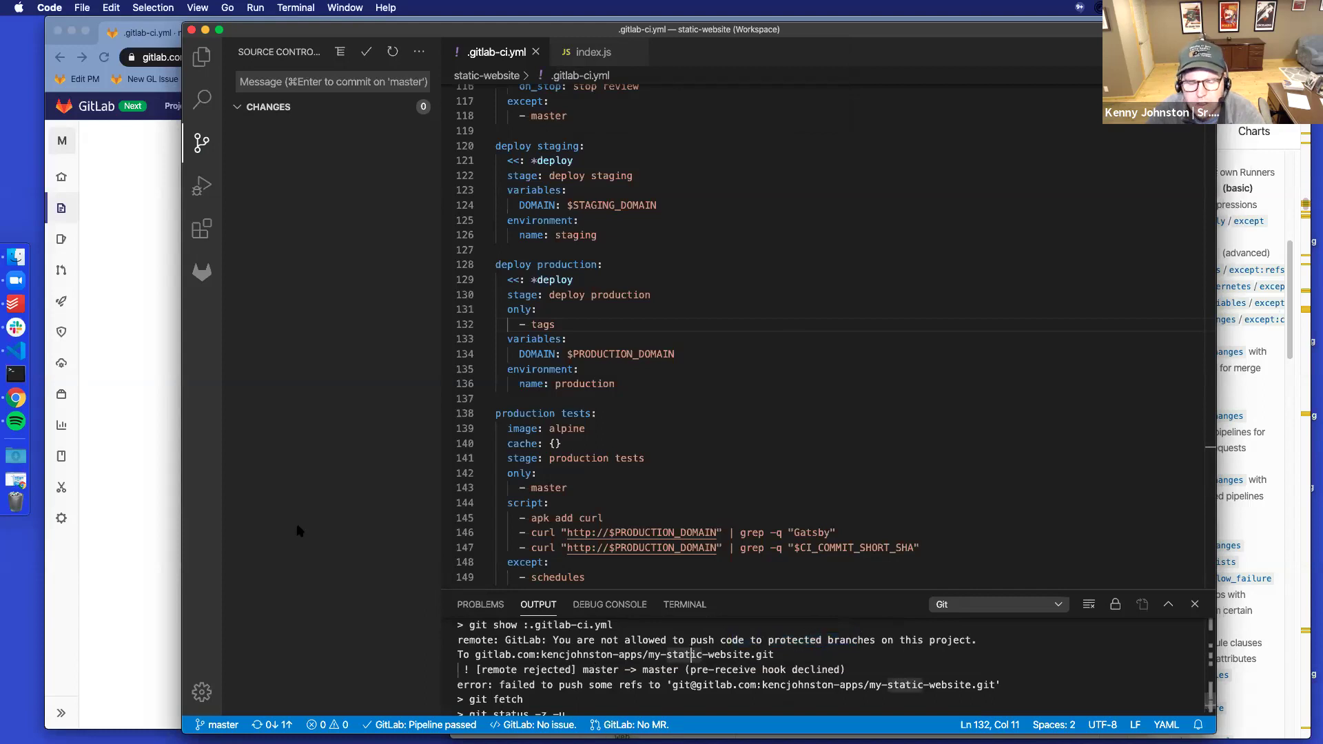
left_click(218, 725)
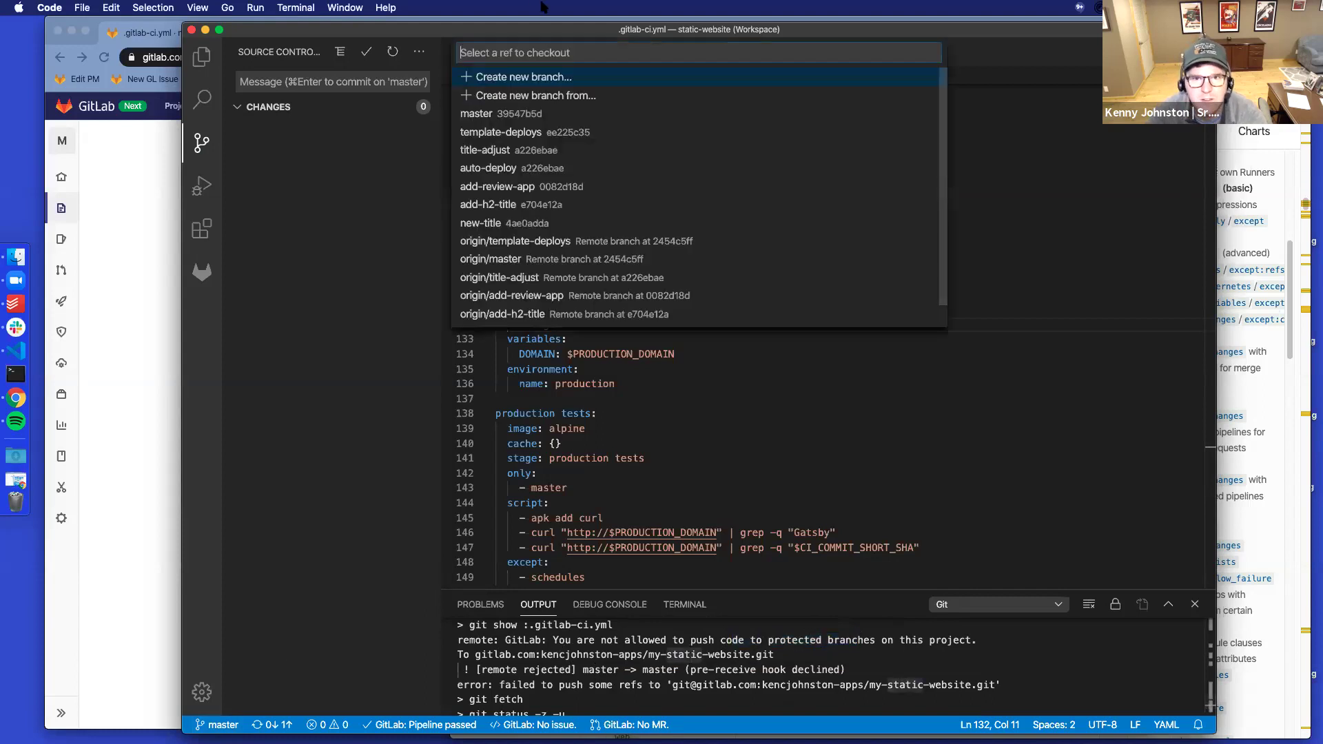
left_click(520, 78)
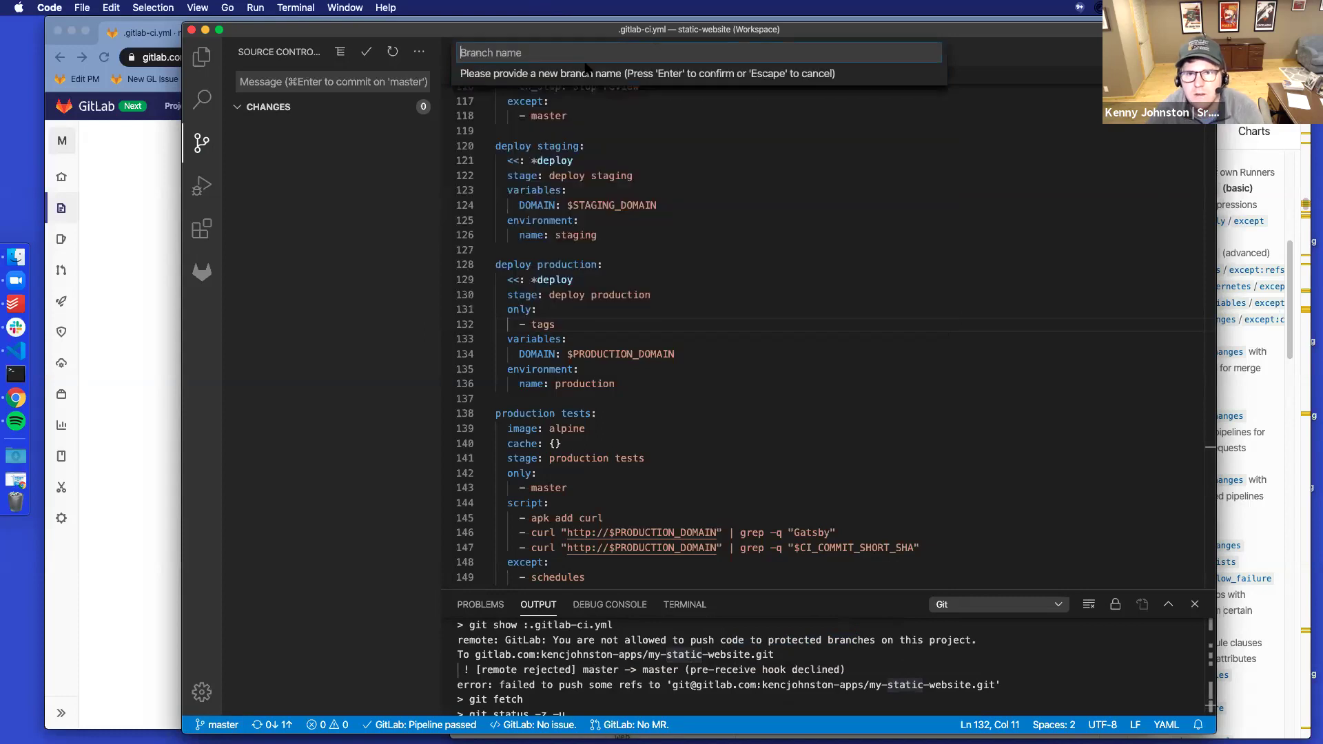
type("add-production-")
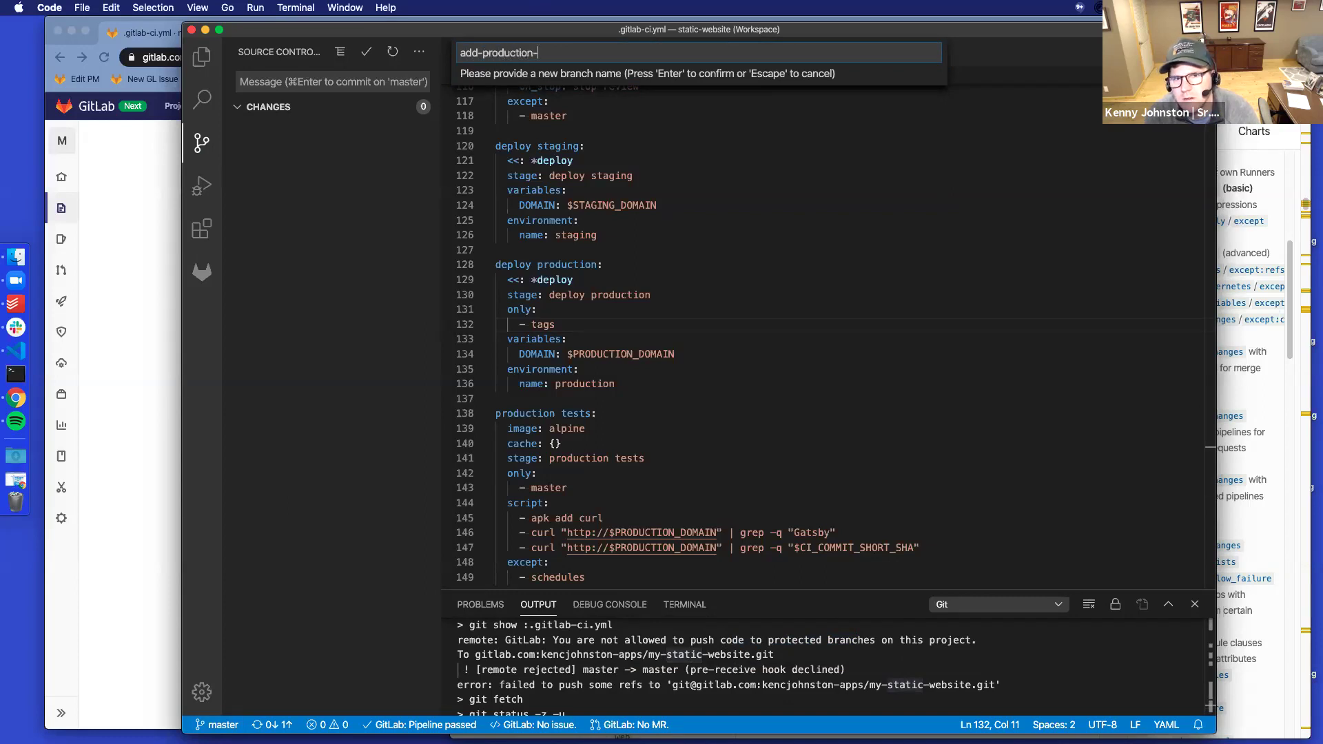
type("only-tag")
key("Return")
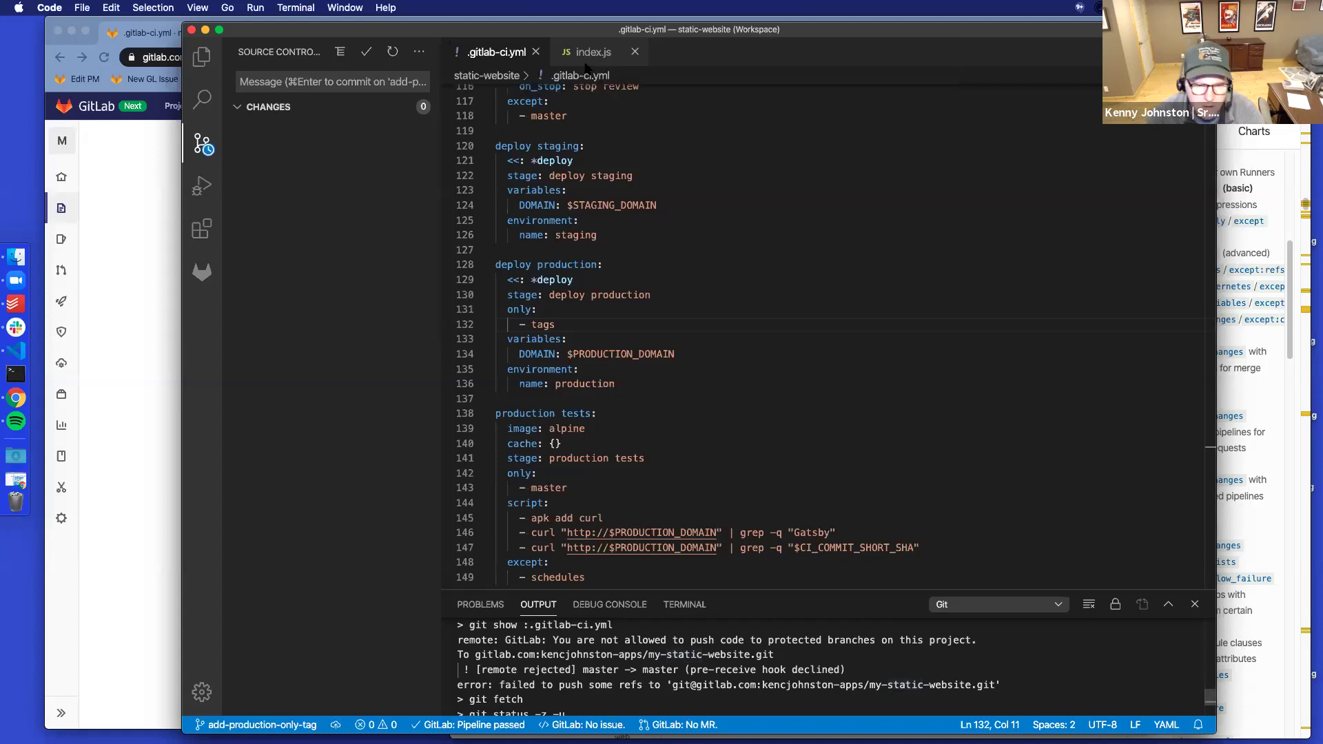
left_click_drag(586, 369, 615, 353)
scroll(622, 296, "up", 9)
scroll(622, 296, "up", 12)
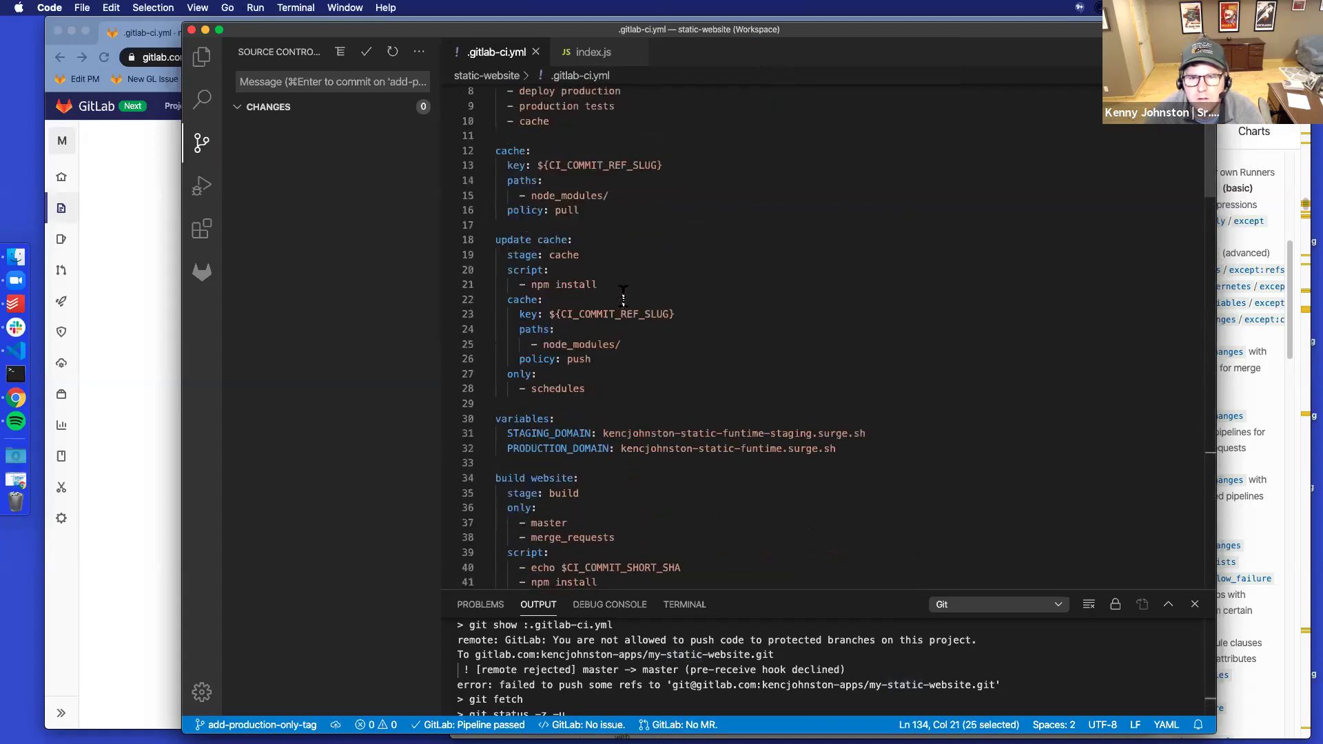
scroll(624, 338, "down", 2)
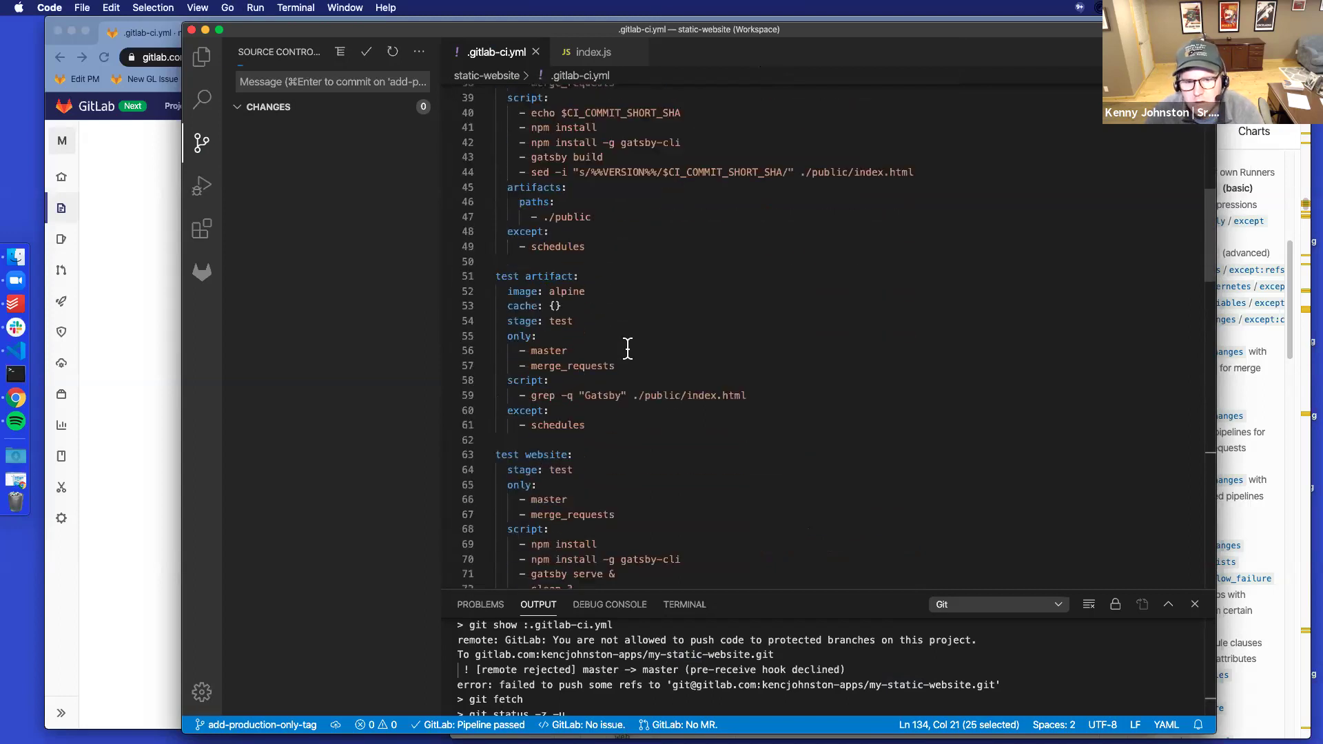
scroll(657, 335, "down", 6)
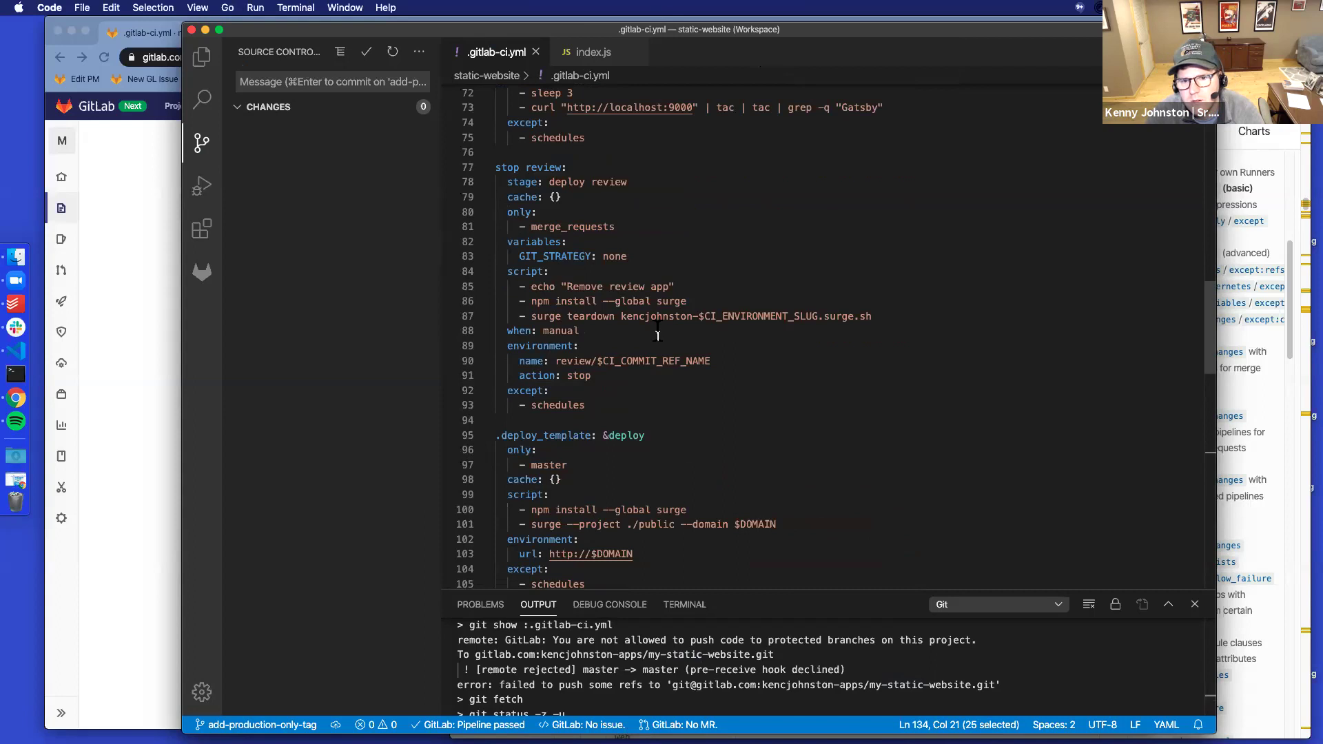
scroll(658, 335, "down", 4)
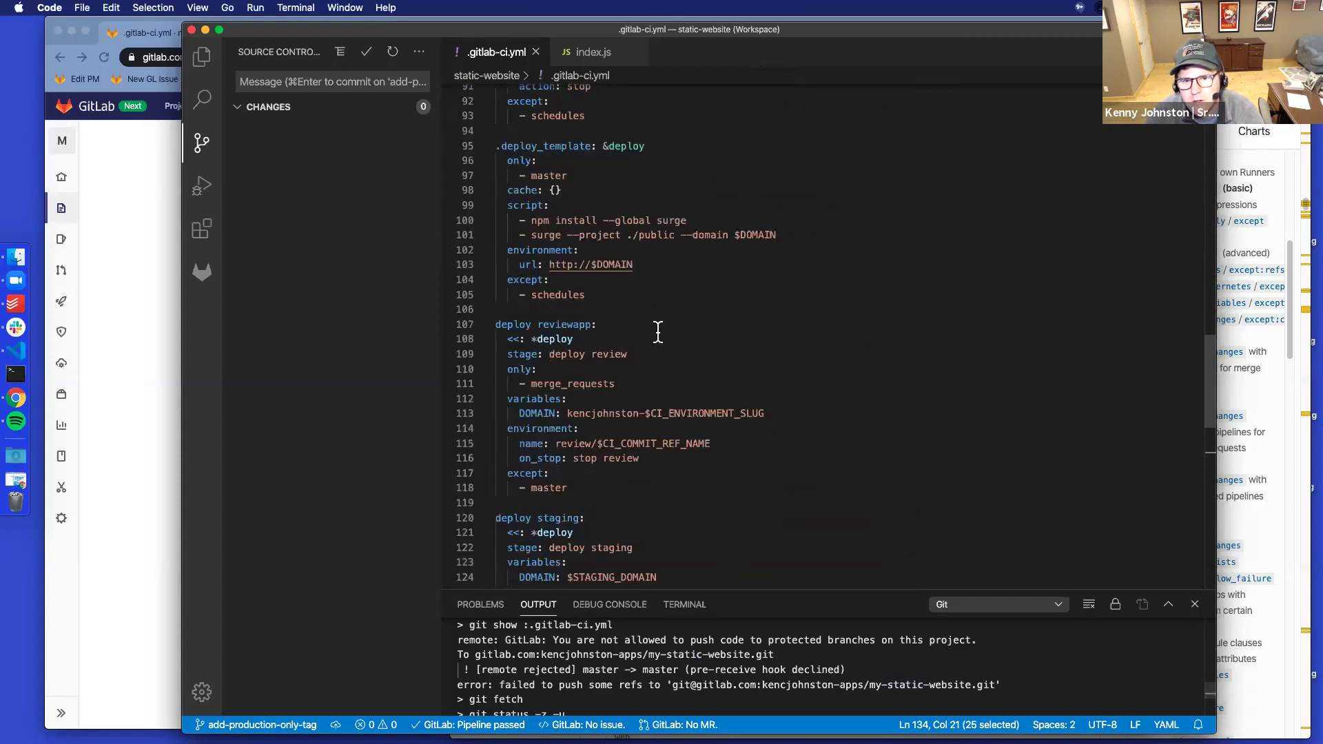
scroll(658, 331, "down", 2)
scroll(636, 420, "down", 3)
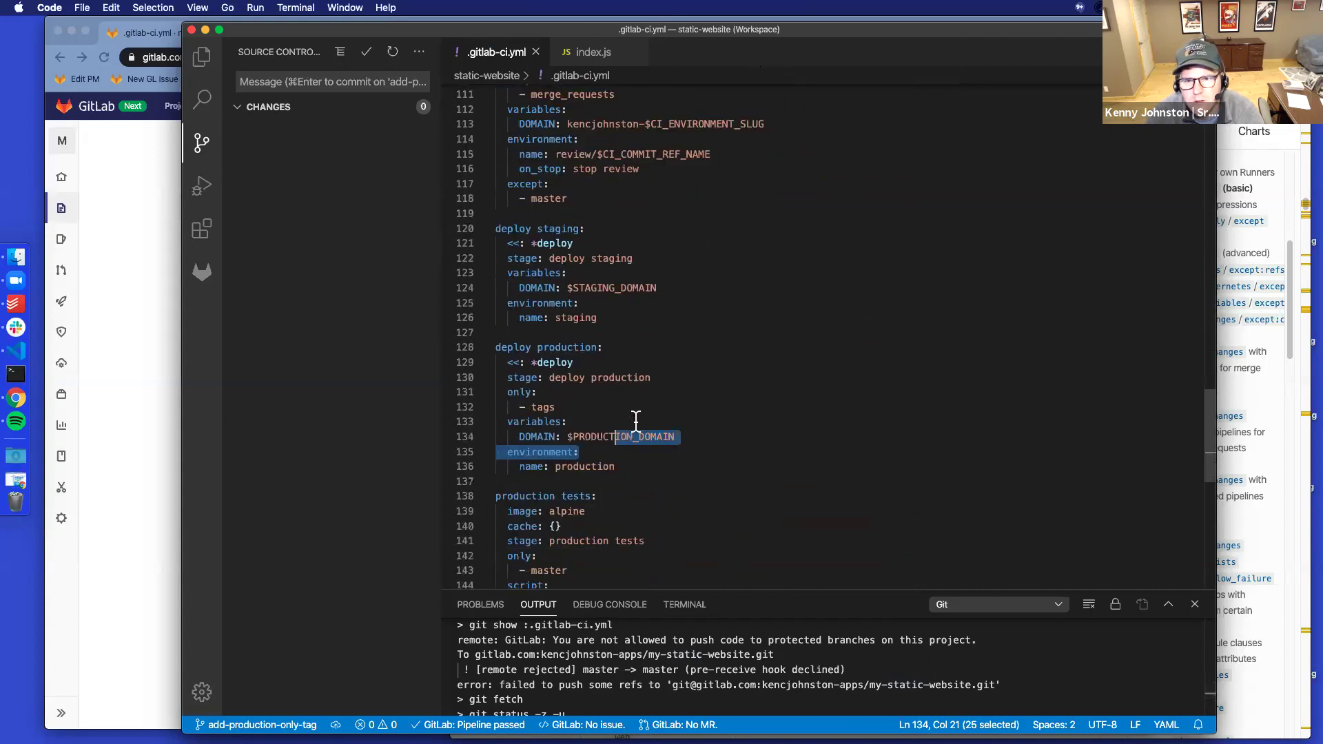
left_click(612, 408)
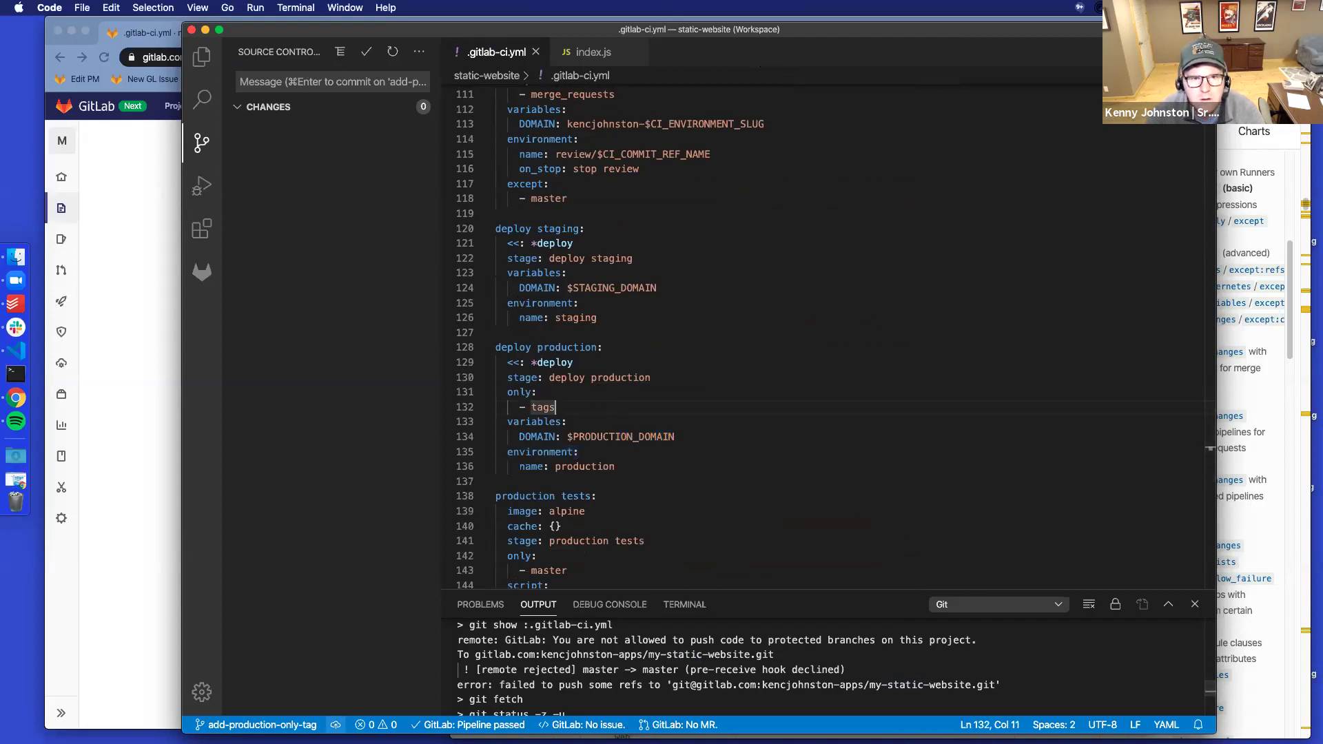
Check out the master branch and go to the terminal
left_click(230, 725)
left_click(513, 113)
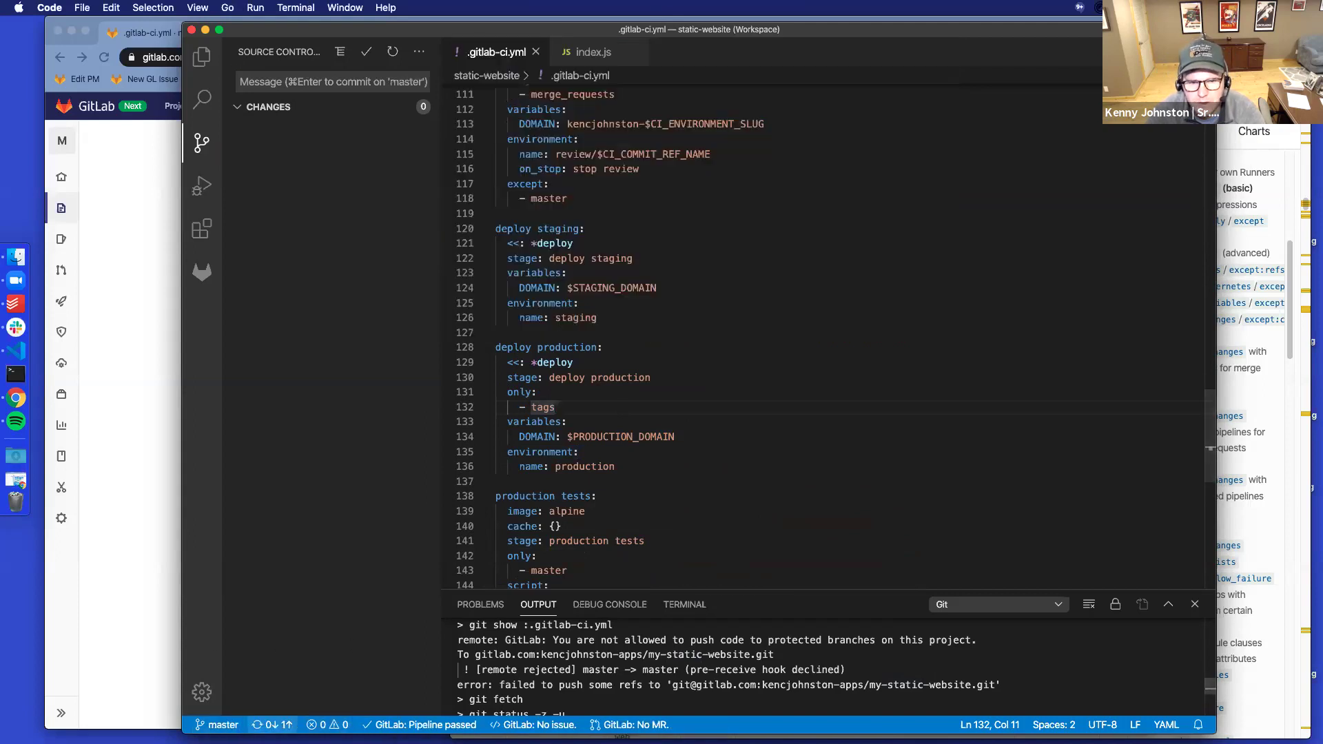
left_click(709, 605)
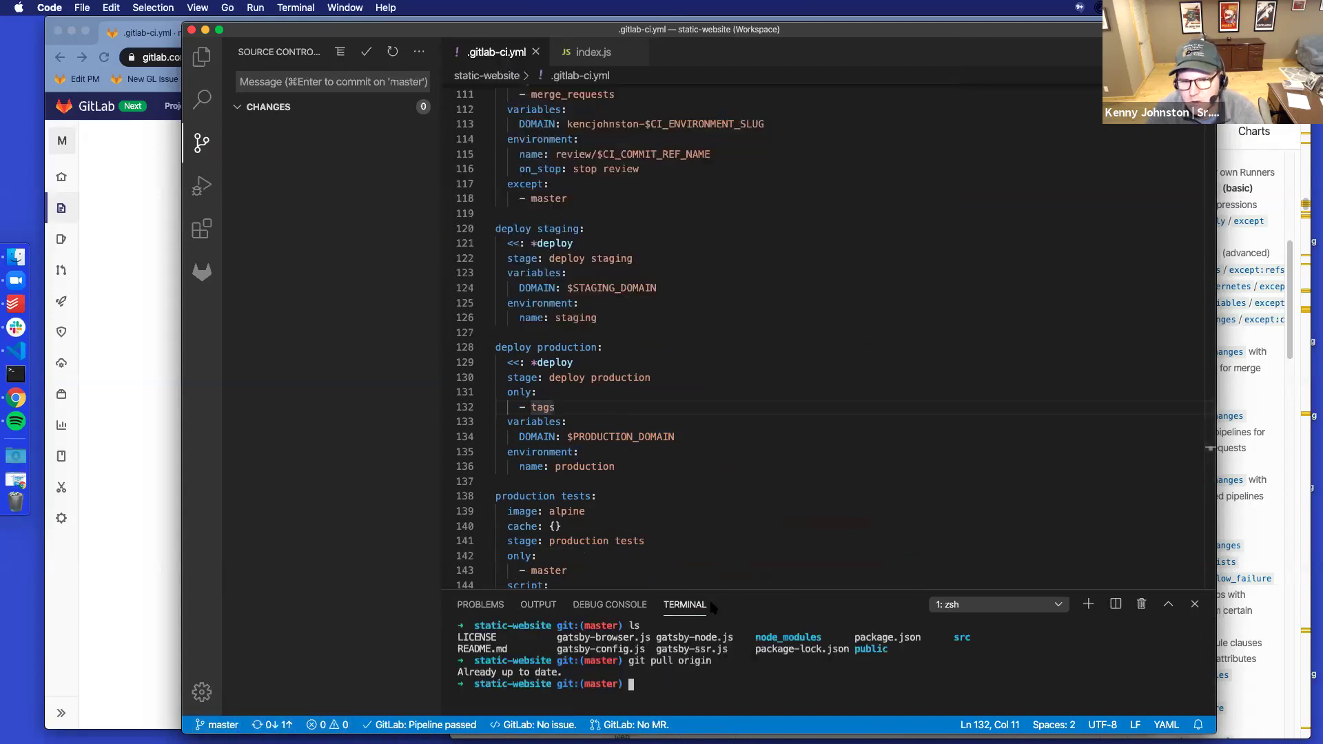
Recall and run git reset --hard origin/master from the shell history
type("git rebase --continue")
key("Up")
key("Up")
key("Down")
key("Up")
key("Up")
key("Up")
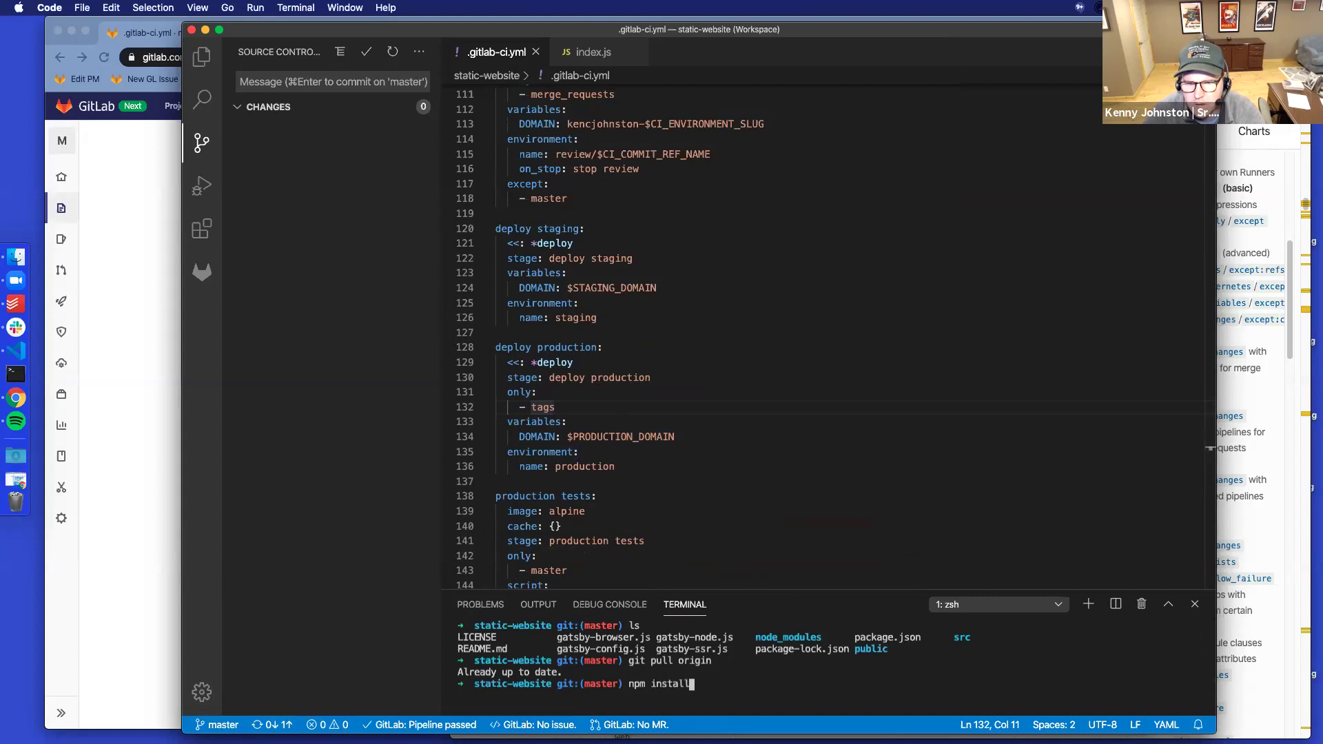
key("Up")
key("Up")
key("Up")
key("Up")
key("Up")
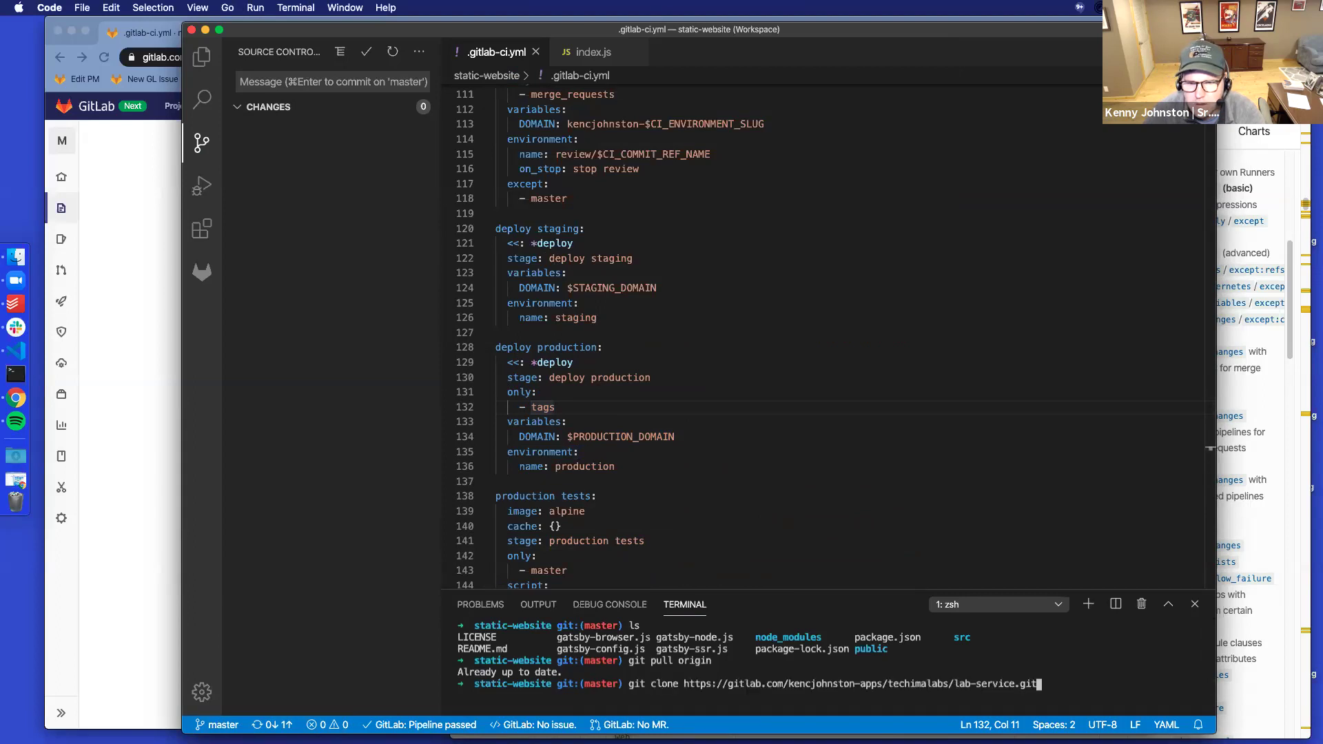
key("Up")
key("Up")
key("Up")
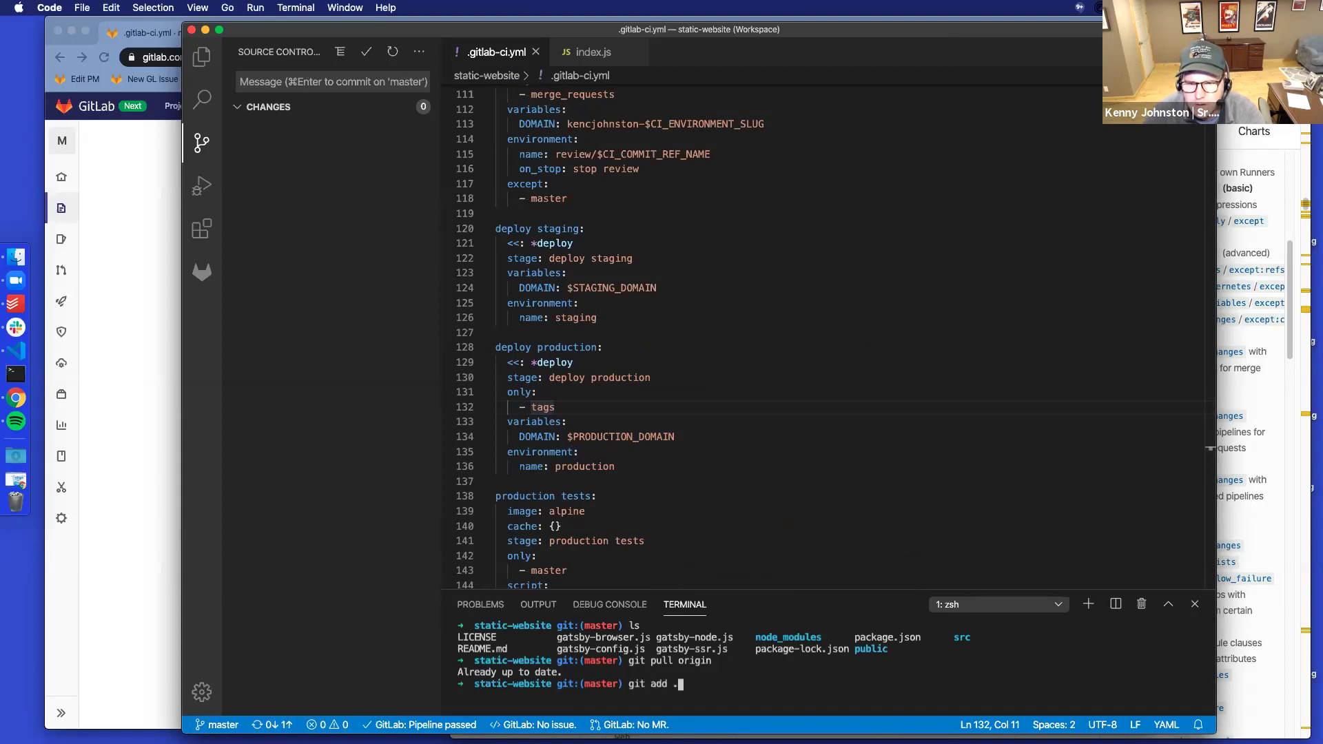
key("Down")
key("Down")
key("Up")
key("Down")
key("Return")
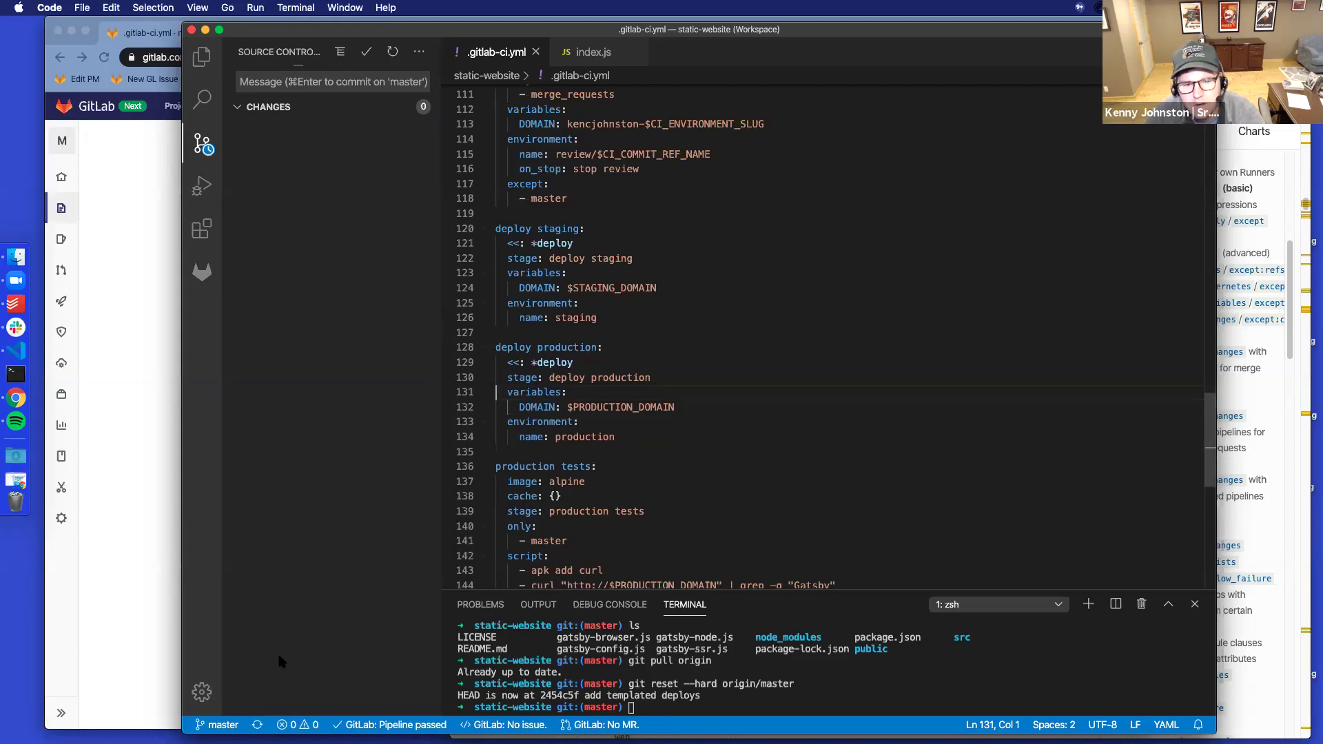
Create a new branch named add-production-on-tags from the reset master
left_click(219, 724)
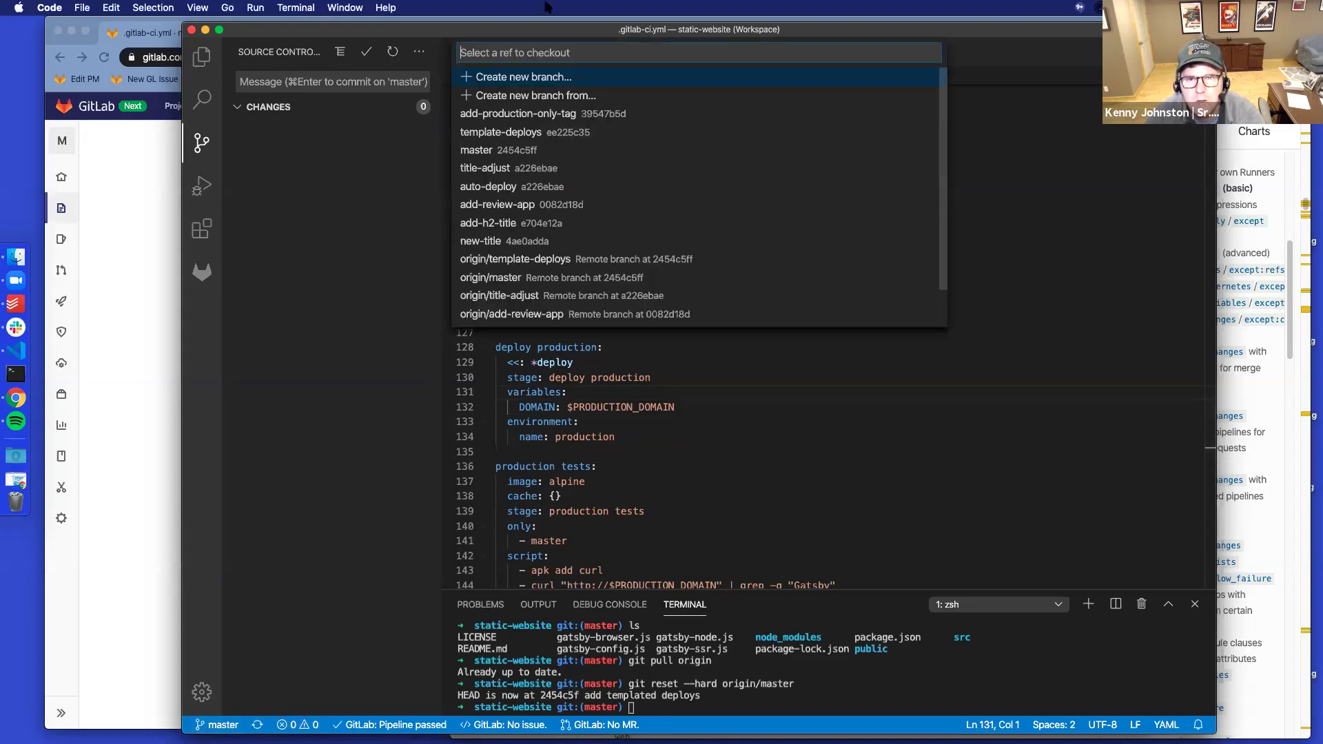
left_click(525, 78)
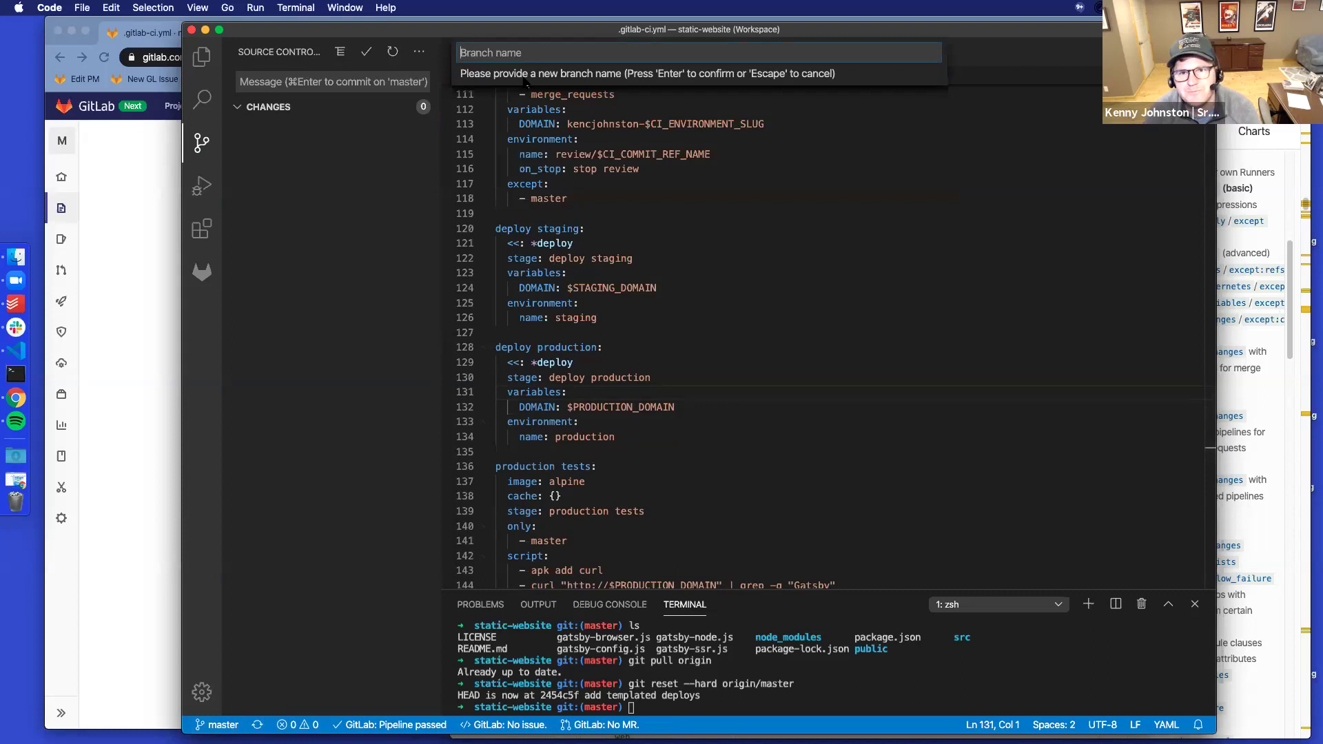
type("git")
key("BackSpace")
key("BackSpace")
key("BackSpace")
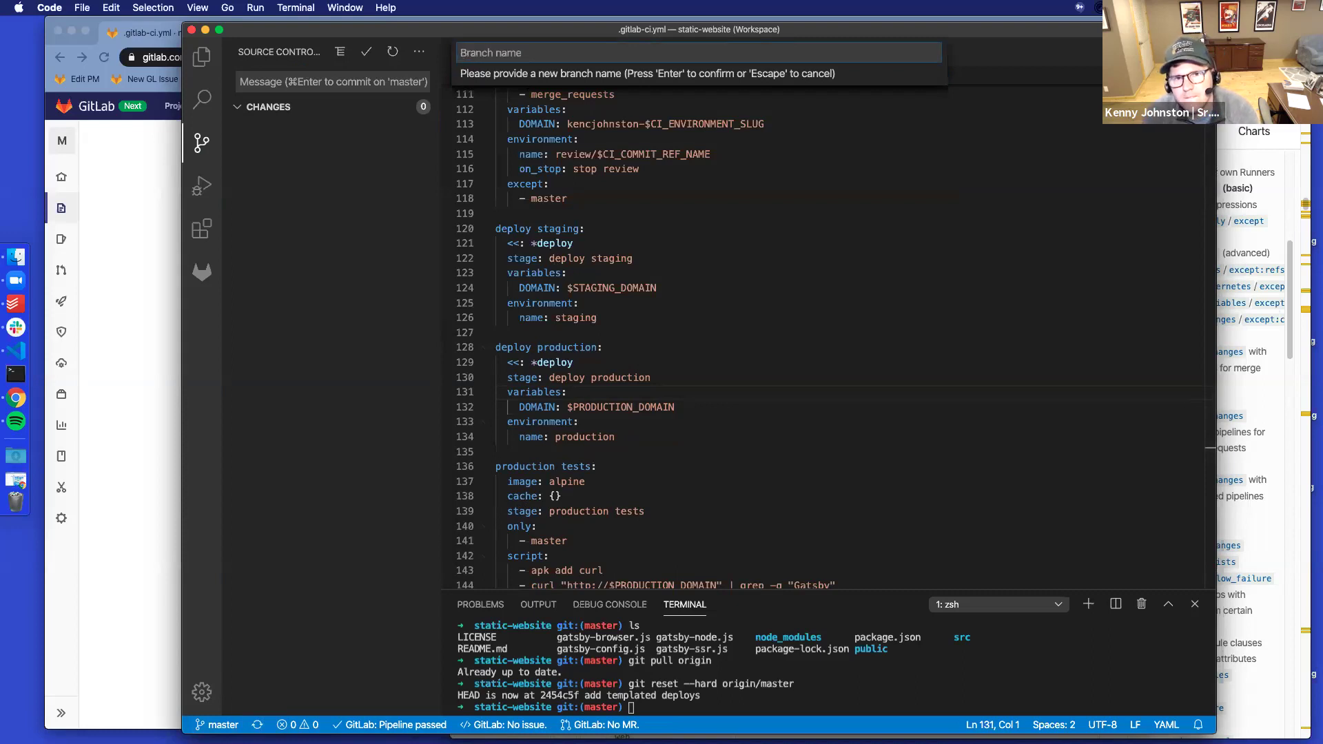
type("add-producti")
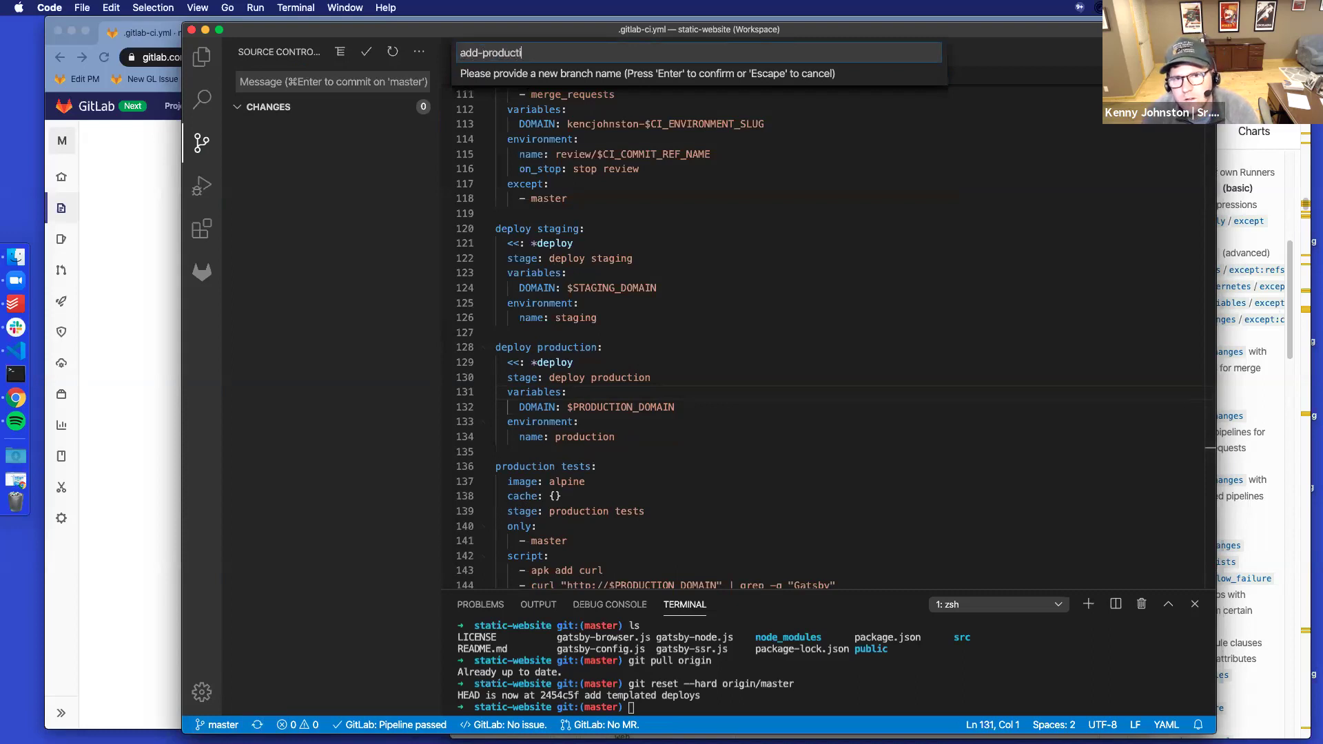
type("on-on-tags")
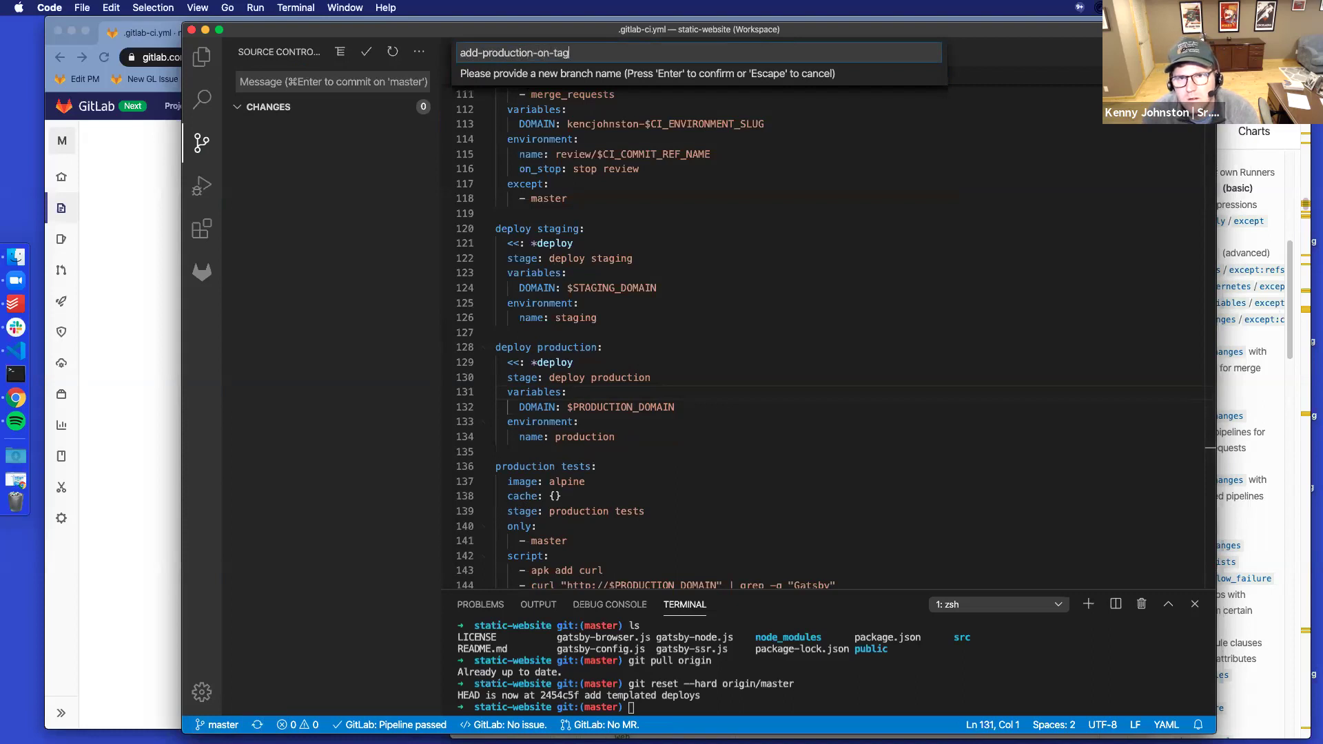
key("Return")
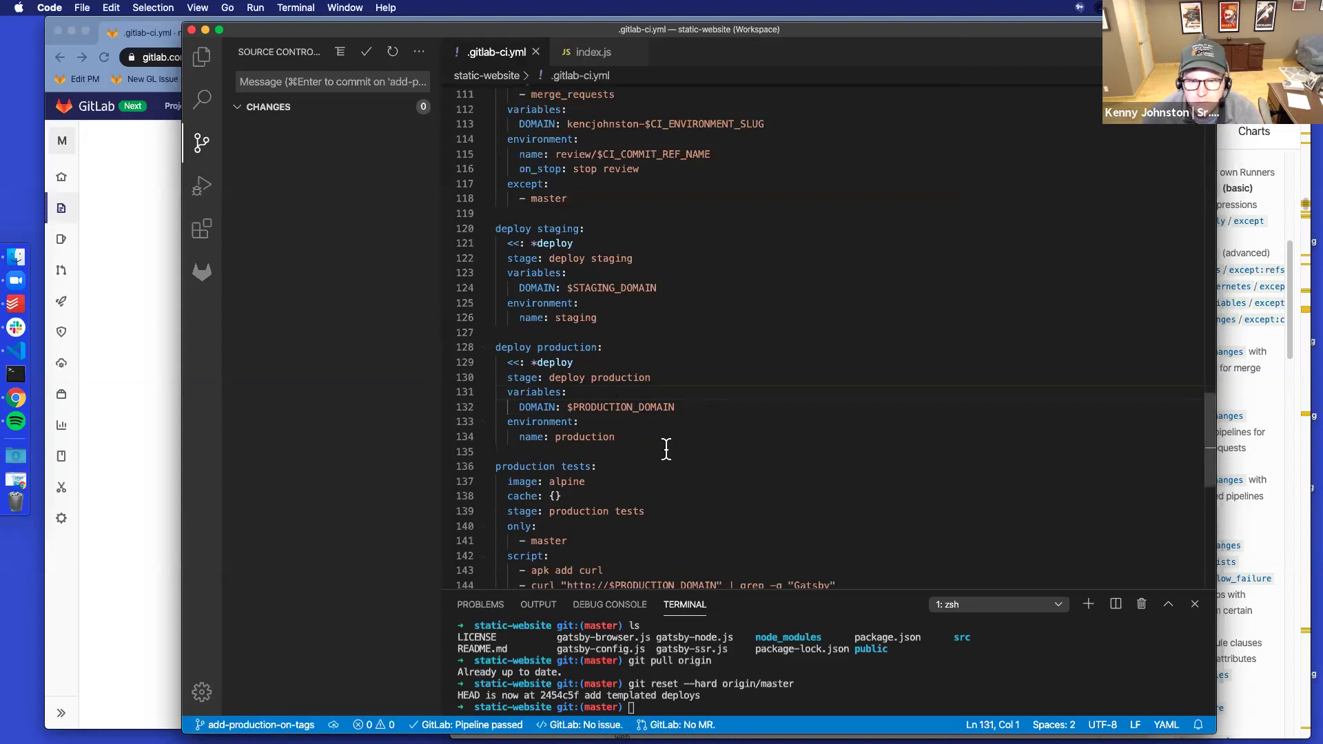
Add an indented 'only: - tags' rule under deploy production and save .gitlab-ci.yml
scroll(651, 468, "down", 1)
scroll(651, 467, "down", 1)
left_click(660, 290)
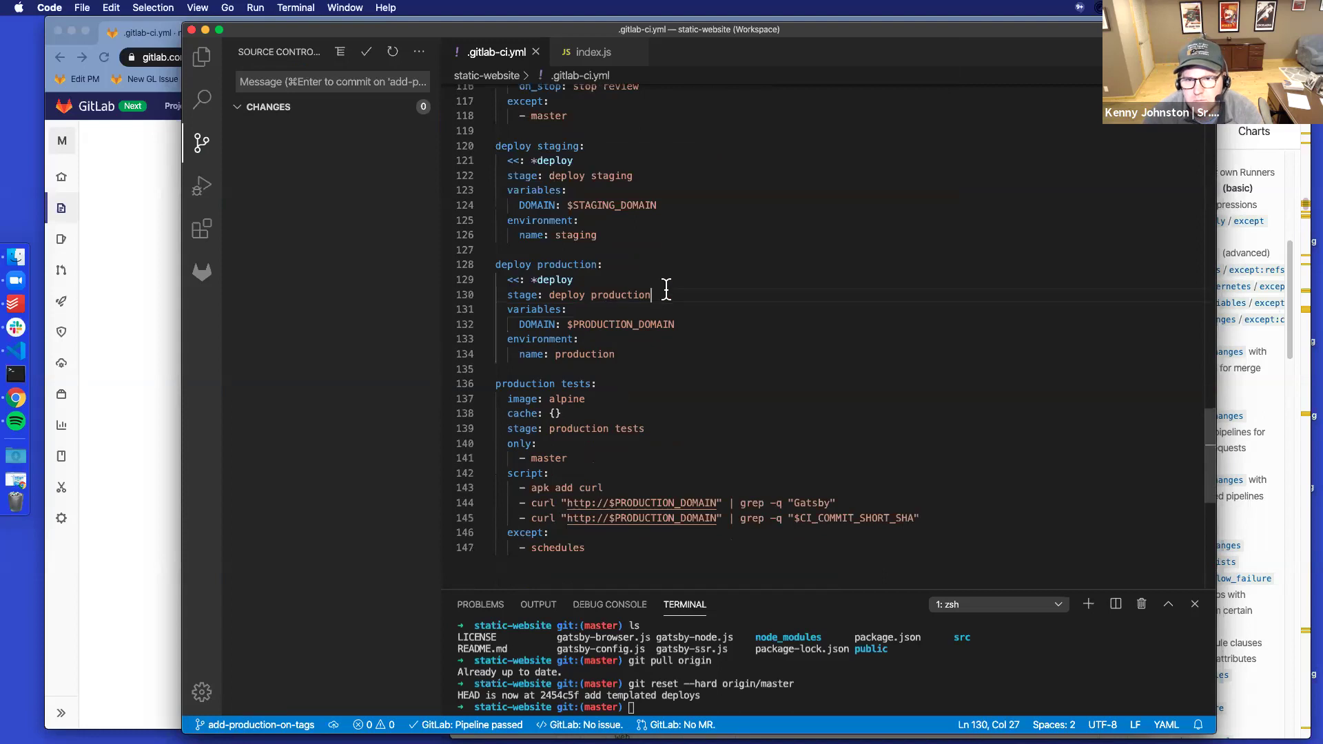
key("Return")
type("only:")
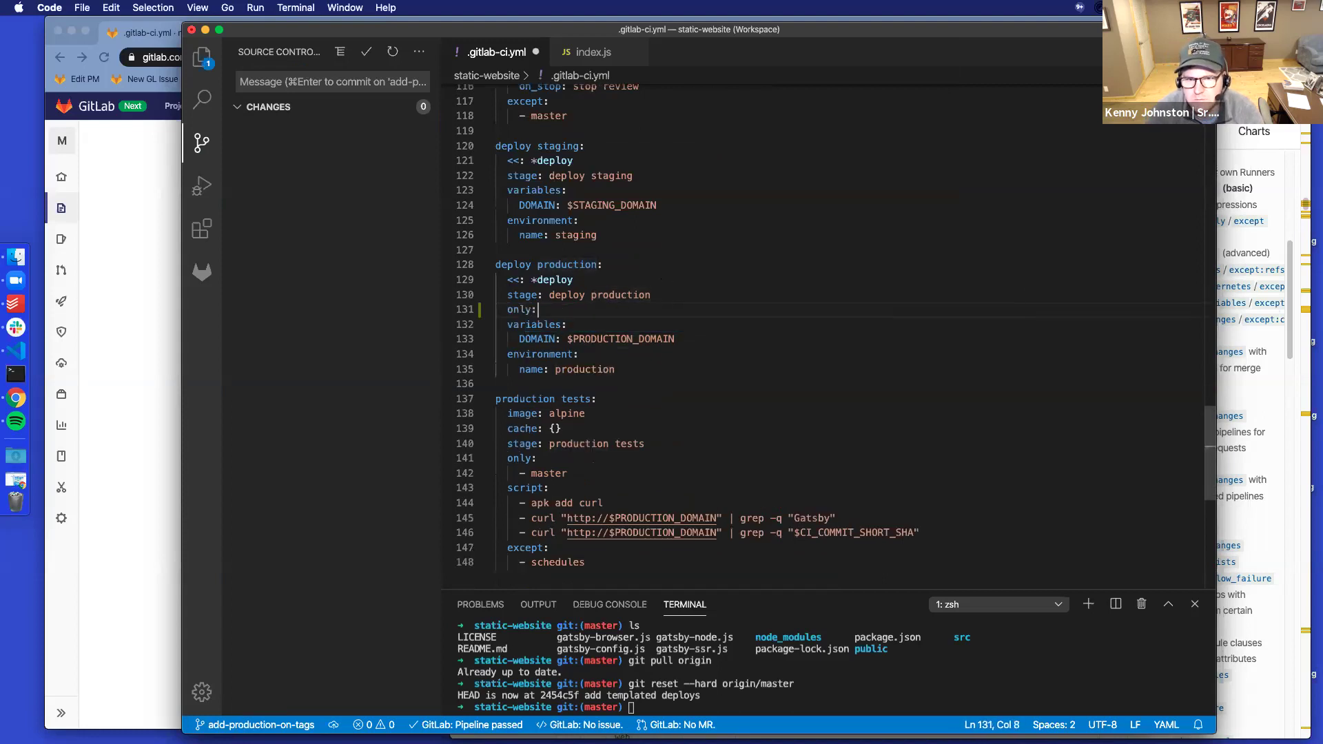
key("Return")
key("Tab")
type("-")
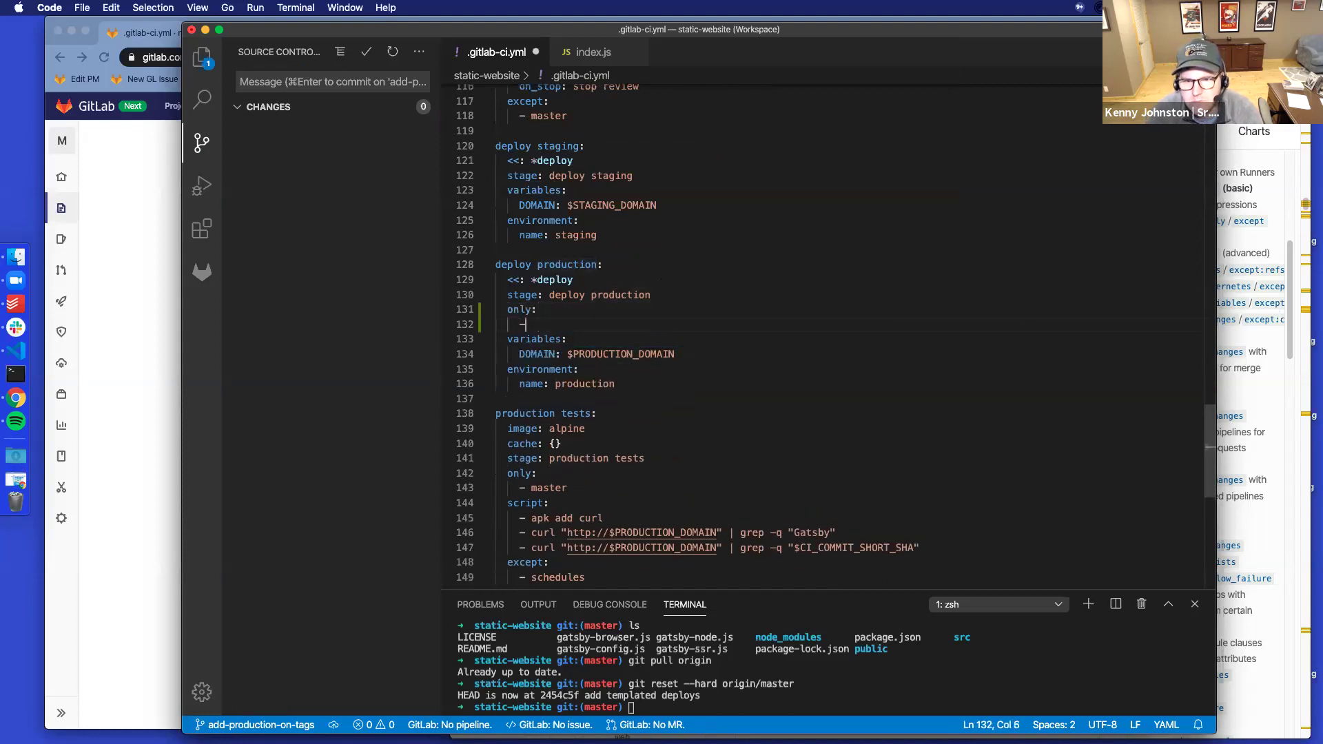
type(" tags")
key("super+s")
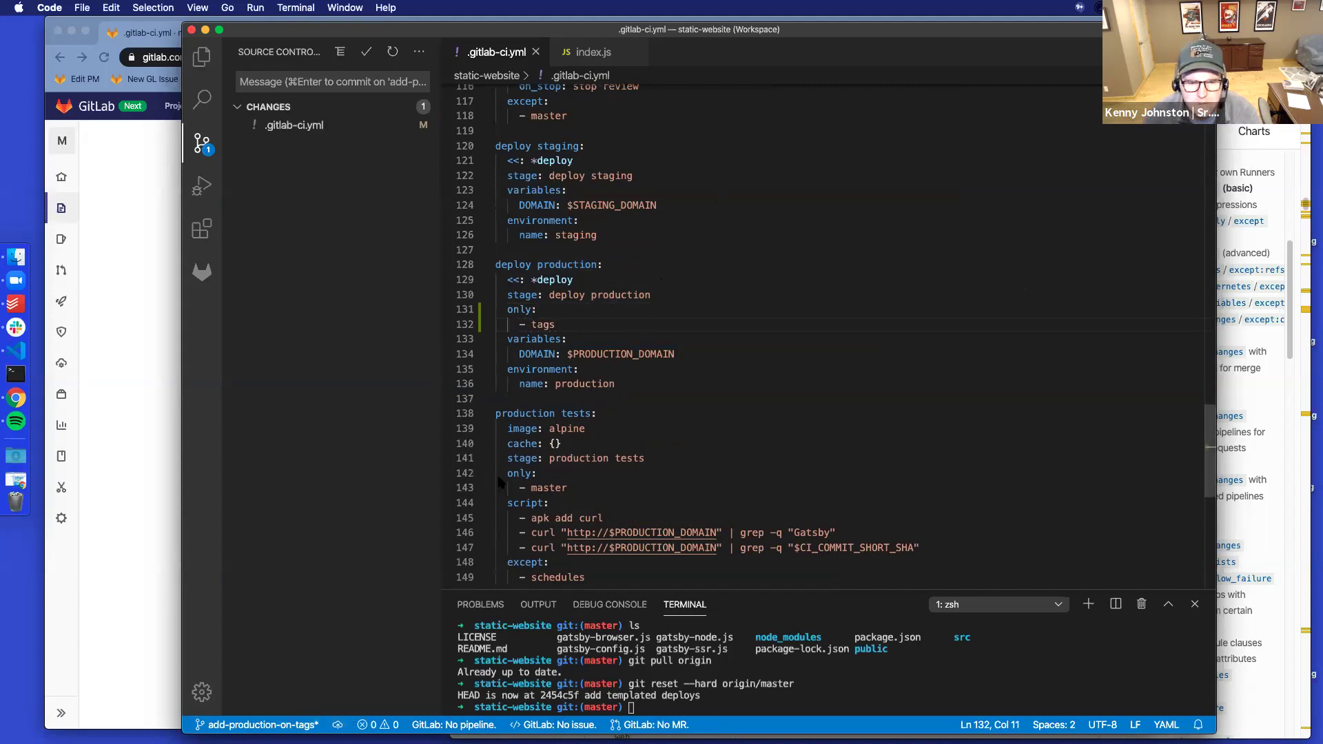
Stage .gitlab-ci.yml and commit it as 'Add production only on tags'
left_click(305, 81)
type("Add production only on tags")
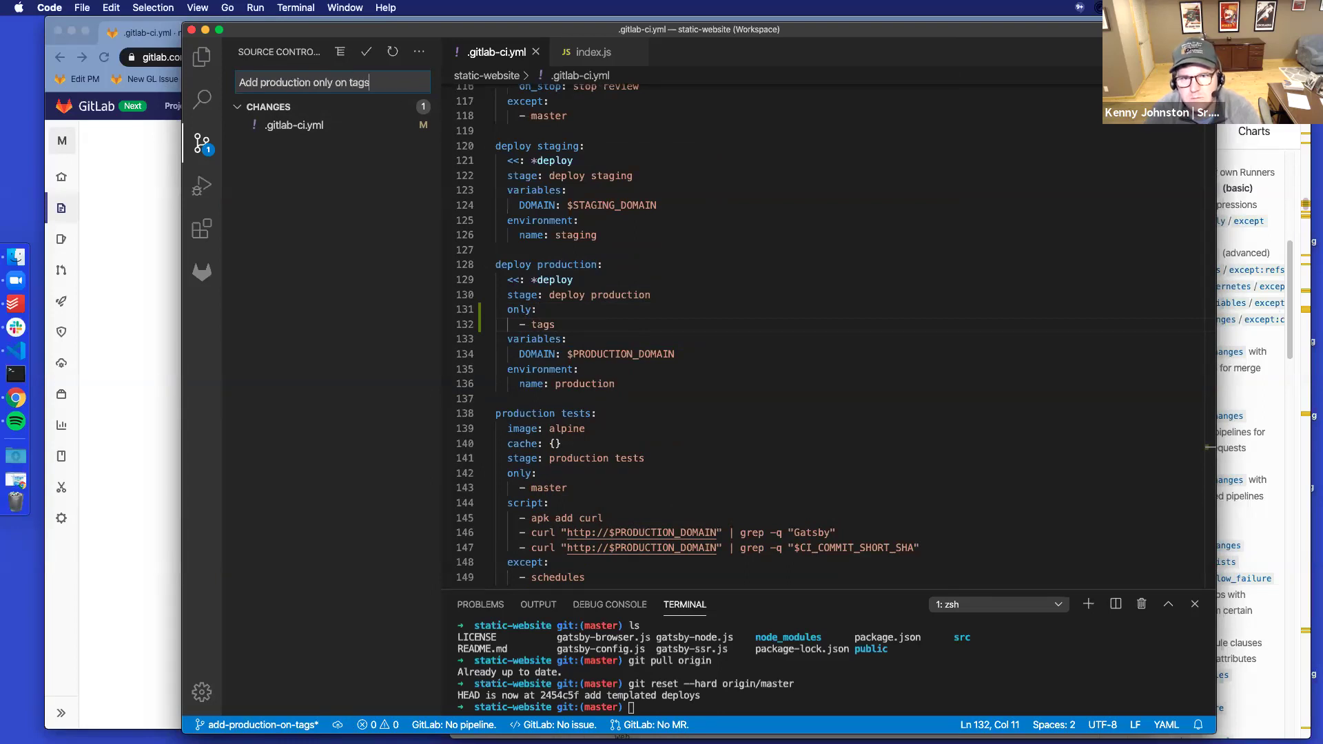
left_click(402, 107)
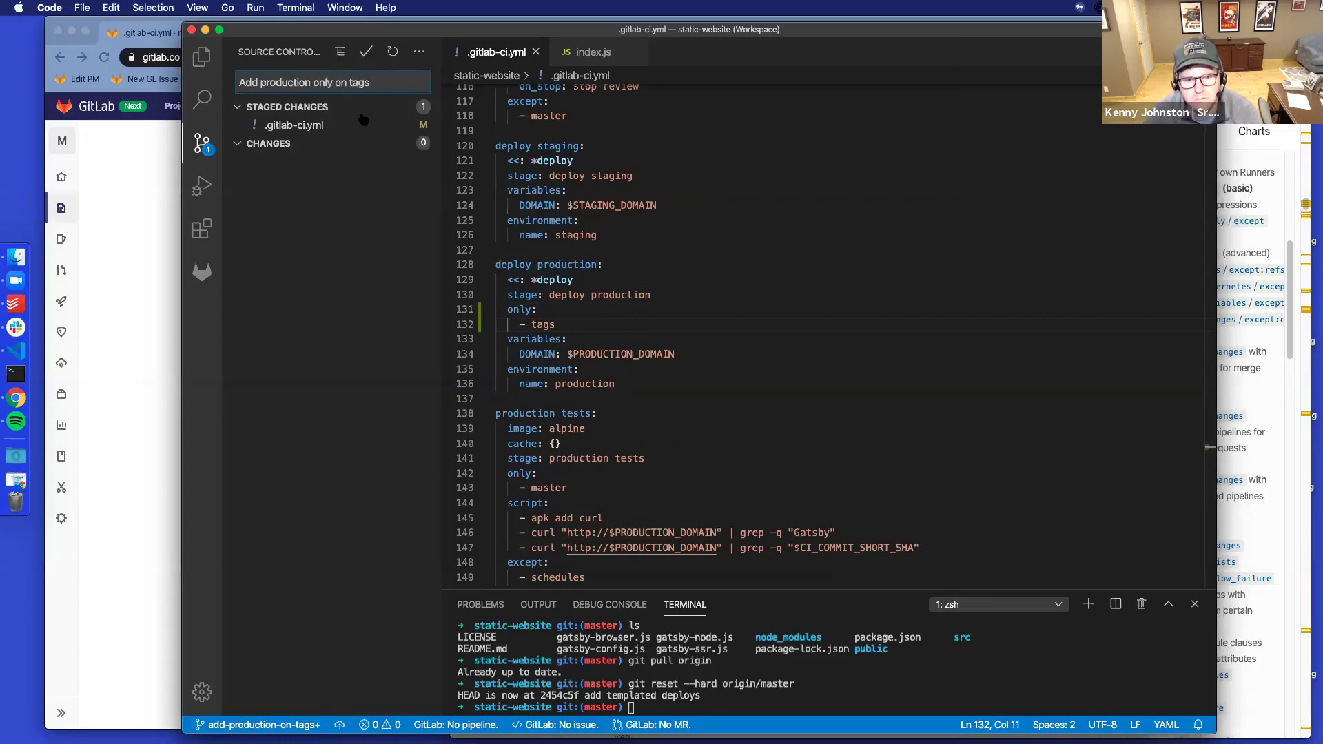
key("super+Return")
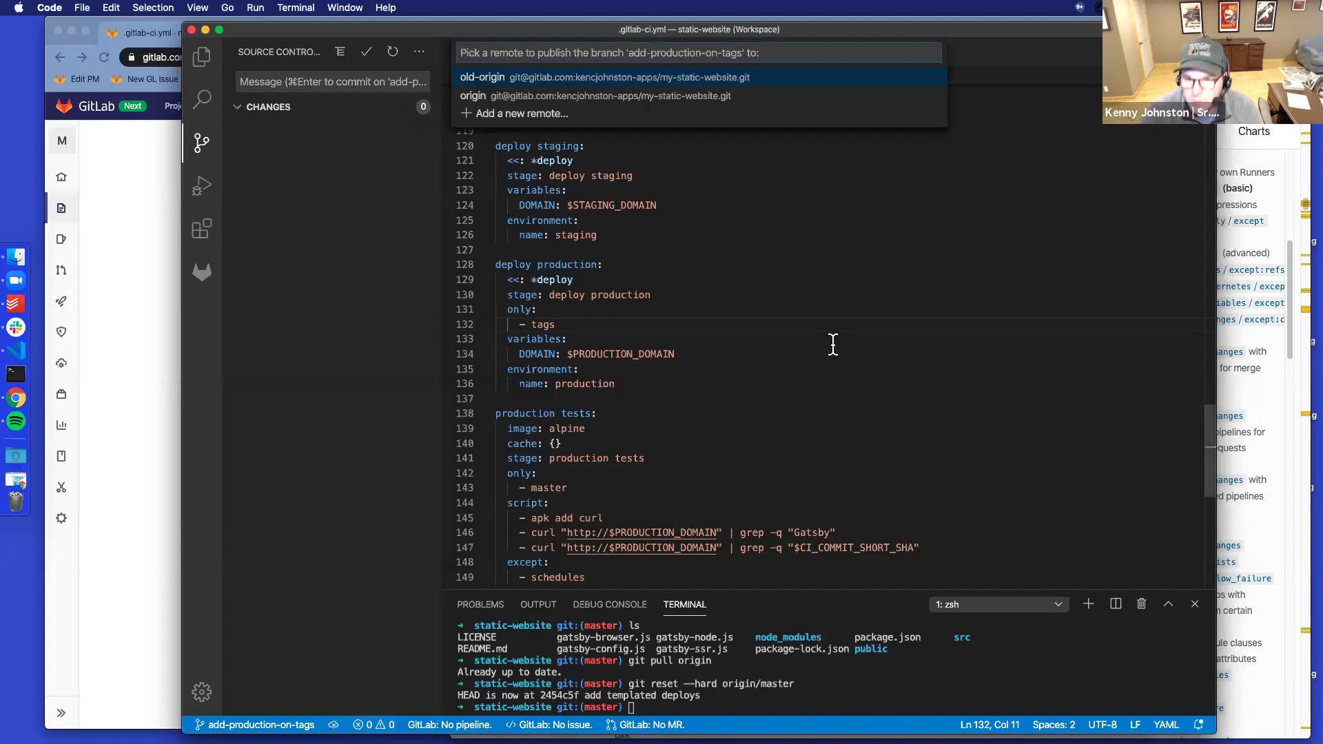
Enlarge the interface and terminal panel, and close the publish remote prompt
key("super+equal")
key("super+equal")
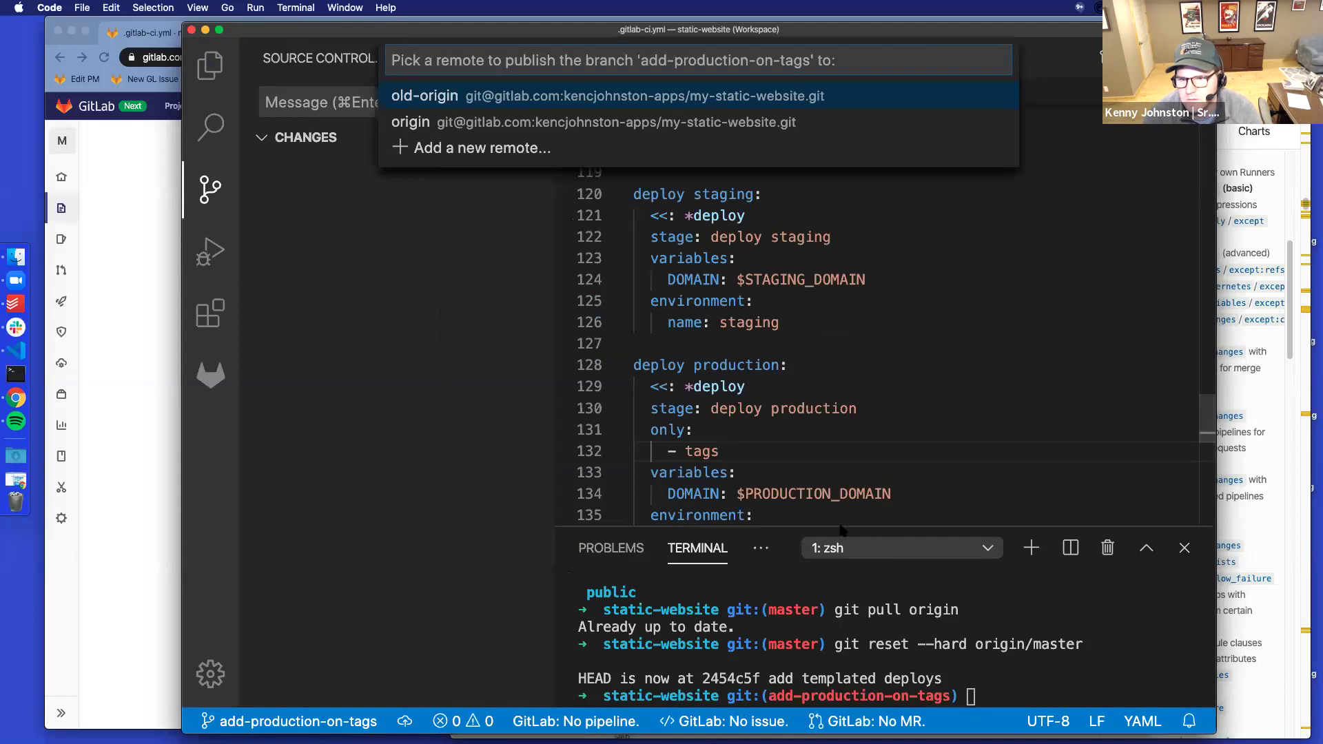
left_click_drag(840, 527, 841, 425)
key("Escape")
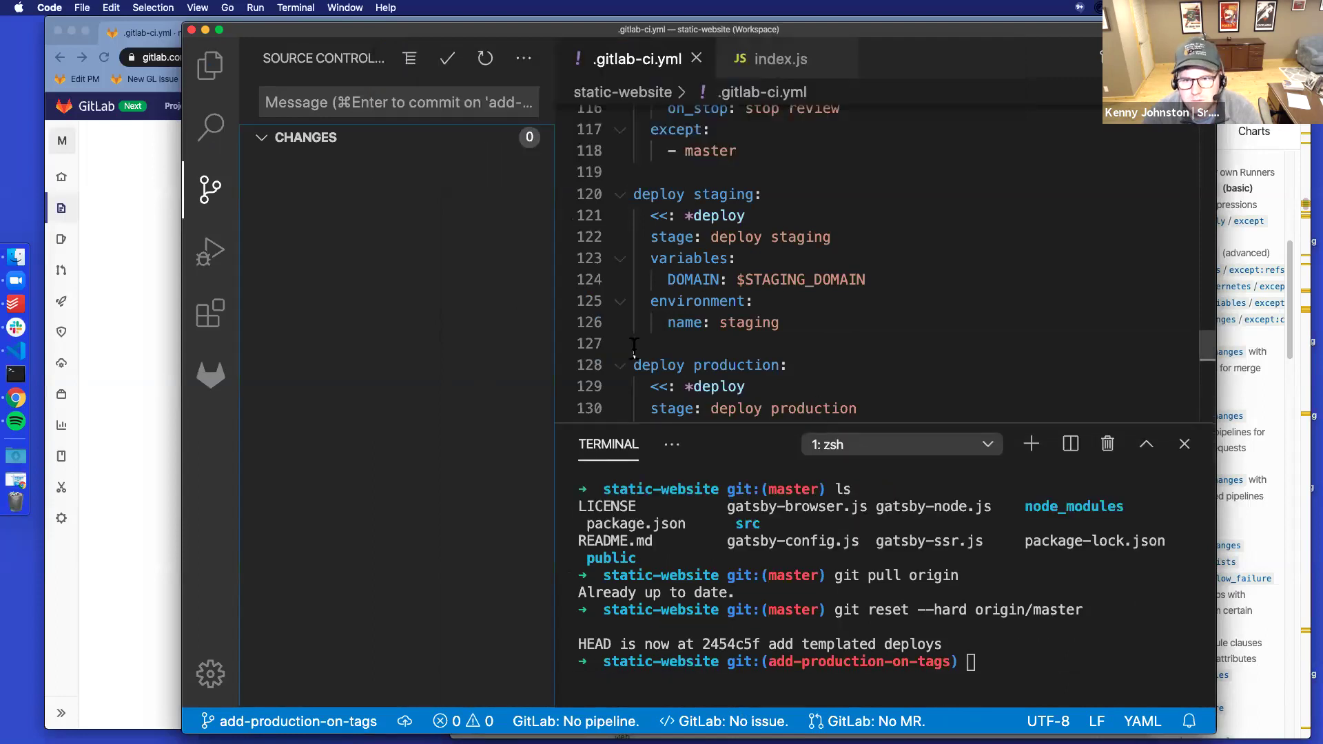
Show the Git output log in the panel and enlarge it to read
left_click(671, 446)
left_click(685, 488)
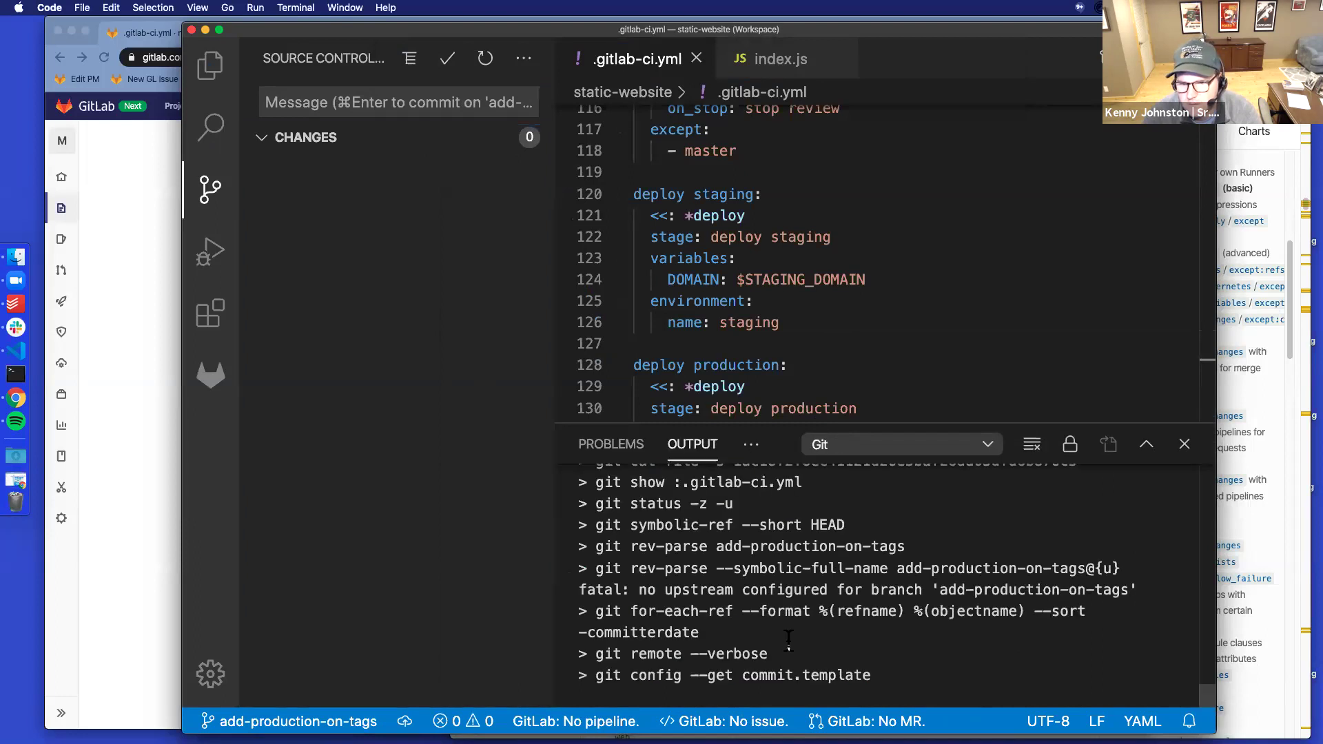
scroll(792, 637, "up", 4)
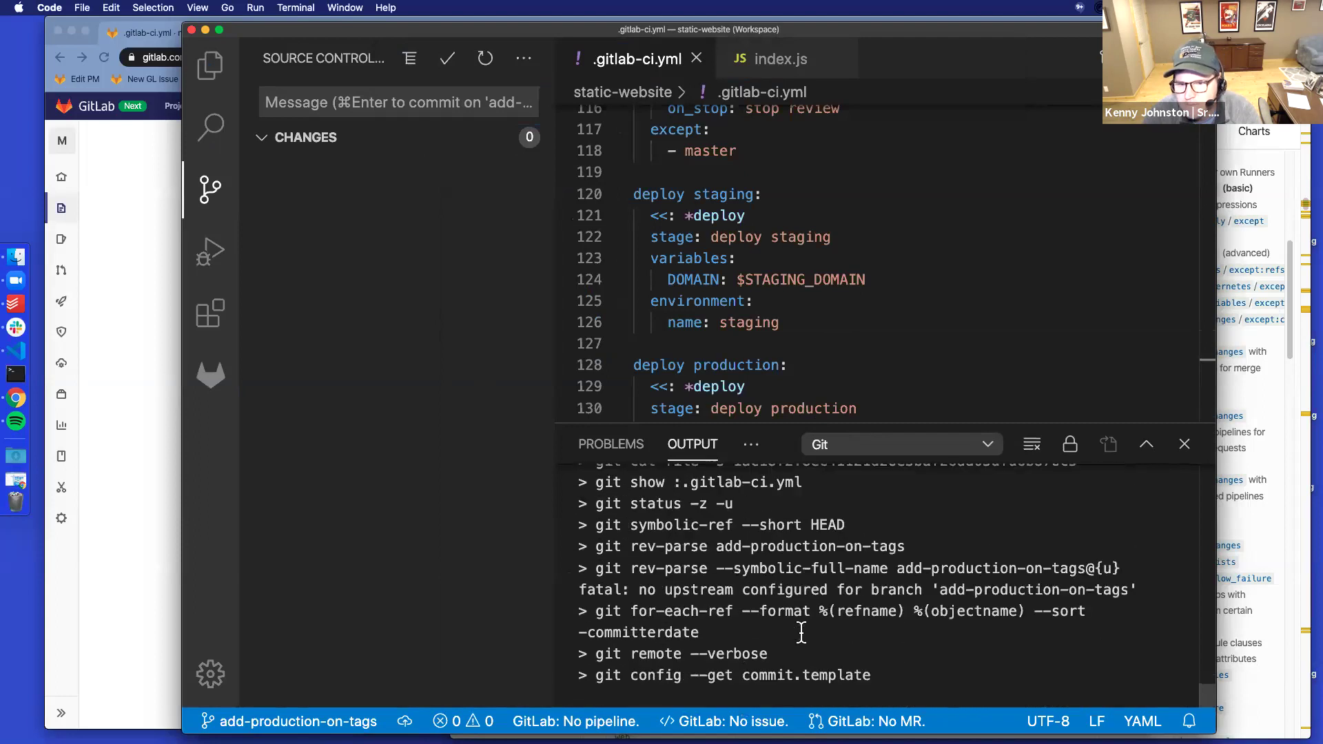
scroll(802, 630, "up", 5)
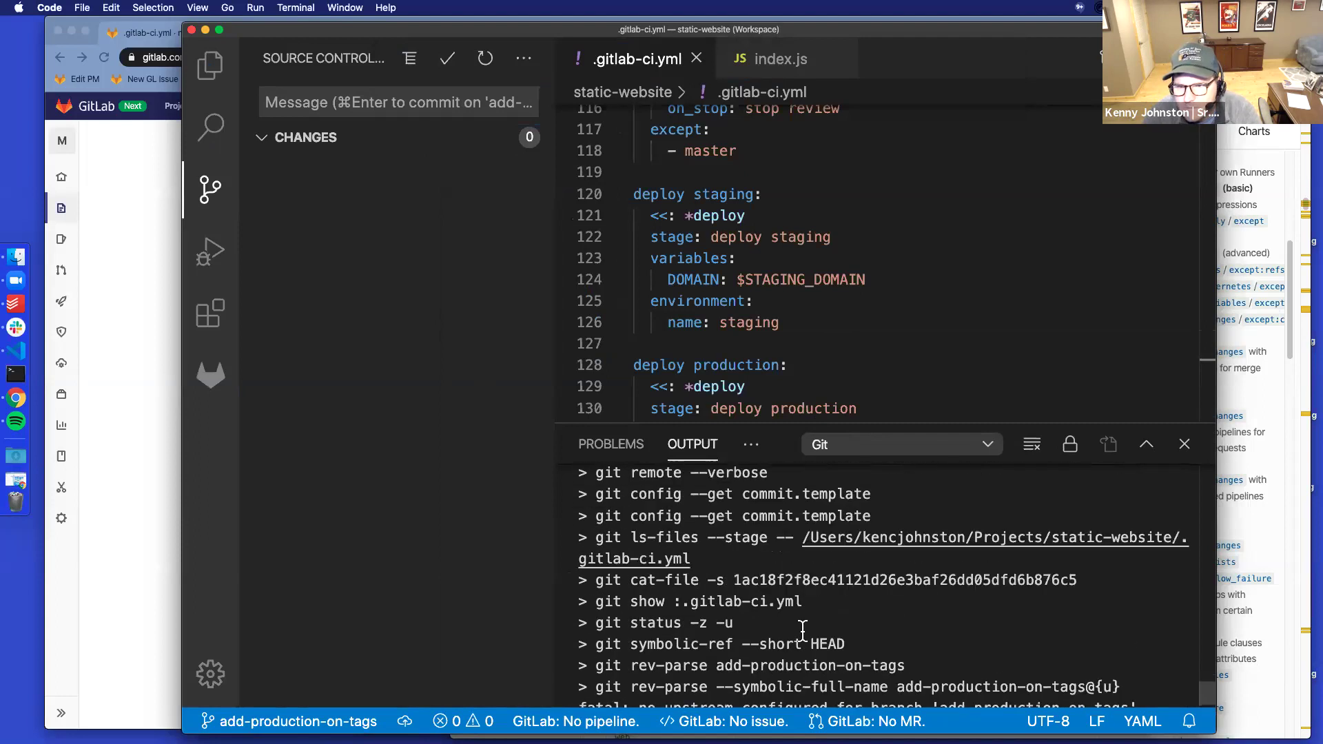
scroll(803, 630, "down", 5)
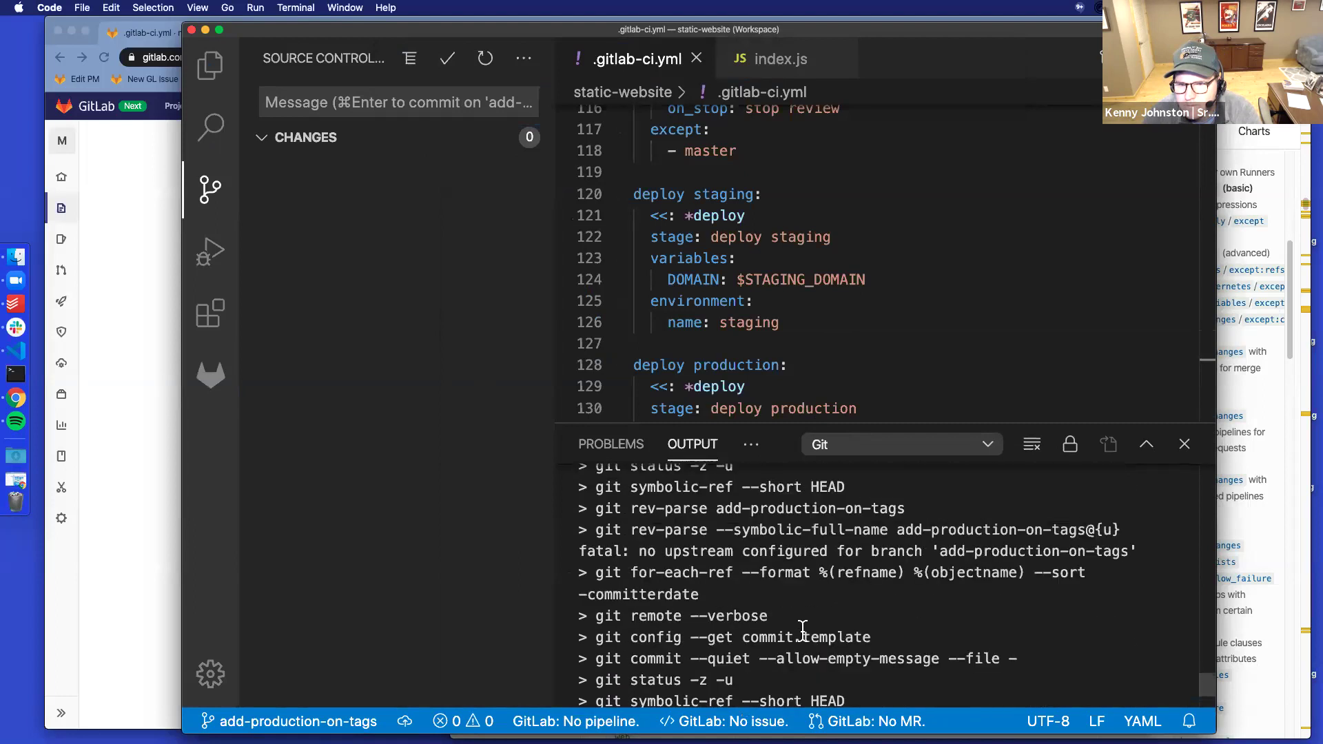
scroll(803, 630, "down", 5)
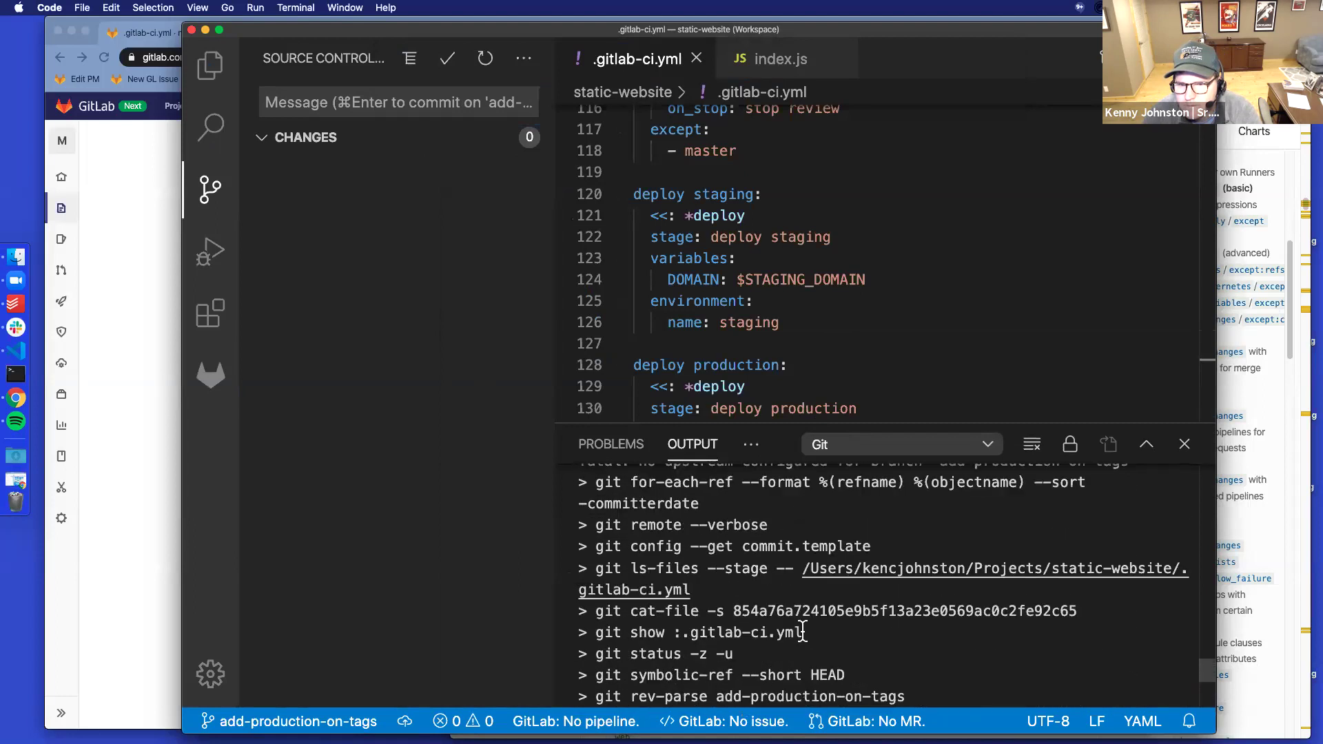
scroll(851, 625, "up", 5)
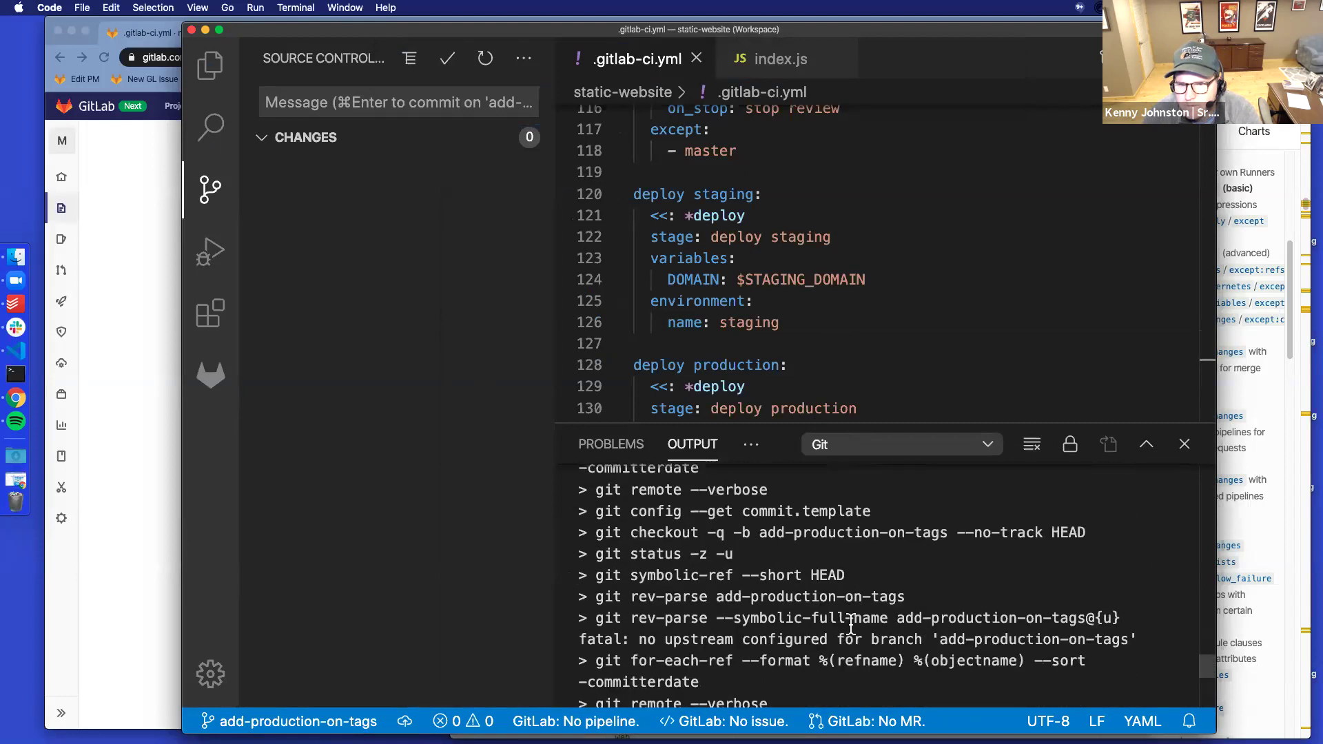
scroll(850, 624, "up", 5)
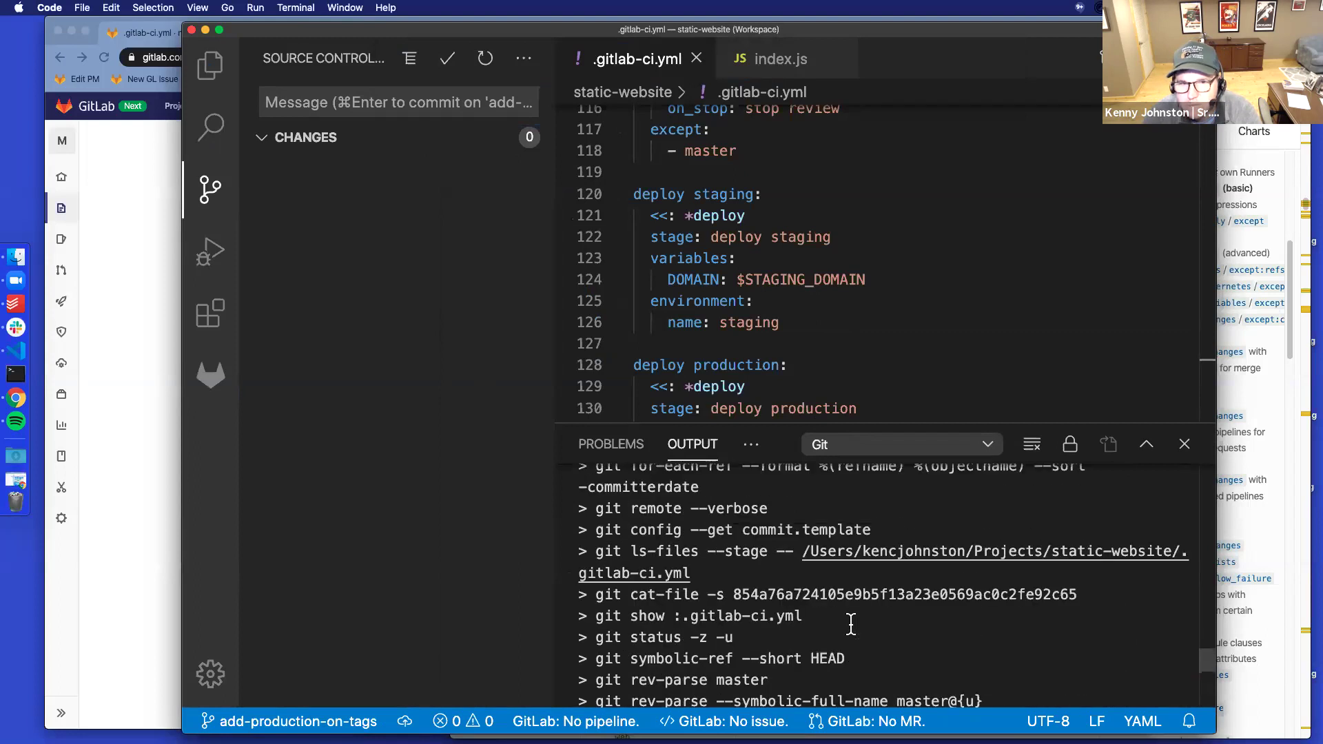
scroll(917, 594, "down", 5)
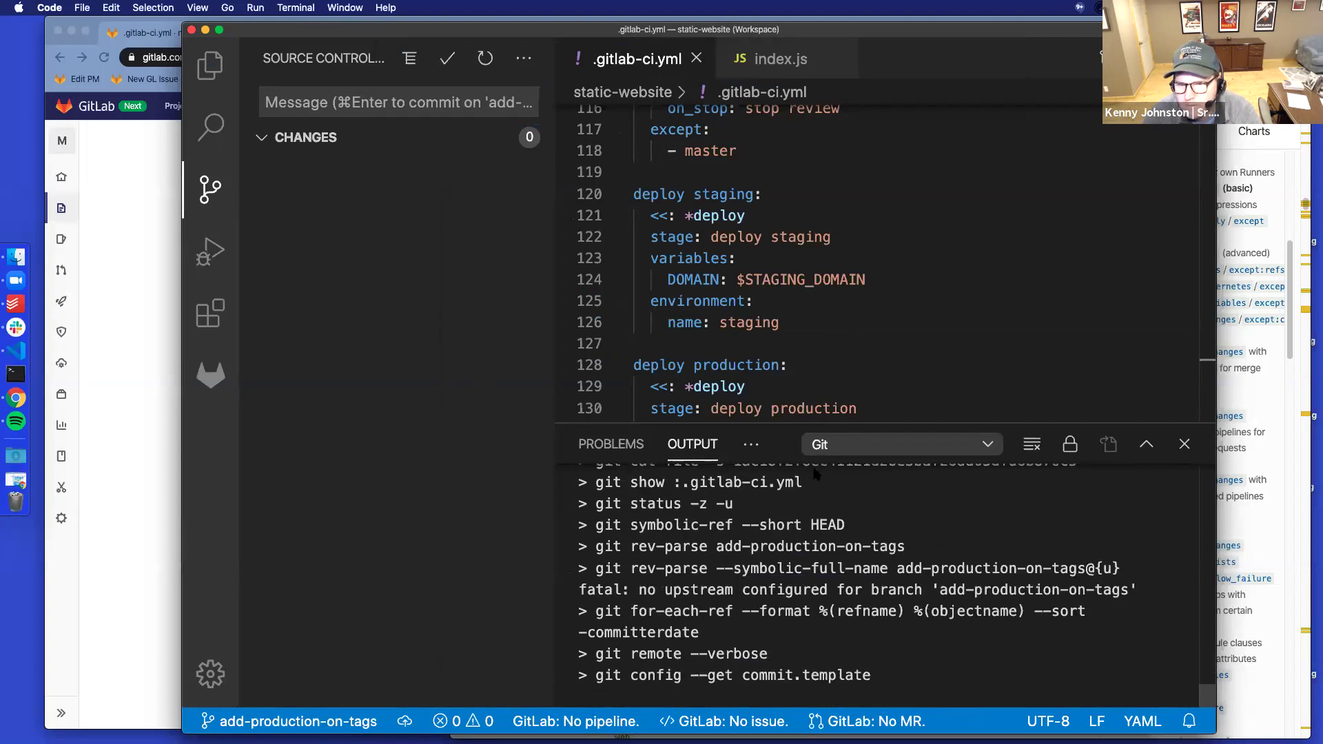
left_click_drag(788, 425, 779, 151)
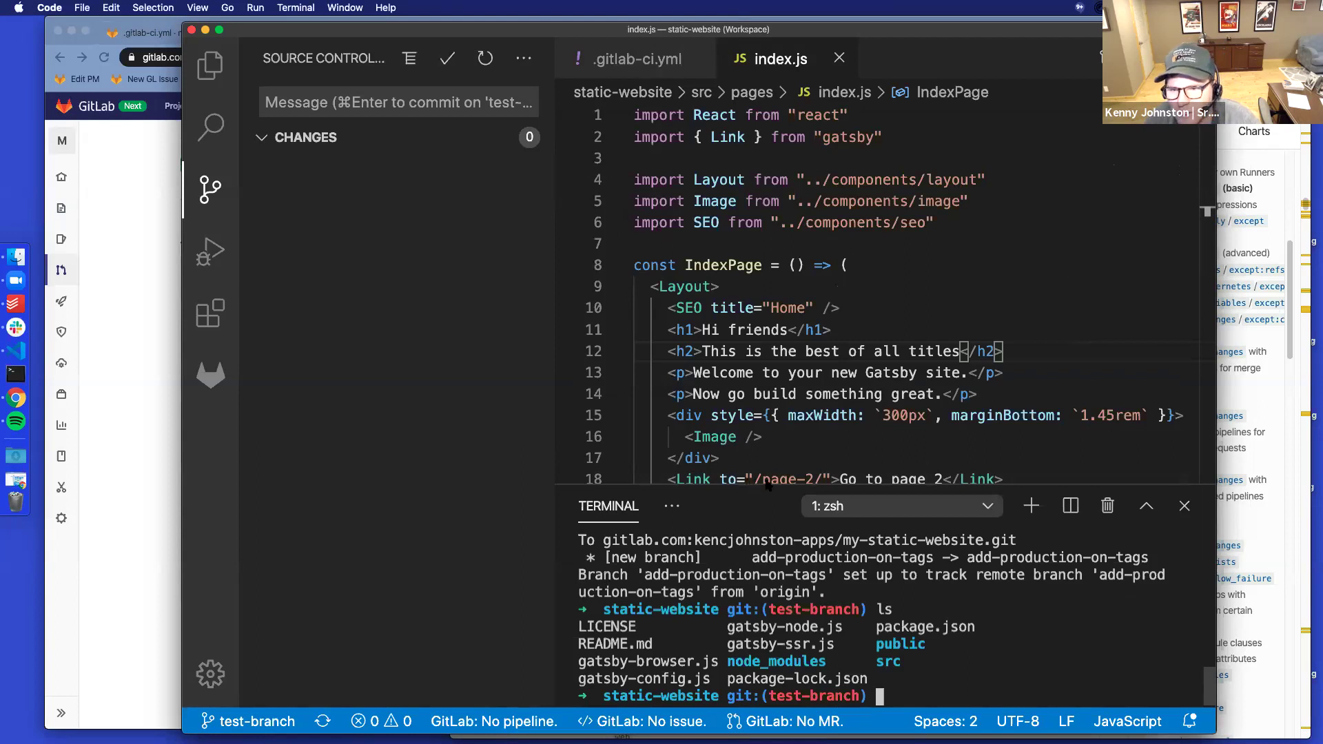
Scroll the index.js editor down and back up to review the file
scroll(804, 319, "down", 8)
scroll(804, 319, "up", 8)
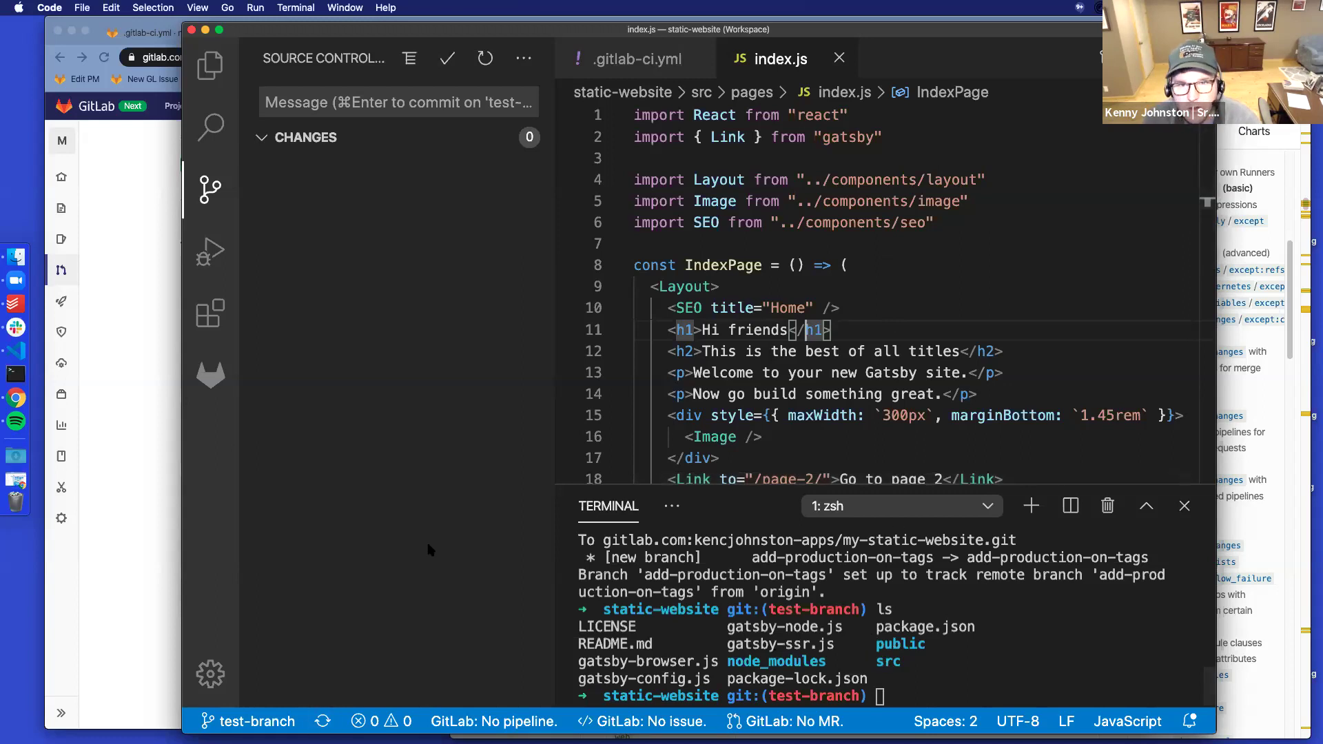
Zoom merge request !6 to 125%, reload it, and set Merge when pipeline succeeds
left_click(128, 403)
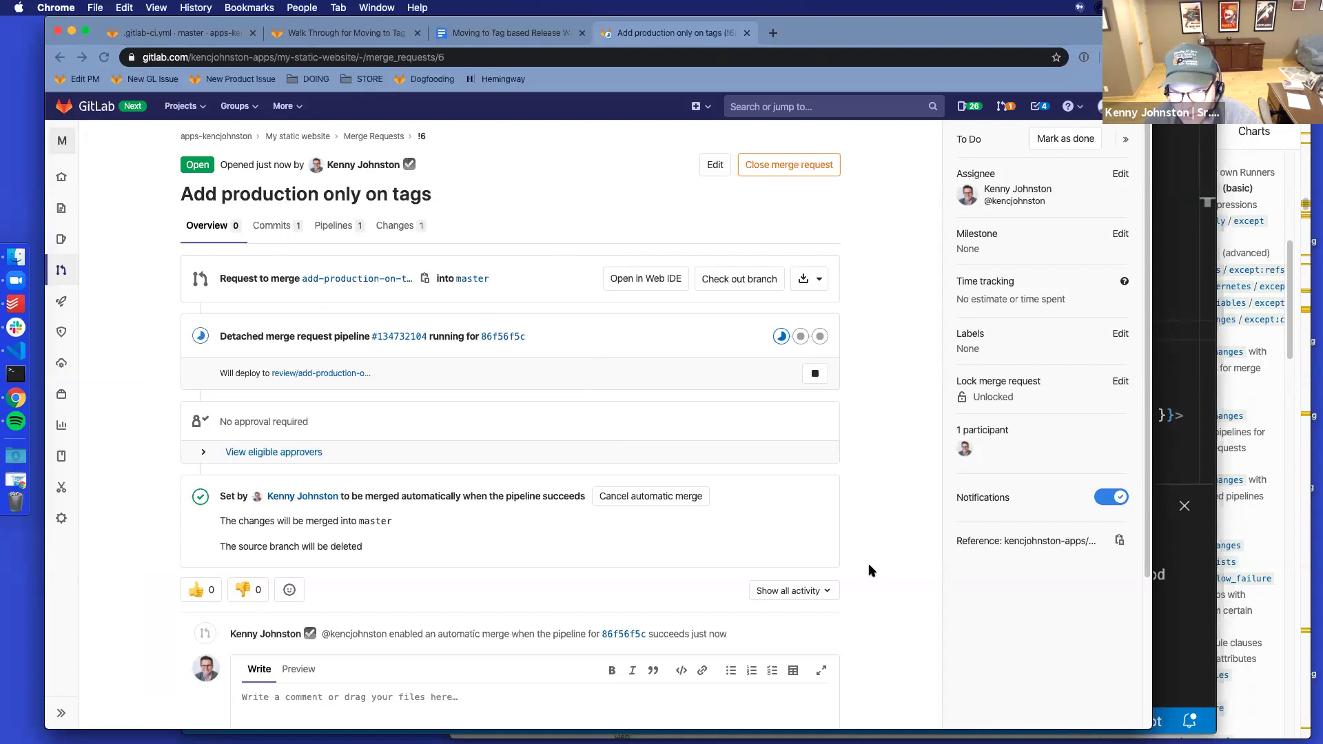
key("super+equal")
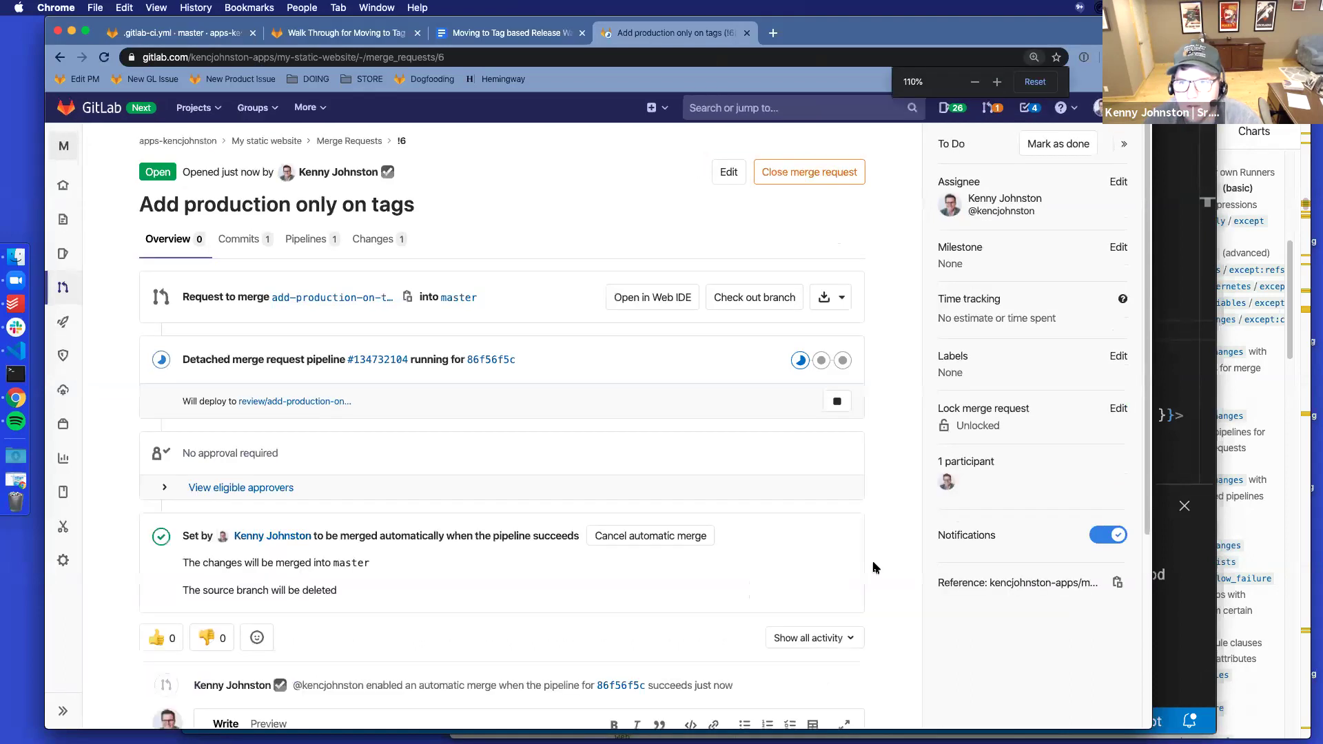
key("super+equal")
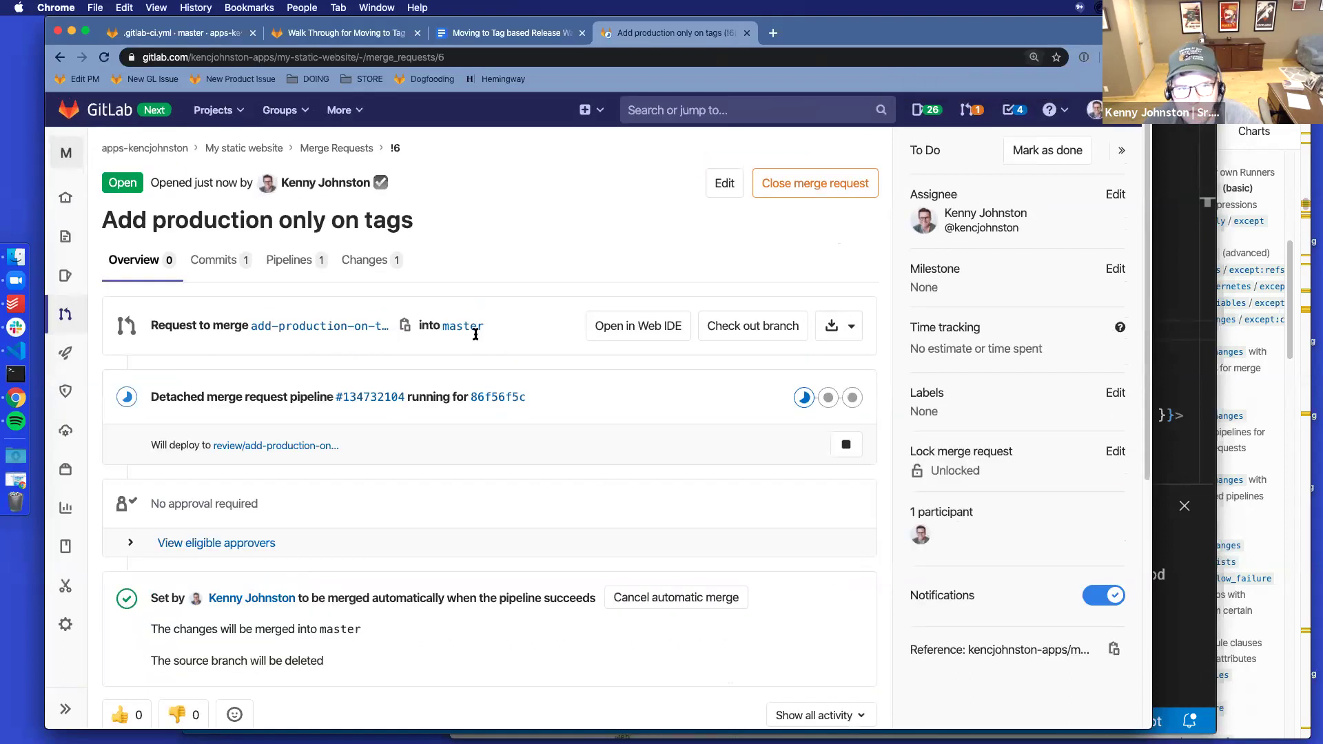
left_click(104, 57)
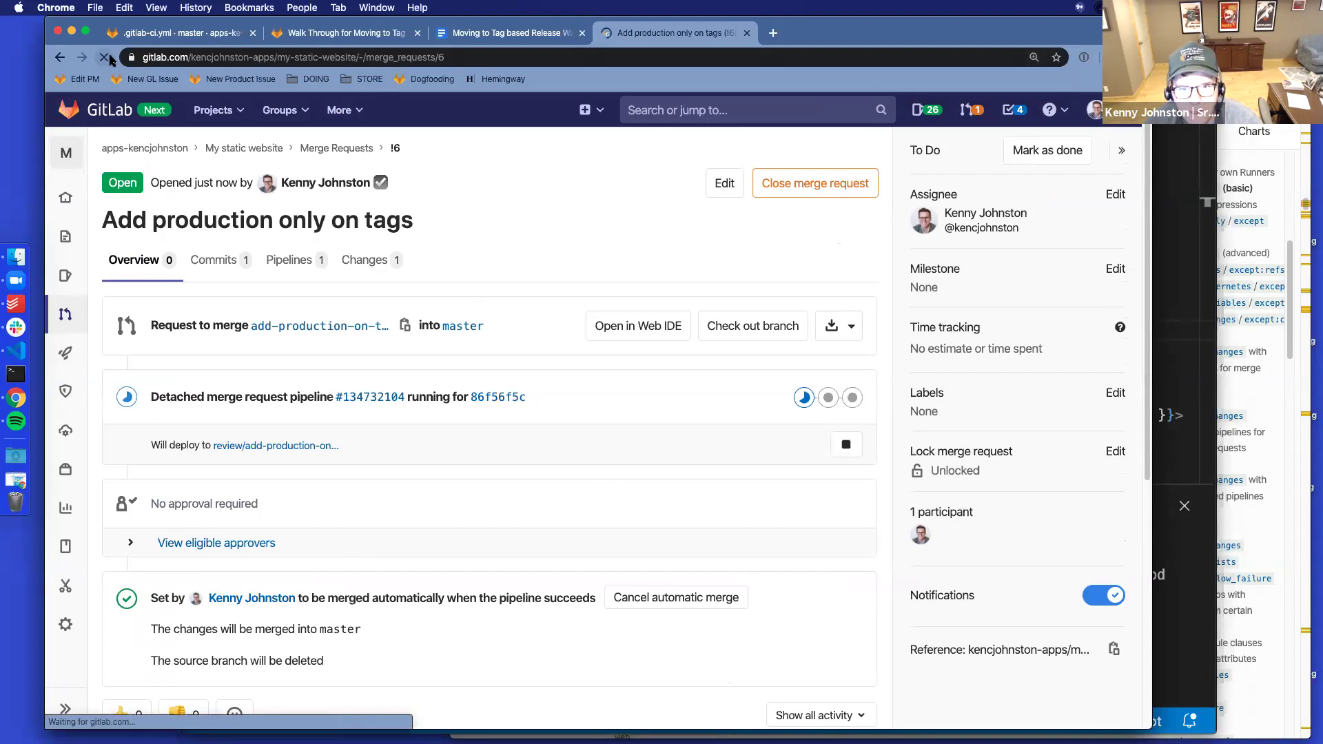
scroll(696, 506, "down", 3)
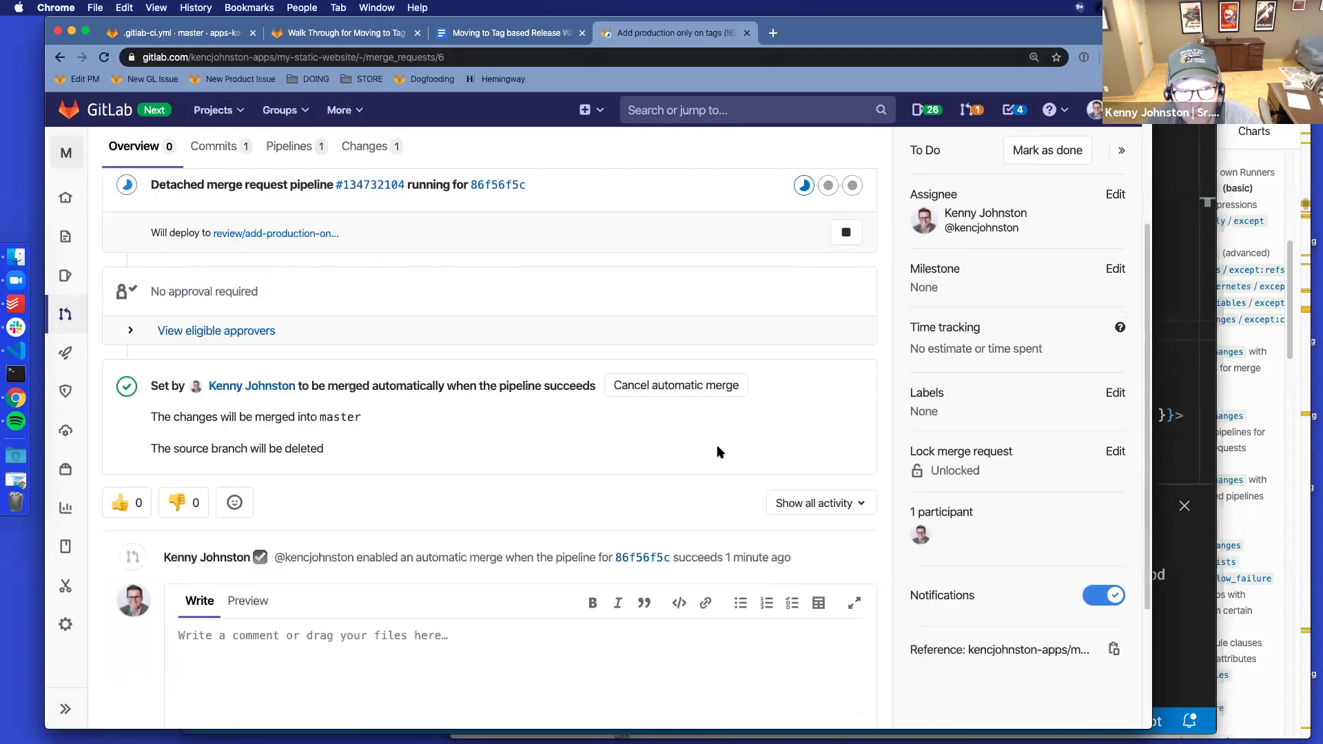
scroll(718, 452, "up", 3)
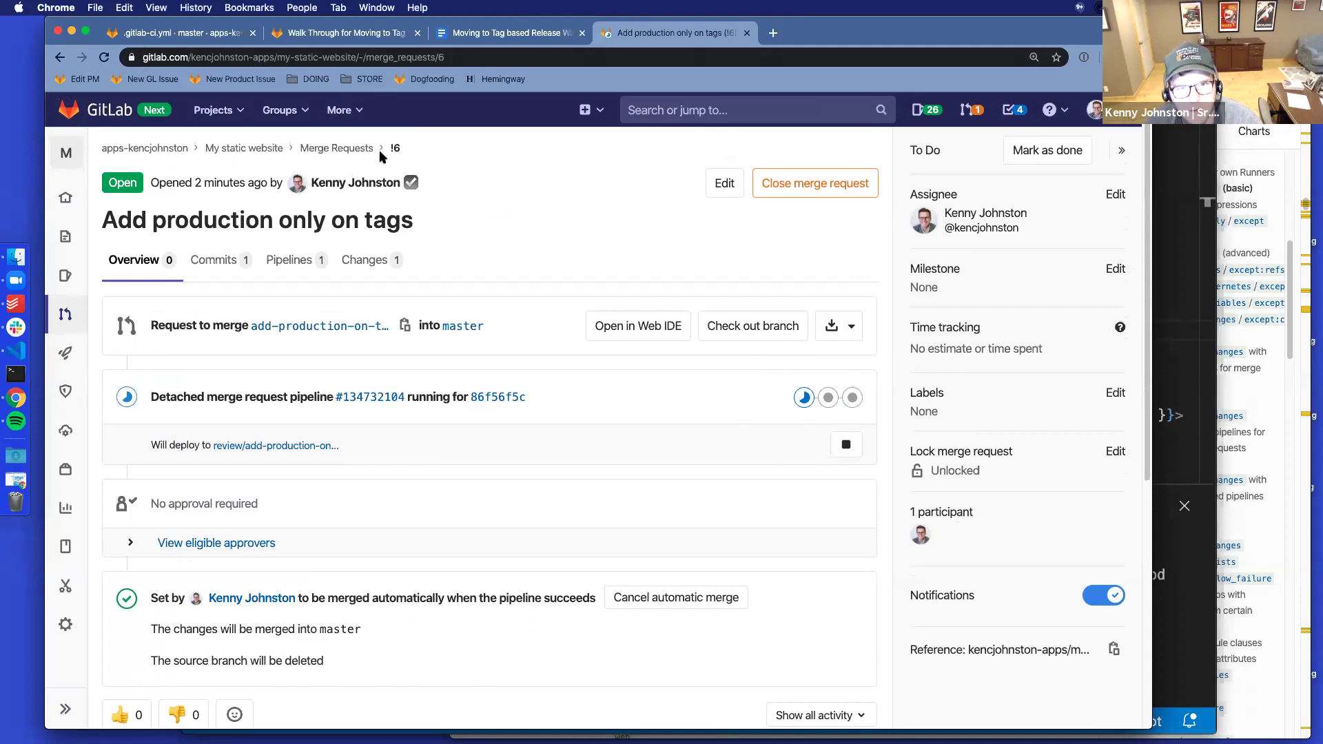
scroll(389, 441, "down", 4)
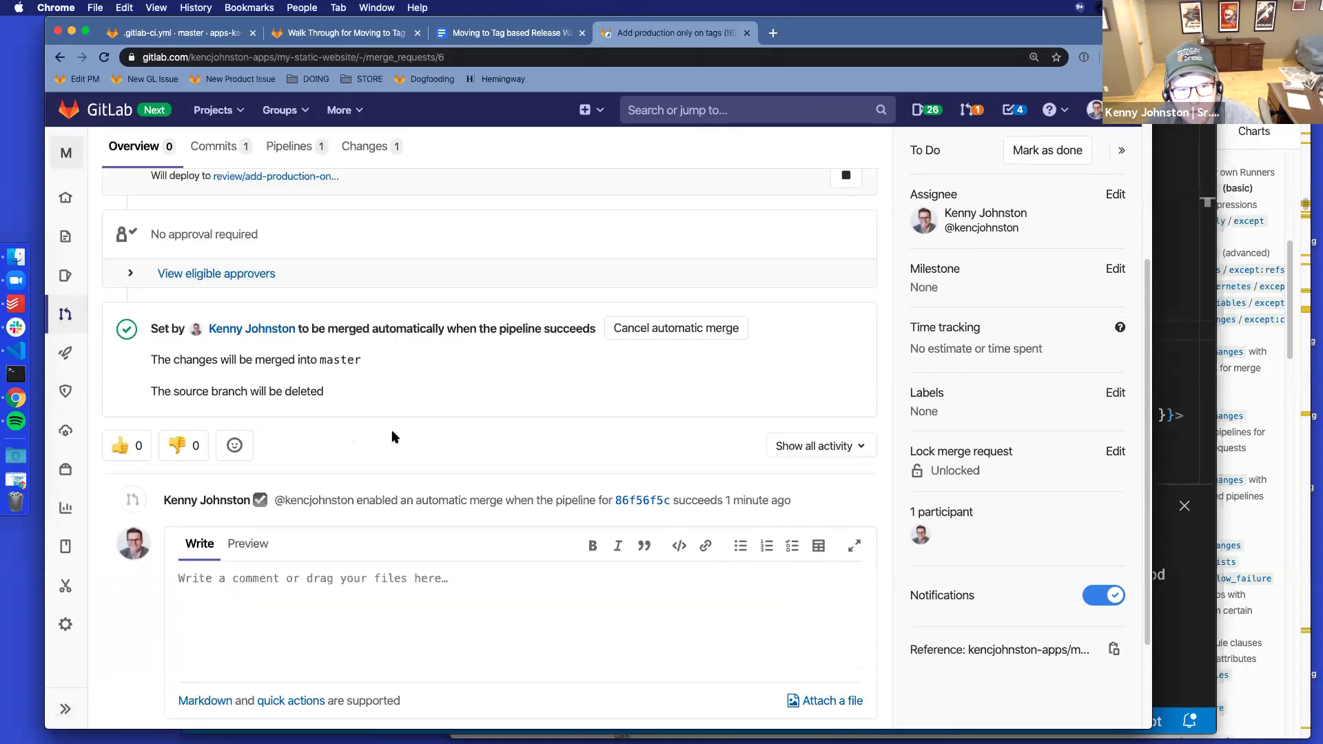
scroll(392, 437, "up", 2)
scroll(394, 437, "up", 3)
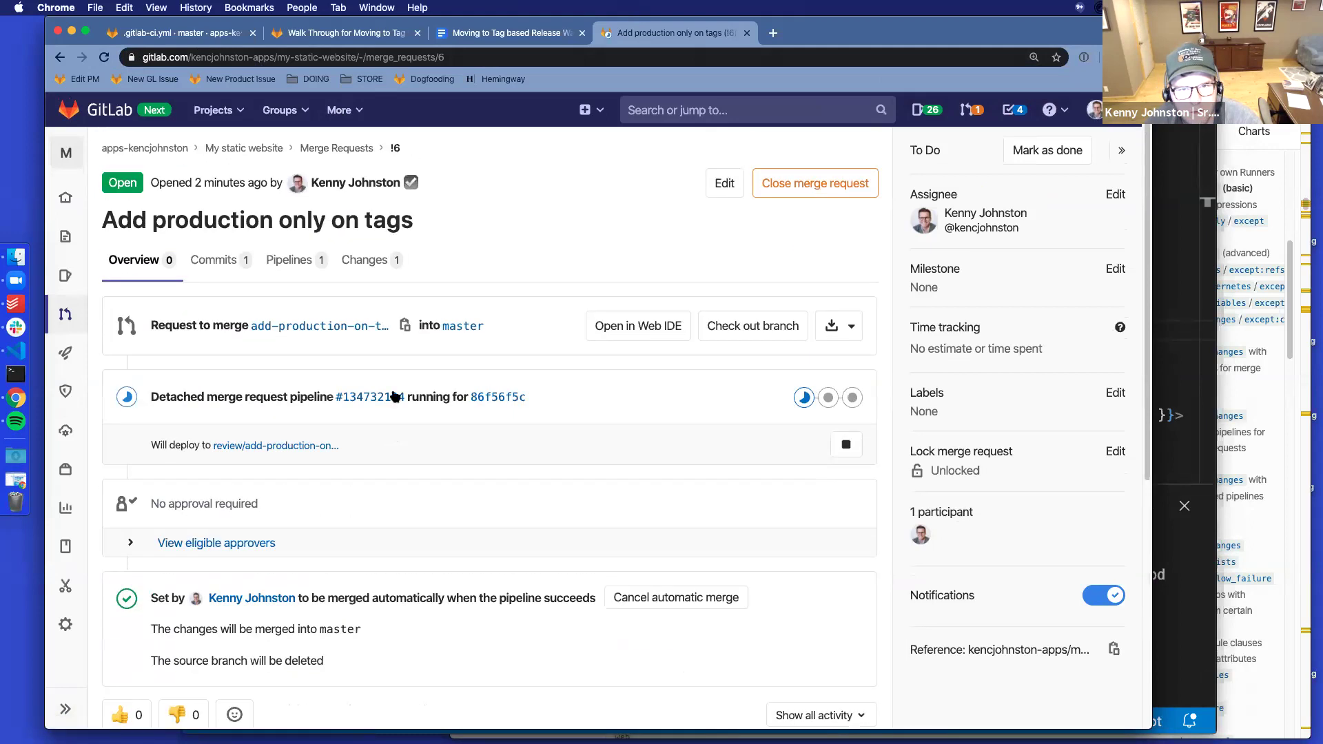
mouse_move(66, 352)
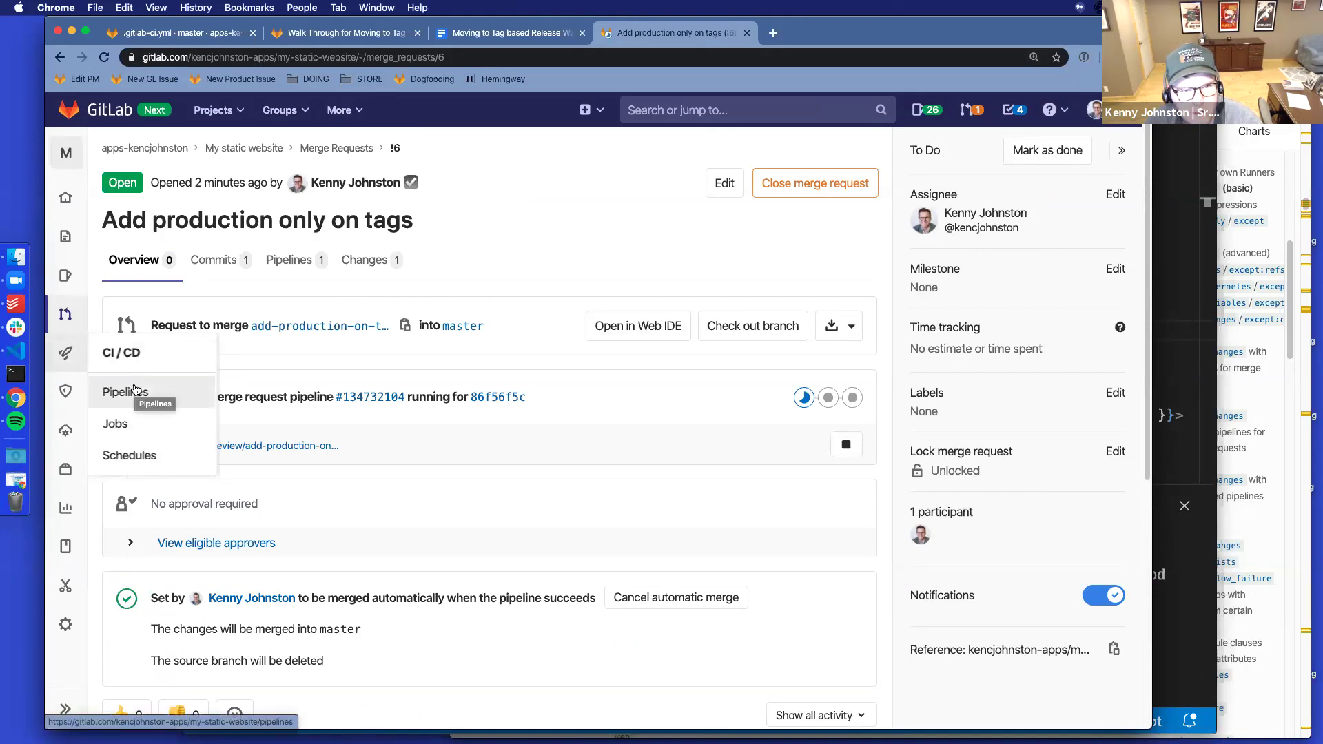
Check the project's Repository Tags page, still empty, then return to merge request !6
mouse_move(66, 225)
left_click(169, 381, "super")
left_click(853, 43)
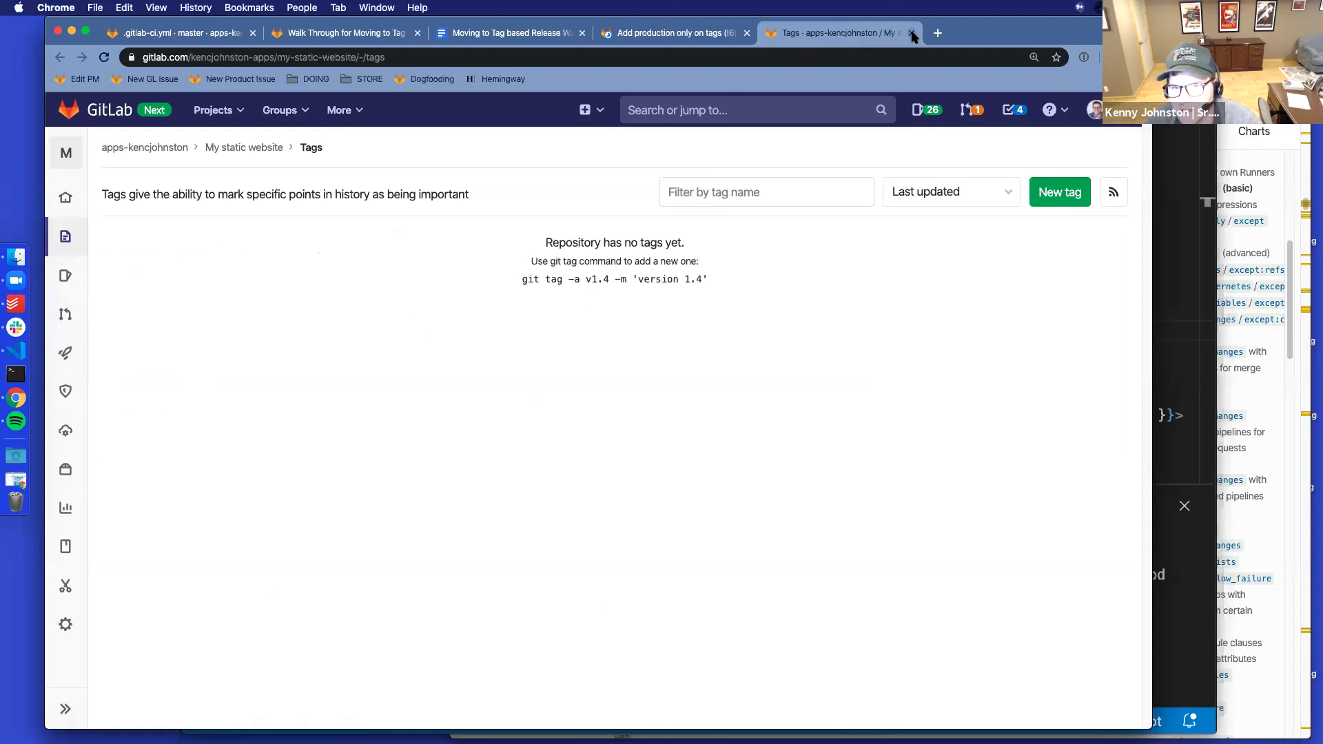
left_click(684, 36)
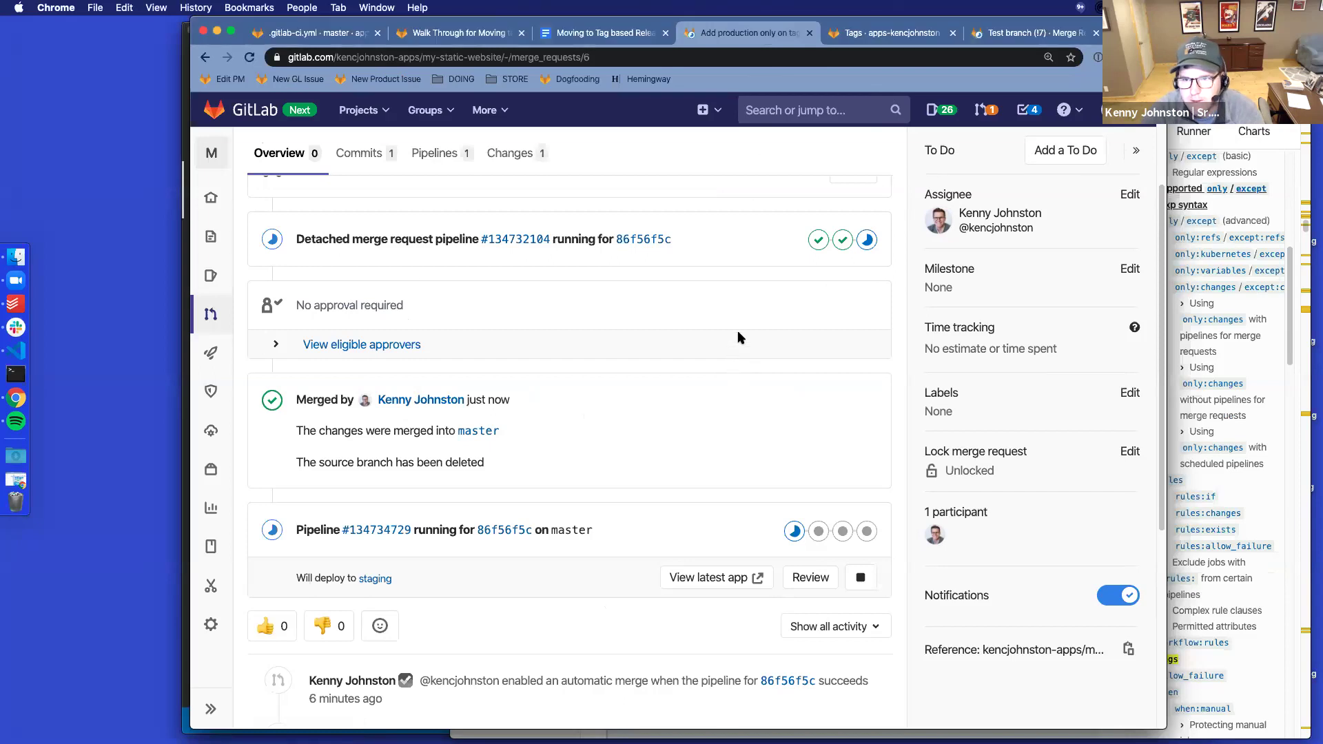
Reload merge request !6 and open its master pipeline #134734729
scroll(737, 329, "up", 1)
scroll(577, 323, "down", 2)
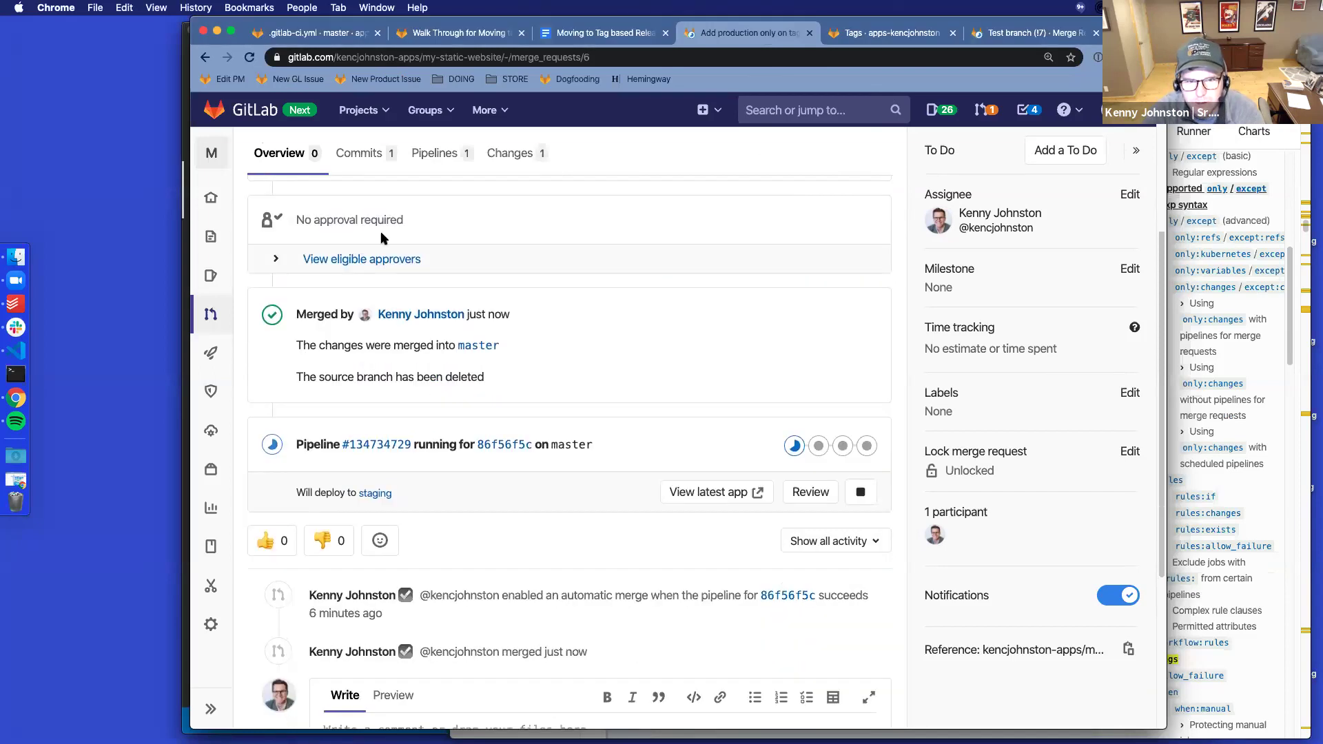
left_click(249, 58)
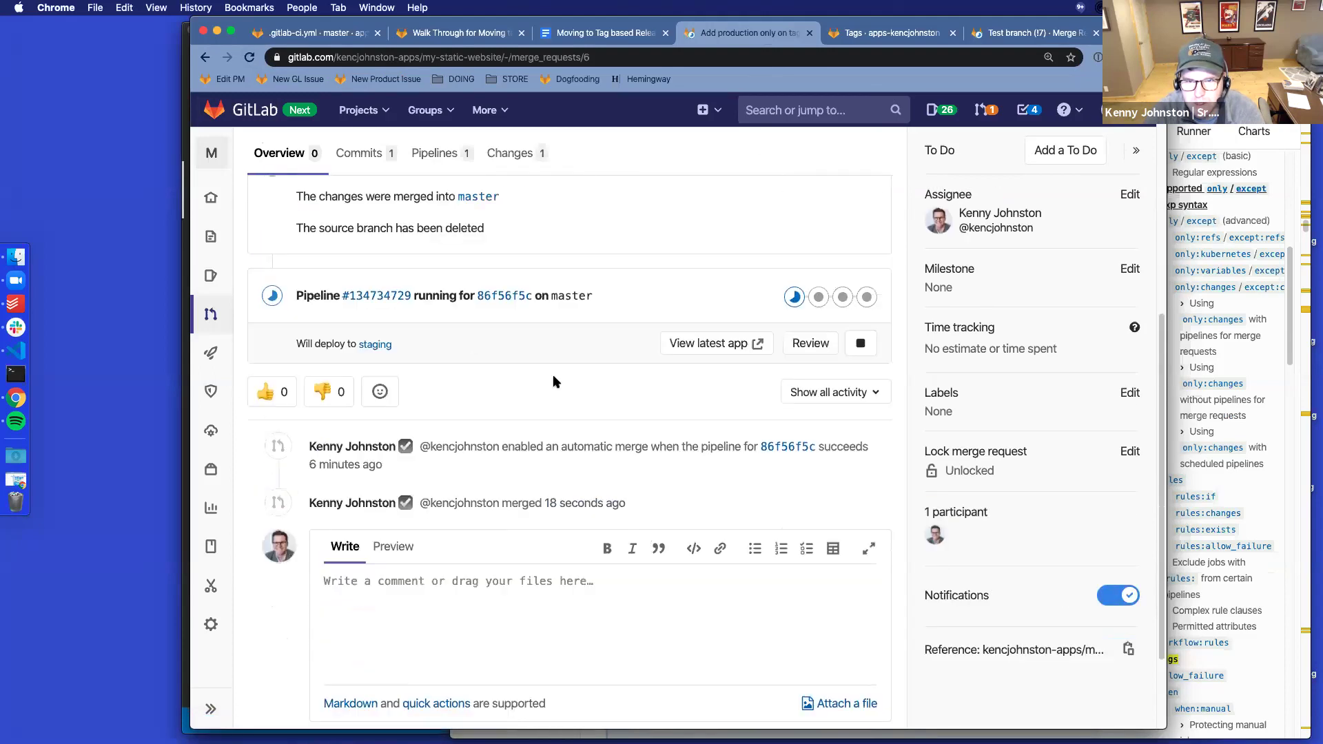
left_click(379, 302)
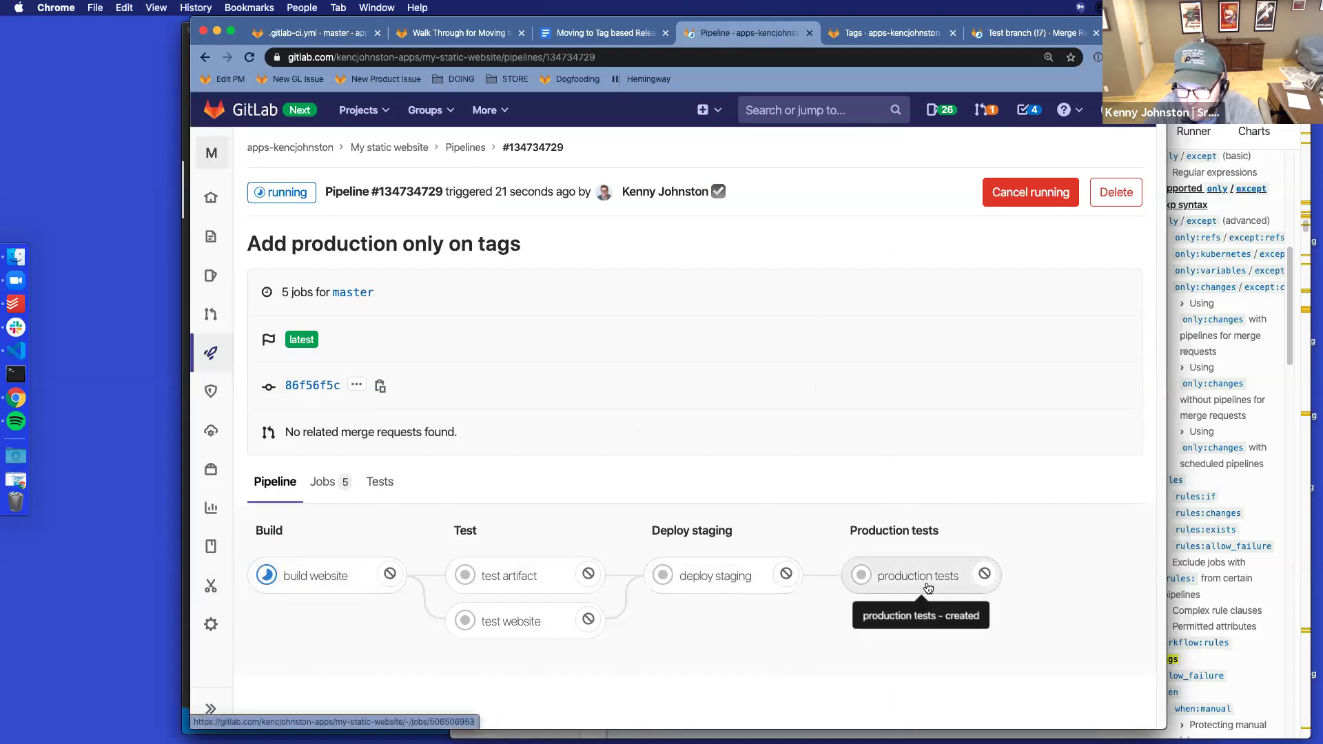
Close index.js, leaving the master entry in .gitlab-ci.yml unchanged
left_click(186, 670)
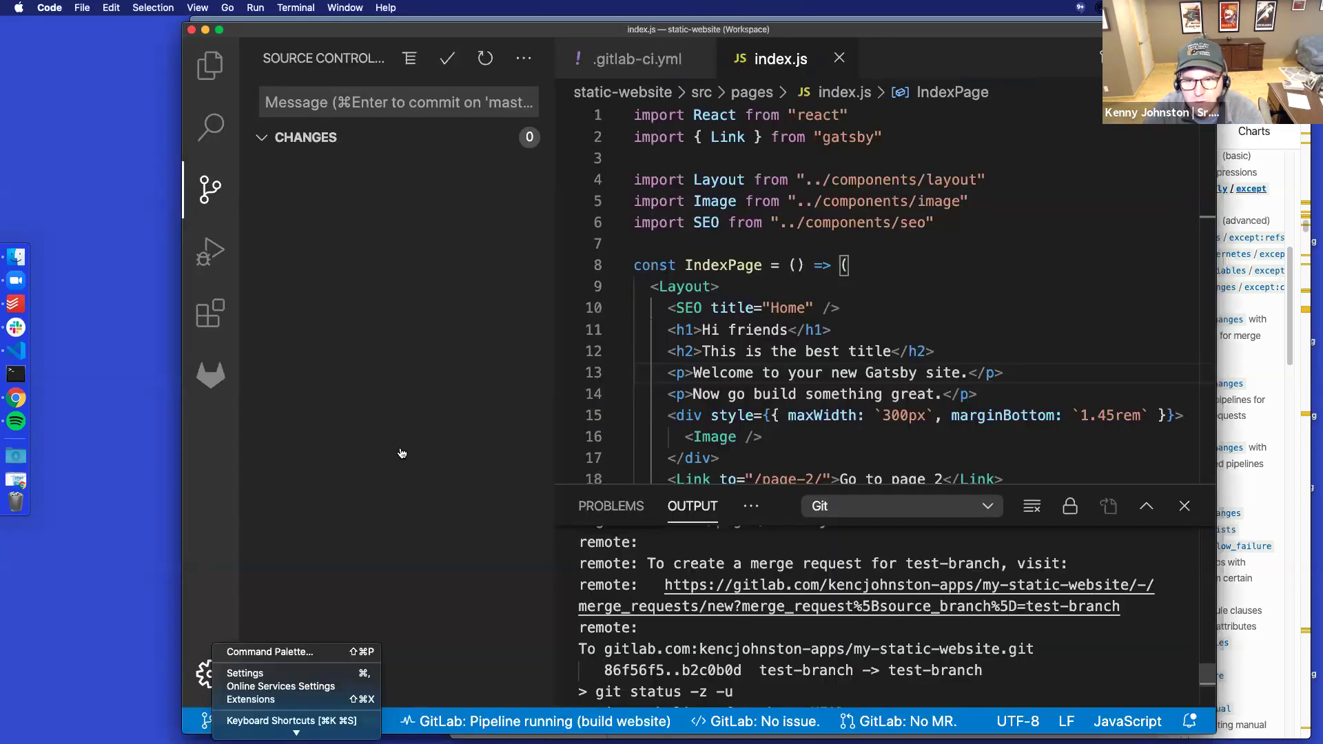
left_click(839, 58)
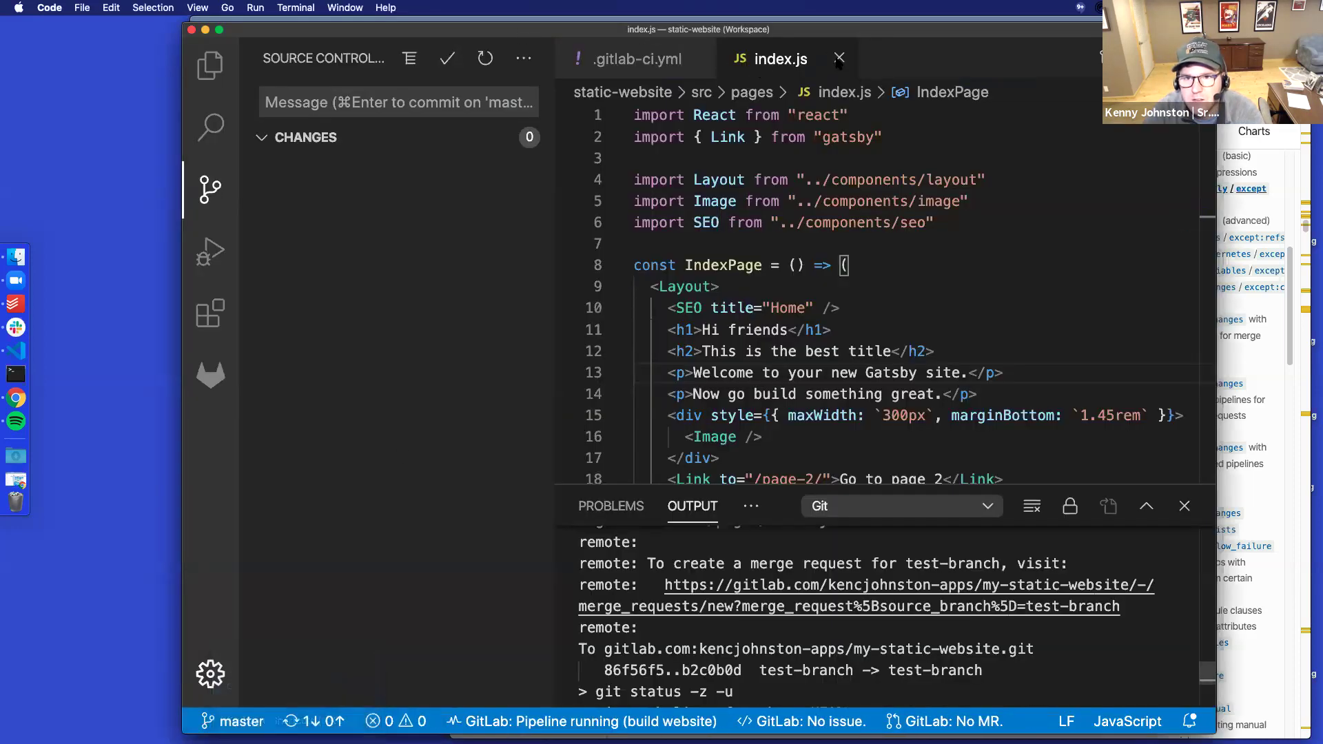
left_click(839, 58)
scroll(799, 310, "down", 6)
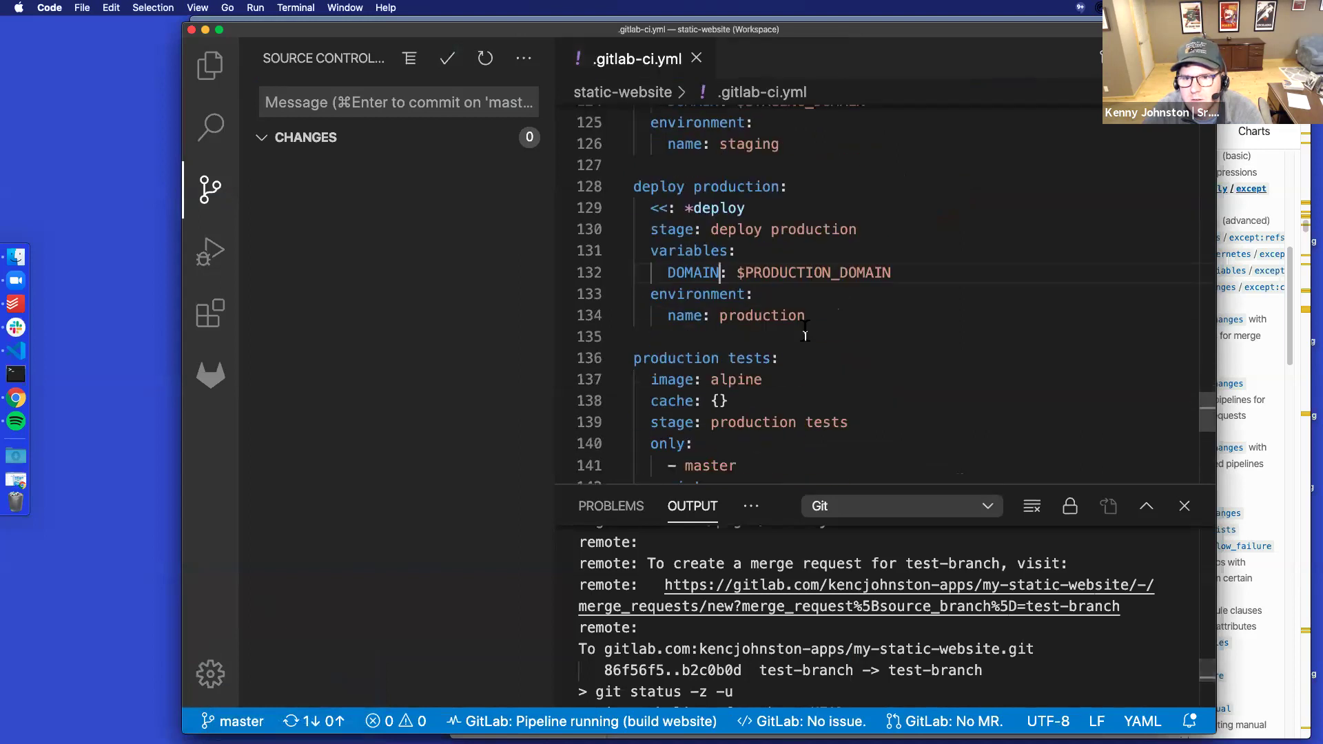
left_click(771, 287)
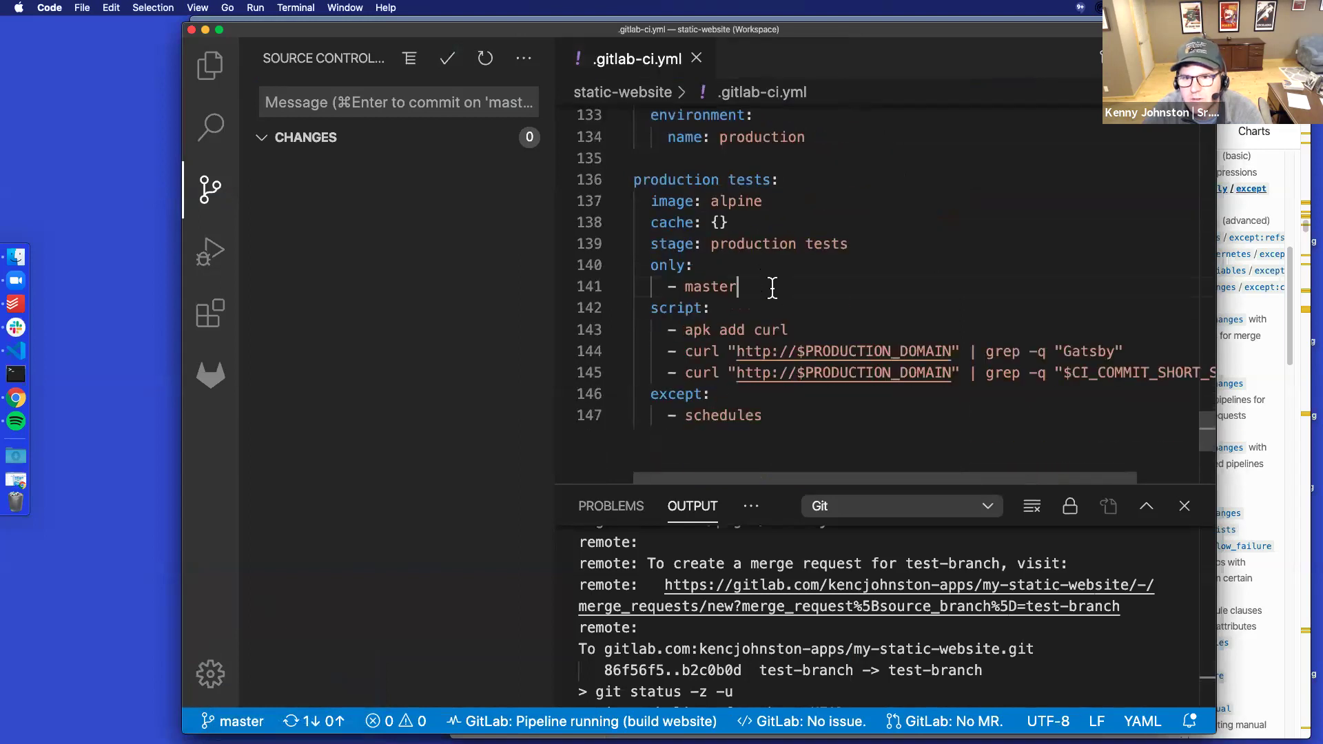
key("Return")
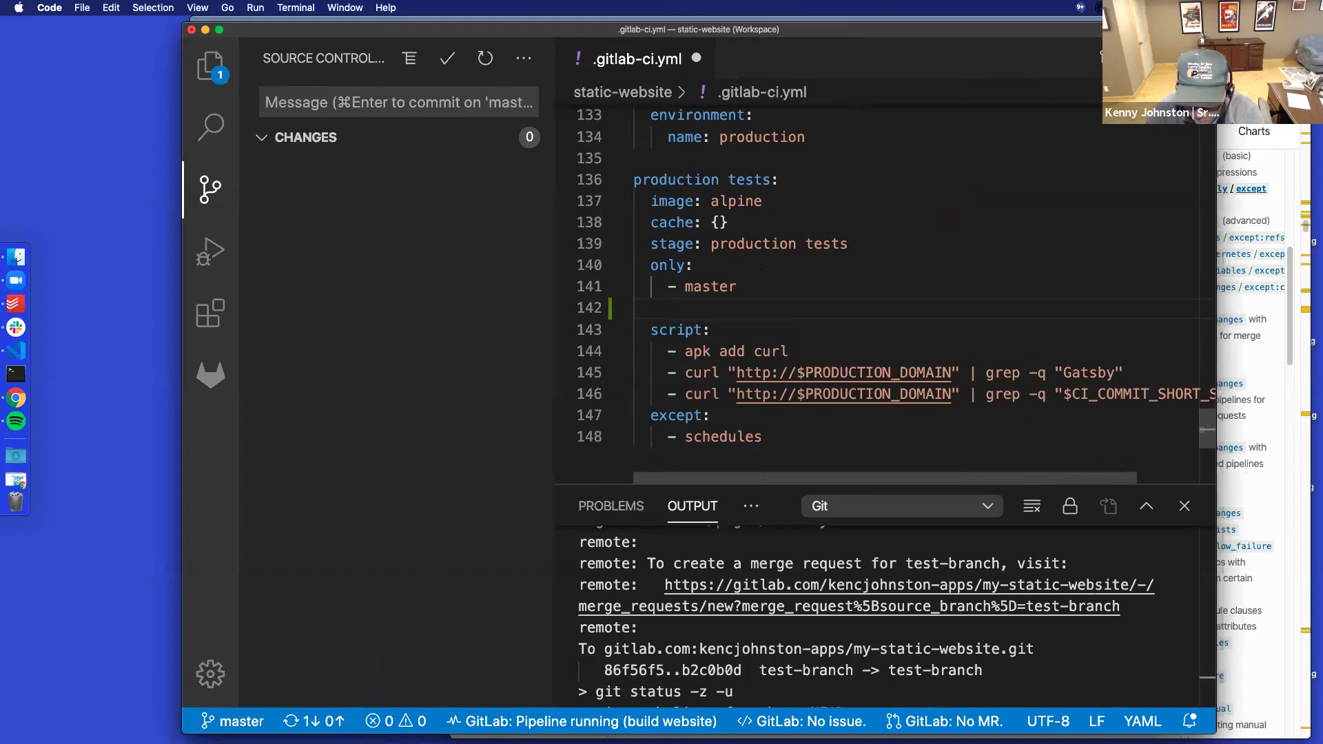
key("BackSpace")
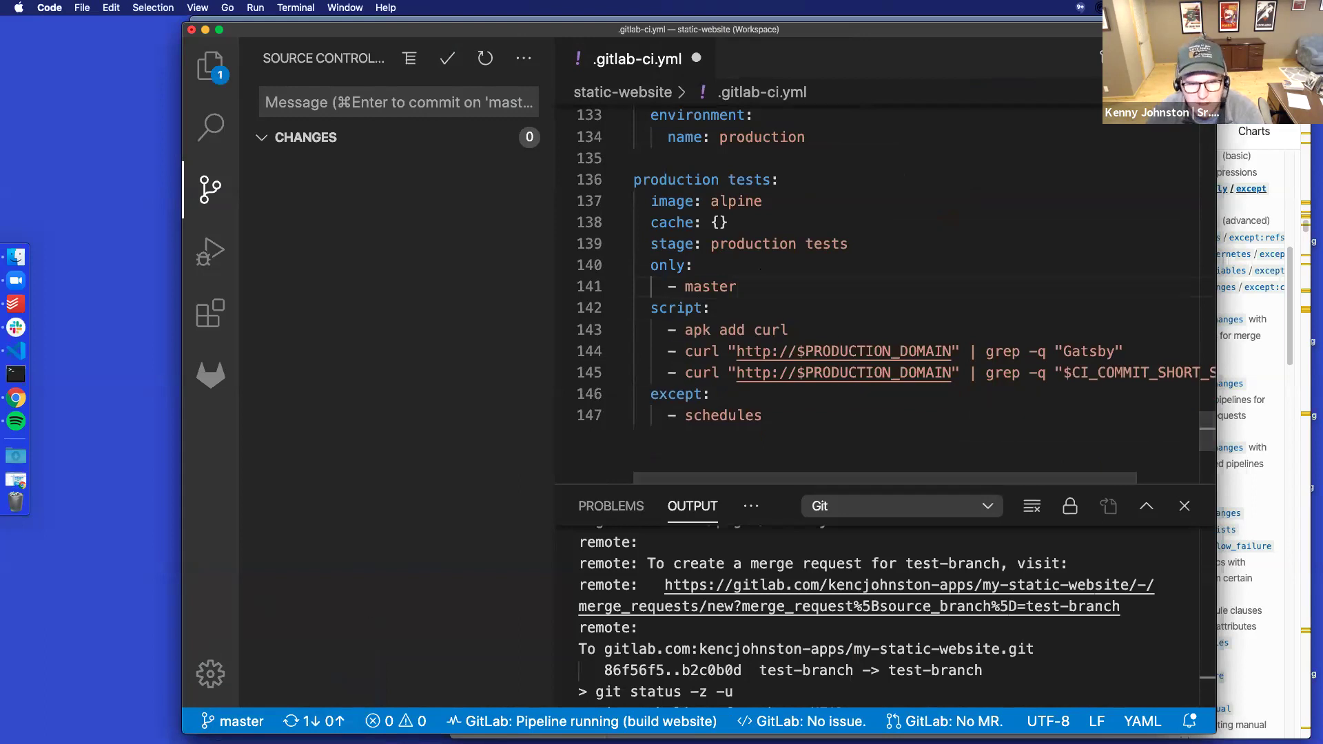
Bring the local master branch up to date from the status-bar branch list
left_click(233, 721)
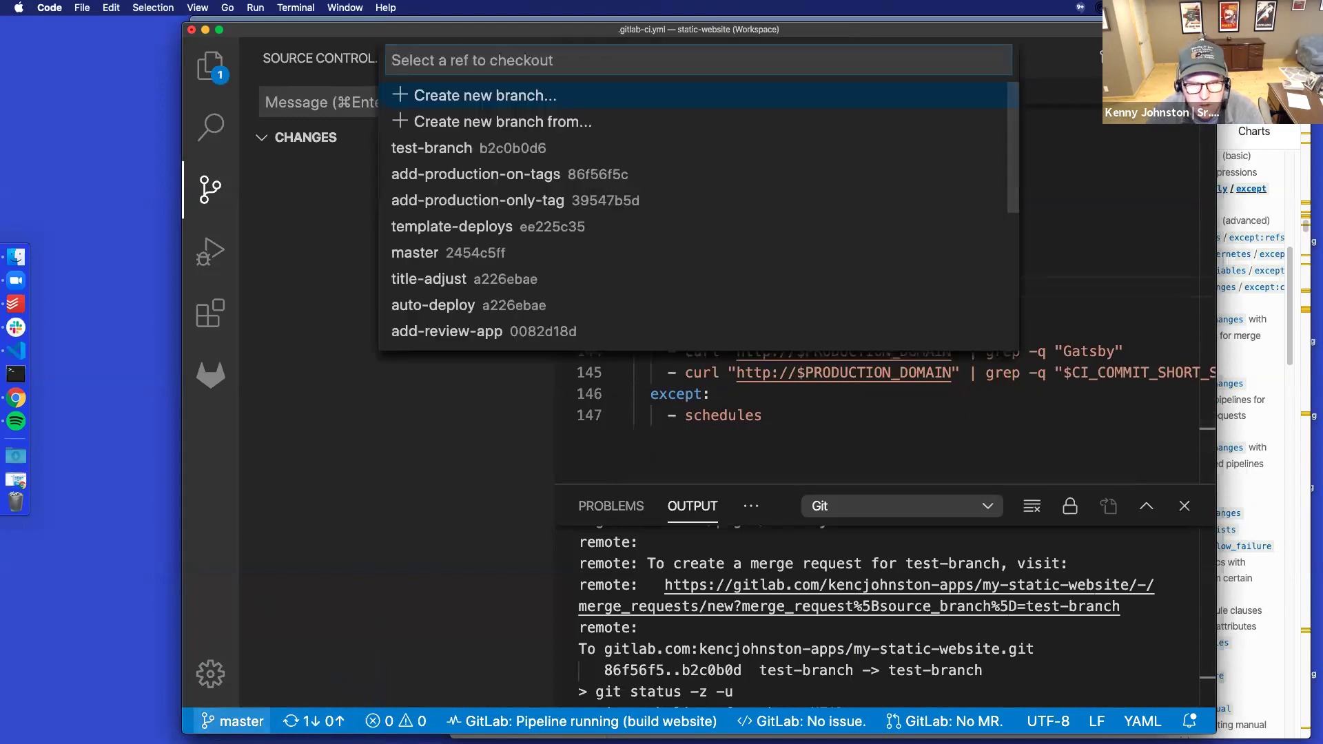
left_click(771, 419)
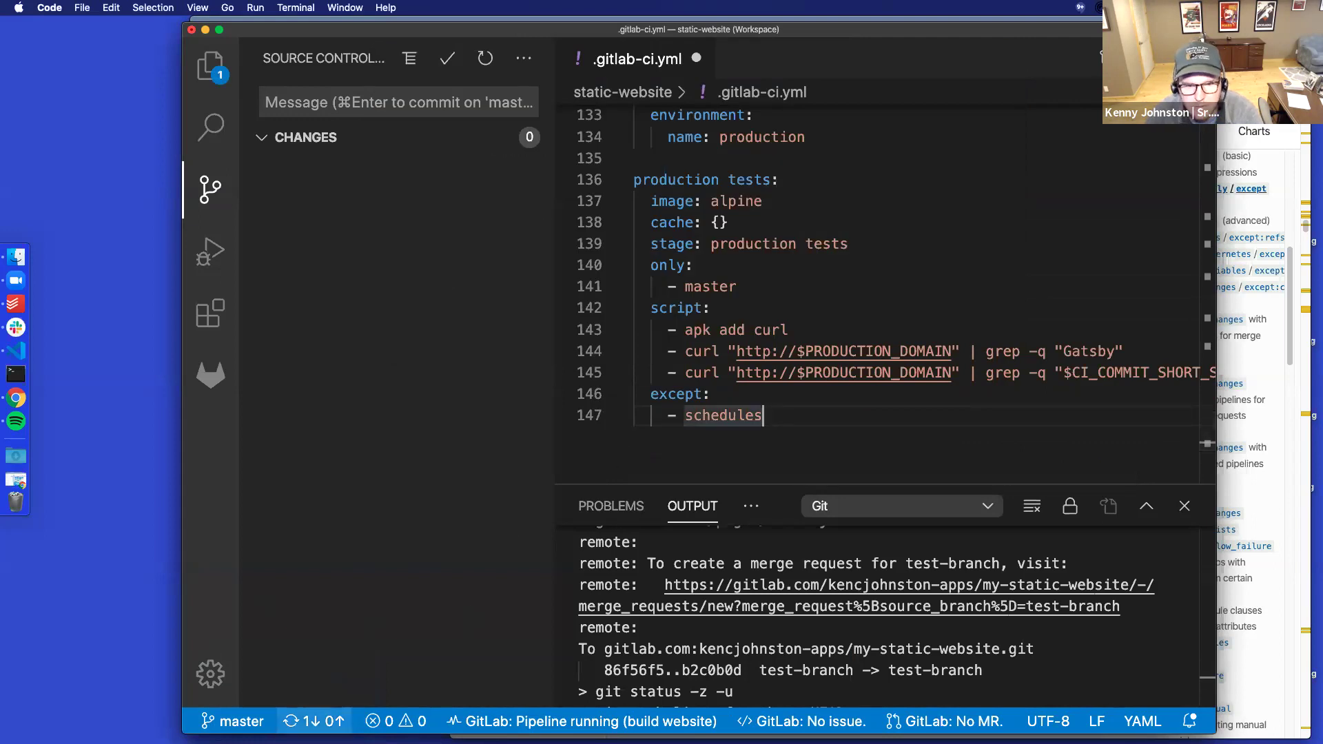
scroll(771, 347, "up", 5)
scroll(771, 347, "down", 6)
scroll(771, 346, "up", 6)
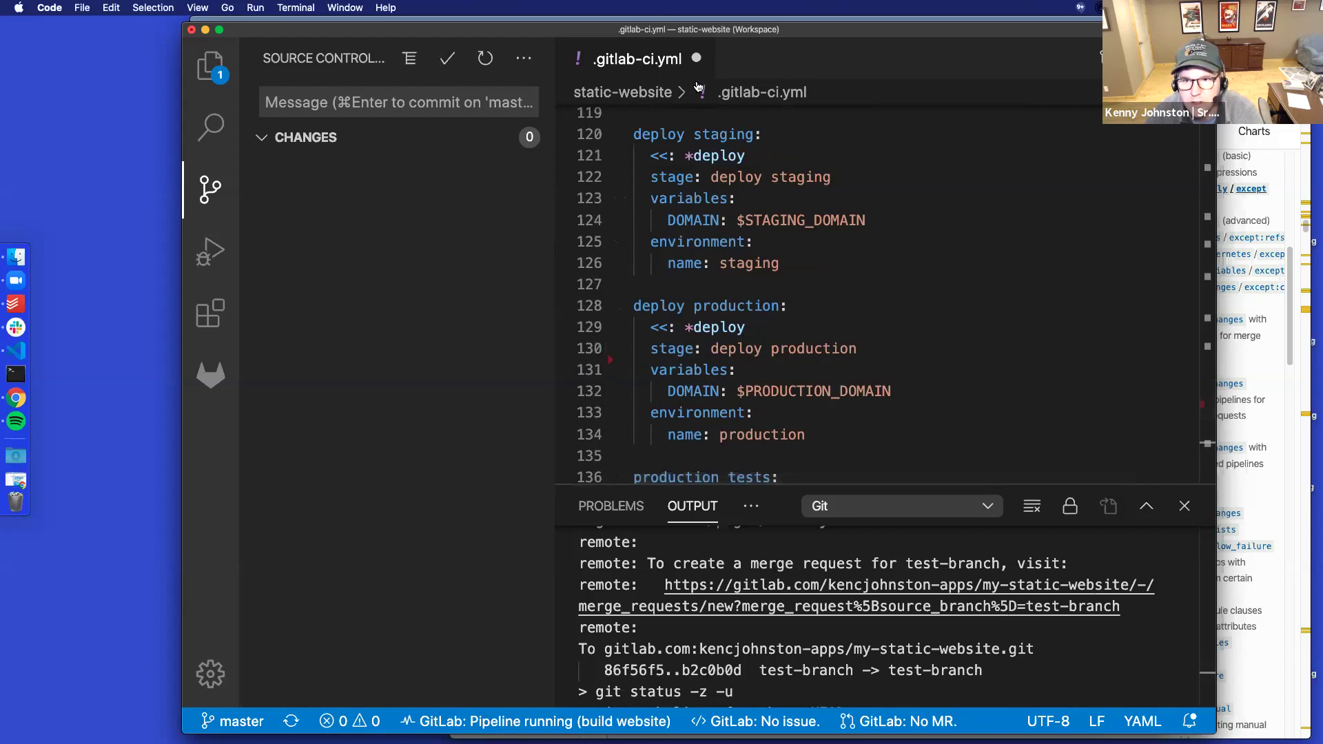
Close .gitlab-ci.yml without saving and show the static-website file tree
left_click_drag(805, 29, 811, 83)
key("super+s")
key("super+w")
key("super+d")
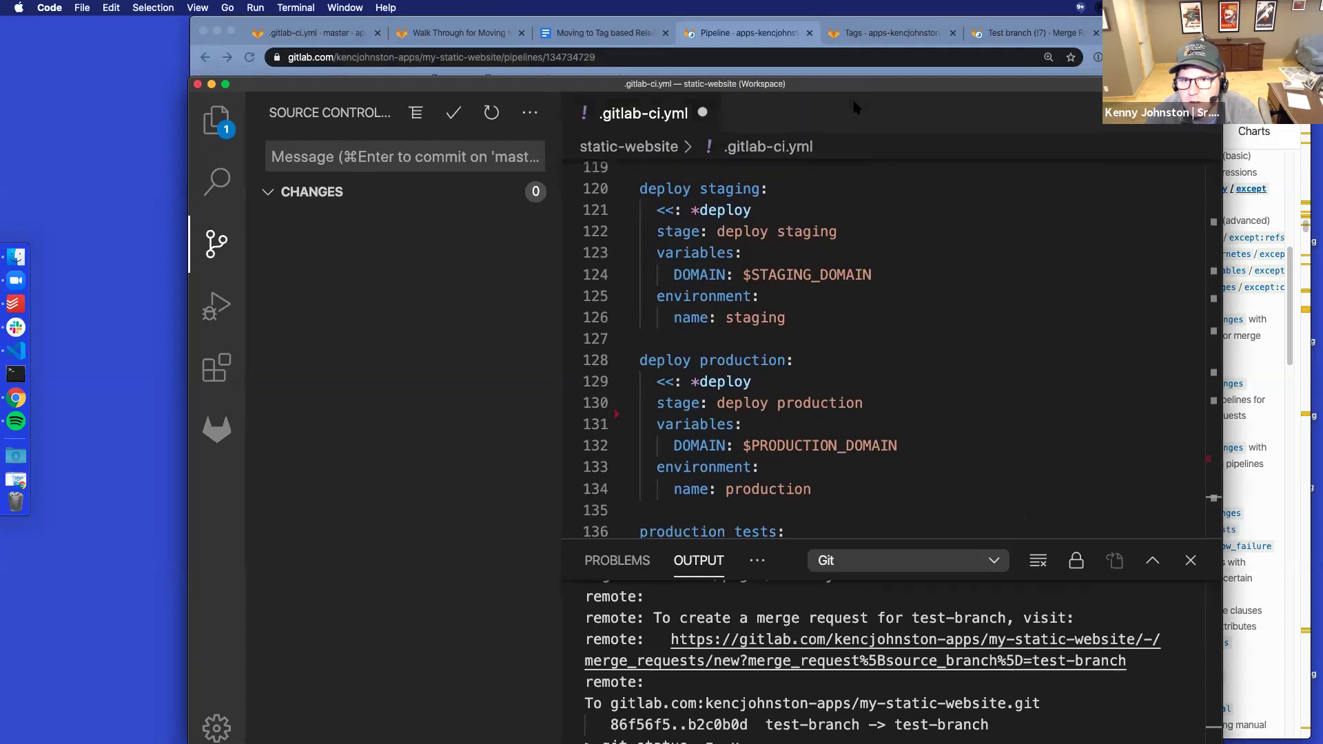
left_click_drag(898, 90, 896, 58)
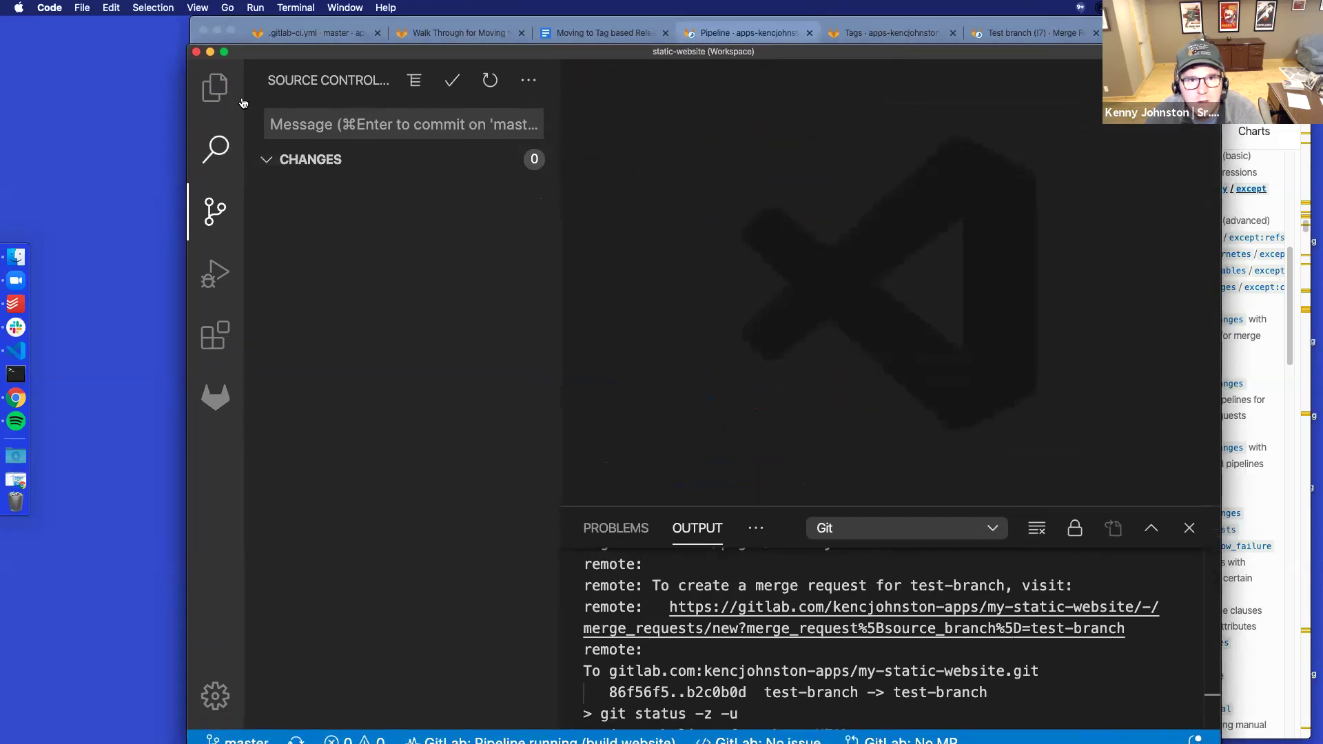
left_click(215, 87)
Change the production tests job's only: entry from master to tags and save .gitlab-ci.yml
scroll(328, 404, "down", 3)
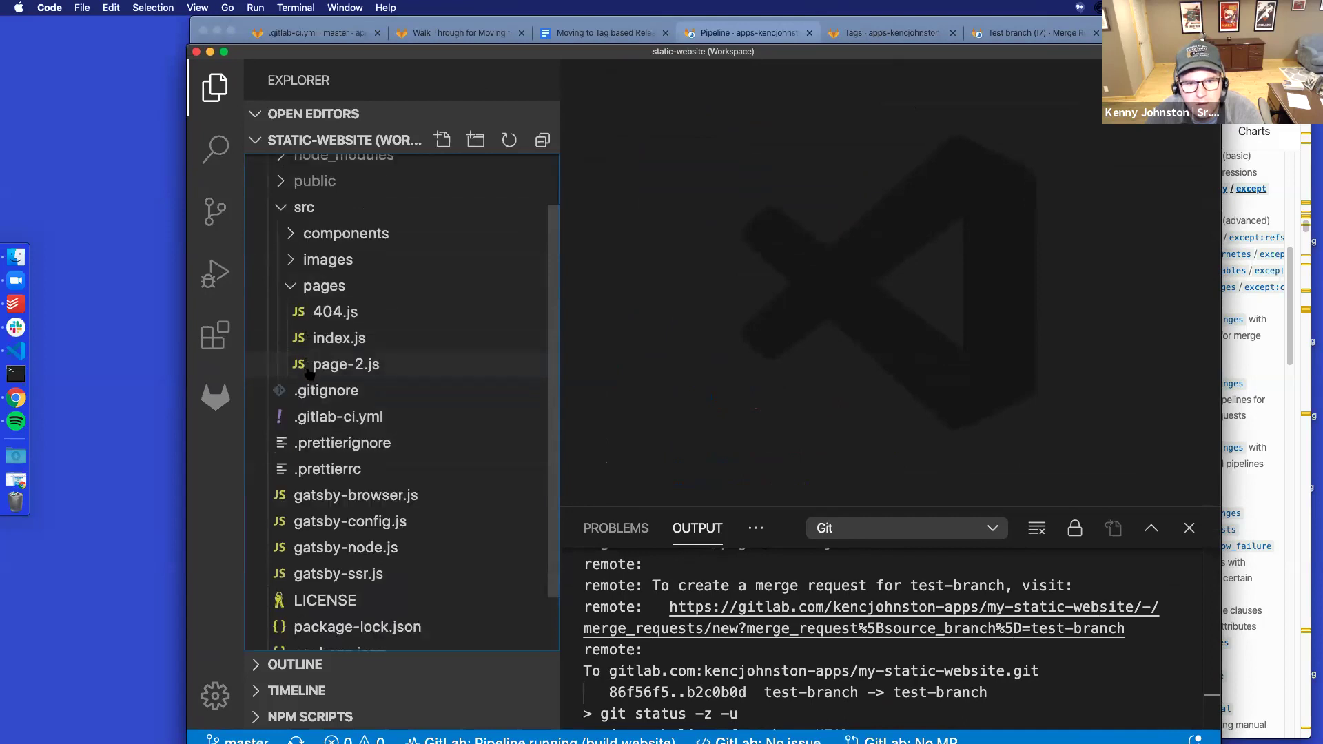
left_click(338, 351)
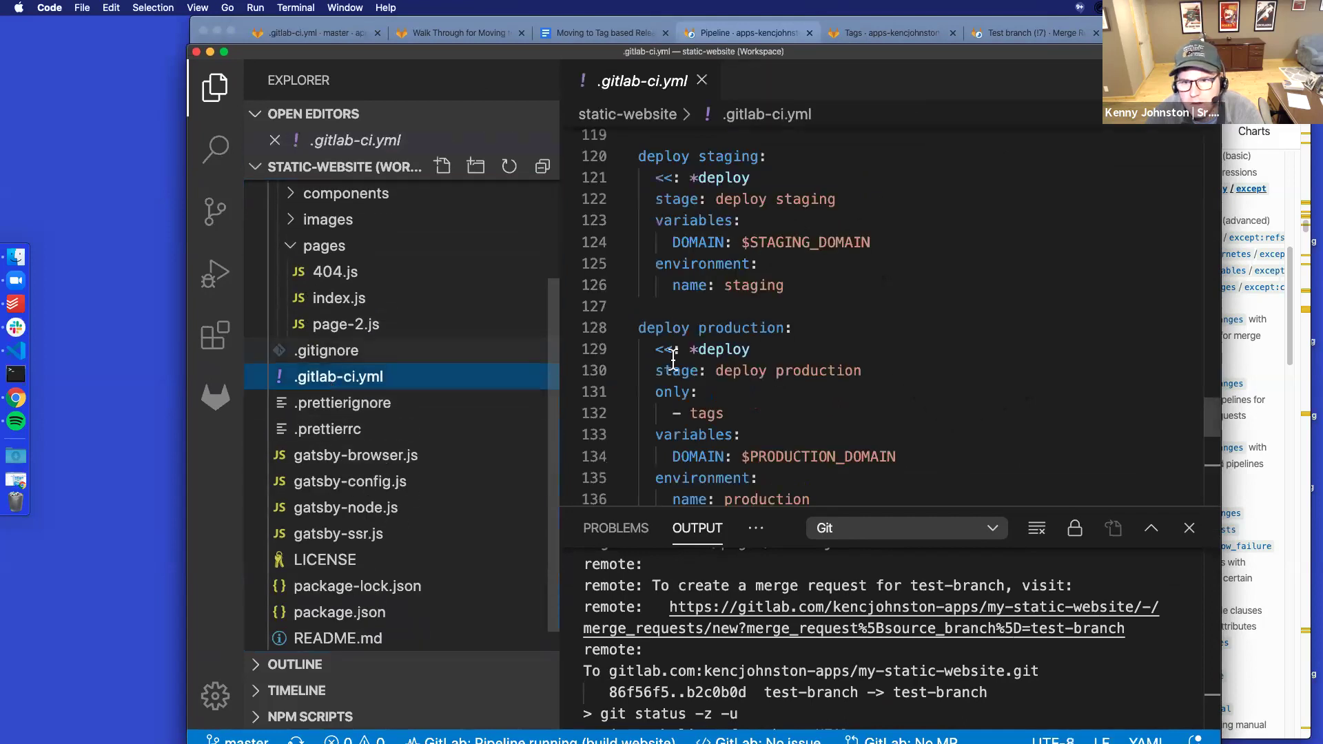
scroll(673, 359, "down", 10)
scroll(673, 359, "up", 9)
scroll(723, 351, "down", 1)
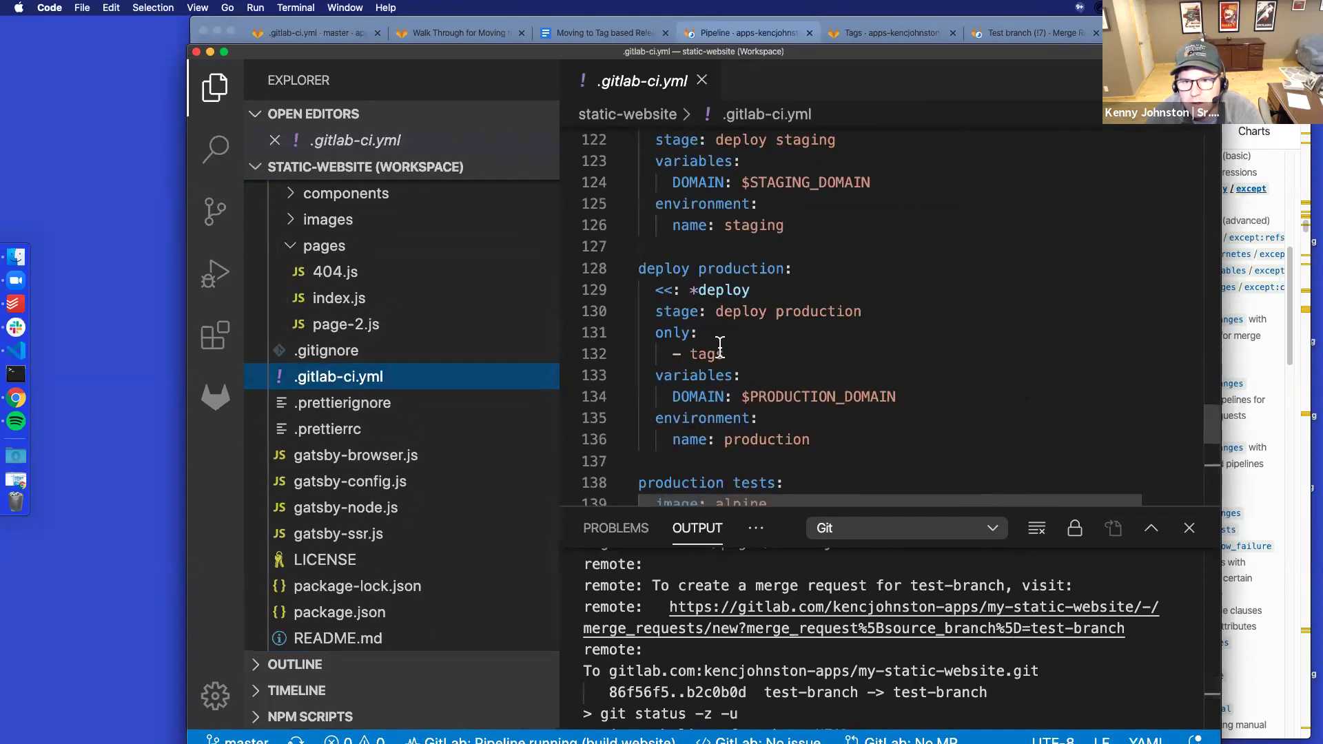
scroll(773, 341, "down", 2)
scroll(762, 345, "down", 3)
left_click_drag(750, 273, 689, 291)
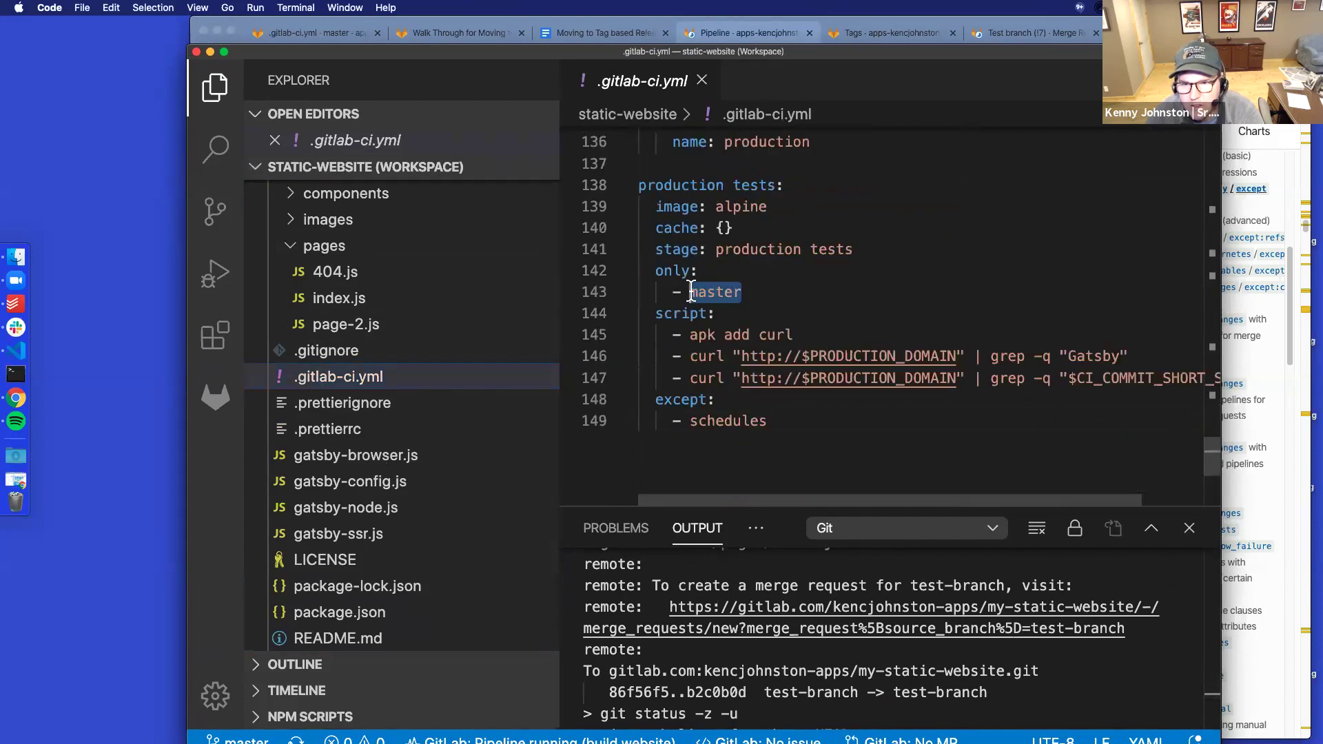
type("tags")
key("super+s")
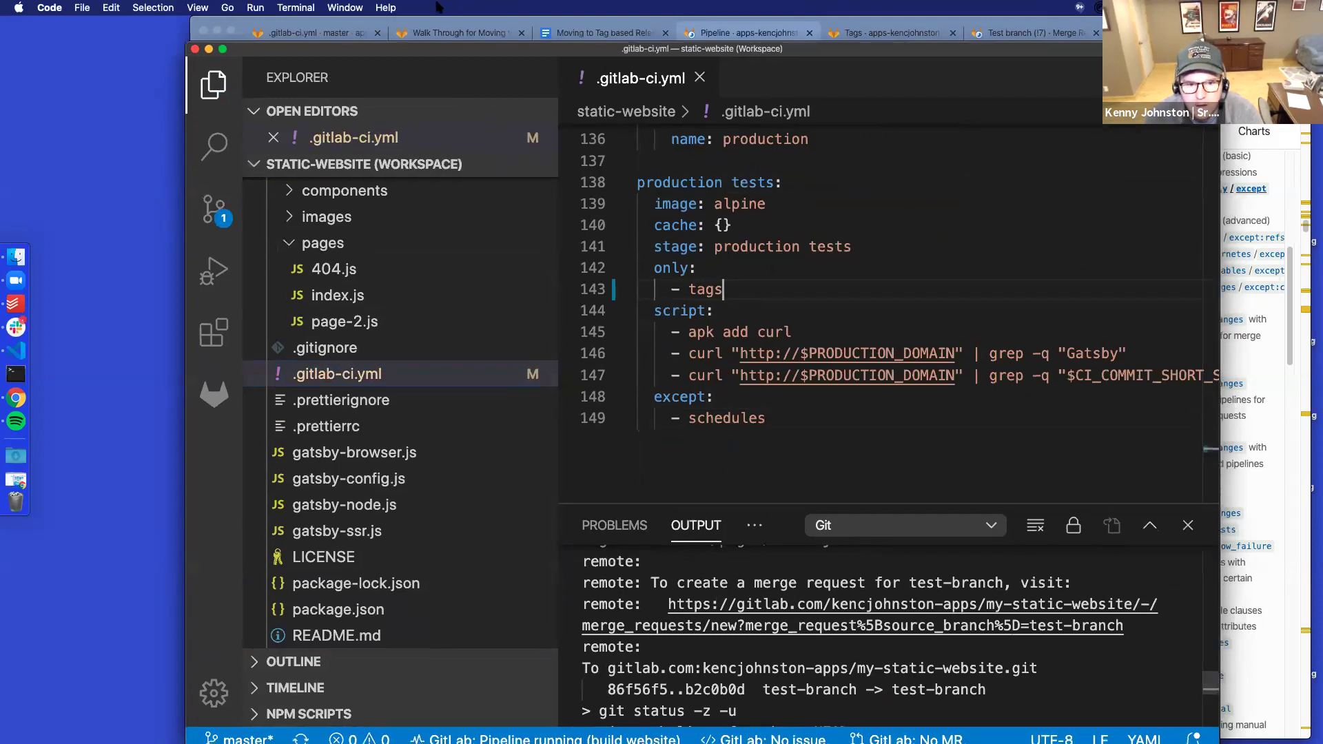
left_click_drag(438, 51, 436, 23)
left_click(238, 715)
Create the branch add-tests-on-tags-only and publish it to the GitLab remote
left_click(459, 90)
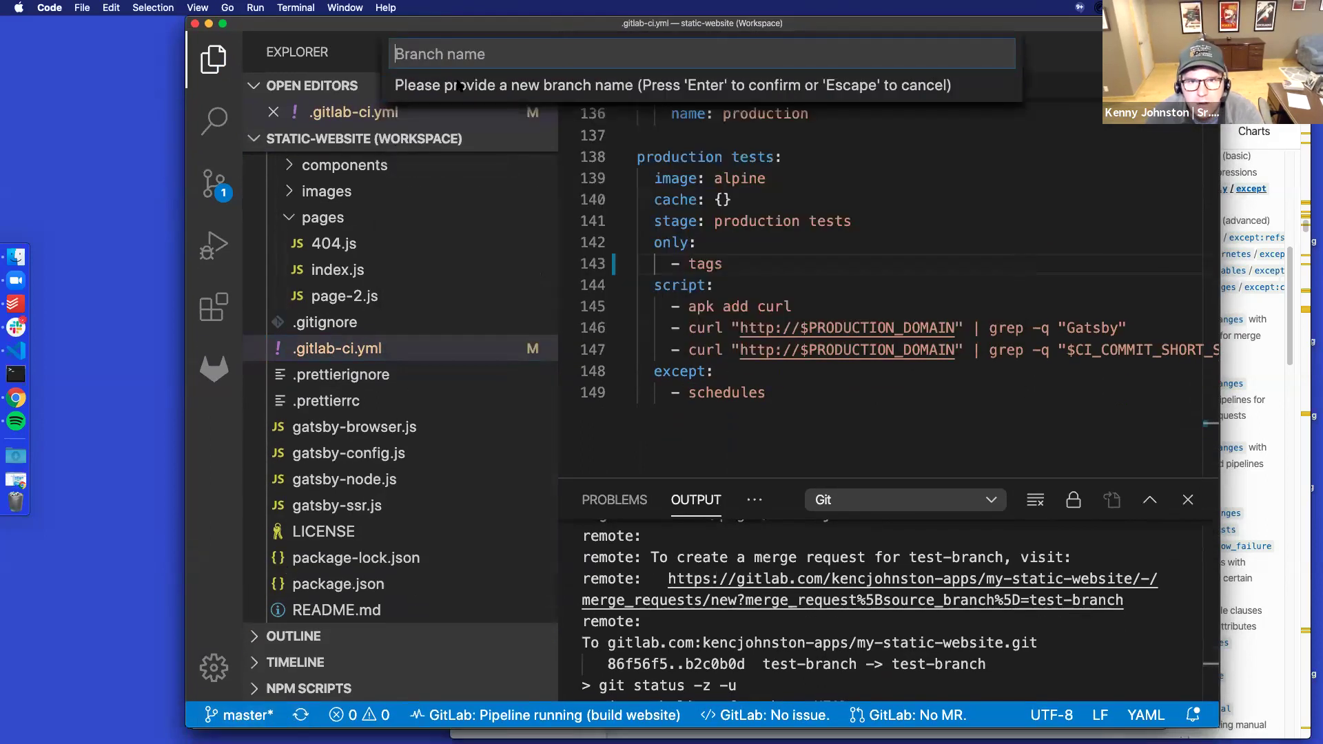
type("add-tests-on-tags-only")
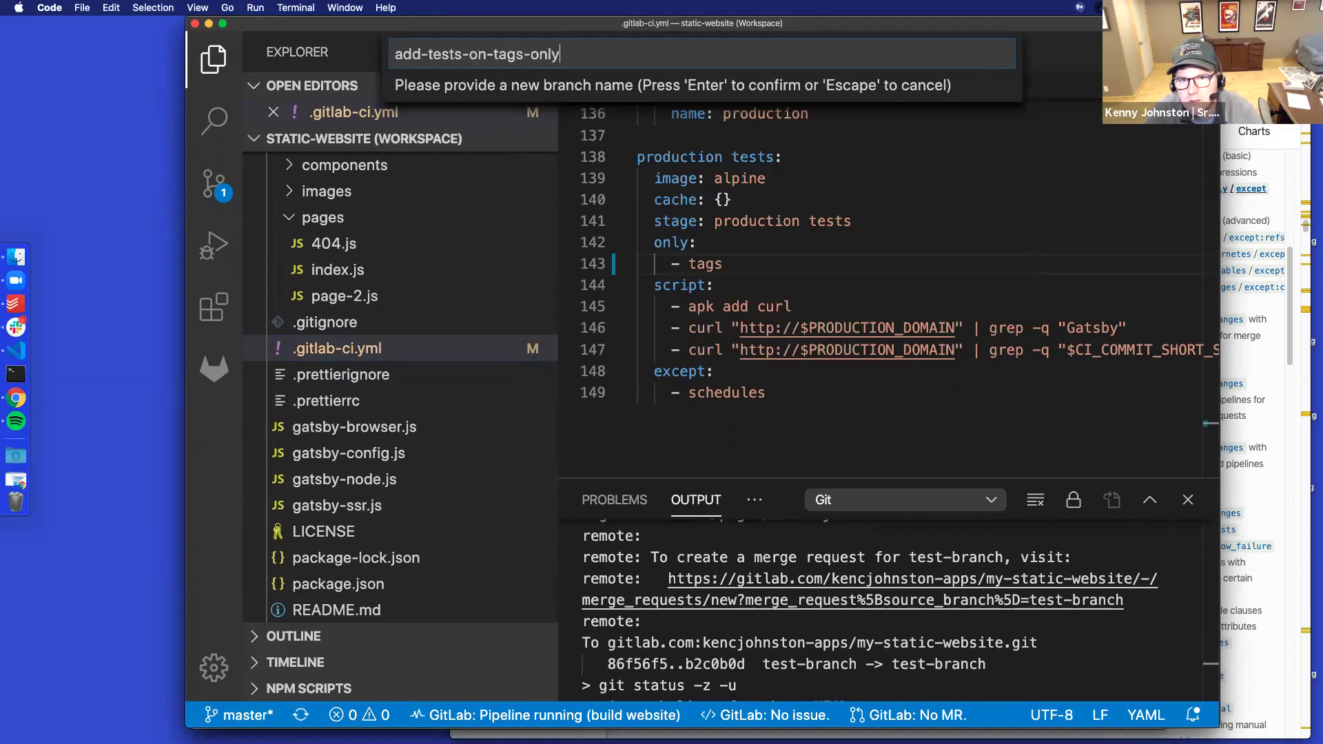
key("Return")
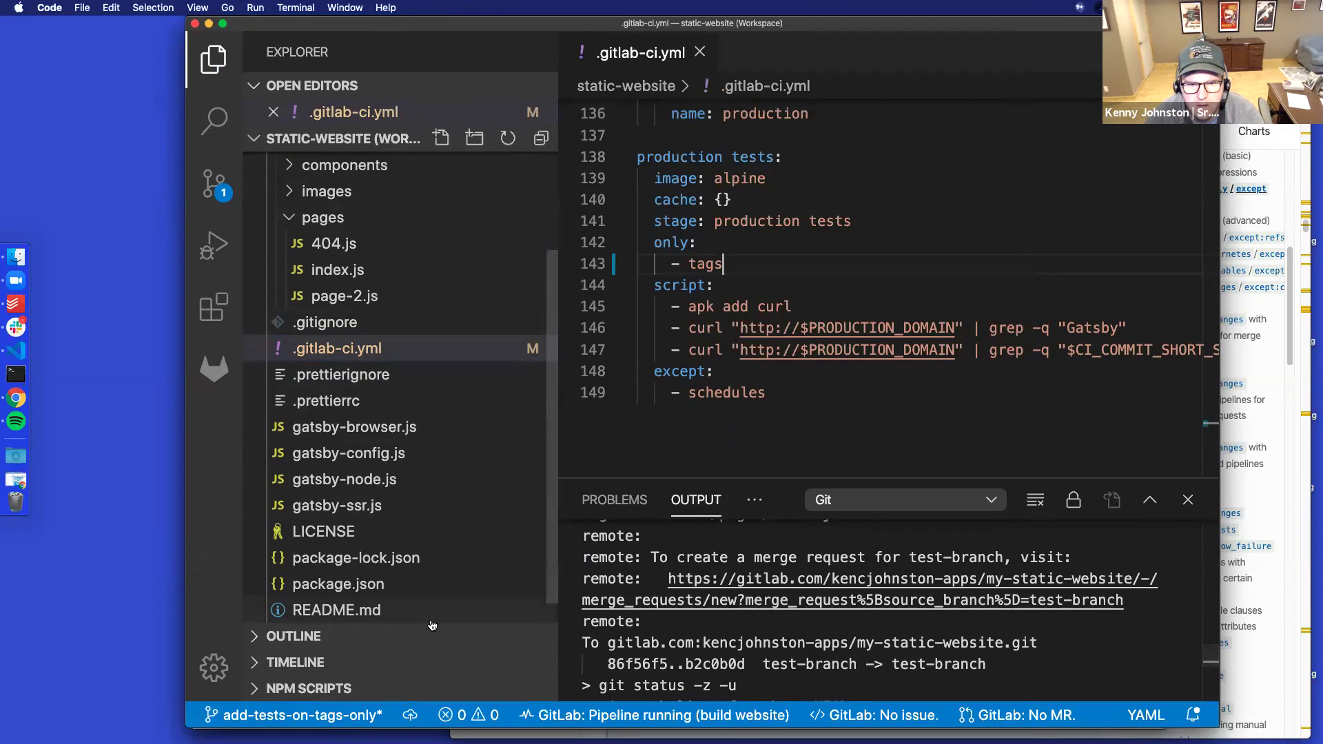
left_click(411, 717)
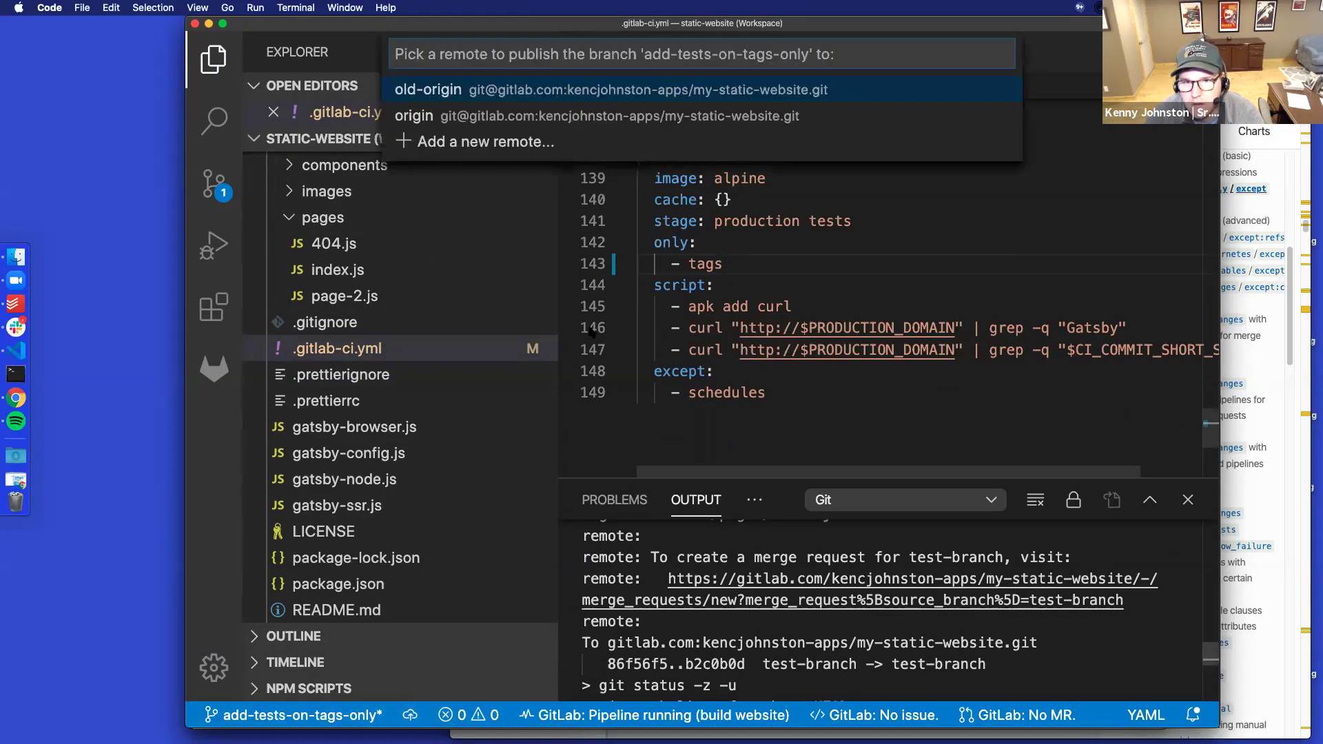
left_click(490, 117)
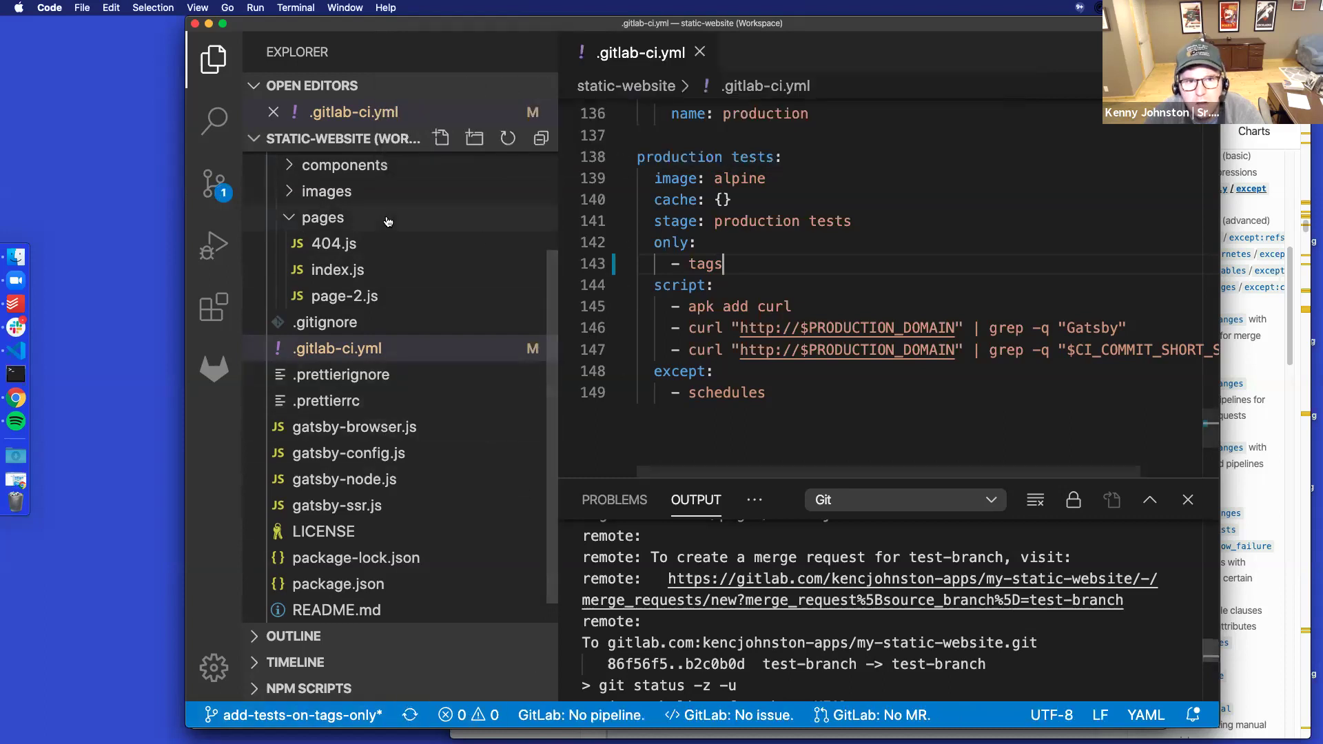
Stage .gitlab-ci.yml, commit it as 'Add test to tags only', and push, enlarging the output log
key("ctrl+shift+g")
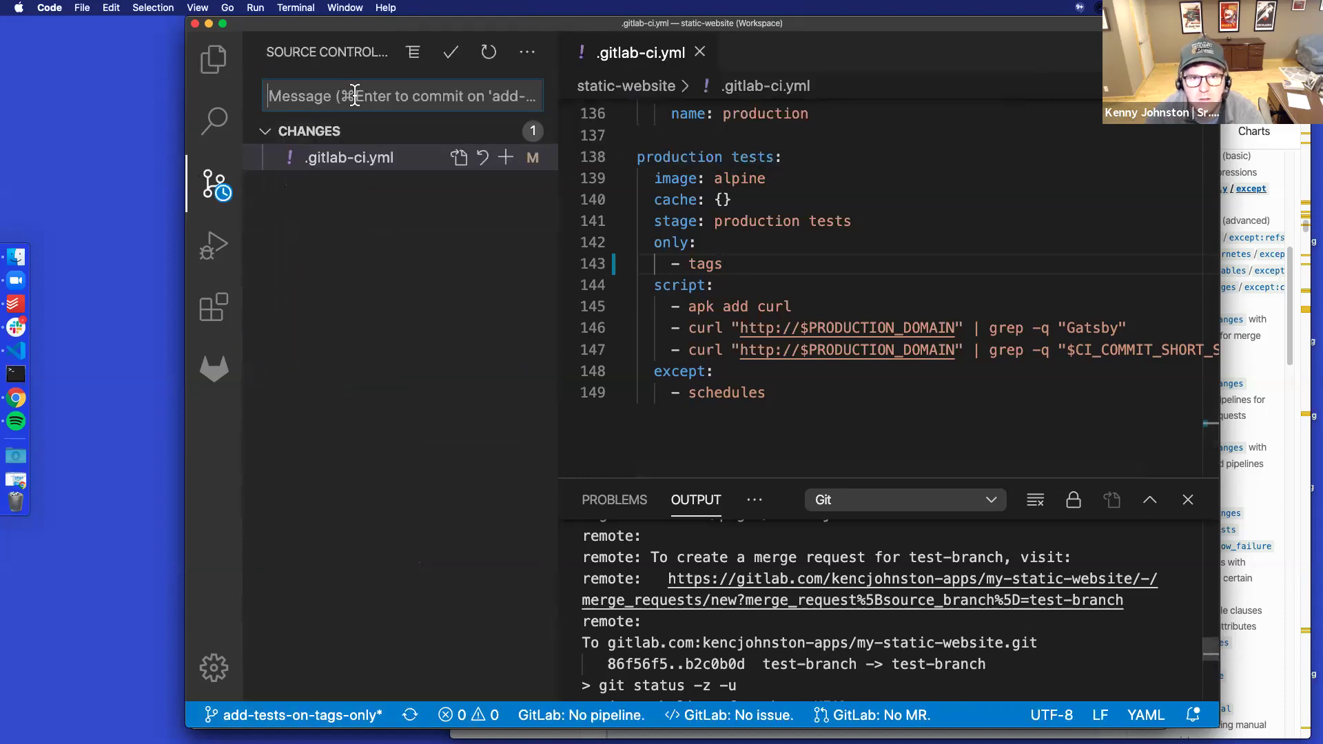
type("Add")
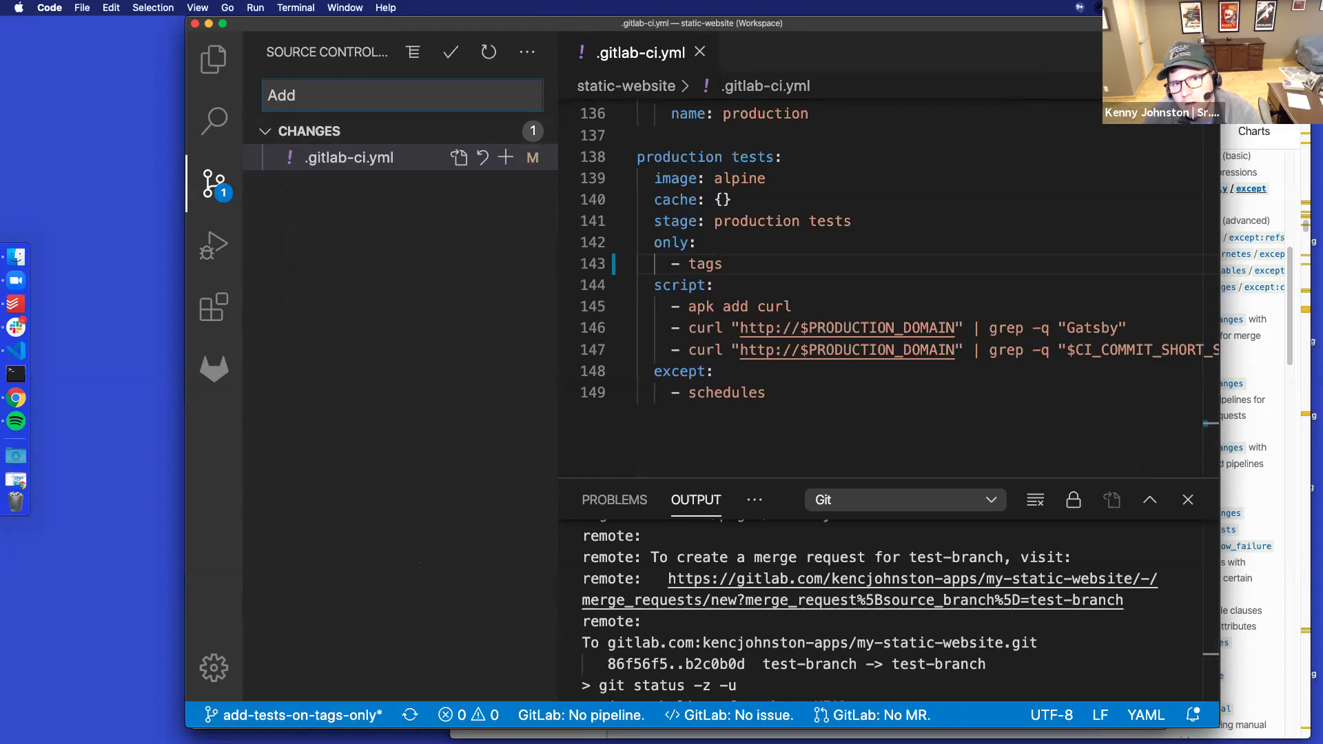
type(" test to tags only")
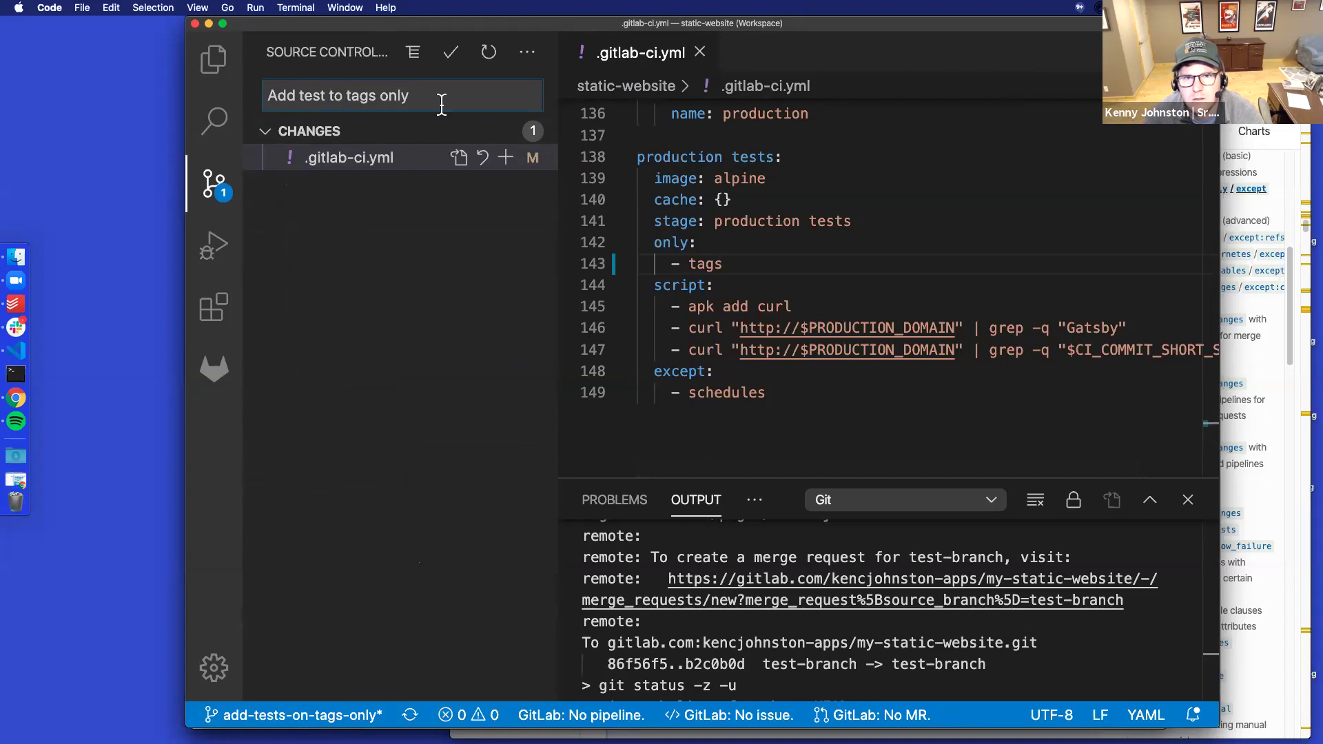
left_click(505, 131)
left_click(450, 55)
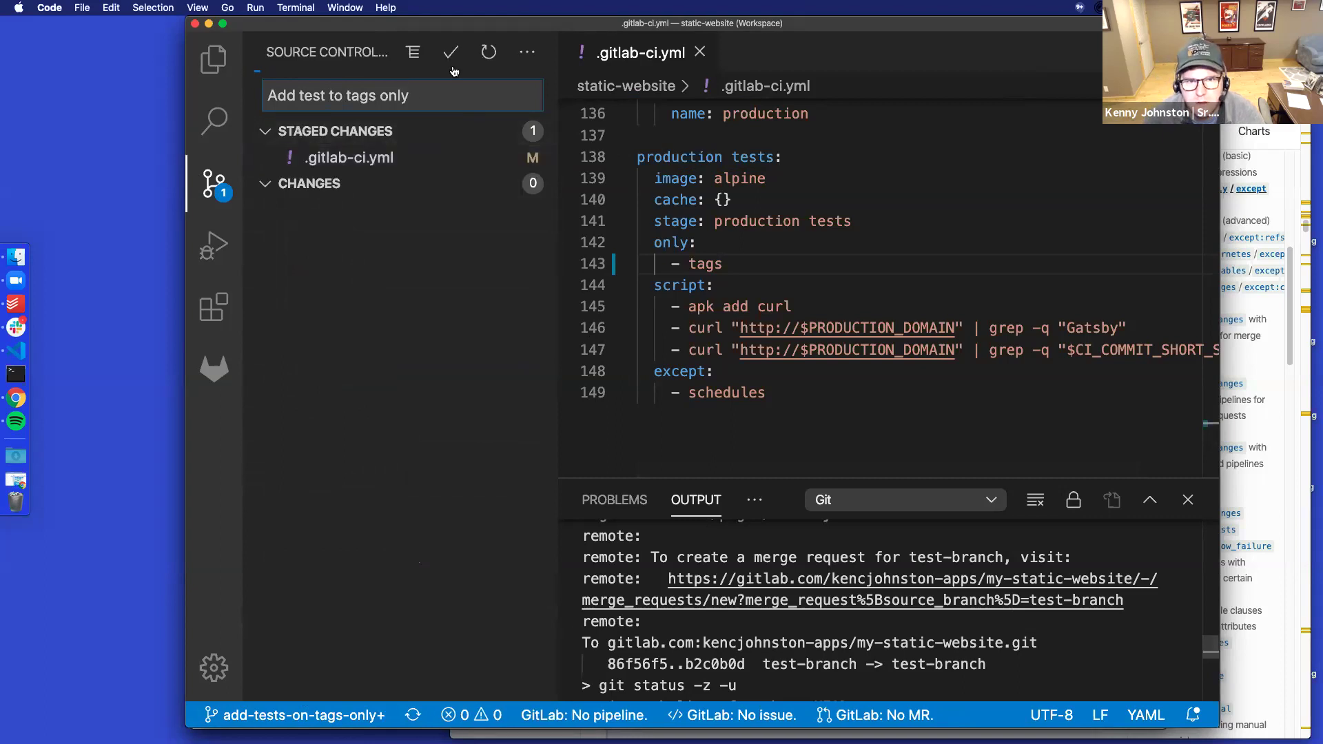
left_click(445, 717)
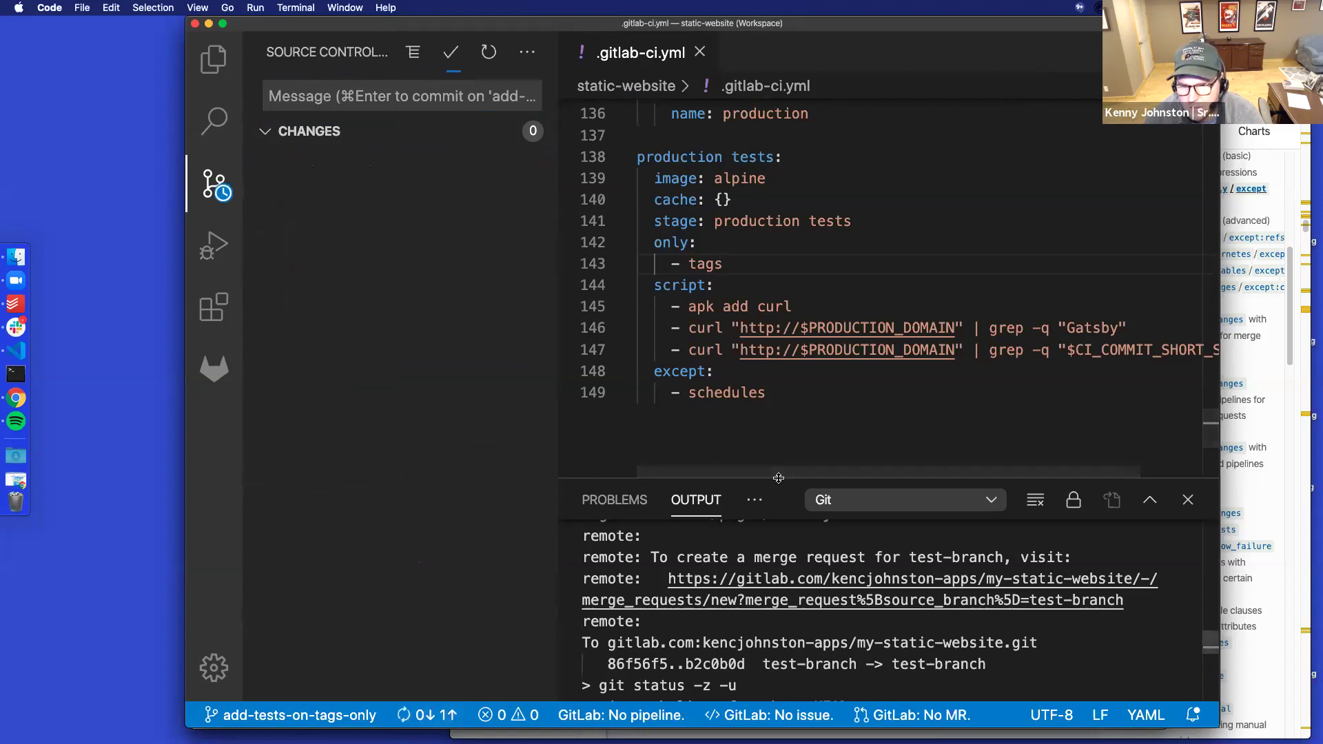
left_click_drag(779, 478, 778, 243)
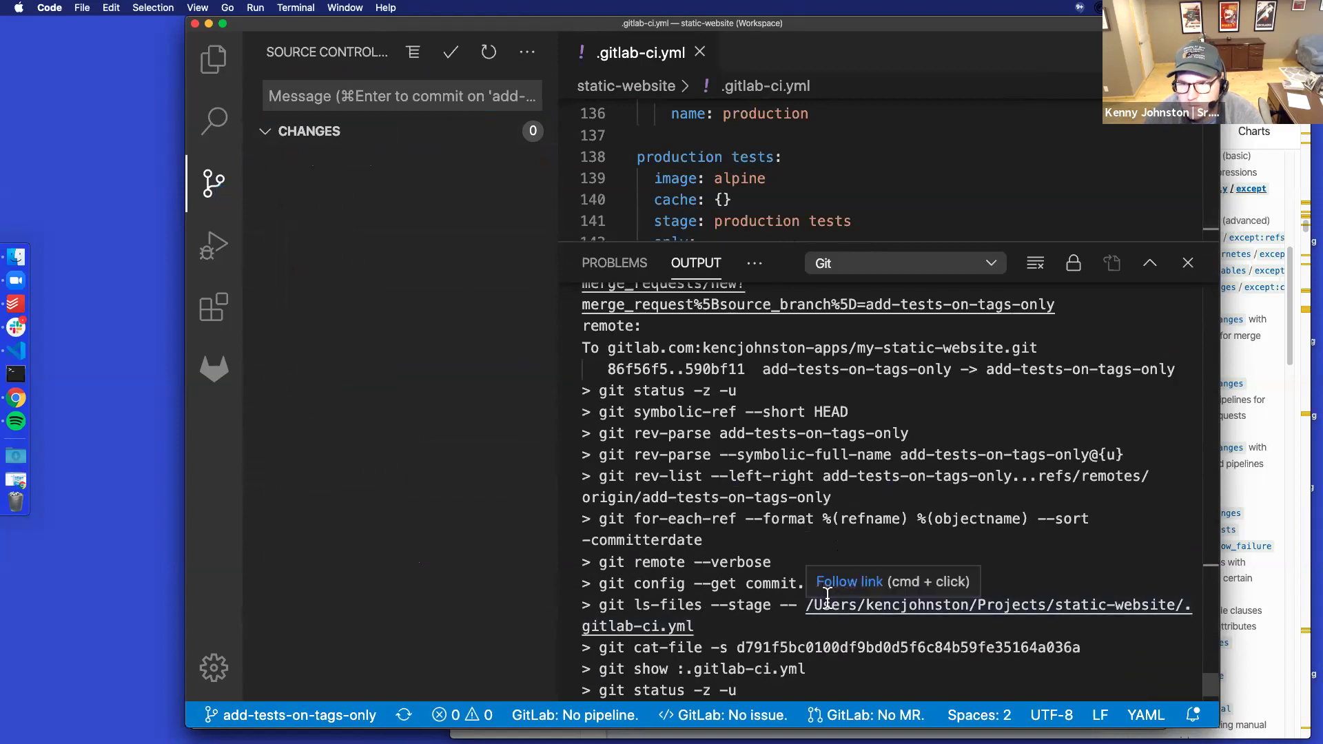
Open the new merge request link from the push output and close the stale GitLab tabs
scroll(827, 597, "up", 3)
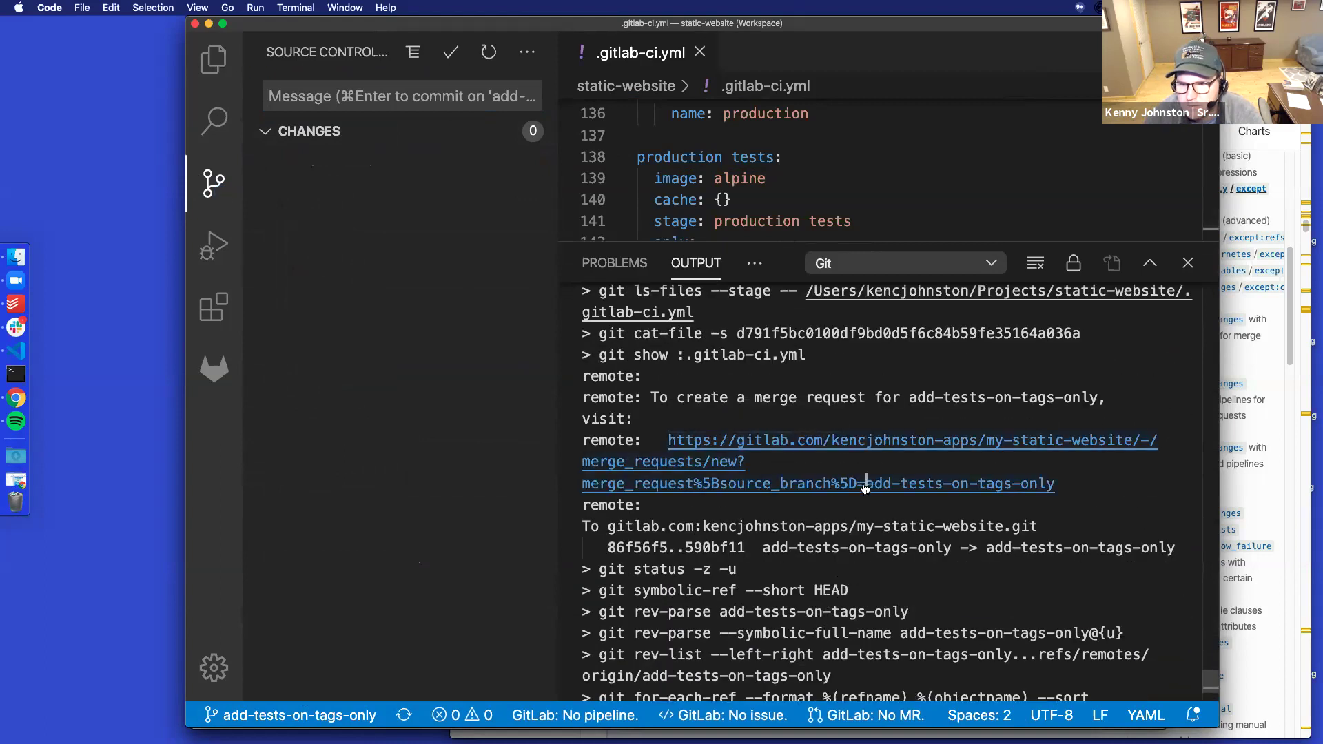
left_click(866, 485, "super")
left_click(886, 103)
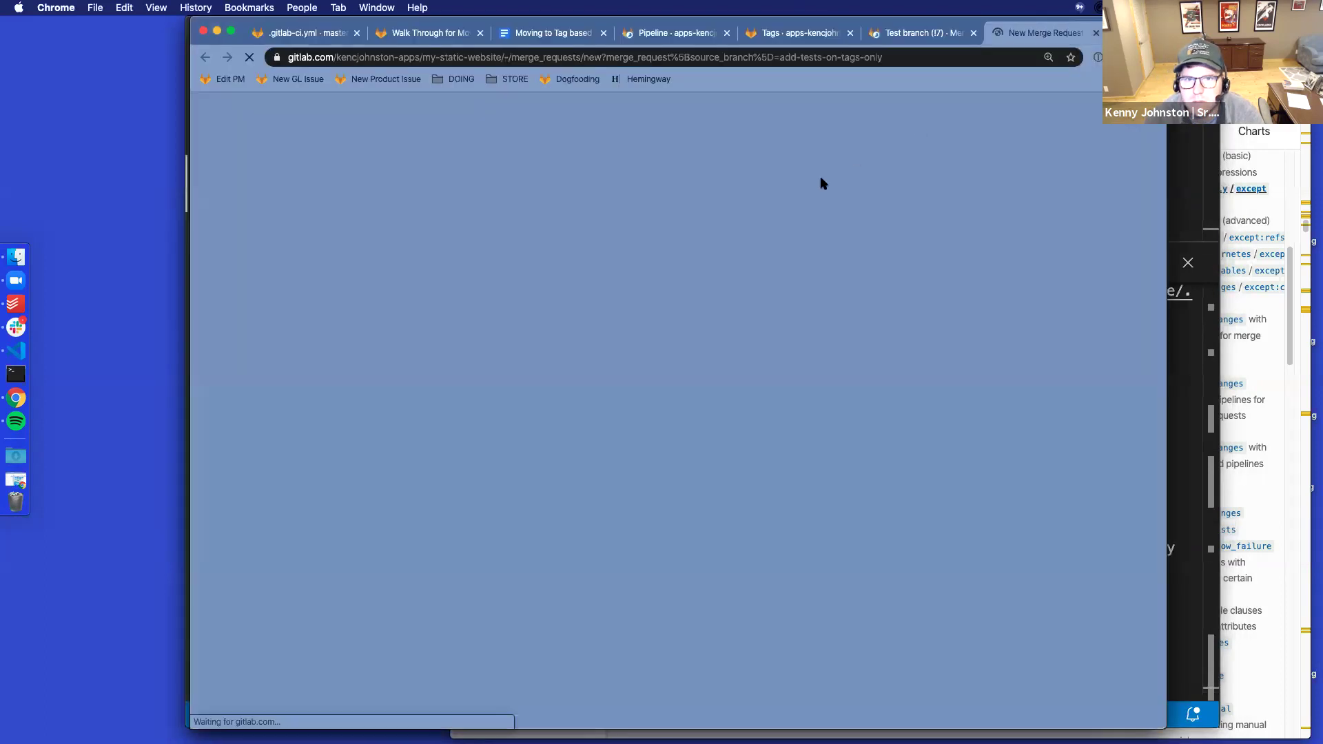
left_click(974, 33)
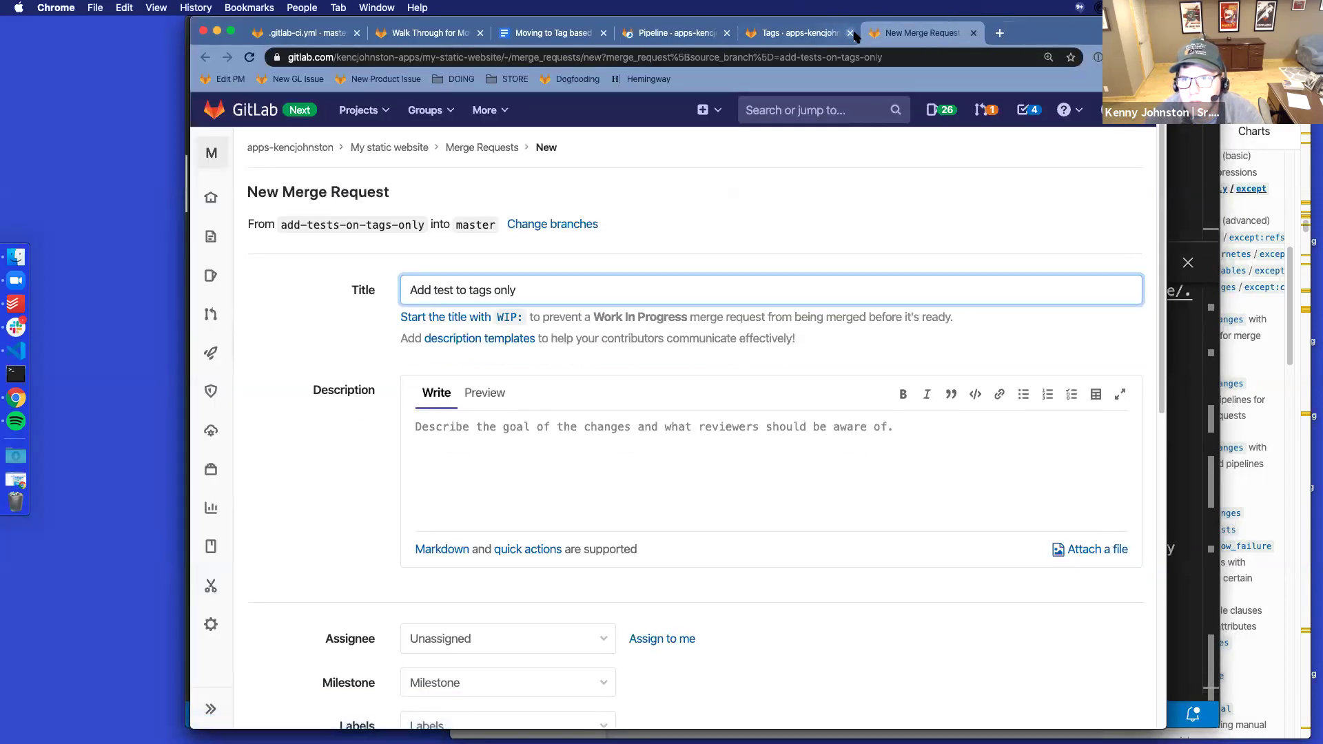
left_click(726, 33)
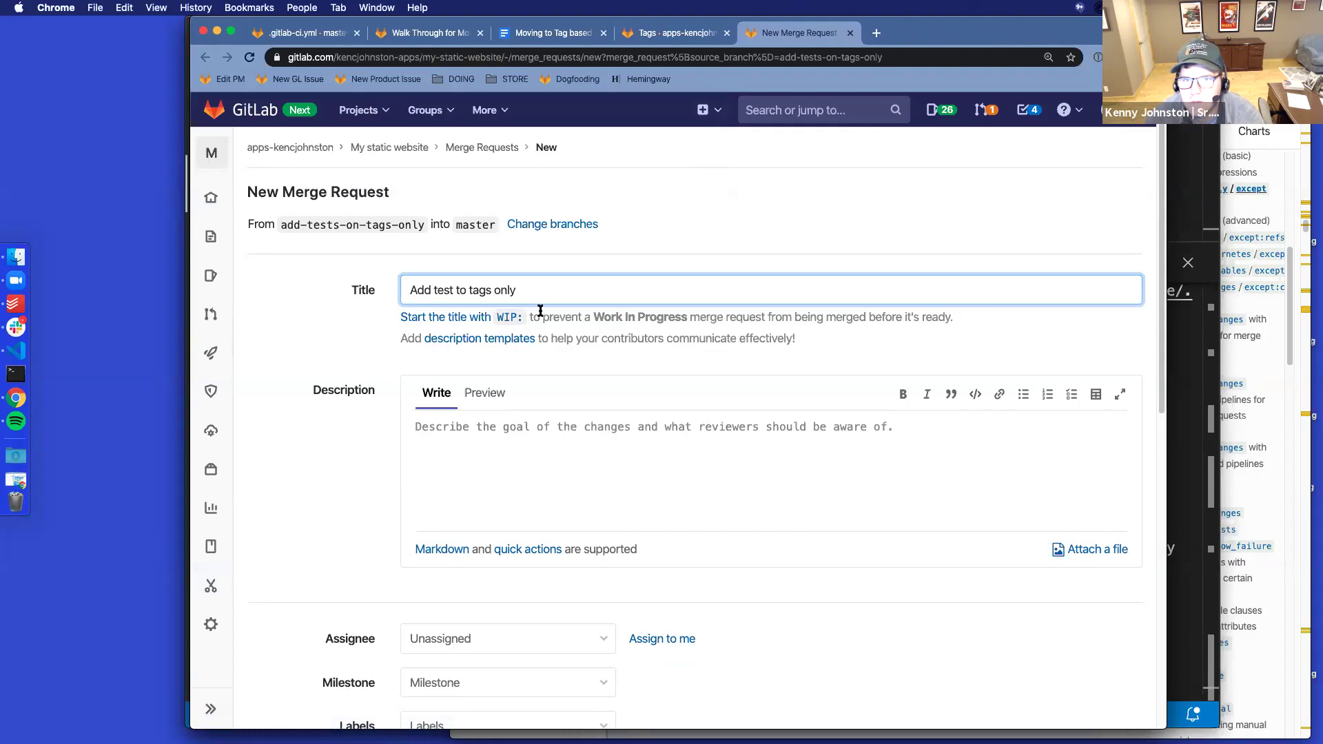
Assign merge request !8 to myself, submit it, review its changes, then view the Tags page
left_click(666, 599)
left_click(662, 635)
scroll(676, 525, "down", 5)
left_click(370, 705)
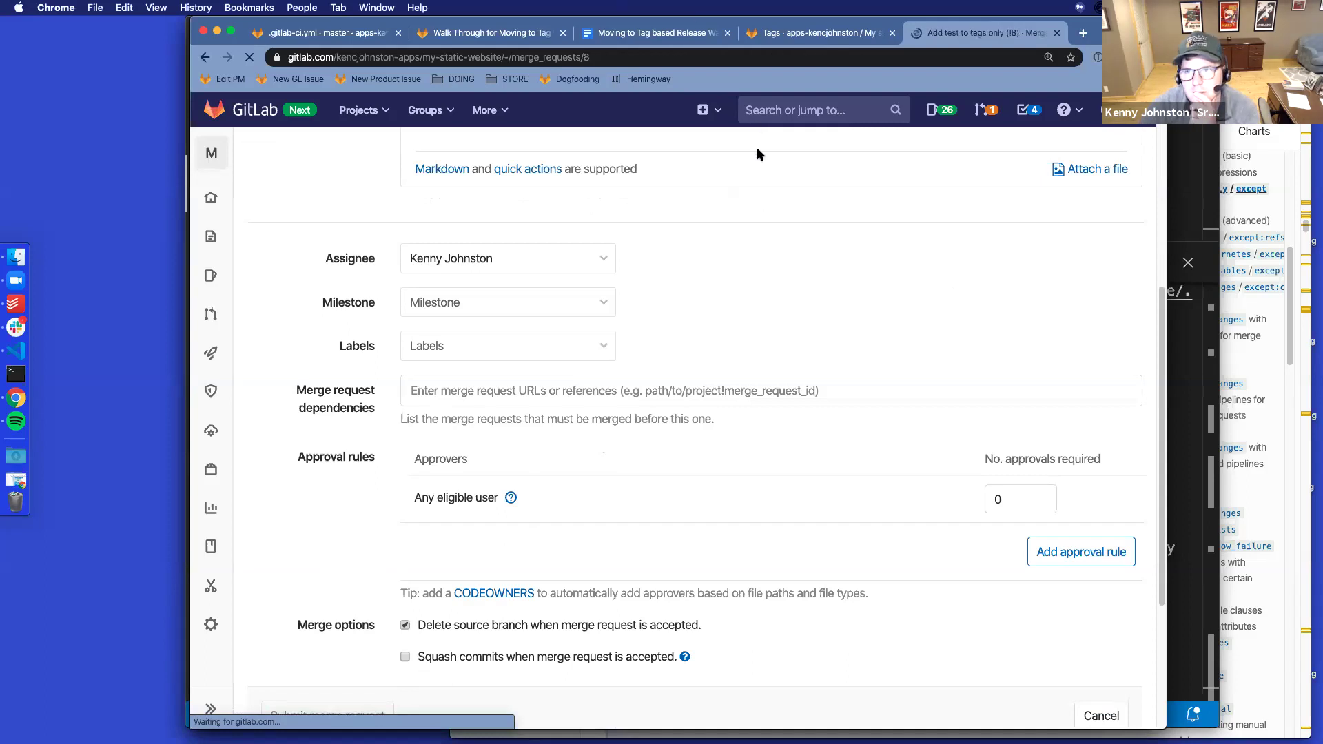
left_click(437, 267)
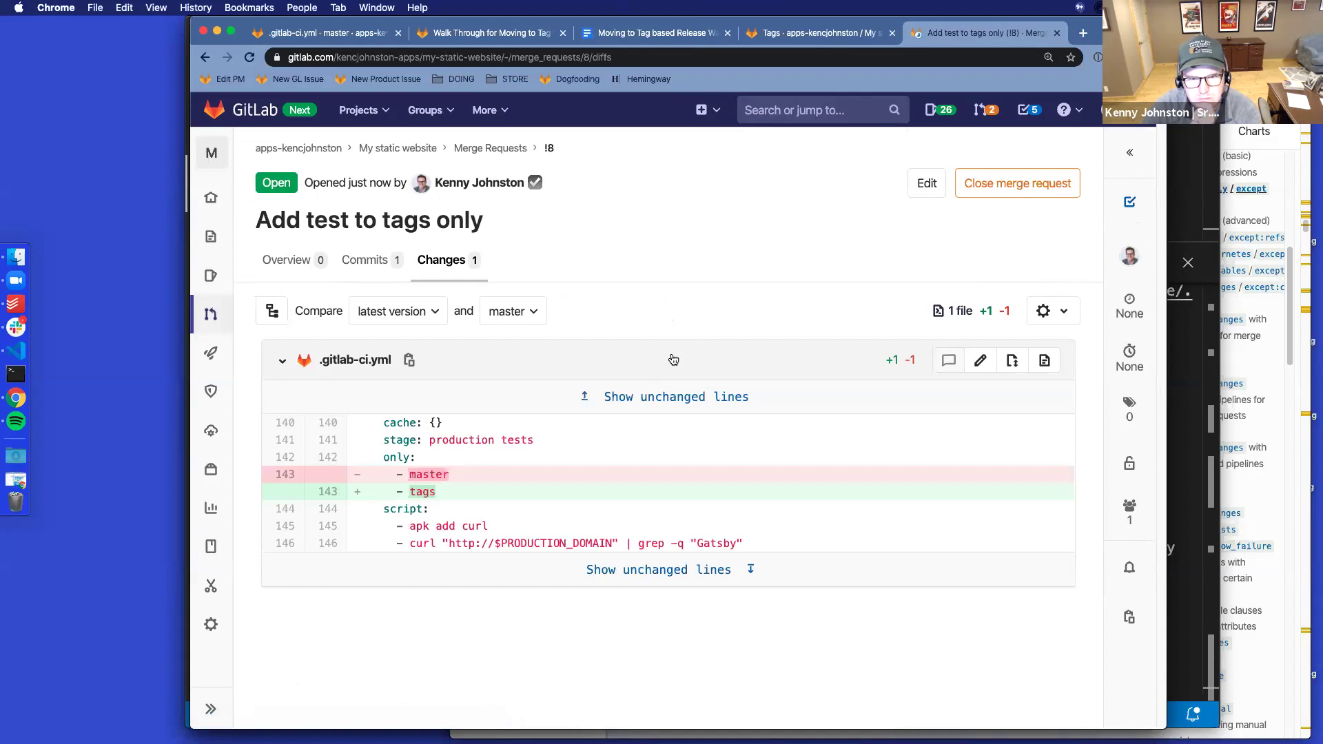
left_click(290, 260)
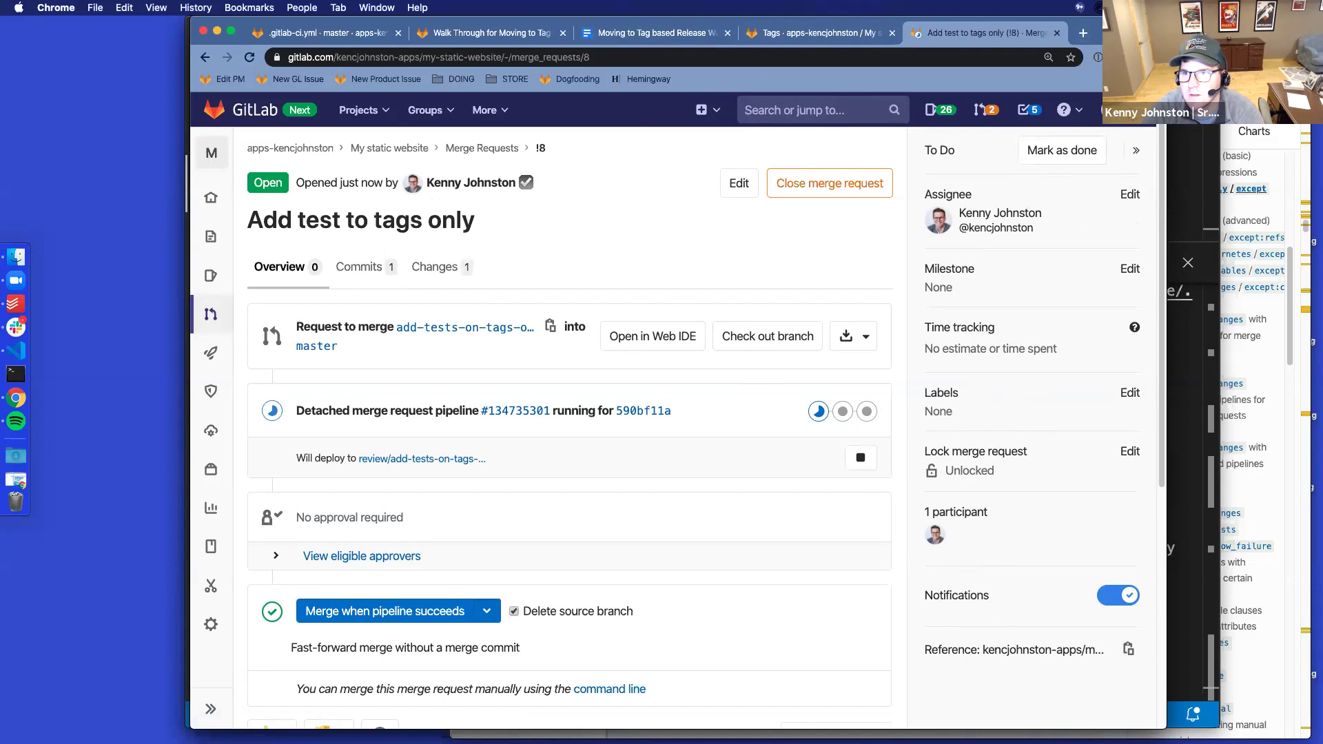
left_click_drag(1092, 32, 1092, 76)
left_click(833, 78)
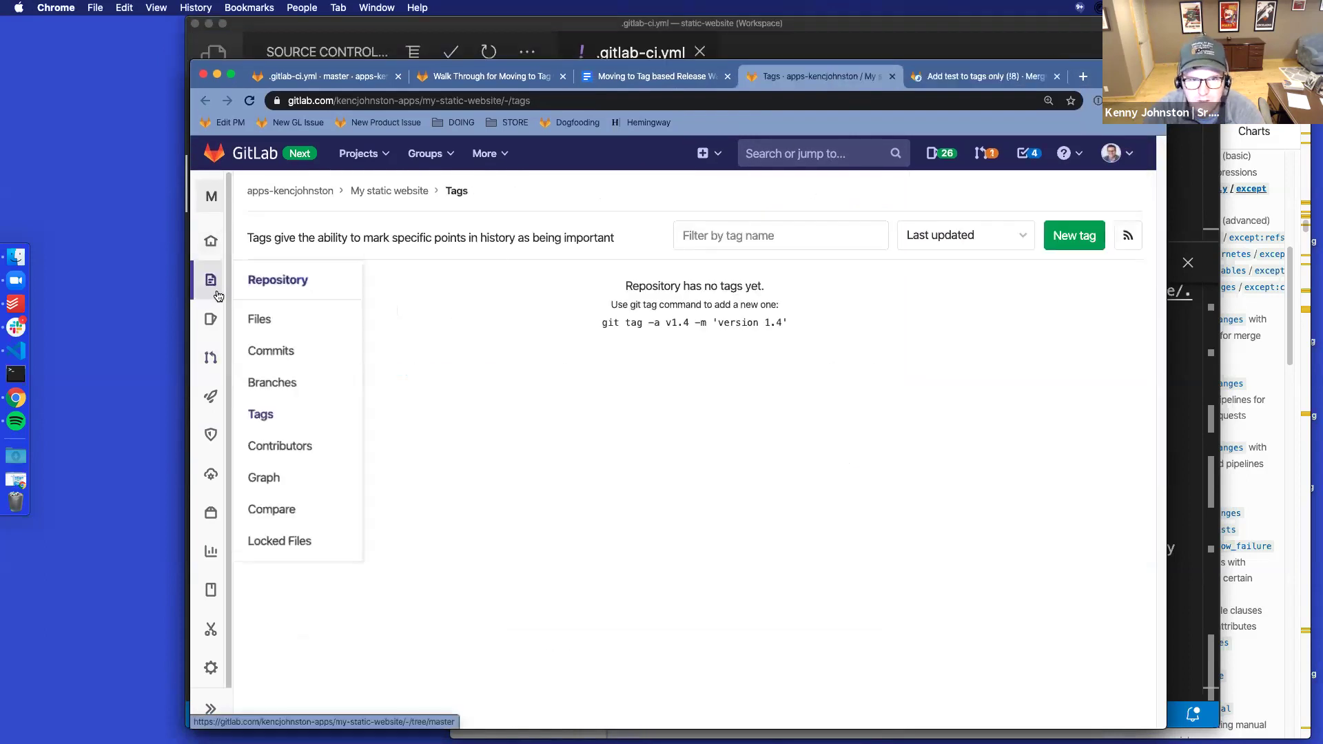
Create tag 1.0 with message 'First tagged deploy' and release notes 'None at the moment.'
left_click(1086, 237)
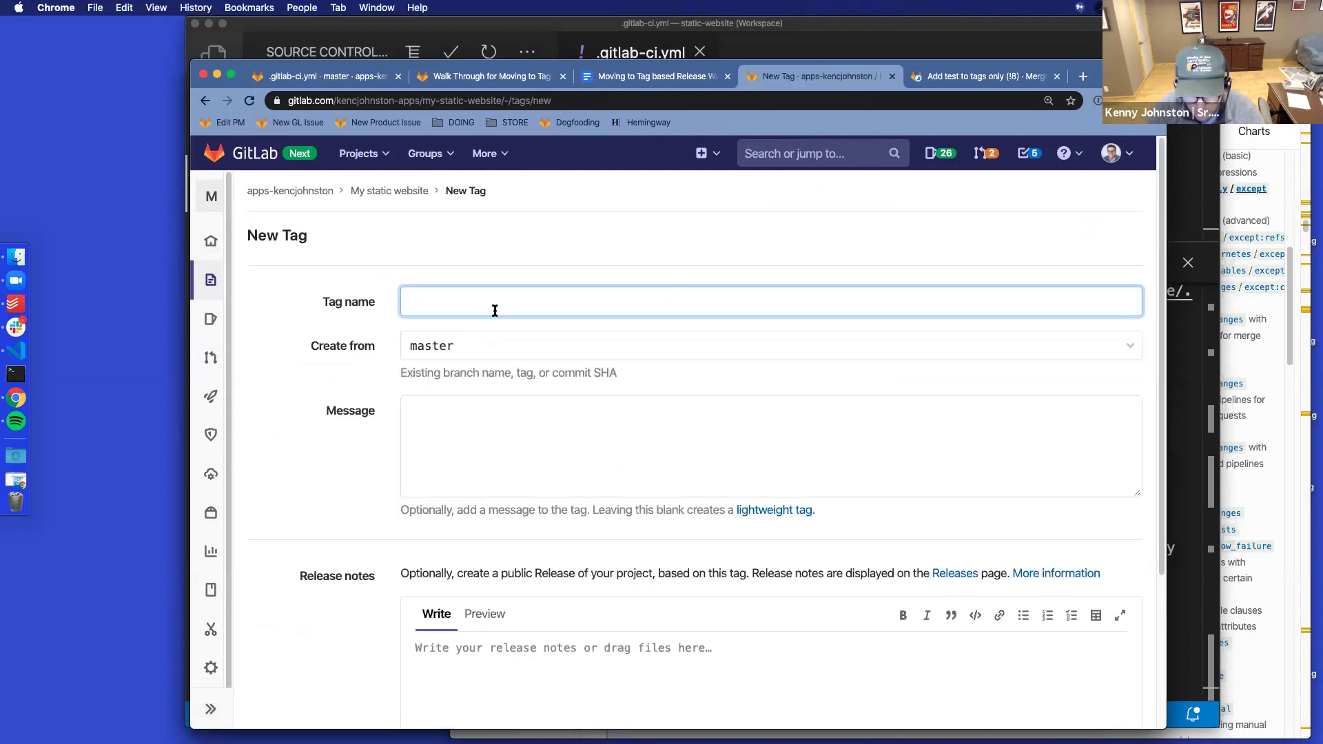
type("1.0")
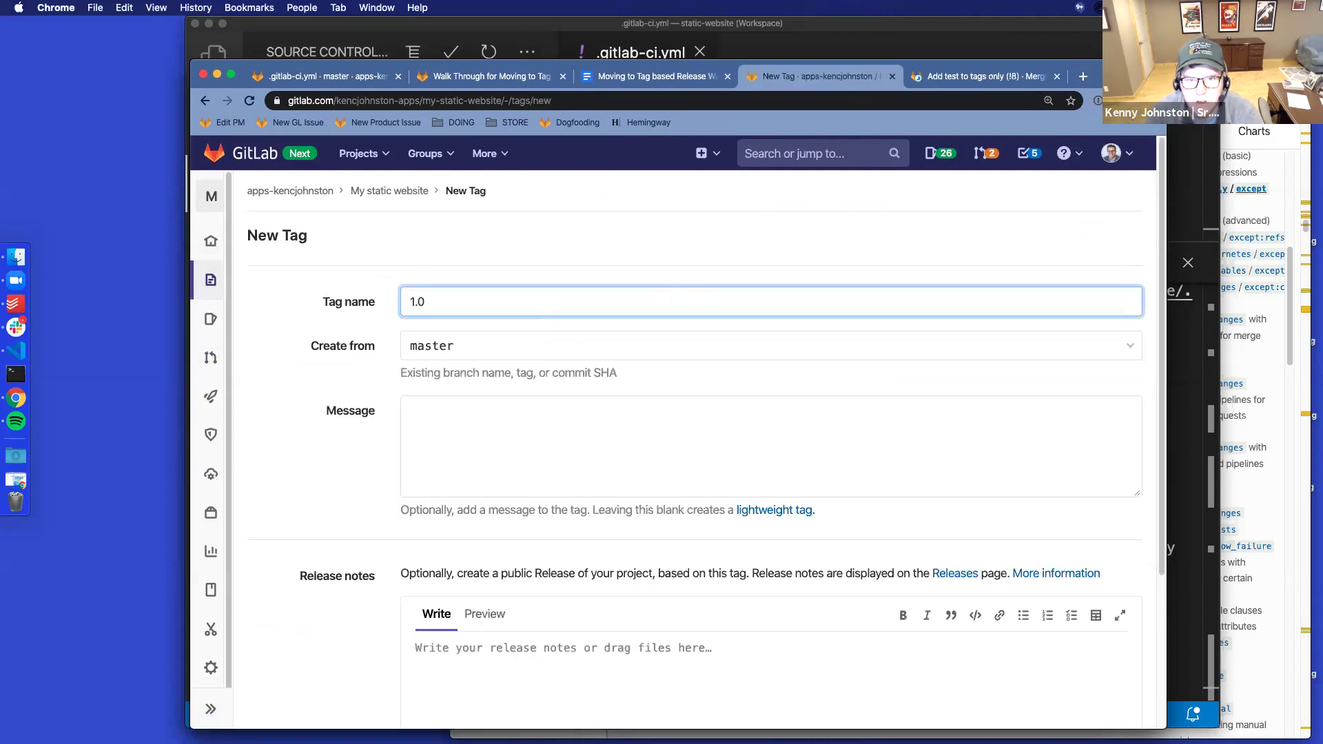
key("Tab")
key("Tab")
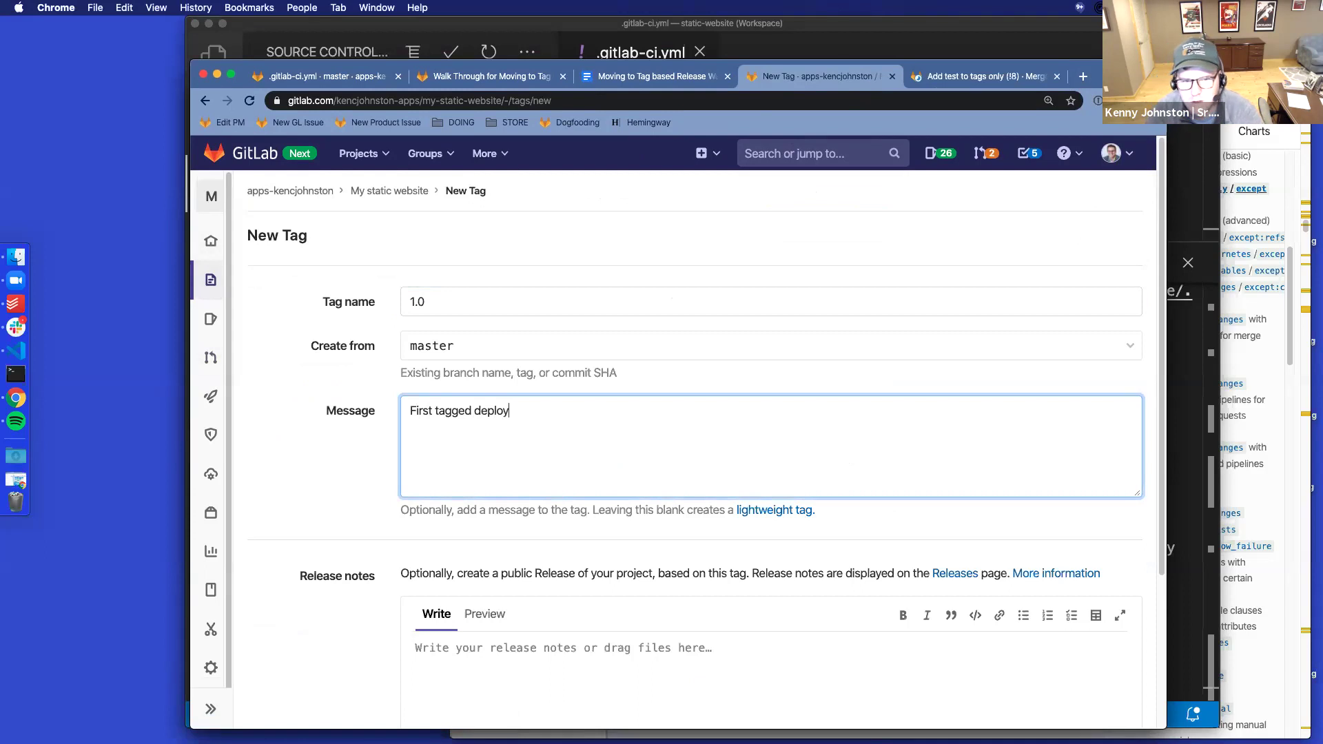
scroll(566, 362, "down", 3)
left_click(492, 442)
type("None at the moment.")
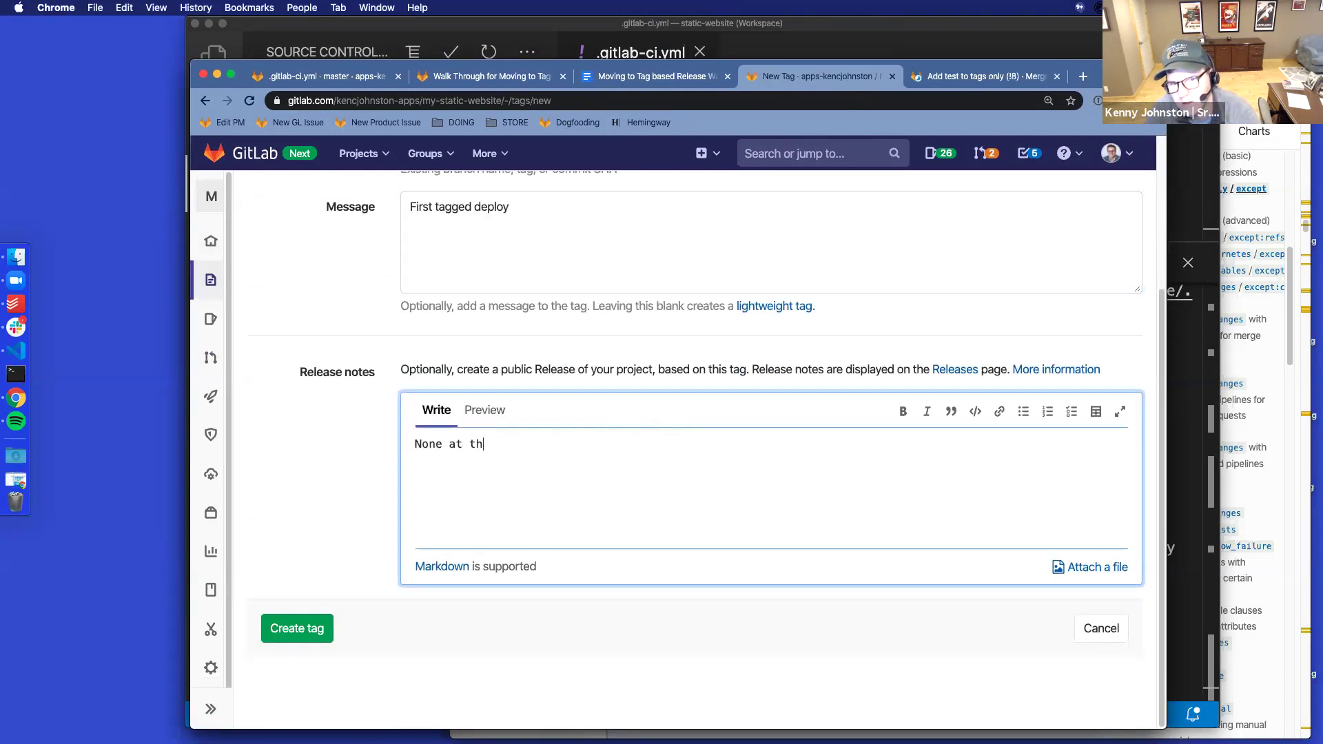
left_click(301, 630)
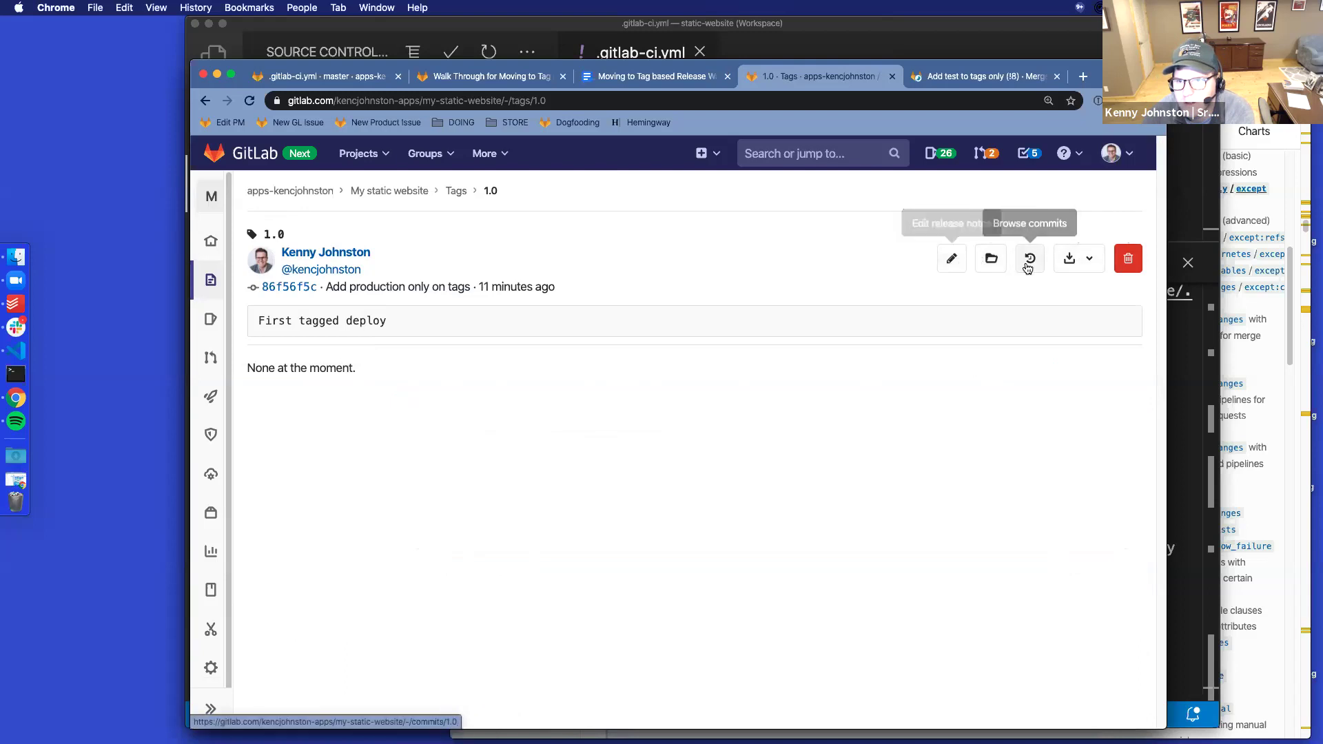
Browse tag 1.0's files and its commits, returning to the tag page each time
left_click(990, 259)
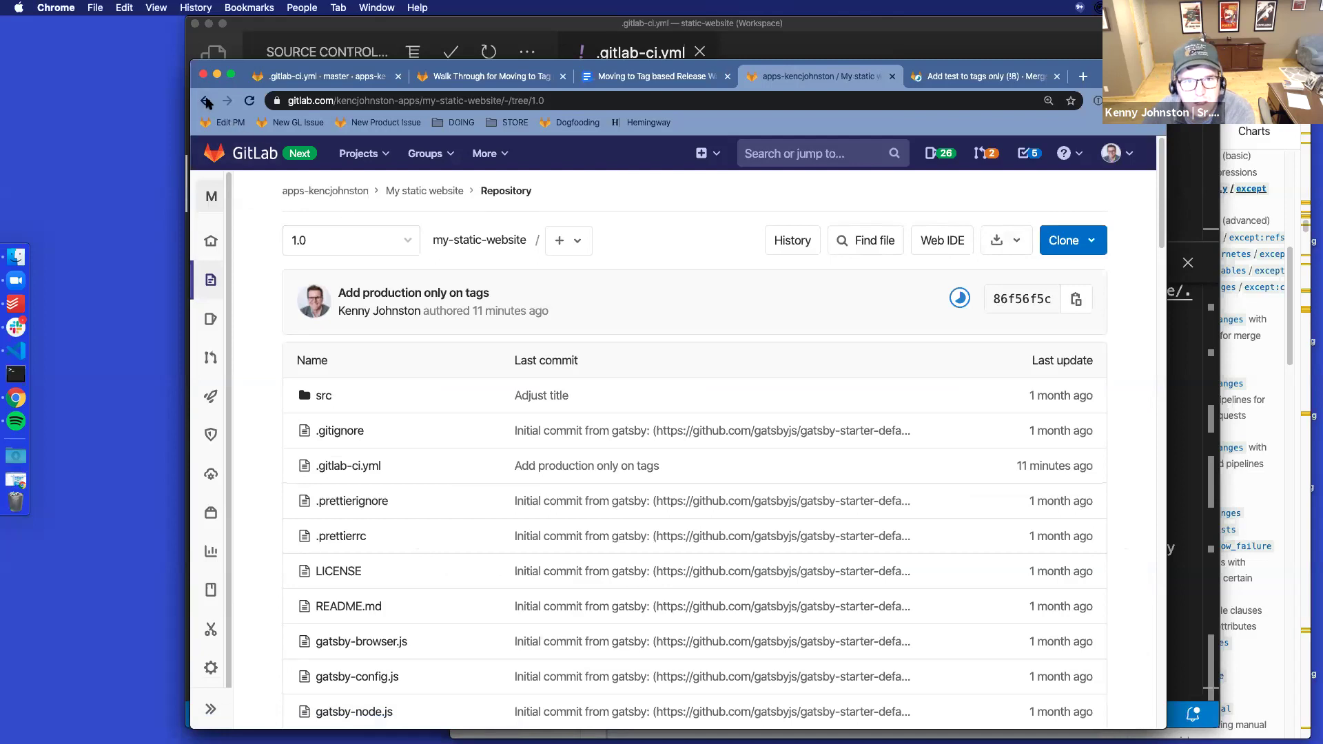
left_click(204, 101)
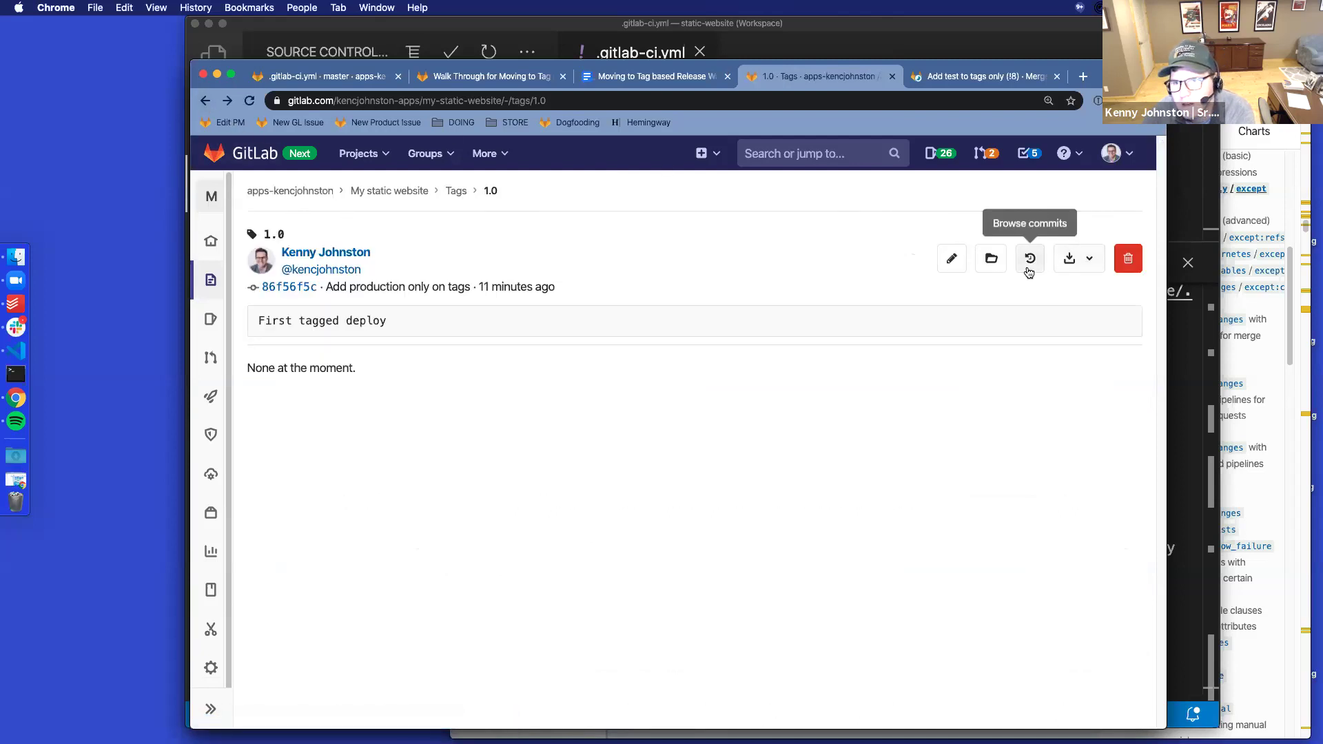
left_click(1028, 268)
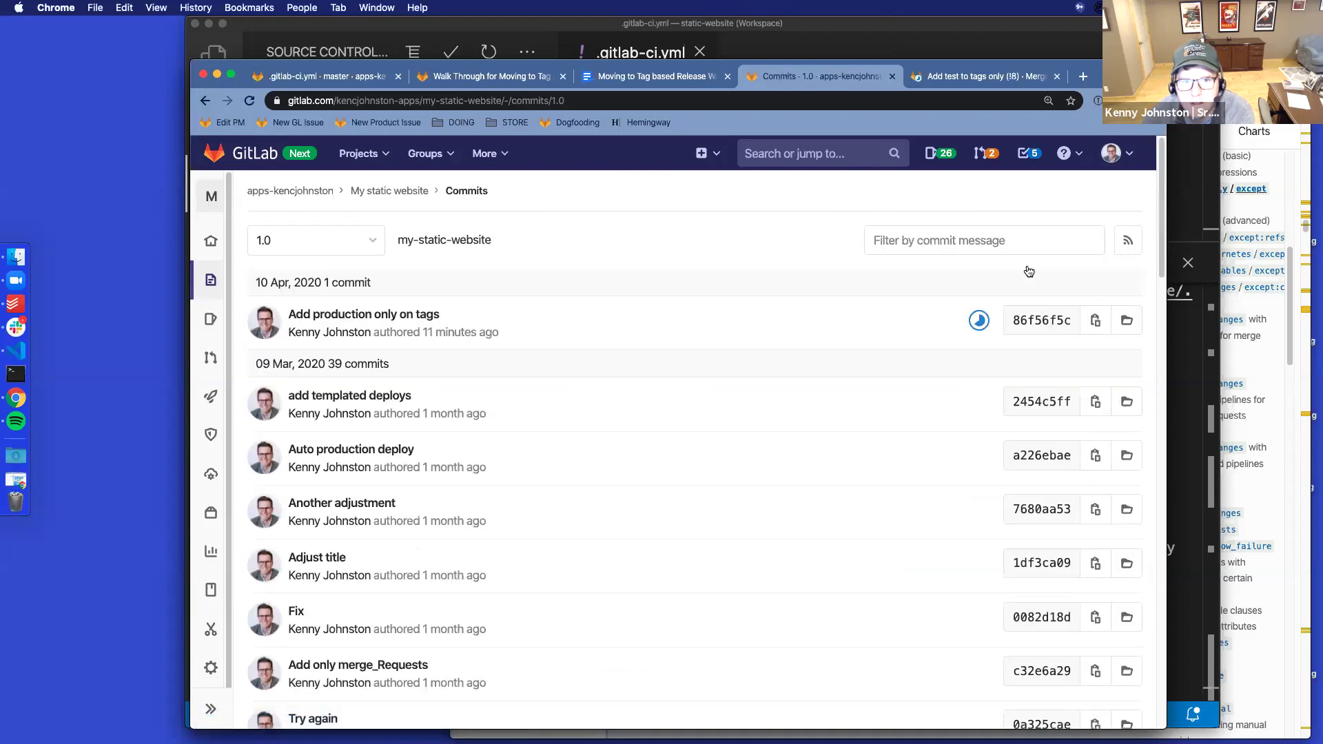
scroll(795, 474, "down", 20)
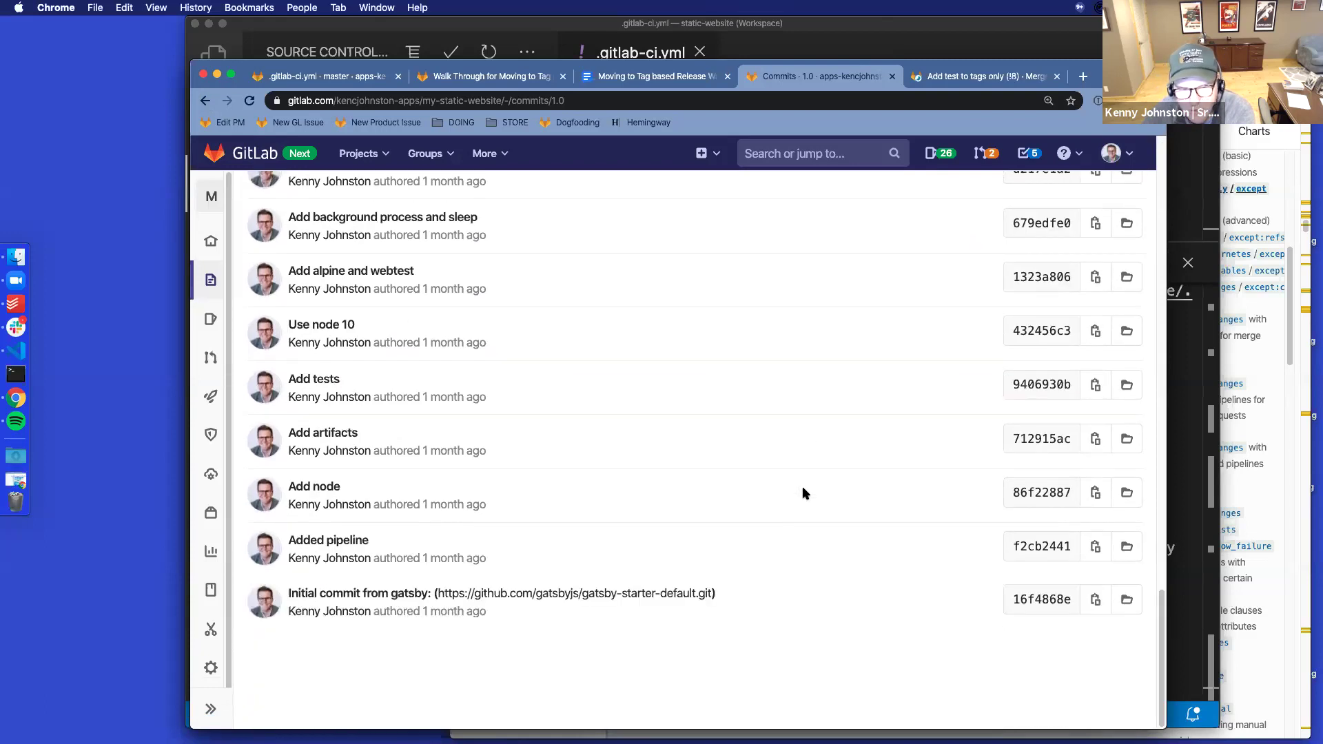
scroll(803, 492, "up", 20)
left_click(202, 100)
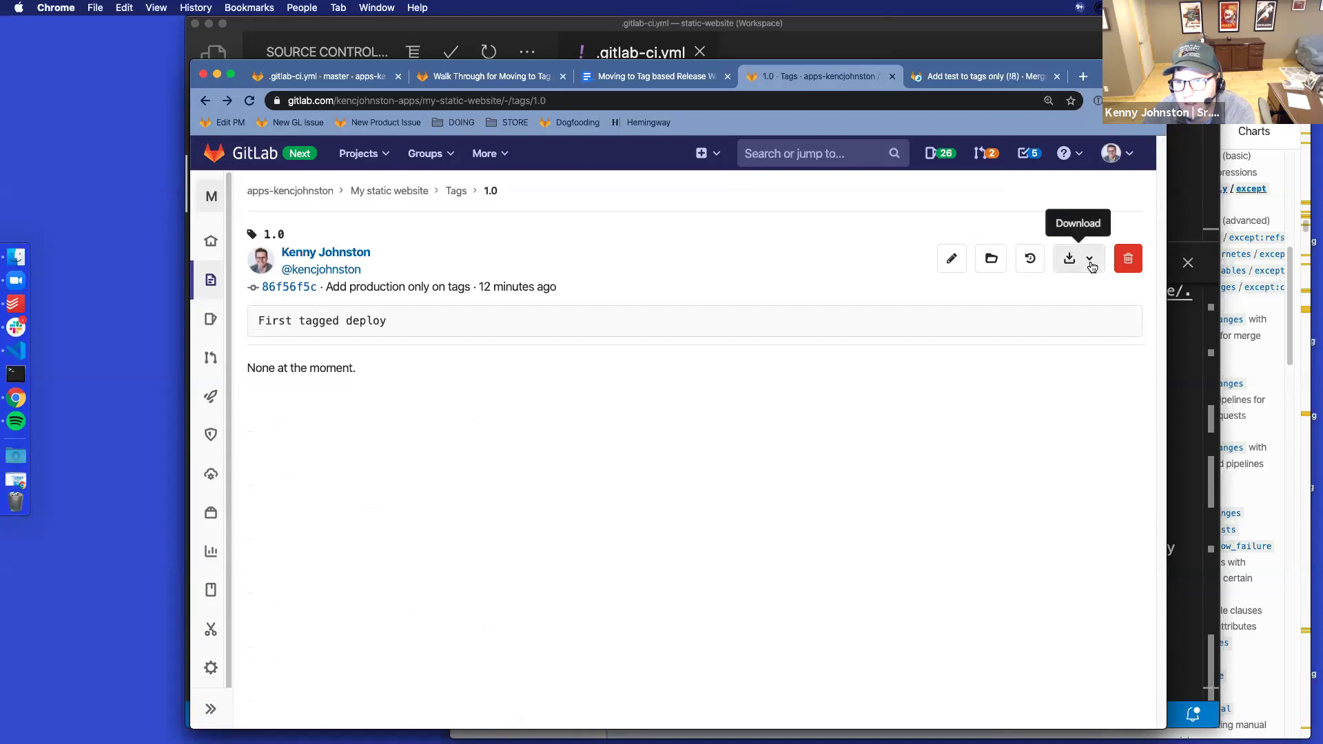
Glance at the source download formats, then open the CI/CD Pipelines list
left_click(1090, 262)
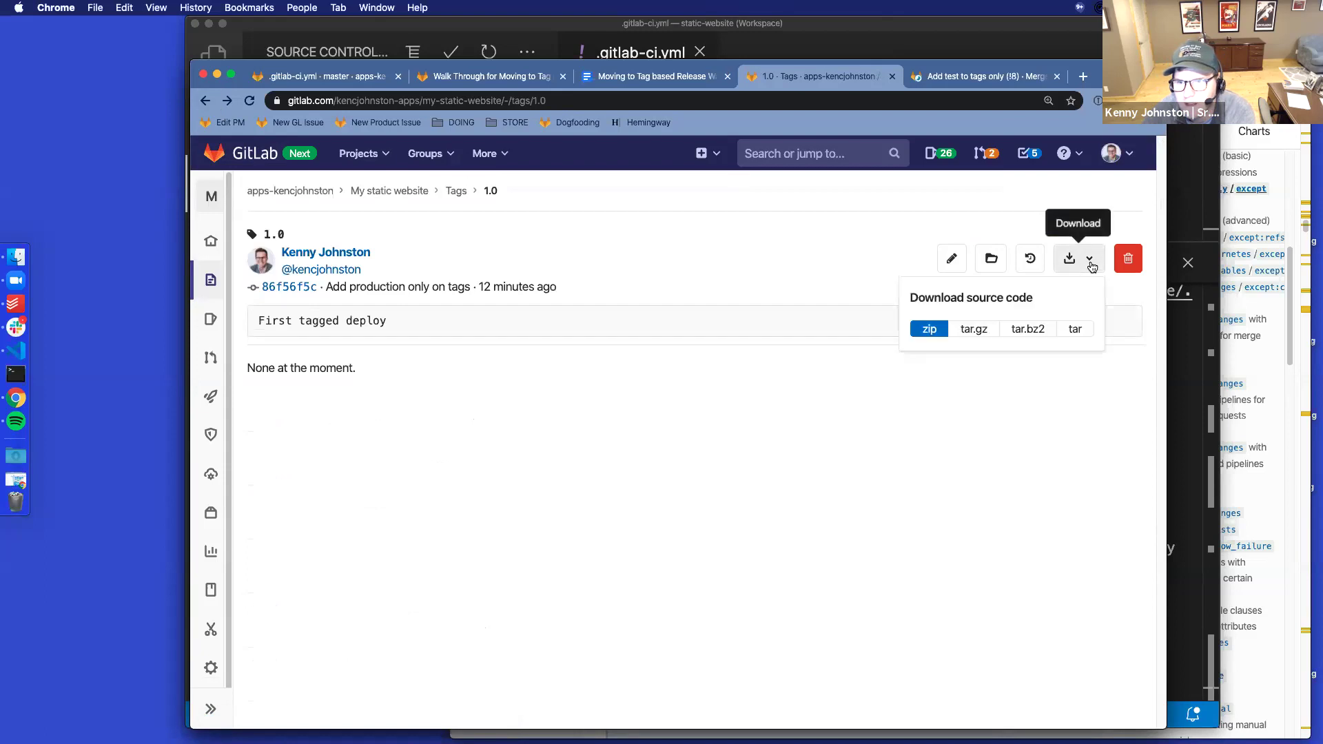
left_click(870, 218)
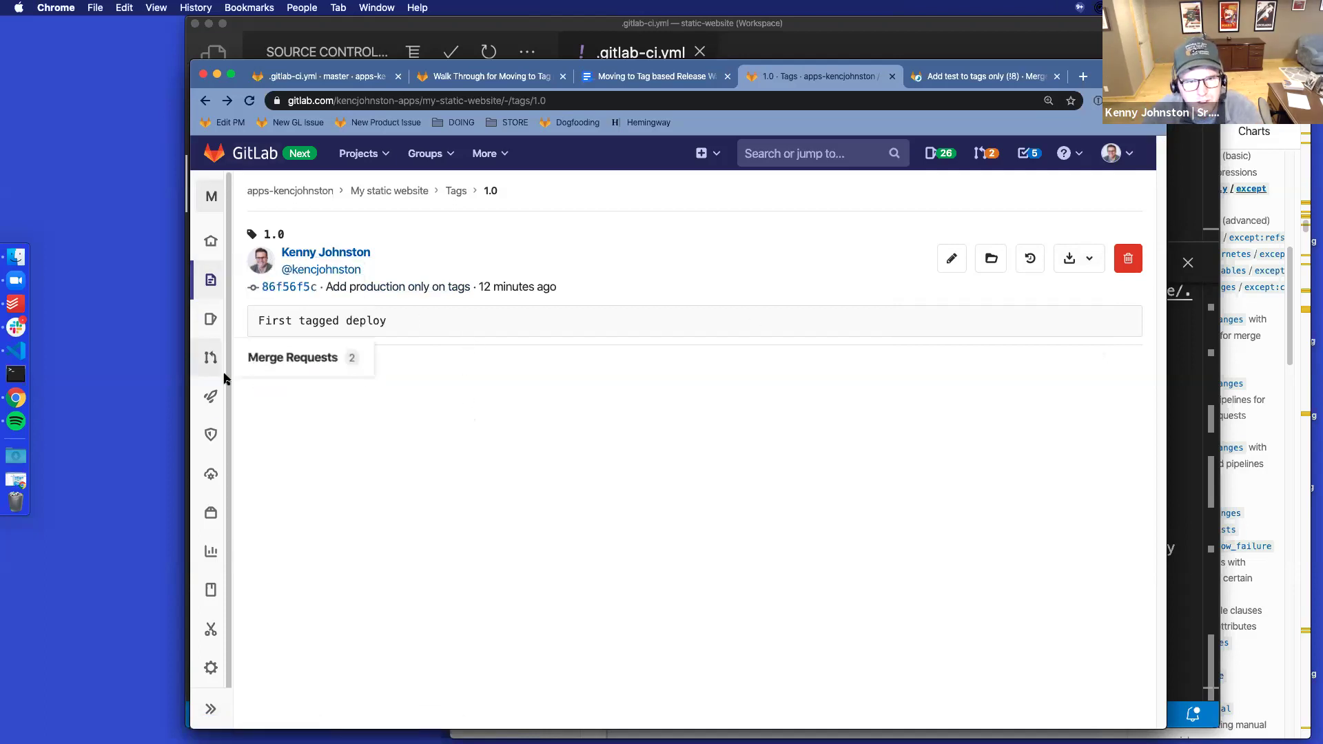
mouse_move(211, 396)
left_click(284, 449)
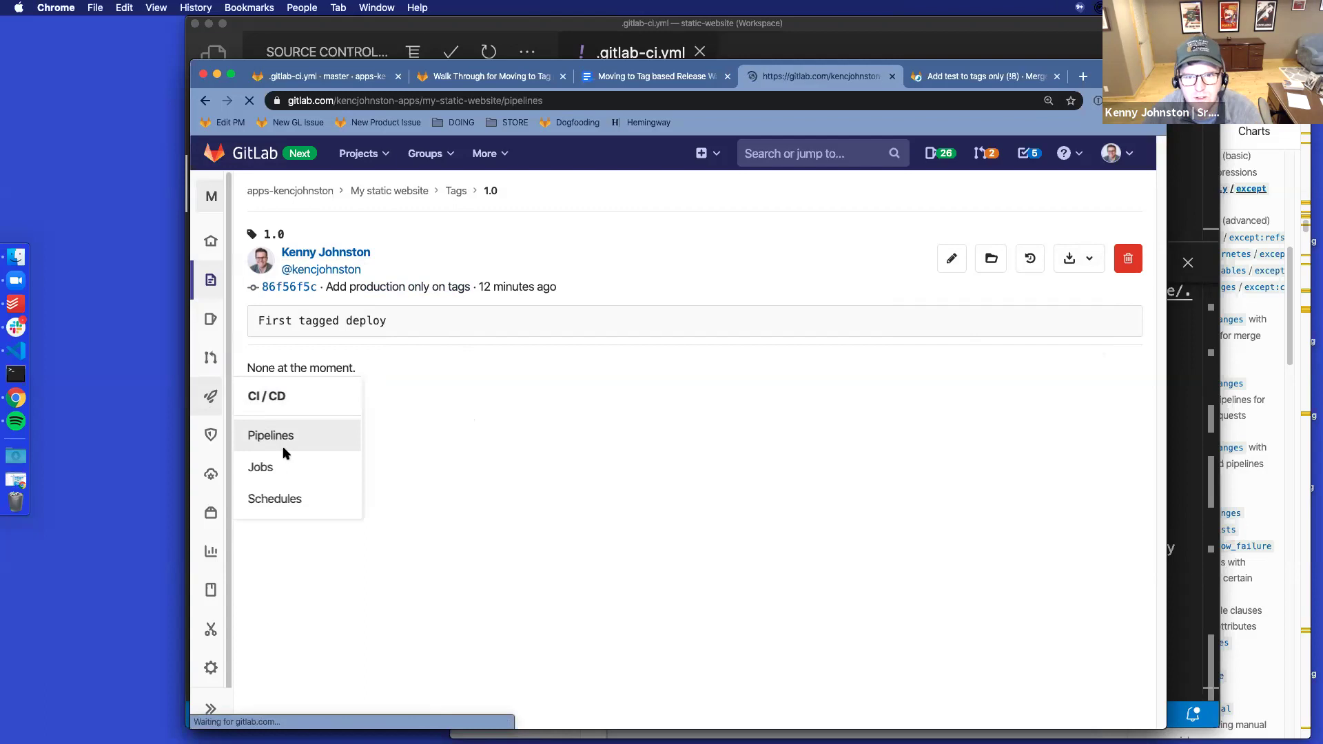
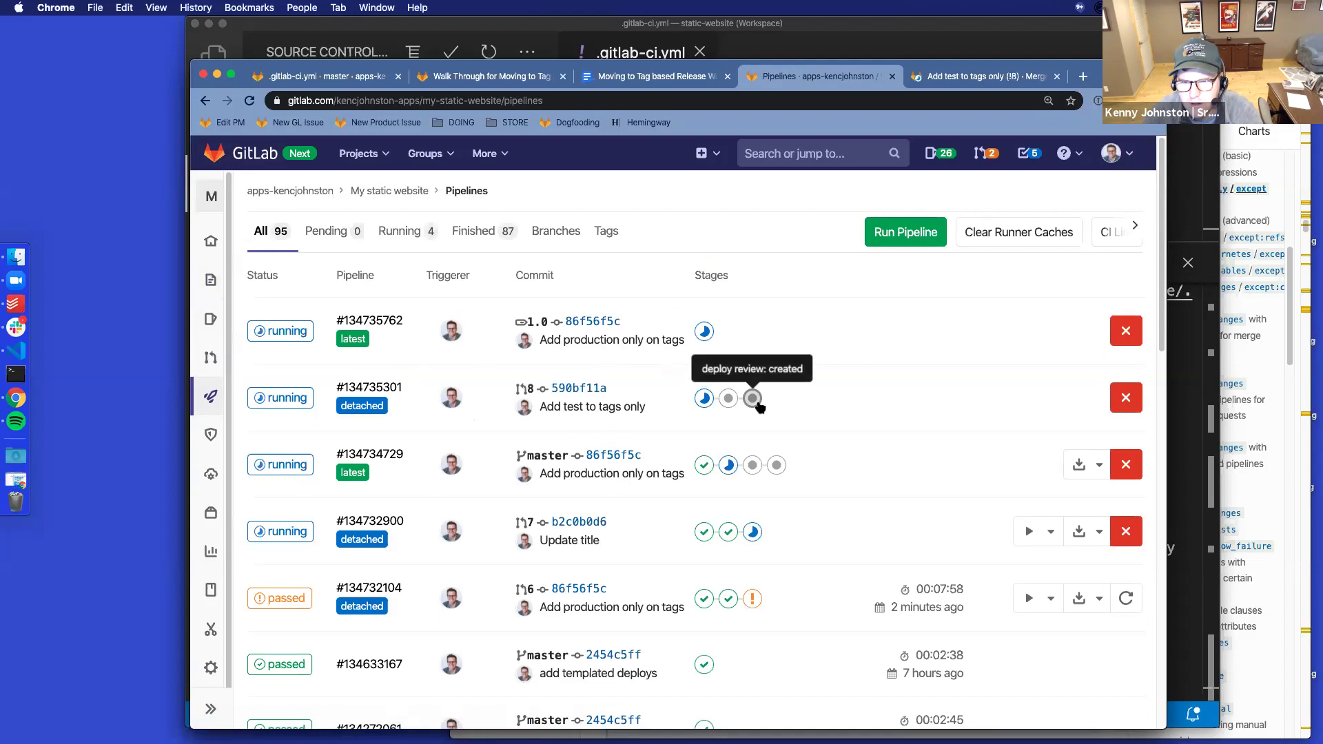
Open tag 1.0 pipeline #134735762 and its failed deploy production job log
left_click(384, 390)
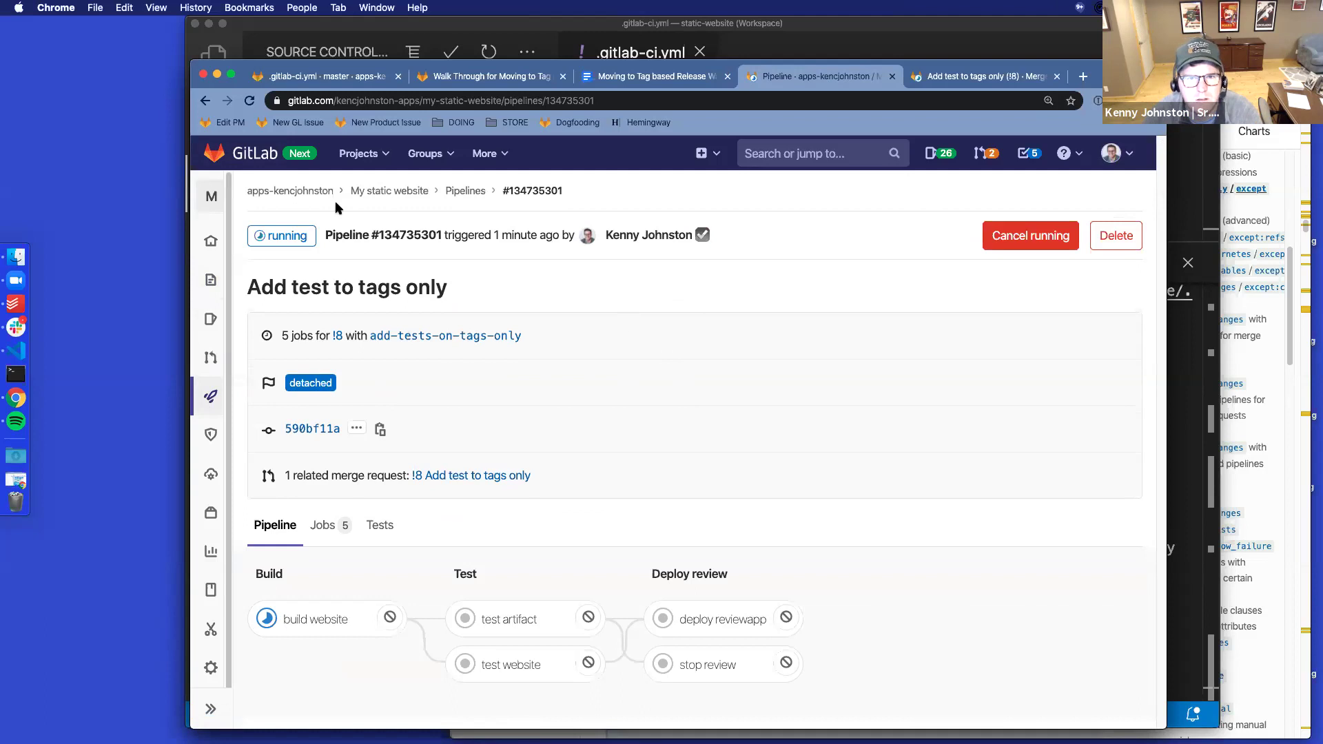
left_click(206, 102)
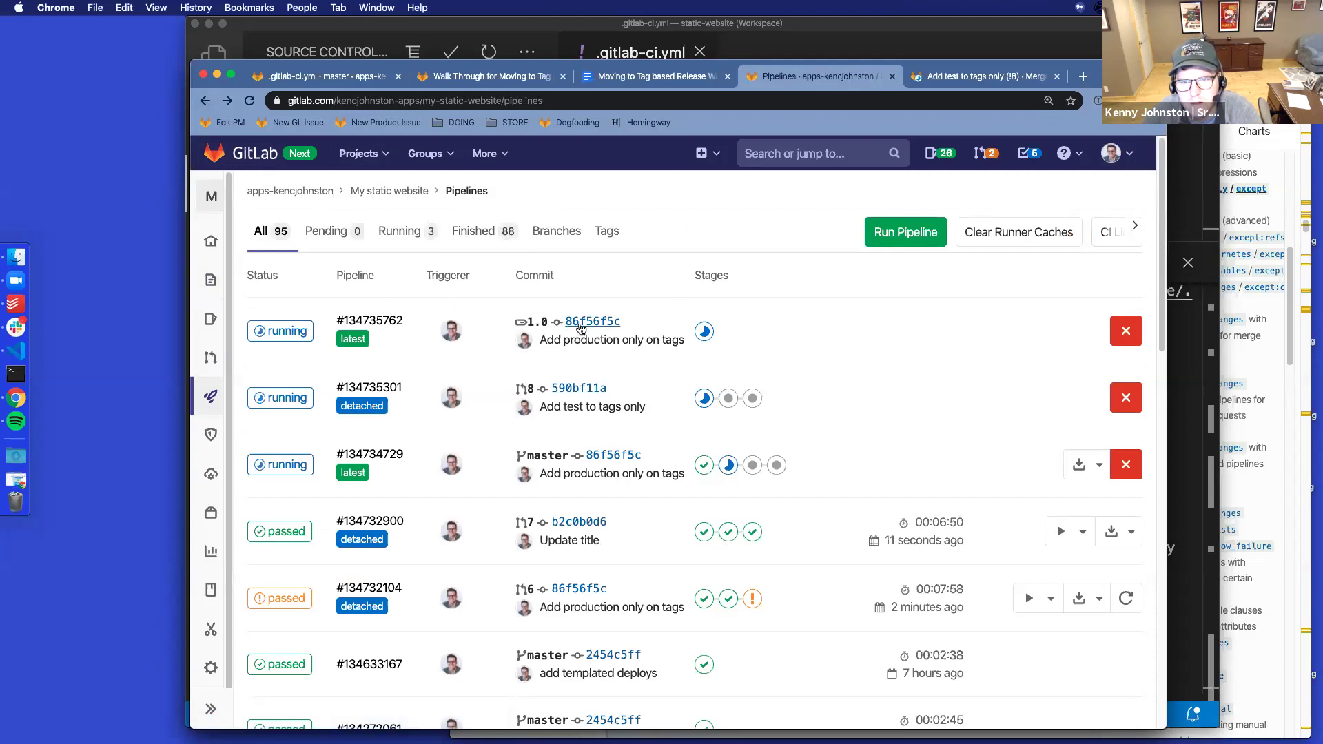
left_click(352, 321)
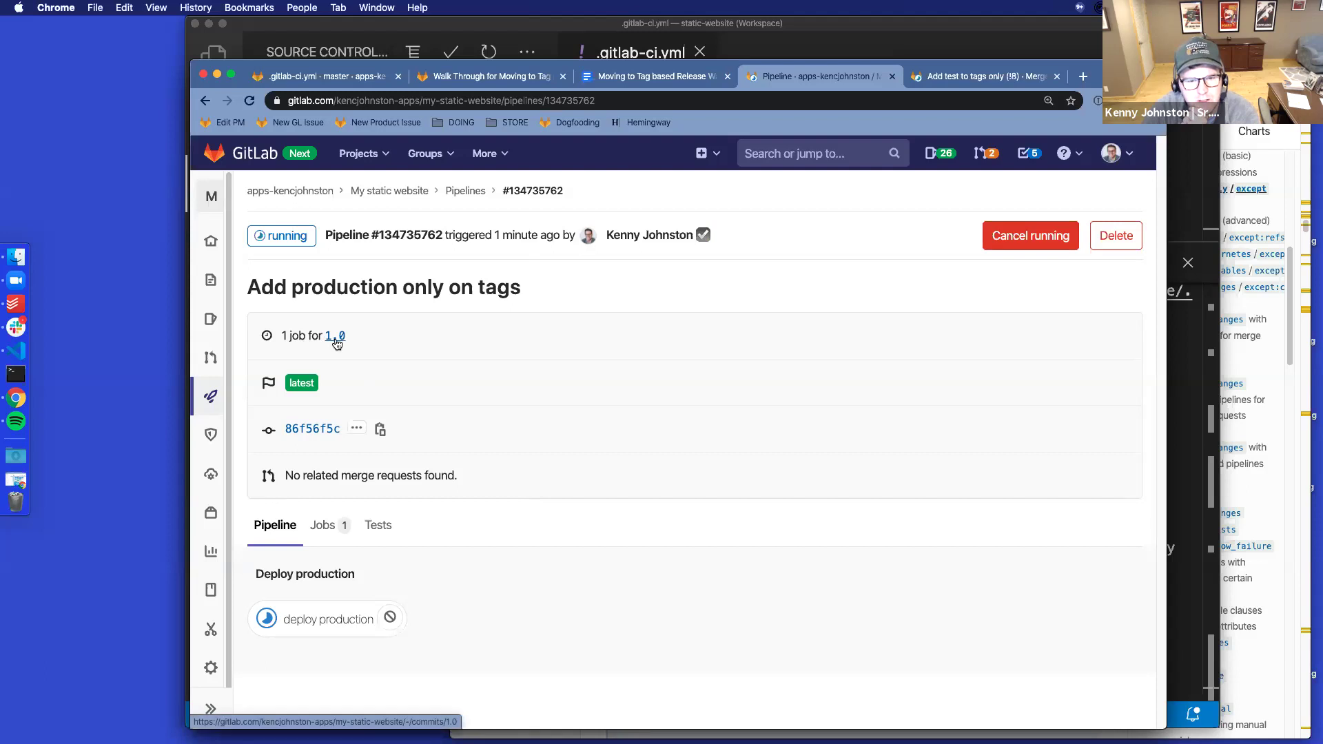
left_click(339, 624)
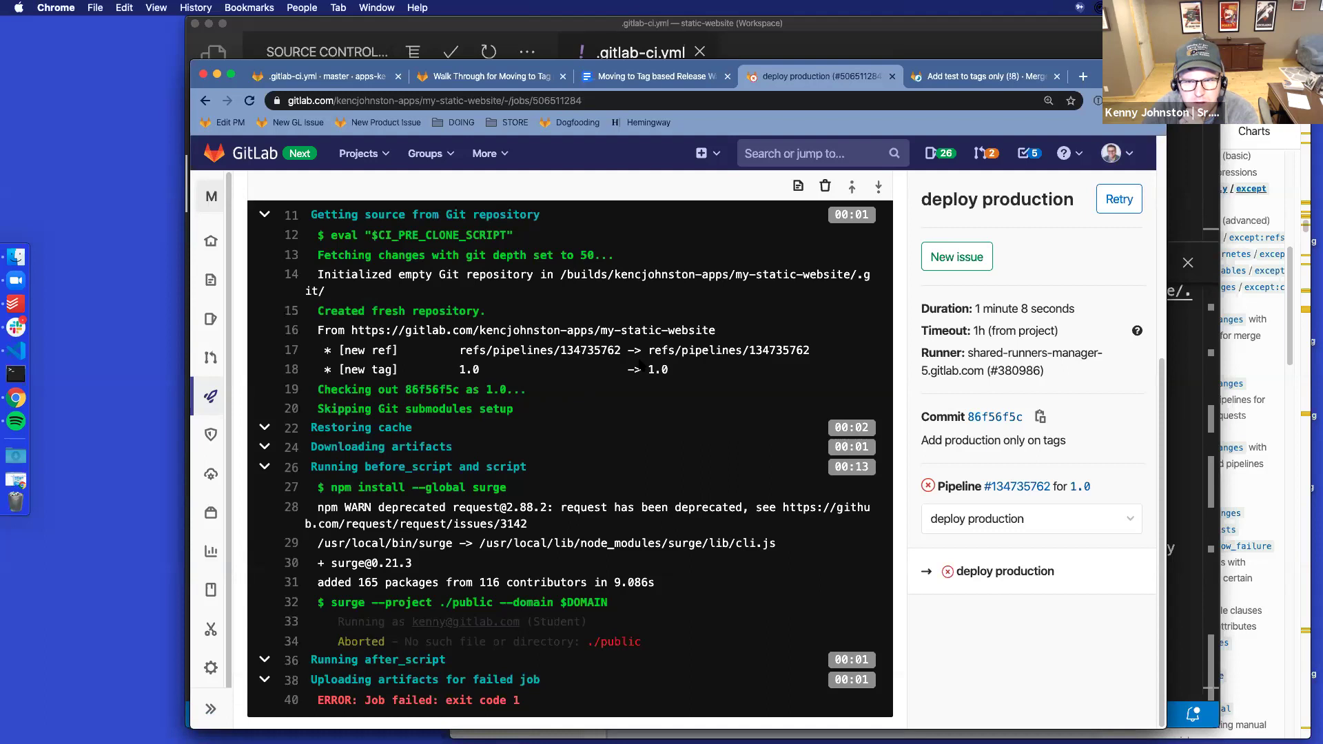
Confirm the deploy failed because ./public is missing, then bring up master's .gitlab-ci.yml
right_click(640, 364)
left_click(583, 384)
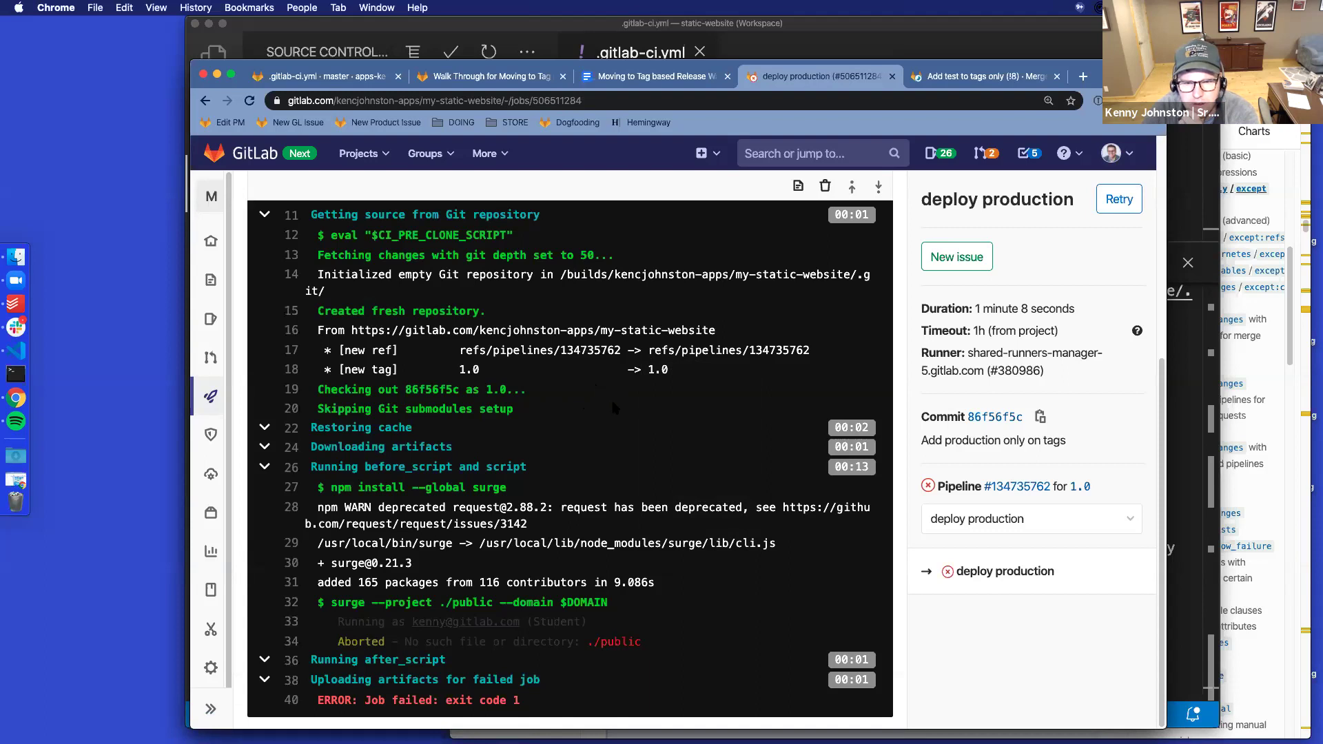
left_click(205, 102)
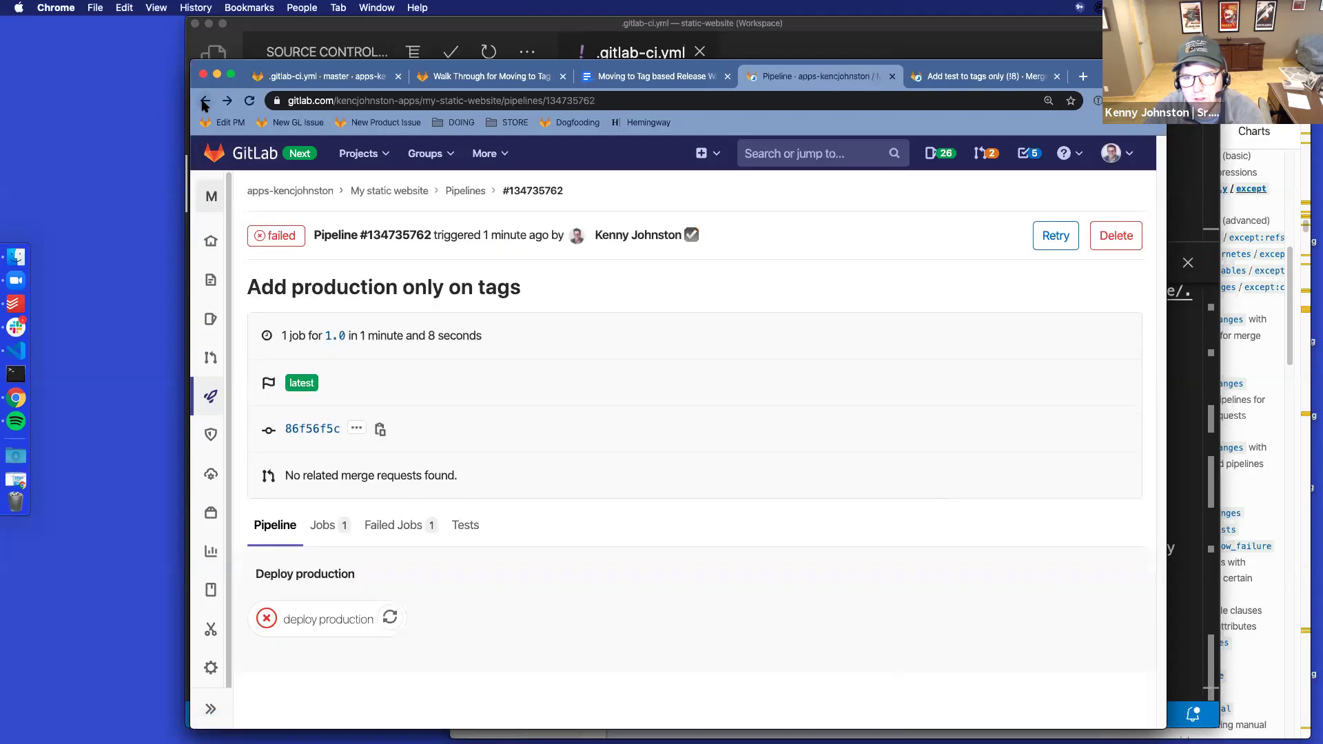
left_click(301, 77)
scroll(665, 518, "up", 5)
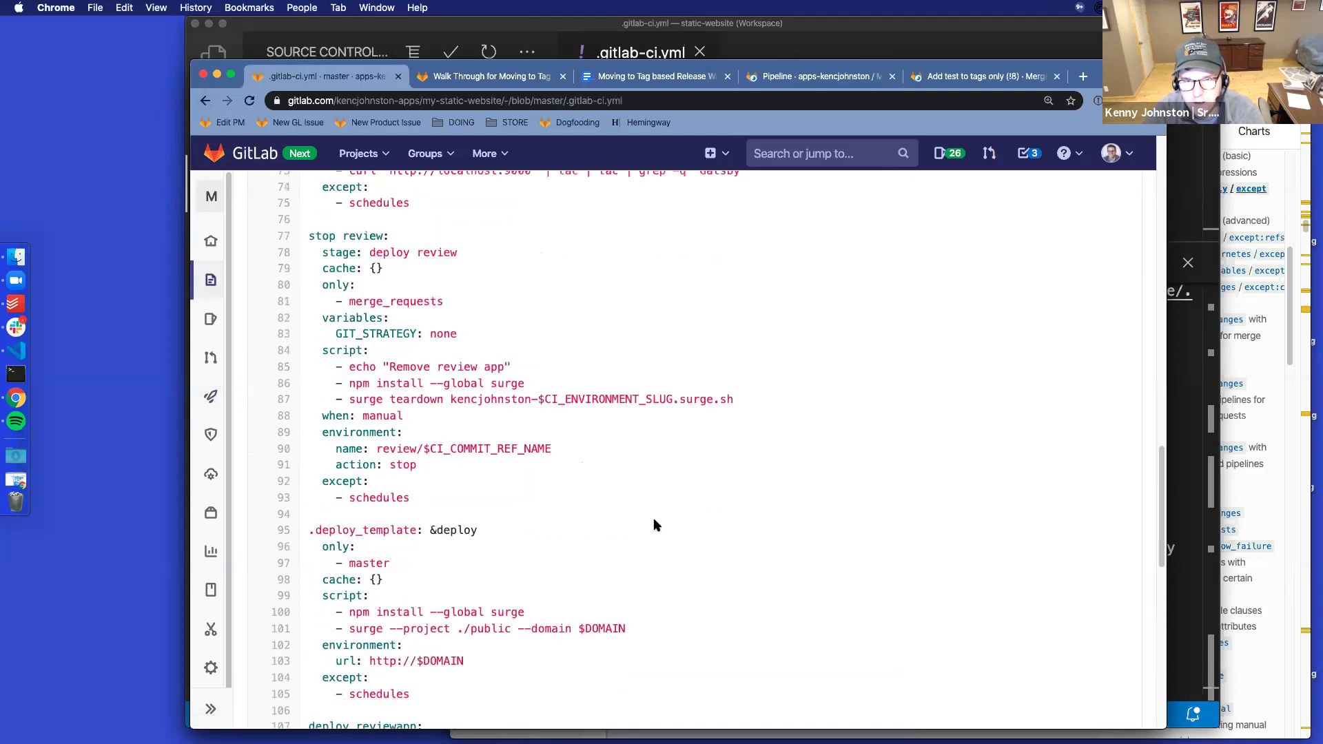
Check out the master branch in VS Code and sync it with the remote
left_click(490, 31)
left_click(329, 716)
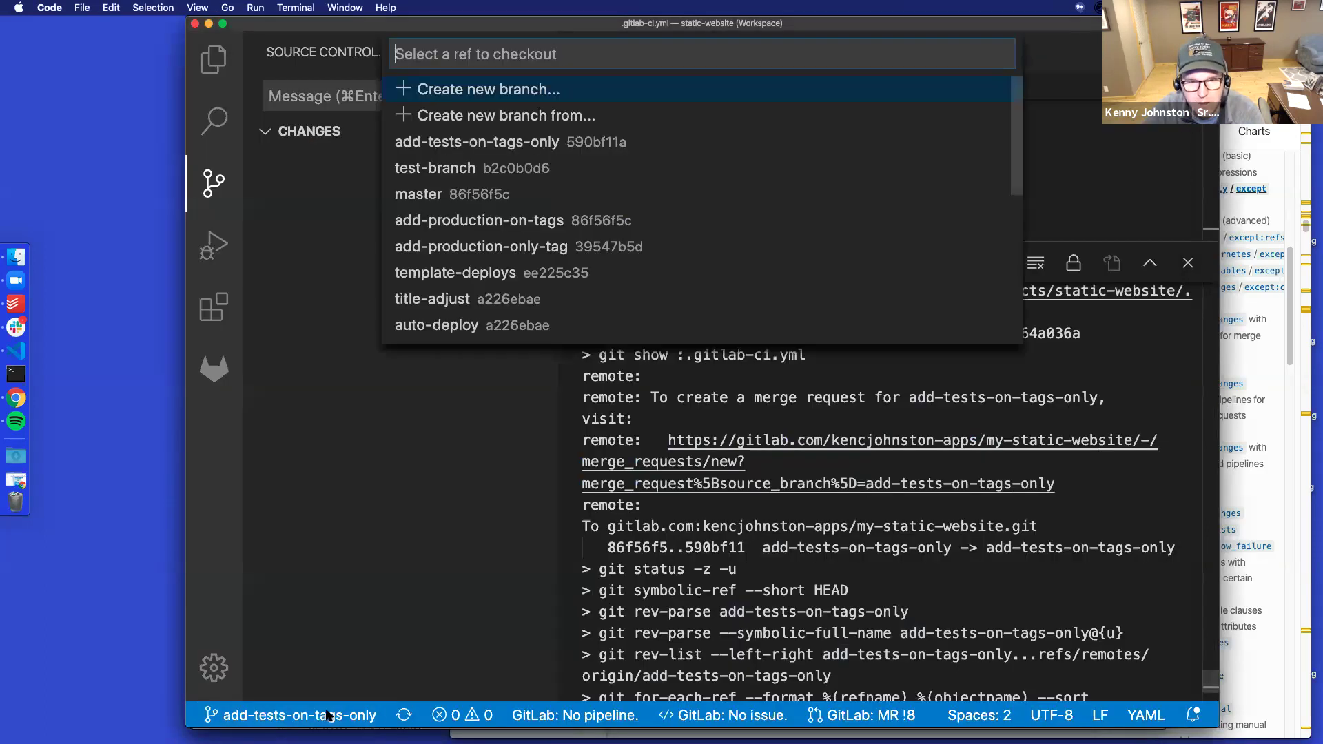
left_click(443, 195)
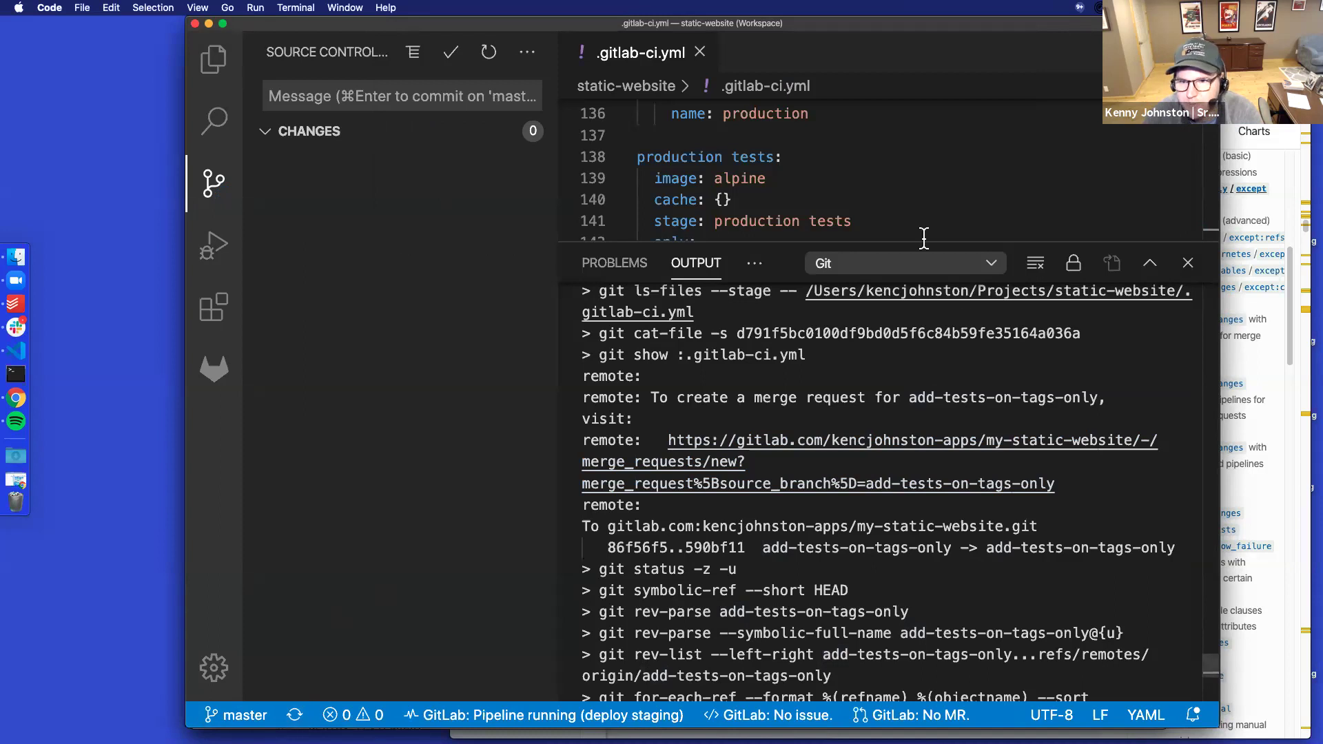
left_click_drag(872, 241, 870, 574)
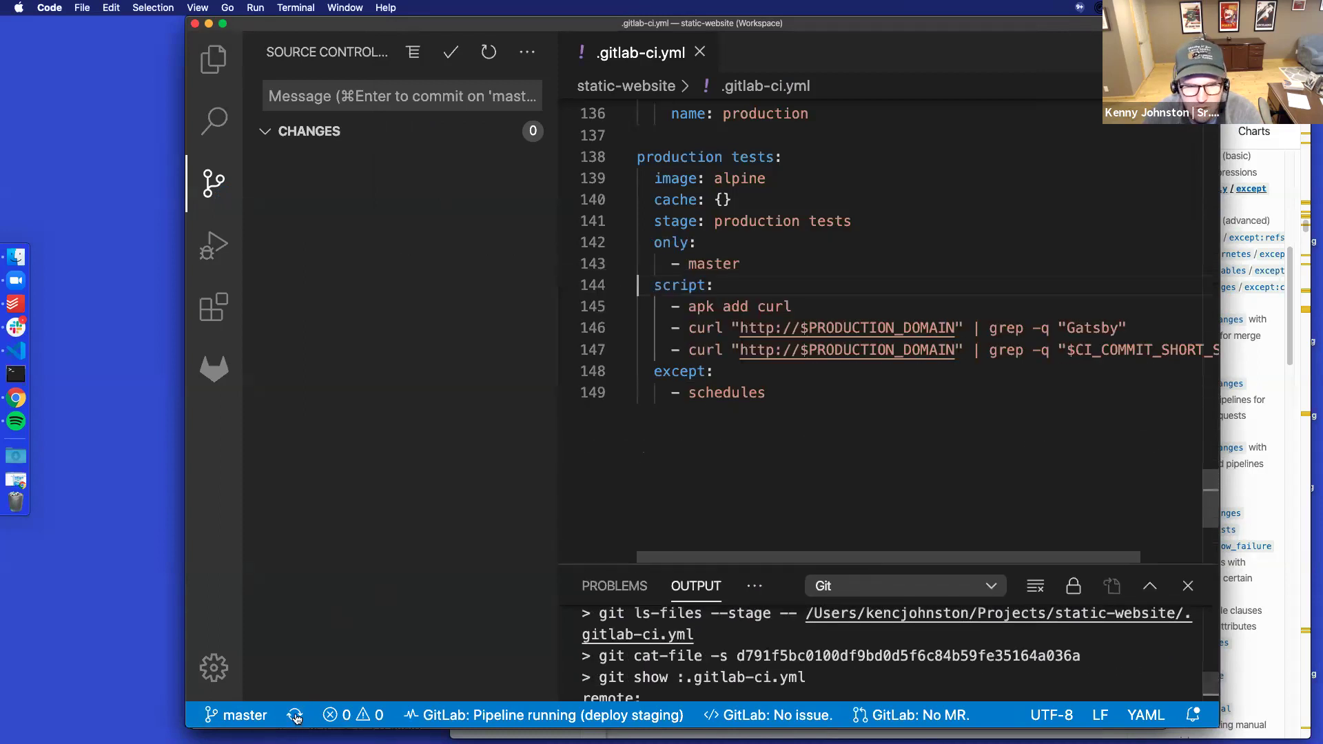
left_click(293, 716)
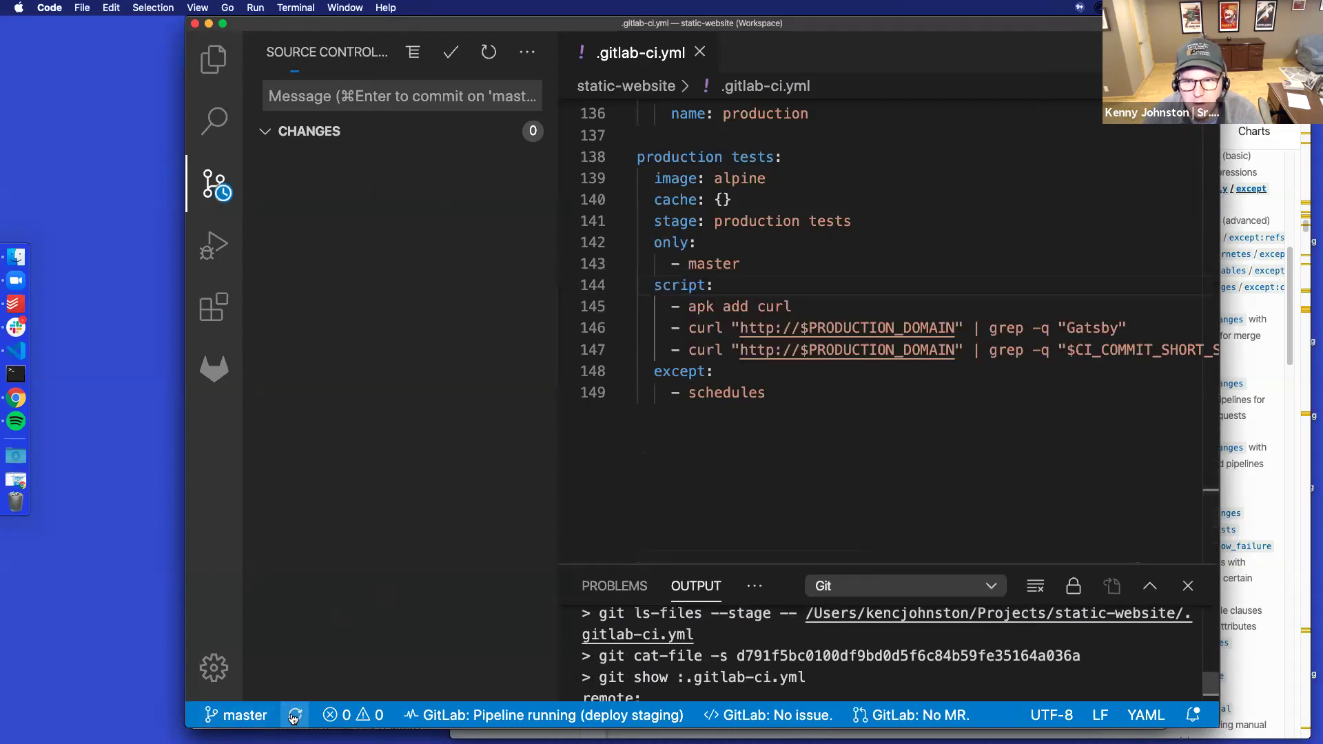
Add '- tags' under merge_requests in the build website job's only list
scroll(772, 414, "up", 20)
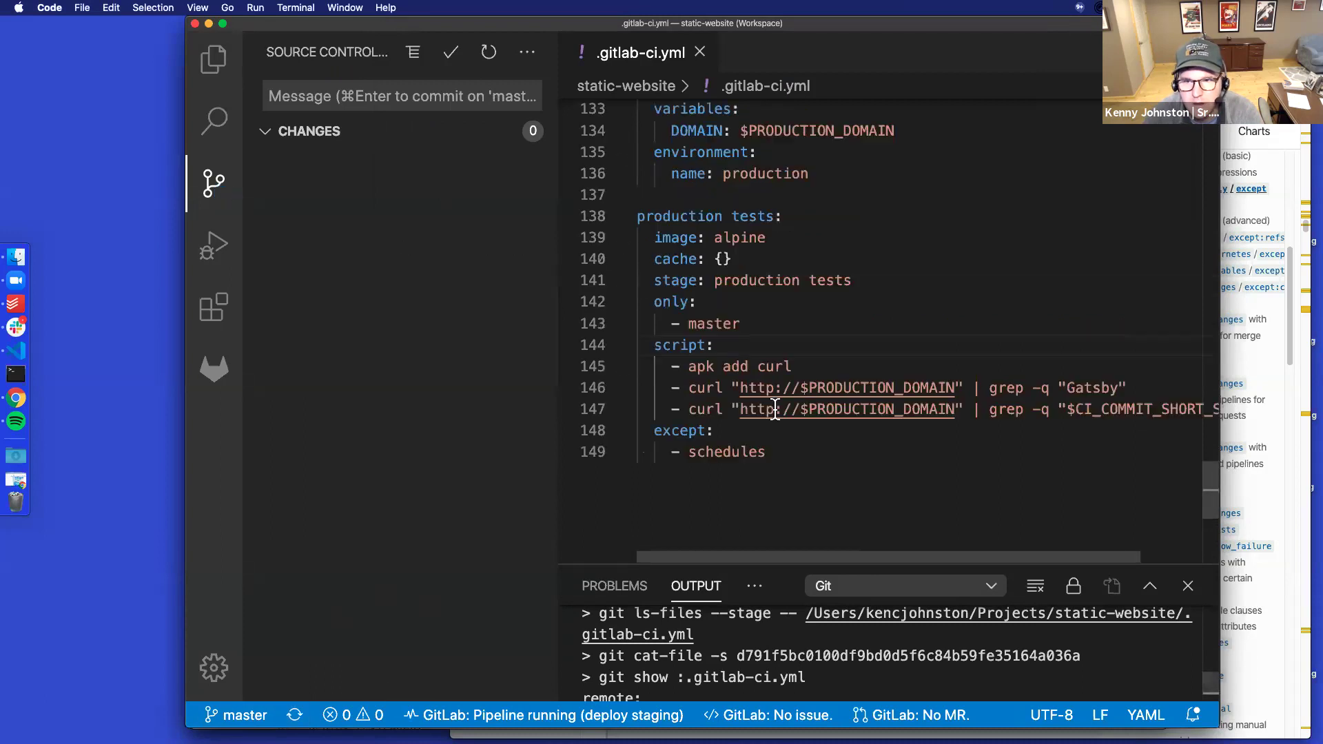
scroll(775, 412, "up", 11)
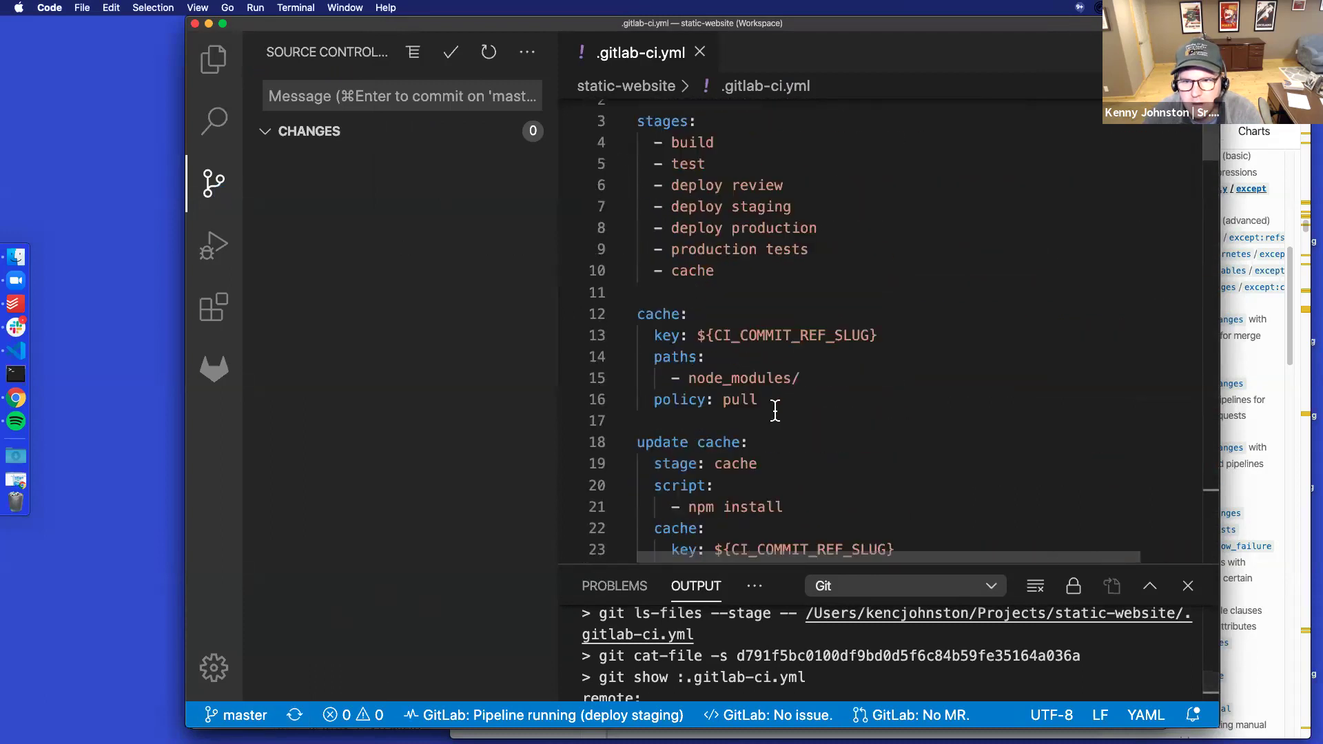
scroll(775, 411, "down", 3)
scroll(775, 411, "down", 5)
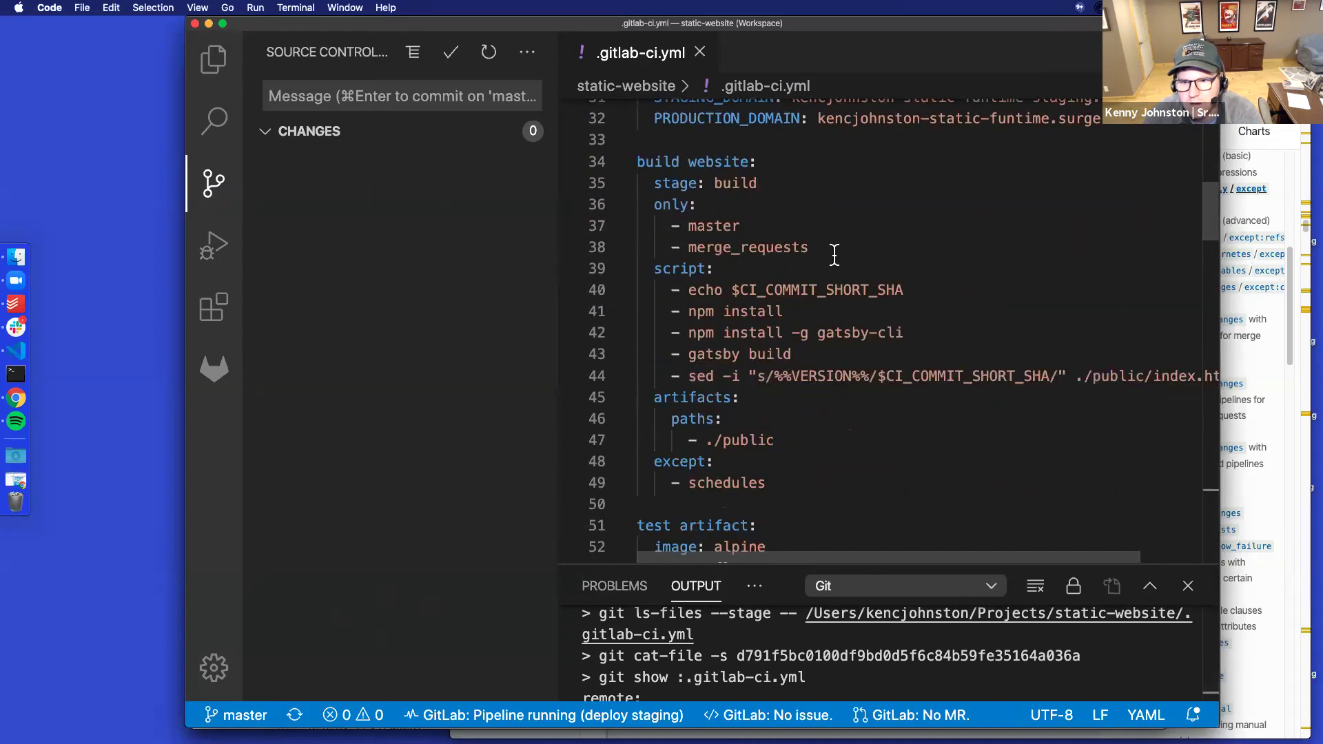
left_click(827, 248)
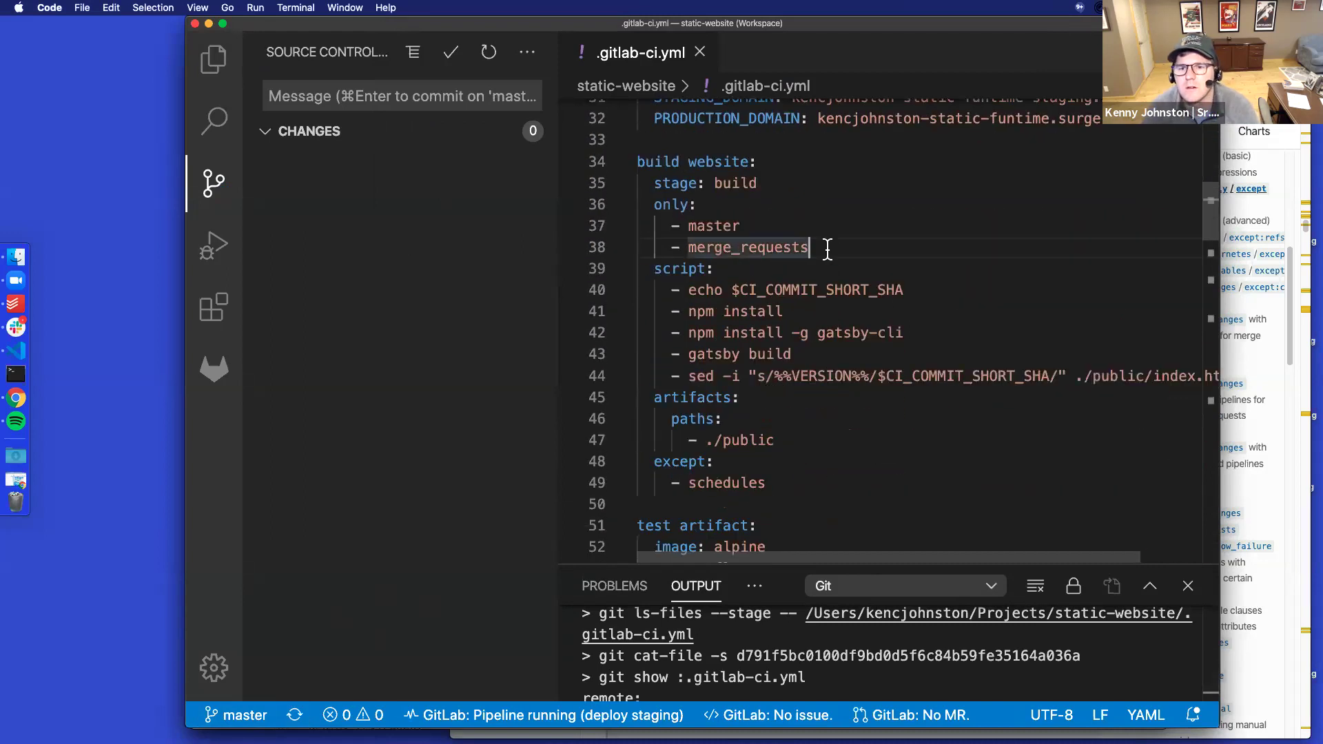
key("Return")
type("- tags")
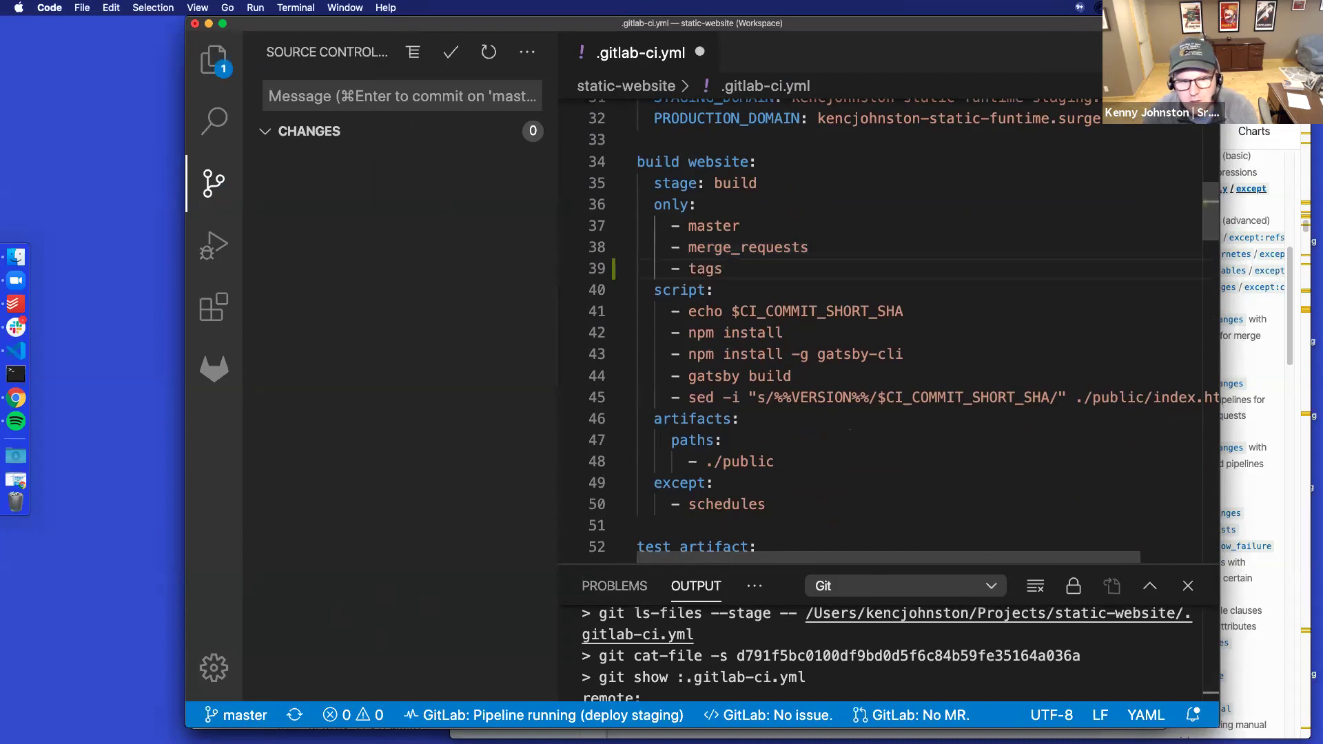
left_click(236, 715)
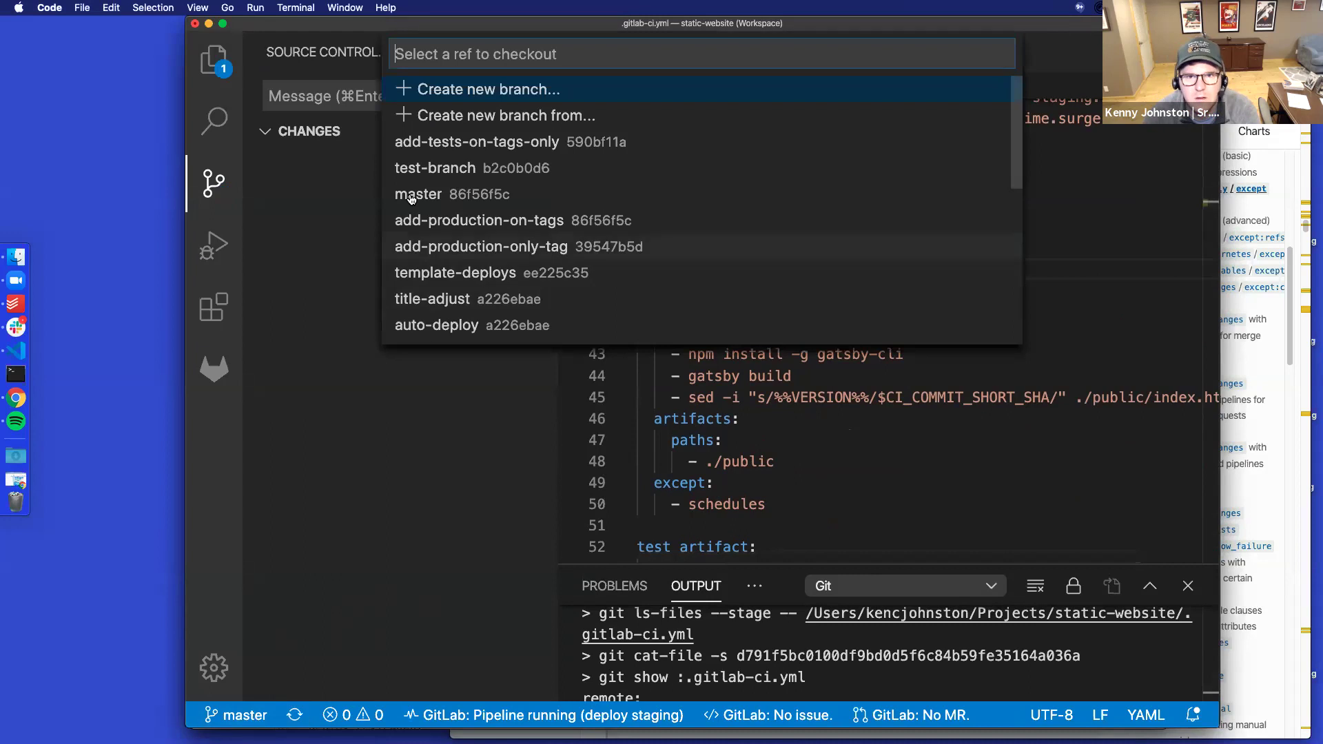
Create the branch other-jobs-needed-on-tags and publish it to the remote
left_click(465, 88)
type("ot")
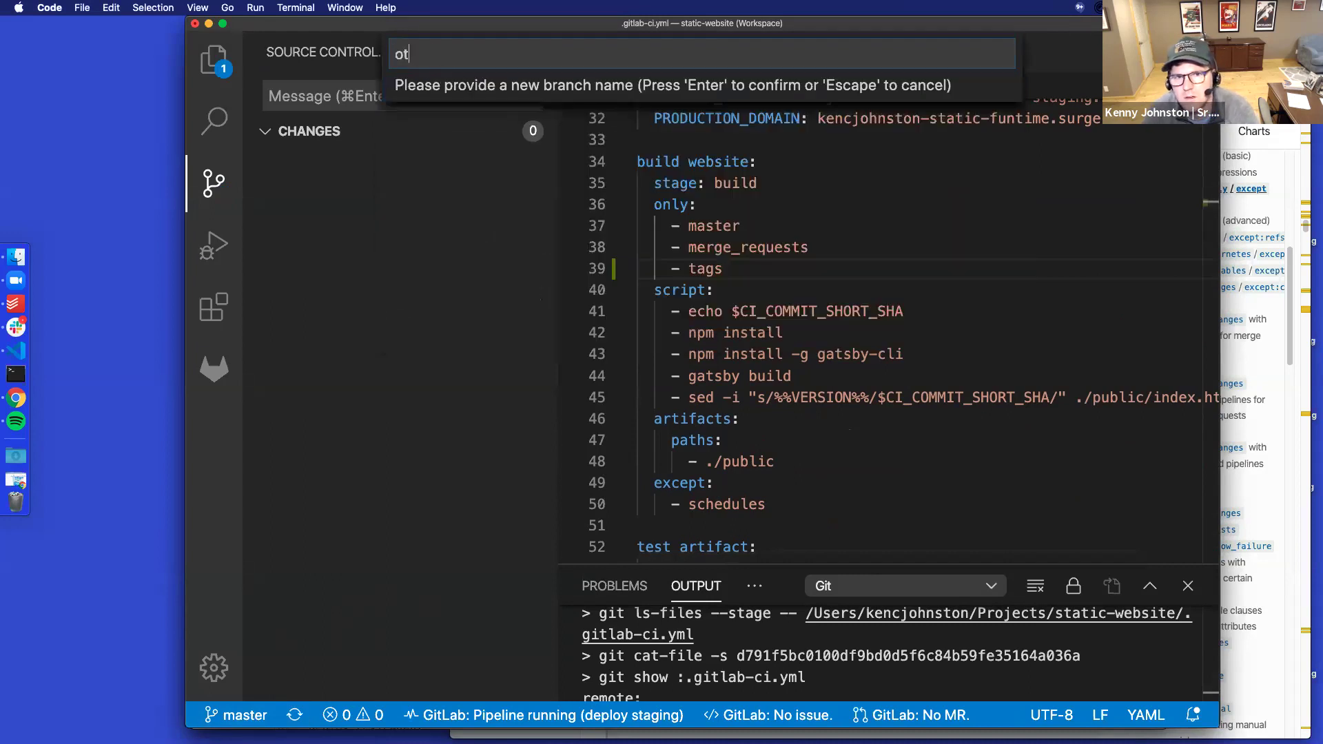
type("her jobs-nmee")
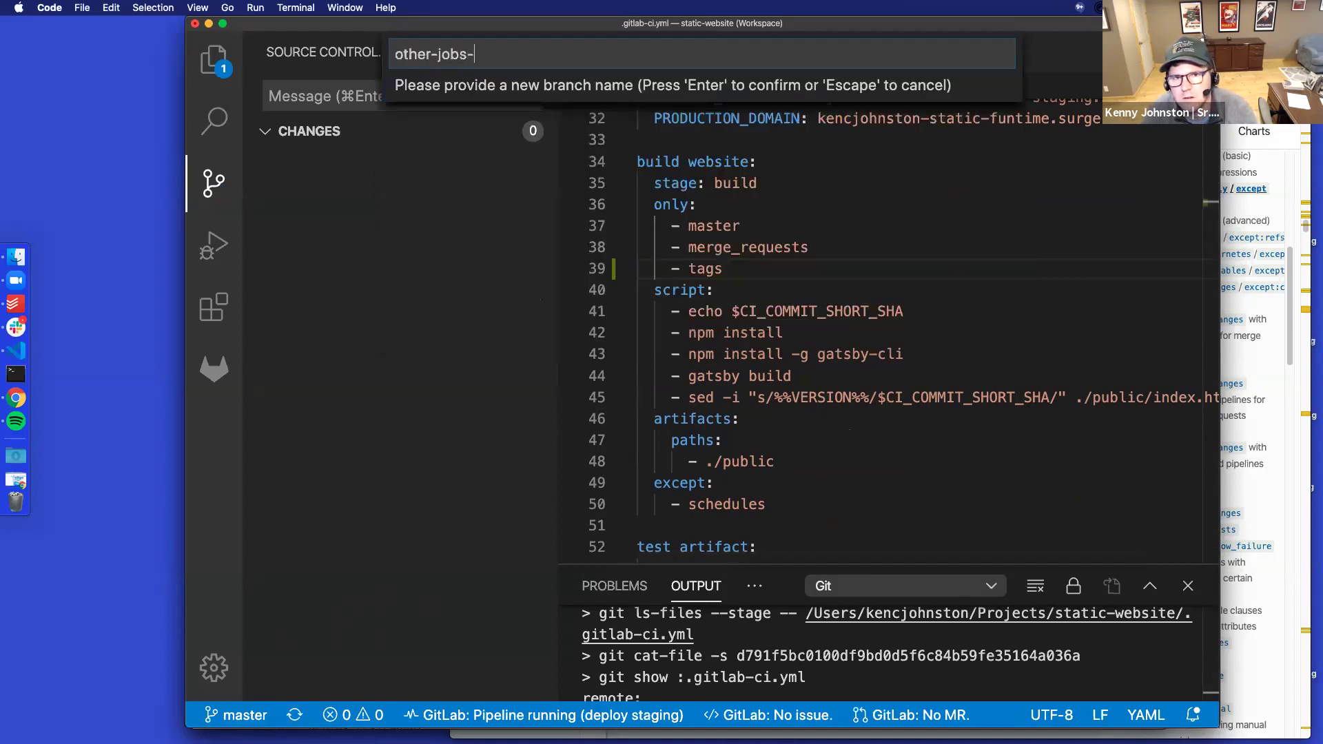
key("BackSpace")
key("BackSpace")
key("BackSpace")
type("eeded-on-tags")
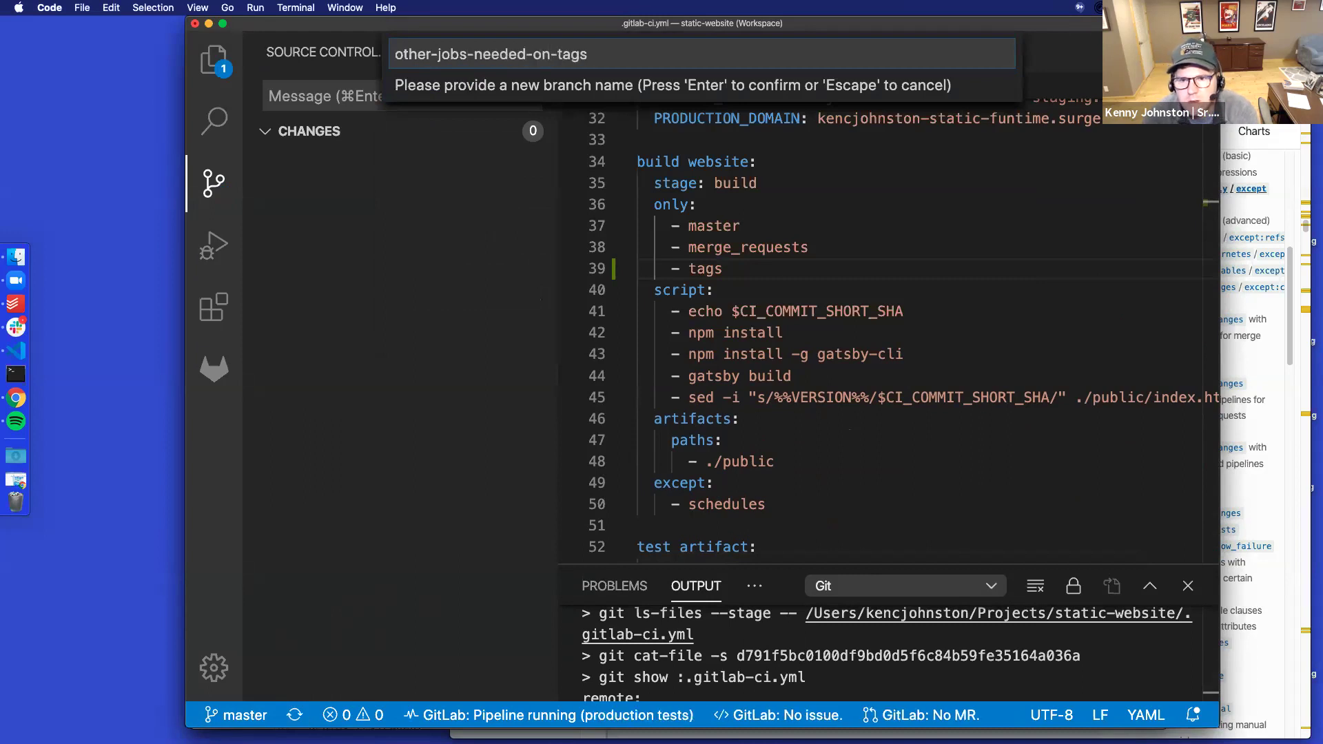
key("Return")
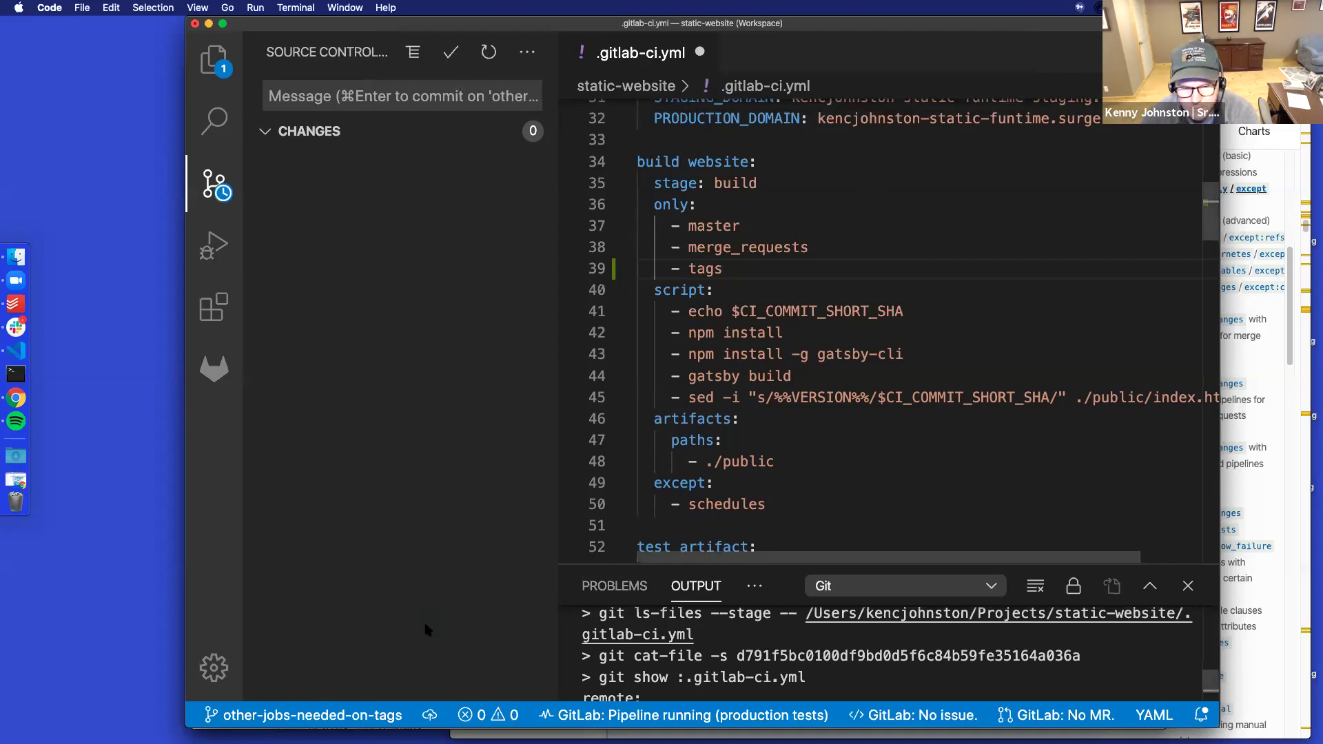
left_click(430, 715)
left_click(517, 117)
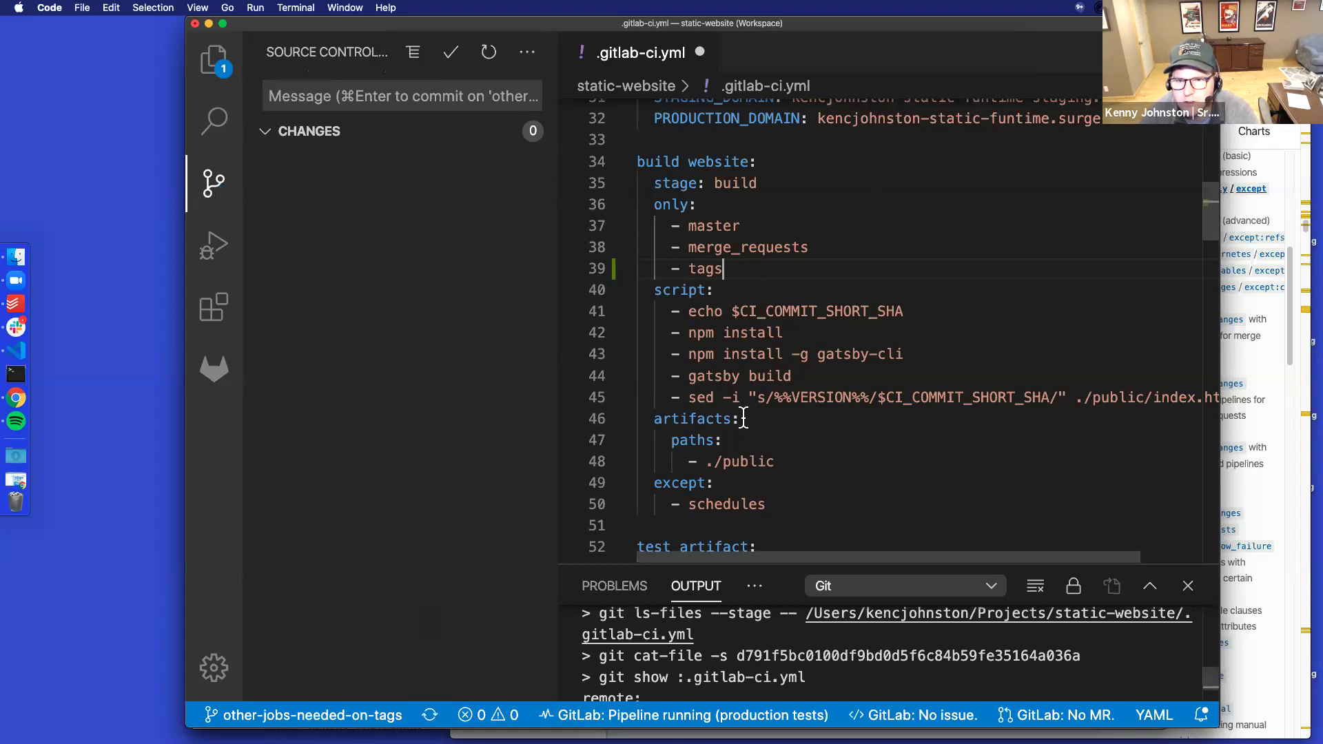
Review .gitlab-ci.yml, highlighting the artifacts paths, npm install command and ./public surge path
left_click_drag(776, 461, 671, 443)
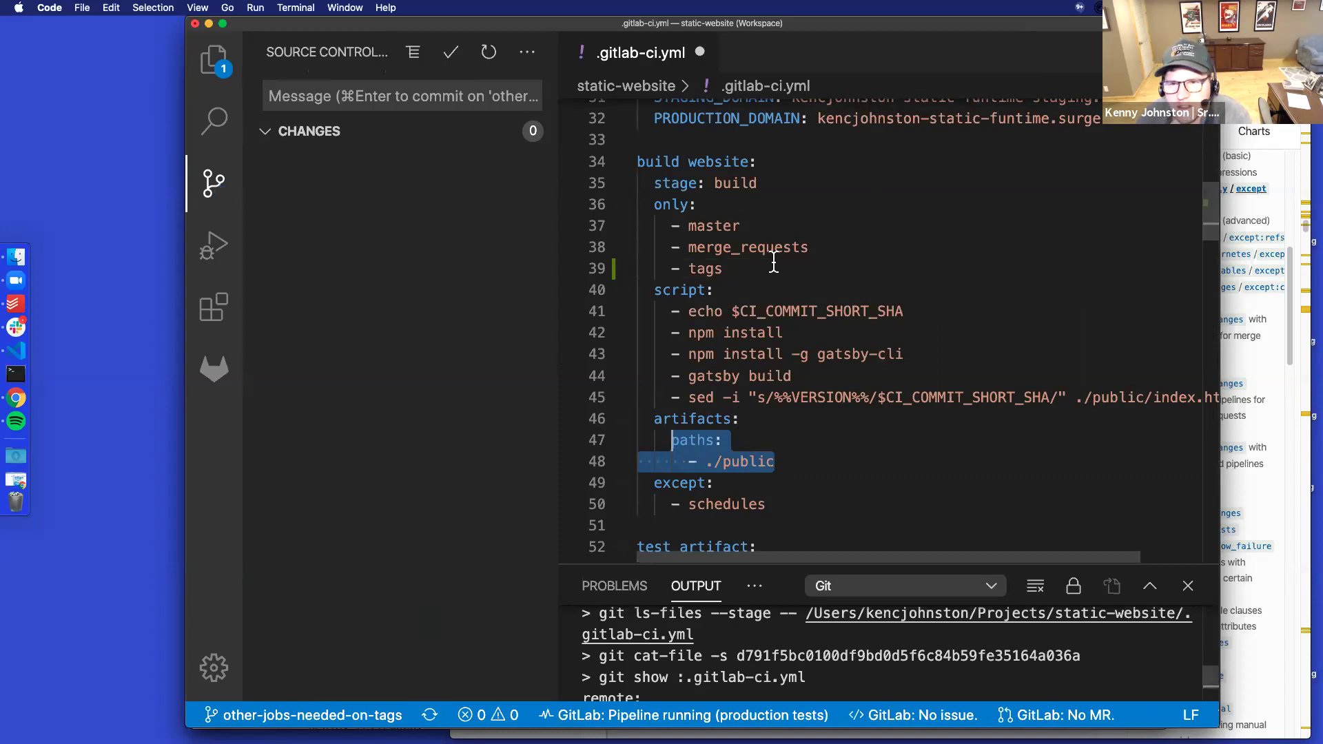
scroll(774, 262, "down", 10)
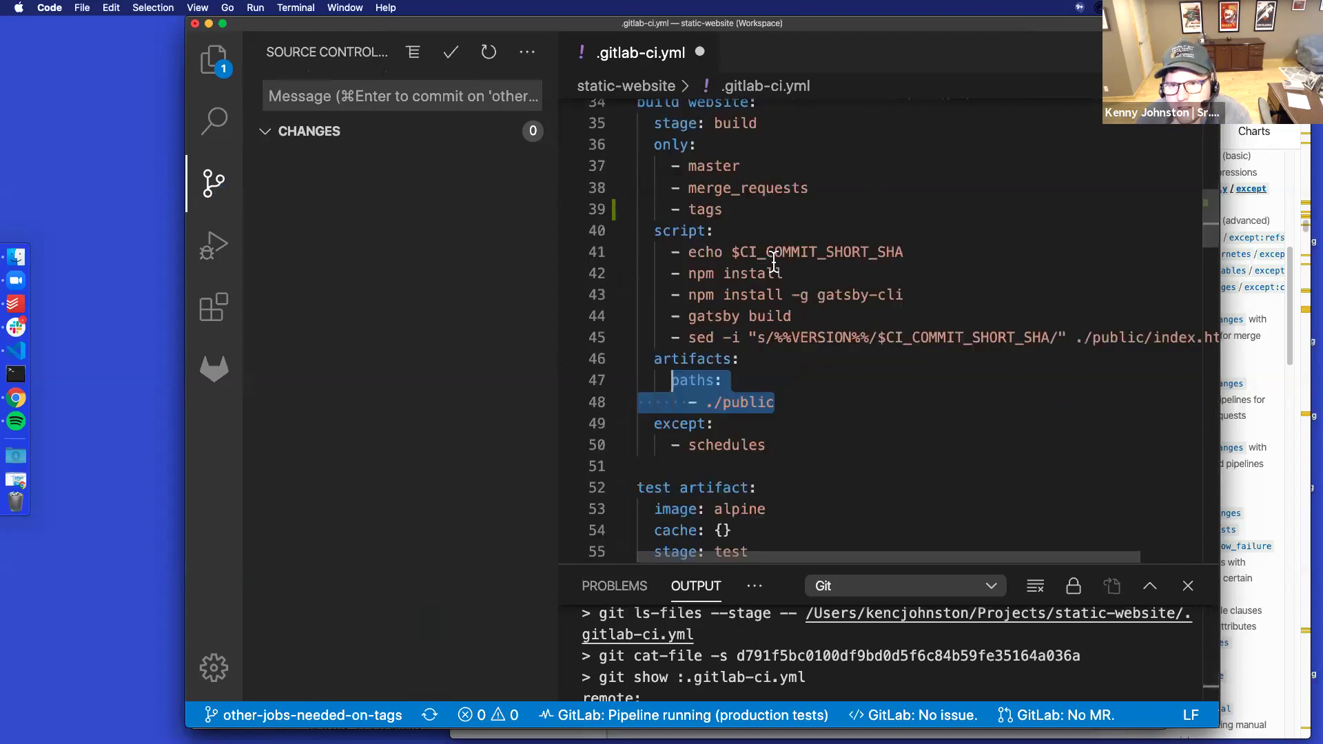
scroll(774, 262, "down", 11)
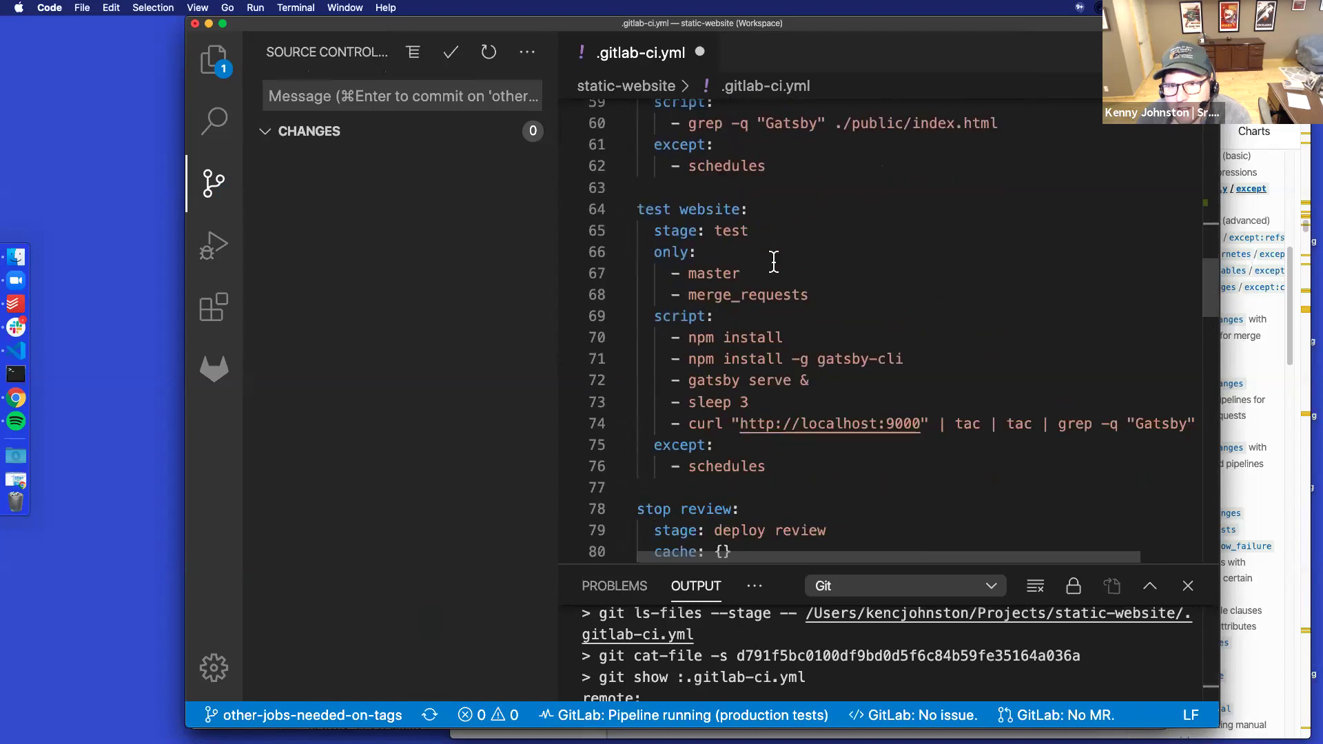
scroll(774, 262, "down", 8)
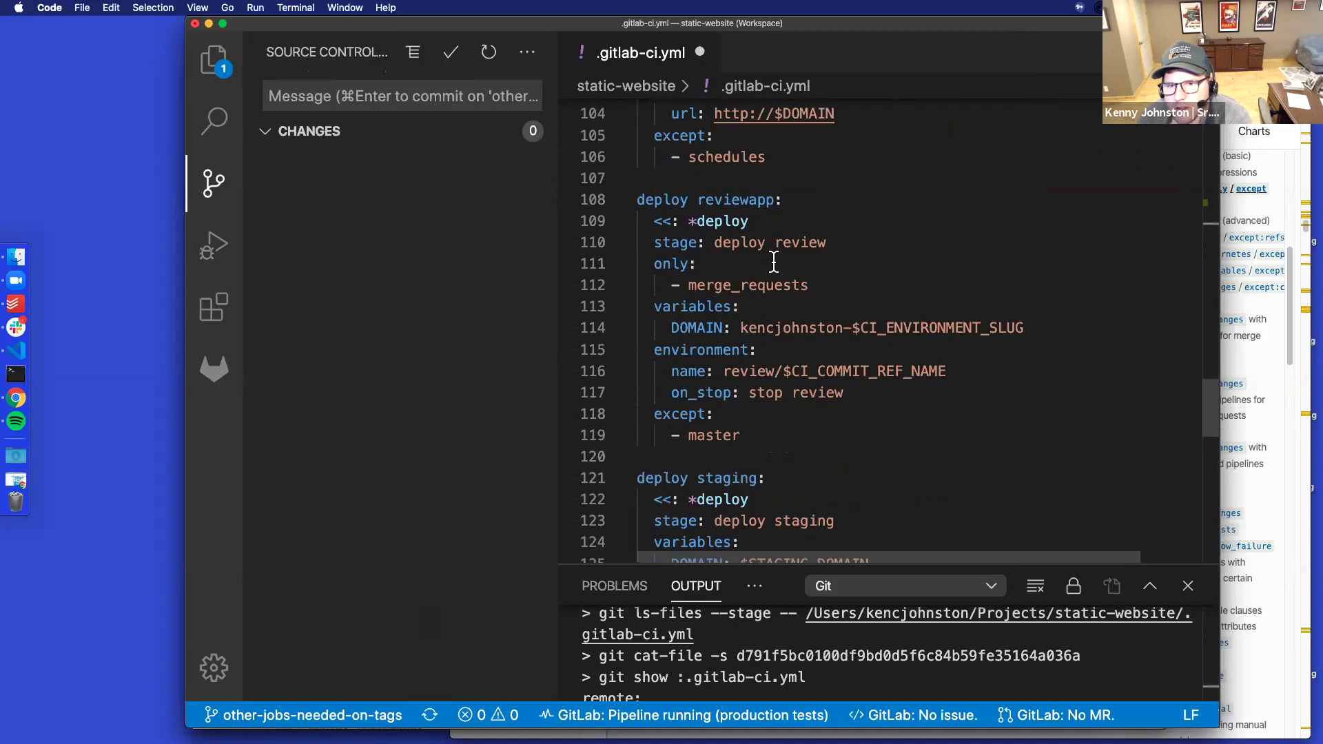
scroll(774, 262, "down", 2)
scroll(774, 261, "up", 6)
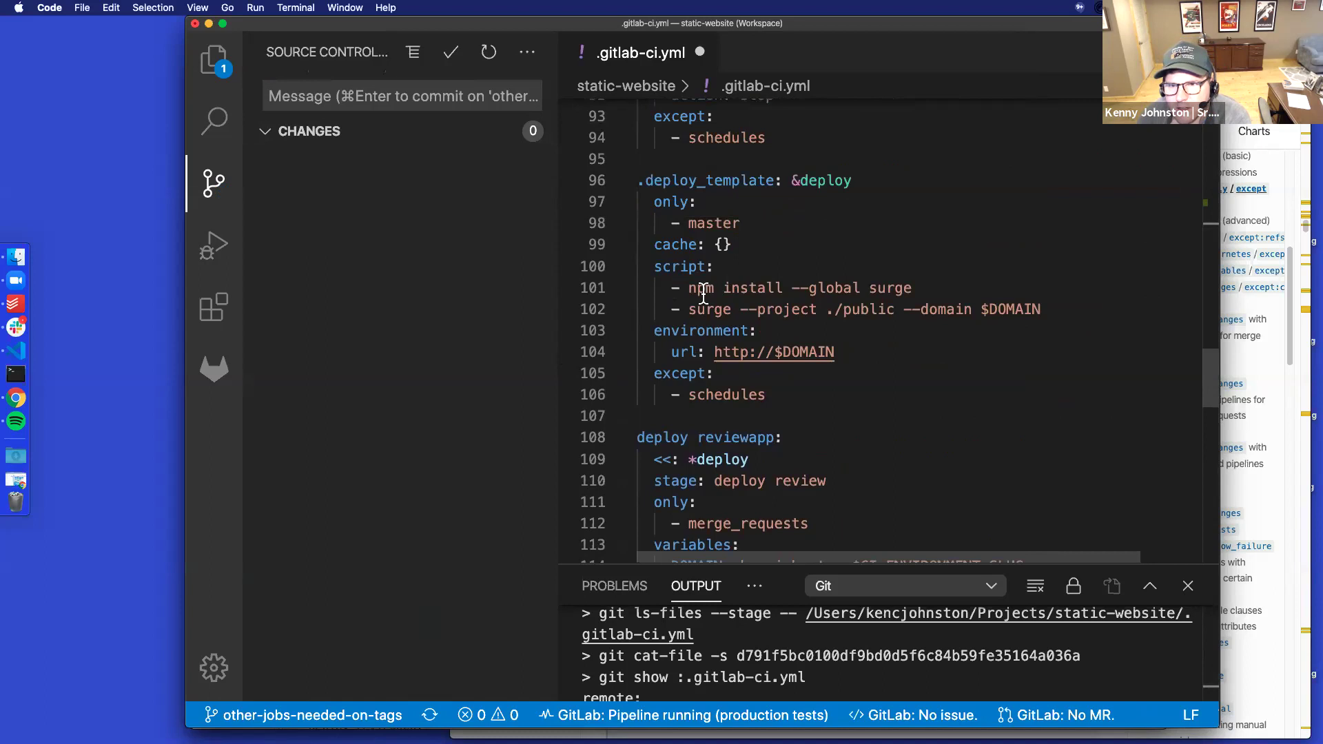
left_click_drag(692, 287, 908, 288)
left_click_drag(704, 309, 835, 312)
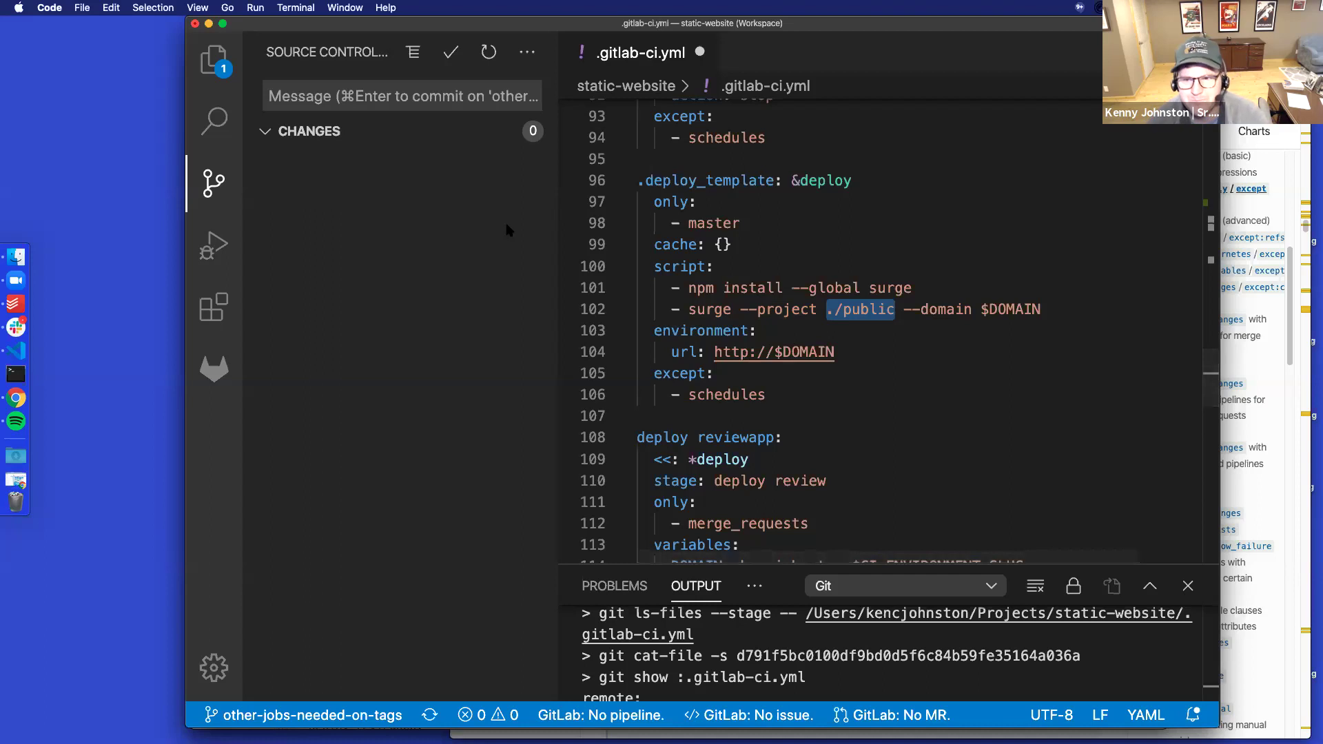
scroll(717, 375, "down", 5)
scroll(720, 382, "up", 20)
scroll(722, 388, "down", 6)
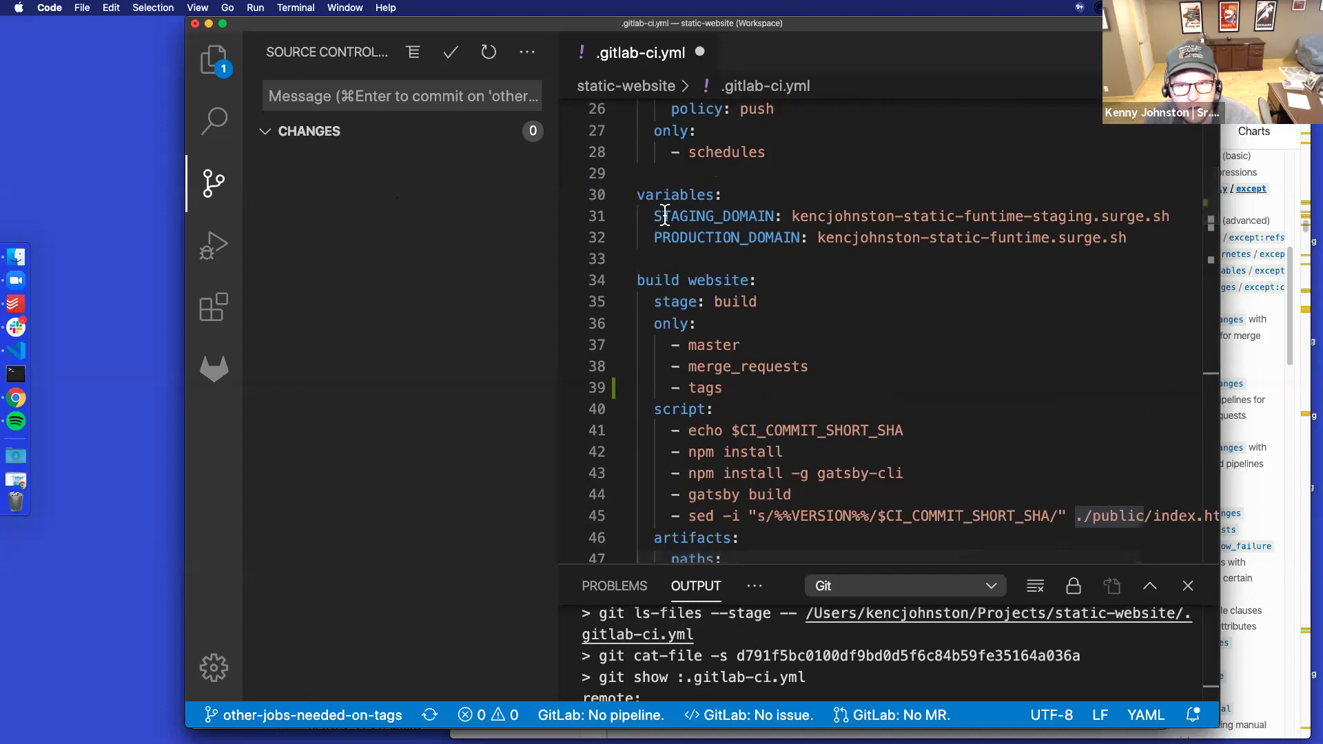
scroll(827, 350, "up", 2)
scroll(826, 350, "up", 6)
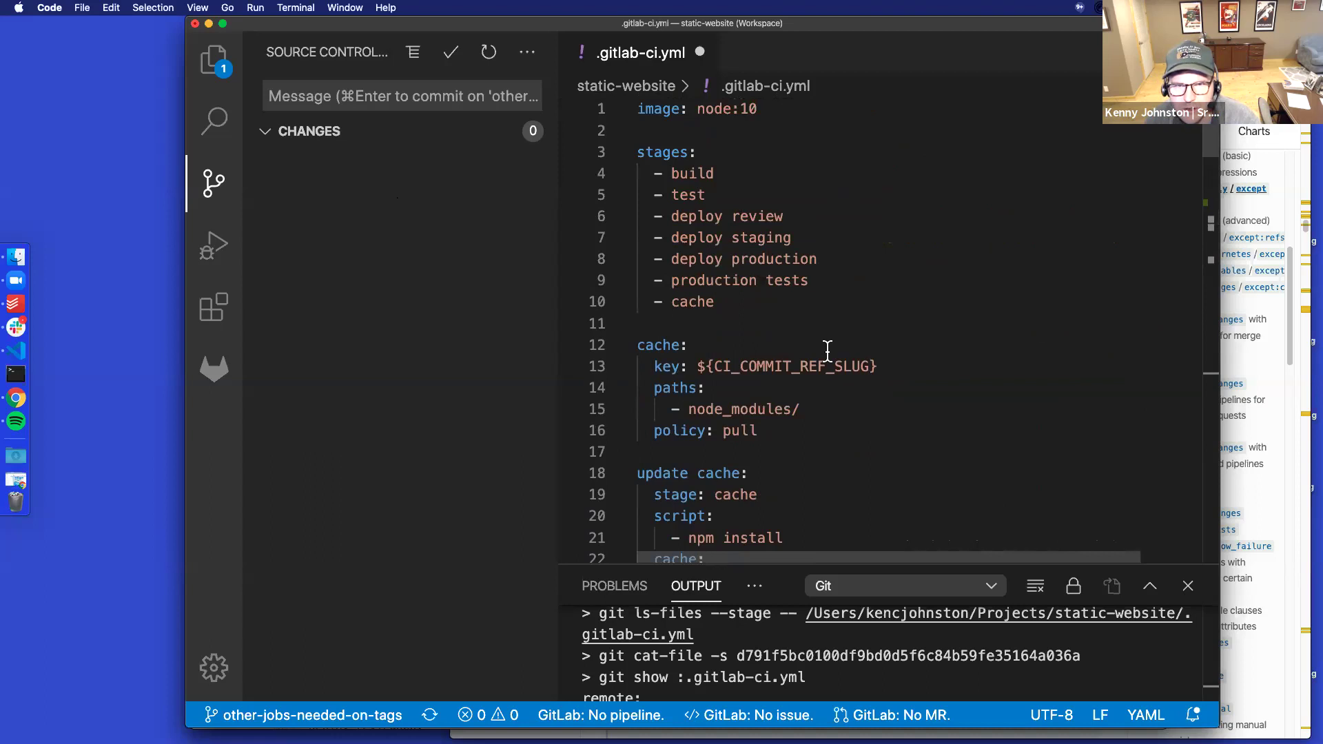
left_click(354, 97)
Enter the commit message 'Add build job to tag pipeline' and save .gitlab-ci.yml
type("Add build job to tag pipeline")
mouse_move(500, 134)
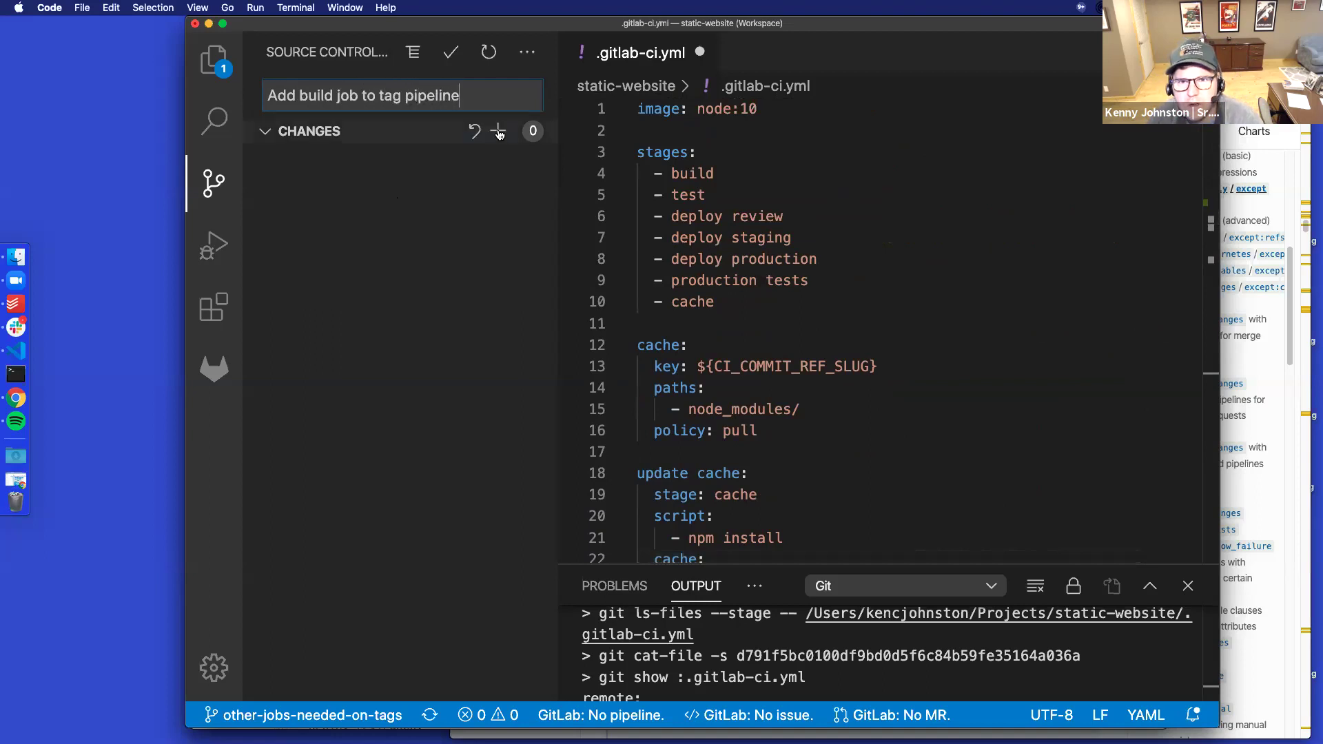
left_click(263, 137)
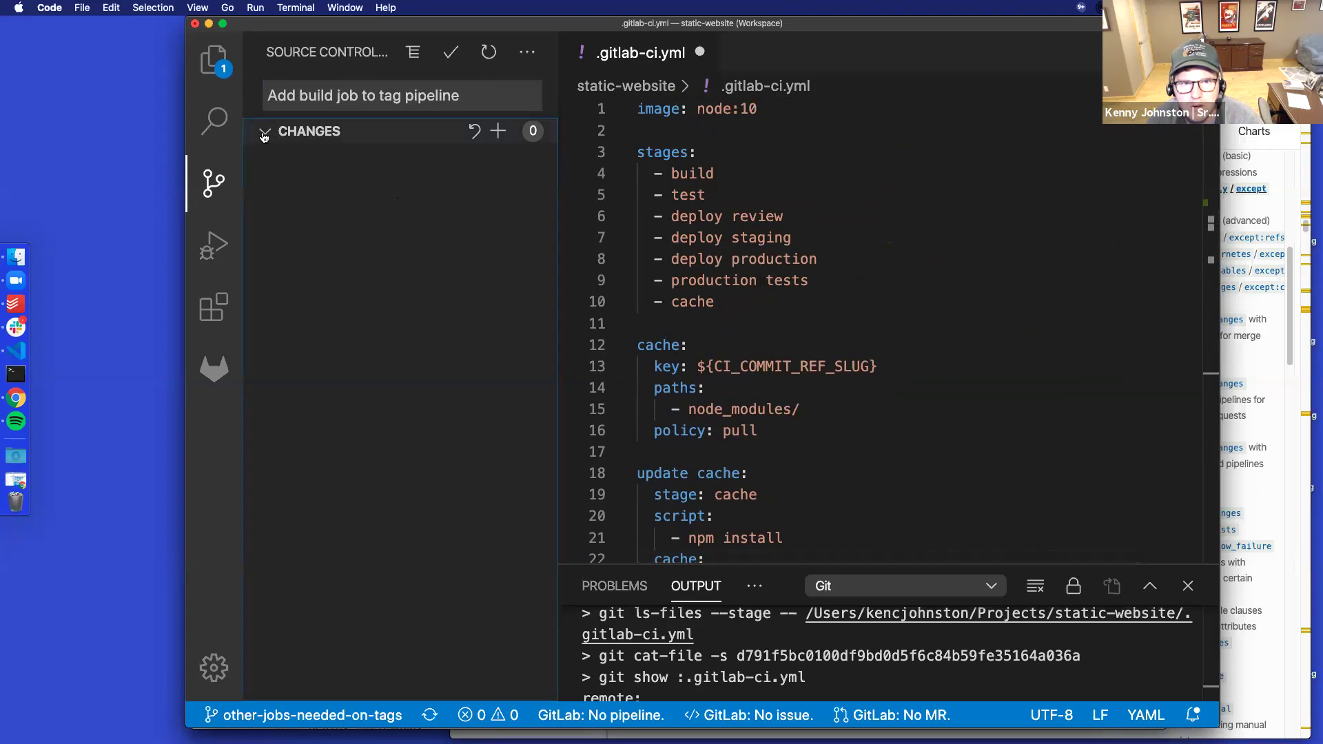
left_click(263, 137)
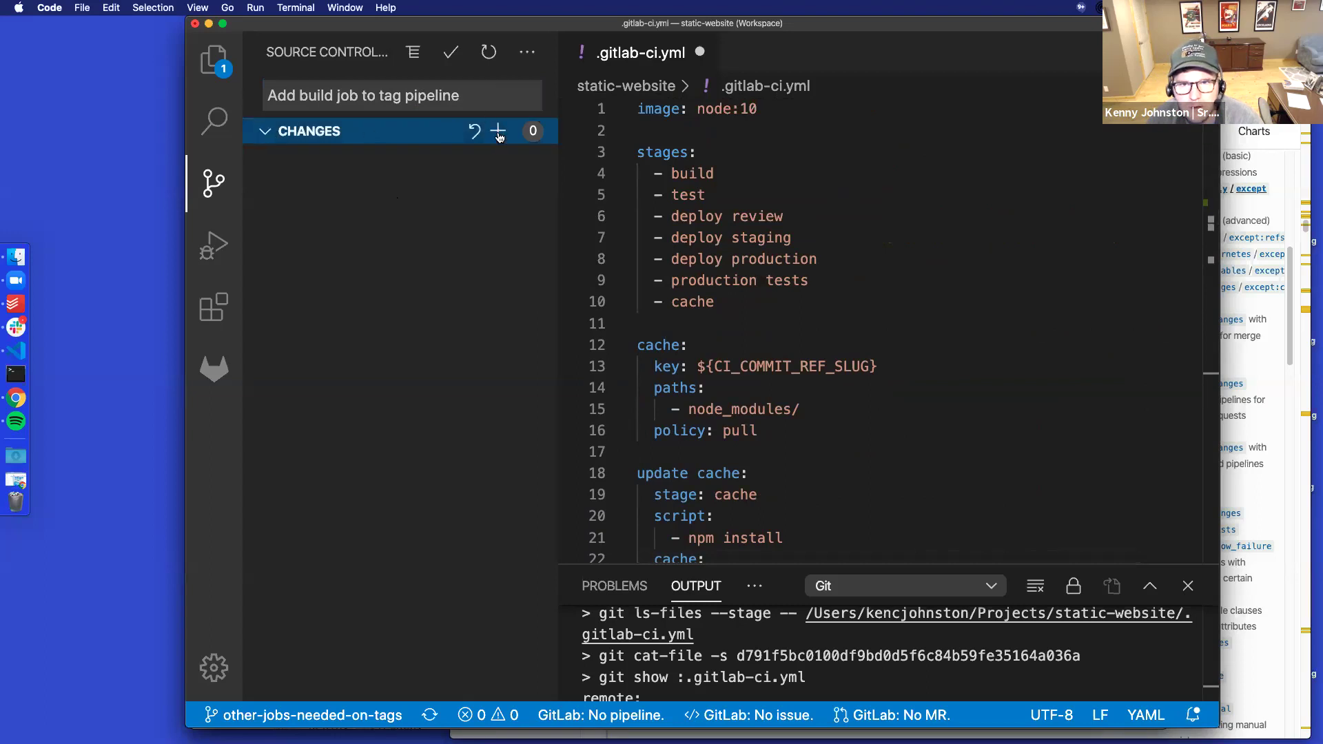
left_click(847, 401)
key("cmd+s")
Stage, commit and push the change, then open the merge request link in the browser
left_click(498, 132)
left_click(451, 53)
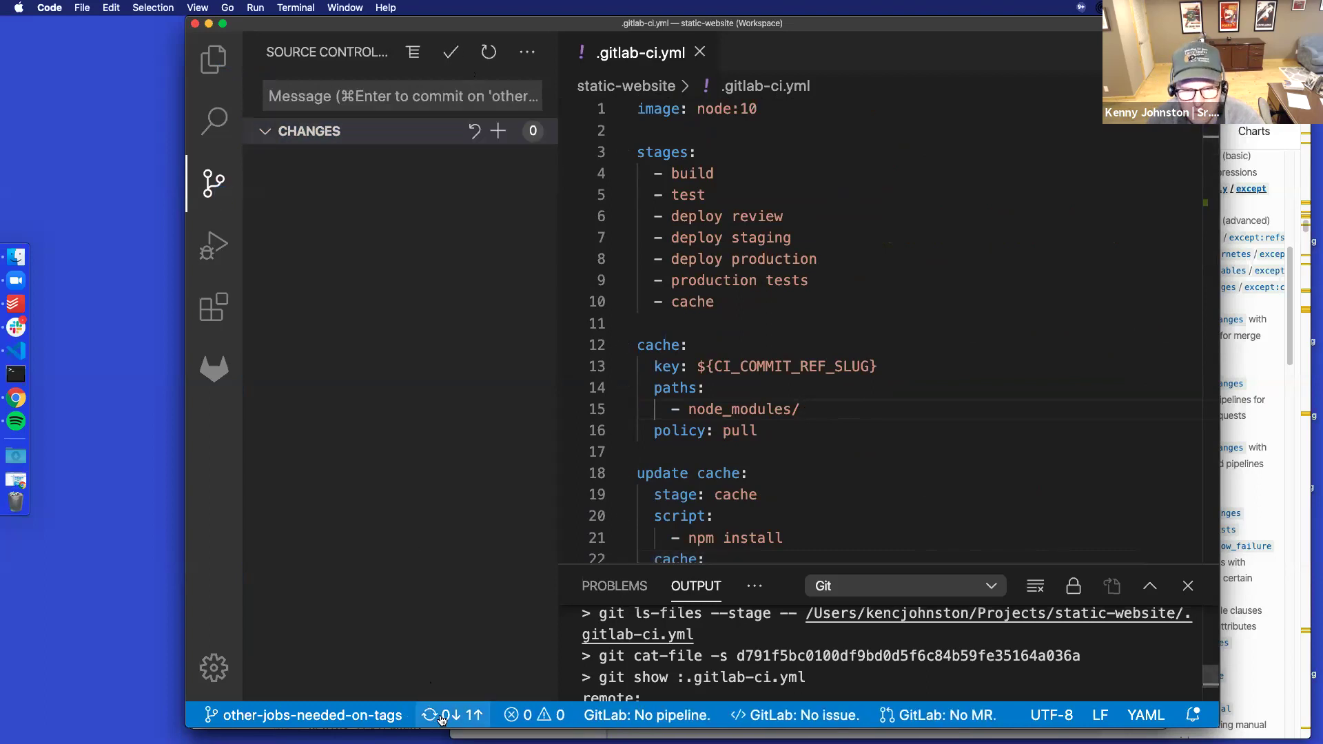
left_click(441, 716)
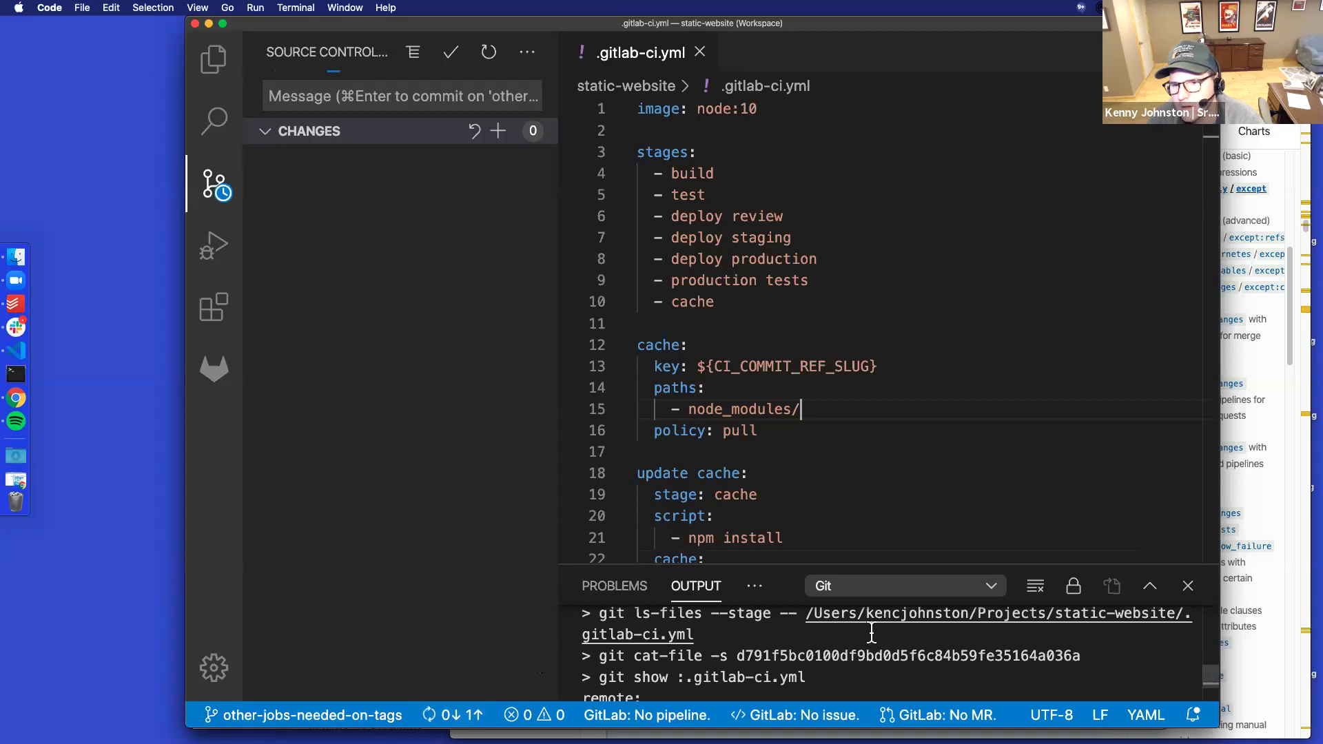
left_click_drag(762, 569, 765, 272)
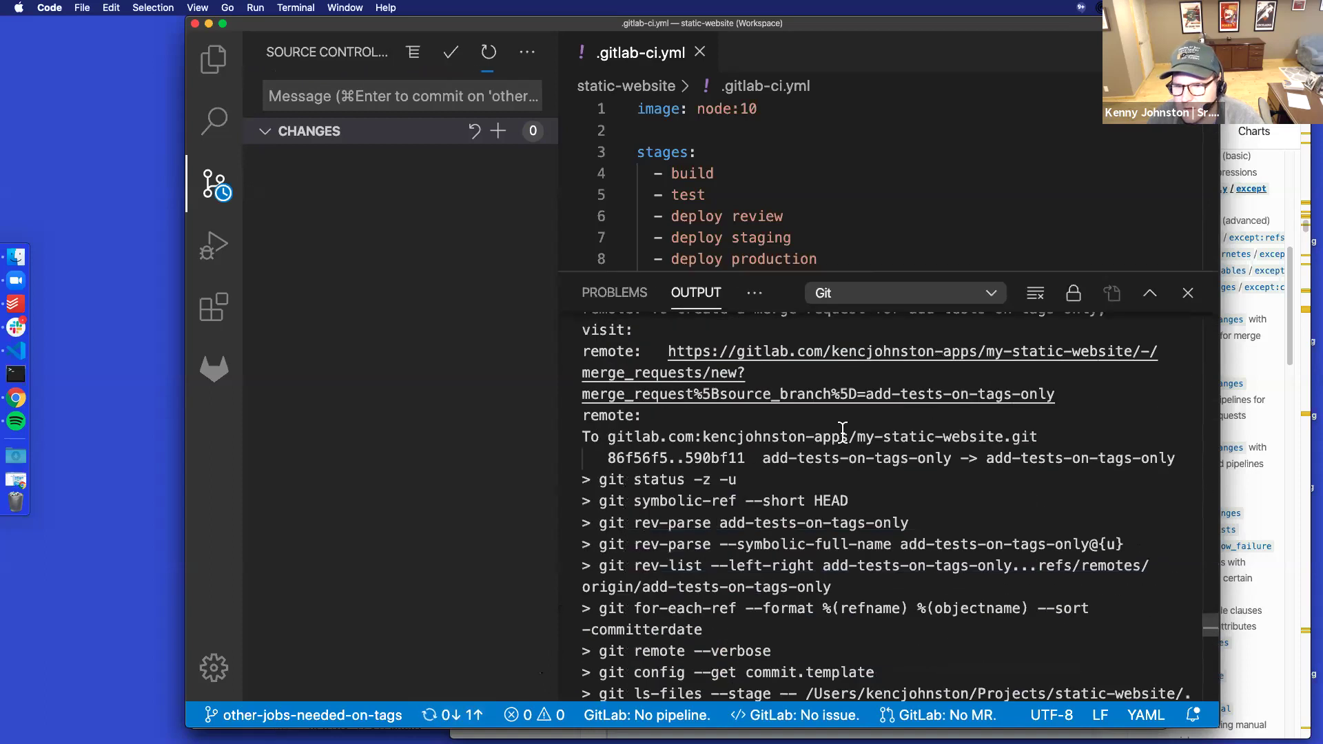
scroll(848, 556, "up", 5)
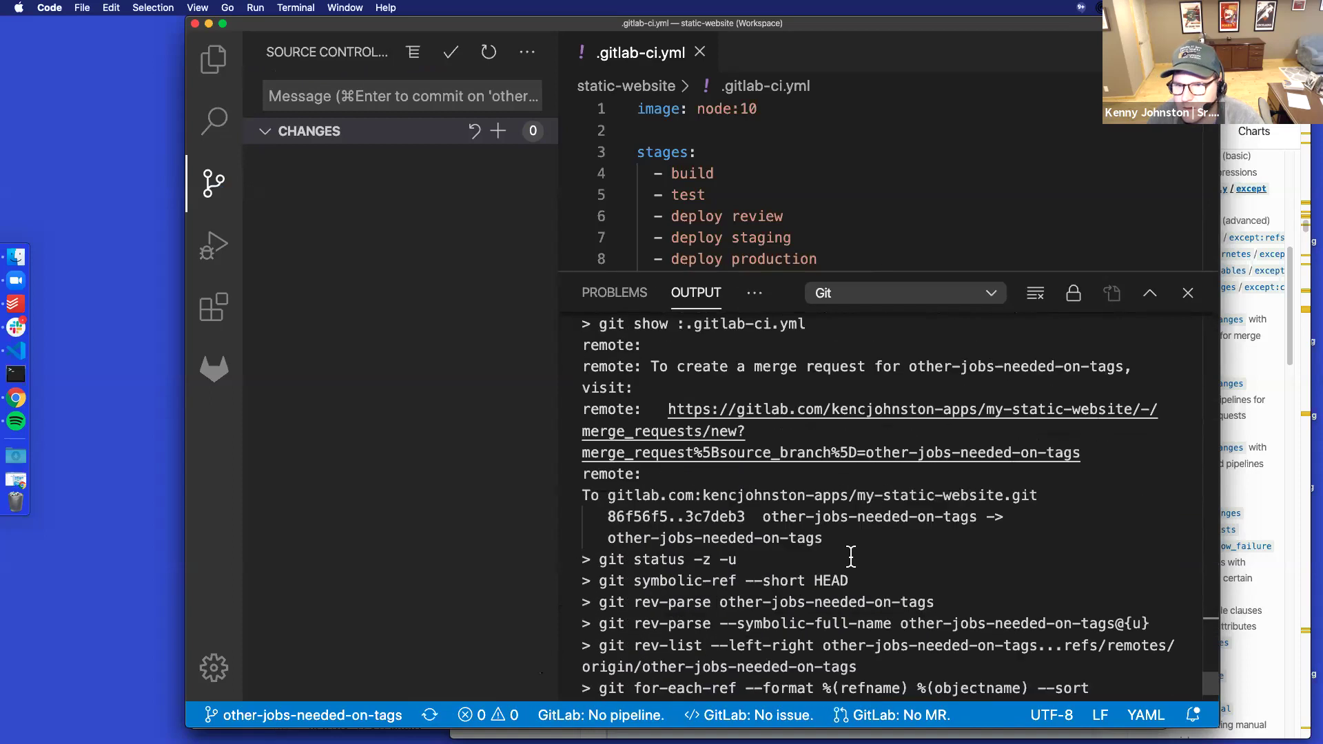
left_click(832, 454, "super")
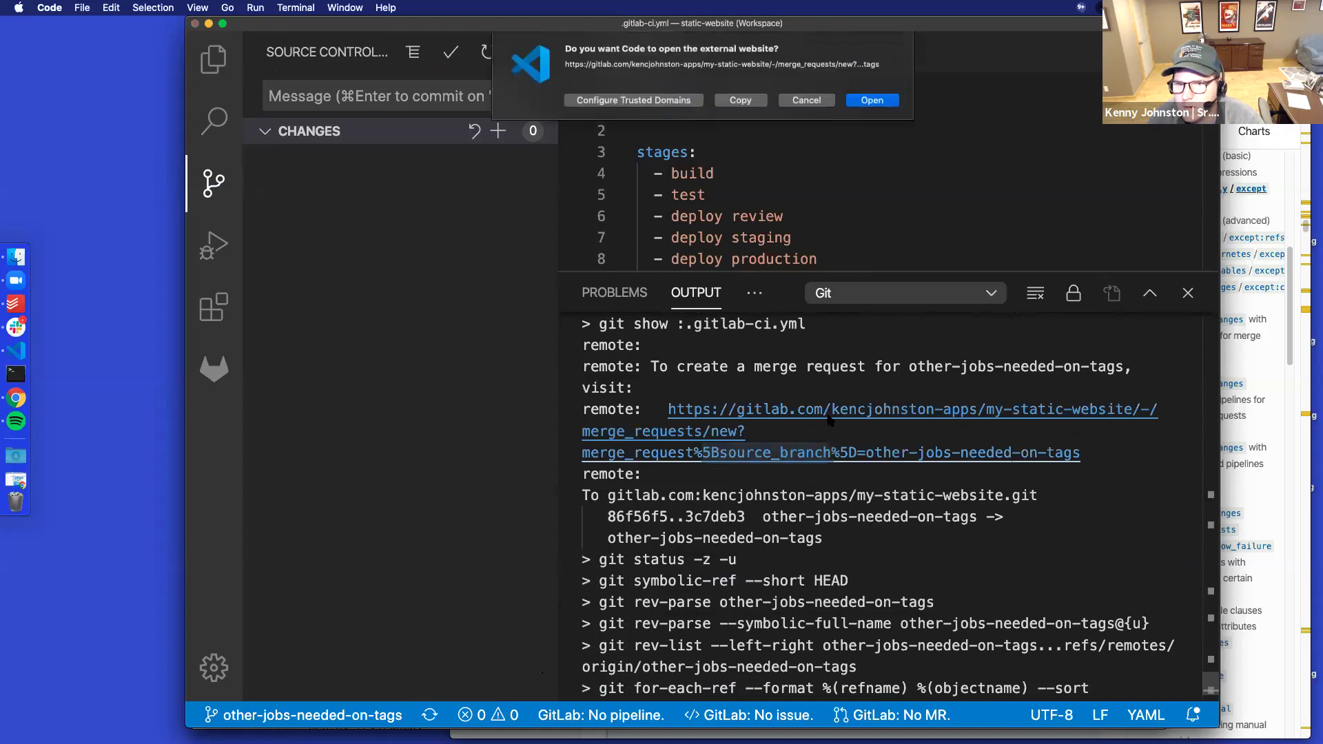
left_click(872, 100)
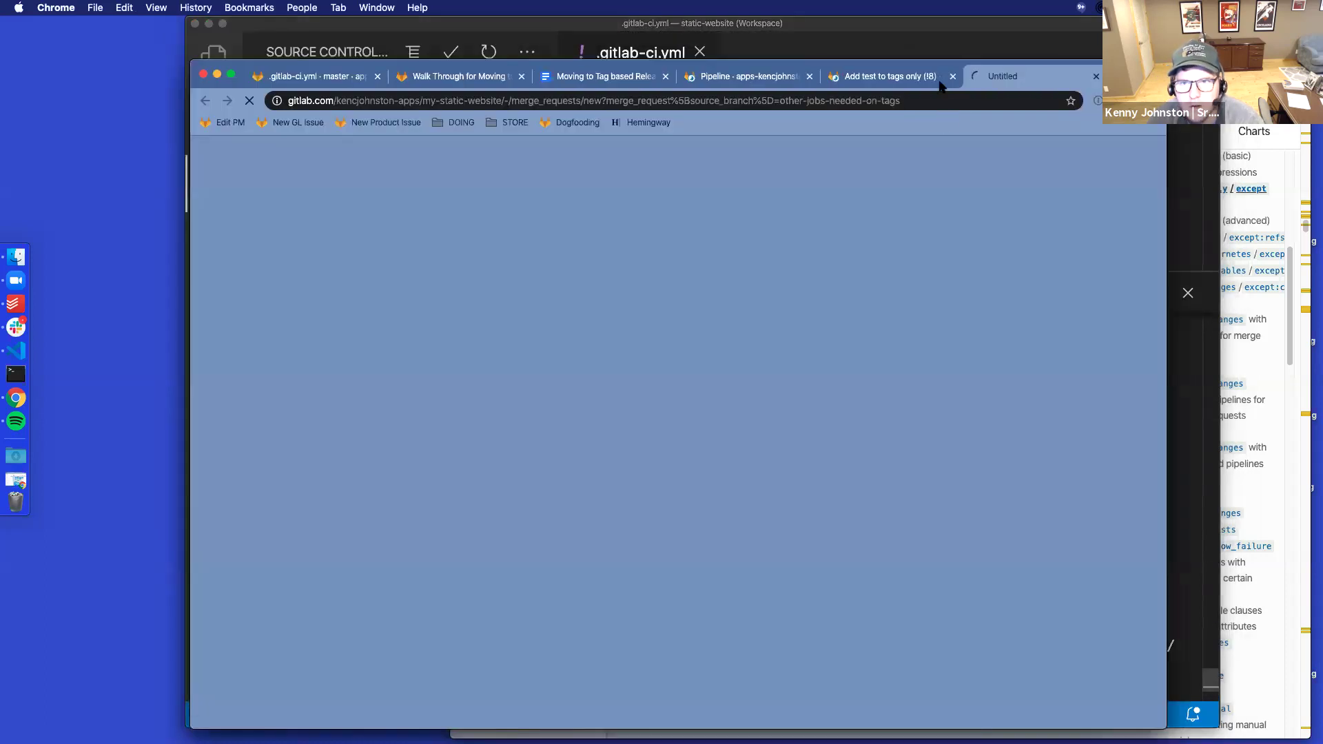
Assign the new merge request to yourself and submit it as !9
left_click(680, 680)
scroll(625, 503, "down", 10)
left_click(357, 585)
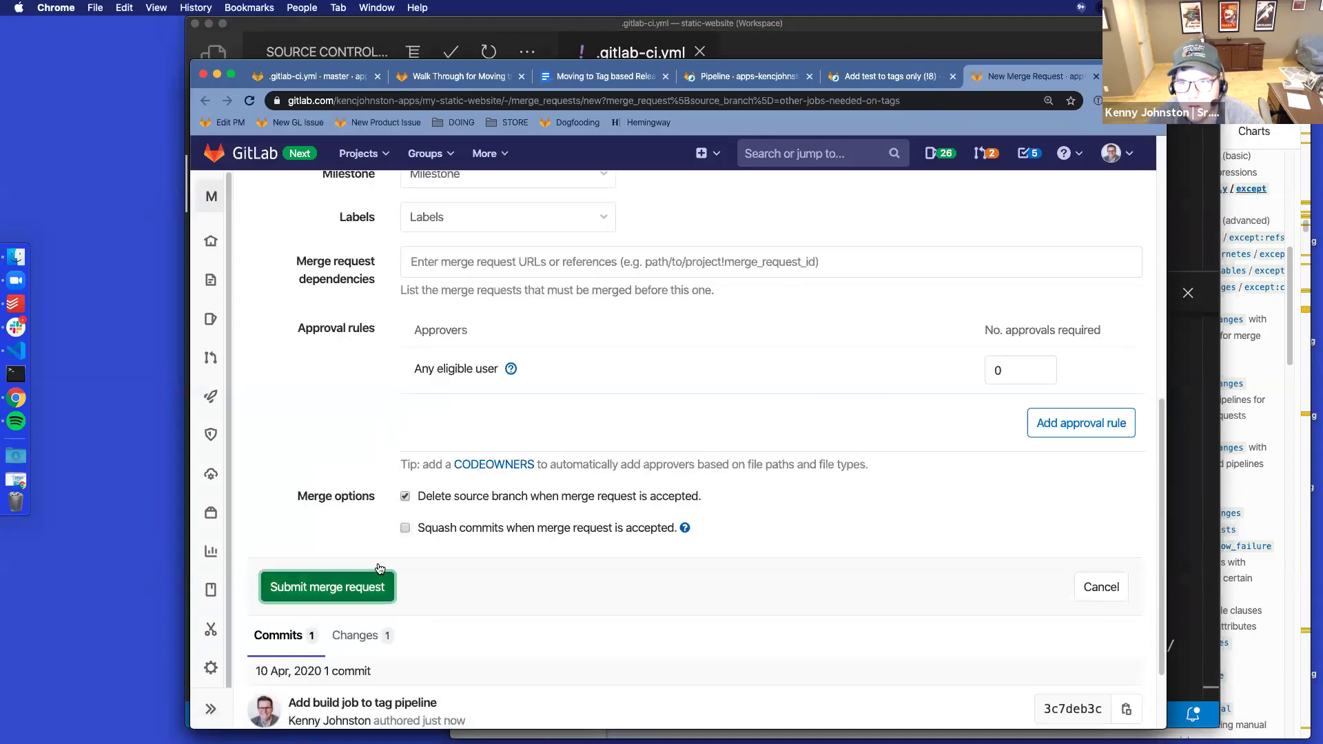
Set !8 and !9 to merge when their pipelines succeed, reviewing !9's changes first
left_click(897, 77)
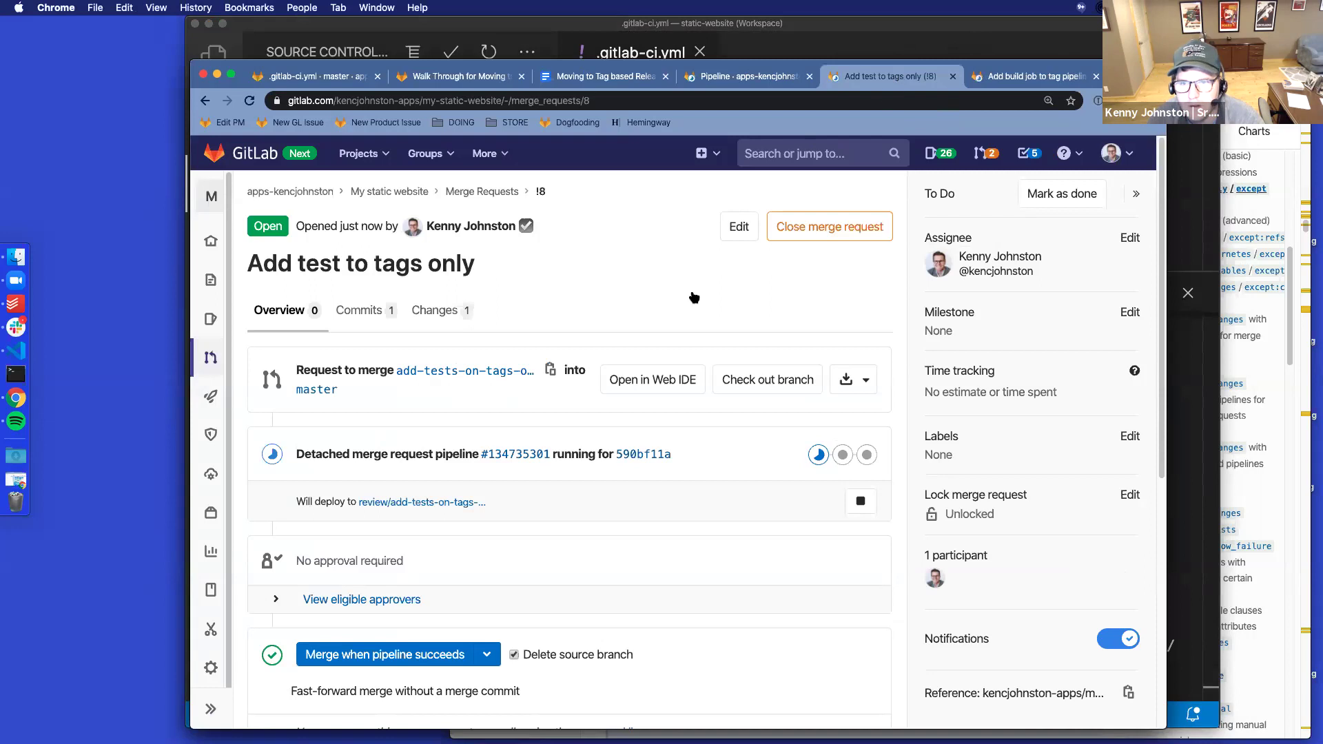
left_click(384, 656)
key("ctrl+Tab")
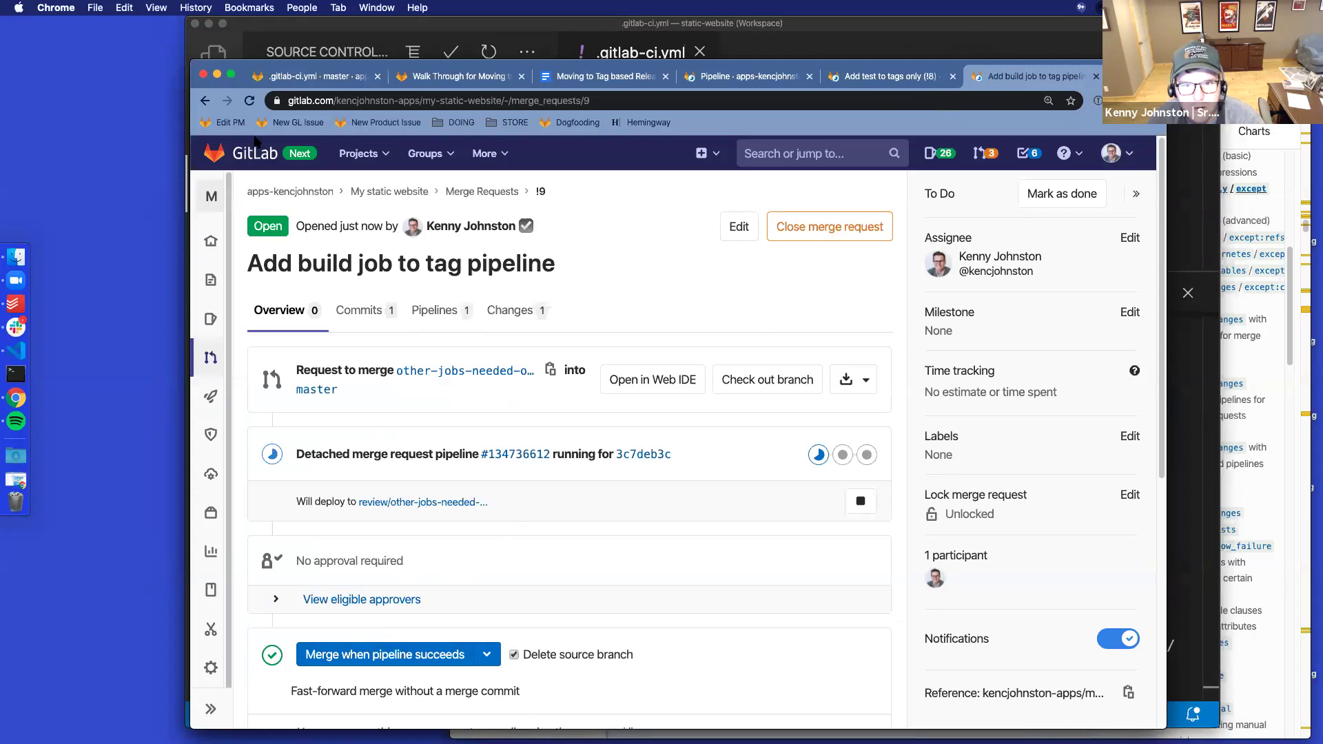
left_click(513, 312)
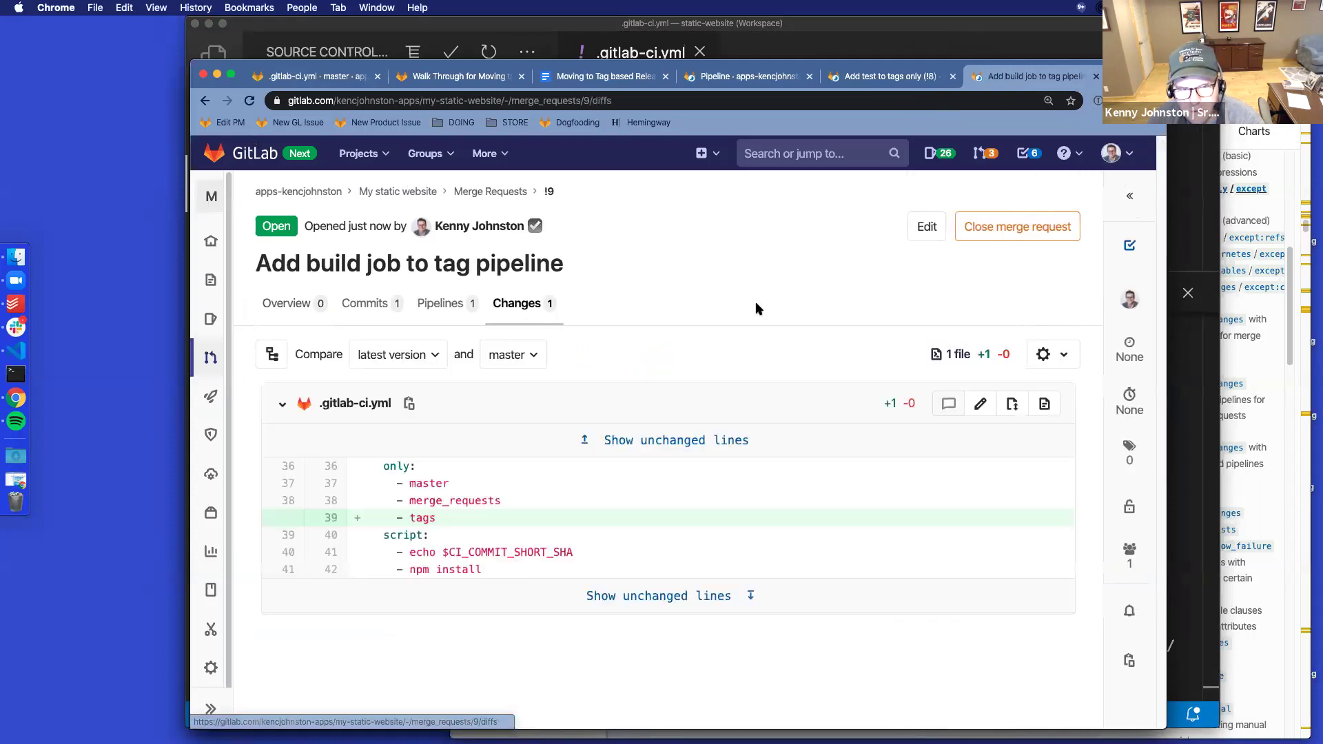
left_click(585, 440)
scroll(691, 356, "down", 5)
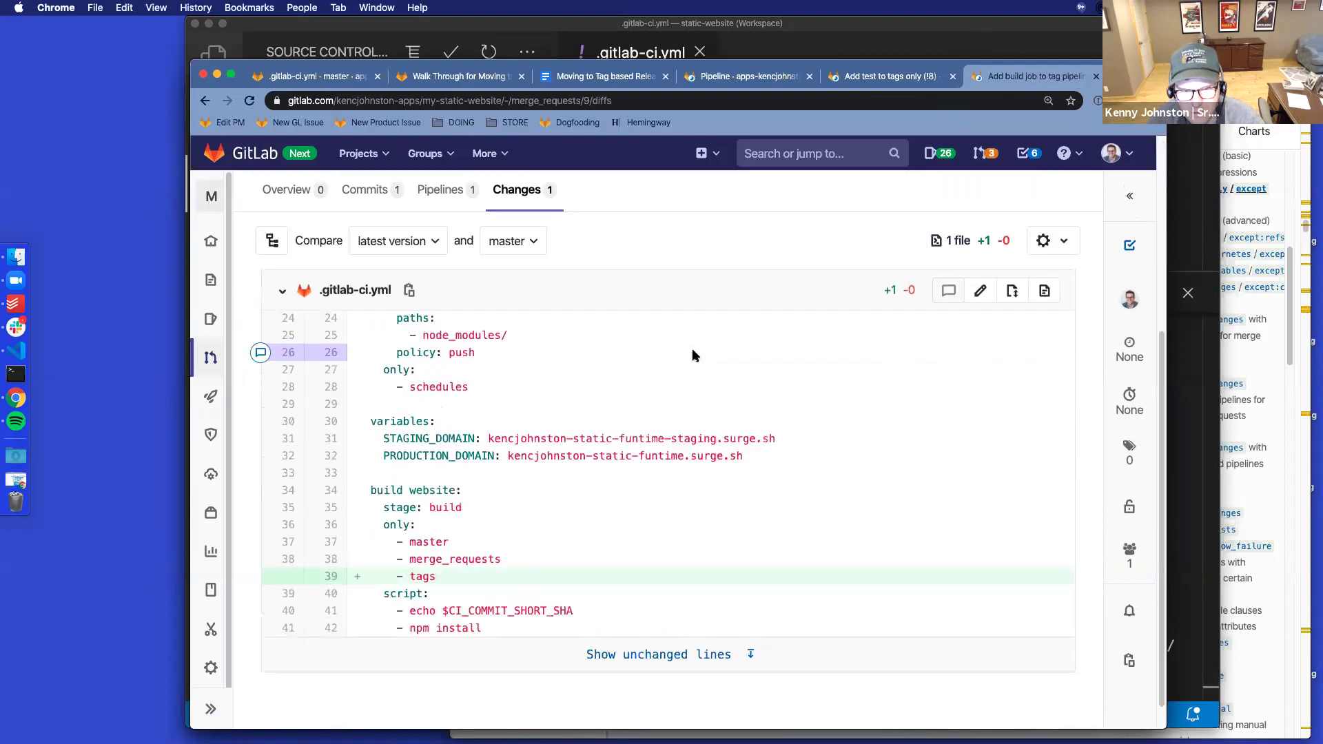
left_click(286, 190)
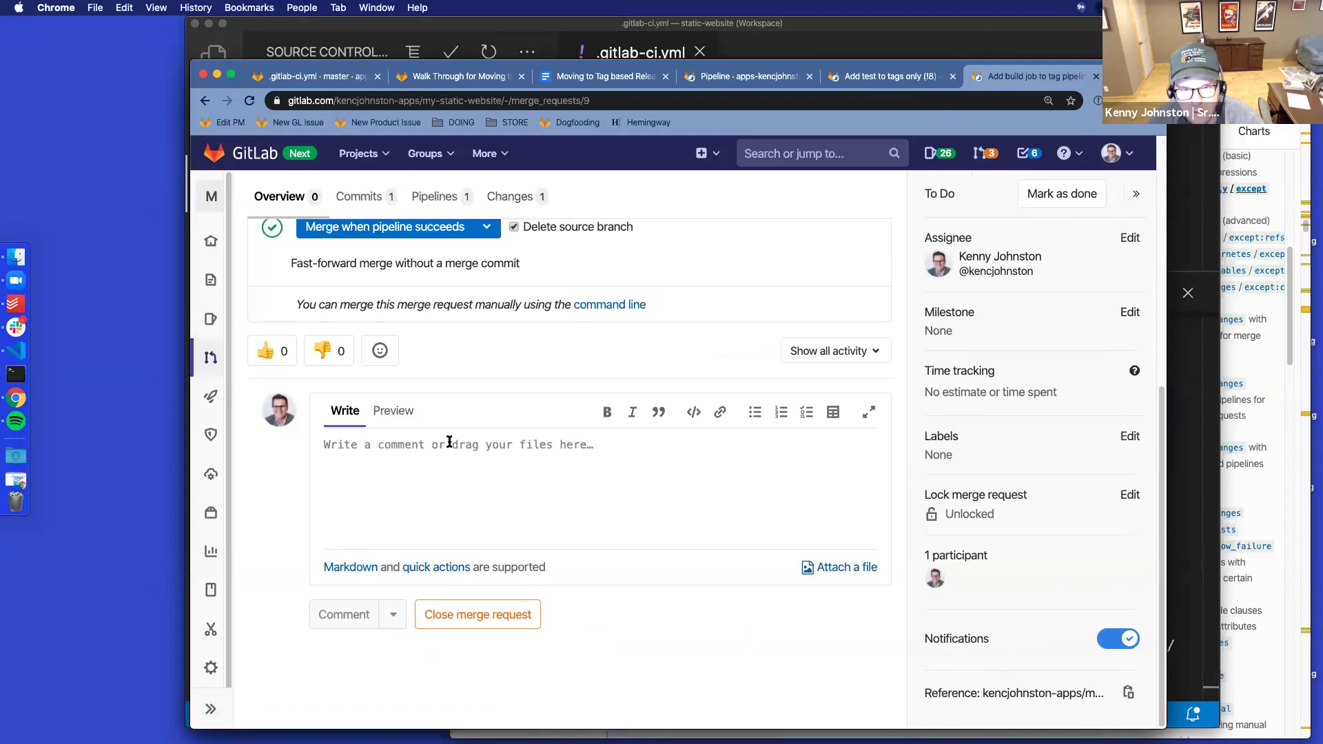
left_click(382, 301)
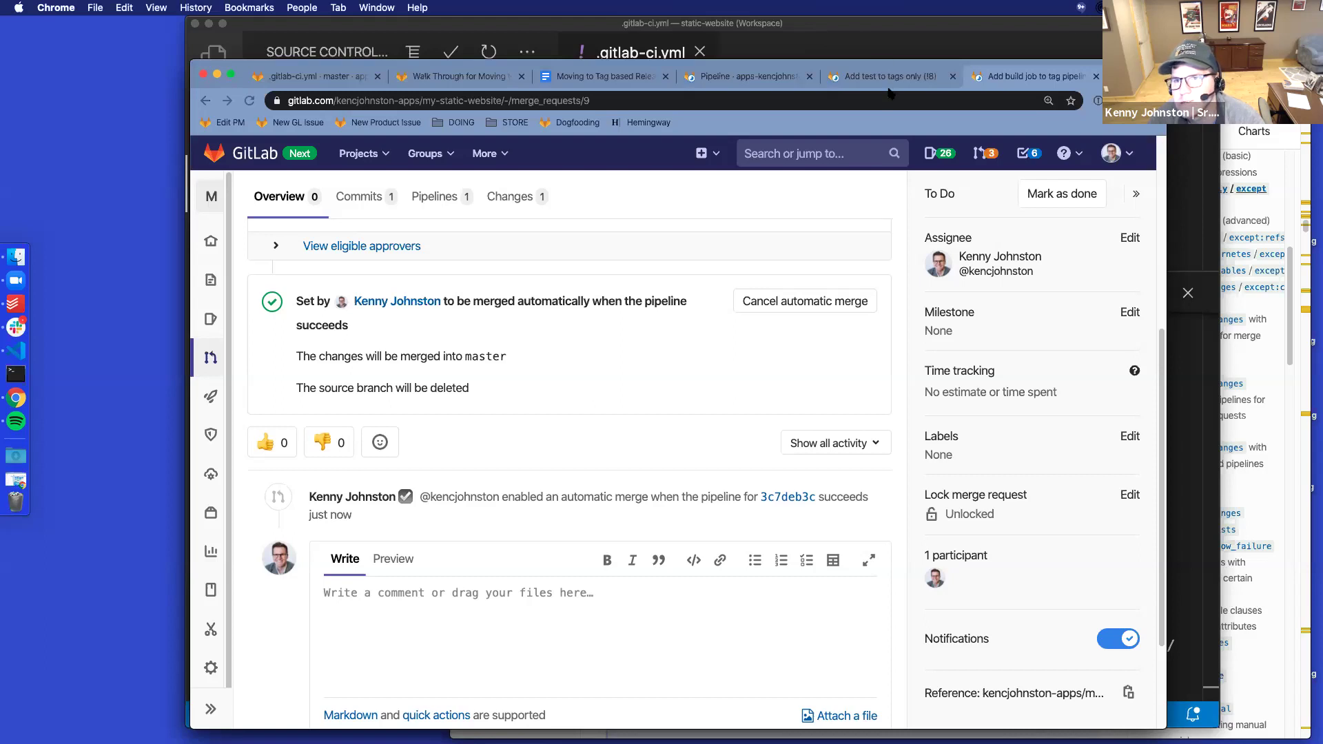
key("ctrl+shift+Tab")
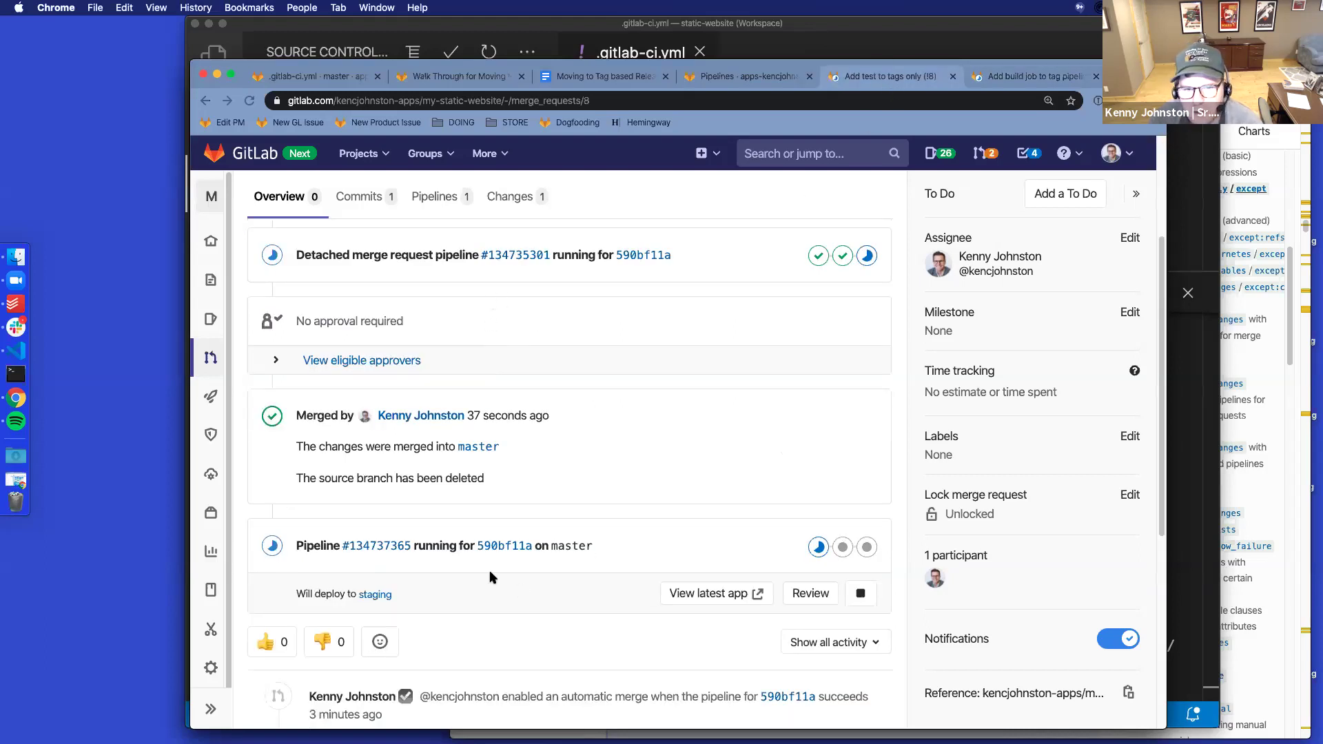
scroll(587, 427, "up", 5)
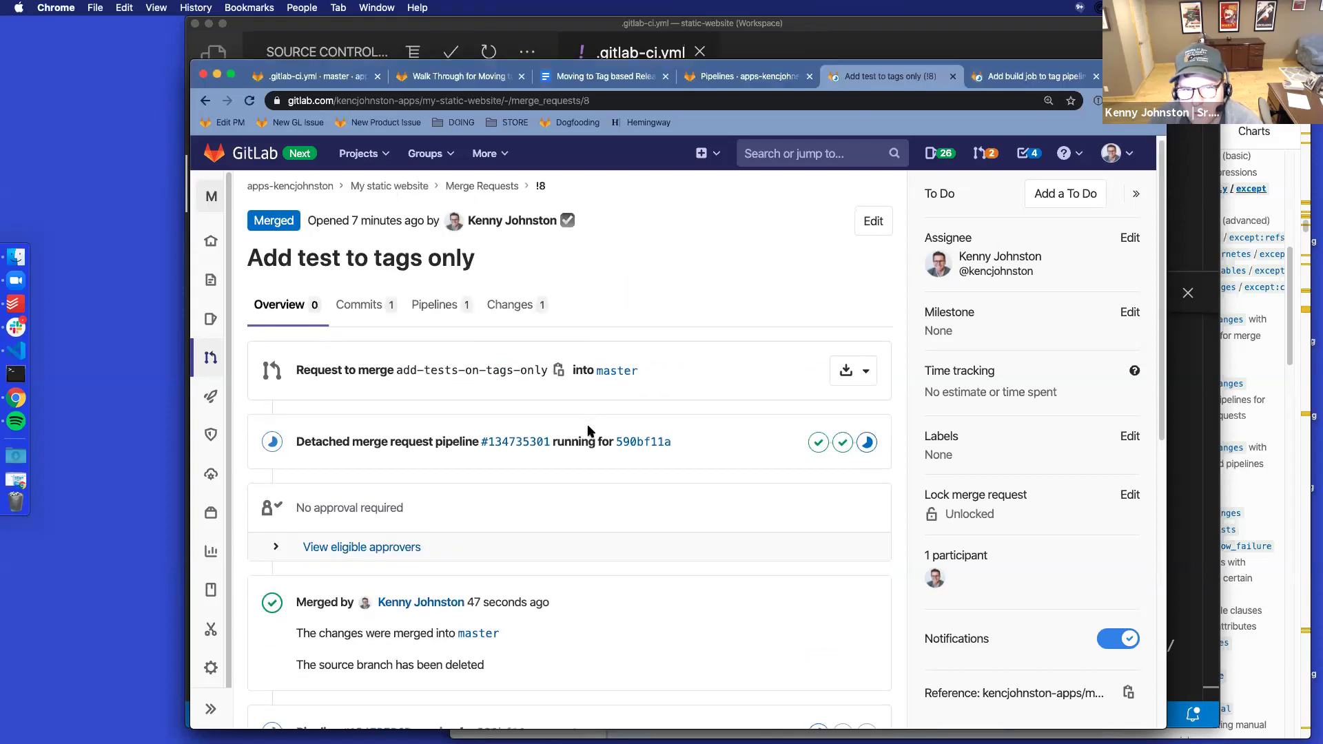
Review !8's changes, then open its running master pipeline #134737365
scroll(587, 431, "down", 1)
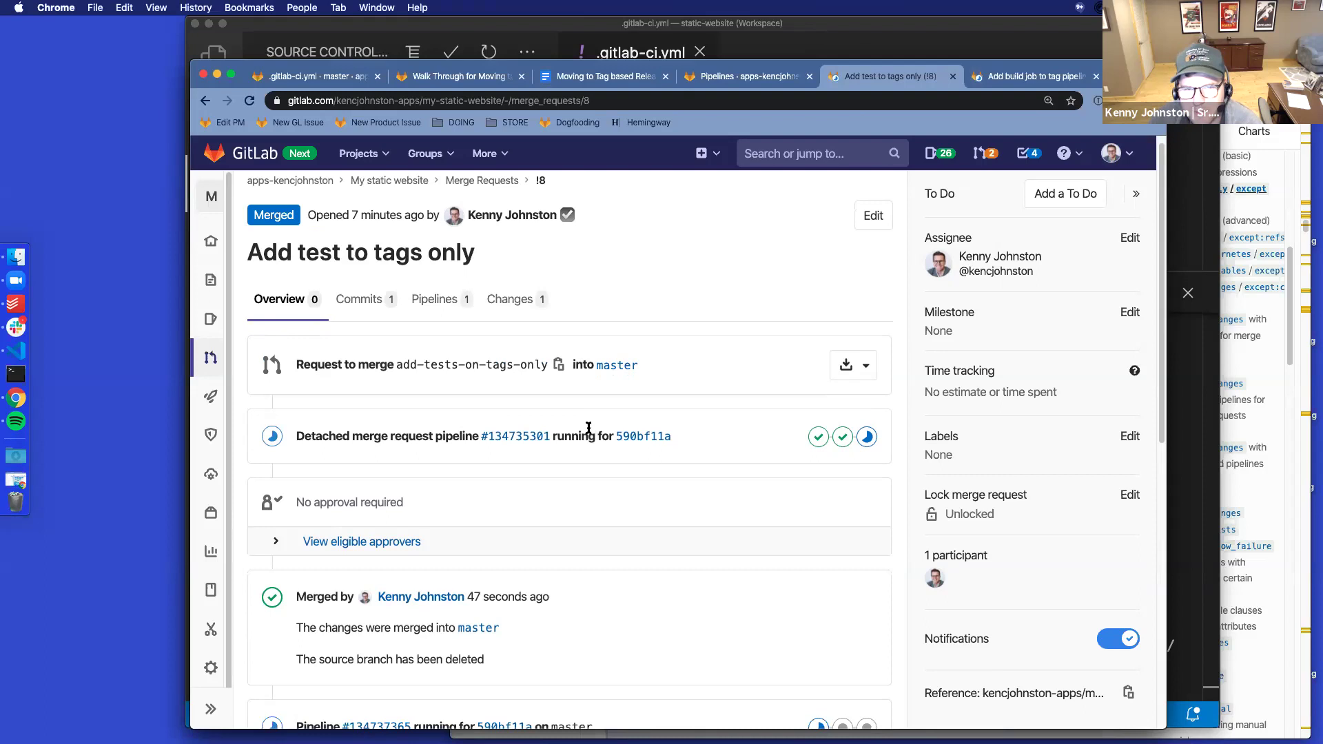
left_click_drag(295, 246, 474, 242)
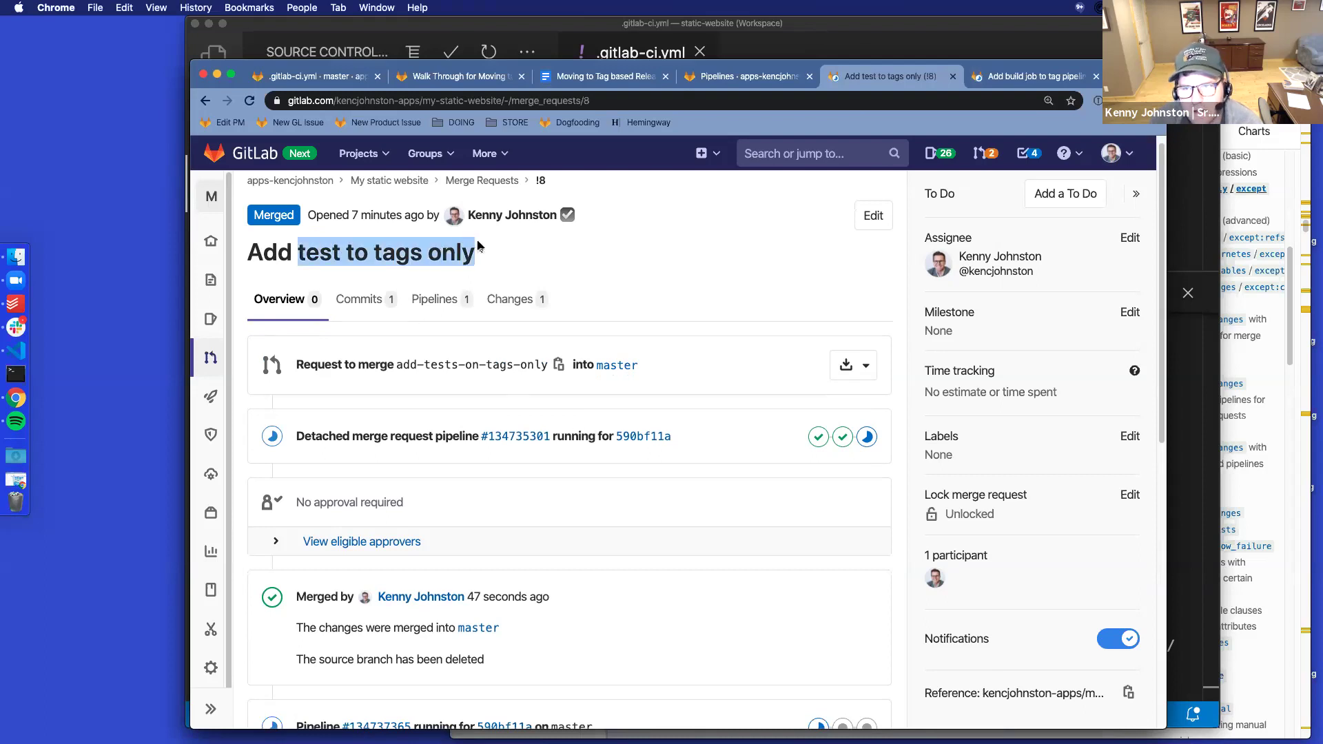
left_click(511, 300)
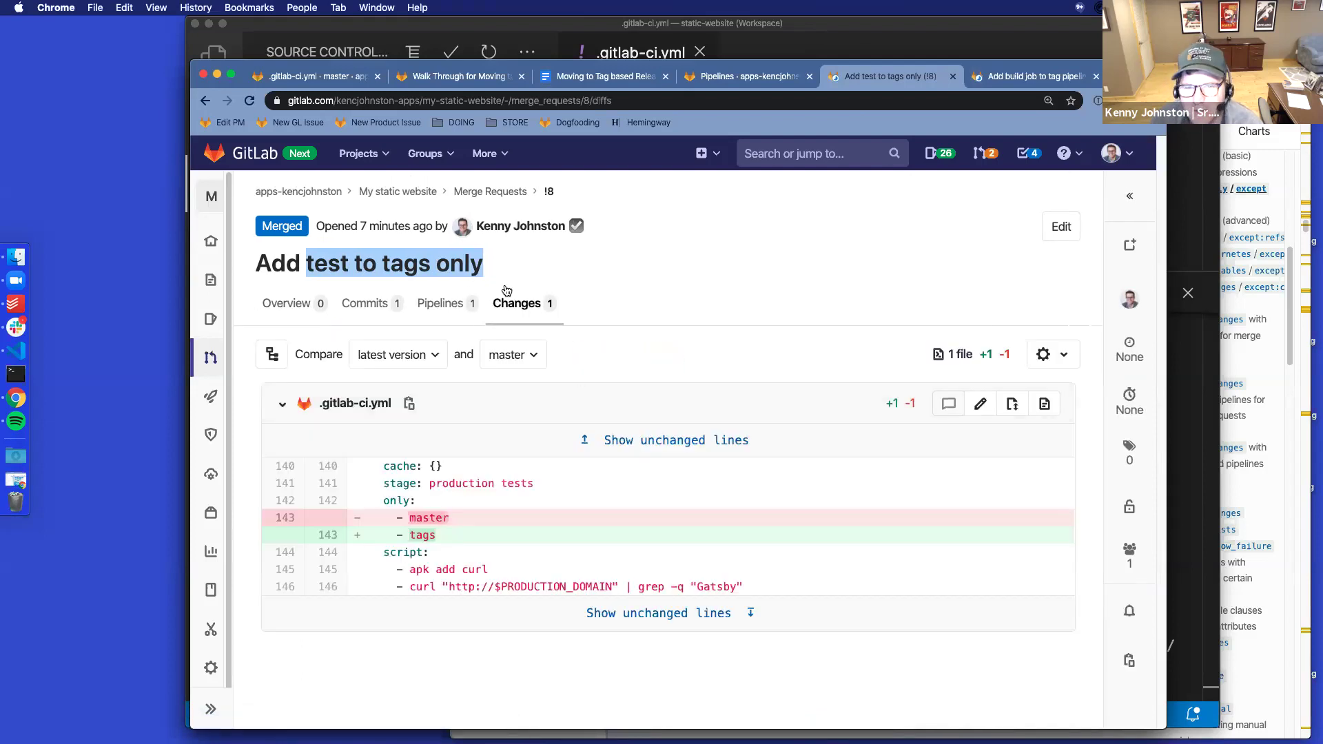
left_click(292, 307)
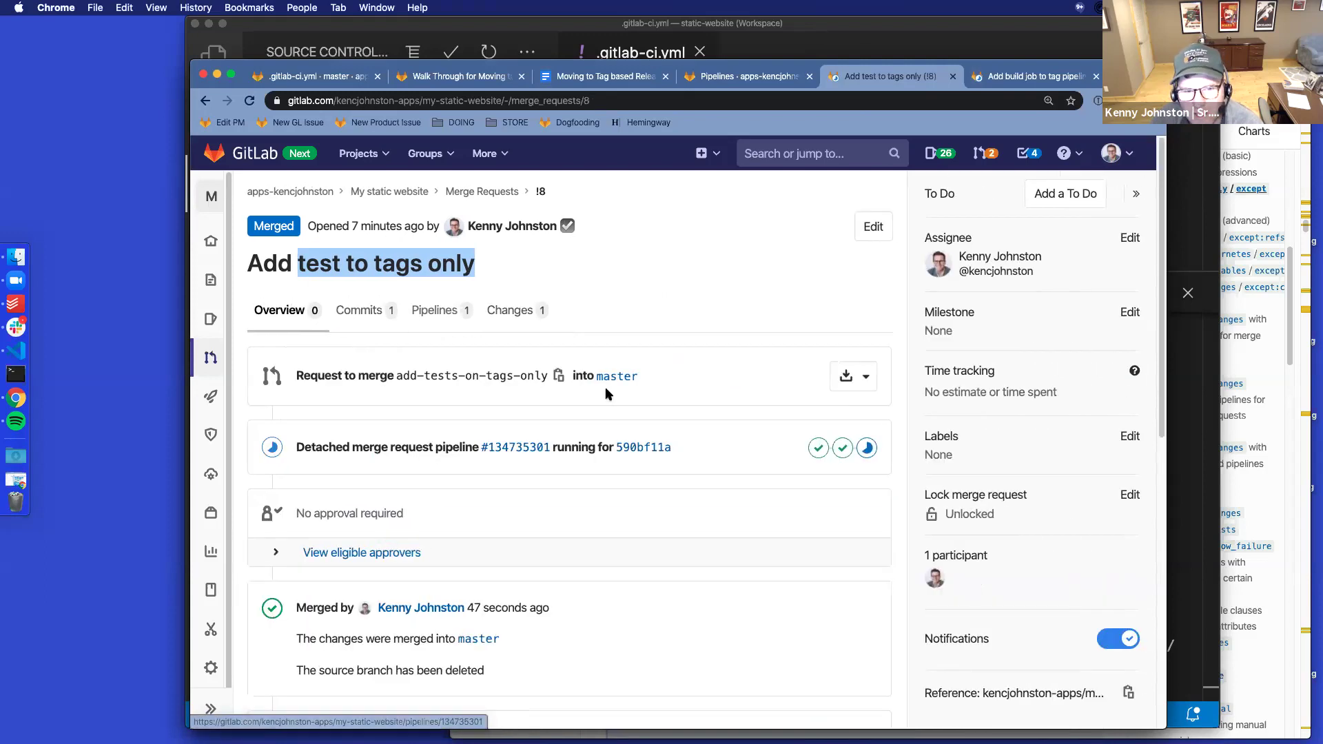
scroll(606, 386, "down", 3)
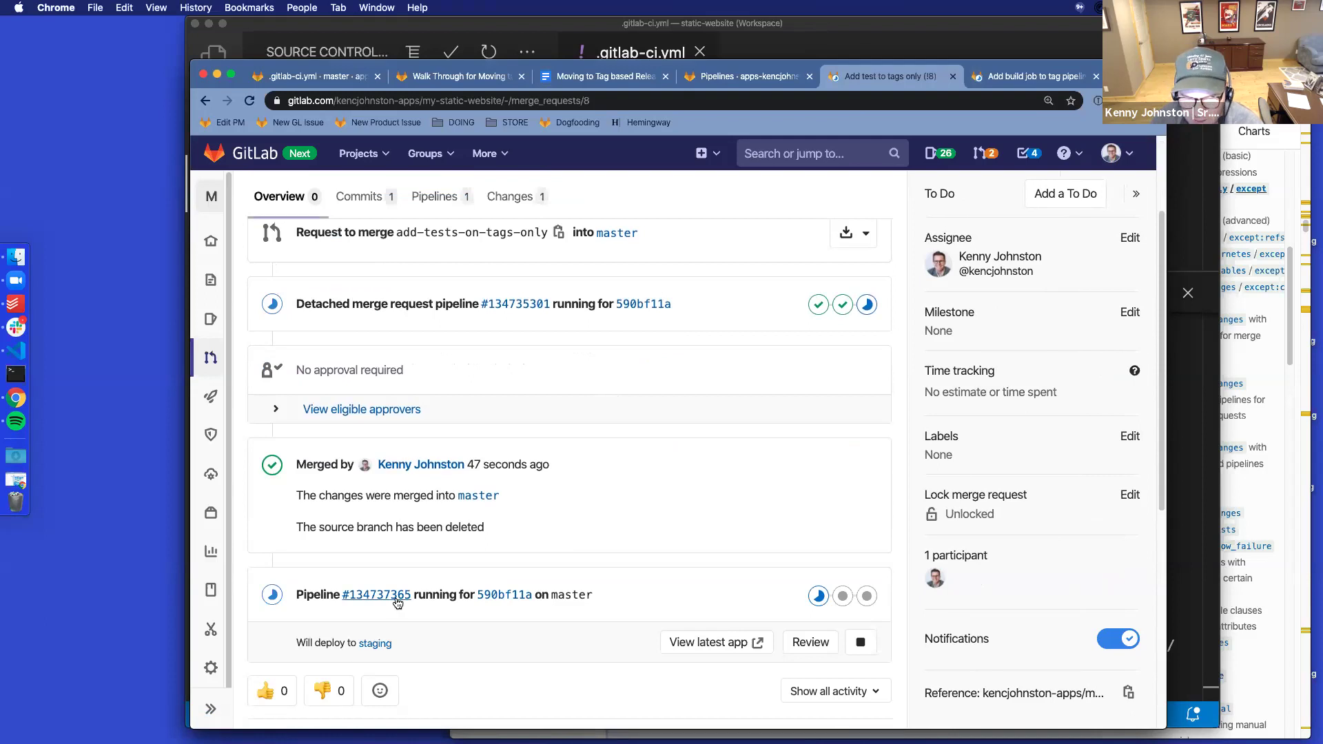
left_click(356, 595)
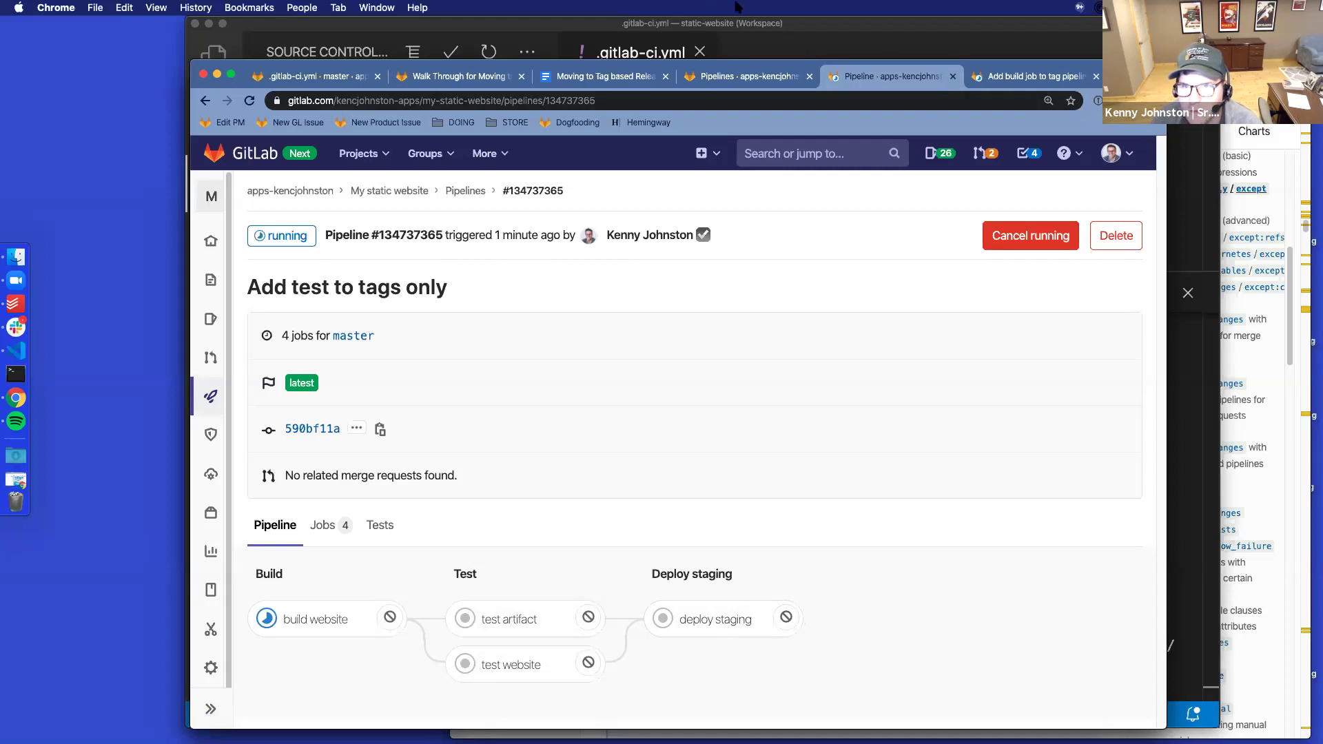
left_click(952, 77)
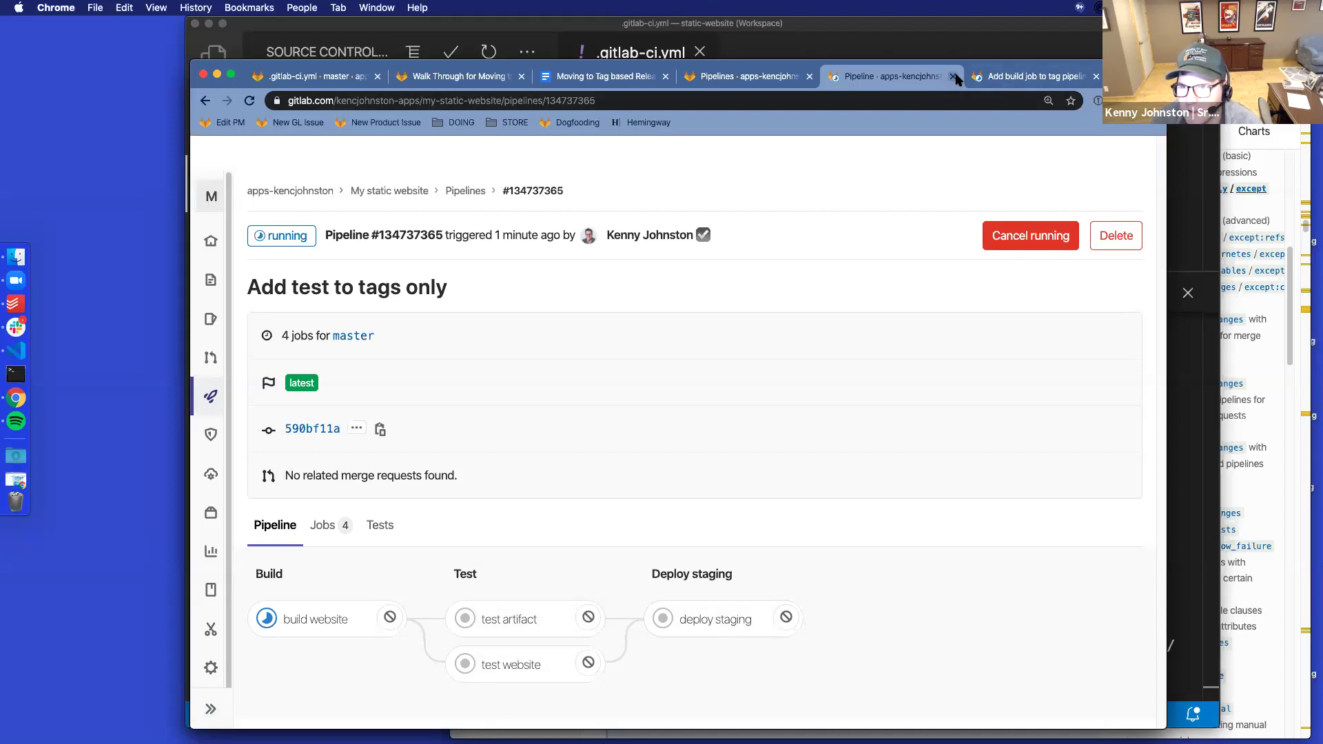
Show !9's diff: the single added tags line under the build job's only rules
scroll(655, 496, "up", 3)
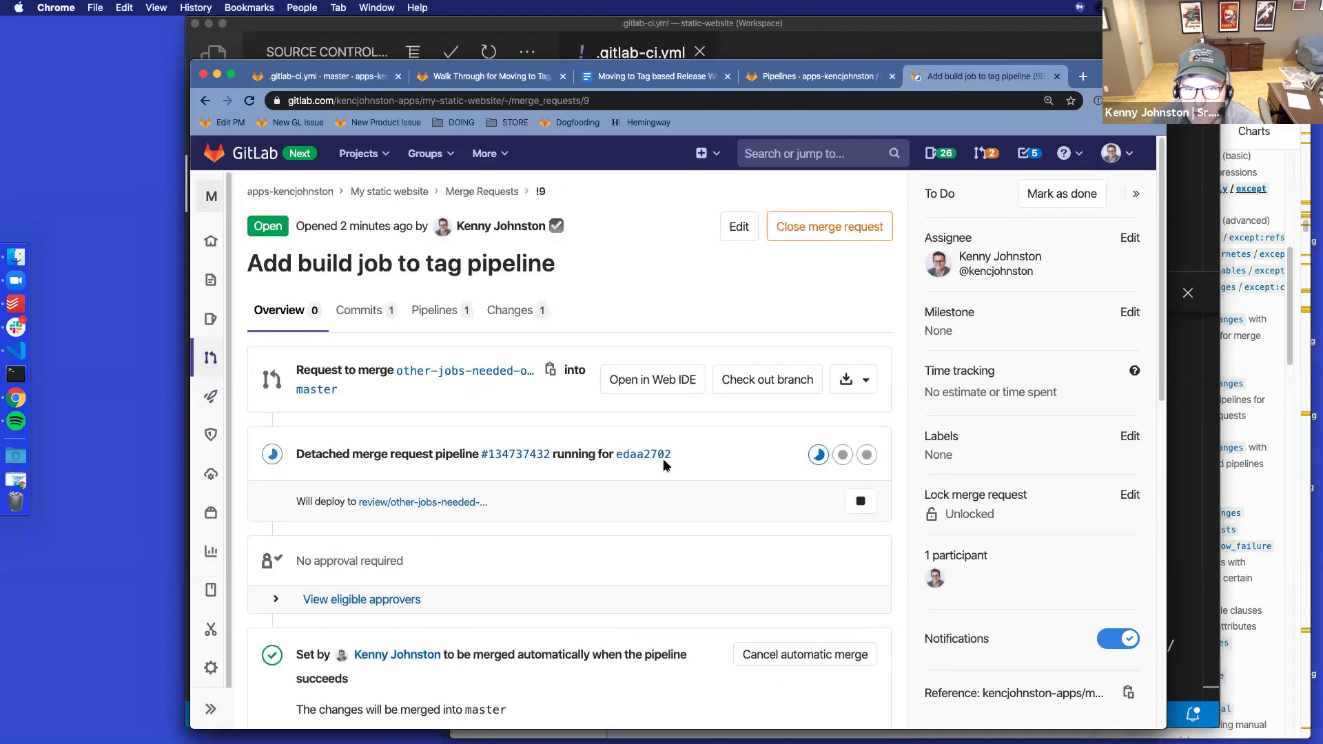
scroll(665, 465, "down", 5)
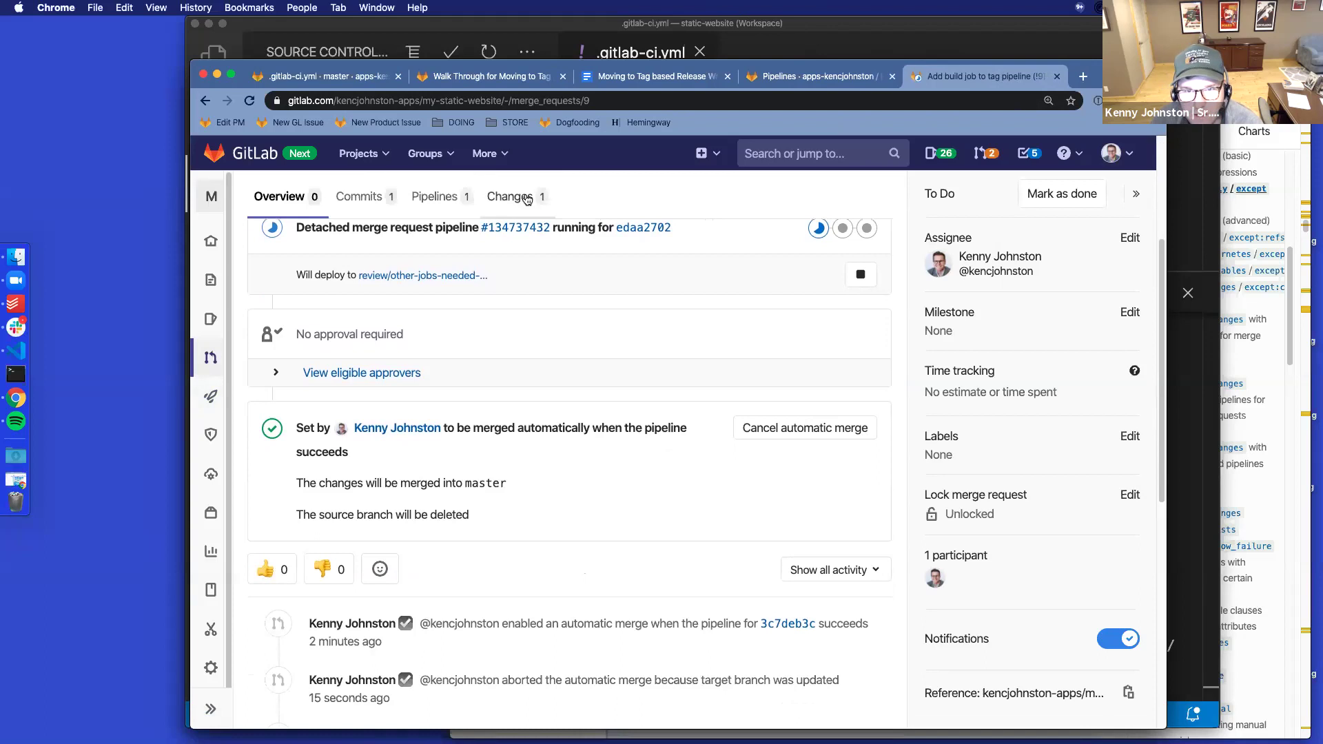
left_click(549, 208)
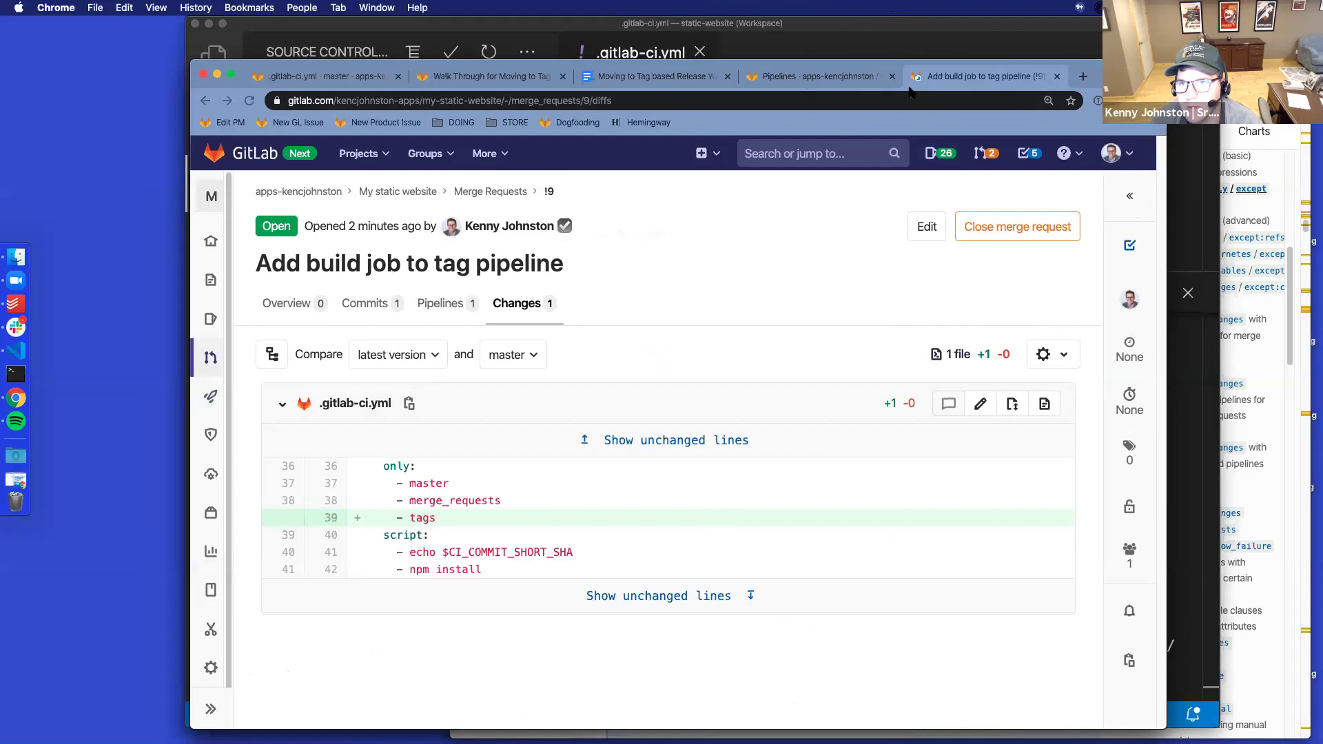
key("ctrl+shift+Tab")
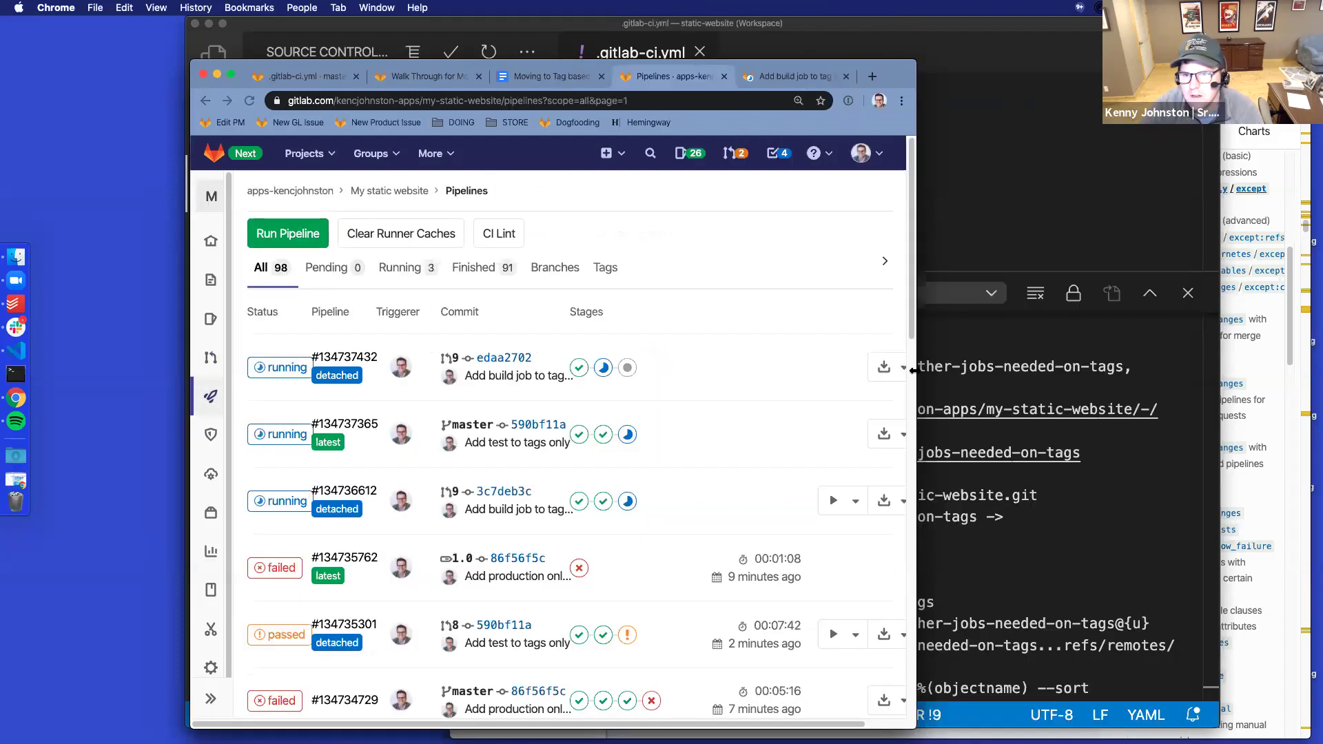
left_click_drag(980, 370, 1068, 360)
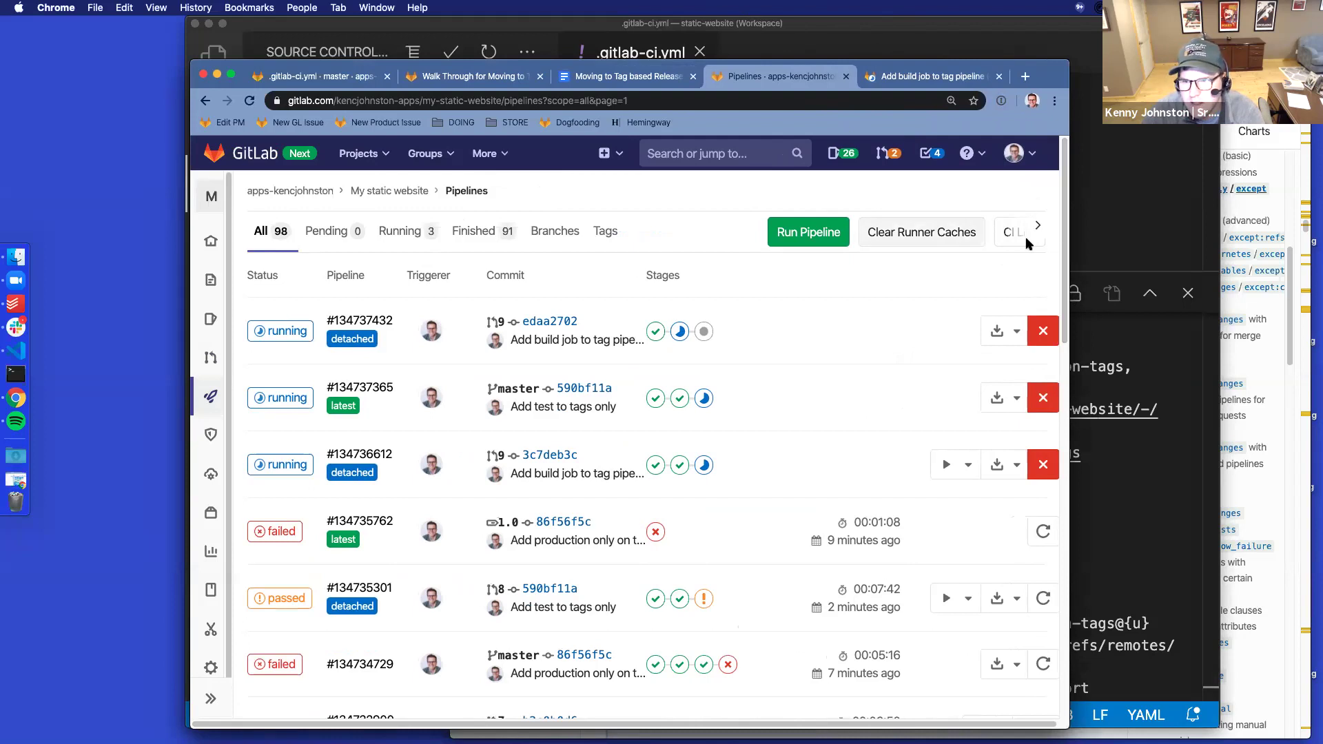
left_click_drag(1067, 449, 995, 449)
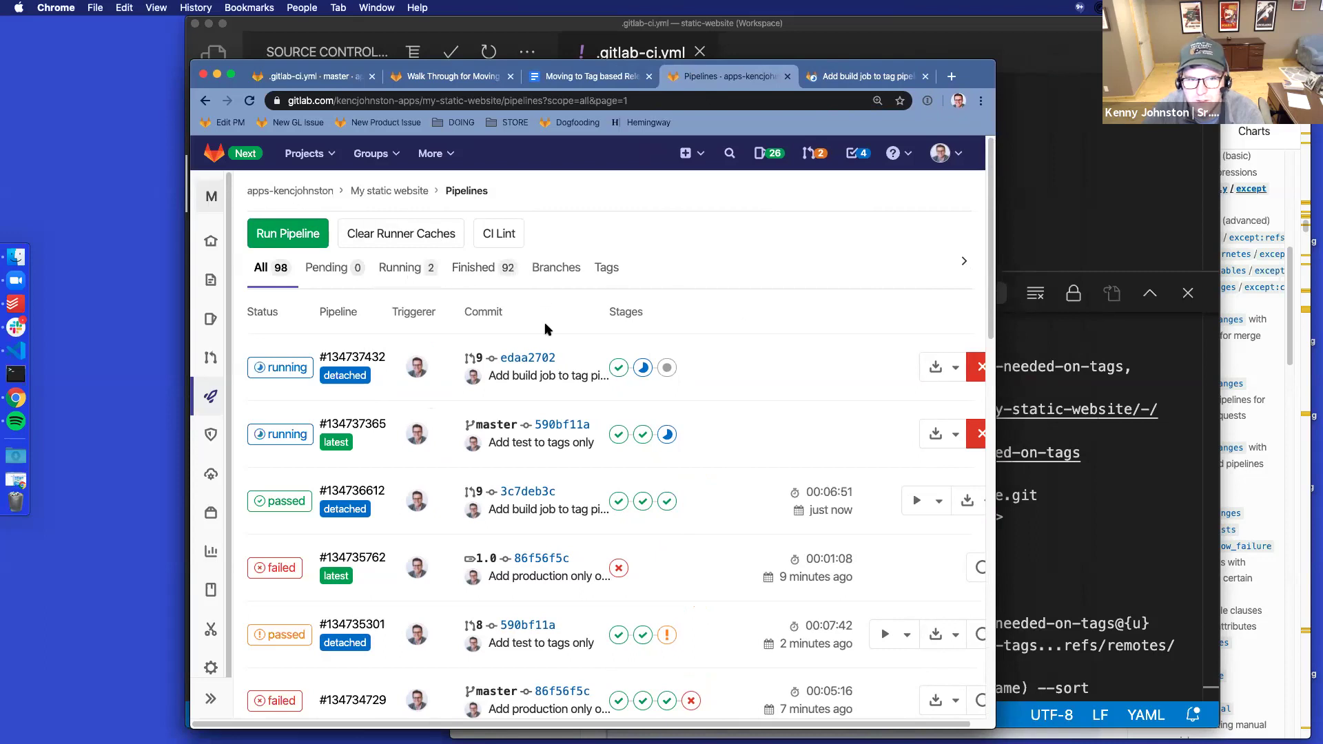
left_click_drag(985, 467, 905, 450)
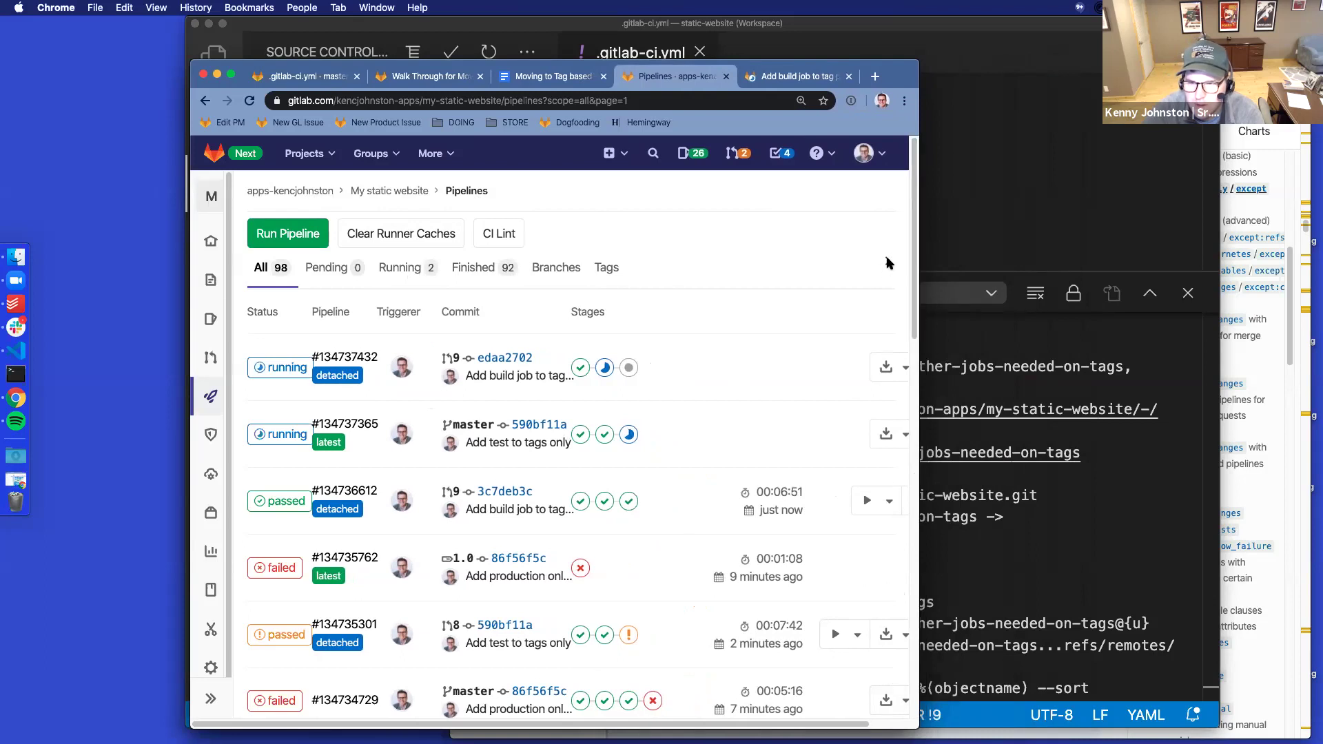
scroll(749, 723, "right", 2)
scroll(749, 723, "left", 2)
scroll(748, 723, "right", 2)
scroll(748, 724, "left", 2)
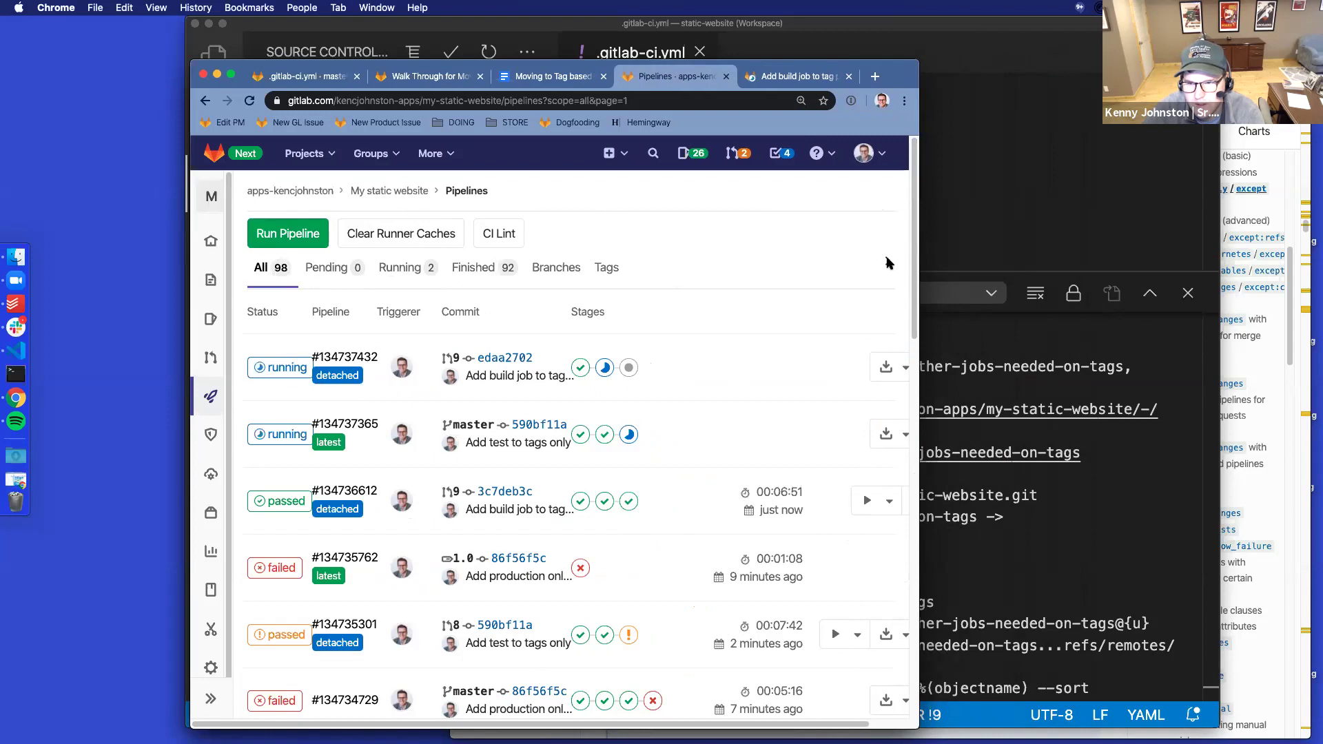
left_click_drag(920, 406, 1238, 374)
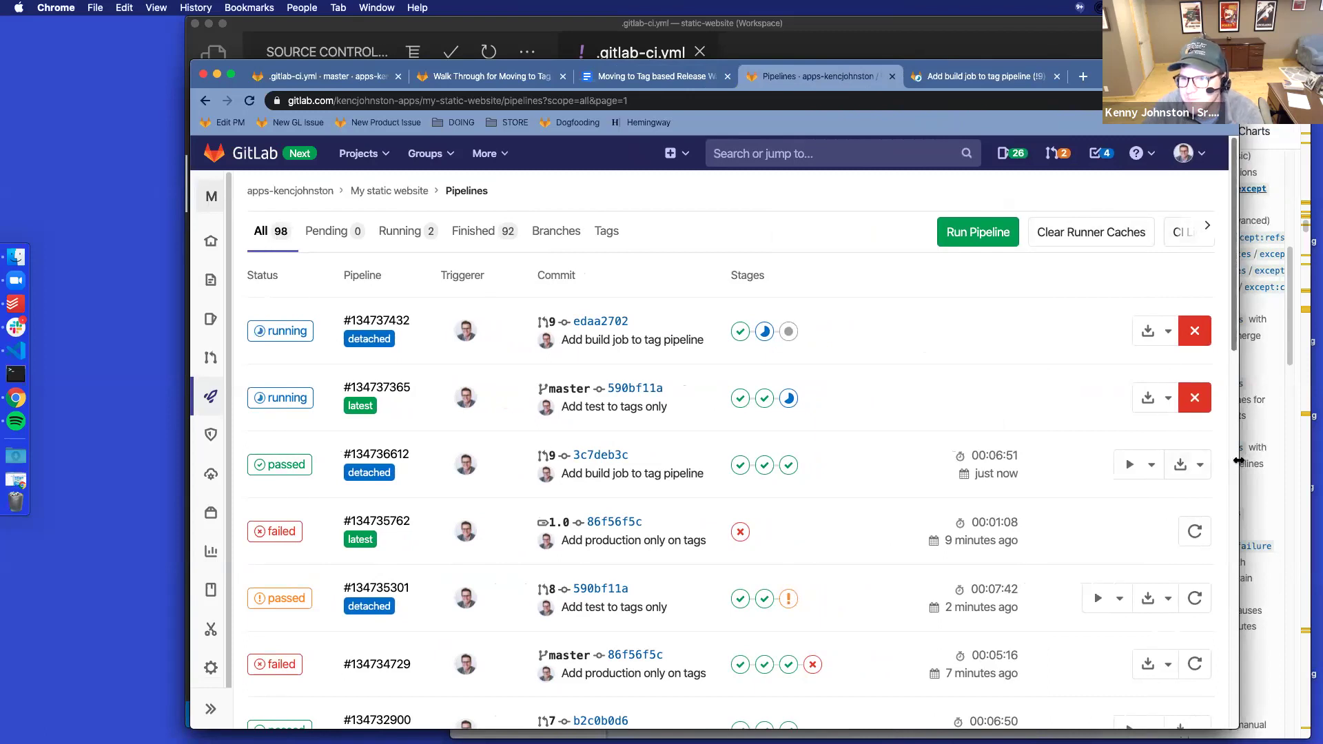
left_click_drag(1210, 463, 1130, 463)
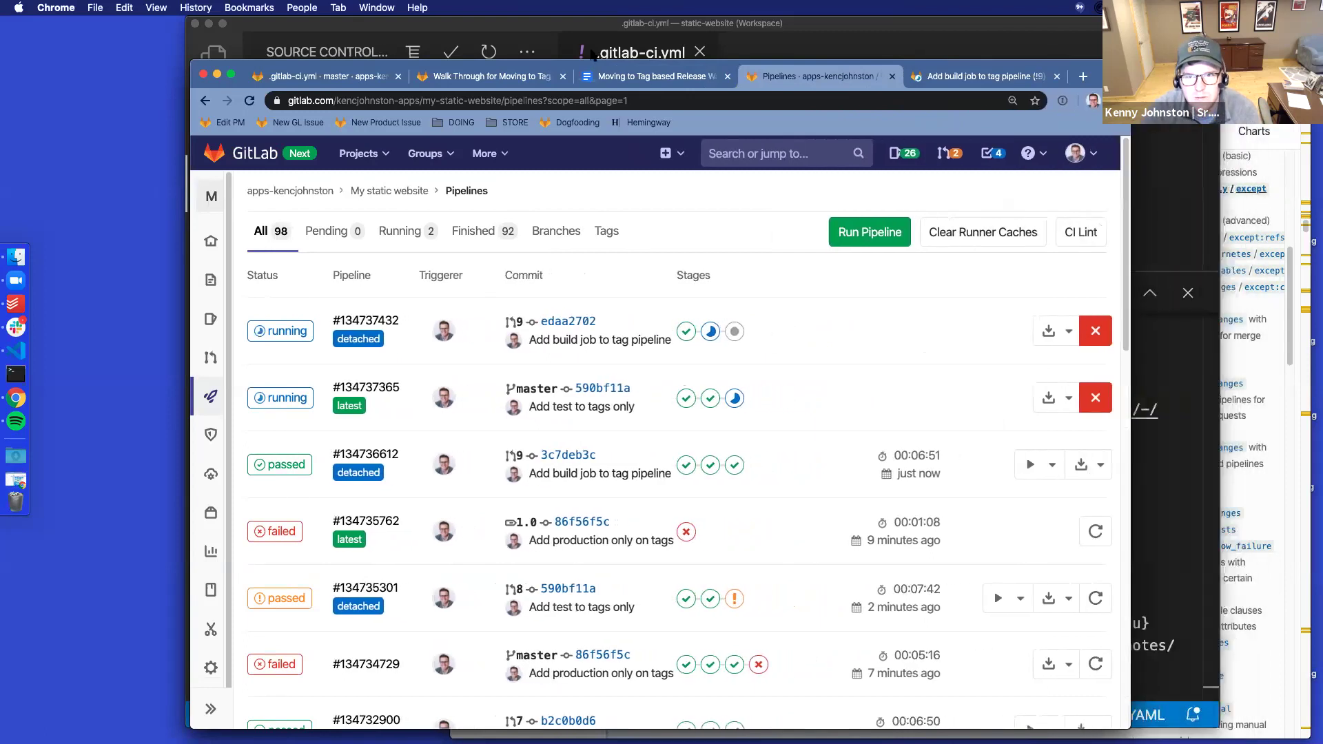
left_click(646, 77)
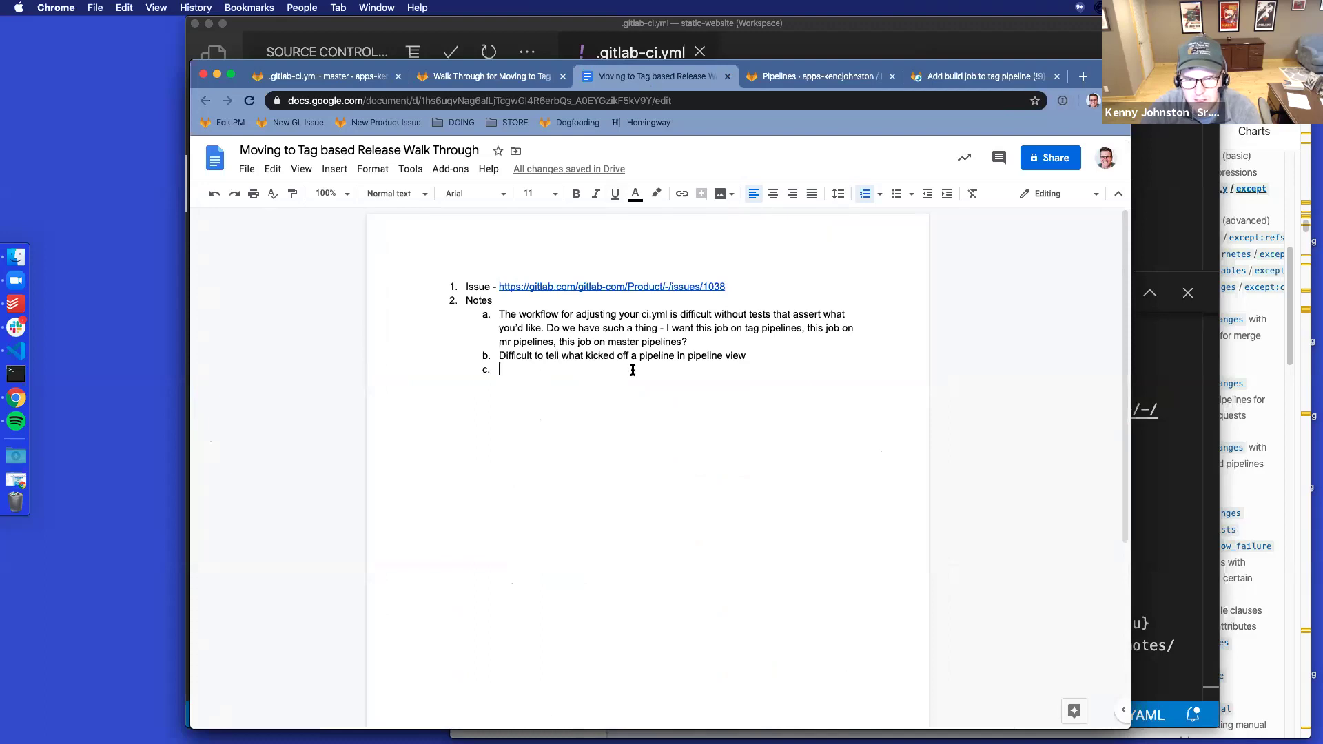
left_click_drag(762, 365, 499, 357)
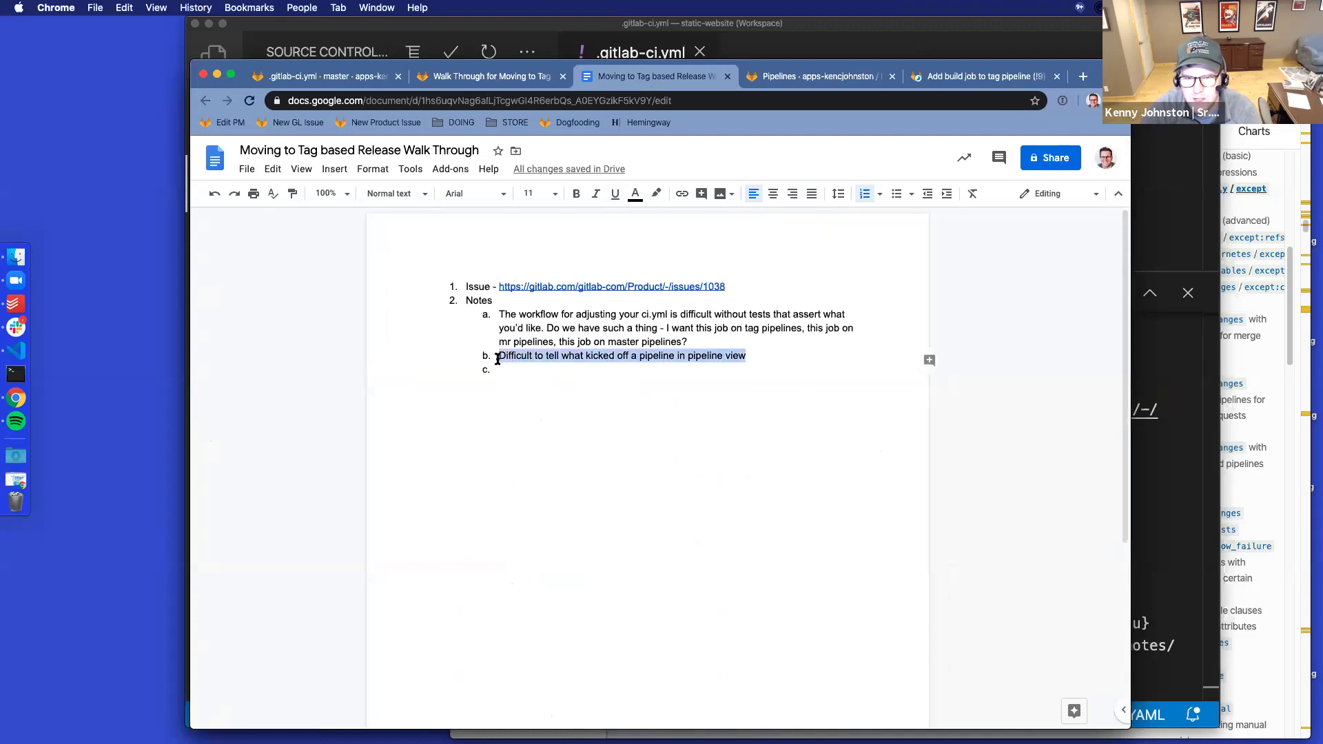
left_click(550, 358)
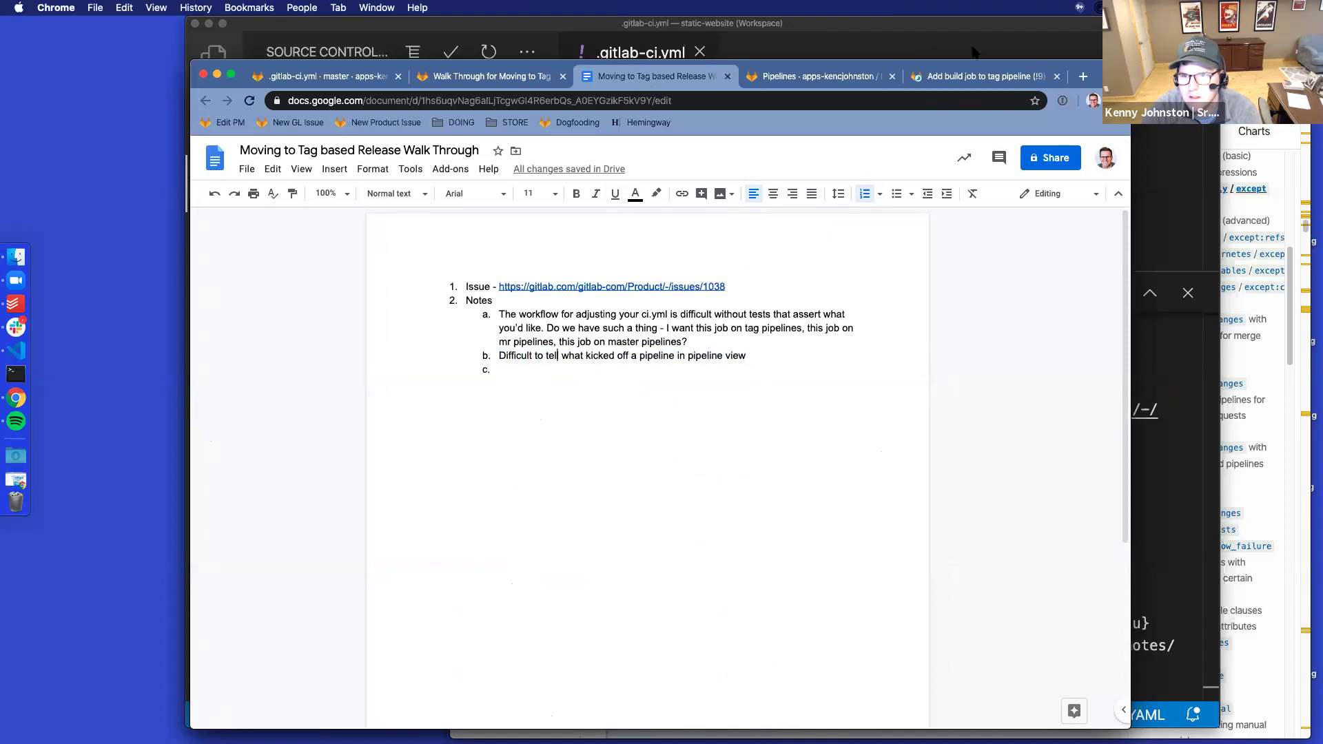
left_click(963, 77)
left_click(820, 75)
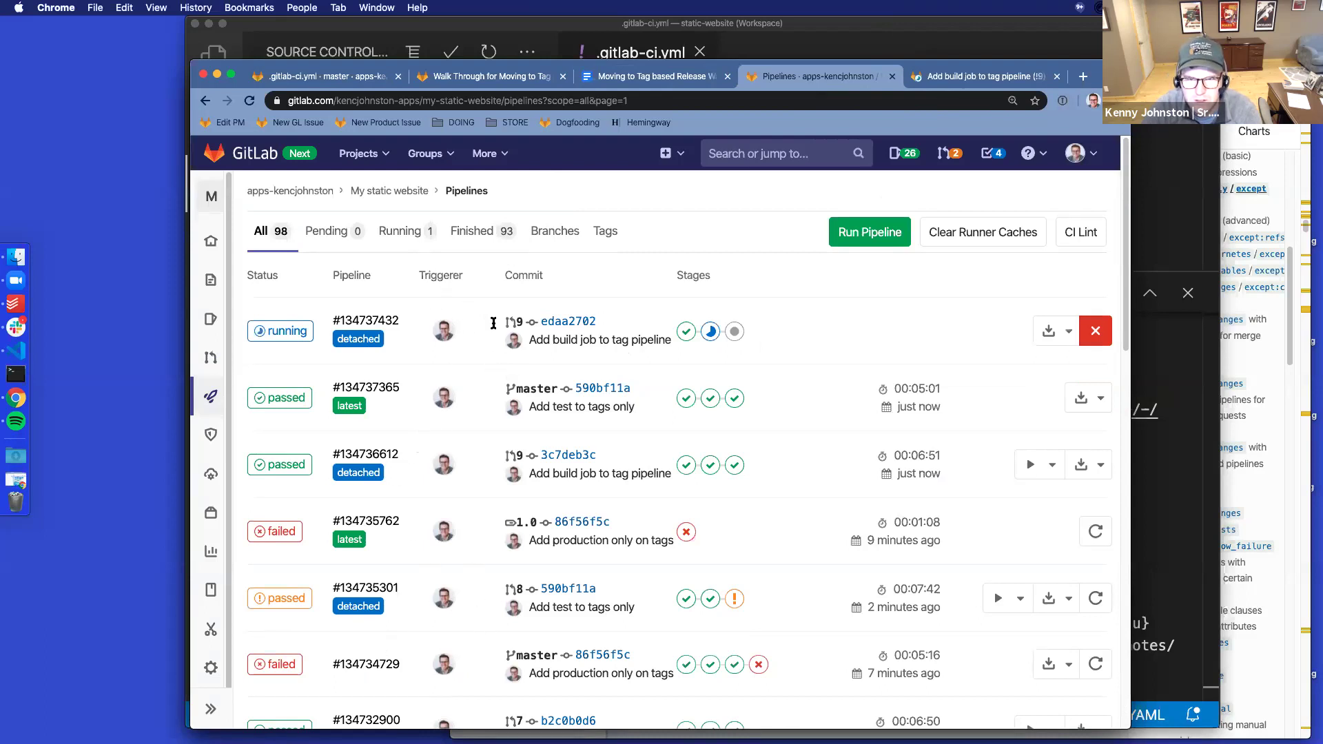
Filter the pipelines list by branches, then tags, then branches, then back to all
left_click(555, 234)
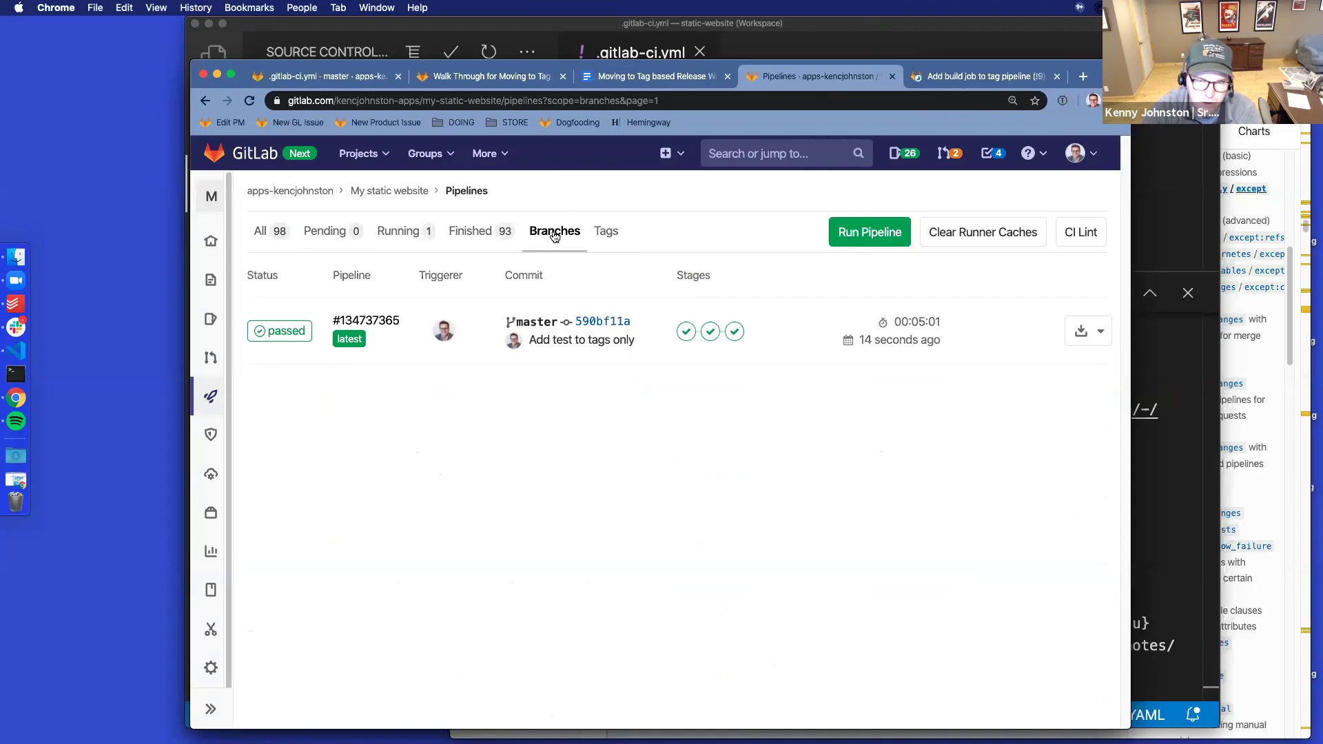
left_click(604, 236)
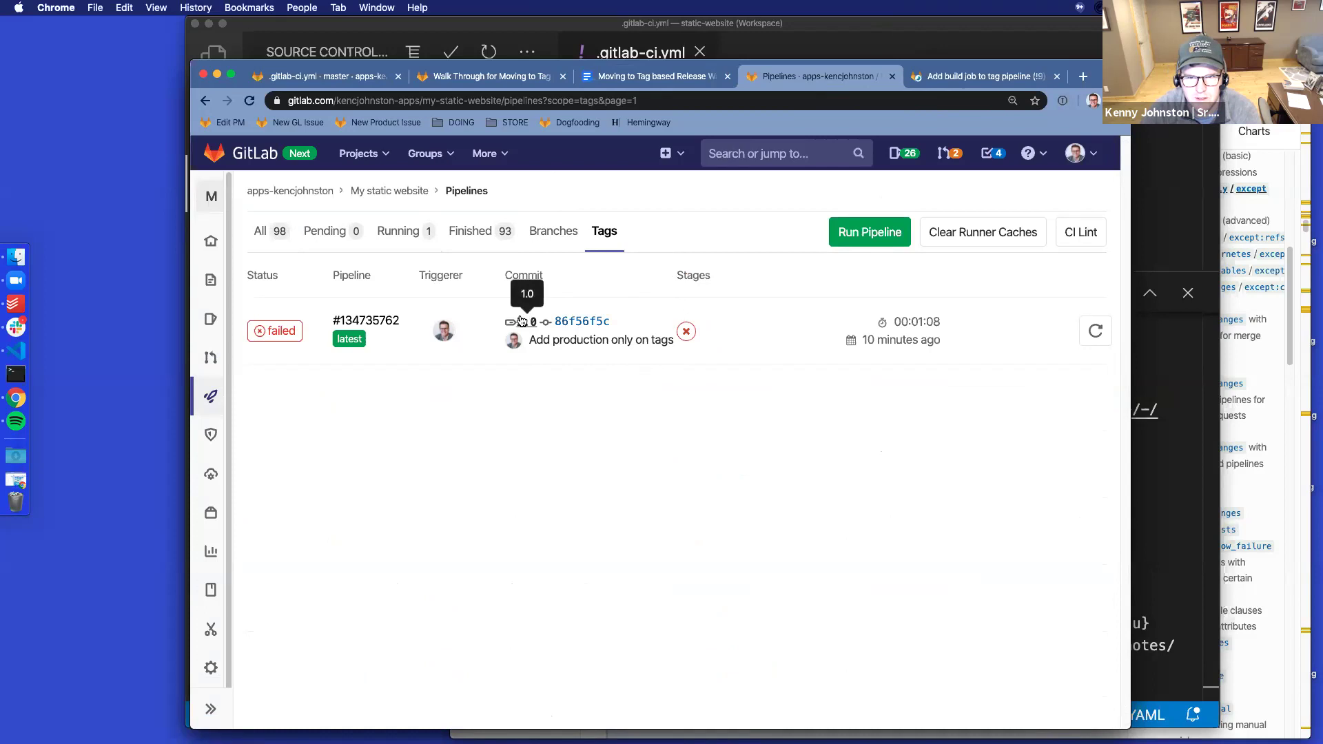
left_click(551, 231)
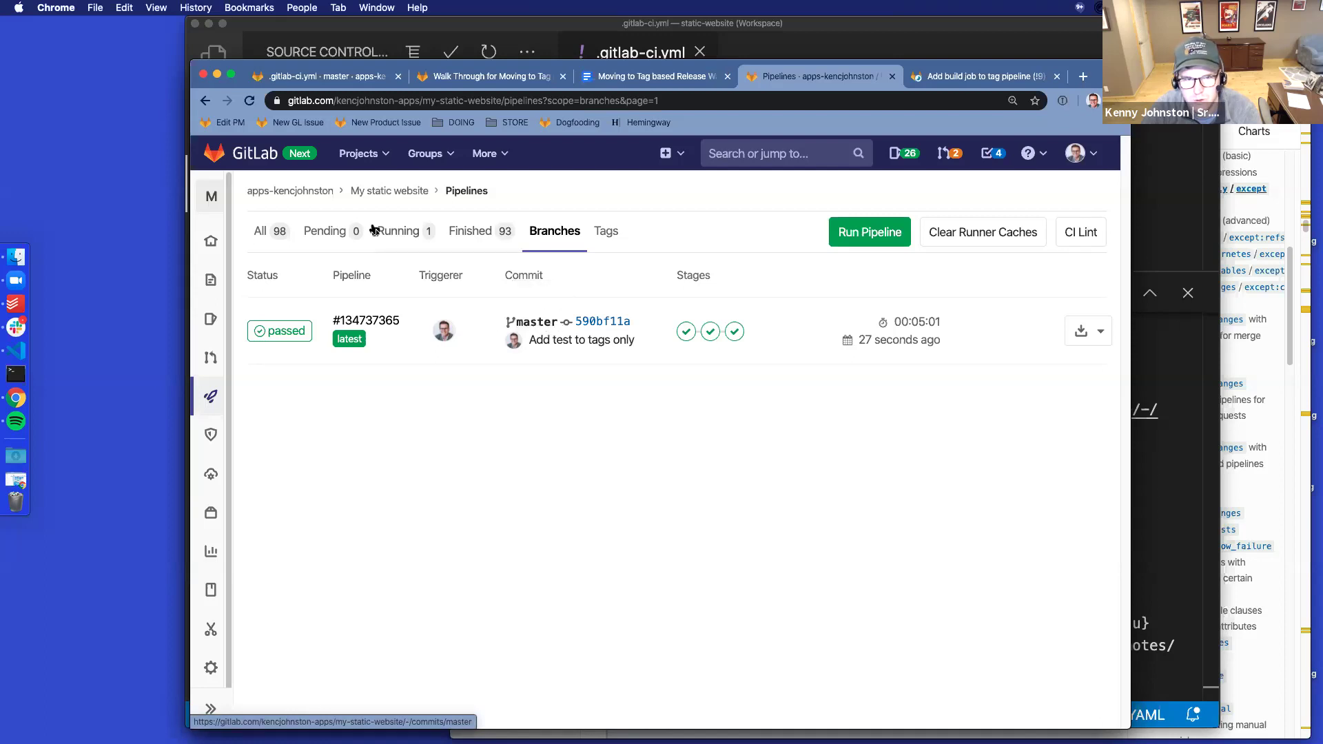
left_click(262, 231)
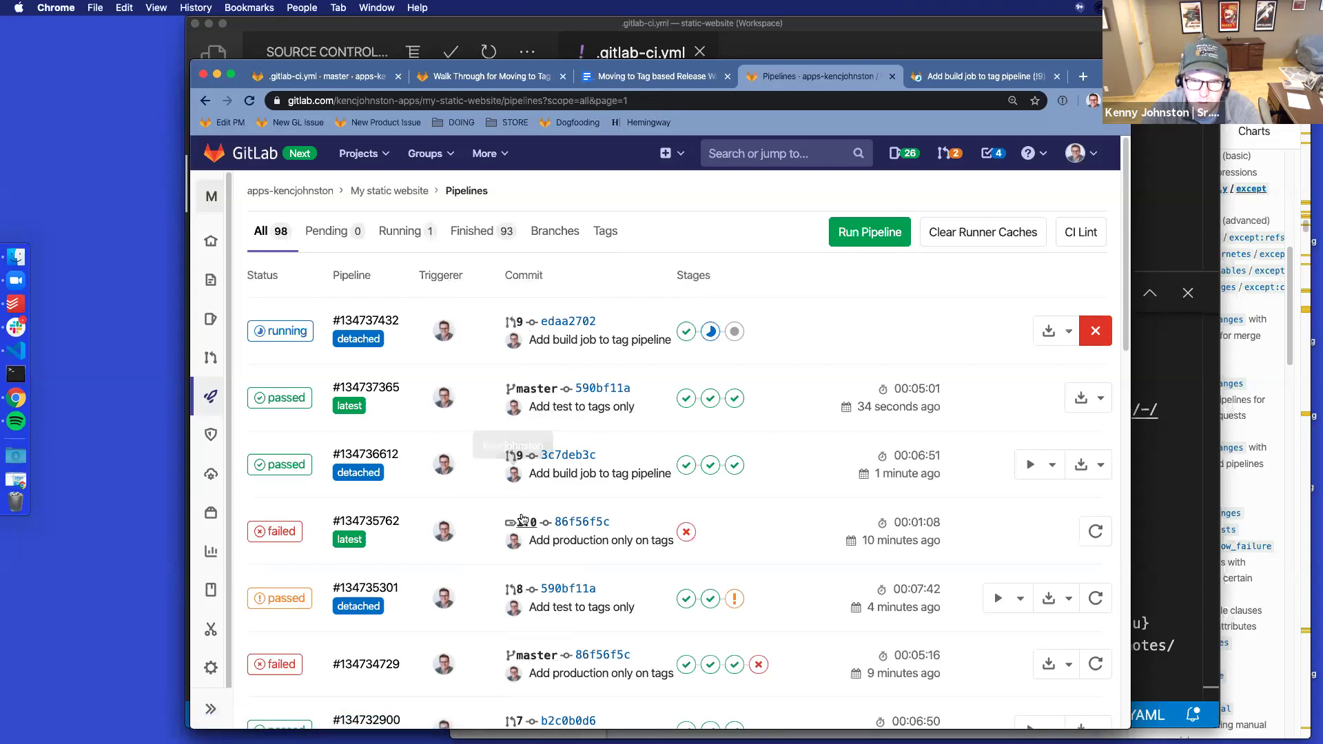
scroll(515, 506, "down", 4)
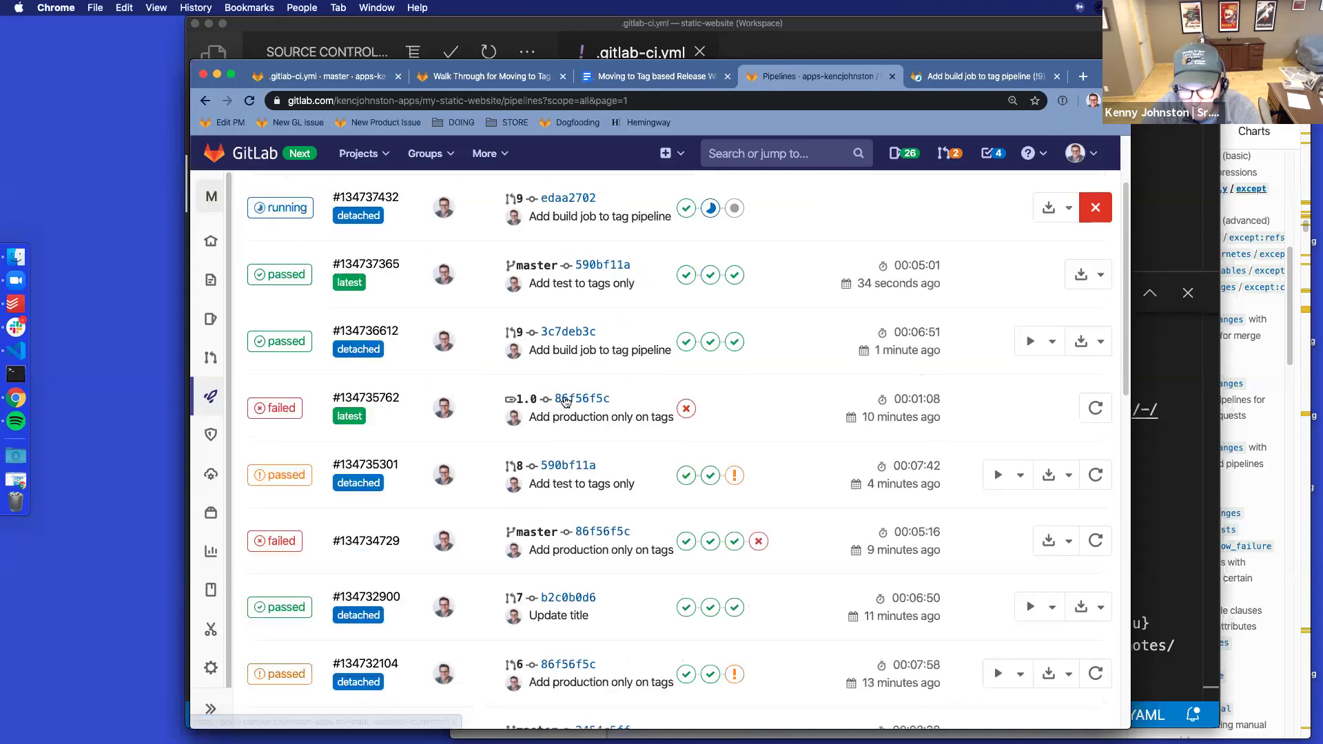
scroll(518, 485, "down", 3)
scroll(521, 481, "up", 5)
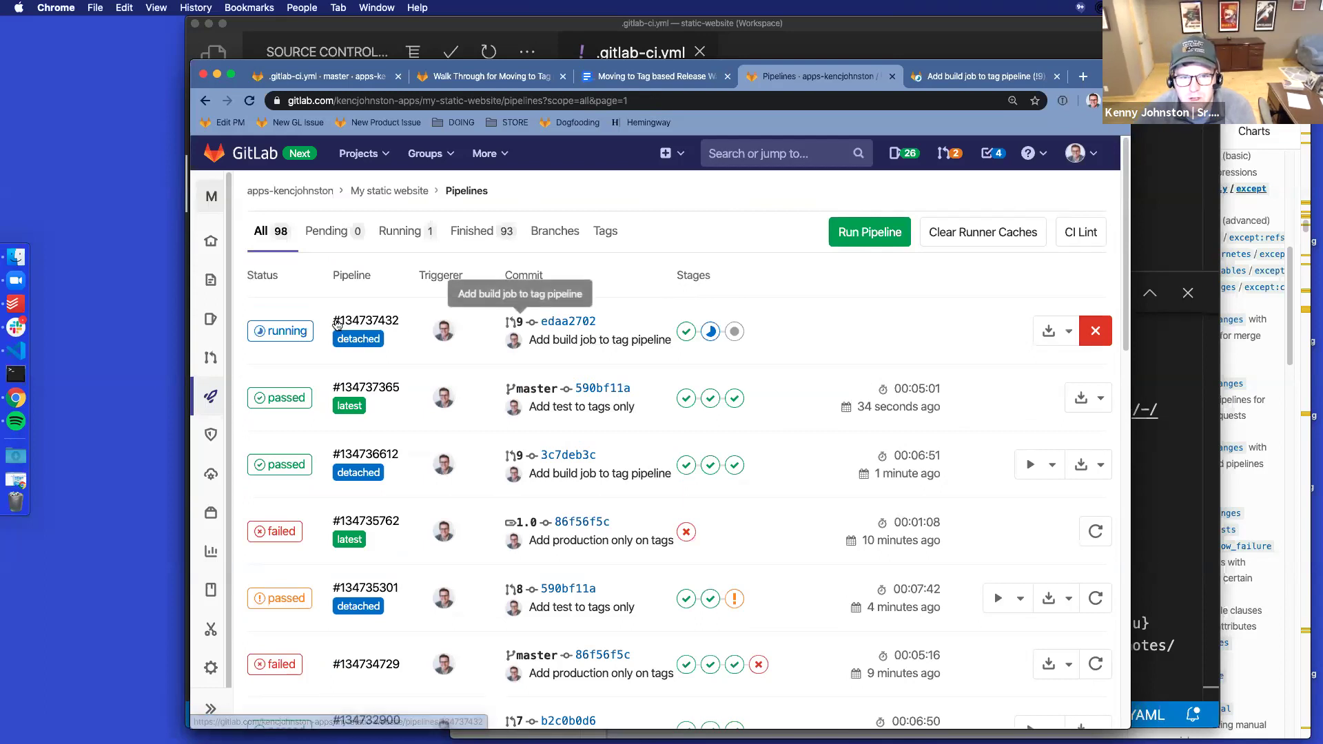
Inspect pipeline #134737432's running deploy reviewapp job, return to the list, and open the project in a new tab
left_click(372, 322)
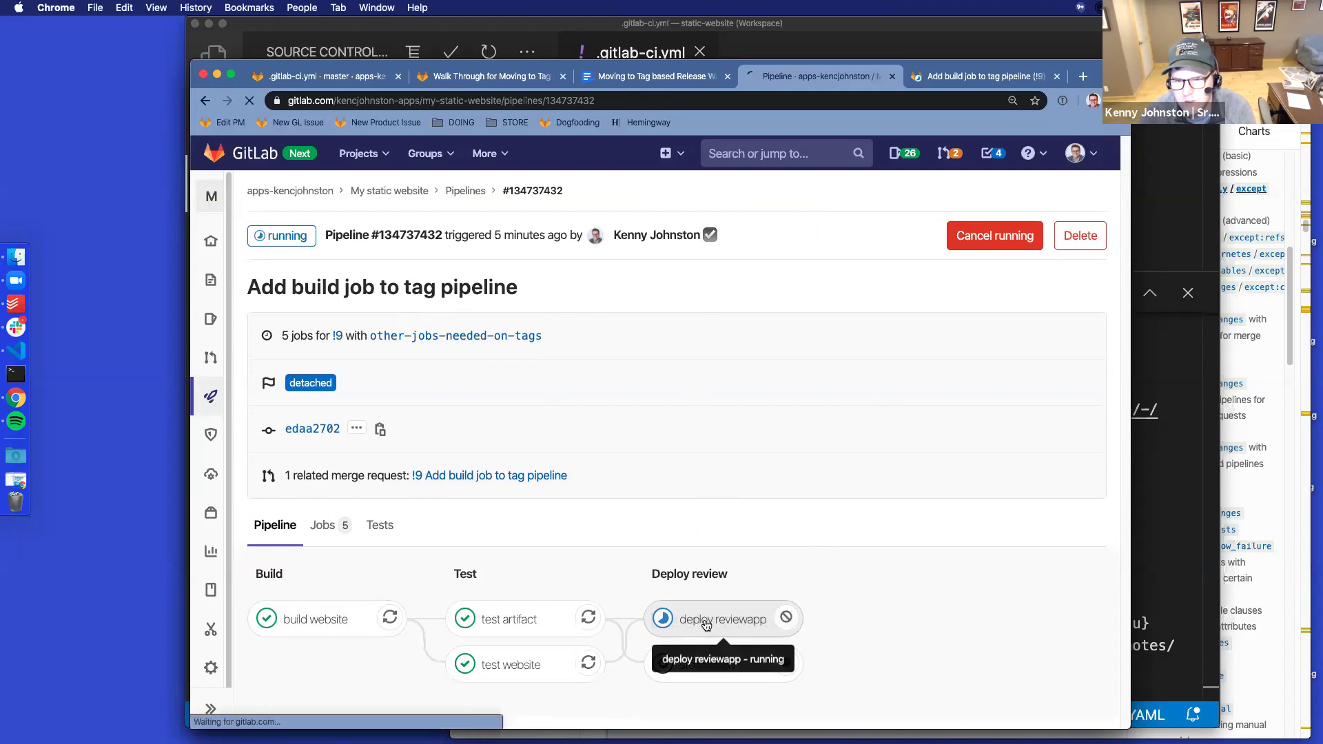
left_click(706, 620)
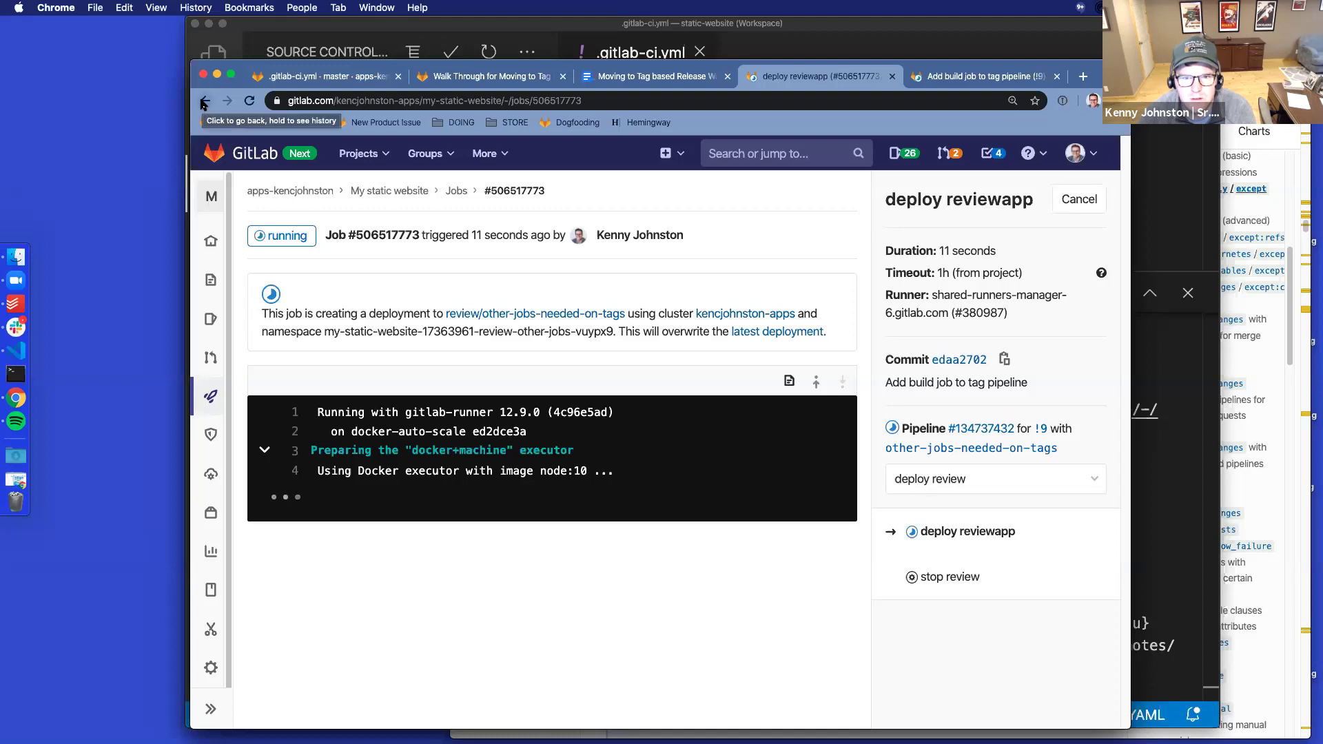
left_click(204, 102)
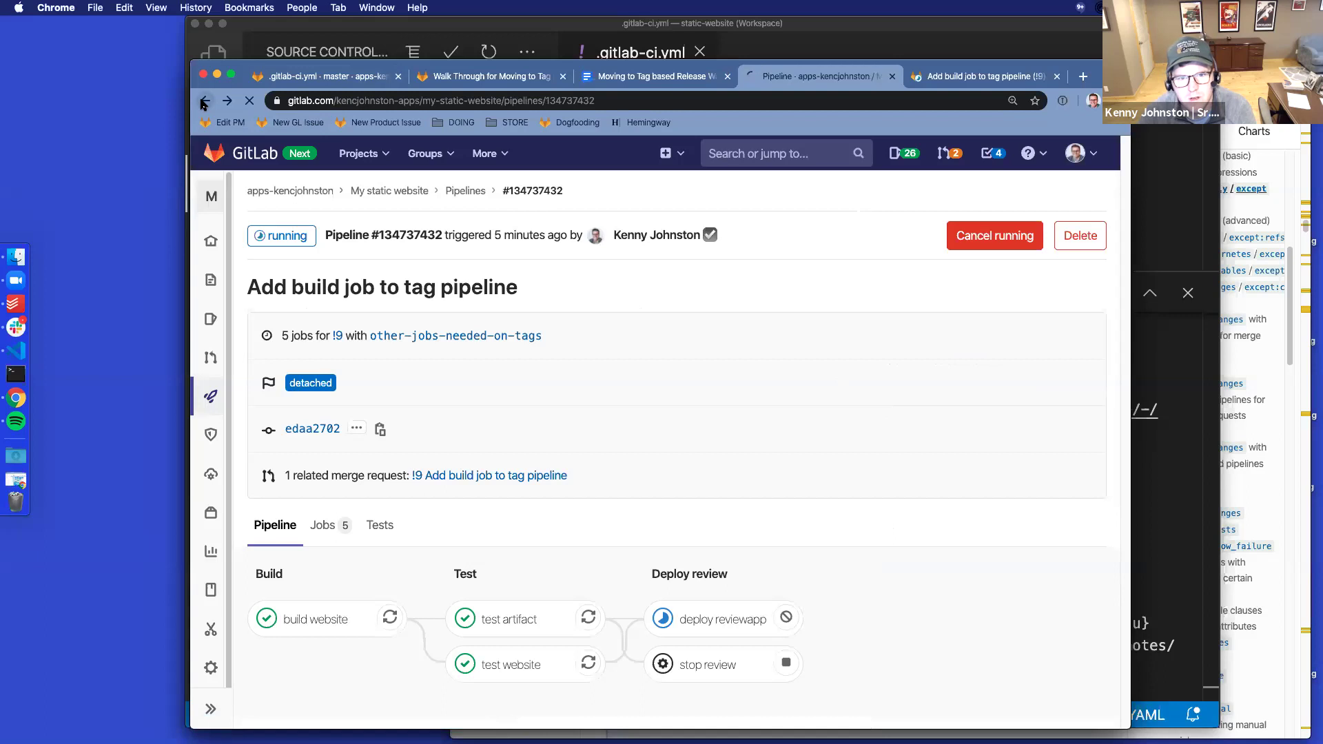
left_click(204, 102)
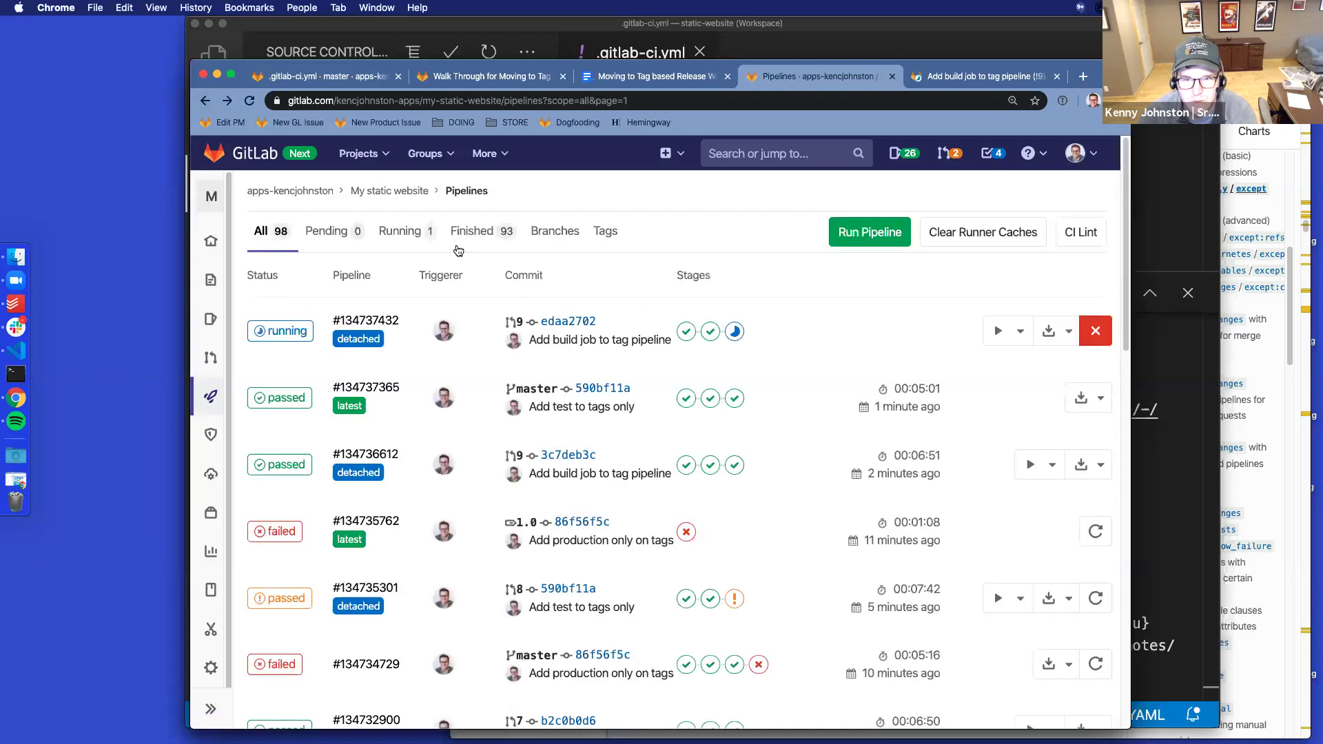
left_click(390, 191, "super")
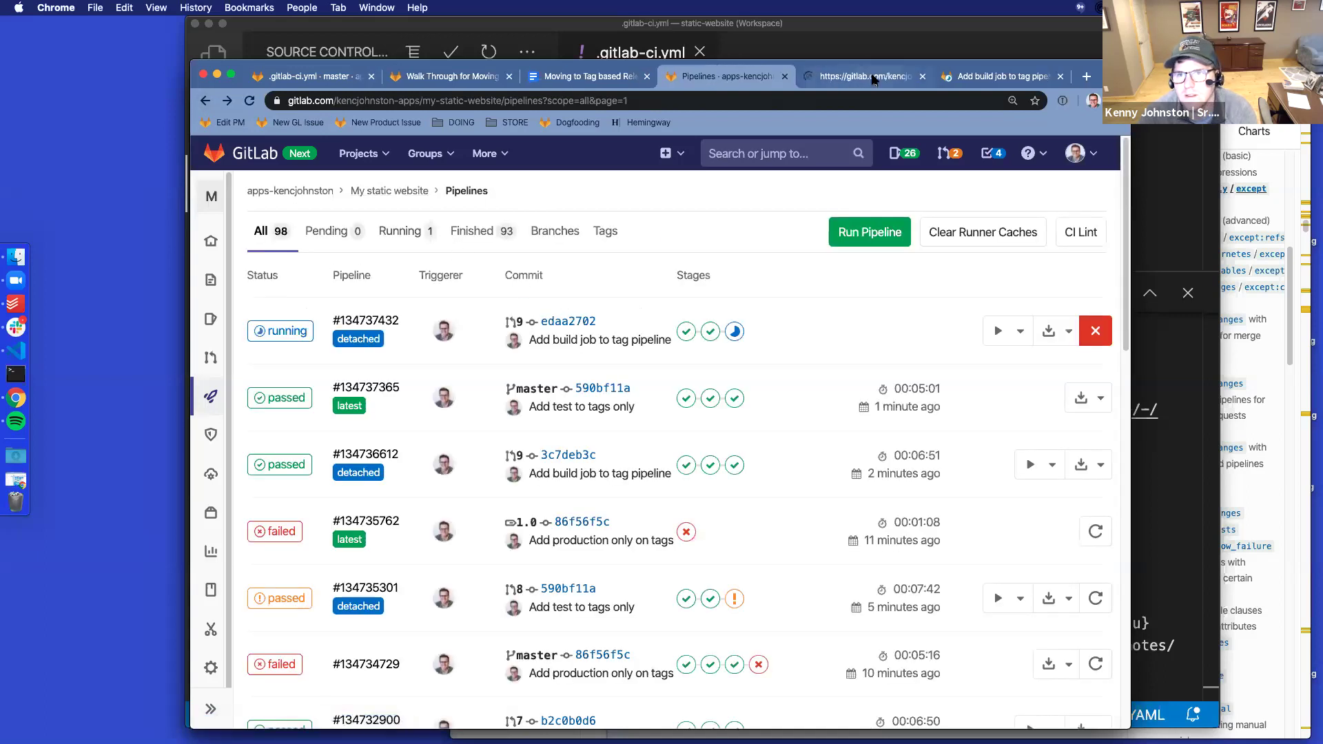
In the new project tab, browse the repository and open .gitlab-ci.yml
left_click_drag(873, 80, 711, 82)
scroll(597, 395, "down", 1)
scroll(597, 394, "down", 8)
scroll(601, 396, "down", 8)
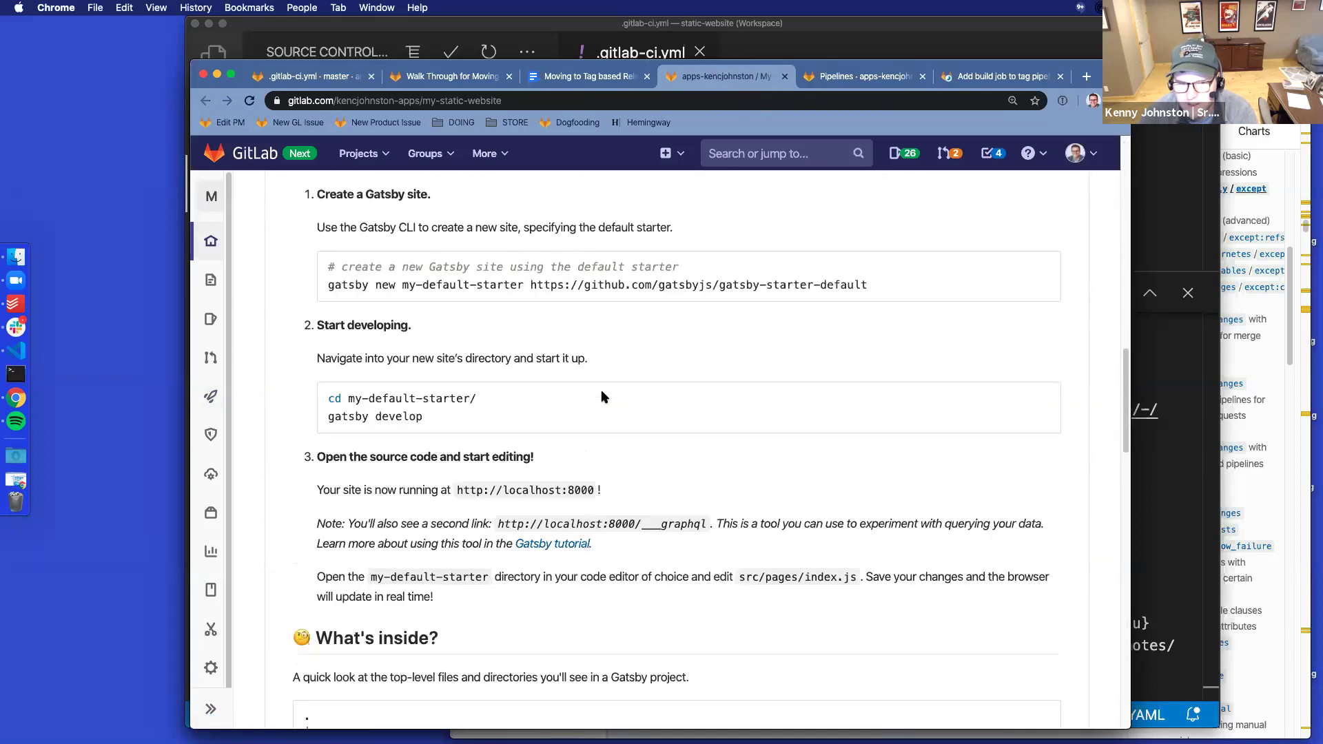
scroll(601, 396, "down", 20)
scroll(602, 392, "up", 20)
mouse_move(226, 410)
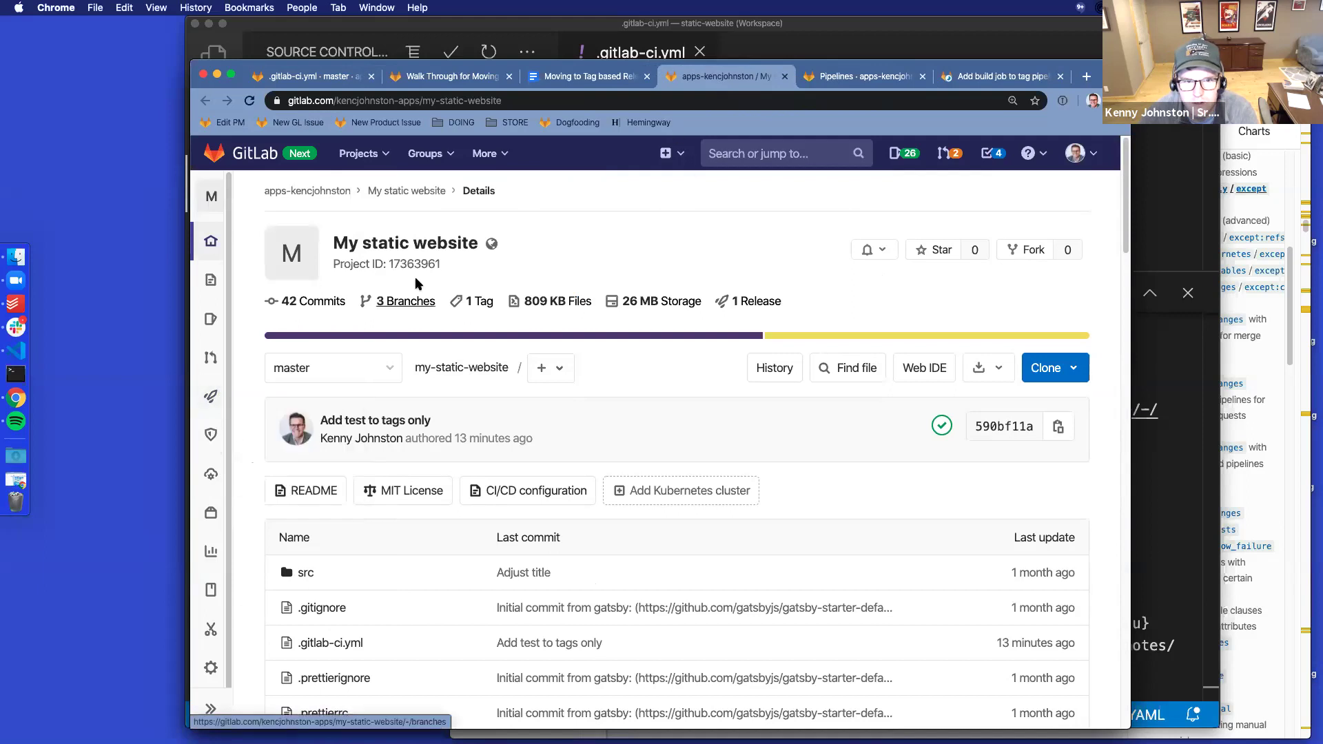
mouse_move(212, 437)
scroll(588, 427, "down", 3)
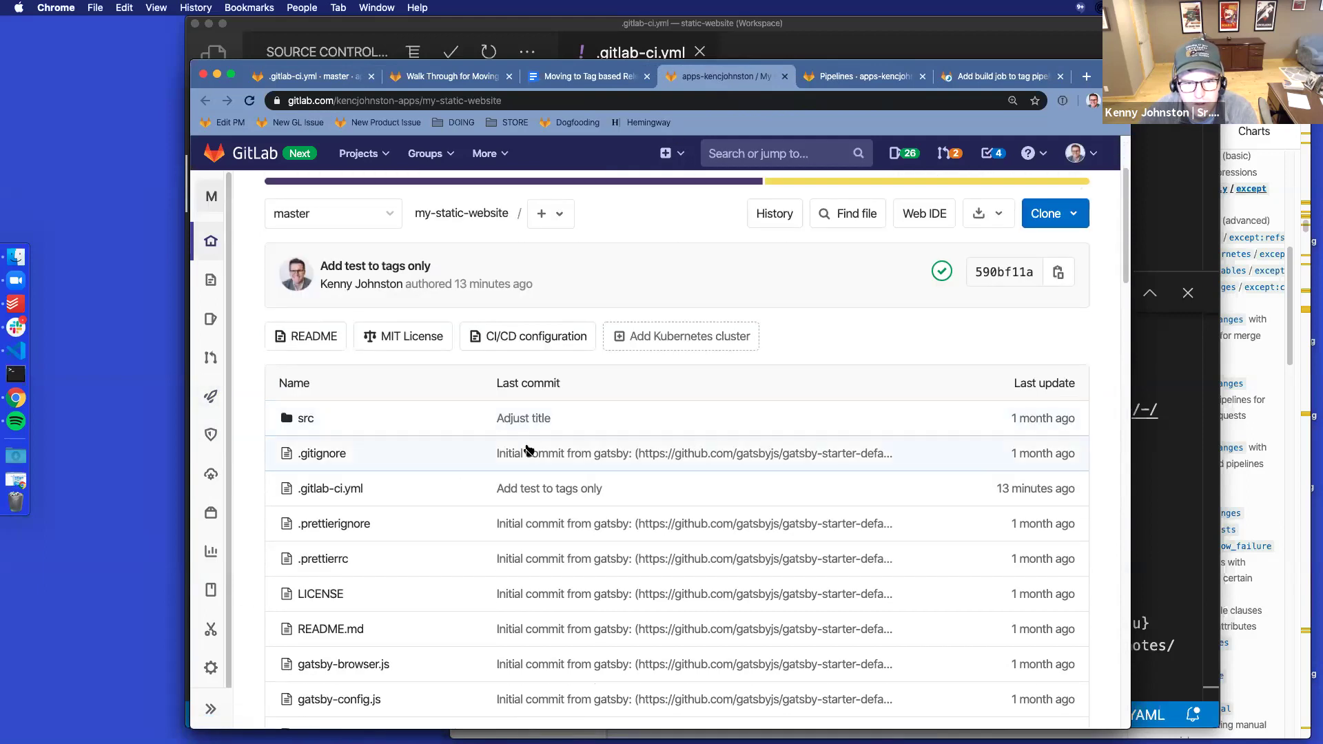
scroll(458, 452, "down", 7)
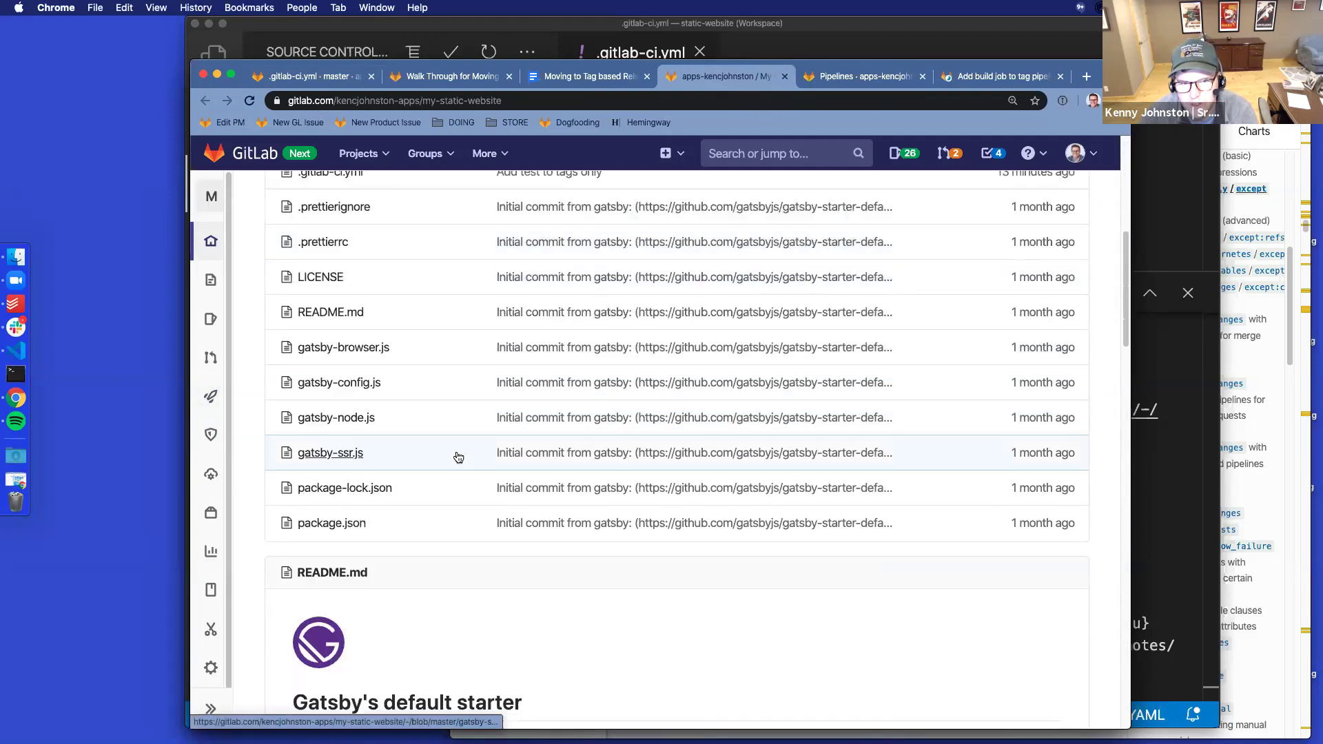
scroll(460, 452, "down", 5)
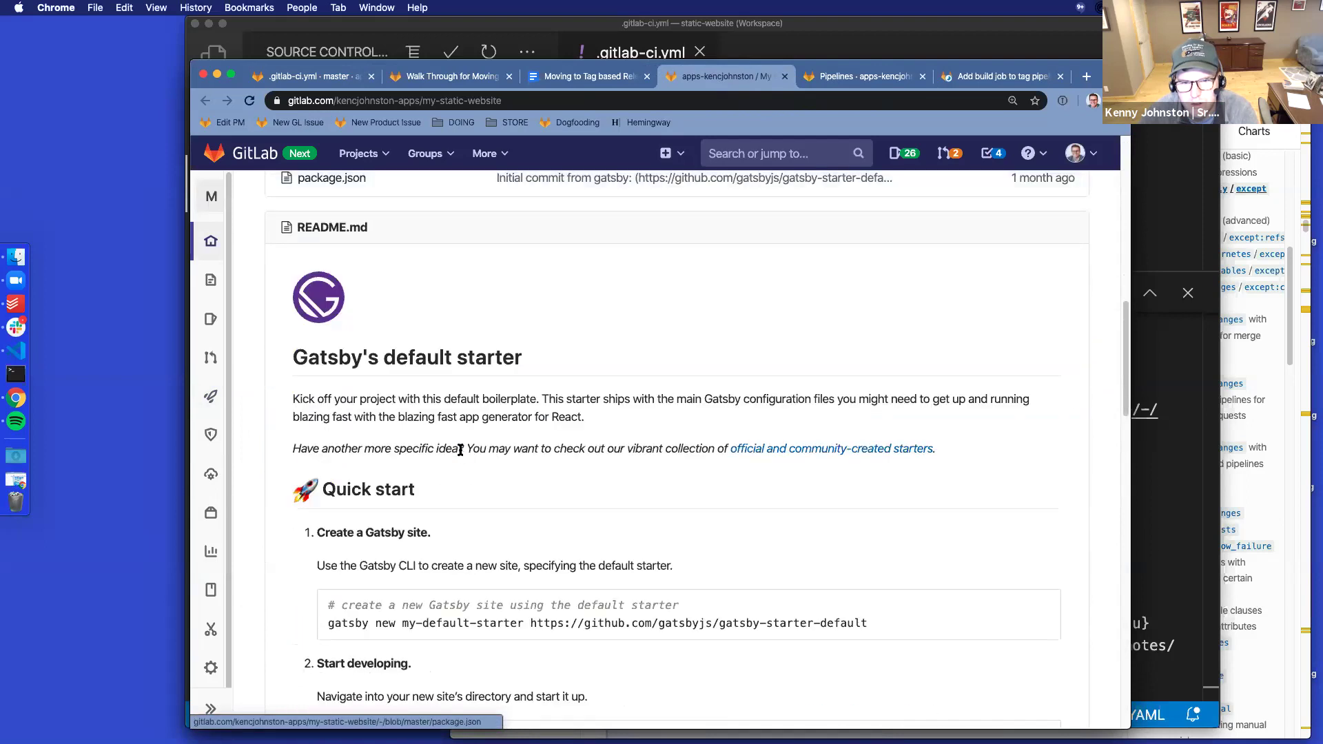
scroll(427, 420, "up", 10)
left_click(330, 399)
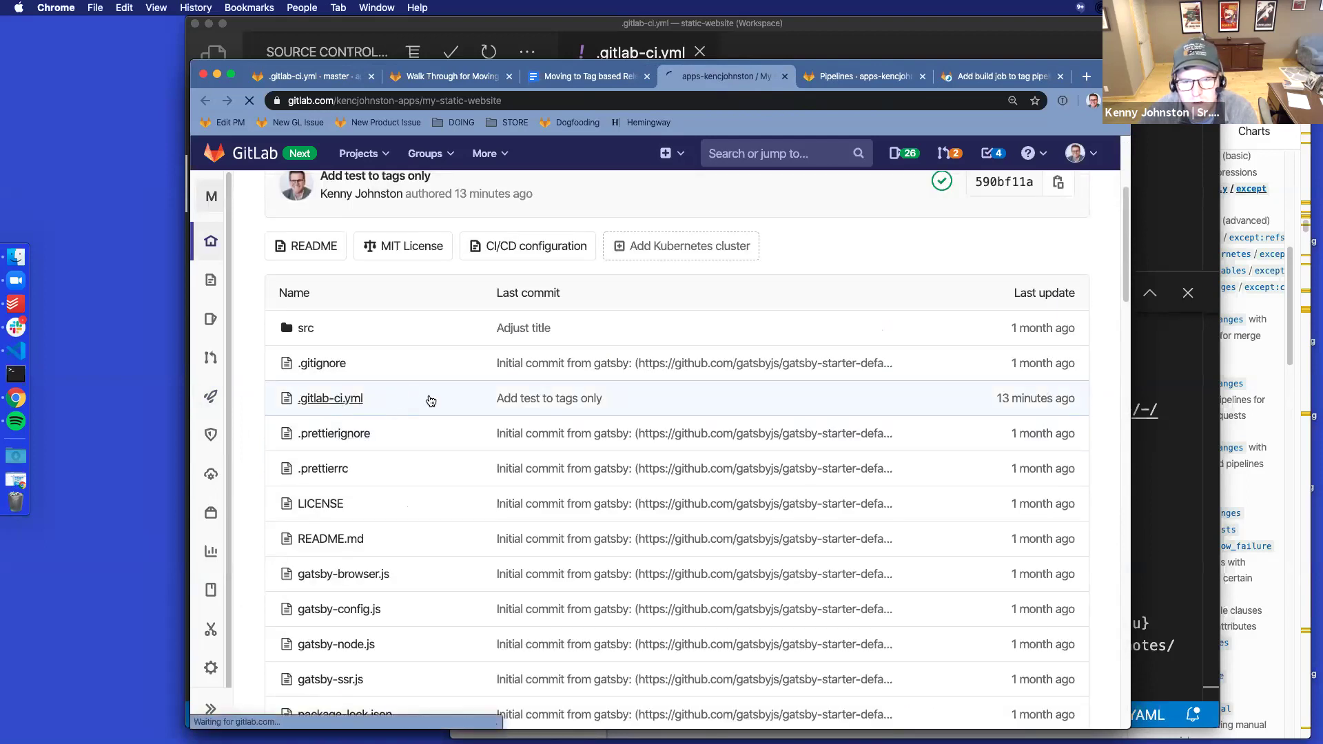
Copy the PRODUCTION_DOMAIN value on line 32 and load that site in a new tab
scroll(699, 552, "down", 13)
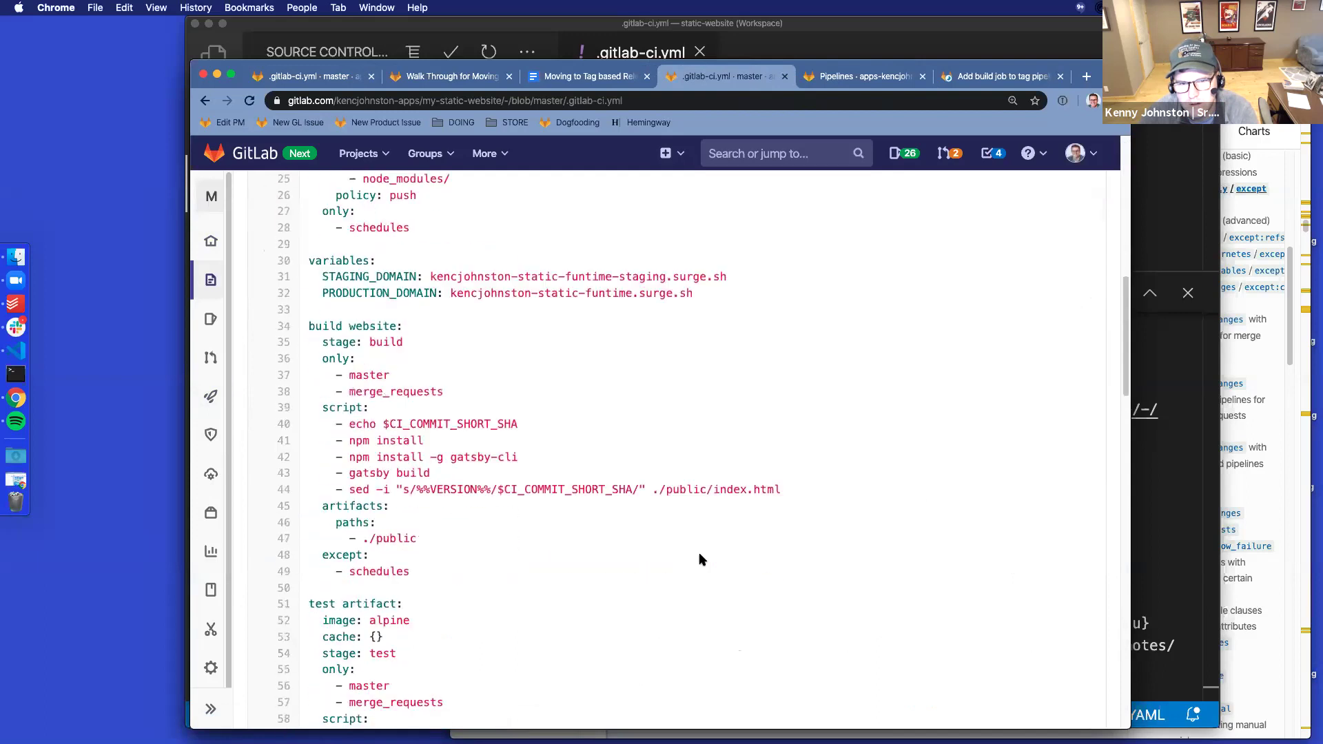
scroll(700, 557, "down", 12)
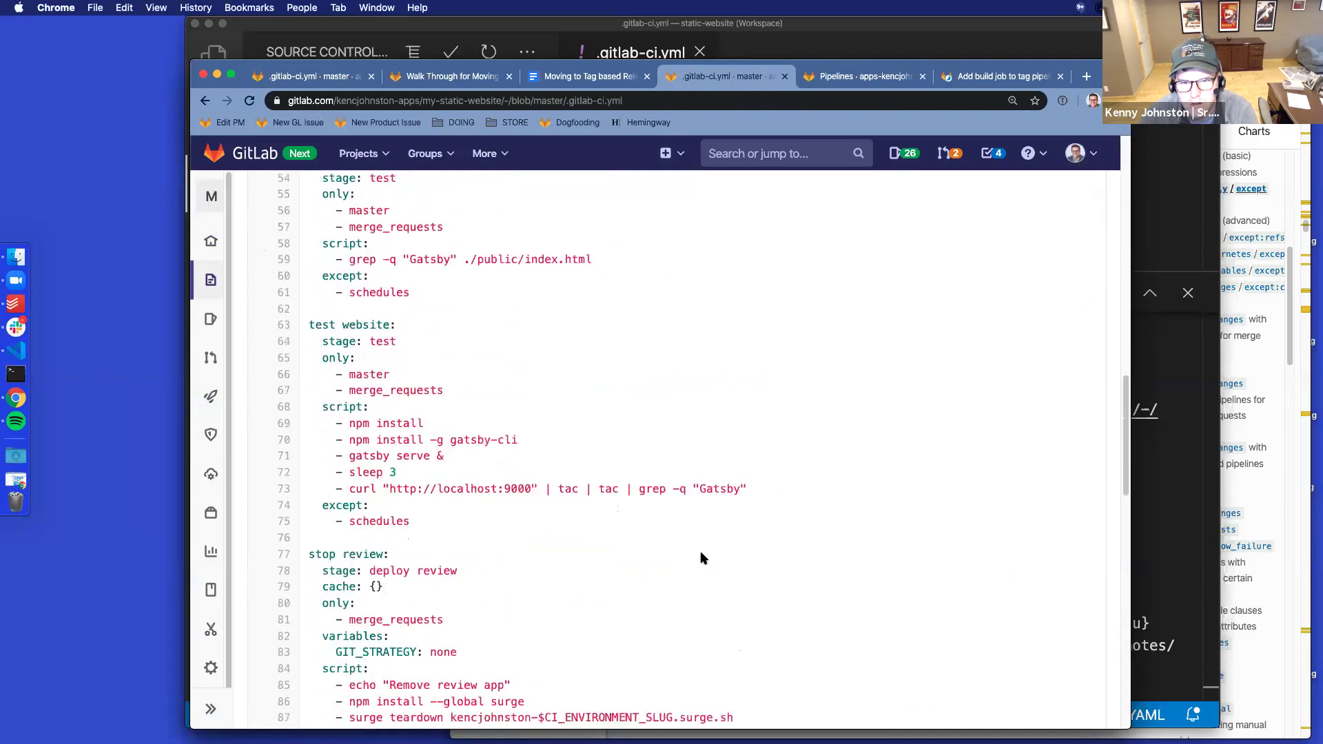
scroll(700, 554, "up", 20)
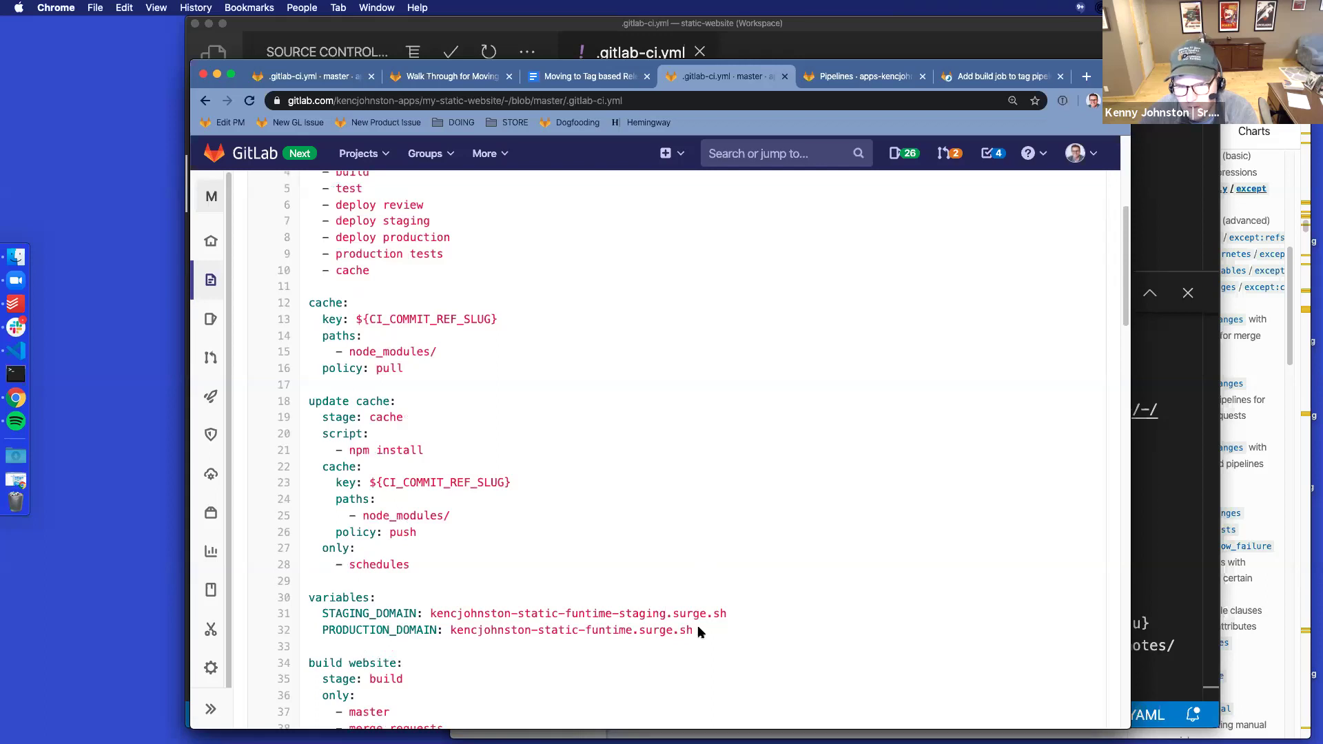
left_click_drag(694, 630, 450, 630)
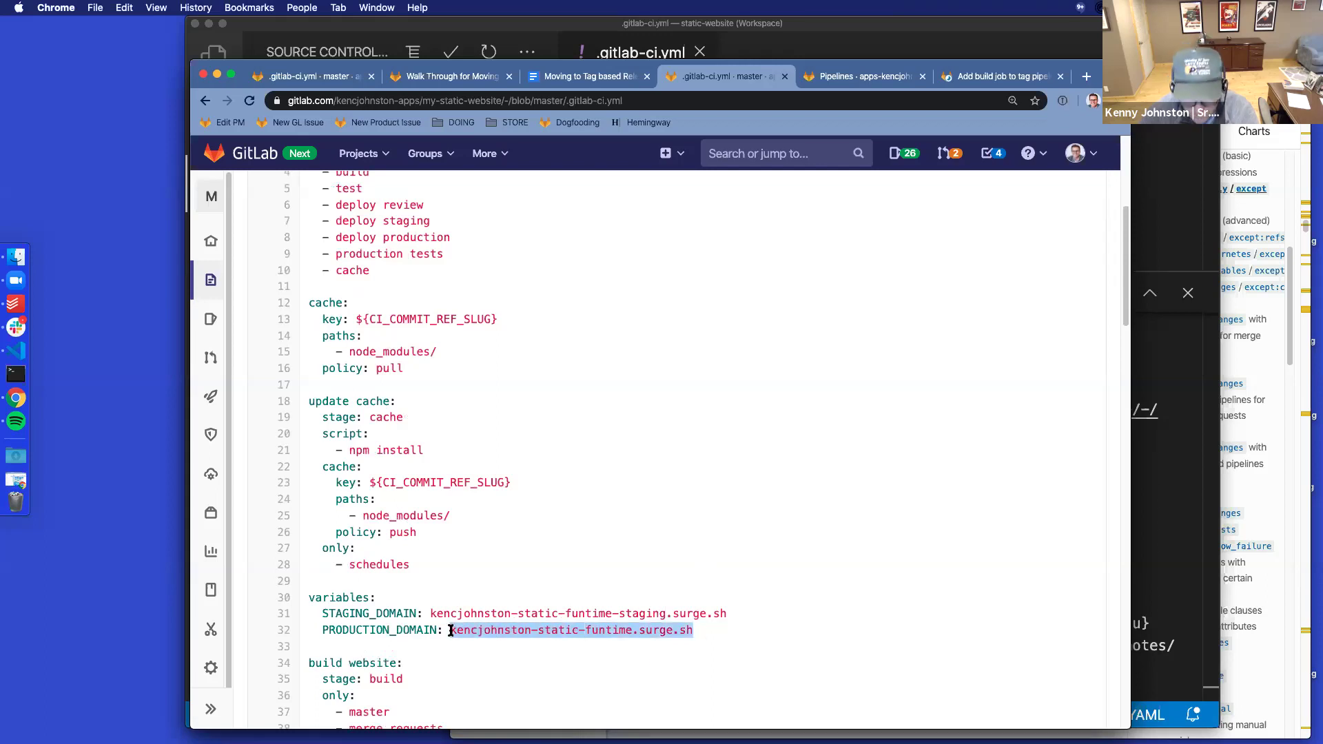
key("super+c")
key("super+t")
key("super+v")
key("Return")
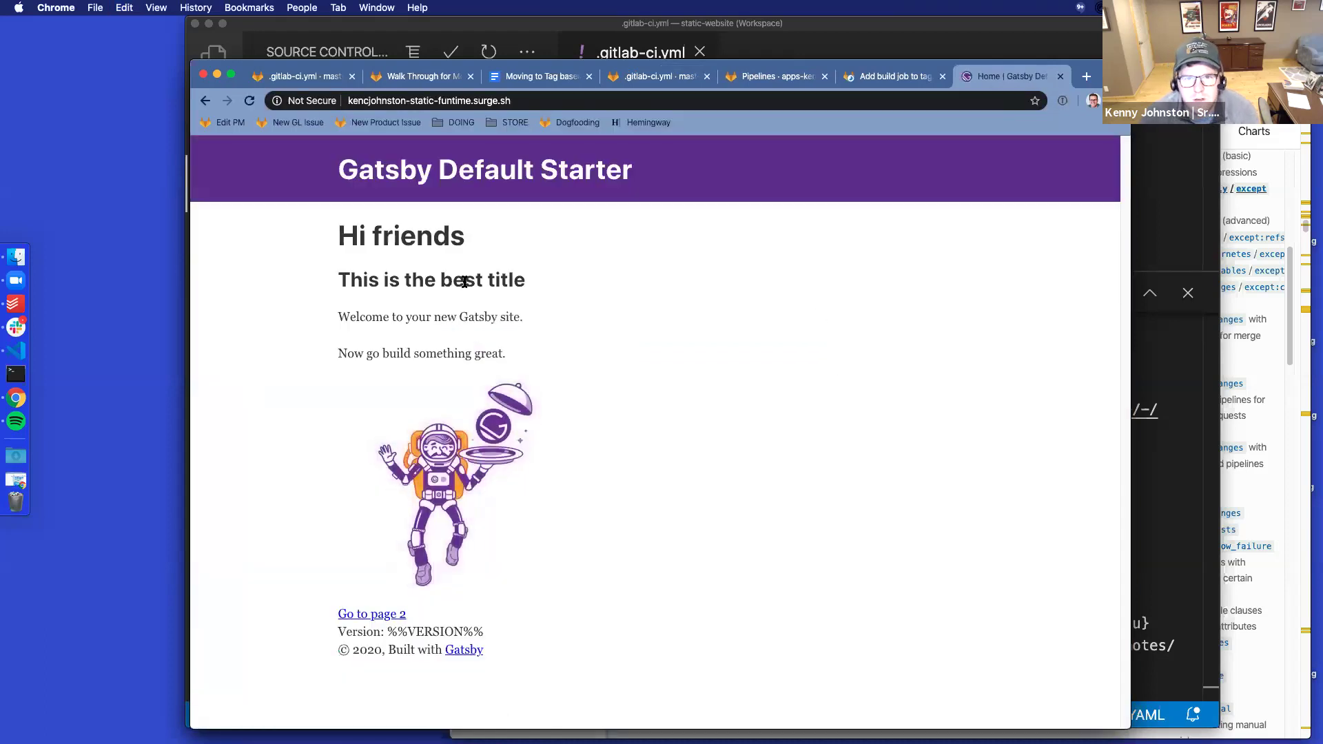
Reload the production site and copy the STAGING_DOMAIN value from line 31 of .gitlab-ci.yml
left_click(249, 102)
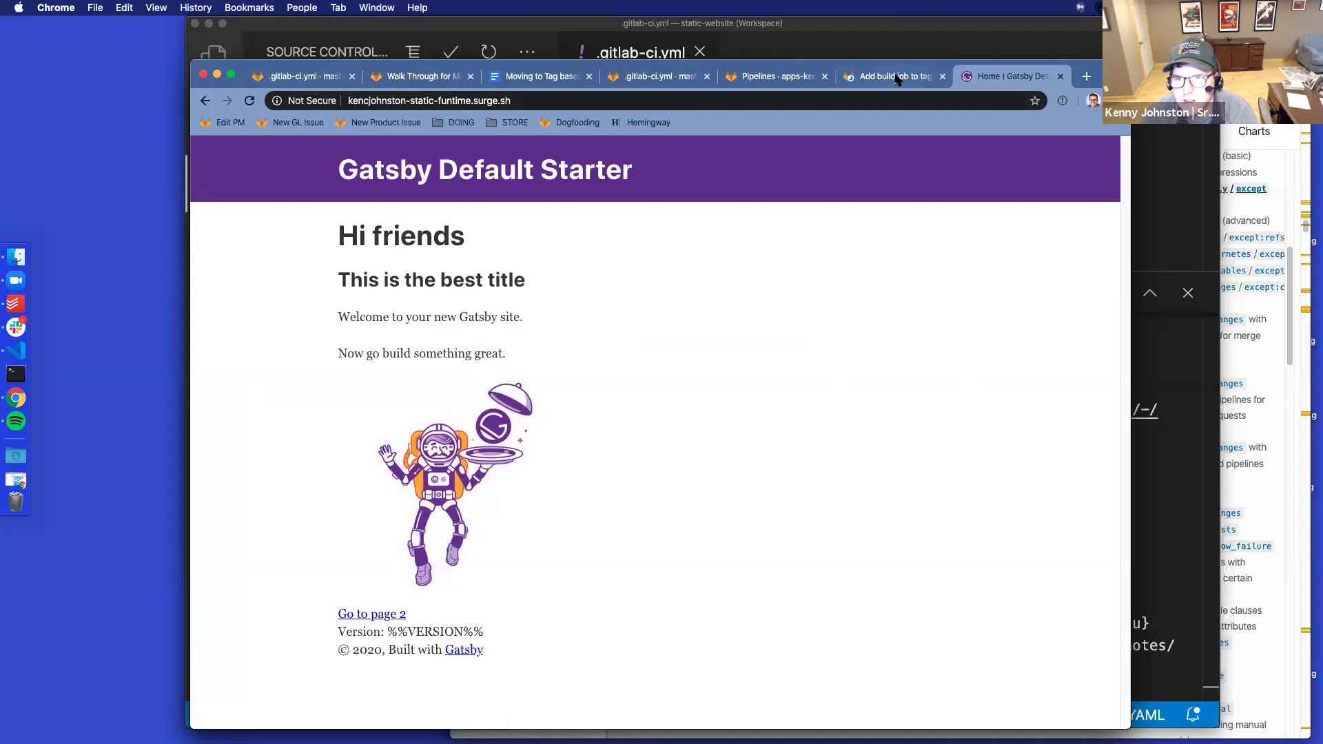
left_click(295, 78)
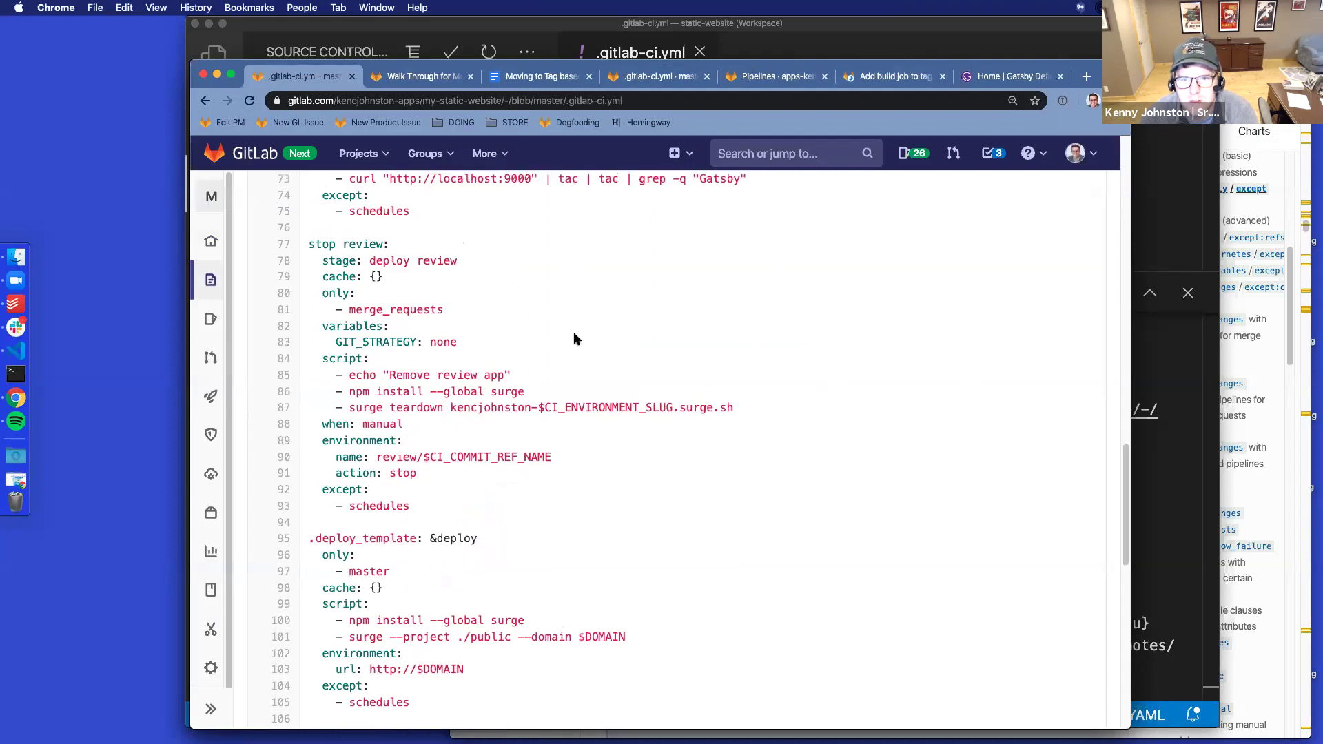
scroll(575, 338, "up", 5)
scroll(573, 332, "up", 15)
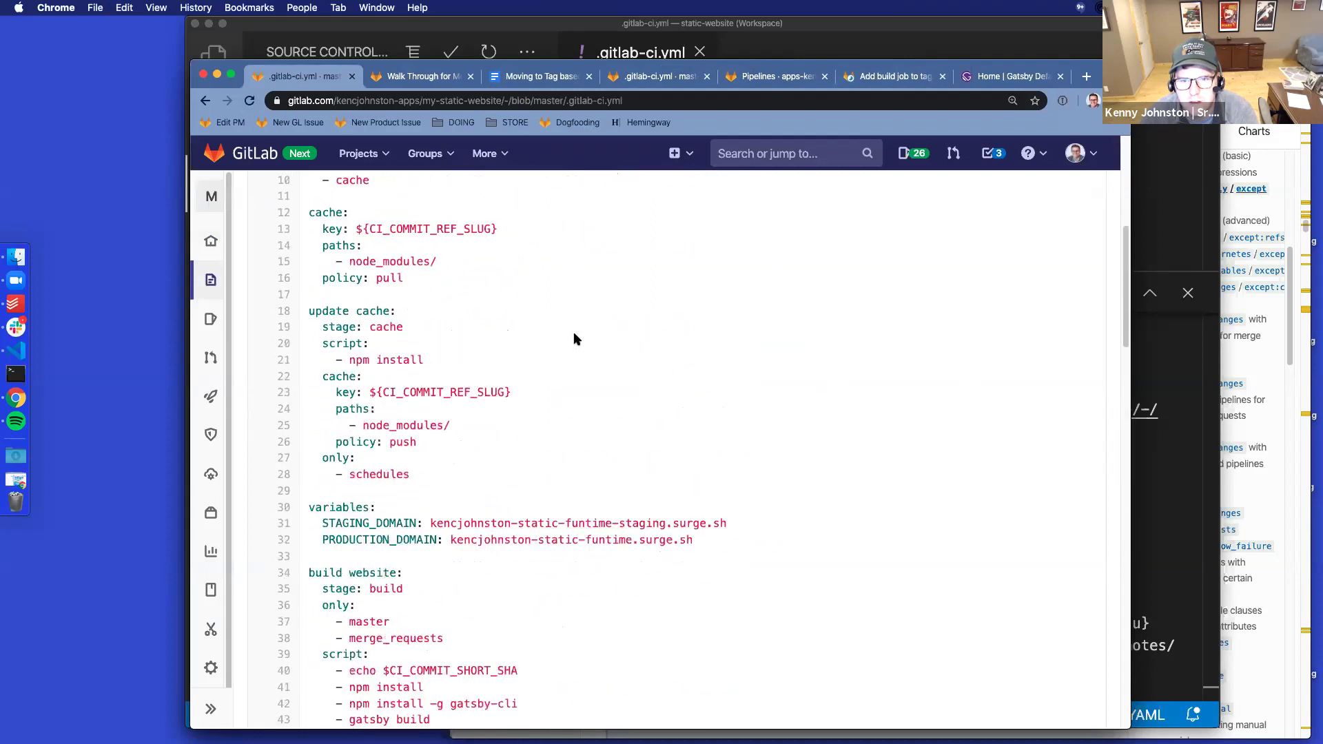
left_click_drag(694, 540, 444, 532)
left_click_drag(728, 523, 432, 524)
key("super+c")
Load the staging site in a new tab, compare with production, then refresh merge request !9
left_click(1086, 76)
key("super+v")
key("Return")
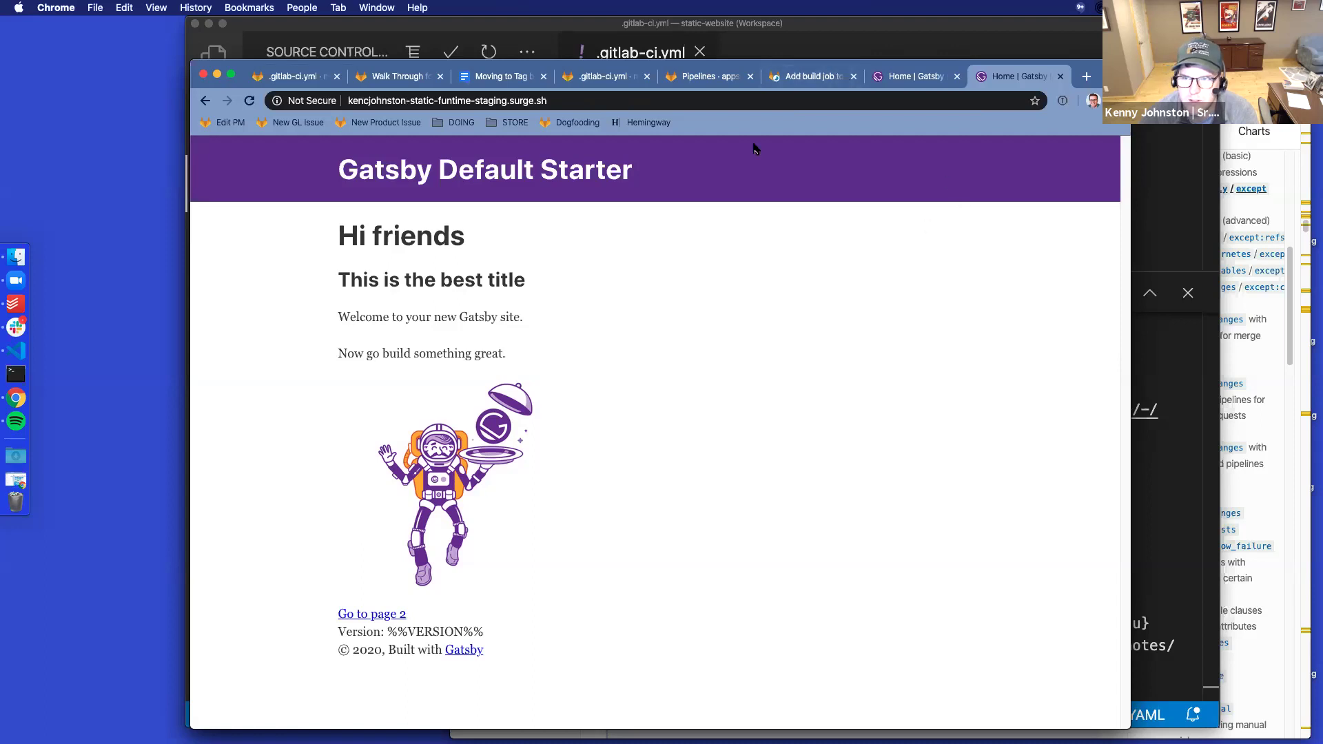
left_click(919, 77)
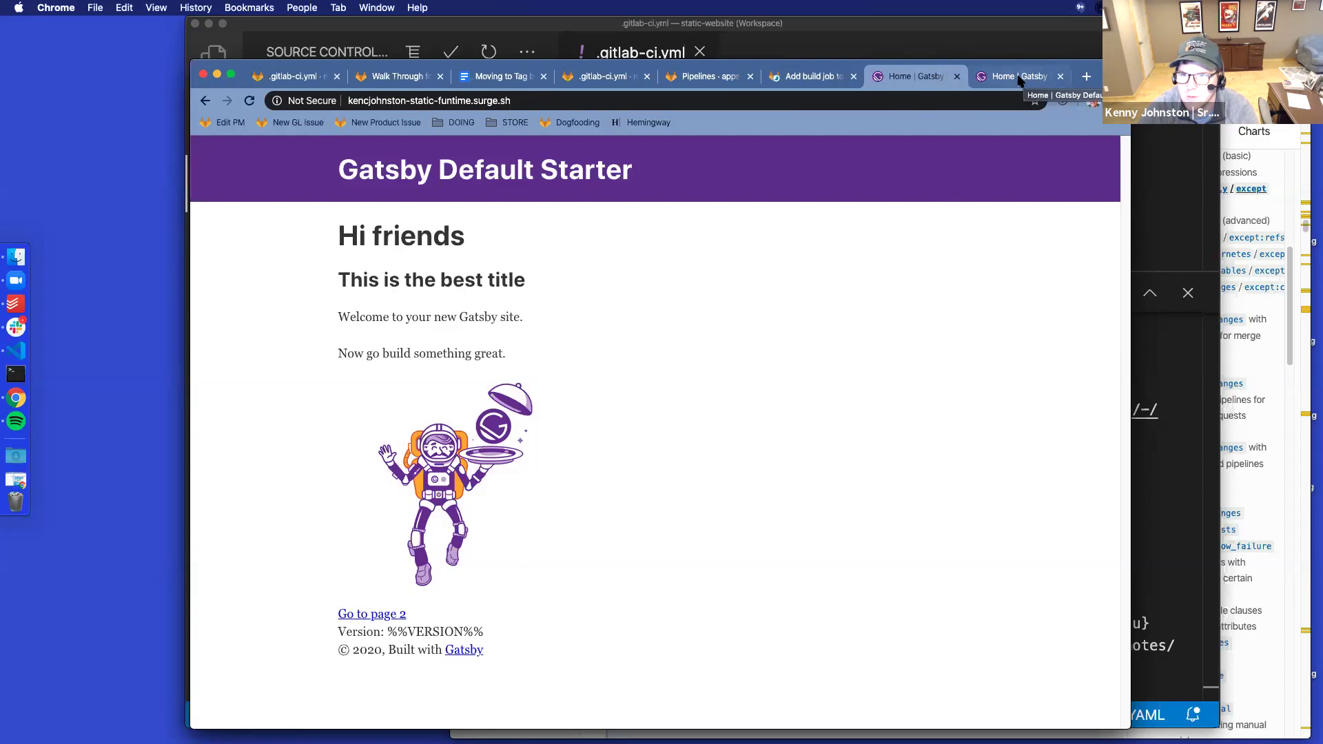
left_click(804, 83)
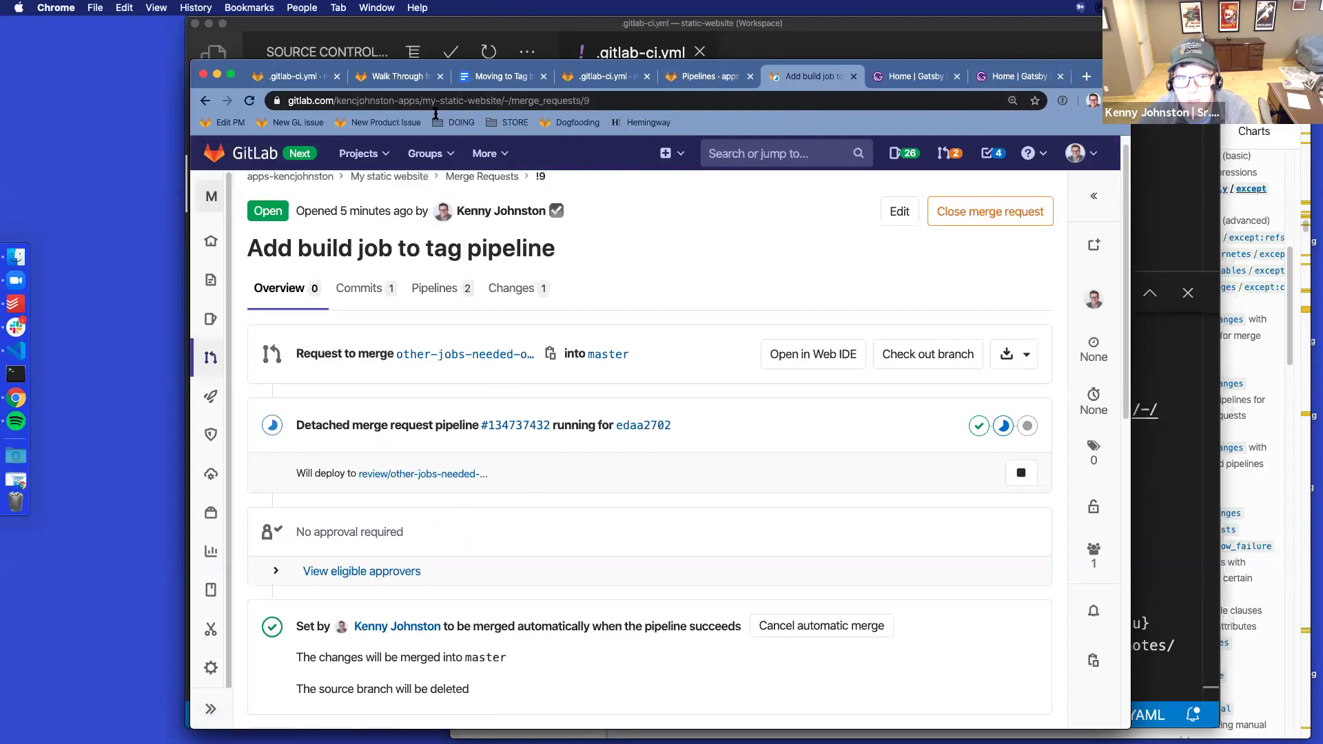
left_click(248, 101)
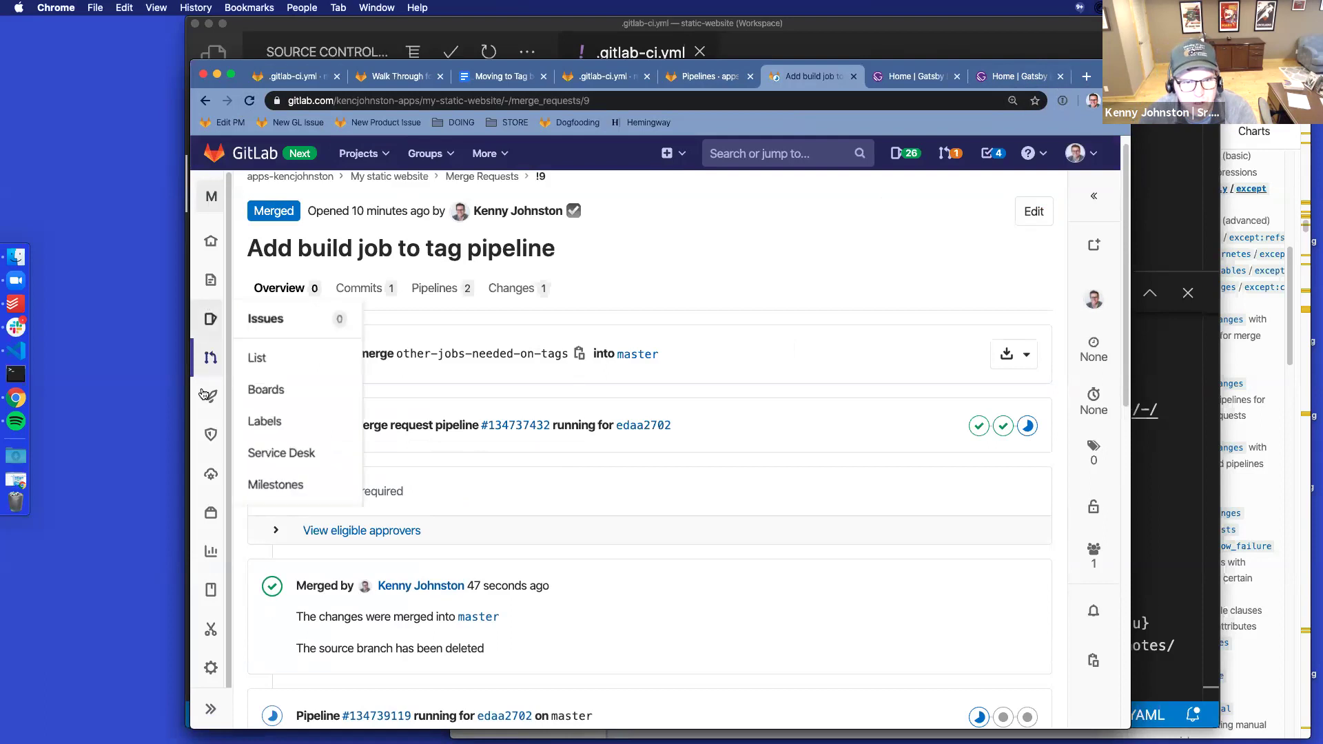
Start a new tag named 1.1 from the project's Tags list
mouse_move(215, 252)
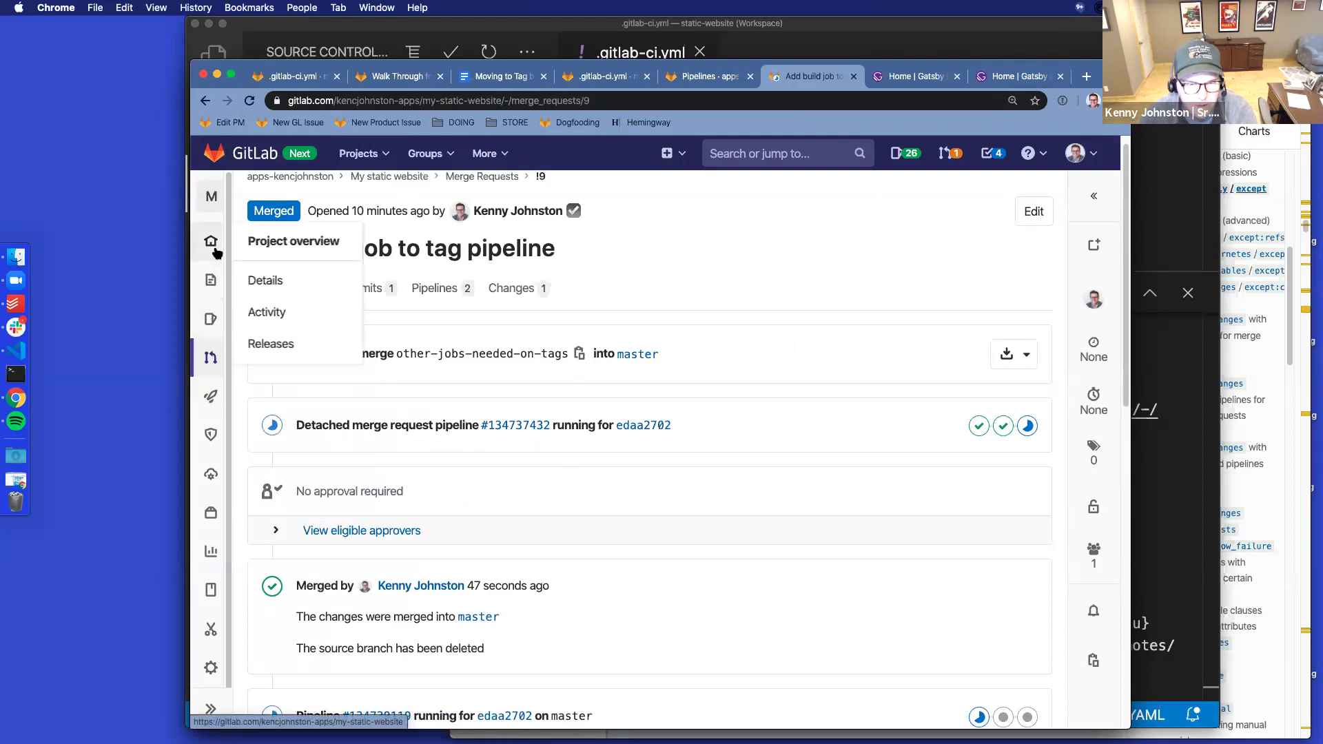
mouse_move(212, 282)
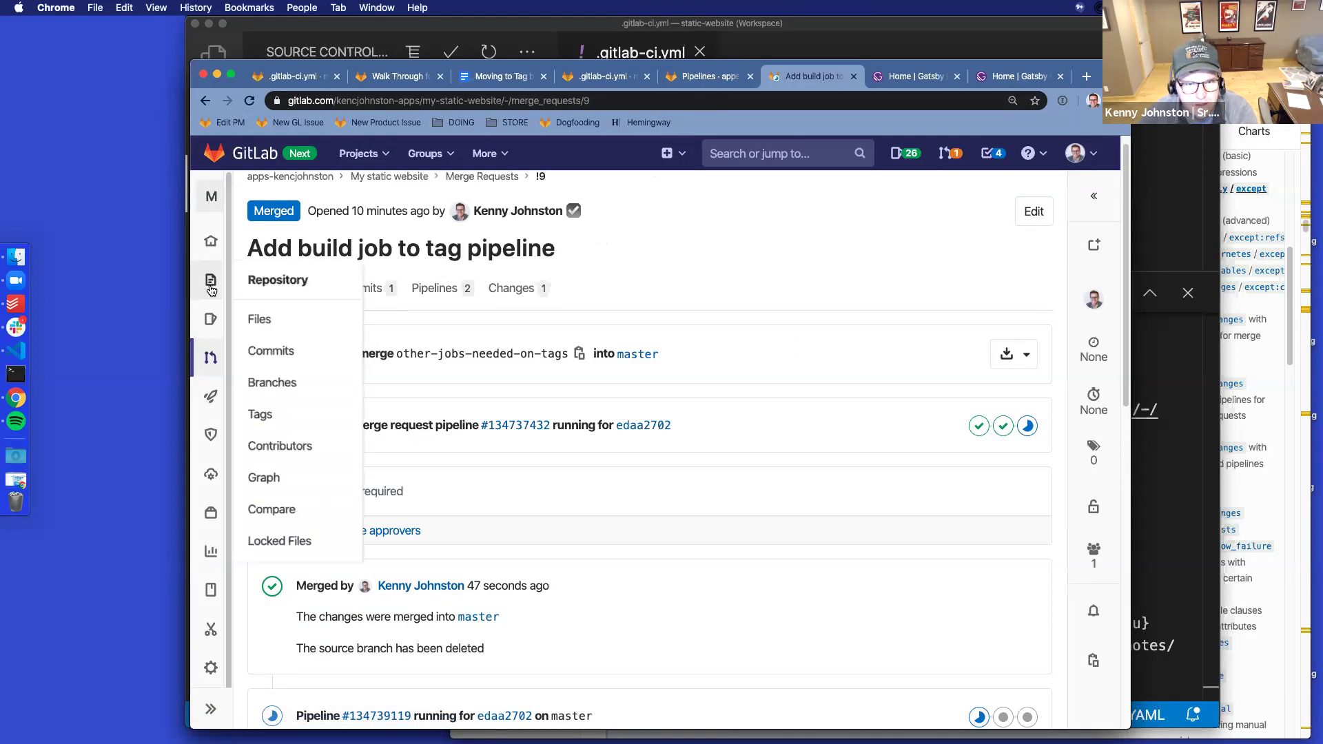
left_click(262, 415)
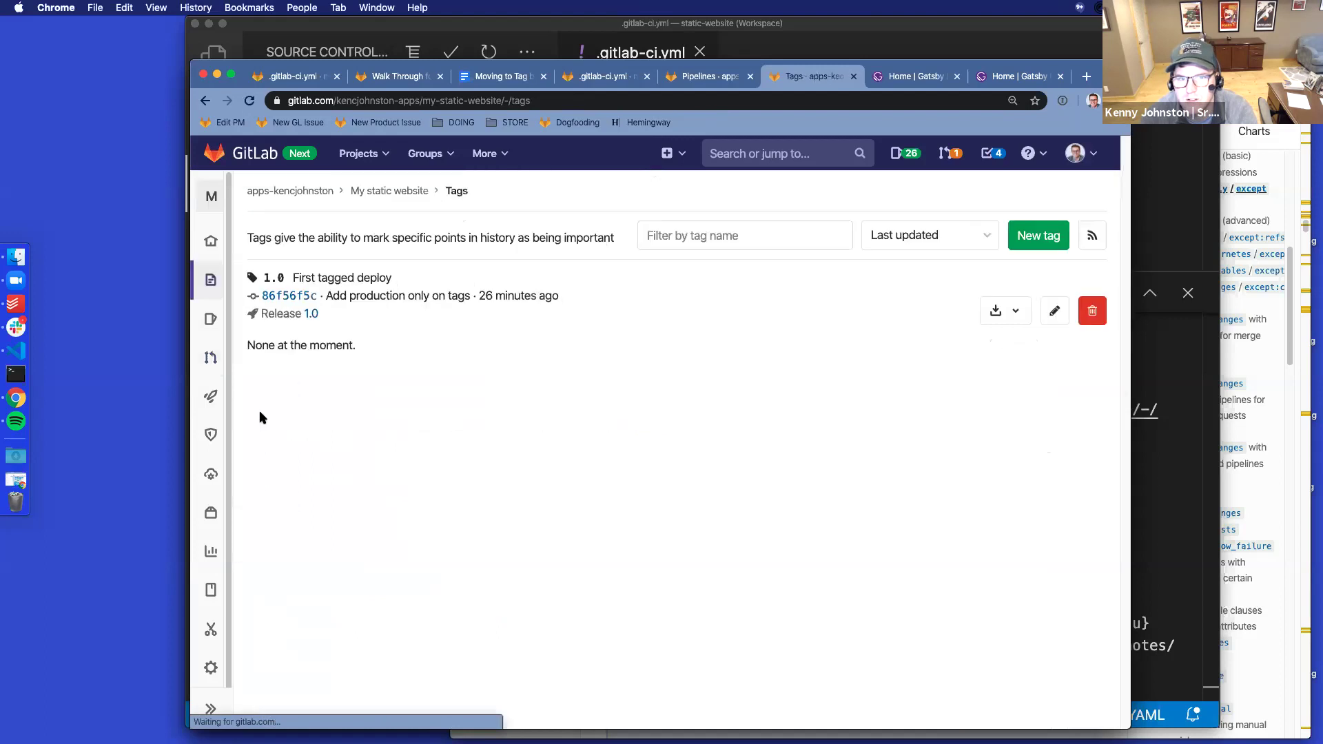
left_click(1037, 235)
type("1.1")
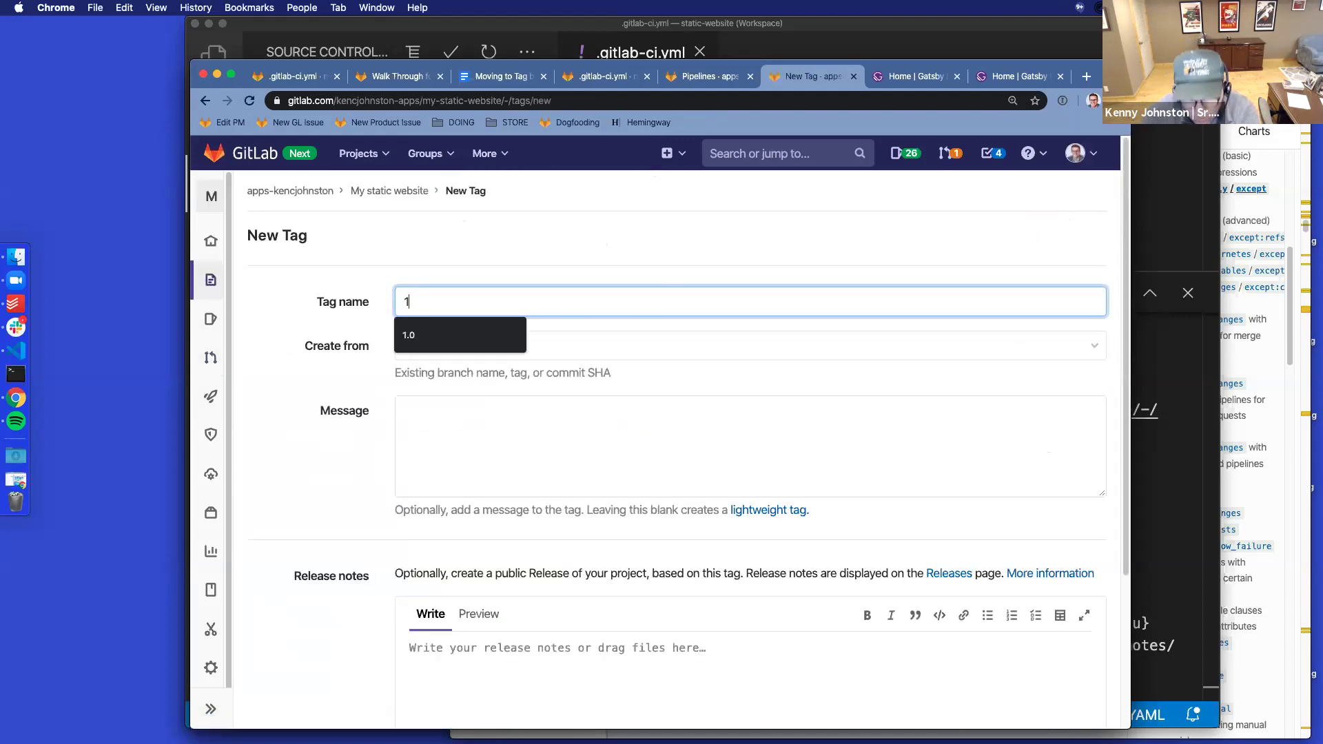
left_click(473, 431)
Give tag 1.1 message 'Second tag' and release notes 'No new commits', create it, and browse its commits
type("Seco")
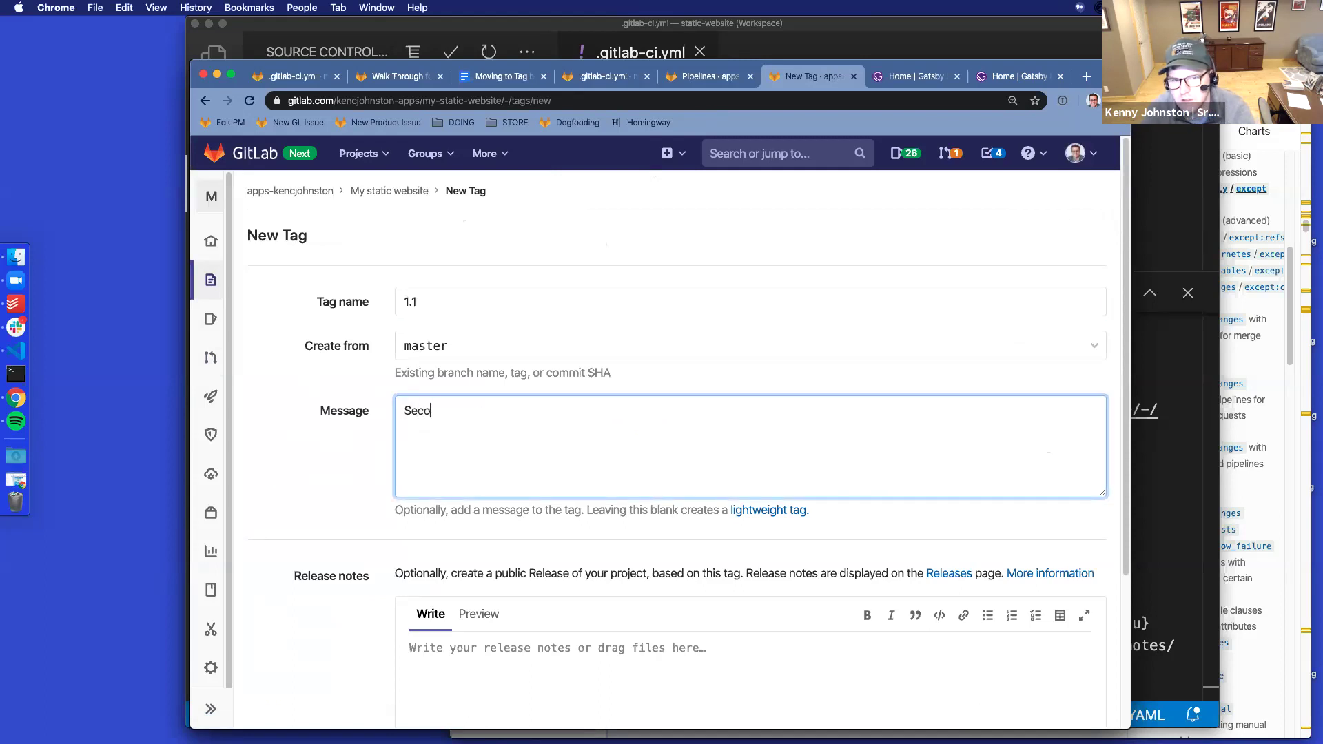
scroll(505, 581, "down", 2)
left_click(505, 581)
type("No new commits")
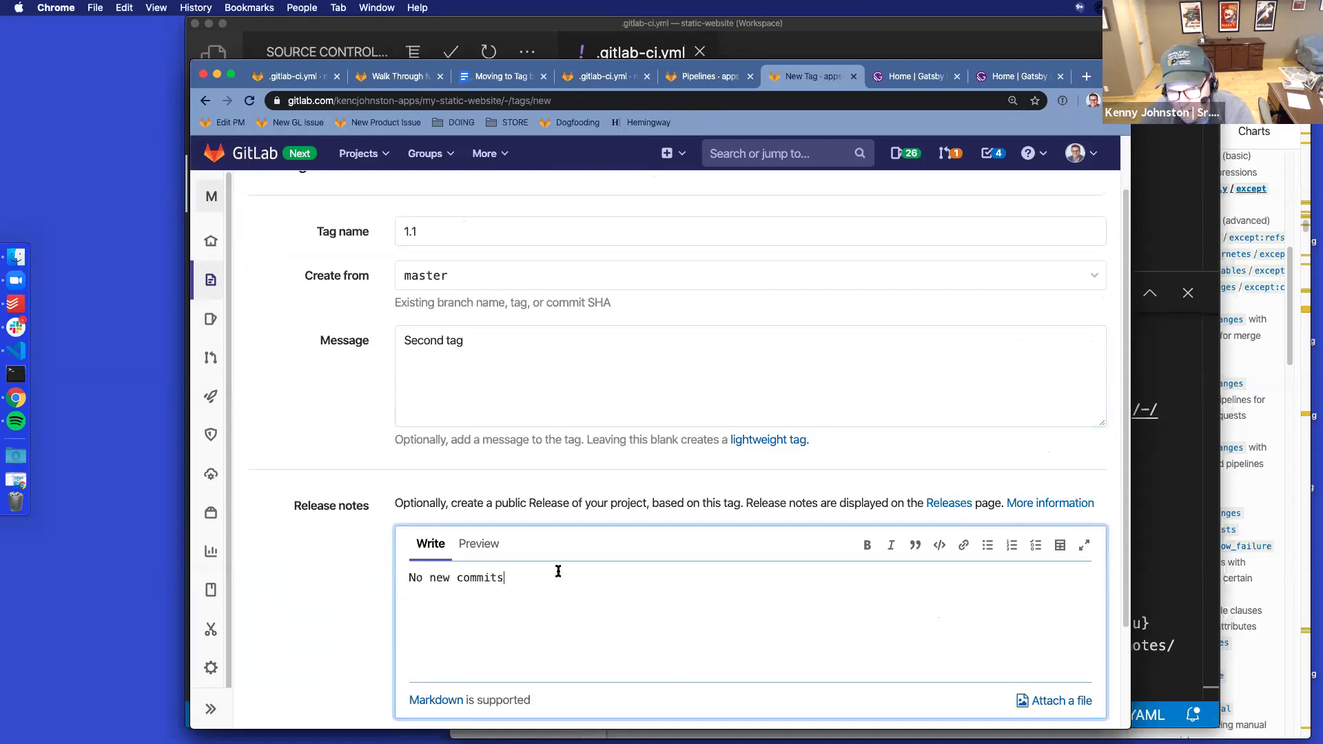
scroll(673, 519, "down", 4)
left_click(328, 620)
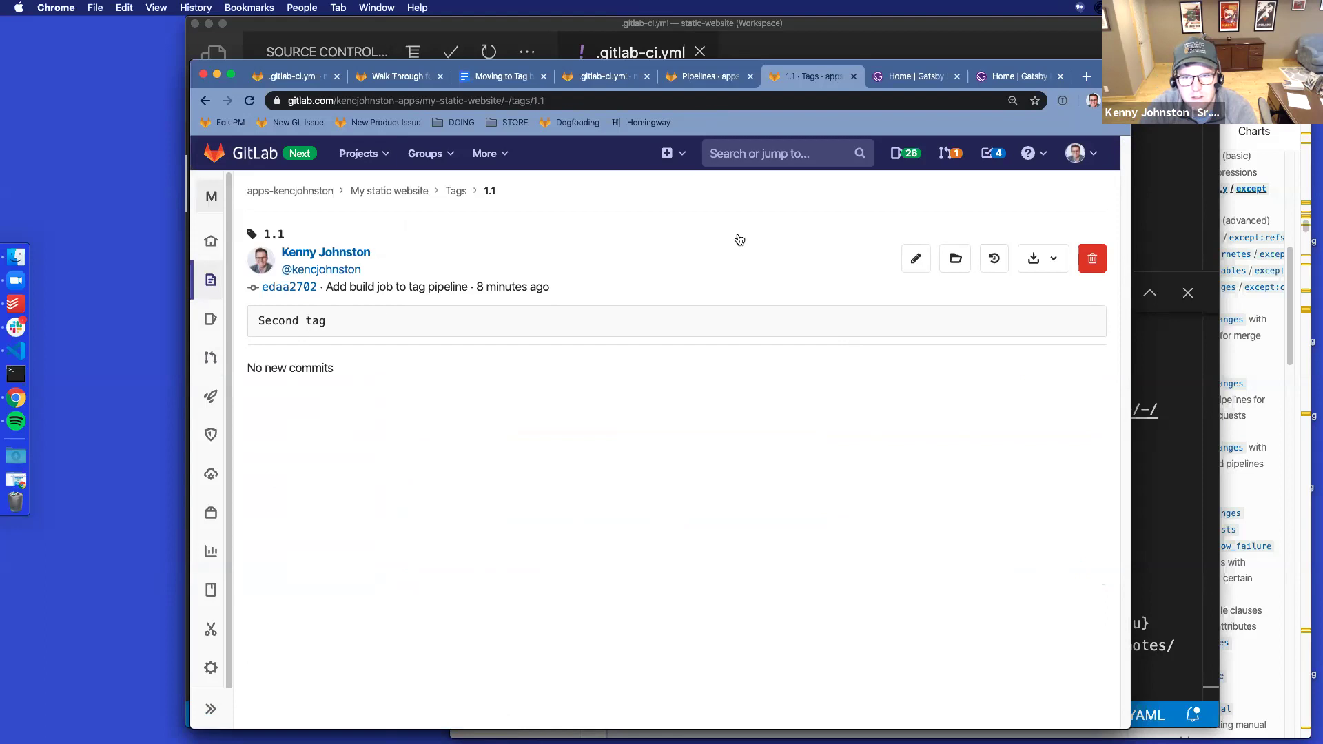
left_click(1001, 263)
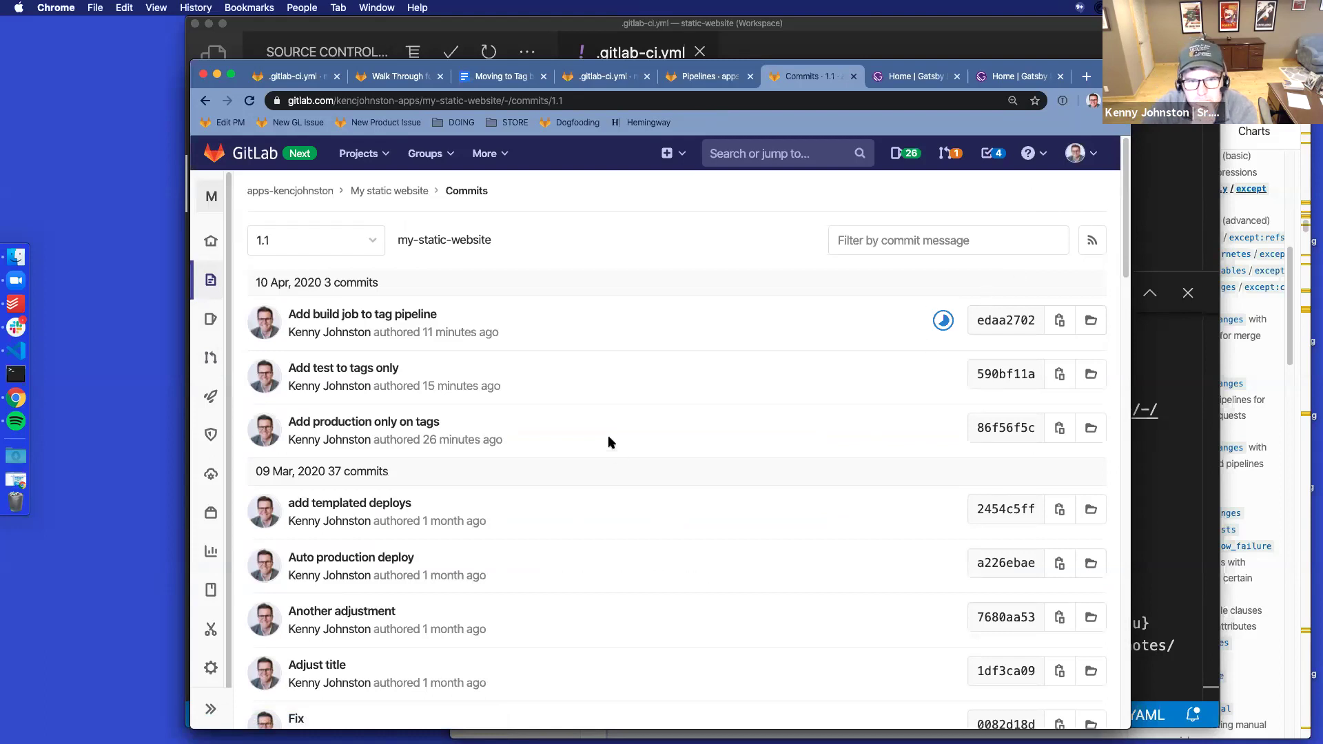
Scroll through tag 1.1's commit list and check the branch/tag switcher
scroll(609, 441, "down", 8)
scroll(609, 441, "down", 15)
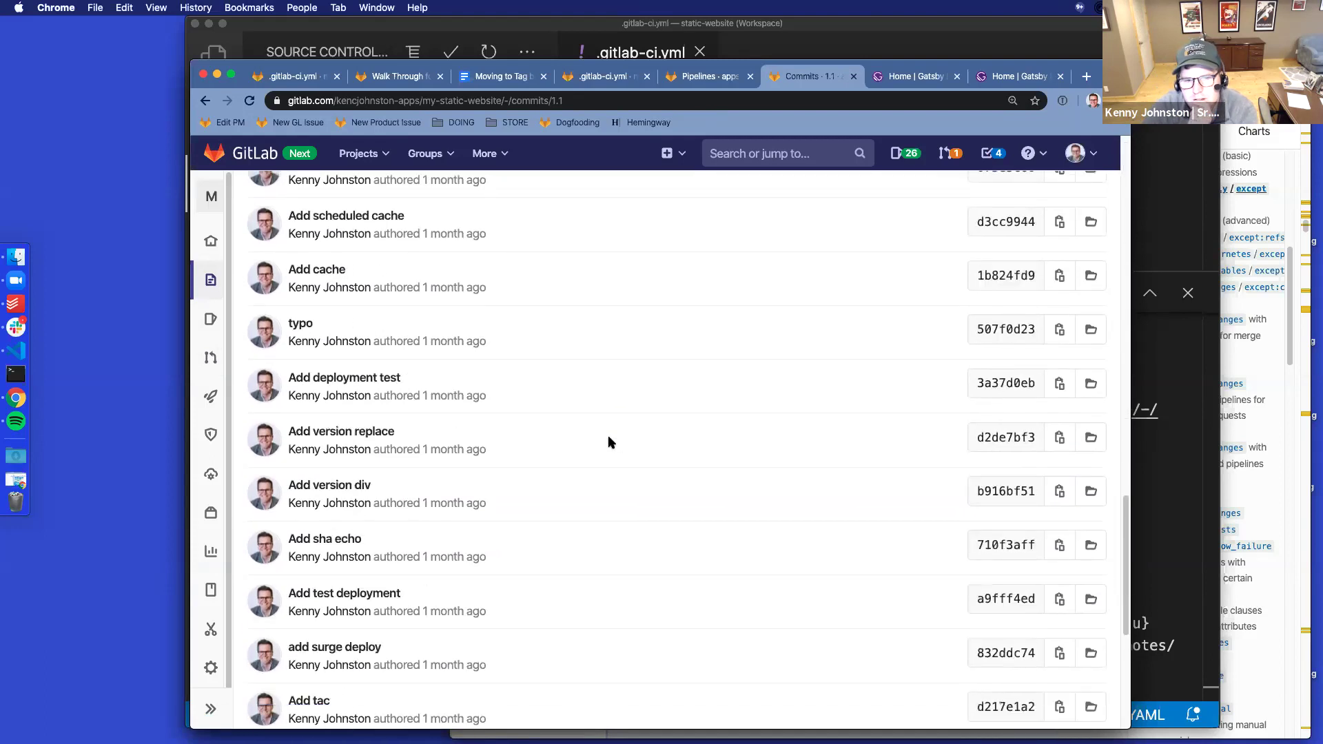
scroll(609, 442, "up", 20)
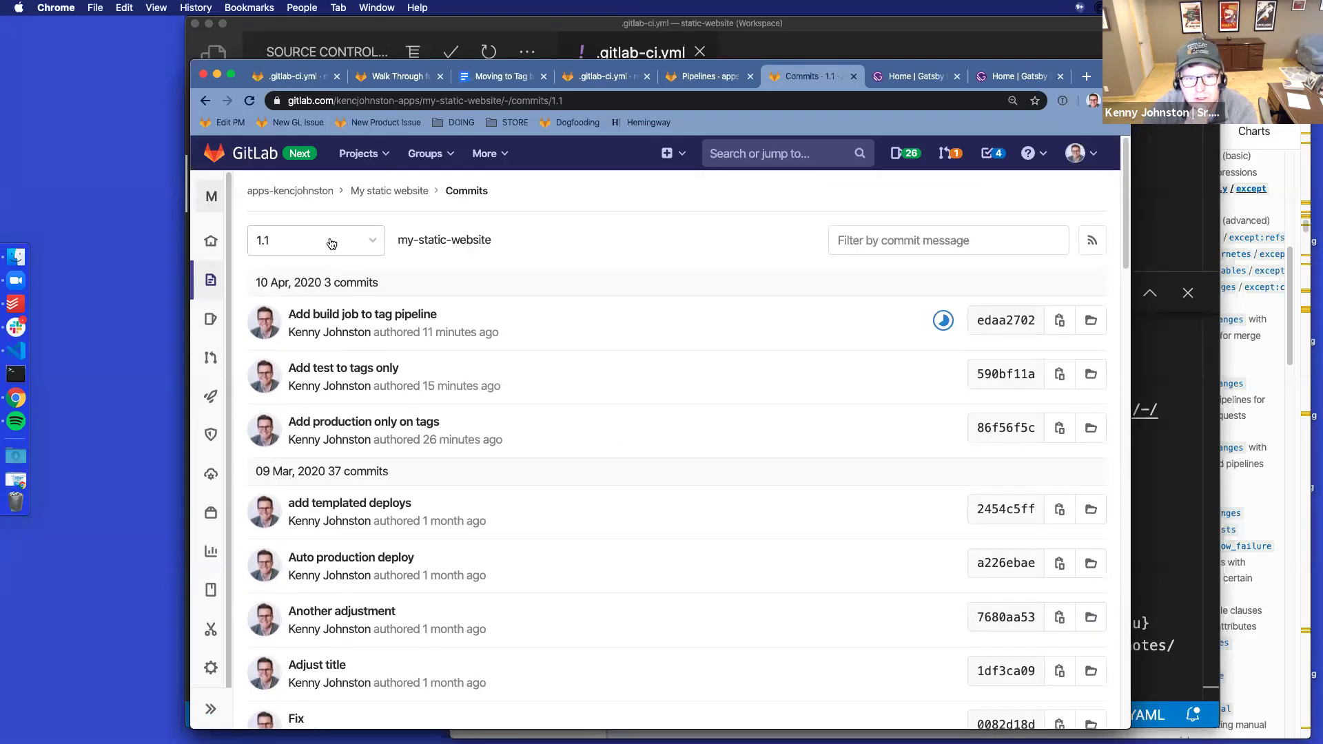
left_click(331, 246)
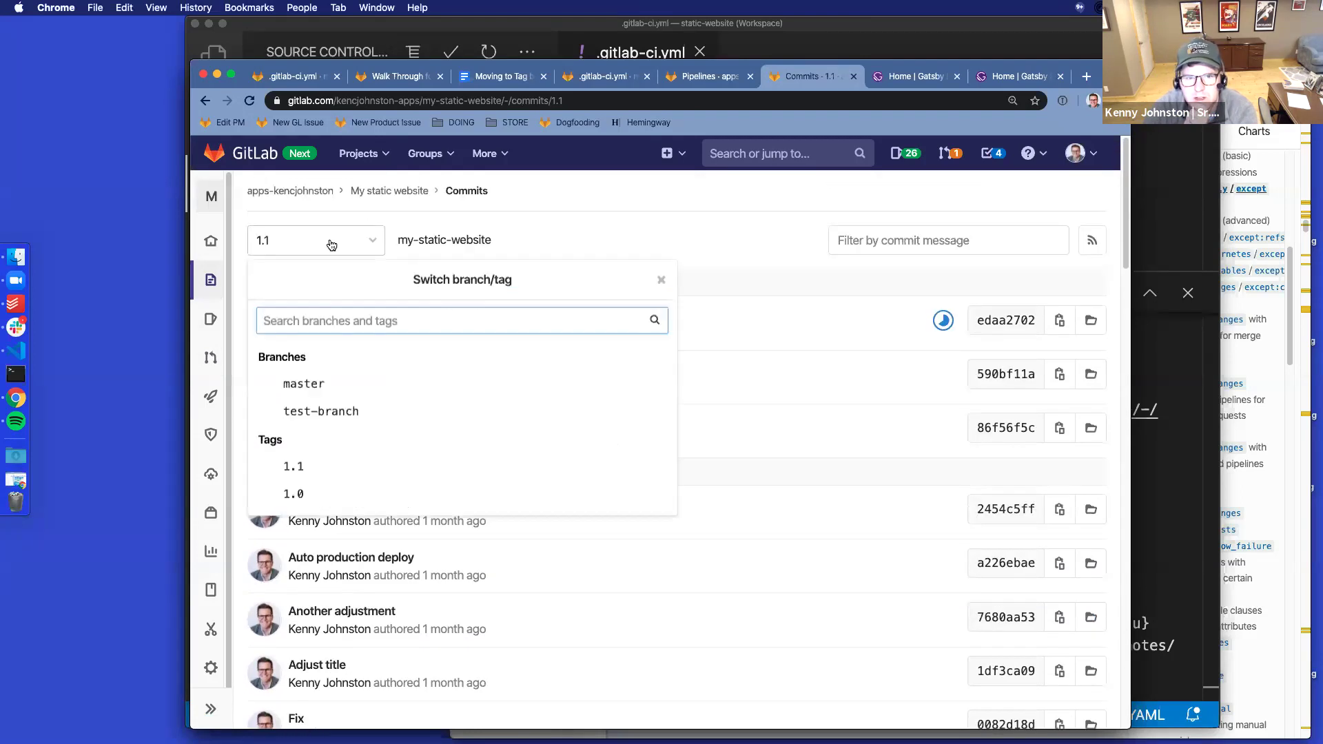
left_click(627, 230)
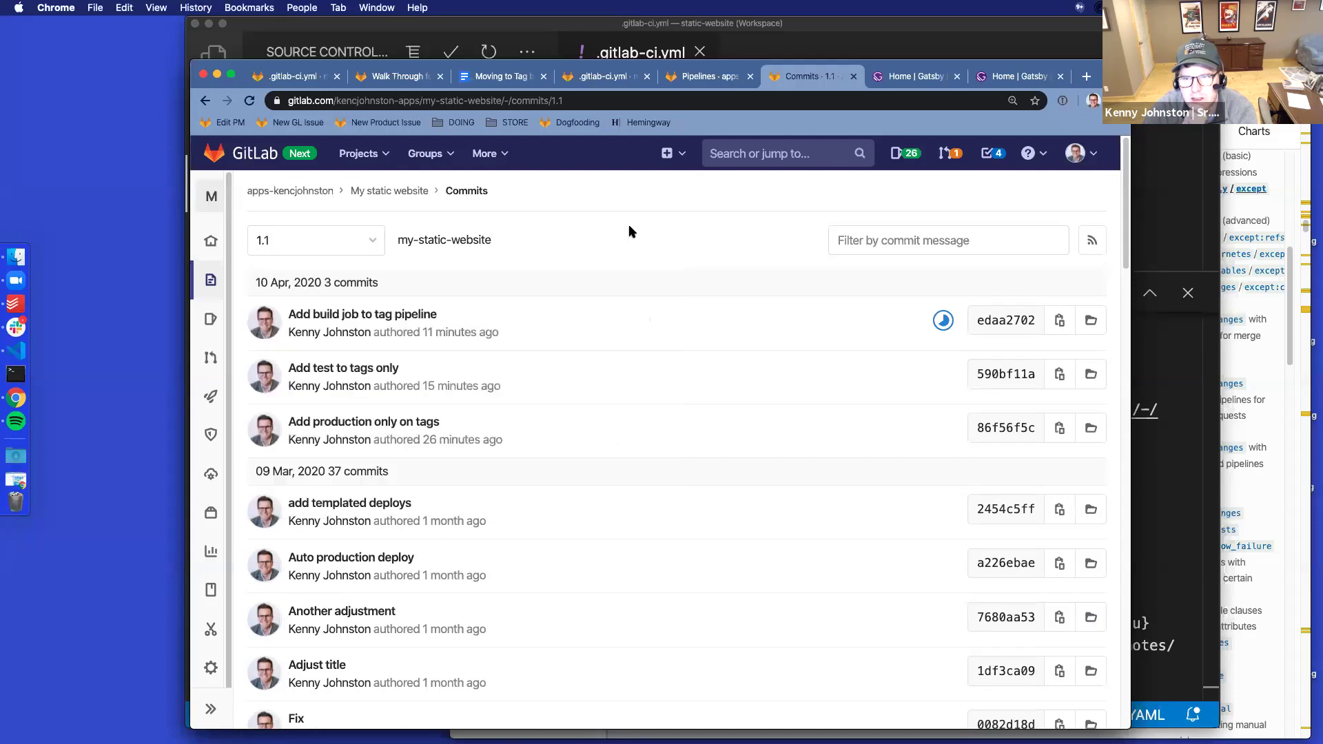
left_click(499, 79)
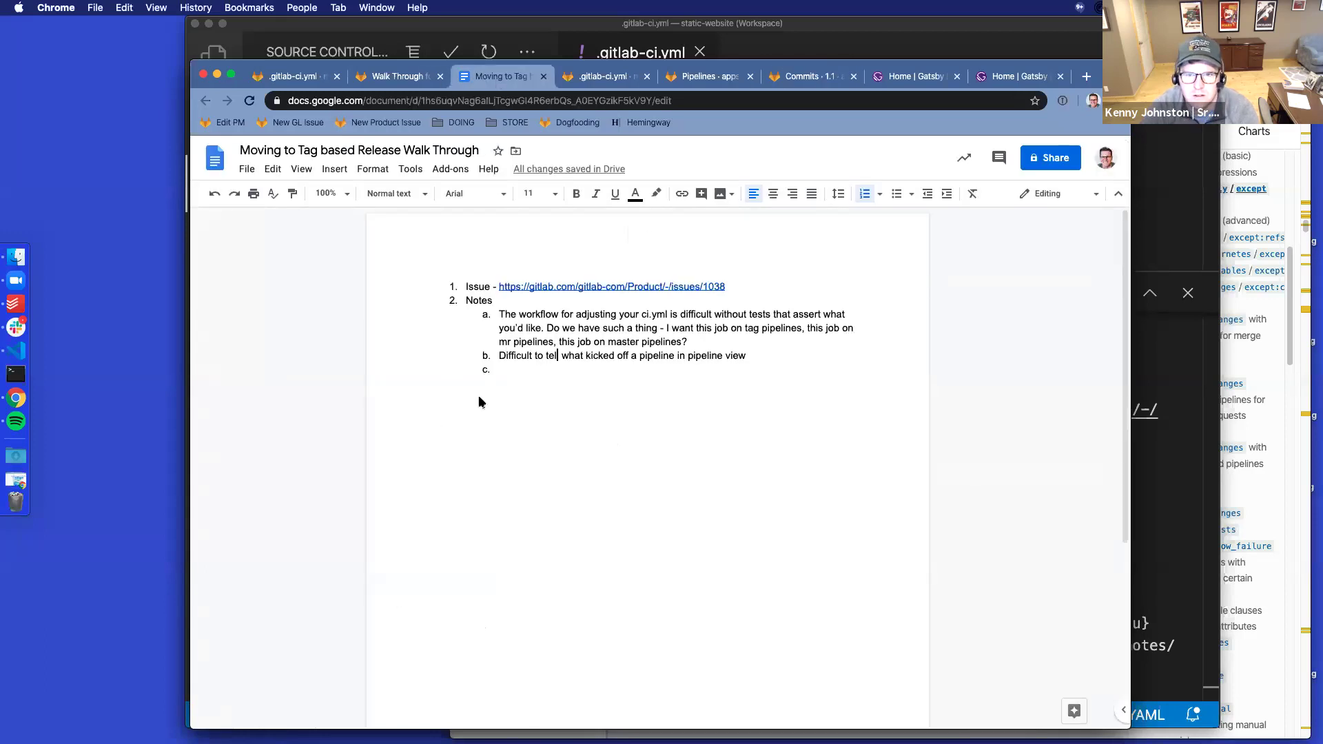
Add note c: 'Should tags only show commits in the dif between tags?'
type("Should tags only show co")
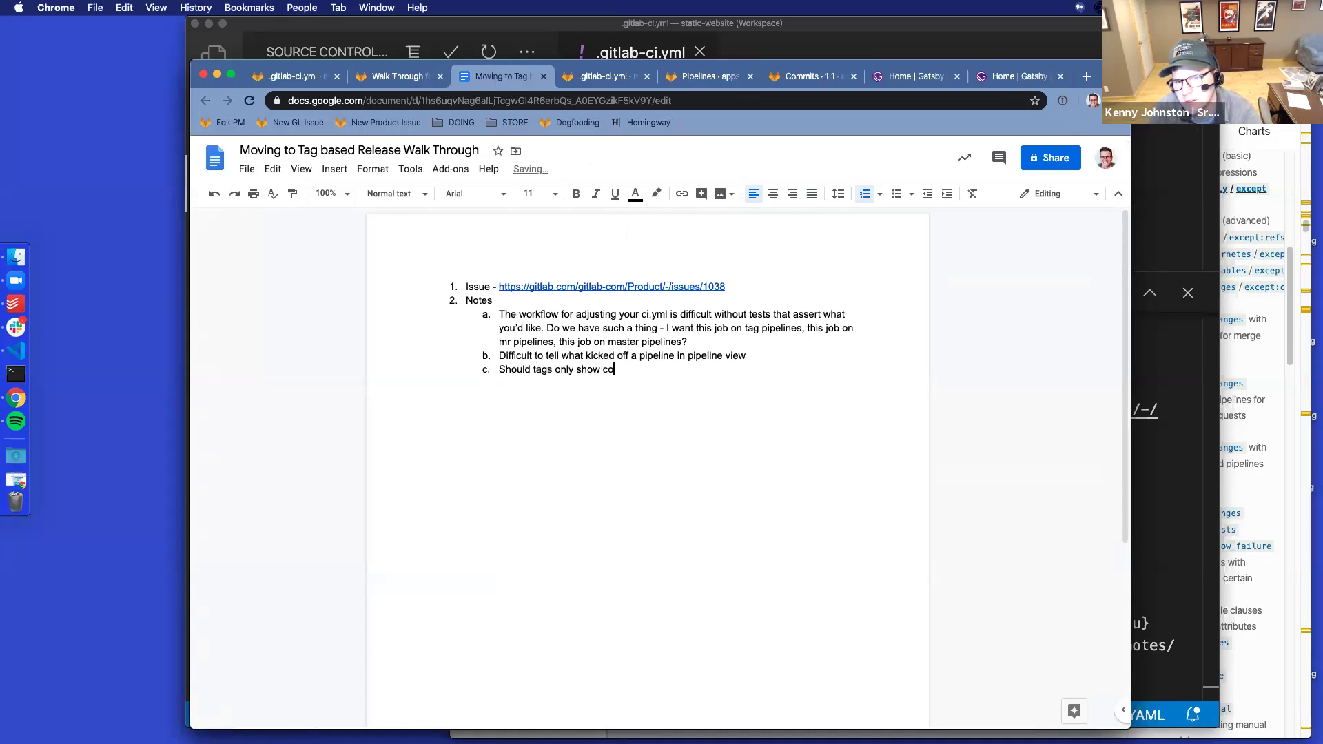
type("mmits in the dif ")
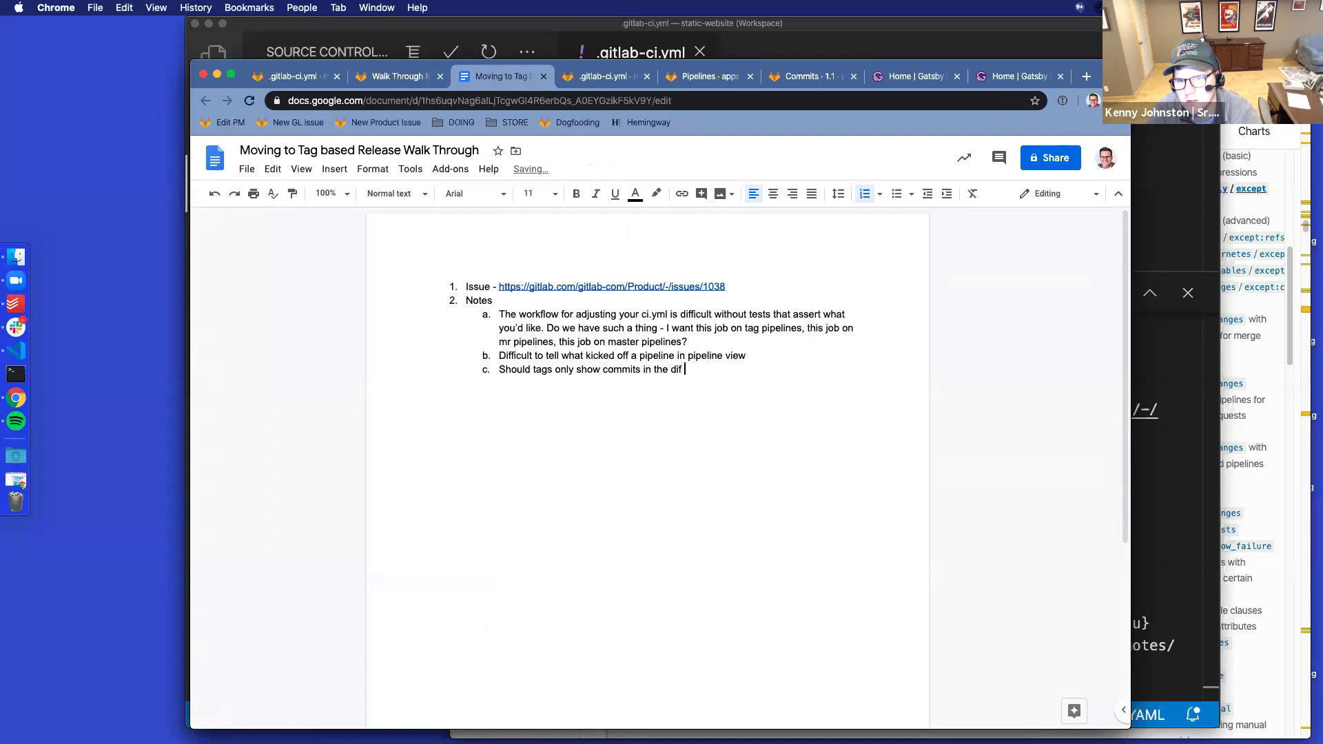
type("between tags?")
key("Return")
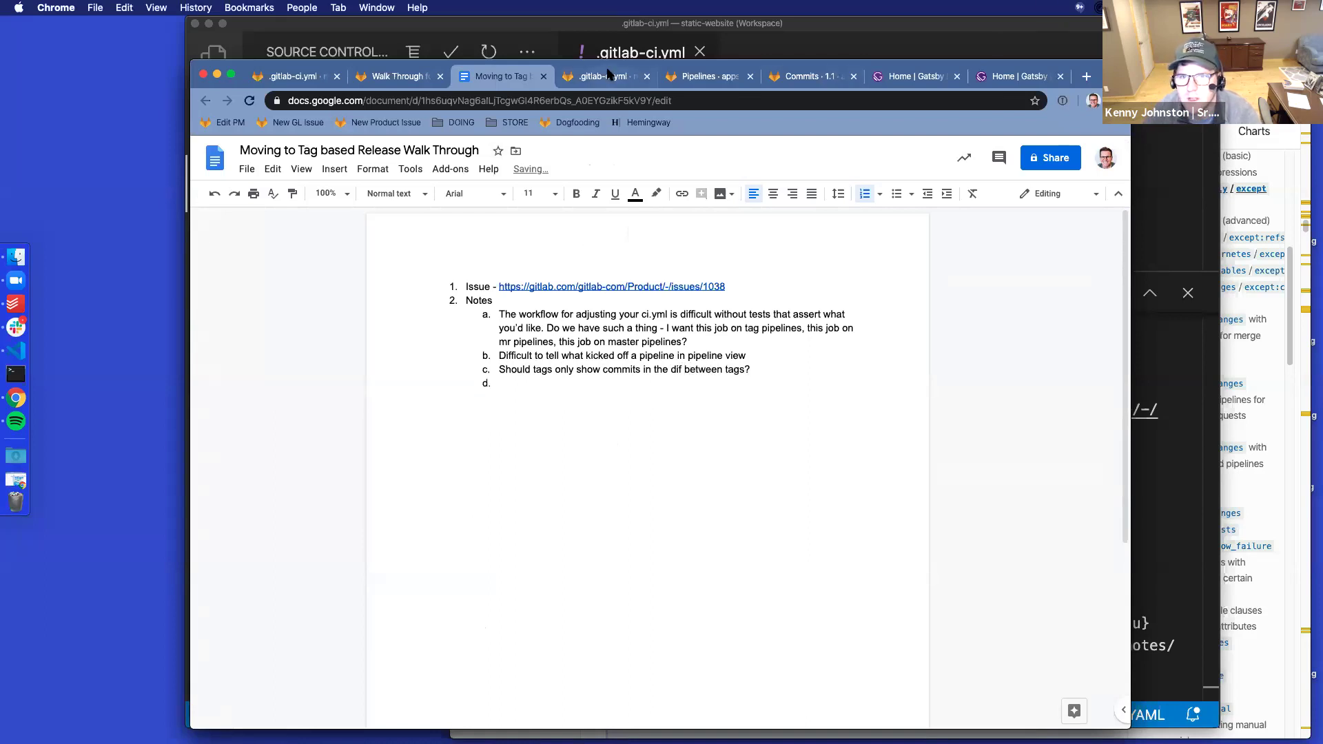
left_click(806, 77)
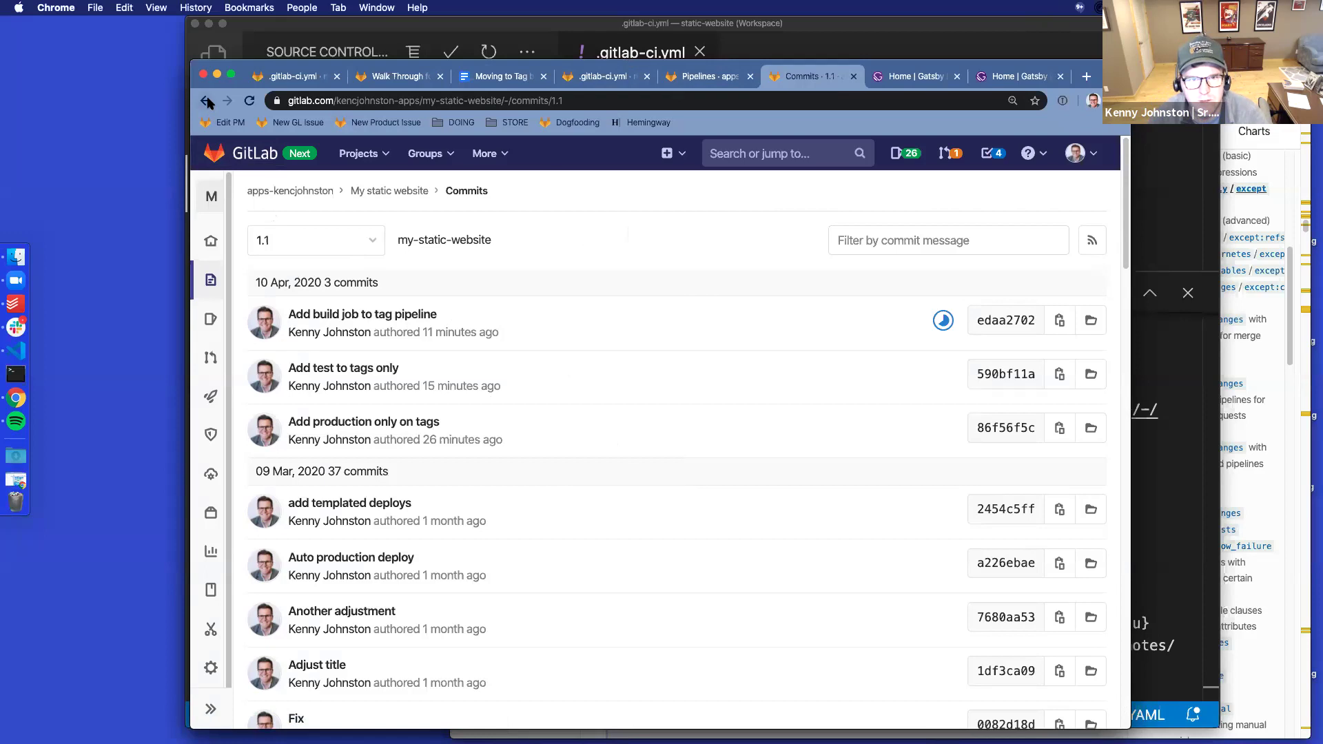
Filter the pipelines list to Tags and open the running tag 1.1 pipeline #134739604
left_click(943, 322)
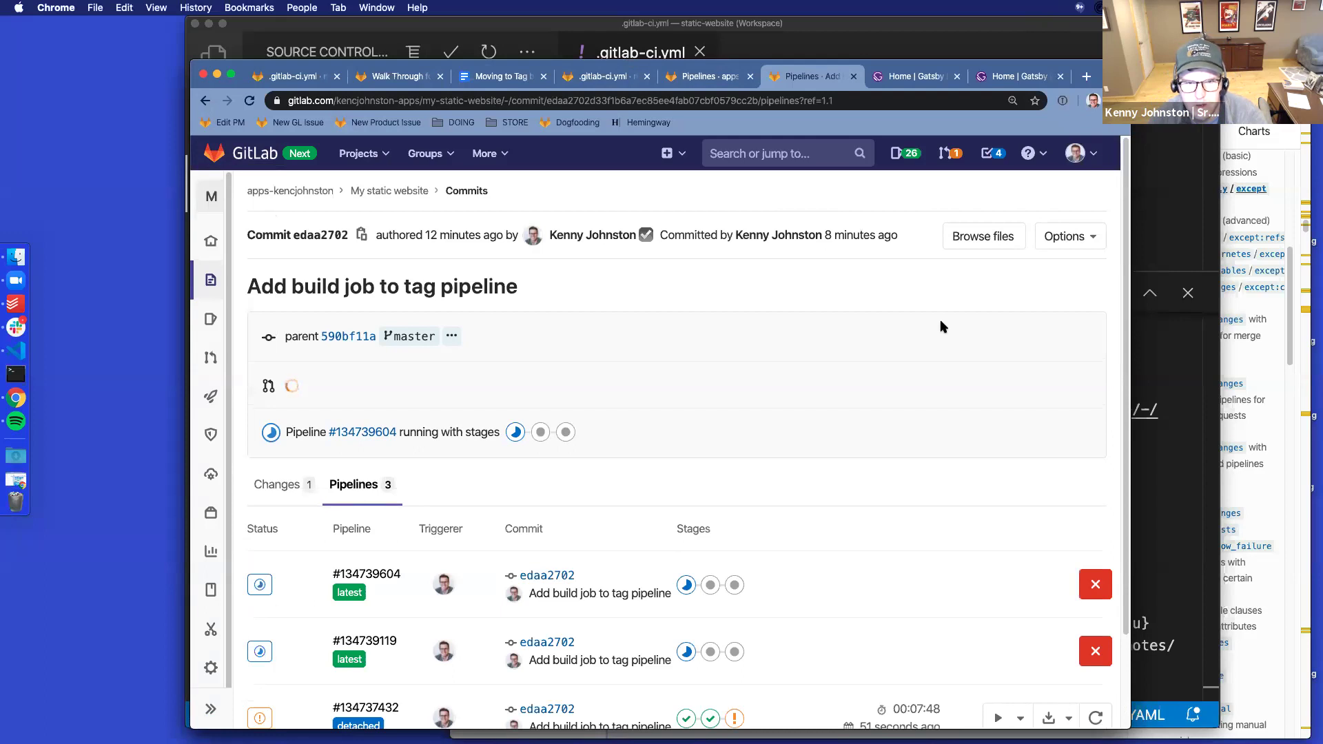
scroll(944, 326, "down", 3)
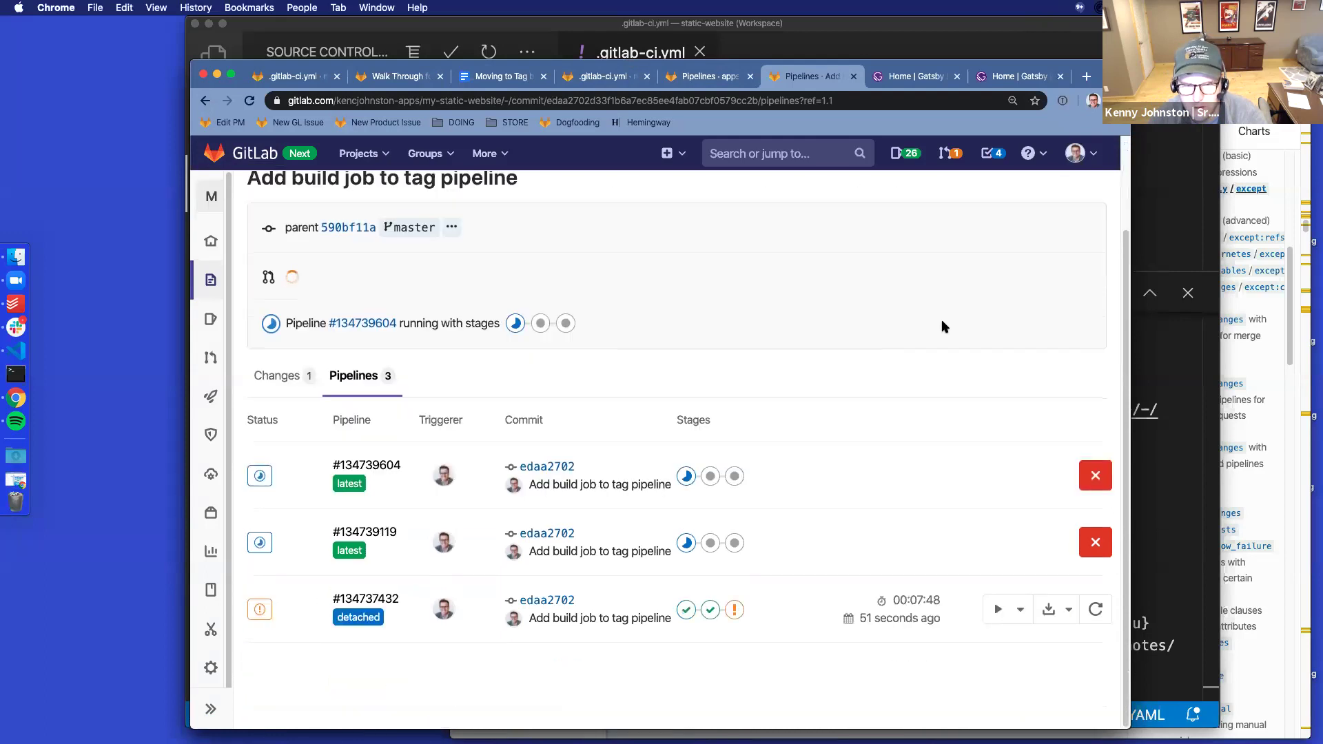
scroll(943, 326, "up", 3)
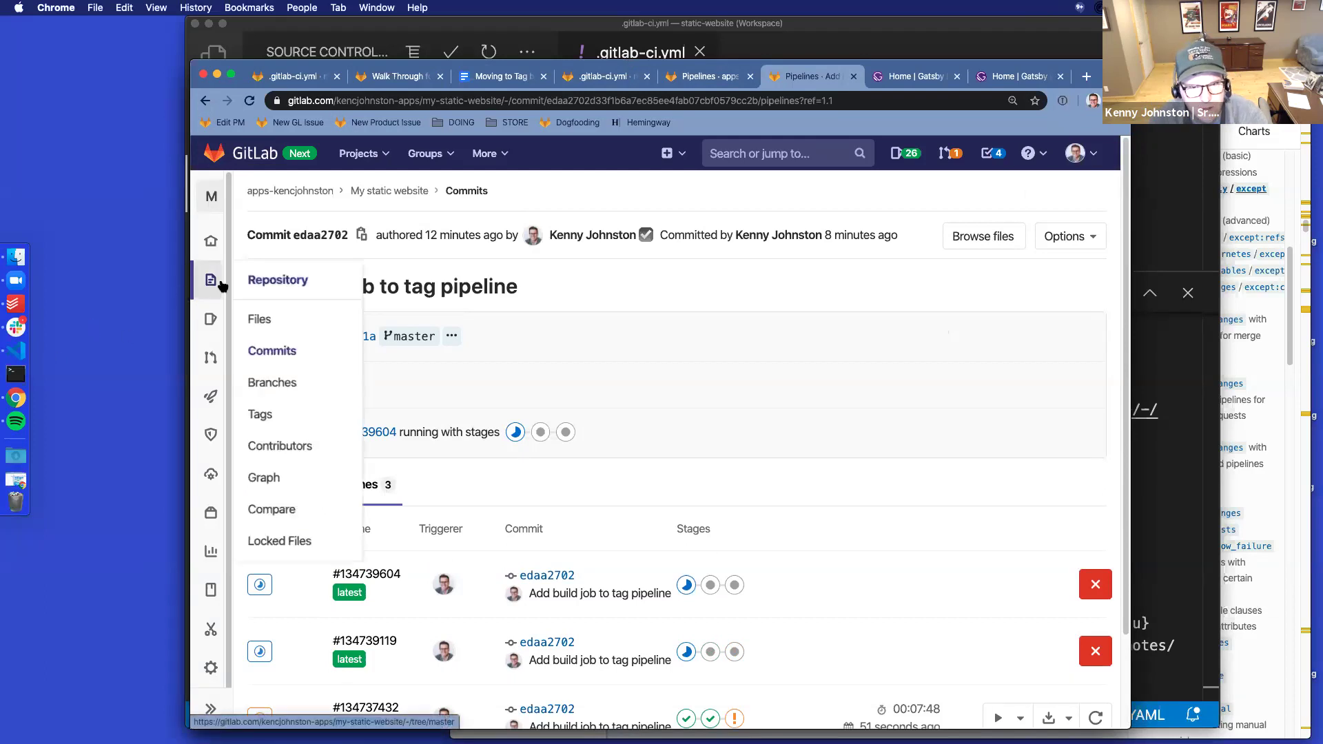
mouse_move(229, 400)
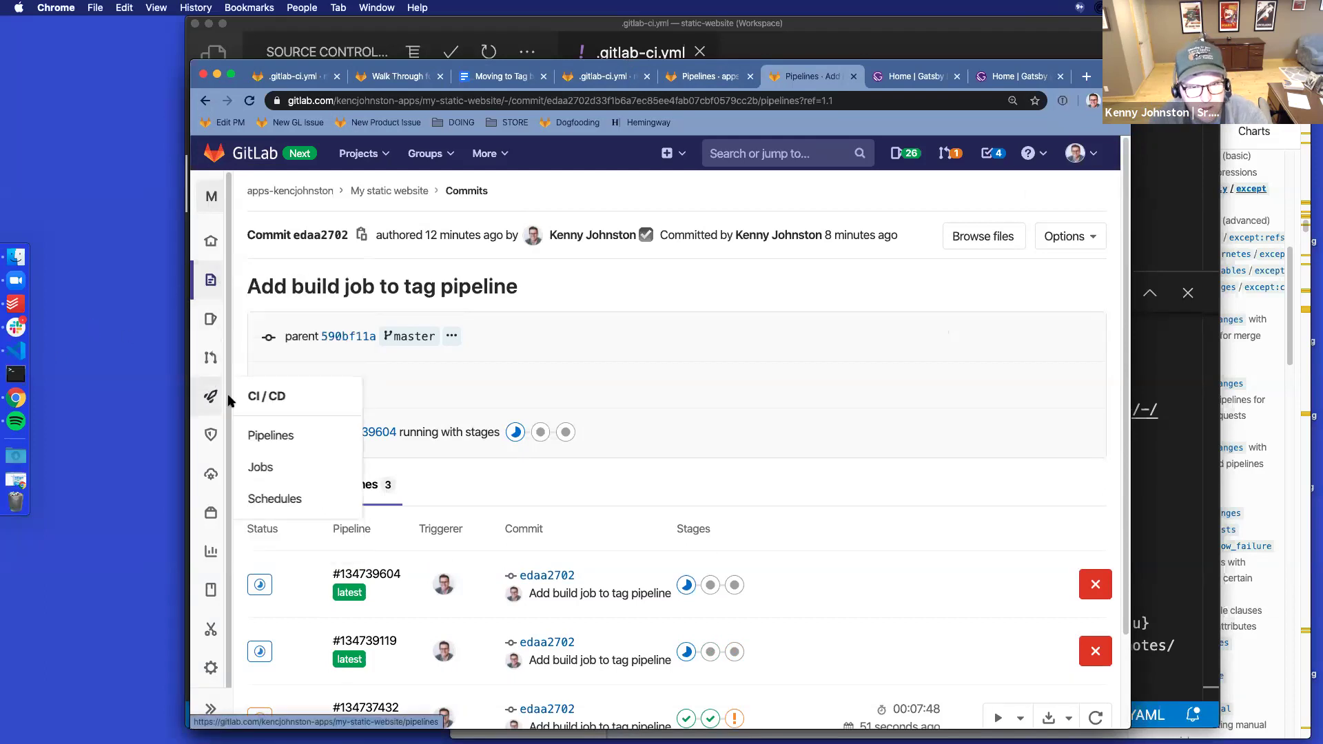
left_click(265, 434)
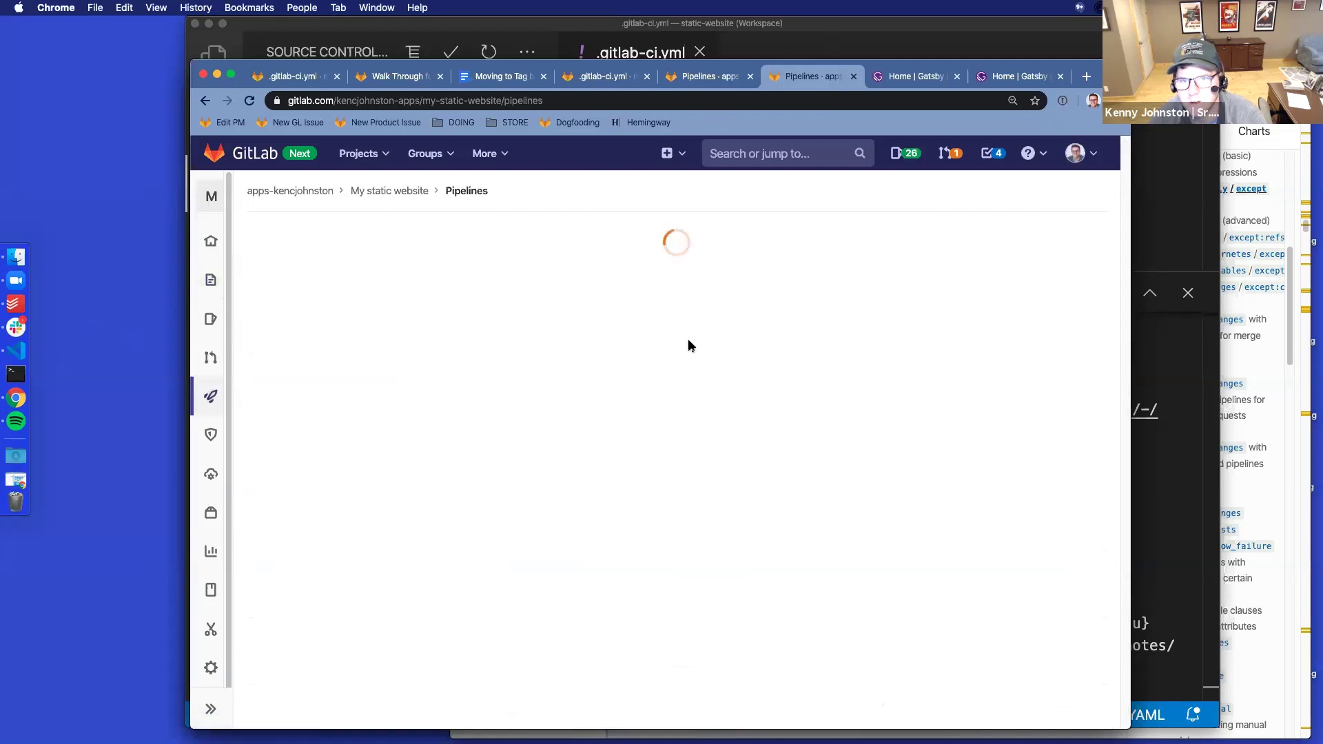
left_click(610, 232)
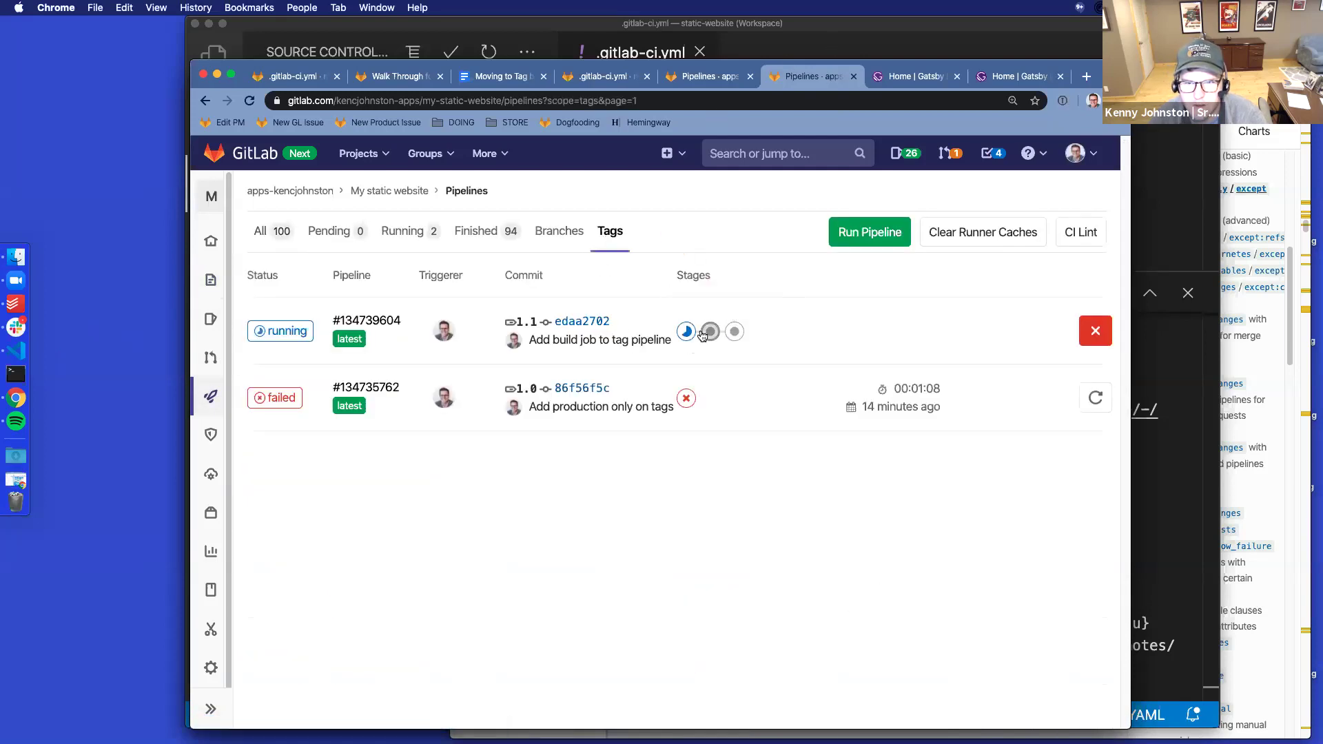
mouse_move(712, 334)
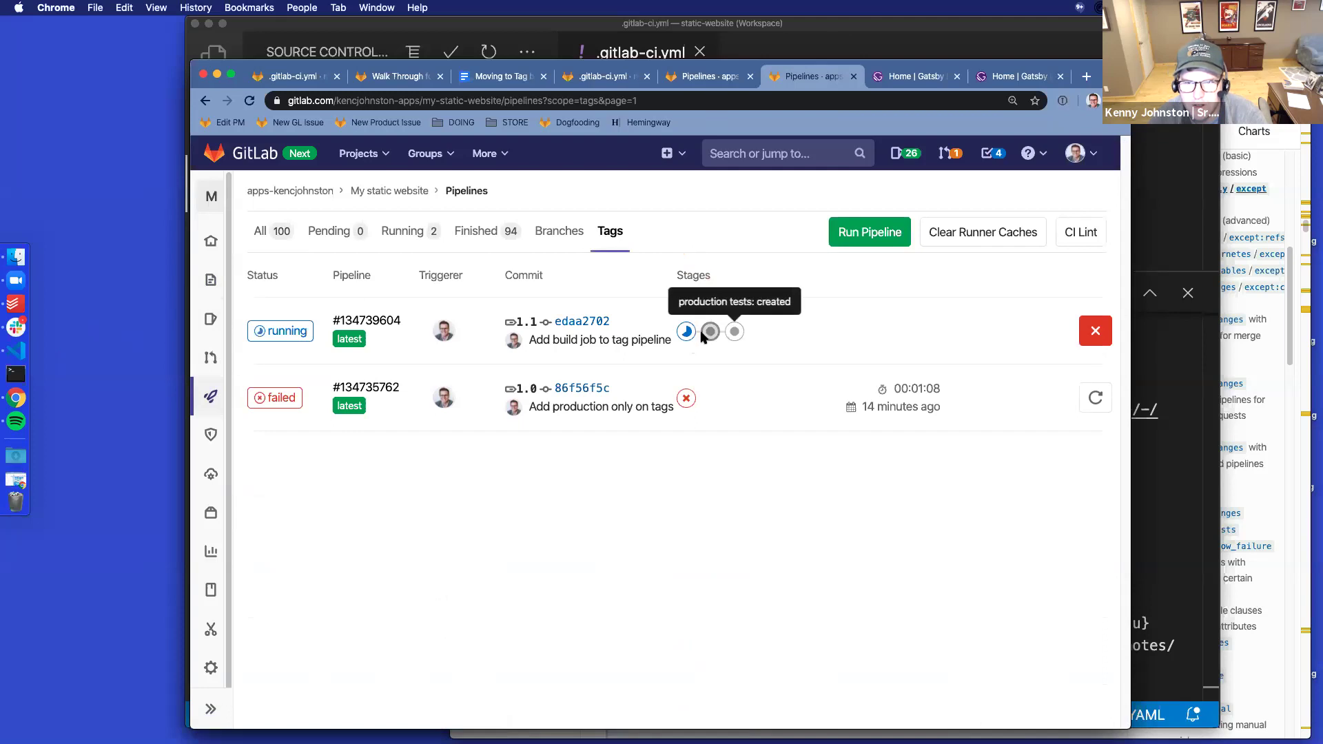
left_click(404, 334)
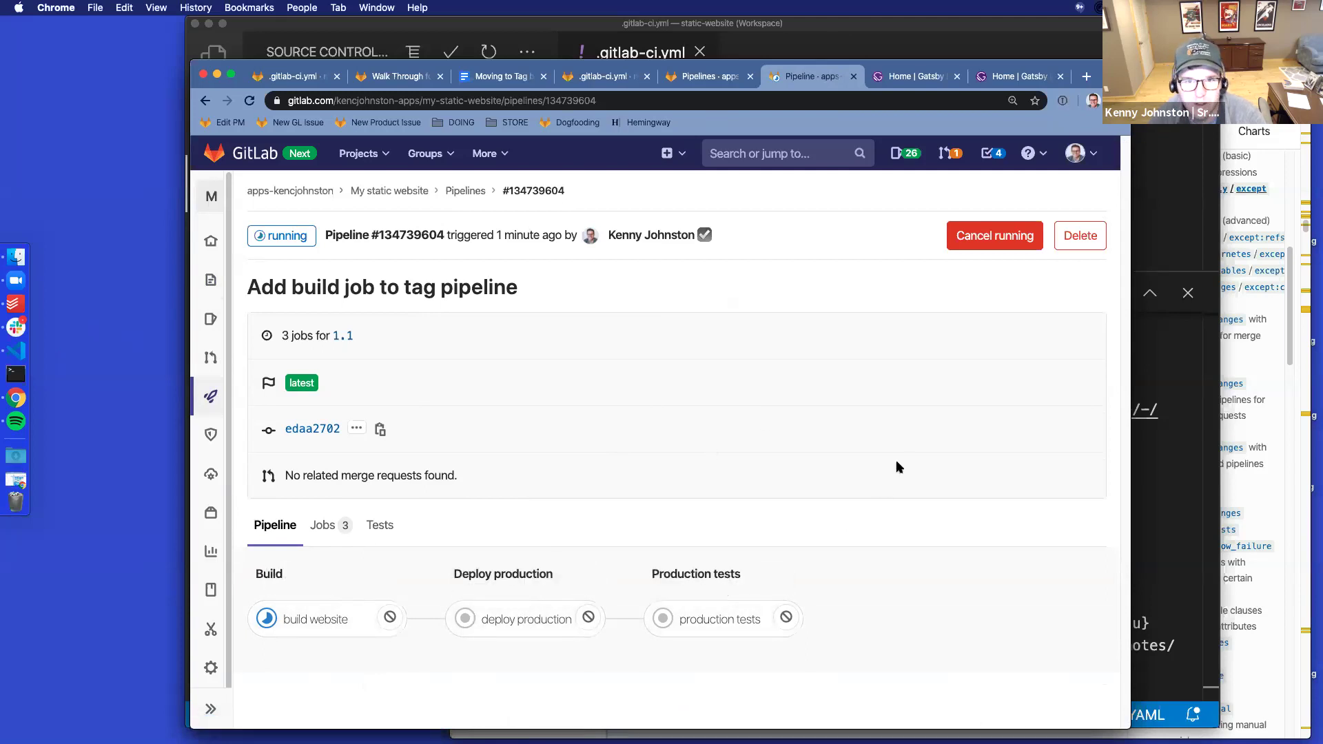
left_click(338, 619)
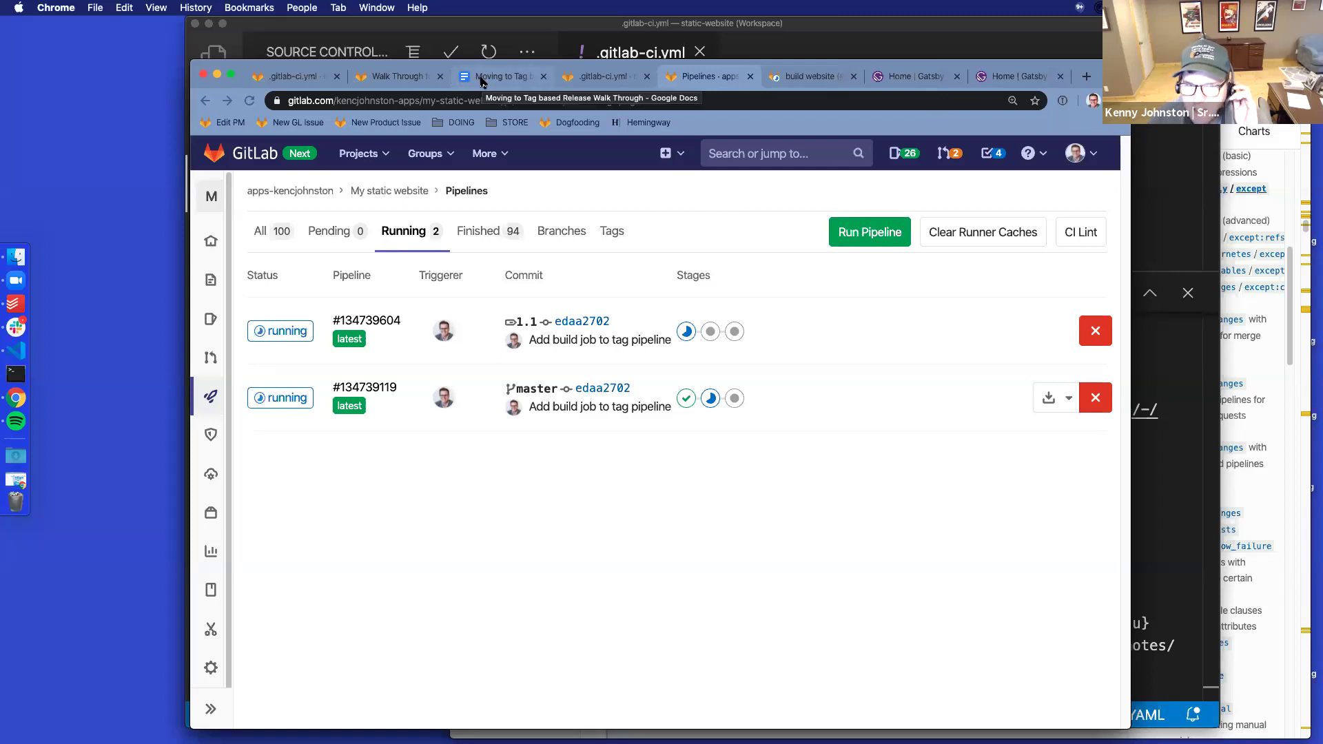
Filter the pipelines list to Running, leaving only the tag 1.1 and master pipelines
mouse_move(211, 396)
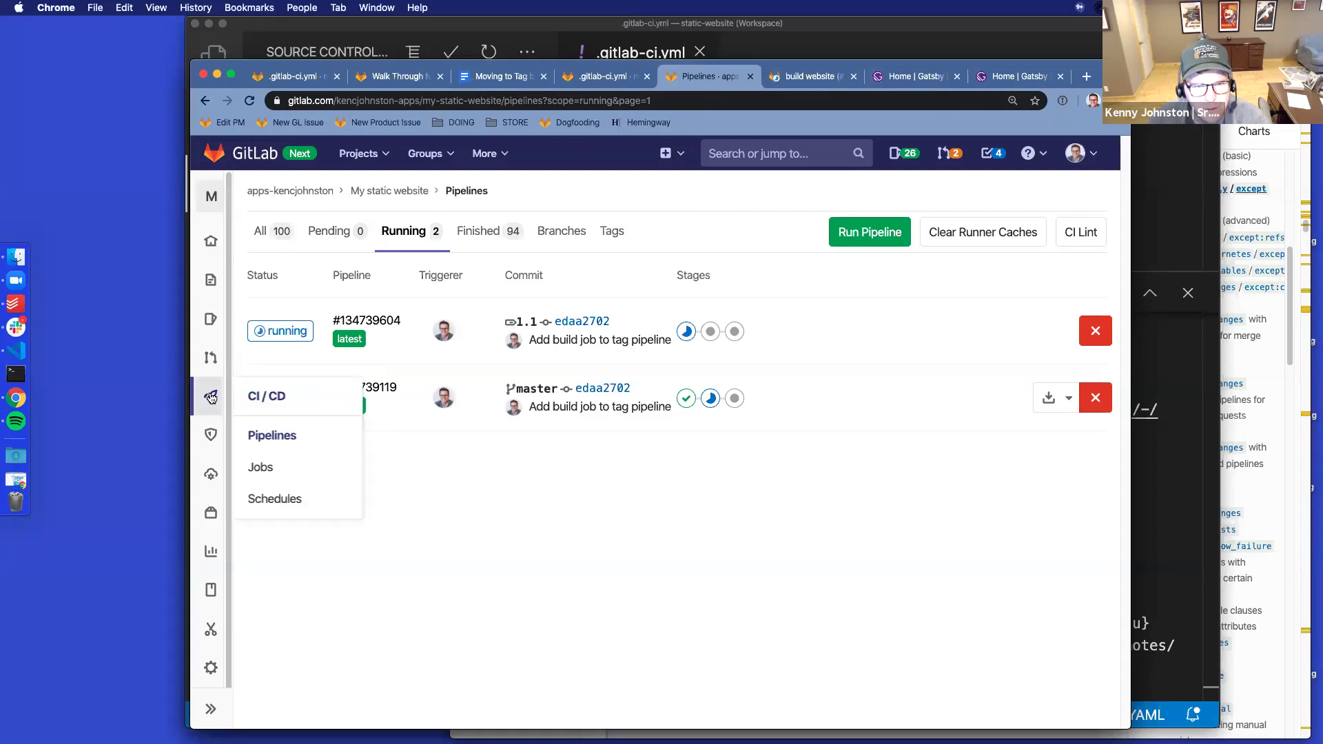
left_click(288, 436)
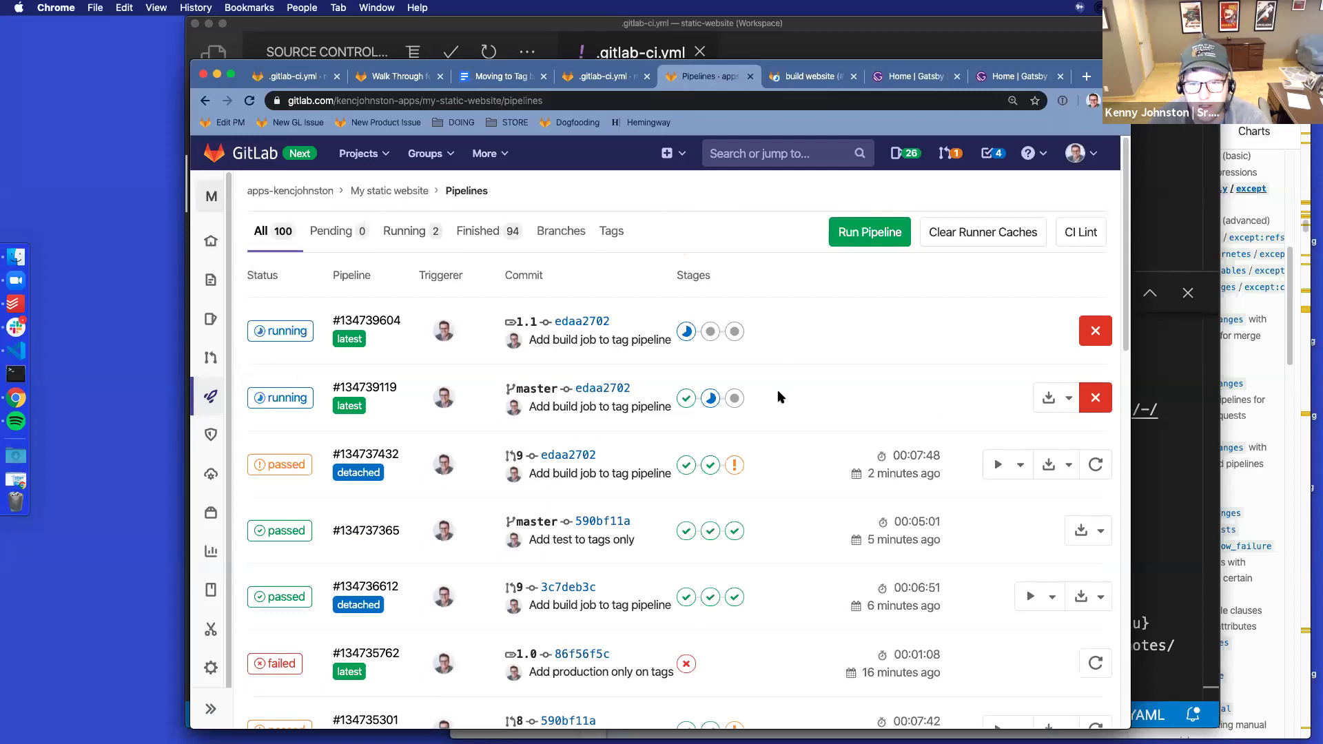
scroll(808, 413, "down", 15)
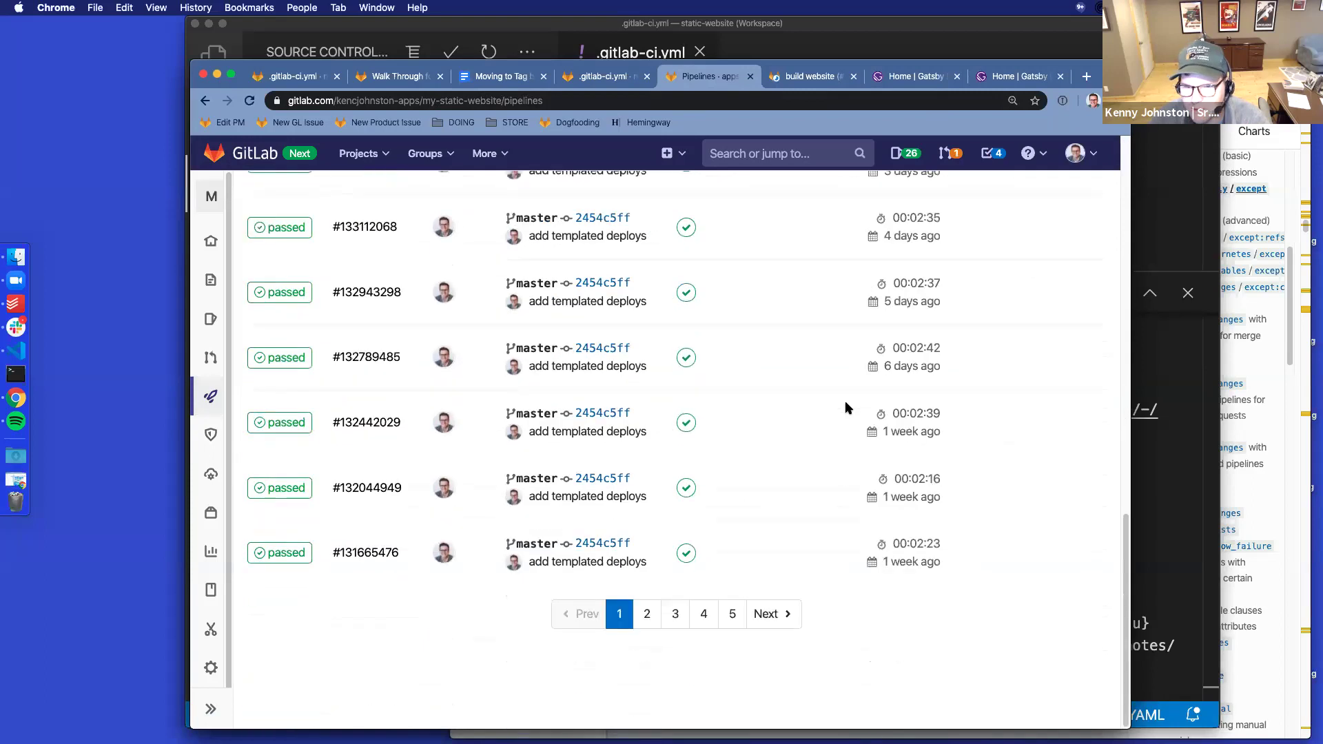
scroll(798, 482, "up", 15)
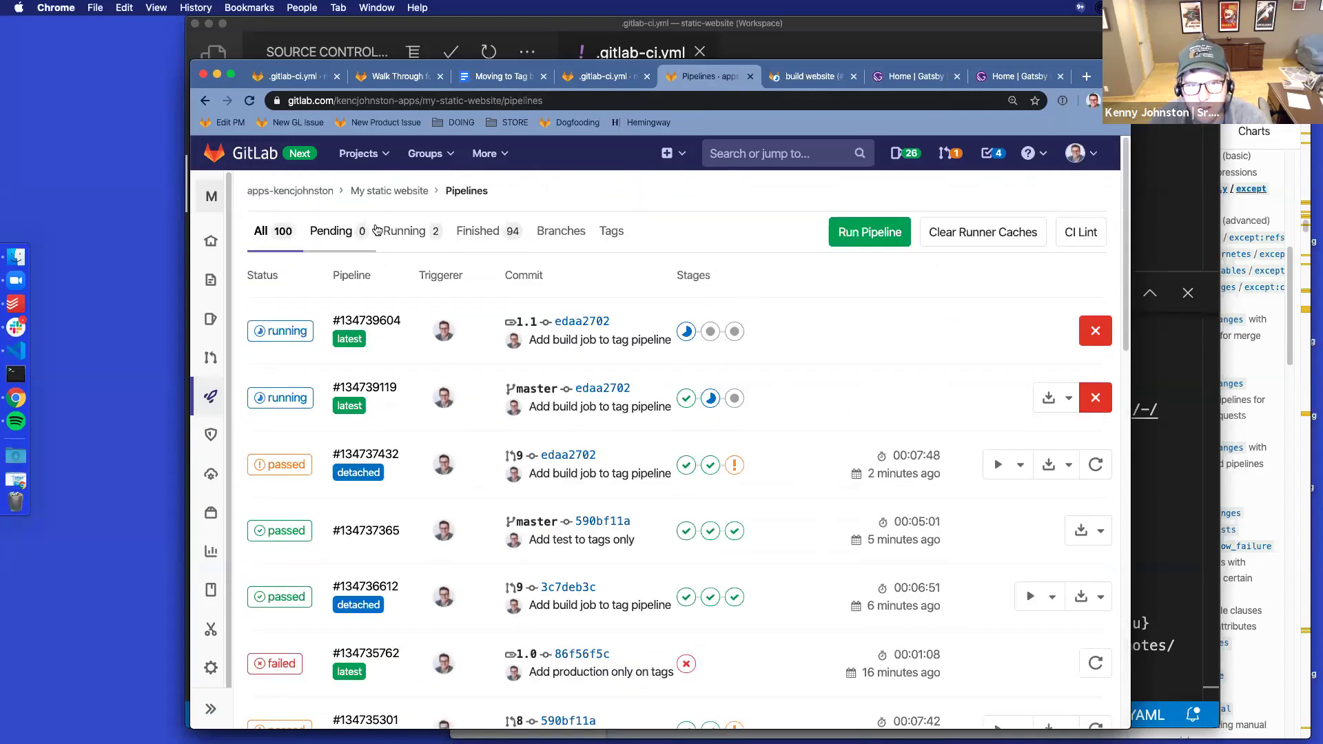
left_click(403, 231)
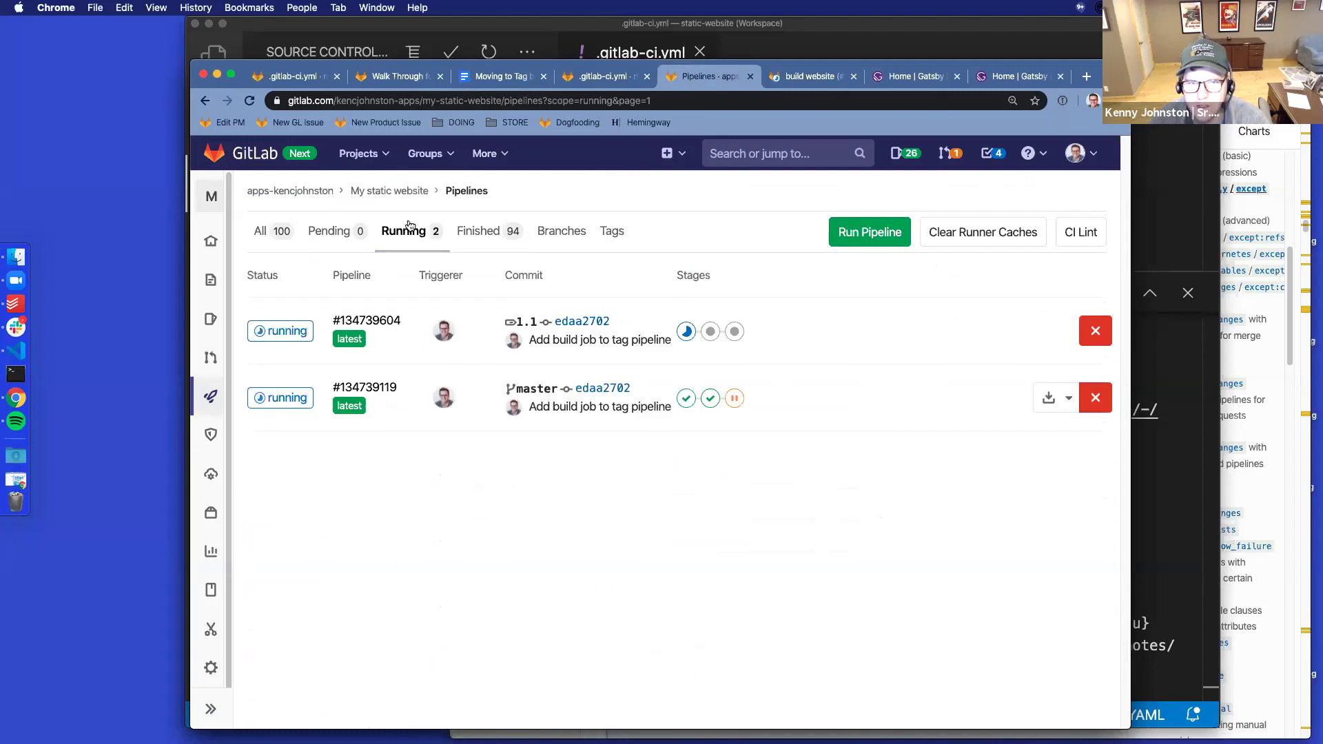
mouse_move(211, 396)
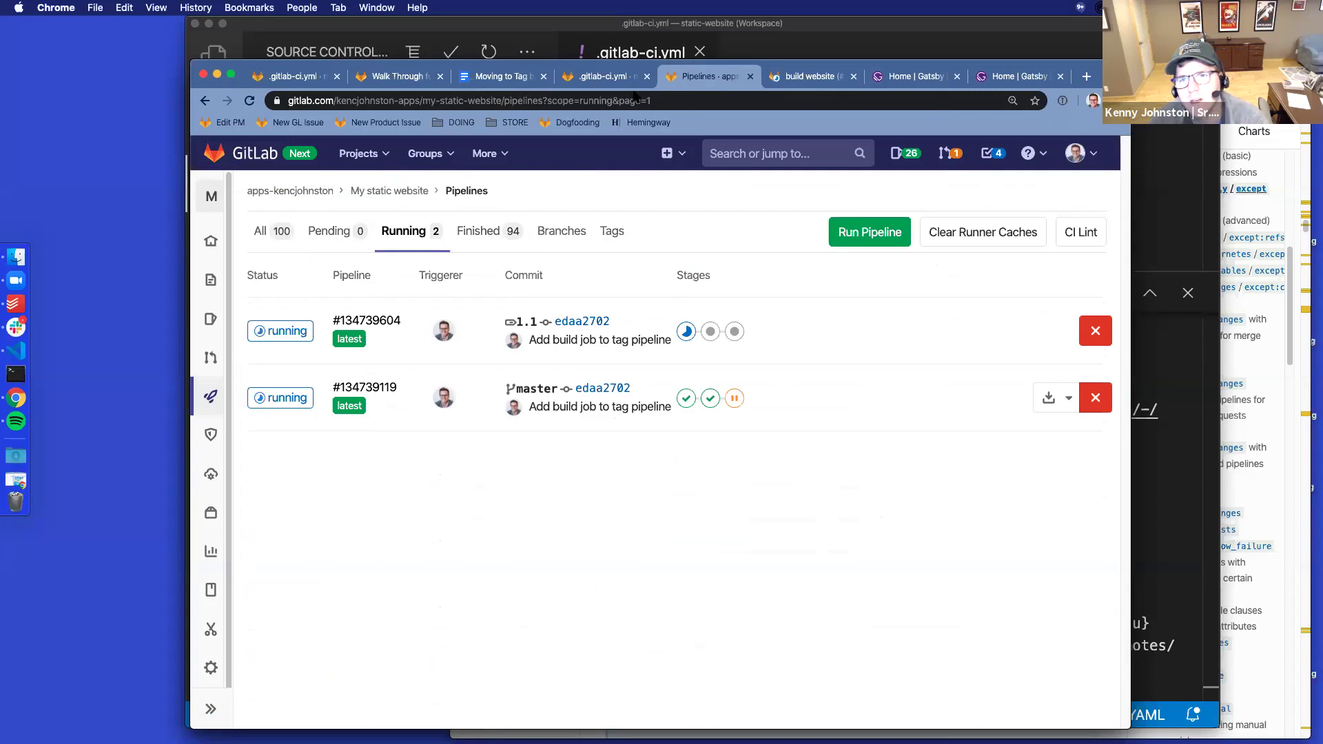
left_click(498, 76)
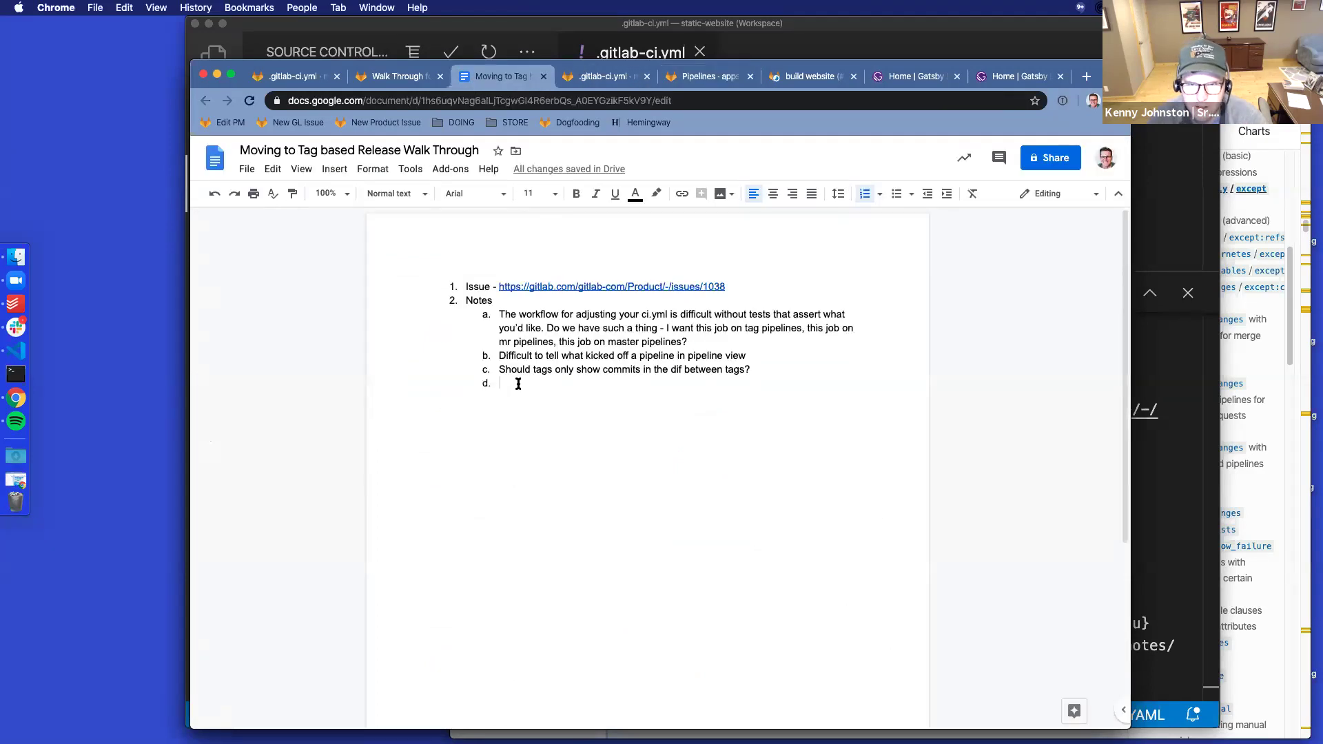
Add note d suggesting the pipelines page default to running pipelines rather than All
type("We should cons")
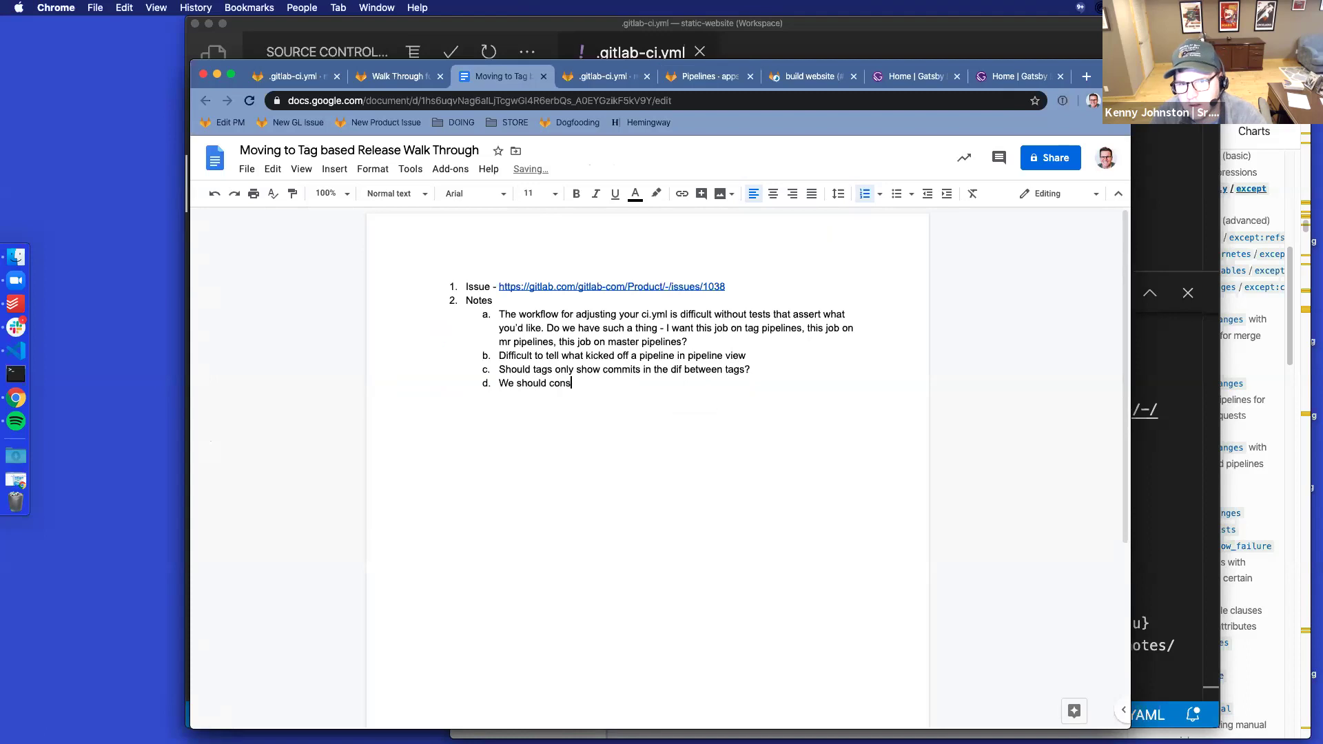
type("ider whether the de")
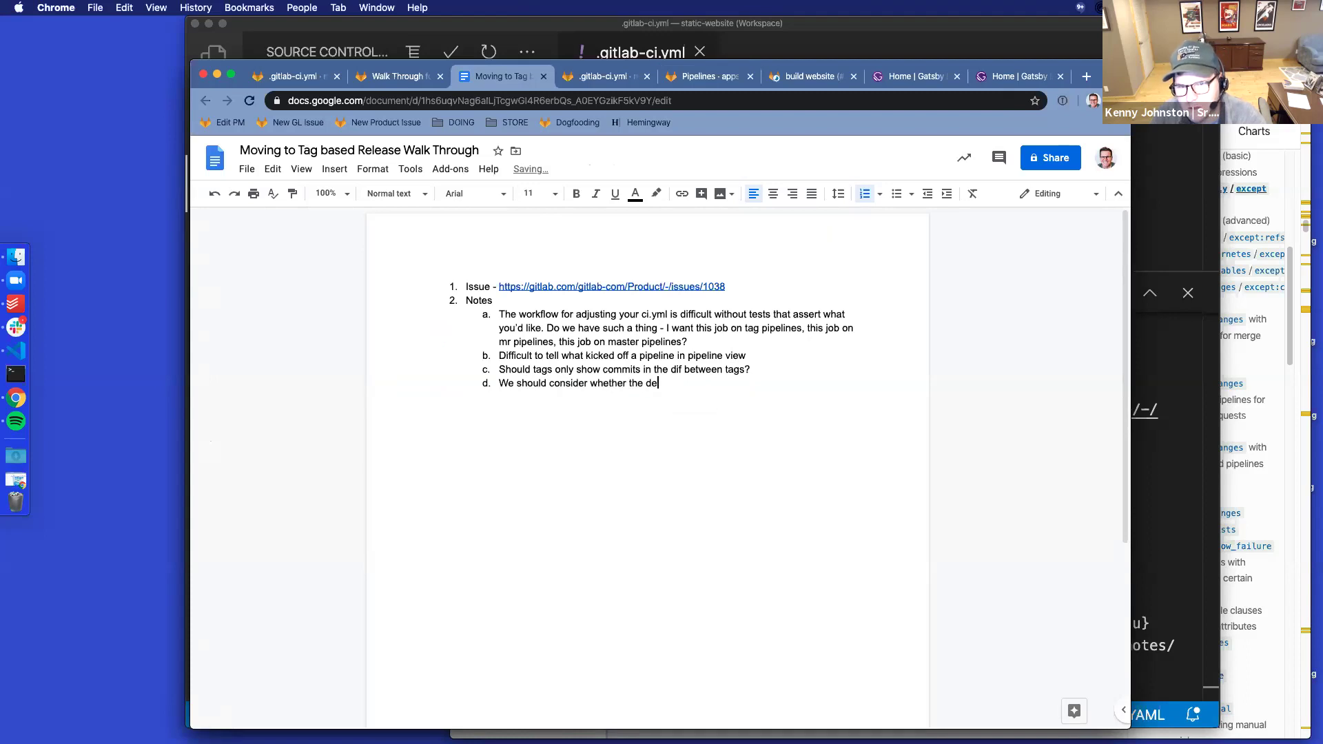
type("fault tab for pipelines should be running ones not All")
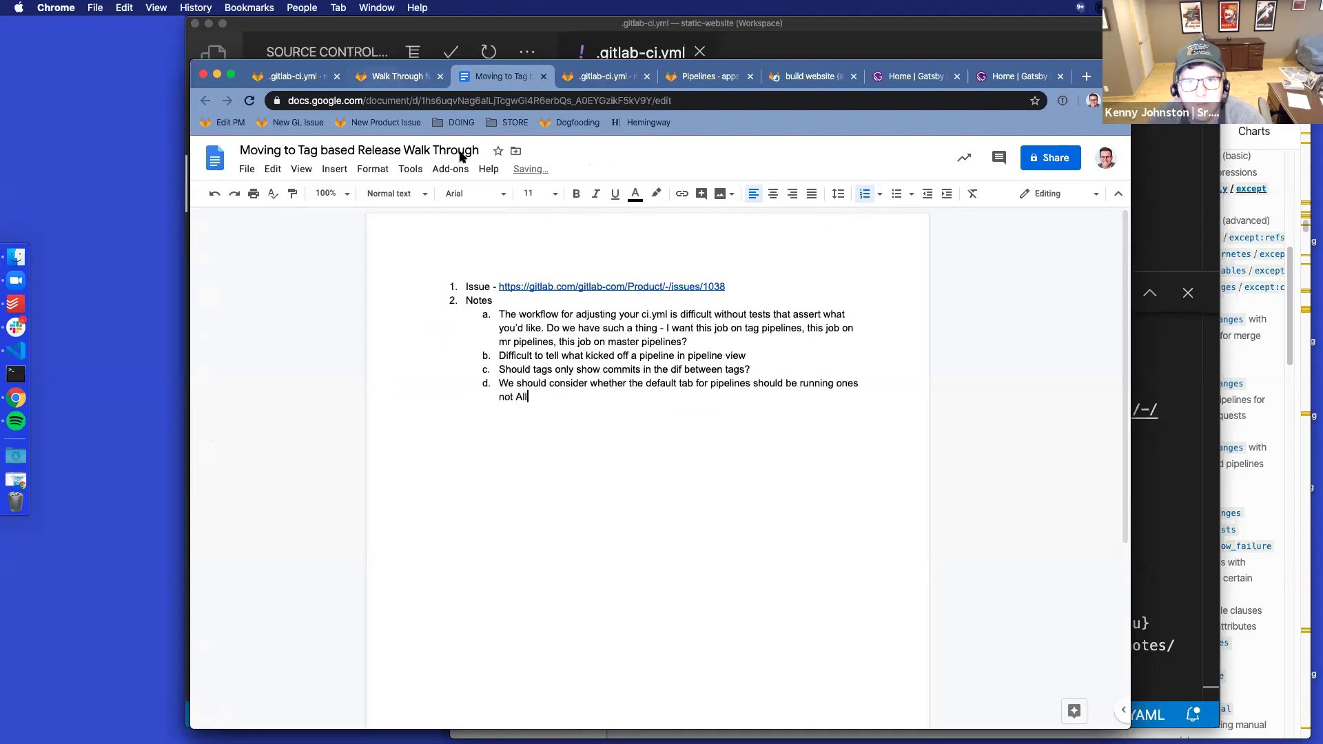
key("Return")
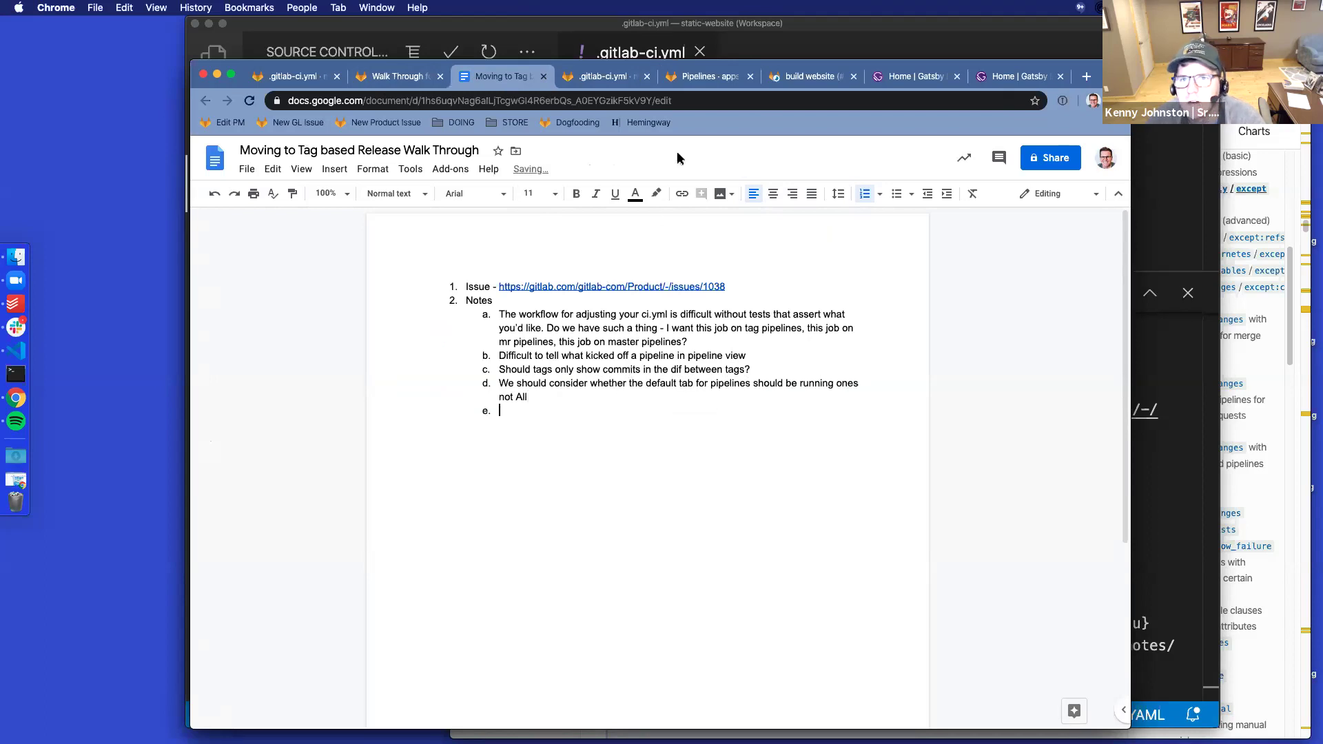
Open tag 1.1's deploy production job log and select its artifact download message on line 23
left_click(699, 78)
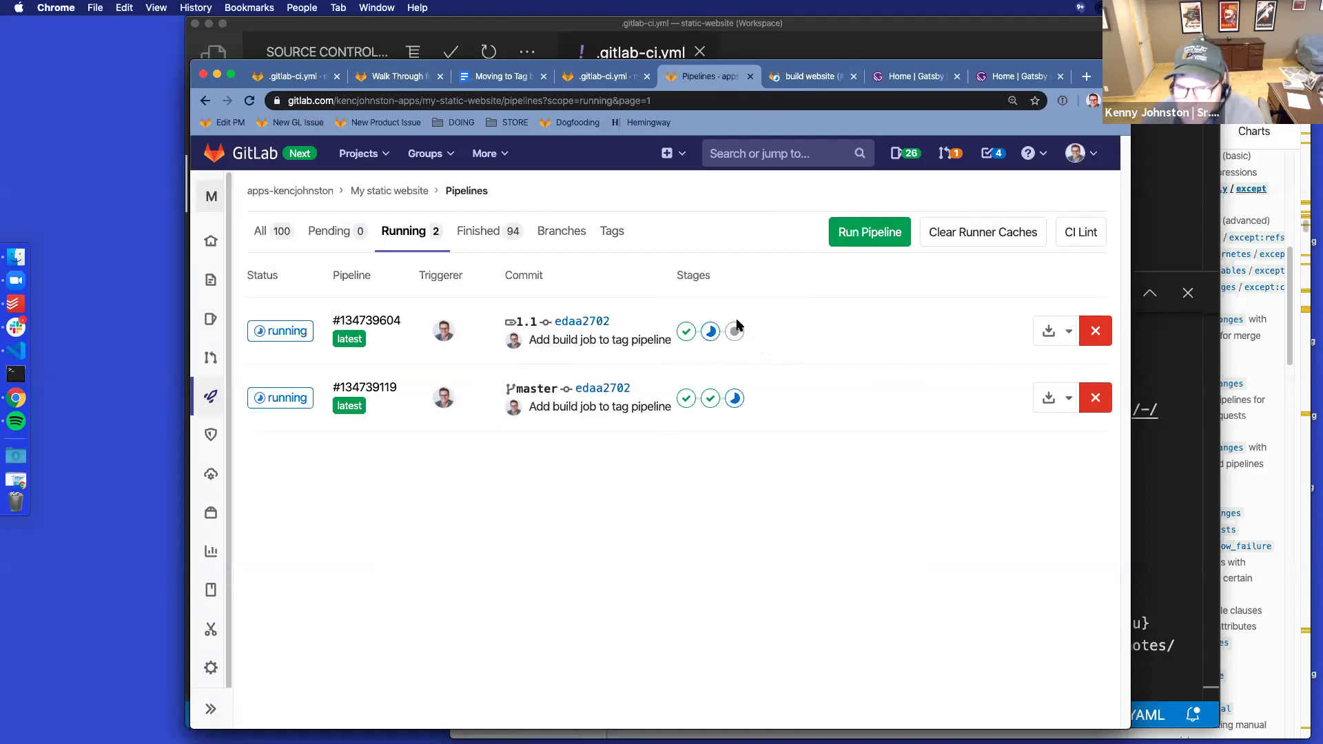
left_click(710, 332)
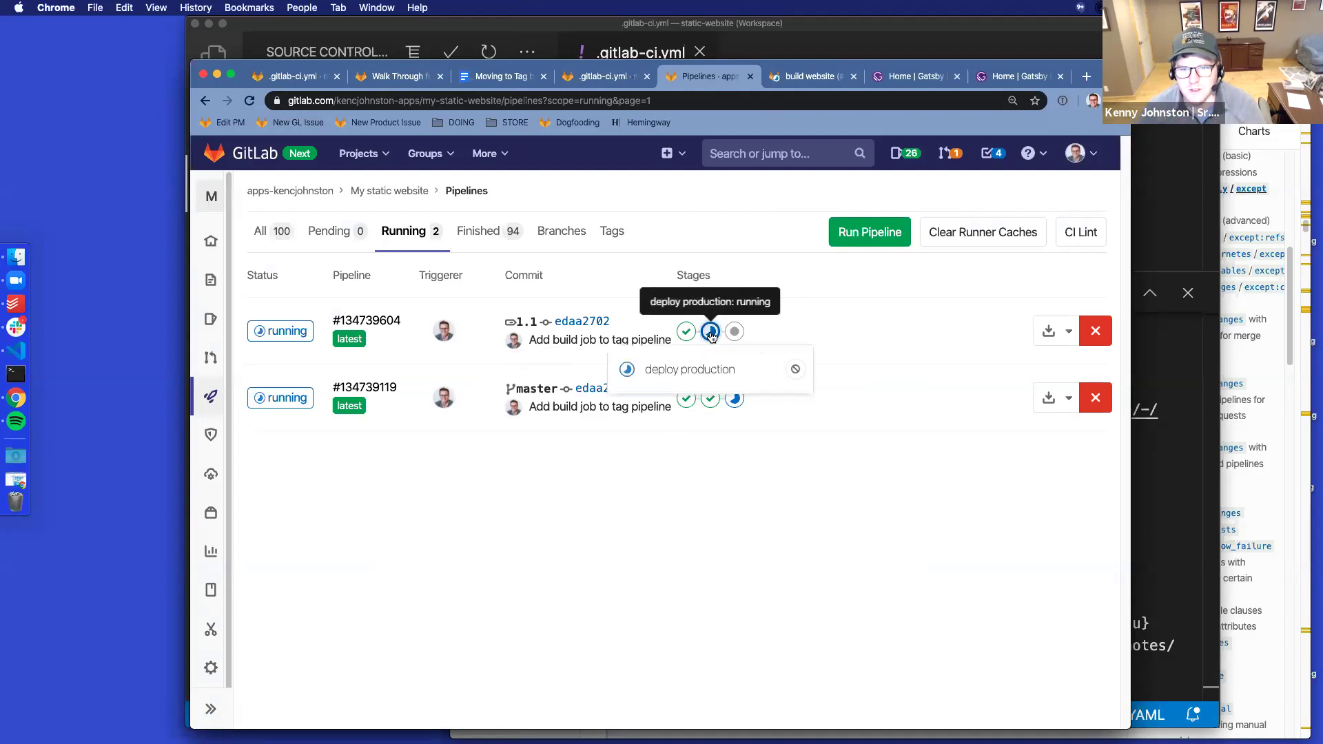
left_click(690, 369)
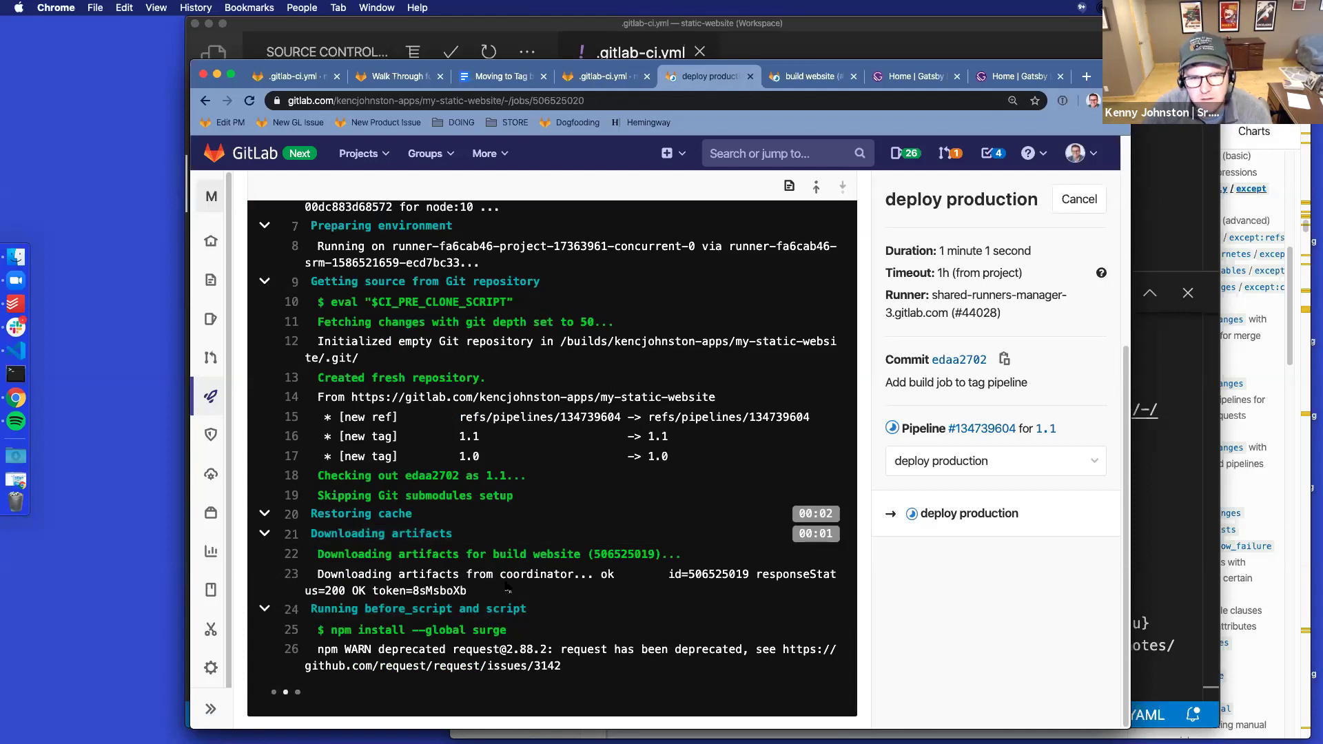
left_click_drag(496, 591, 317, 569)
key("super+c")
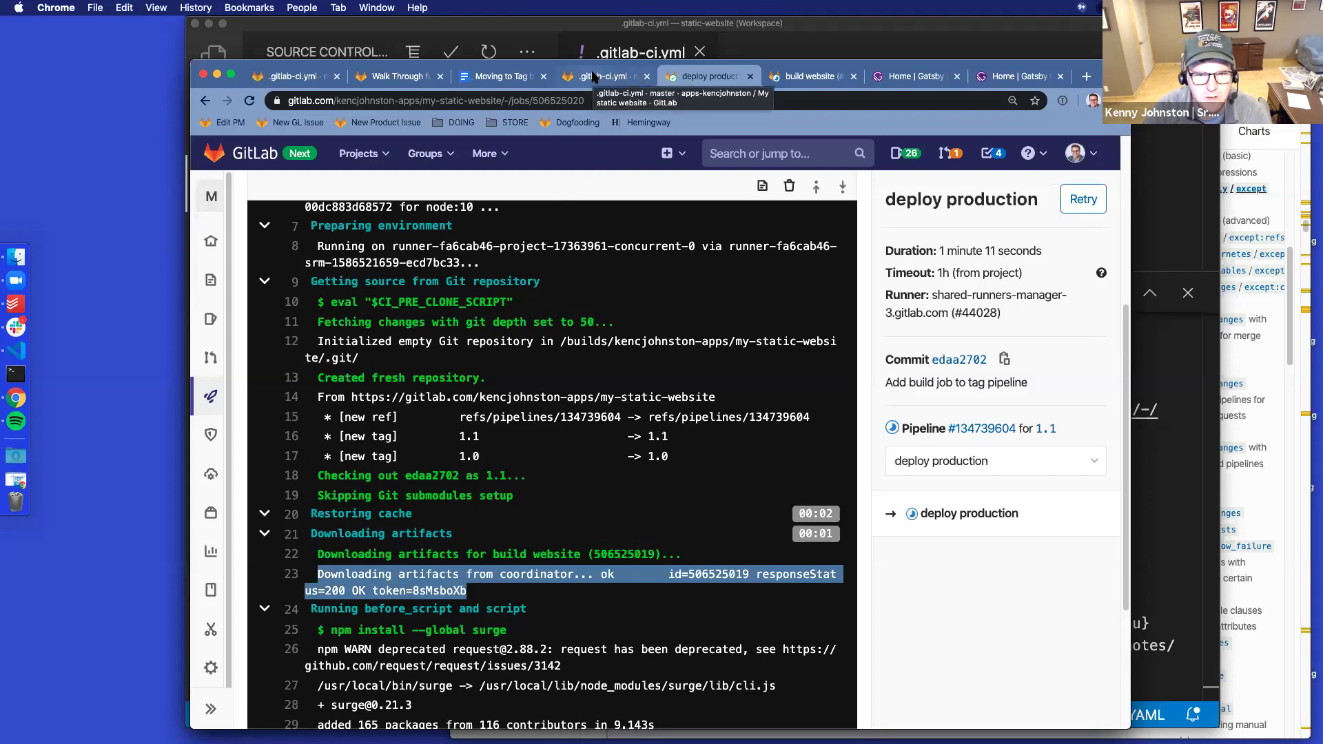
left_click(490, 76)
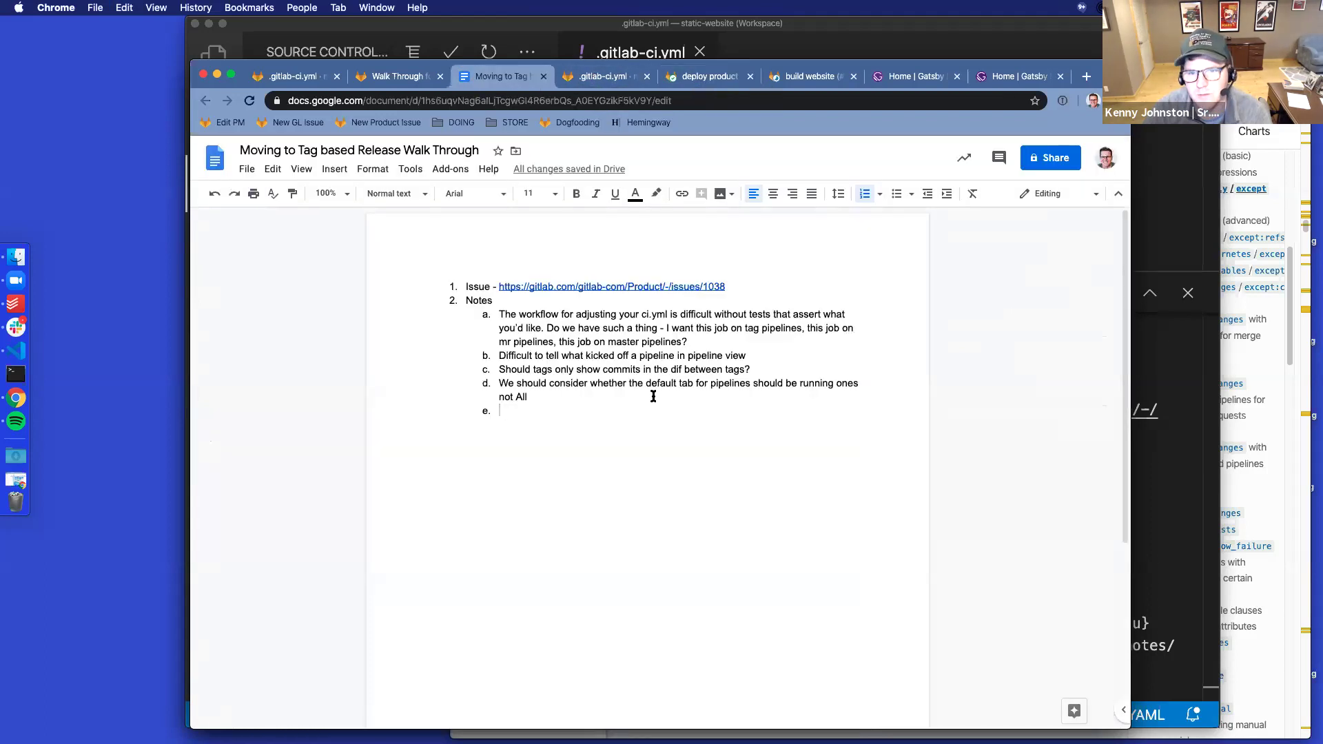
Write note e 'Can we have a better message than this', quoting the pasted log line, then zoom in
type("Can we have a b")
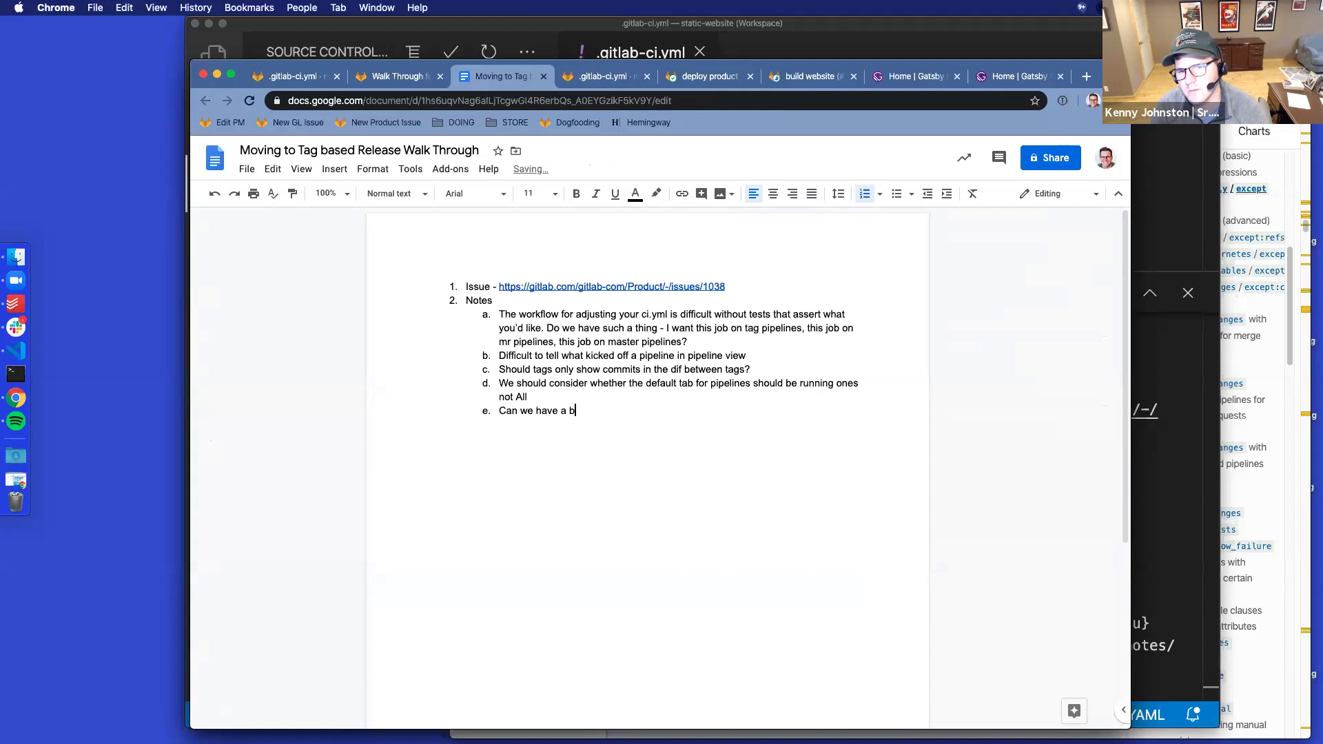
type("etter message than th")
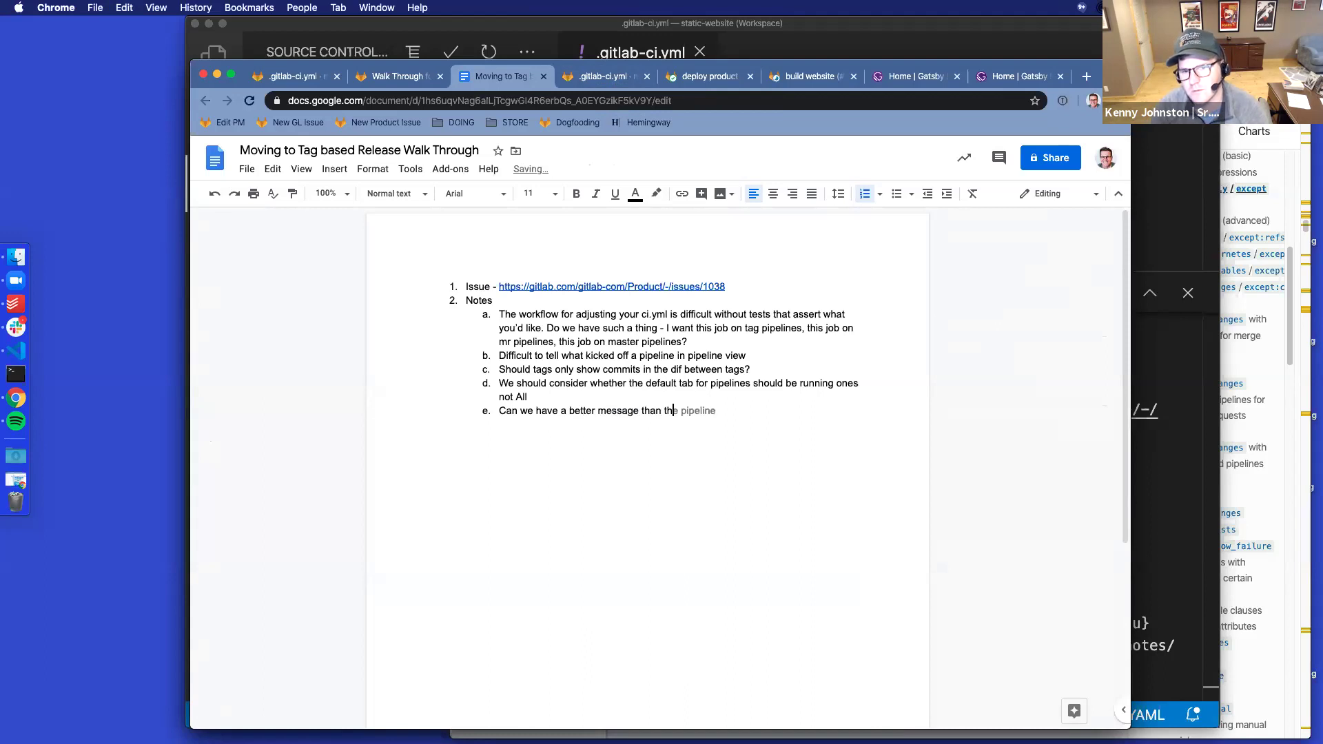
type("is - \"")
key("super+v")
type("\"")
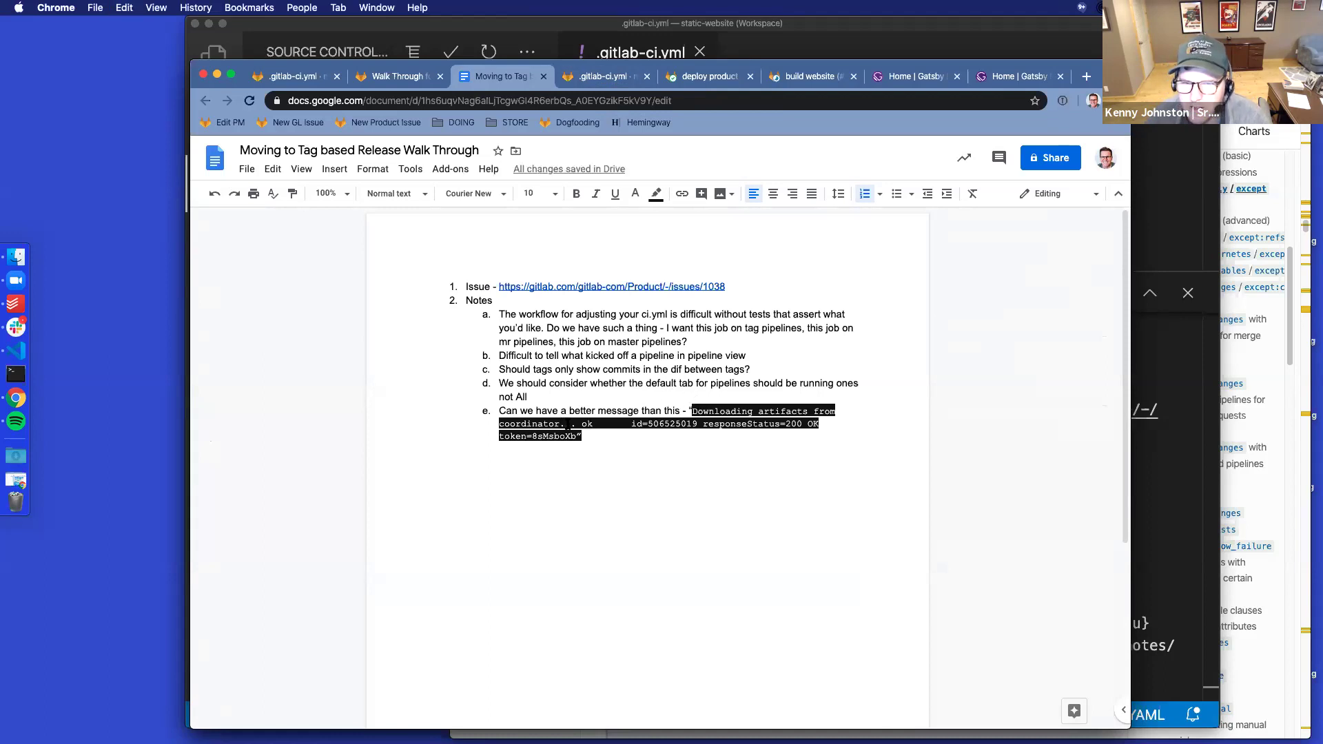
key("super+equal")
key("super+equal")
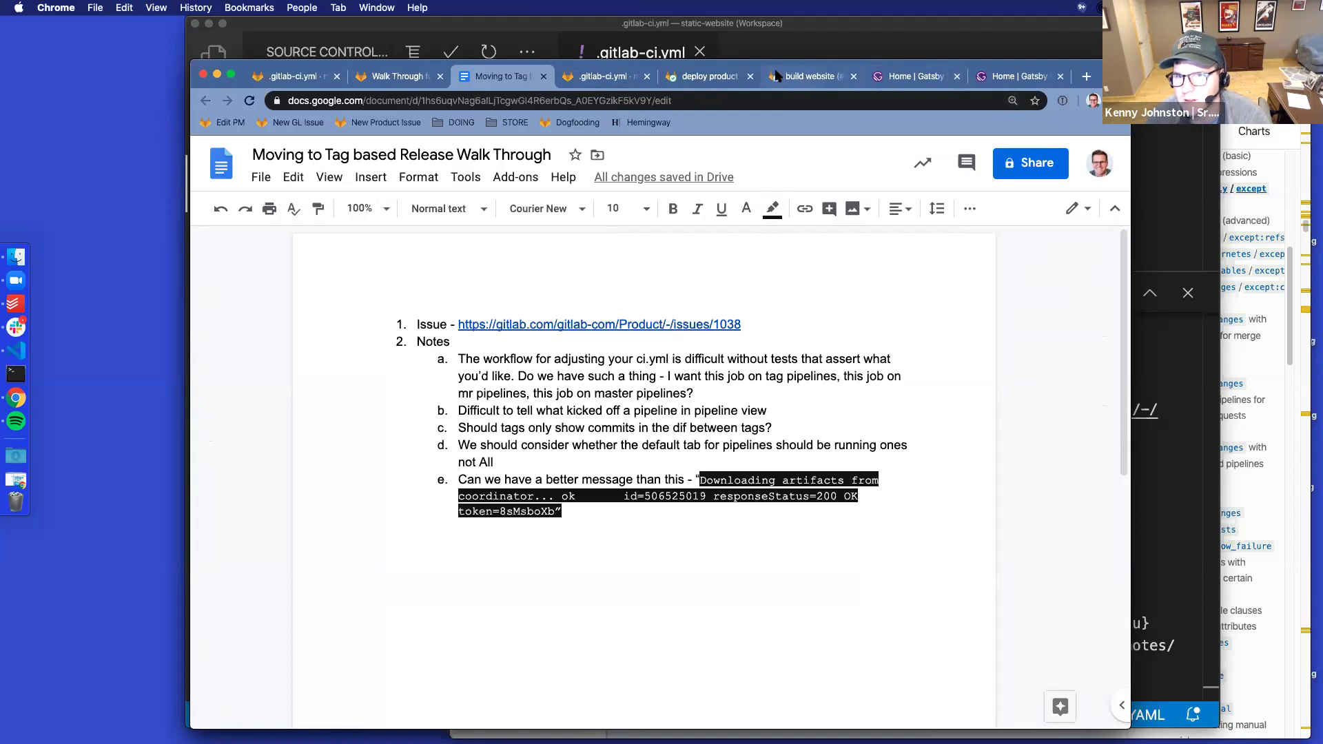
Check the deploy production log's Downloading artifacts section through Job succeeded, then view .gitlab-ci.yml
left_click(810, 77)
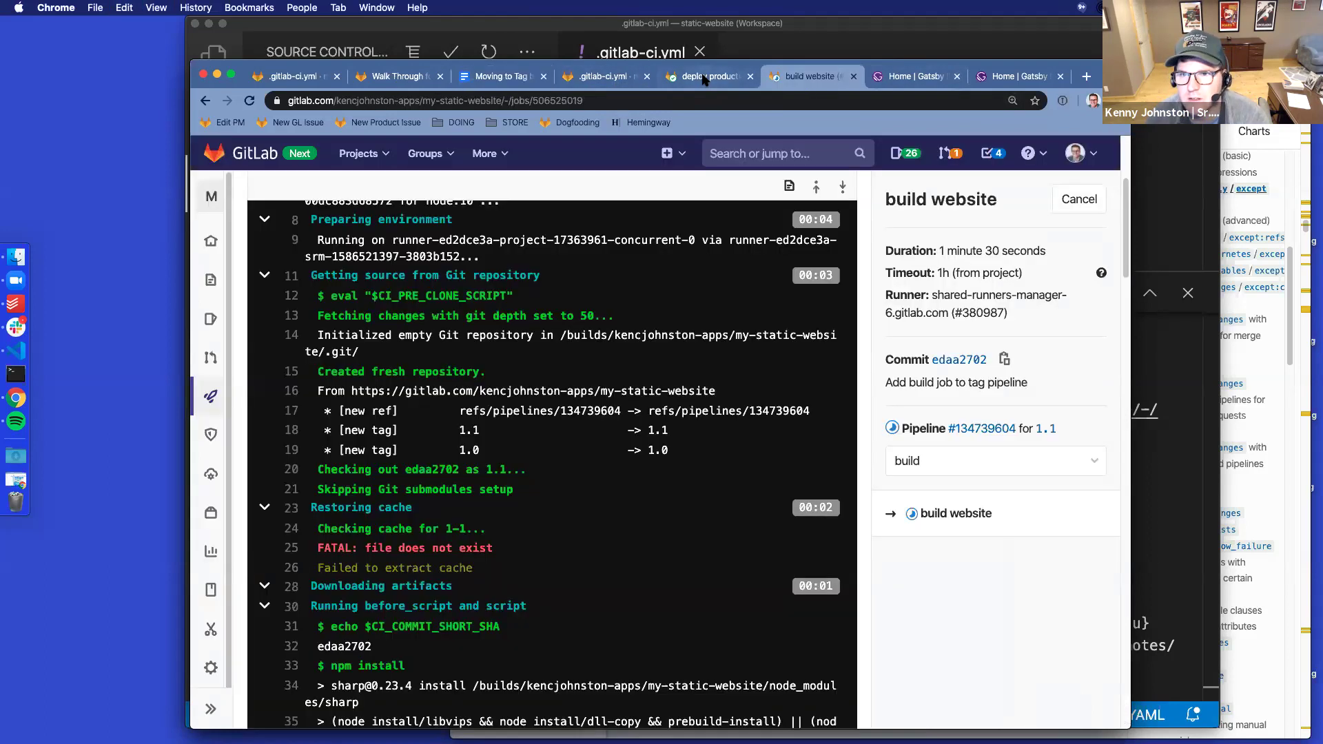
scroll(716, 165, "down", 1)
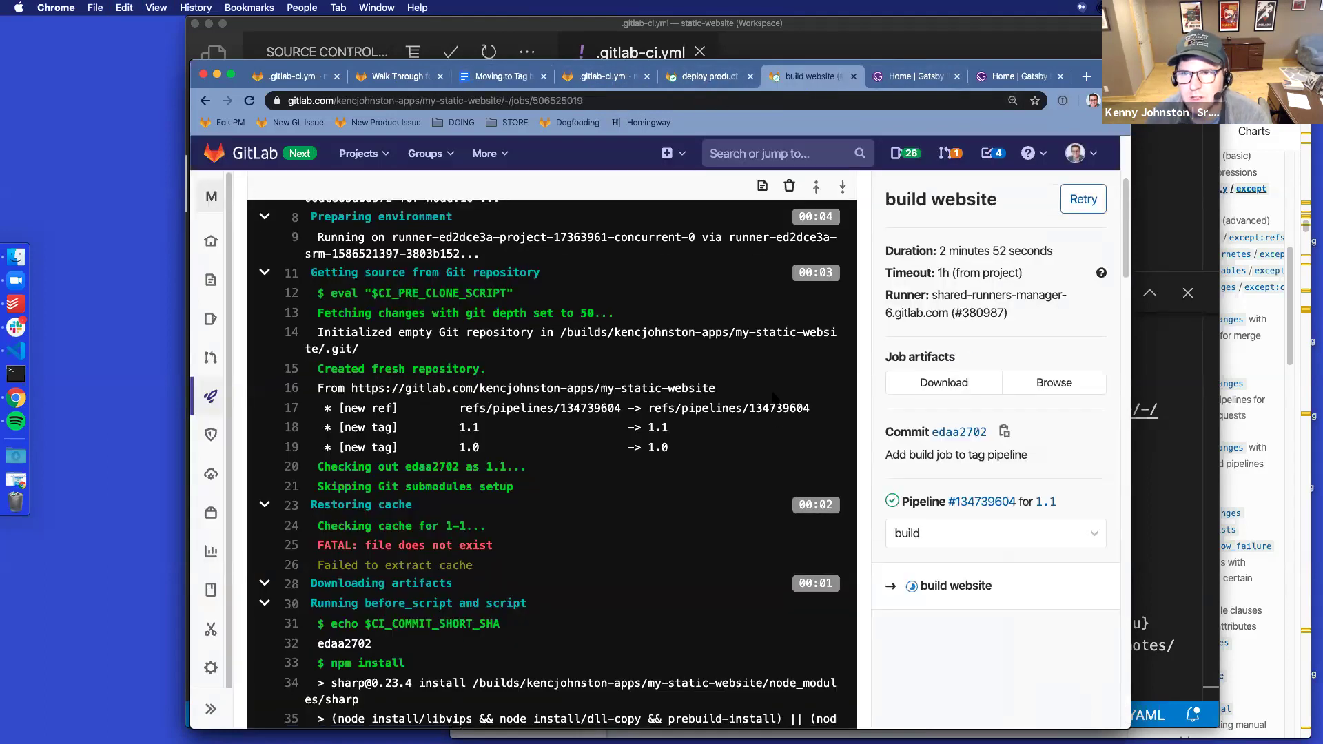
scroll(728, 147, "down", 10)
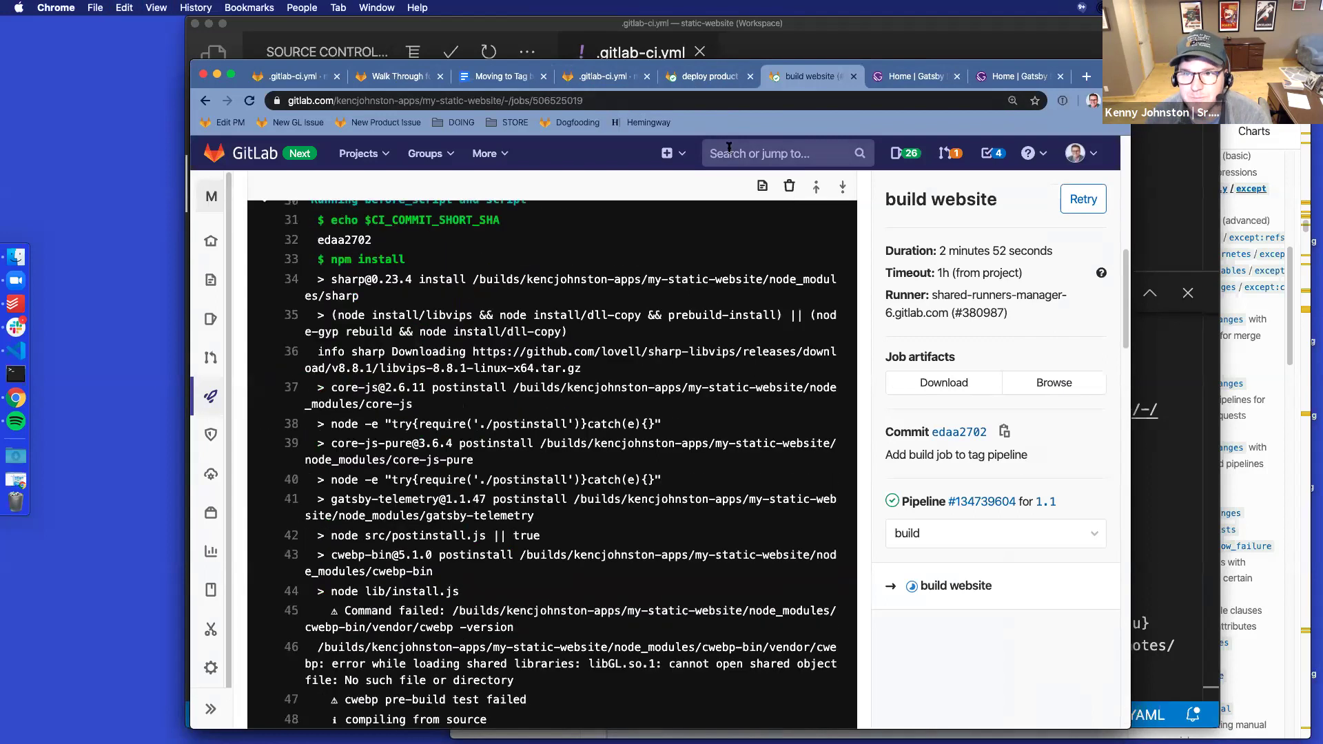
left_click(704, 78)
scroll(529, 452, "down", 3)
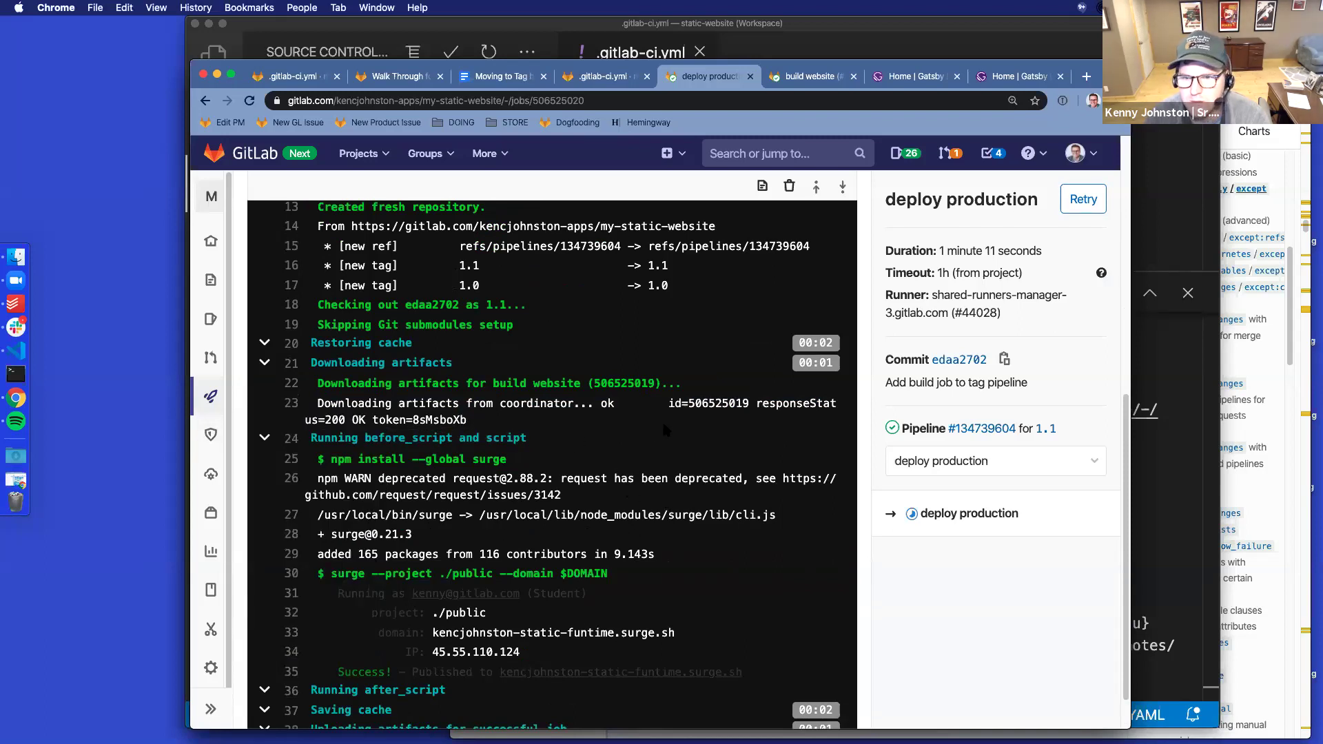
scroll(516, 406, "up", 1)
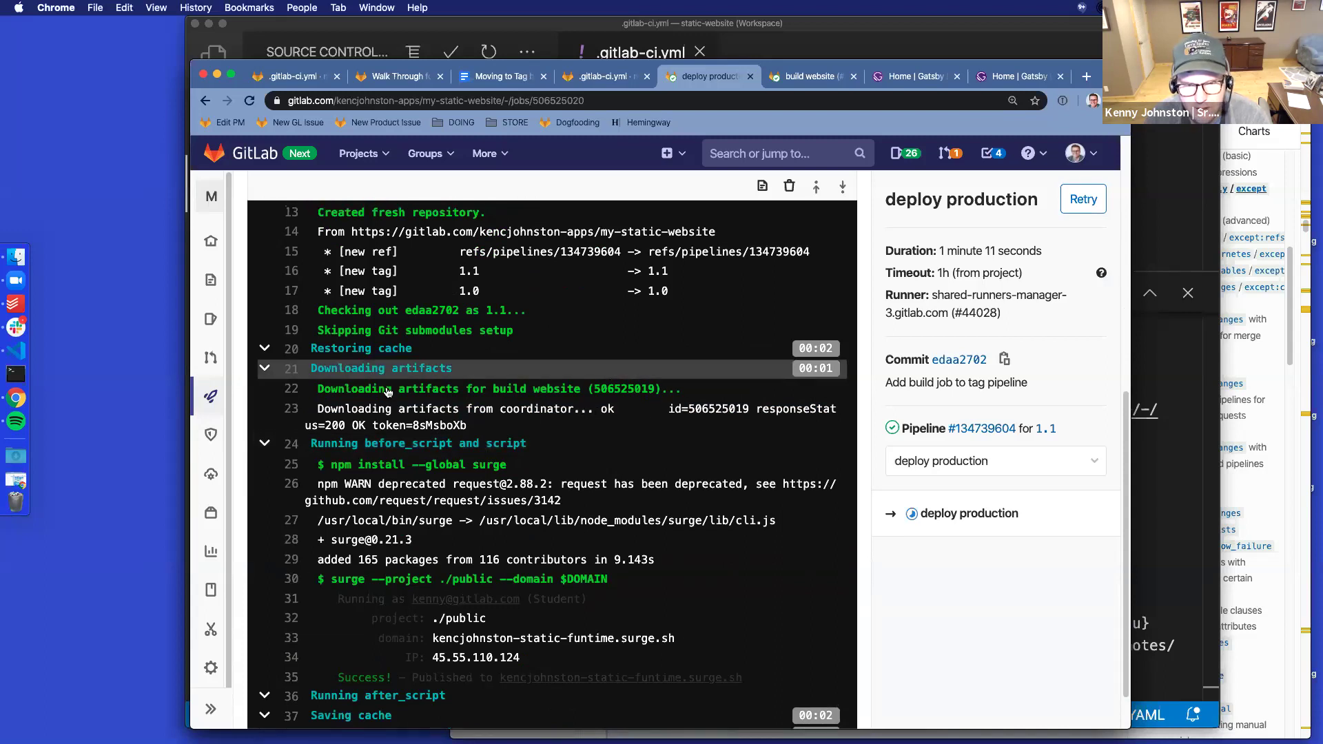
left_click(264, 370)
left_click(265, 369)
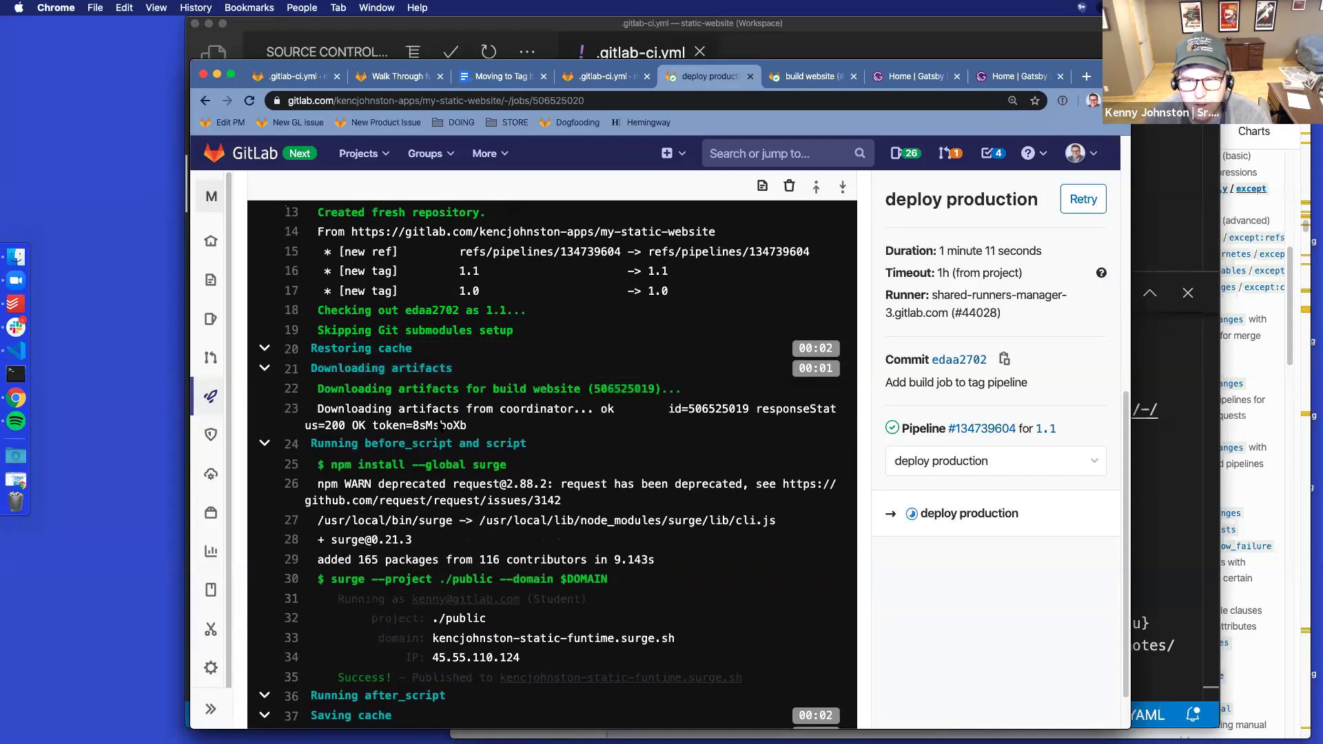
scroll(727, 527, "down", 2)
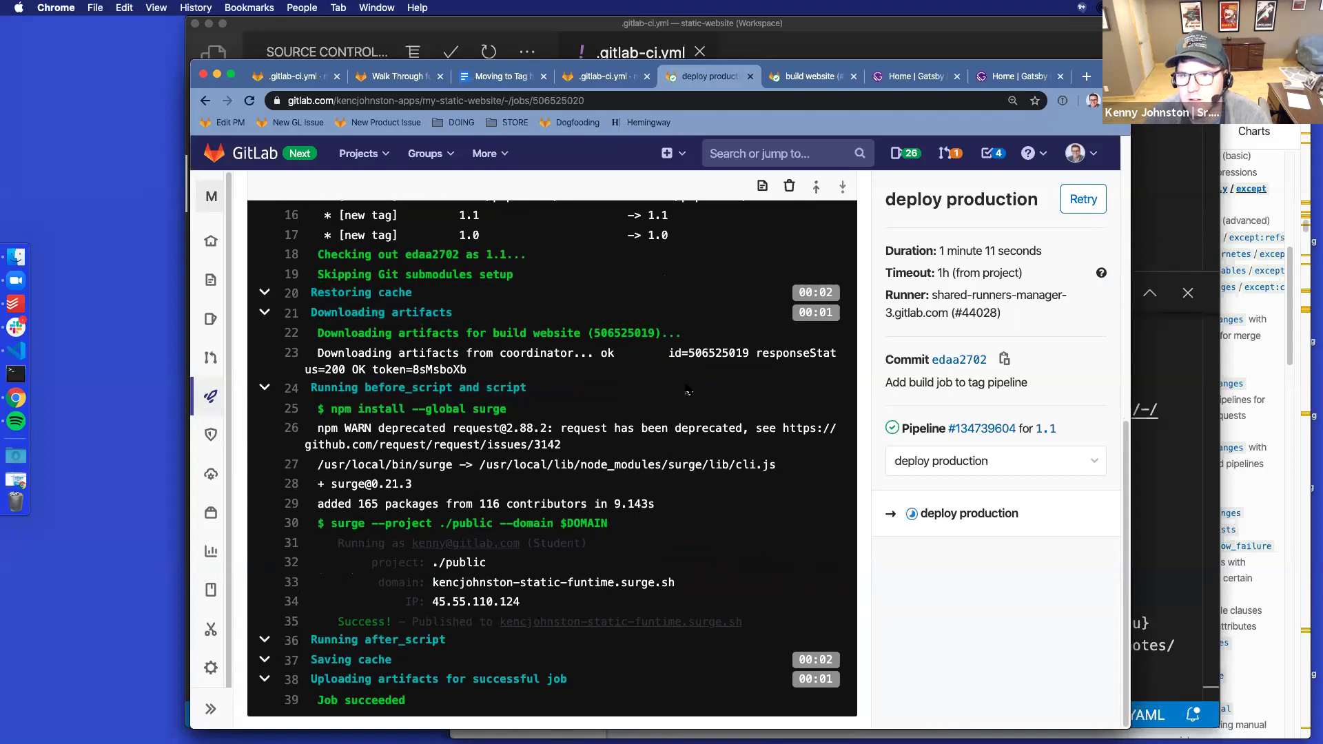
scroll(682, 496, "up", 6)
scroll(675, 489, "up", 3)
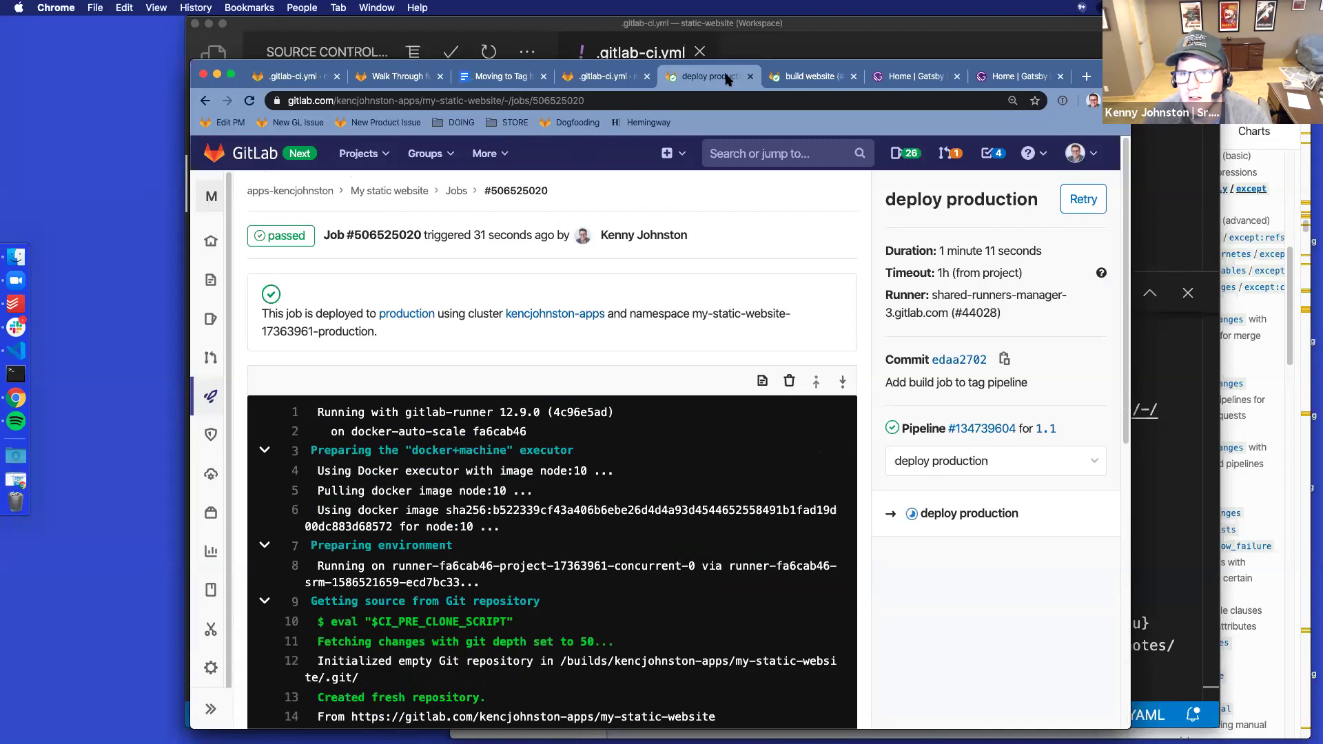
left_click(606, 76)
scroll(589, 490, "up", 5)
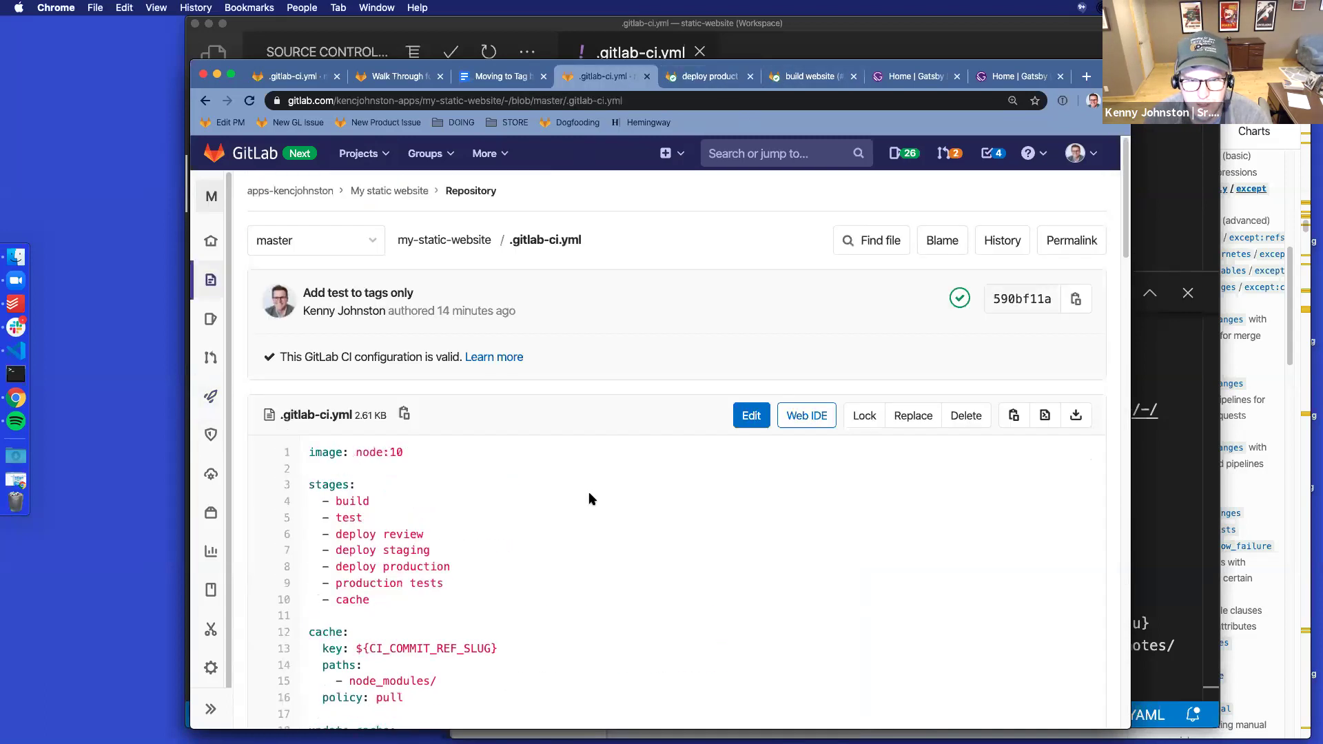
Reload master's .gitlab-ci.yml and review build website running on tags while test jobs skip them
left_click(249, 101)
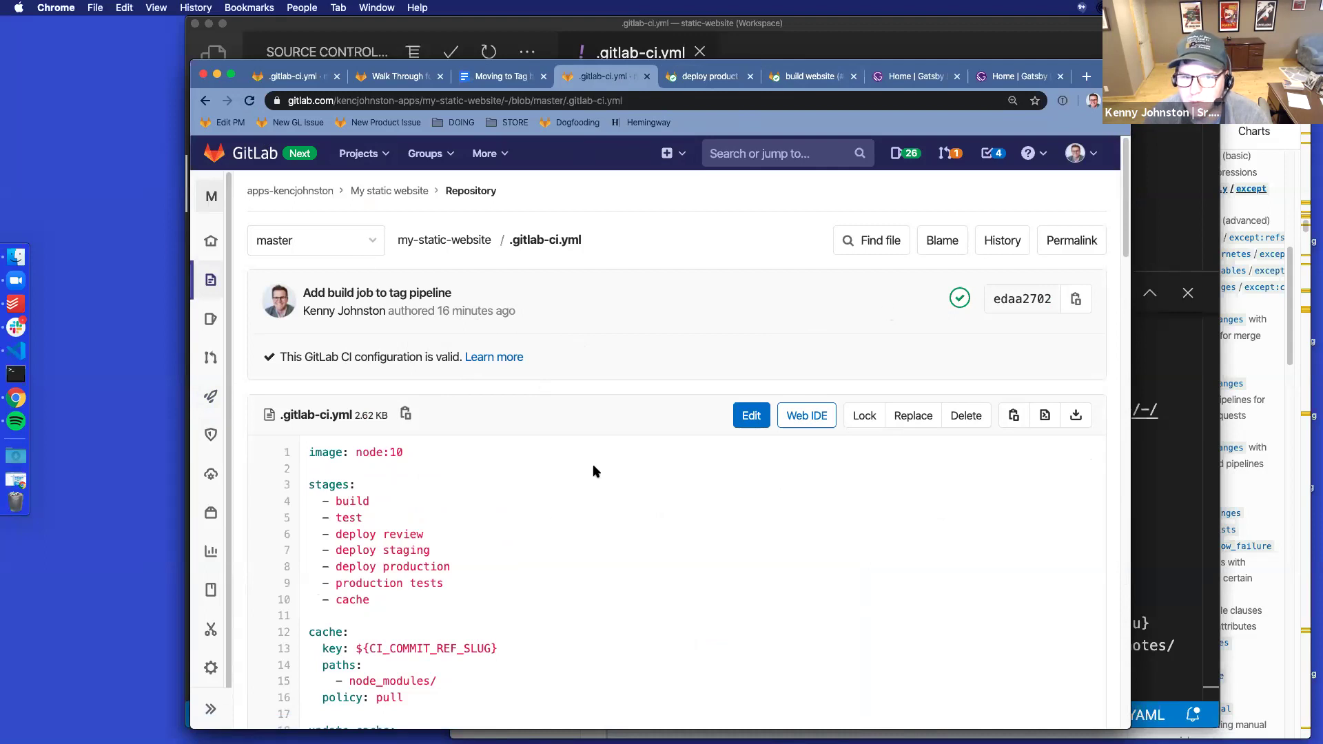
scroll(551, 358, "down", 10)
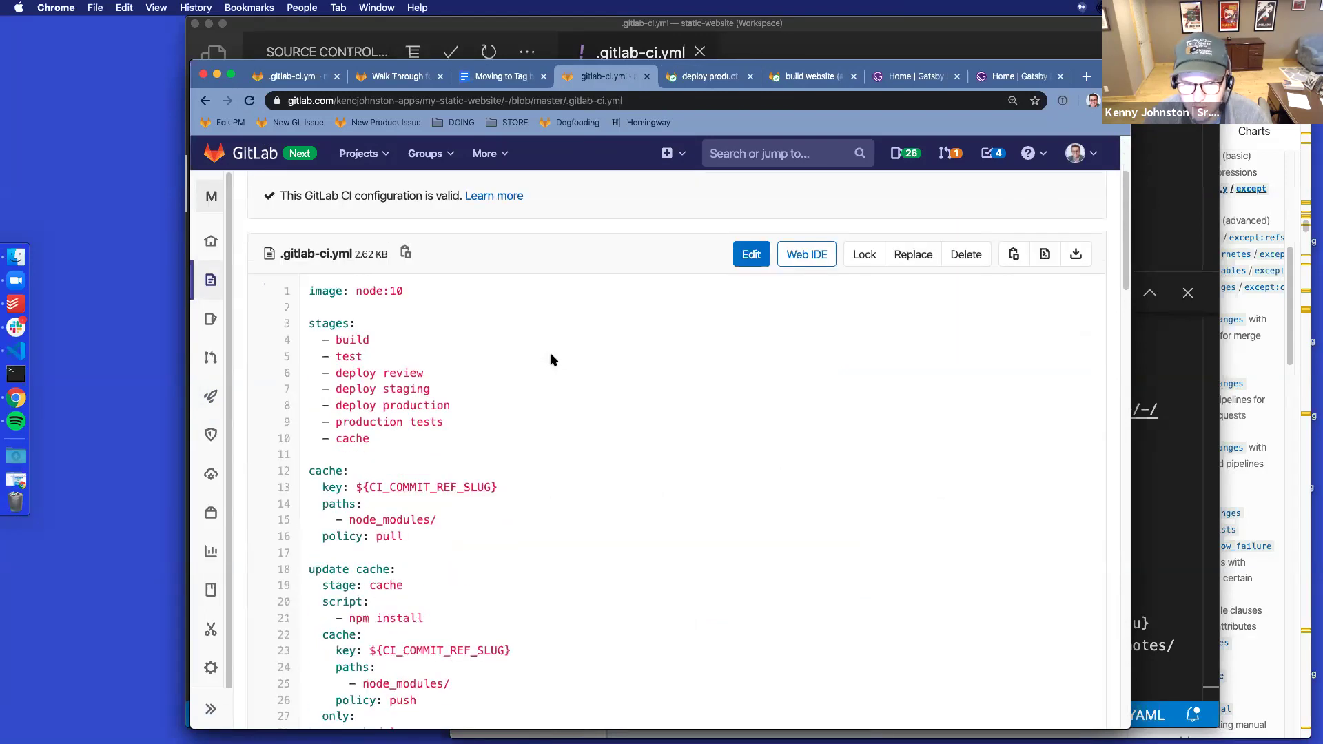
scroll(551, 357, "down", 5)
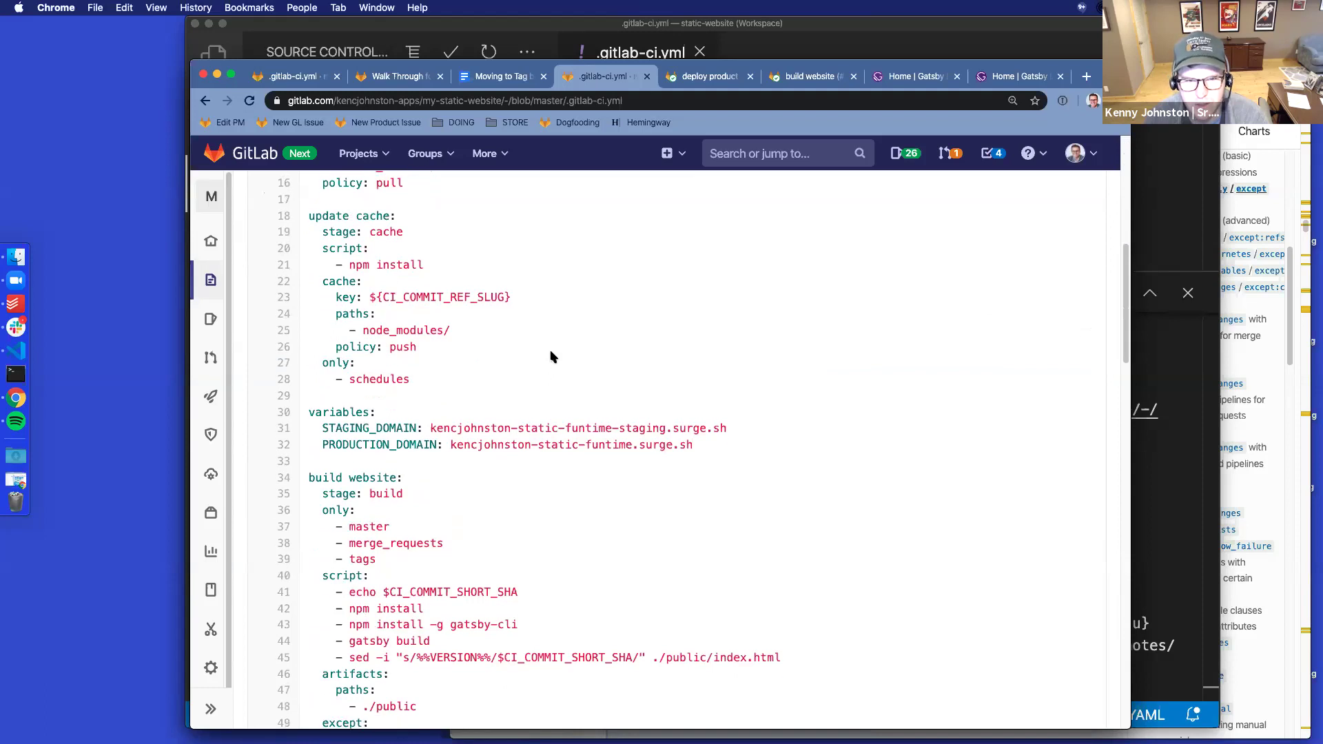
scroll(552, 357, "down", 1)
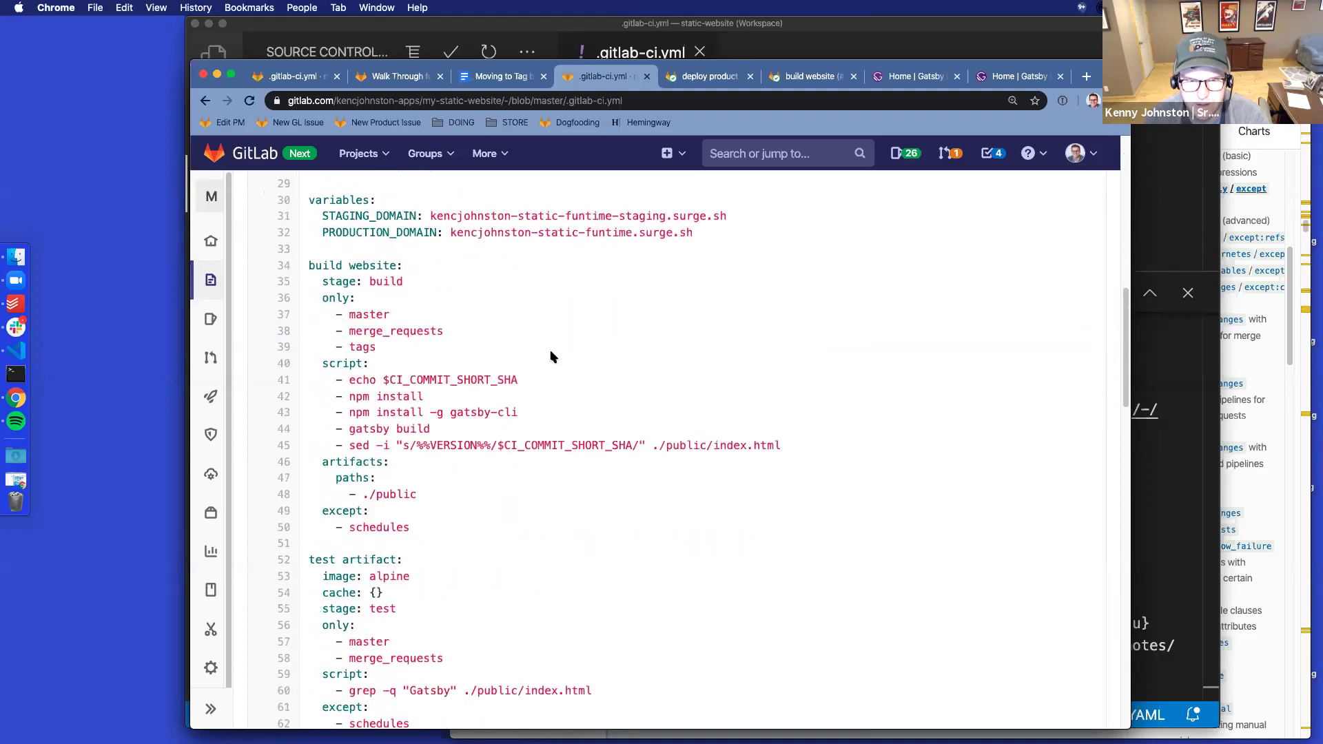
scroll(551, 357, "down", 5)
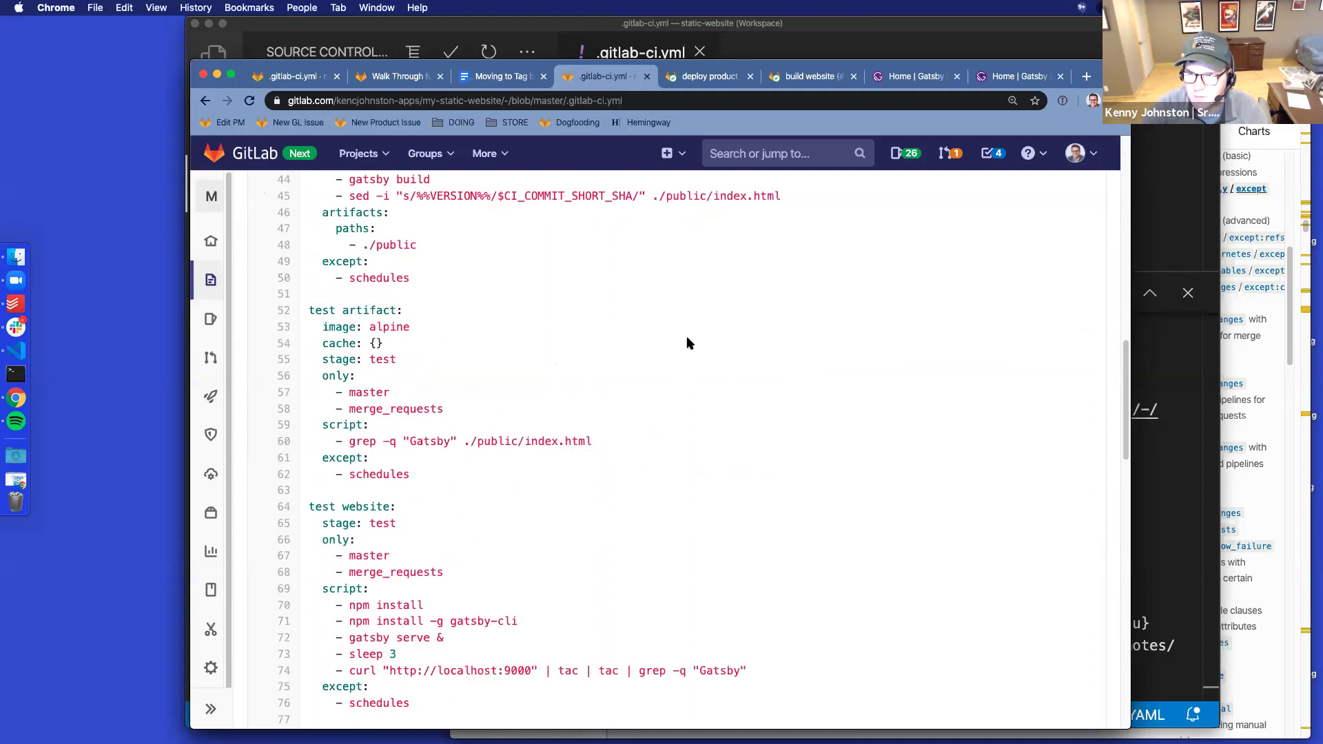
mouse_move(242, 285)
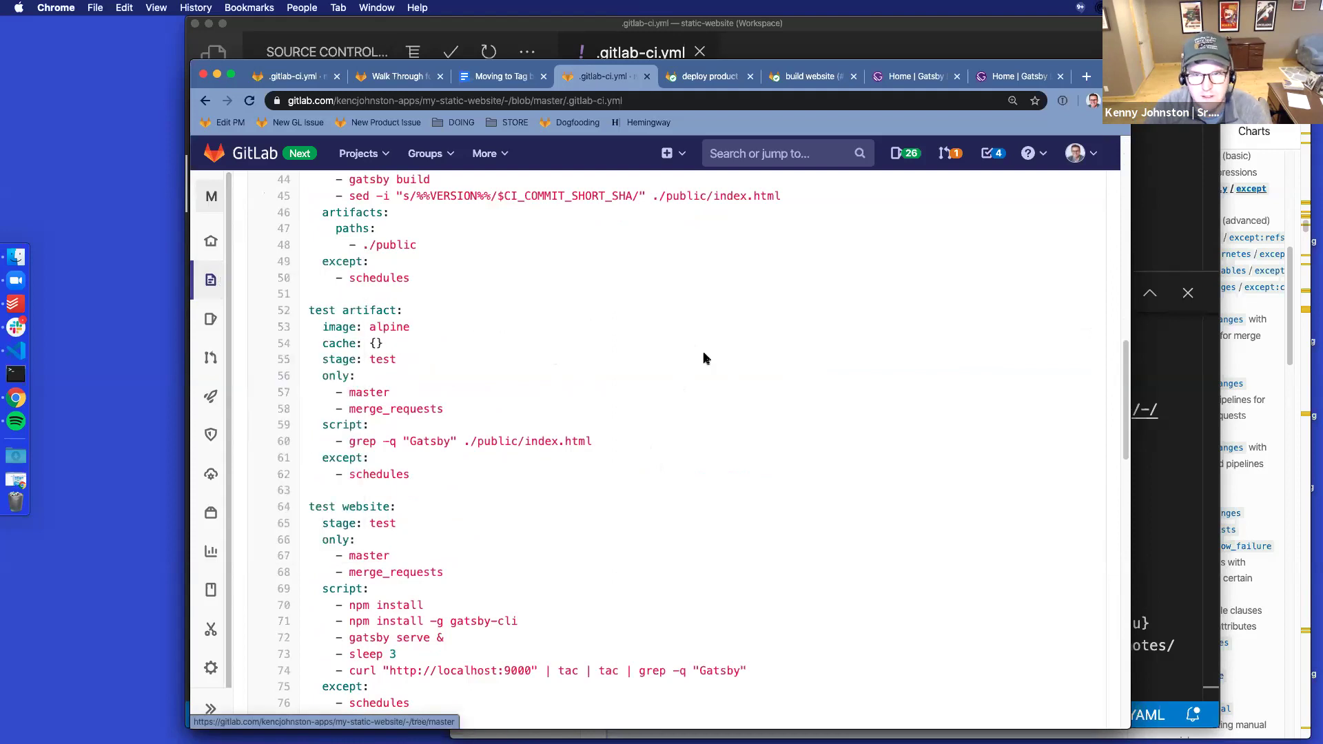
scroll(732, 366, "up", 10)
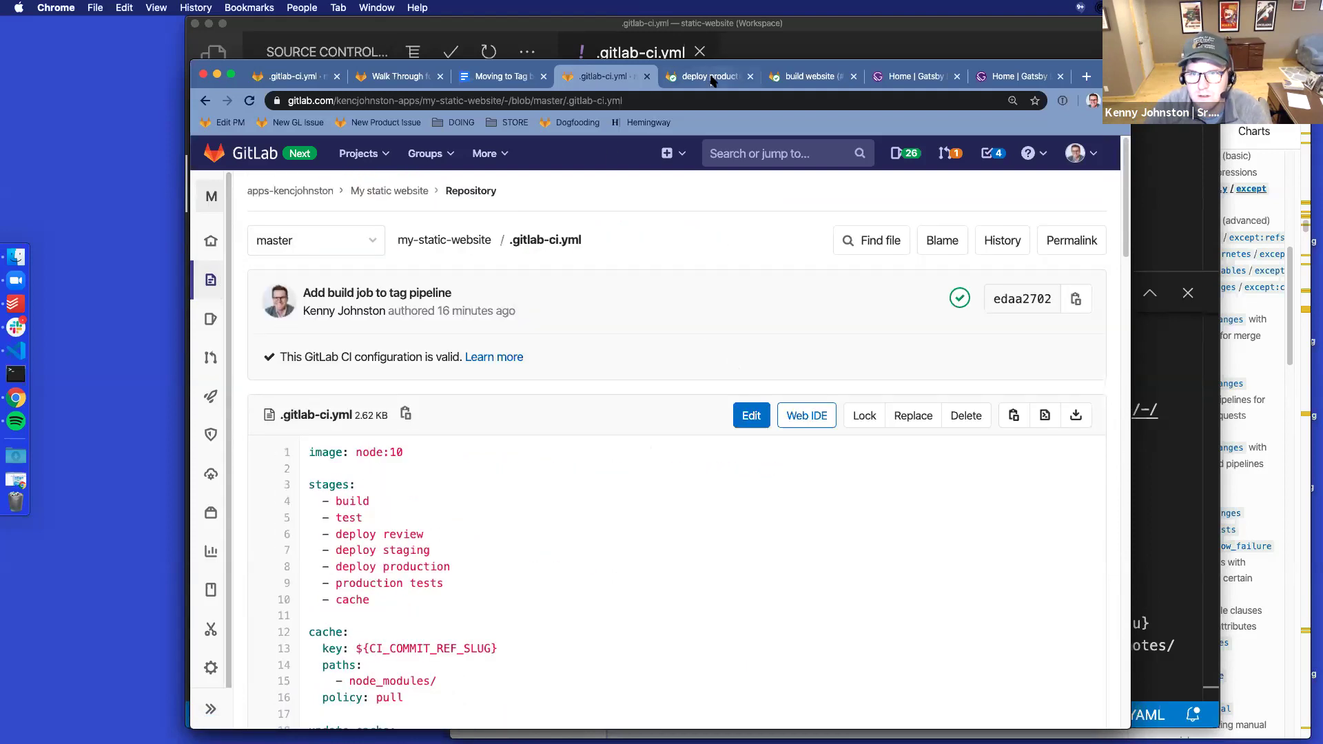
Close the deploy production and build website job pages and go to the My static website overview
left_click(716, 76)
left_click(751, 77)
left_click(751, 77)
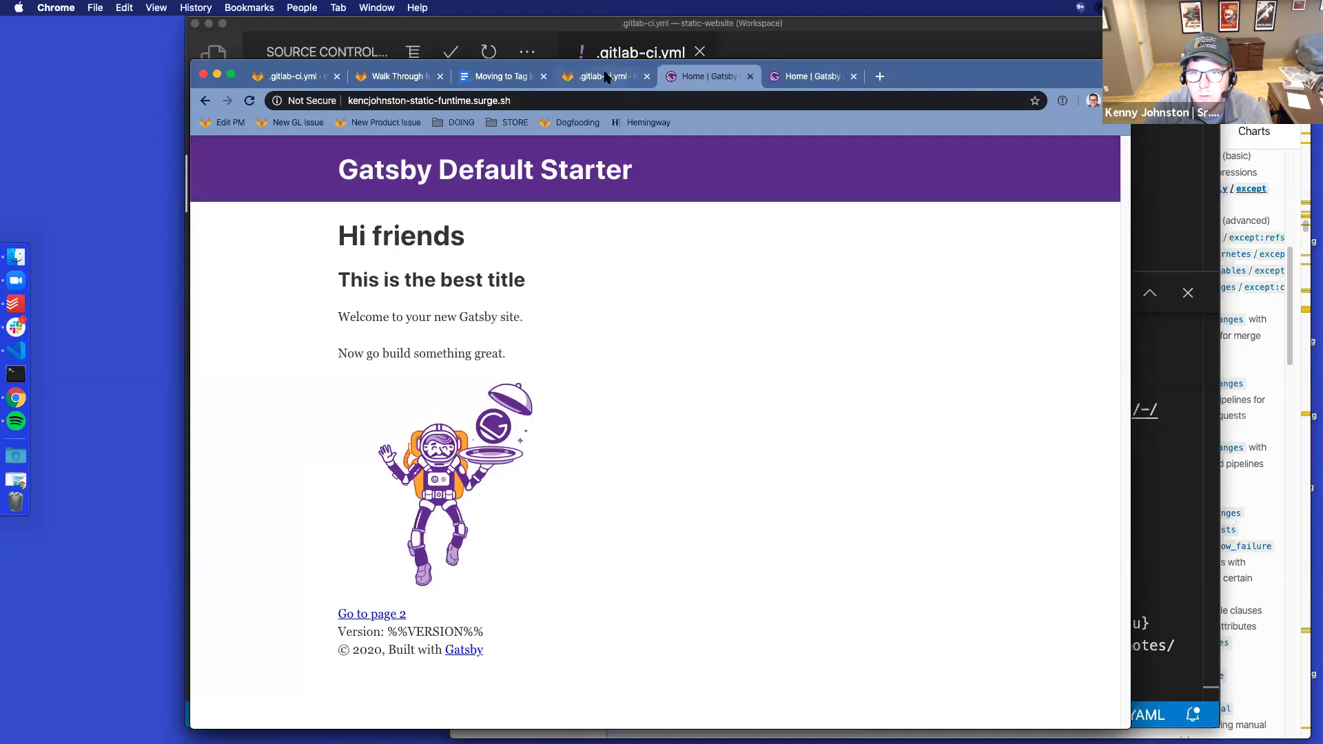
left_click(603, 76)
left_click(407, 192)
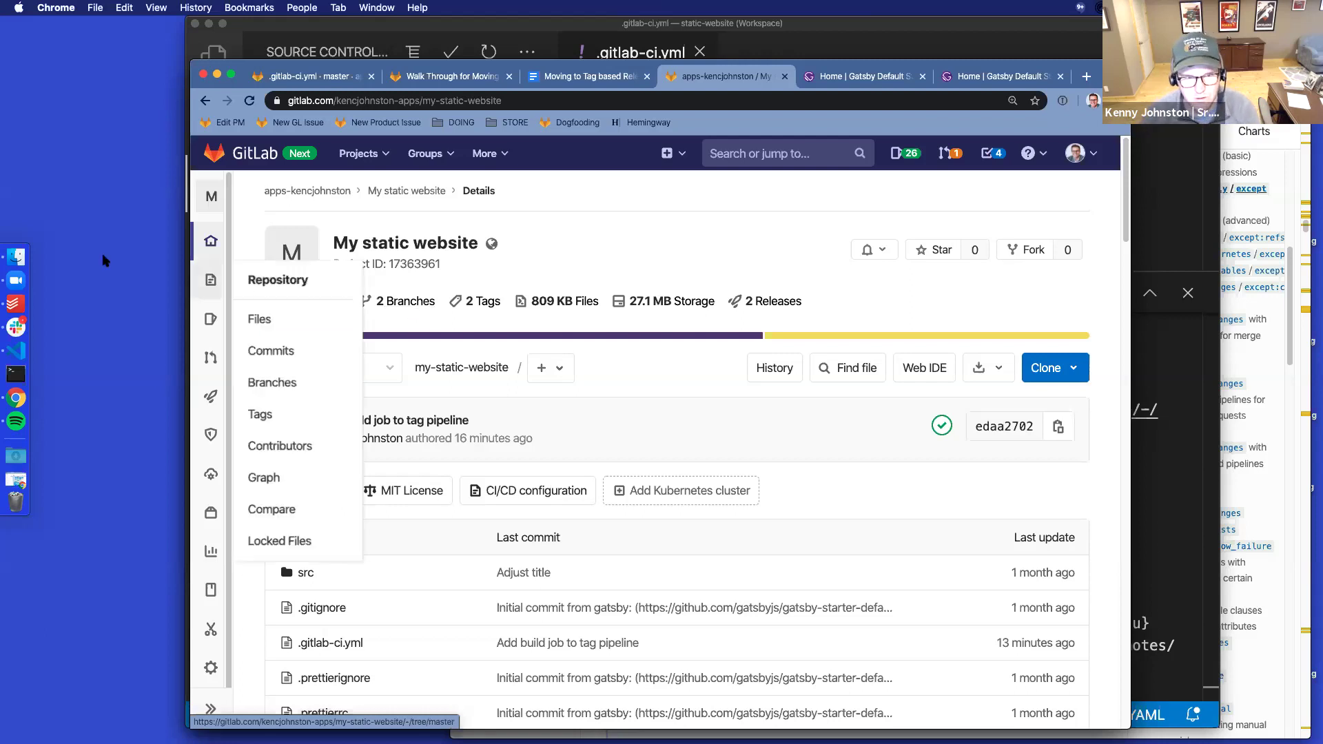
Bring the GitLab Docs window forward and select its address bar
mouse_move(214, 237)
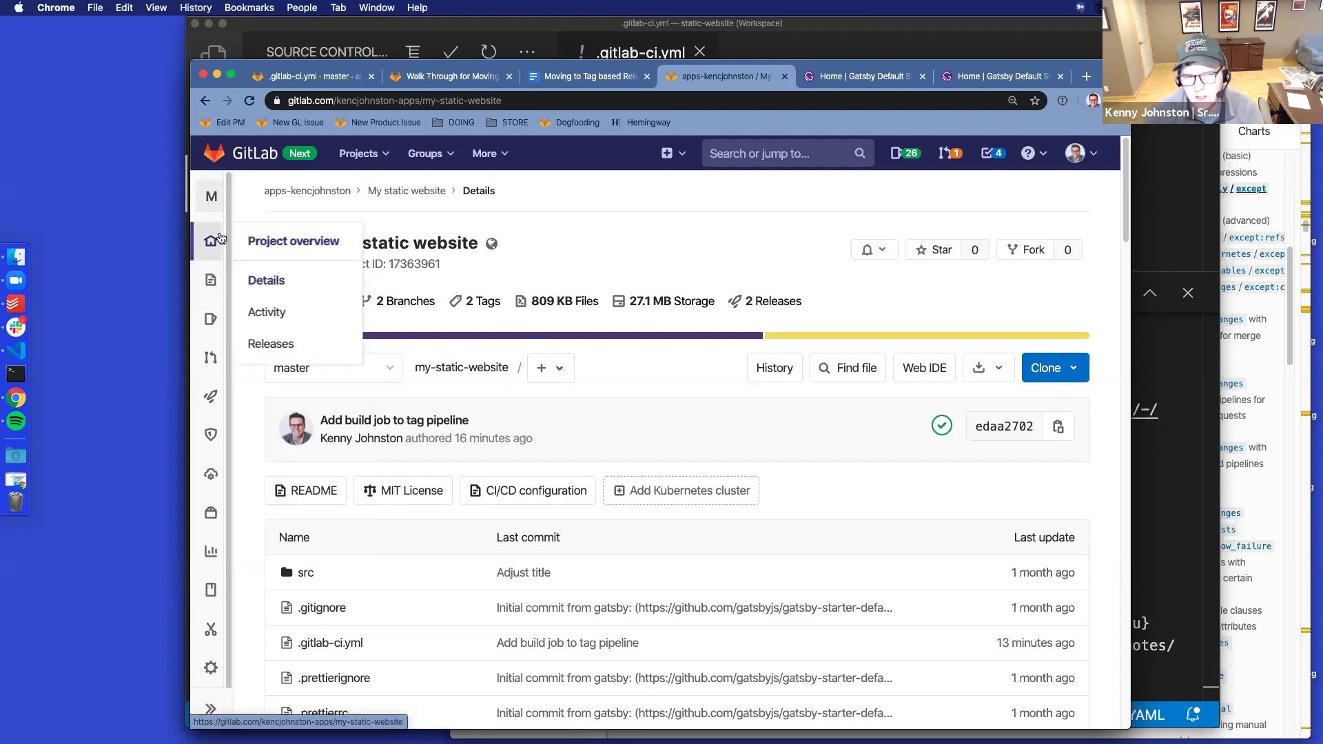
left_click(1247, 297)
left_click(593, 78)
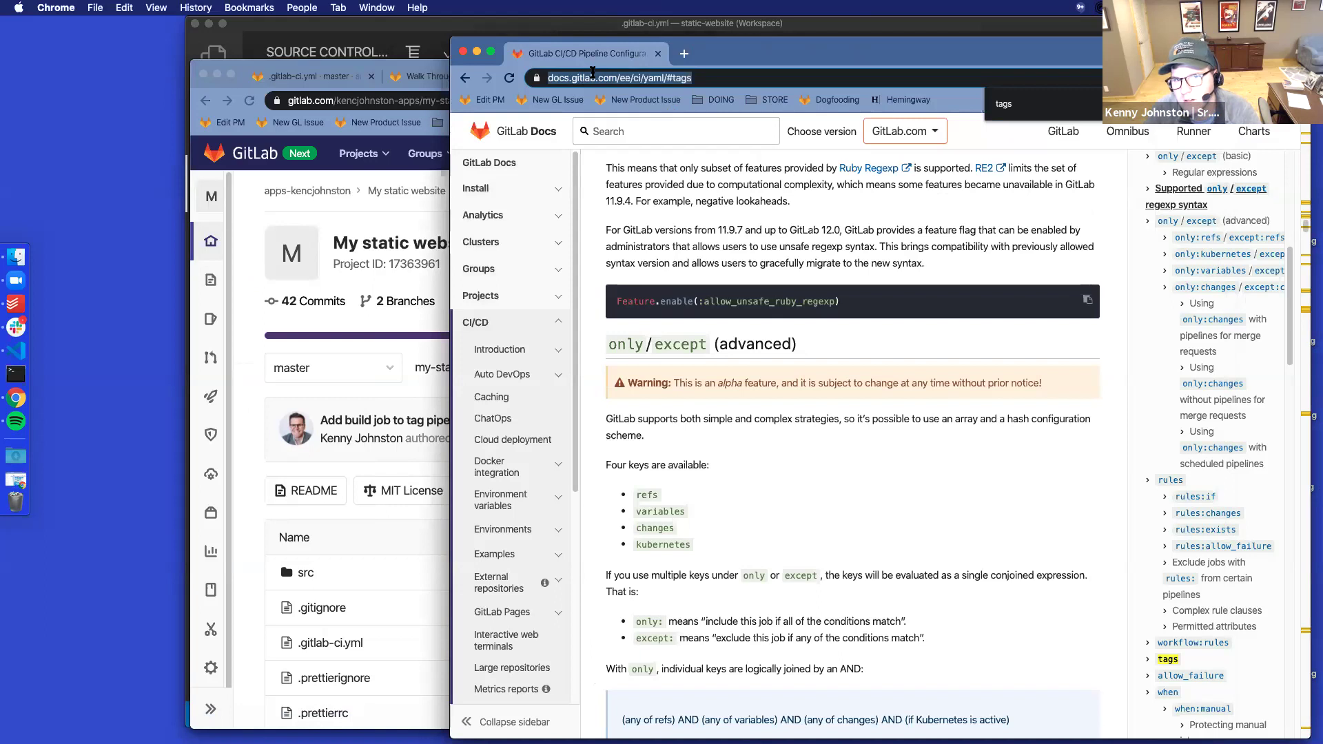
Search GitLab Docs for 'releases' and open the Releases - GitLab Documentation page
type("gd")
key("Tab")
type("releases")
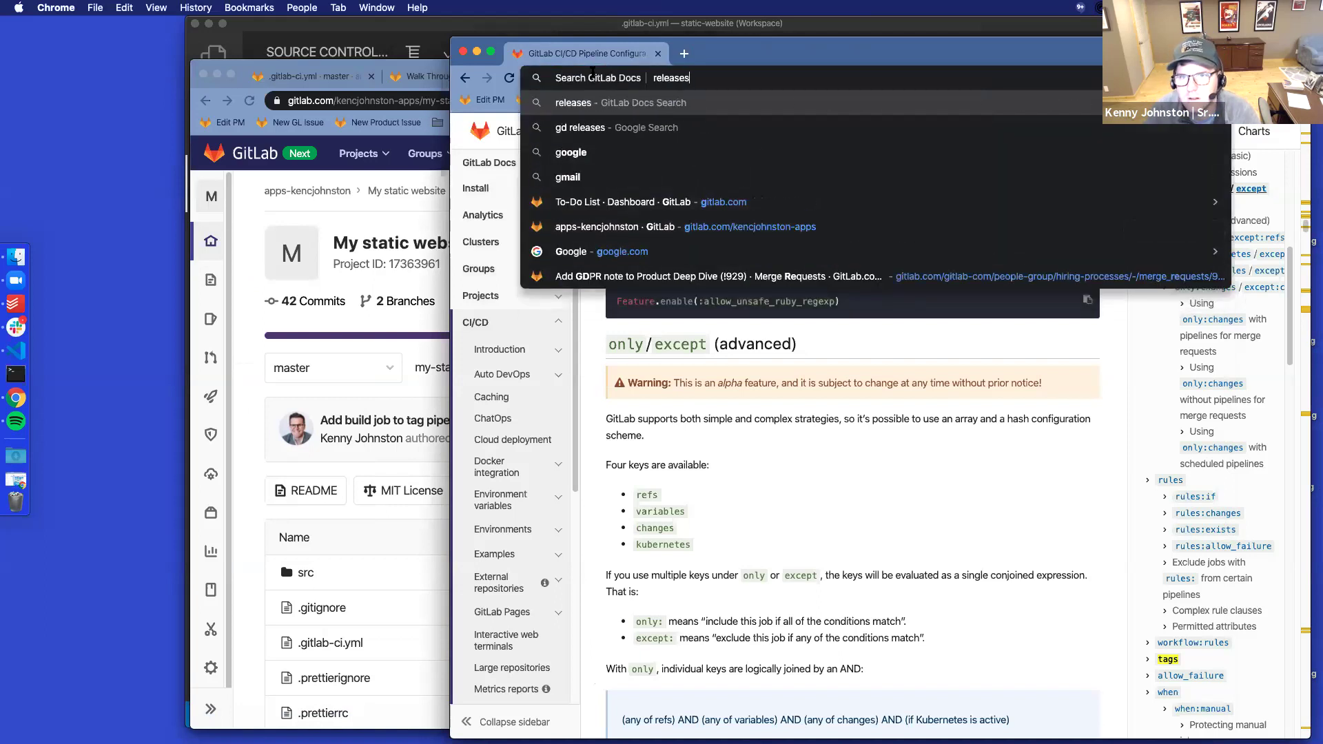
key("Return")
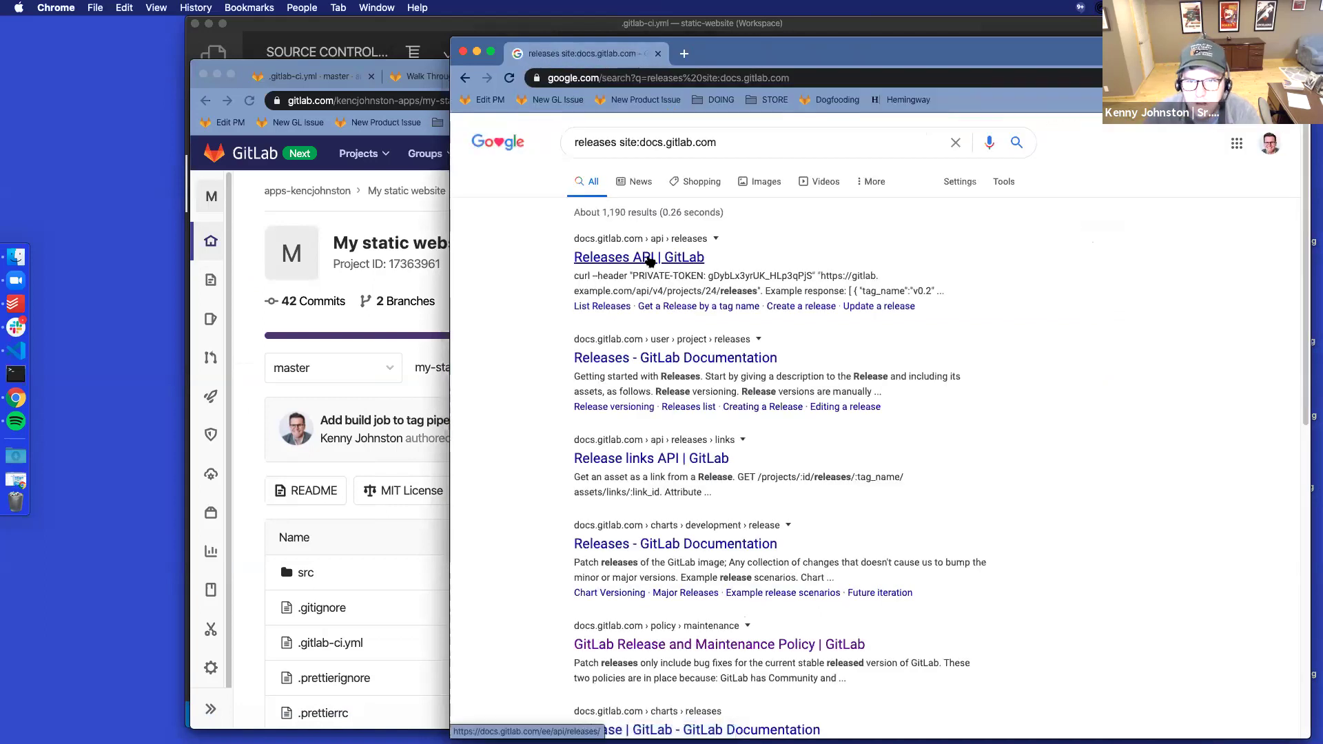
left_click(663, 360)
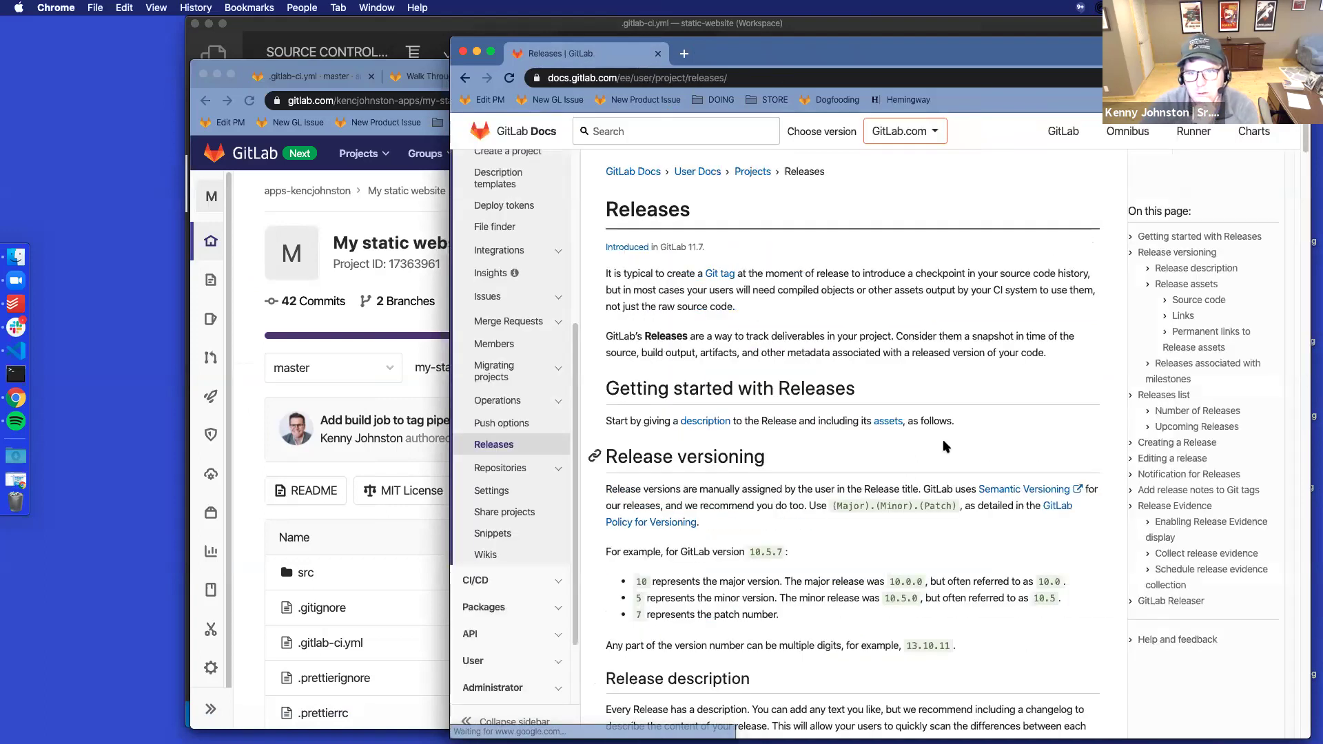
Read through the Releases page on versioning, release assets and milestone-associated releases
left_click_drag(633, 272, 644, 273)
left_click(830, 304)
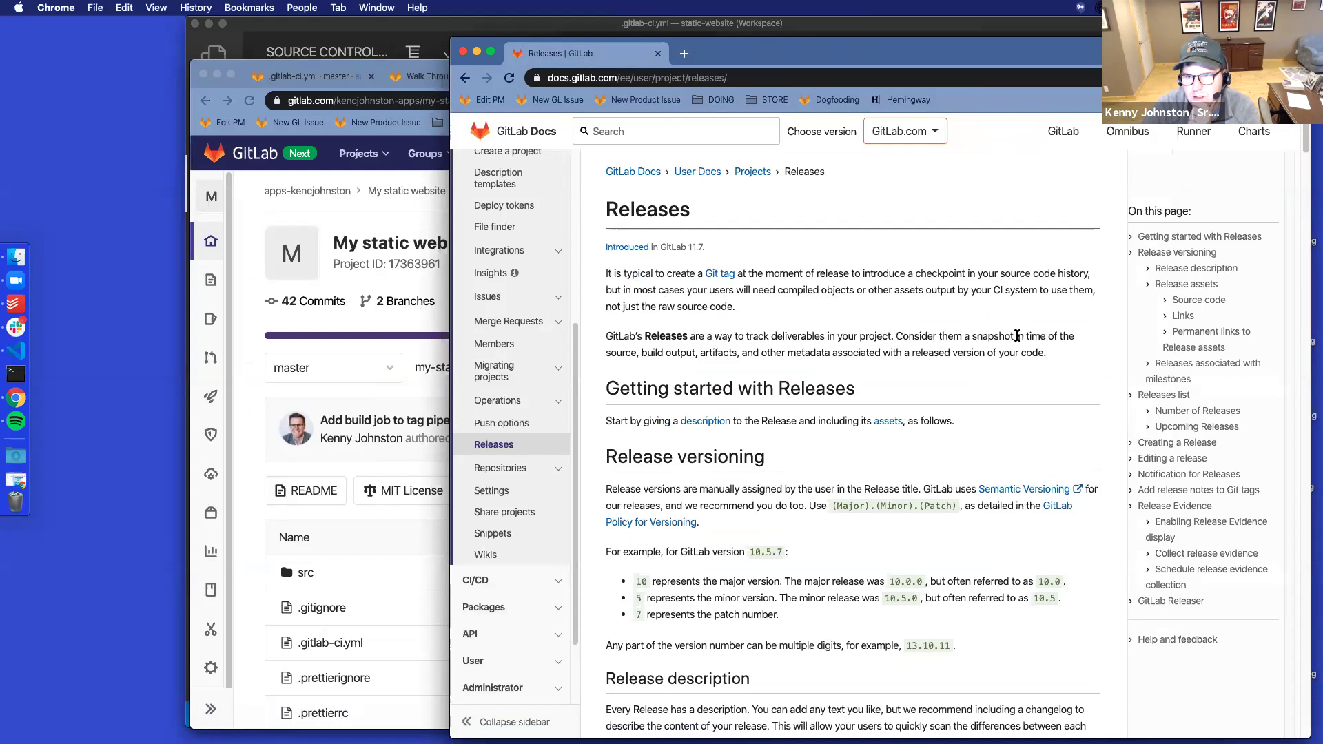
scroll(1018, 337, "down", 3)
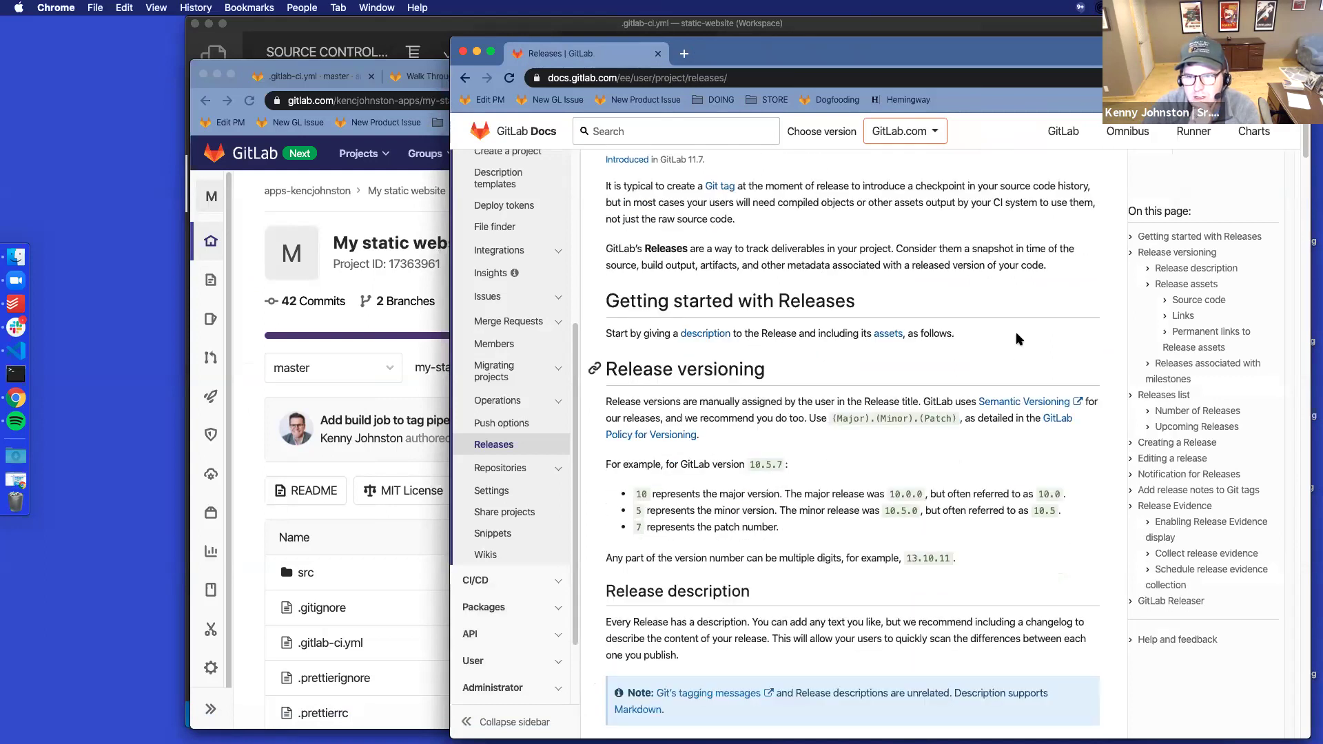
scroll(1017, 333, "down", 9)
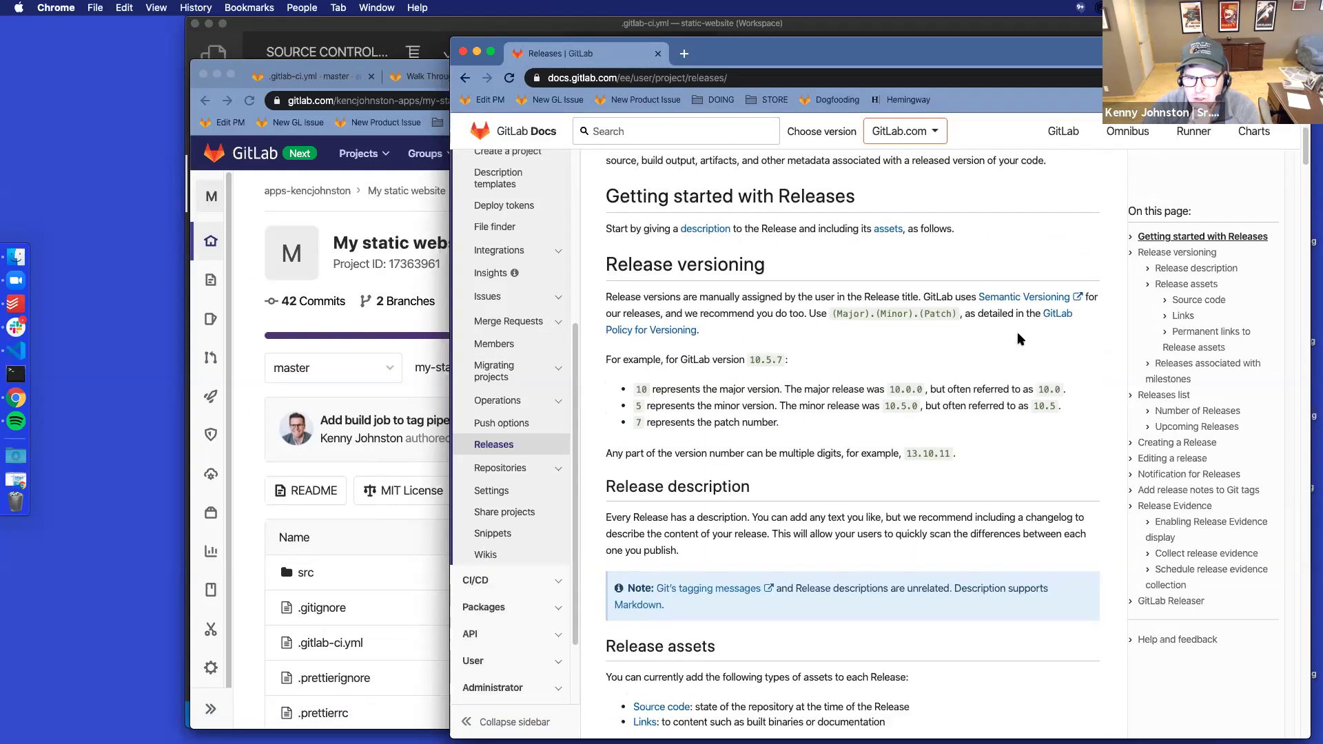
scroll(1017, 332, "down", 5)
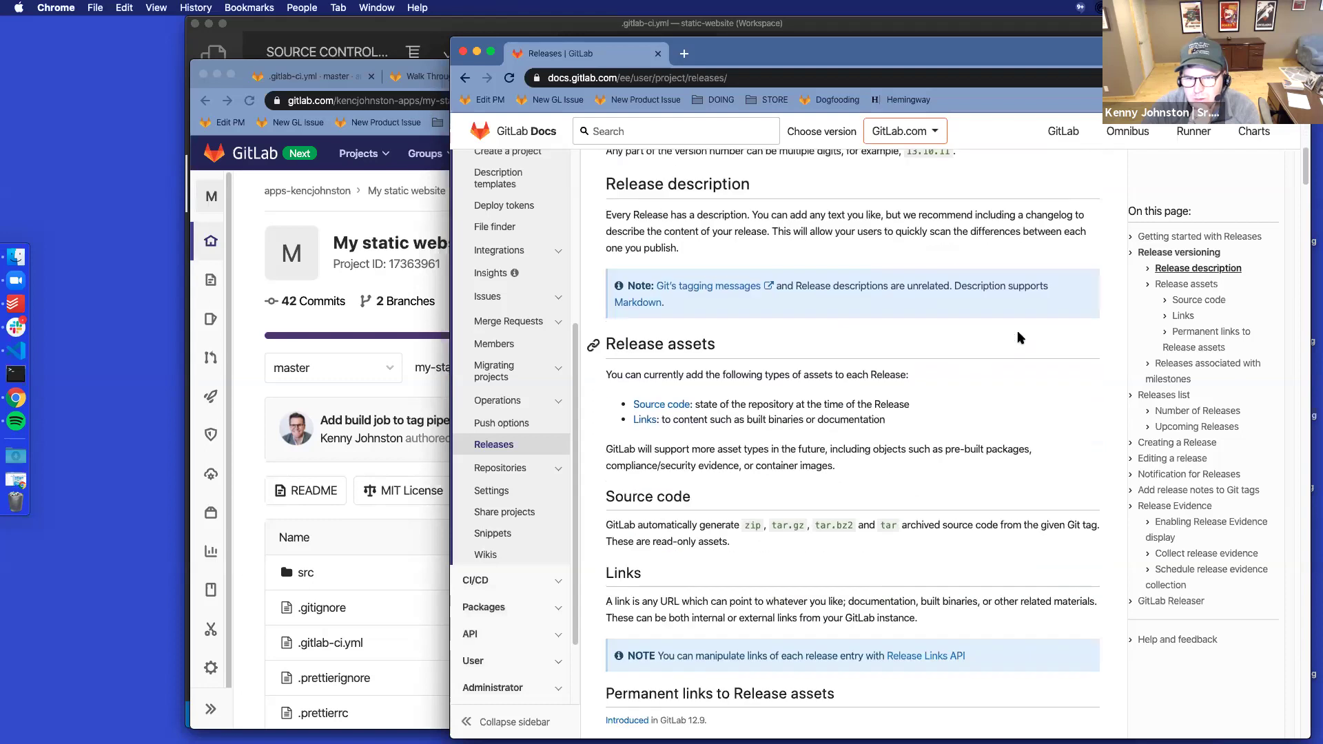
scroll(1018, 335, "down", 10)
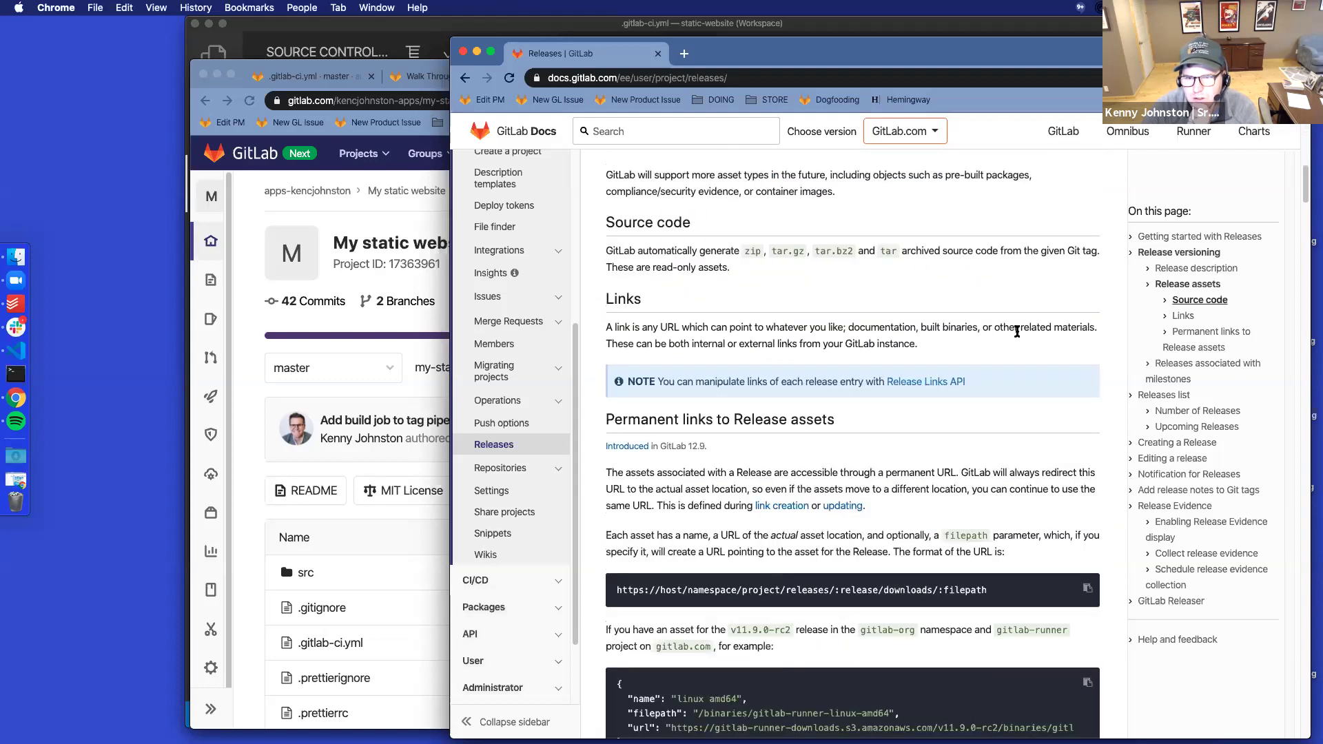
scroll(1017, 332, "down", 10)
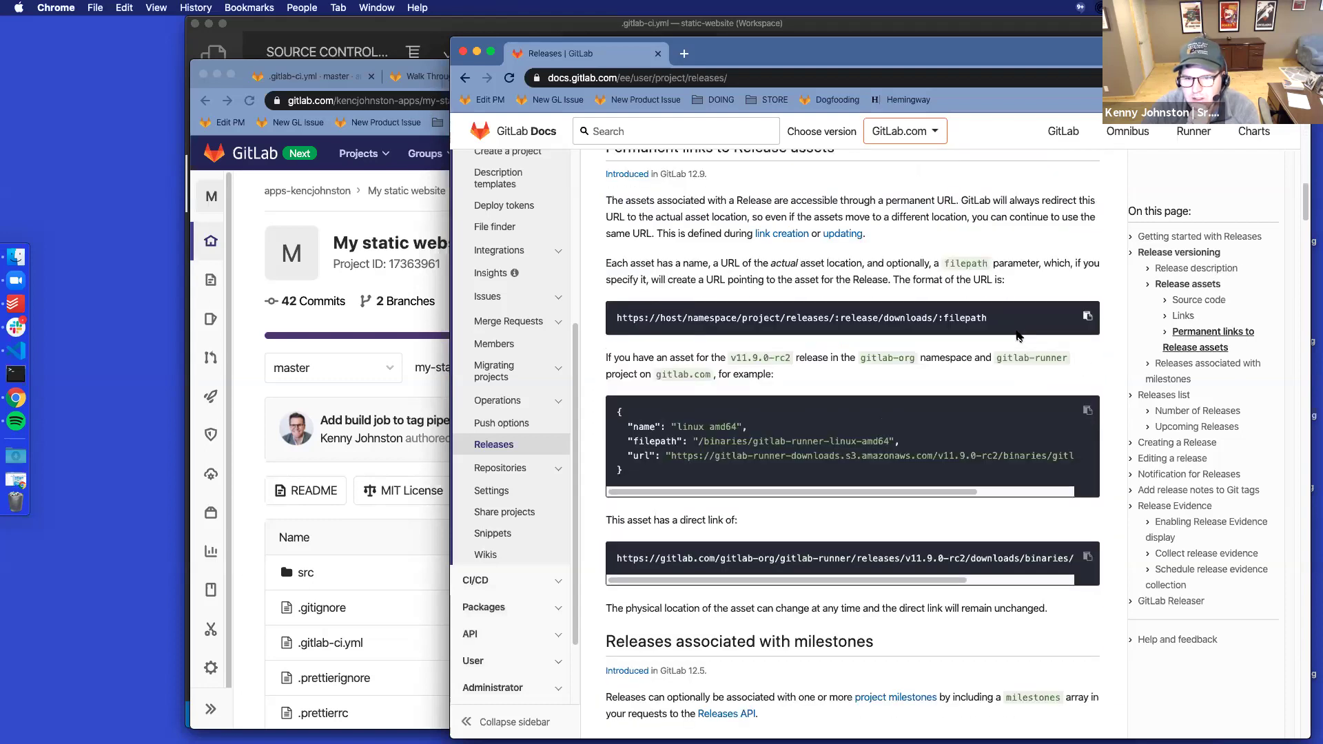
scroll(1018, 335, "down", 11)
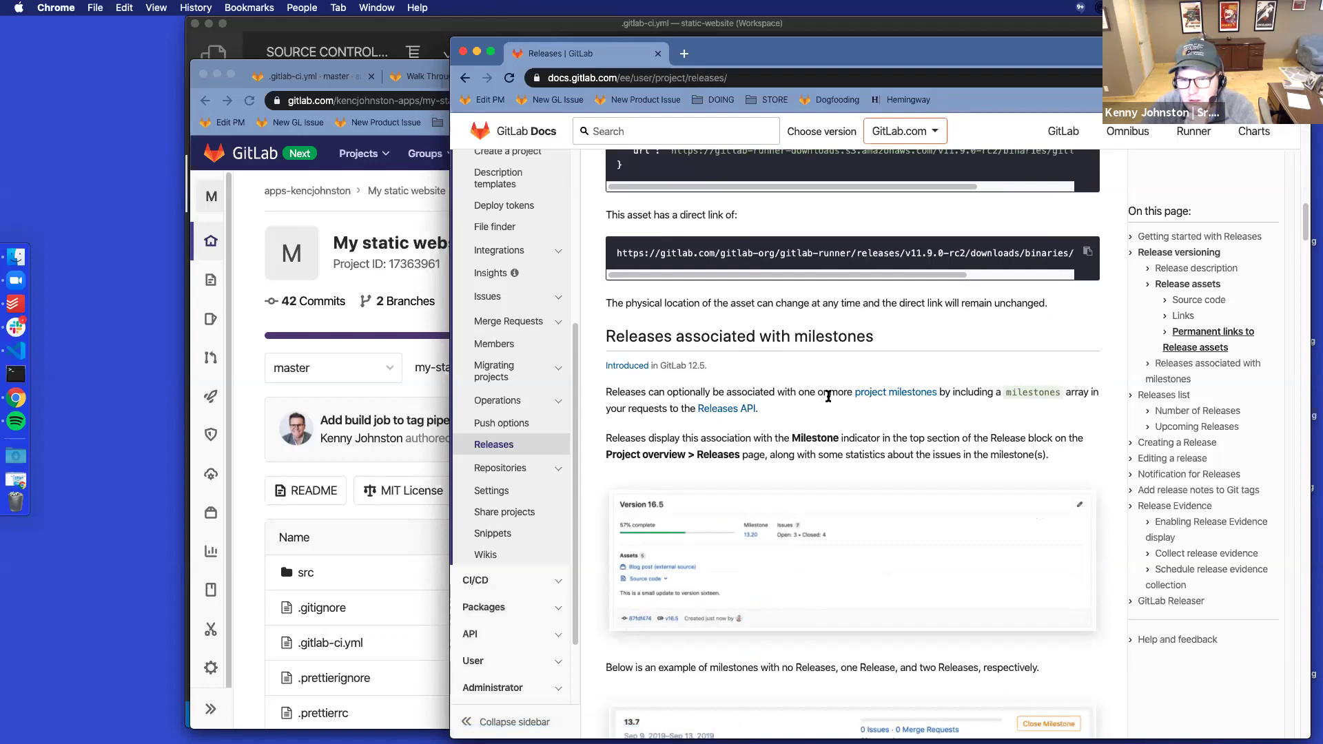
scroll(953, 430, "down", 2)
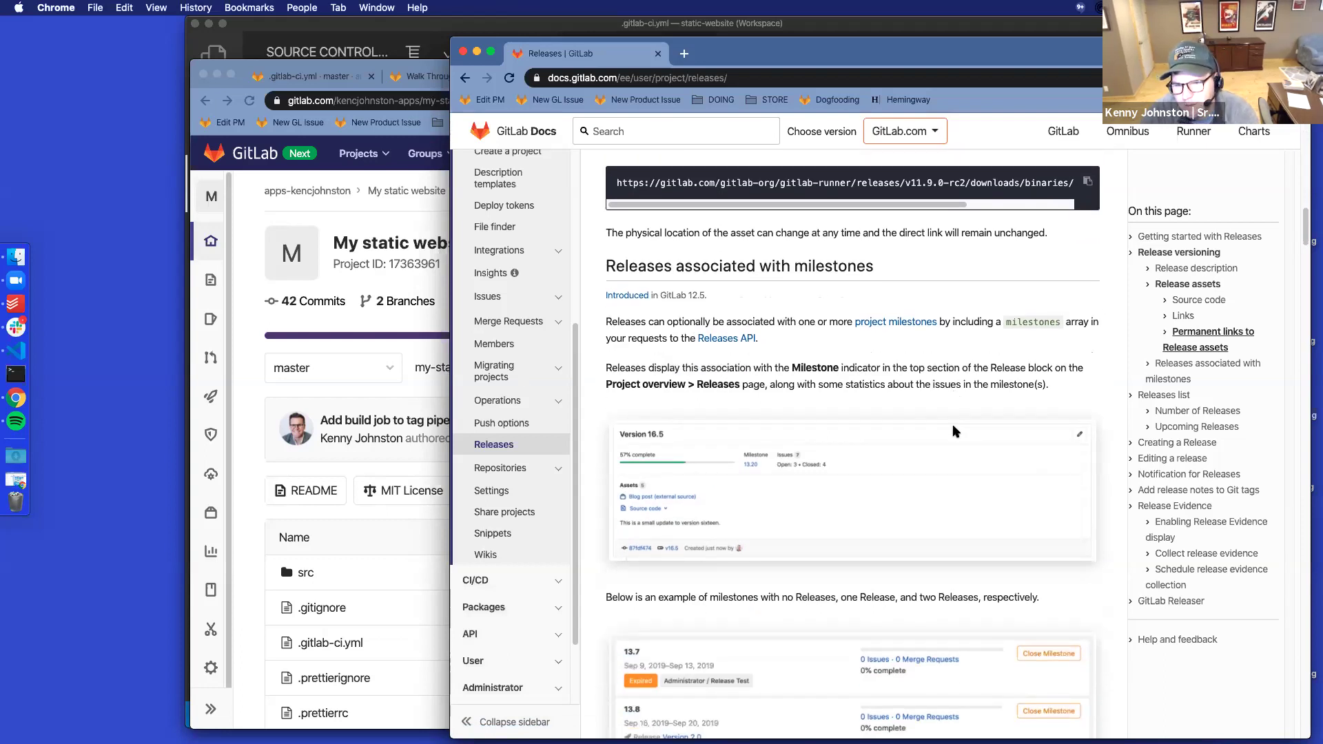
scroll(953, 425, "down", 4)
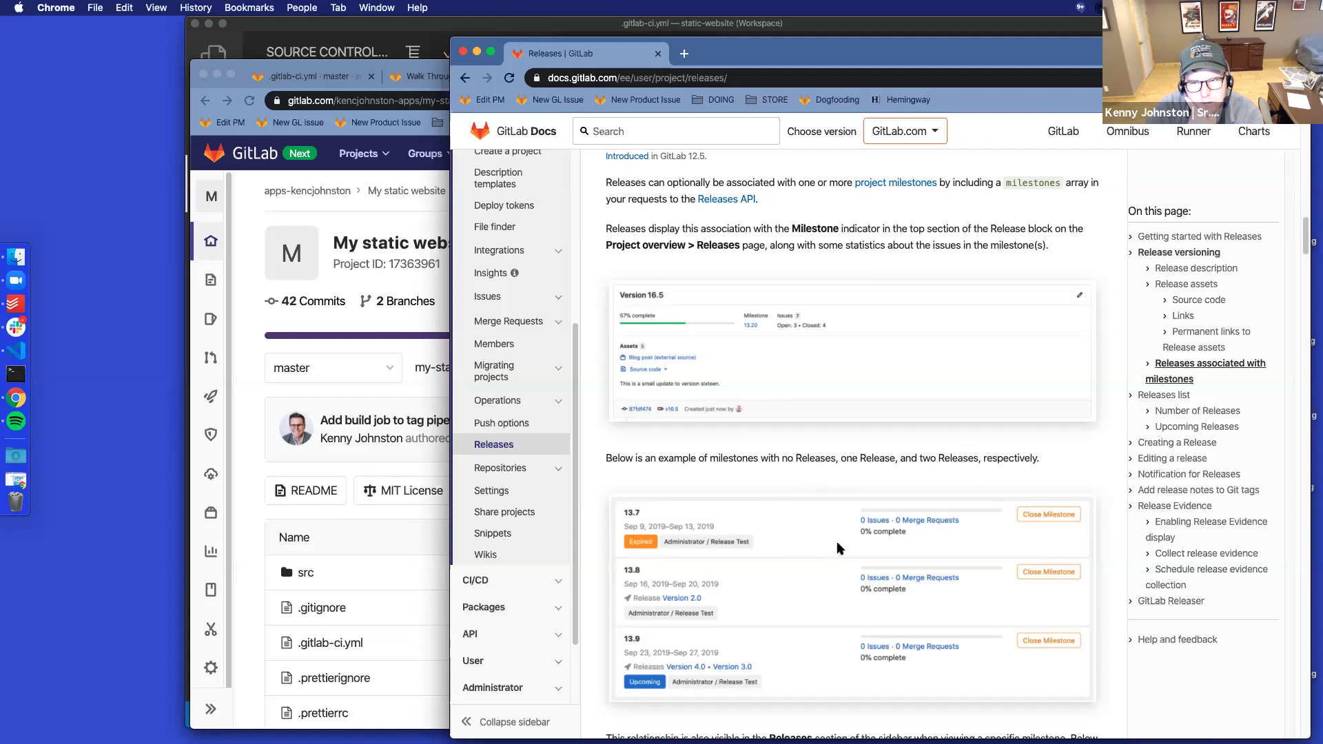
scroll(837, 540, "up", 5)
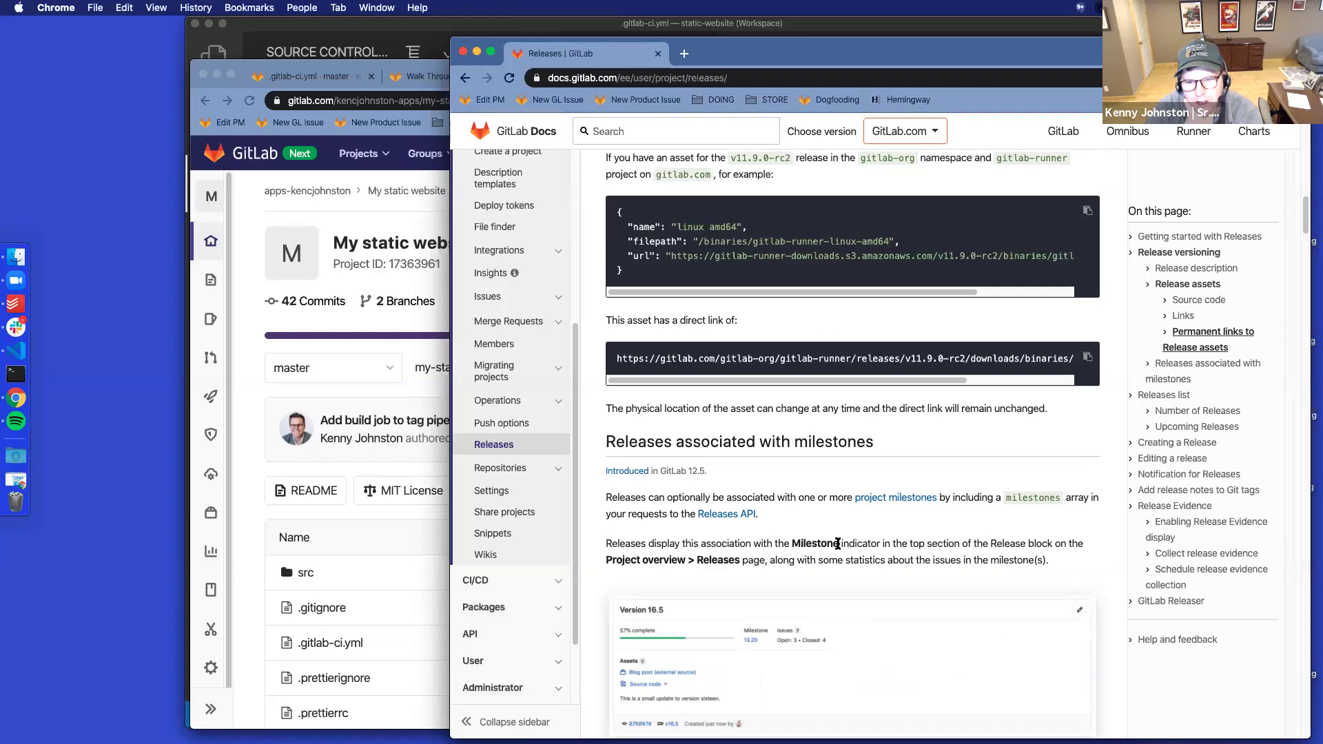
scroll(837, 544, "down", 3)
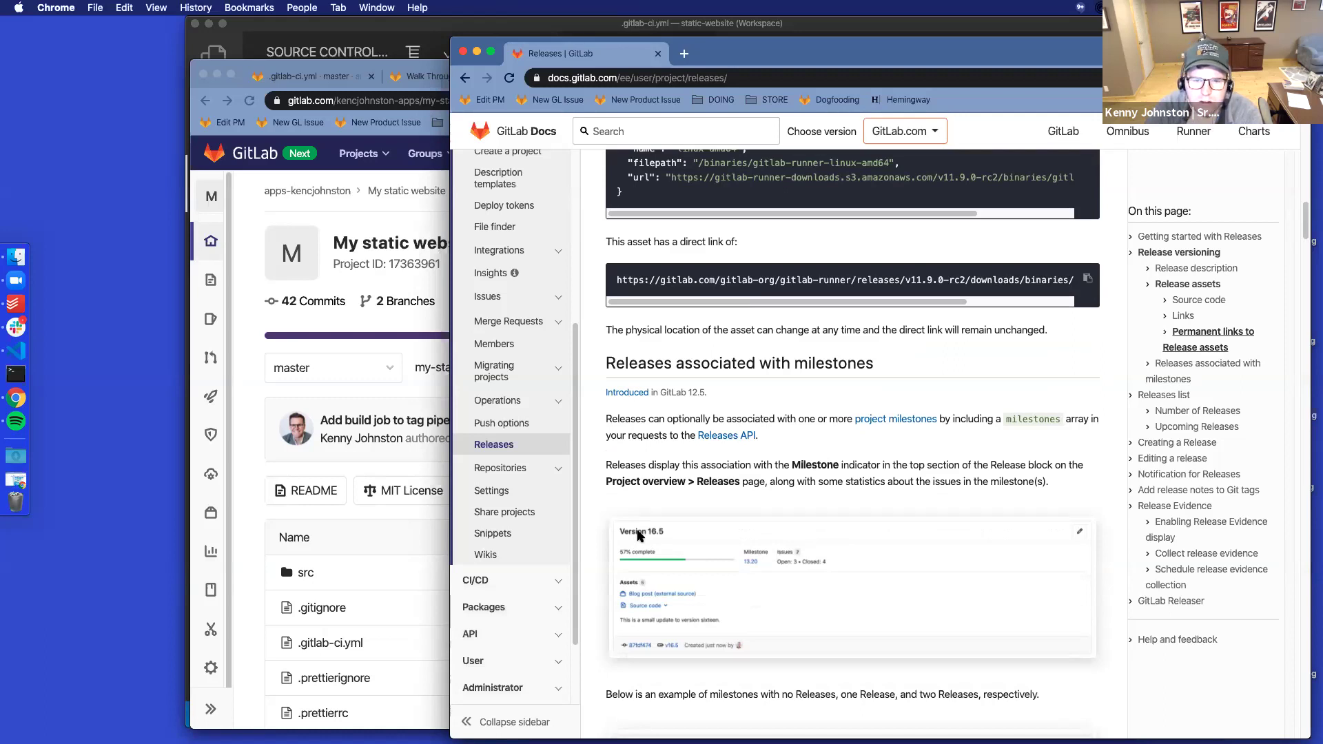
left_click(356, 370)
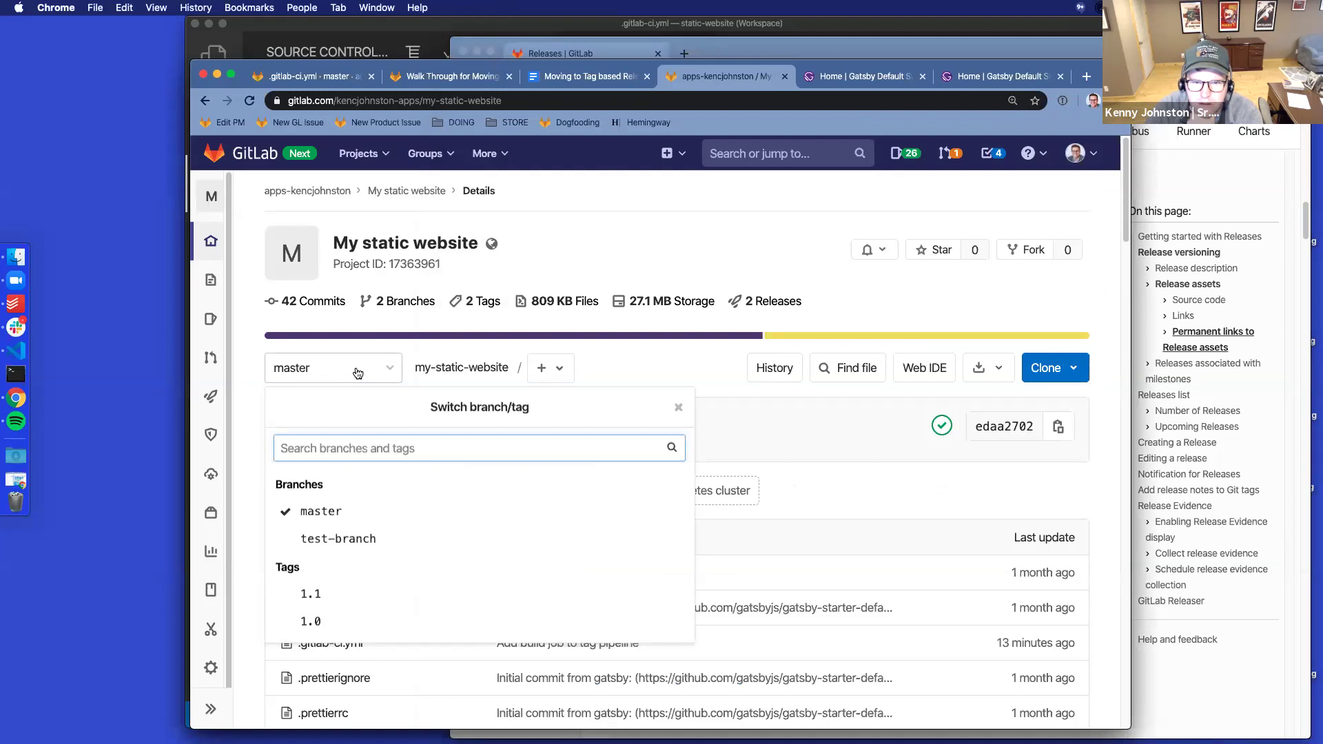
Jump to the Release description section and read down to releases associated with milestones
left_click(256, 403)
left_click(1247, 535)
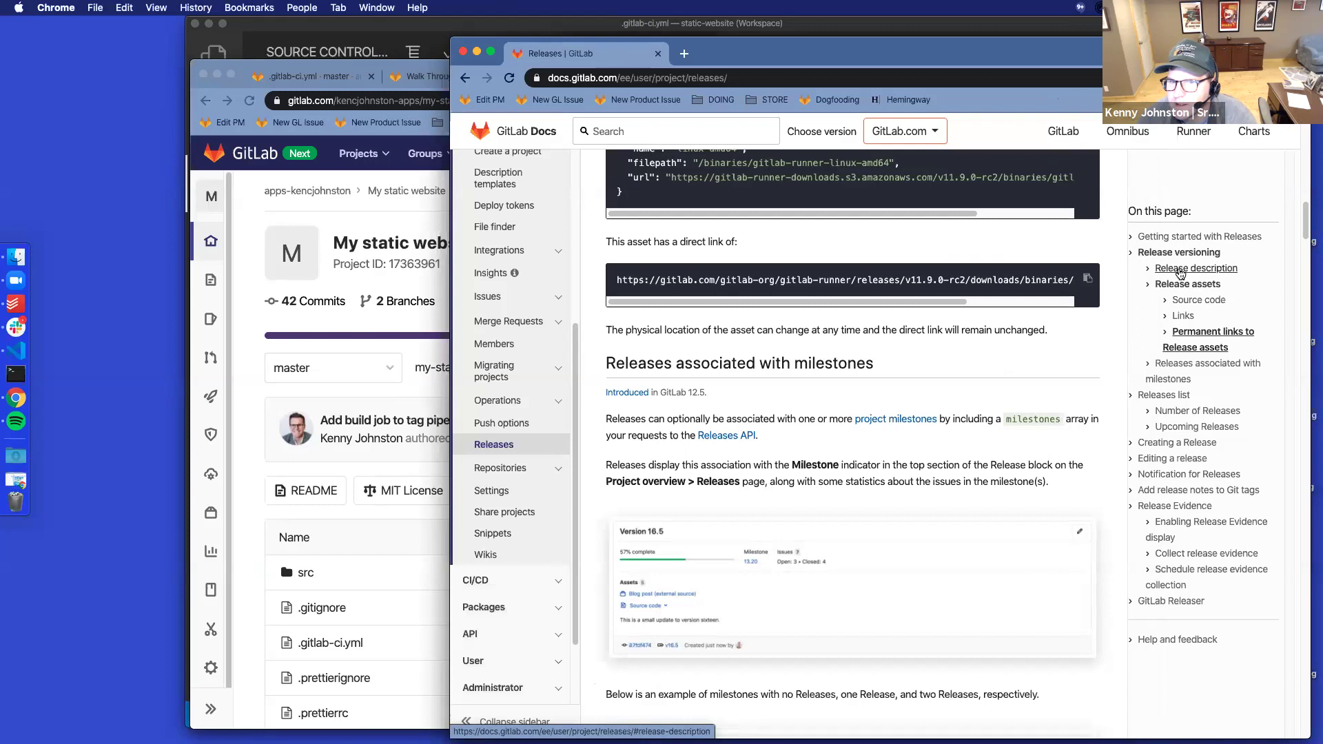
left_click(1181, 274)
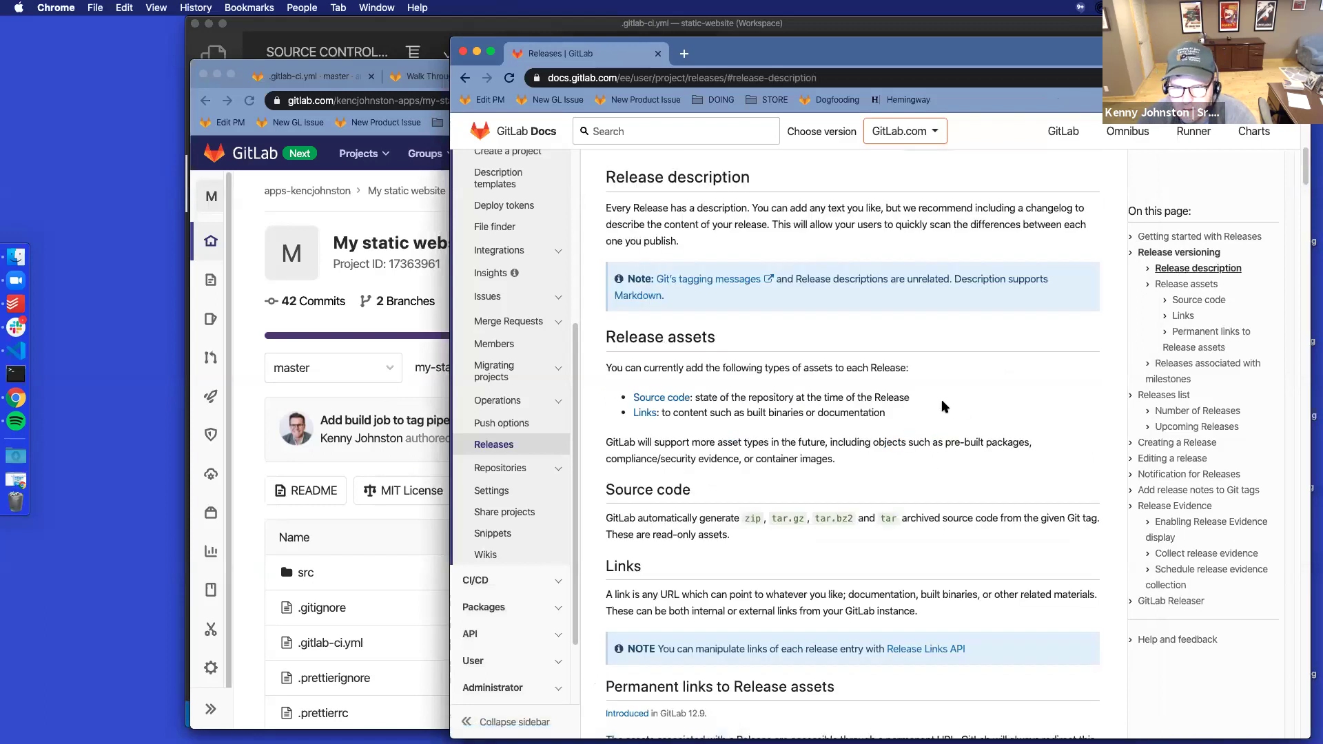
scroll(942, 402, "down", 5)
scroll(943, 402, "down", 3)
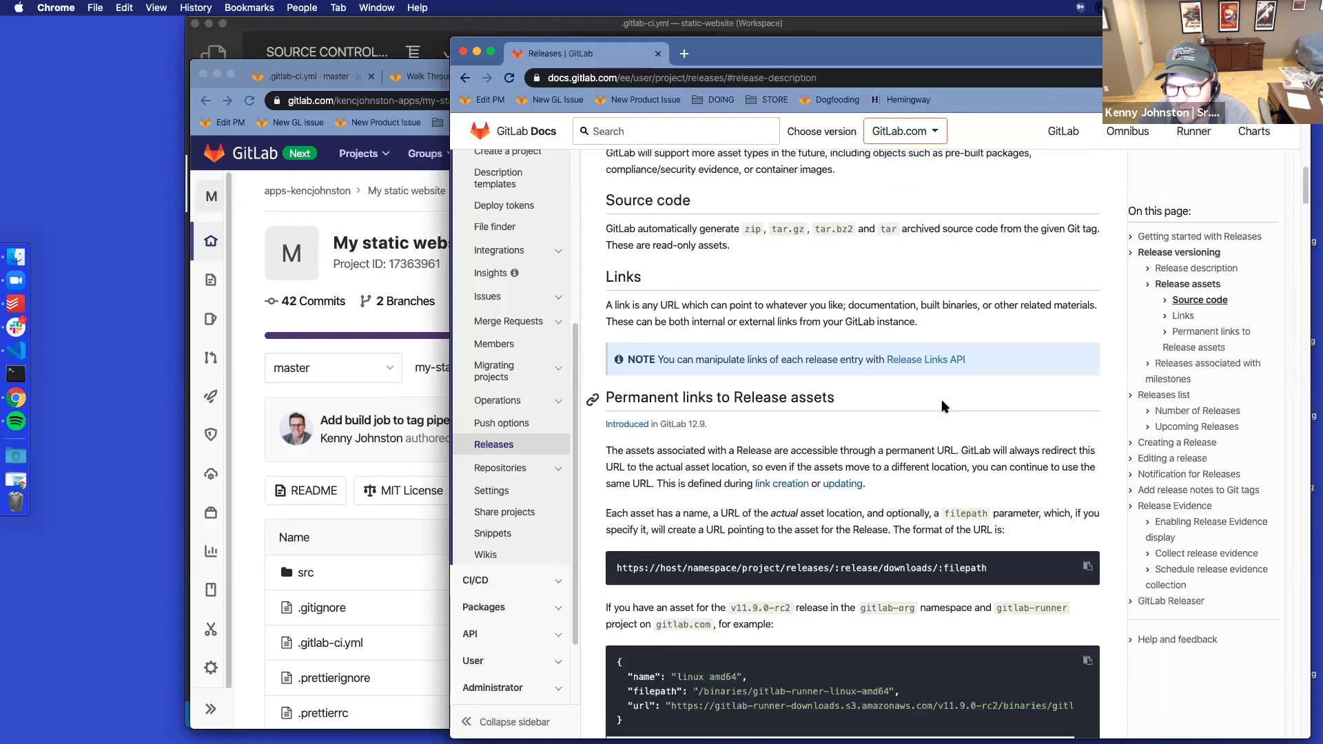
scroll(943, 407, "down", 8)
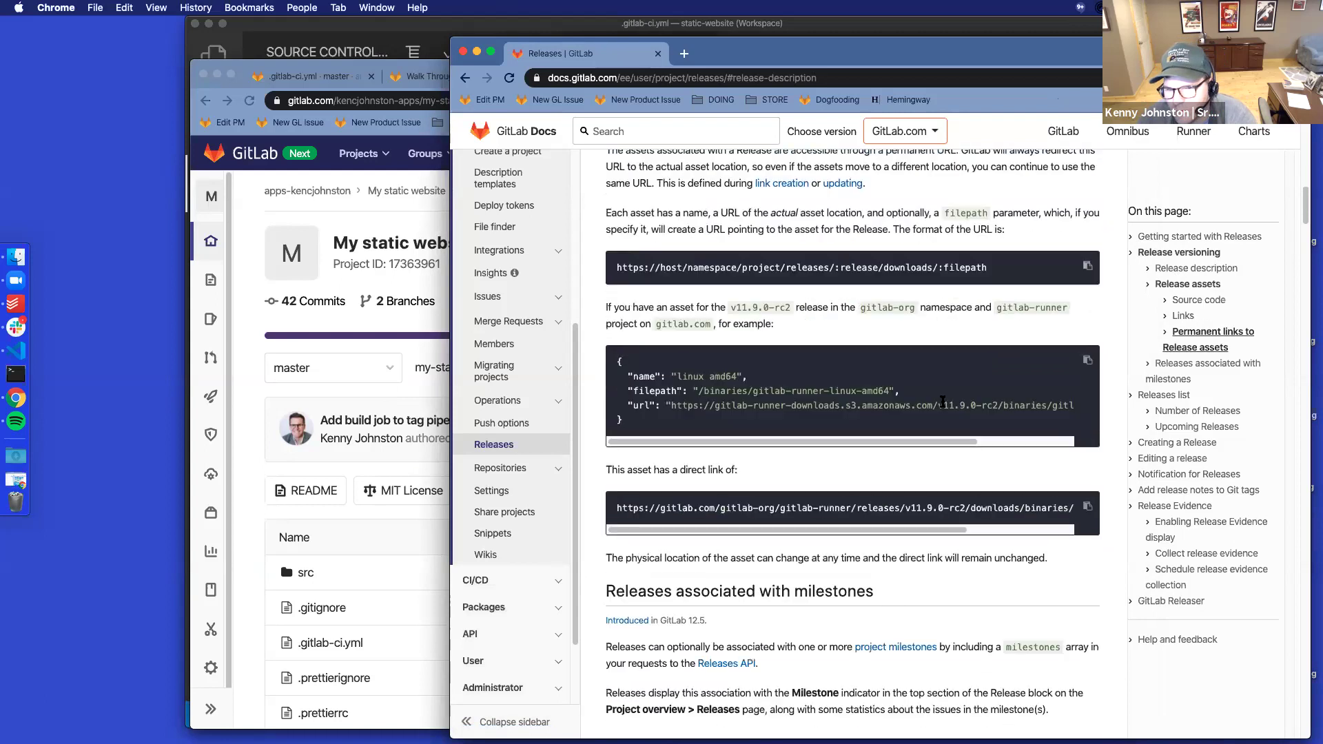
scroll(943, 403, "down", 3)
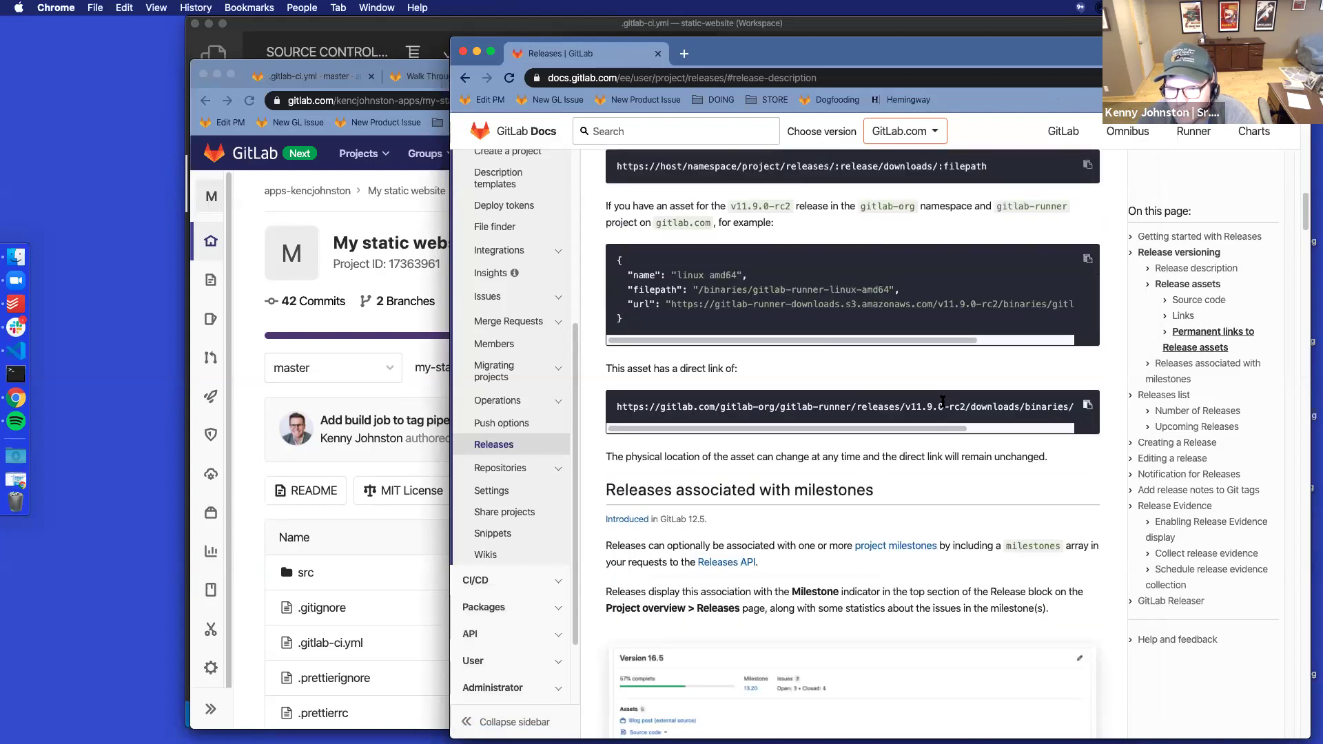
scroll(942, 401, "down", 2)
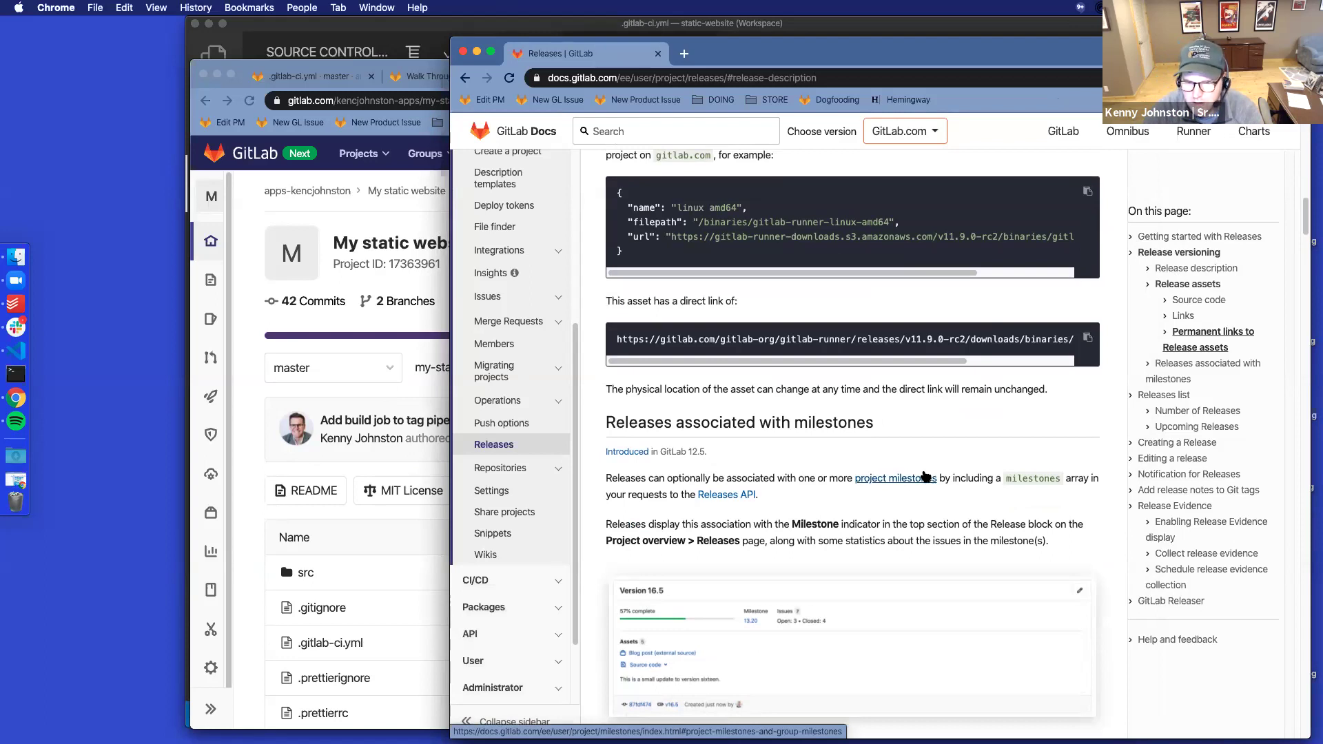
Show the My static website Releases list with releases 1.1 and 1.0
left_click(255, 332)
mouse_move(217, 242)
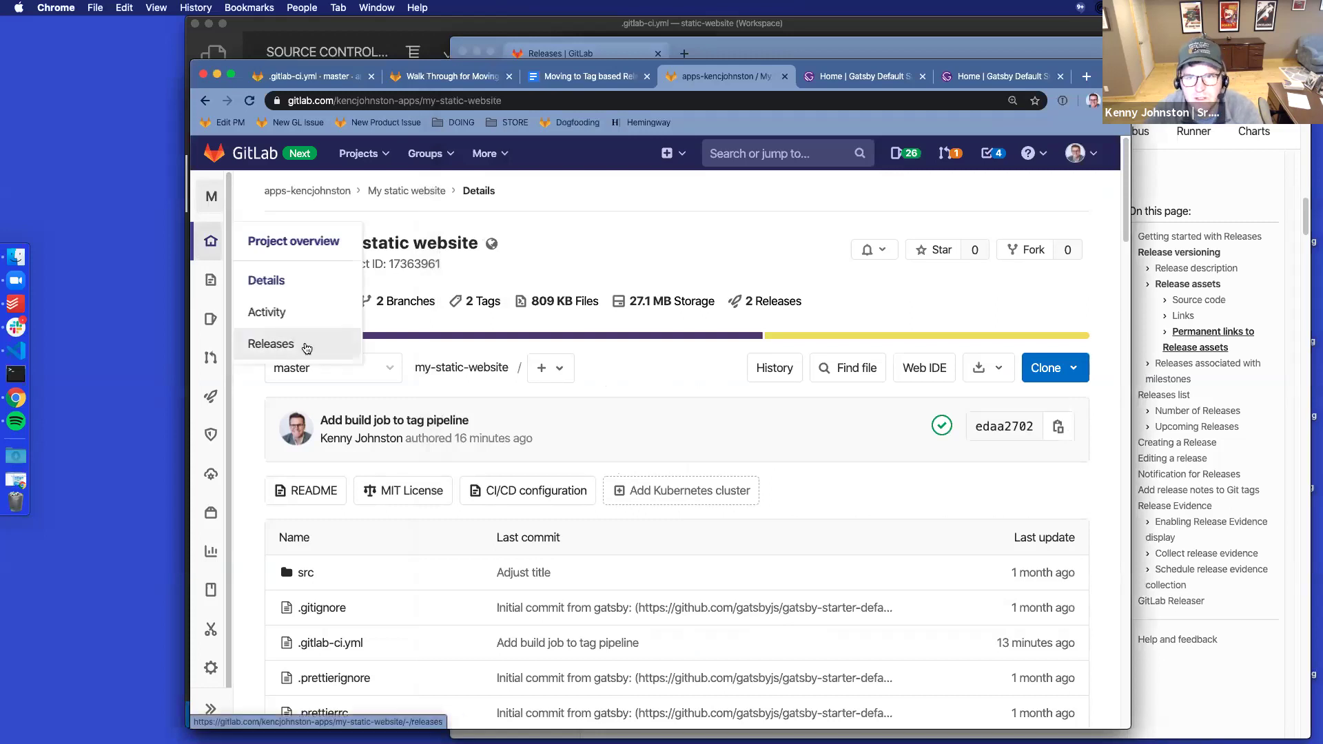
left_click(326, 345)
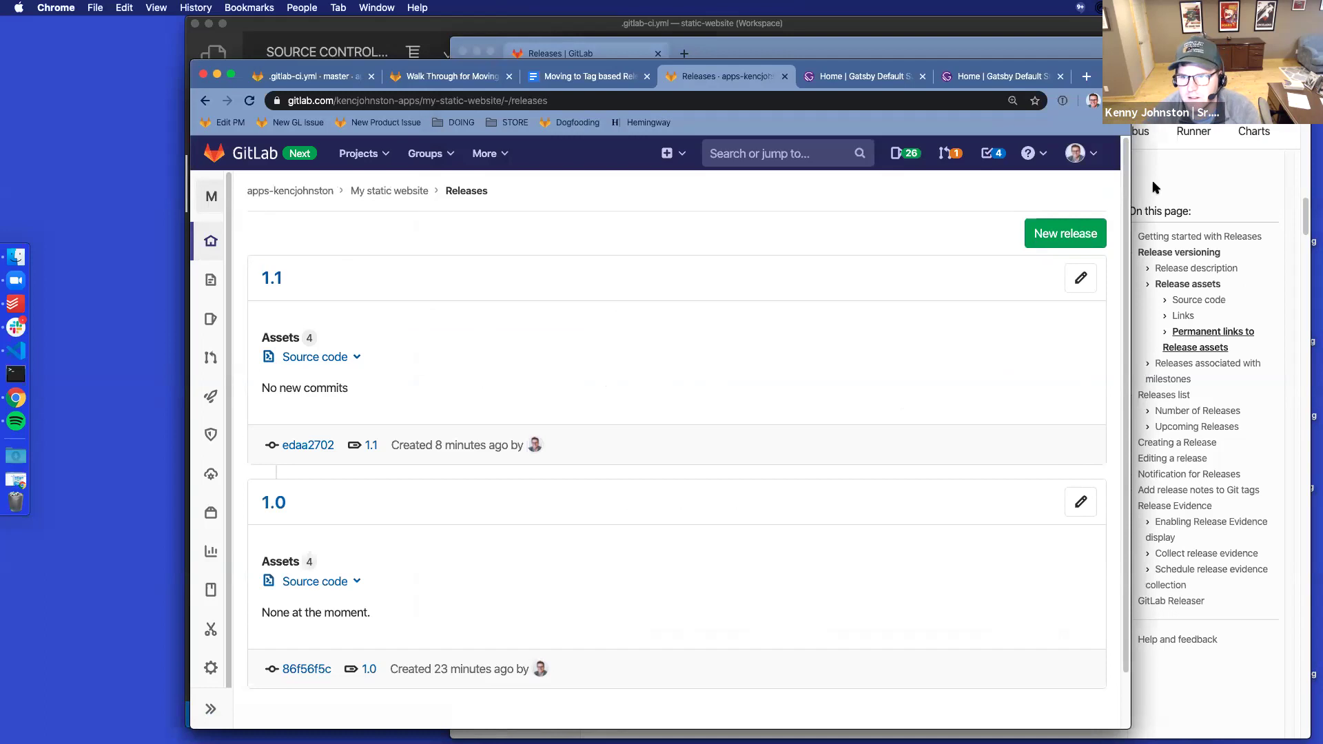
Start a new release tag, checking the Create from revisions and leaving it on master
left_click(1065, 234)
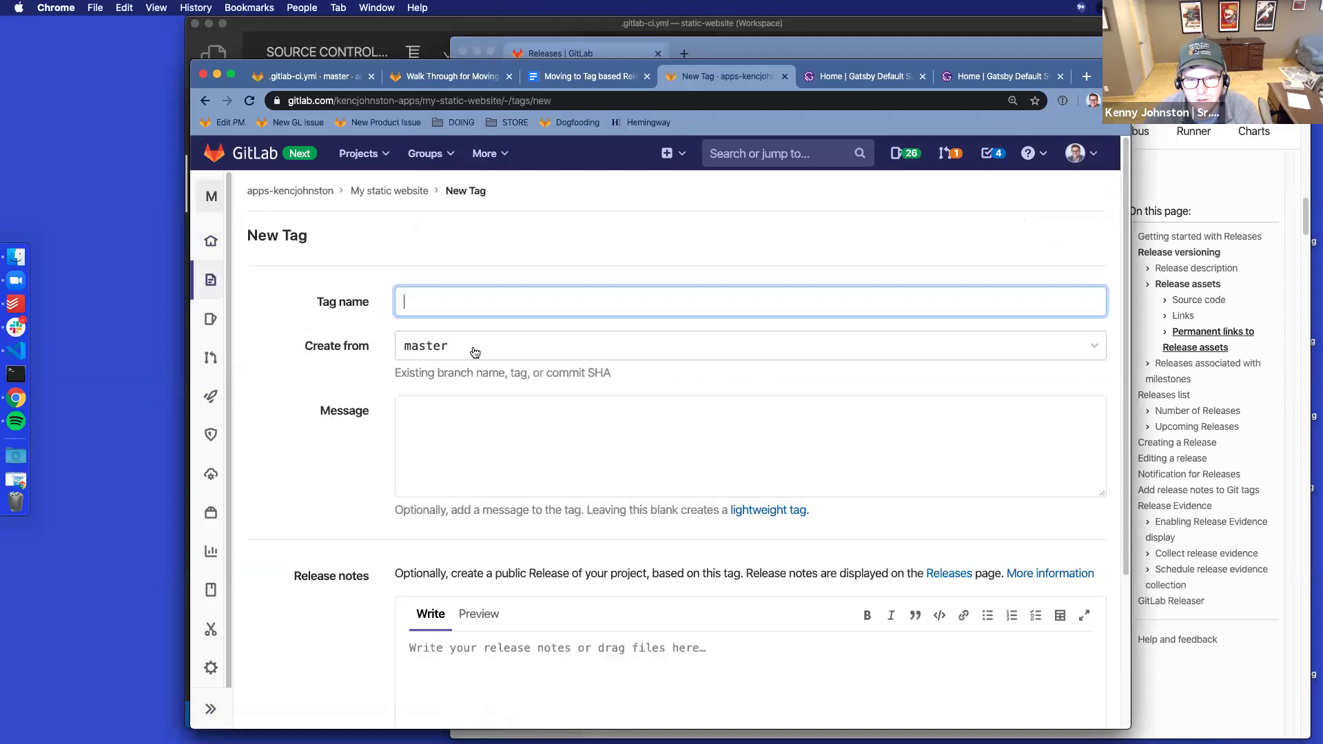
left_click(632, 352)
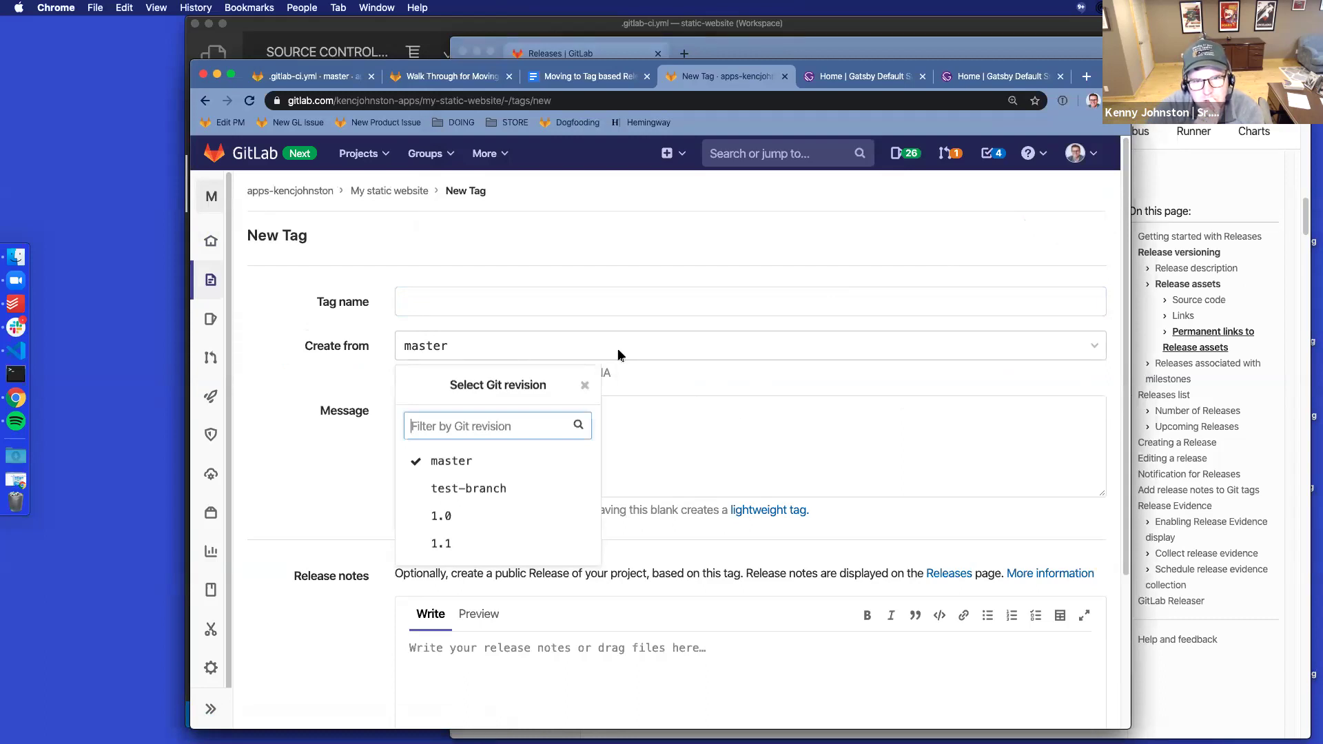
left_click(322, 253)
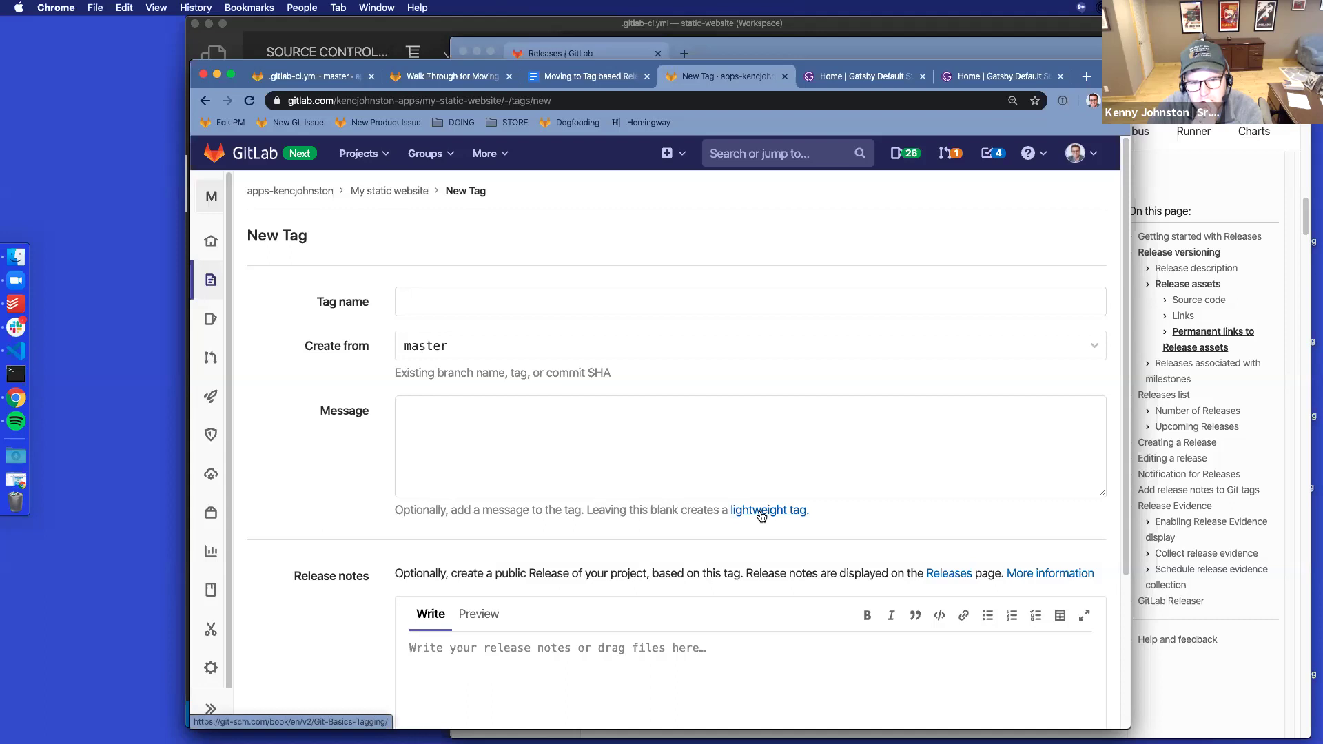
scroll(761, 516, "down", 3)
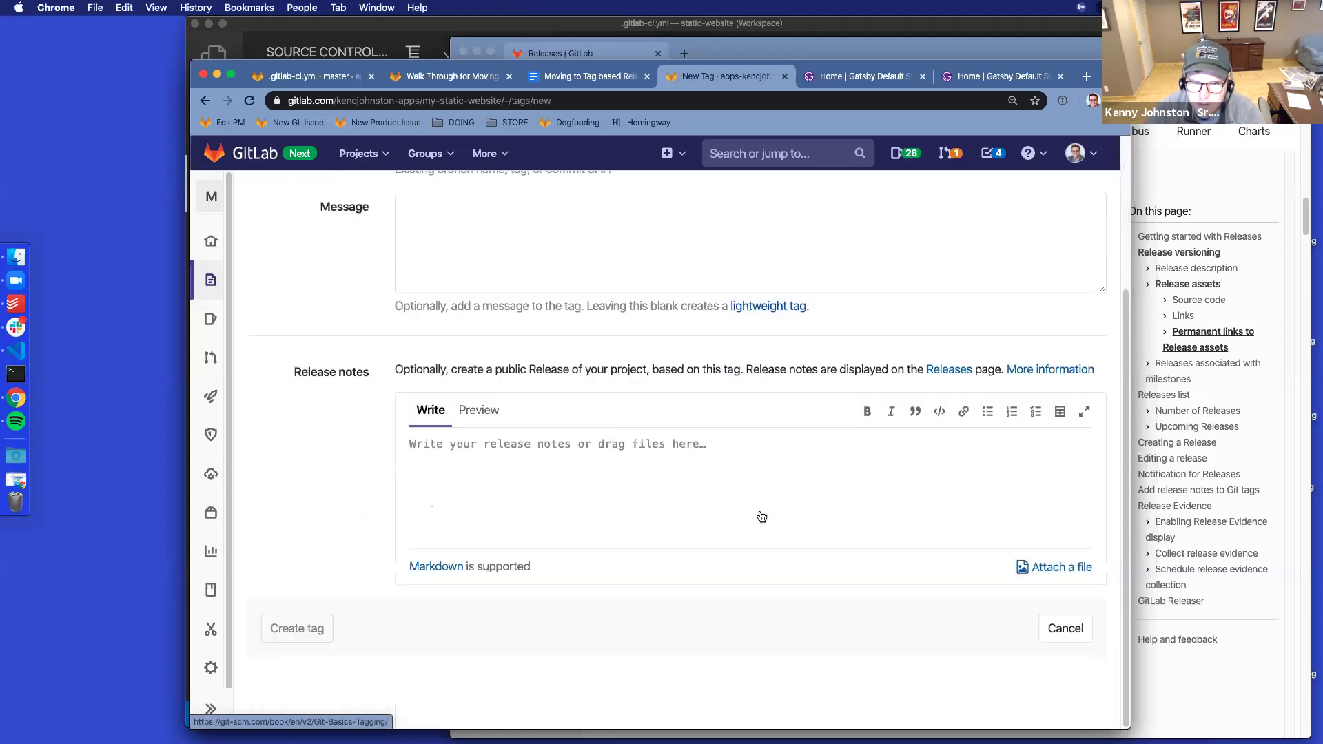
scroll(759, 512, "up", 3)
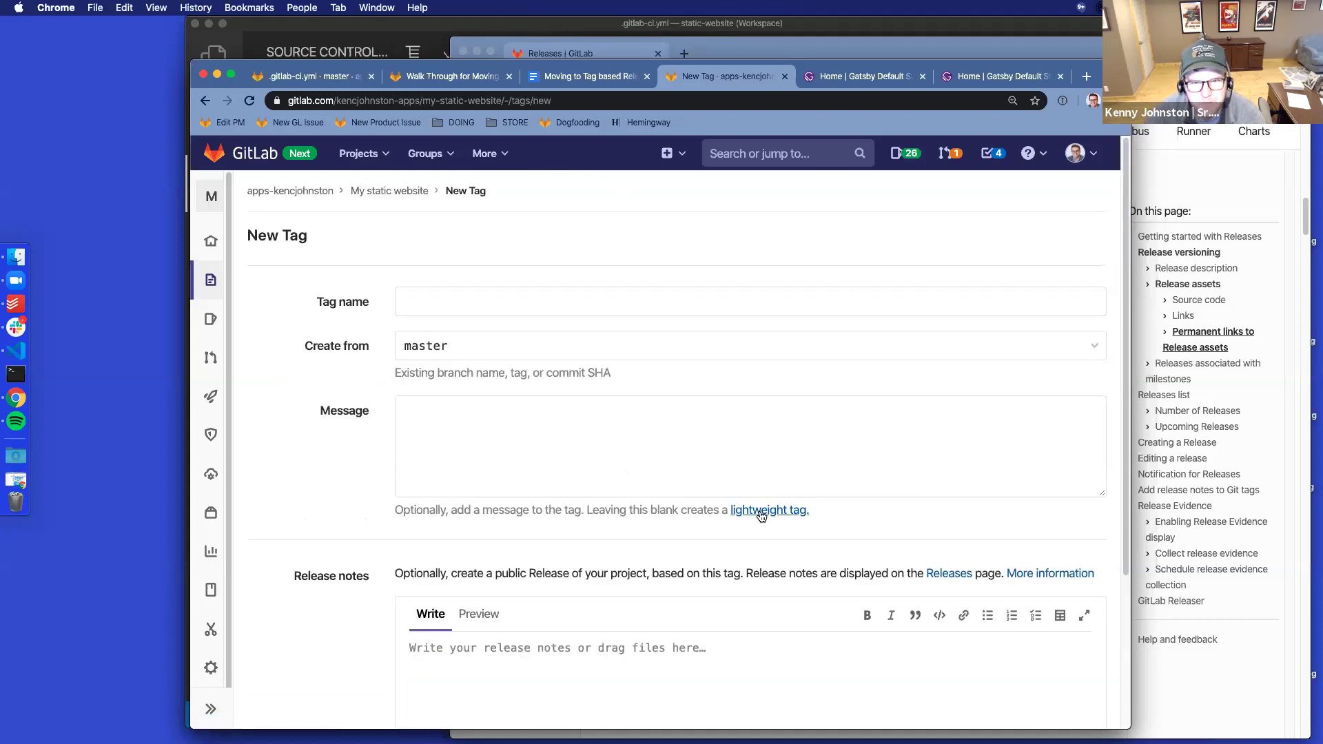
Abandon the New Tag form for the releases list, then start a new browser tab
left_click(206, 102)
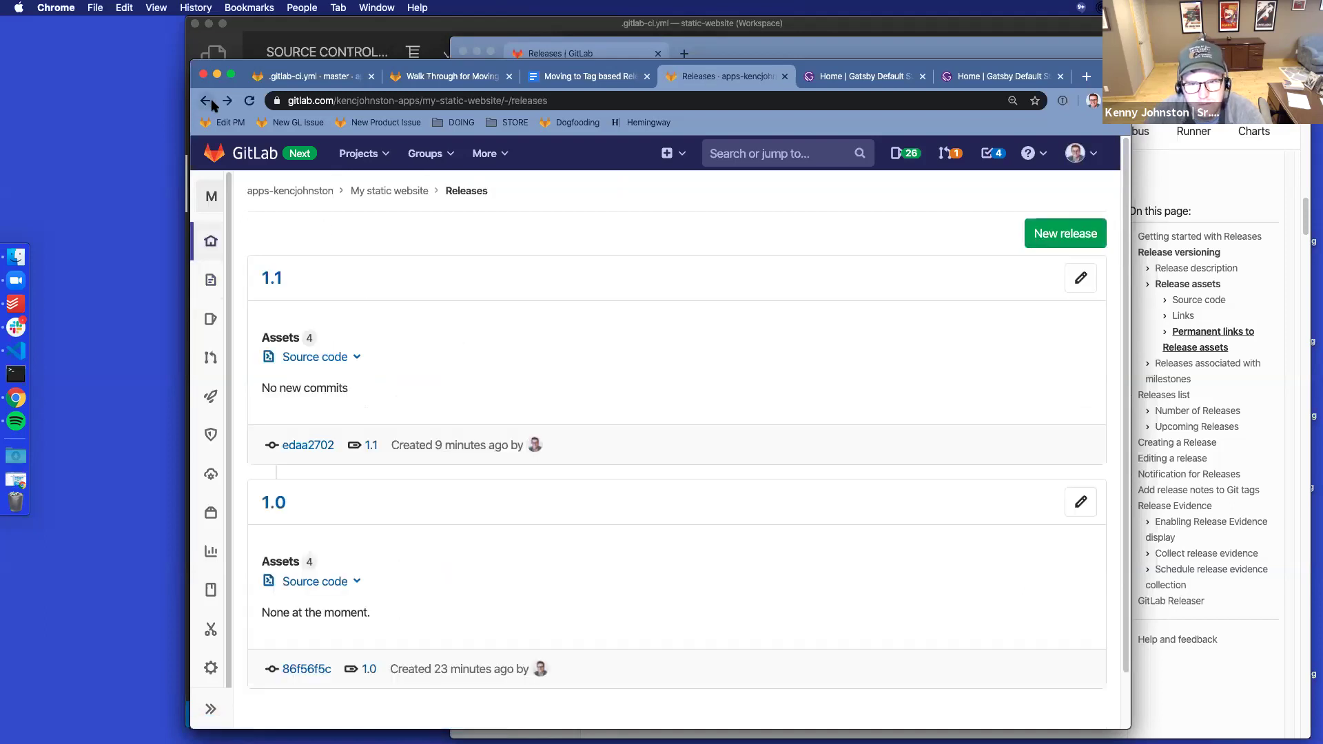
scroll(696, 513, "down", 2)
scroll(704, 510, "up", 2)
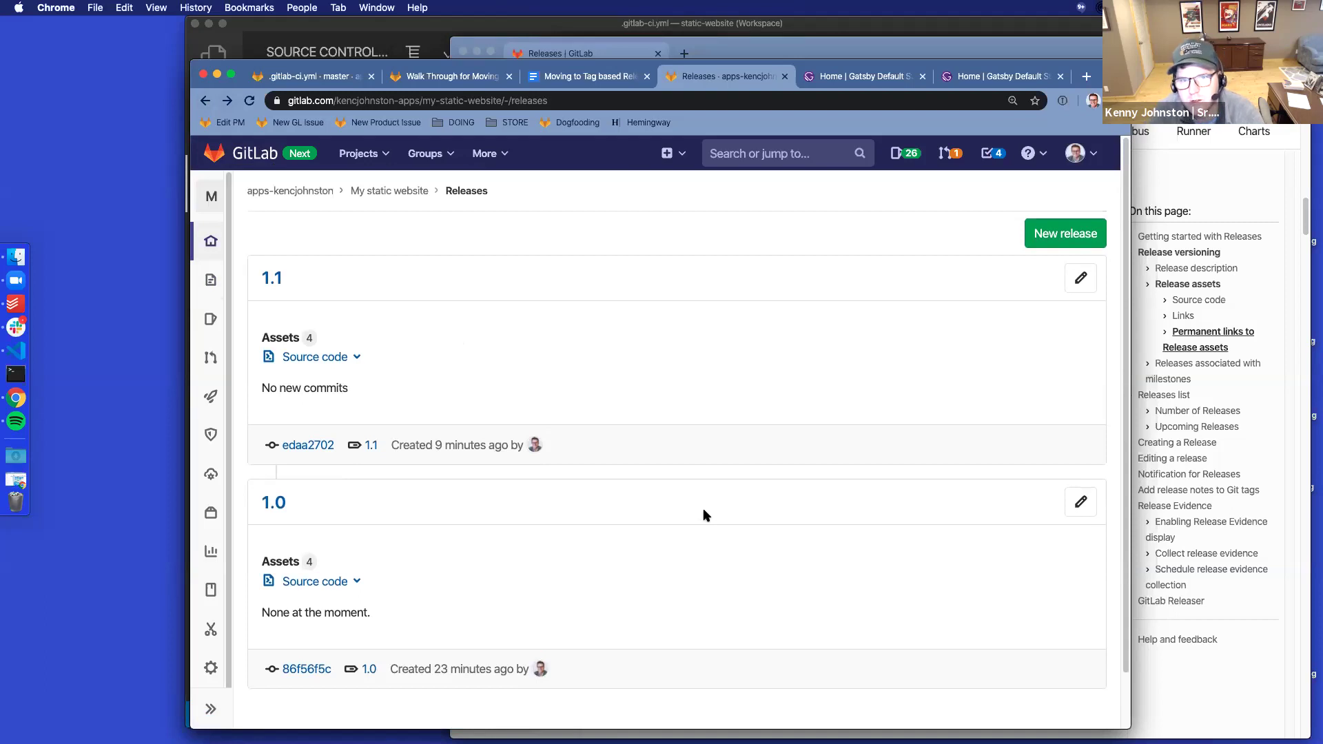
key("super+t")
Load gitlab.com/gitlab-org/gitlab in the new tab and go to its branches and tags
type("gitlabo")
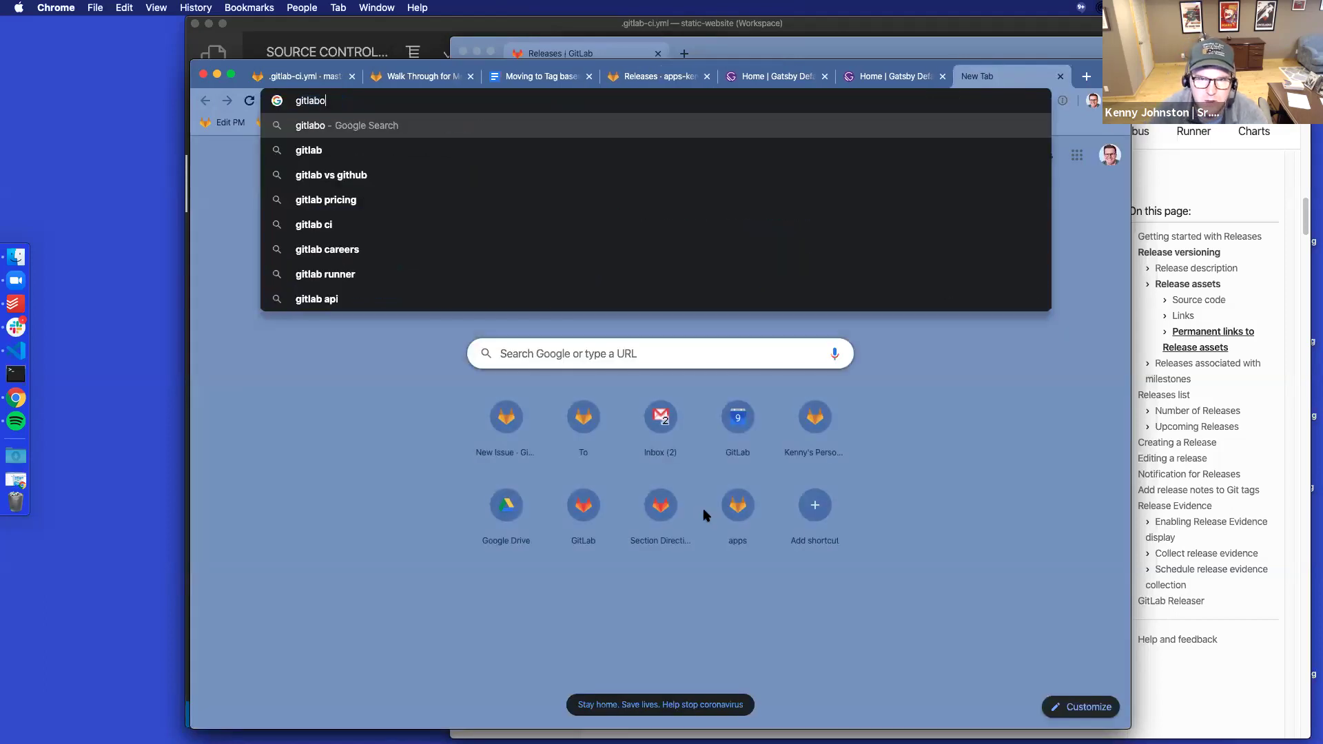
key("BackSpace")
type(".")
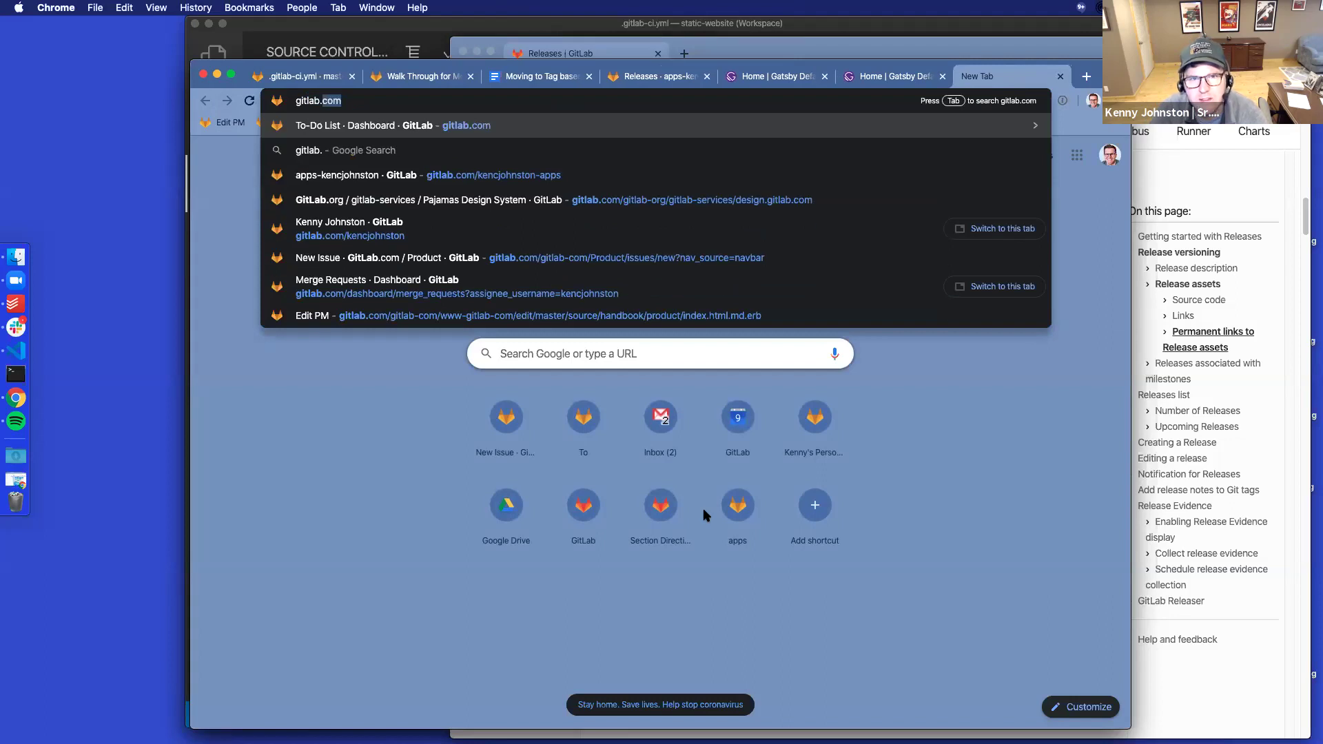
type("com/gitlab.")
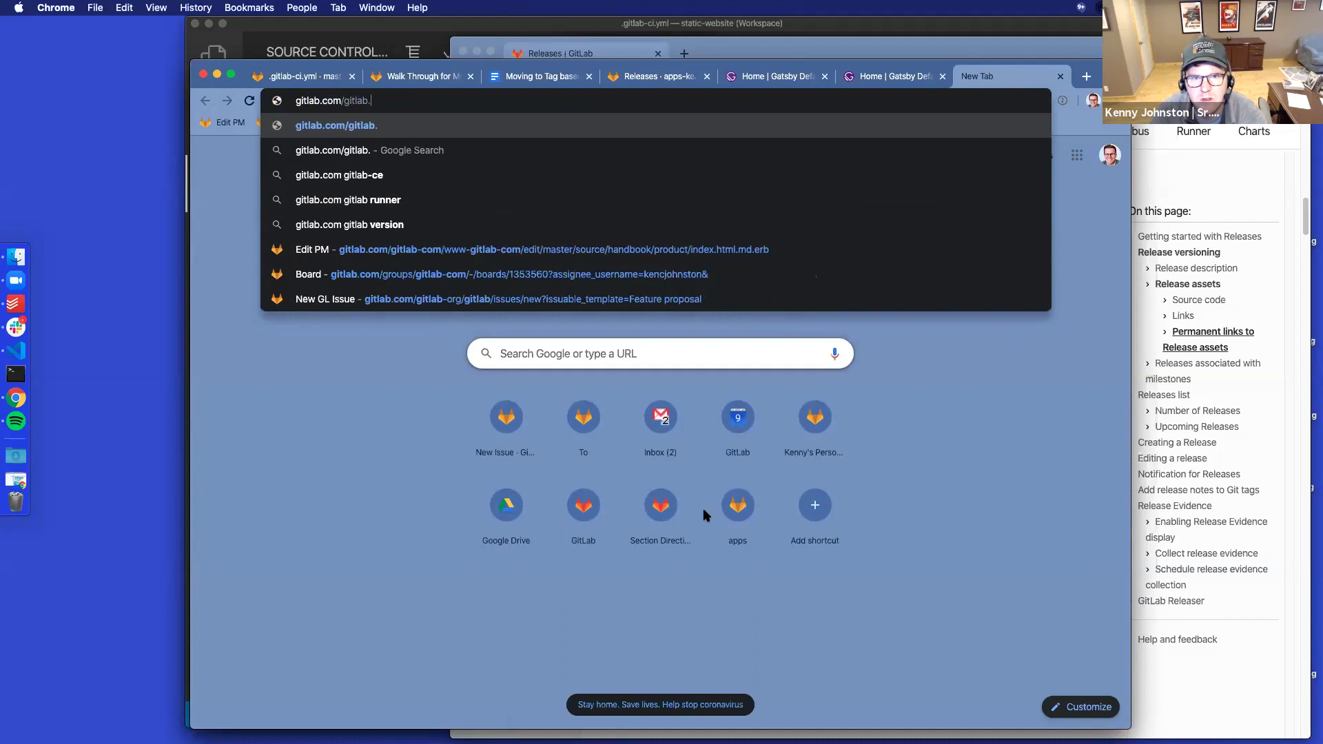
key("BackSpace")
key("Down")
key("Return")
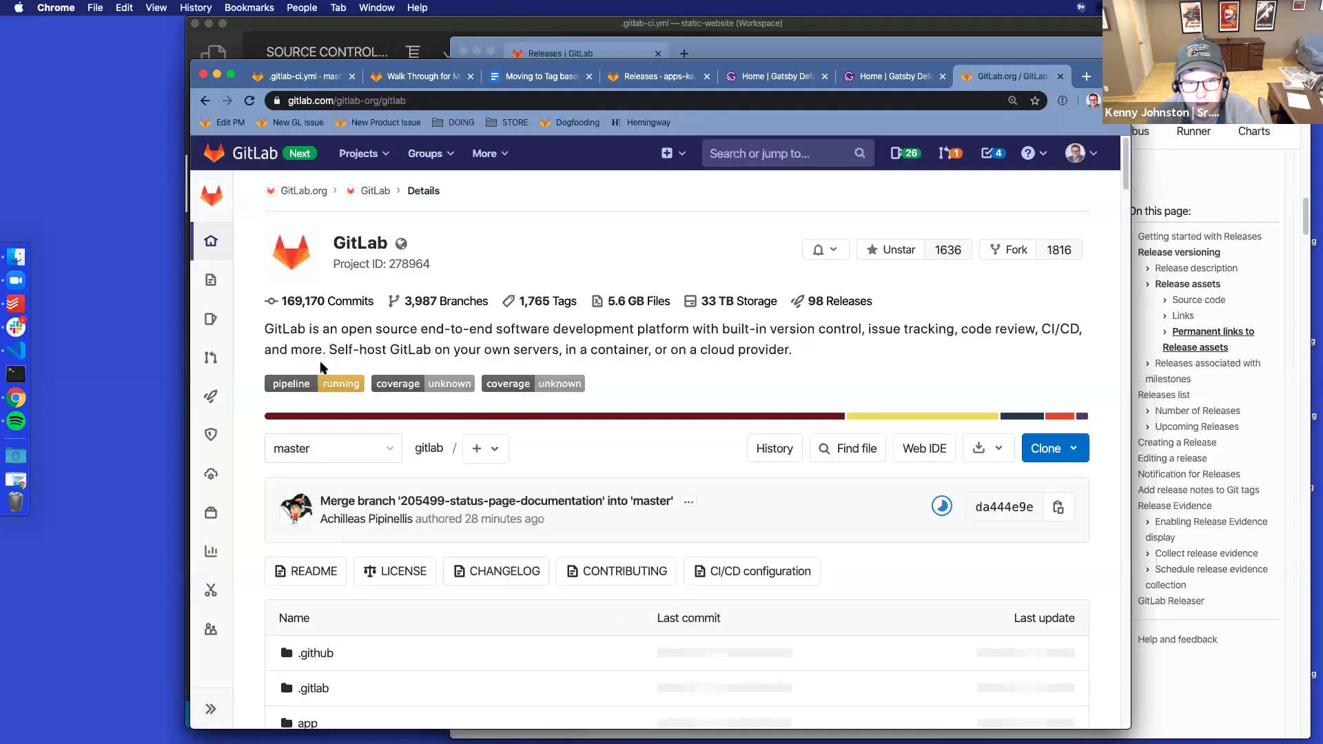
left_click(393, 450)
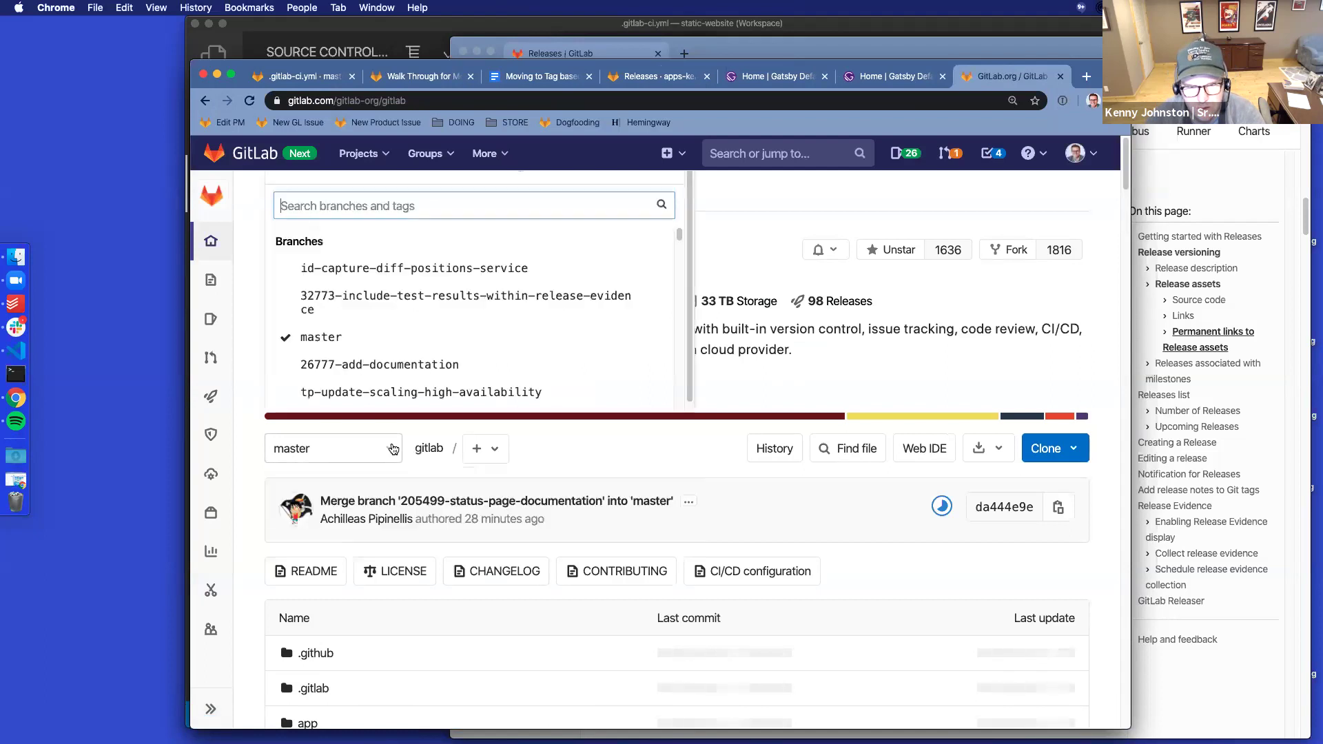
Filter gitlab-org/gitlab tags by 'v12.' and scroll through matches like v12.9.2-ee and v12.7.8-ee
scroll(442, 319, "down", 10)
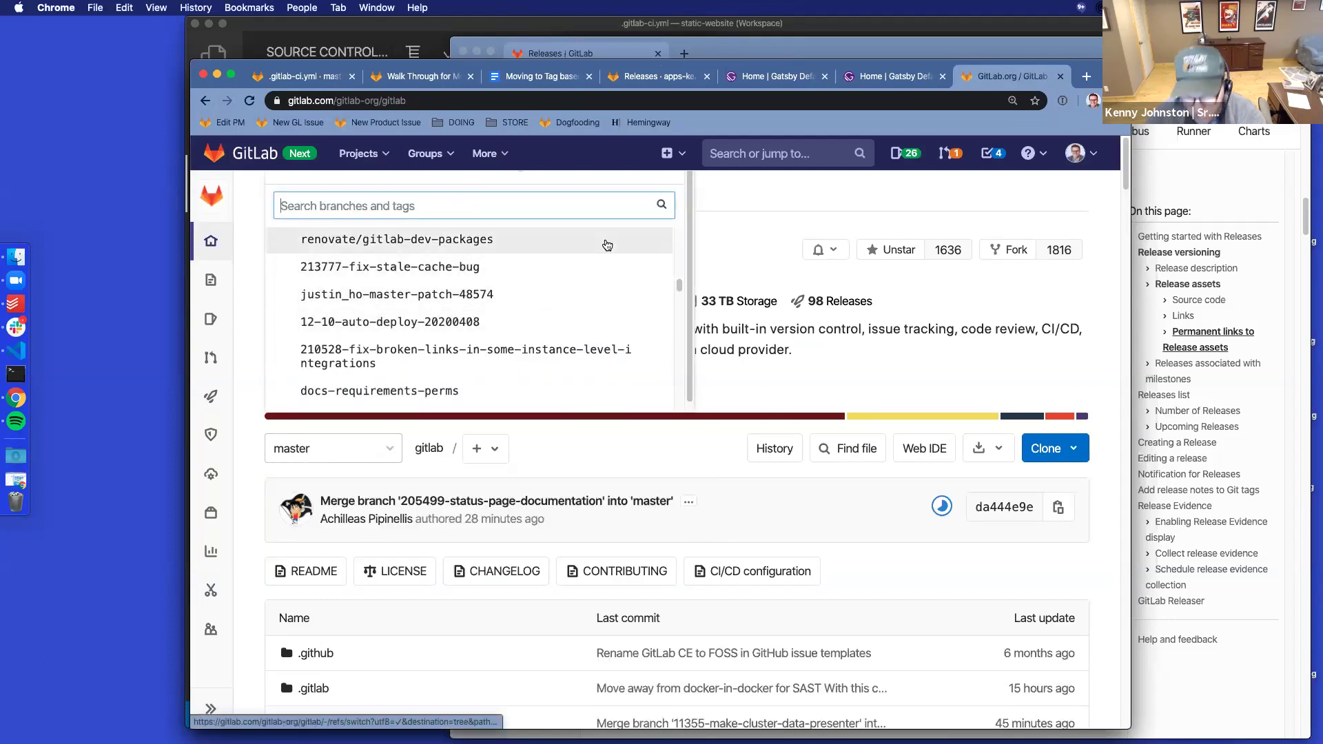
type("12.1")
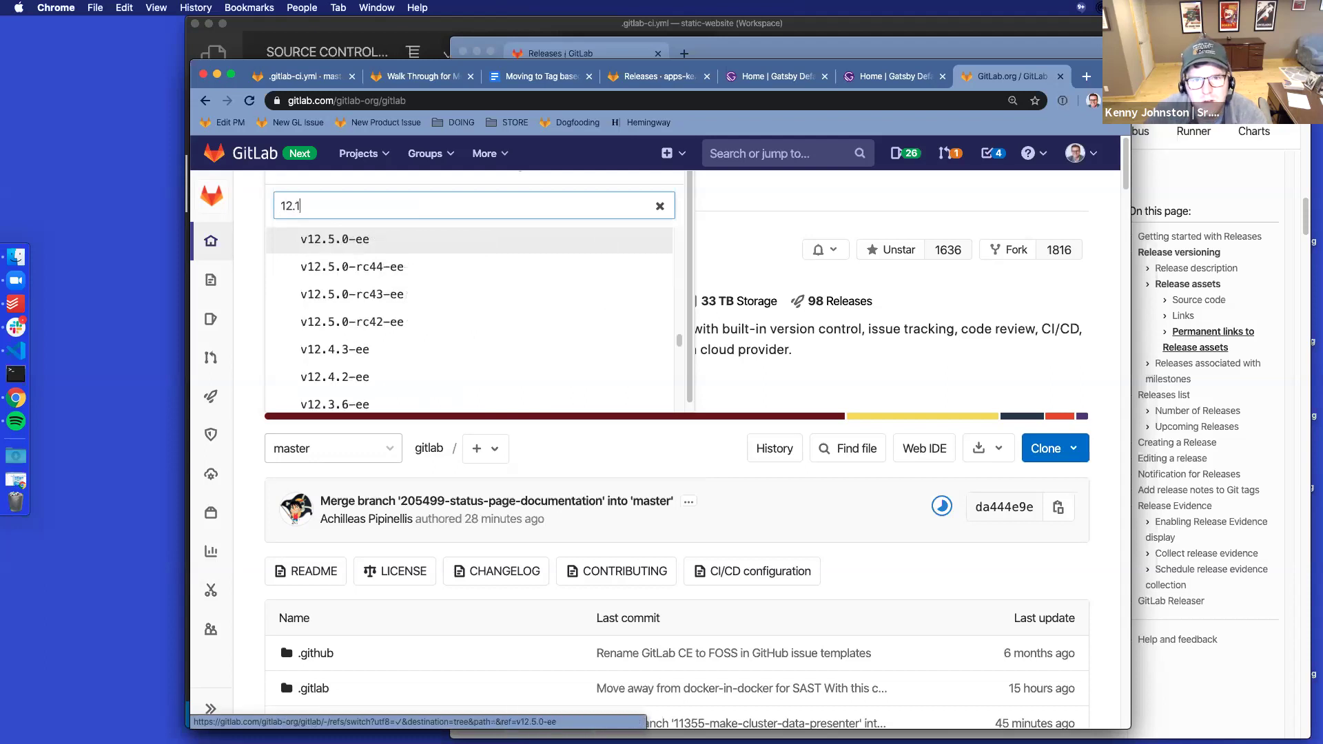
type("0")
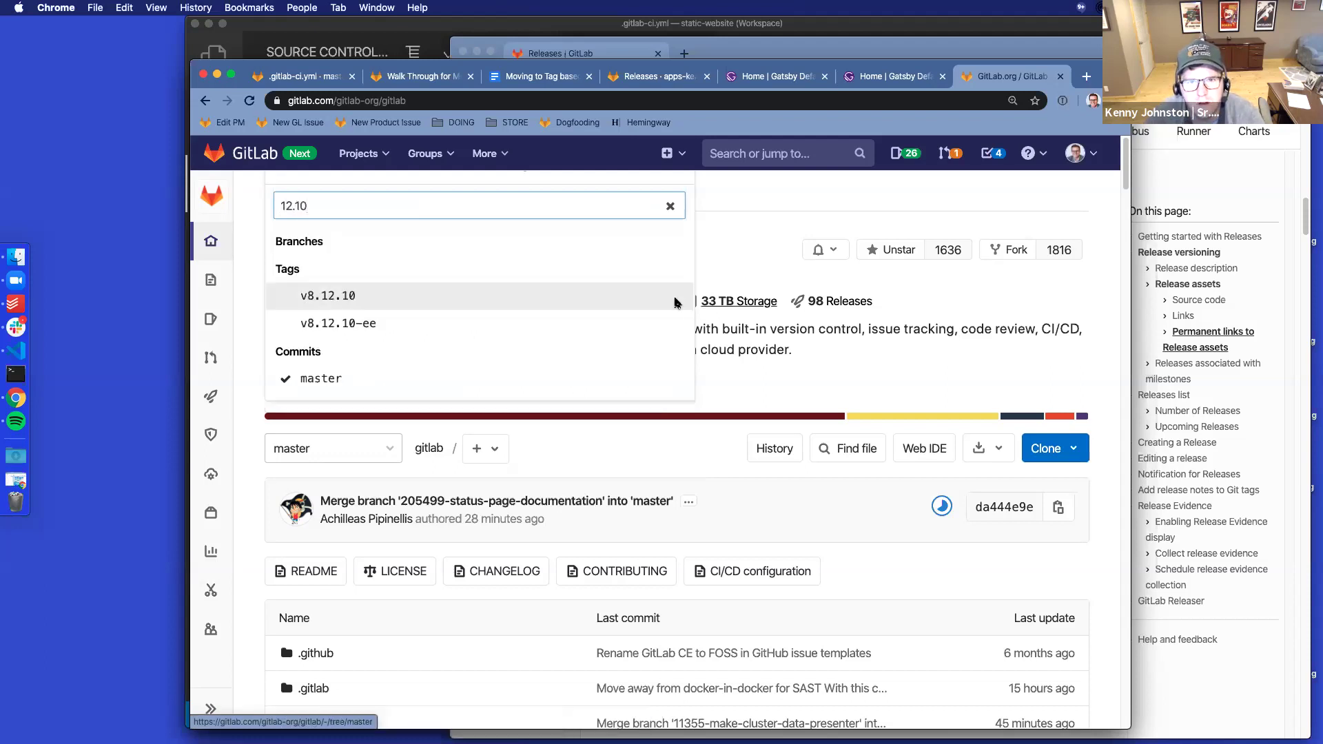
key("BackSpace")
key("BackSpace")
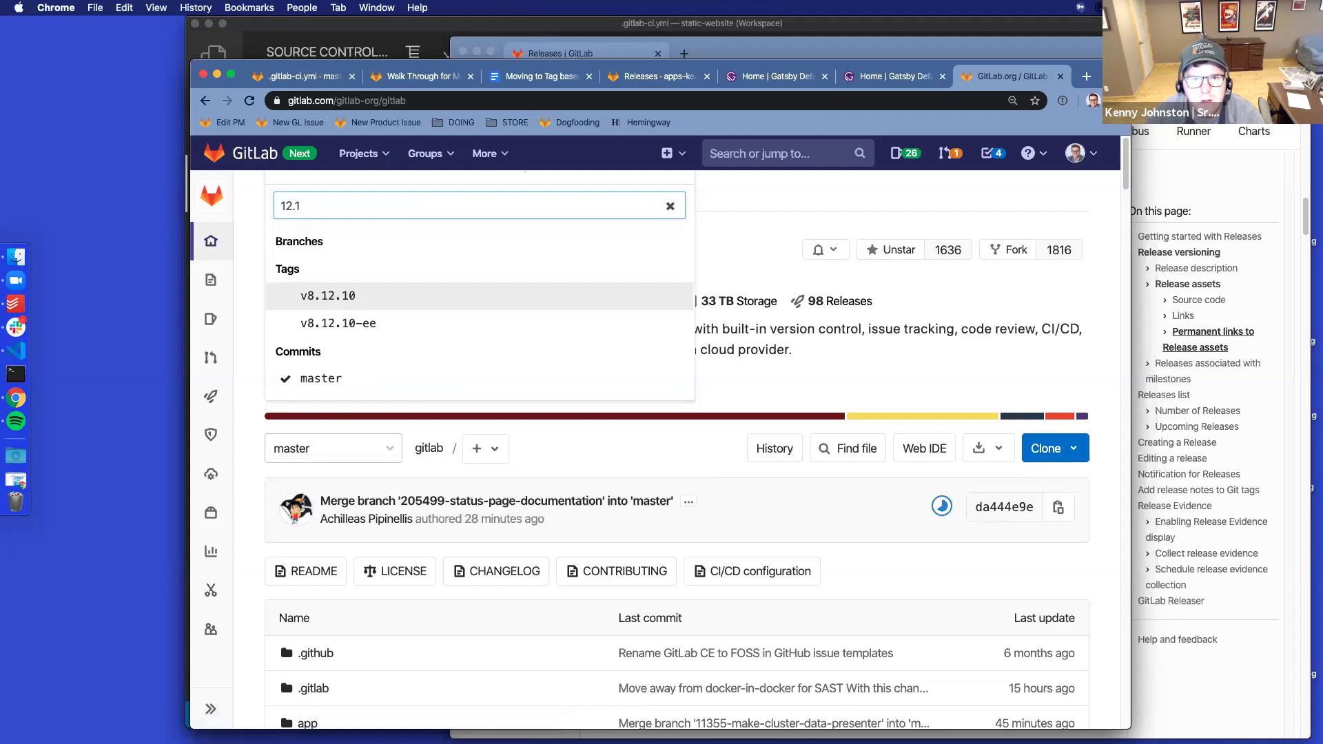
key("BackSpace")
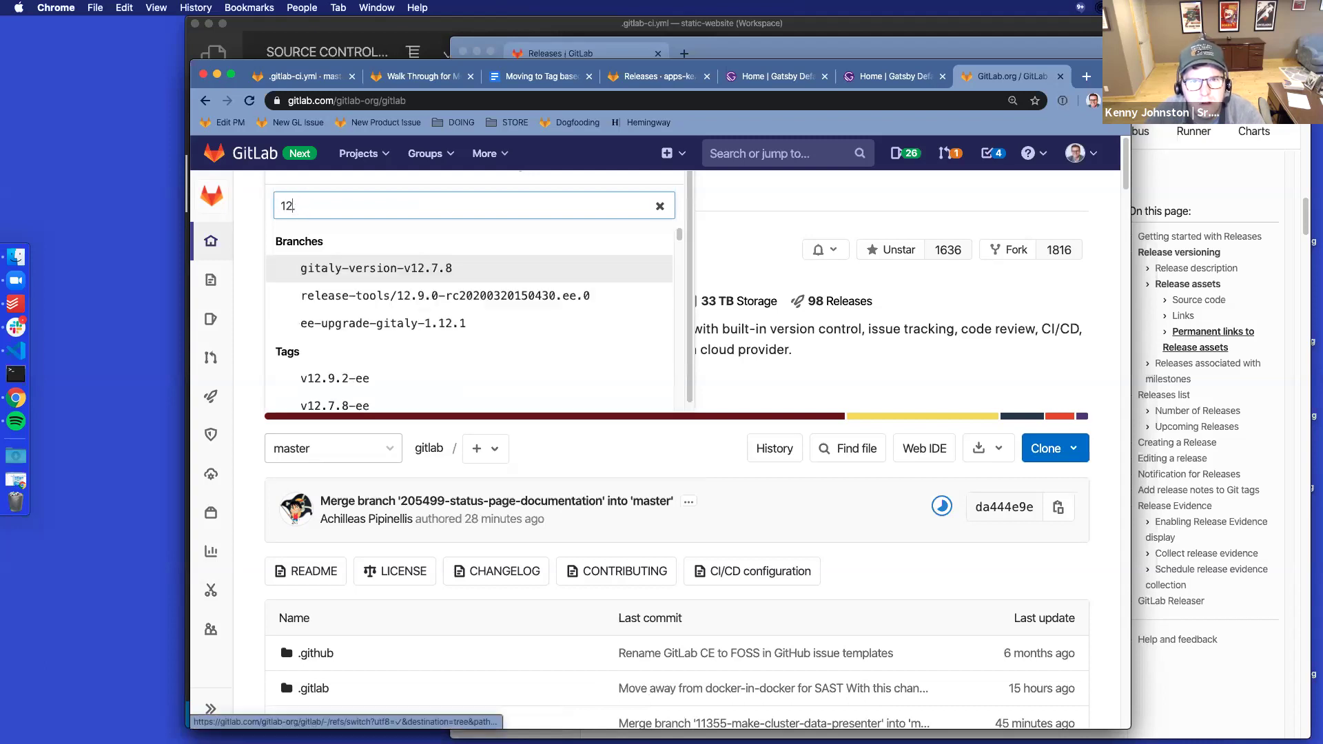
type("v")
key("End")
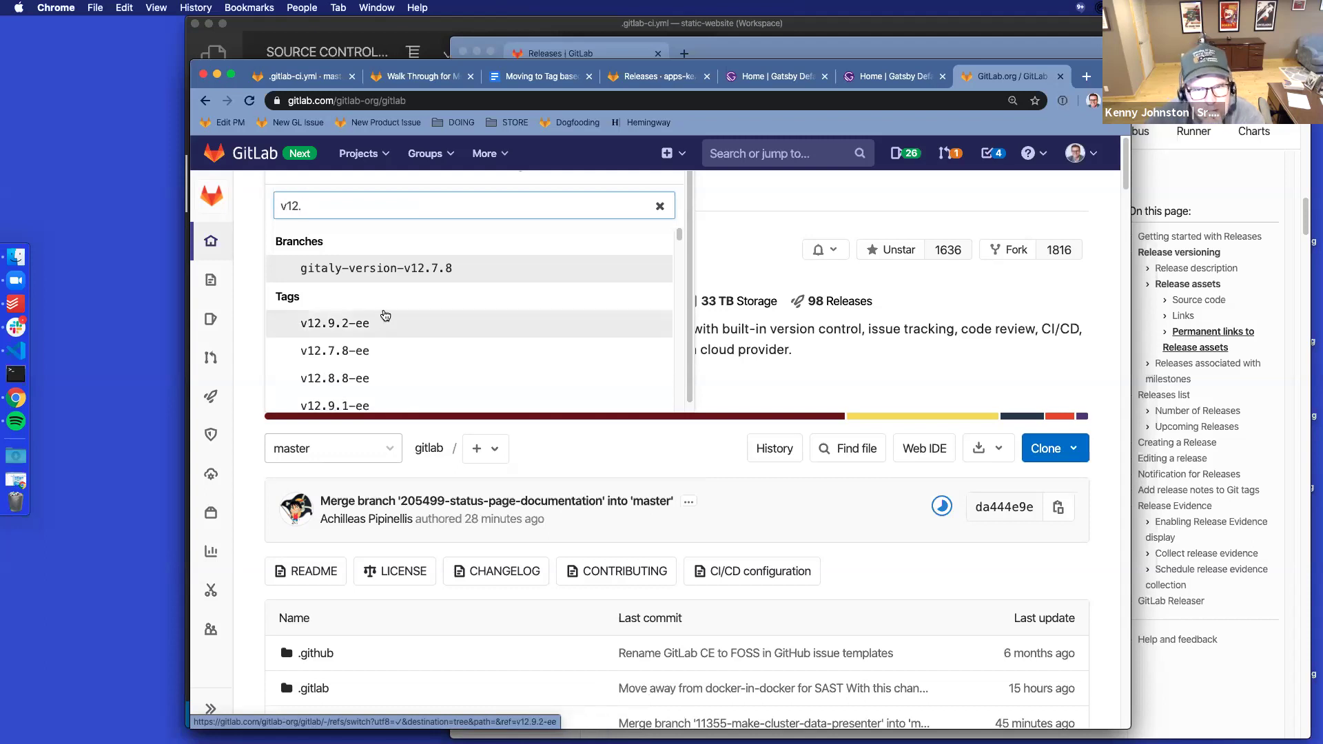
scroll(385, 315, "down", 5)
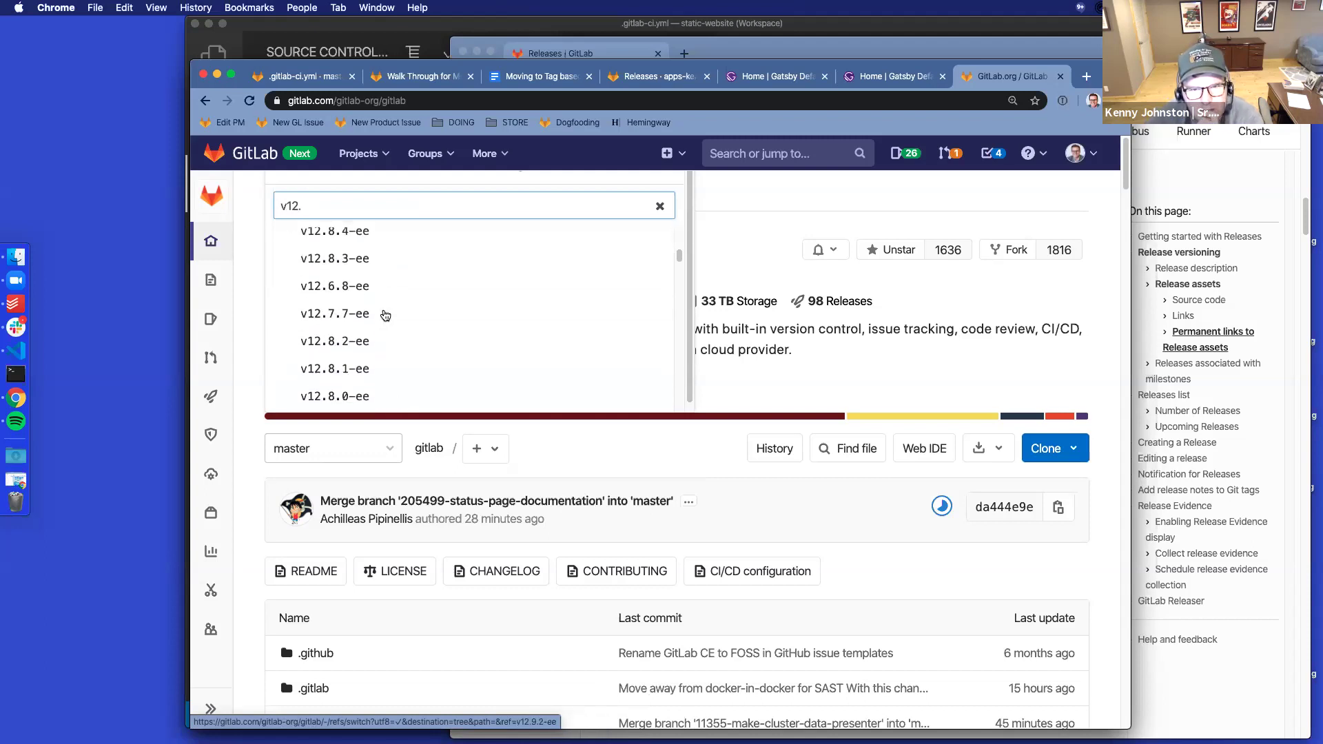
scroll(385, 315, "down", 10)
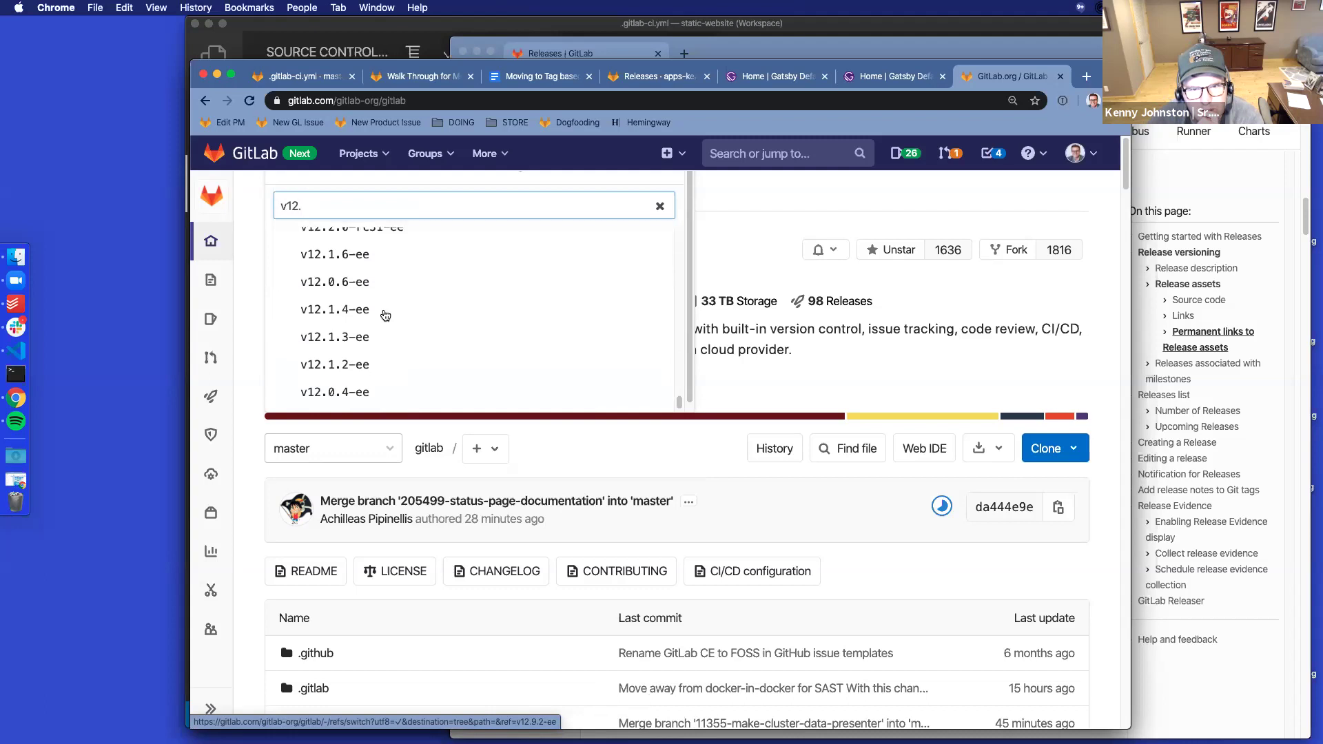
scroll(385, 316, "up", 10)
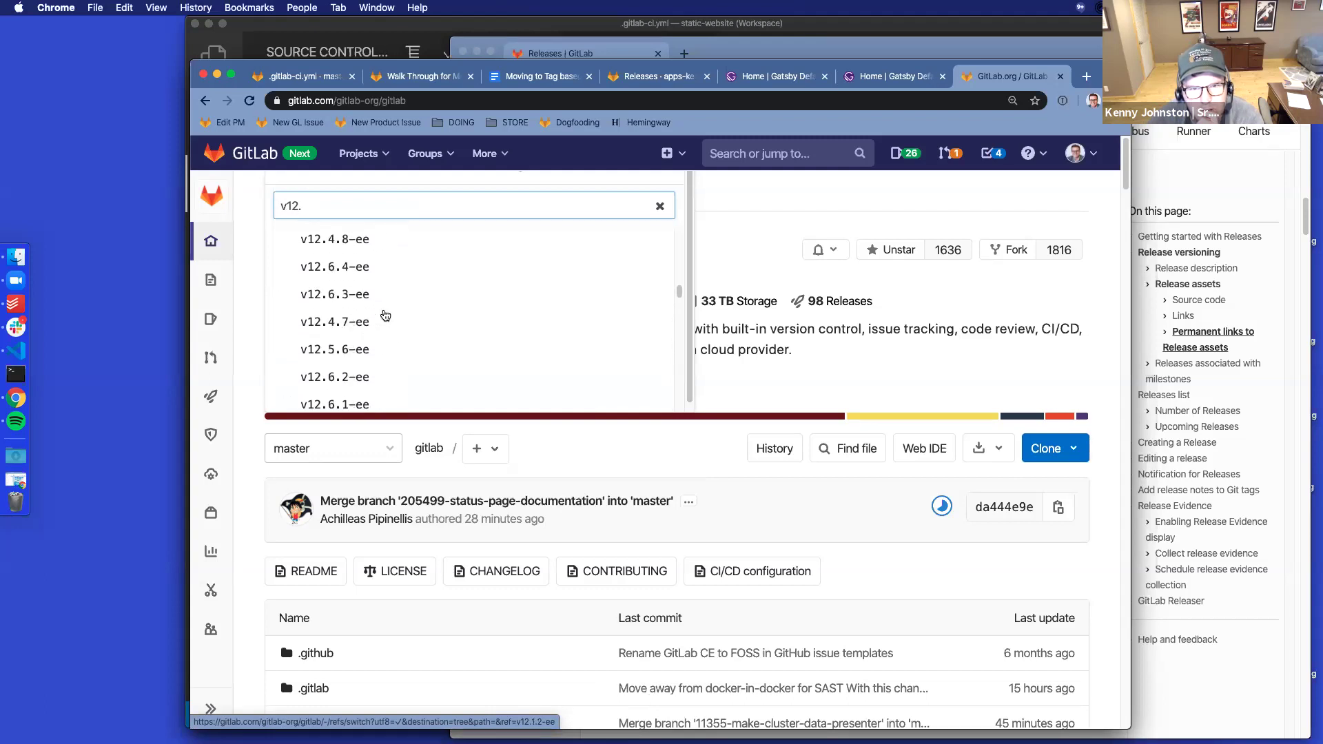
scroll(385, 315, "up", 8)
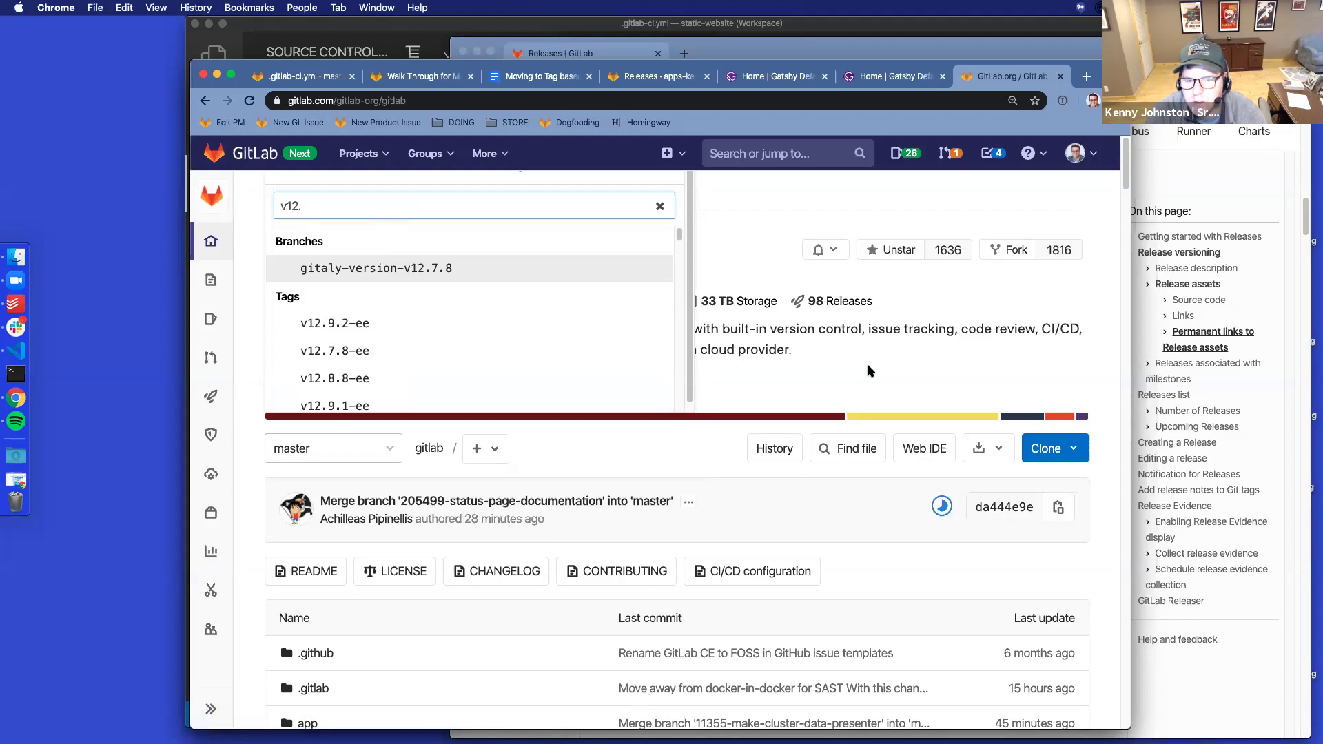
Read the Releases docs' milestone-association examples down to the 13.5 milestone screenshot
left_click(1199, 687)
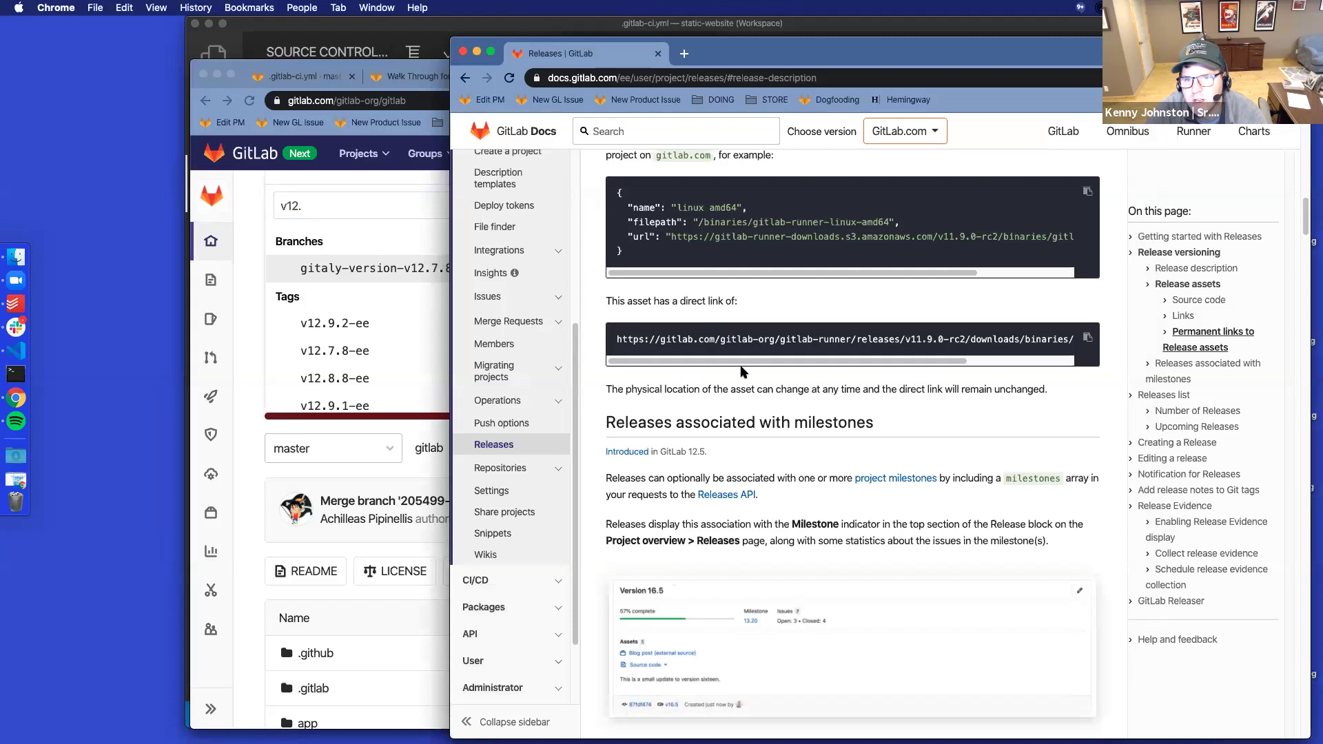
scroll(744, 373, "up", 3)
scroll(759, 398, "down", 4)
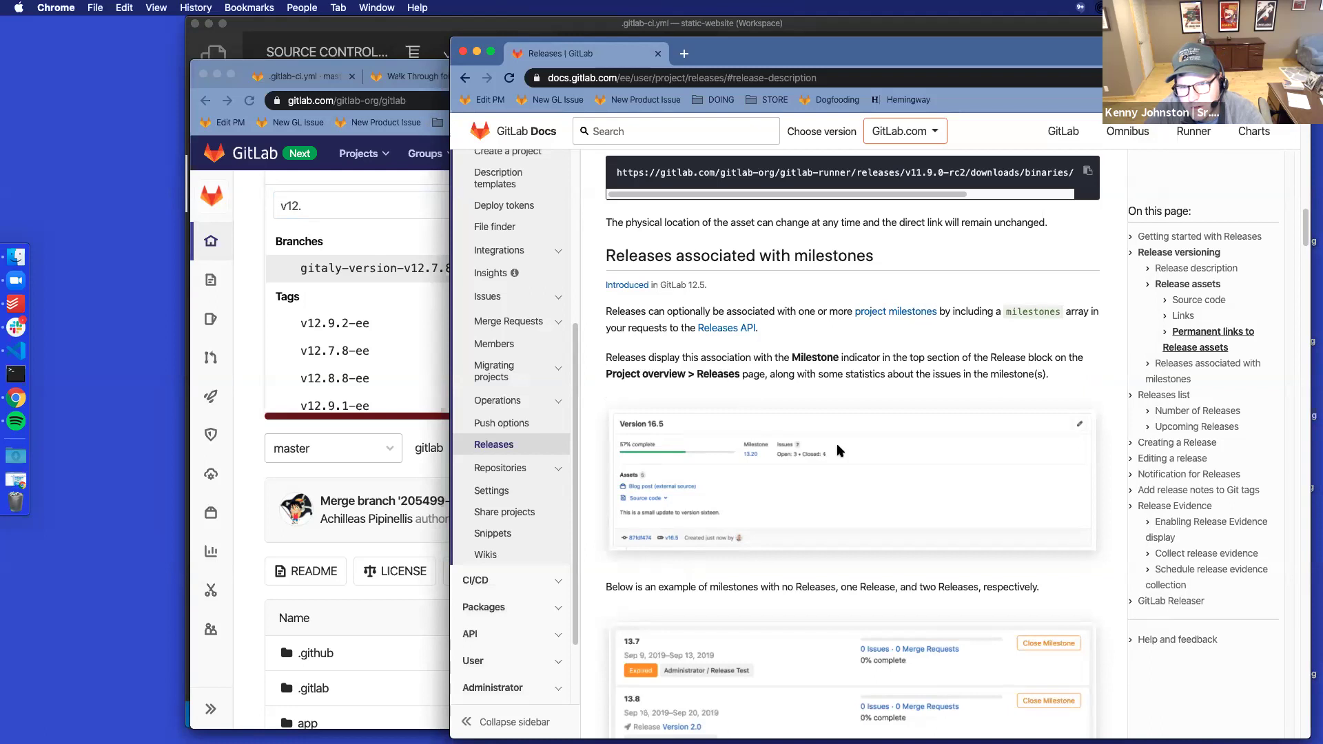
scroll(837, 446, "down", 1)
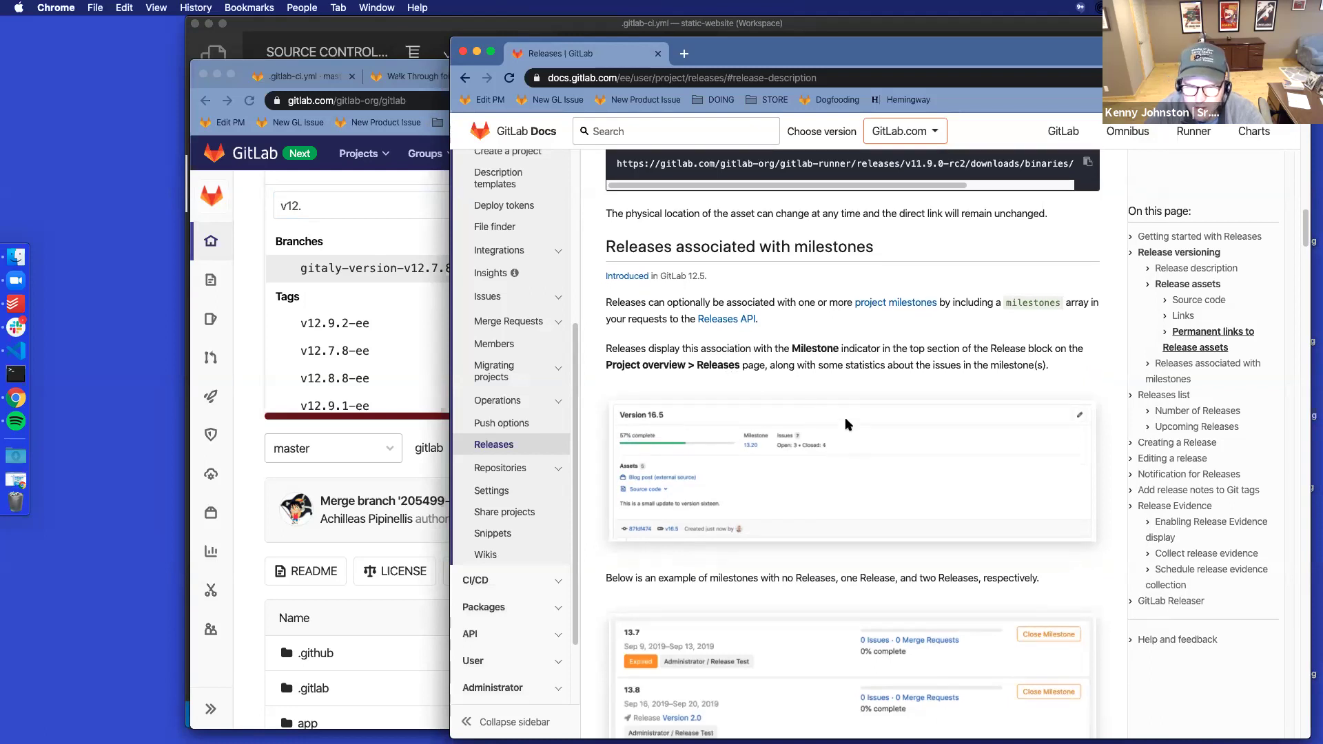
scroll(784, 356, "down", 5)
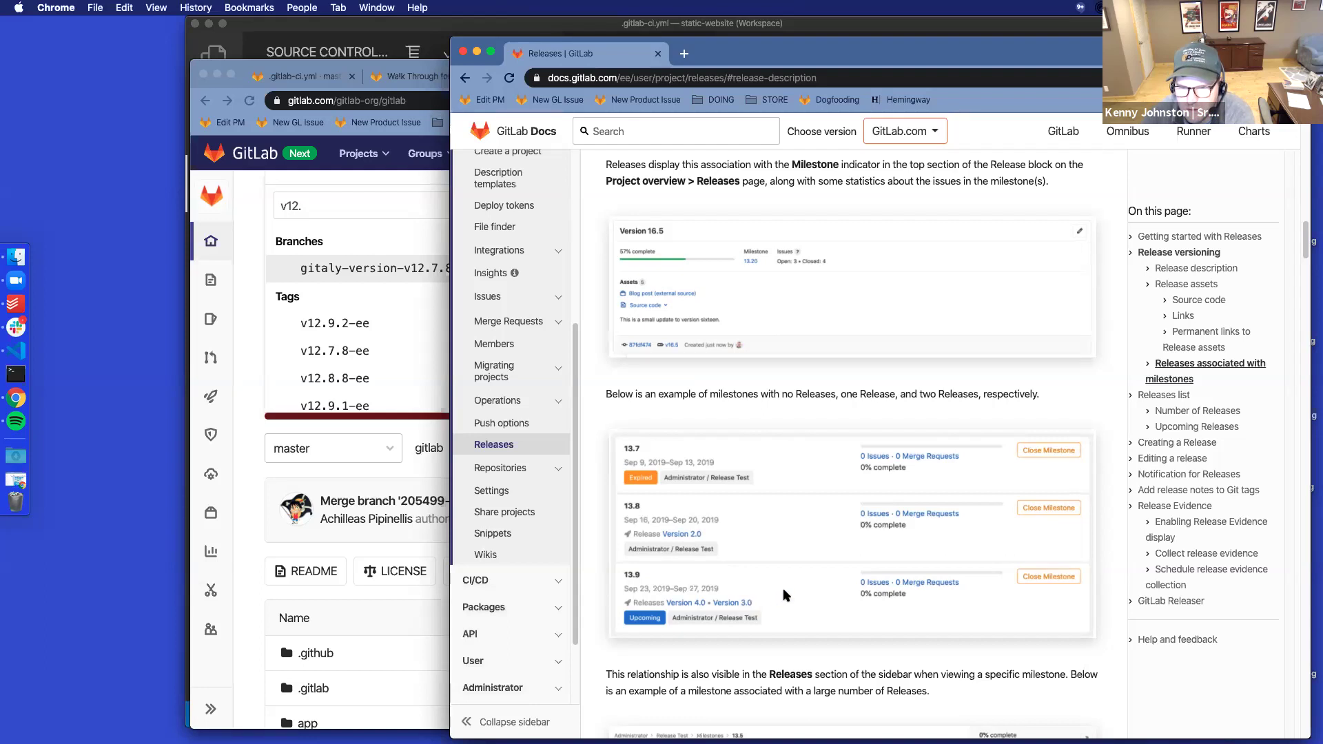
scroll(784, 595, "down", 3)
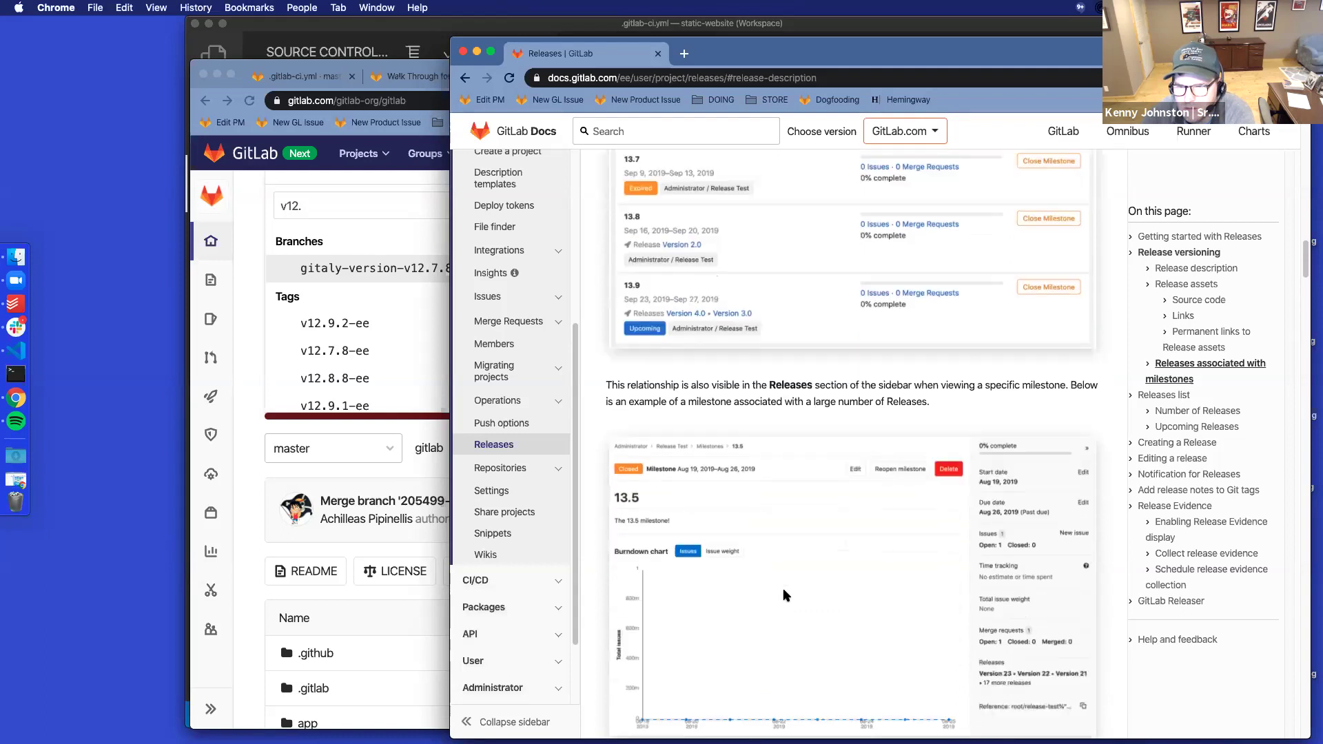
scroll(783, 595, "down", 2)
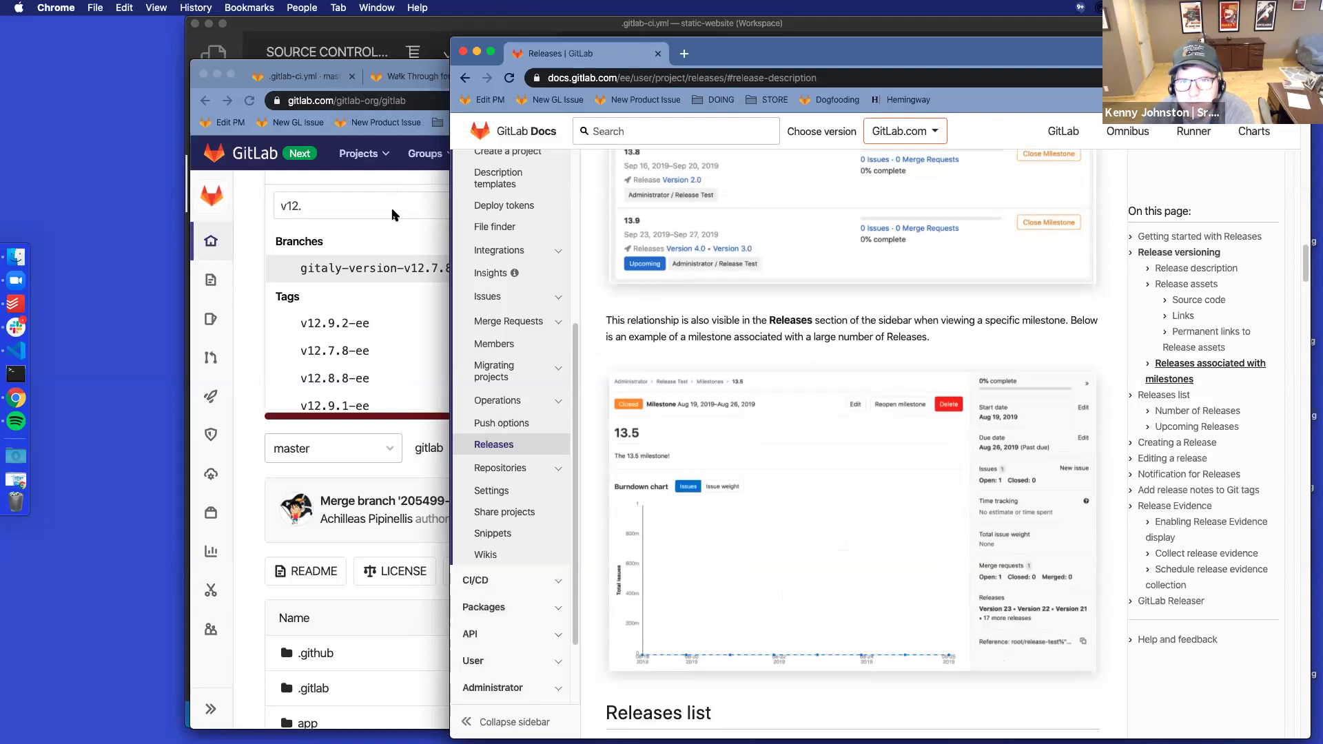
left_click(405, 129)
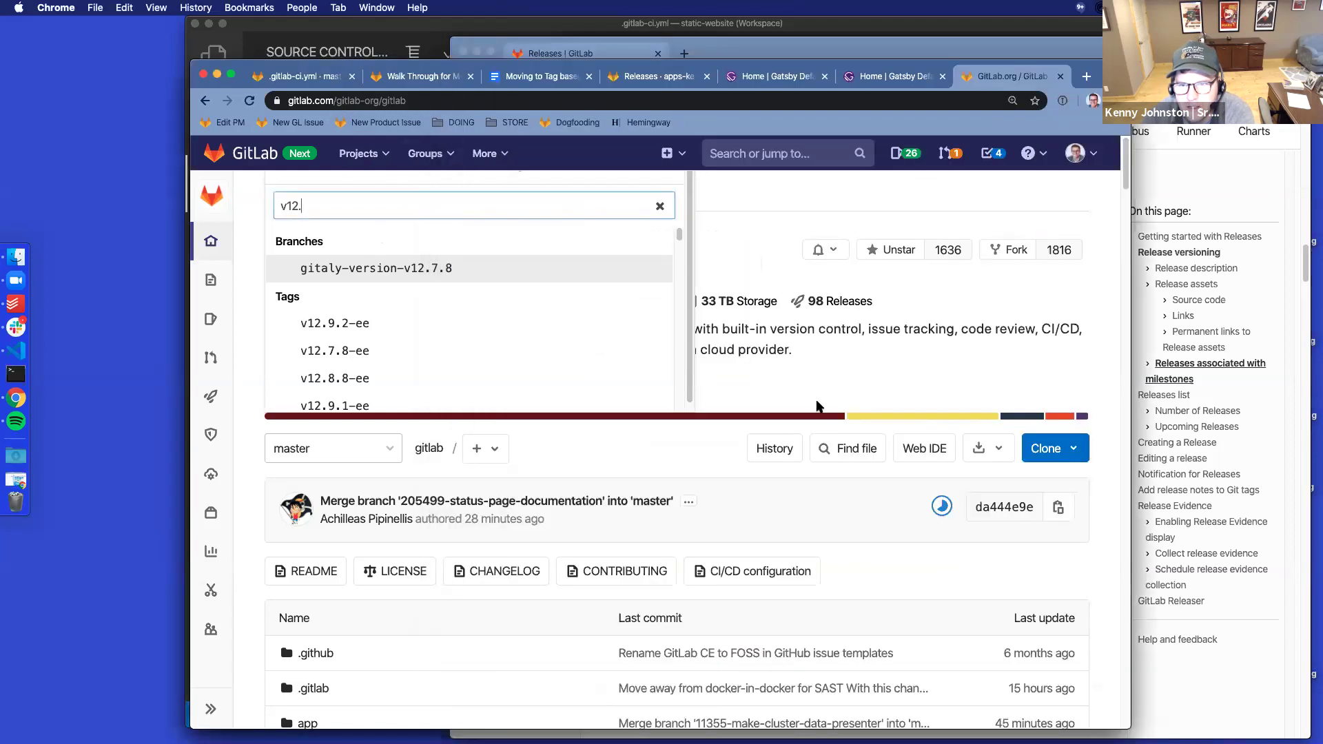
Browse all of the GitLab project's milestones, open and closed, through page 2
mouse_move(218, 244)
mouse_move(207, 279)
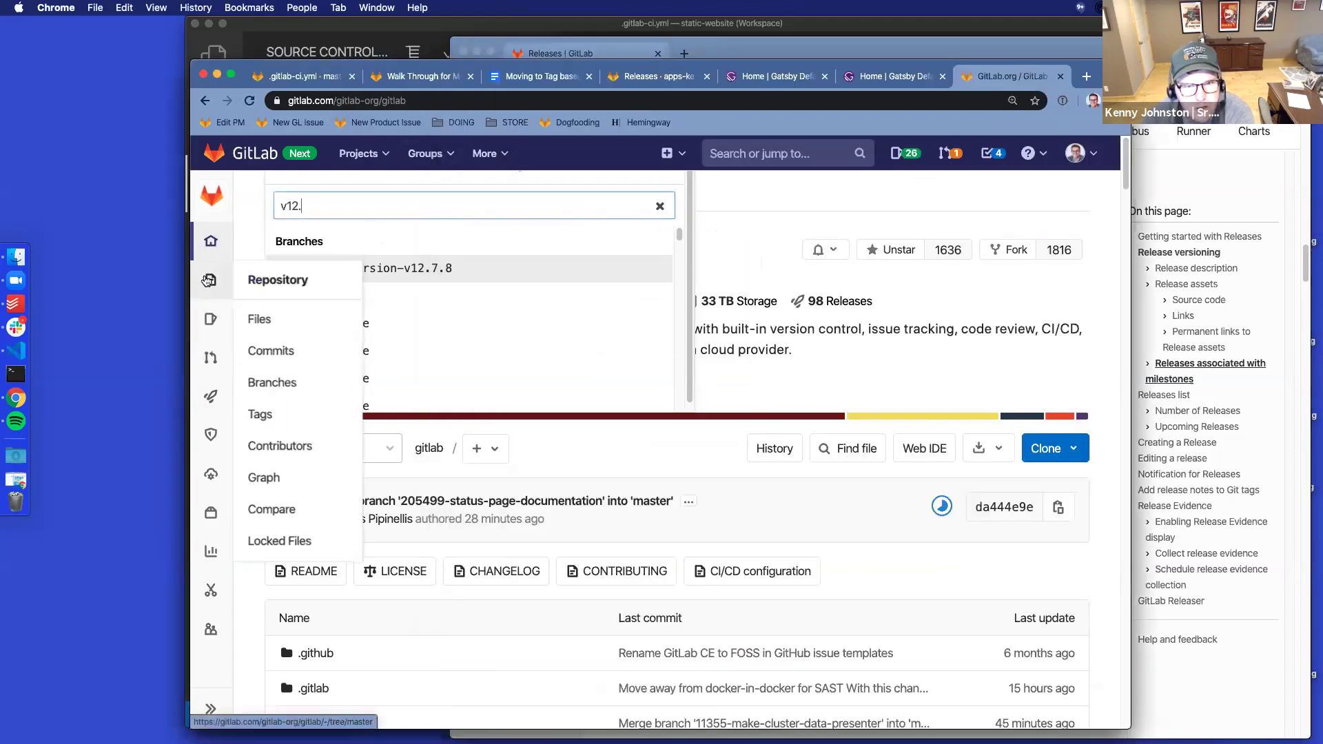
mouse_move(210, 319)
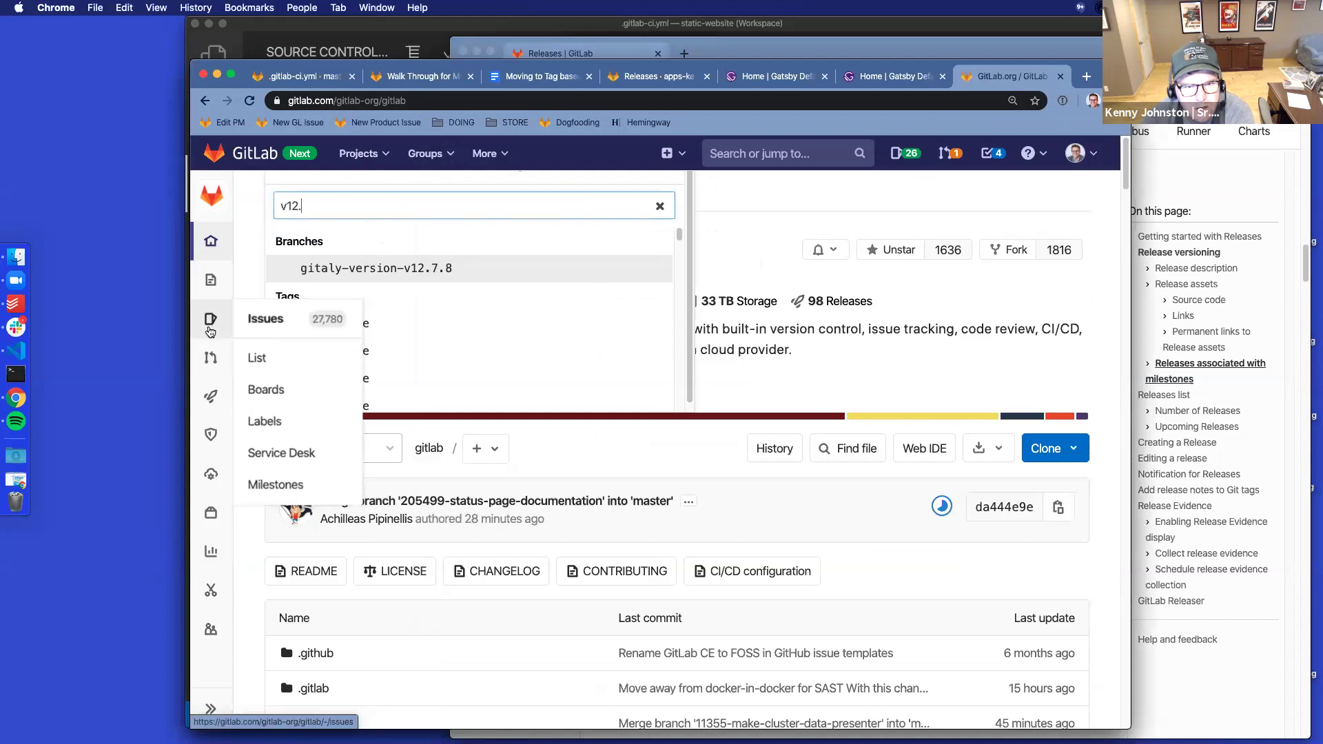
left_click(279, 488)
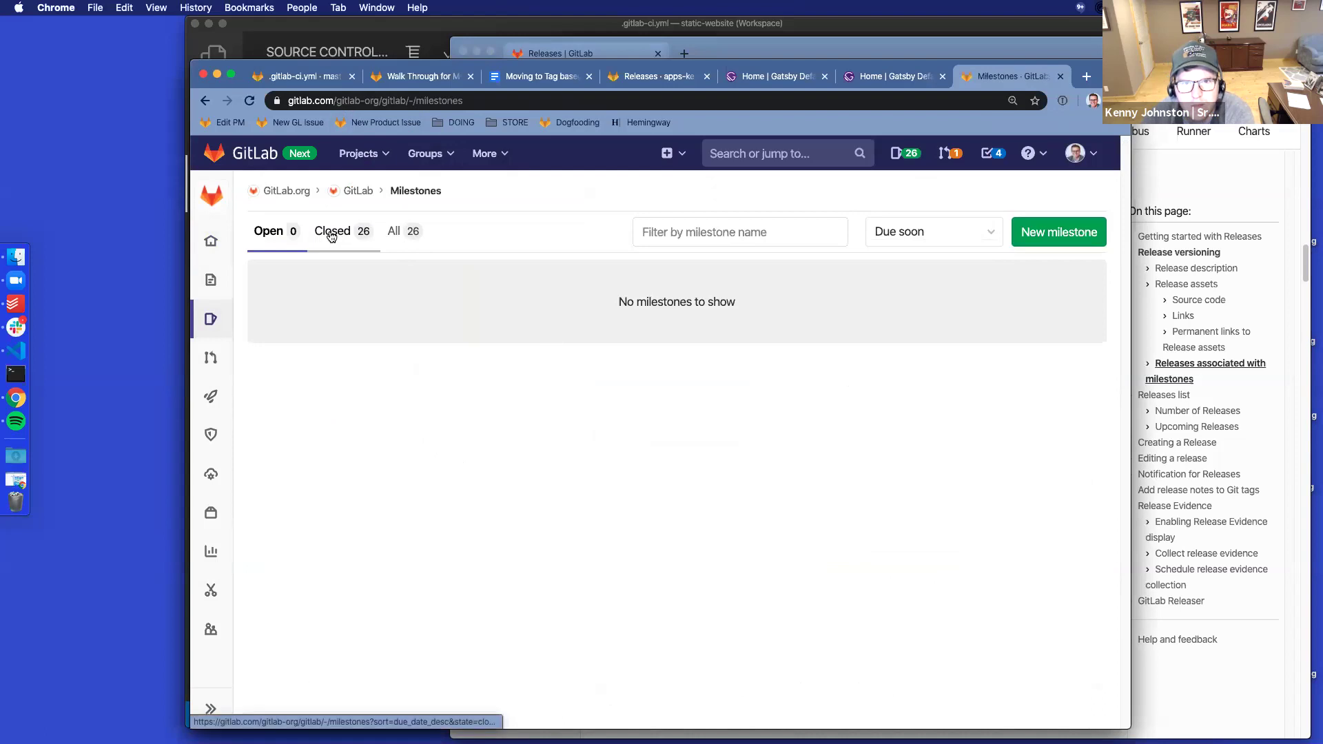
left_click(392, 235)
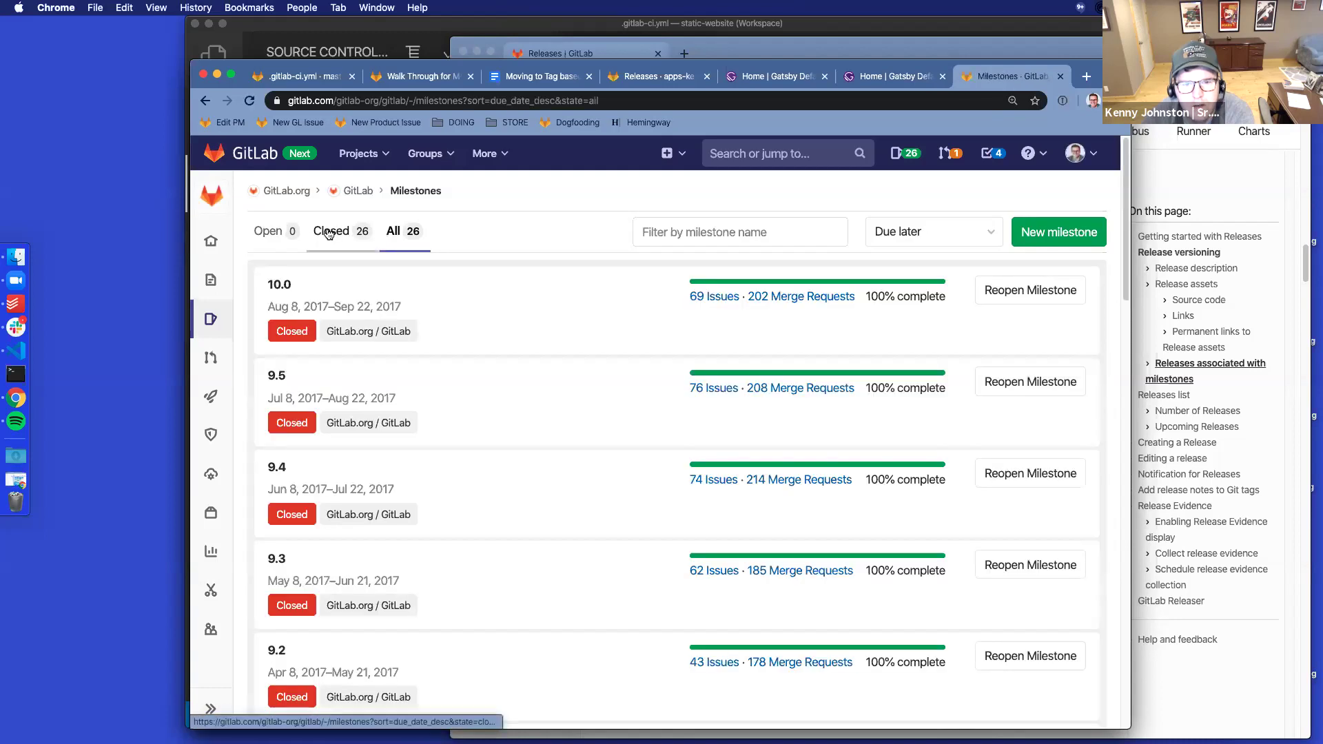
scroll(652, 431, "down", 15)
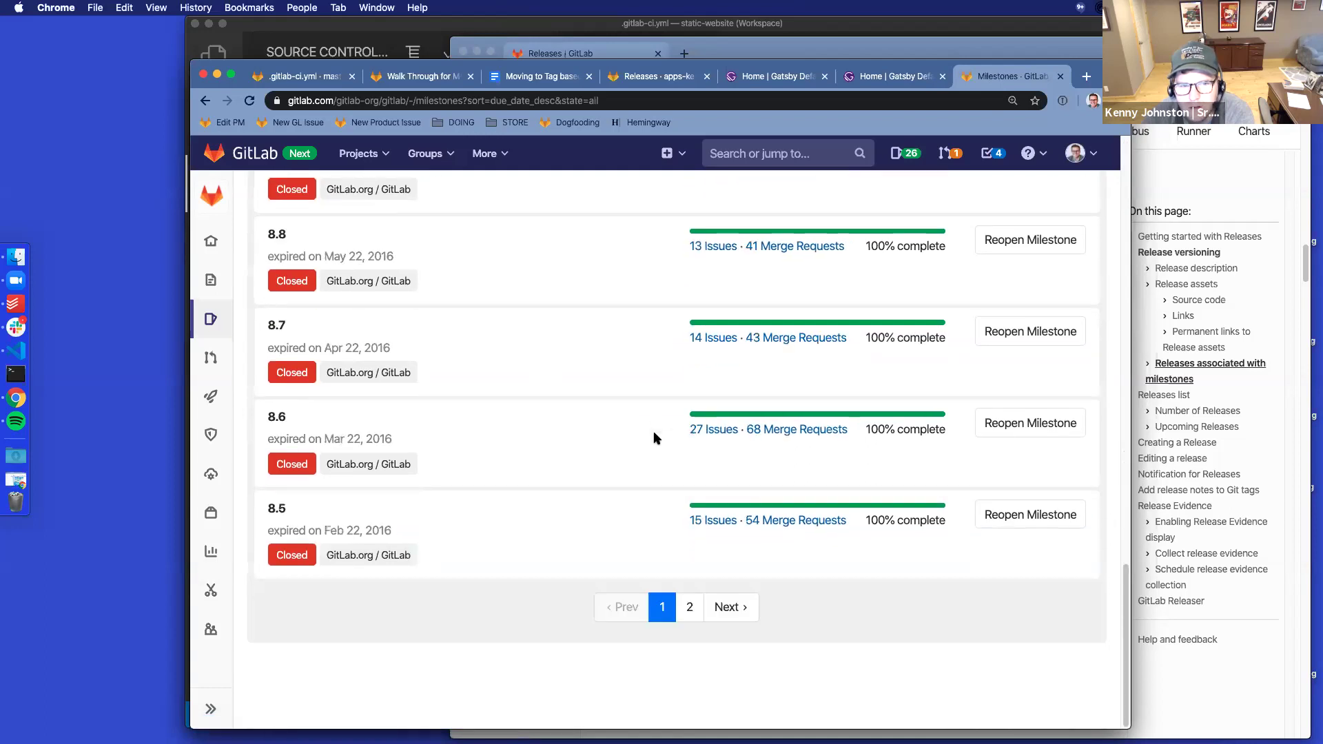
left_click(691, 609)
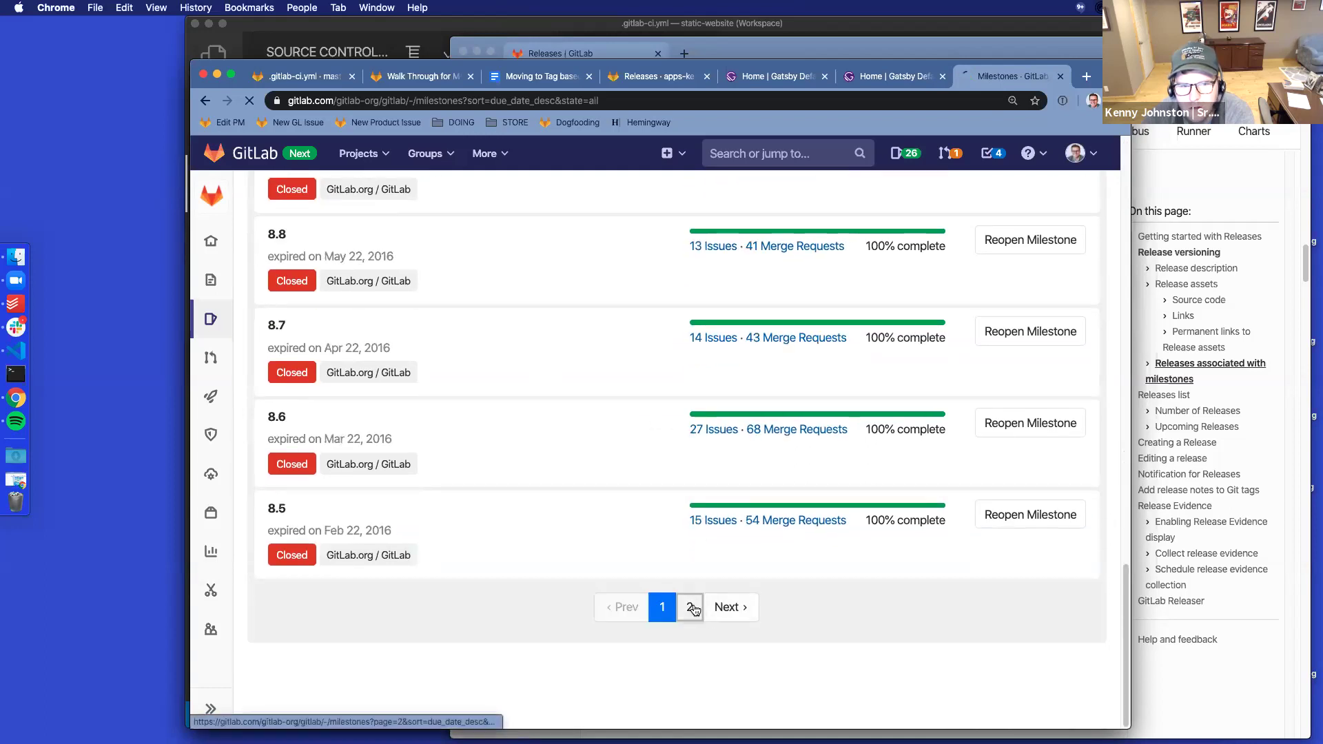
Filter to the 26 closed milestones, then go back to the GitLab project overview
scroll(507, 387, "down", 5)
scroll(508, 391, "up", 5)
left_click(331, 232)
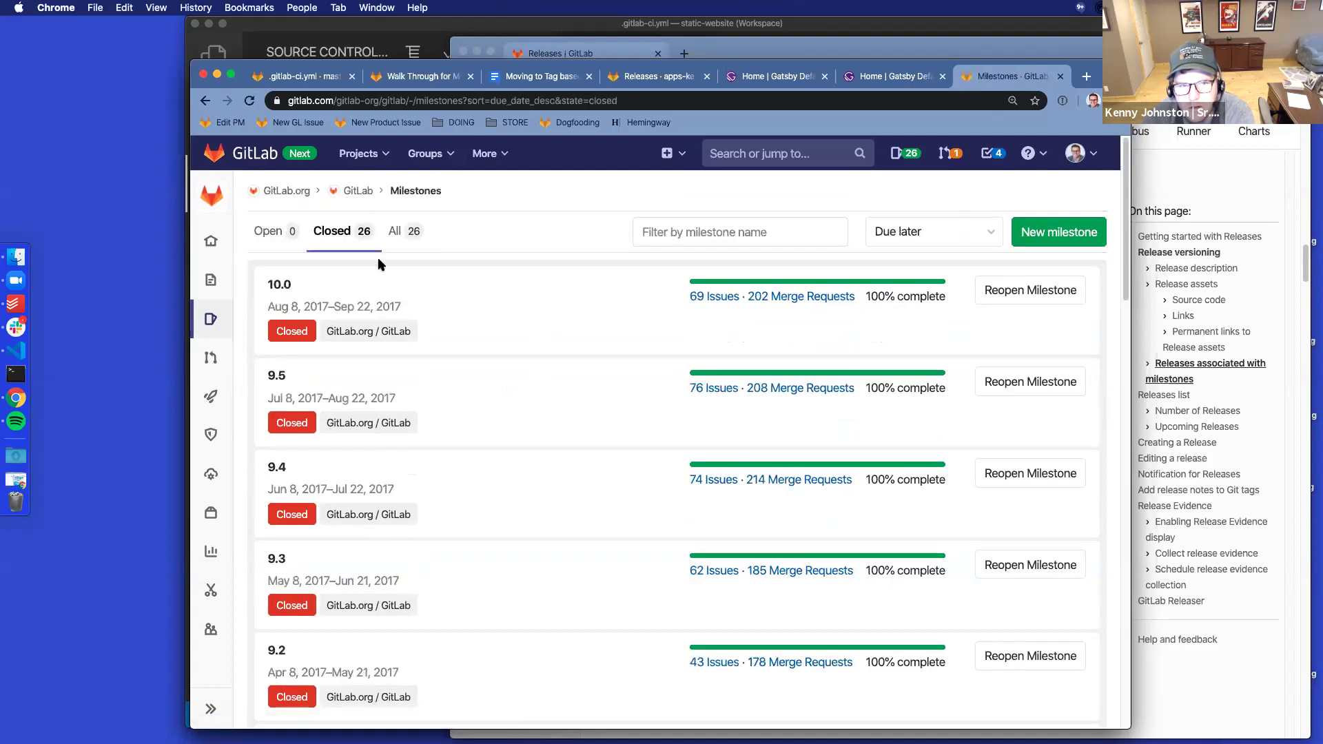
mouse_move(218, 329)
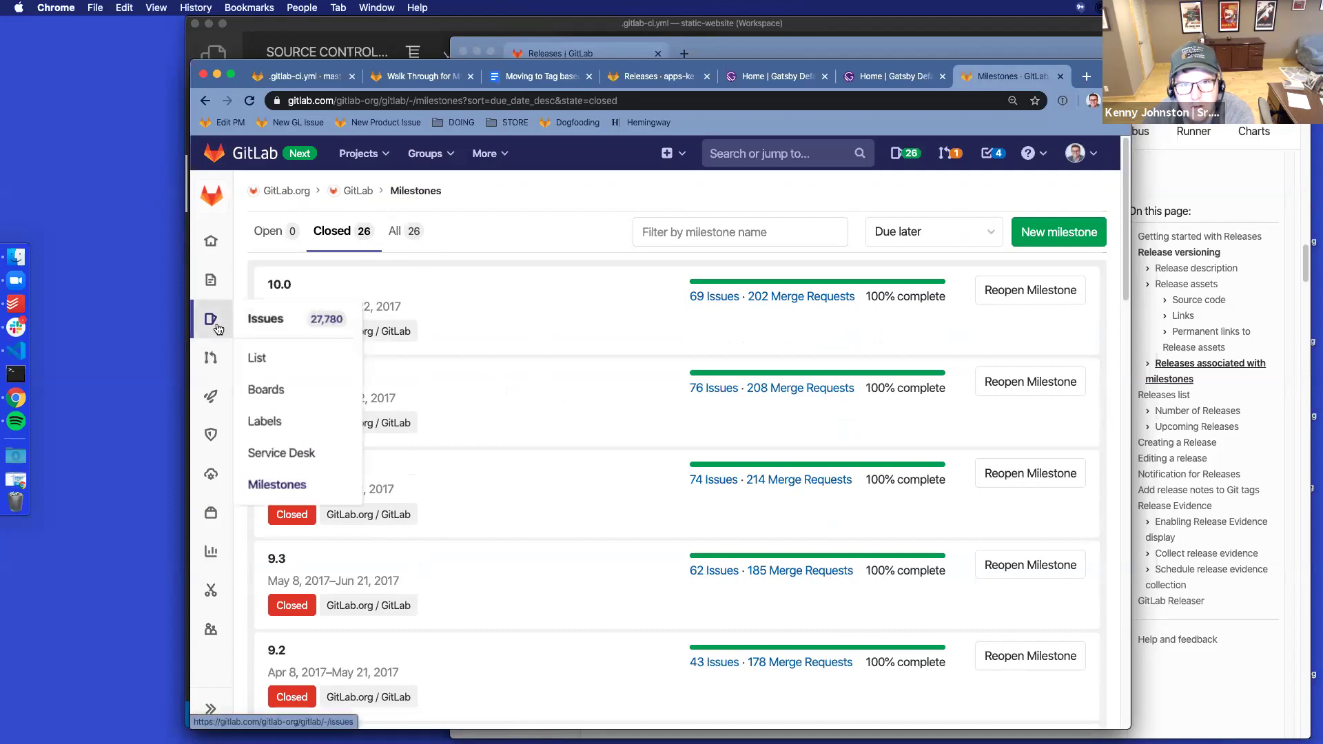
left_click(350, 192)
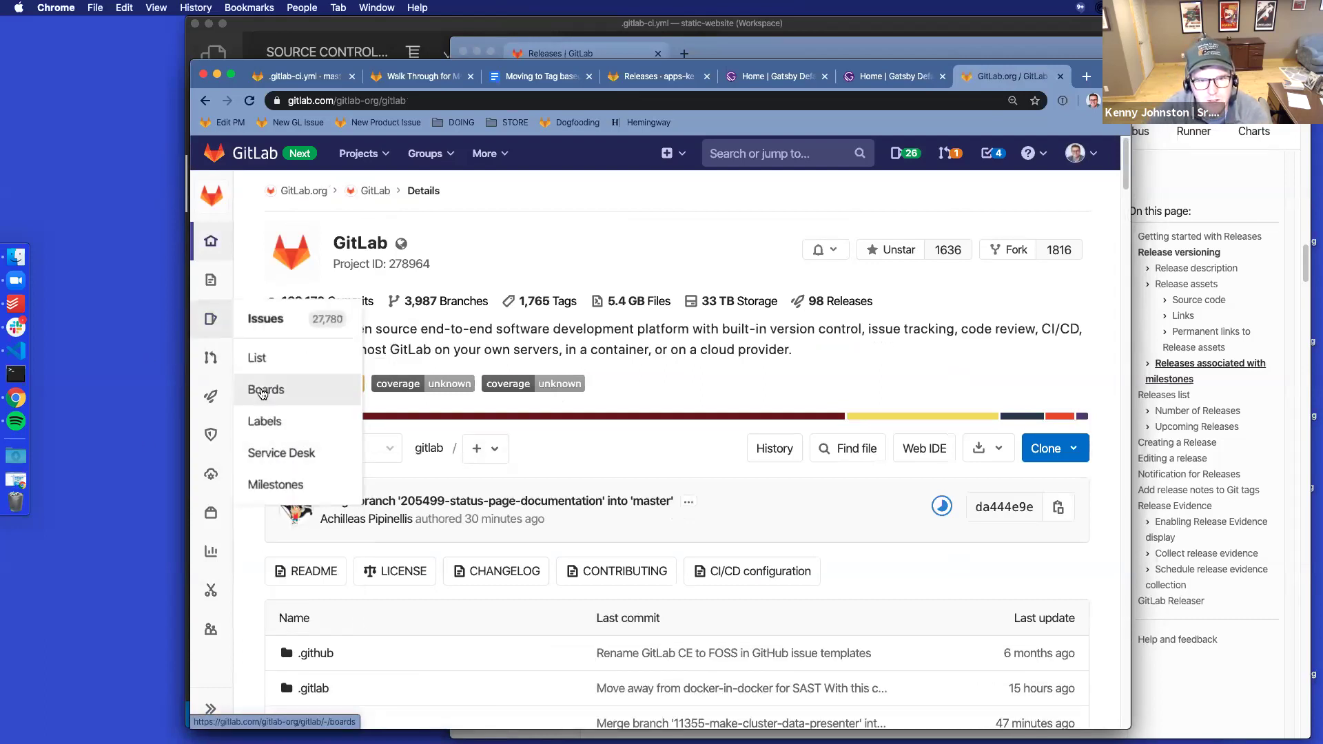
Open the 'Follow-up from "Status Page documentation"' issue from the project's issue list
left_click(257, 424)
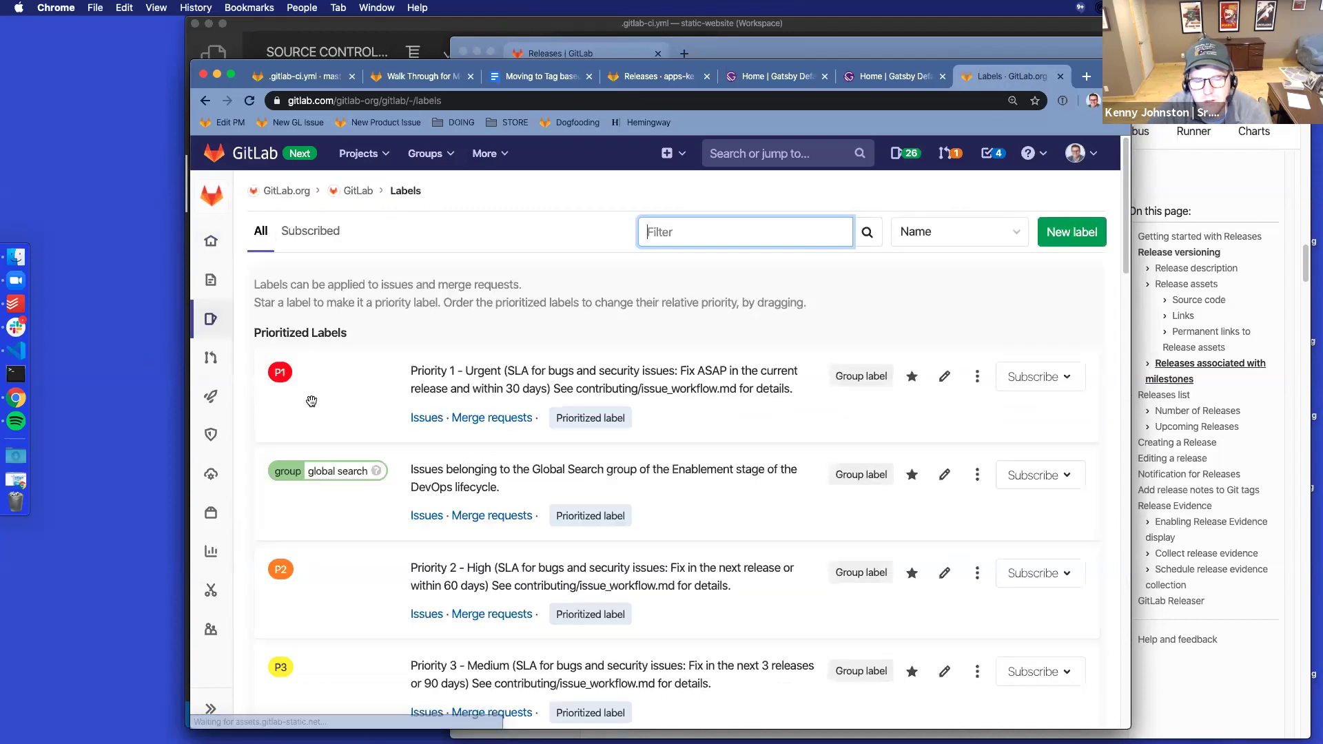
mouse_move(216, 321)
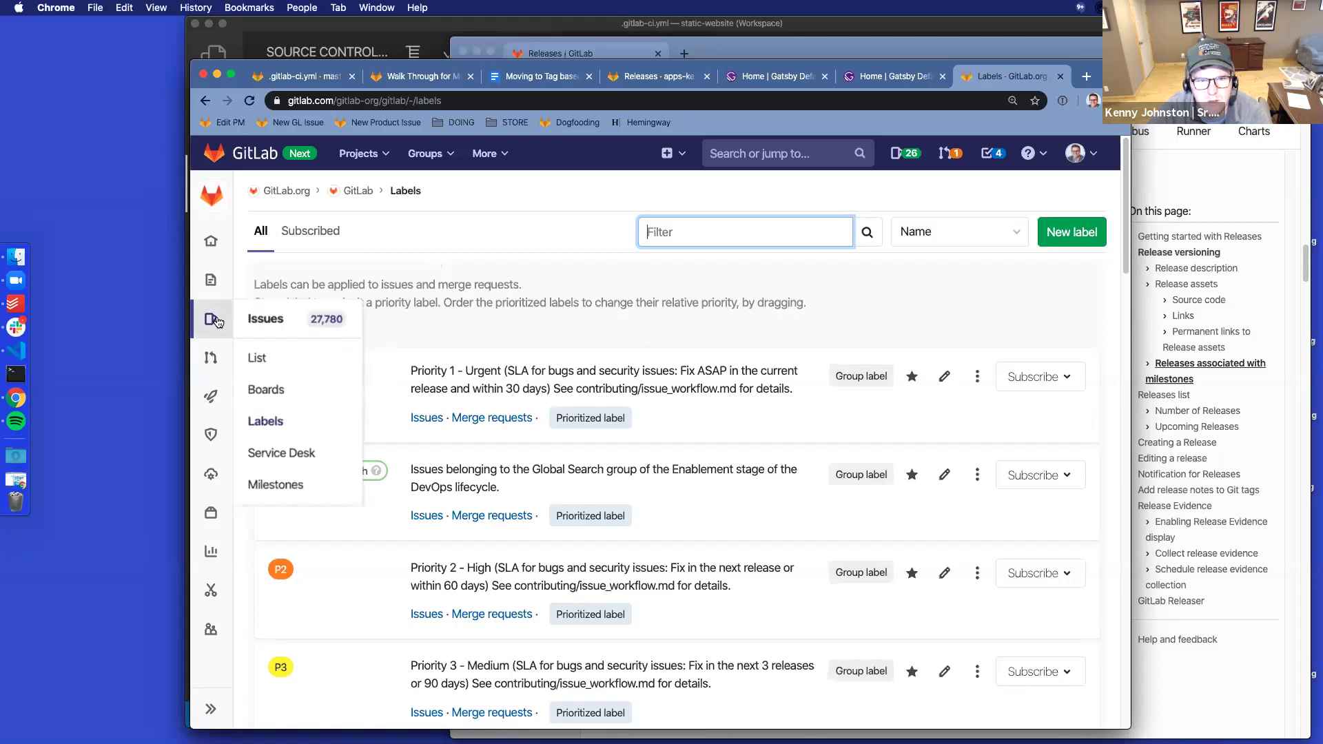
left_click(269, 320)
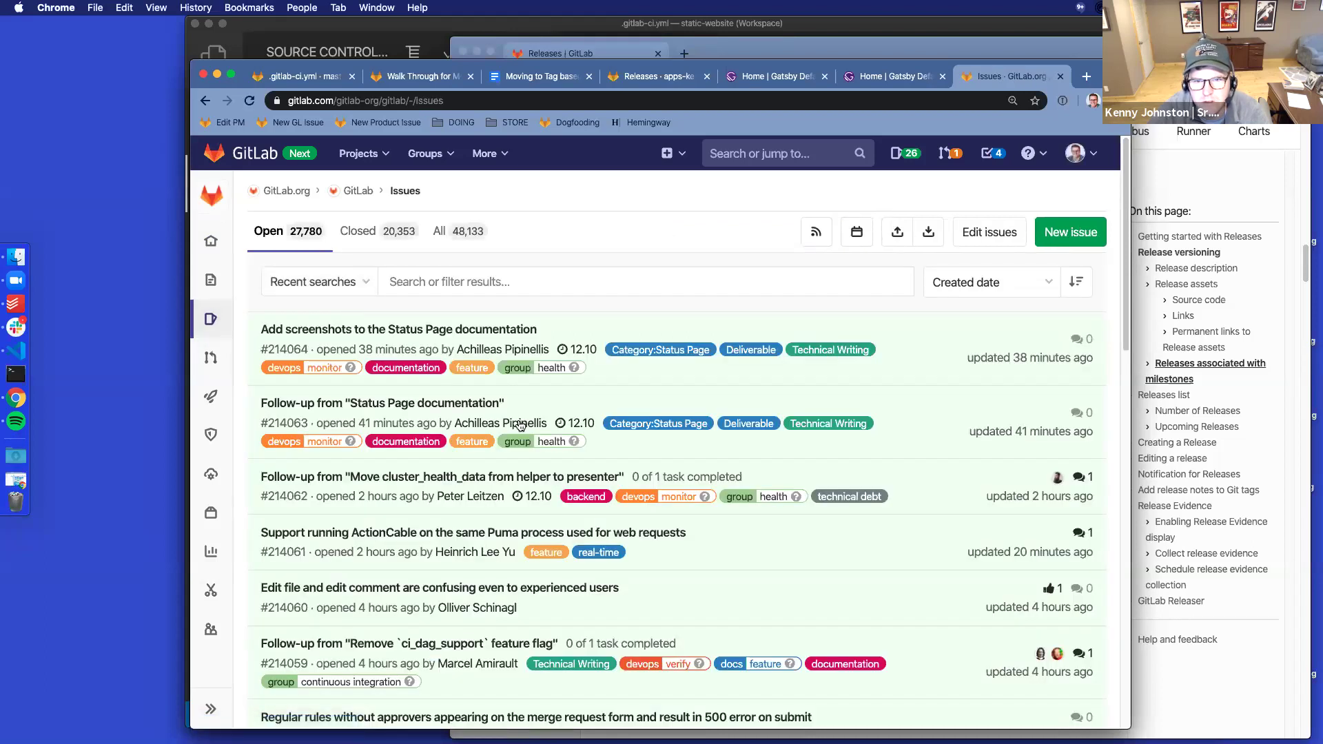
left_click(437, 405)
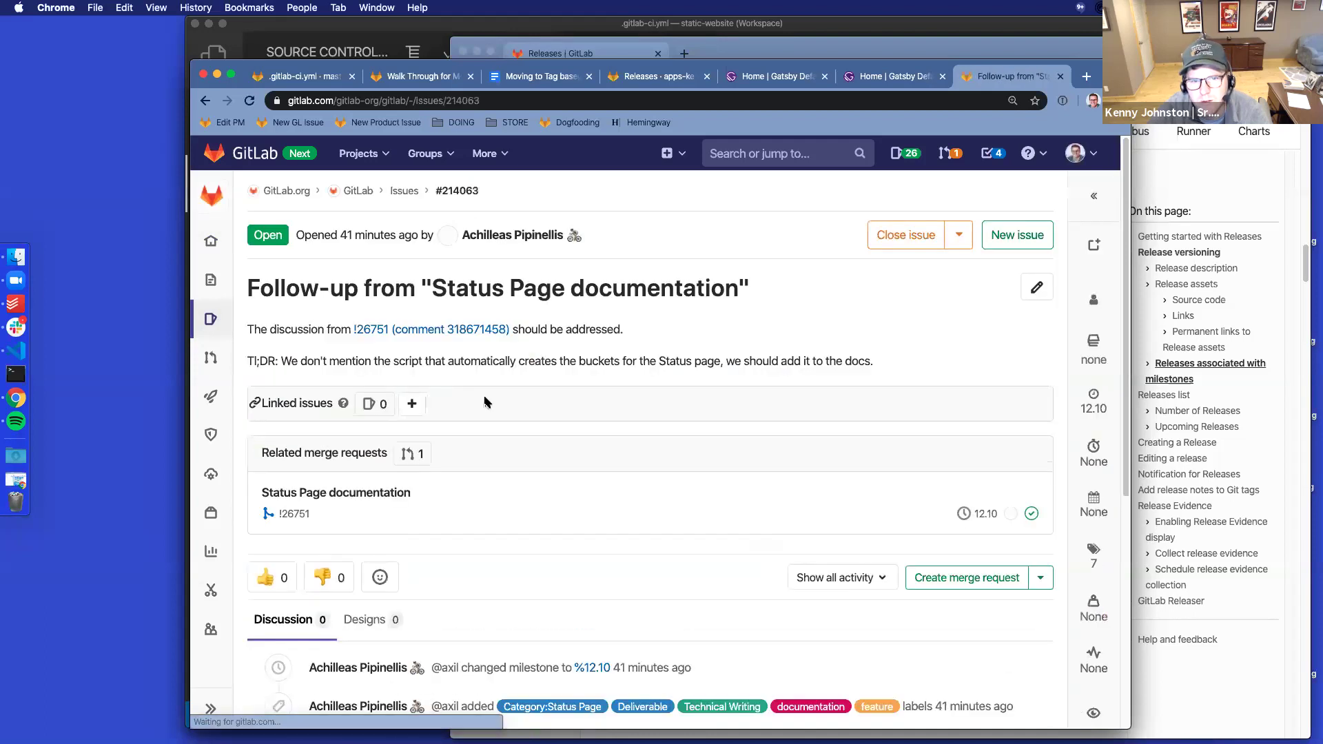
Follow the issue's 12.10 milestone link from the expanded sidebar
left_click(1094, 402)
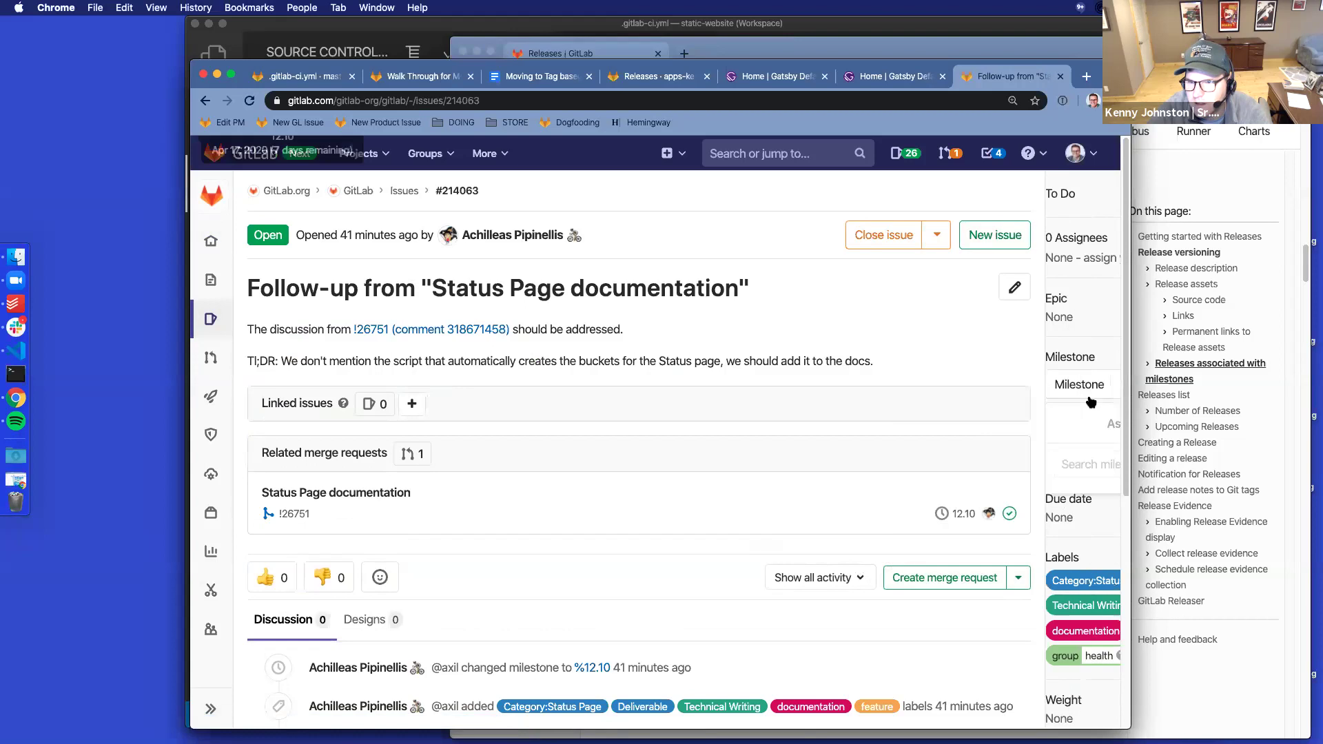
left_click(989, 345)
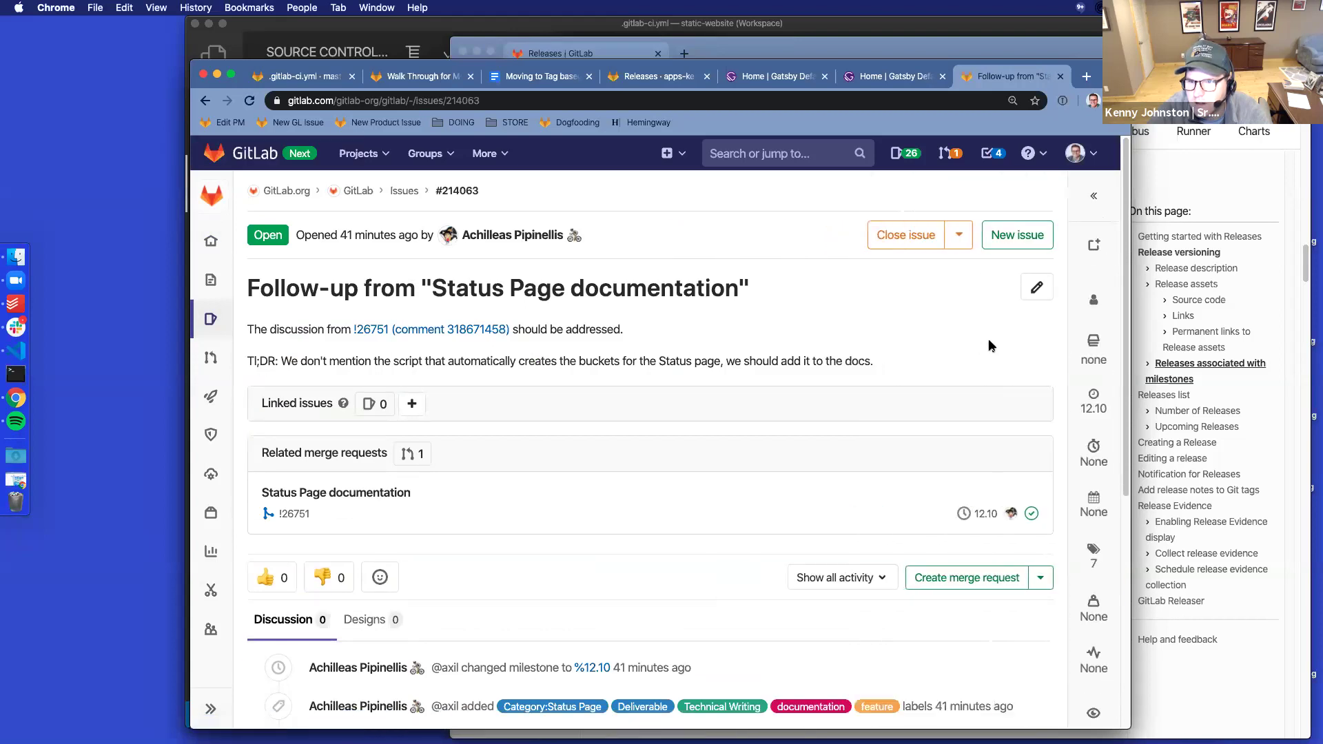
left_click(1094, 197)
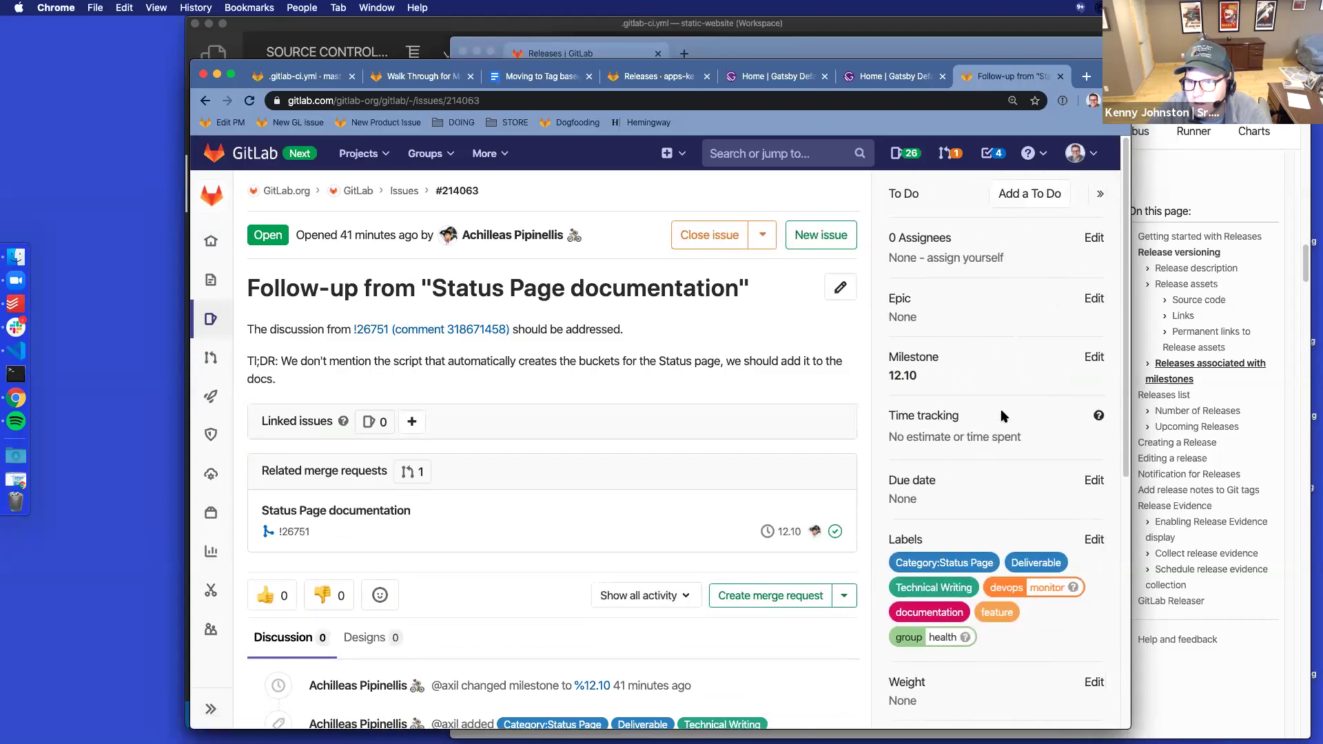
left_click(904, 378)
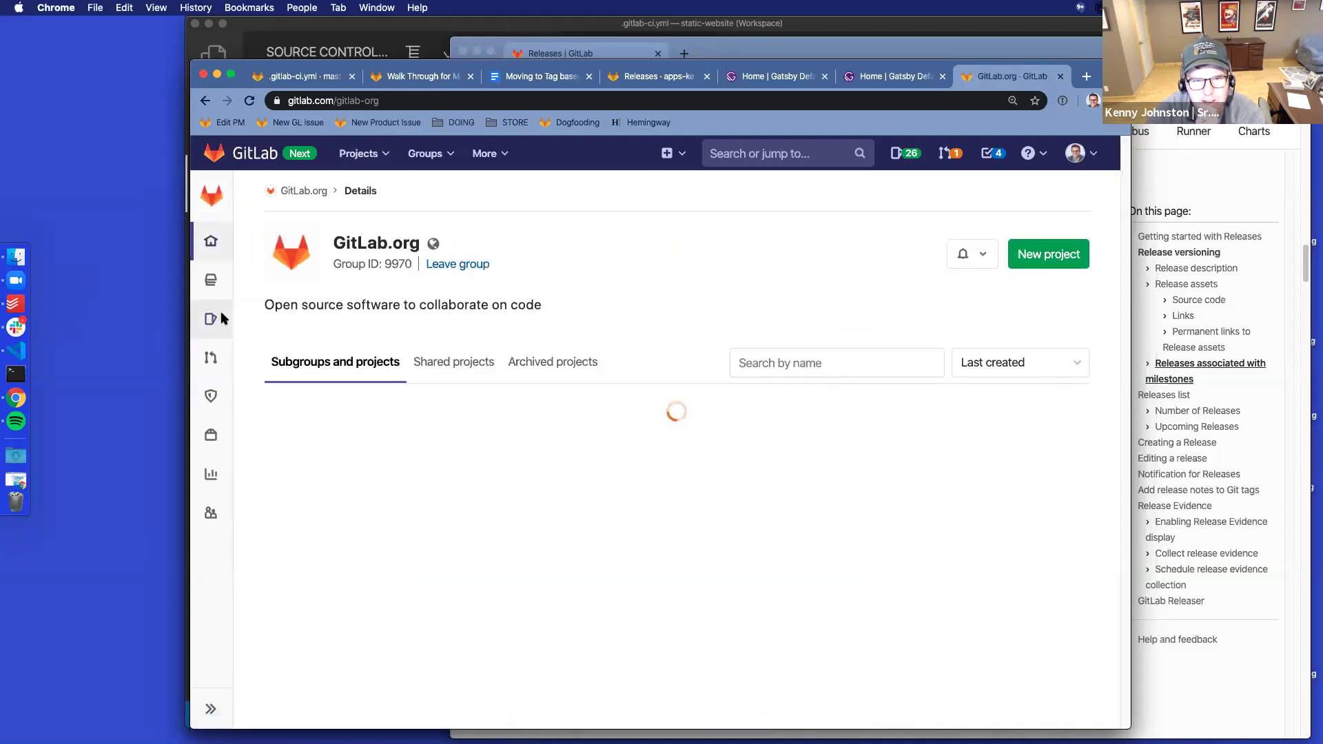
Open the GitLab.org group's 31 open milestones and select the 12.10 Group Milestone
mouse_move(218, 325)
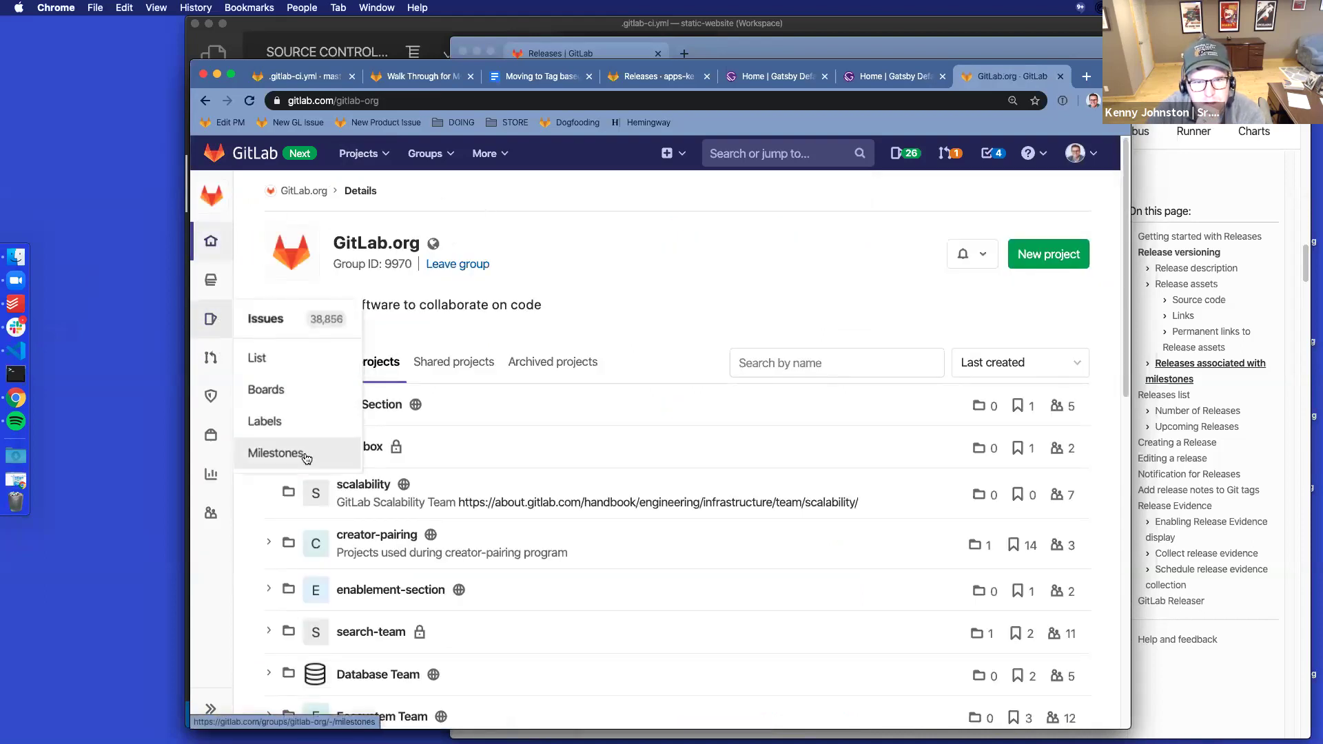
left_click(305, 455)
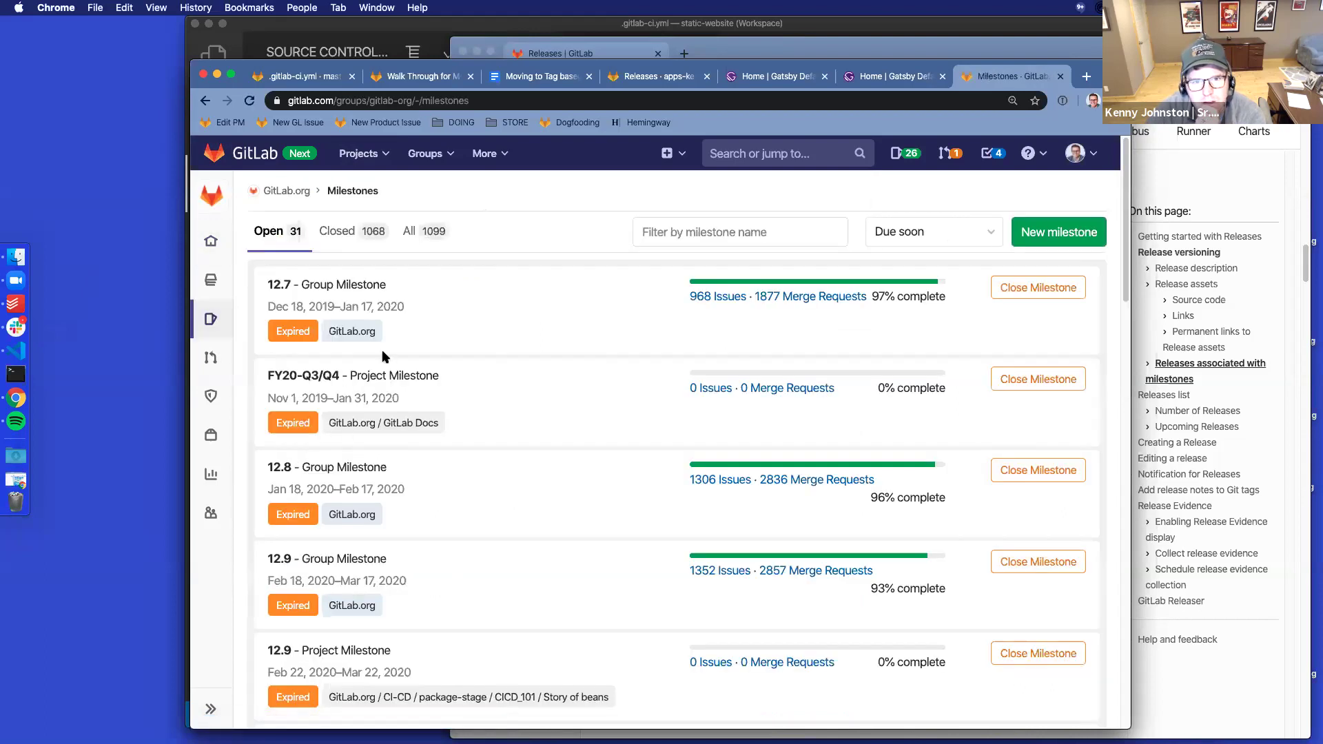
scroll(474, 376, "down", 5)
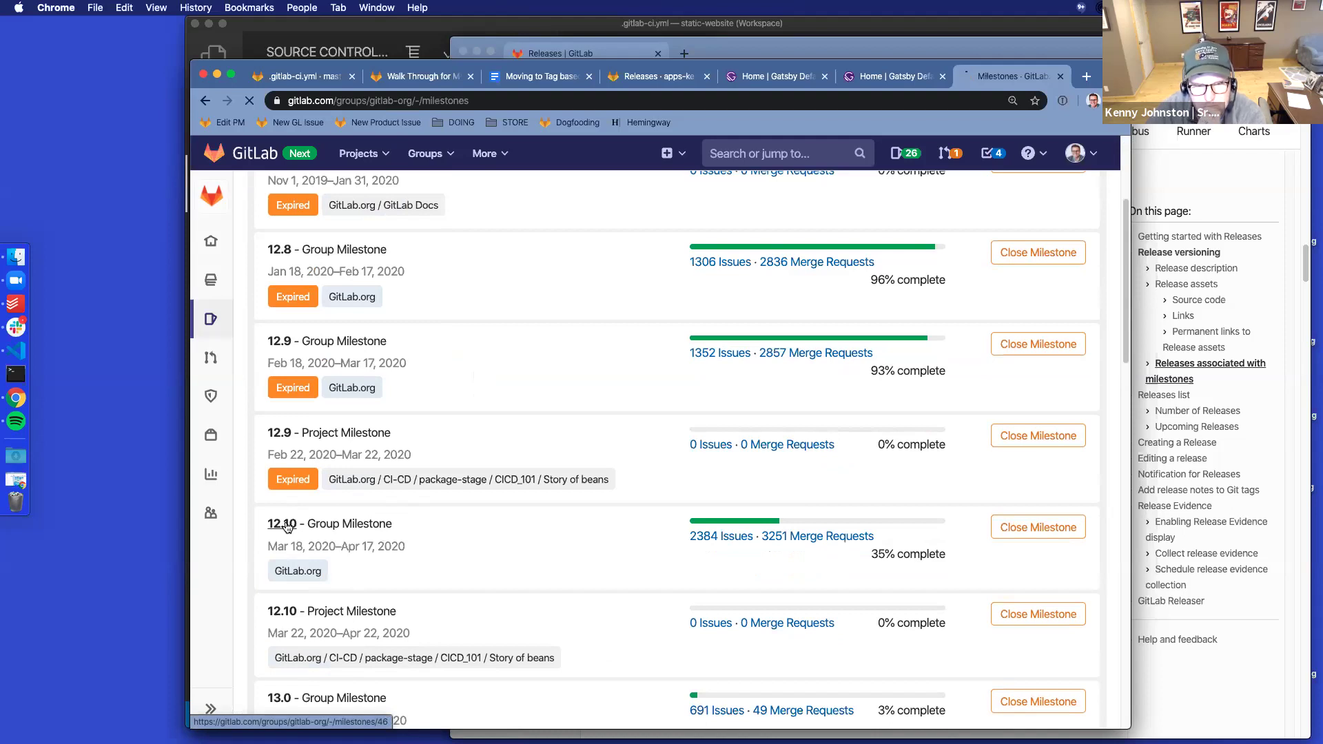
left_click(288, 528)
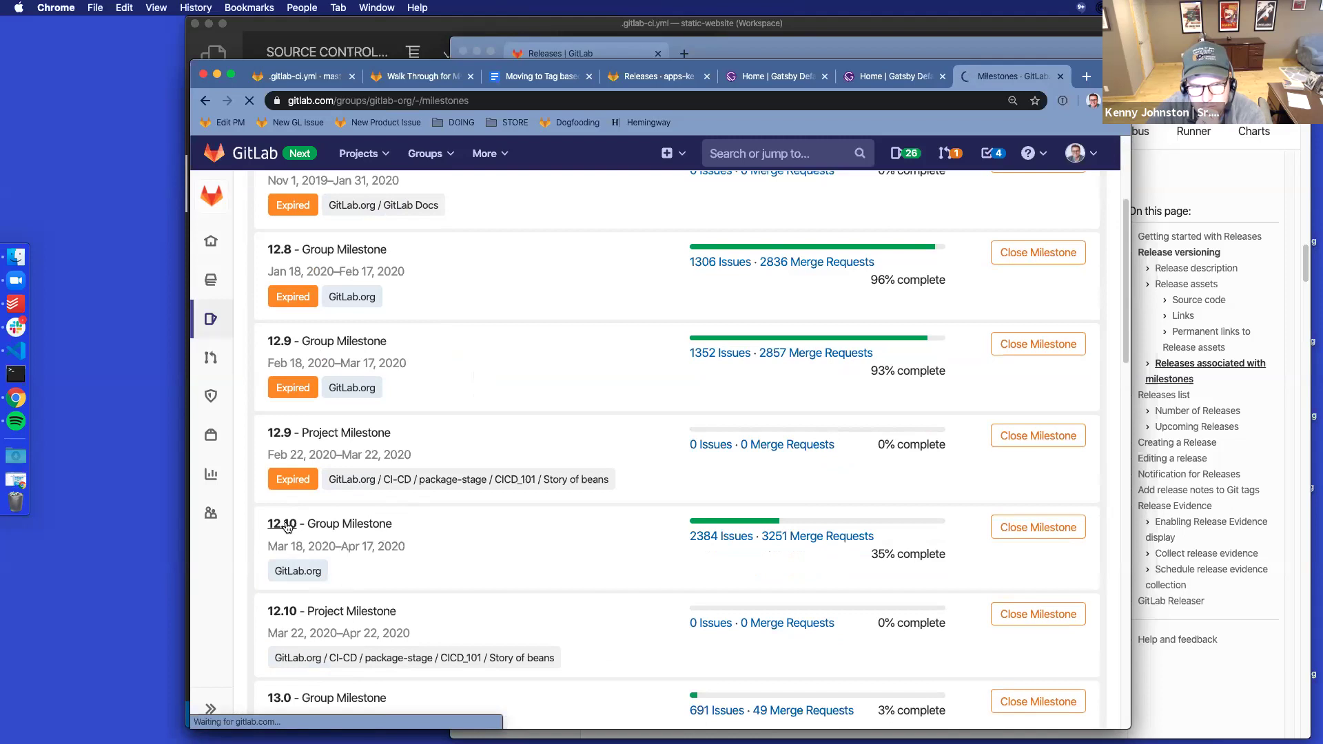
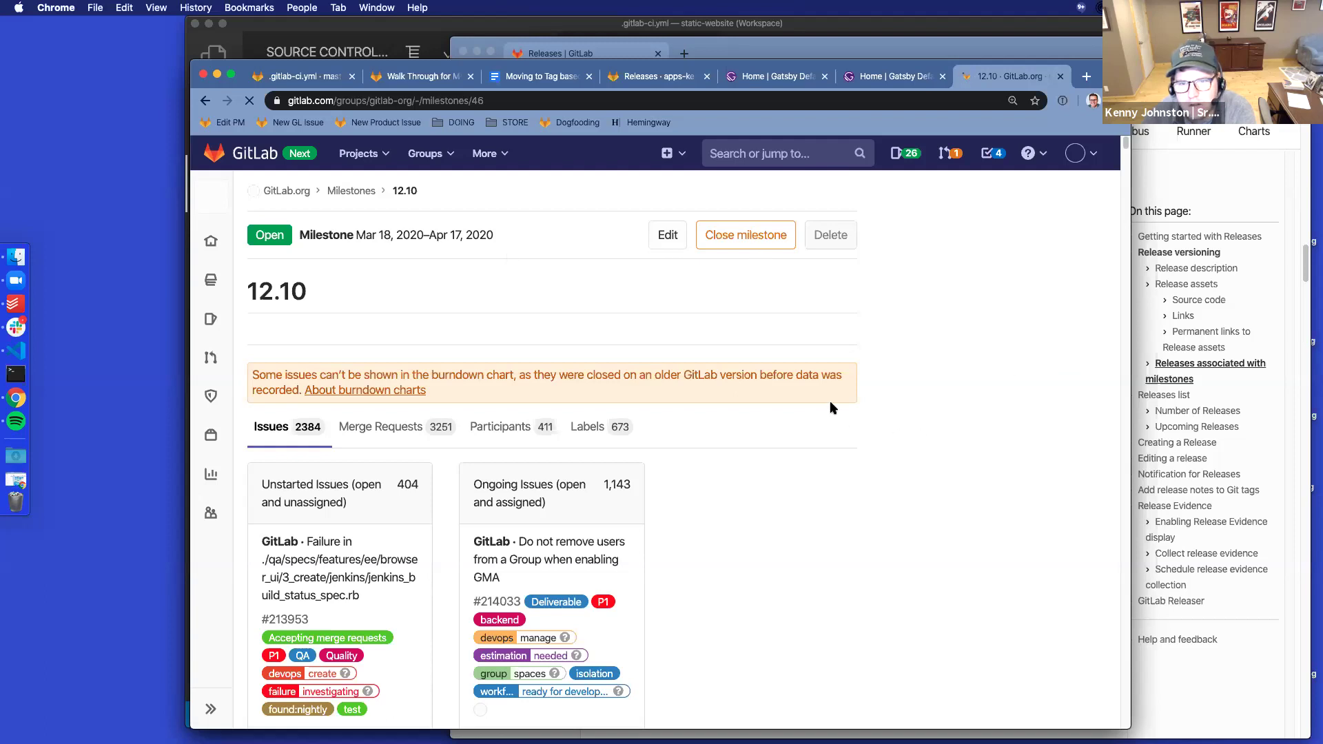
Scroll through the 12.10 milestone page and its burndown chart
scroll(597, 319, "down", 15)
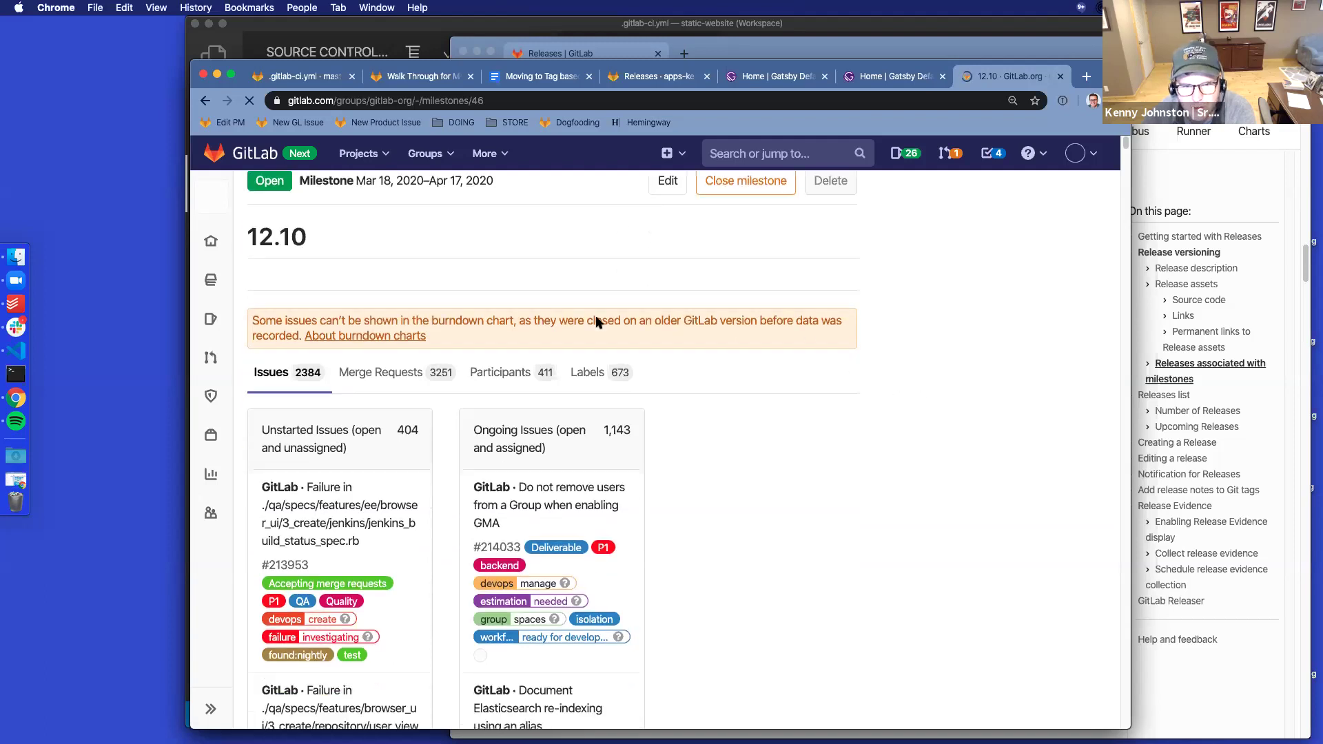
scroll(597, 321, "down", 15)
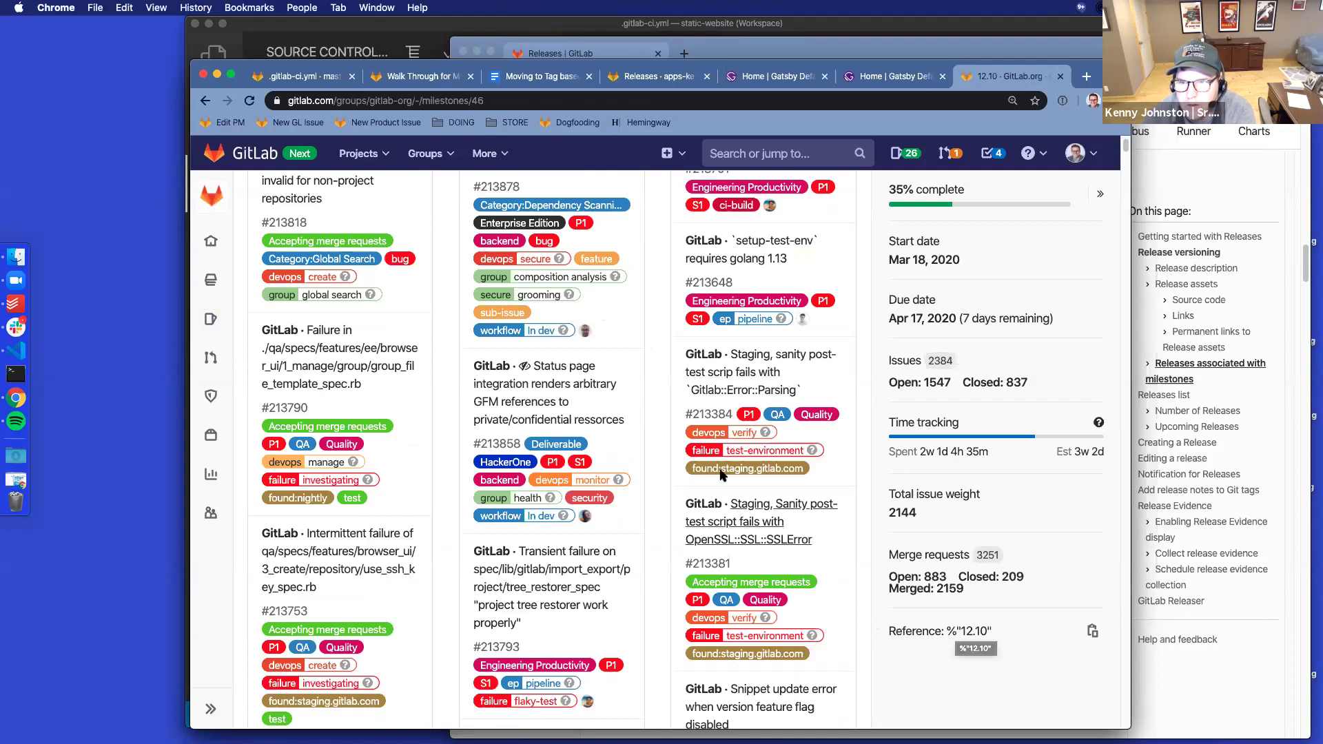
scroll(569, 383, "up", 10)
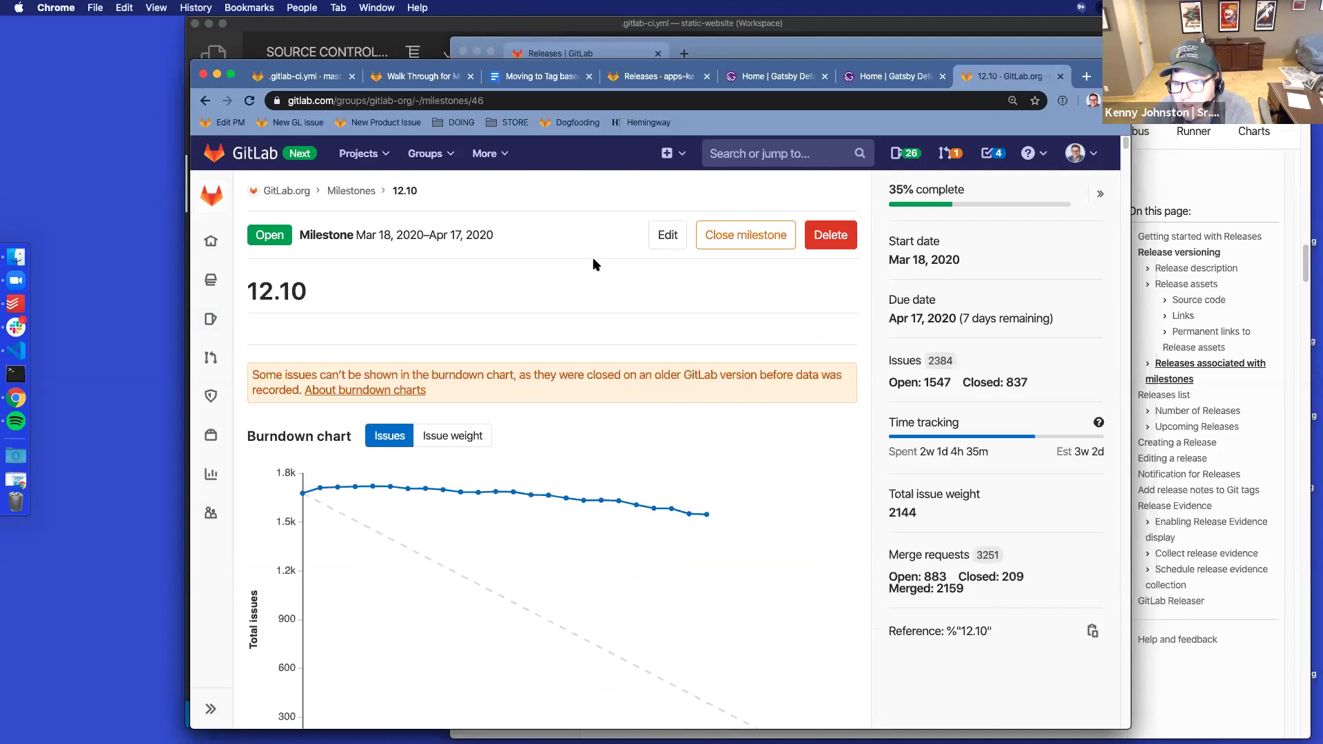
scroll(595, 264, "down", 5)
scroll(596, 265, "up", 5)
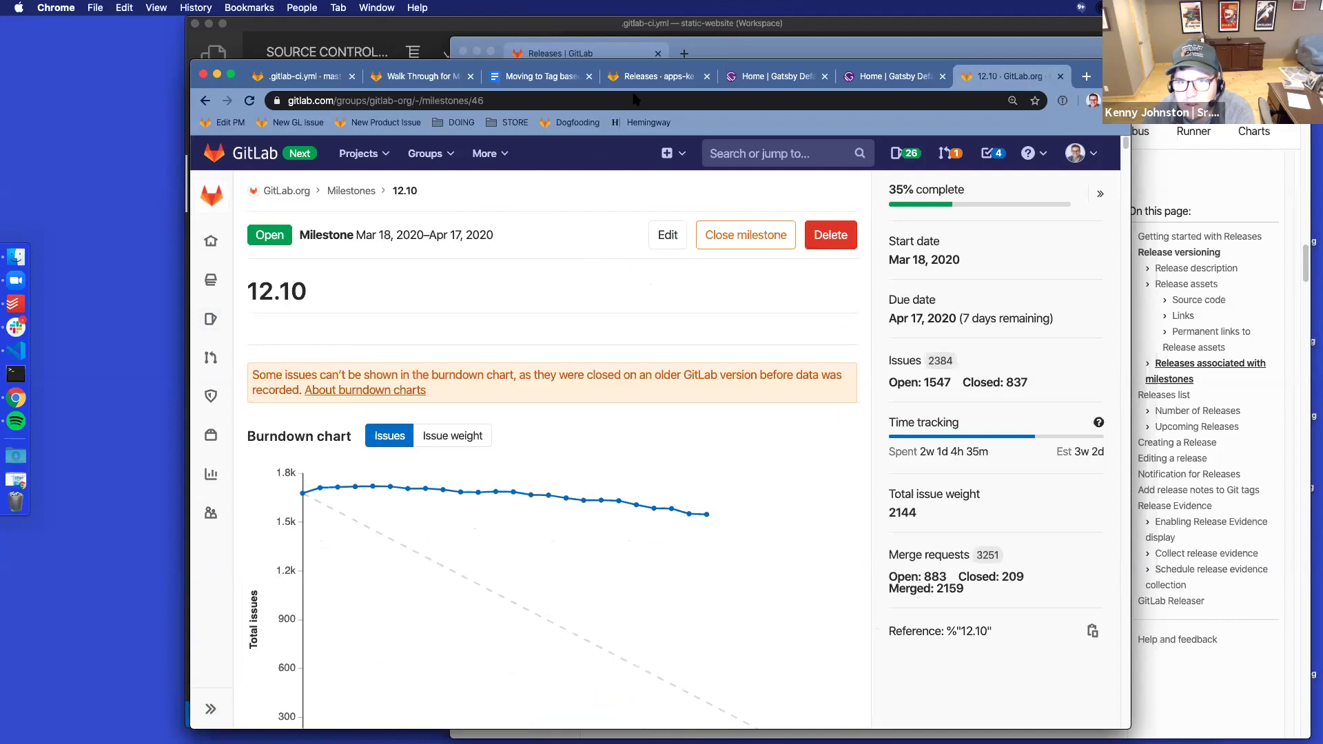
Return to the Walk Through issue, then bring up the GitLab Releases documentation
left_click(653, 77)
key("ctrl+shift+Tab")
key("ctrl+shift+Tab")
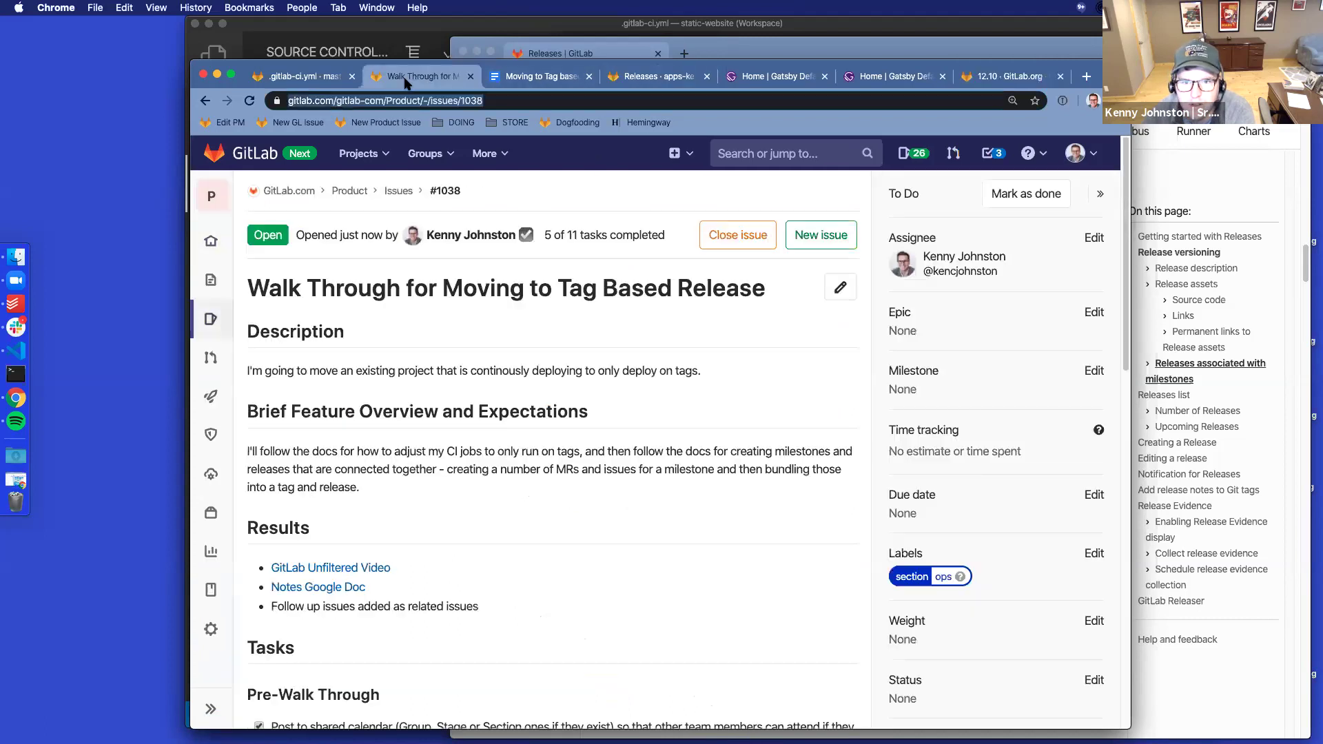
left_click(1222, 187)
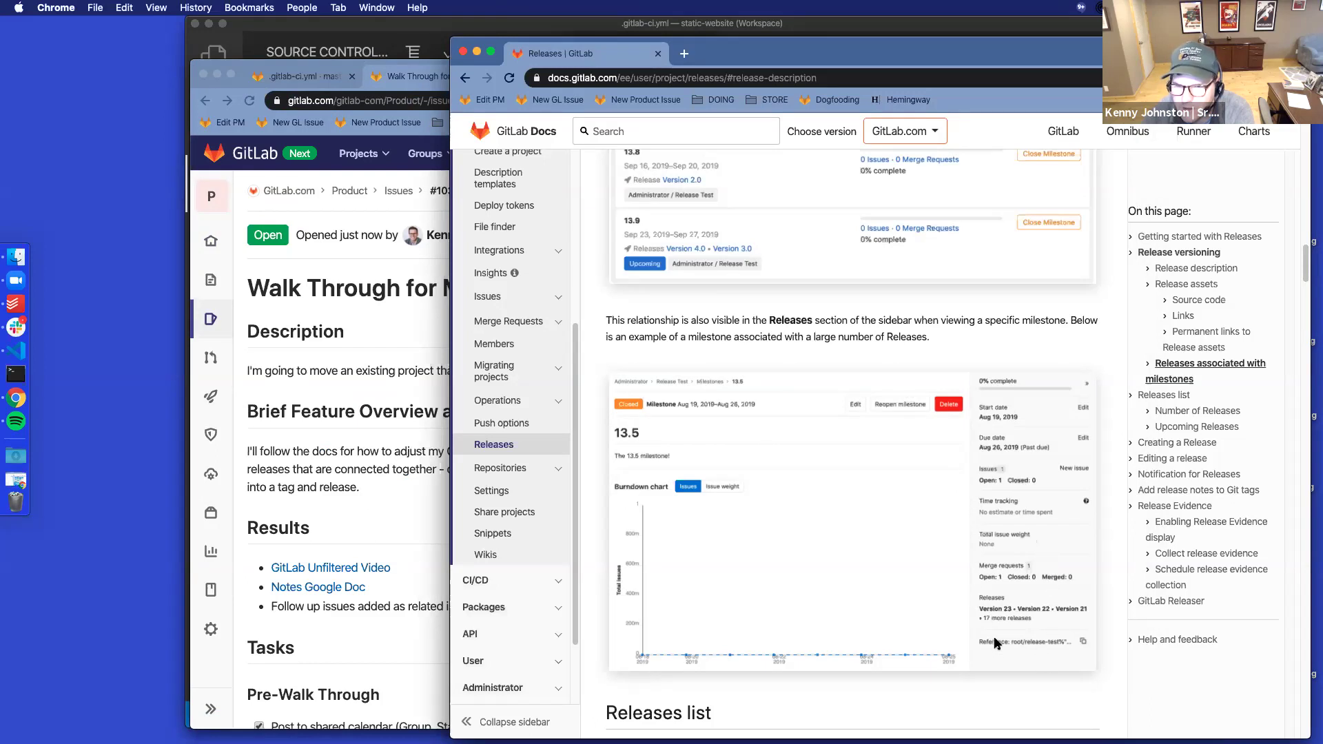
scroll(994, 639, "up", 3)
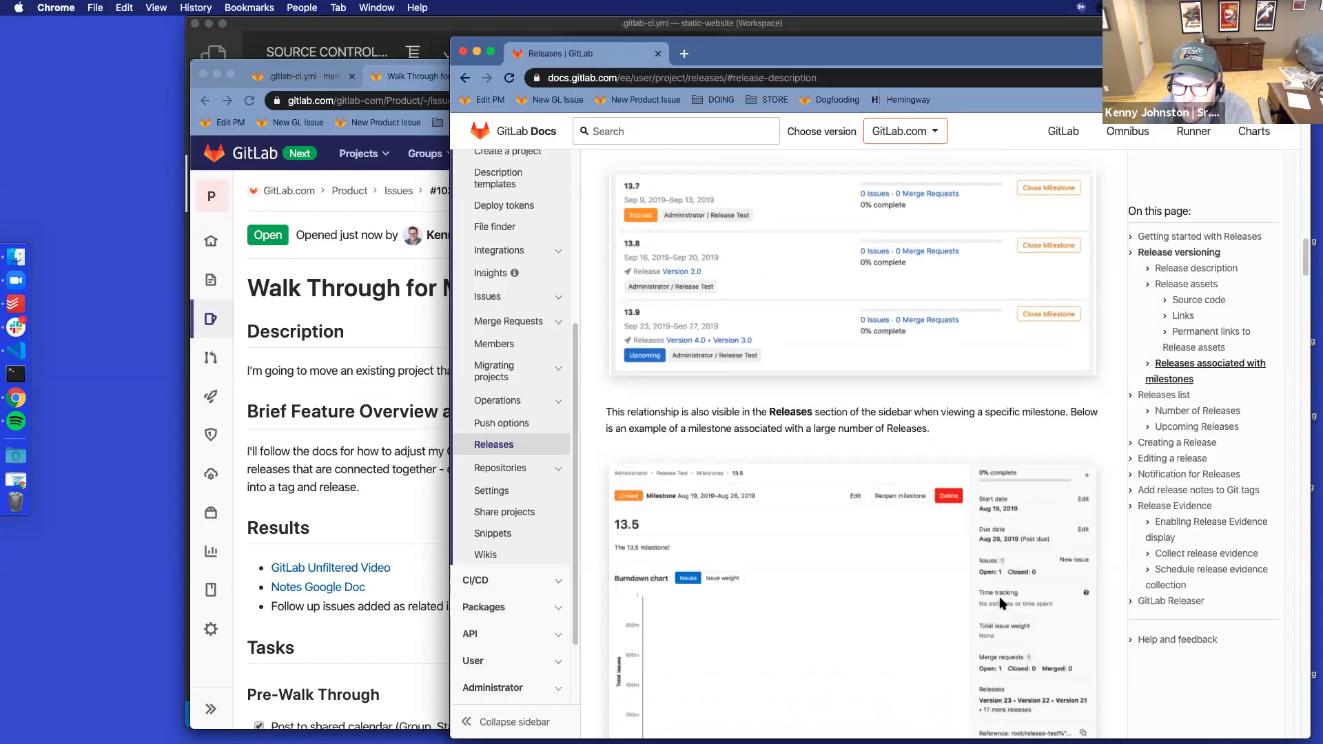
scroll(1001, 603, "up", 4)
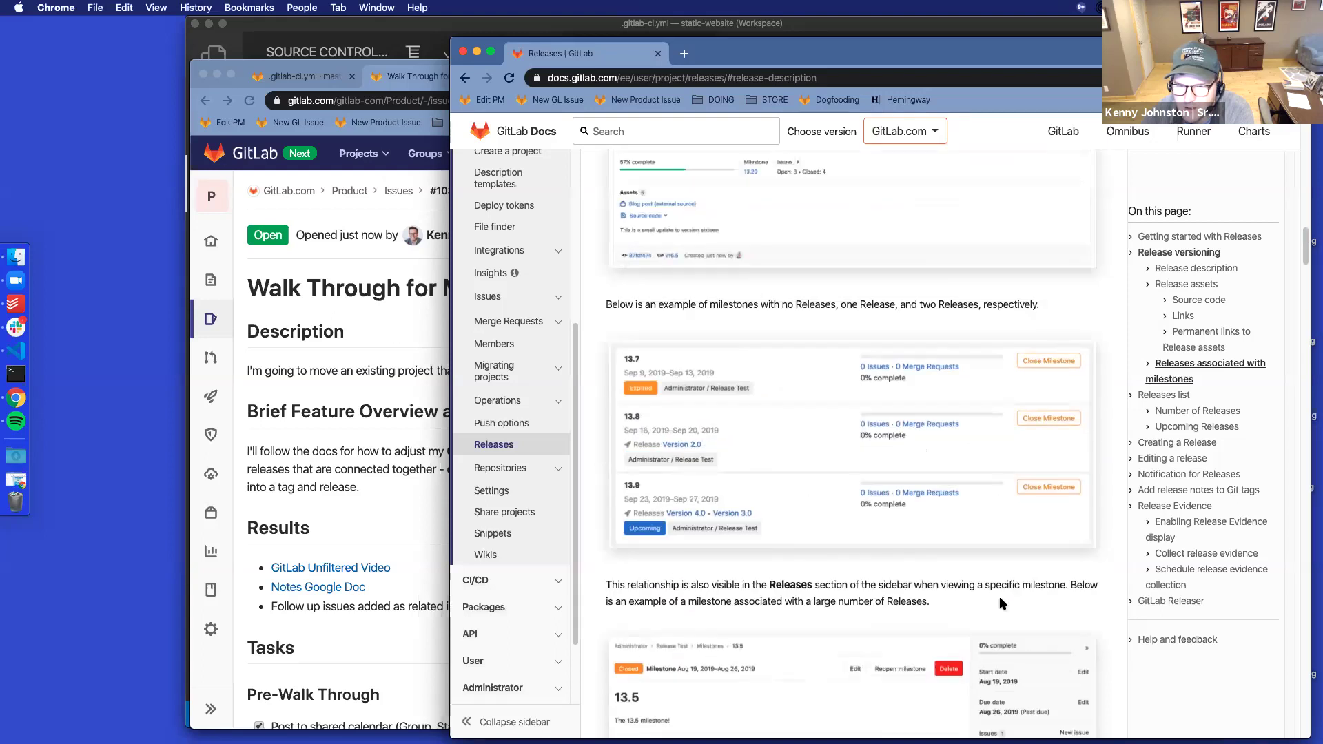
scroll(1002, 604, "down", 10)
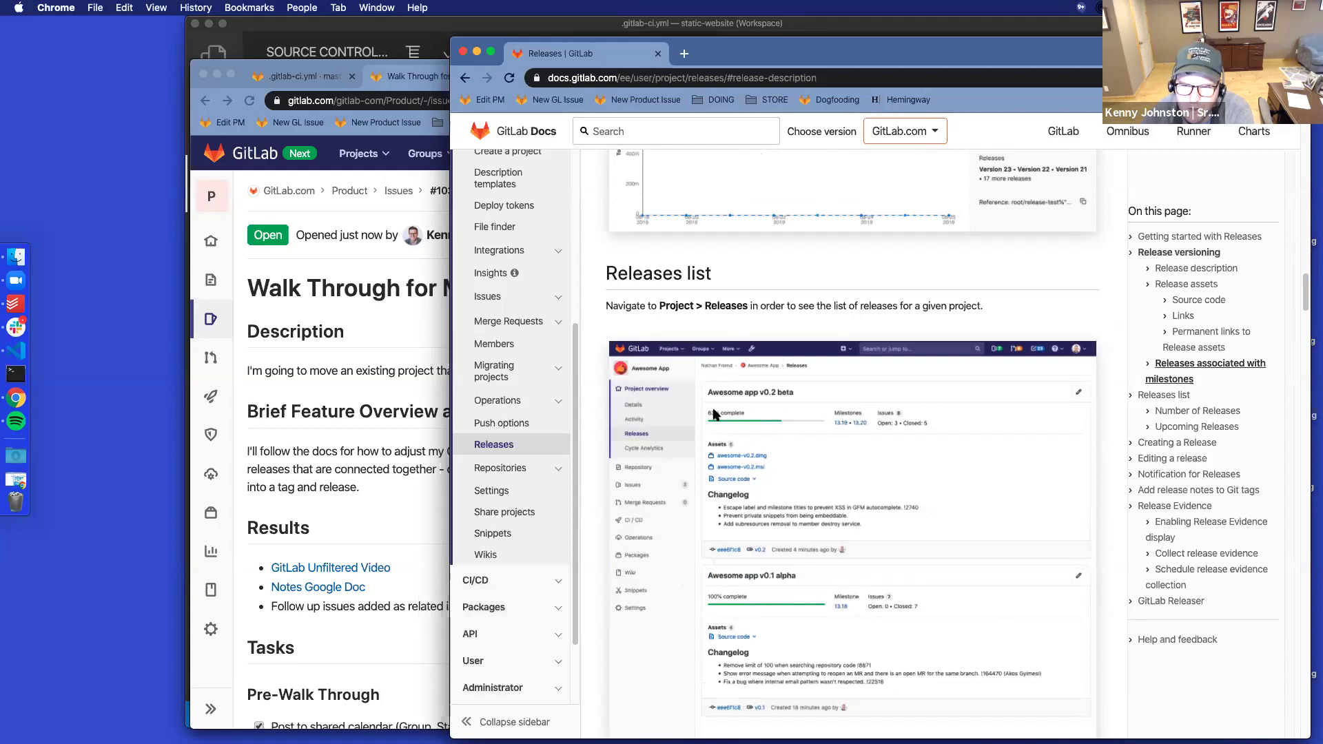
left_click(396, 71)
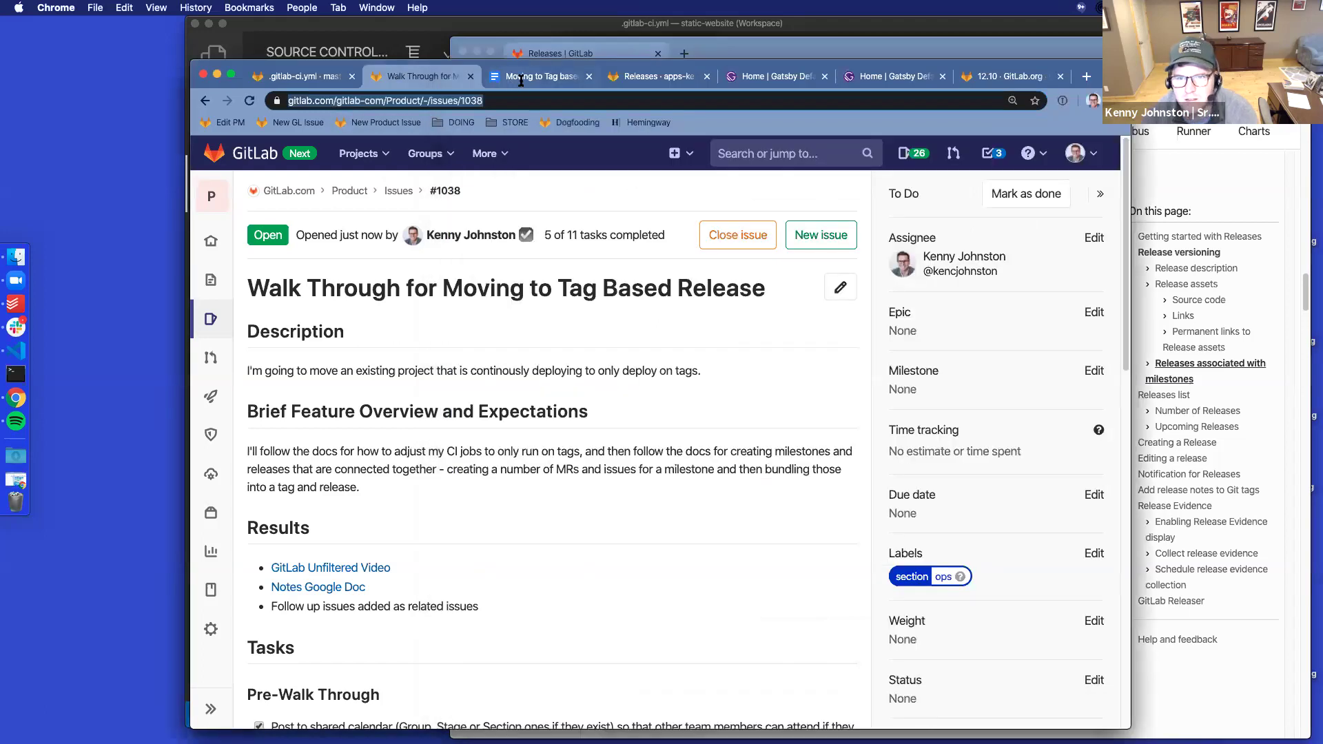
In the notes document, use Paint format to give the quoted log message plain styling
left_click(521, 77)
left_click(593, 513)
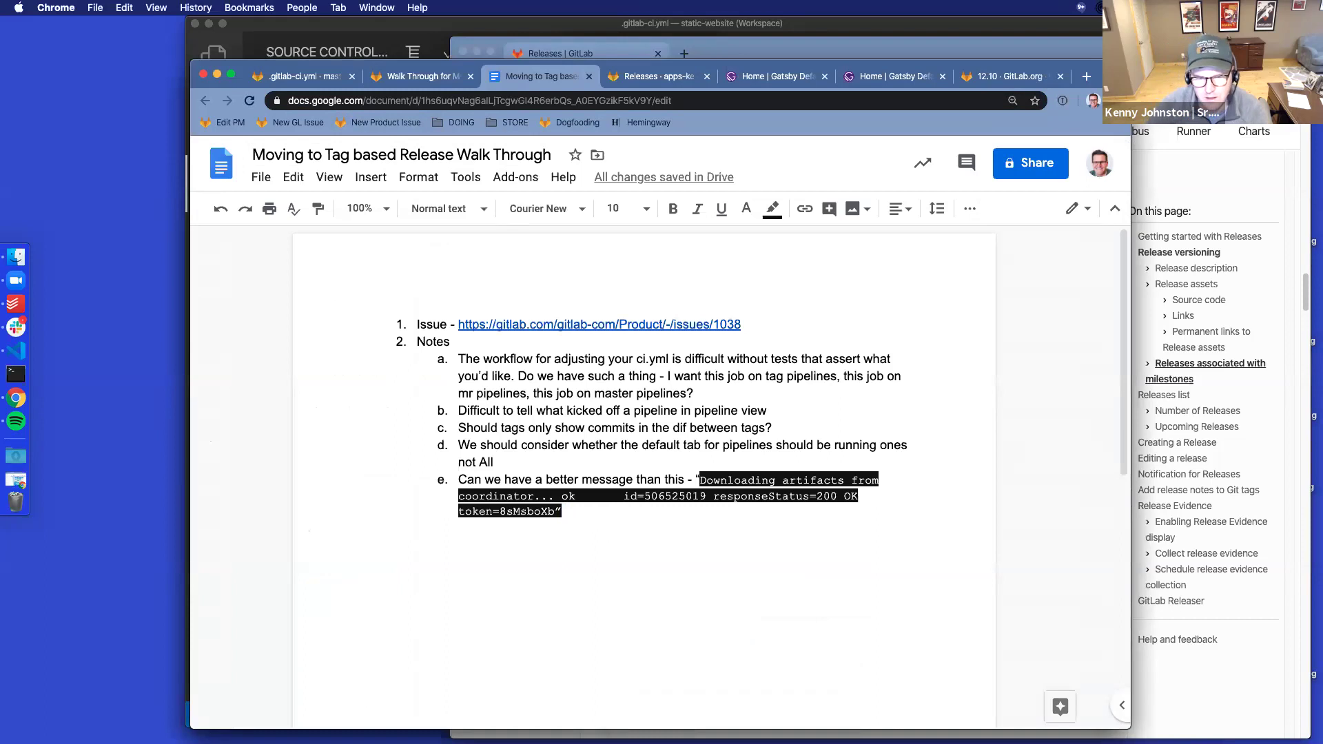
key("Return")
key("Return")
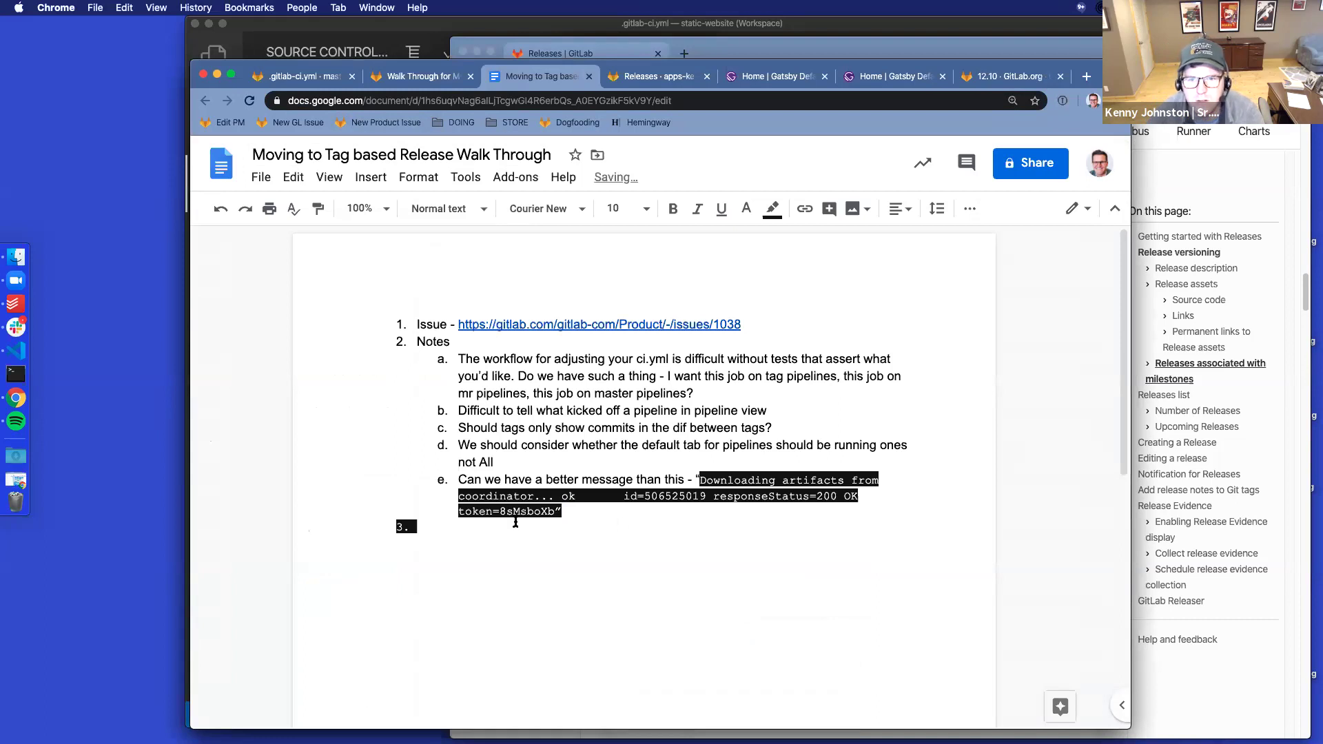
left_click_drag(527, 430, 606, 446)
left_click(318, 208)
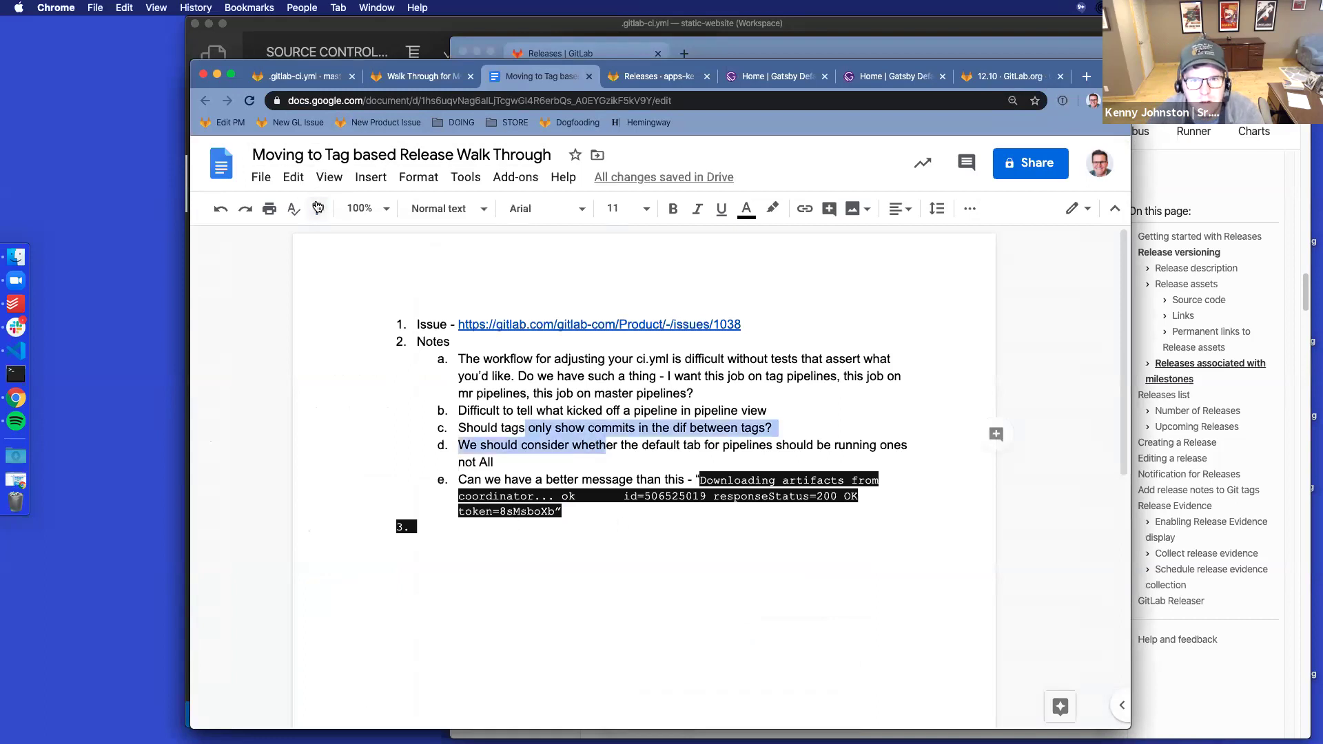
mouse_move(486, 396)
left_mouse_down()
mouse_move(576, 559)
mouse_move(506, 519)
left_mouse_up()
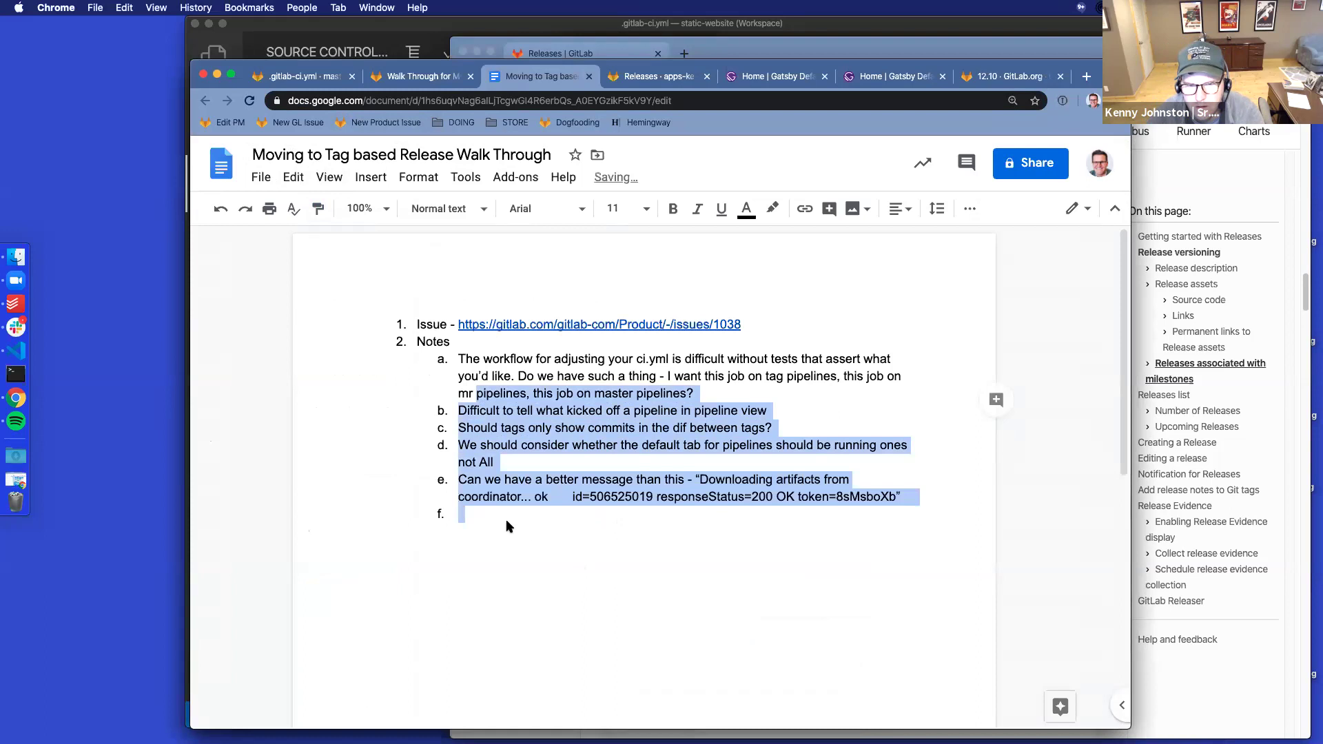
left_click(492, 517)
Add note f asking why show milestone percent when releases wait until milestone completion; start item g
type("Wa")
key("BackSpace")
type("hy show percent")
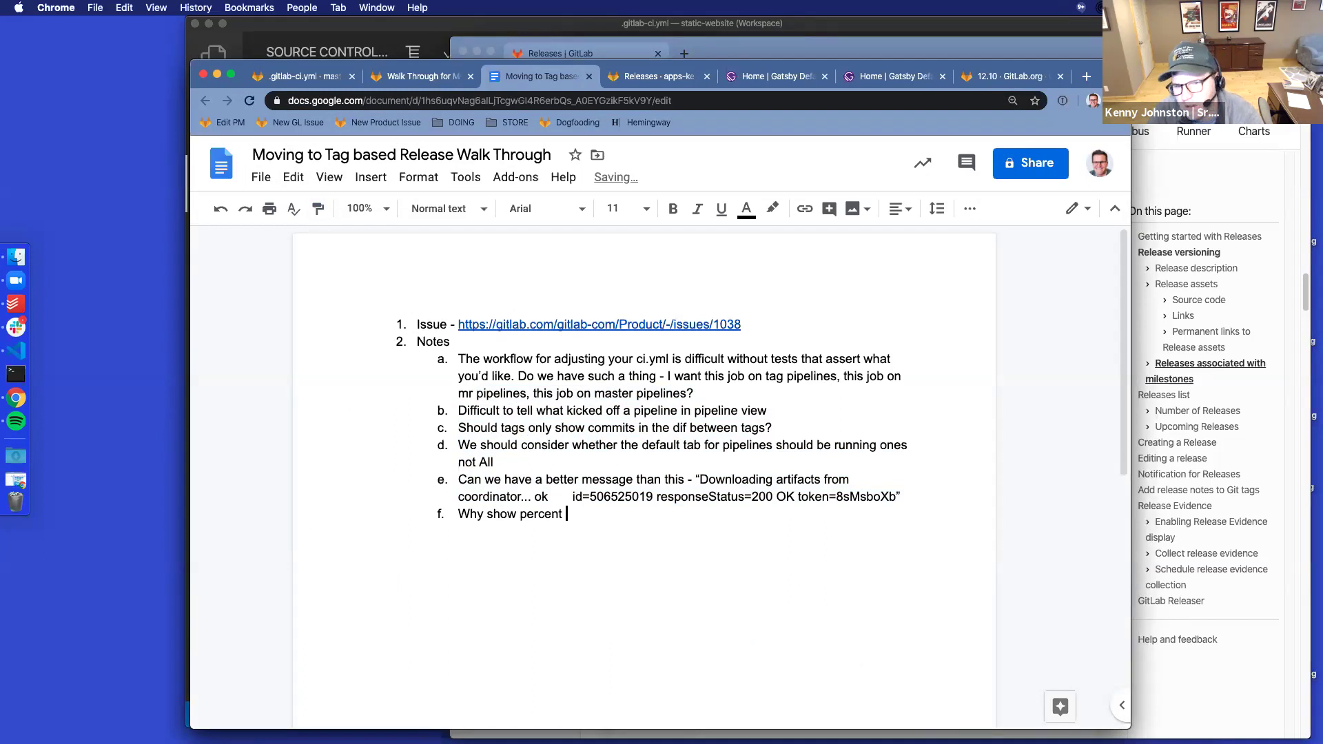
type(" of milest")
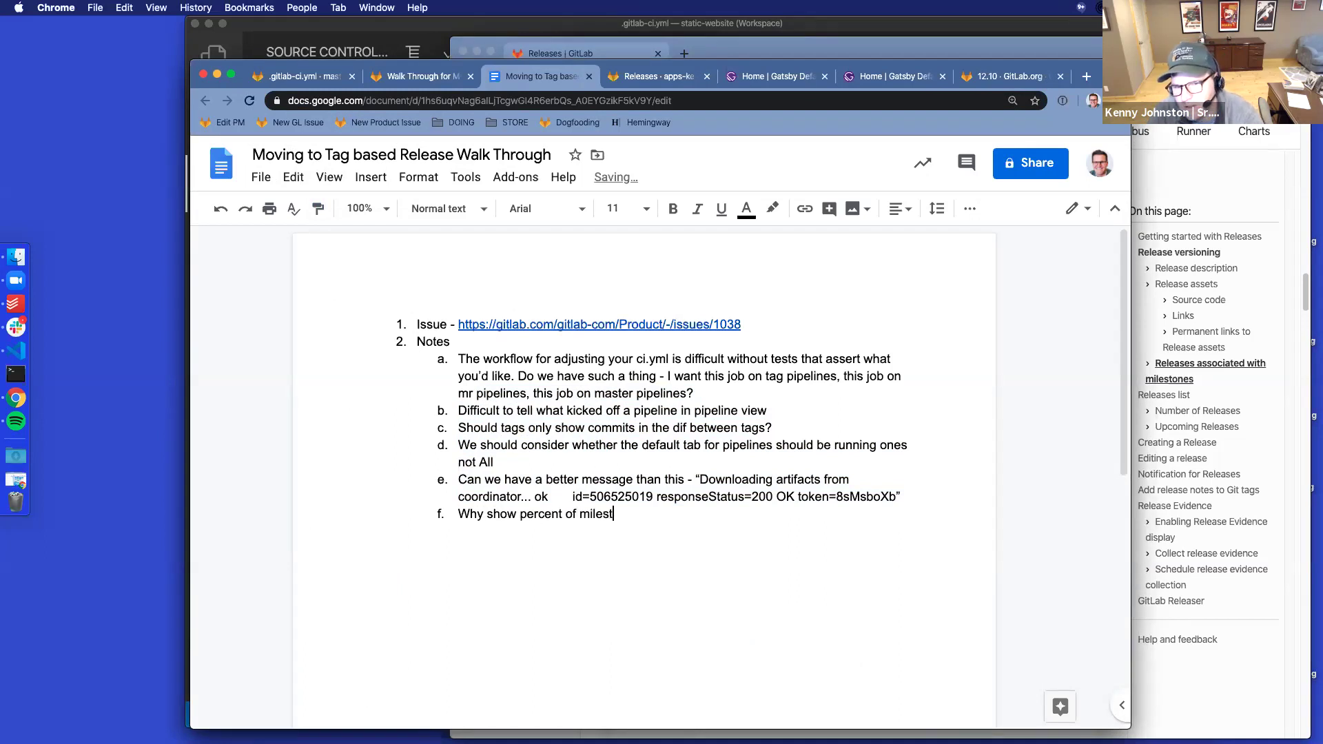
type("one in release page if you can'")
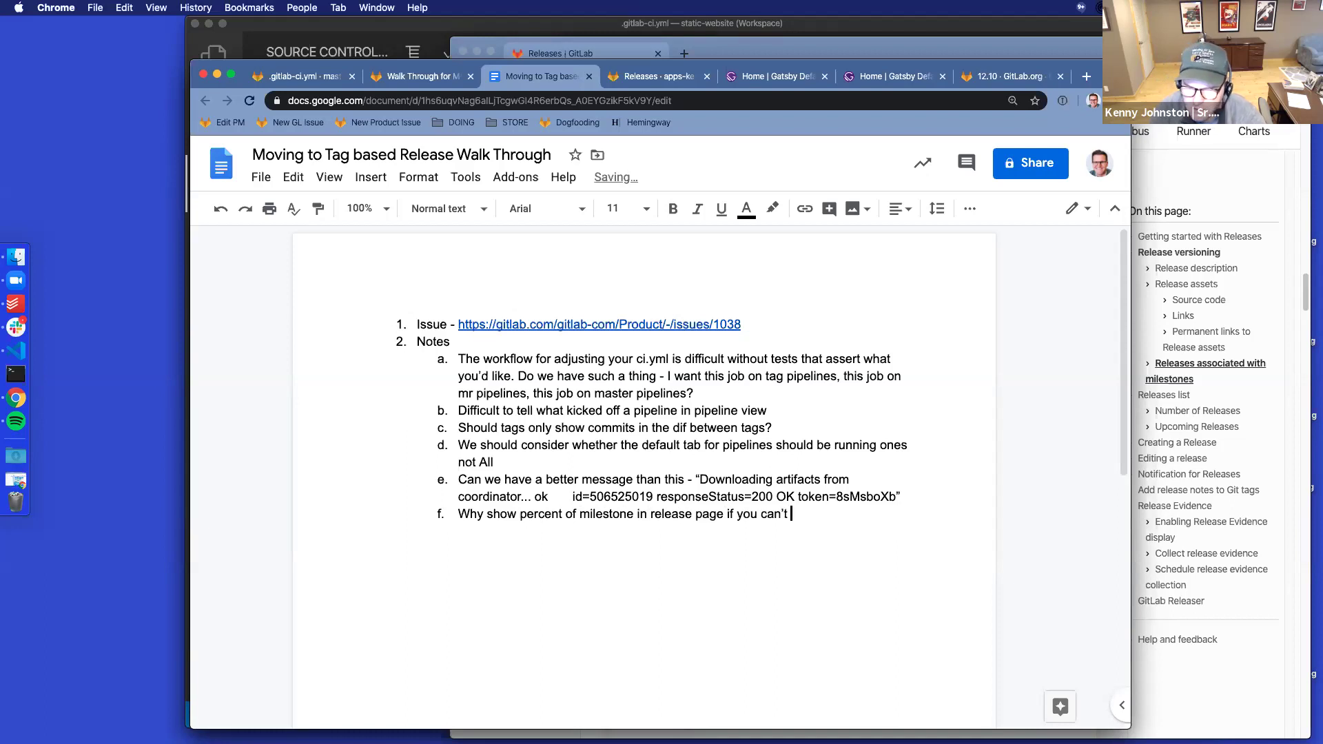
type("t")
key("BackSpace")
type("/don't want to add a releas")
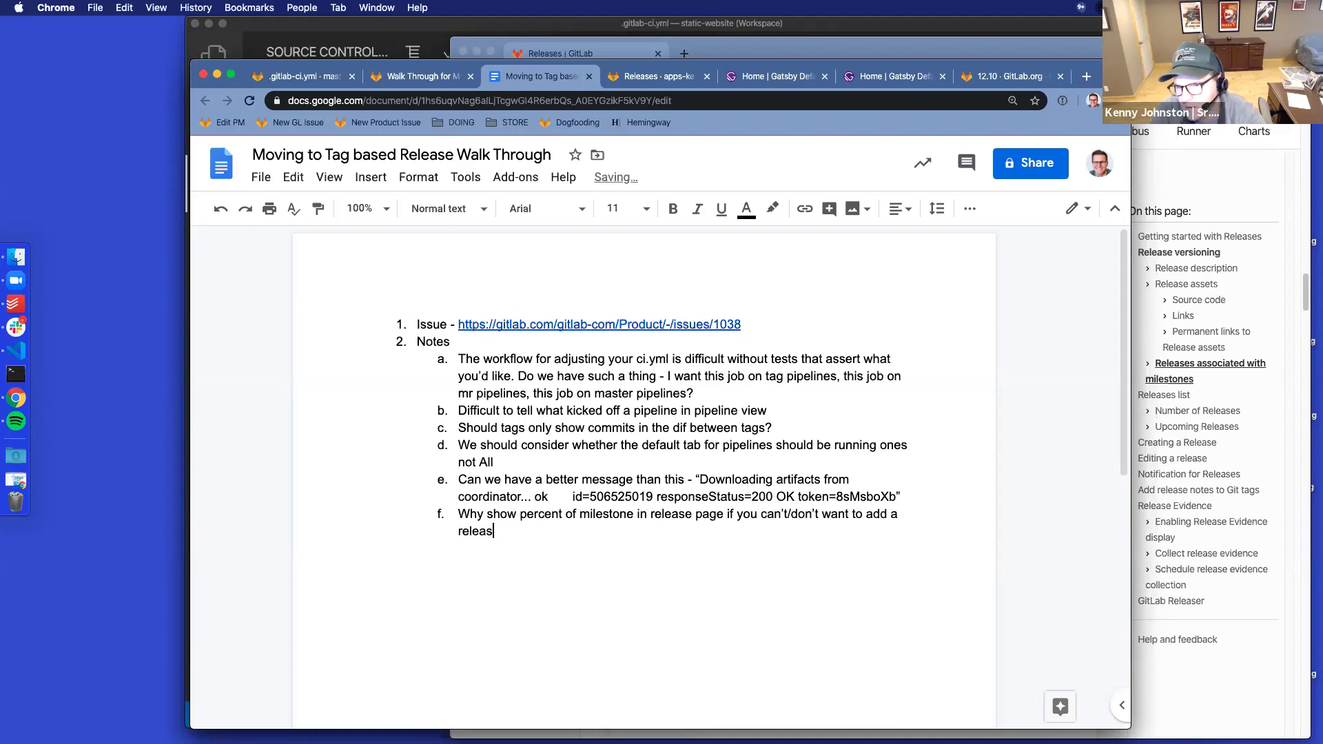
type("e & tag until after a milestone is completed.")
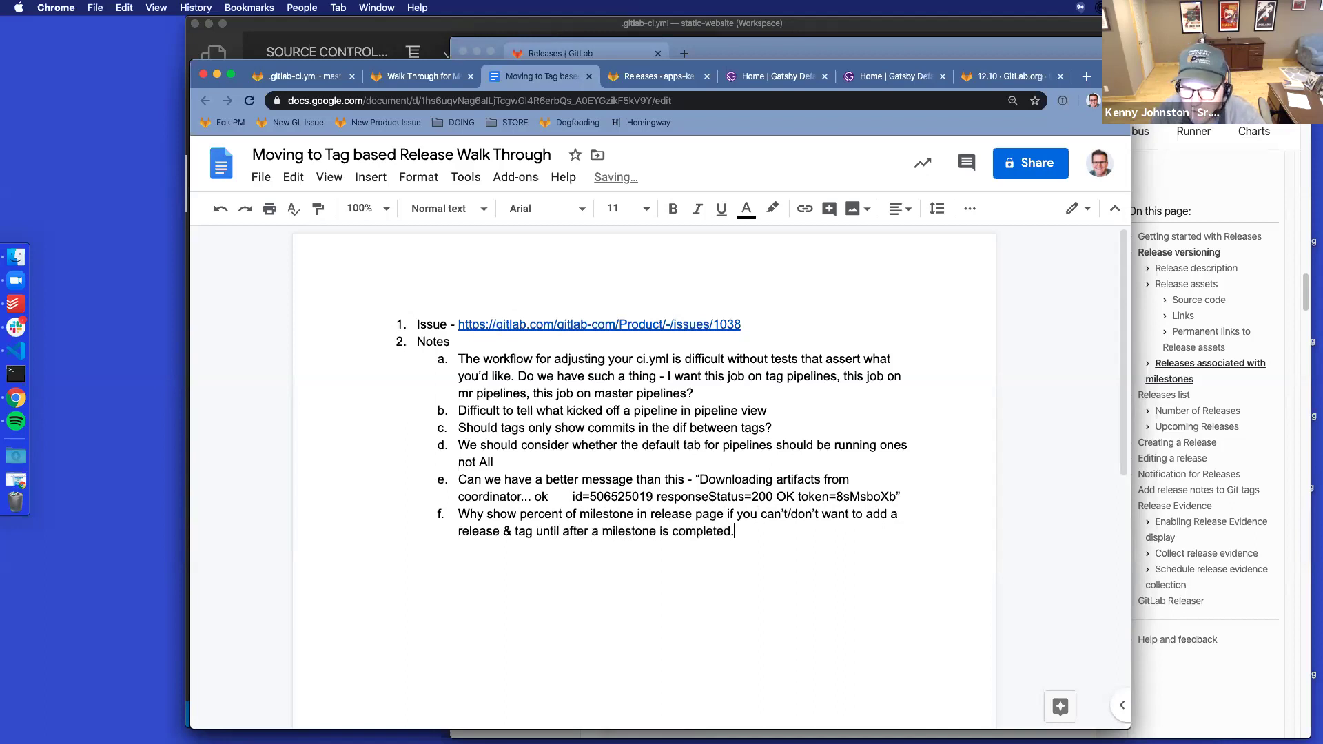
key("Return")
key("shift+Tab")
key("Tab")
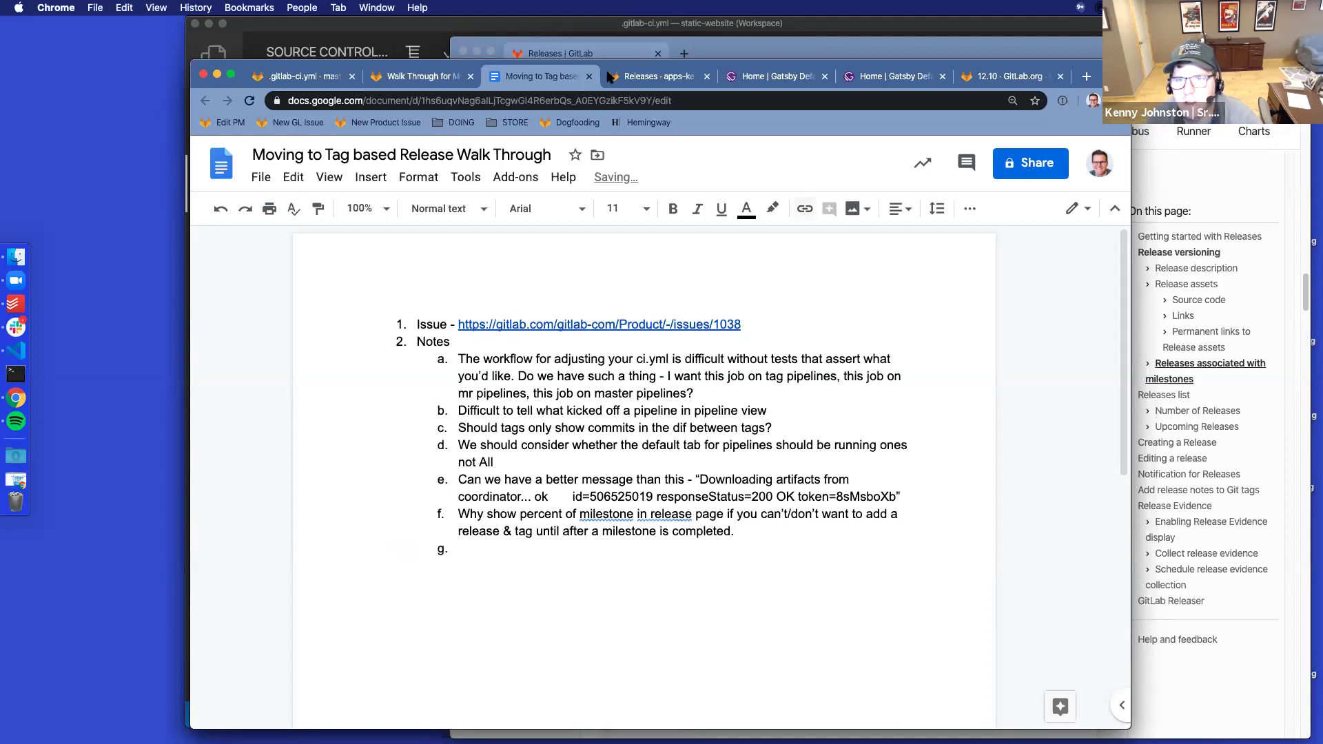
left_click(656, 78)
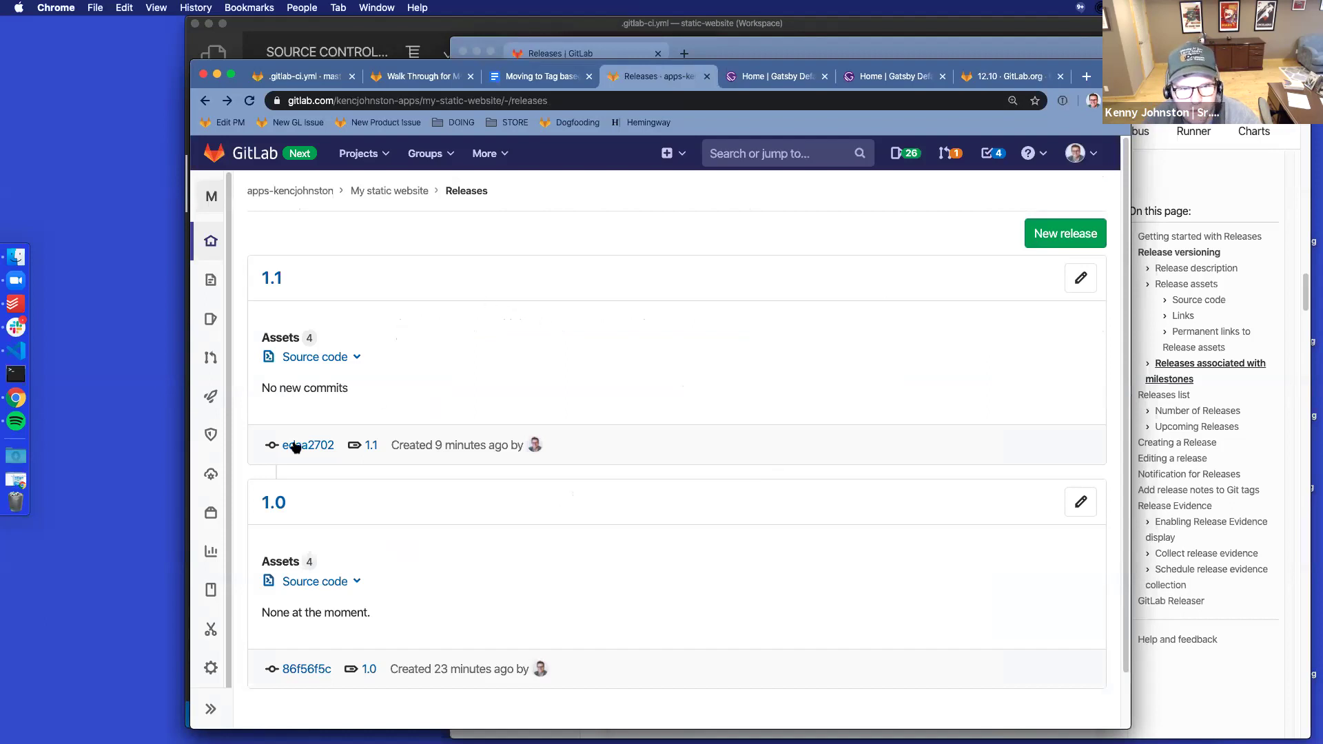
Start a new milestone titled v1.2, described as 'Improvements for v1.2 of the site'
mouse_move(211, 397)
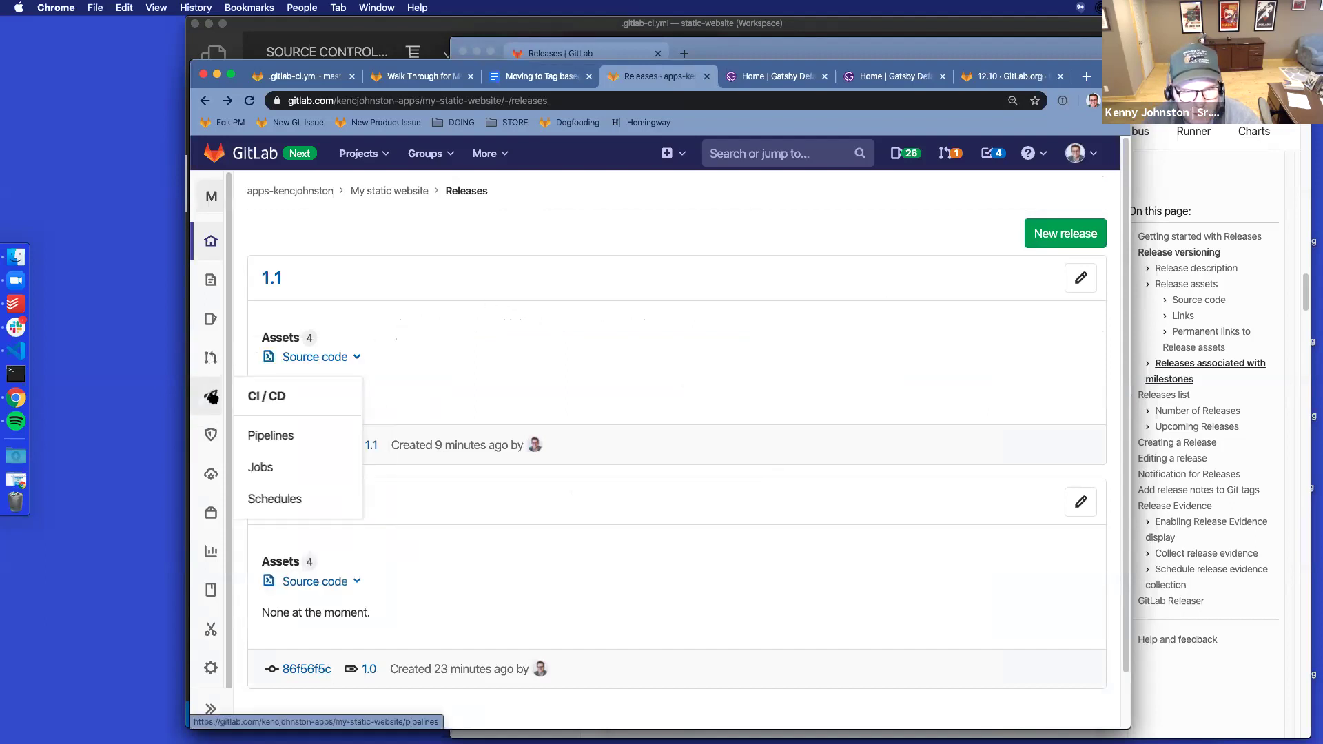
mouse_move(211, 319)
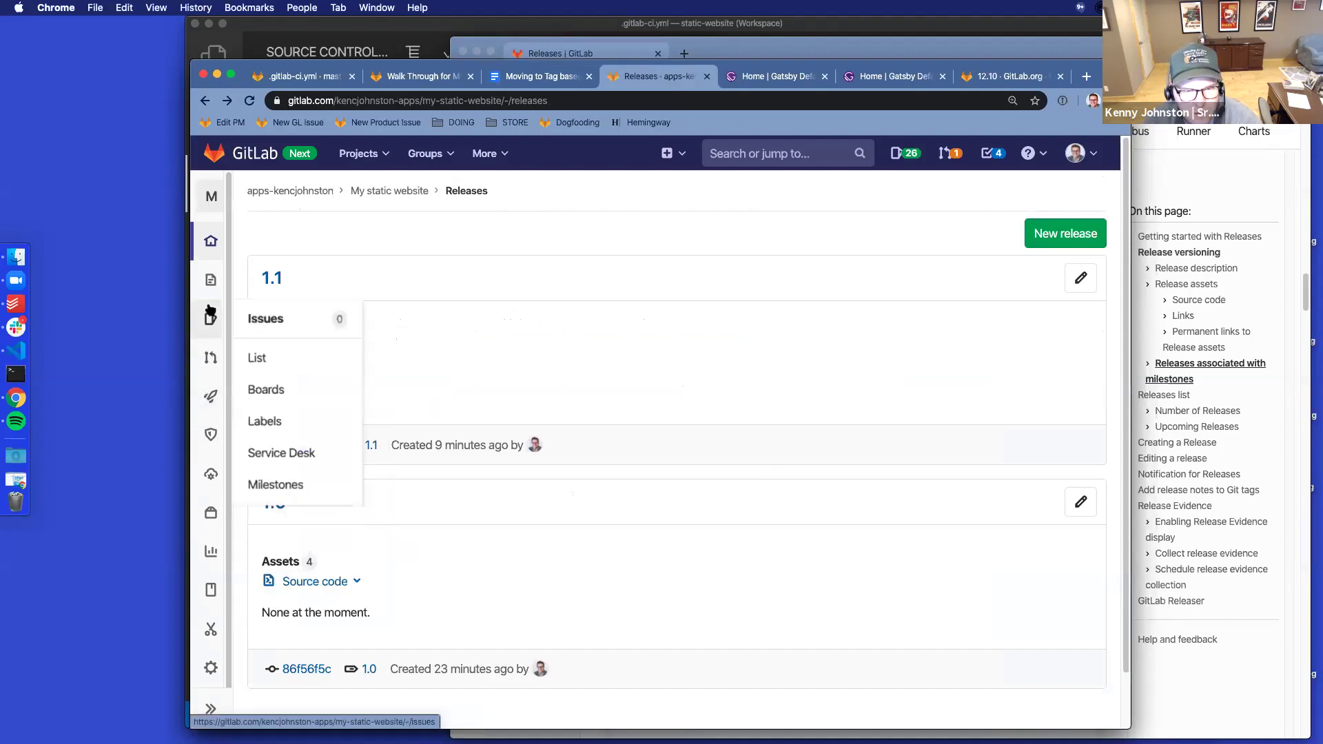
left_click(301, 487)
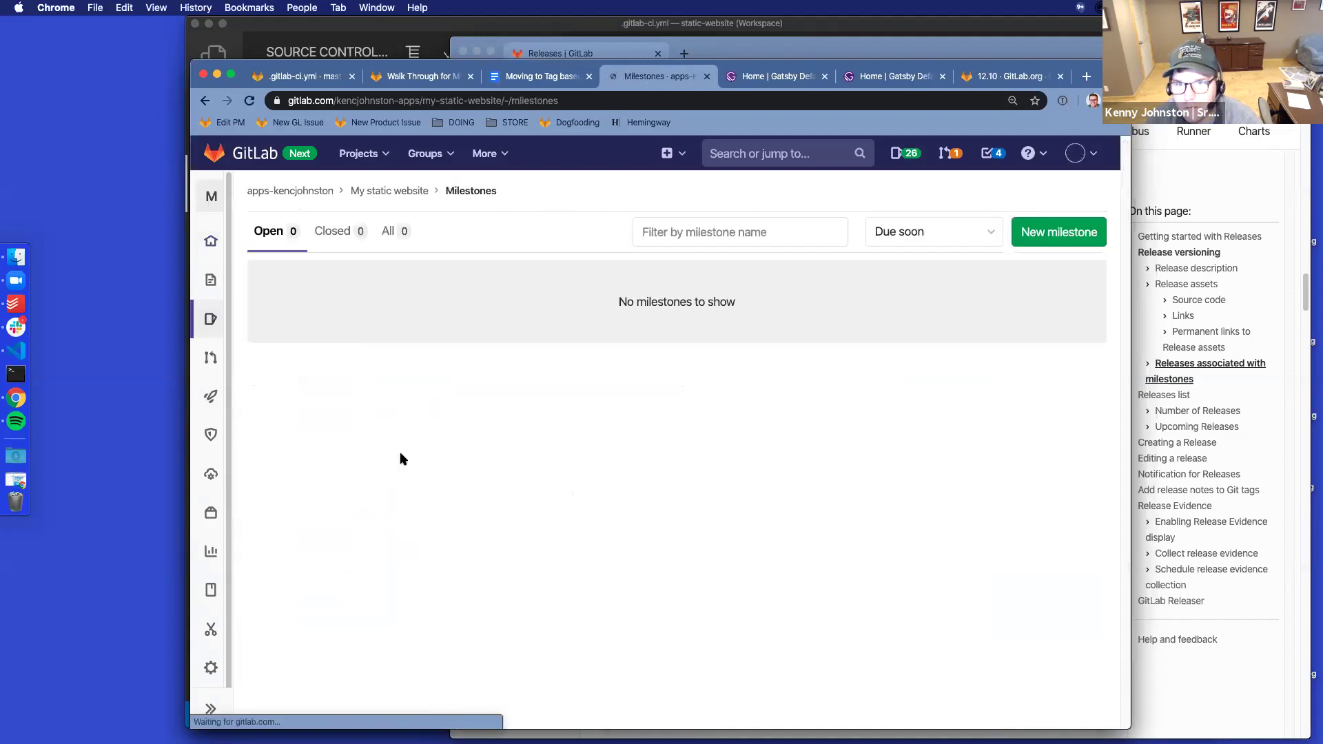
left_click(1059, 228)
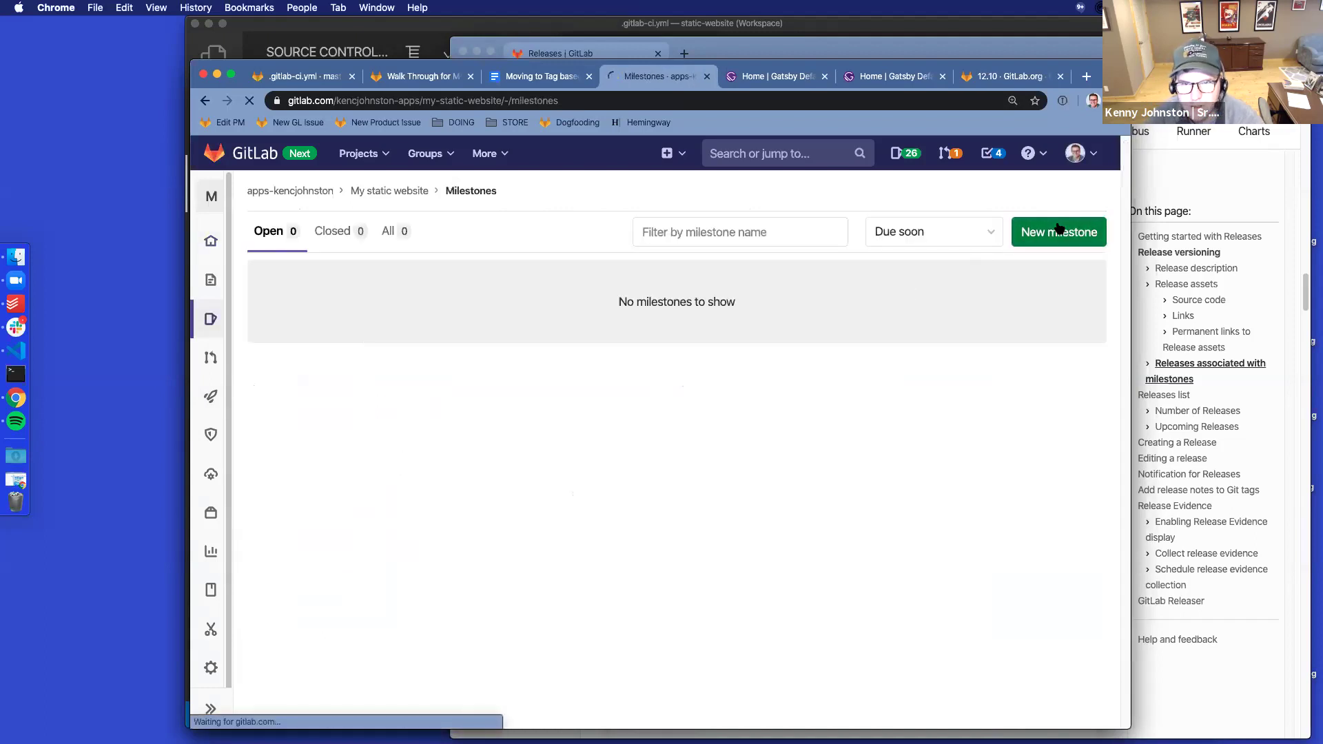
type("1")
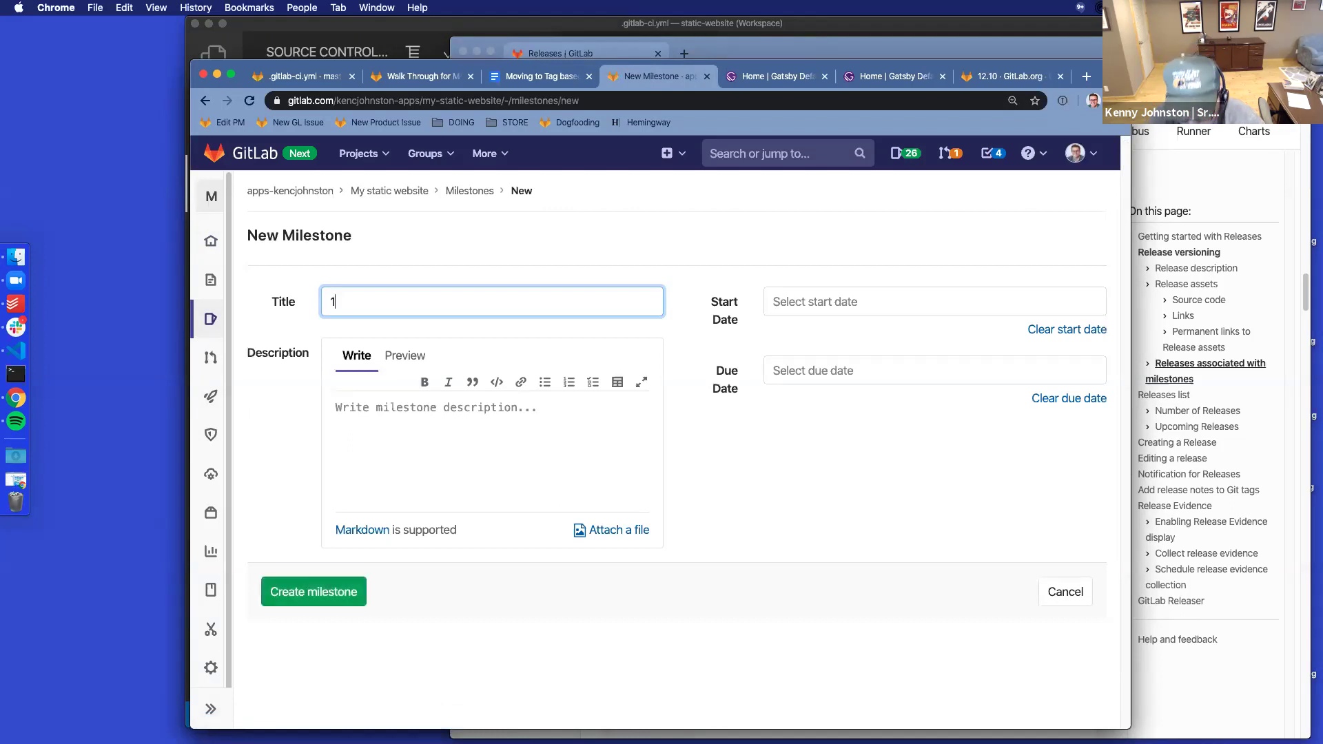
type(".2")
key("BackSpace")
key("BackSpace")
key("BackSpace")
type("v1.2")
left_click(336, 408)
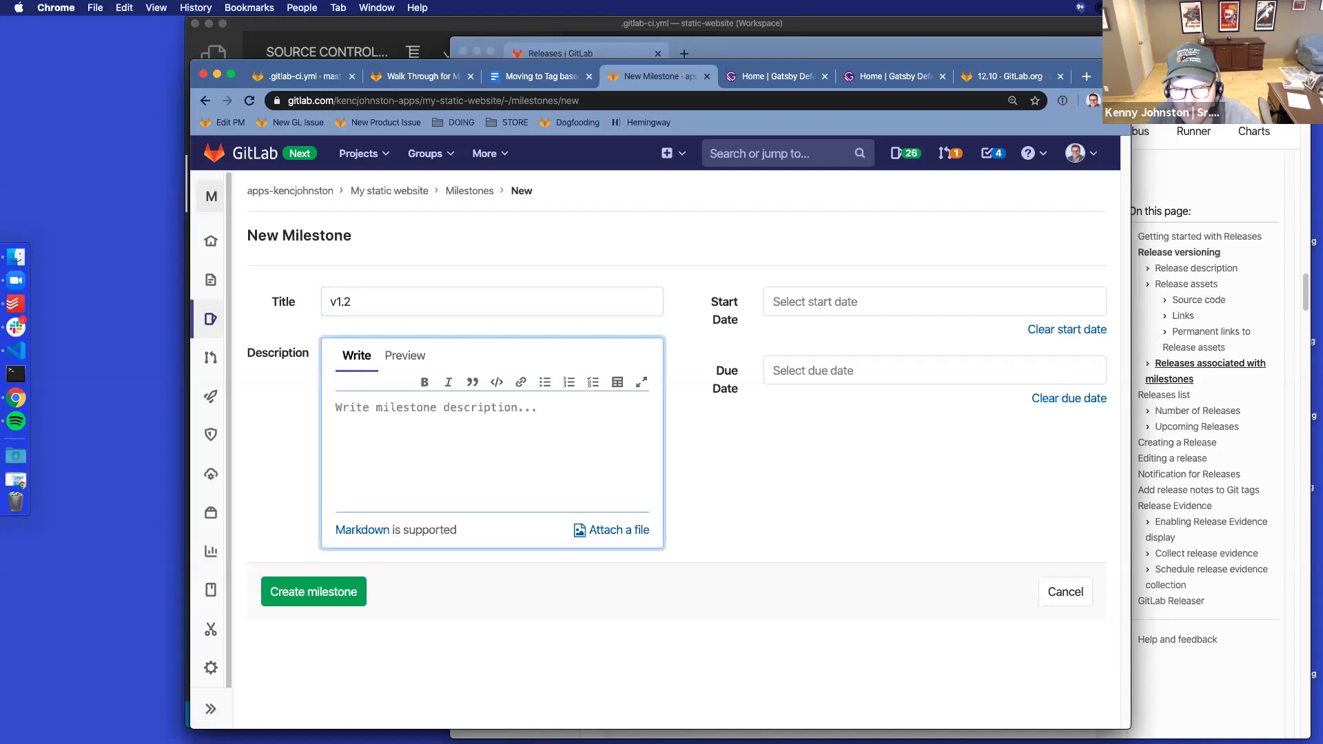
type("IM")
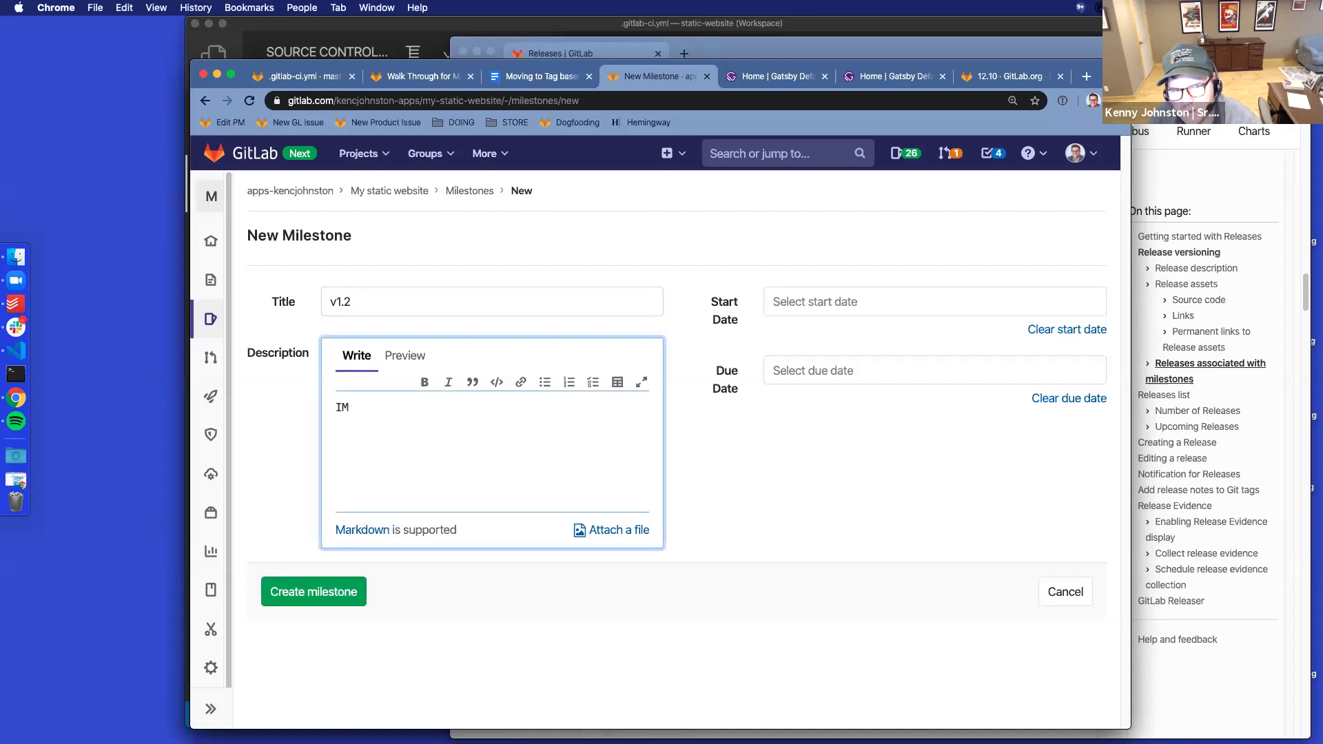
type("prImprovements for")
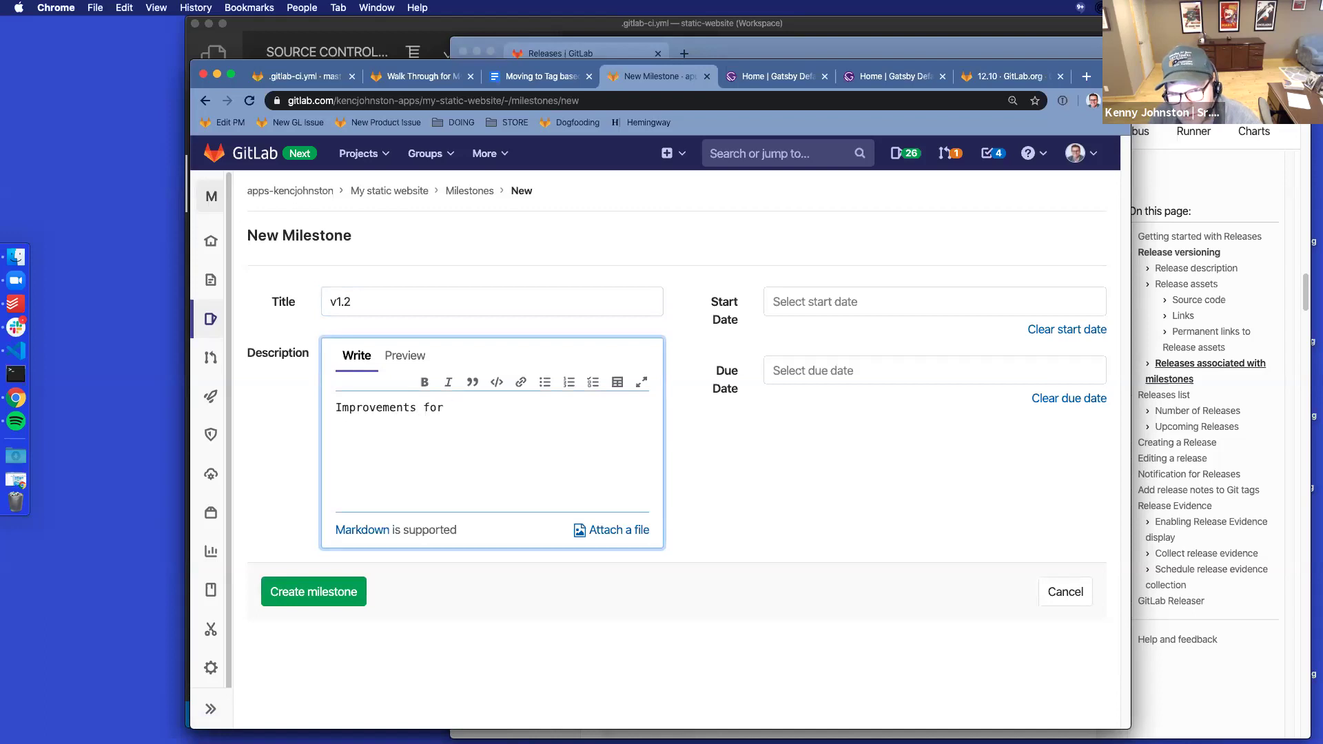
type(" v1.2 of the sit")
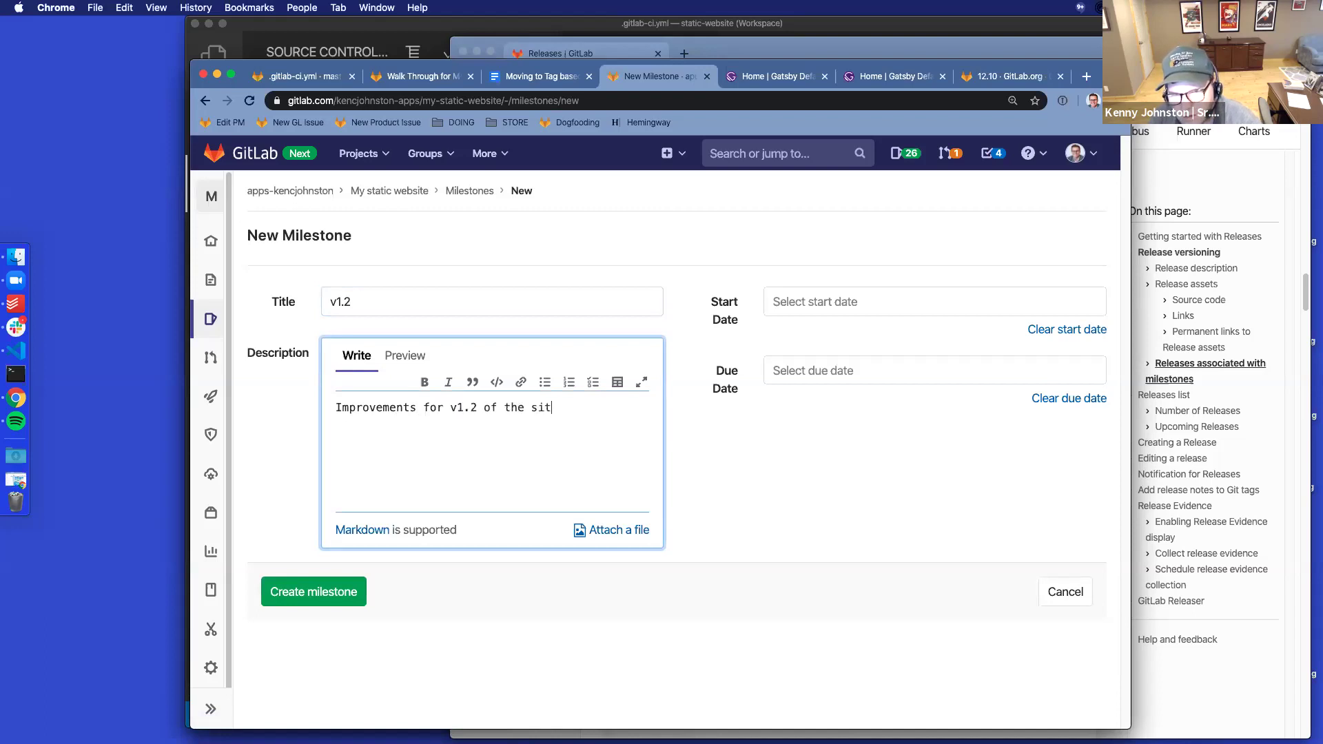
type("e")
Set the start date to April 10 and the due date to April 11, then create it
left_click(923, 303)
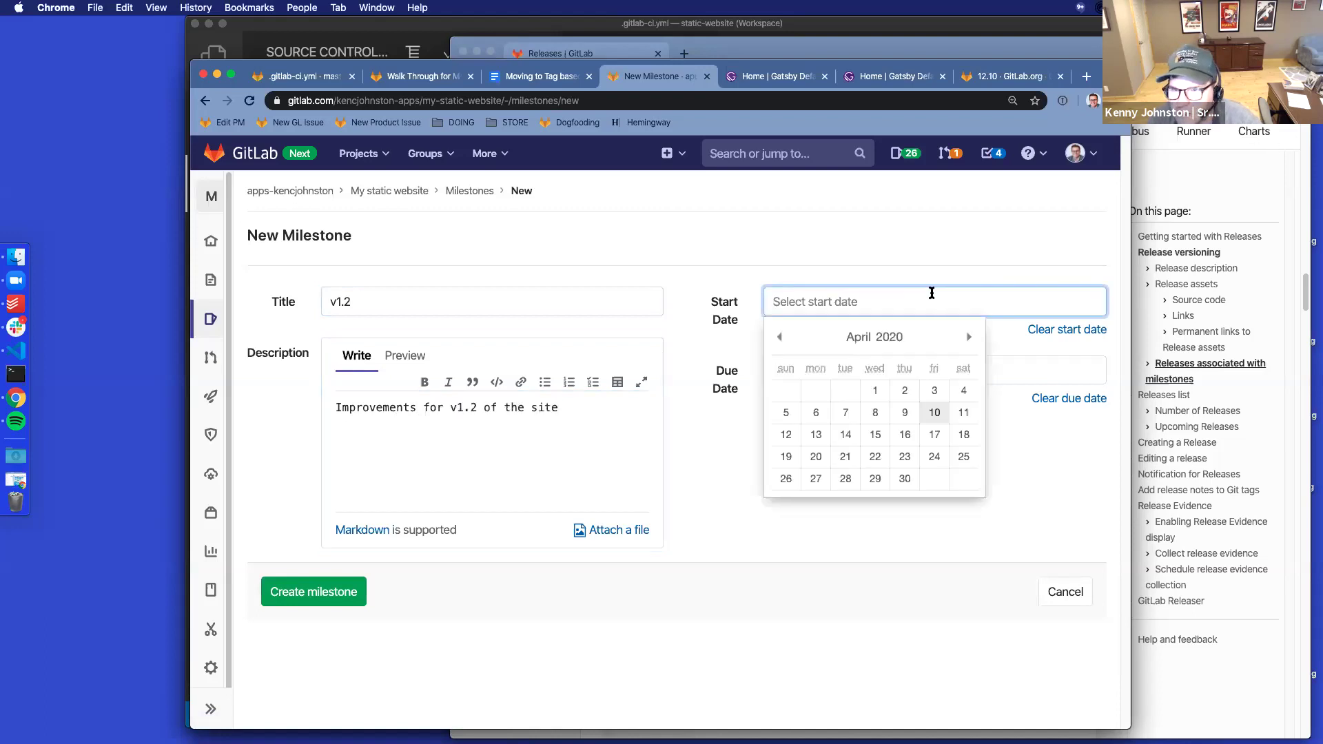
left_click(938, 412)
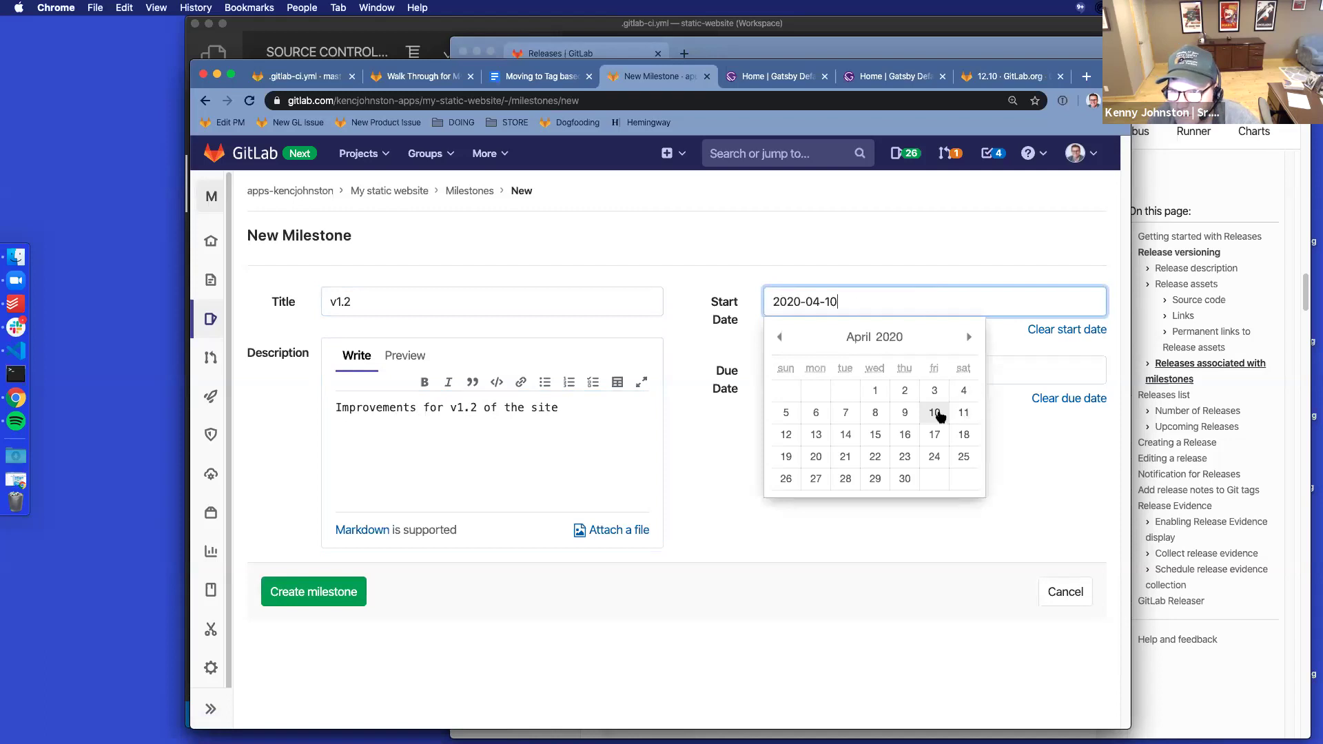
left_click(948, 372)
left_click(959, 483)
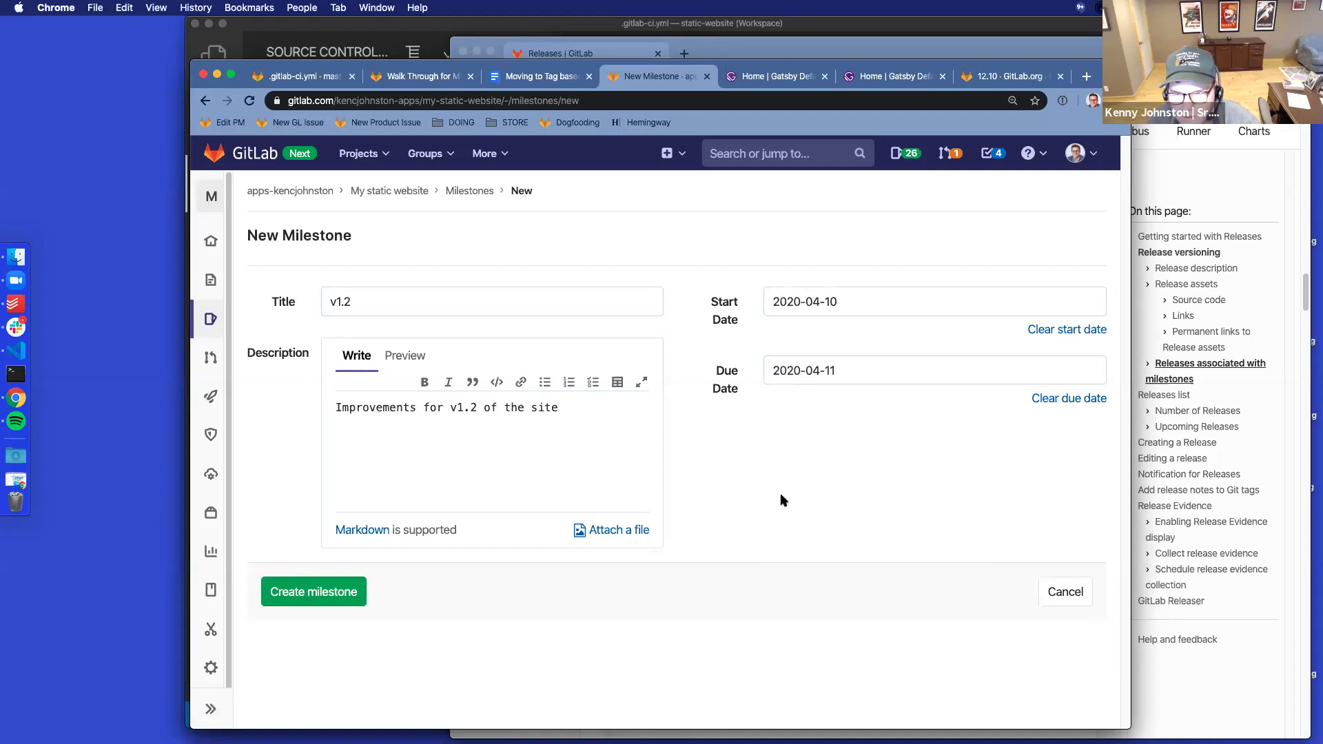
left_click(329, 607)
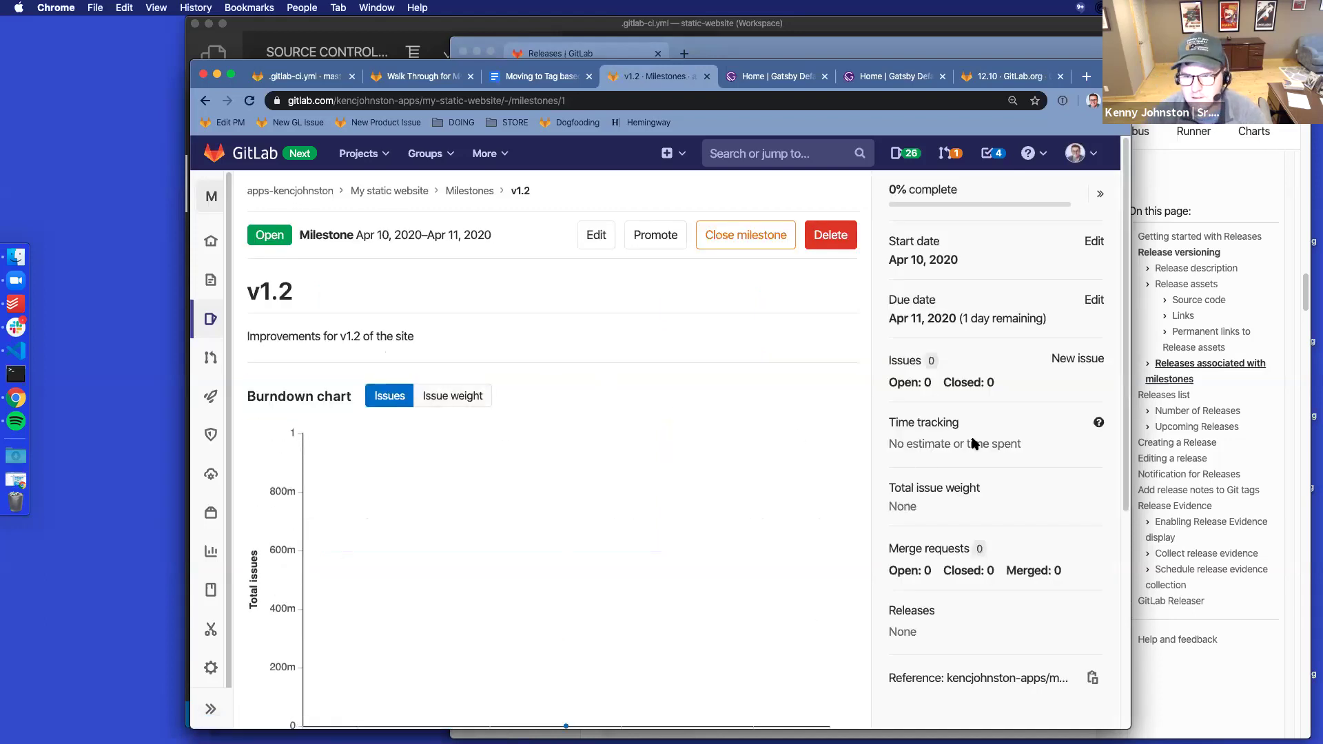
Open the issue board and add the default To Do and Doing lists
mouse_move(210, 281)
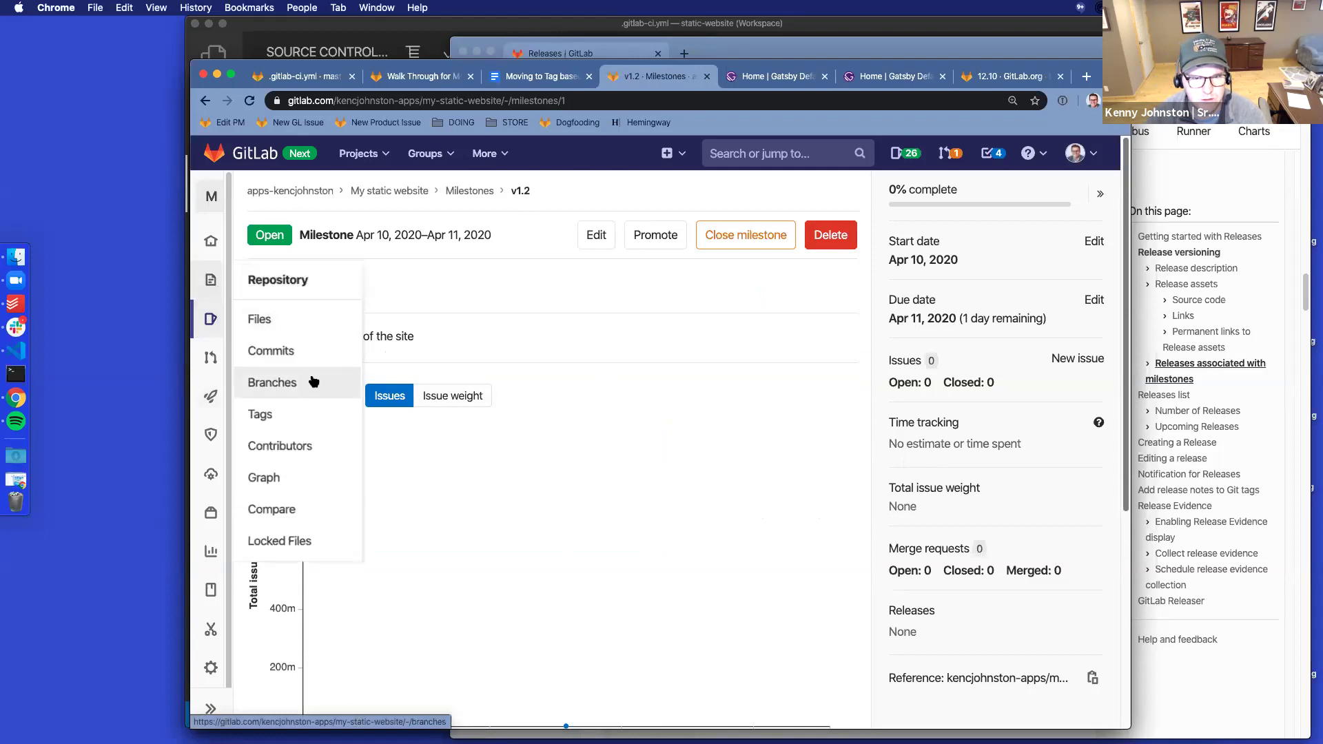
mouse_move(210, 319)
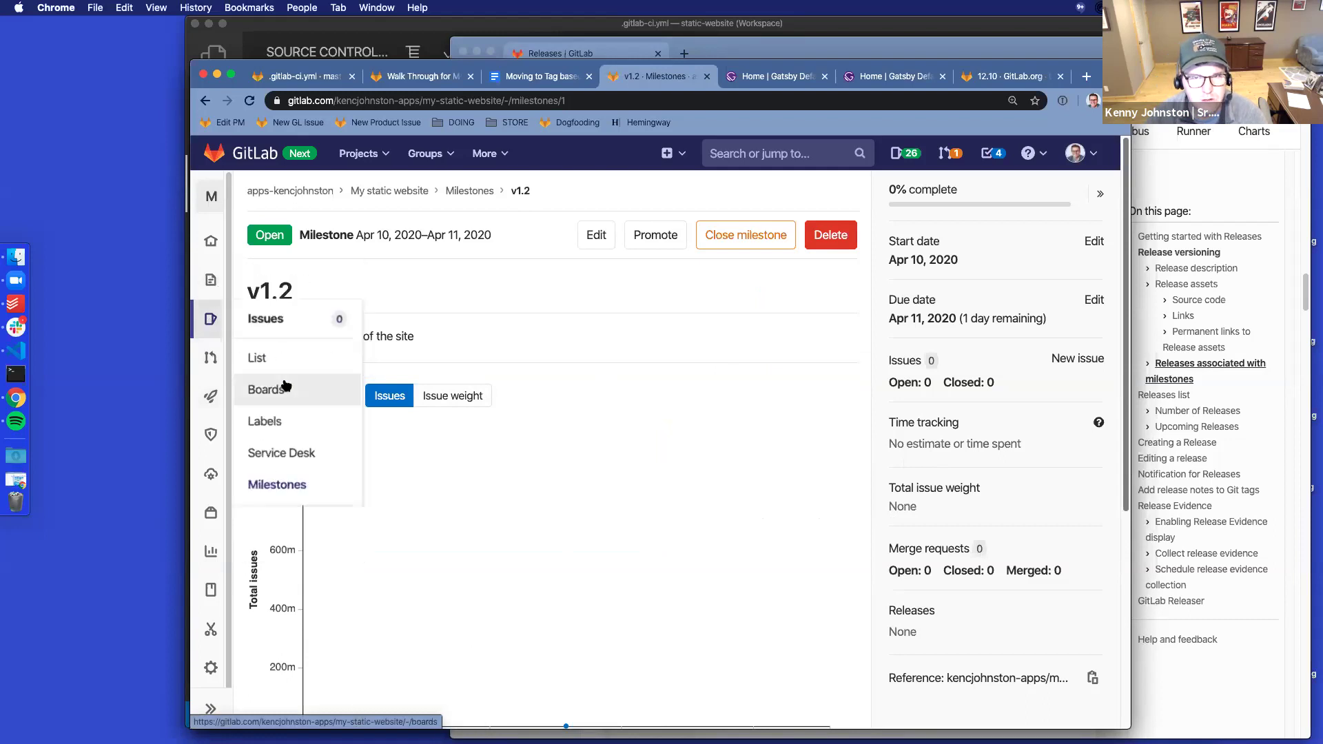
left_click(286, 386, "super")
left_click(706, 76)
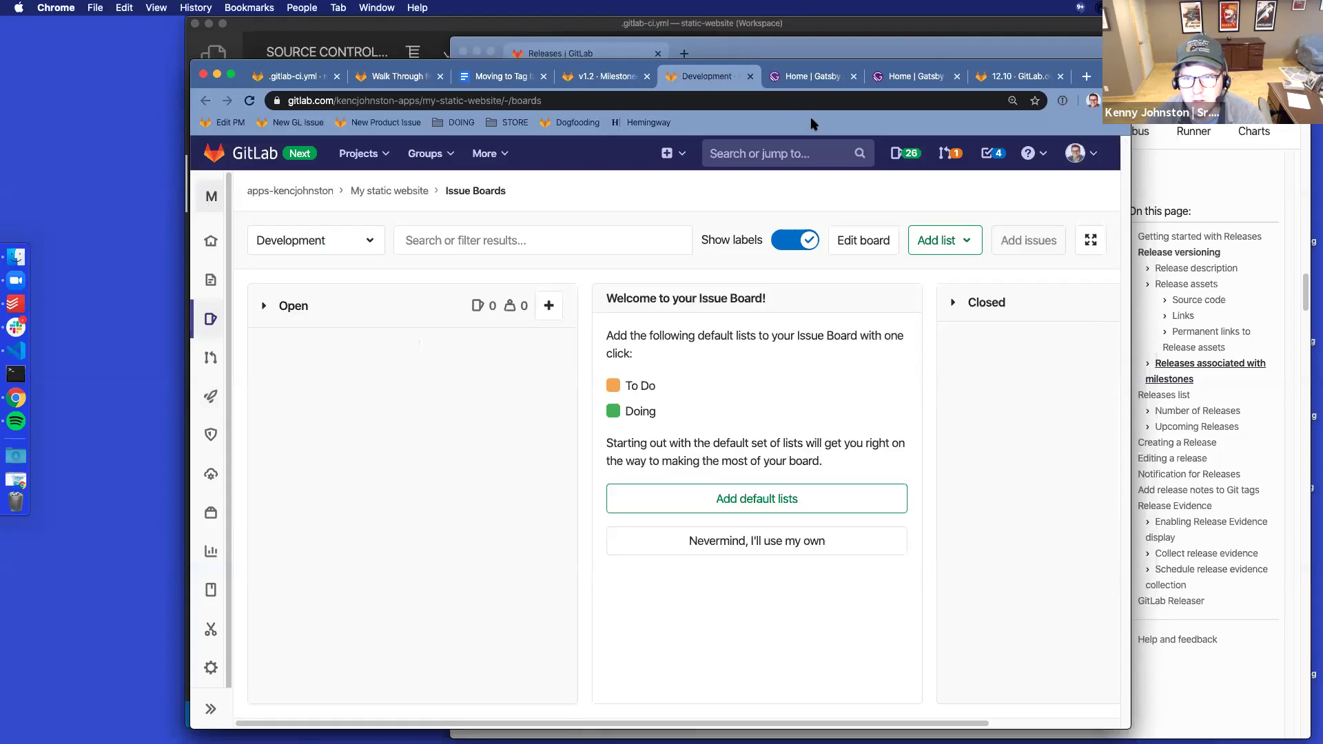
left_click(764, 498)
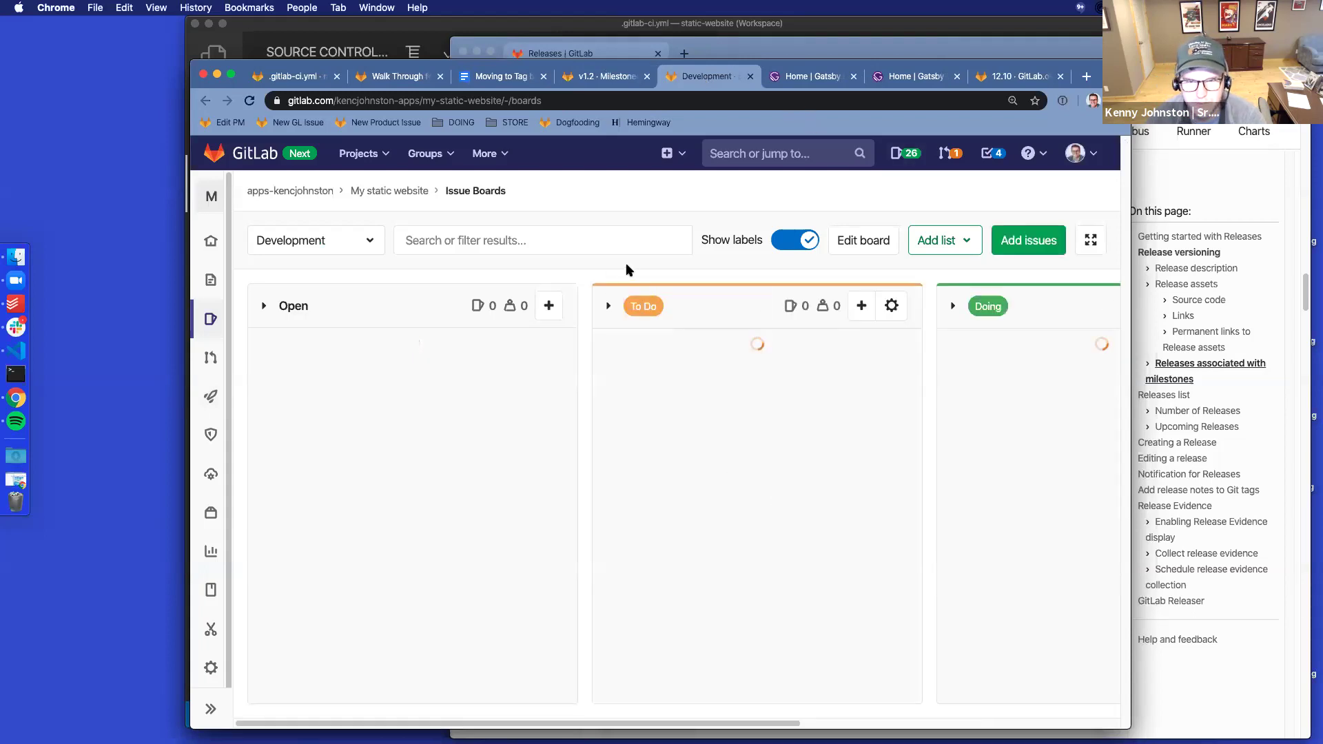
Create two board issues: 'Update the title' and 'add family to friends'
left_click(549, 306)
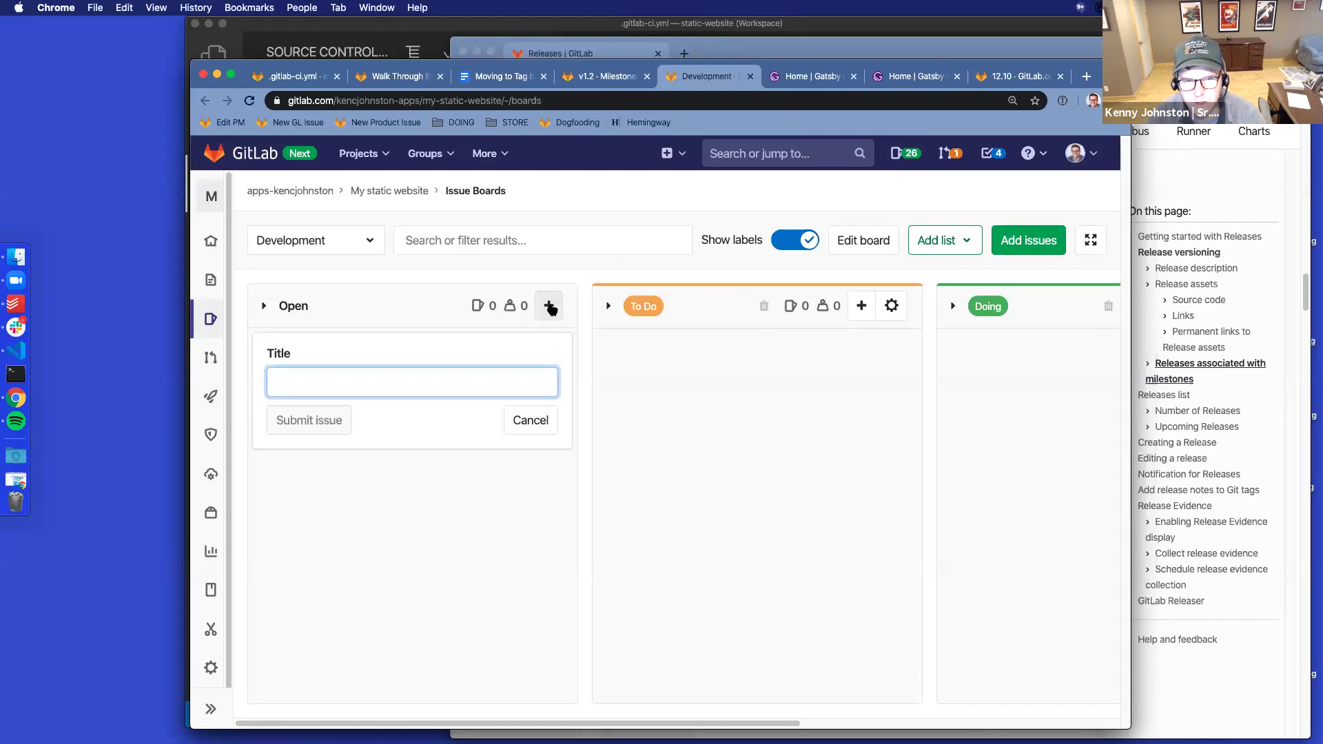
type("Update the title")
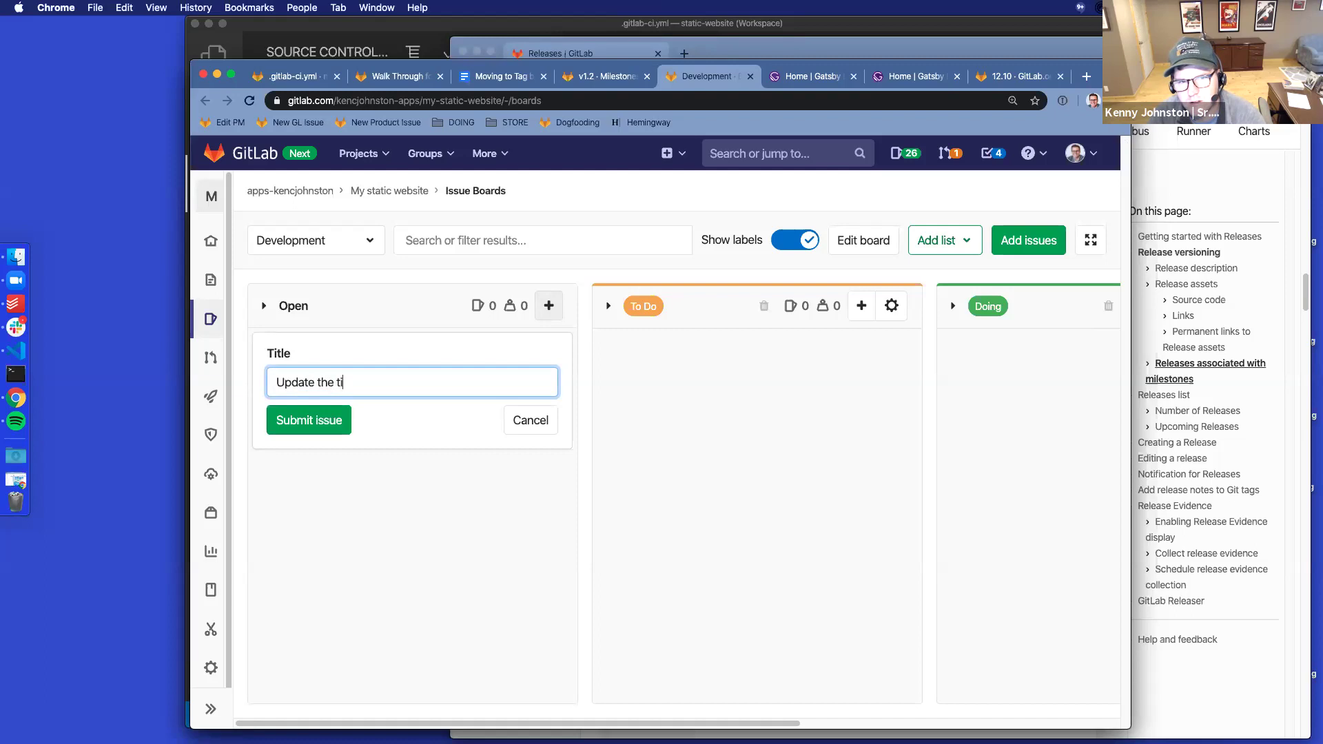
left_click(323, 421)
left_click(549, 316)
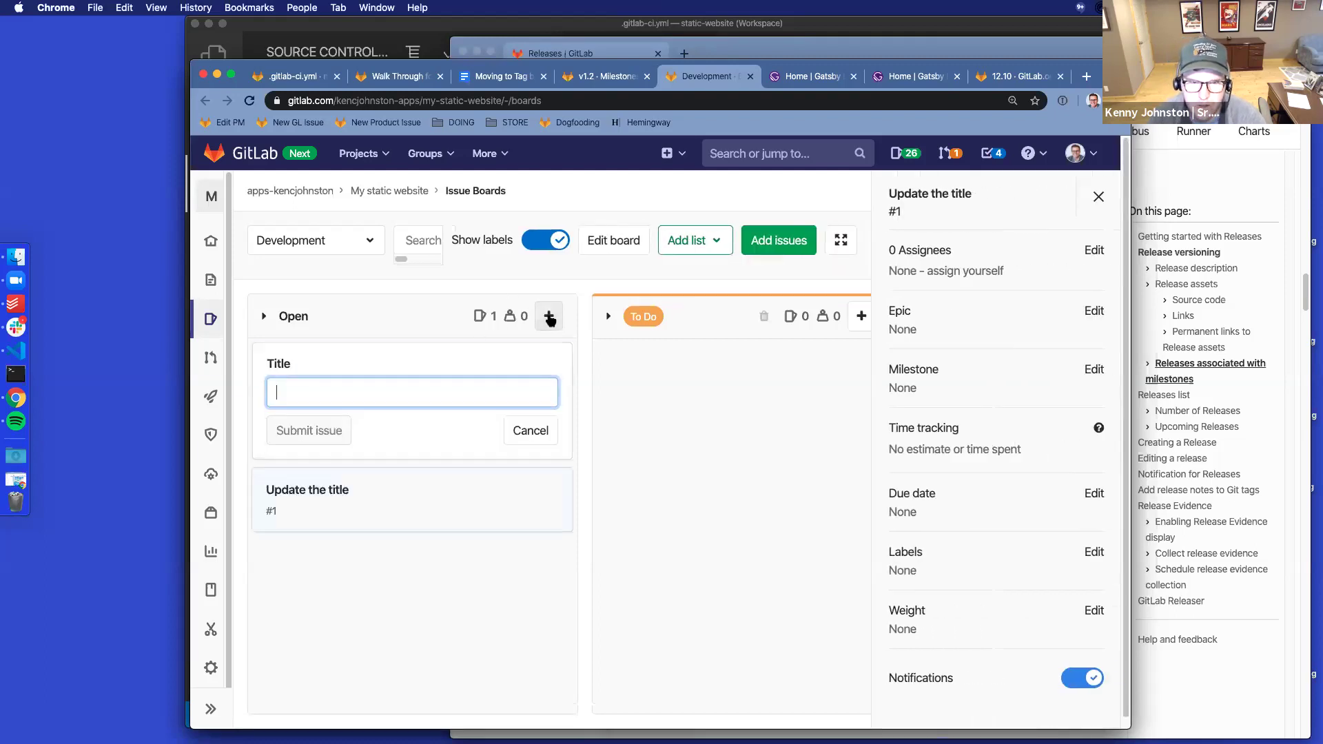
left_click(910, 83)
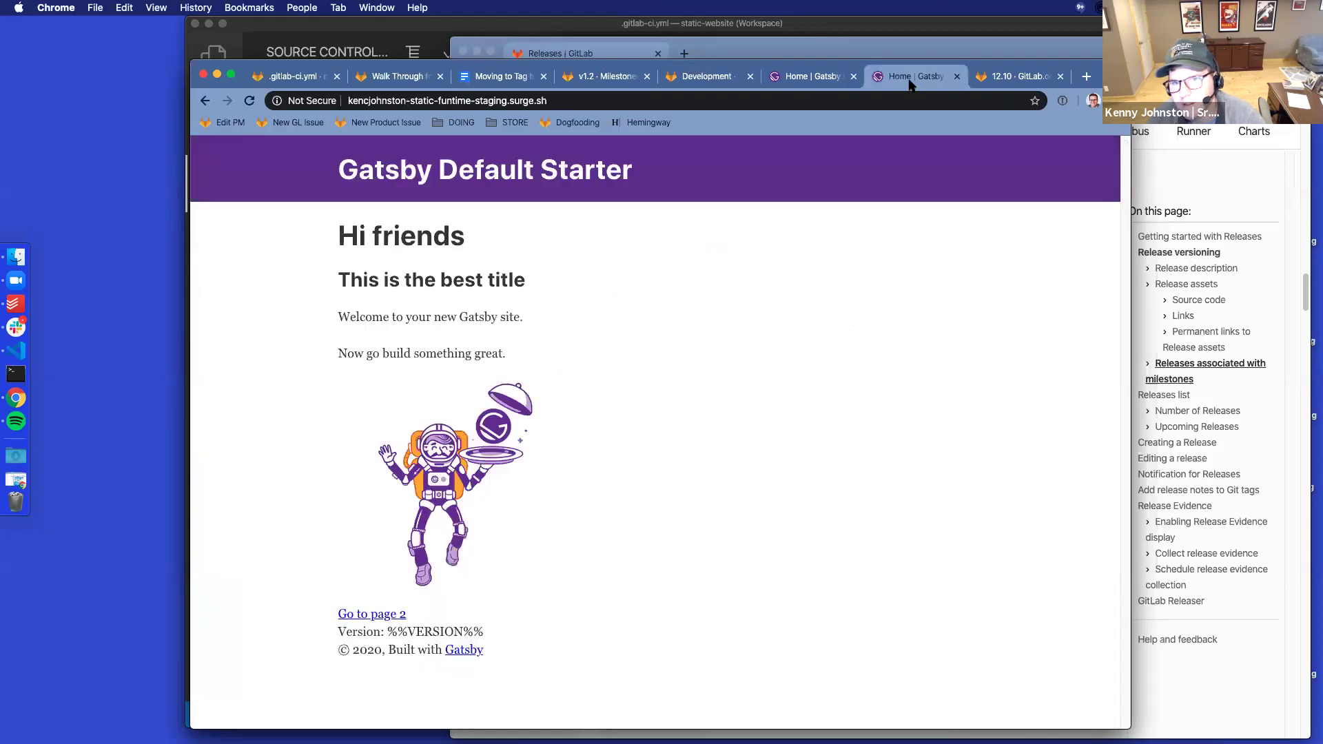
left_click(801, 83)
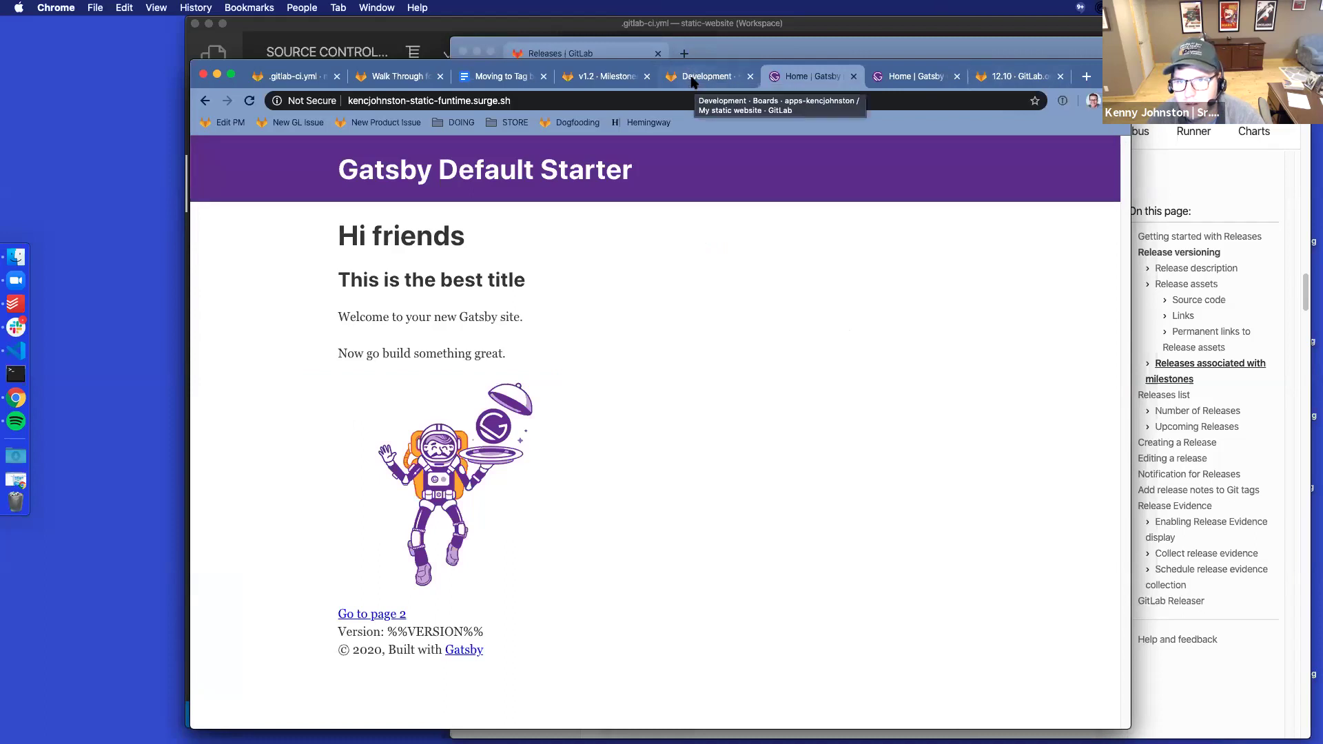
left_click(710, 76)
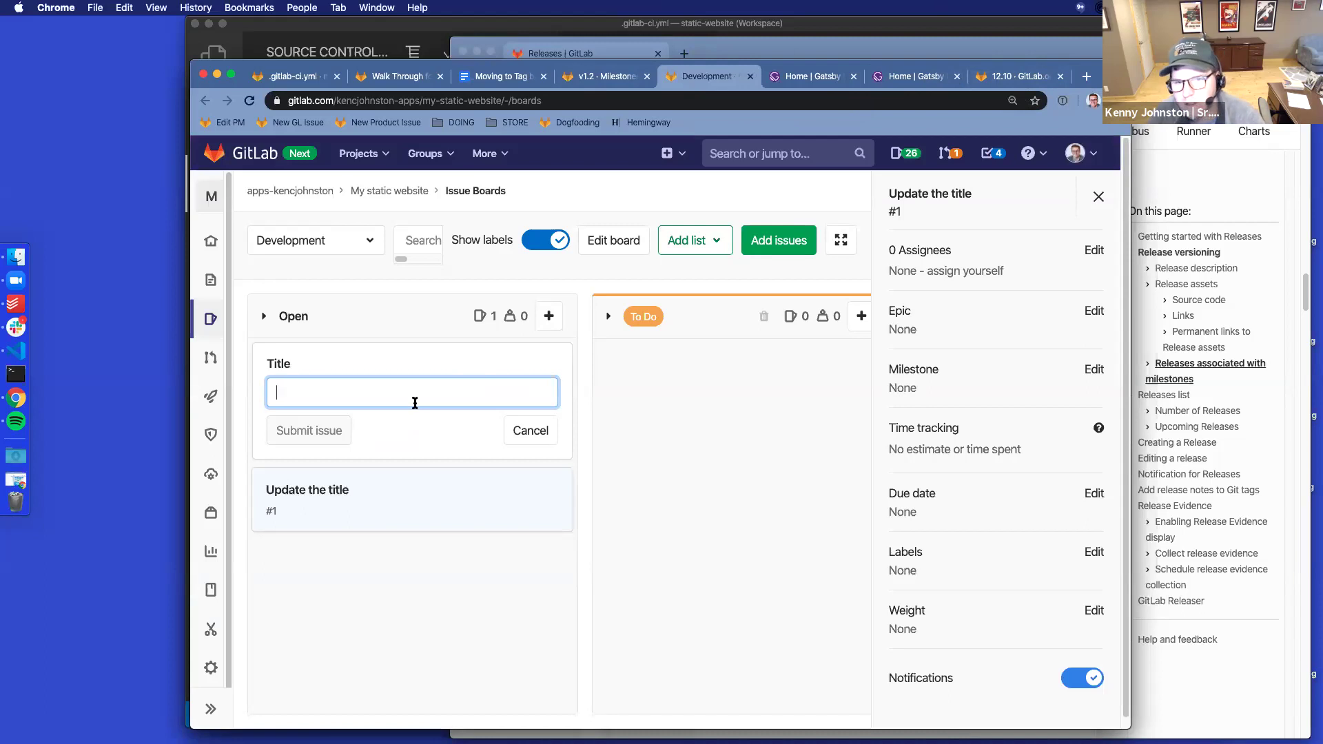
type("add fami")
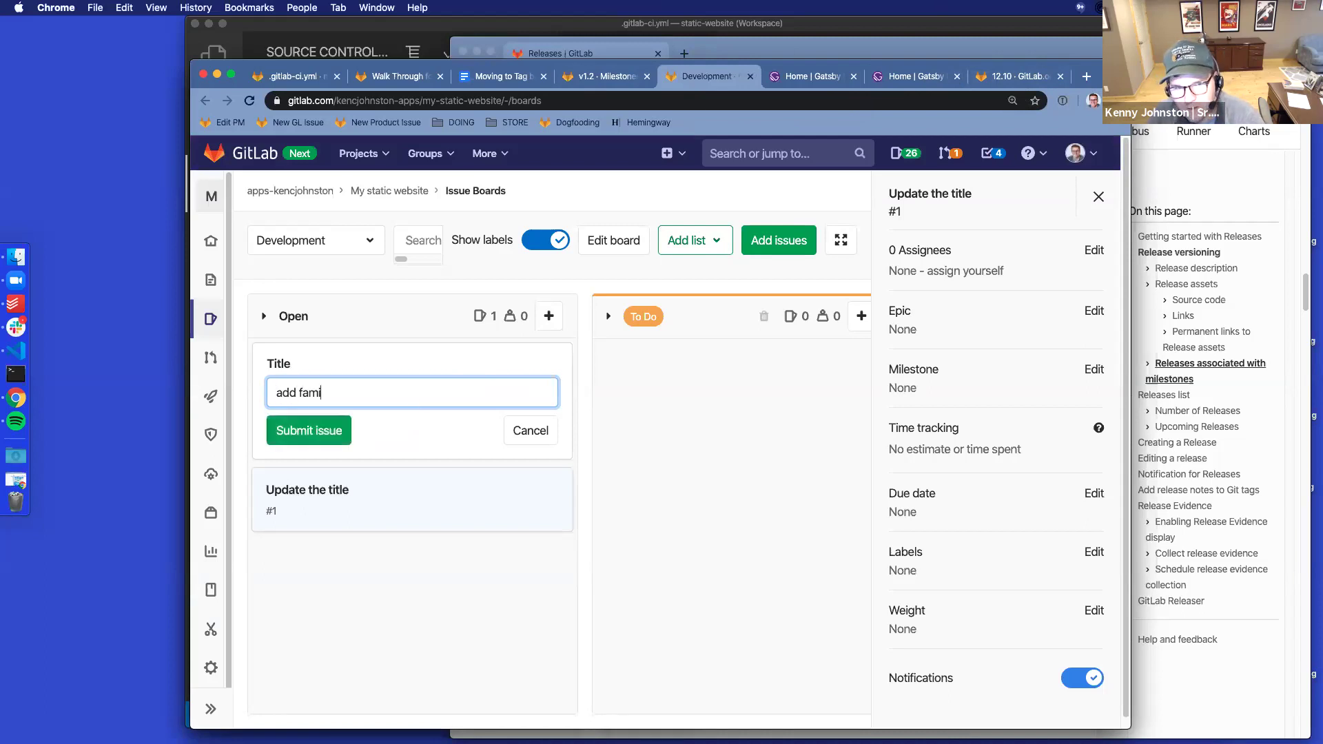
type("ly to friends")
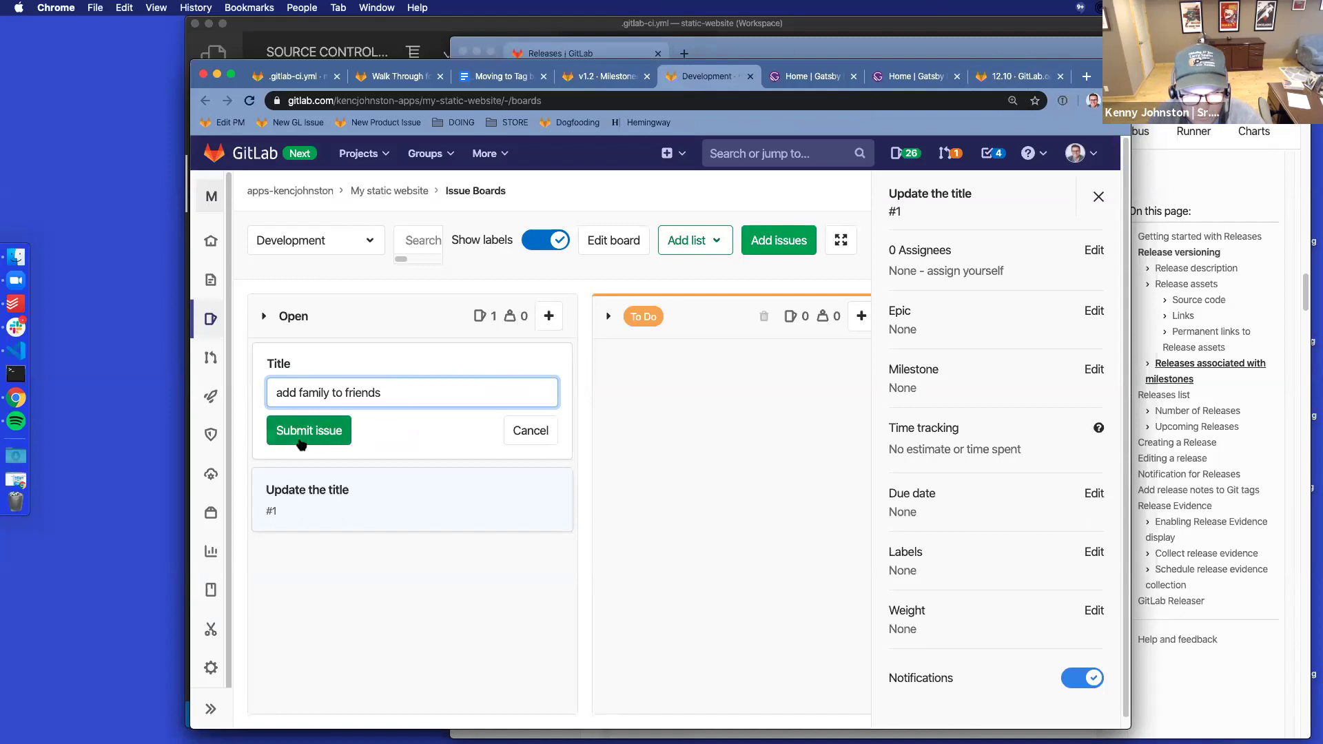
left_click(298, 433)
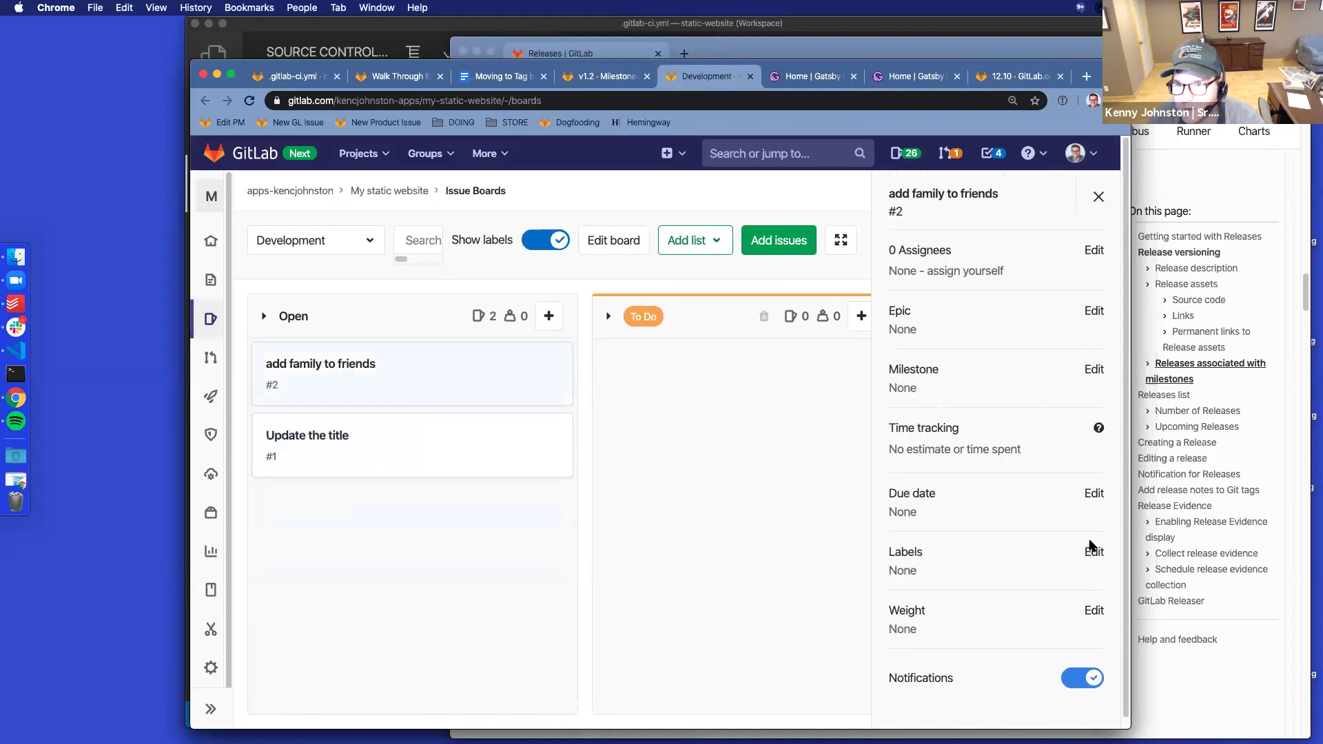
Assign both issues #2 and #1 to milestone v1.2
left_click(1095, 371)
left_click(899, 544)
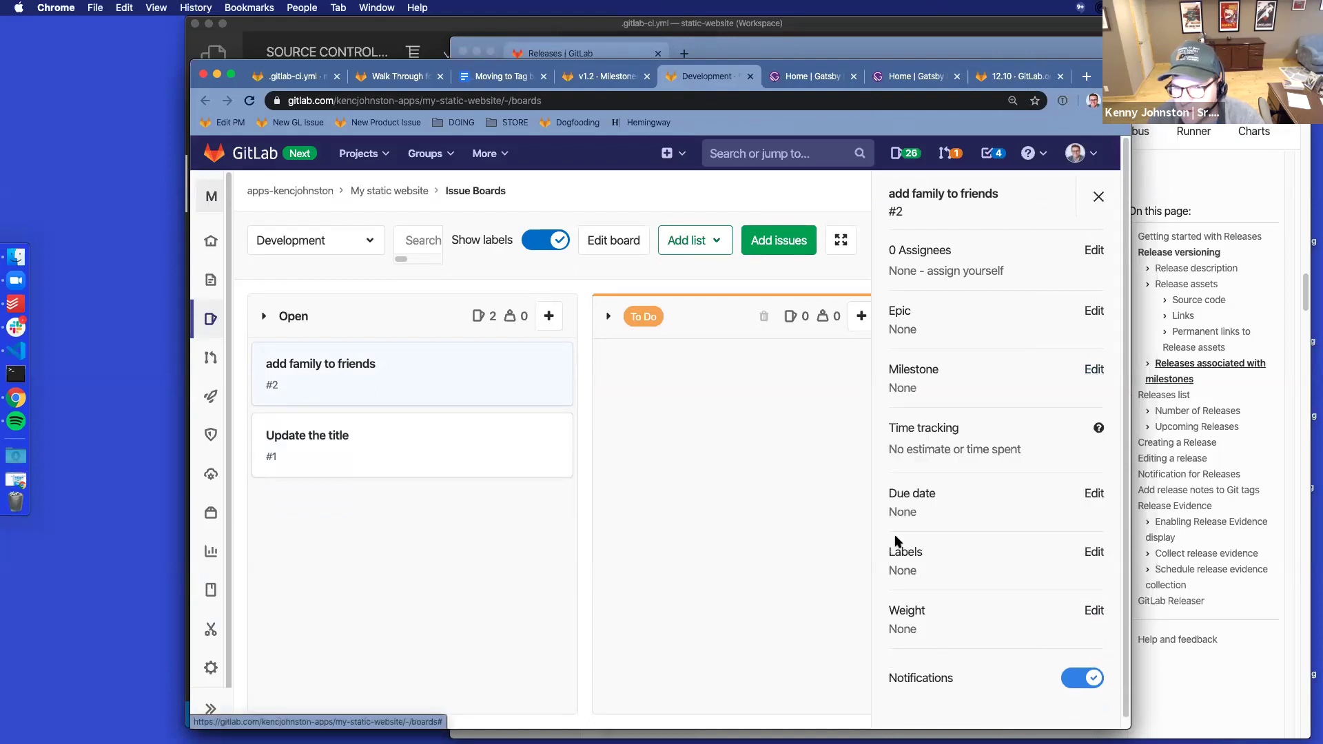
left_click(441, 441)
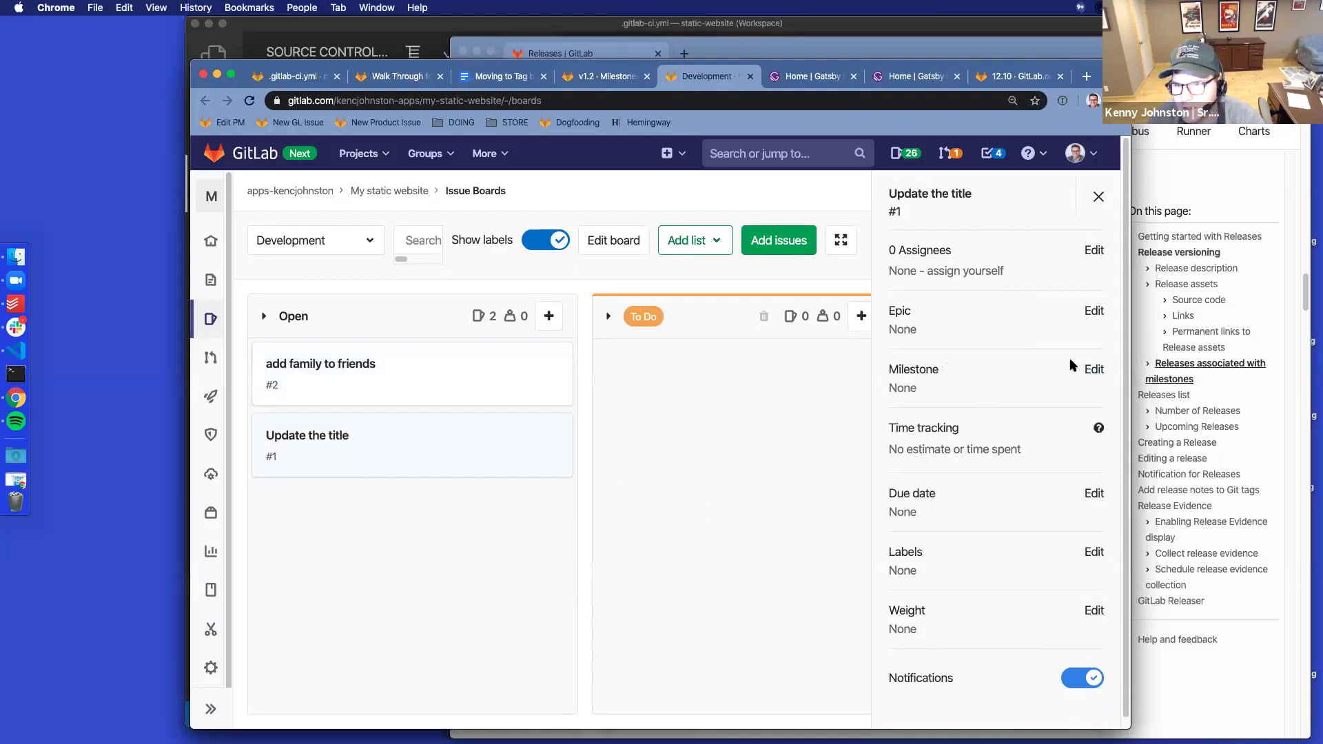
left_click(1094, 369)
left_click(996, 542)
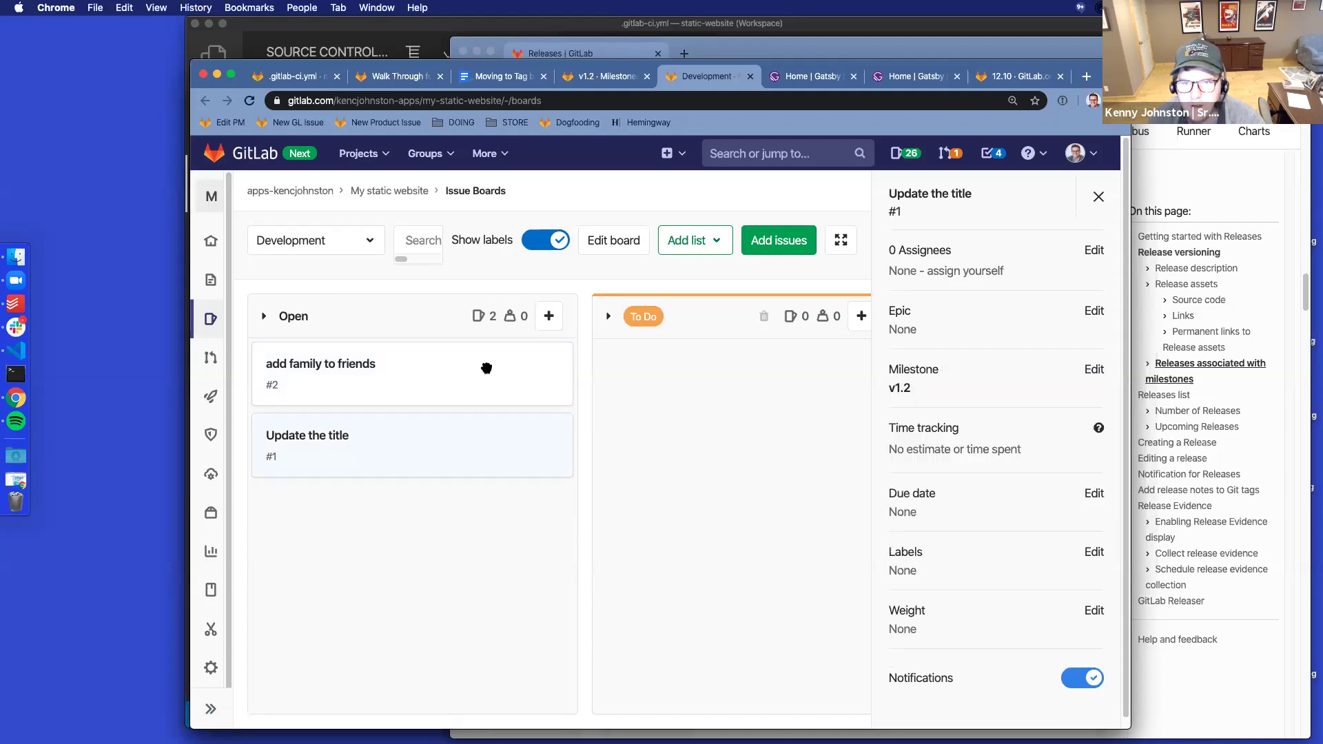
Move 'add family to friends' into To Do and open issues #2 and #1 in tabs
left_click_drag(1132, 570, 1321, 570)
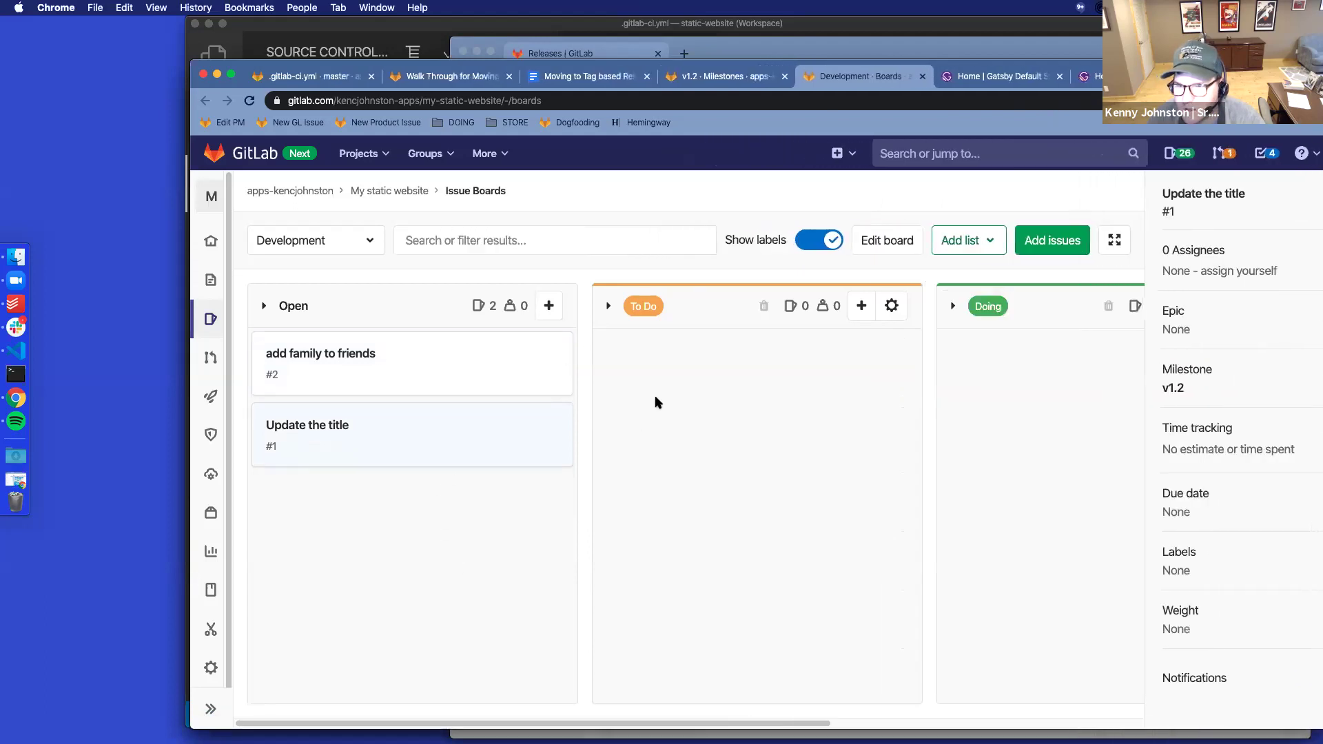
left_click_drag(474, 366, 764, 434)
left_click(679, 354, "super")
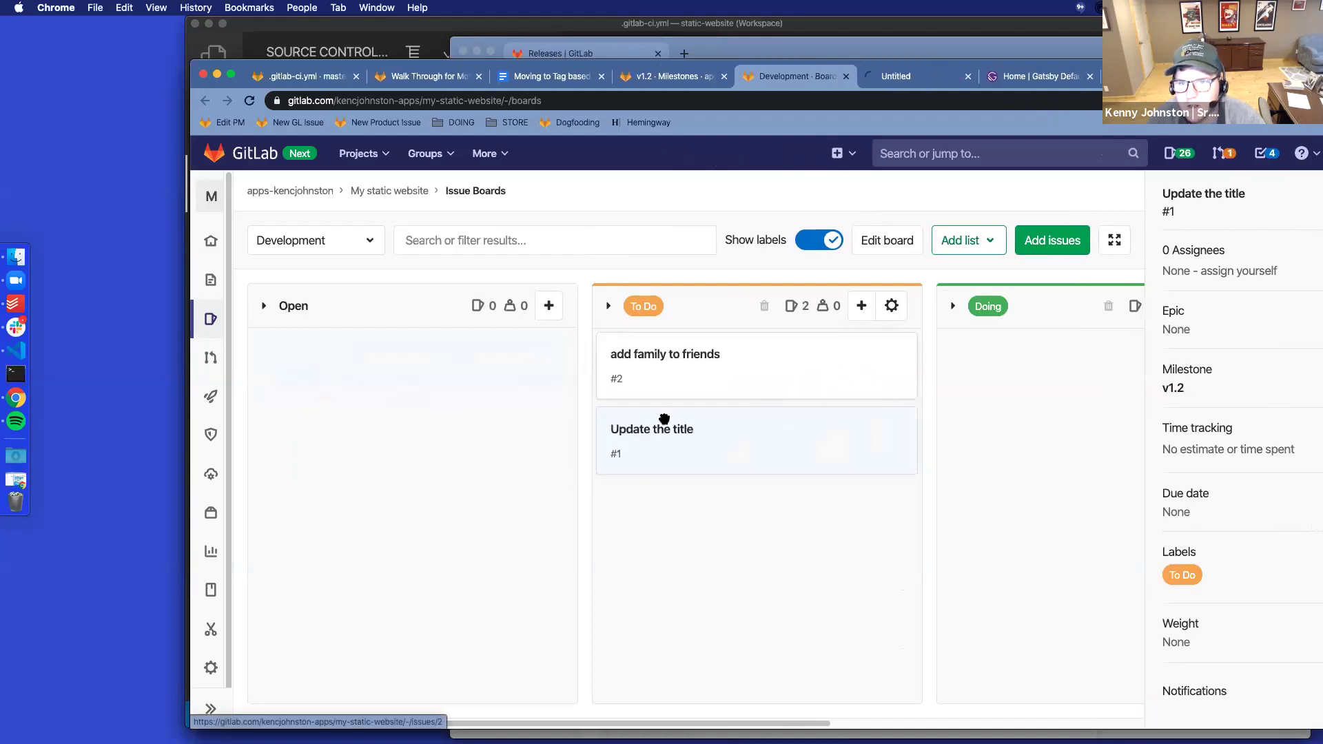
left_click(663, 429, "super")
left_click(844, 77)
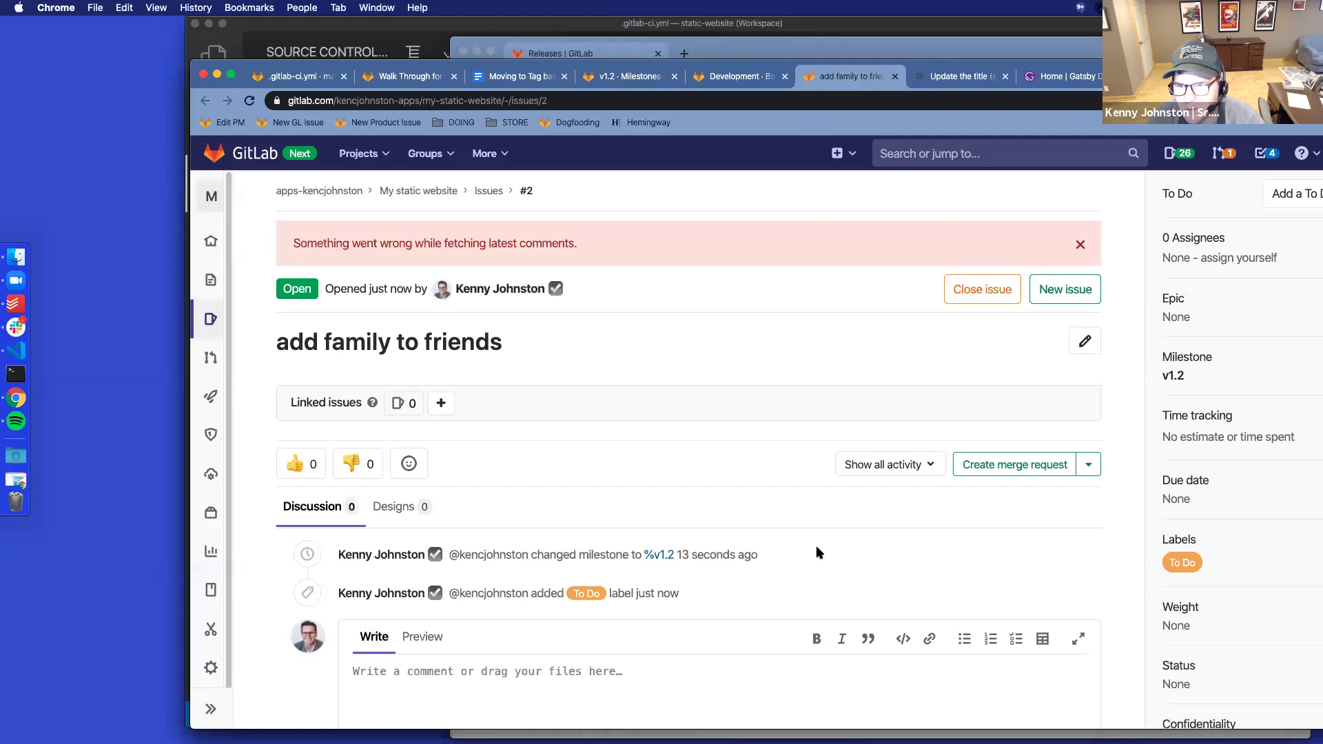
Create merge requests for issues #2 and #1
left_click(984, 461)
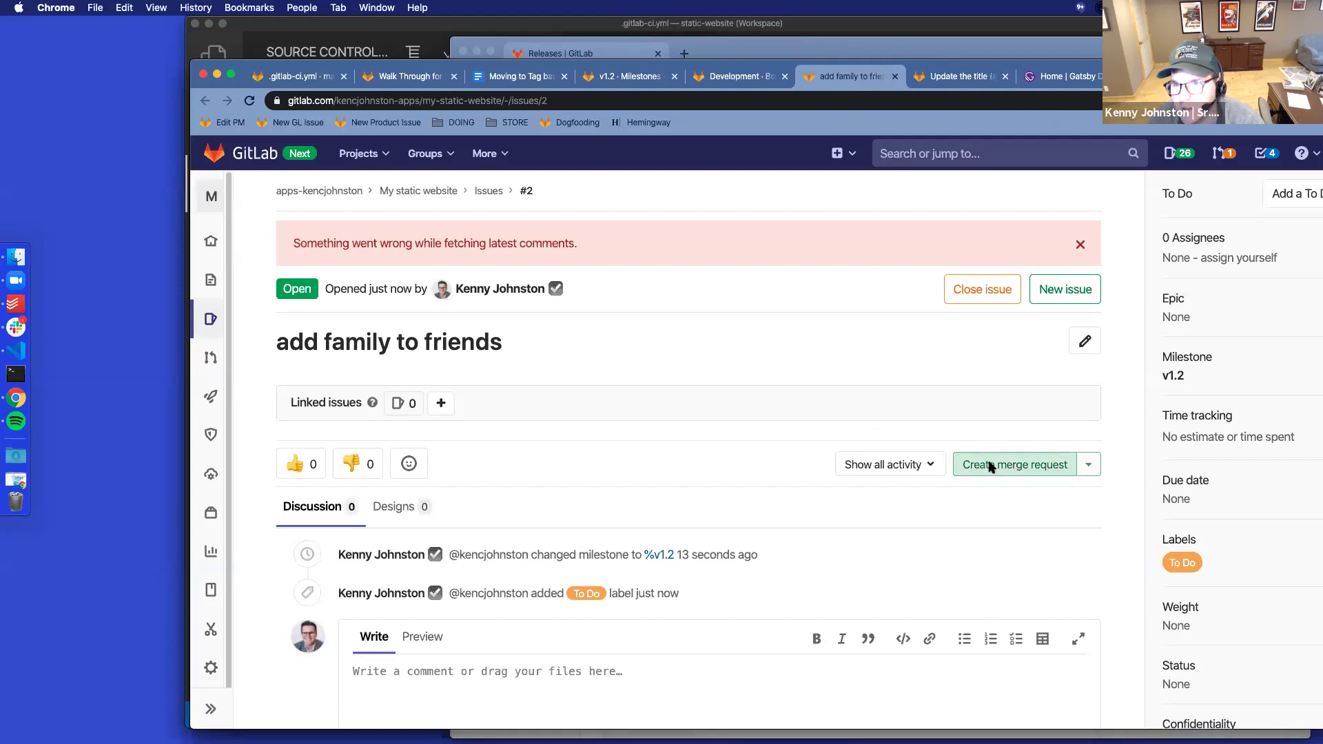
left_click(957, 78)
left_click(1017, 463)
left_click(842, 78)
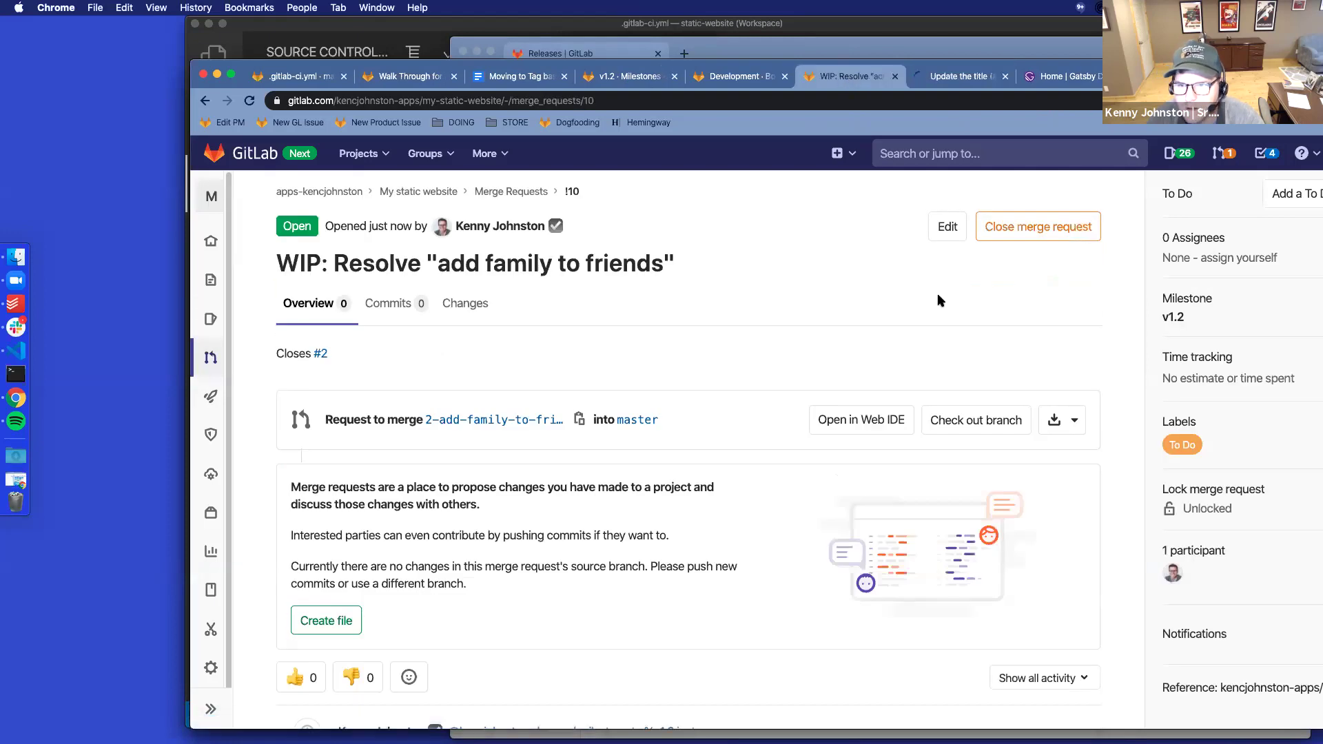
In the Web IDE for !10, edit src/pages/index.js line 11 to add 'and family'
left_click(839, 421)
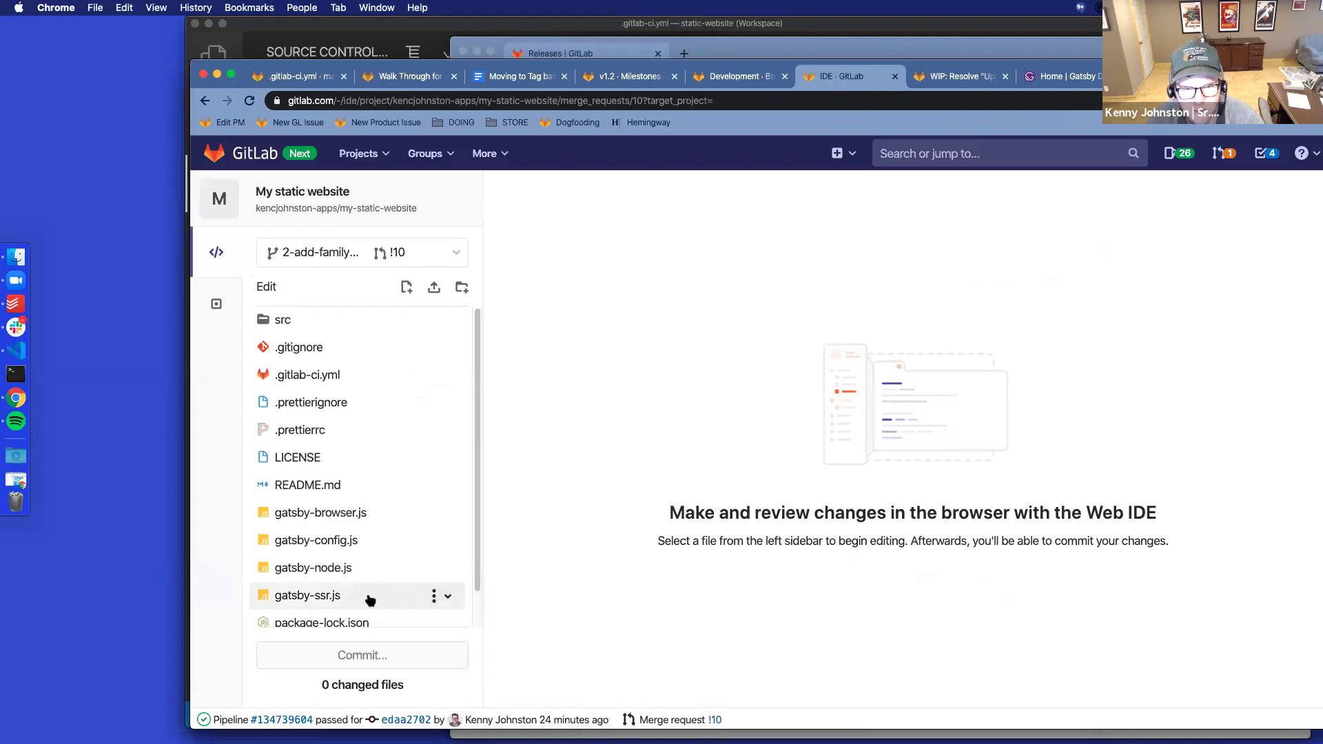
scroll(305, 568, "down", 1)
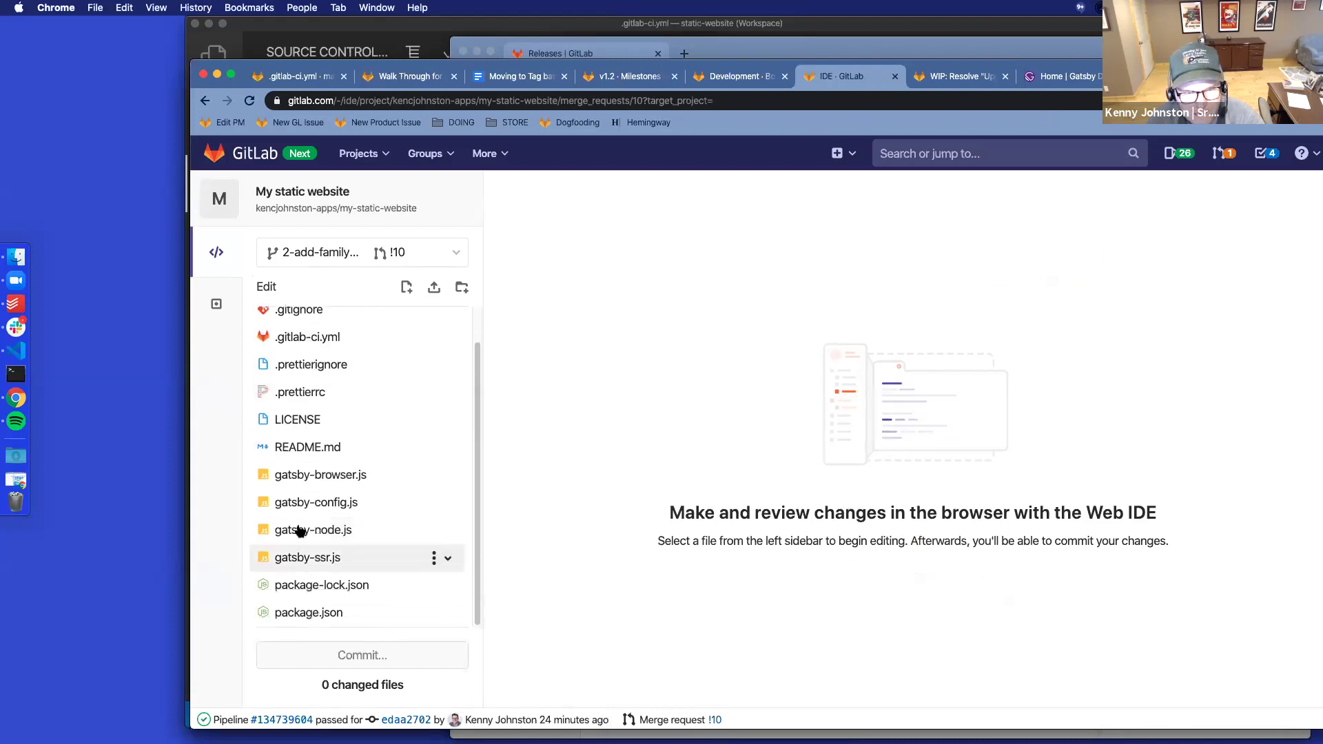
scroll(282, 448, "up", 1)
scroll(345, 536, "down", 1)
scroll(337, 510, "up", 1)
left_click(277, 321)
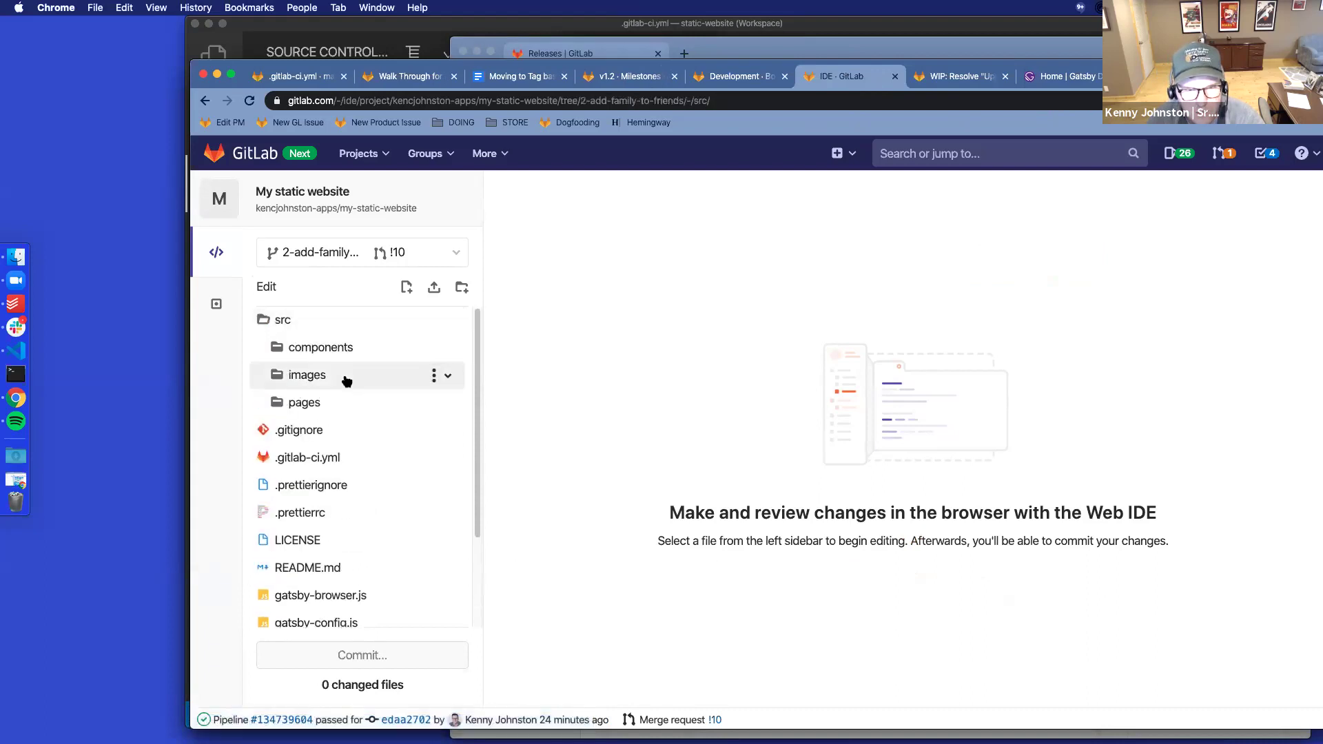
left_click(298, 405)
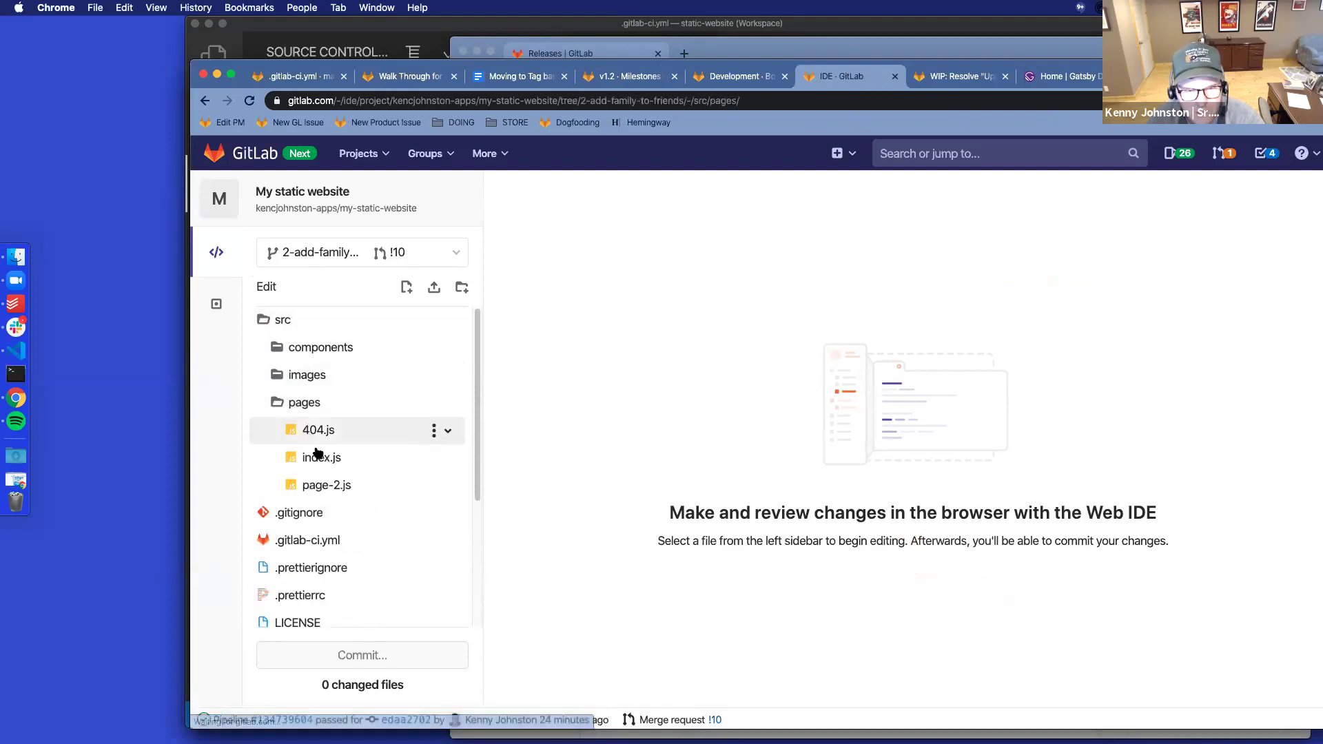
left_click(318, 457)
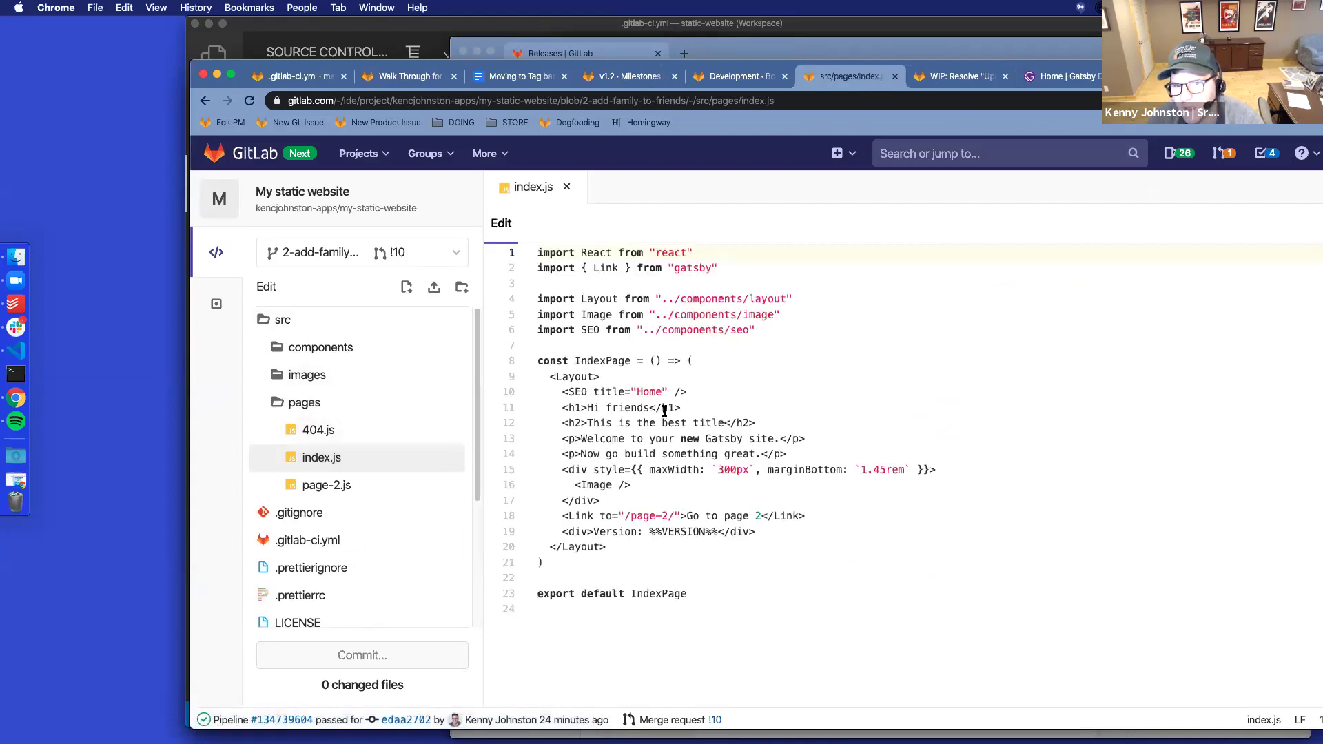
left_click(648, 408)
type("and family")
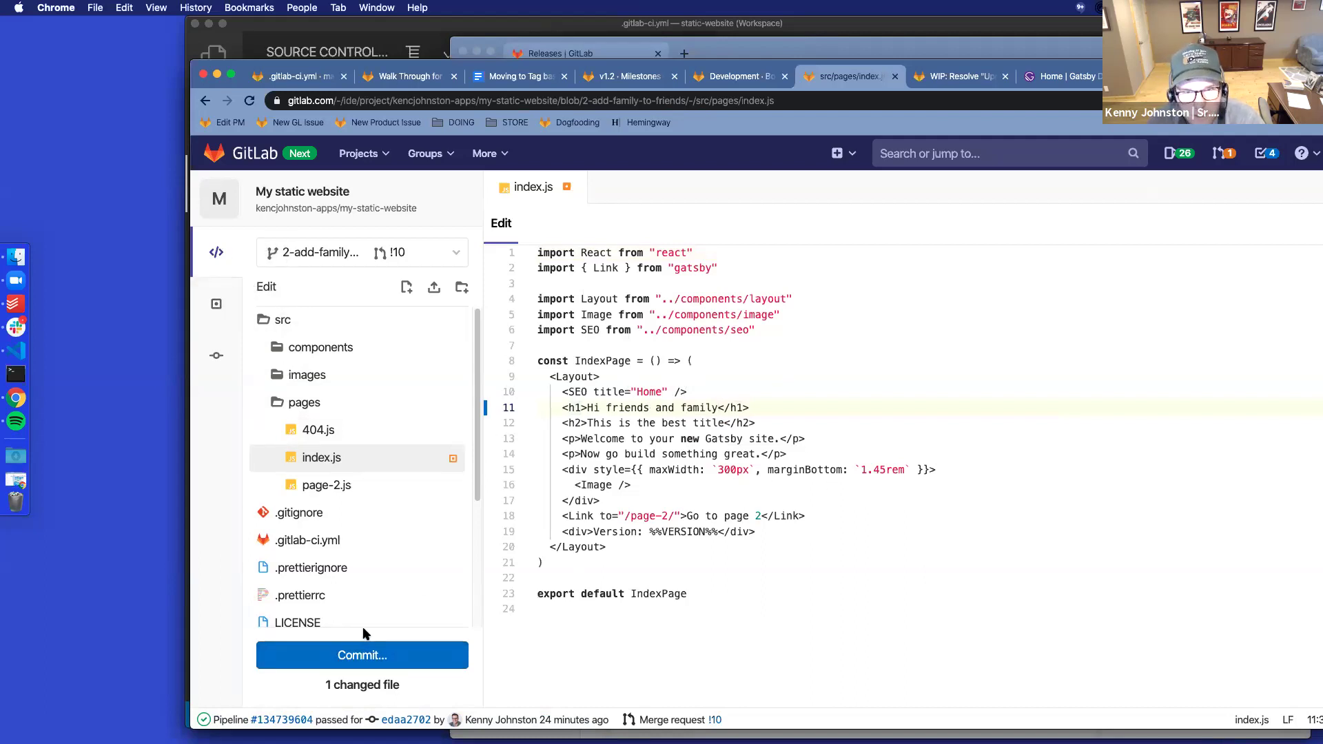
Review the index.js diff and commit it to the 2-add-family-to-friends branch
scroll(365, 638, "down", 5)
scroll(386, 581, "up", 5)
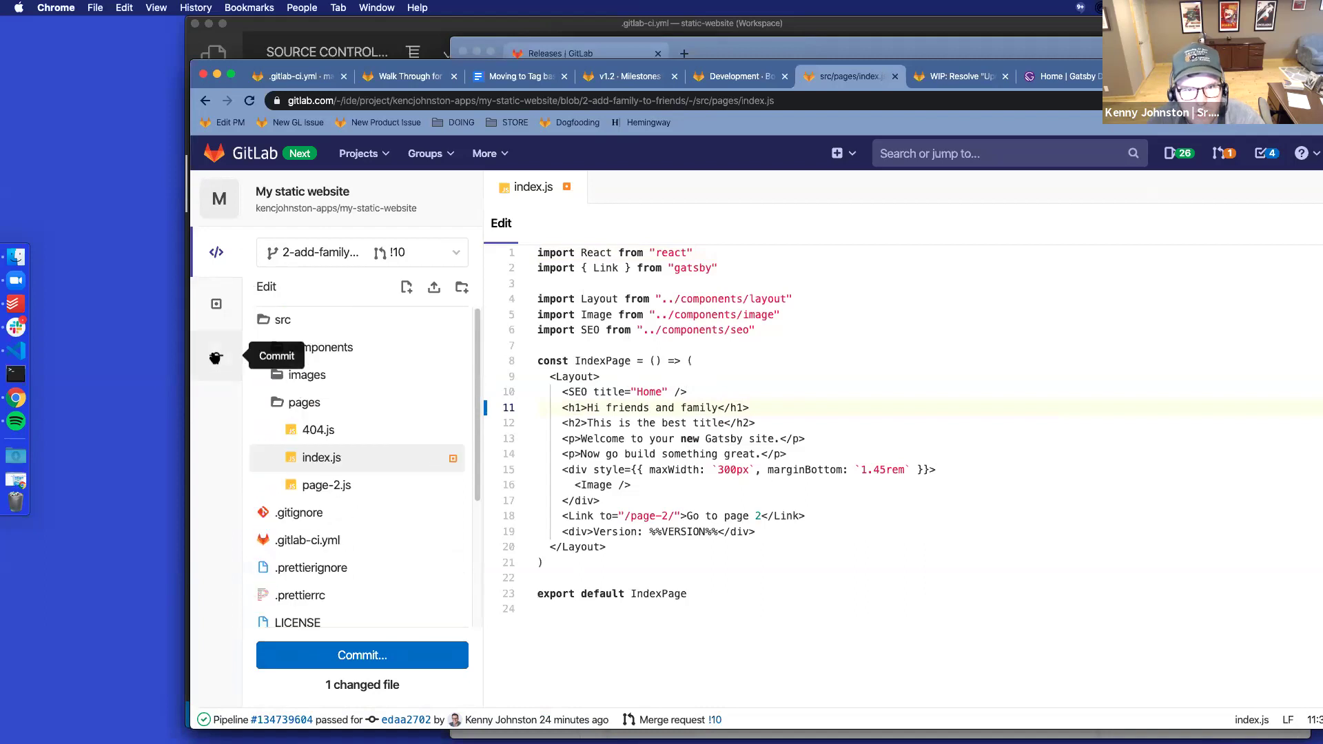
left_click(215, 357)
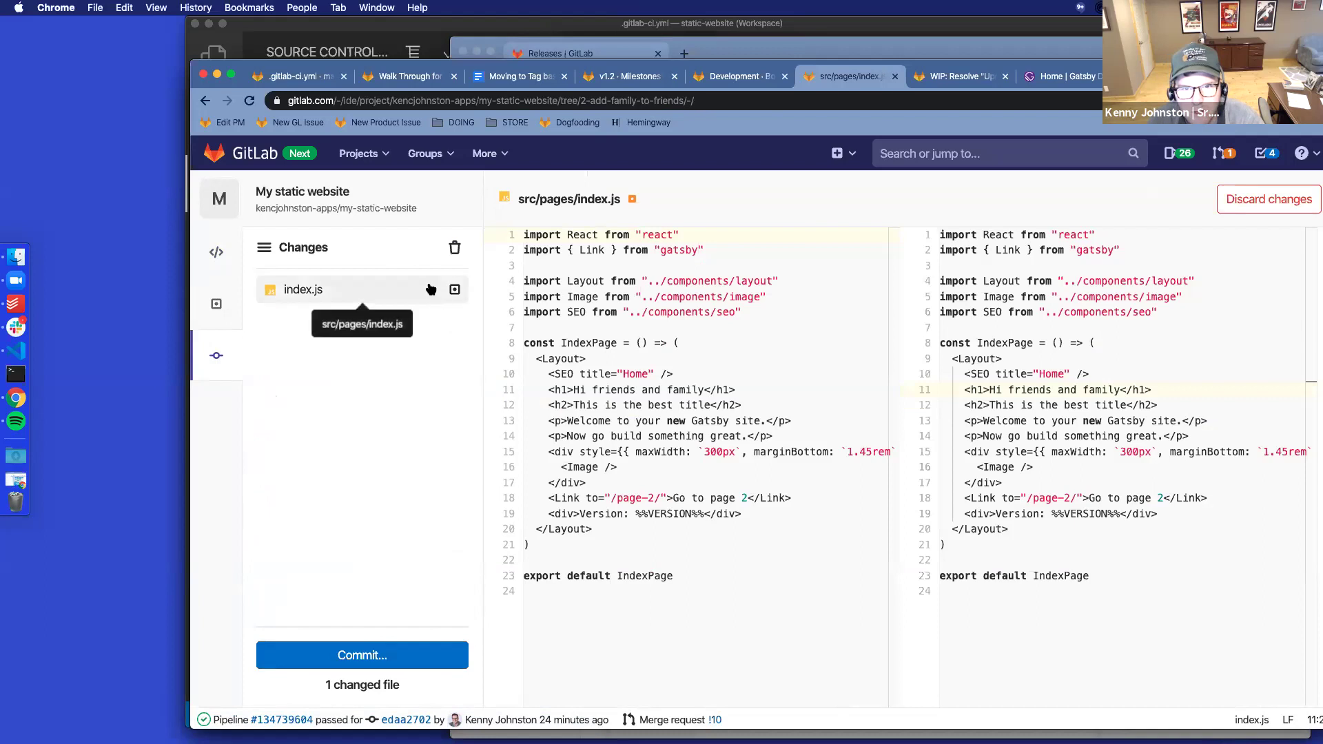
left_click(387, 293)
left_click(394, 655)
left_click(384, 476)
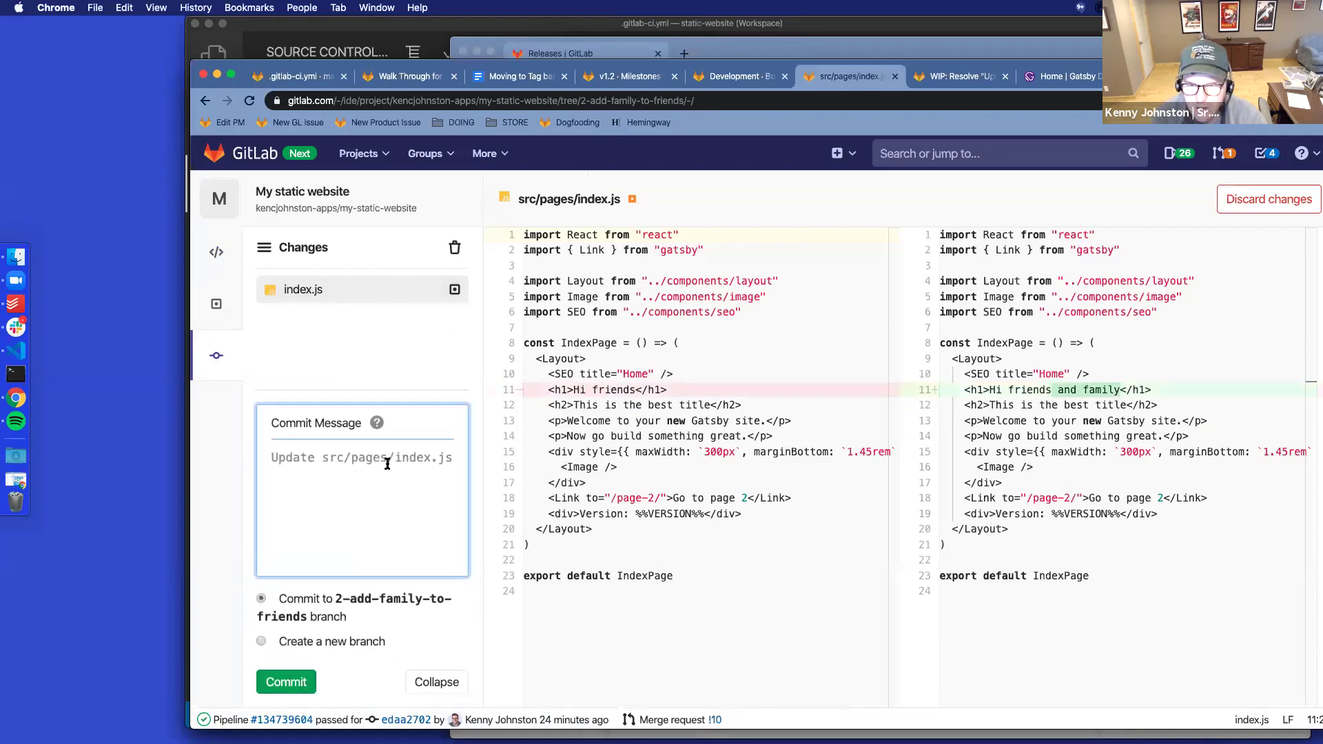
type("Add family to friends")
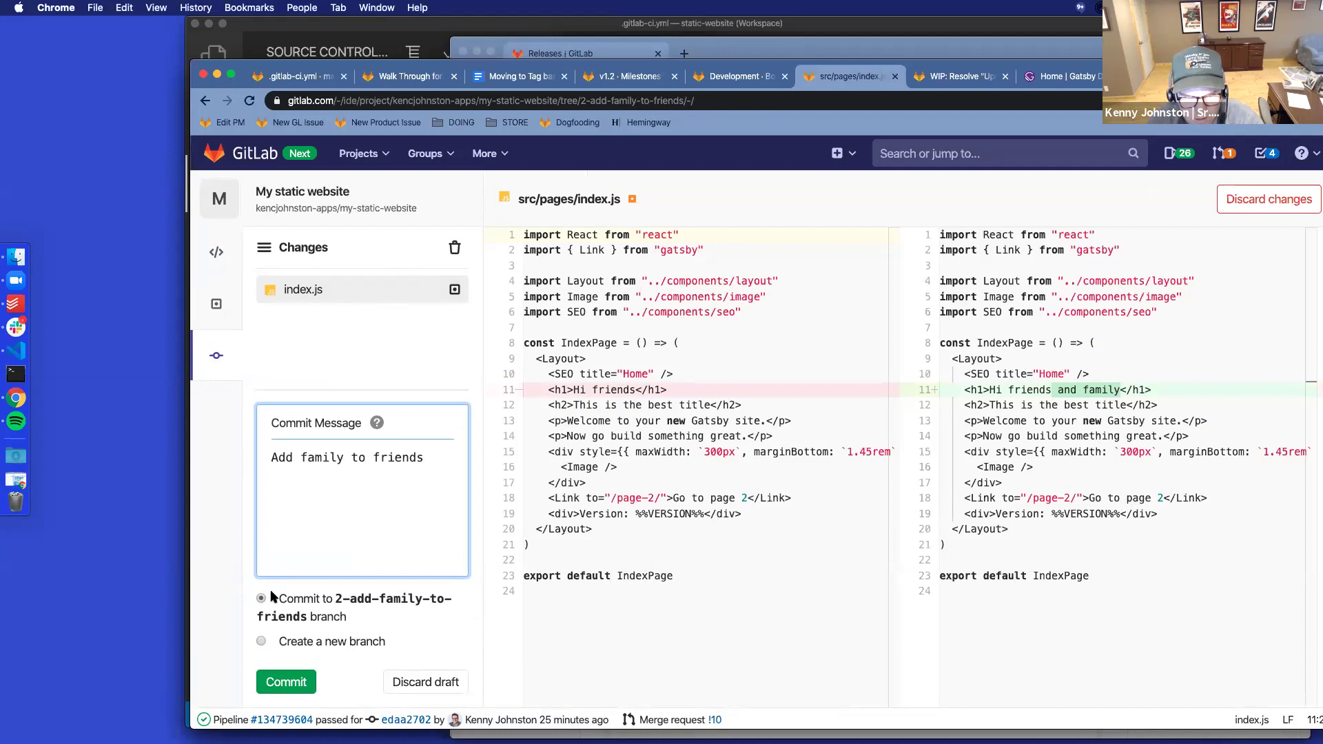
left_click(275, 687)
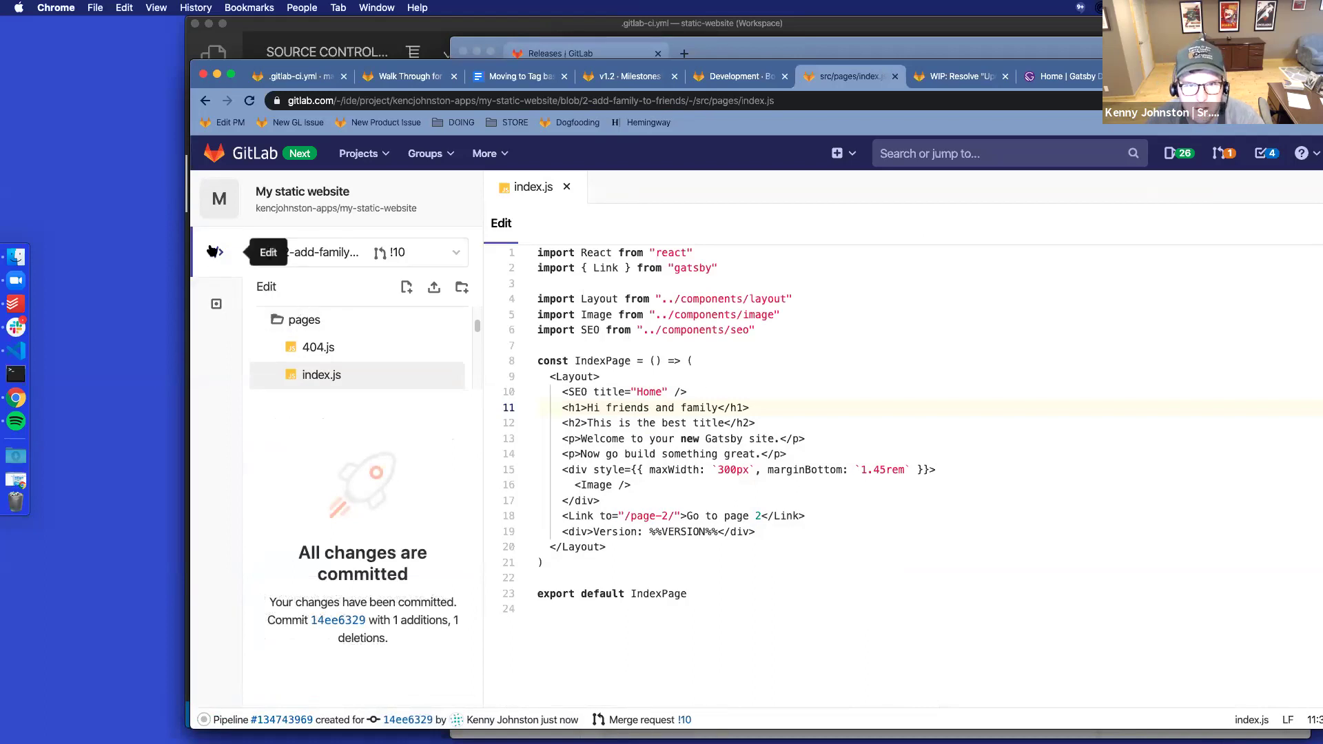
left_click(213, 322)
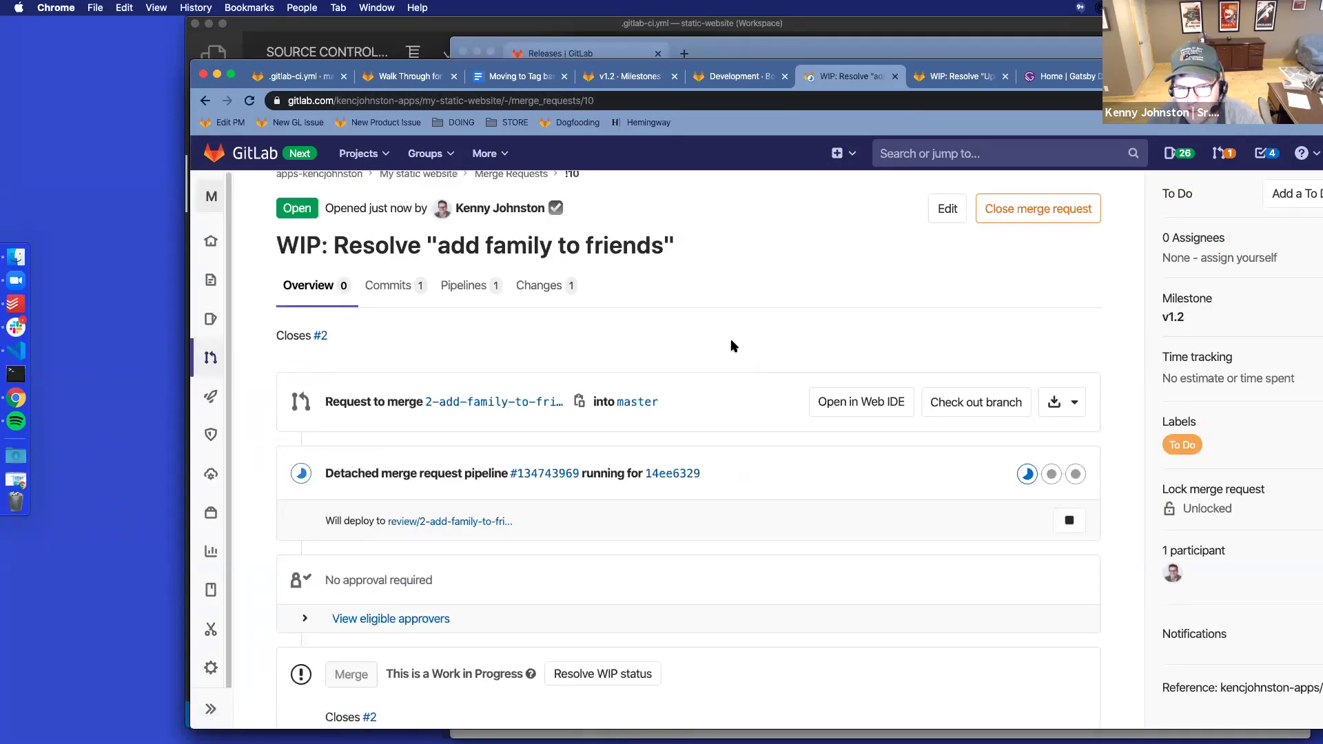
Check !10's changes, resolve its WIP status, reload, and bring up merge request !11
left_click(539, 303)
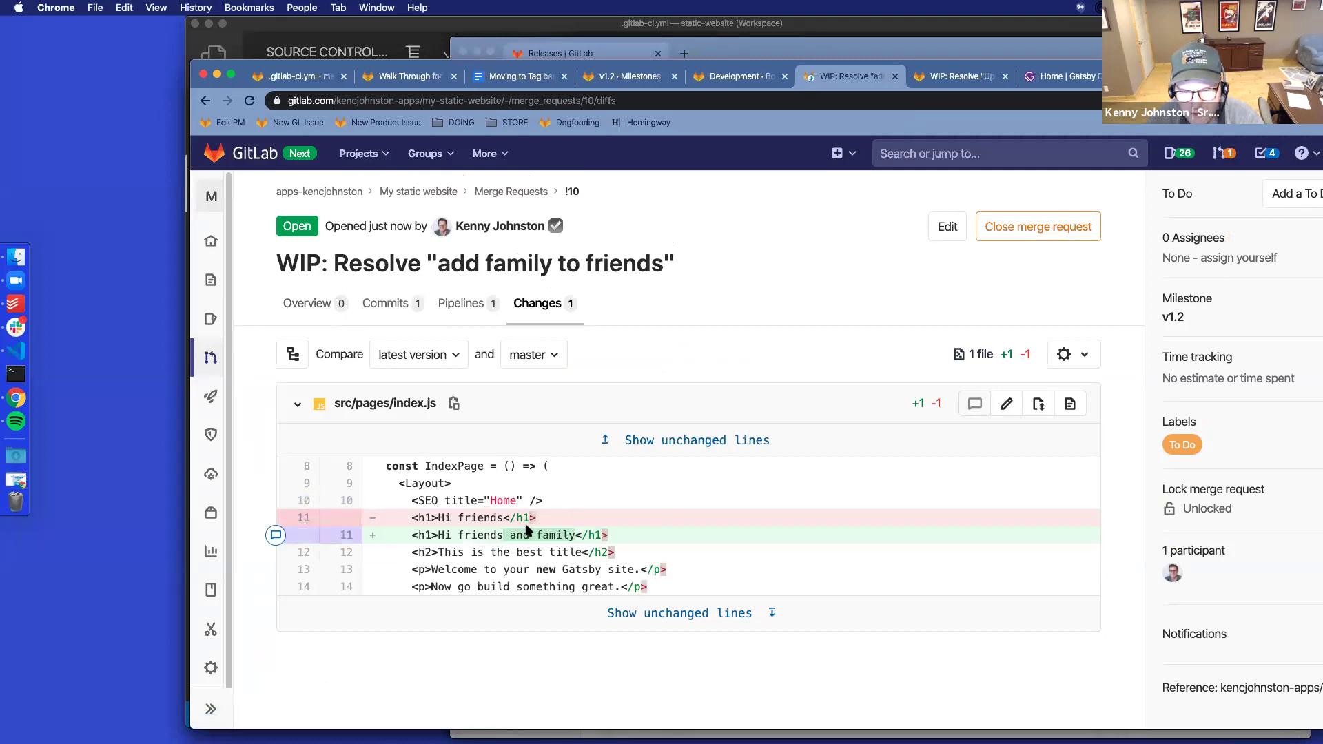
left_click(317, 304)
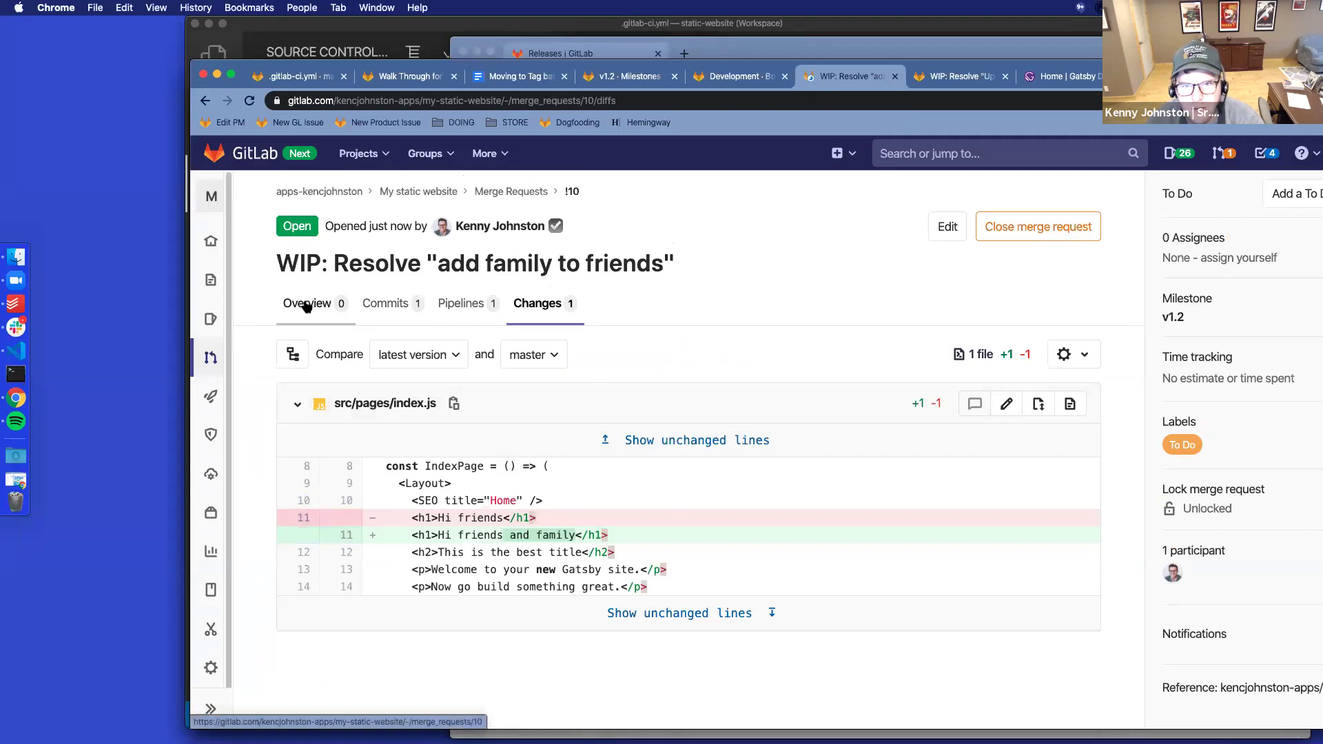
scroll(678, 372, "down", 3)
left_click(612, 453)
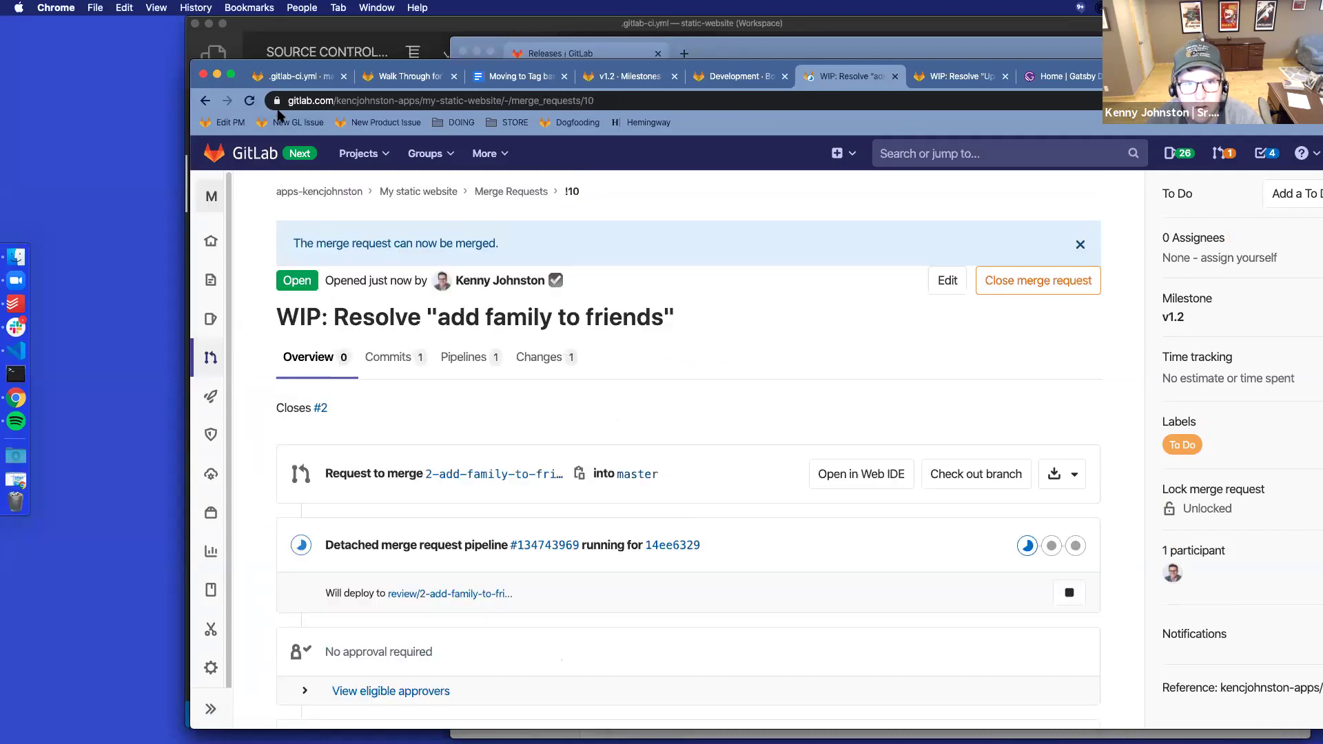
left_click(248, 100)
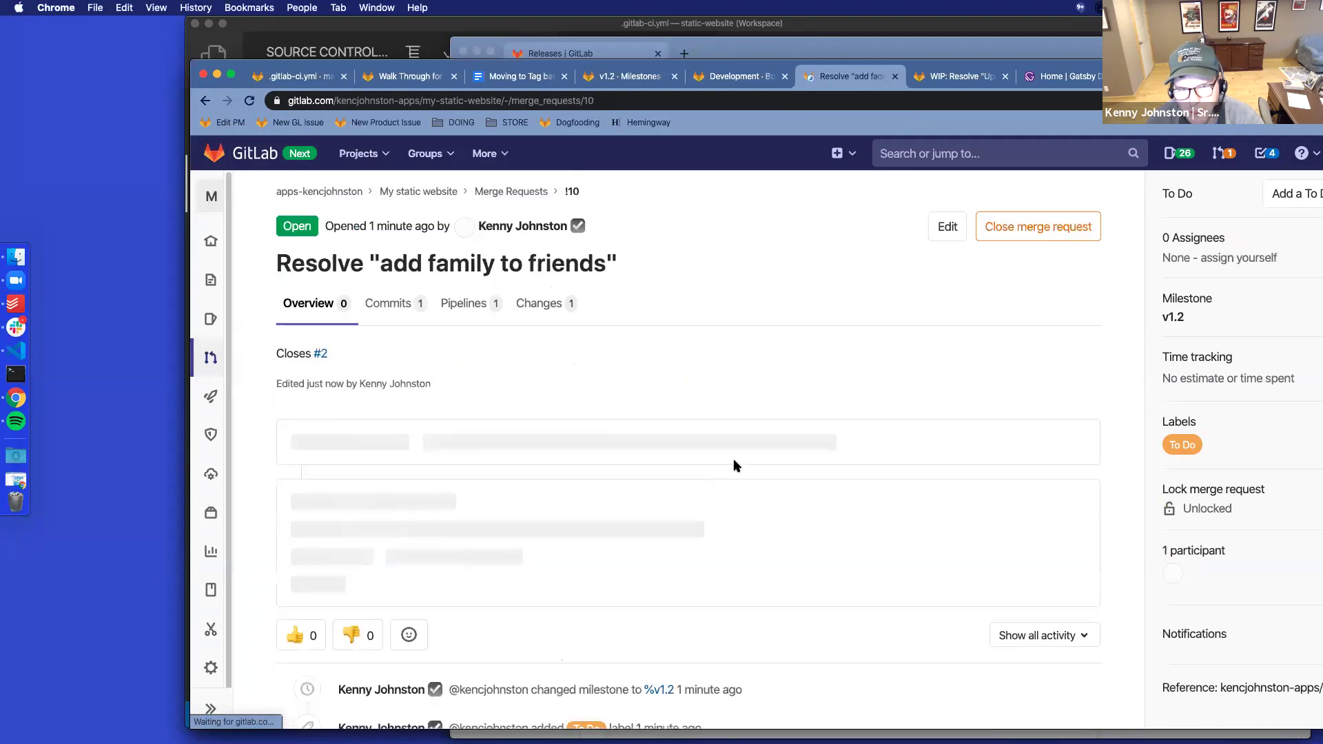
scroll(801, 460, "down", 3)
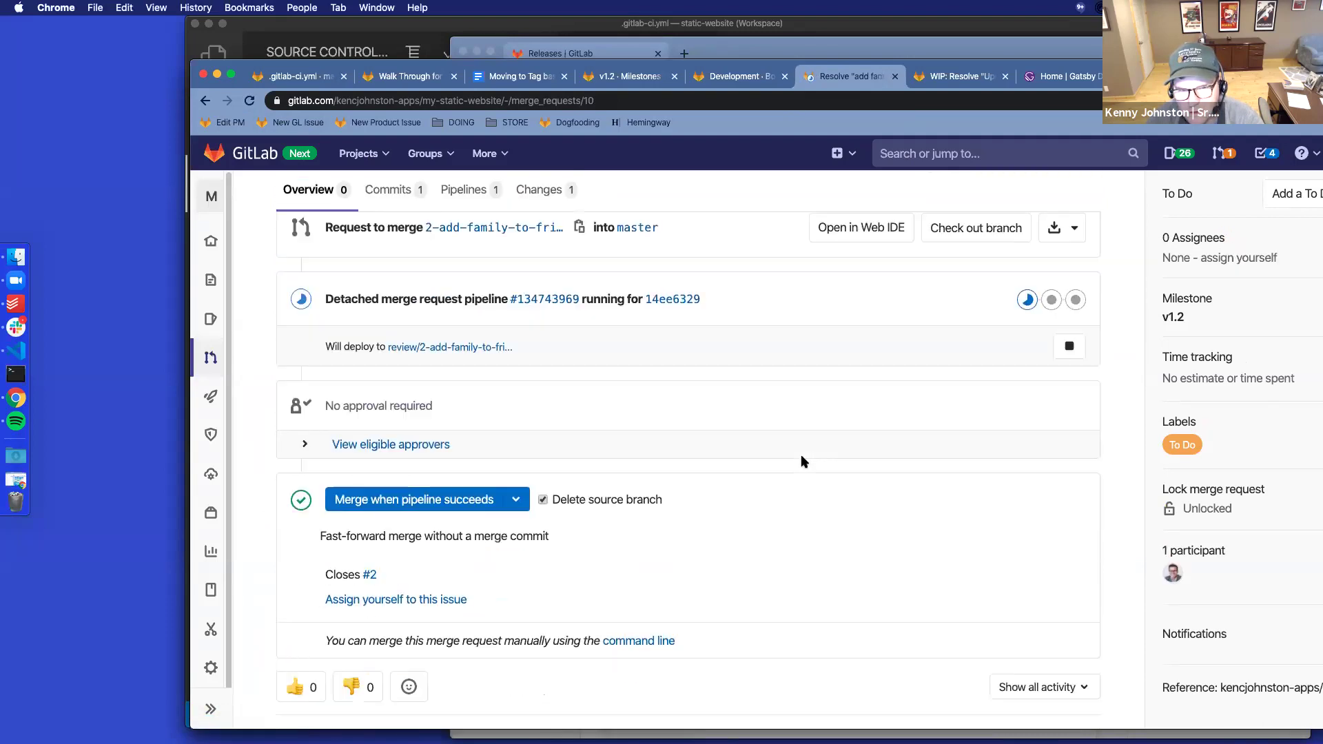
scroll(801, 460, "down", 4)
scroll(802, 461, "up", 8)
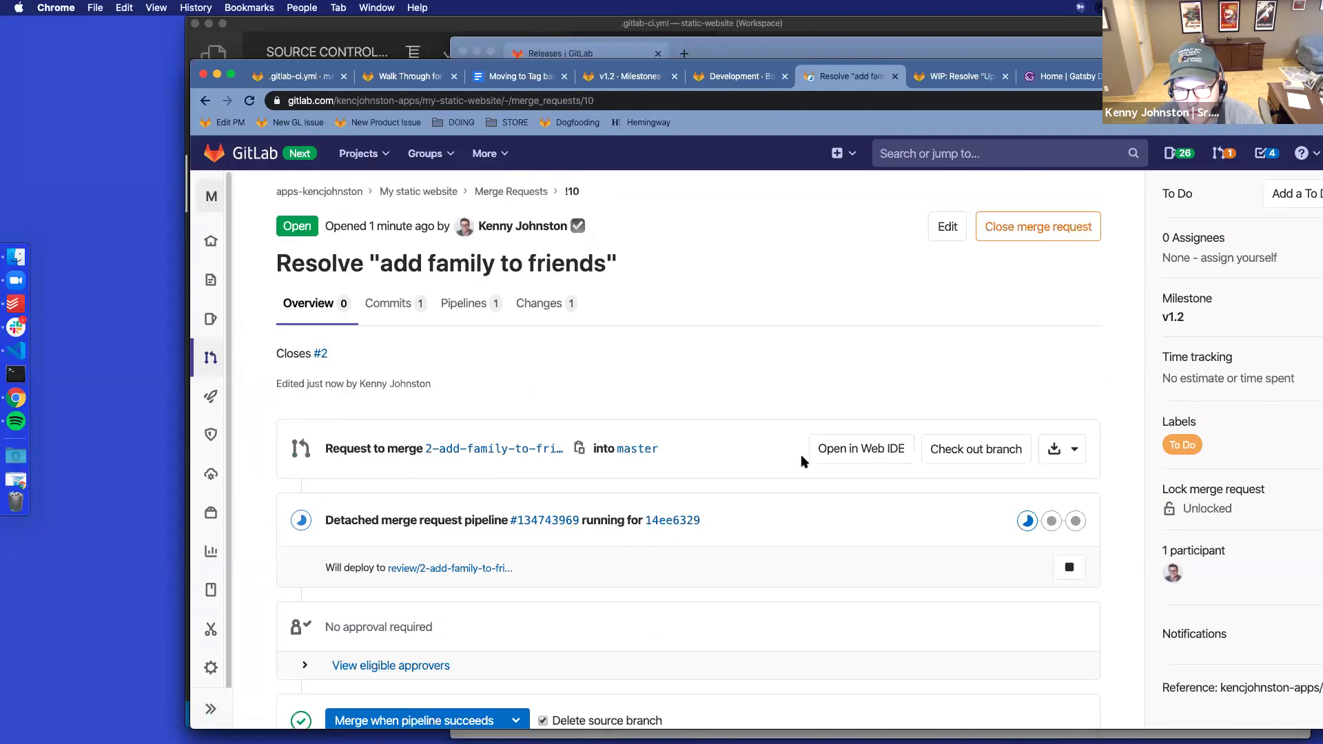
left_click(946, 81)
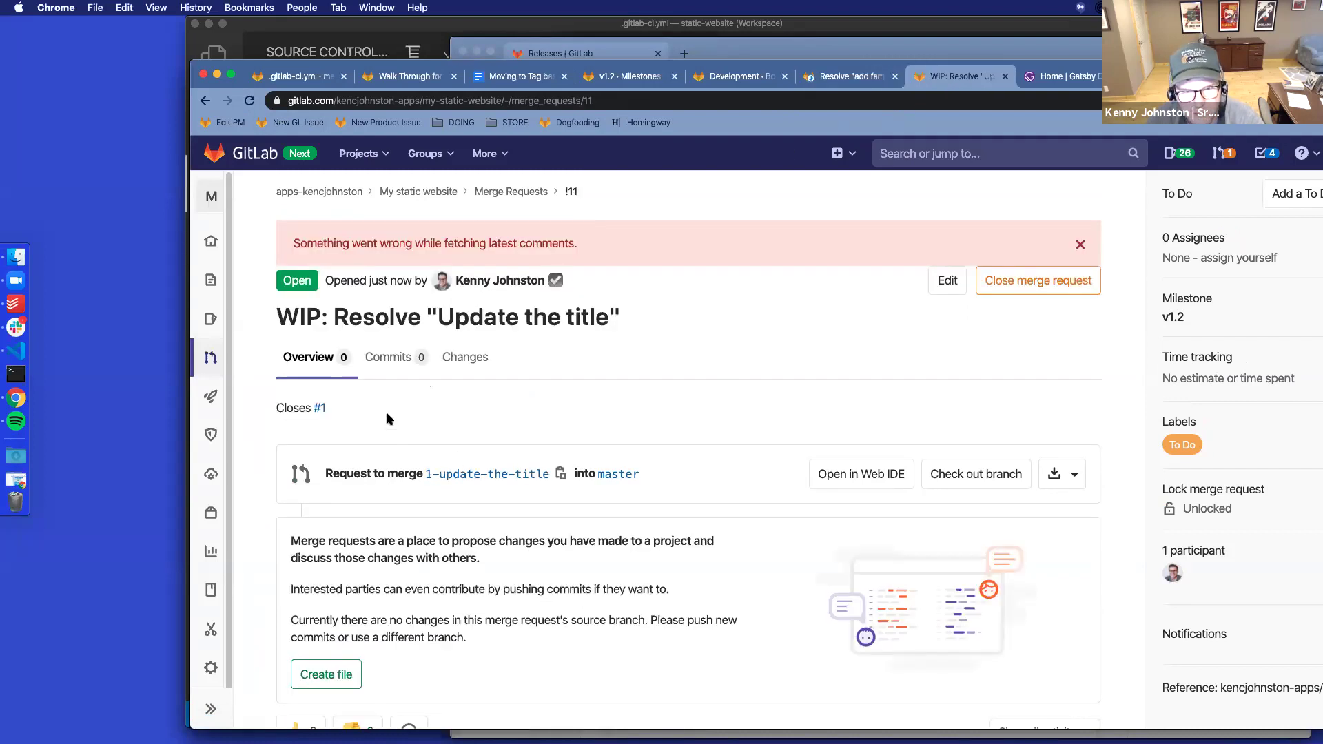
In the Web IDE for !11, change index.js line 12 to 'This is by far the best title'
left_click(879, 474)
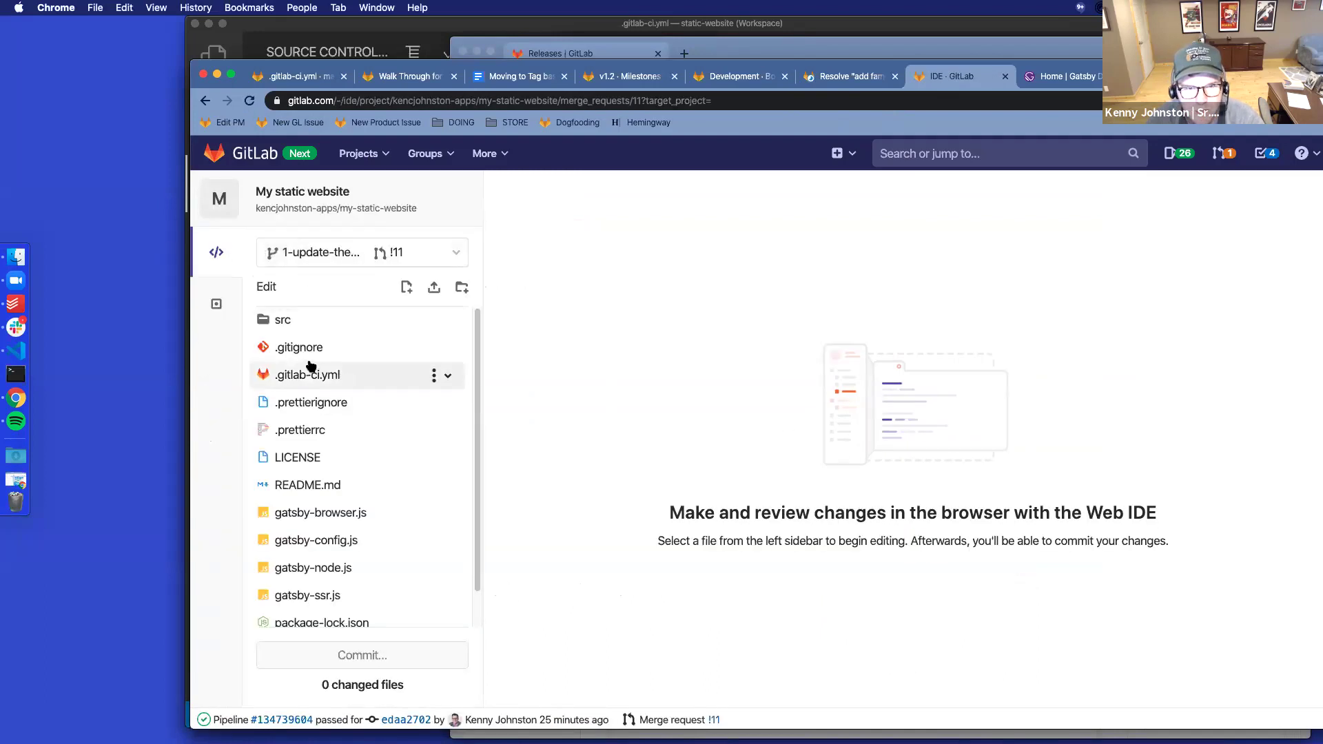
left_click(300, 323)
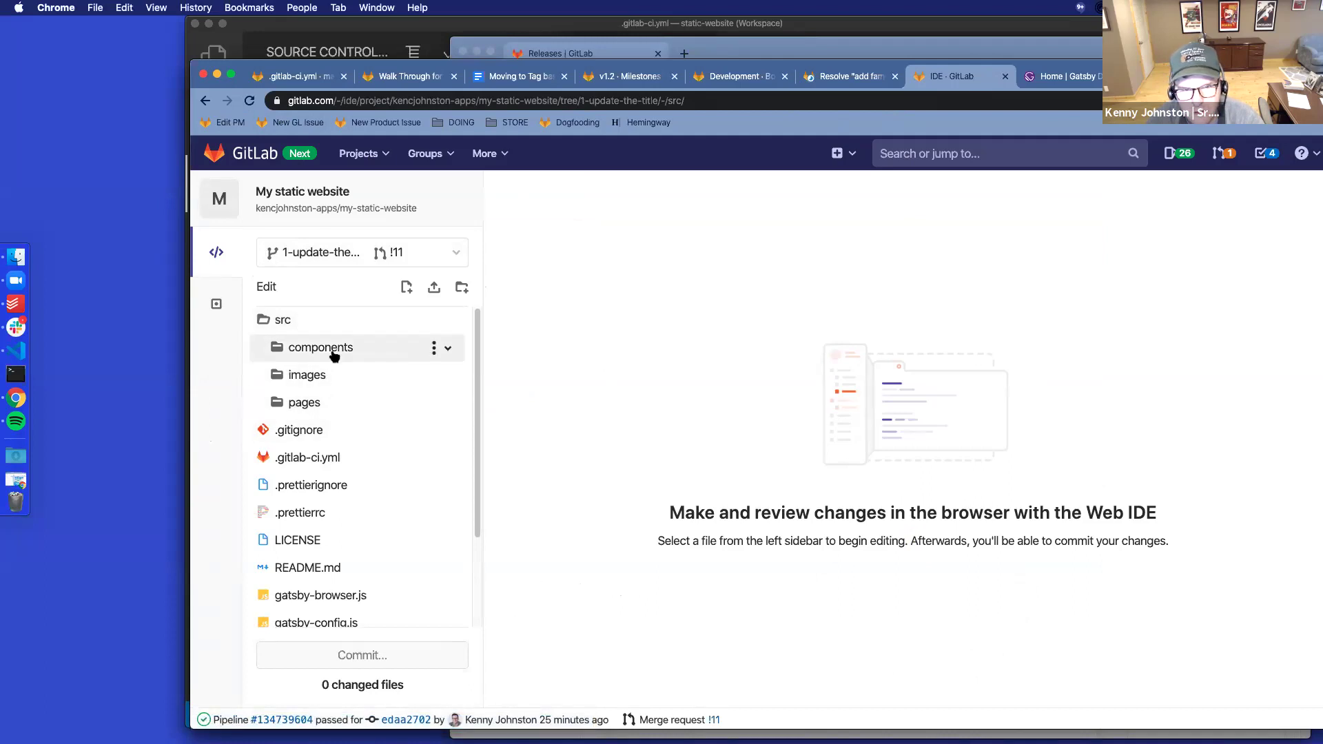
left_click(351, 403)
left_click(342, 458)
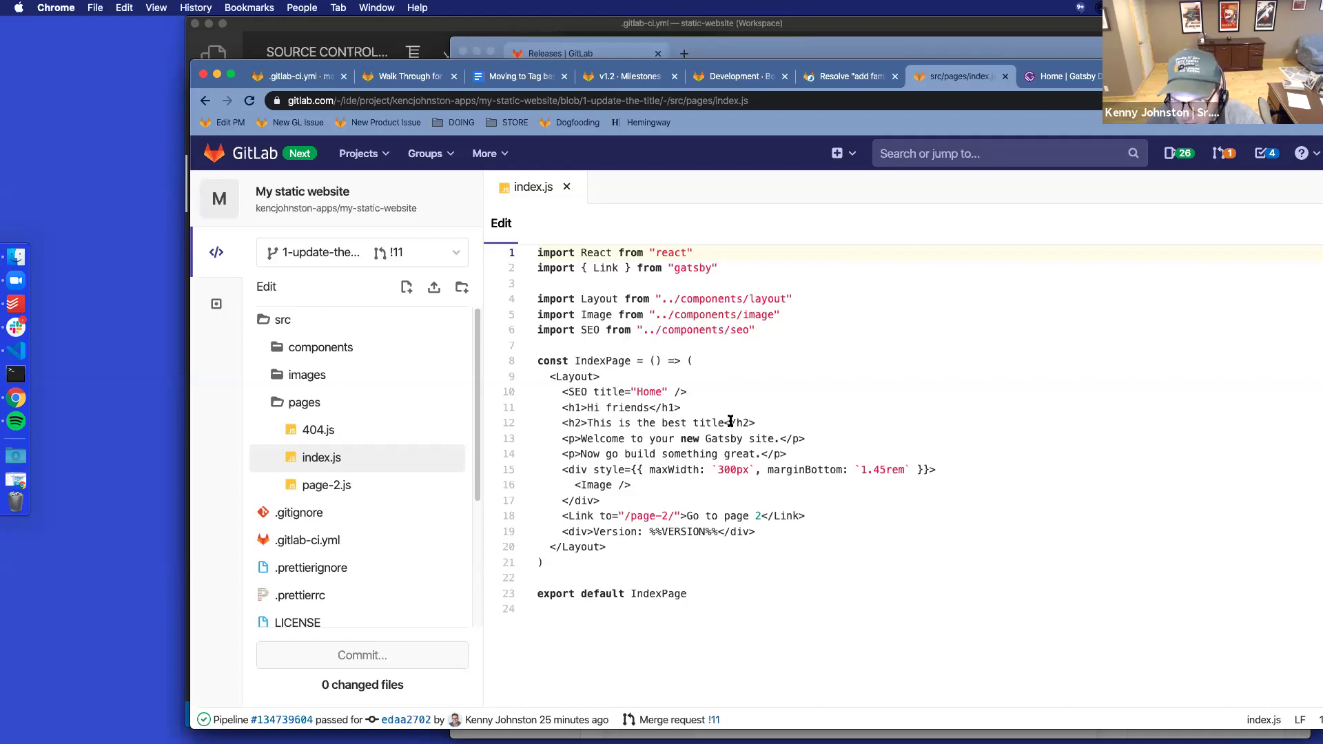
left_click(660, 421)
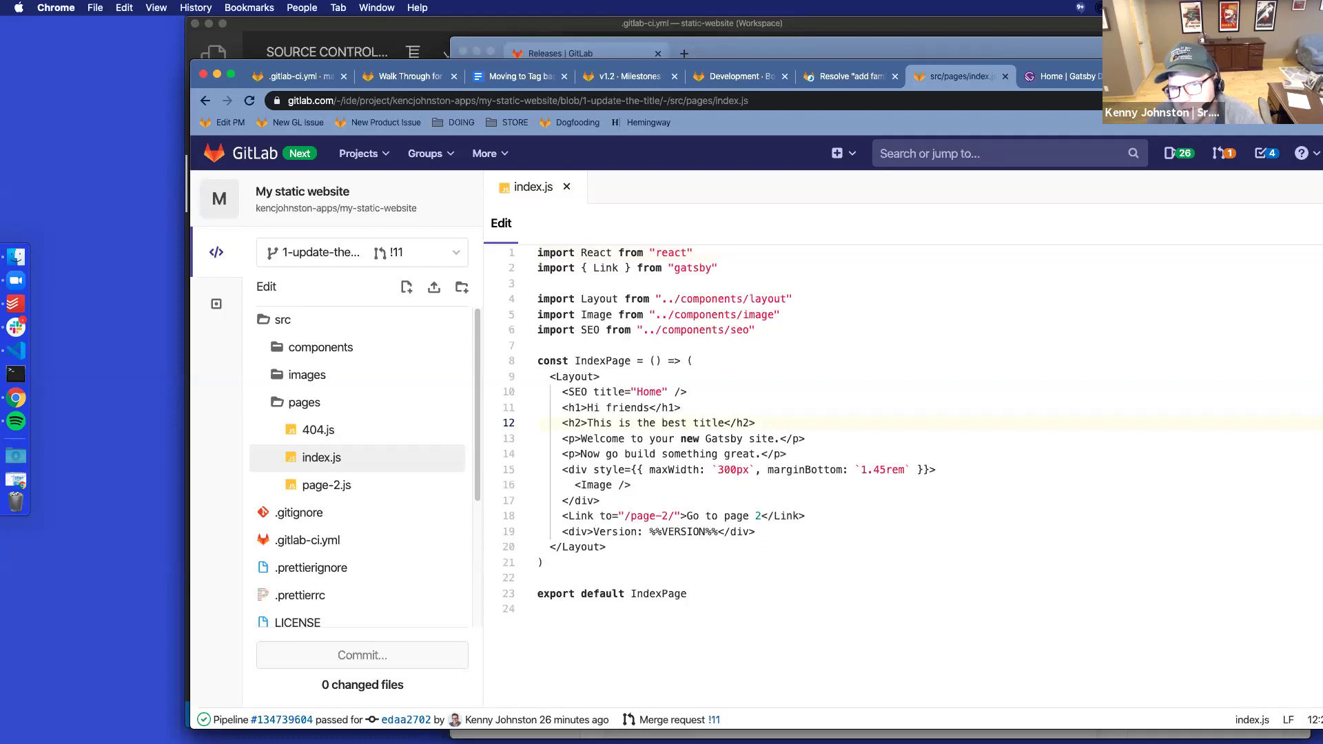
key("BackSpace")
key("BackSpace")
key("BackSpace")
key("BackSpace")
type("by far the b")
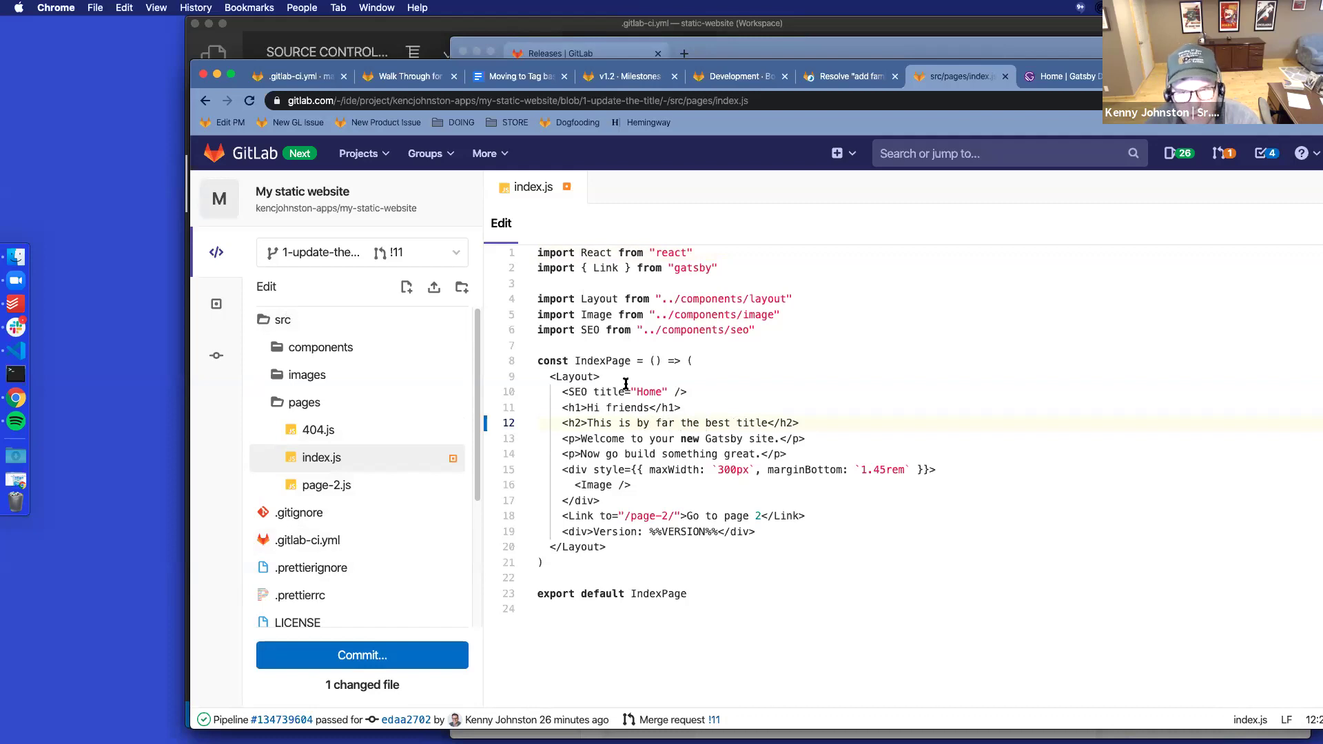
Commit the change as 'Update the title' to the 1-update-the-title branch
left_click(216, 356)
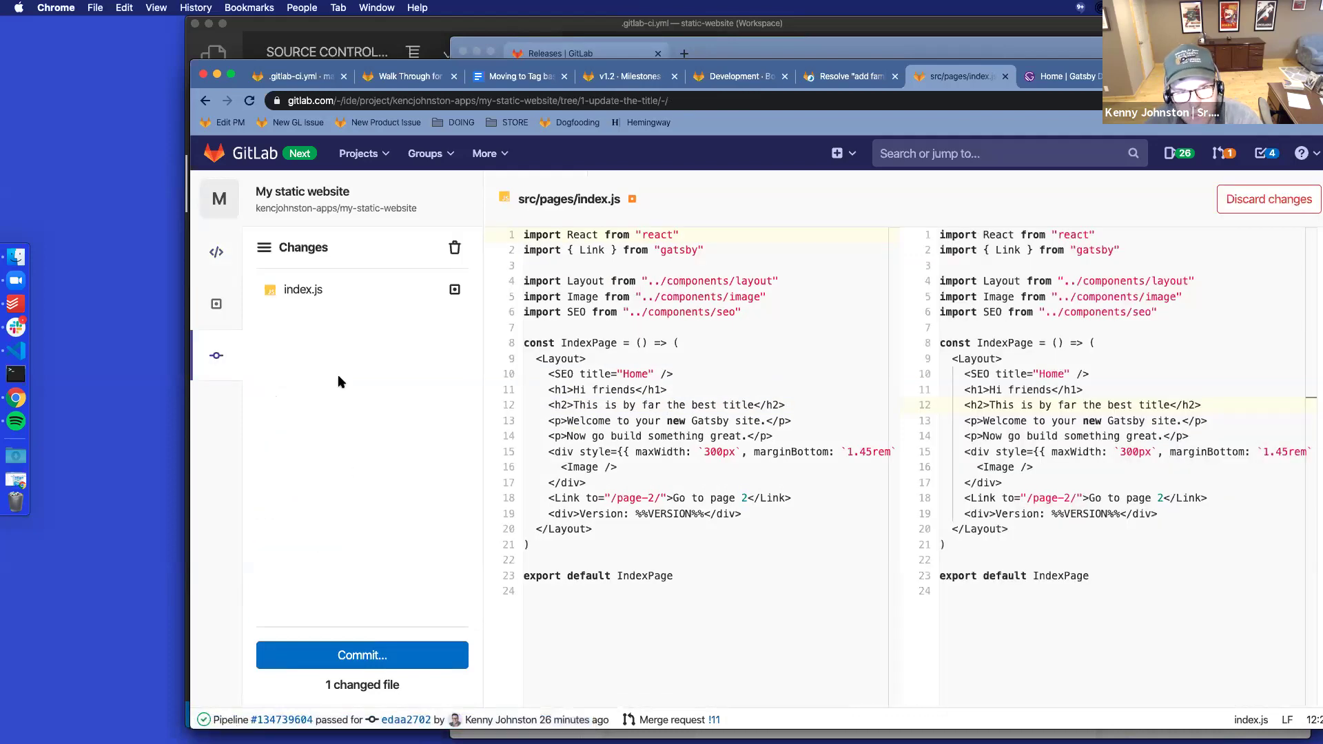
left_click(340, 289)
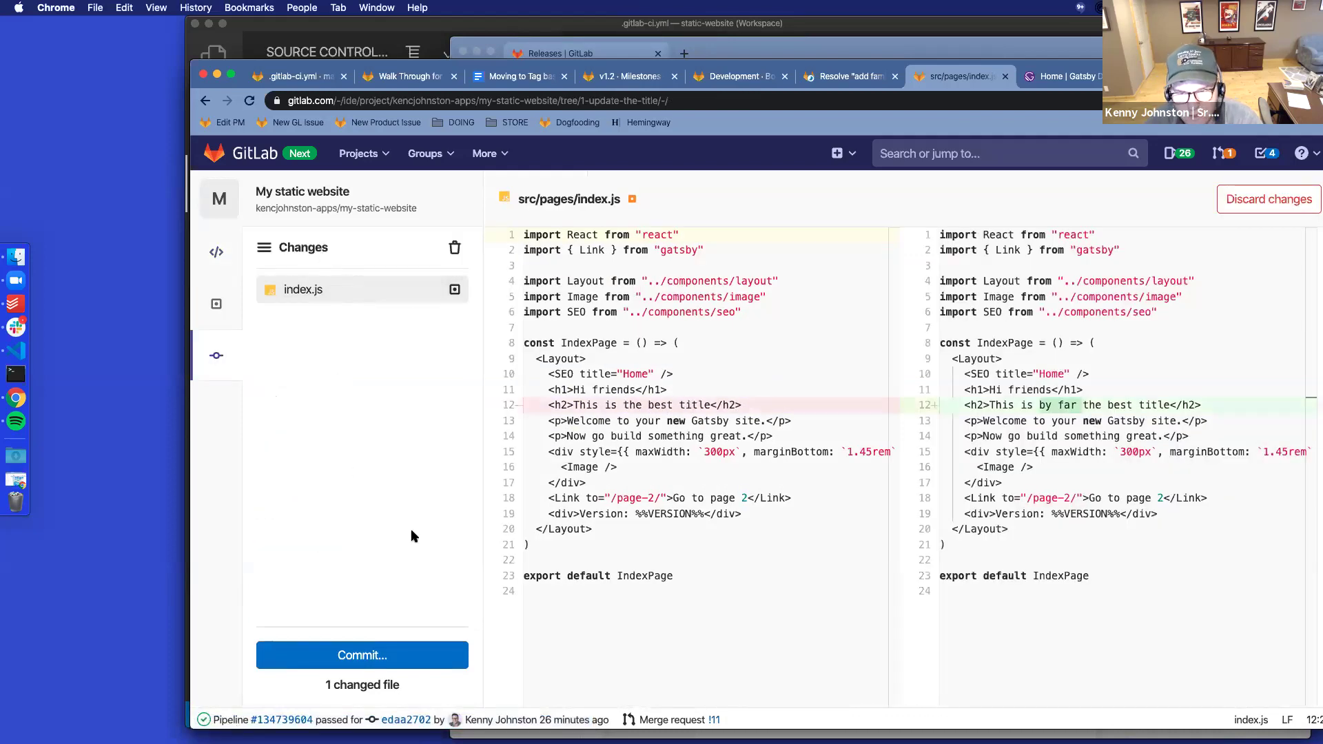
left_click(345, 654)
left_click(372, 500)
type("Update the title")
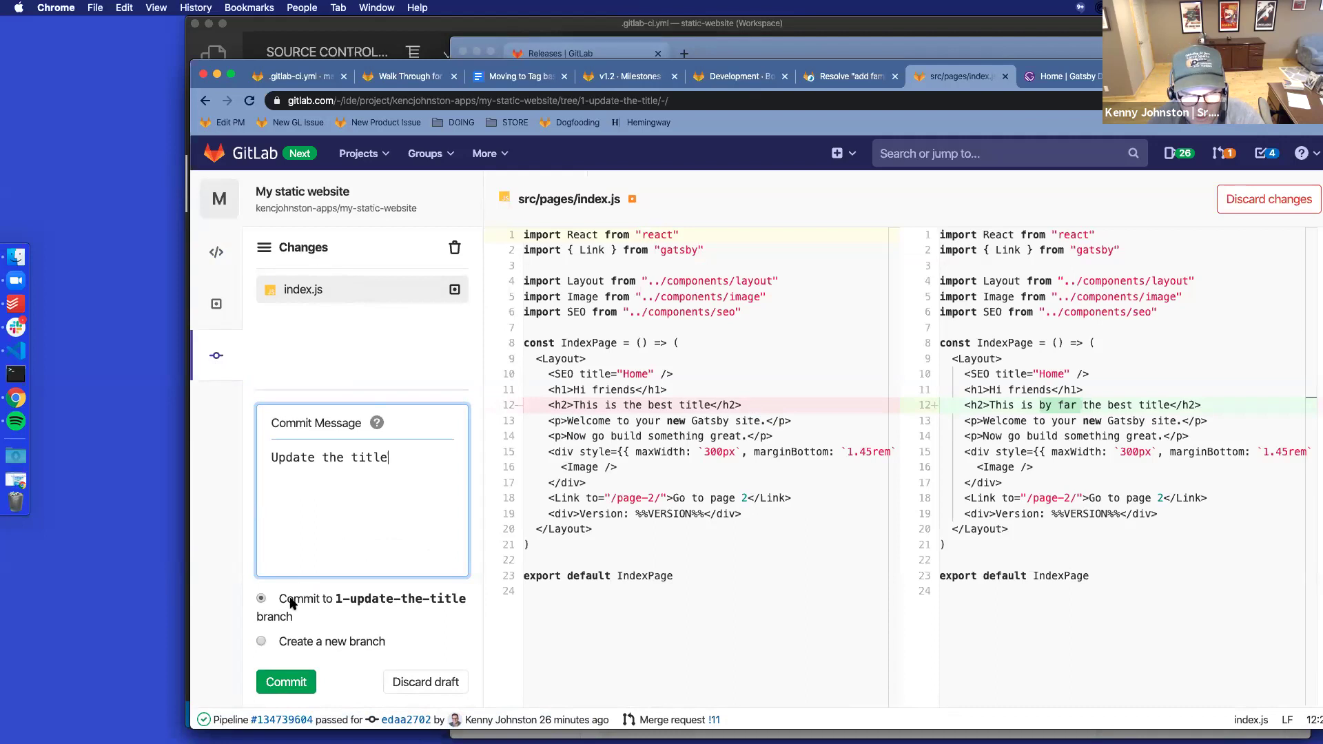
left_click(288, 682)
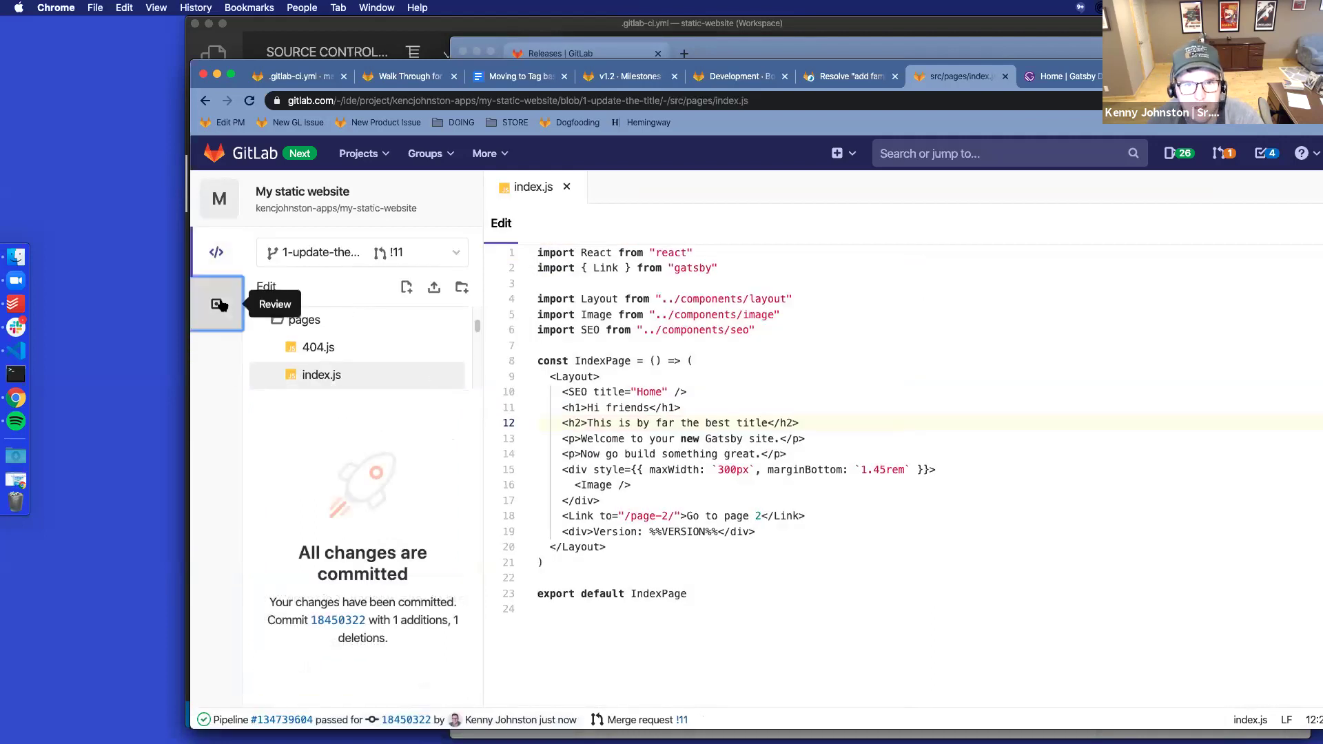
left_click(219, 305)
left_click(340, 308)
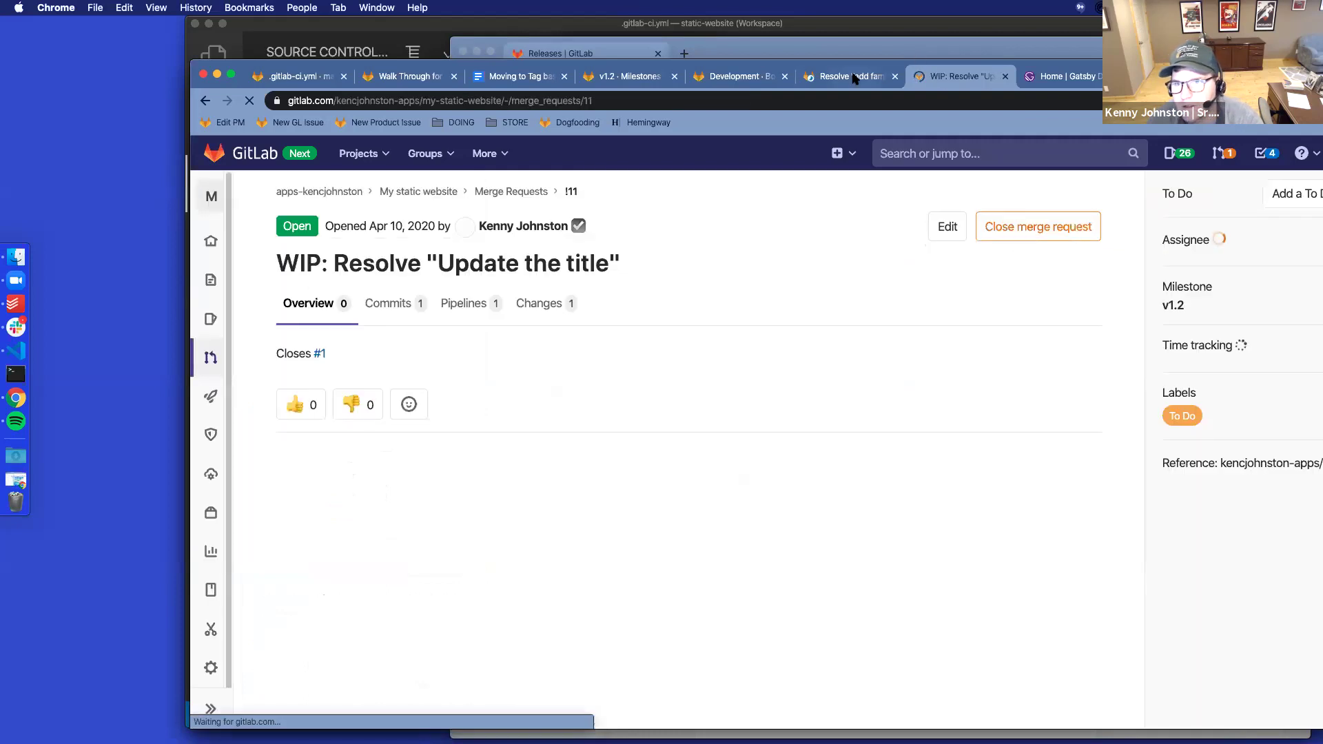
left_click(531, 307)
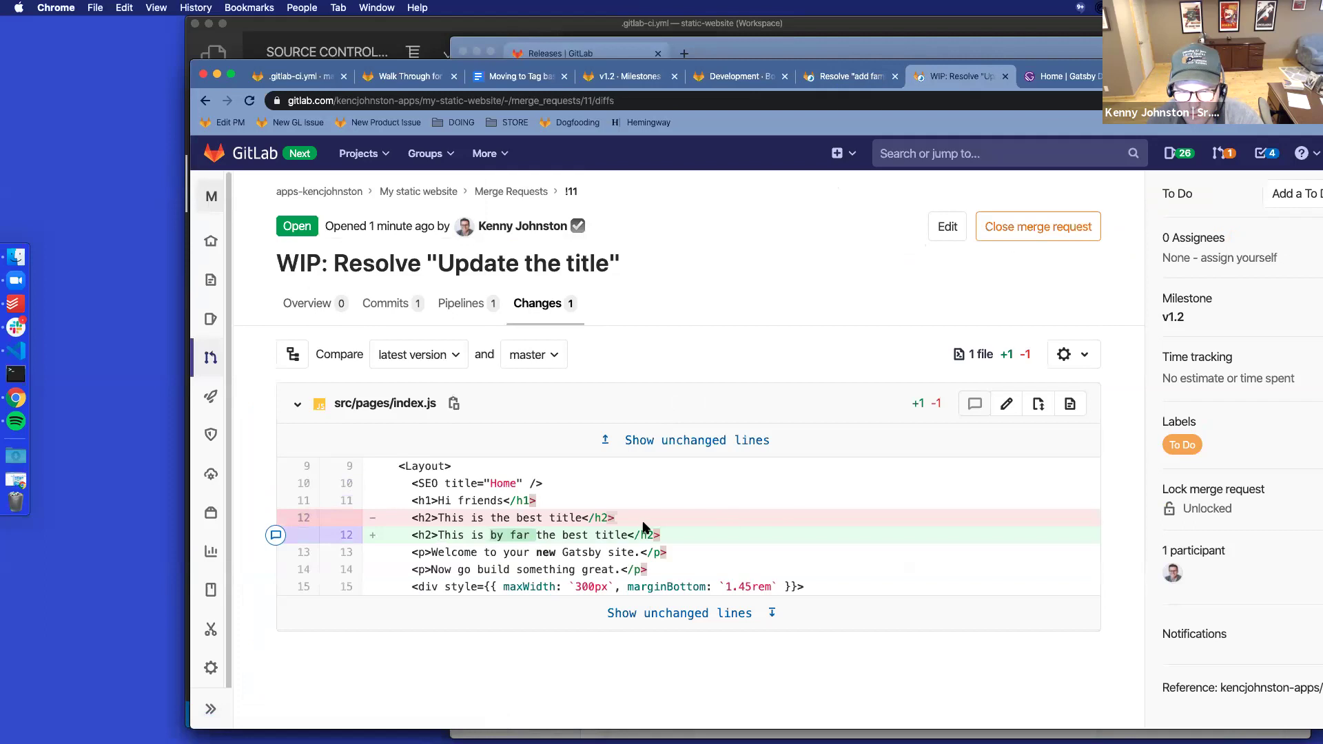
left_click(317, 306)
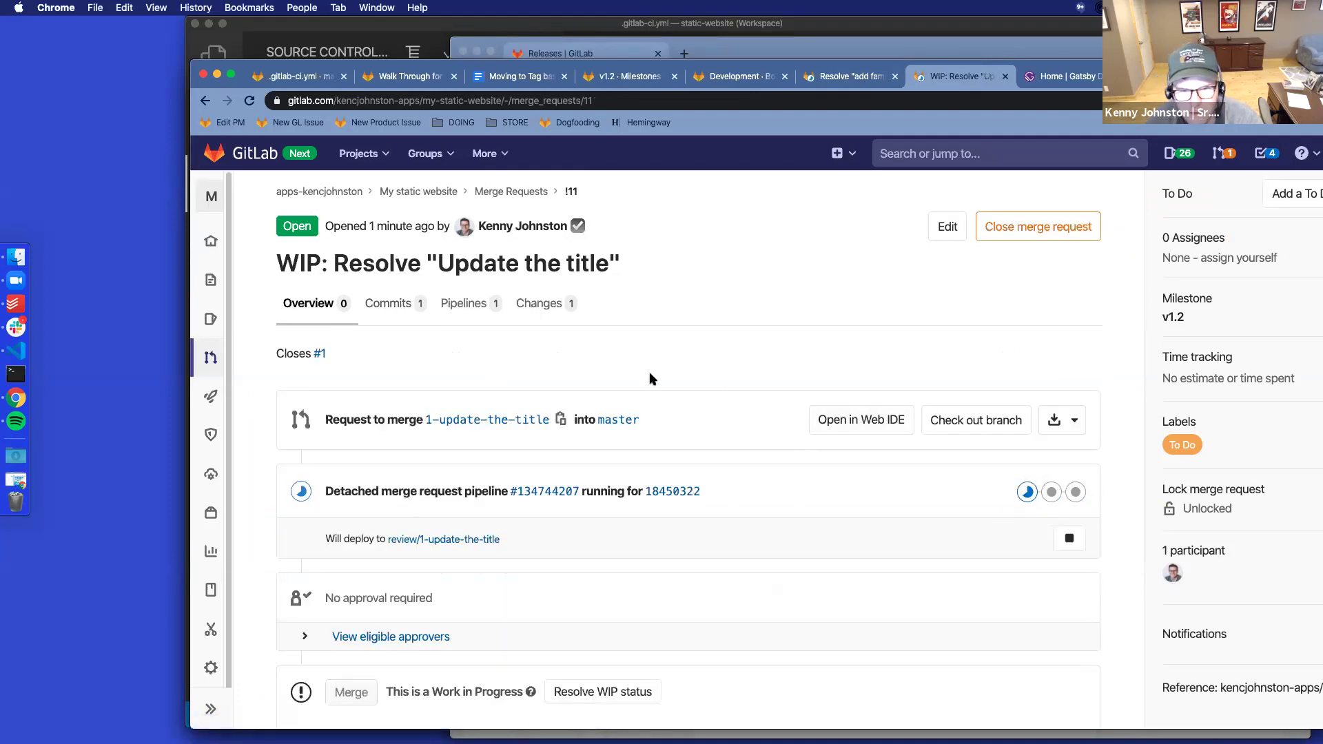
scroll(482, 538, "down", 2)
left_click(577, 606)
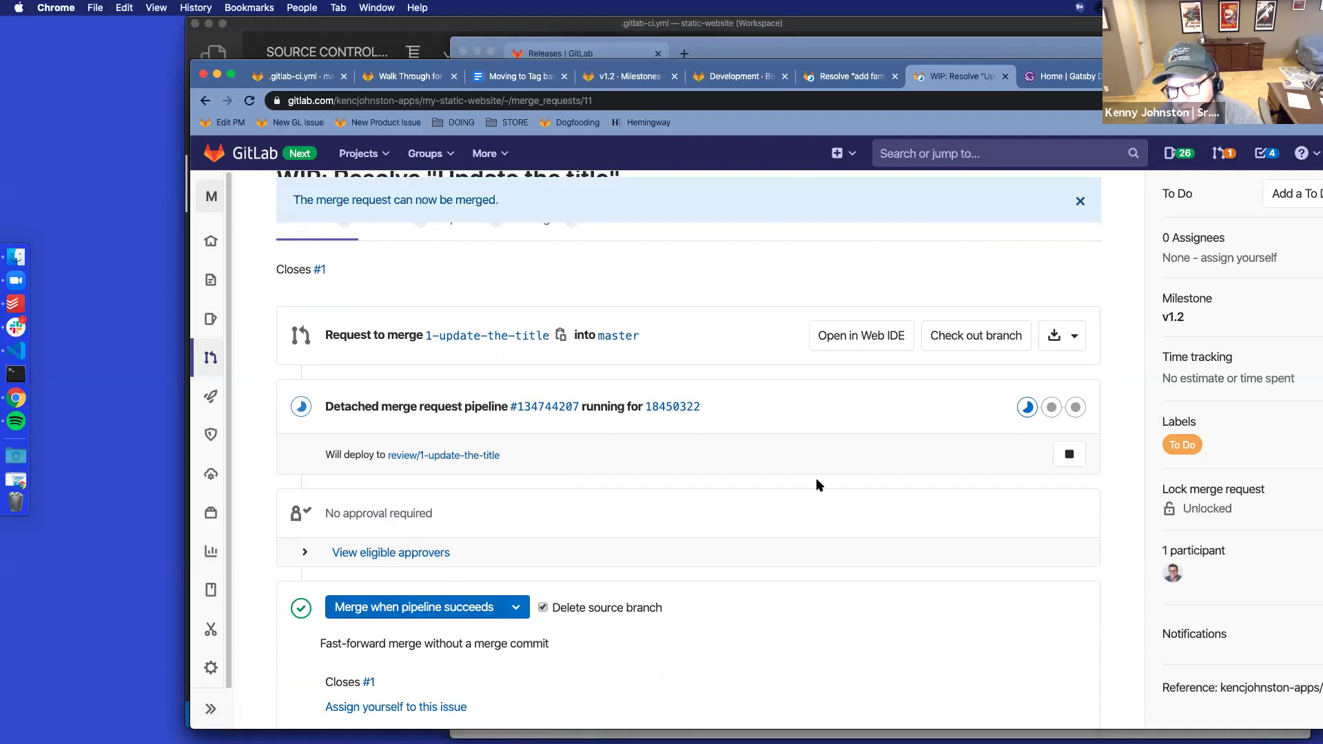
left_click(844, 77)
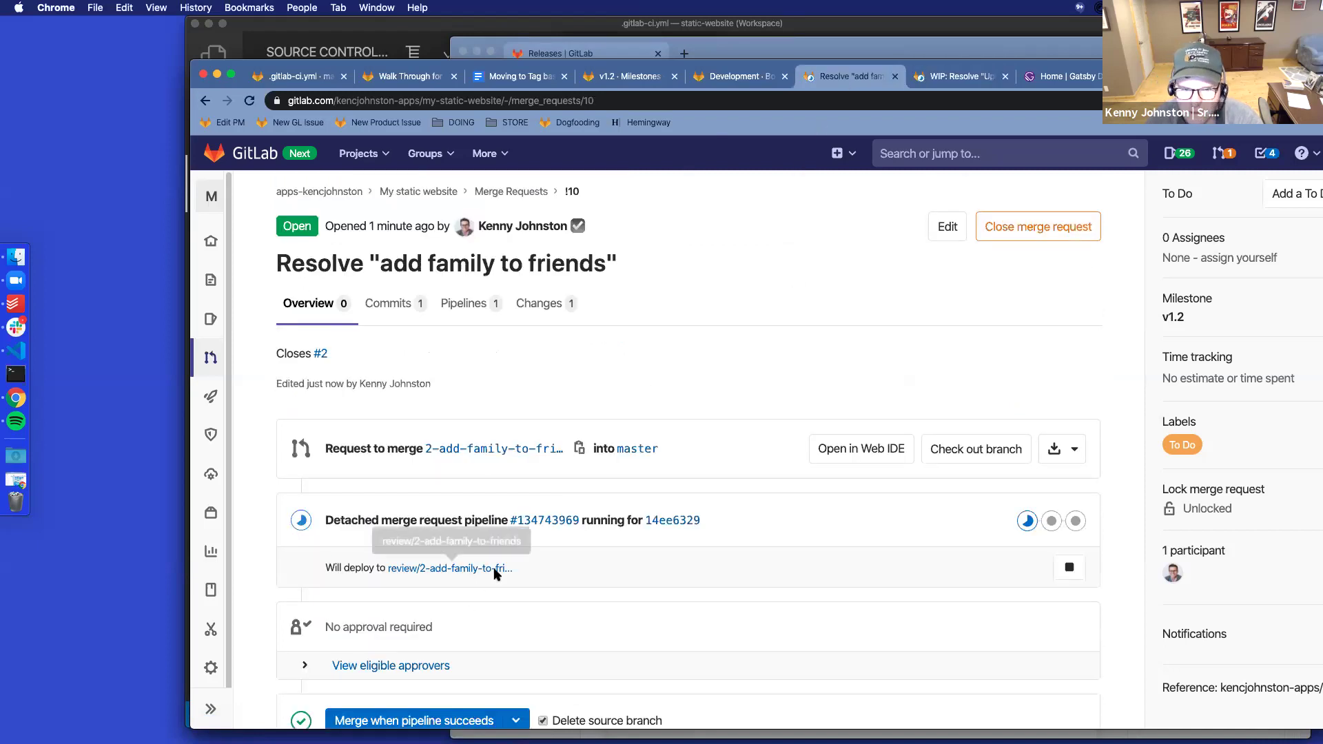
scroll(494, 567, "down", 2)
left_click(434, 661)
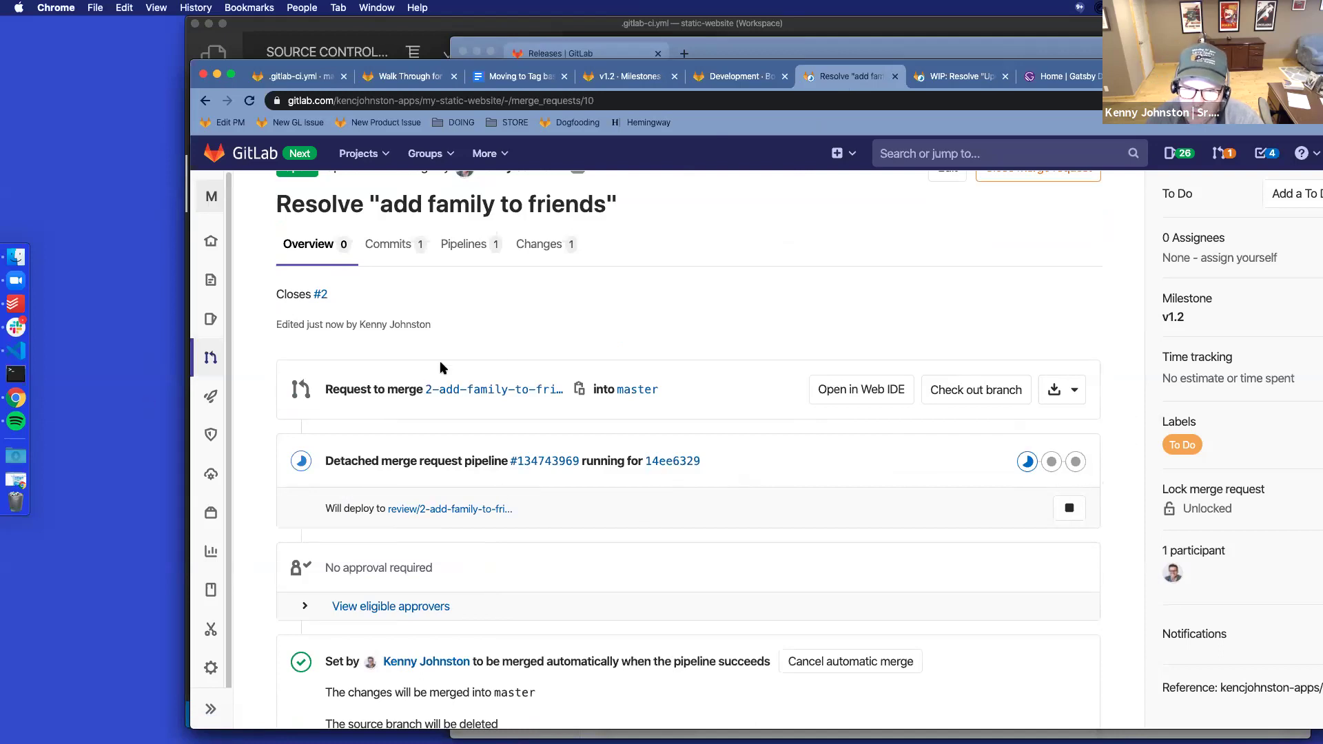
scroll(372, 508, "down", 4)
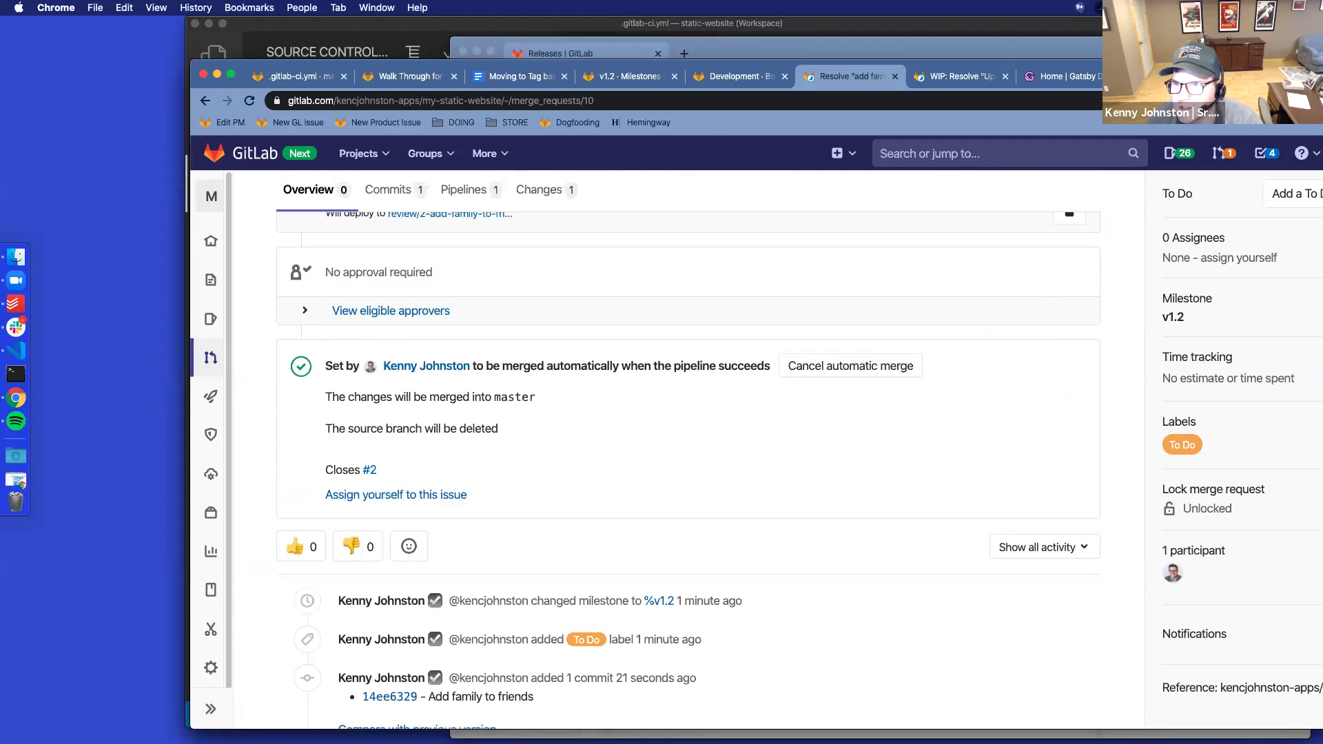
scroll(641, 470, "up", 5)
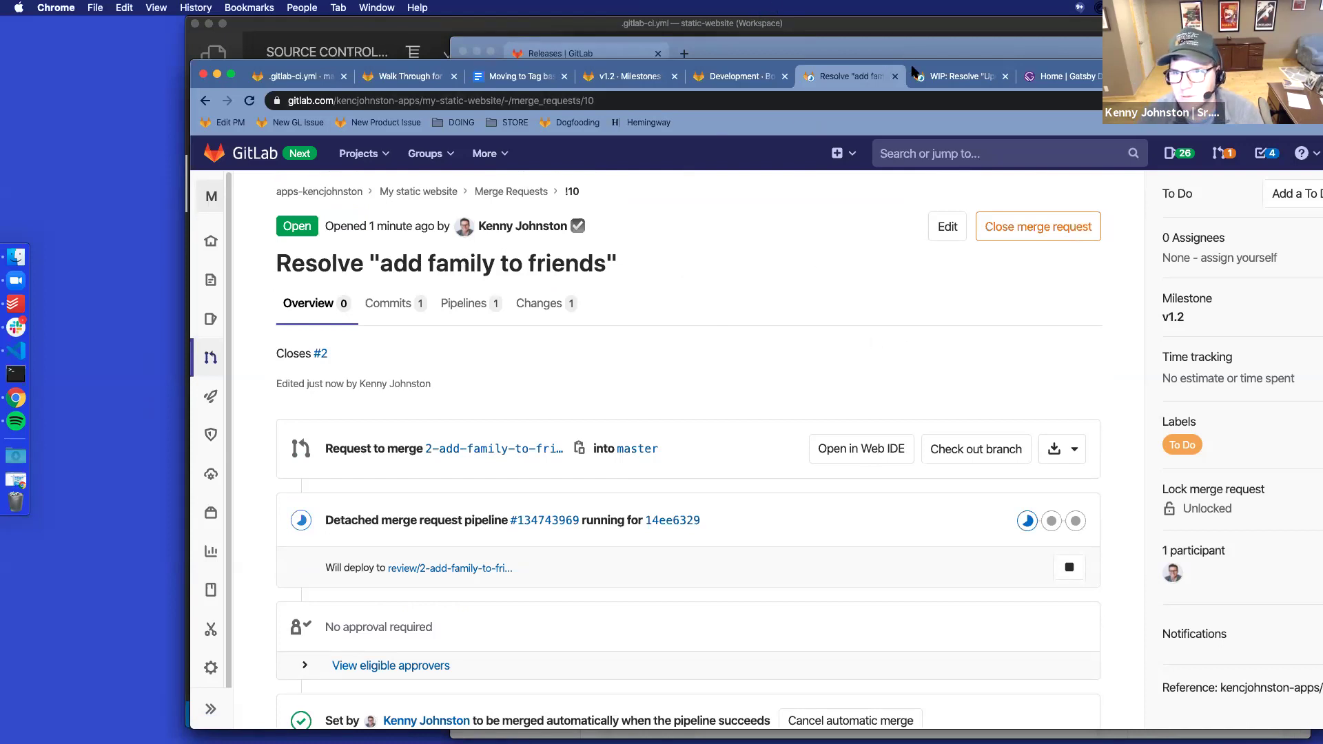
mouse_move(211, 396)
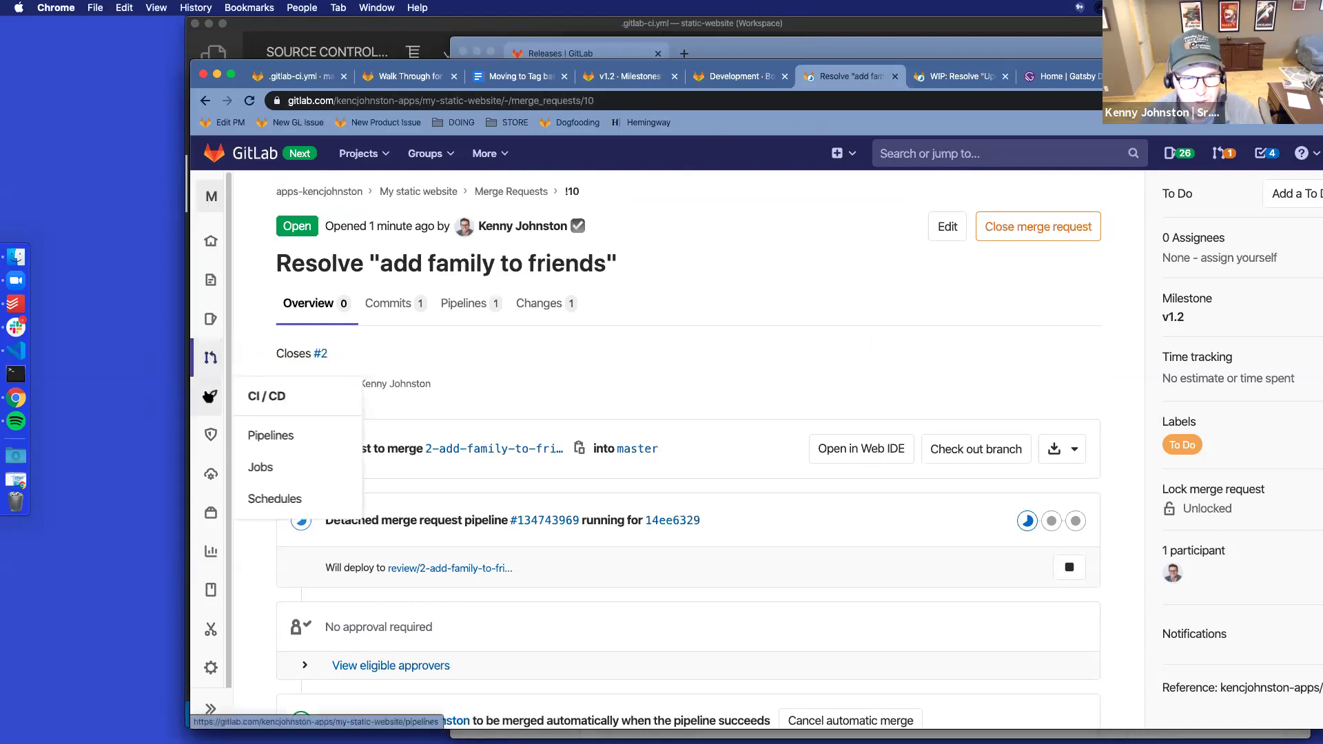
Filter the project's pipelines to branches, then to running ones, and bring up the Development board
left_click(259, 437)
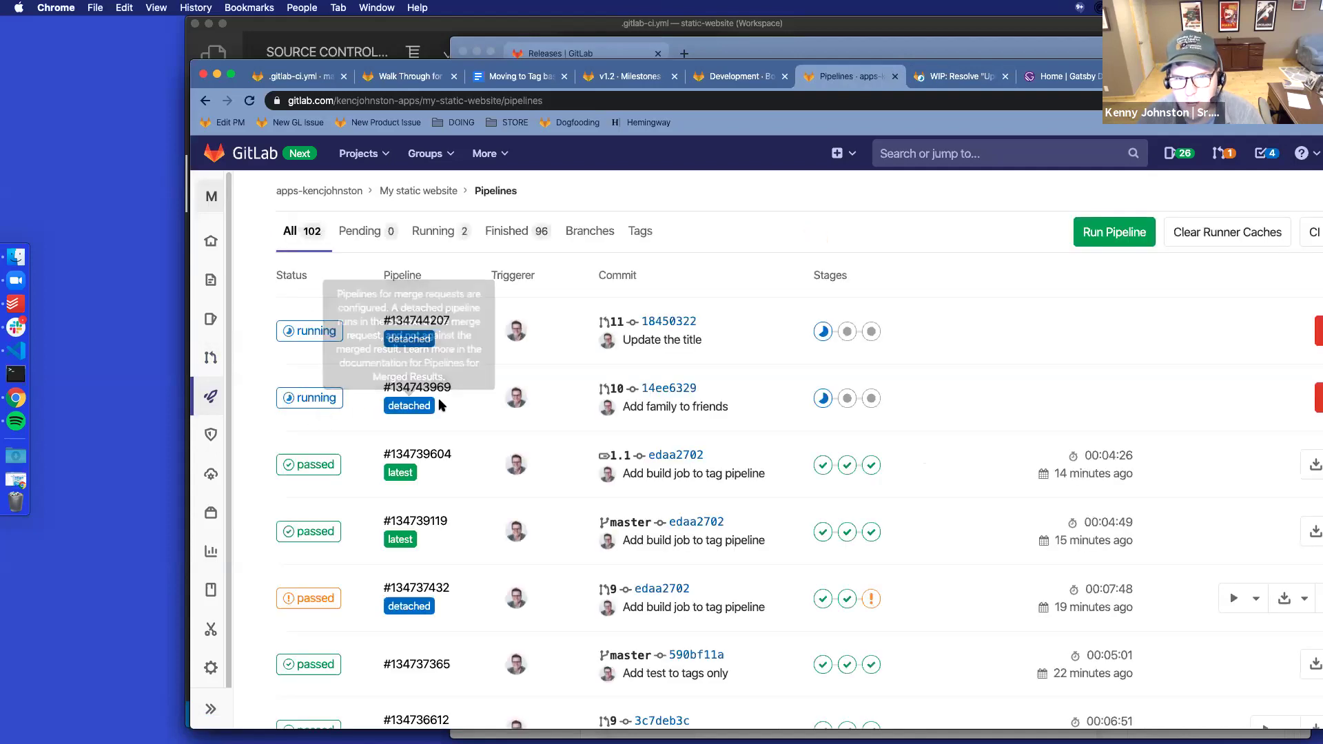
left_click(598, 231)
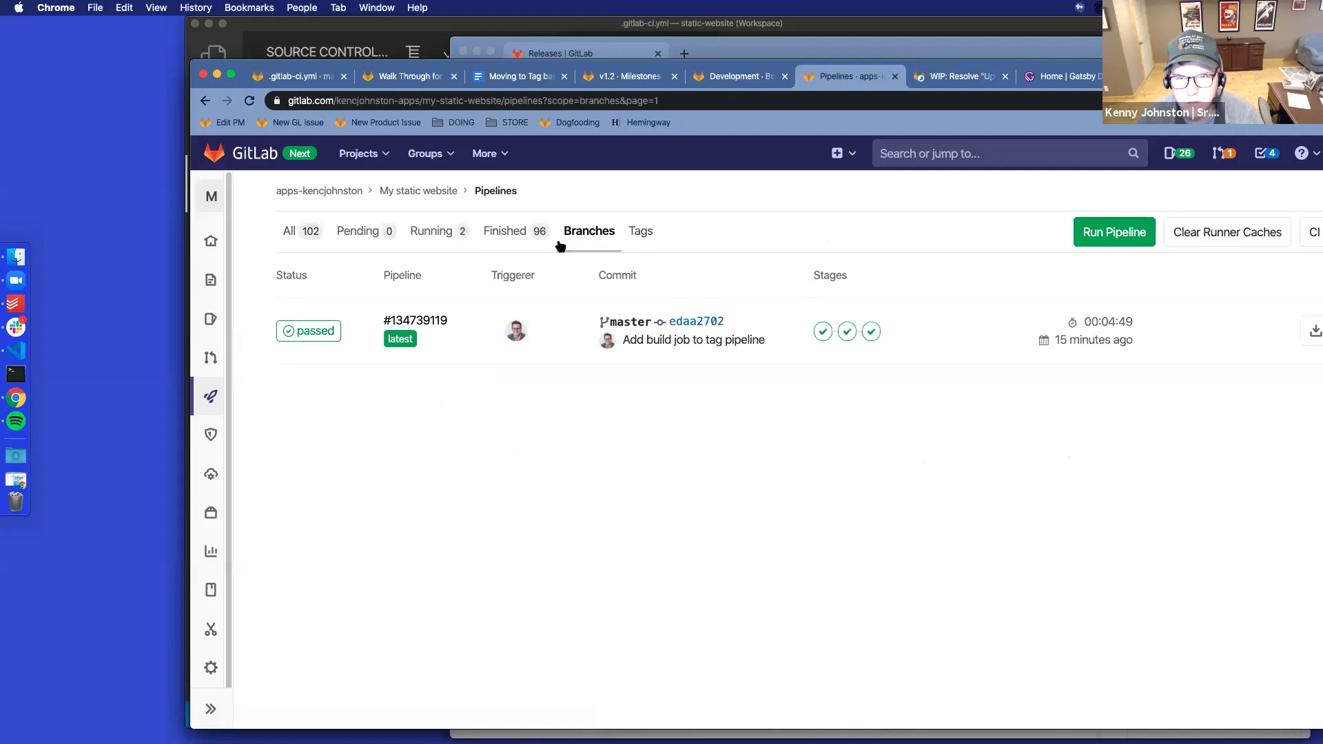
left_click(436, 238)
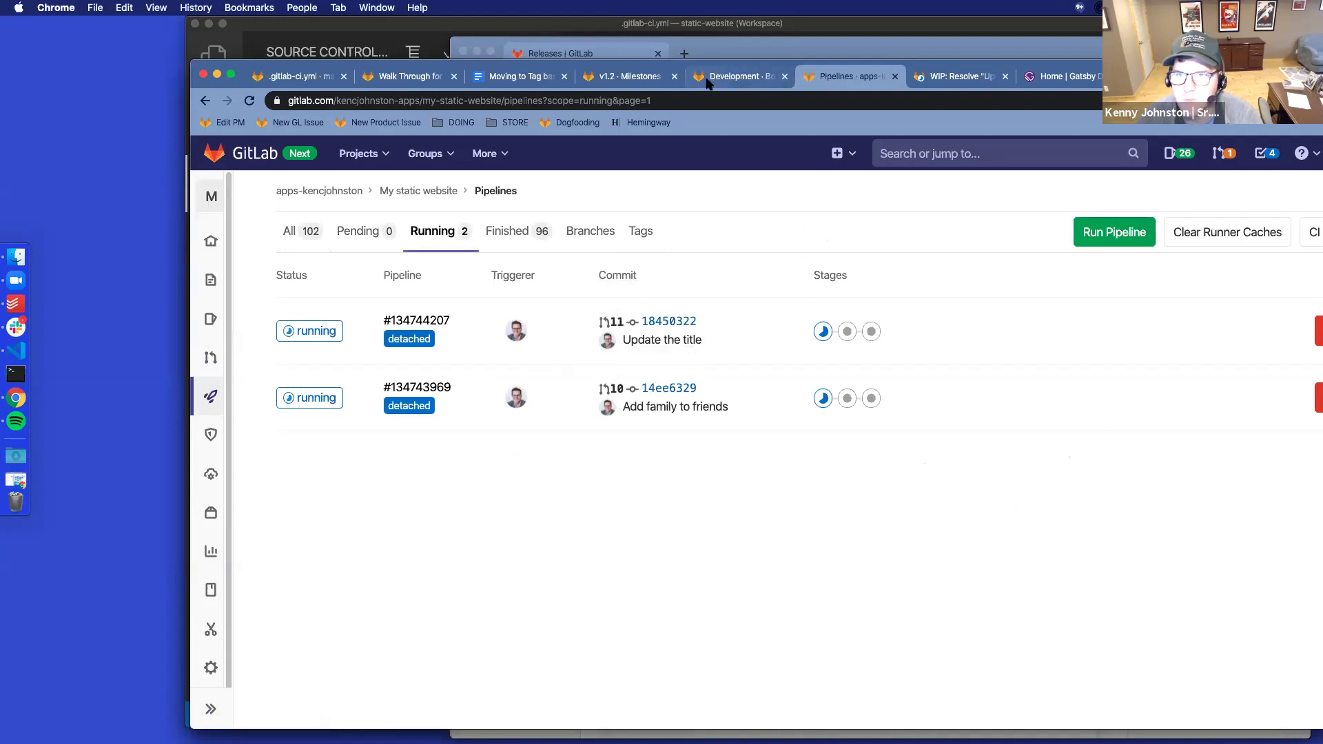
left_click(727, 77)
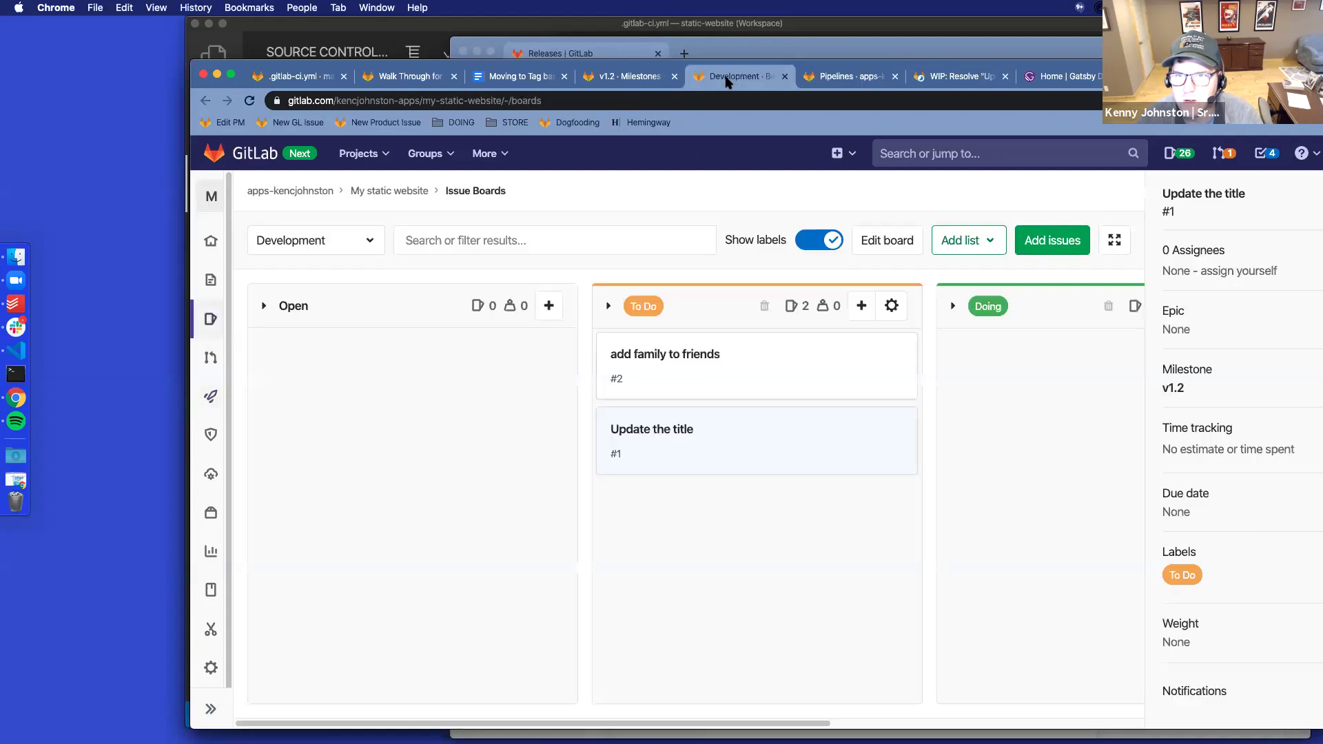
Drag 'add family to friends' and 'Update the title' from To Do into Doing, collapsing Closed
left_click(250, 101)
left_click_drag(530, 720, 792, 720)
left_click_drag(603, 368, 878, 451)
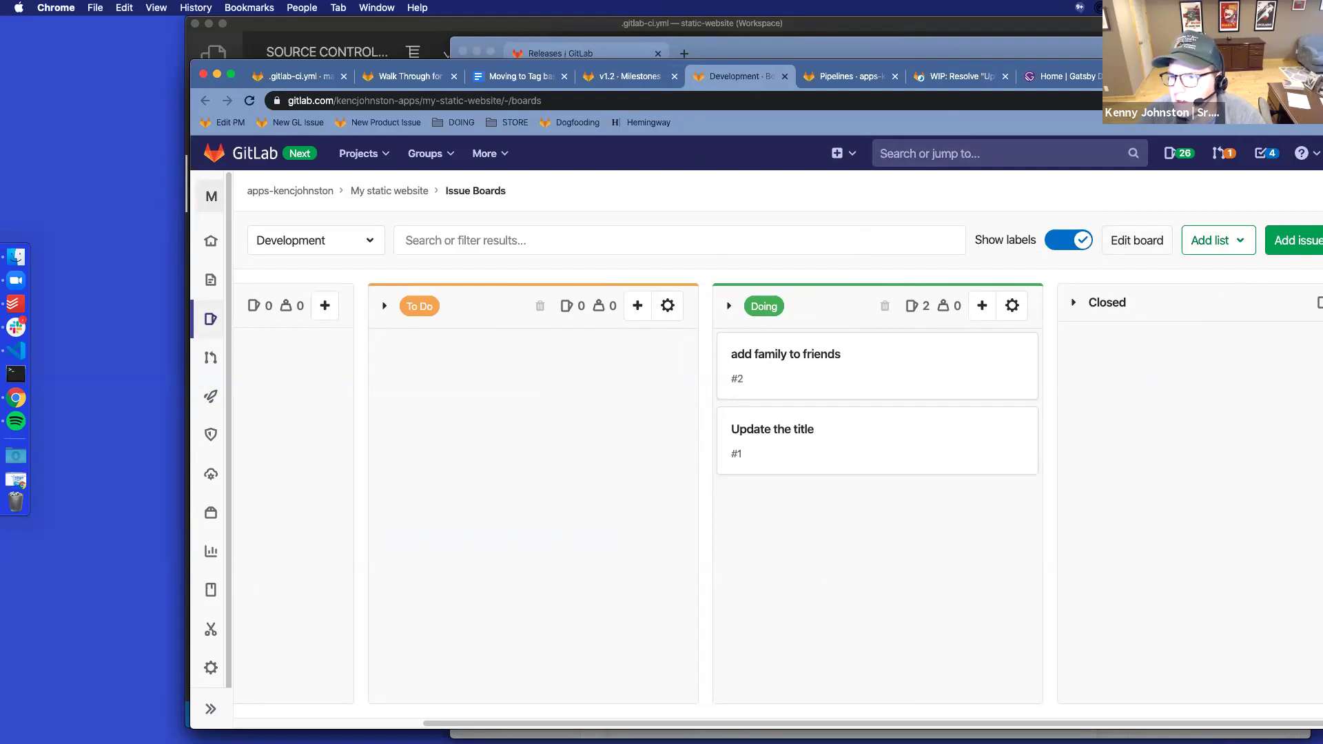
key("ctrl+alt+c")
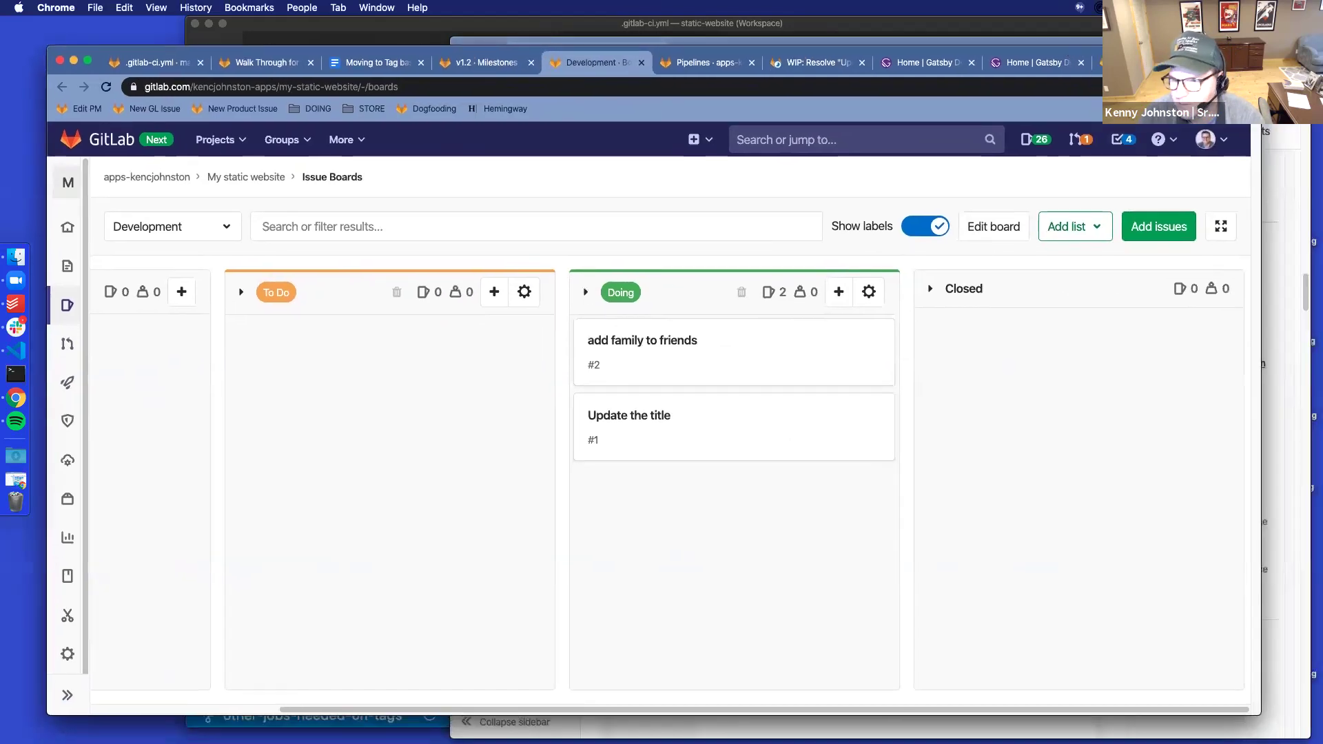
left_click_drag(1255, 711, 1046, 715)
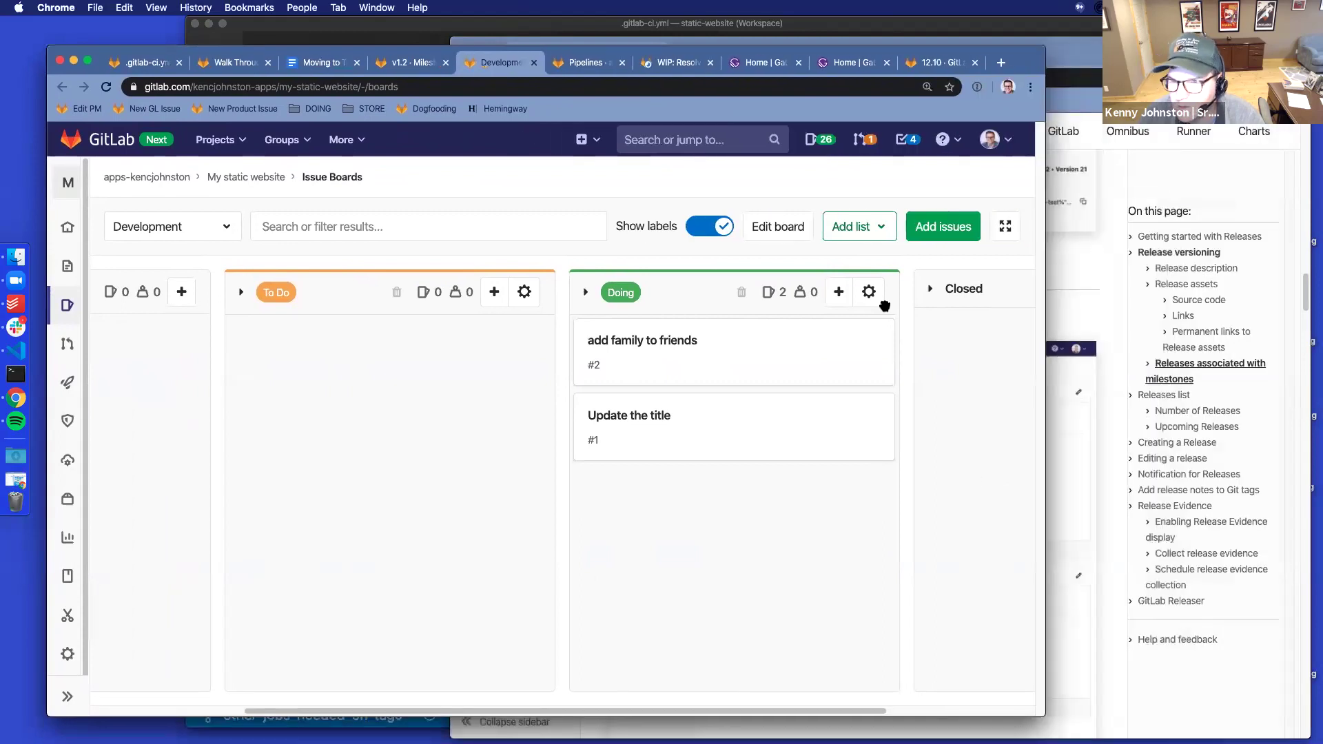
left_click(932, 289)
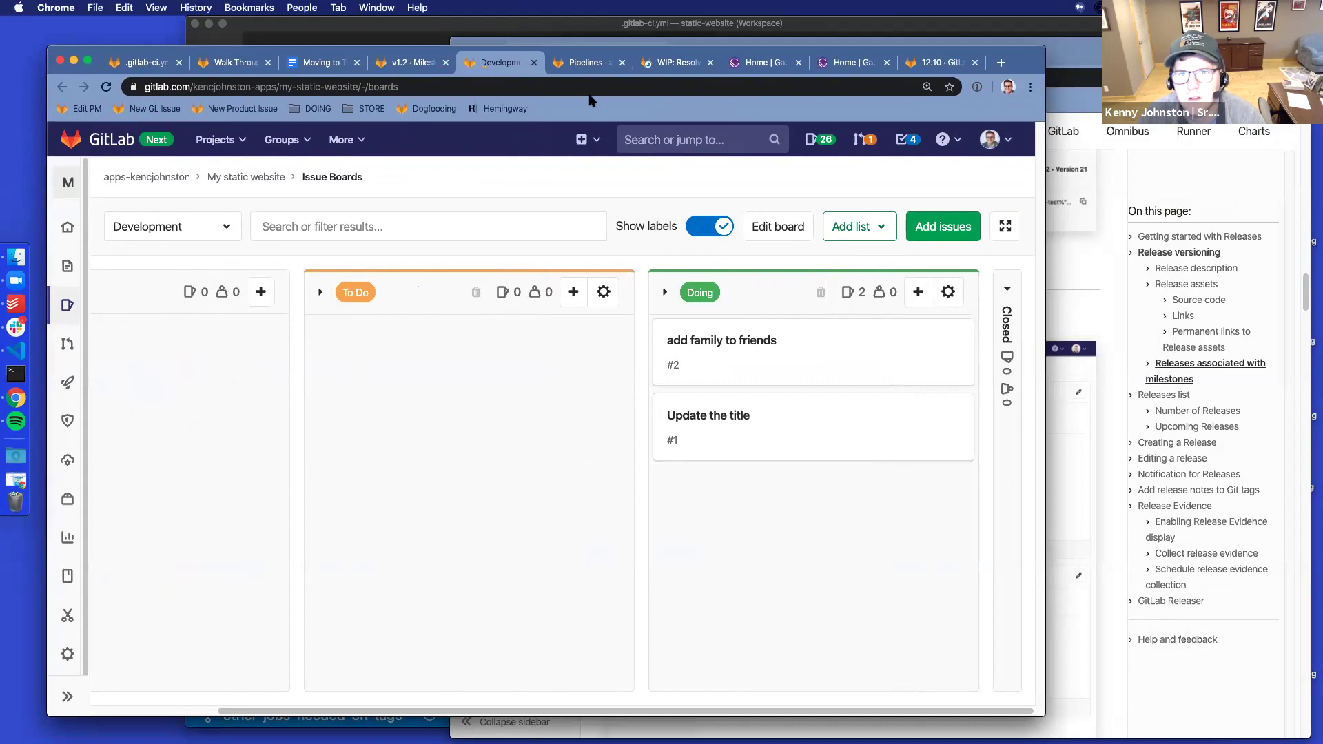
left_click(568, 66)
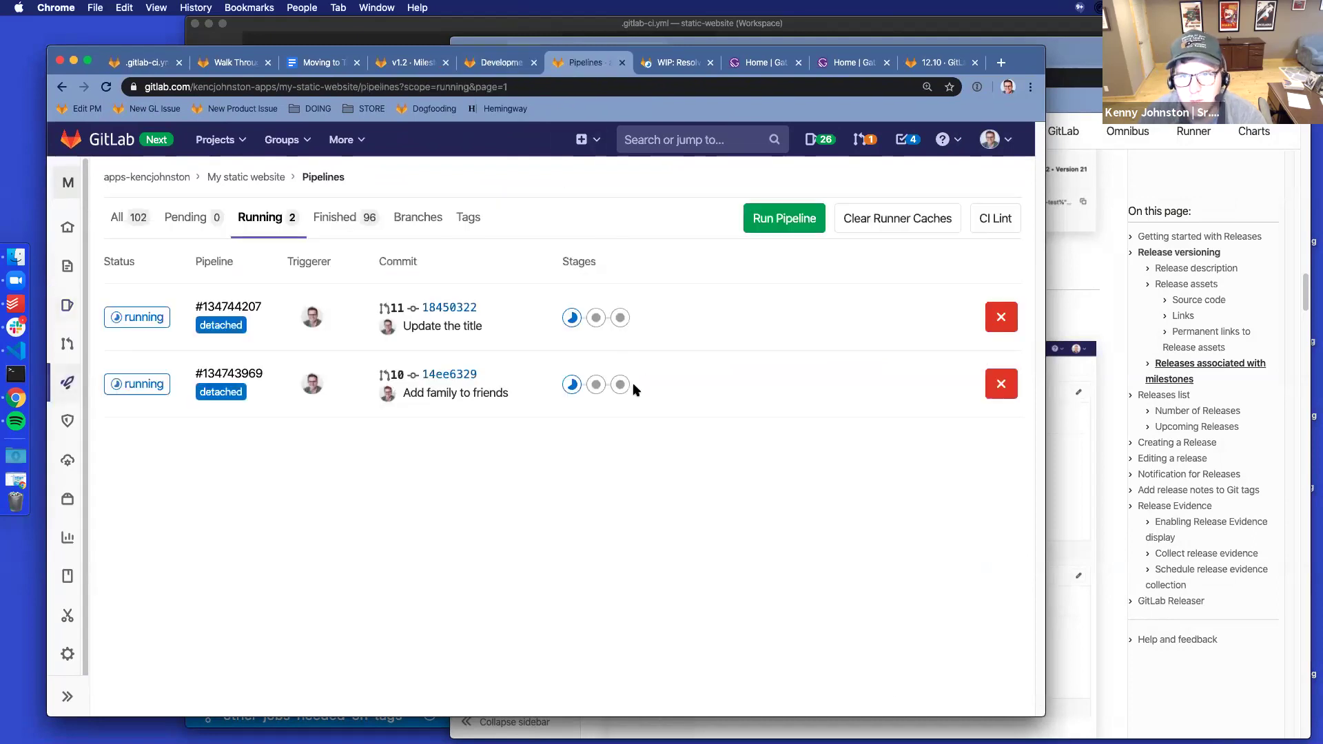
On the v1.2 milestone page, inspect the burndown chart and merge requests !11 and !10
left_click(863, 33)
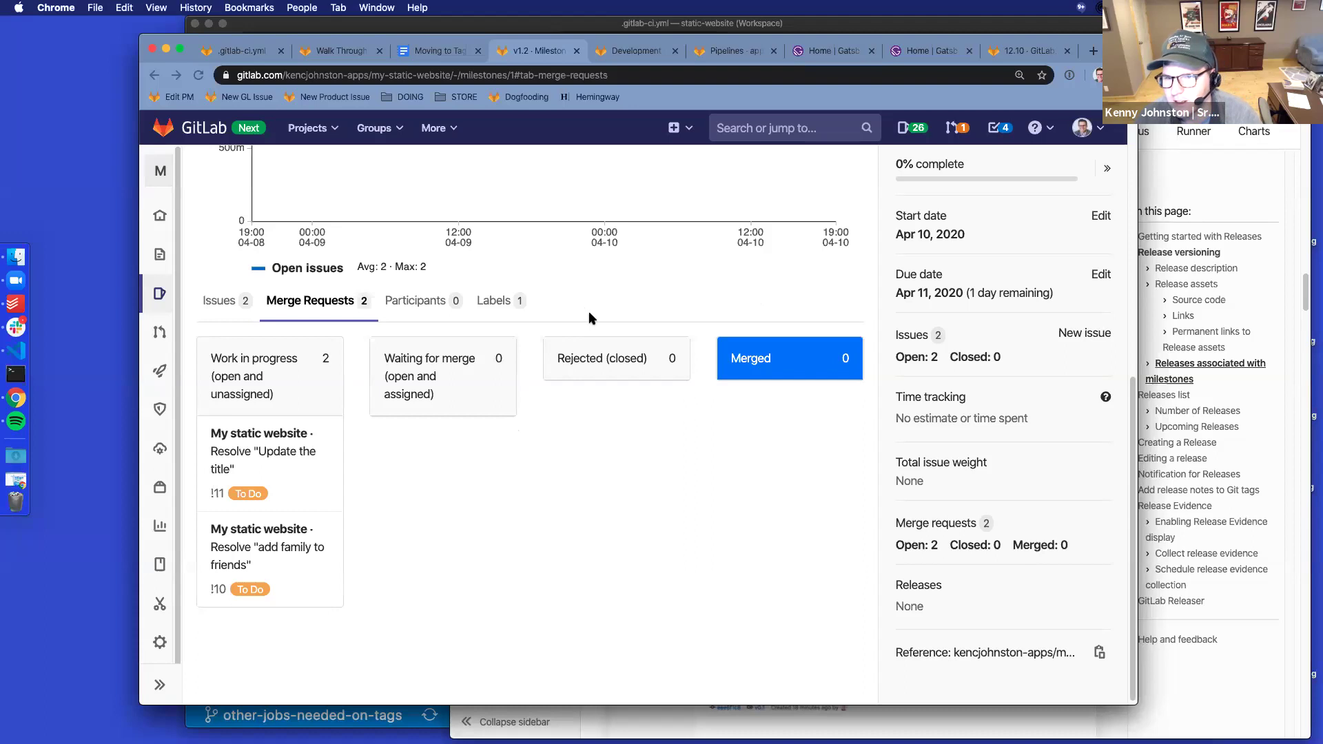
left_click(572, 491)
scroll(572, 490, "up", 1)
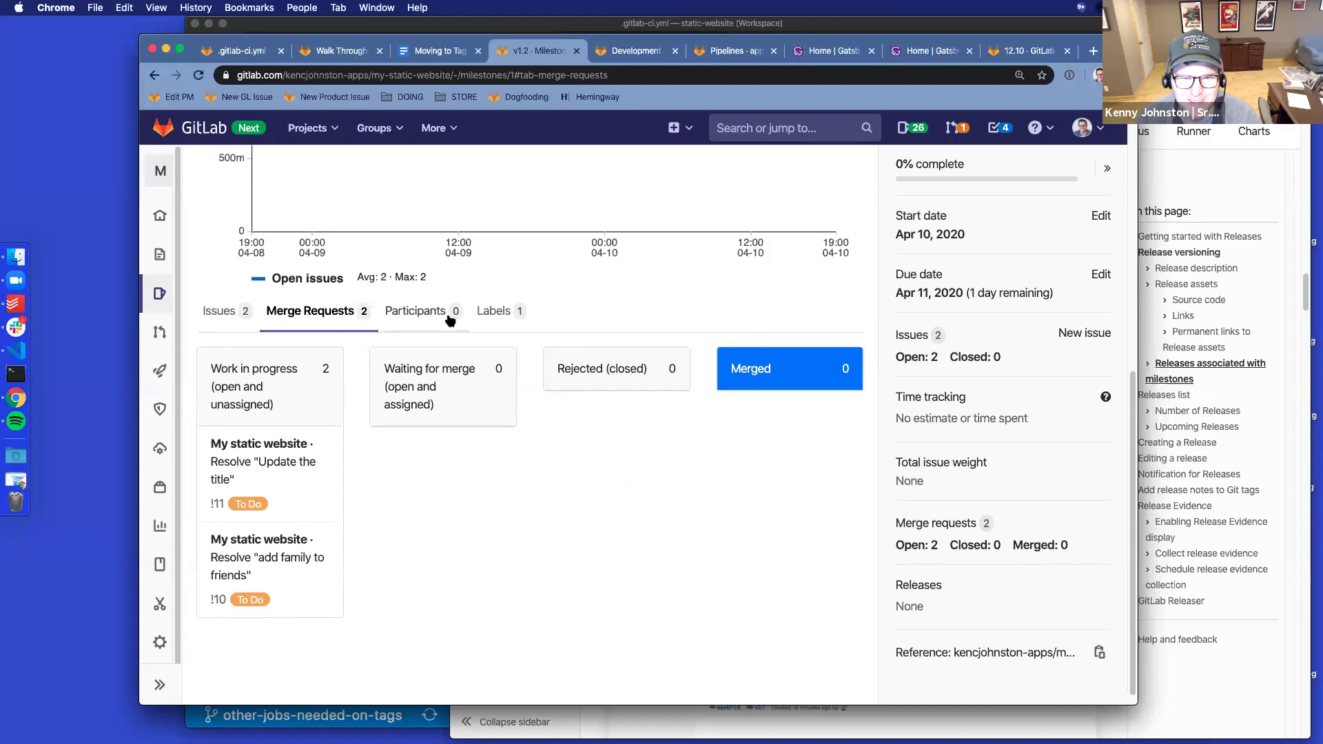
scroll(729, 434, "up", 7)
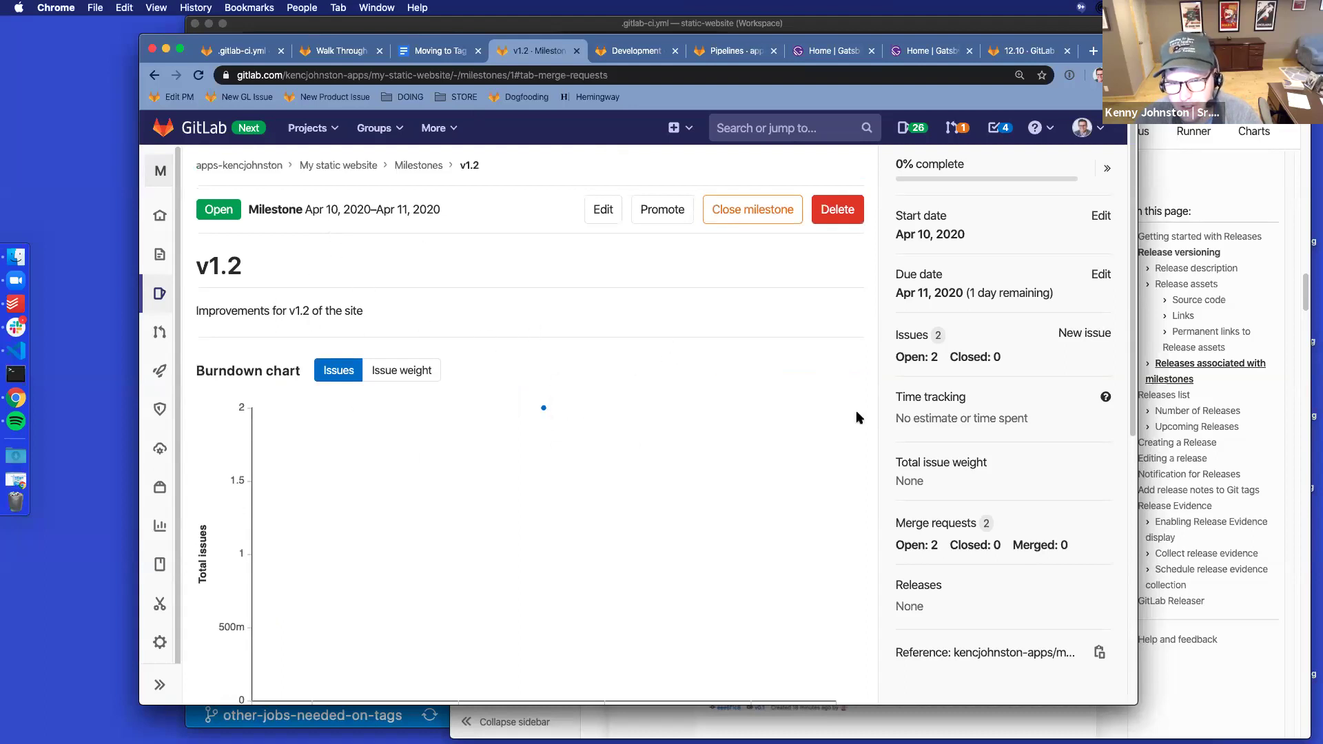
mouse_move(545, 399)
scroll(690, 342, "down", 4)
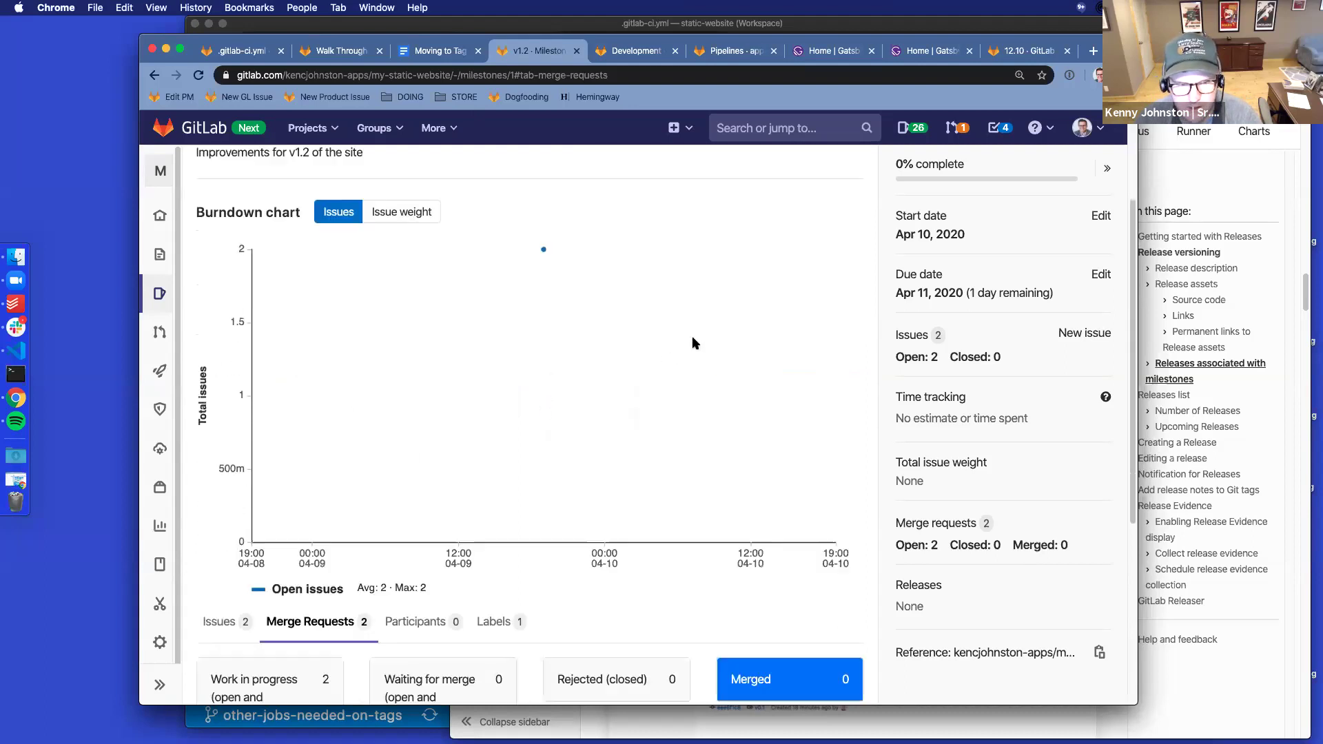
scroll(780, 383, "up", 2)
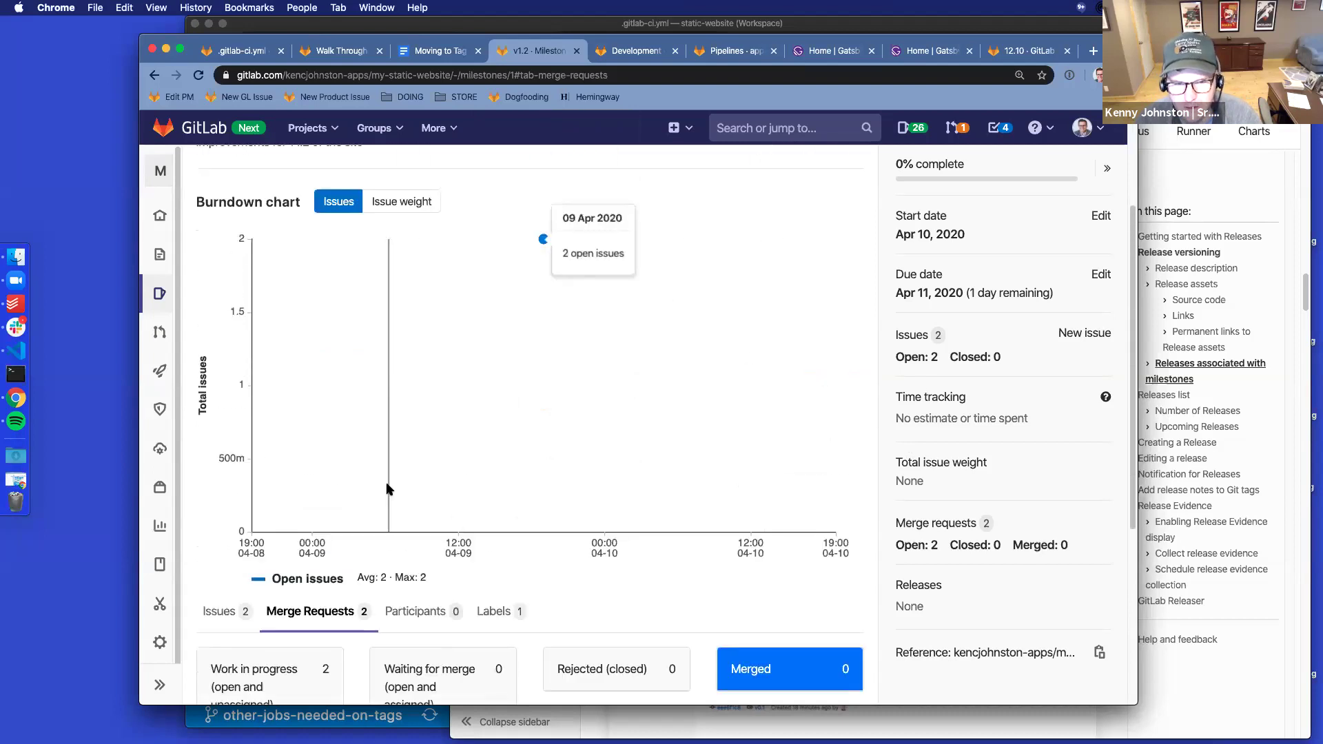
scroll(474, 452, "down", 2)
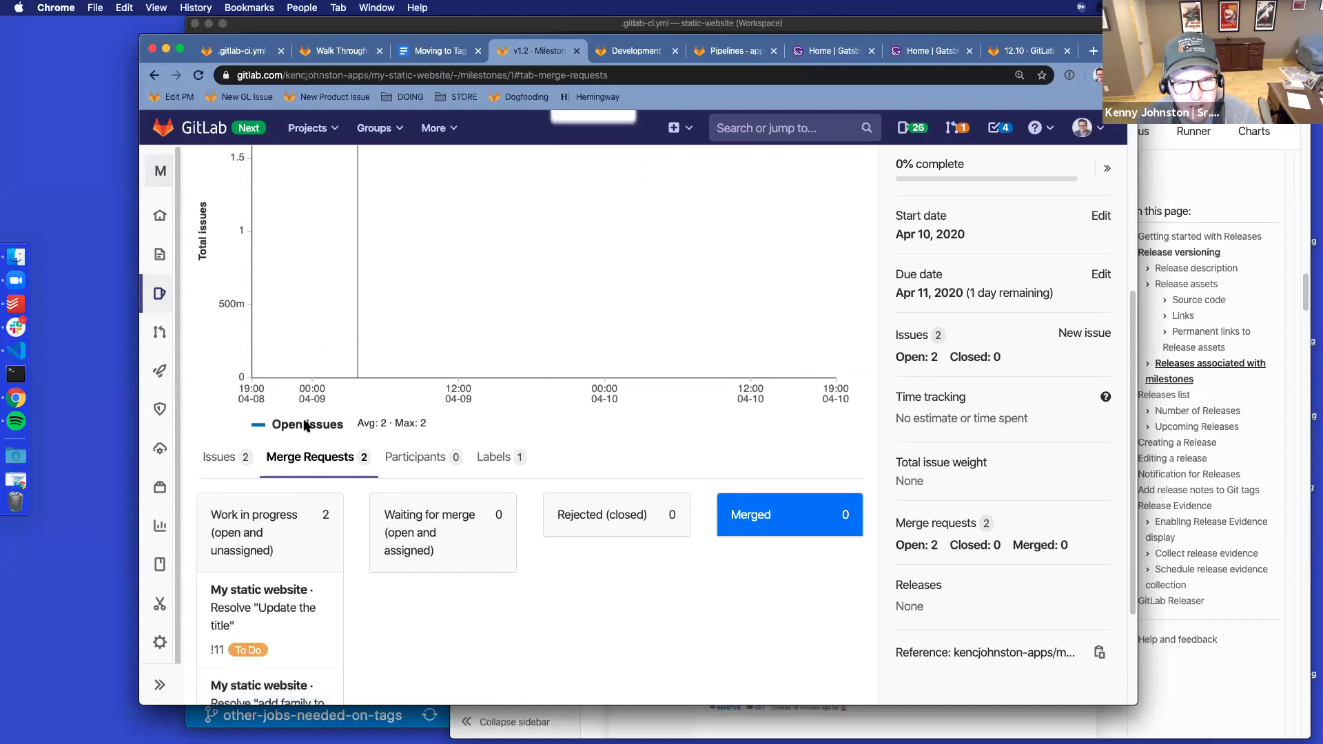
scroll(290, 436, "down", 2)
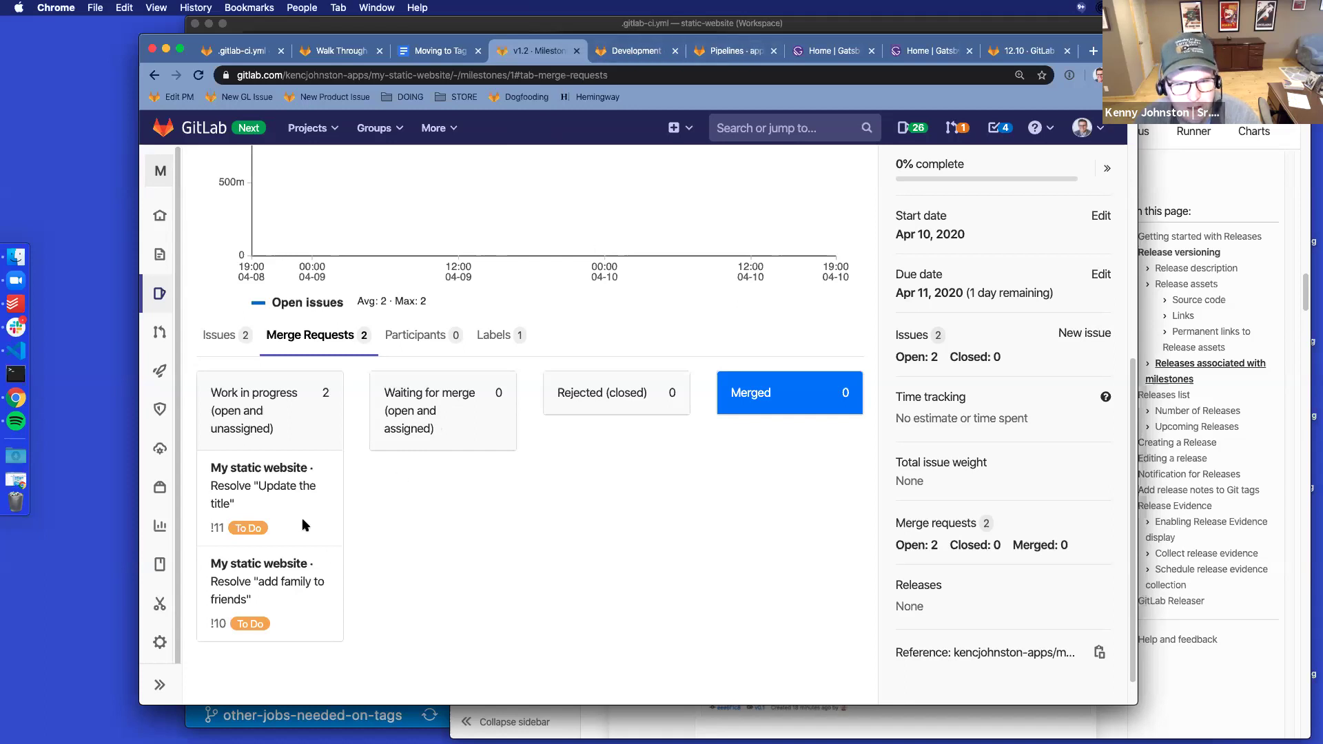
Reload the v1.2 milestone, then open both issues from the Development board separately
left_click(199, 76)
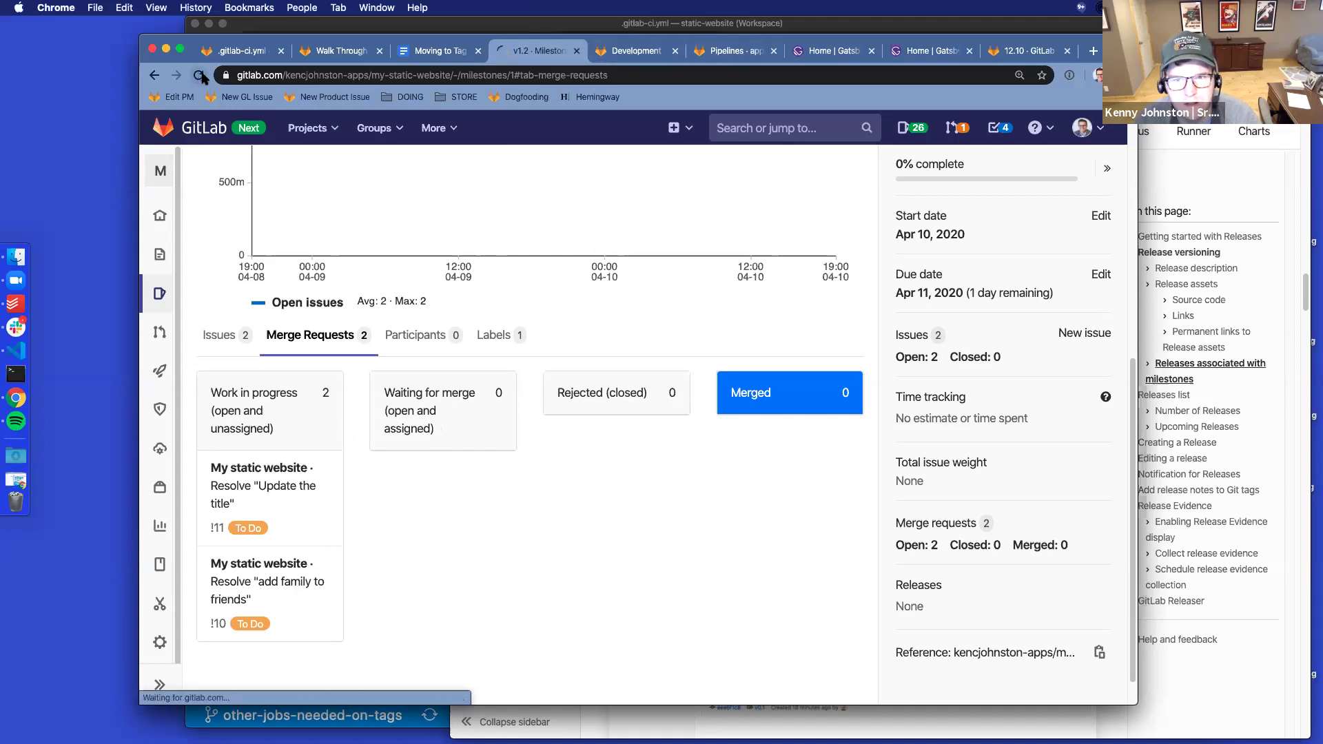
scroll(789, 344, "down", 7)
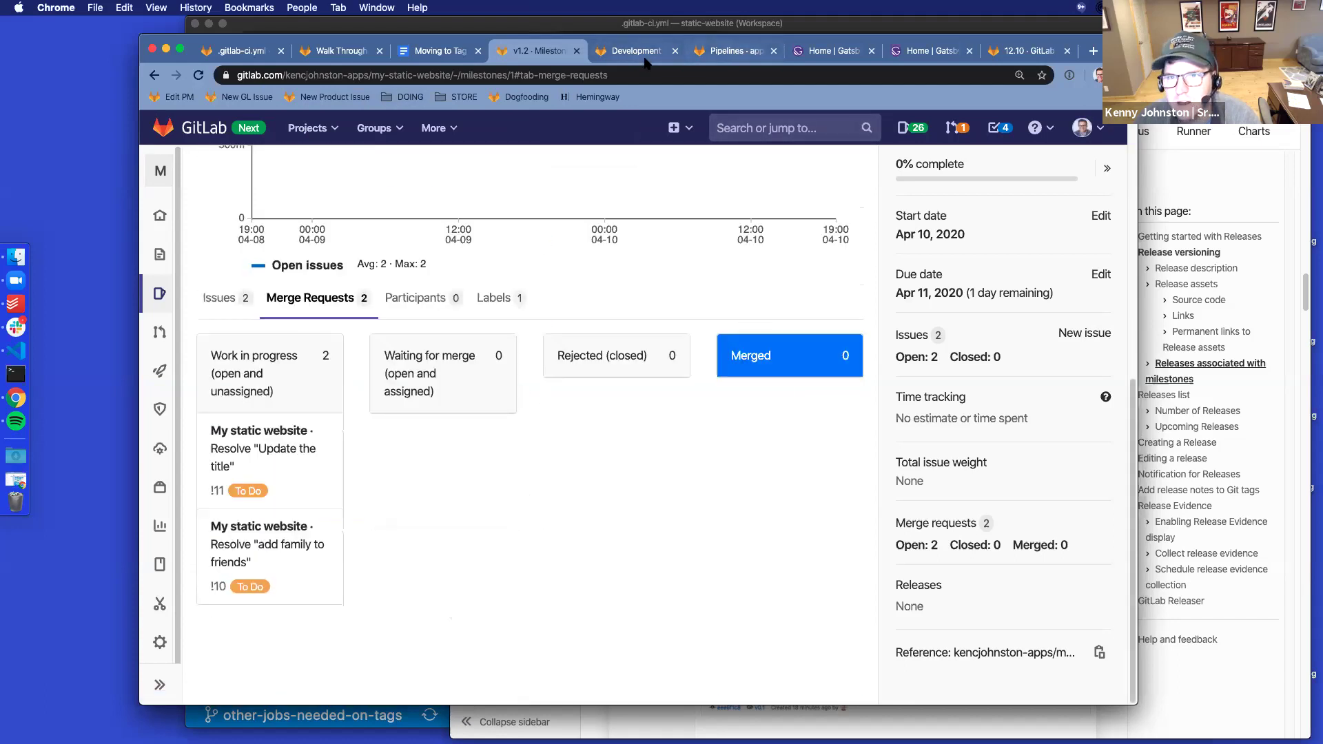
left_click(644, 56)
left_click(799, 330, "super")
left_click(808, 403, "super")
Assign 'add family to friends' (#2) and 'Update the title' (#1) to yourself
key("ctrl+Tab")
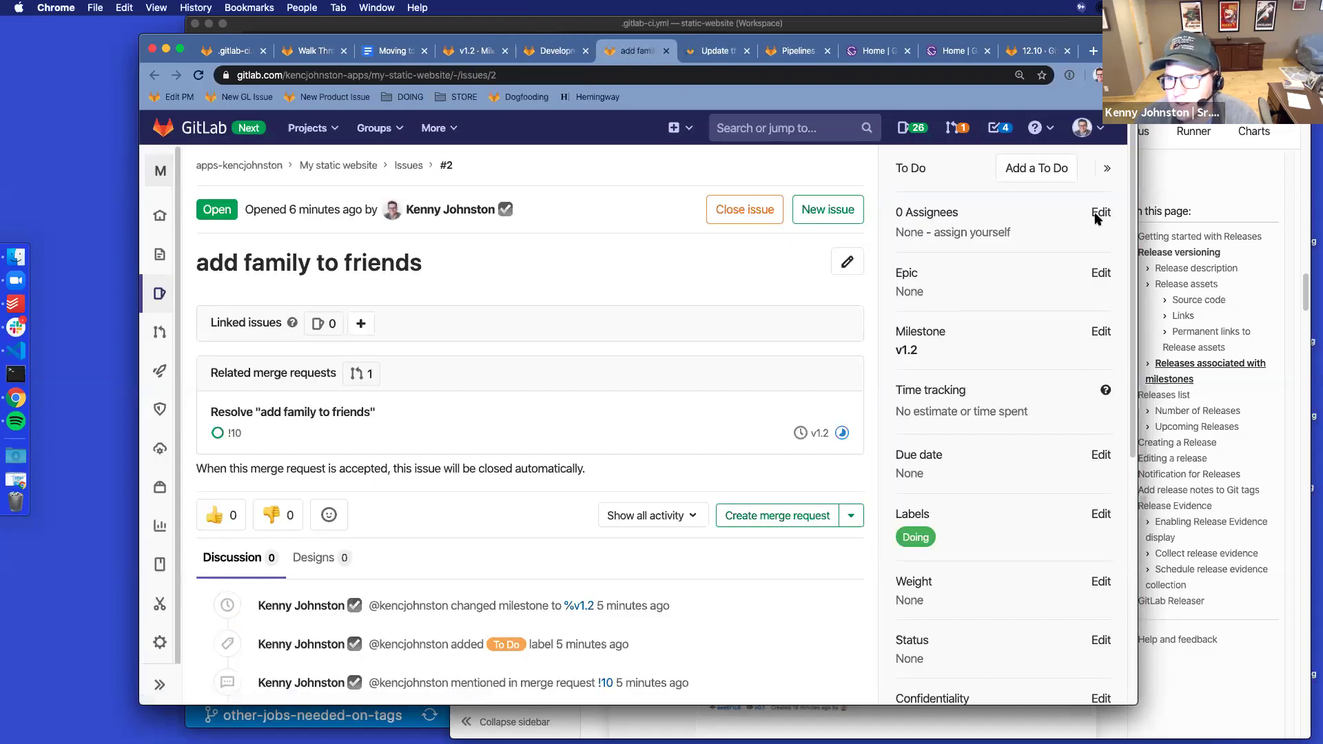
left_click(992, 233)
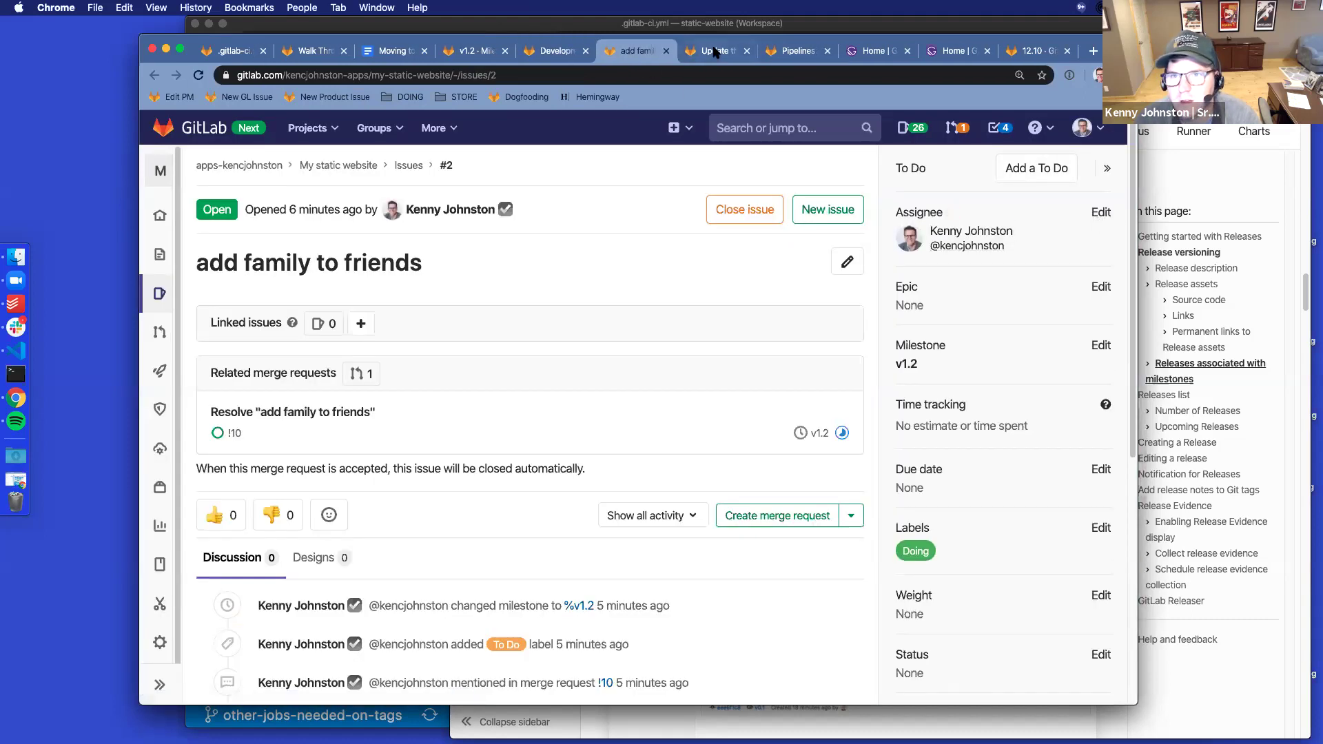
left_click(666, 51)
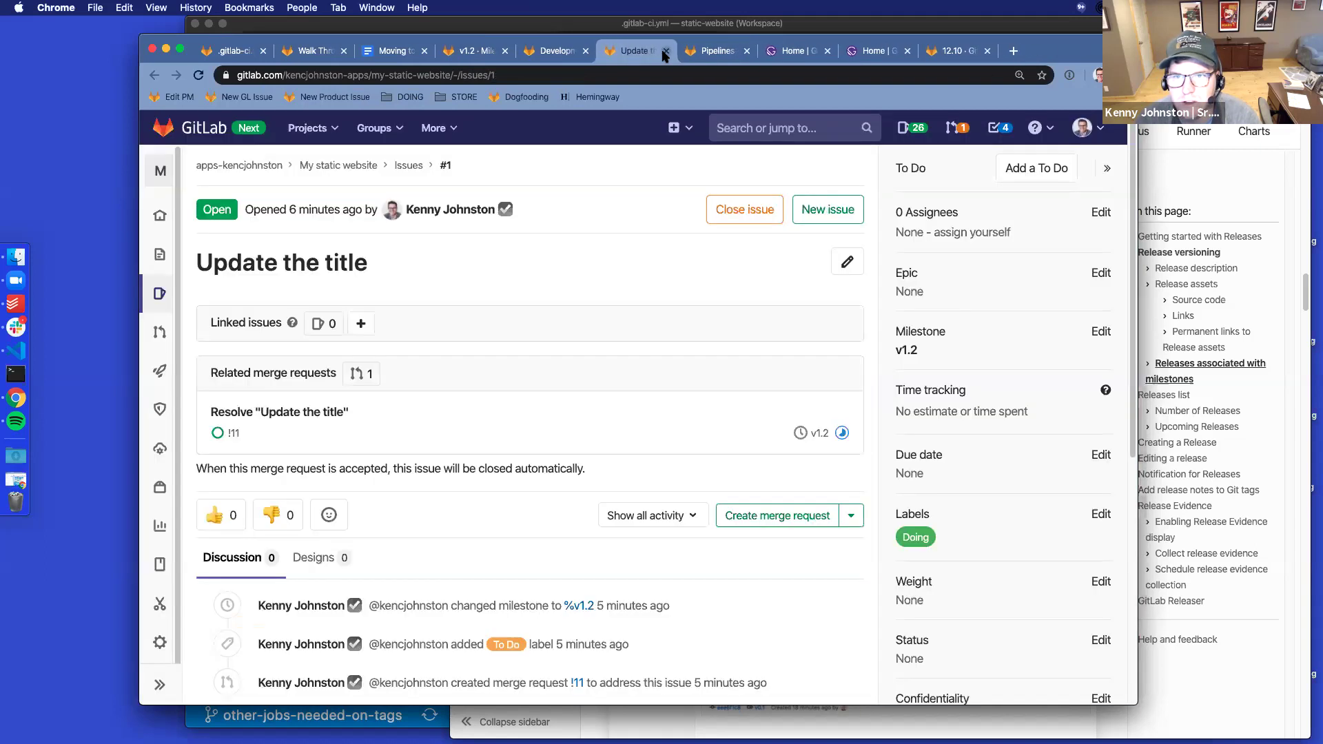
left_click(665, 51)
left_click(983, 399)
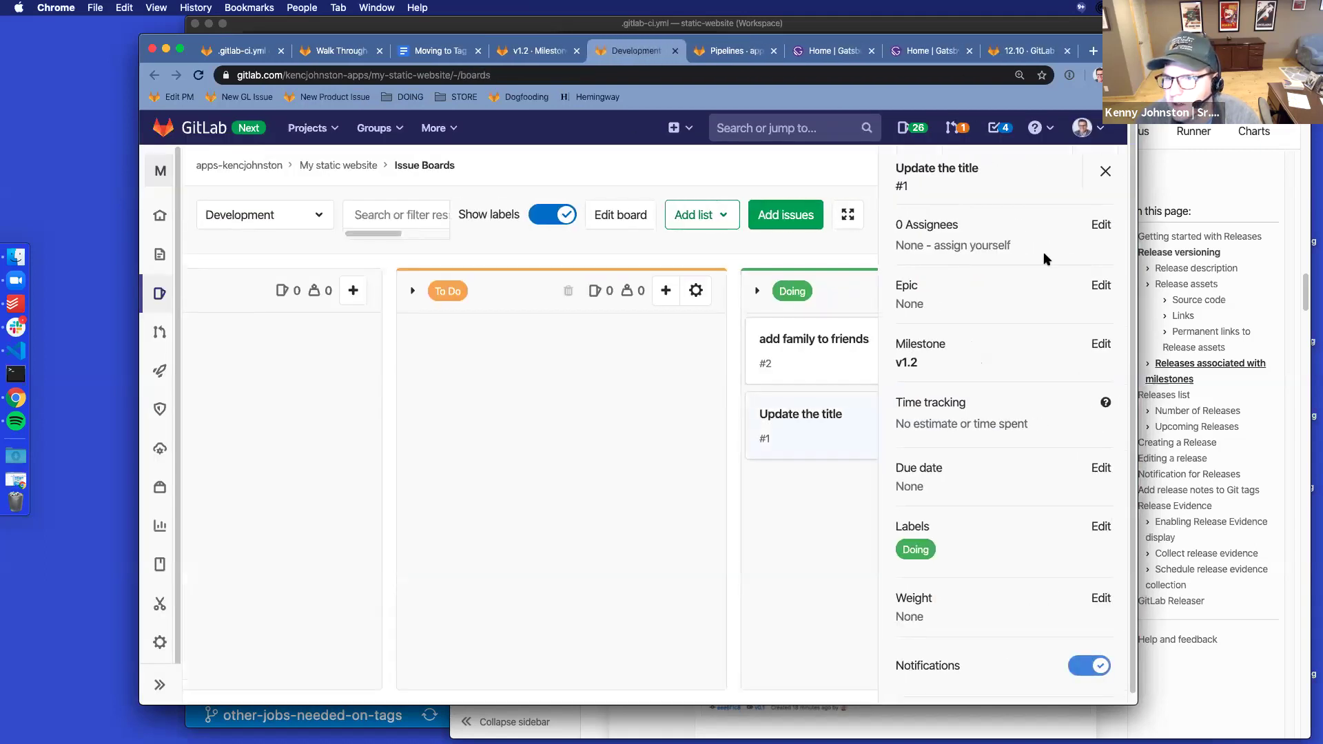
left_click(989, 246)
left_click(837, 367)
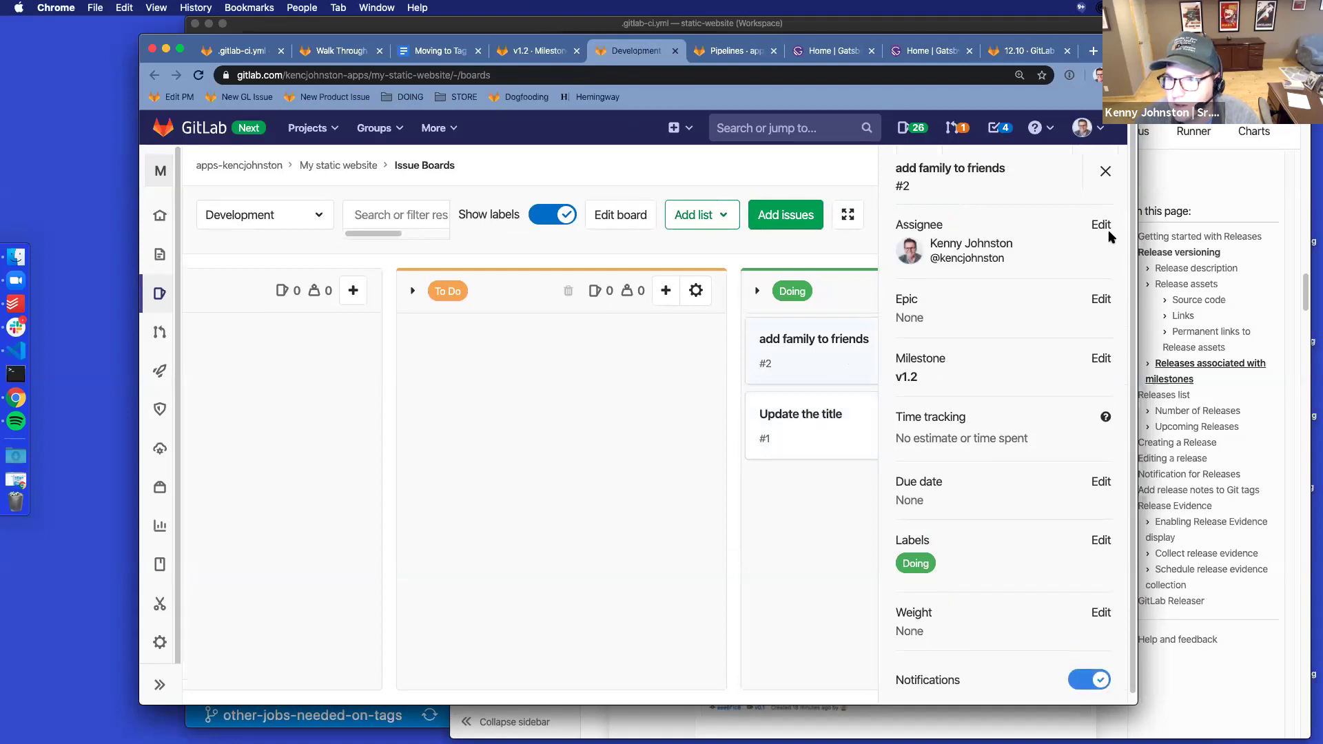
left_click(1105, 170)
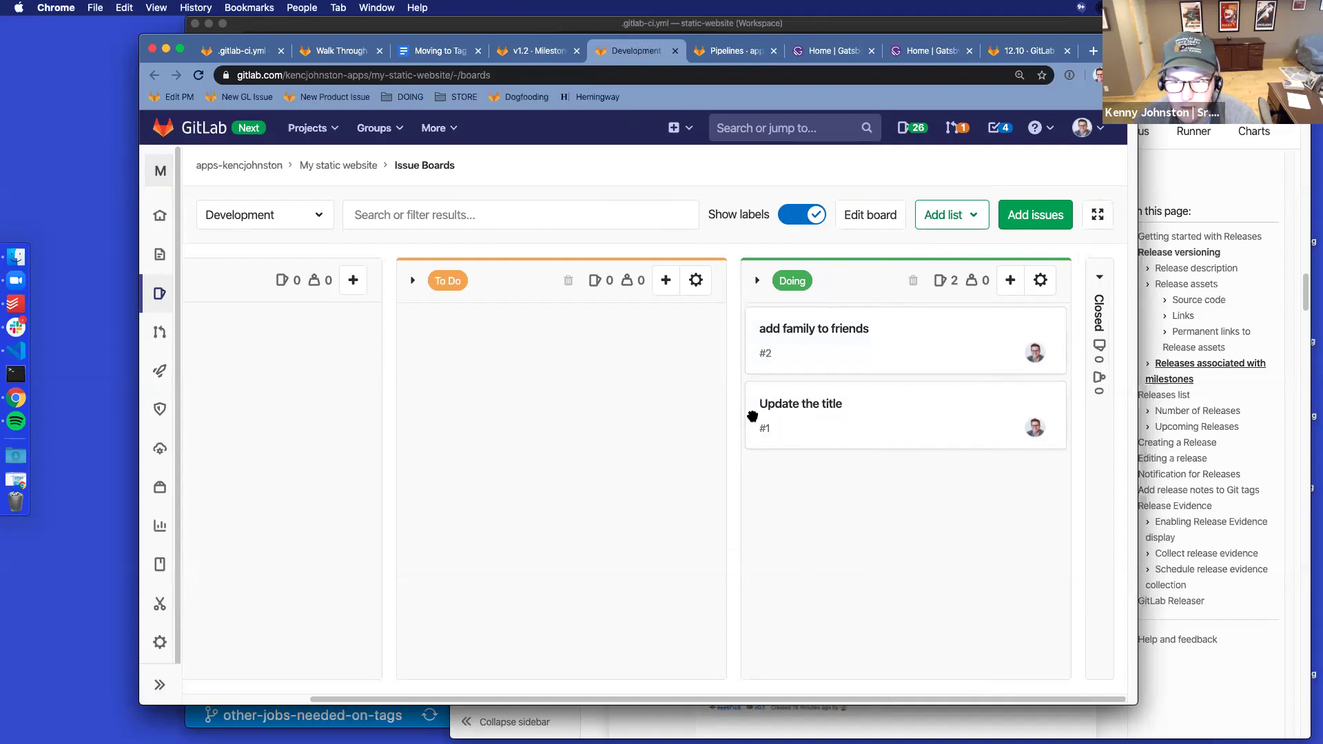
Refresh the v1.2 milestone page so it lists one participant
left_click(535, 54)
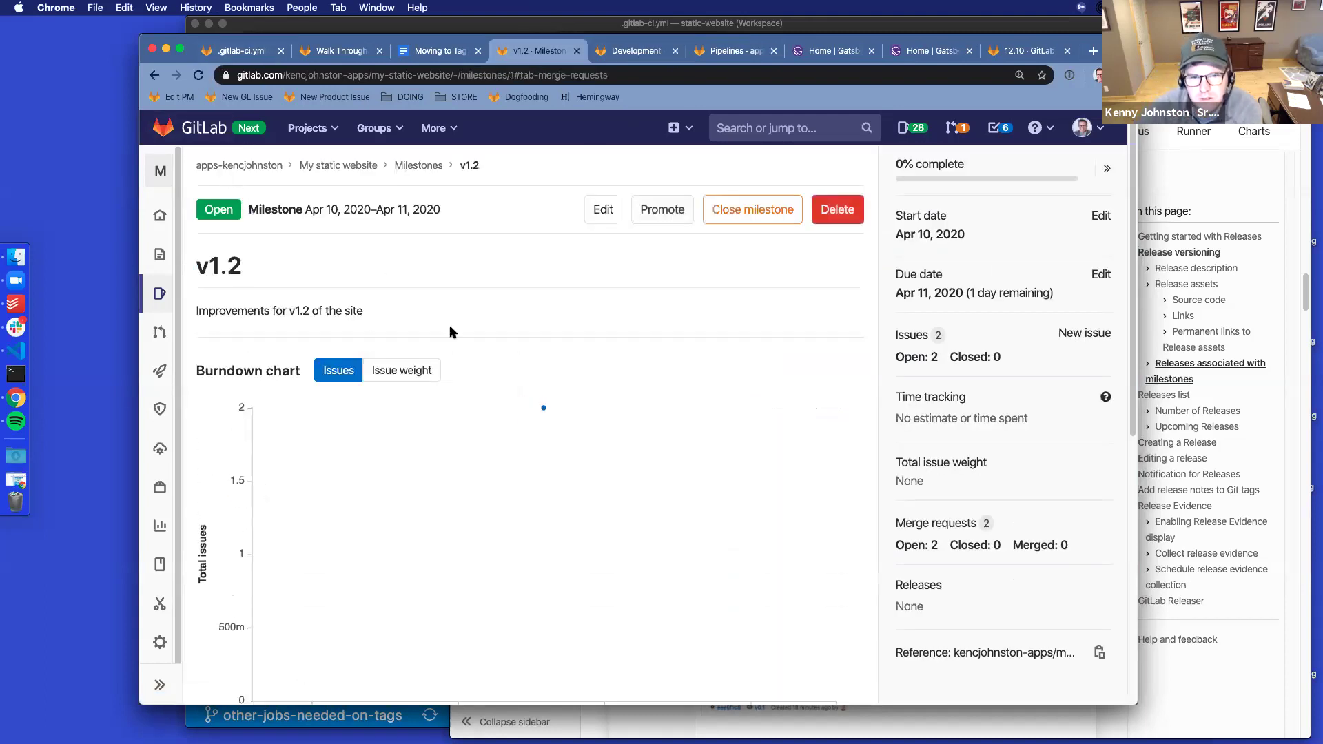
scroll(560, 403, "down", 7)
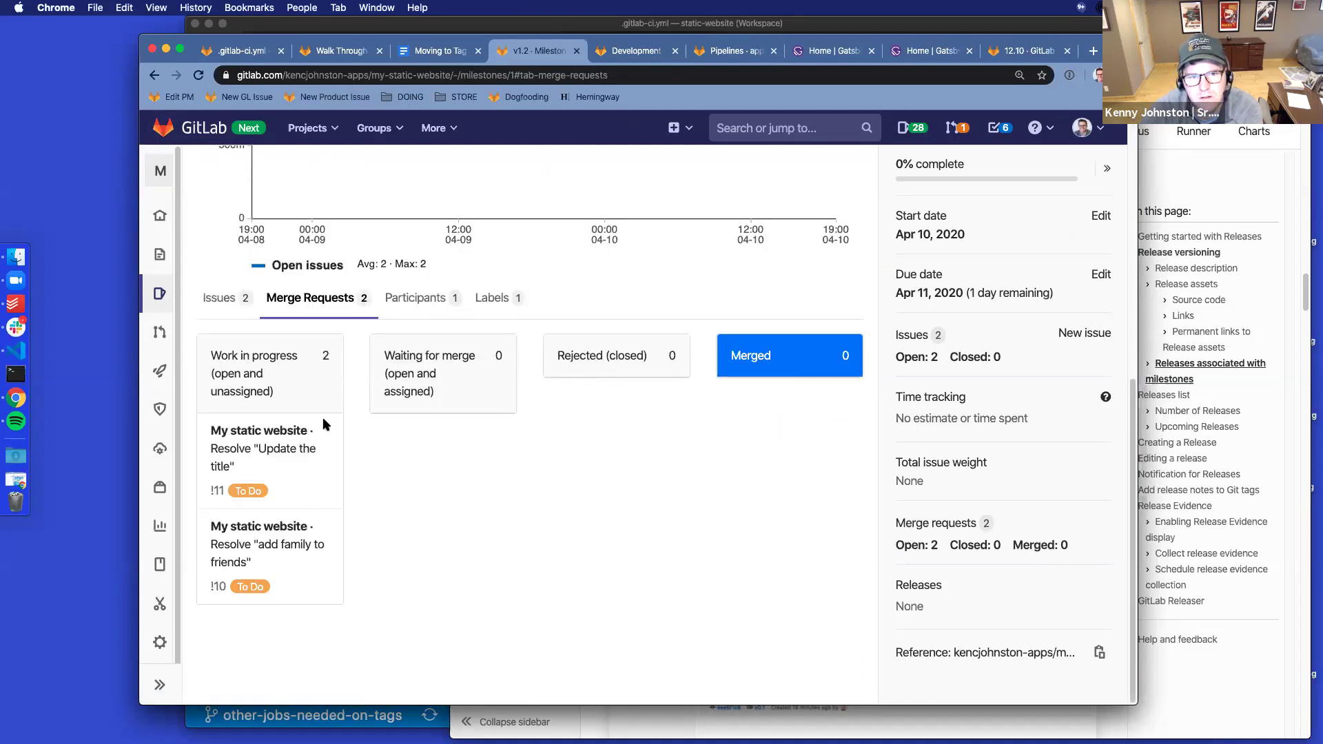
left_click(198, 75)
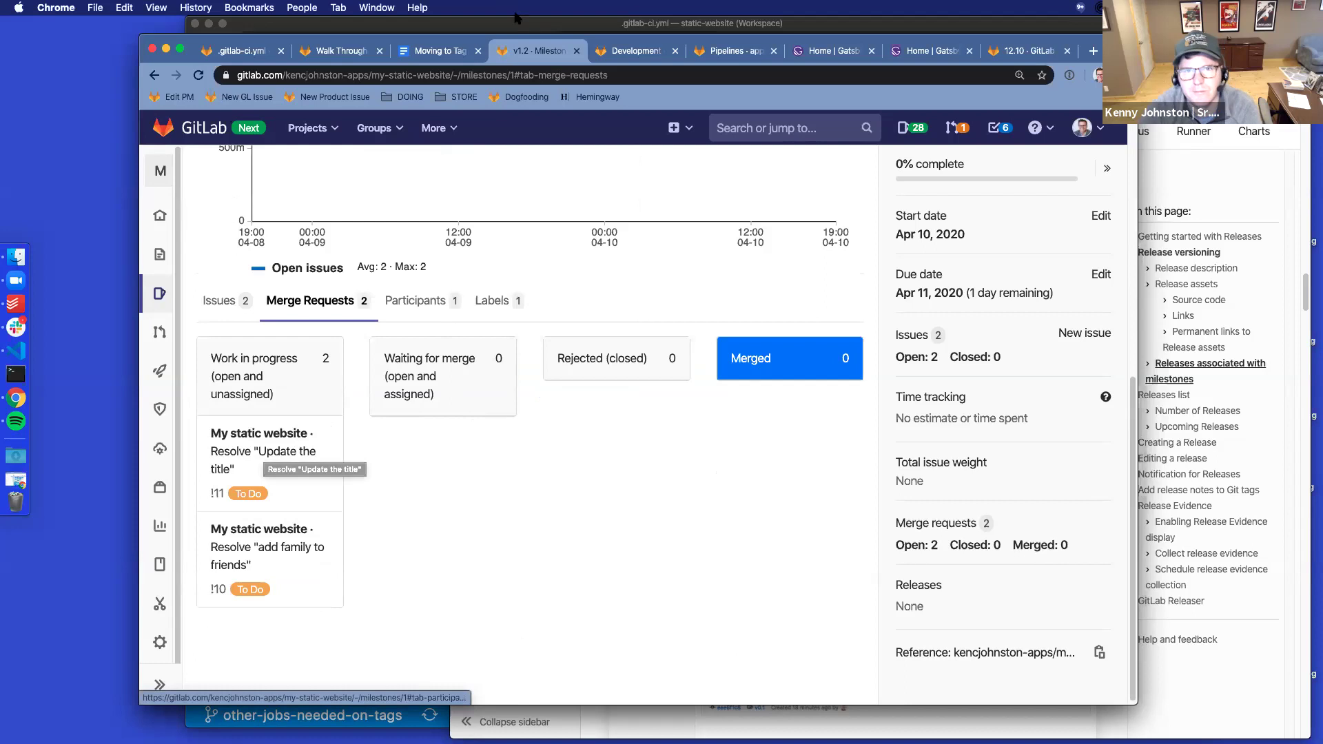
Add note h, 'Milestone MR view - open and assigned not working?', to the walkthrough notes
left_click(439, 55)
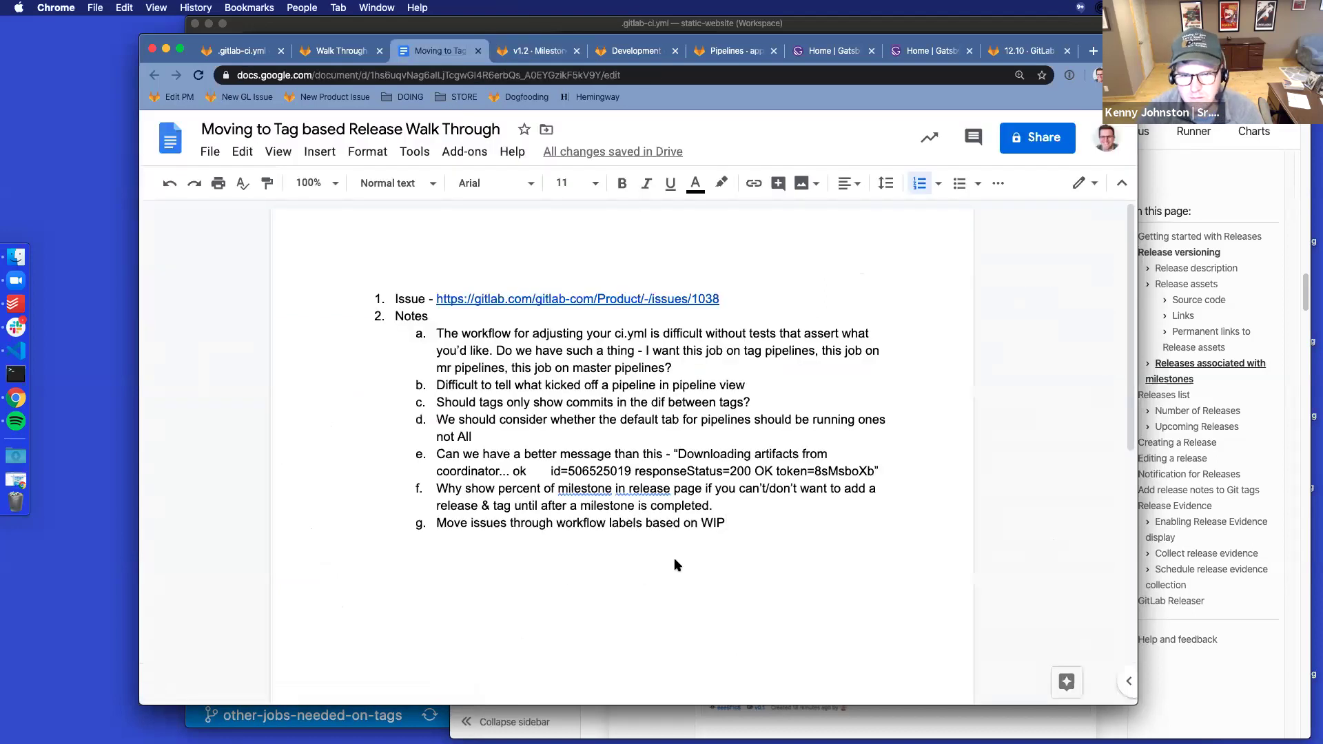
key("Return")
type("Mileston")
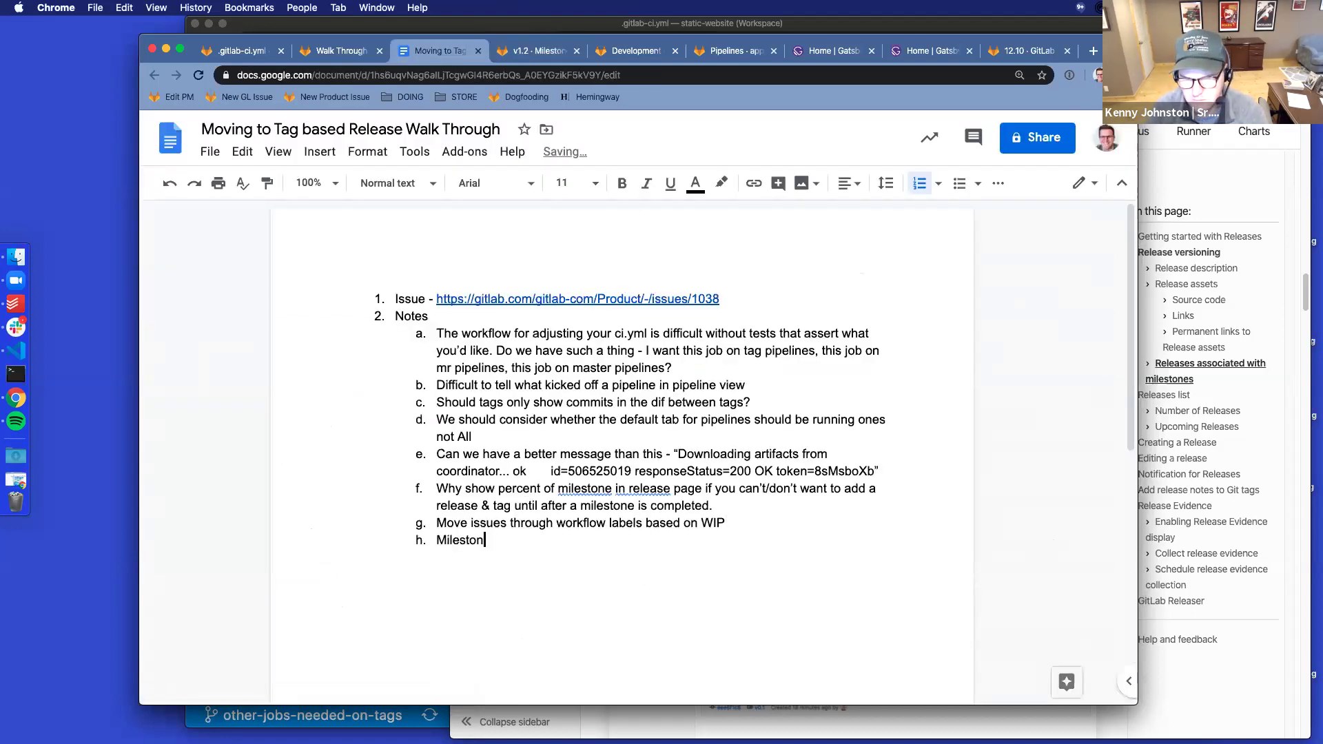
type("e MR view - open")
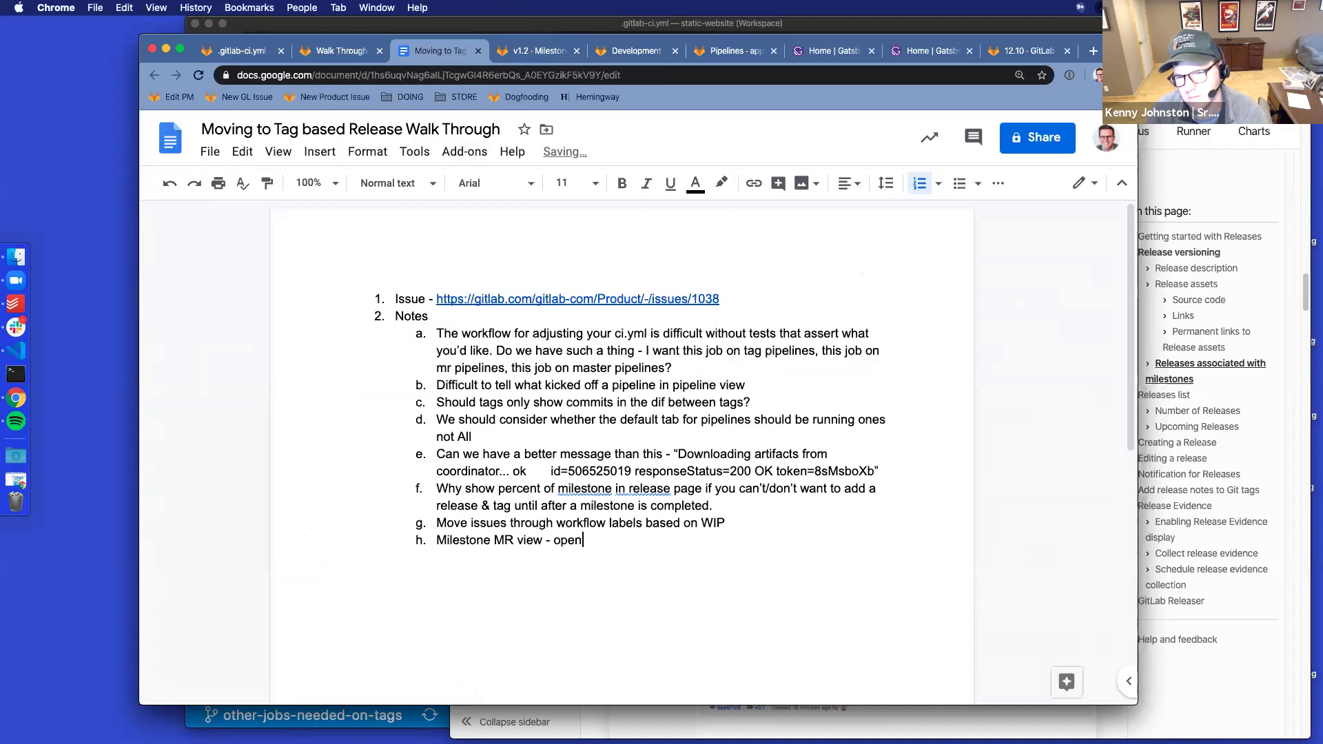
type(" and assigned not working?")
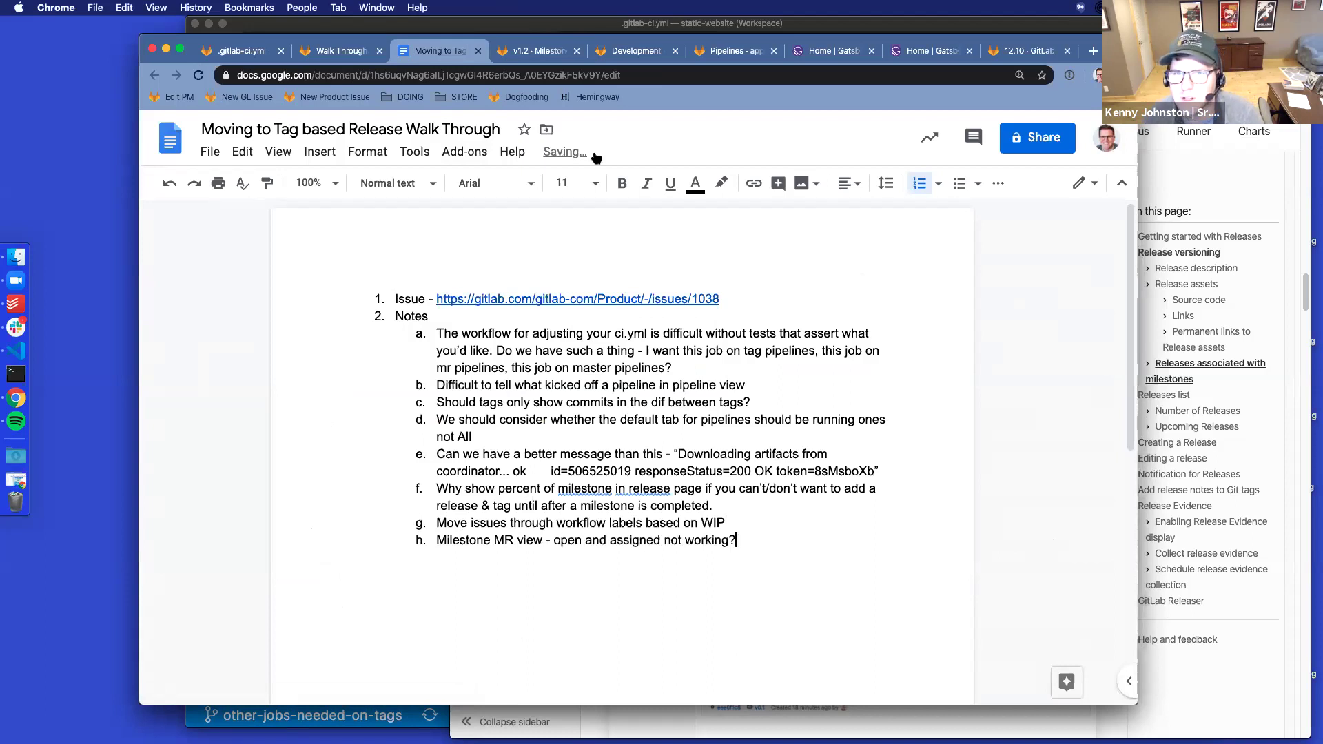
left_click(637, 52)
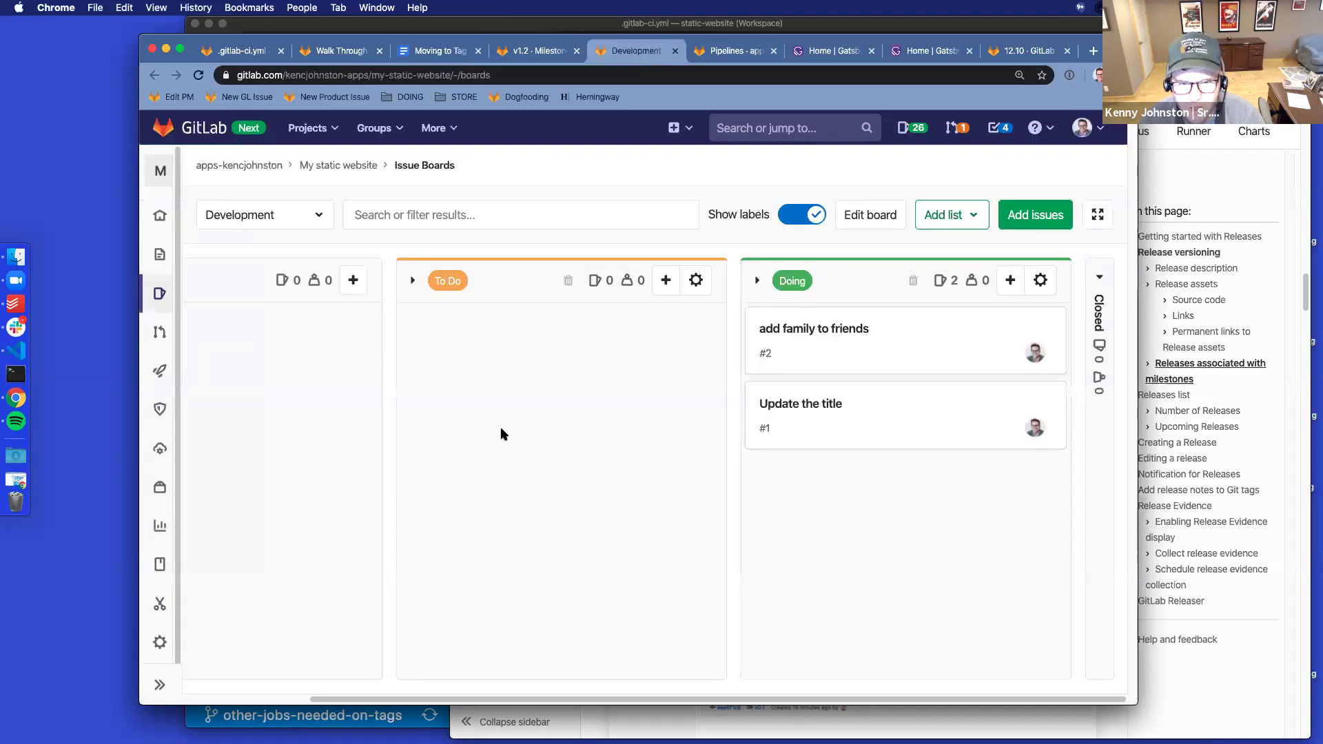
Inspect the v1.2 milestone's Work in progress and Waiting for merge columns
left_click(538, 52)
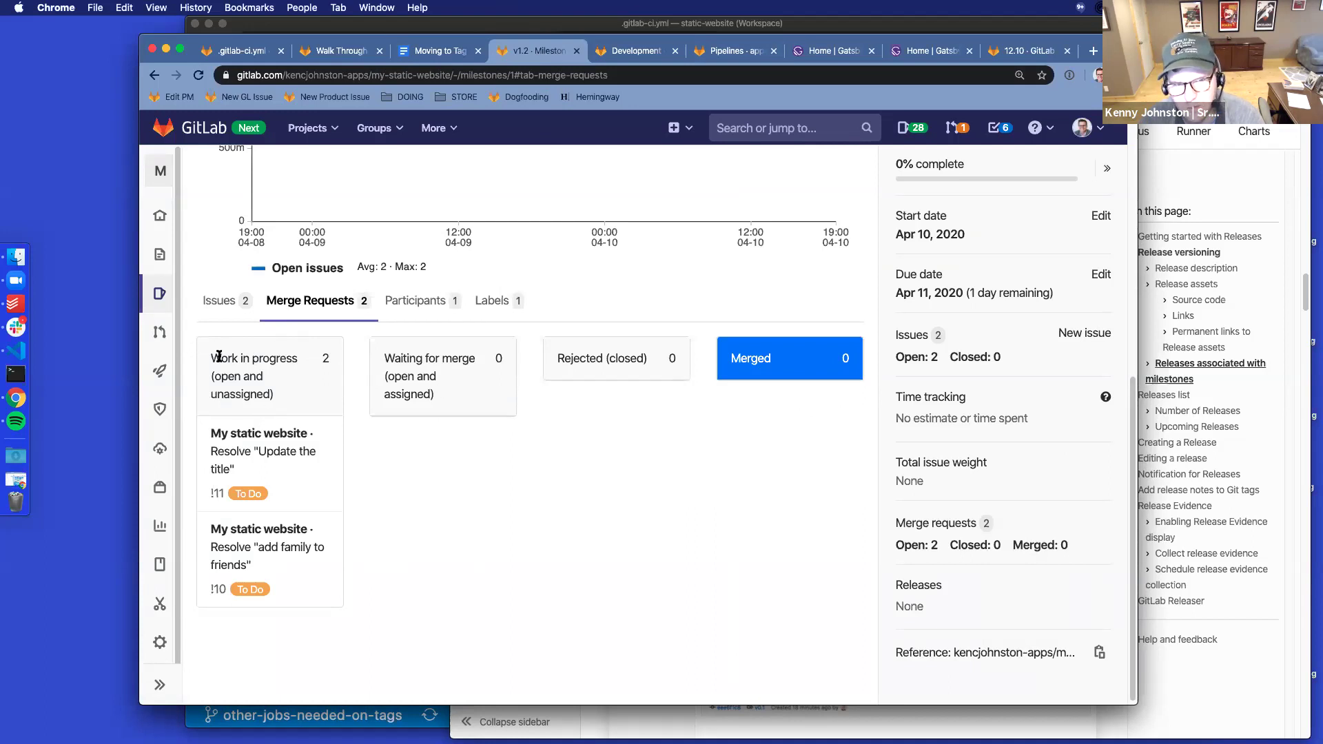
left_click_drag(298, 358, 213, 353)
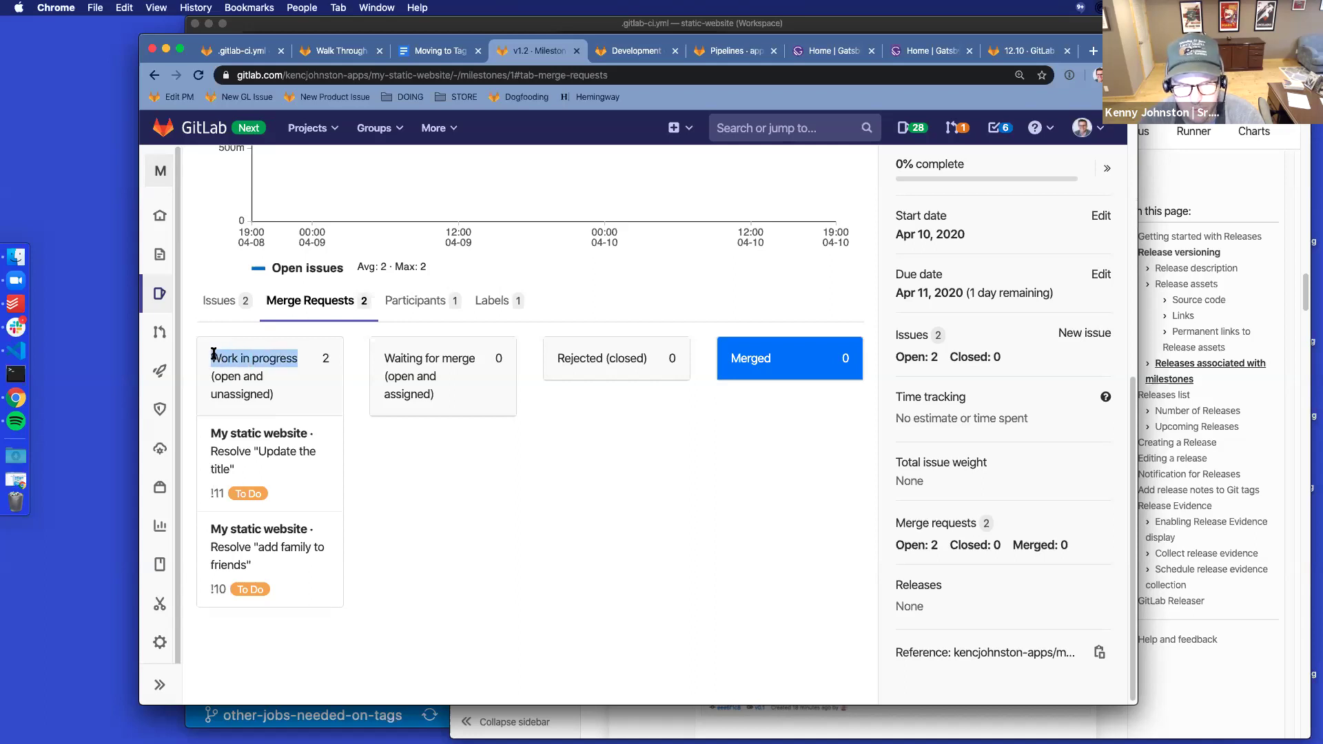
triple_click(378, 357)
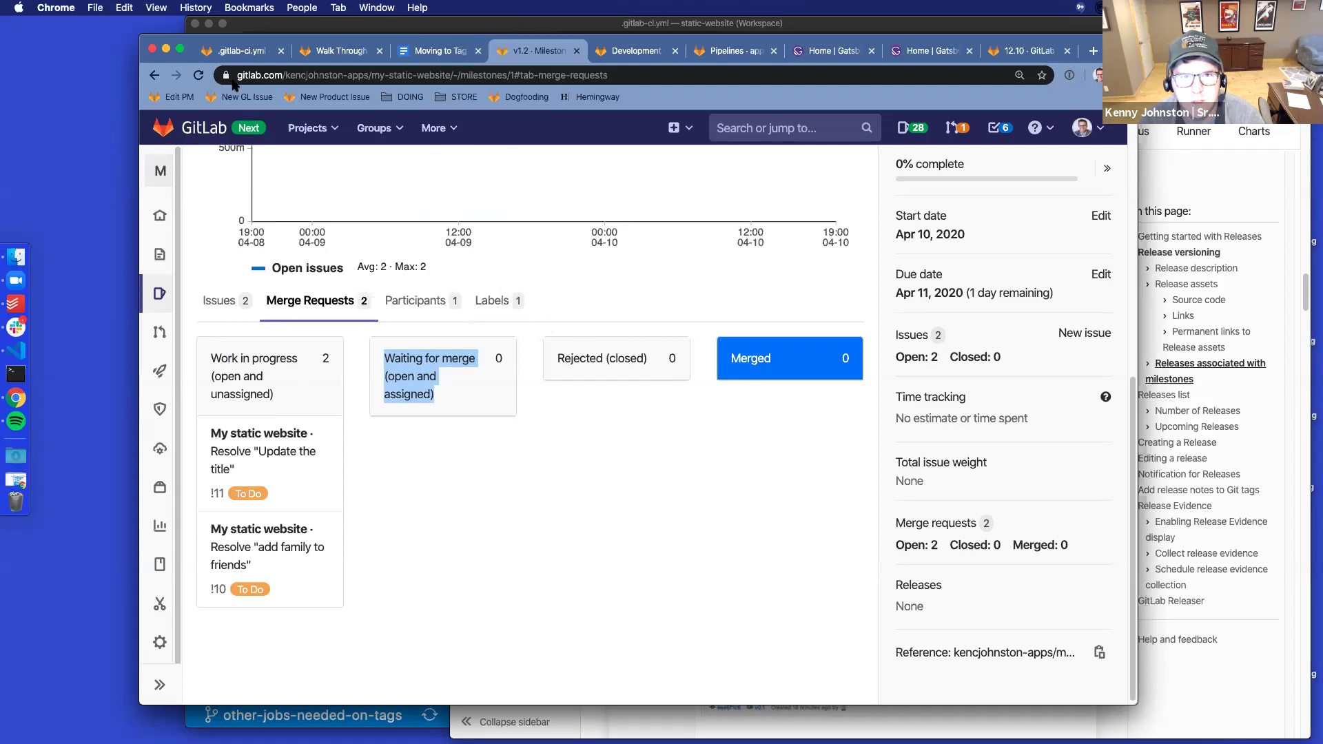
left_click(558, 484)
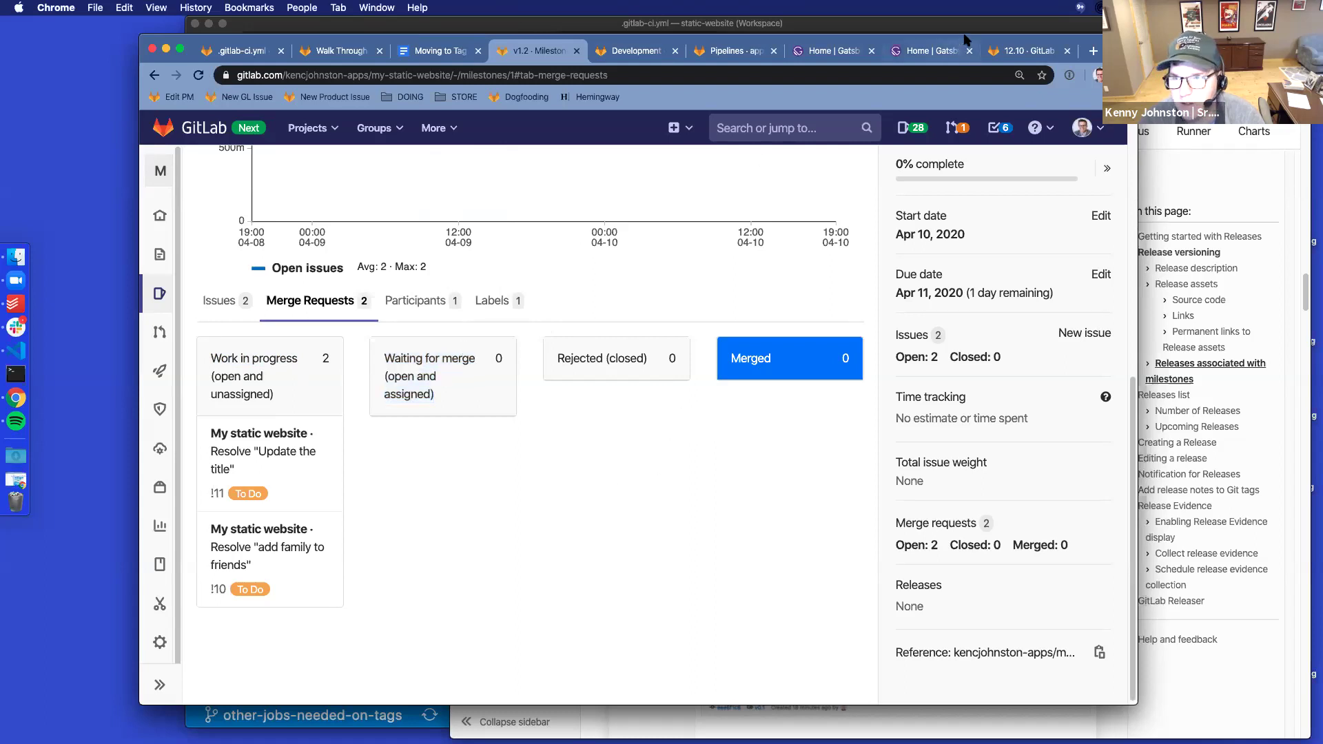
left_click_drag(966, 40, 974, 64)
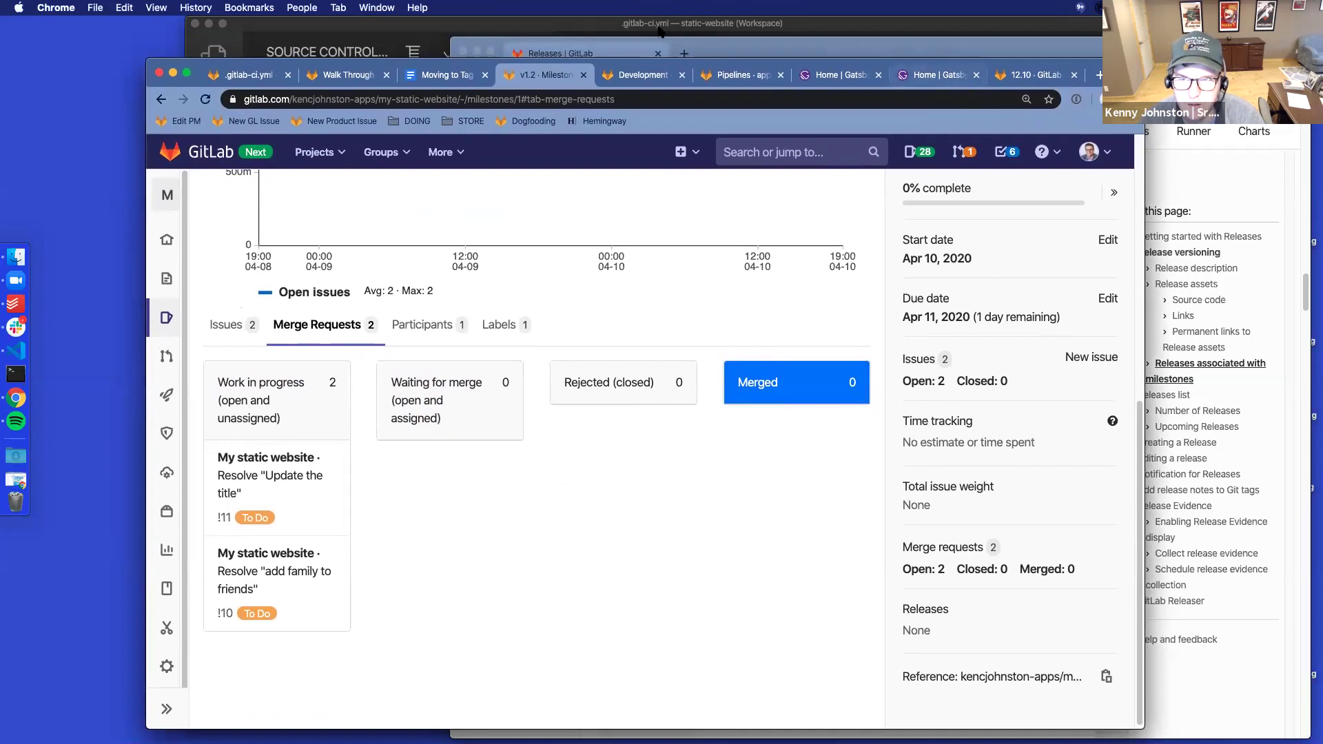
Reload the milestone, view its participants, then show the running pipelines list
left_click(205, 99)
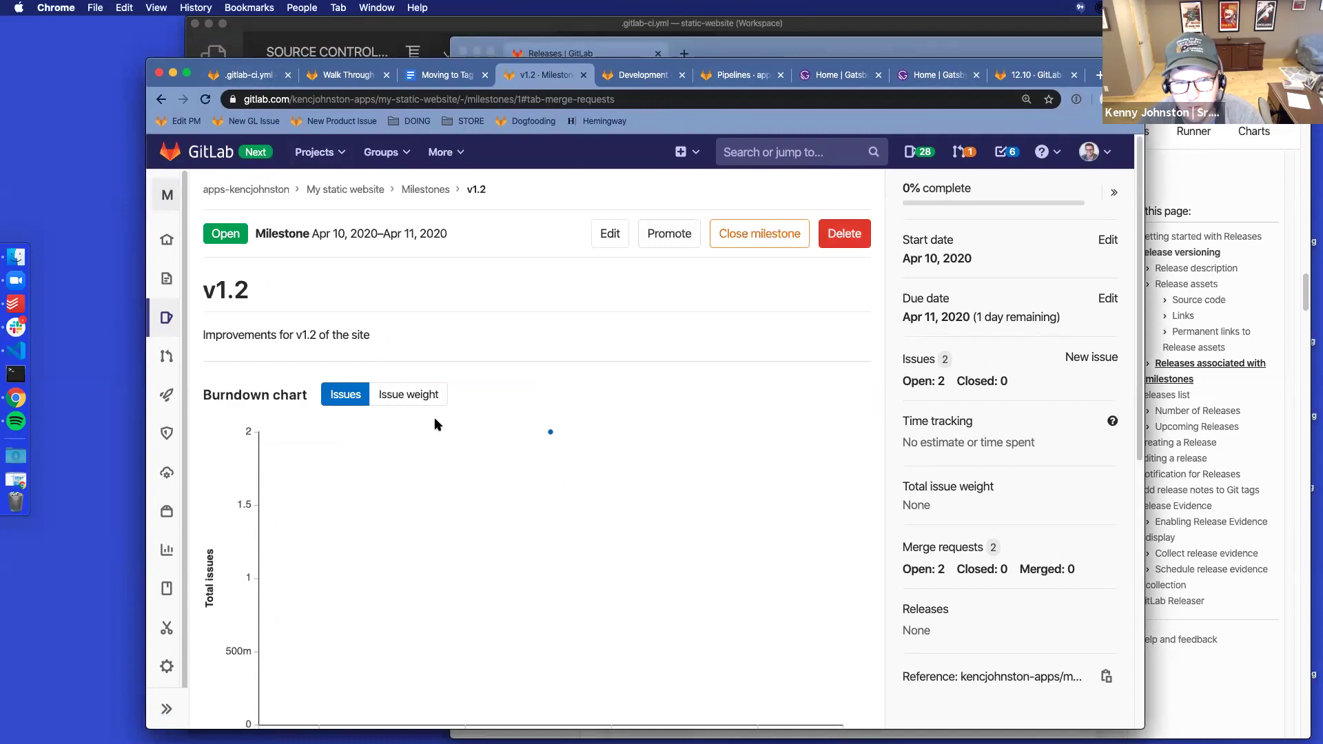
scroll(510, 404, "down", 5)
left_click(428, 515)
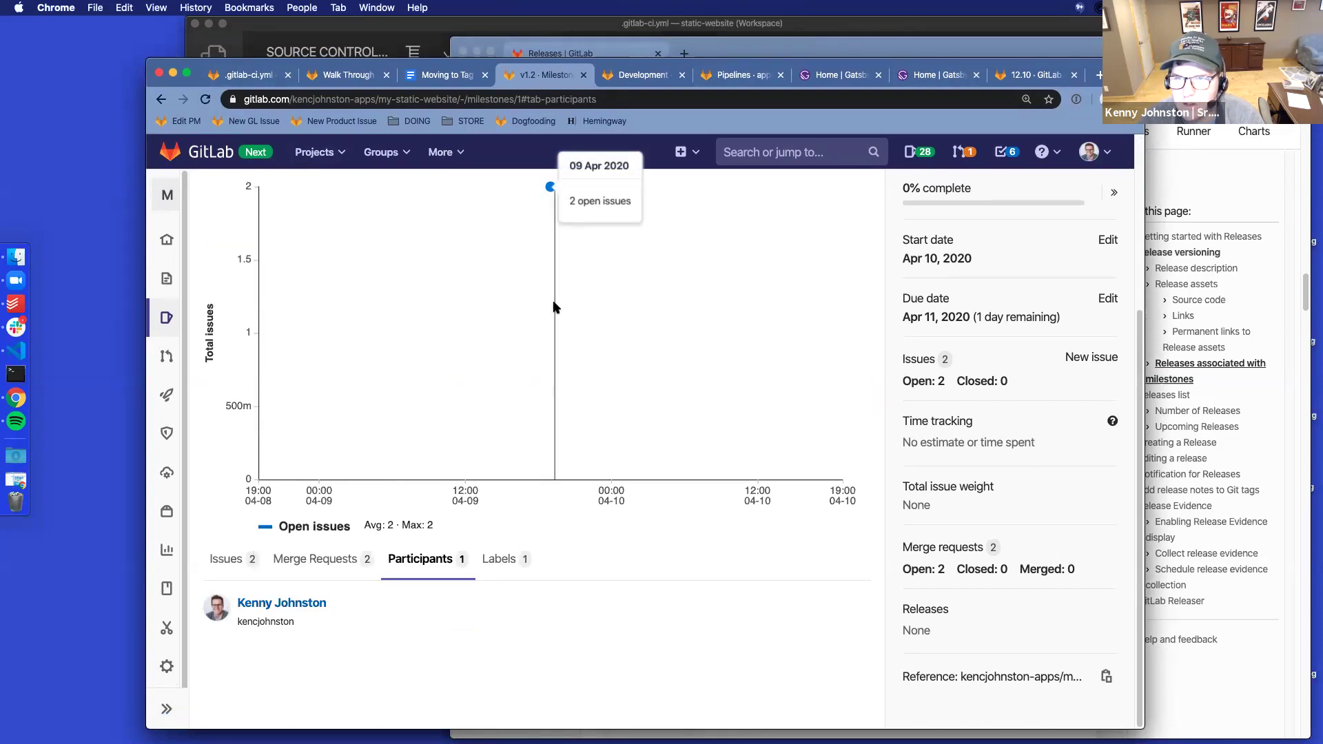
left_click(736, 78)
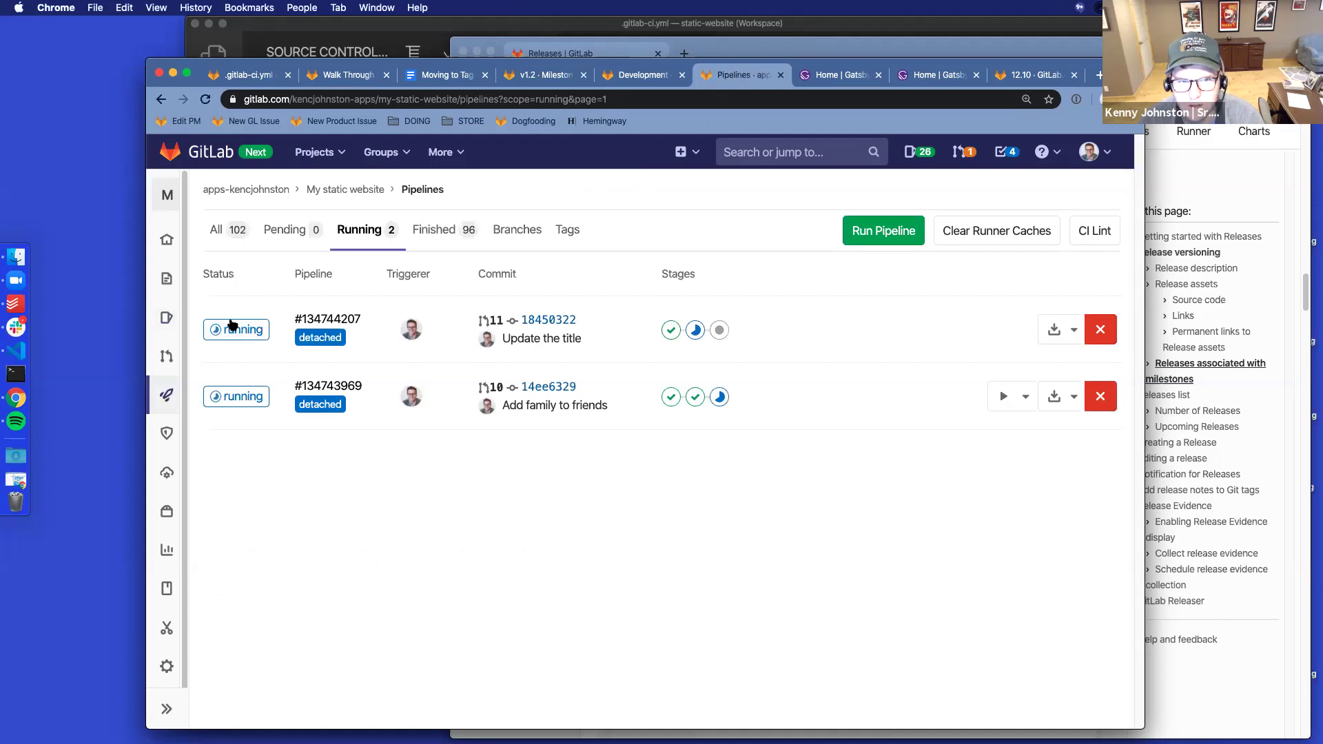
Check pipeline #134743969 for !10, then cancel !10's automatic merge
left_click(315, 389, "super")
left_click(773, 74)
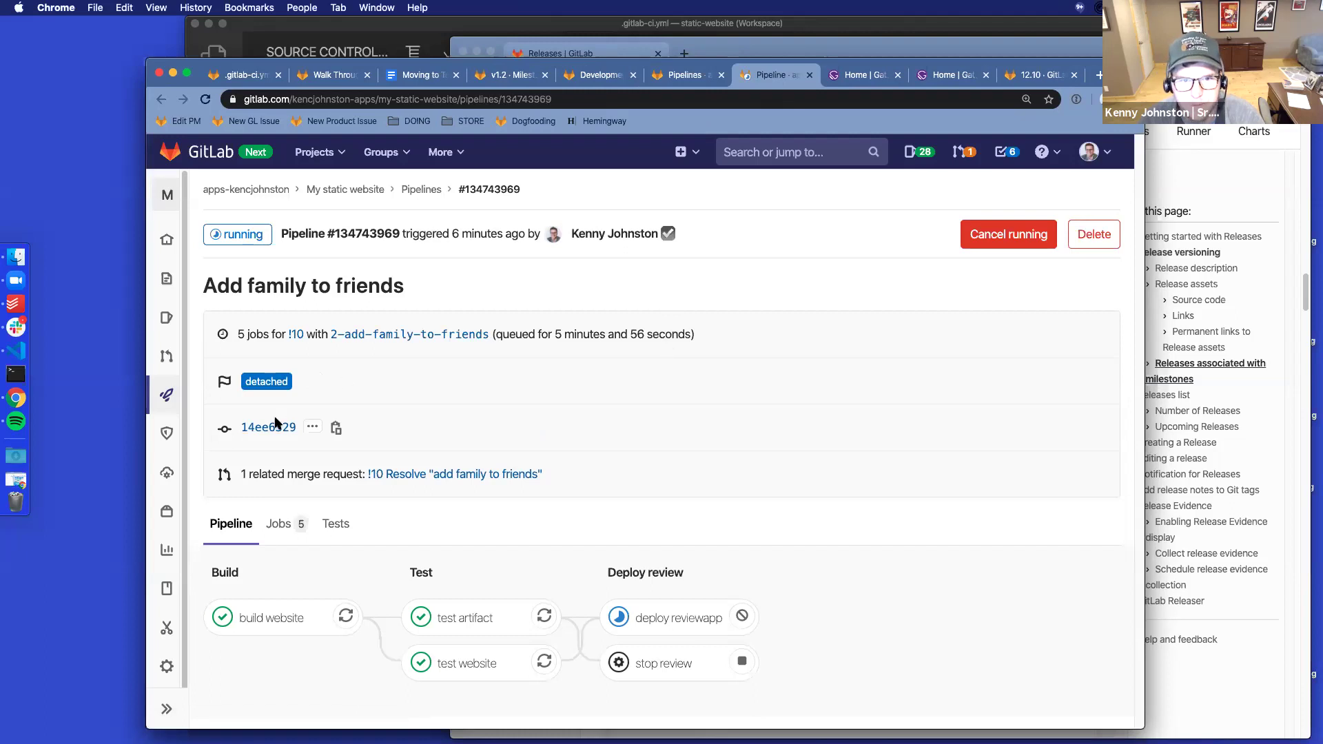
key("super+r")
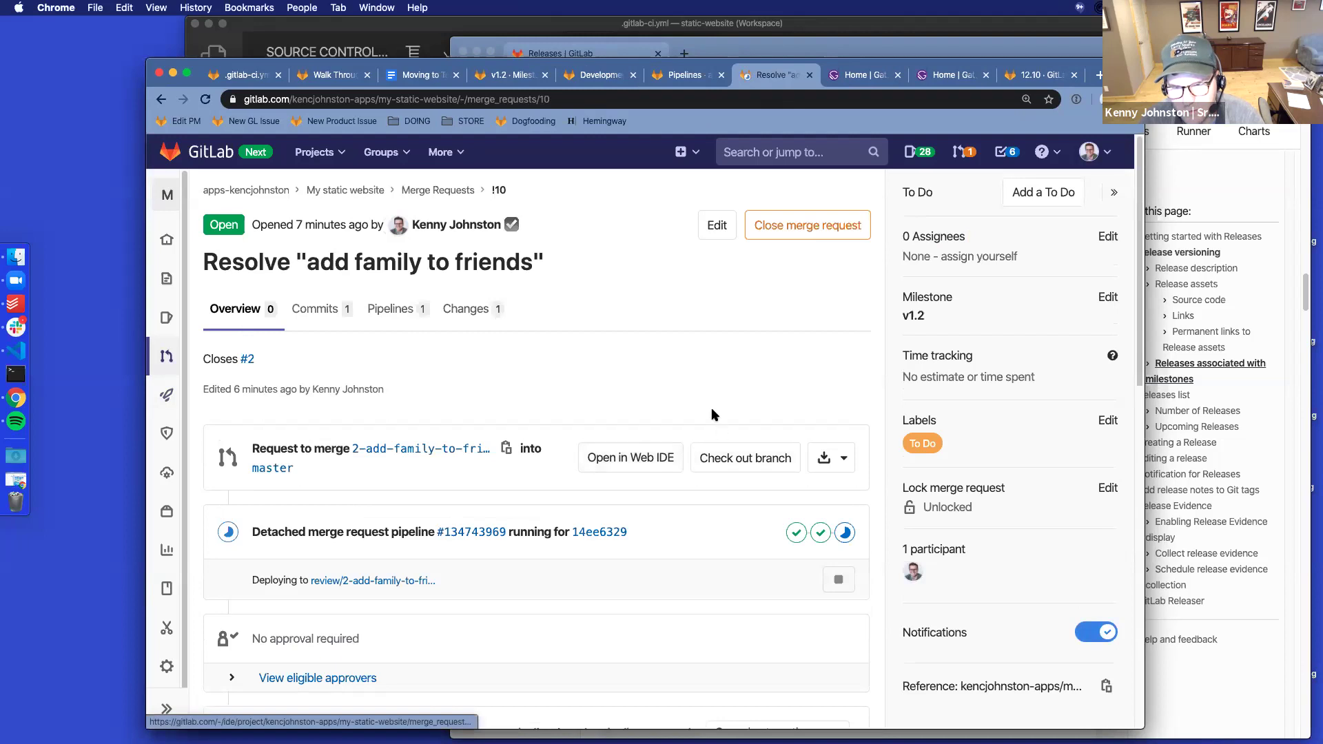
scroll(657, 379, "down", 5)
left_click(774, 545)
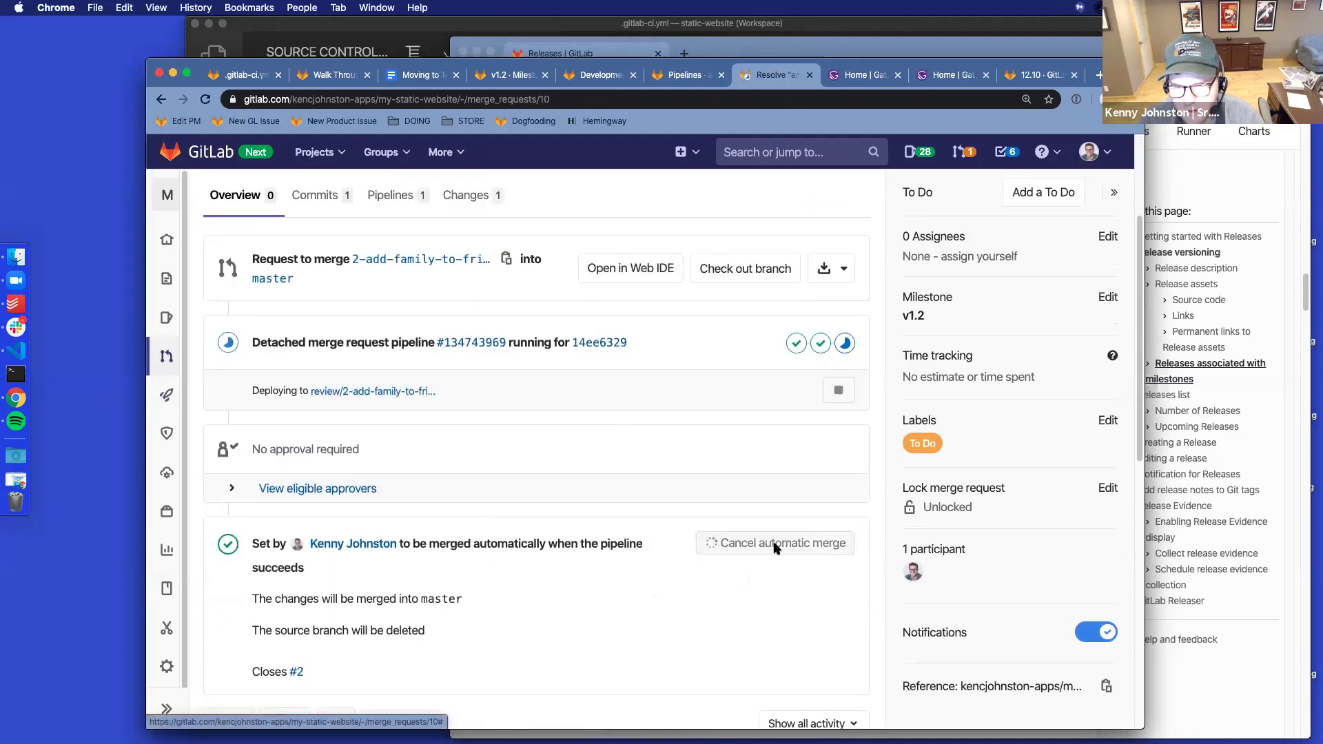
scroll(657, 477, "up", 5)
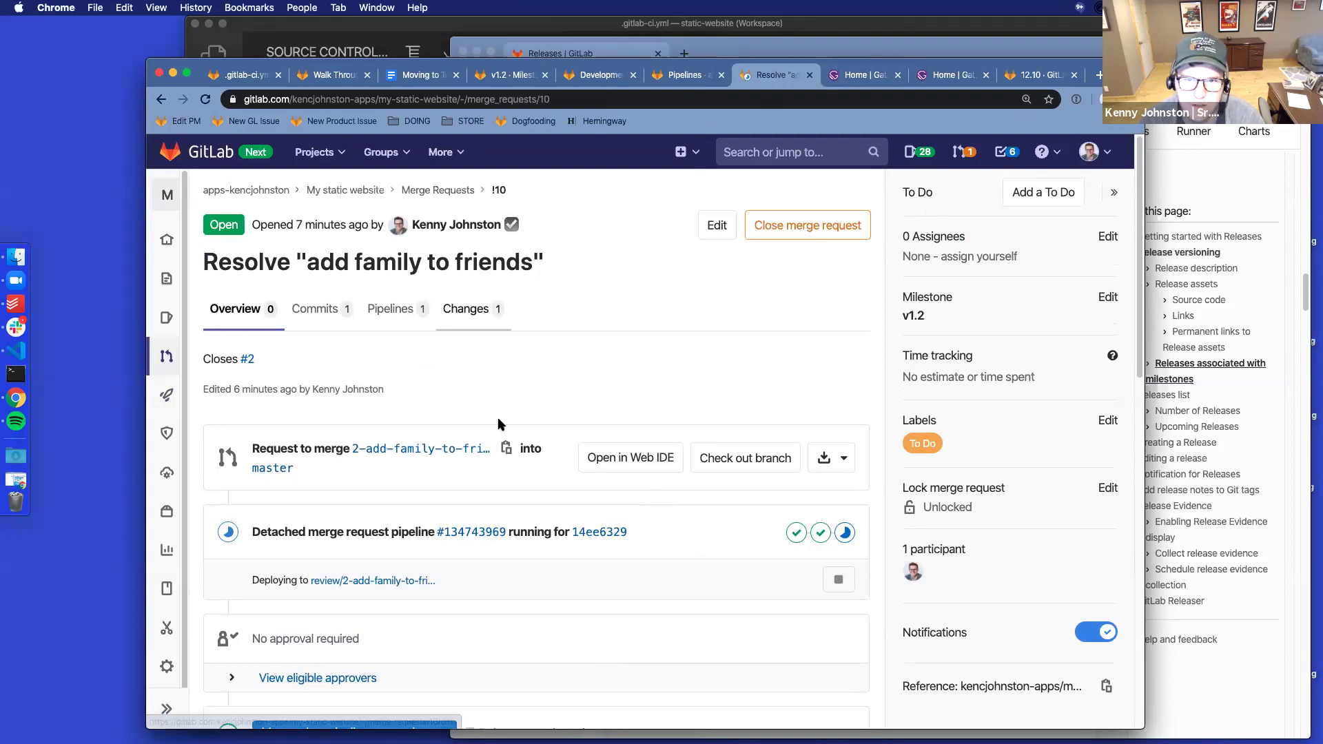
scroll(517, 393, "down", 1)
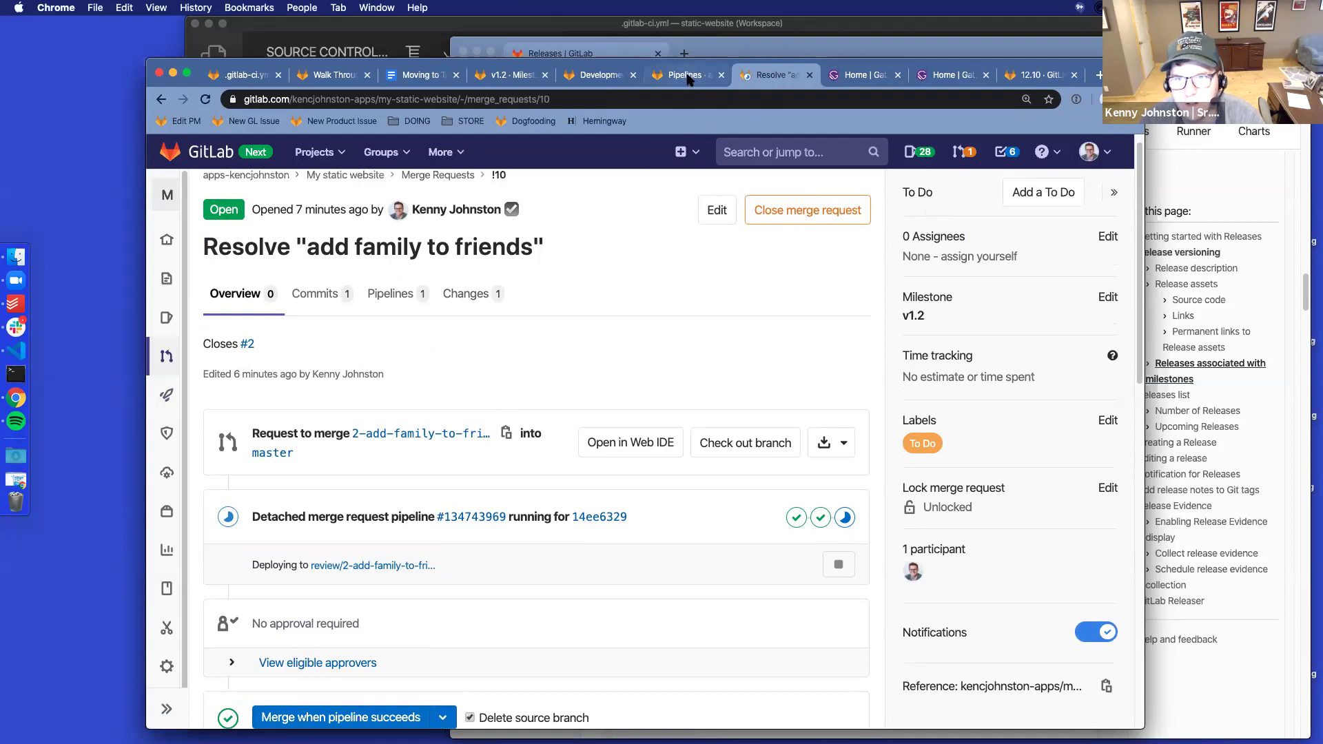
left_click(593, 77)
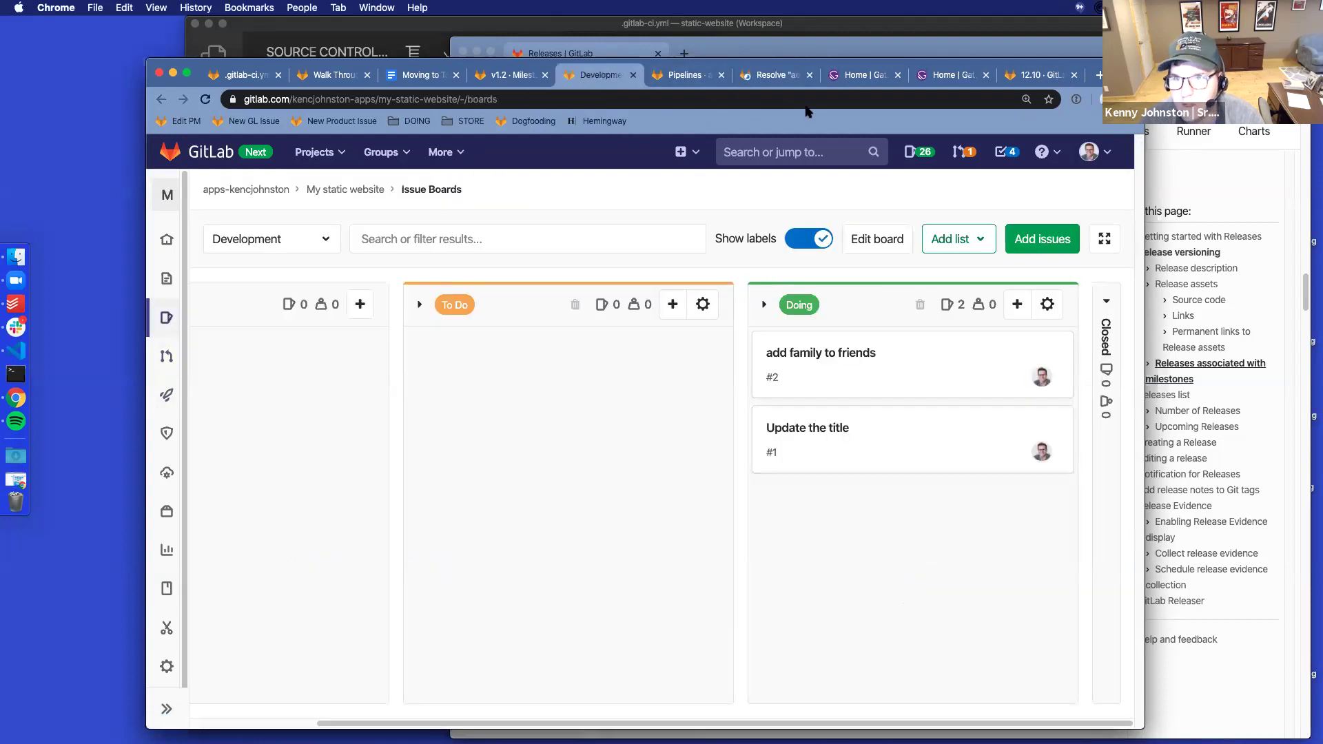
Open merge request !11 through issue #1 'Update the title' on the Development board
left_click(770, 75)
left_click(617, 73)
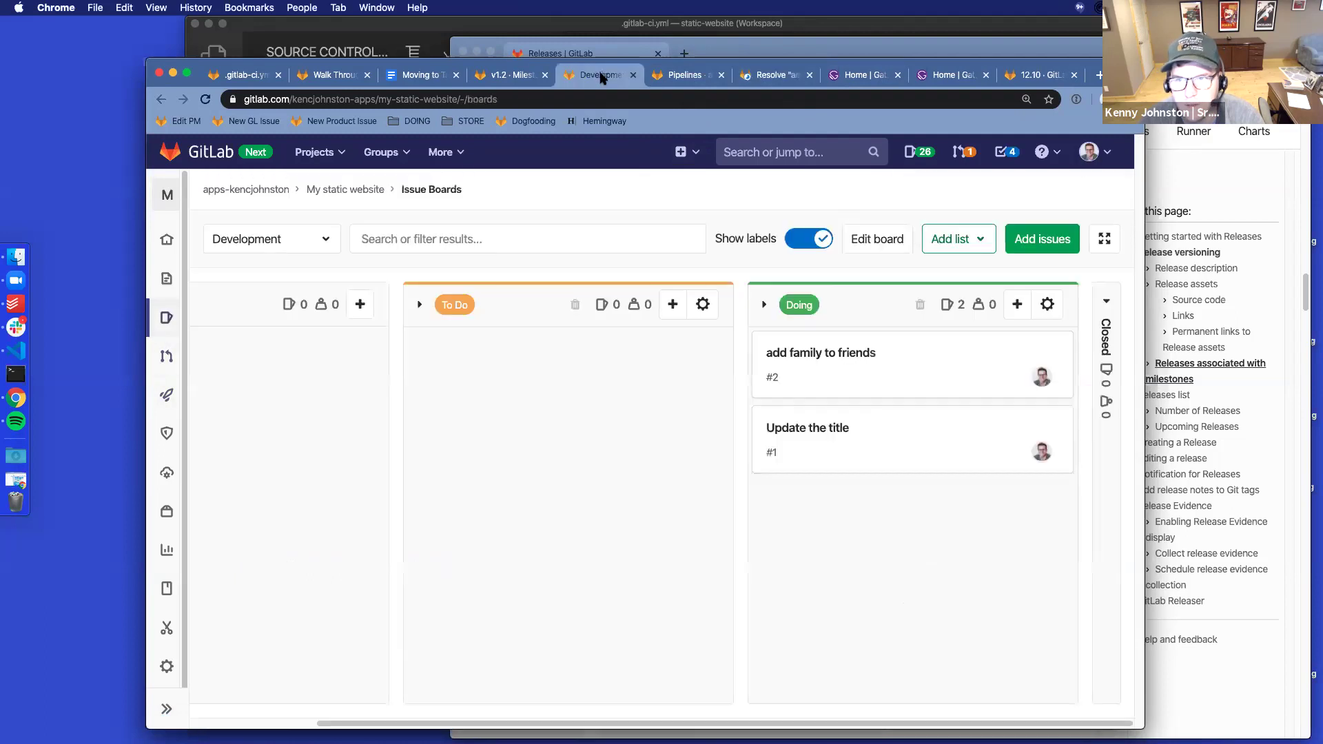
left_click(835, 431)
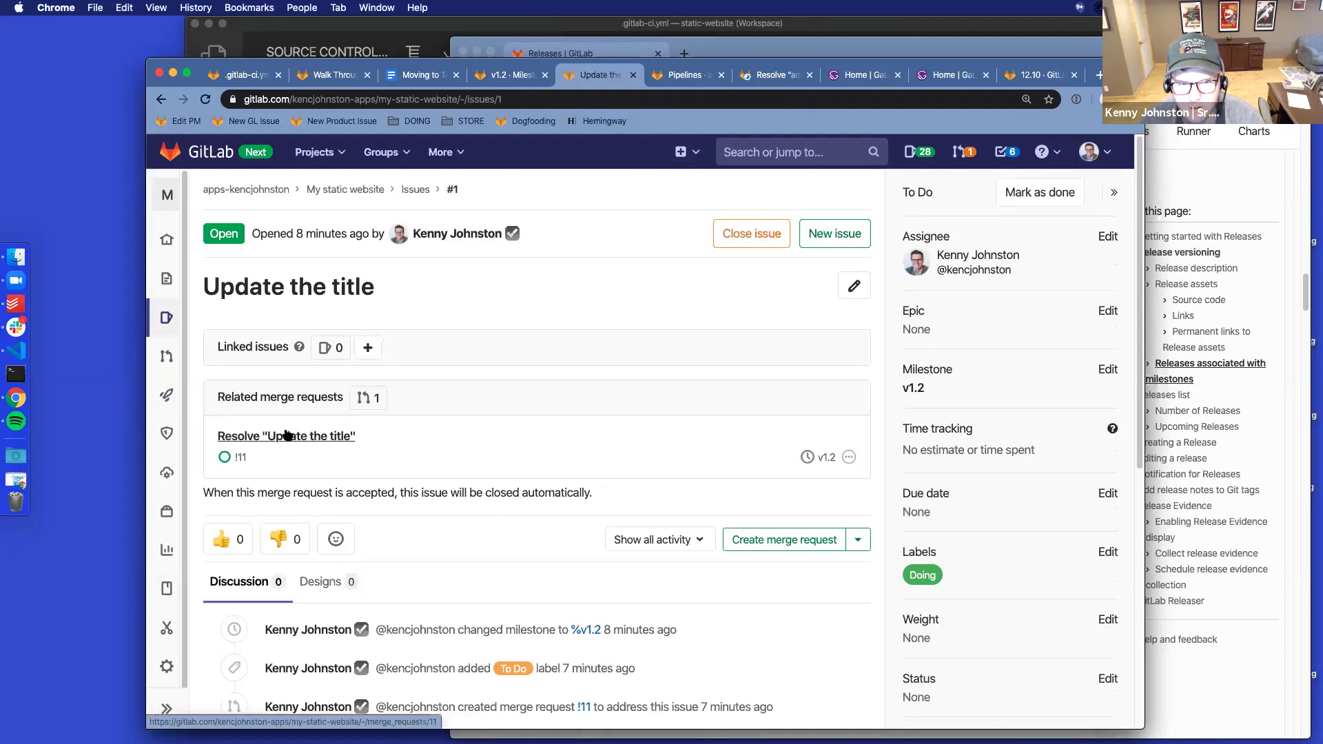
mouse_move(224, 457)
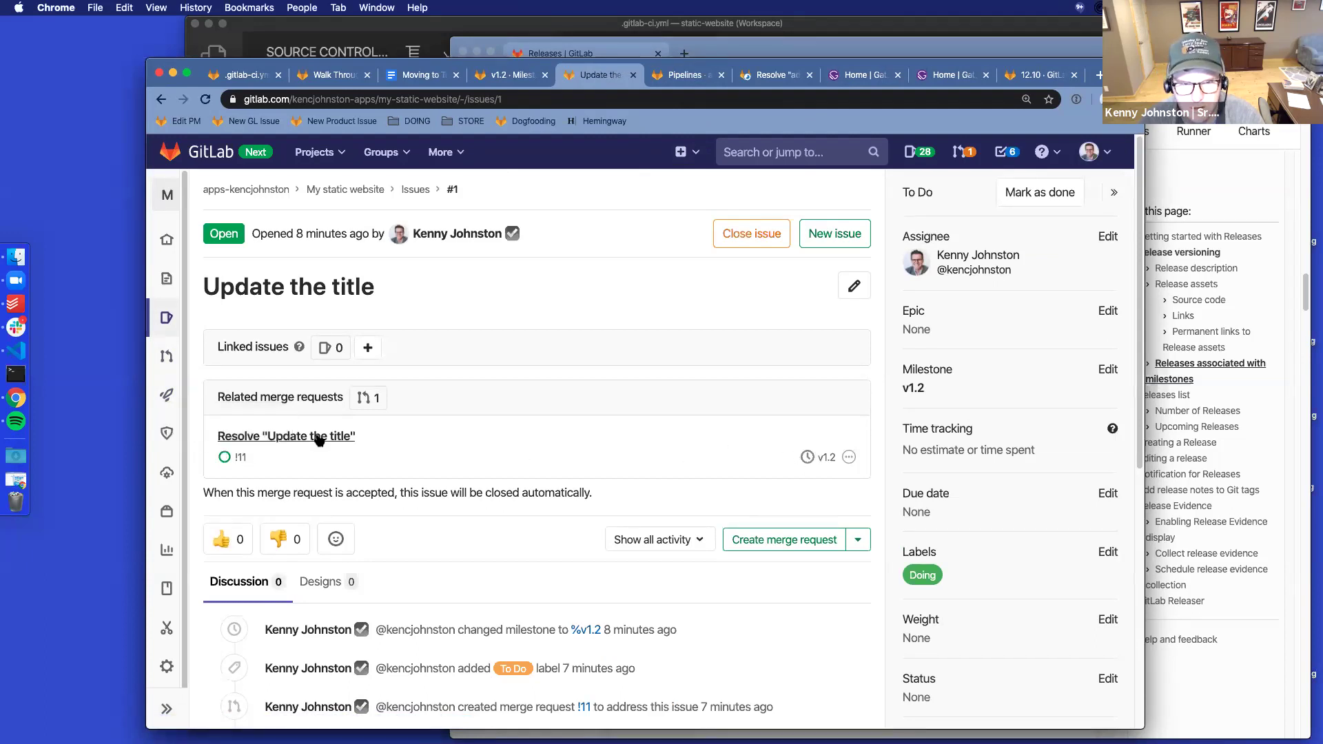
left_click(317, 437)
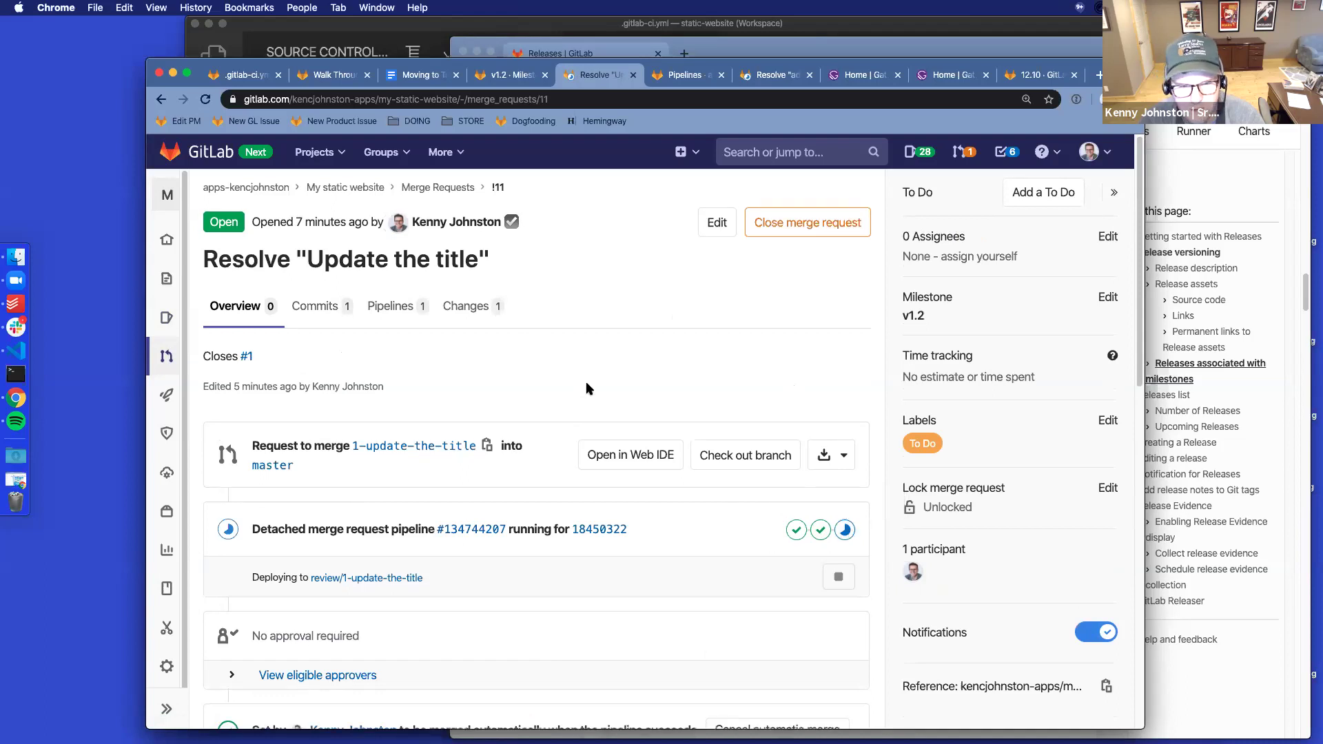
Reload merge request !11 until pipeline #134744207 passes and merging into master begins
scroll(586, 382, "down", 4)
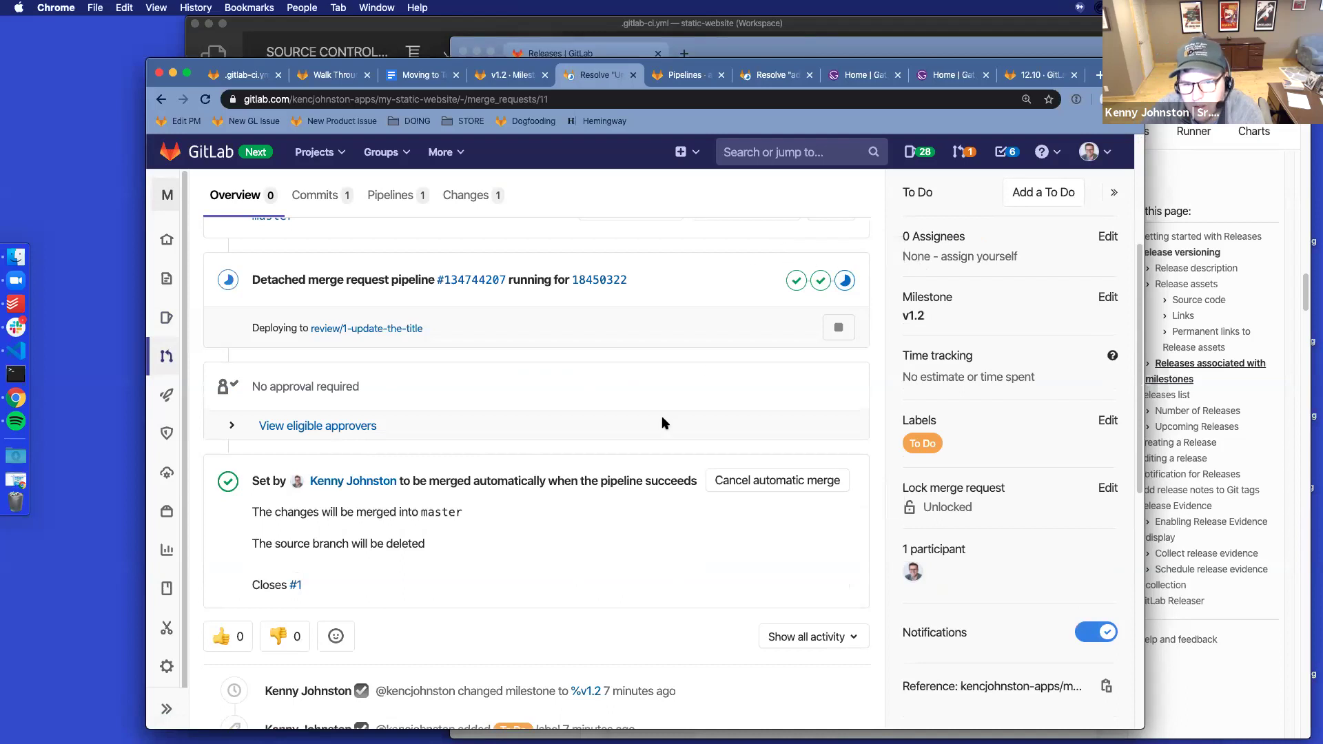
left_click(206, 100)
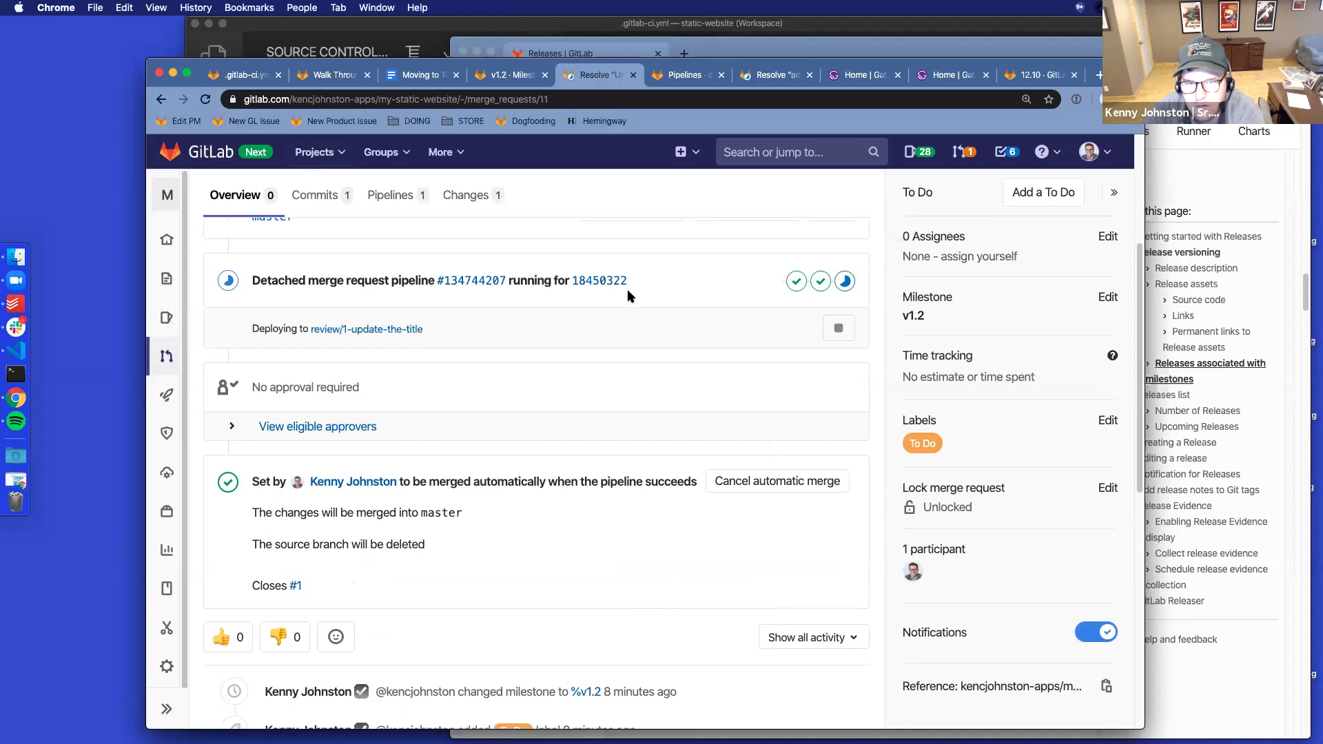
scroll(627, 296, "up", 4)
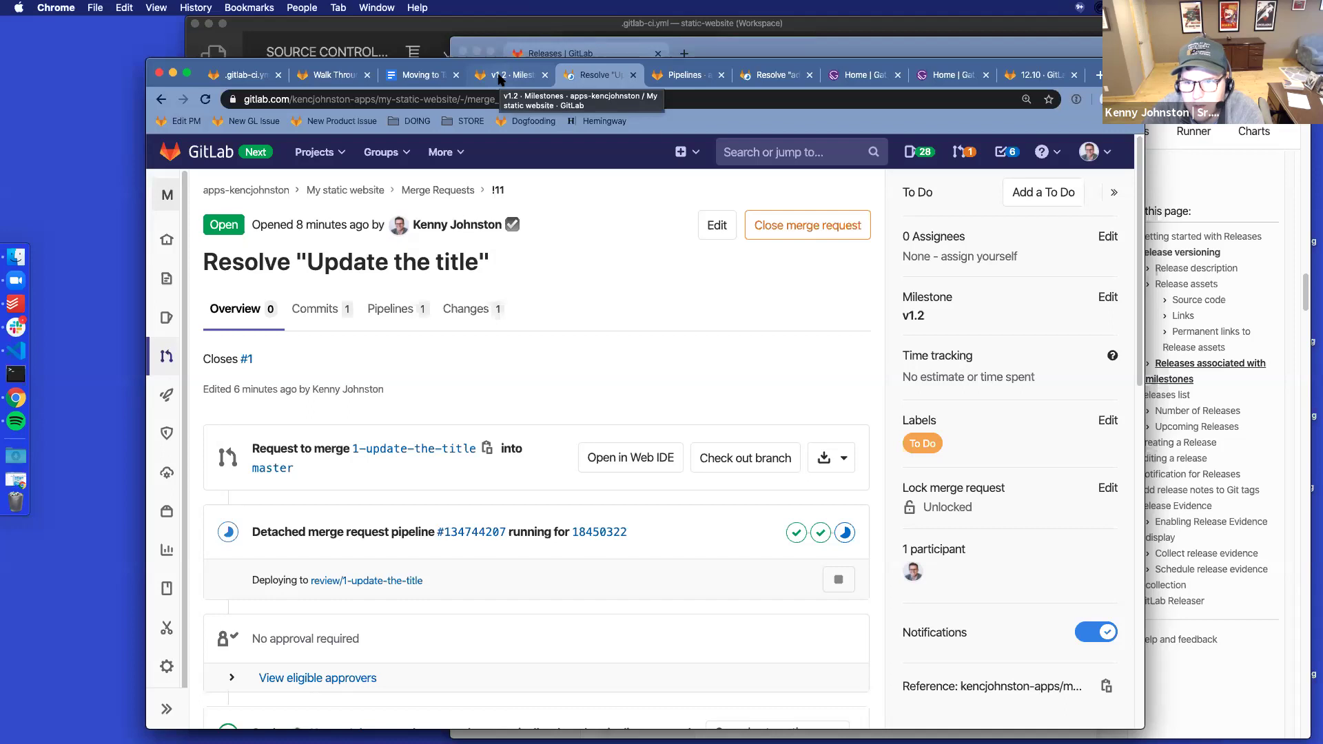
left_click_drag(547, 65, 597, 52)
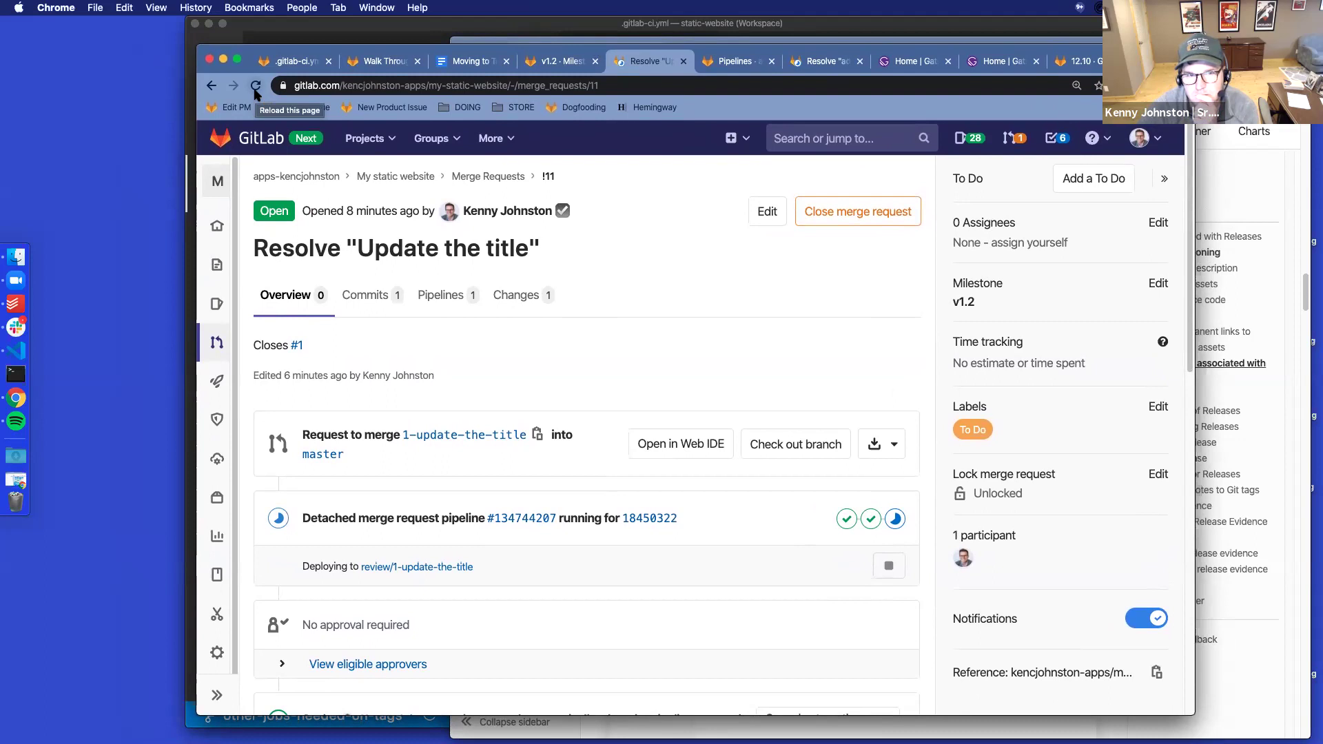
left_click(256, 88)
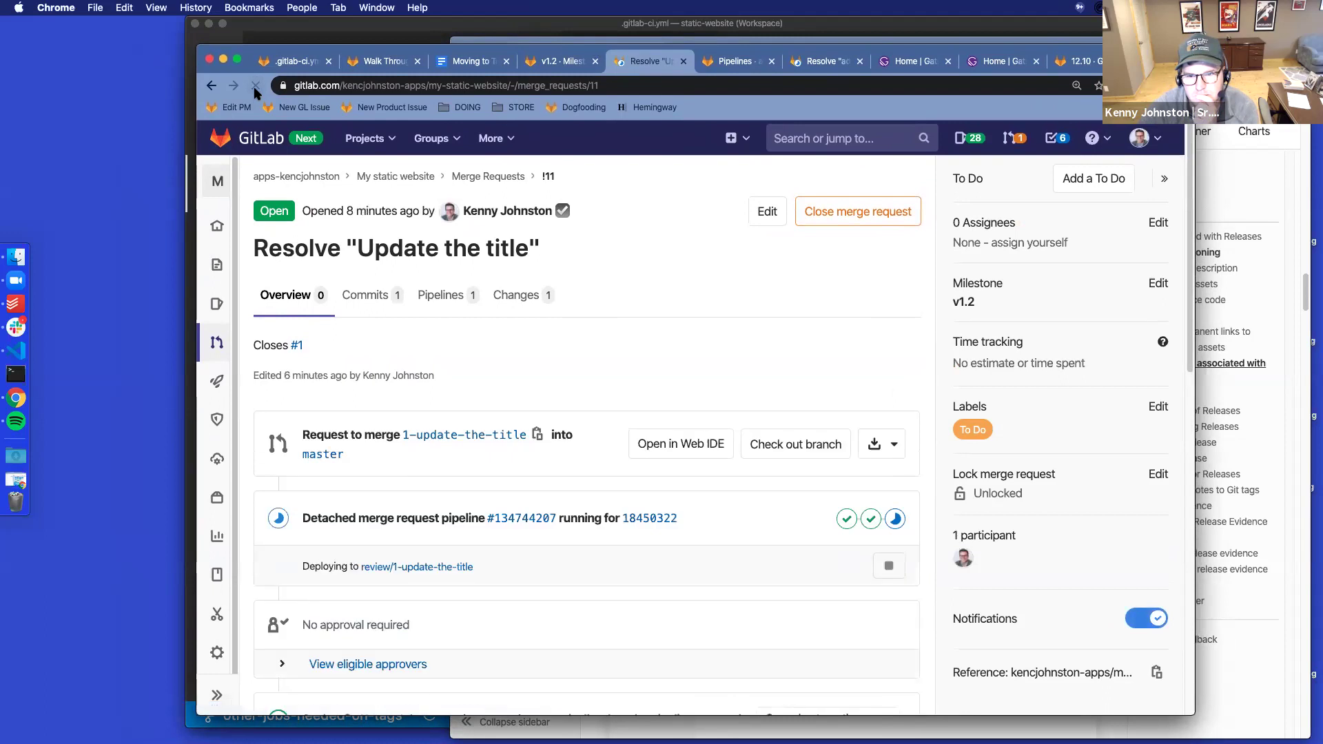
scroll(723, 345, "down", 5)
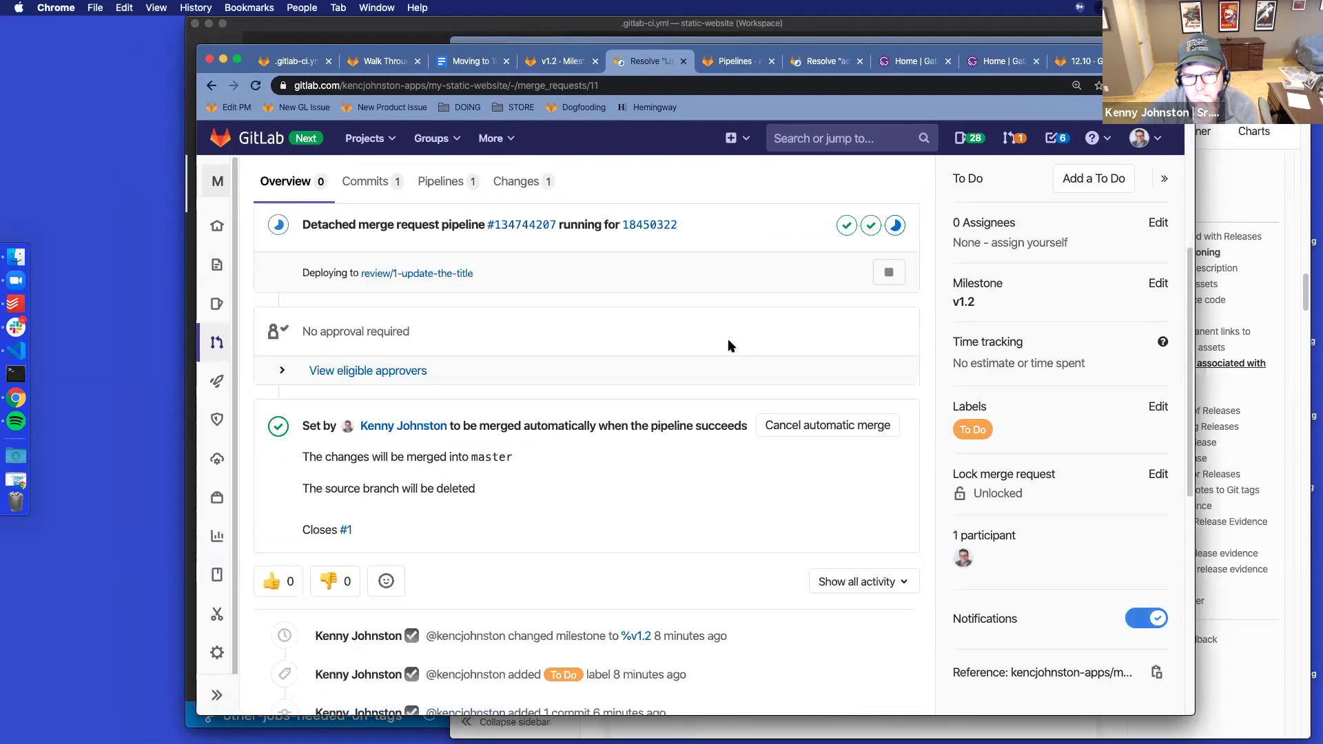
scroll(728, 337, "up", 5)
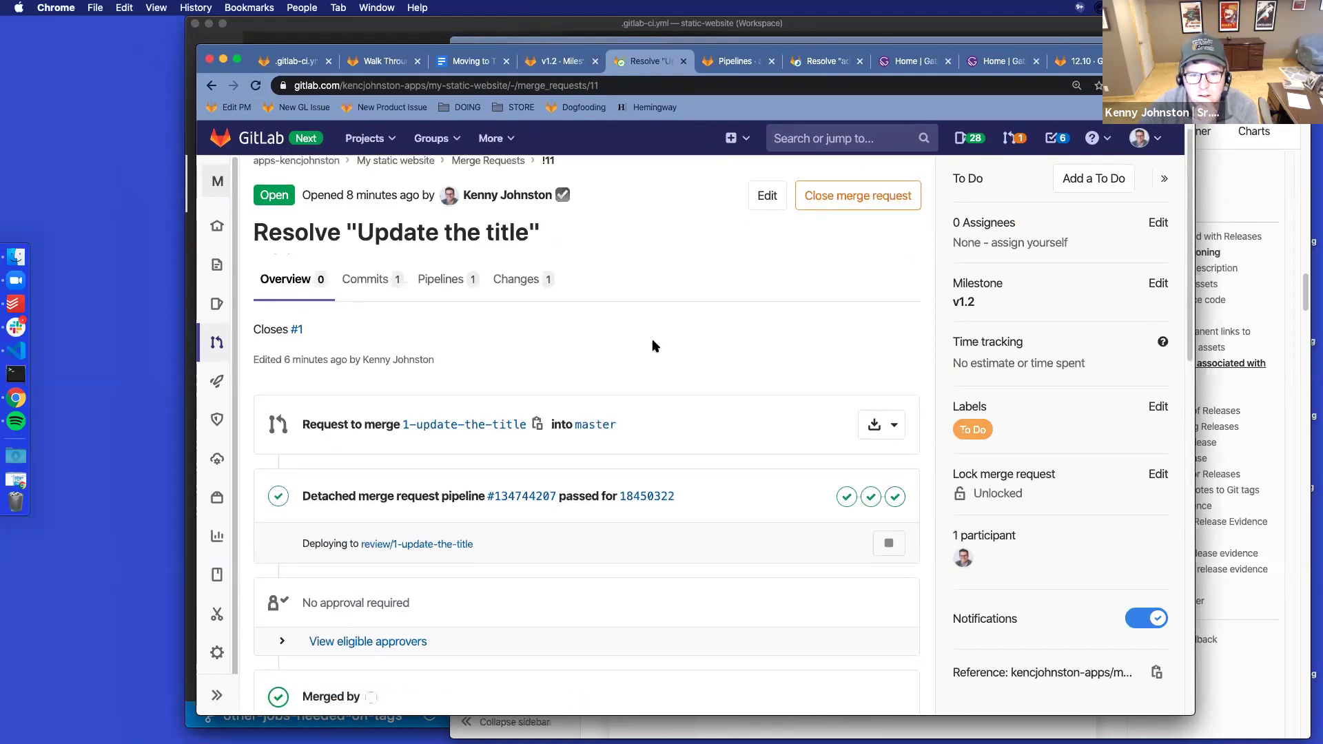
Reload merge request !11 so it shows as merged into master
scroll(654, 347, "down", 3)
scroll(655, 346, "up", 3)
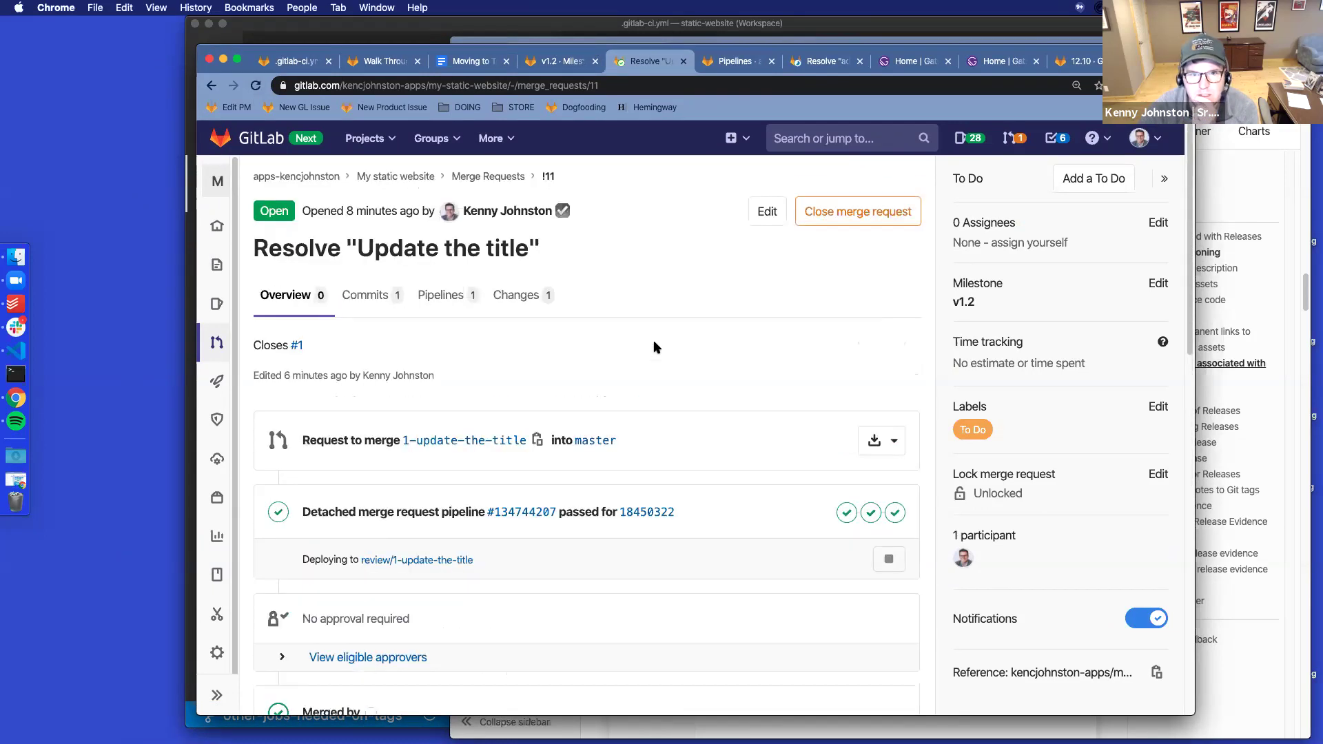
left_click(256, 86)
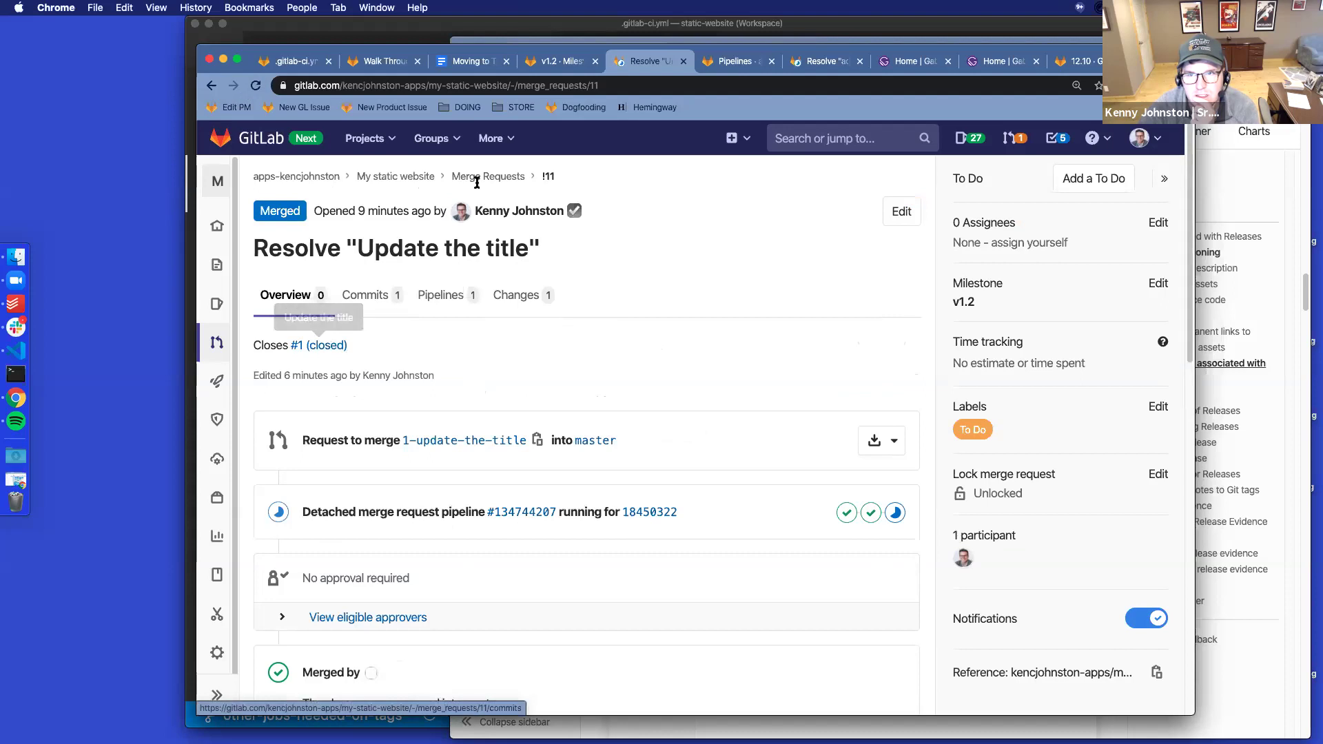
scroll(644, 366, "down", 1)
scroll(644, 366, "down", 5)
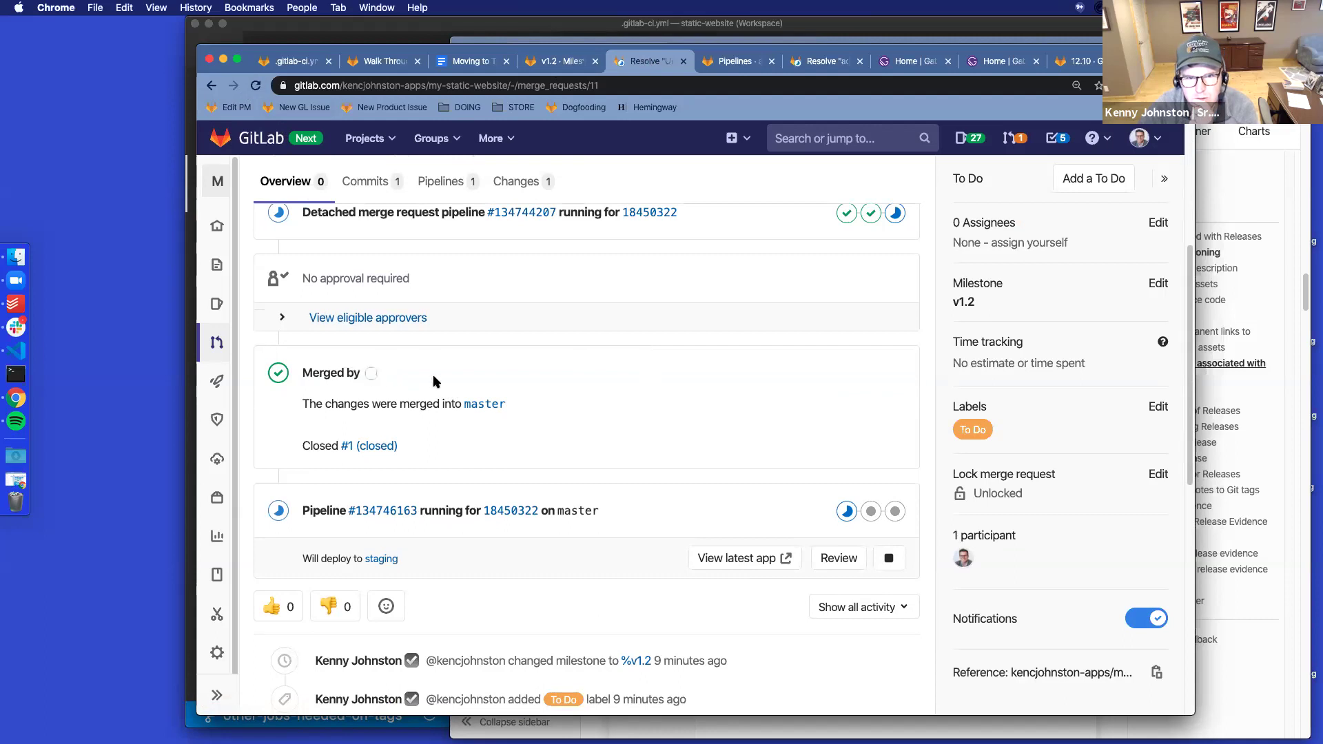
Screenshot the Merged by and pipeline sections of merge request !11
key("super+shift+4")
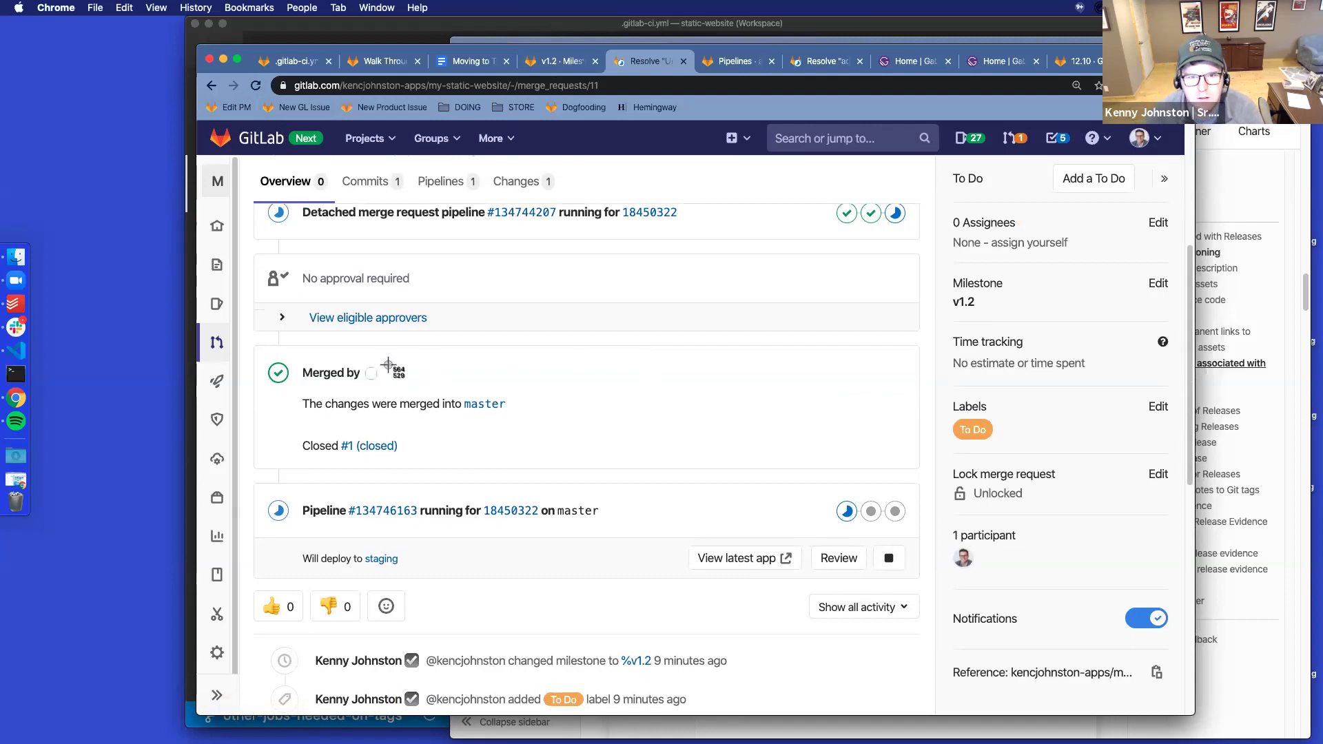
left_click_drag(263, 321, 723, 547)
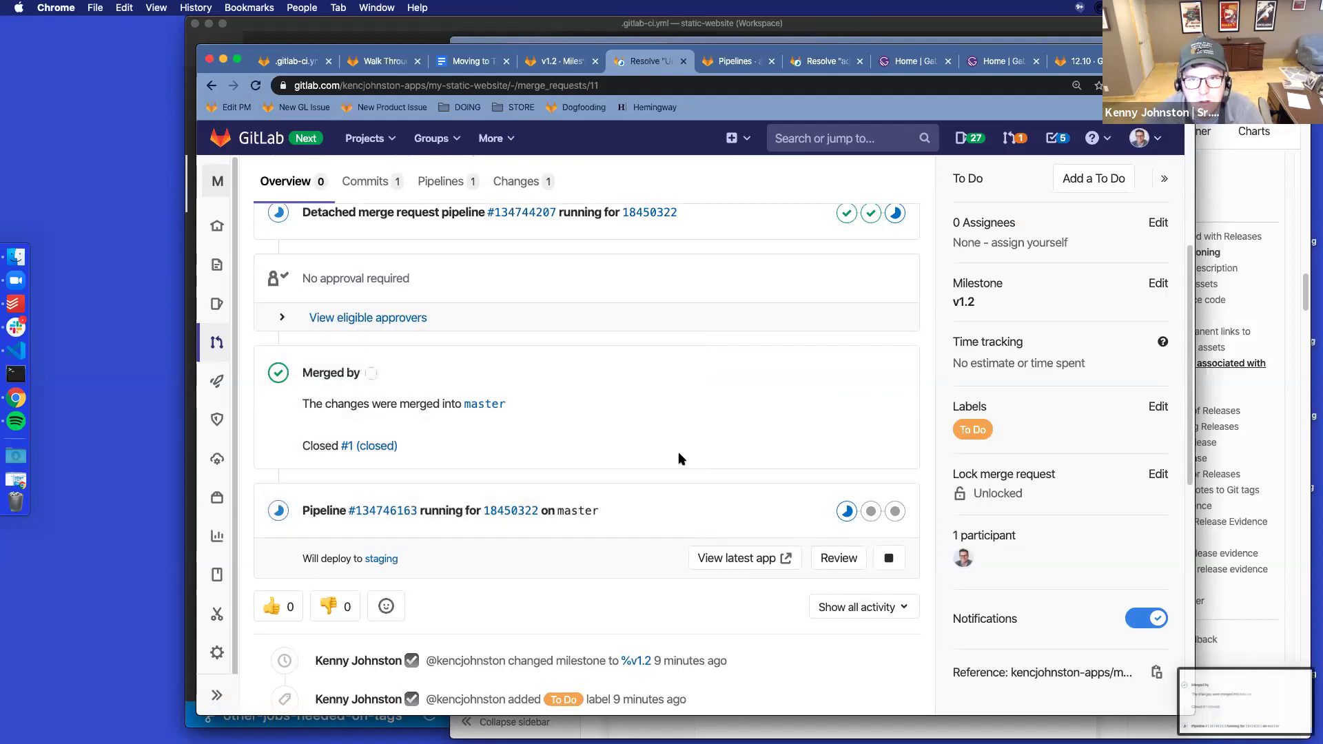
left_click_drag(646, 41, 562, 57)
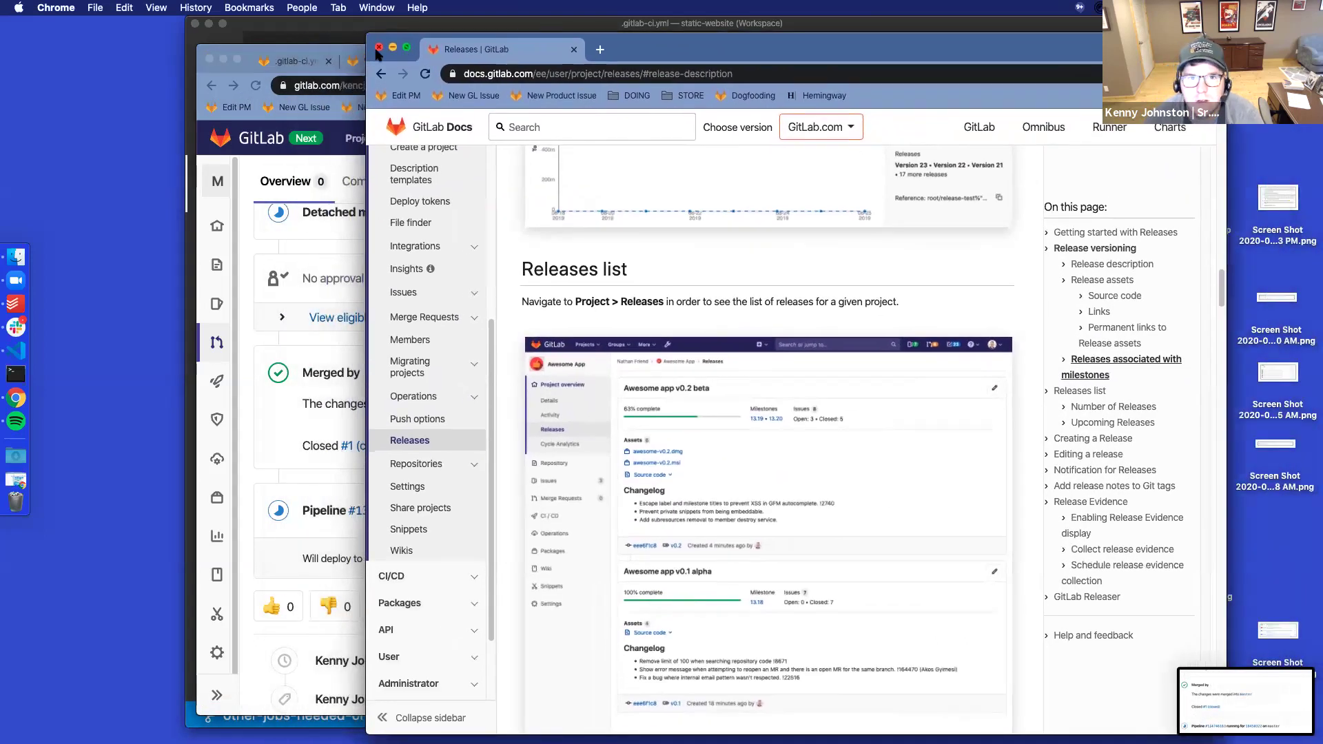
left_click(338, 55)
Add note i, 'Merged by UI bug', with the Merged by screenshot embedded beneath it
left_click(473, 62)
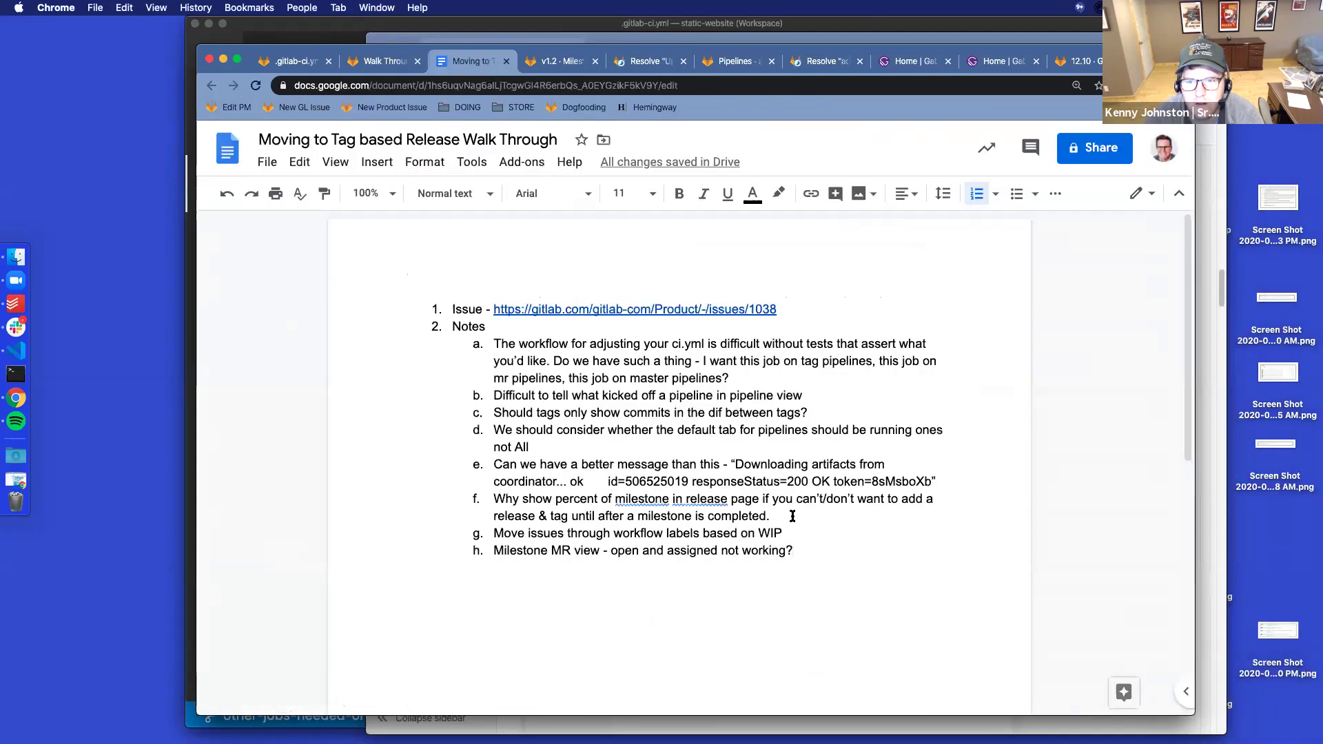
key("Return")
type("Merge")
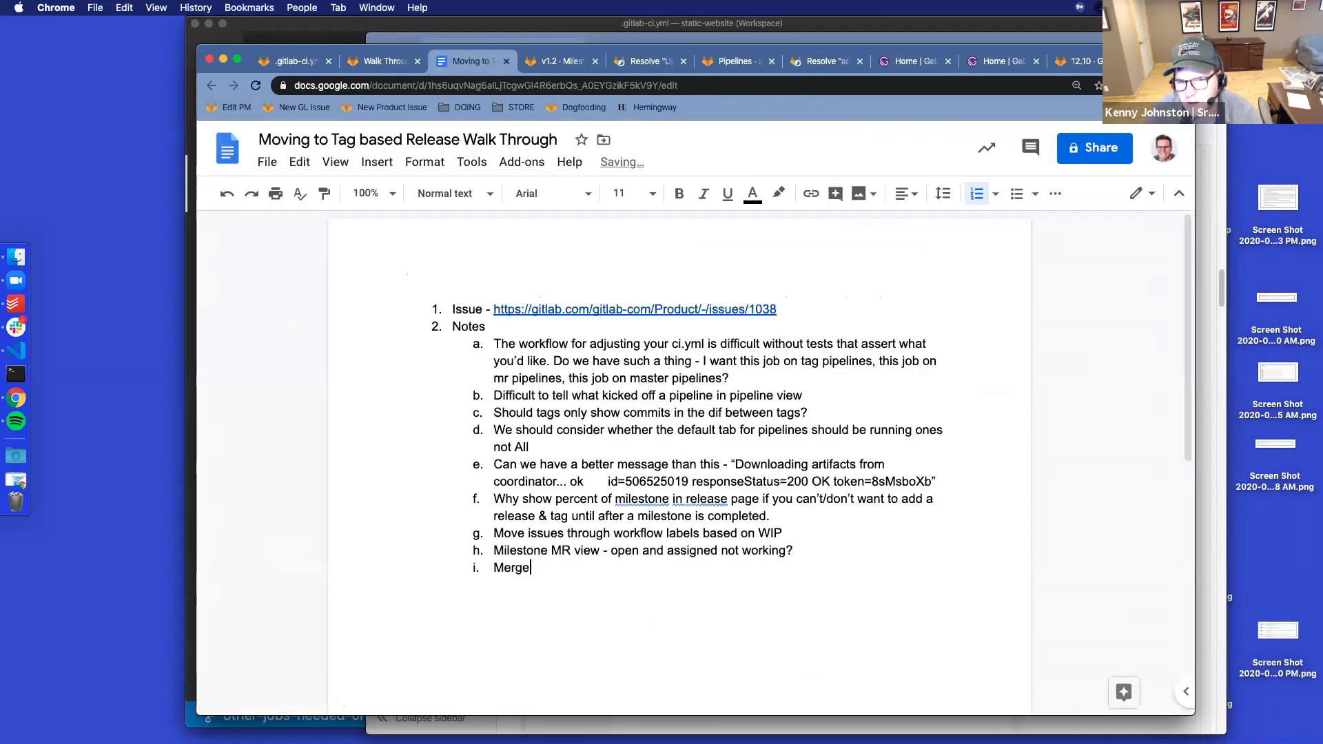
type("d by UI bug -")
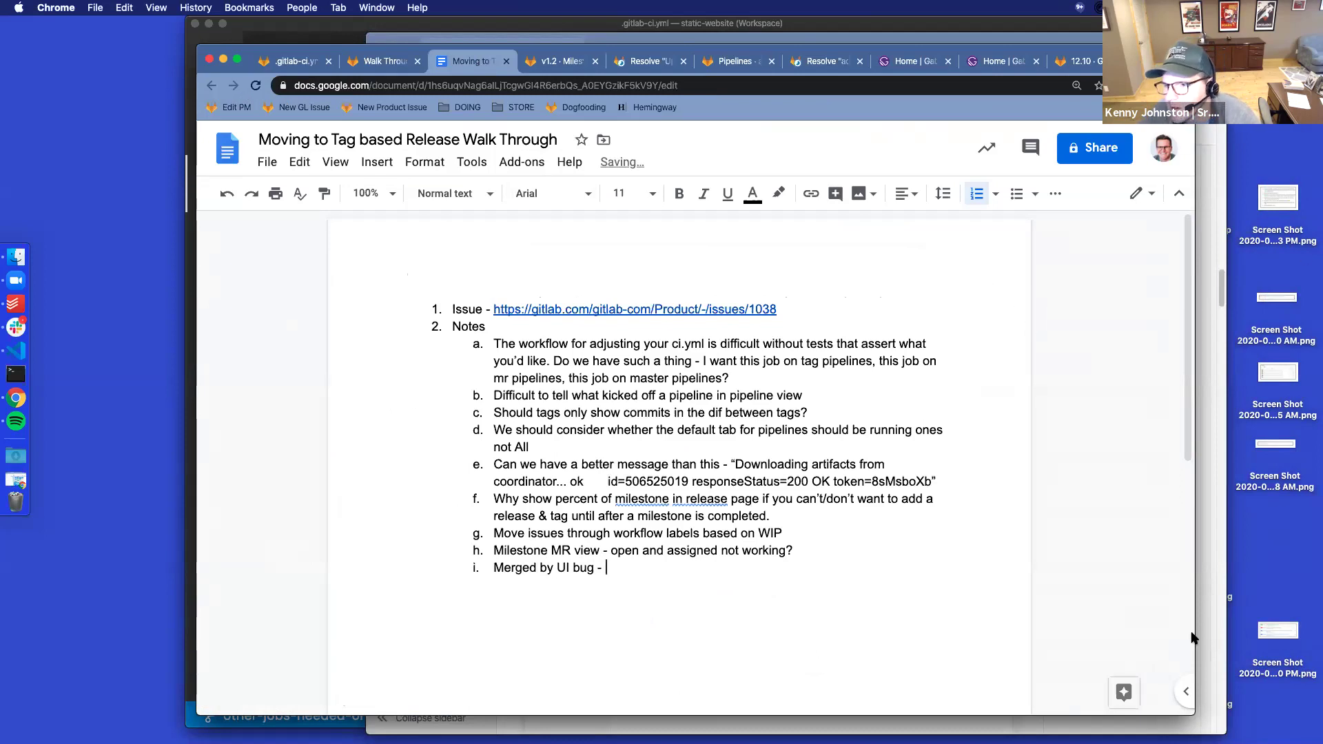
left_click(1221, 620)
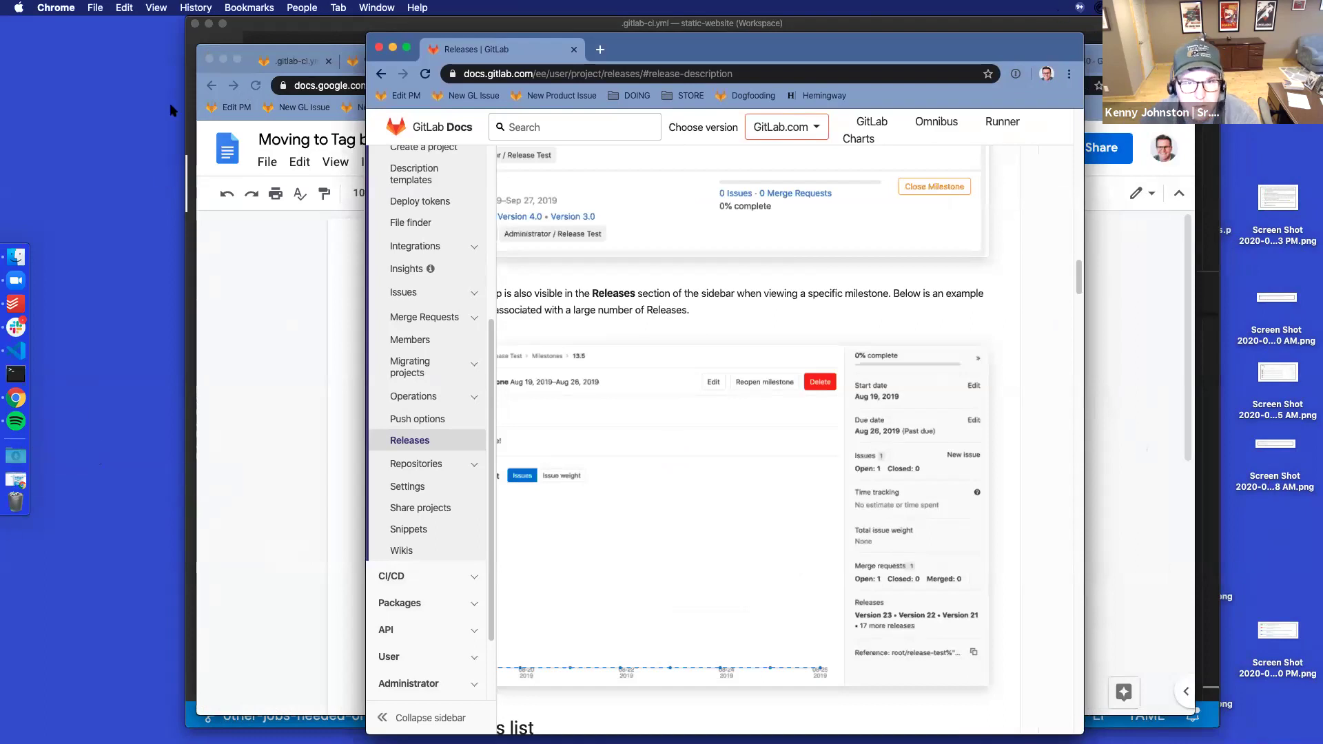
left_click_drag(241, 31, 112, 36)
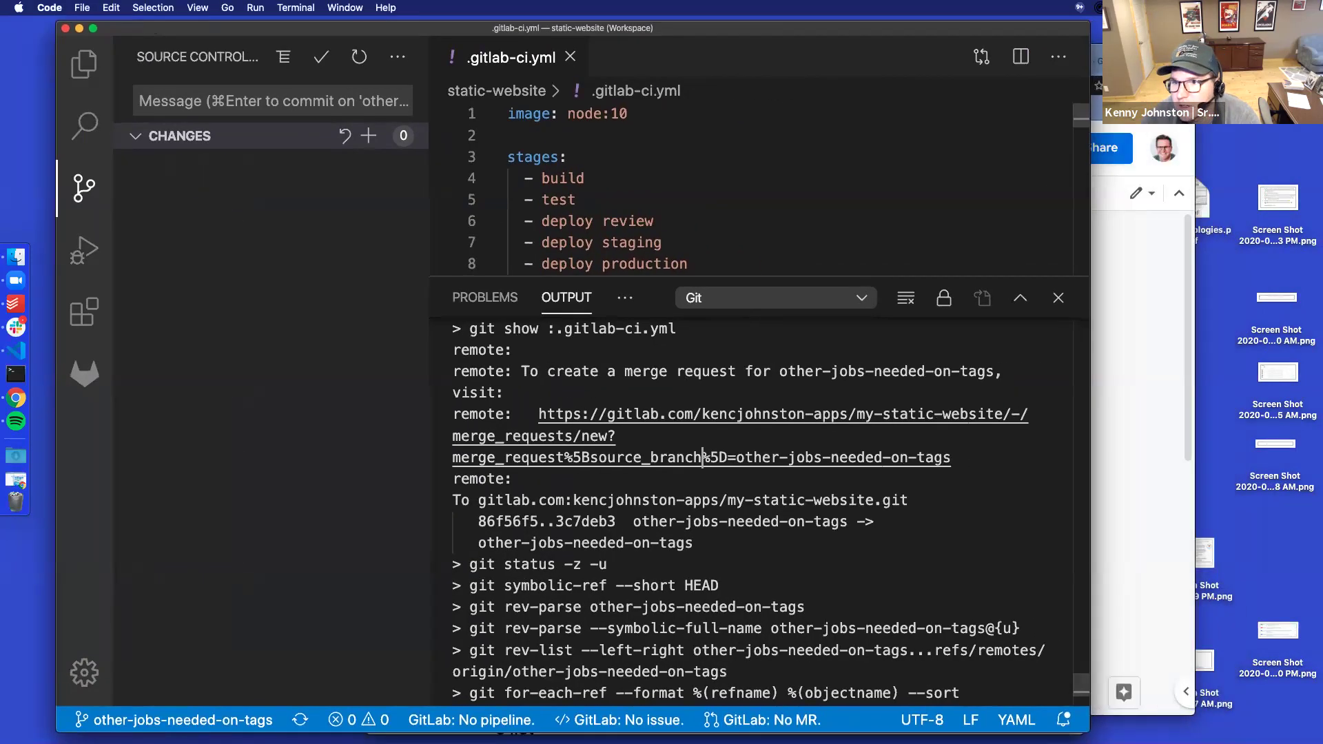
left_click_drag(1176, 51, 1089, 50)
left_click_drag(1193, 662, 542, 571)
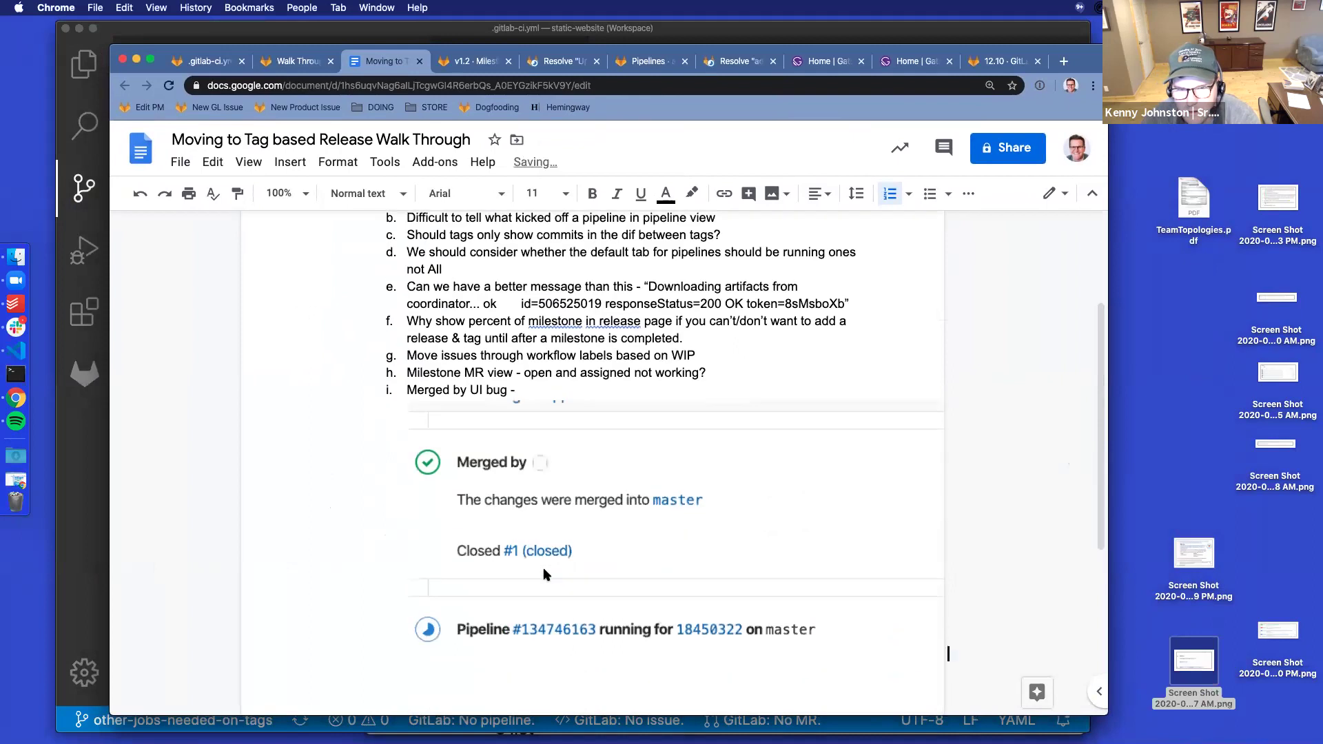
left_click(561, 64)
left_click(655, 63)
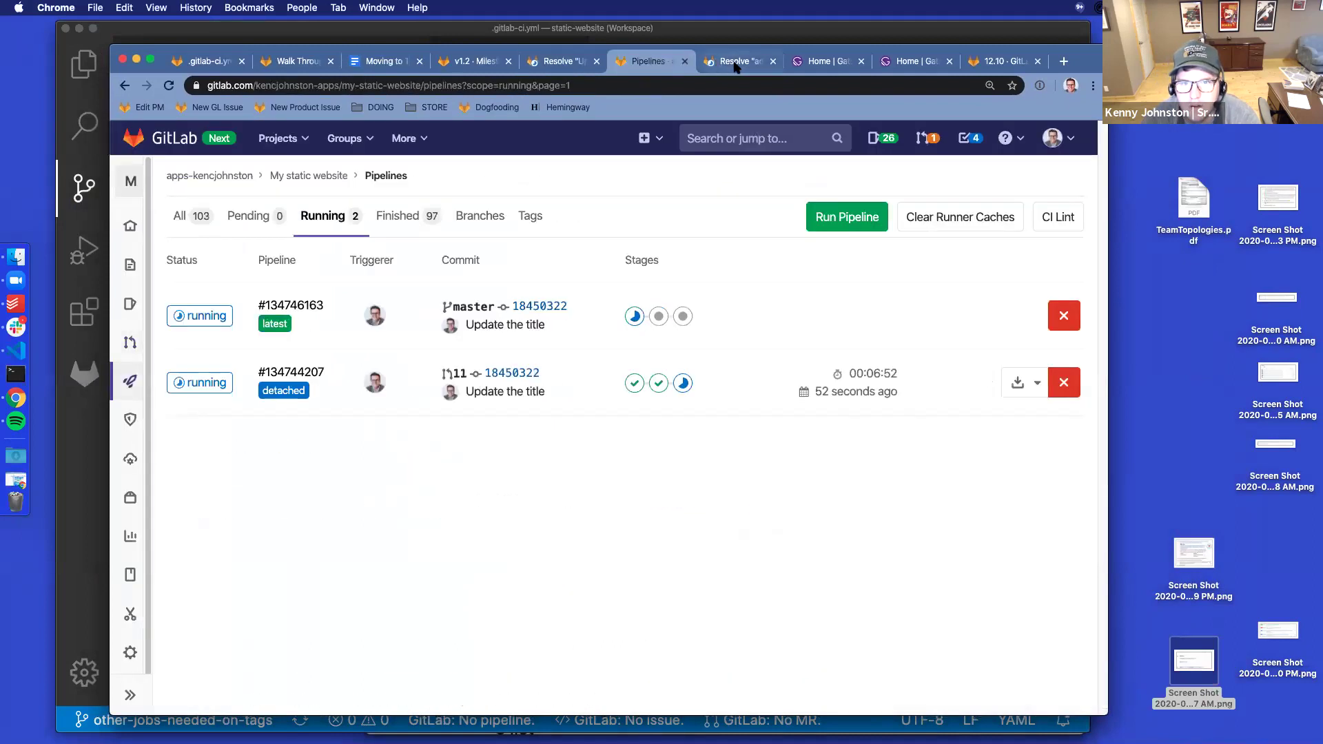
Switch to merge request !11 and reload it
left_click(738, 61)
left_click(557, 63)
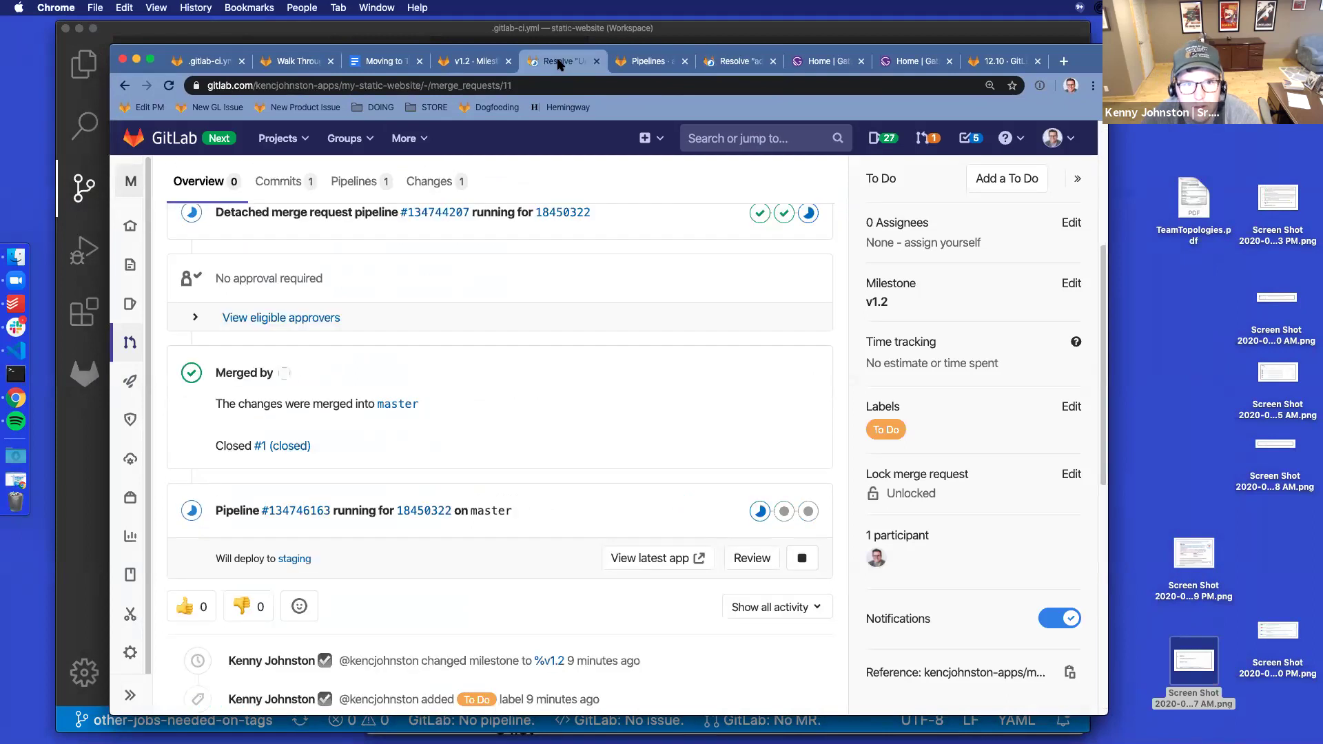
scroll(500, 490, "up", 5)
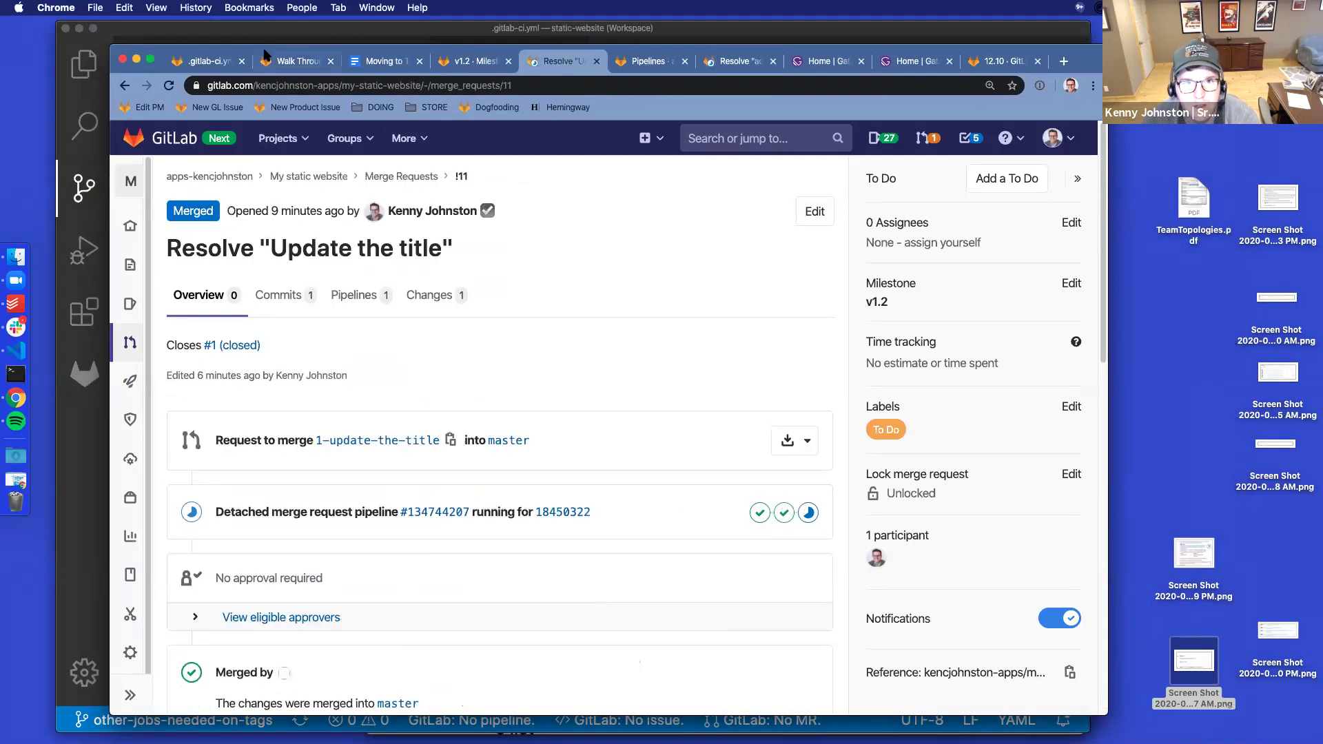
left_click_drag(263, 54, 412, 46)
left_click(315, 77)
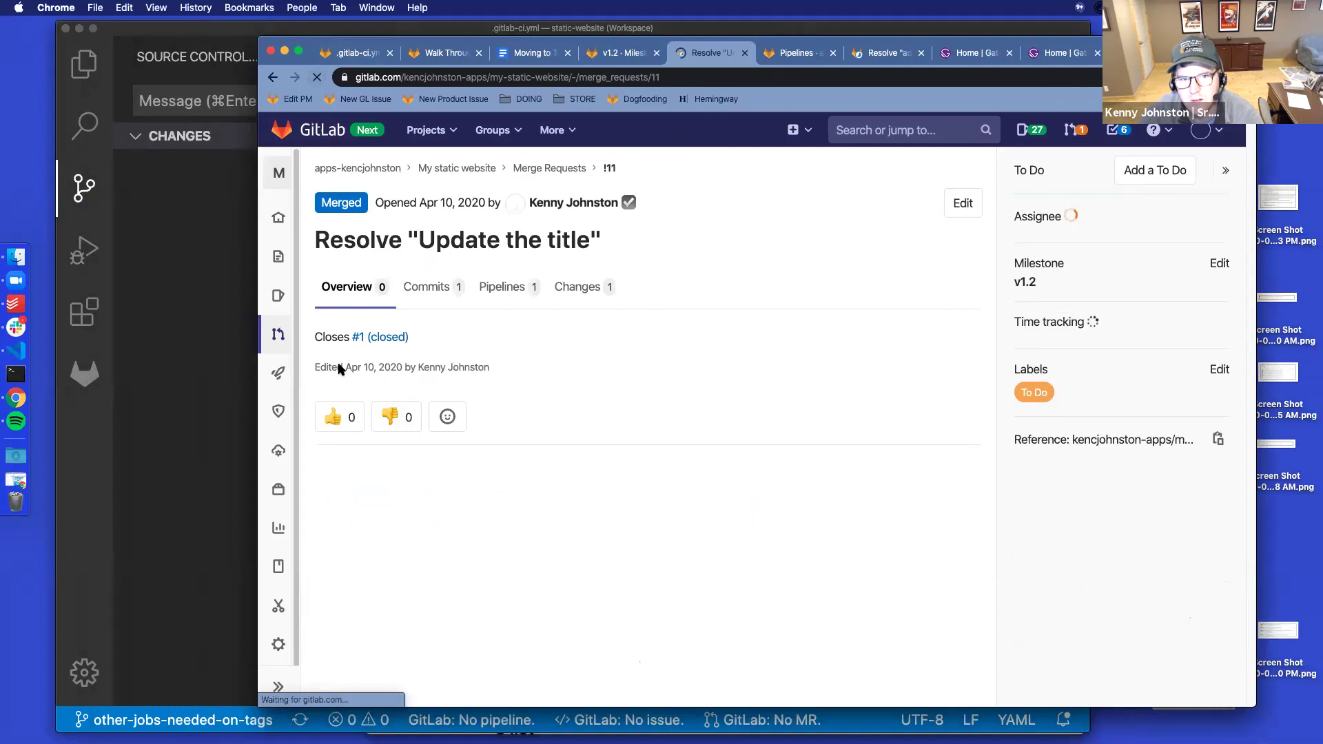
scroll(476, 581, "down", 2)
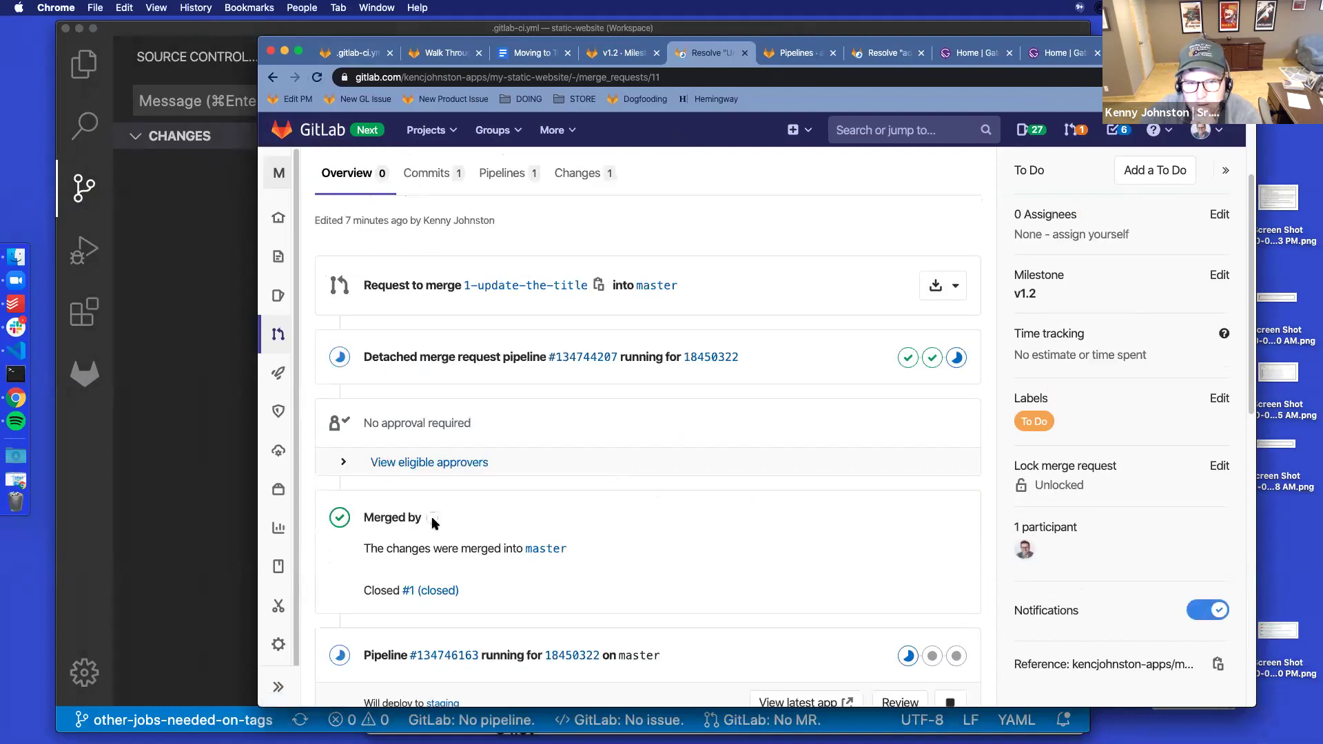
scroll(516, 486, "up", 2)
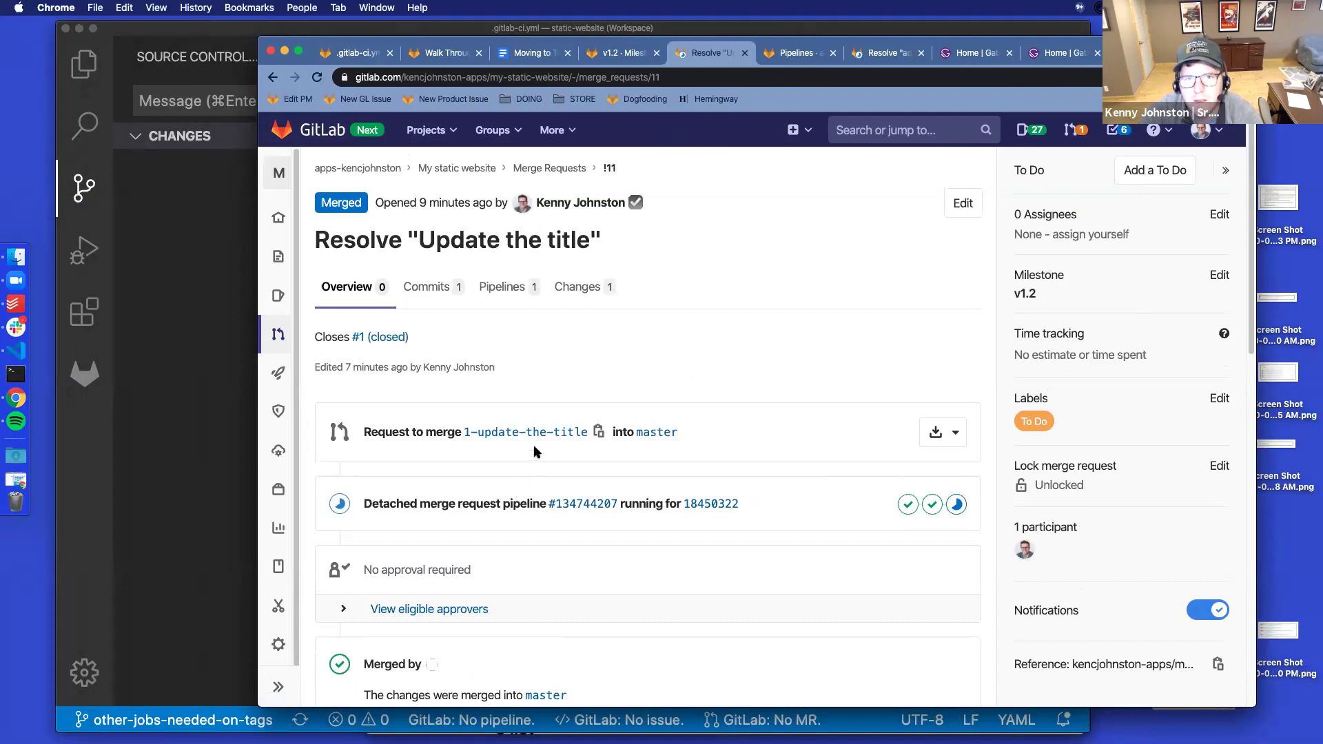
Confirm issue #1 'Update the title' is closed, then go to the v1.2 milestone
left_click(386, 337)
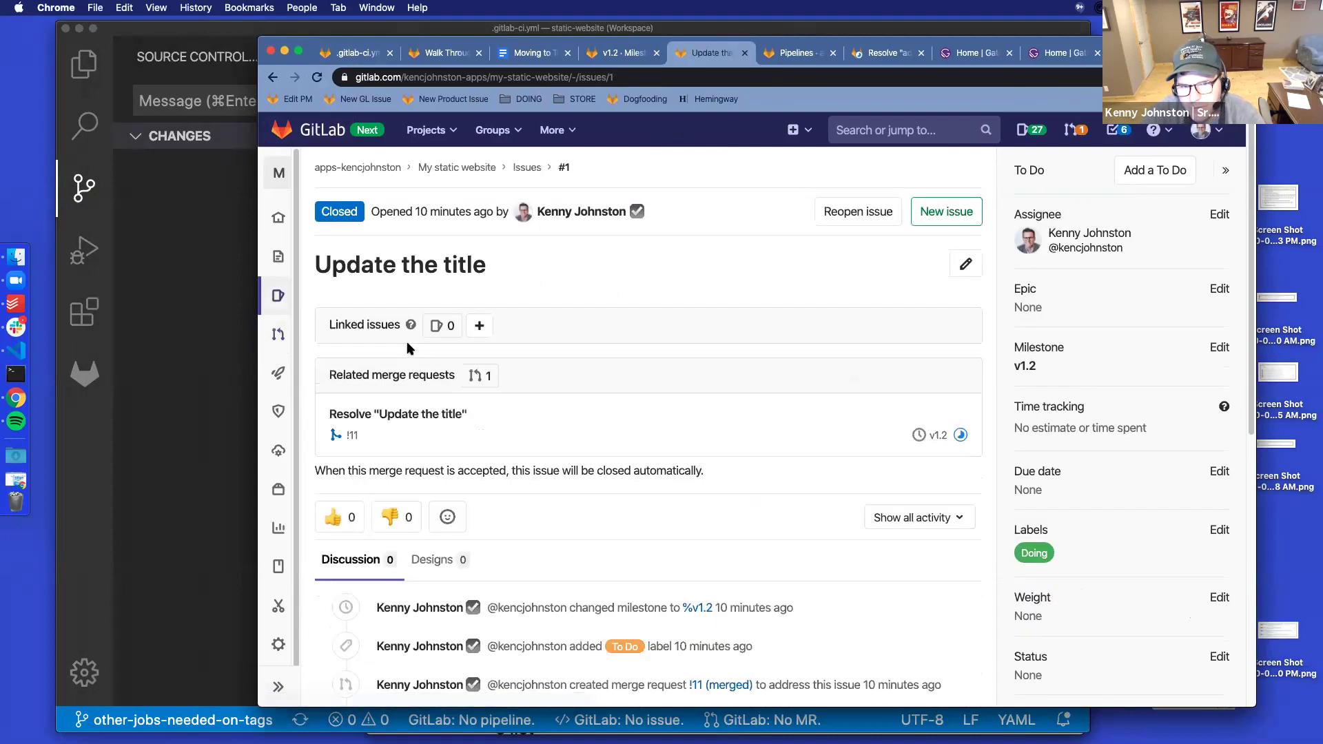
scroll(703, 399, "down", 5)
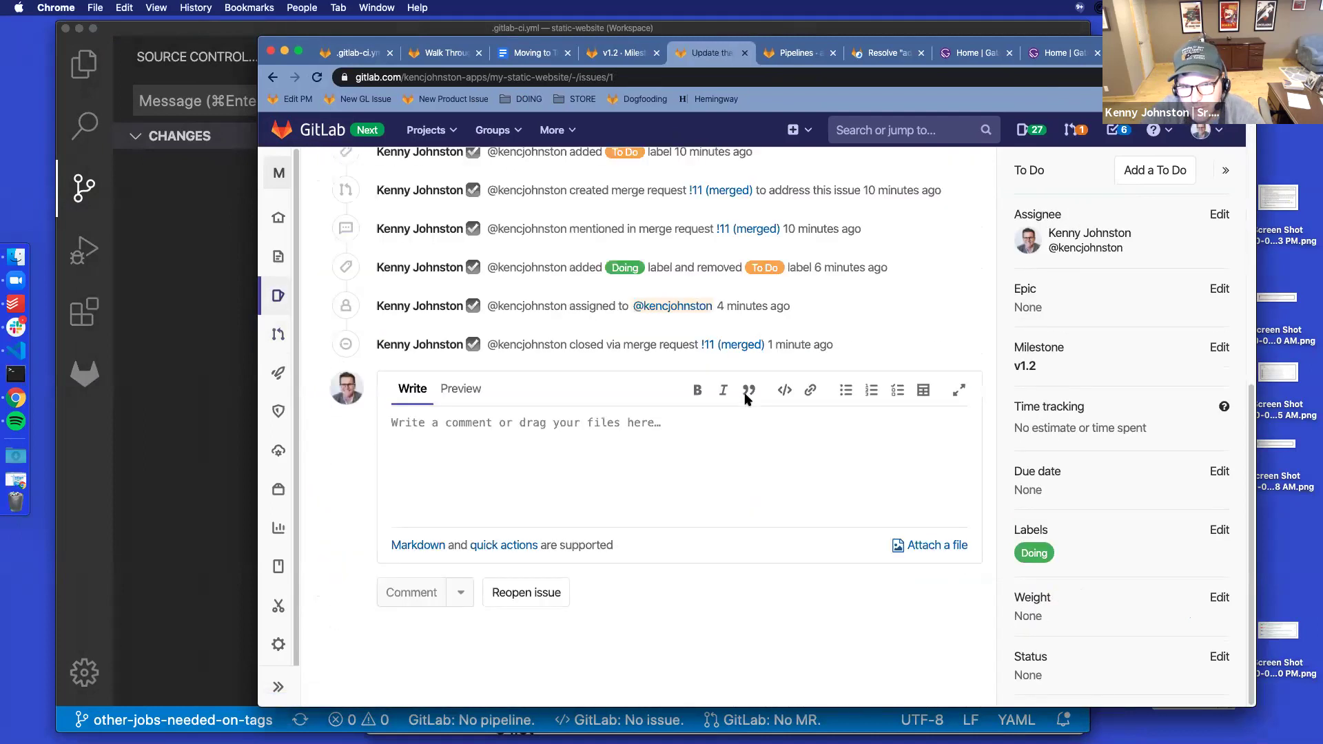
scroll(756, 406, "up", 5)
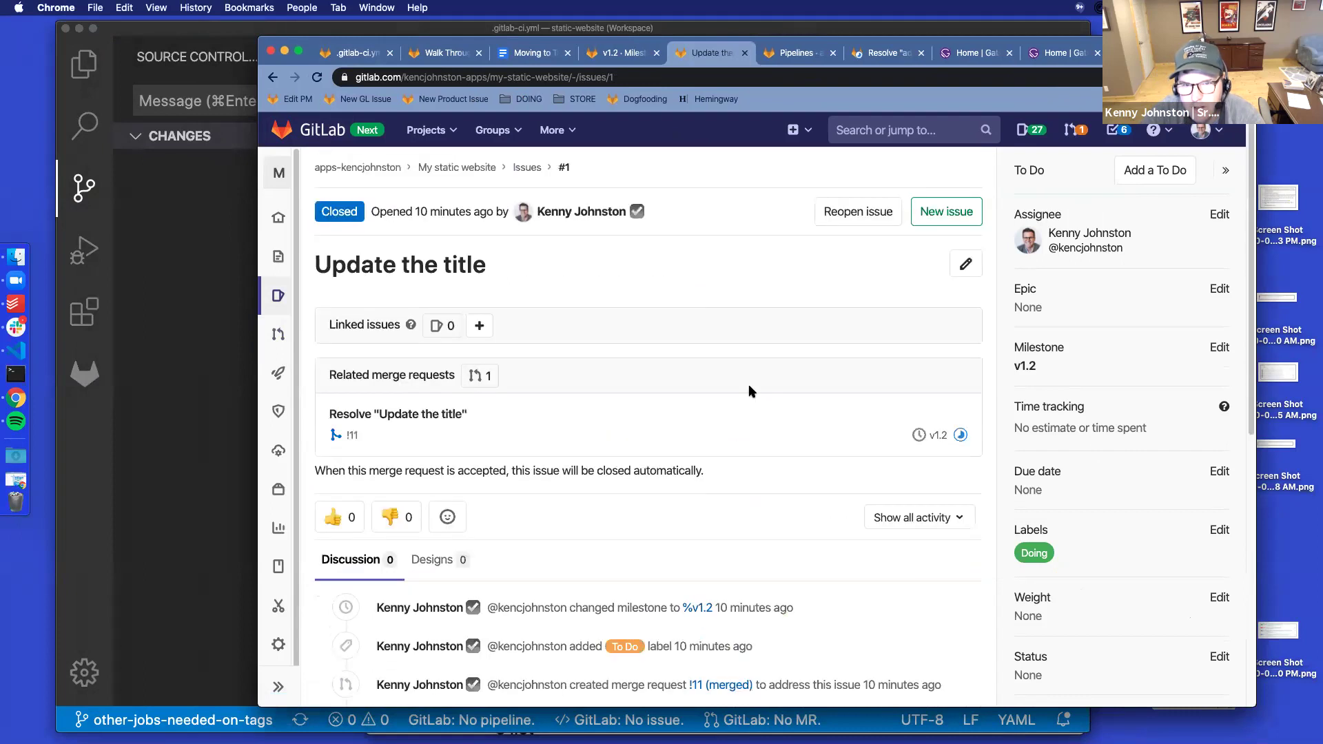
left_click(744, 54)
left_click(621, 53)
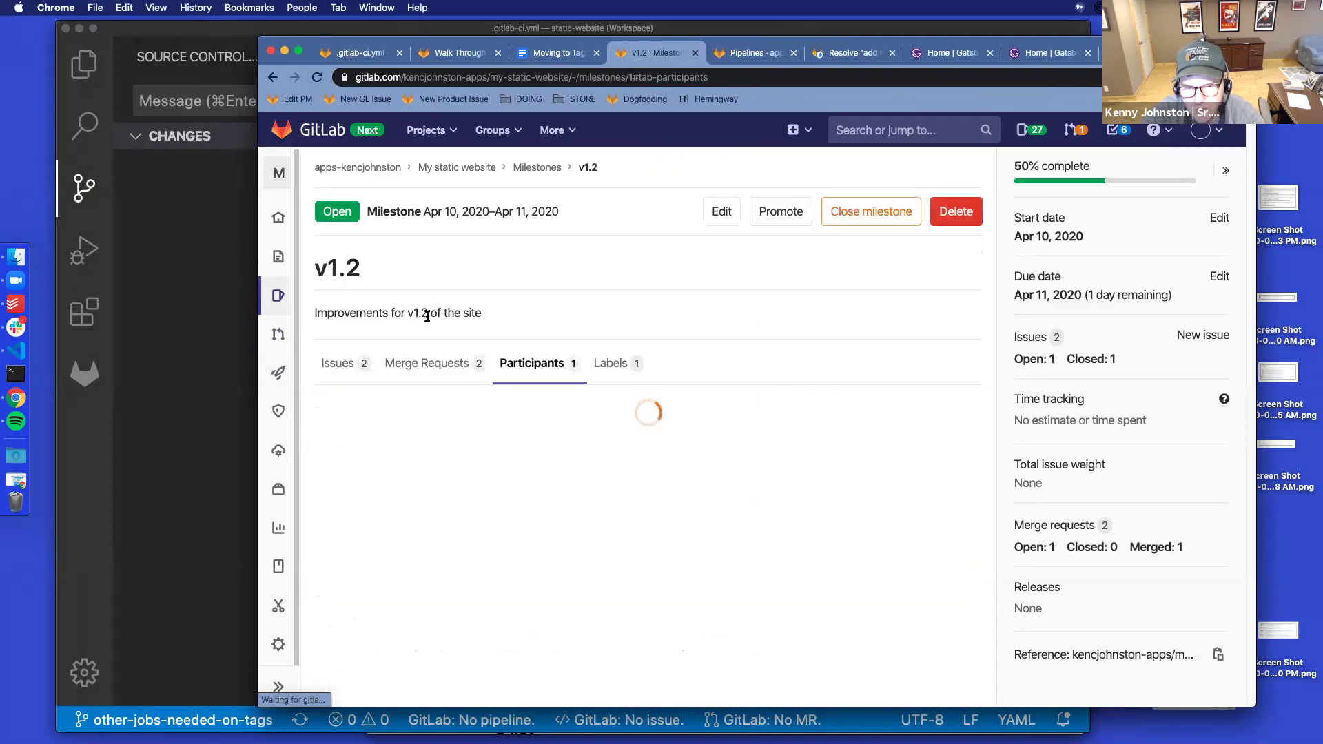
View v1.2 issues by Unstarted, Ongoing and Completed, then start note item j
scroll(892, 564, "down", 4)
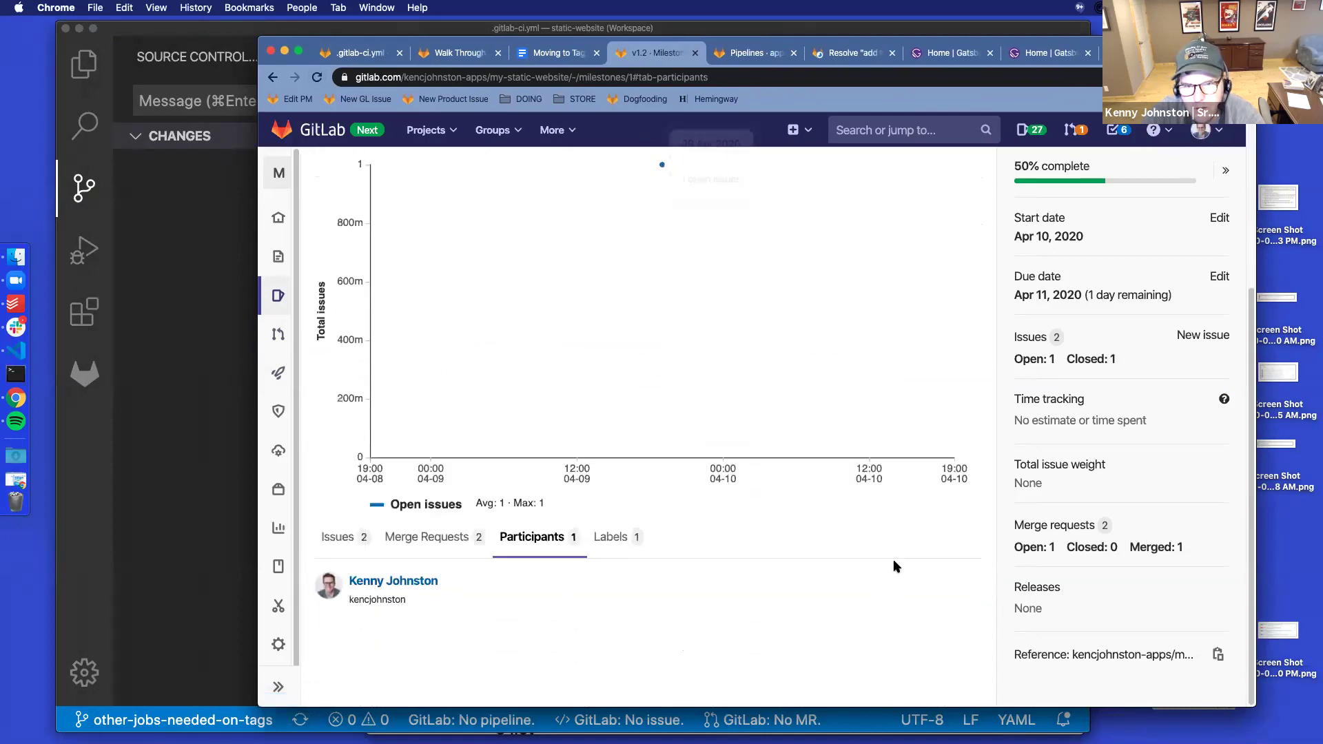
left_click(332, 541)
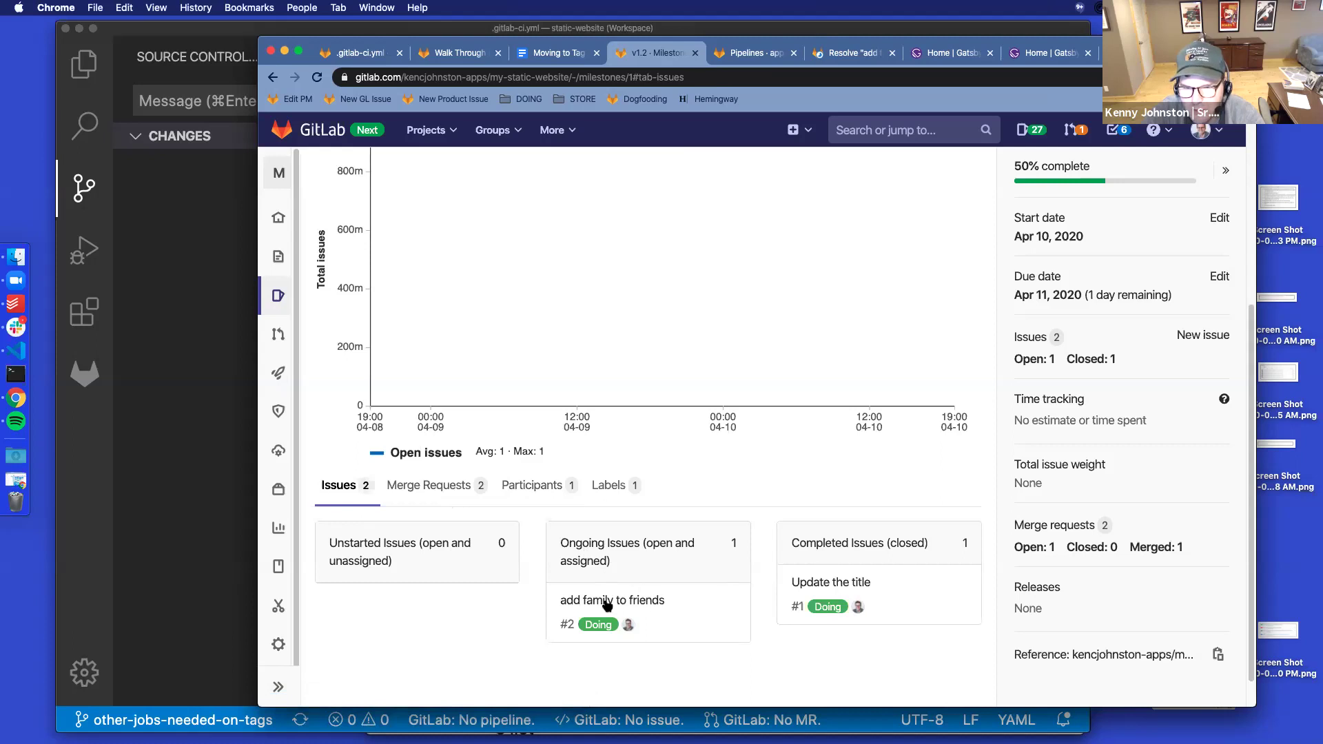
scroll(586, 524, "up", 7)
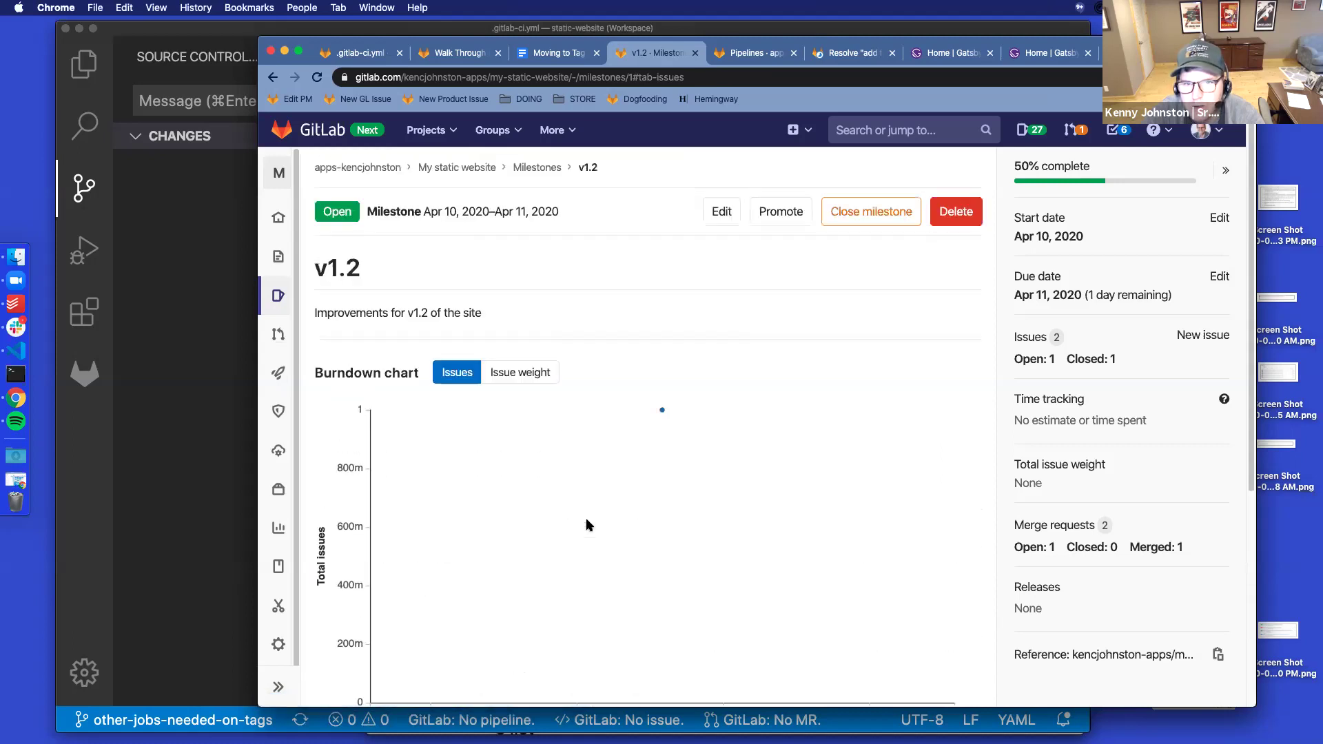
scroll(686, 572, "down", 8)
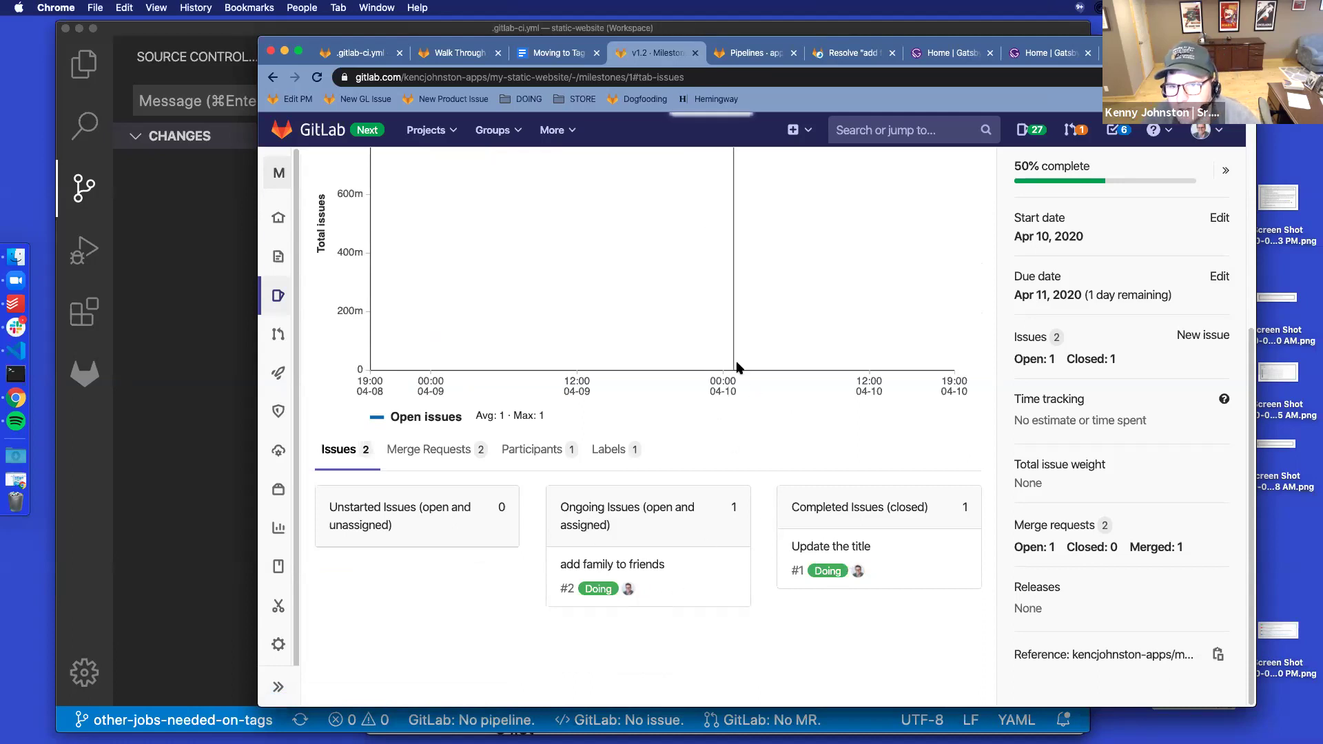
scroll(758, 406, "up", 1)
scroll(759, 408, "up", 1)
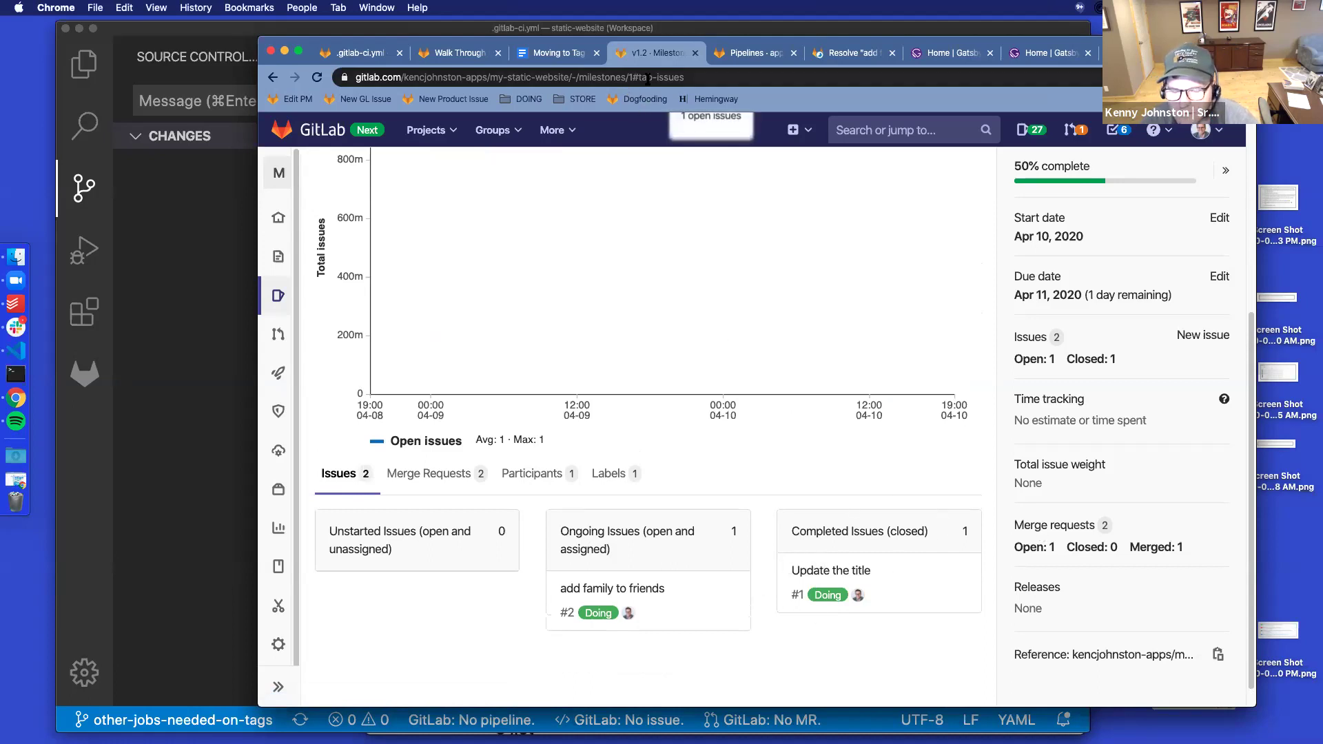
left_click(552, 55)
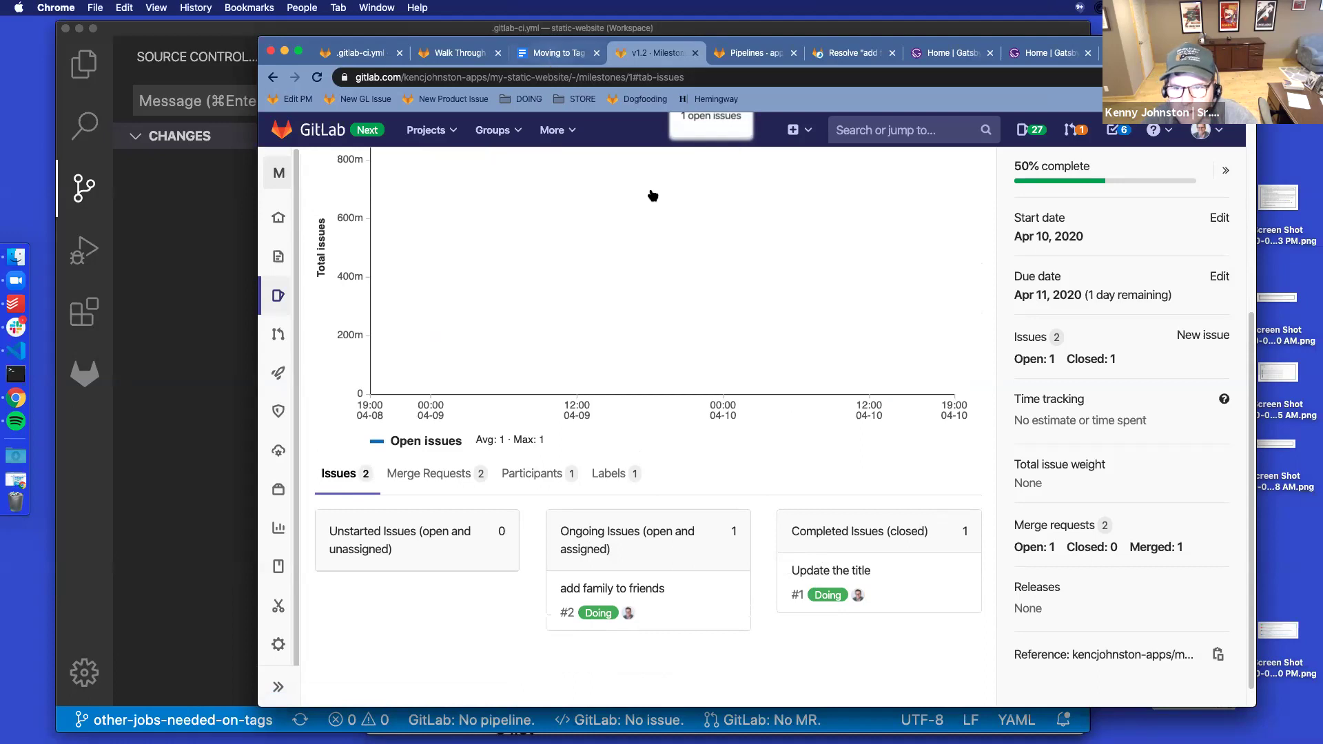
key("Return")
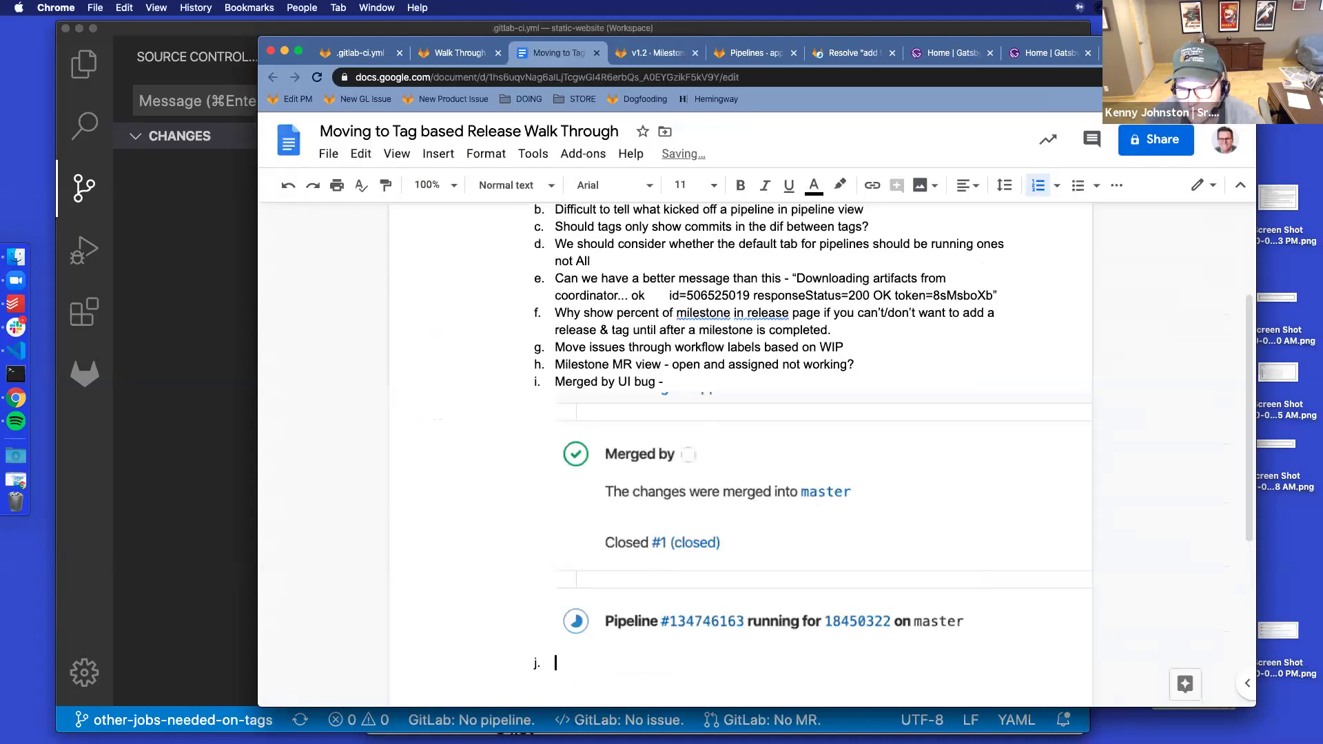
Complete note j: confusing "Doing" labels on completed issues, especially in milestone burndown view; return to v1.2
type("Confusing to see labels")
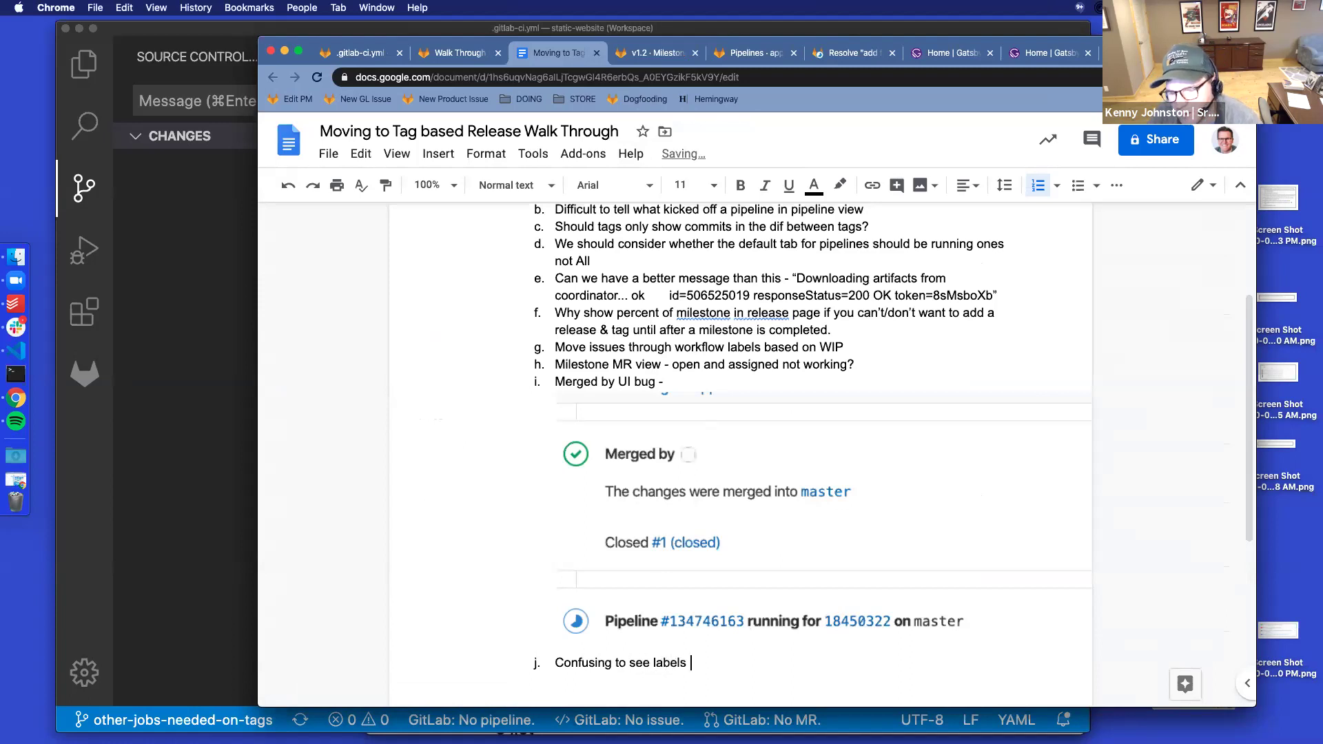
type(" for \"Doging\"")
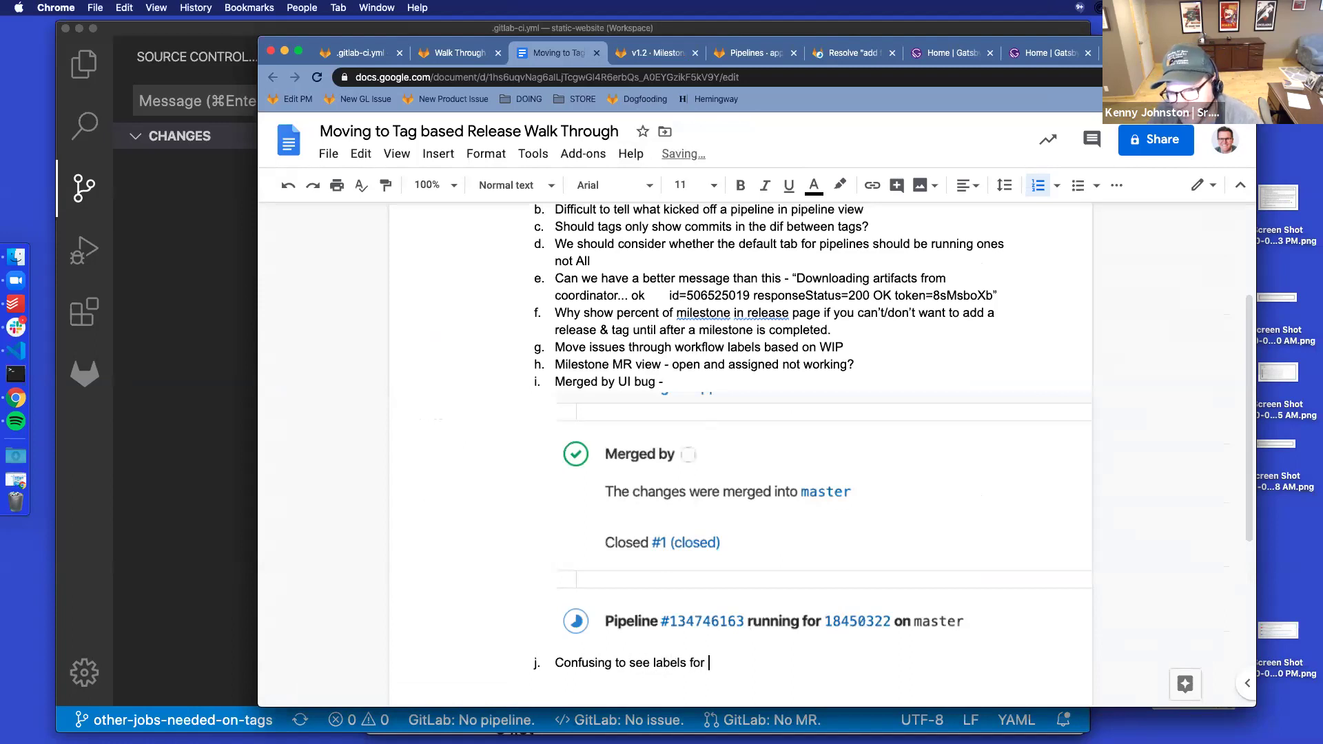
key("BackSpace")
key("BackSpace")
key("BackSpace")
key("BackSpace")
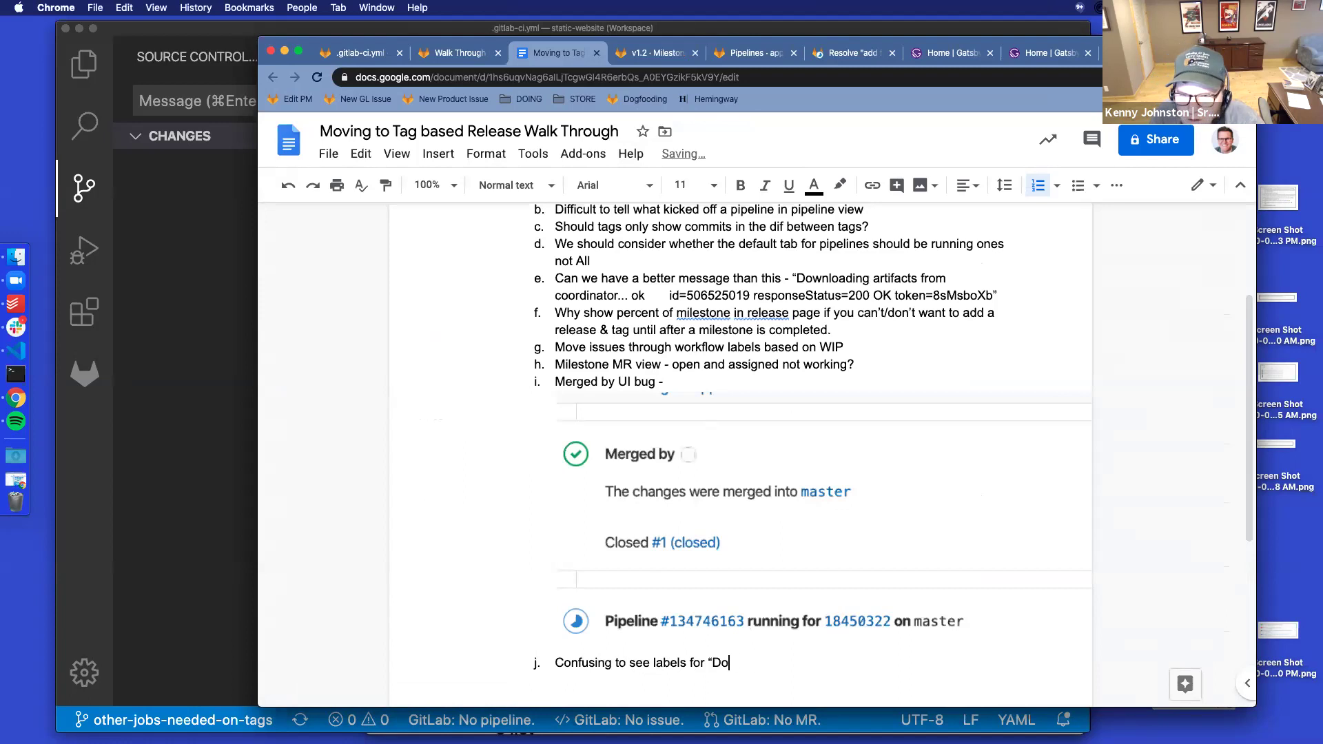
type("ing\" on completed")
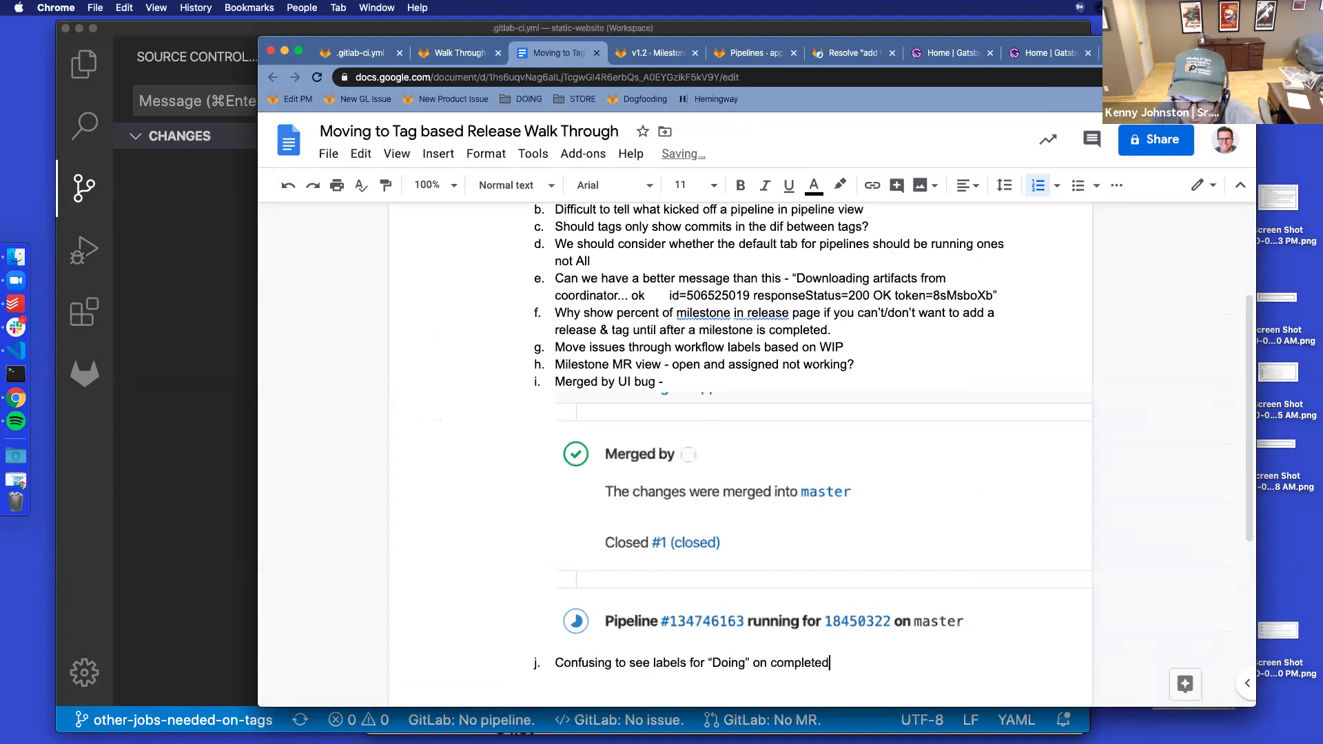
type(" issues es")
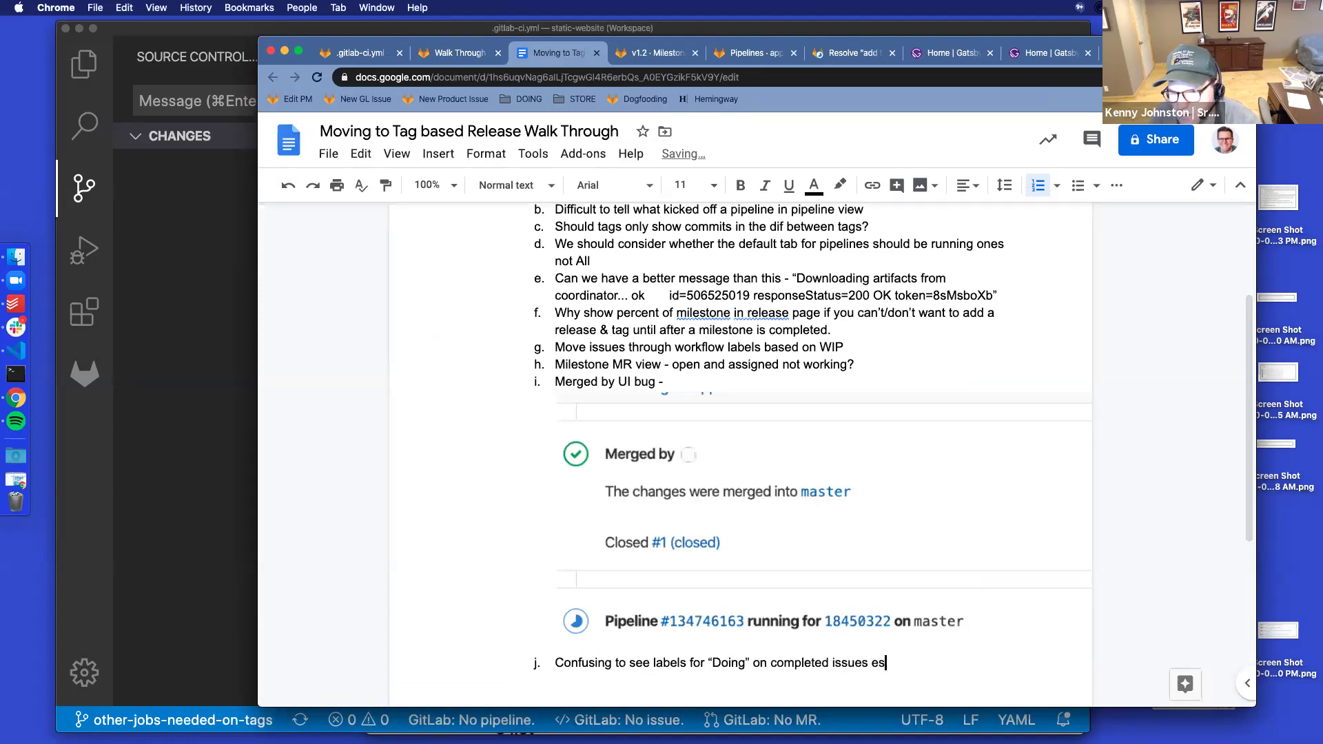
type("p in a ")
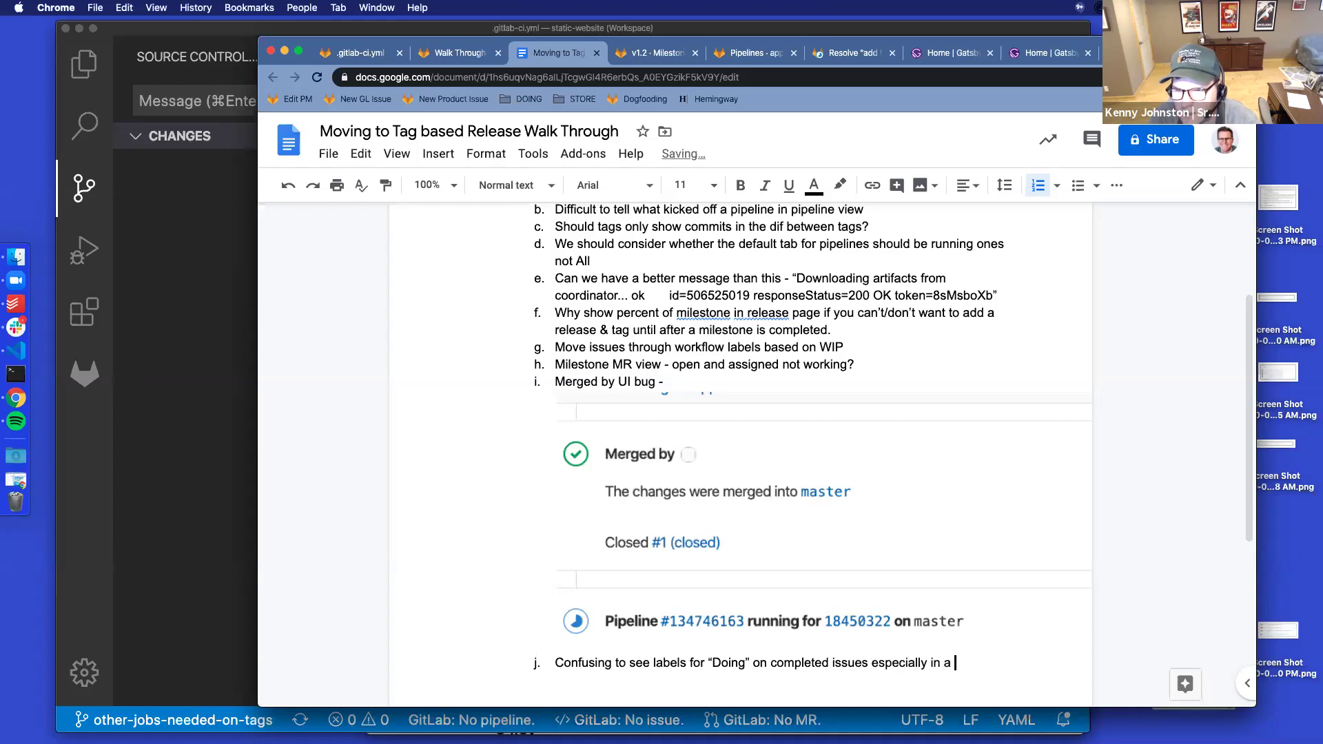
type("milestone burndown view")
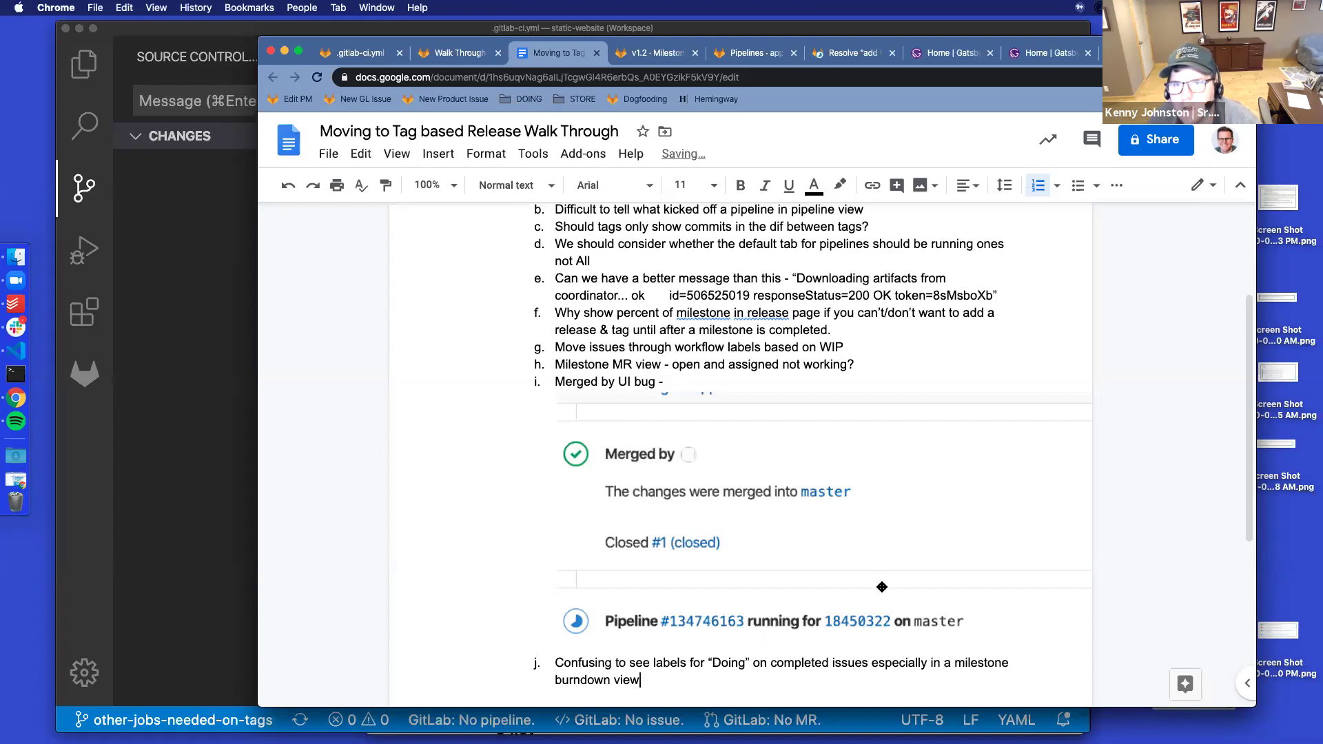
left_click_drag(1041, 43, 1021, 71)
left_click(644, 80)
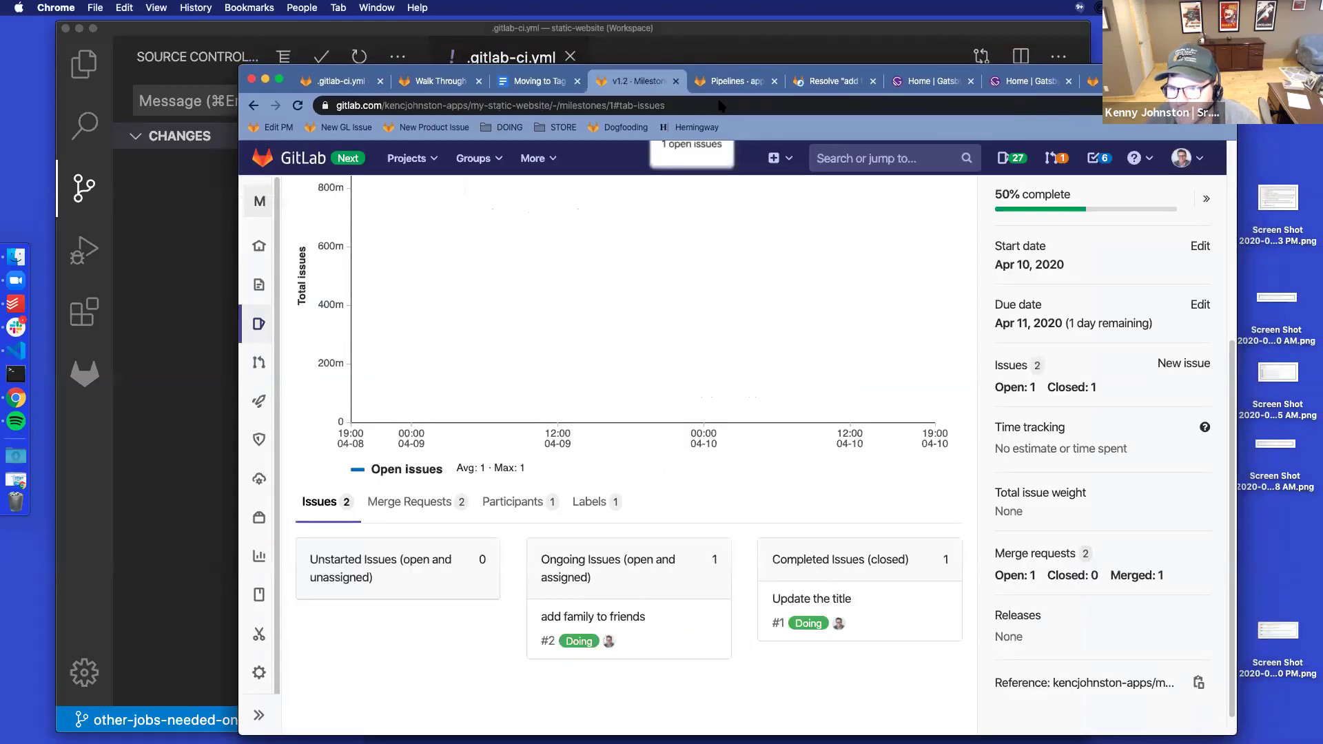
Screenshot the v1.2 milestone burndown chart showing one open issue at 50% complete
scroll(829, 534, "up", 5)
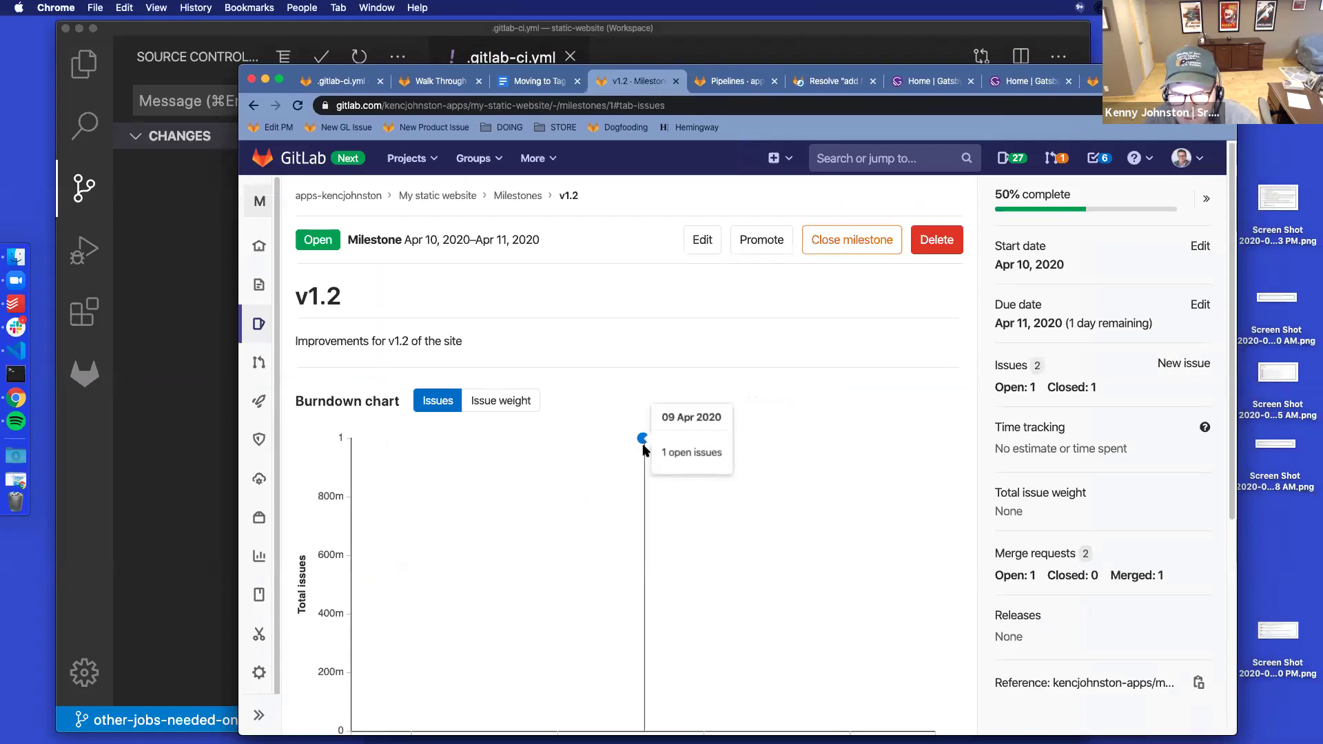
scroll(645, 448, "down", 3)
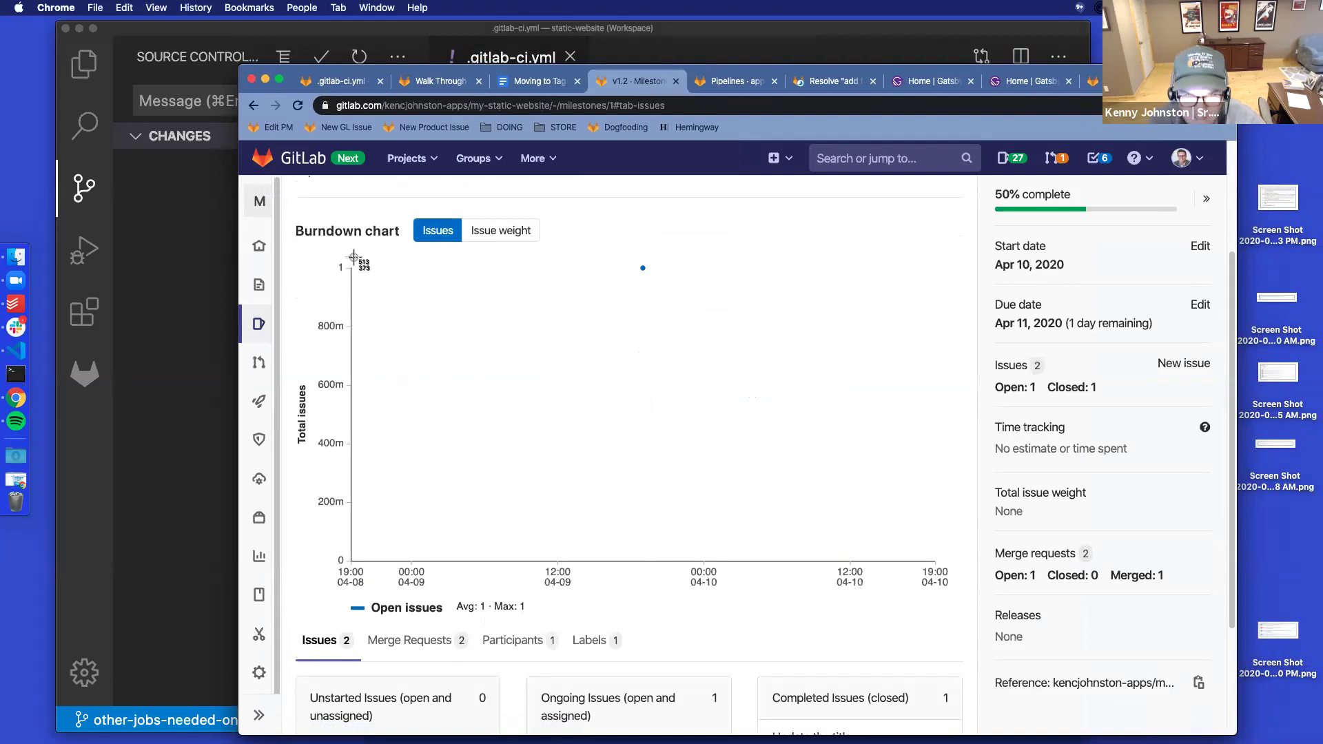
left_click_drag(290, 203, 640, 631)
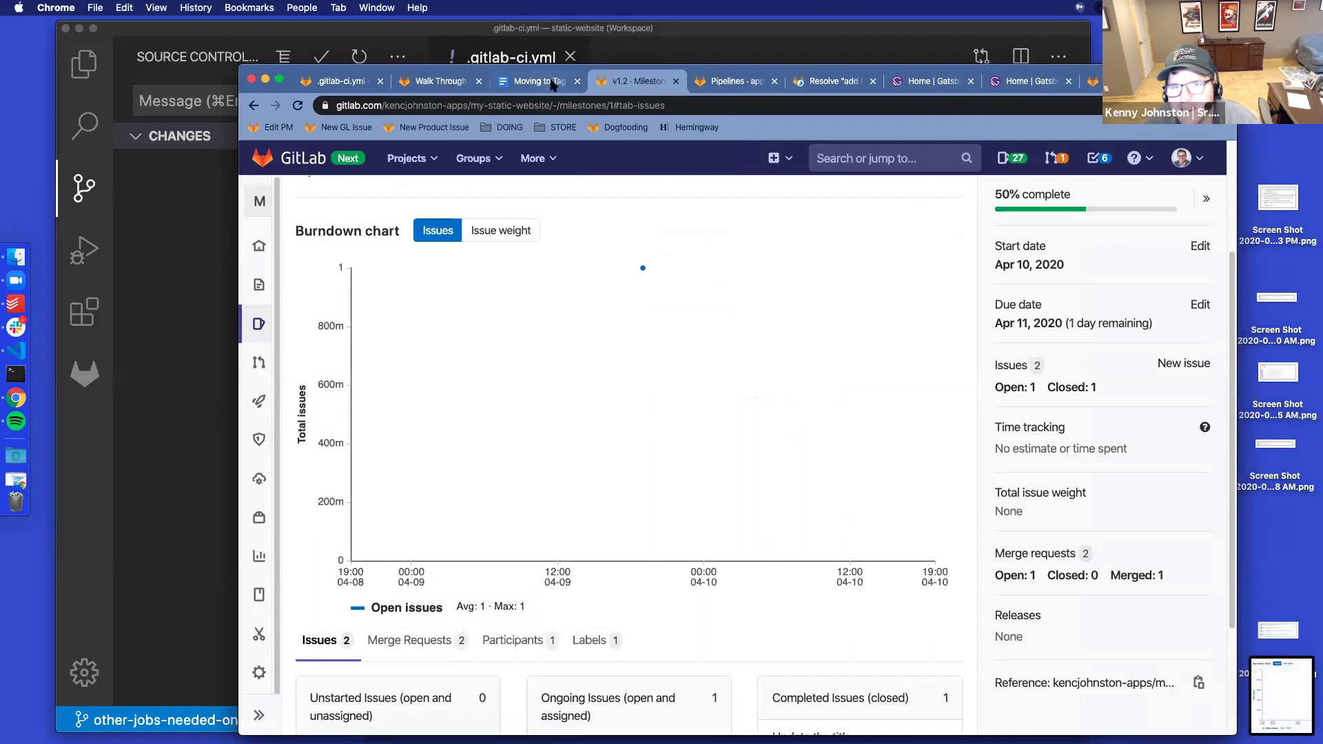
Insert the burndown chart screenshot into the notes document below item j
left_click(552, 84)
left_click_drag(1254, 689, 666, 705)
scroll(664, 296, "up", 3)
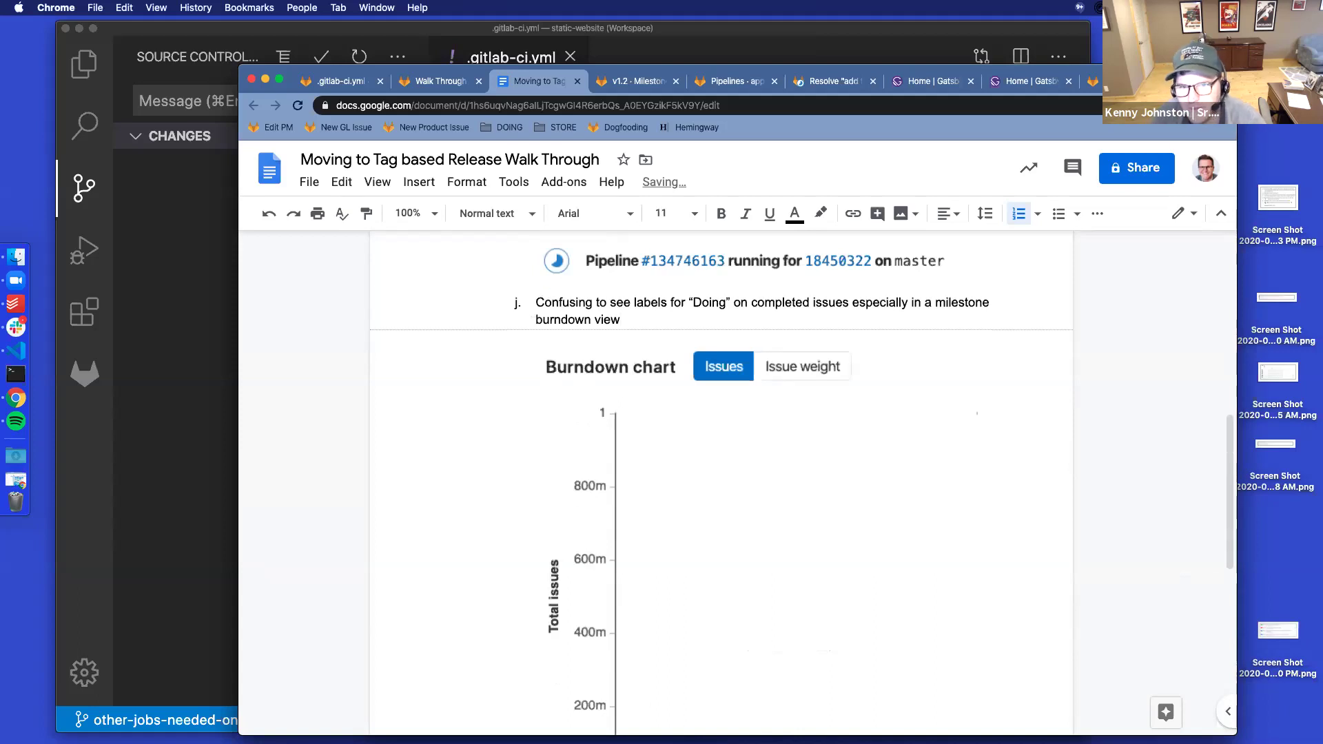
Add note k asking what the units of the burndown chart are, then return to merge request !10
key("Return")
type("What are the units of the burndown chart")
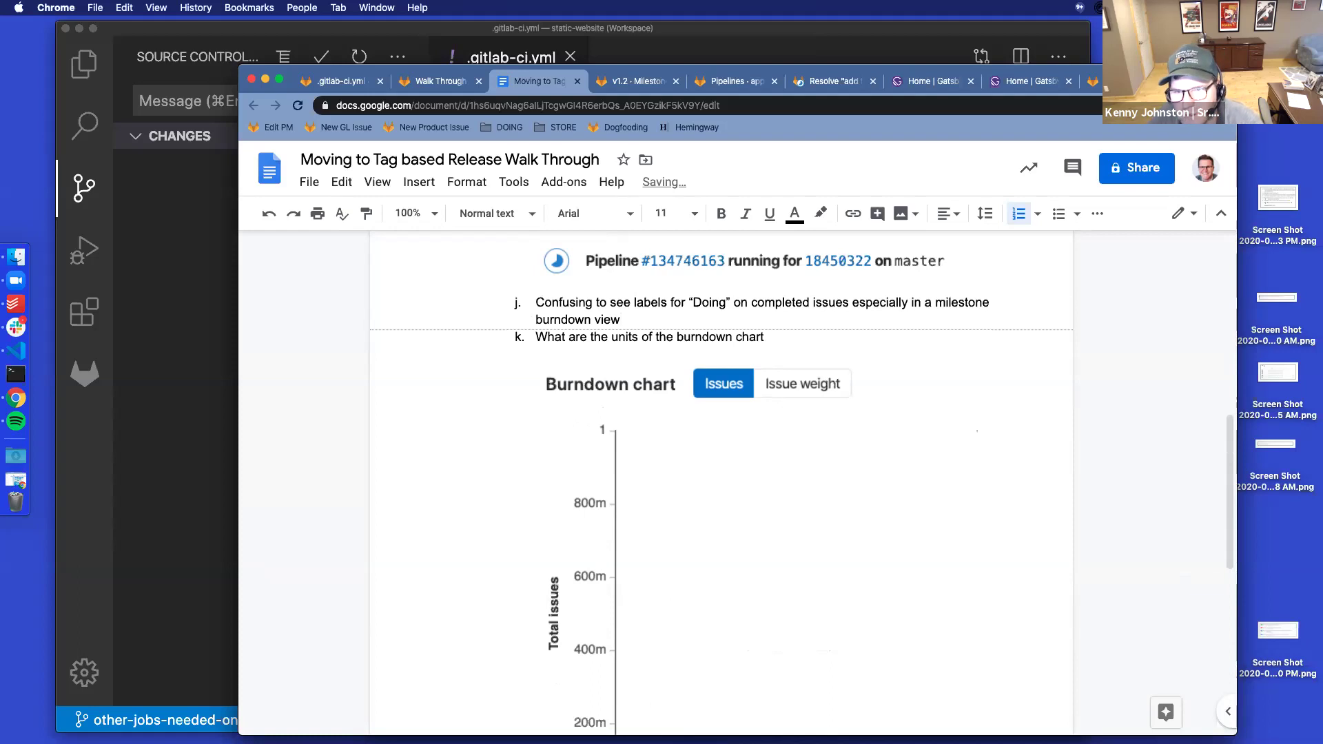
left_click(618, 88)
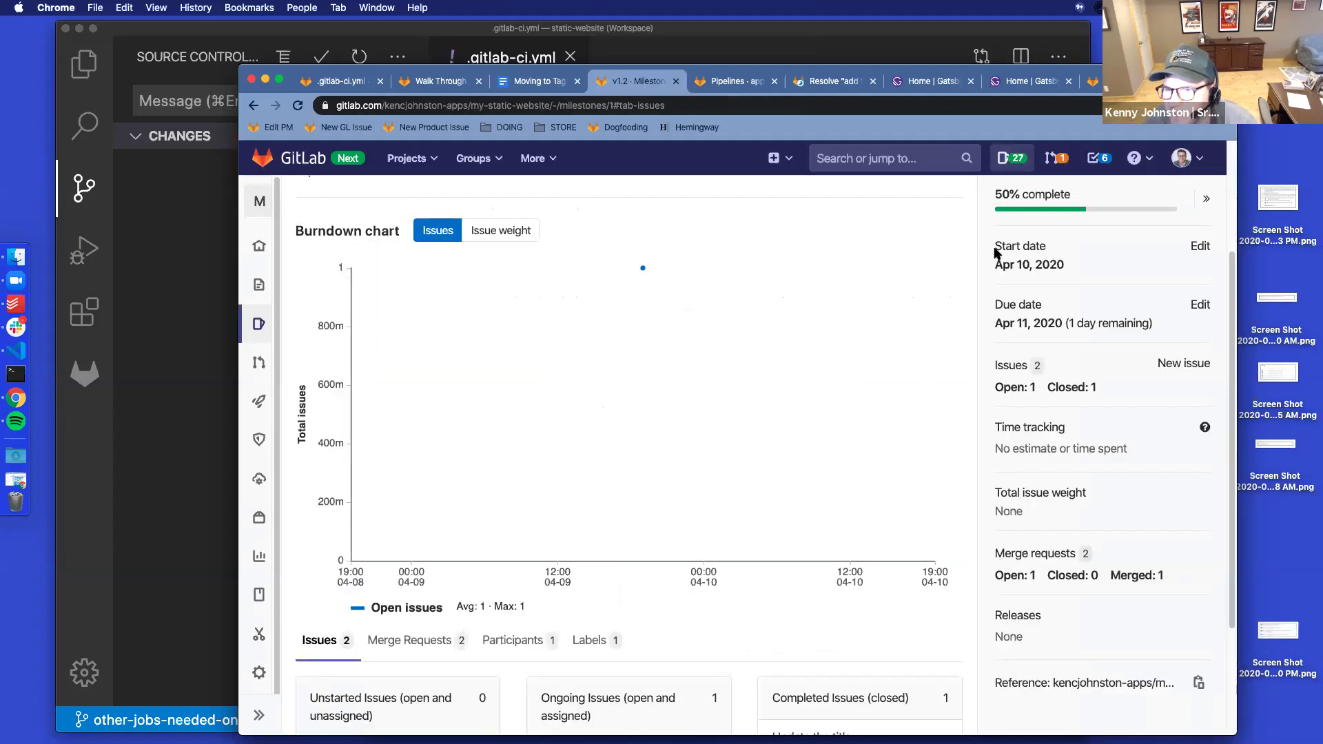
left_click(835, 81)
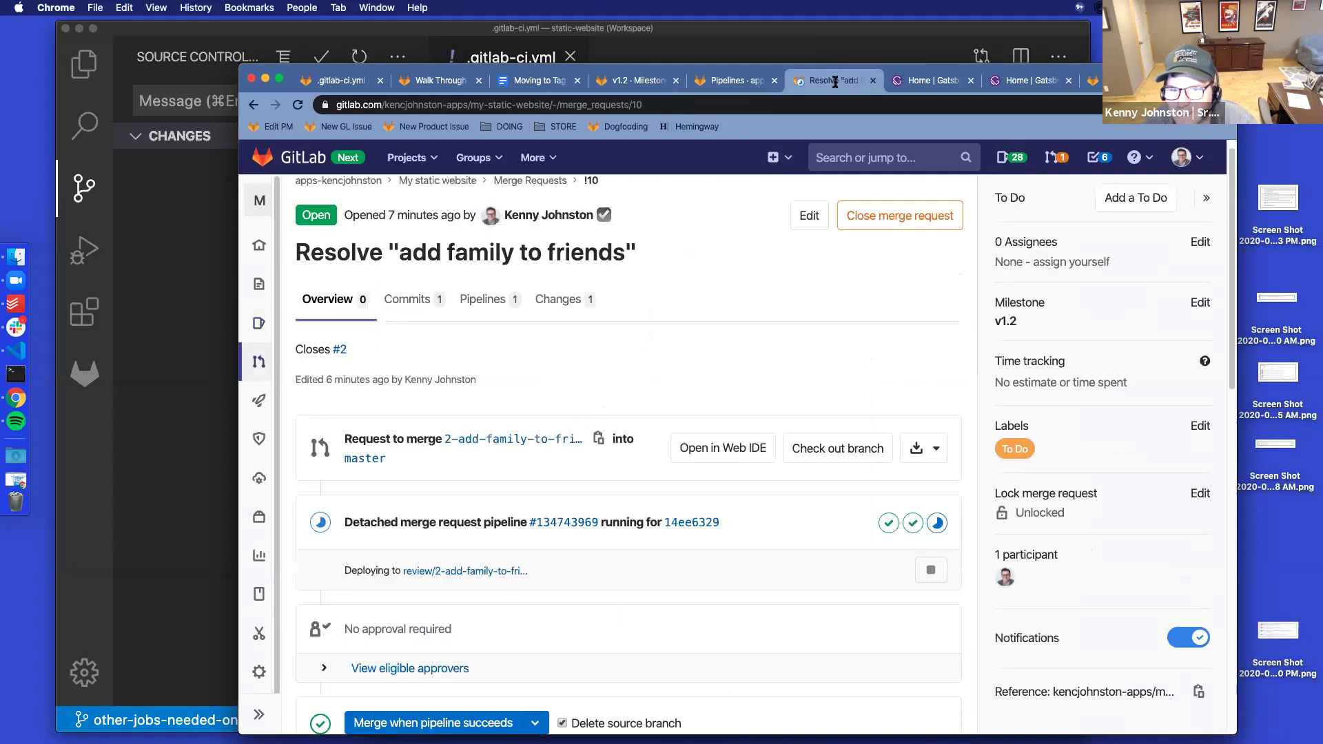
Reload merge request !10 to confirm its pipeline passed and briefly peek at the review environment
left_click(298, 105)
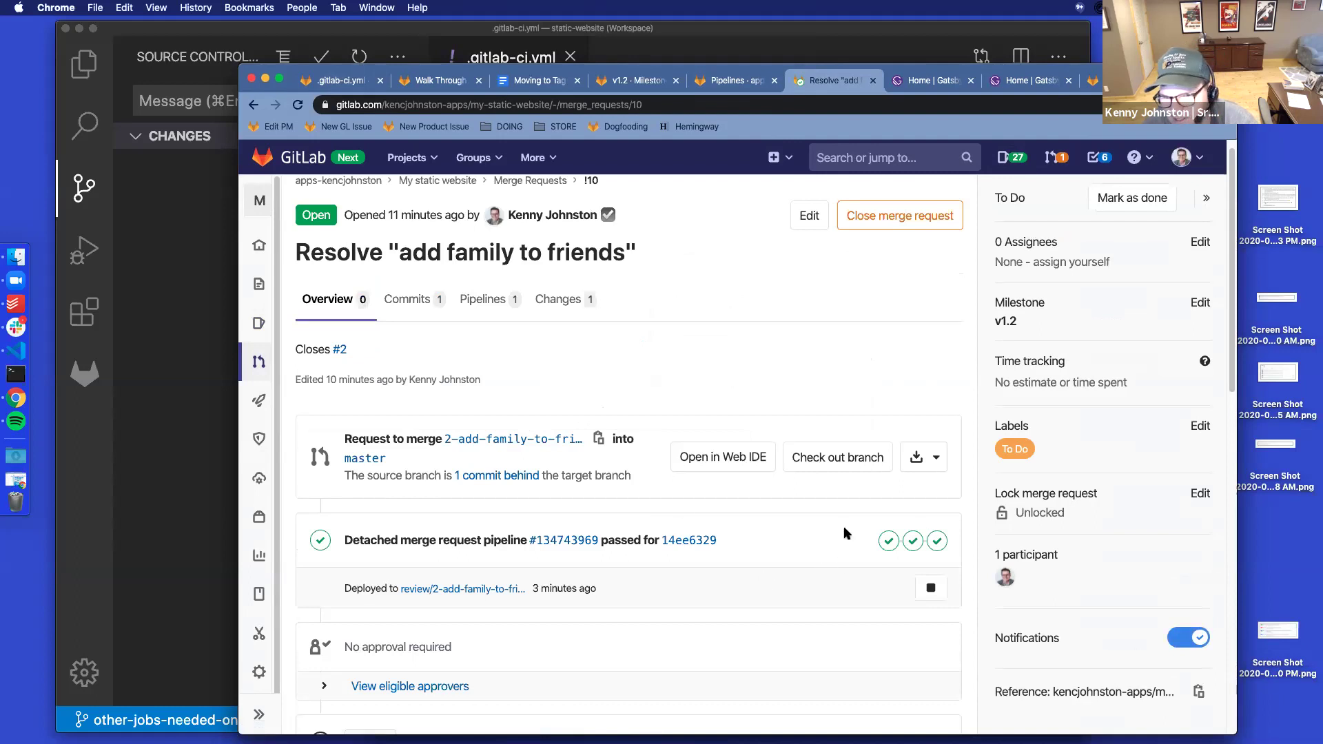
left_click(484, 591, "super")
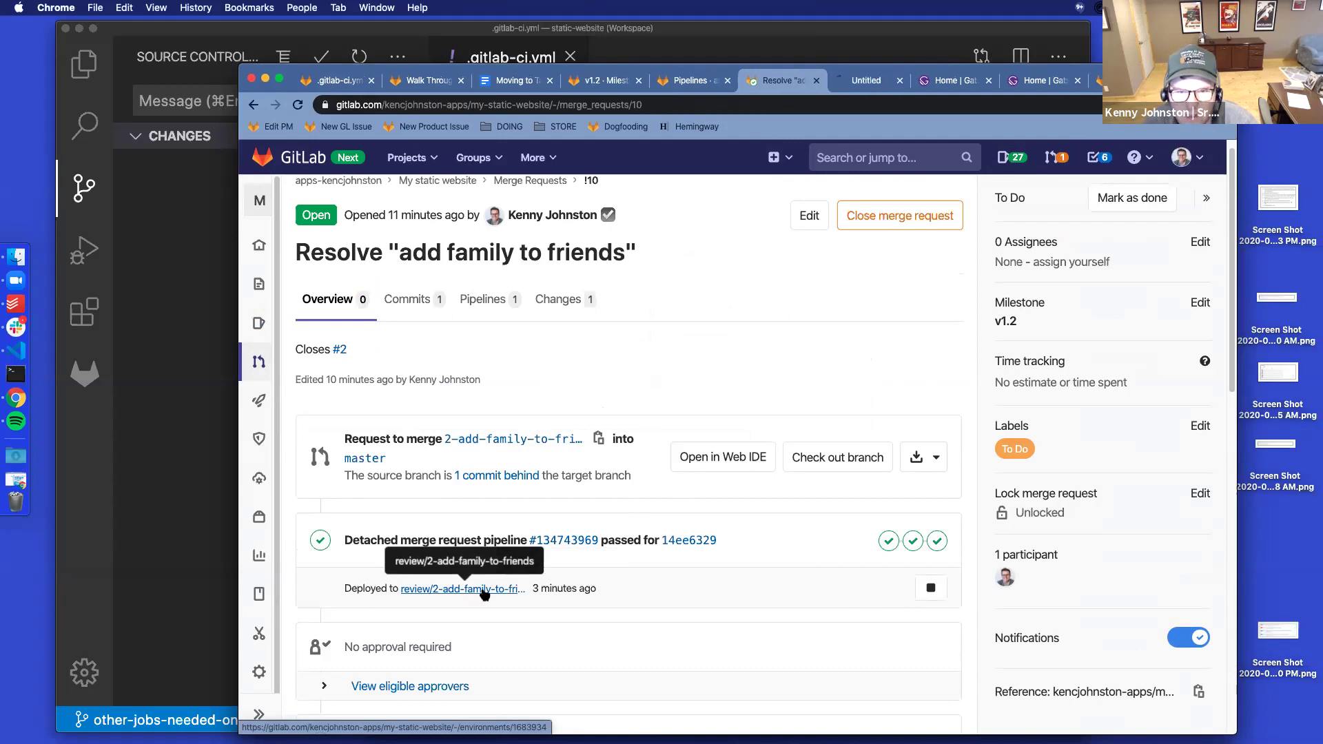
left_click(868, 84)
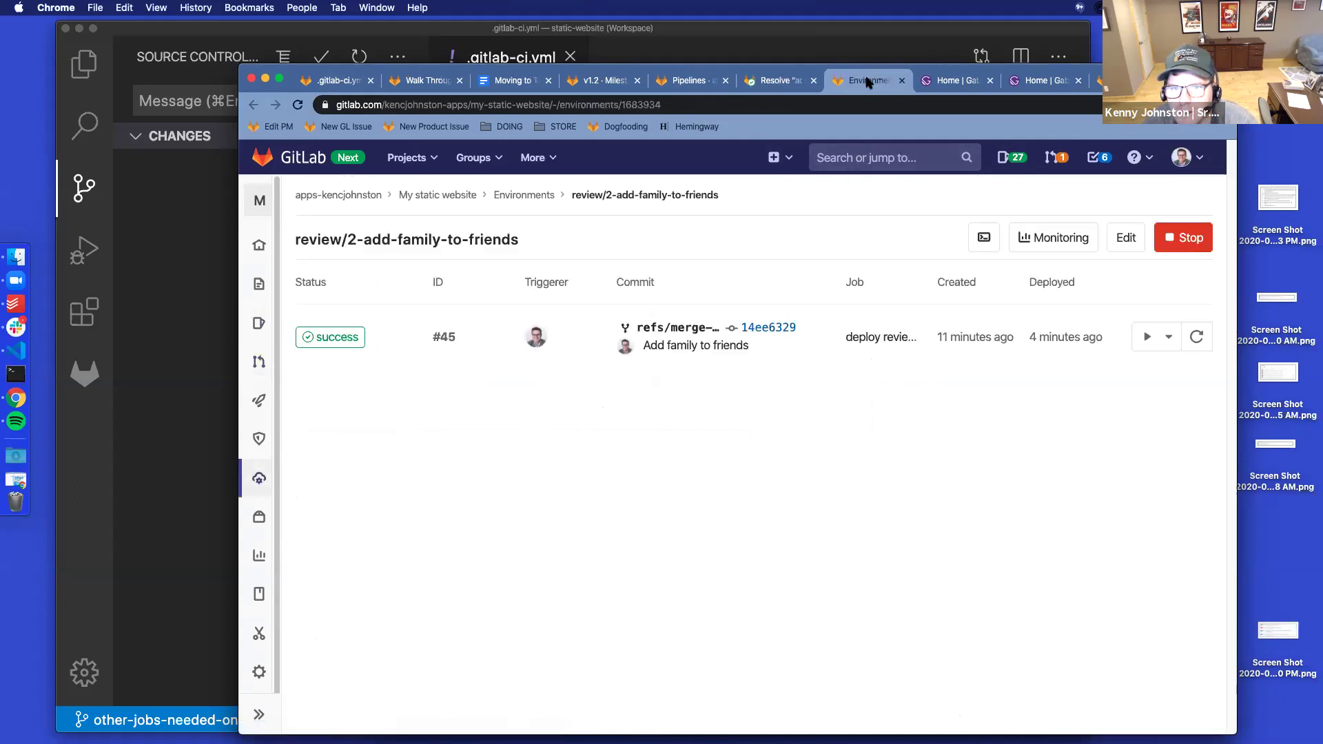
left_click(900, 82)
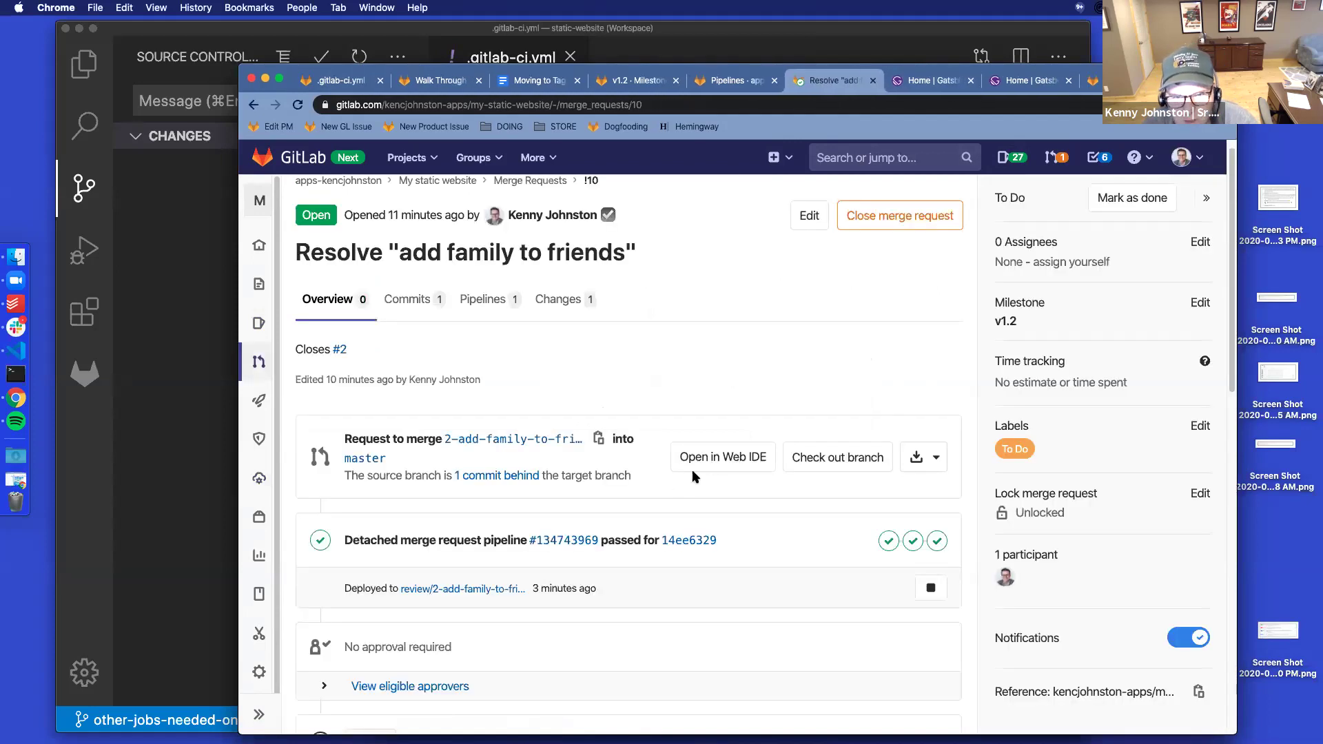
Open the review/2-add-family-to-friends environment, where deployment #45 of Add family to friends succeeded
scroll(745, 509, "down", 5)
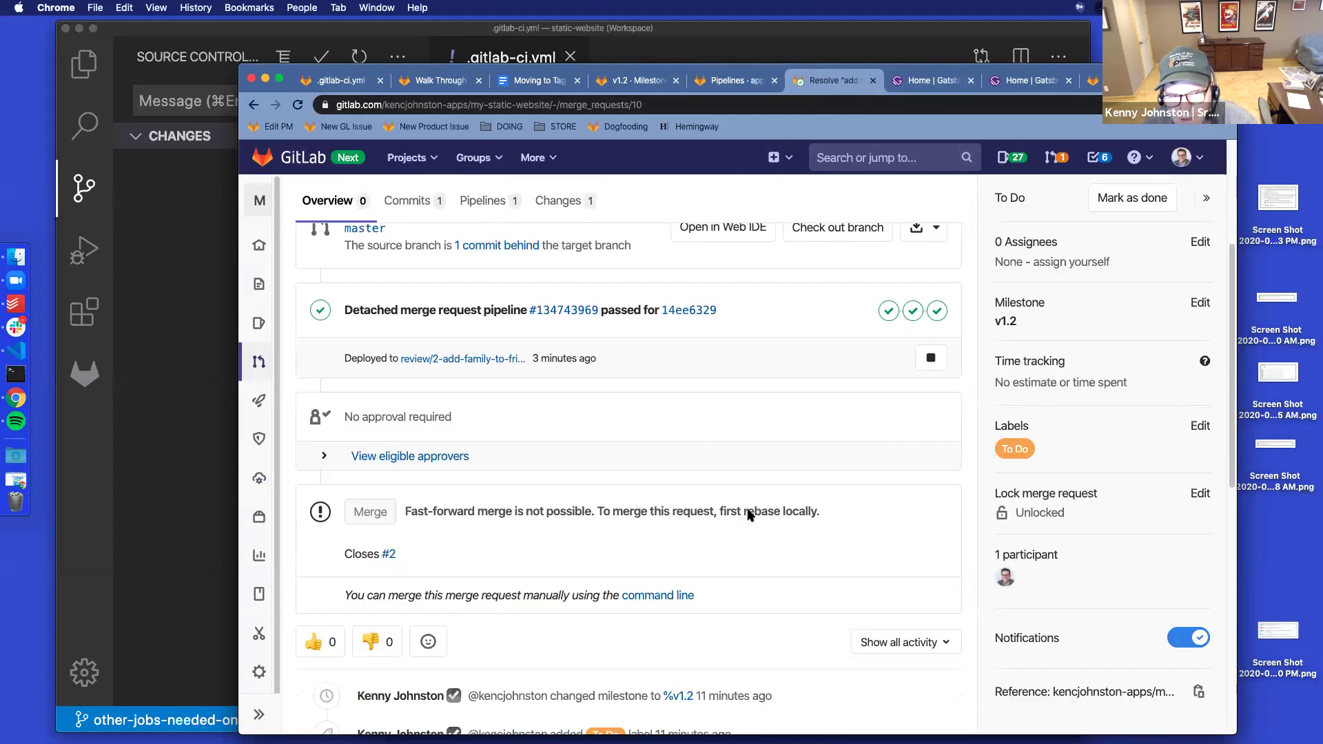
scroll(748, 512, "down", 10)
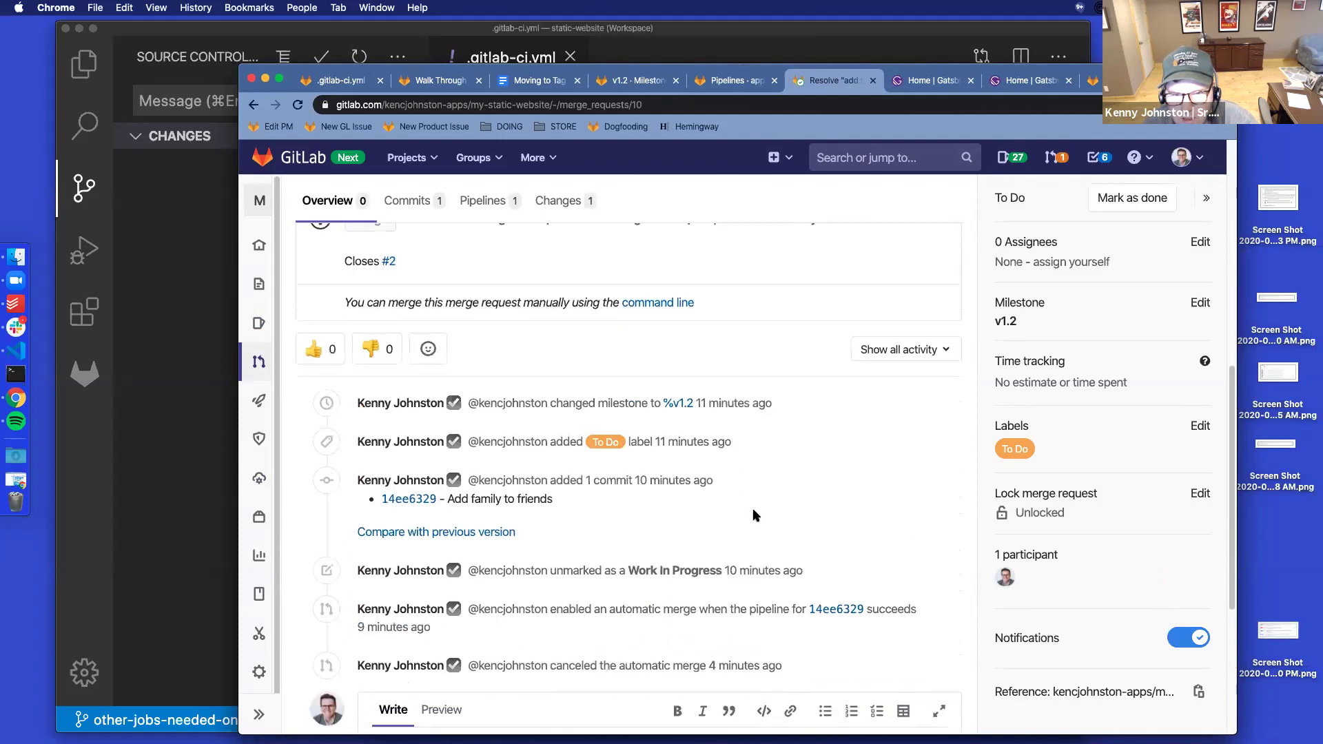
scroll(754, 511, "up", 10)
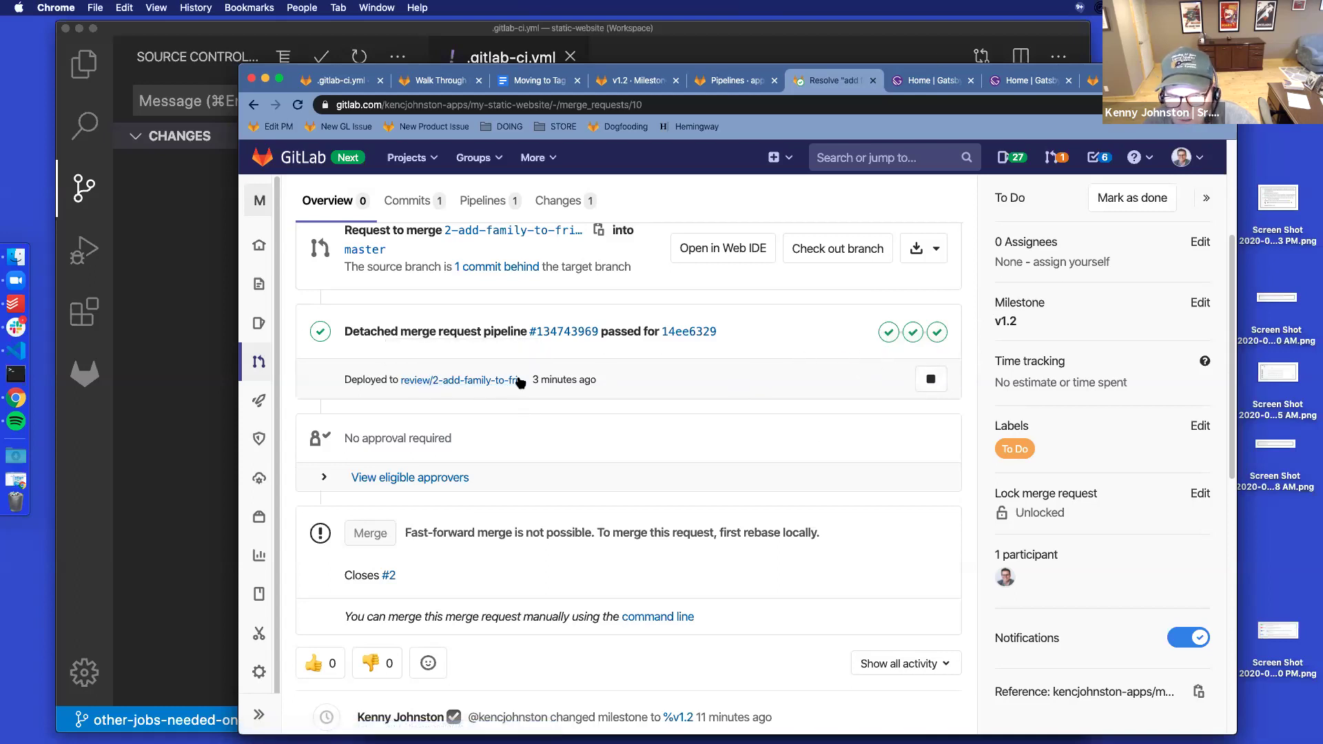
left_click(441, 380, "super")
left_click(864, 82)
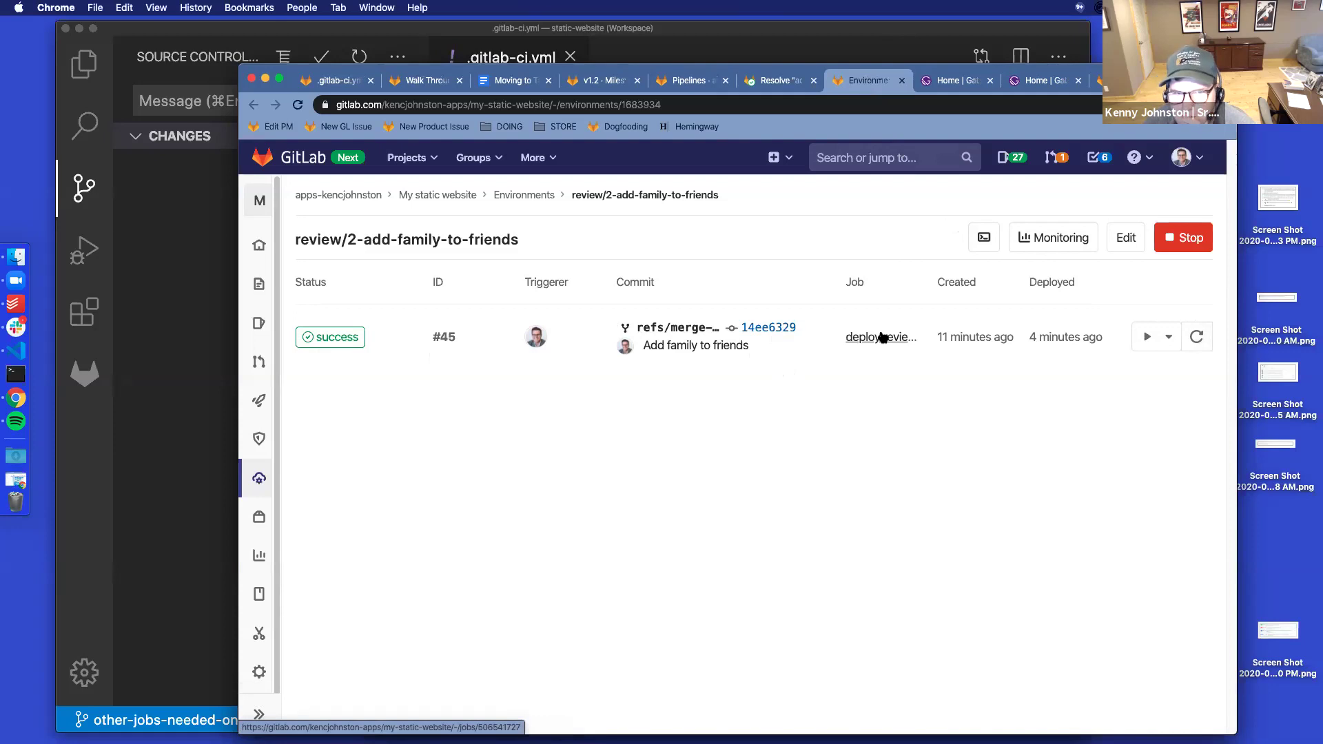
Go through Environments > review > 2-add-family-to-friends to the succeeded deploy reviewapp job log
left_click(1165, 337)
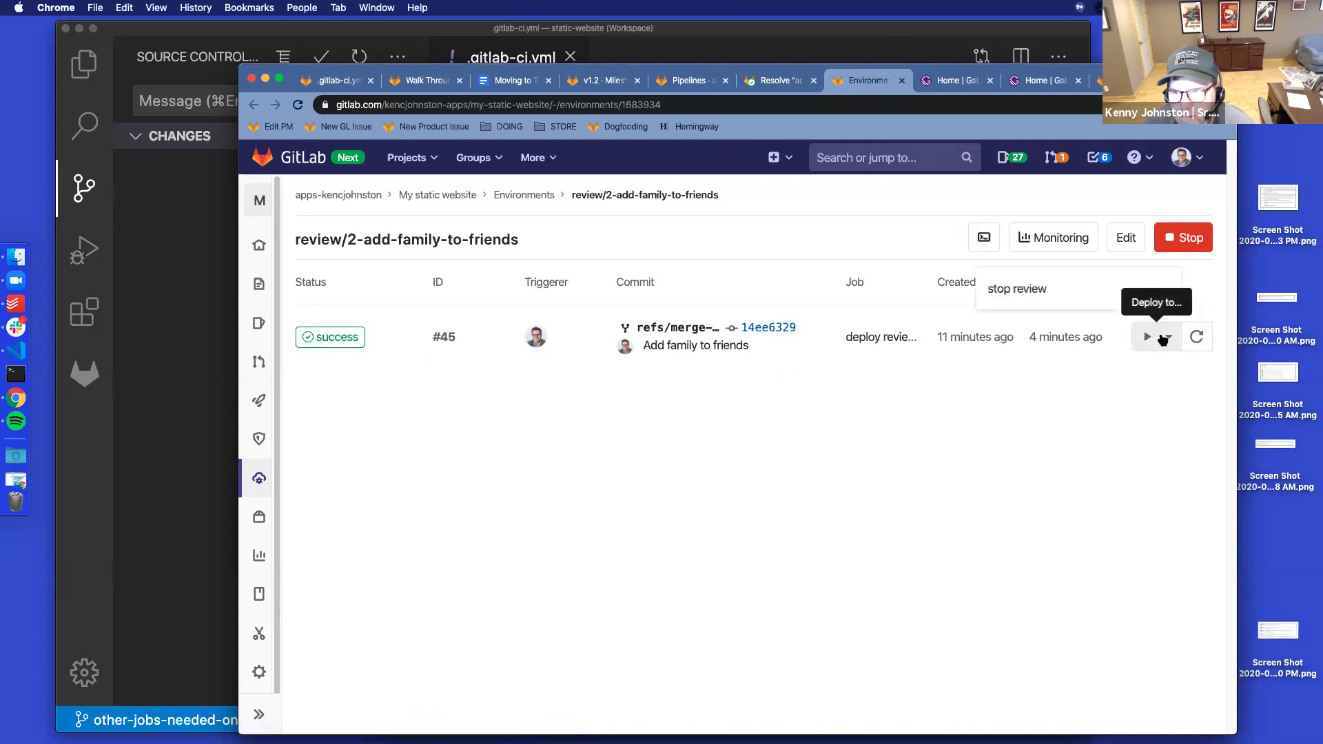
left_click(1173, 363)
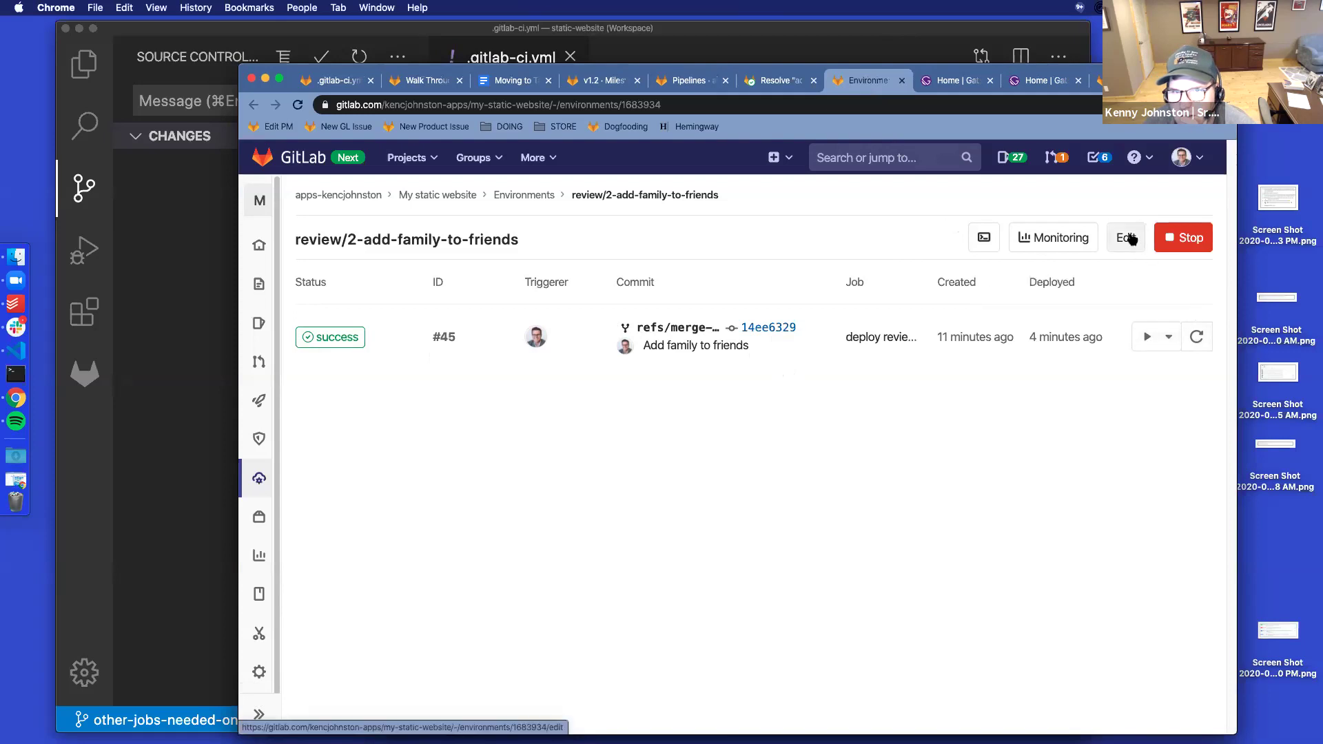
left_click(530, 197)
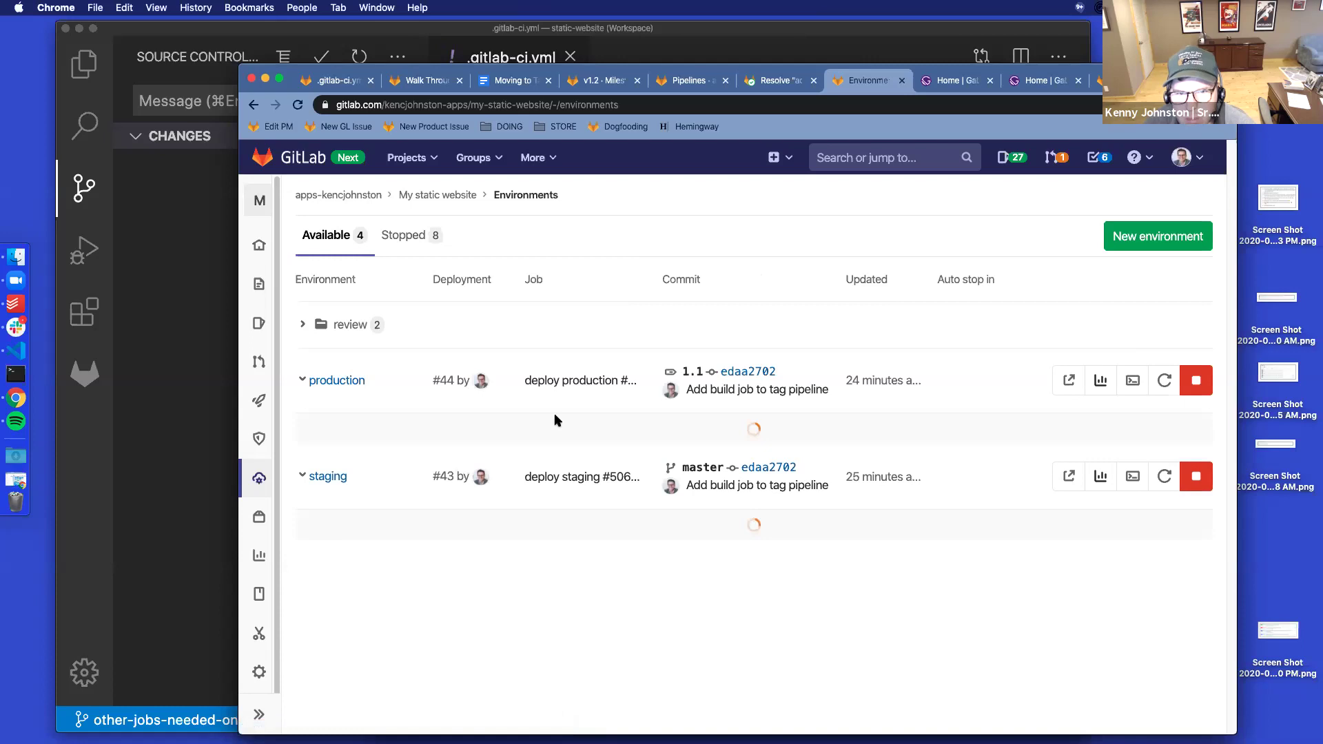
left_click(303, 326)
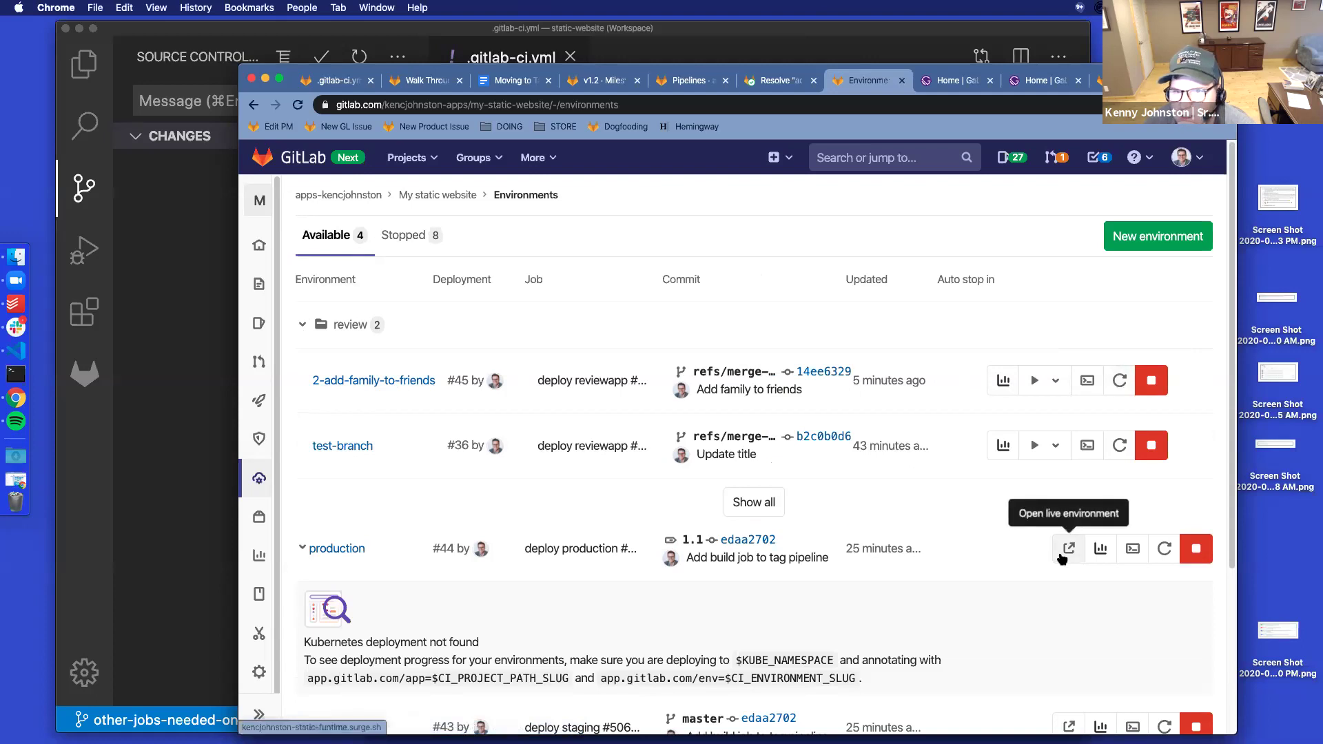
left_click(375, 381)
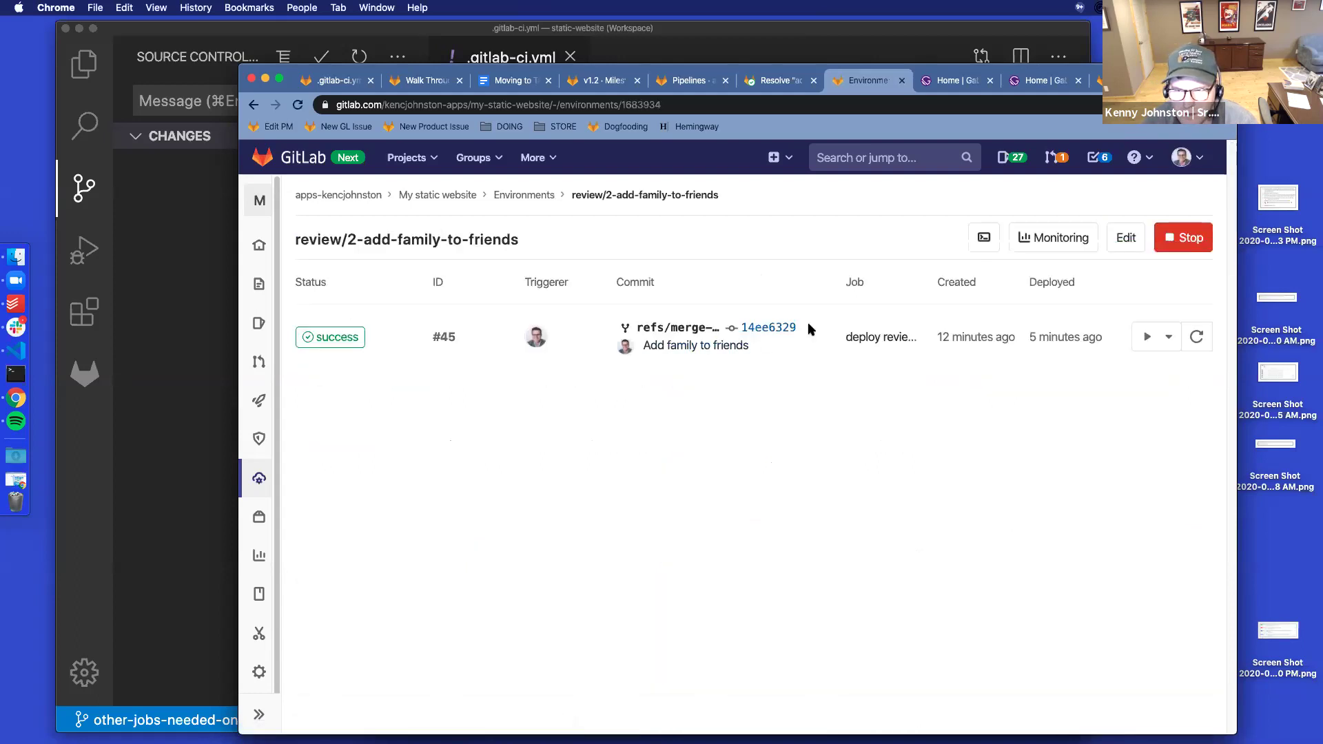
left_click(888, 339)
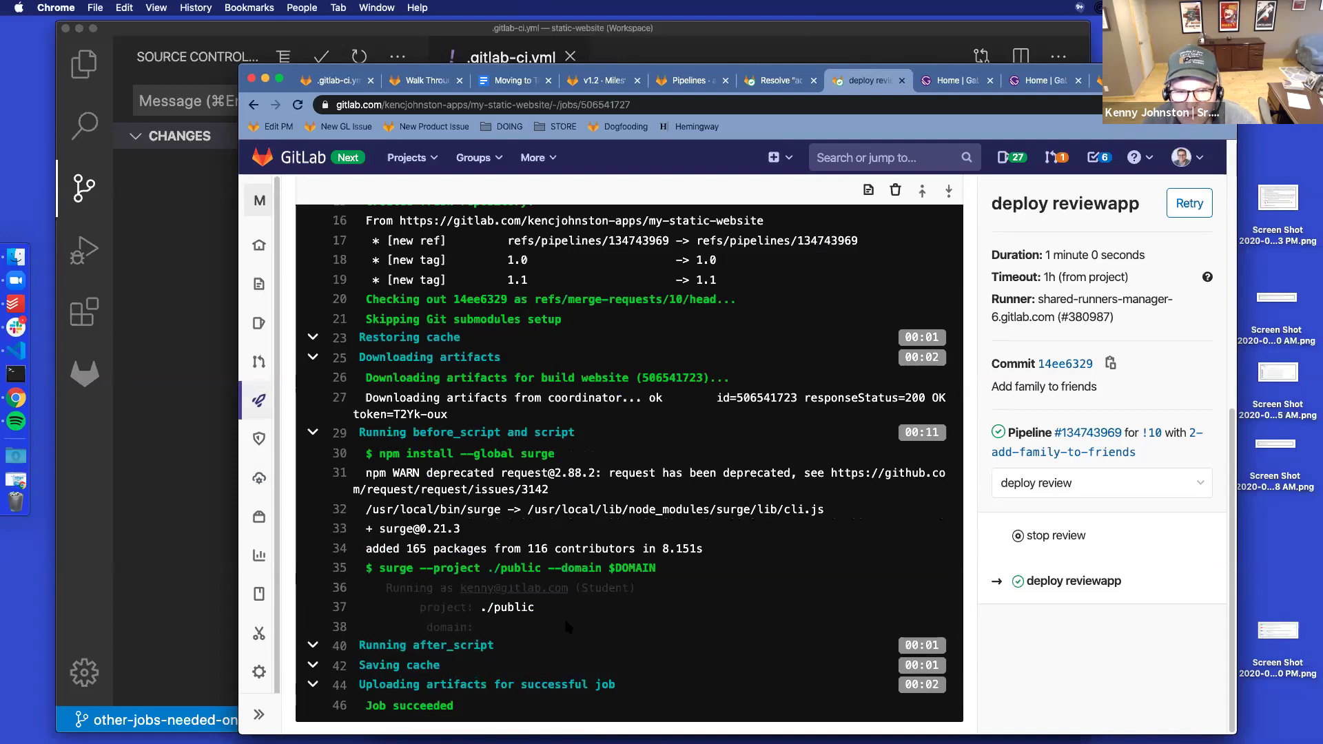
Scroll through the deploy reviewapp job log, then go back to the review/2-add-family-to-friends environment
scroll(567, 626, "up", 3)
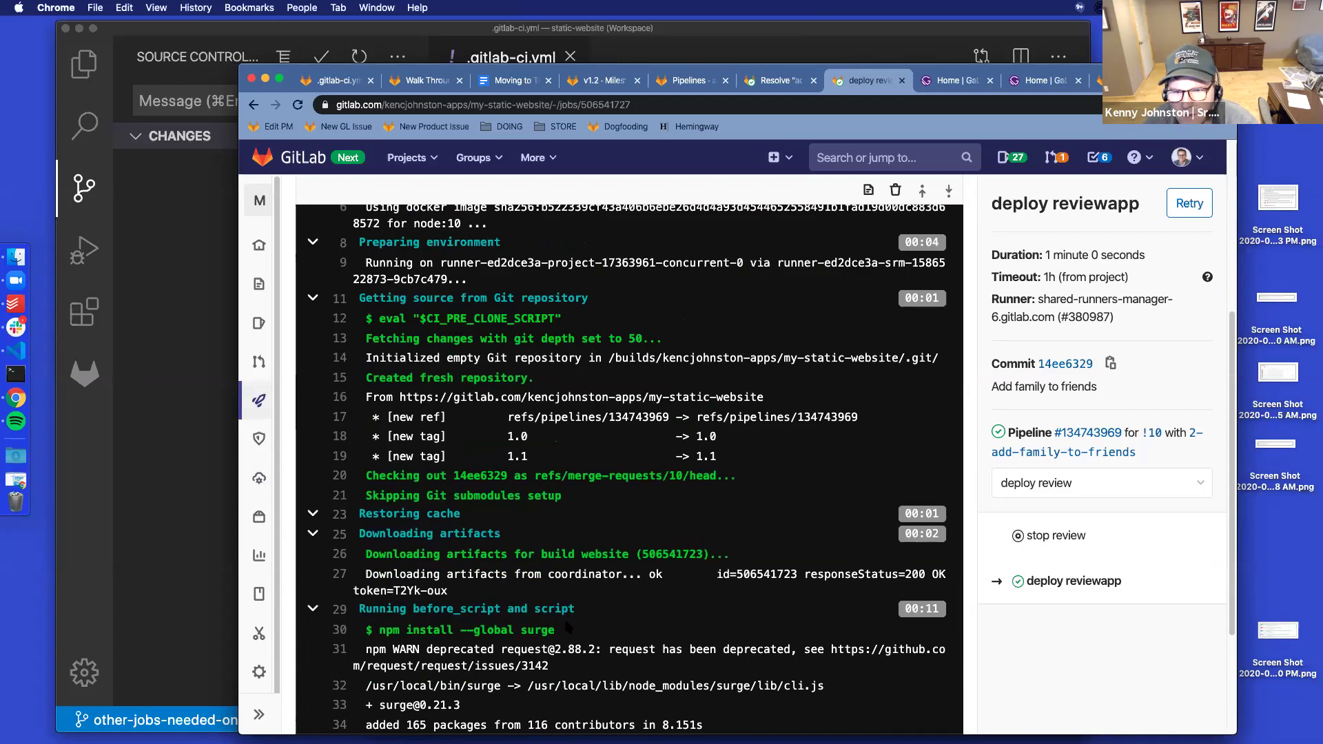
scroll(567, 625, "down", 5)
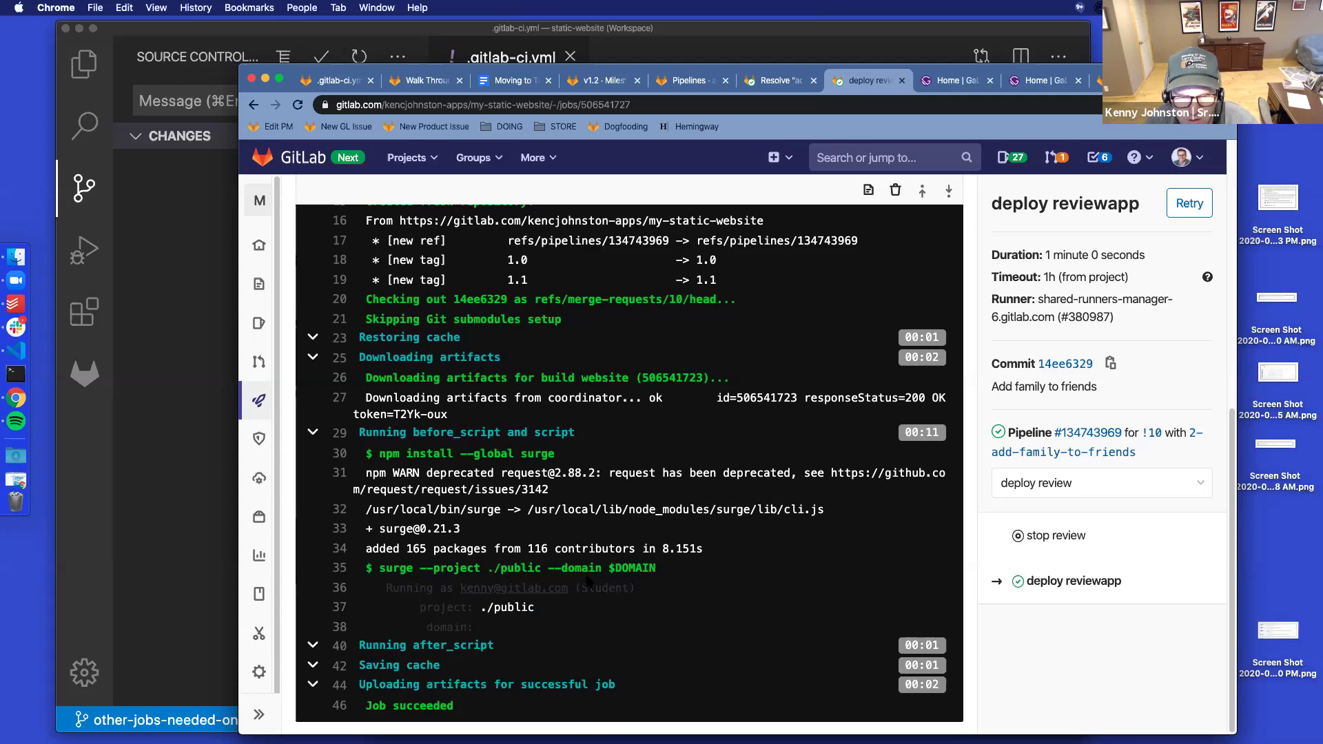
scroll(662, 560, "up", 5)
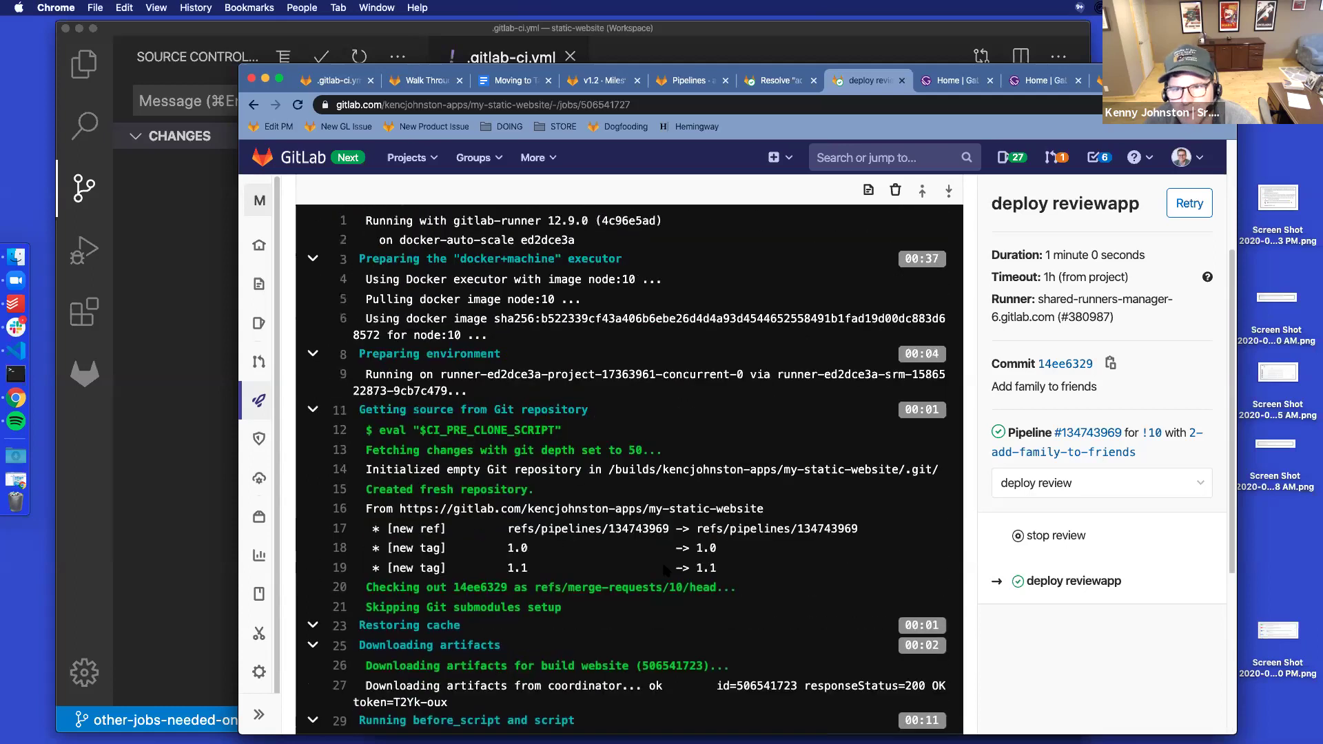
scroll(664, 566, "up", 3)
scroll(664, 567, "down", 6)
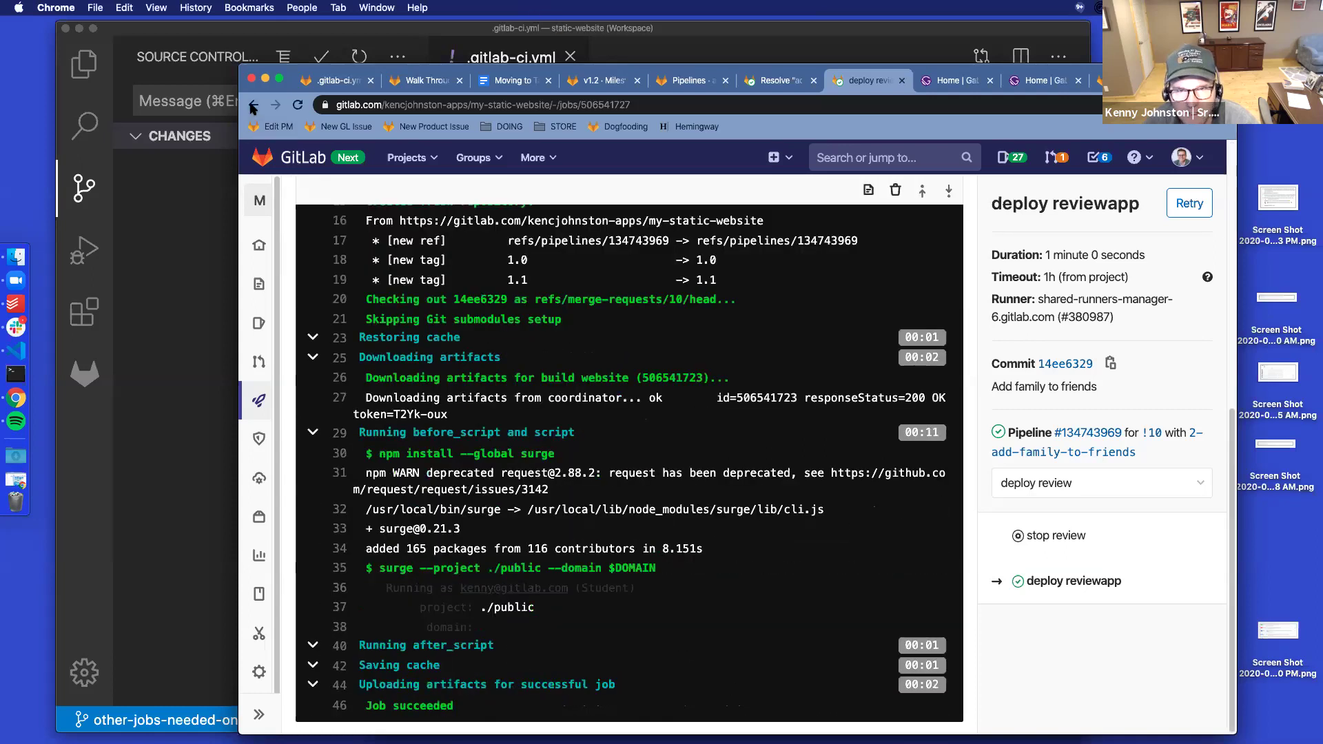
left_click(253, 105)
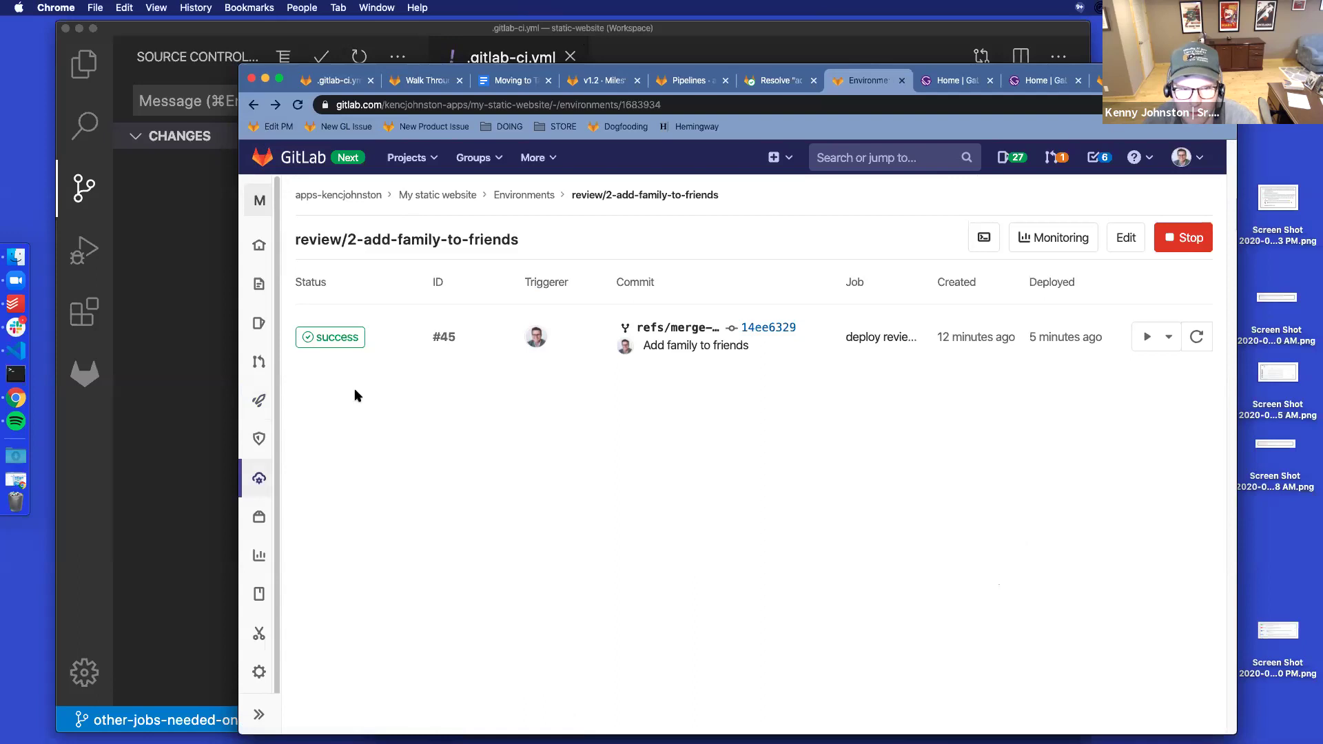
Bring up the project's .gitlab-ci.yml on master with its cache, variables and build website jobs
mouse_move(267, 477)
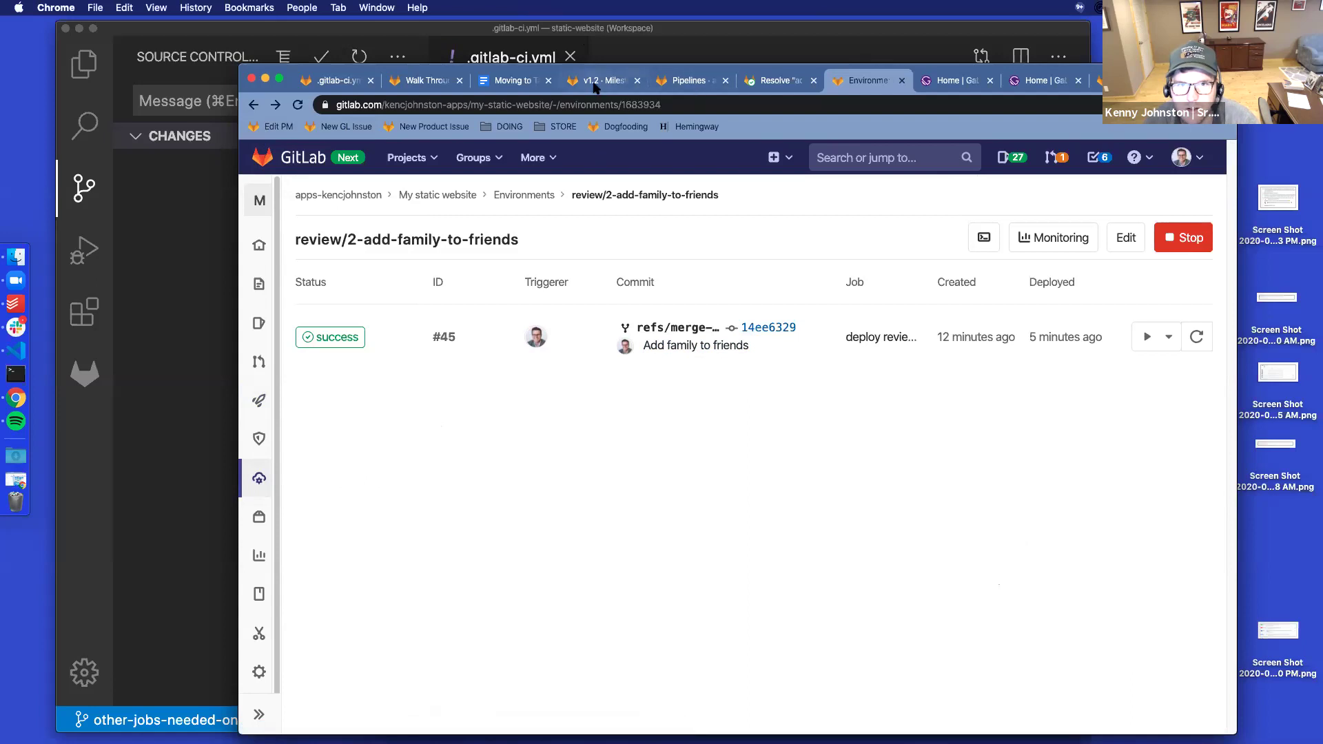
left_click(338, 81)
left_click(540, 495)
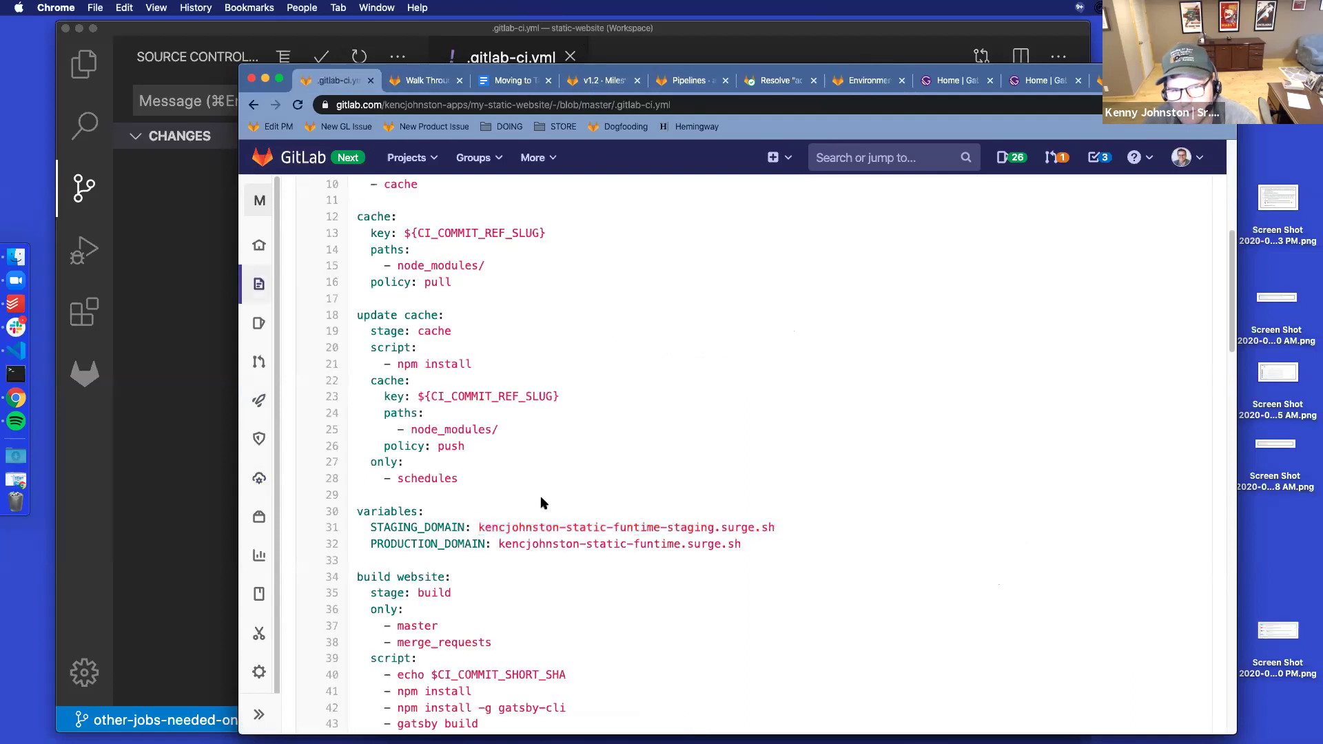
Scroll .gitlab-ci.yml down to the deploy reviewapp job and highlight its DOMAIN value
scroll(541, 503, "down", 8)
scroll(550, 505, "down", 12)
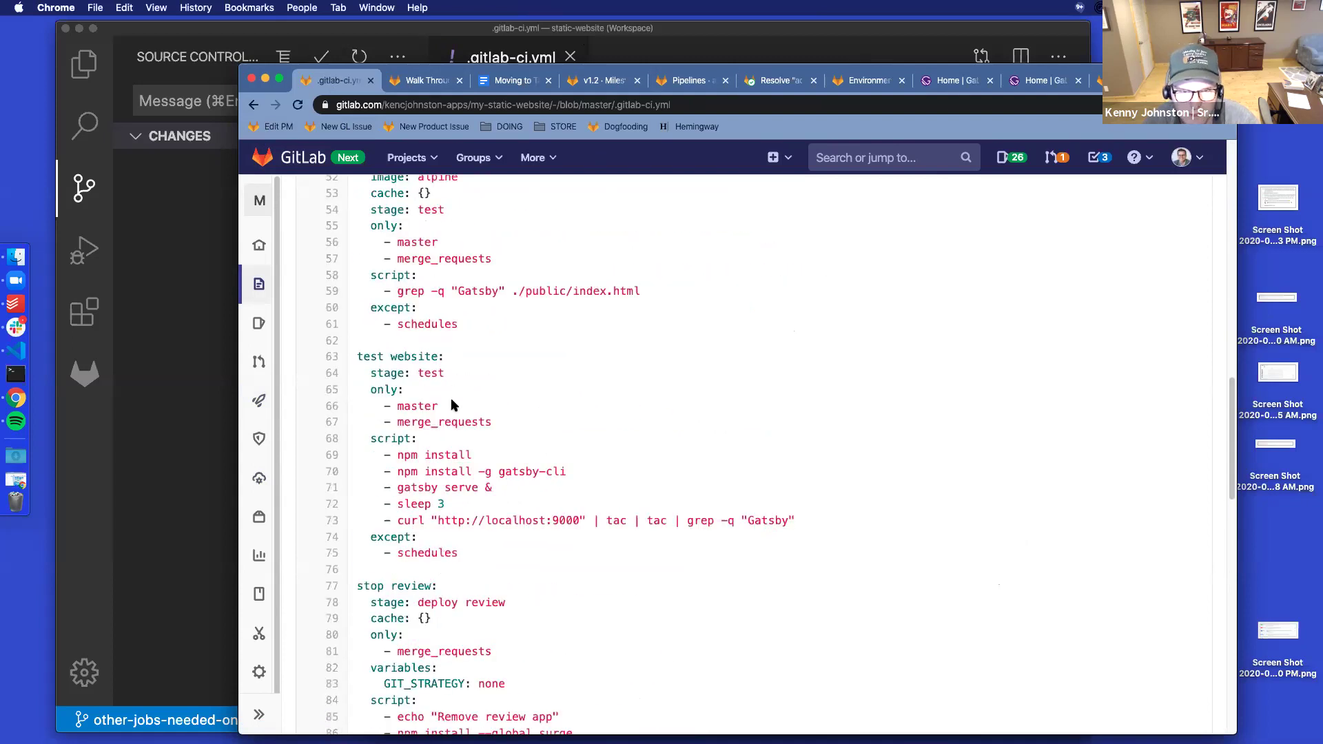
scroll(452, 399, "down", 15)
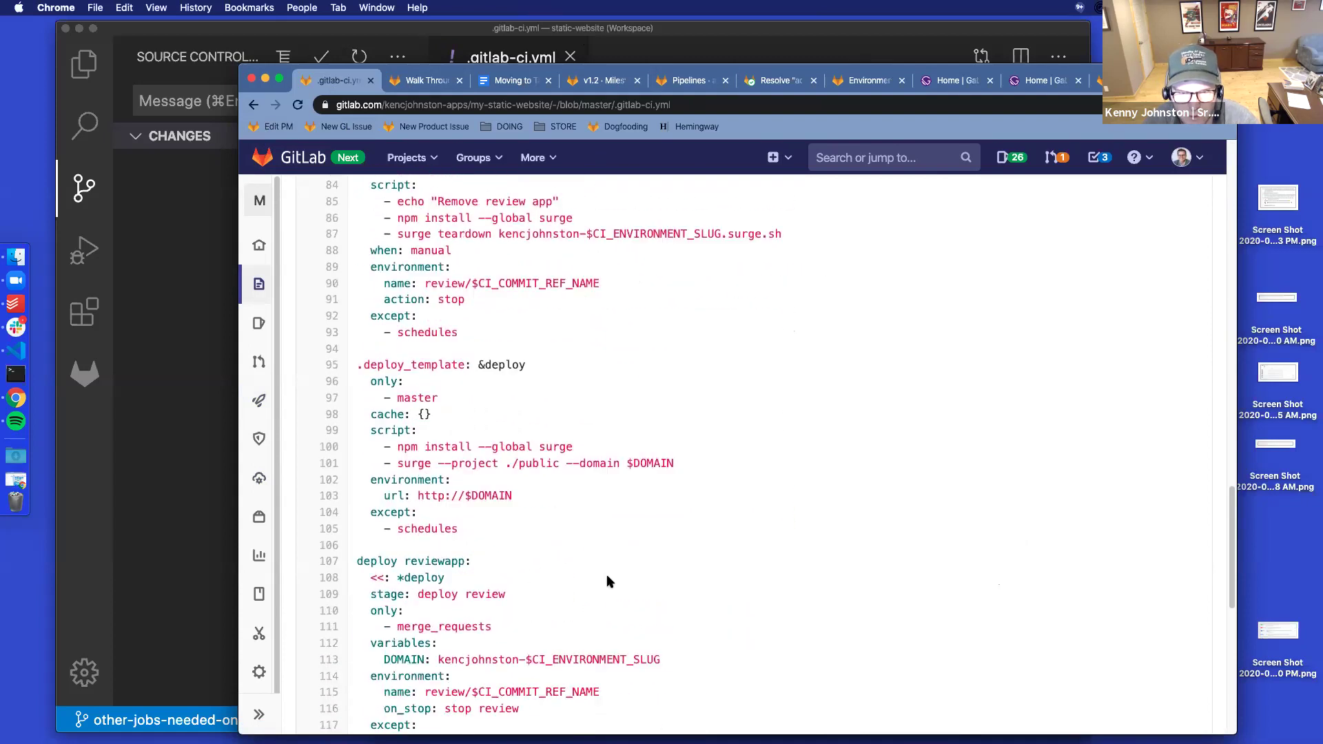
scroll(609, 582, "down", 2)
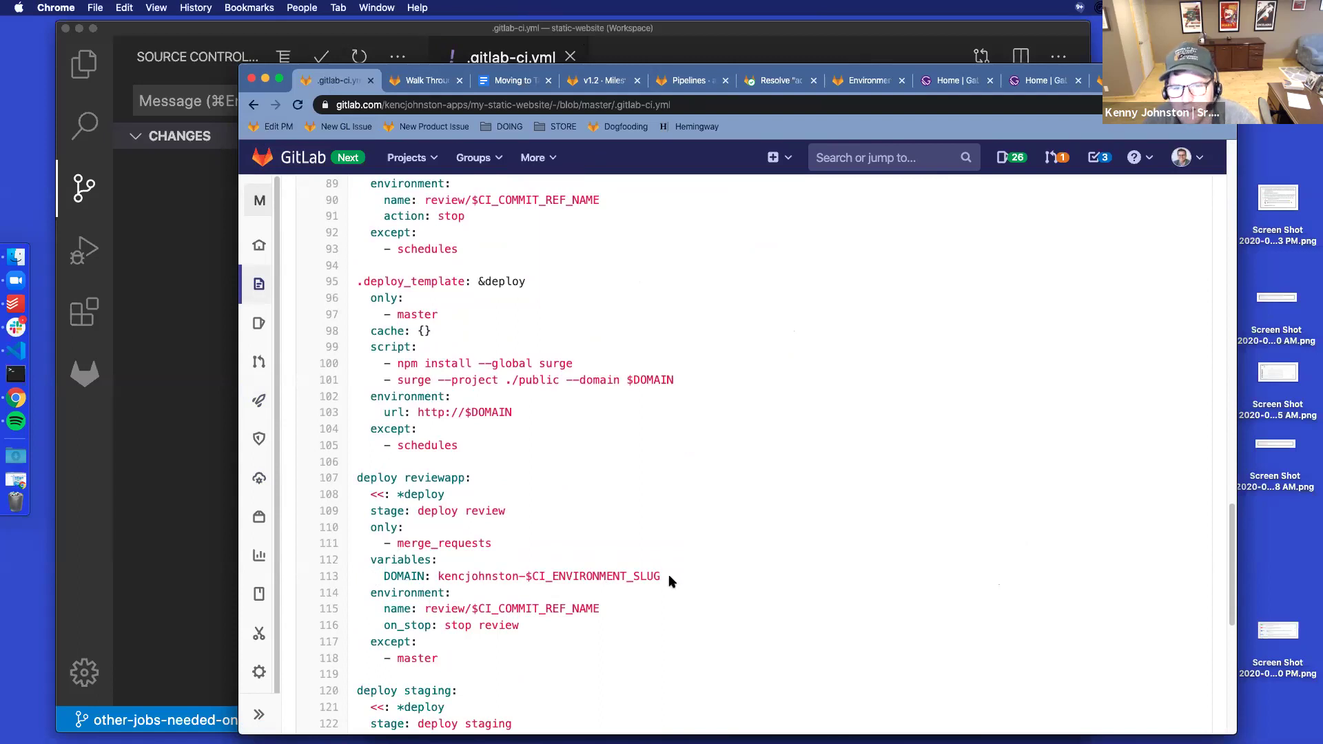
left_click_drag(668, 579, 439, 578)
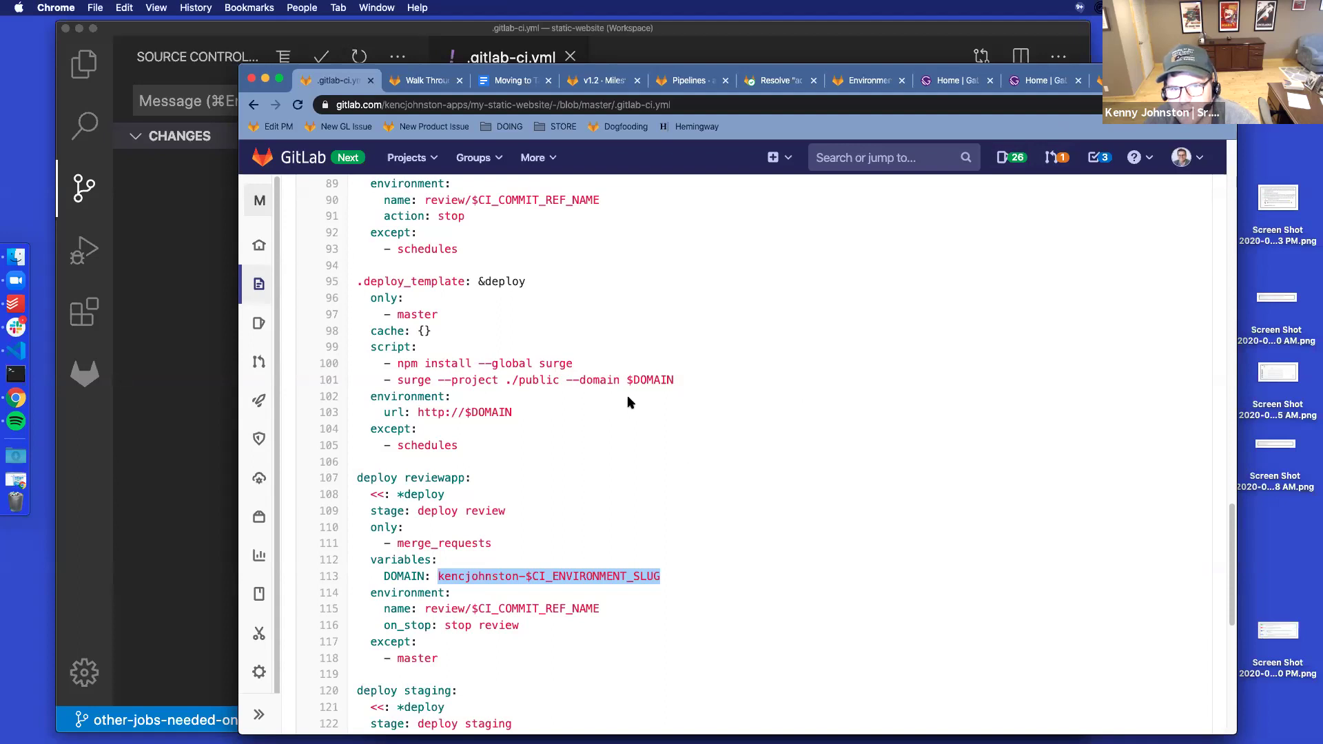
Scroll back up and return to merge request !10, whose fast-forward merge awaits a rebase
scroll(628, 398, "up", 15)
scroll(627, 402, "up", 6)
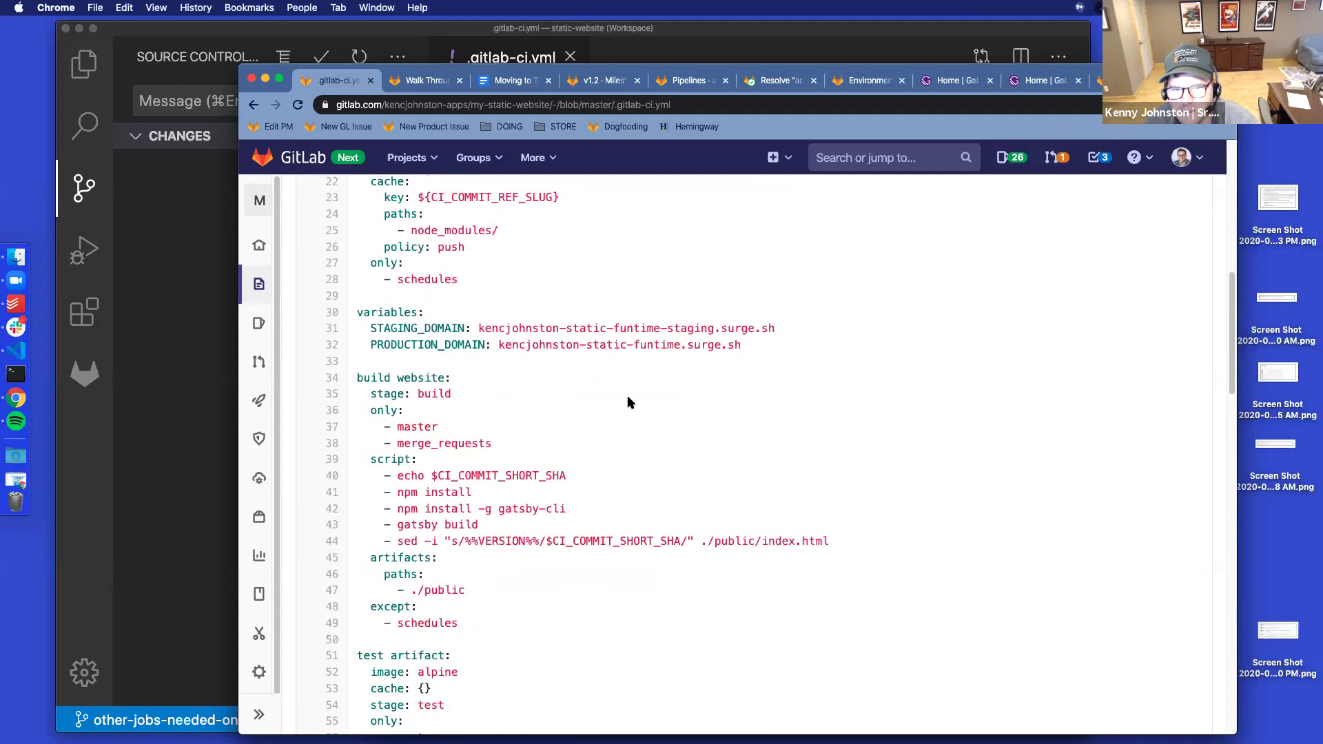
left_click(780, 84)
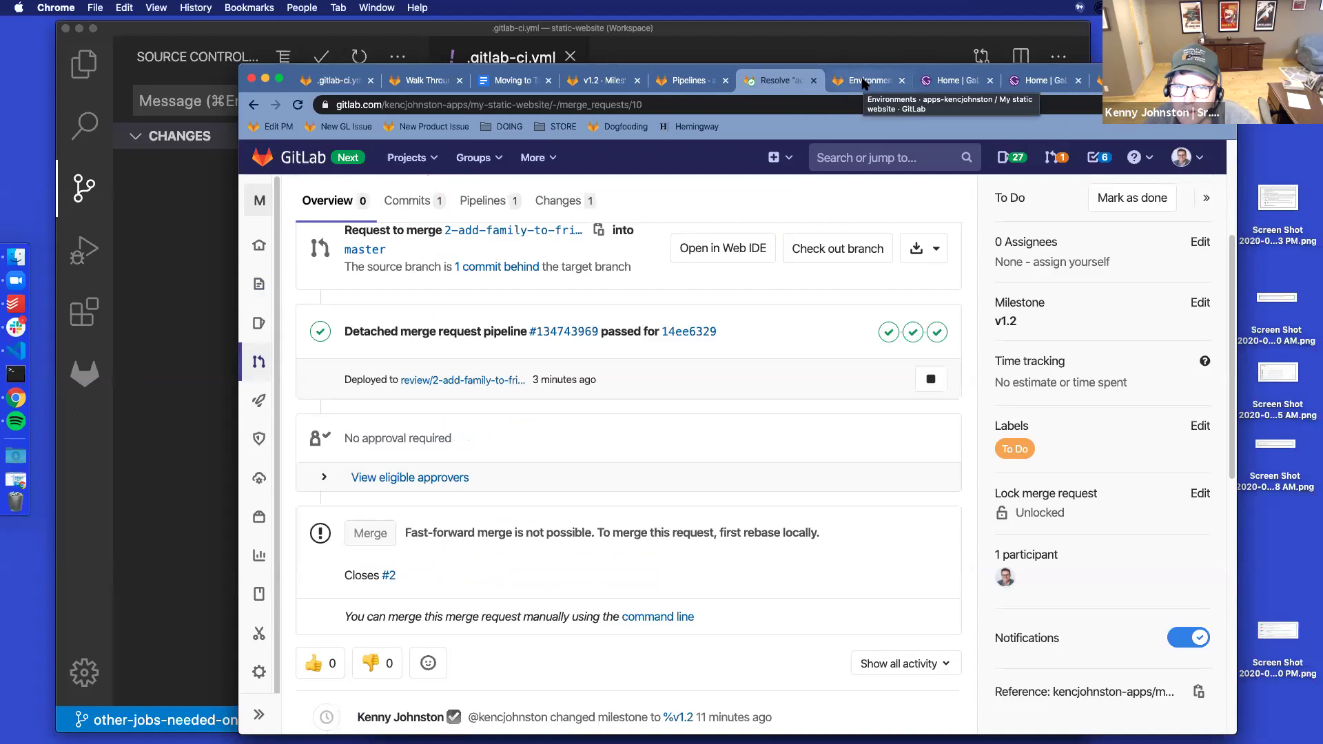
Look over merge request !10 and its change of the index.js h1 to "Hi friends and family"
scroll(623, 403, "down", 1)
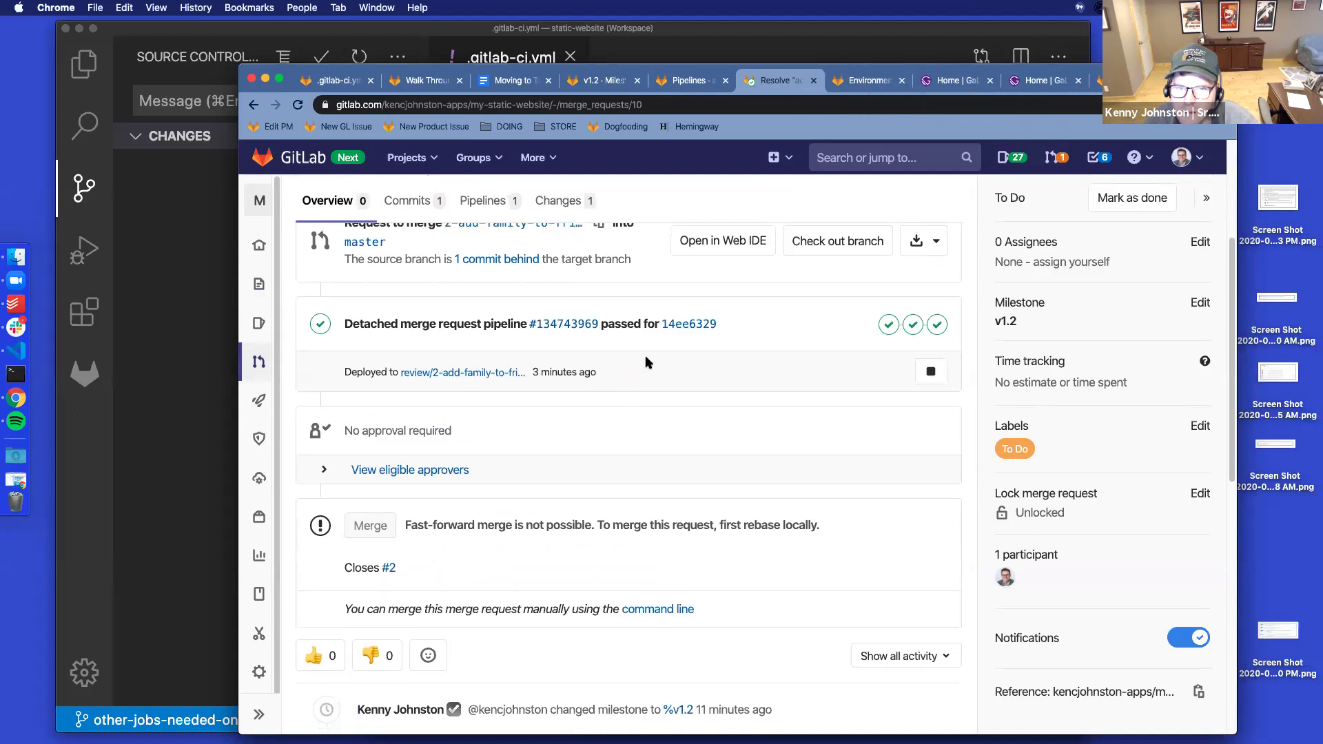
scroll(611, 469, "up", 2)
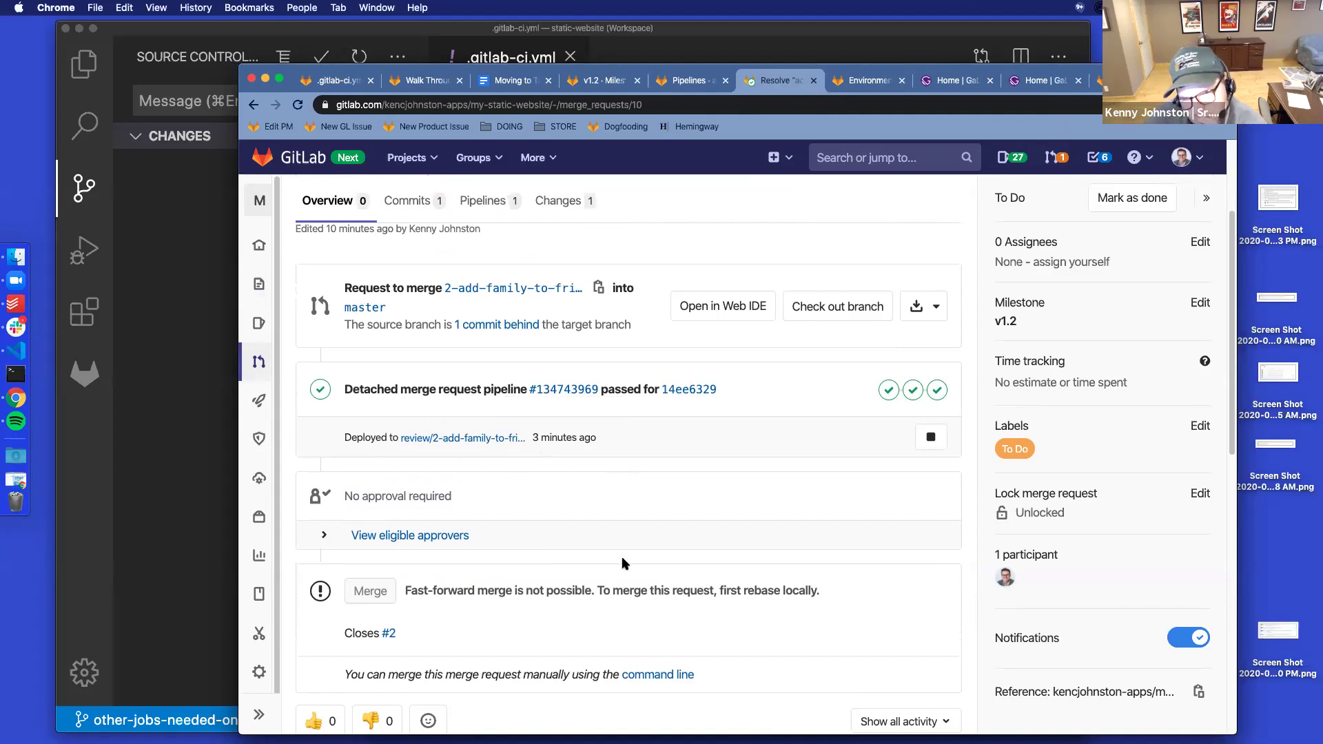
scroll(620, 561, "down", 6)
scroll(622, 563, "up", 7)
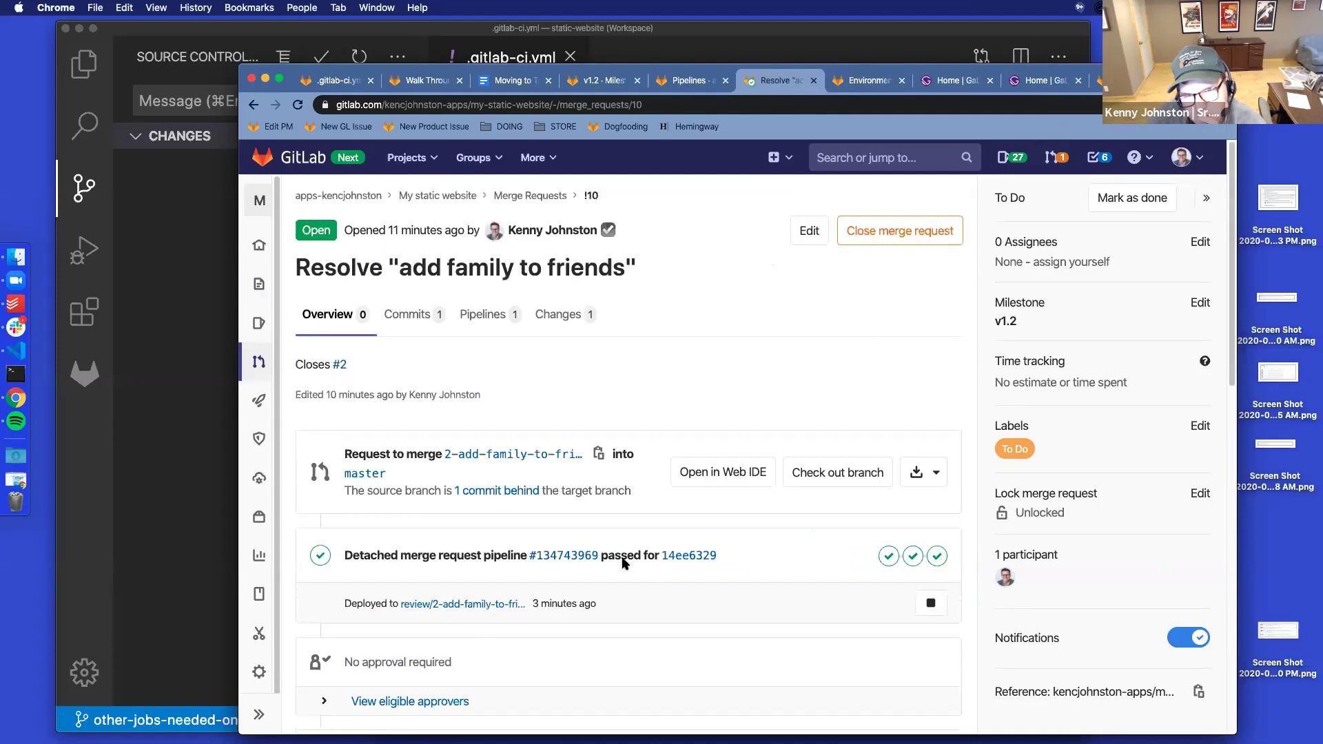
left_click(564, 322)
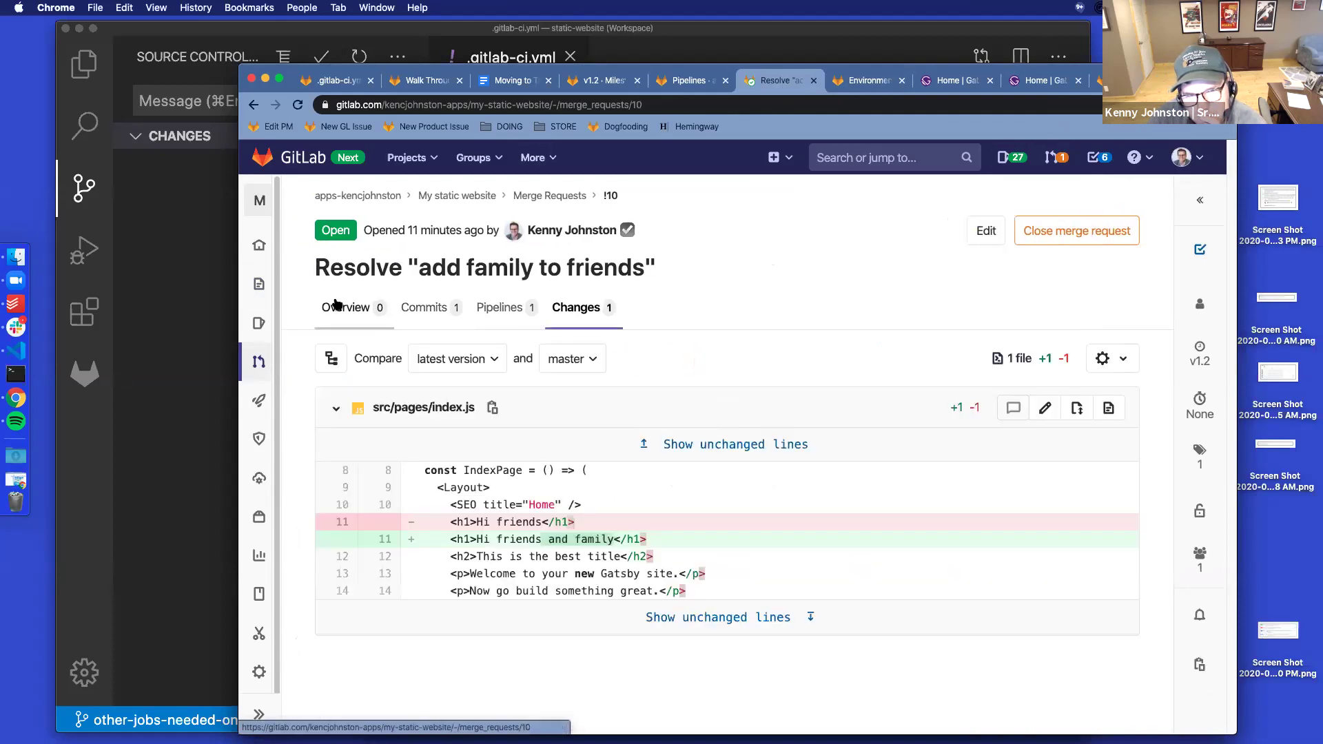
From the overview, open the passed deploy reviewapp job log via the pipeline's deploy stage
left_click(337, 305)
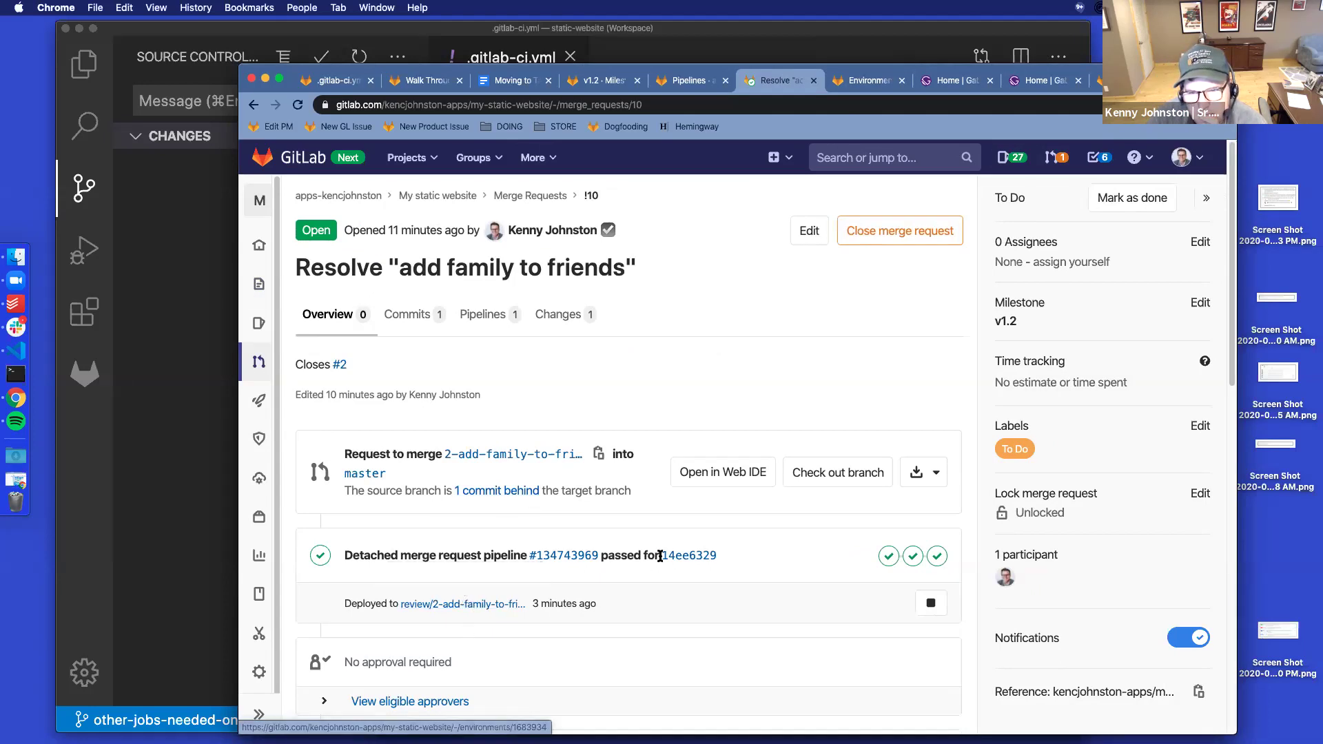
left_click(936, 557)
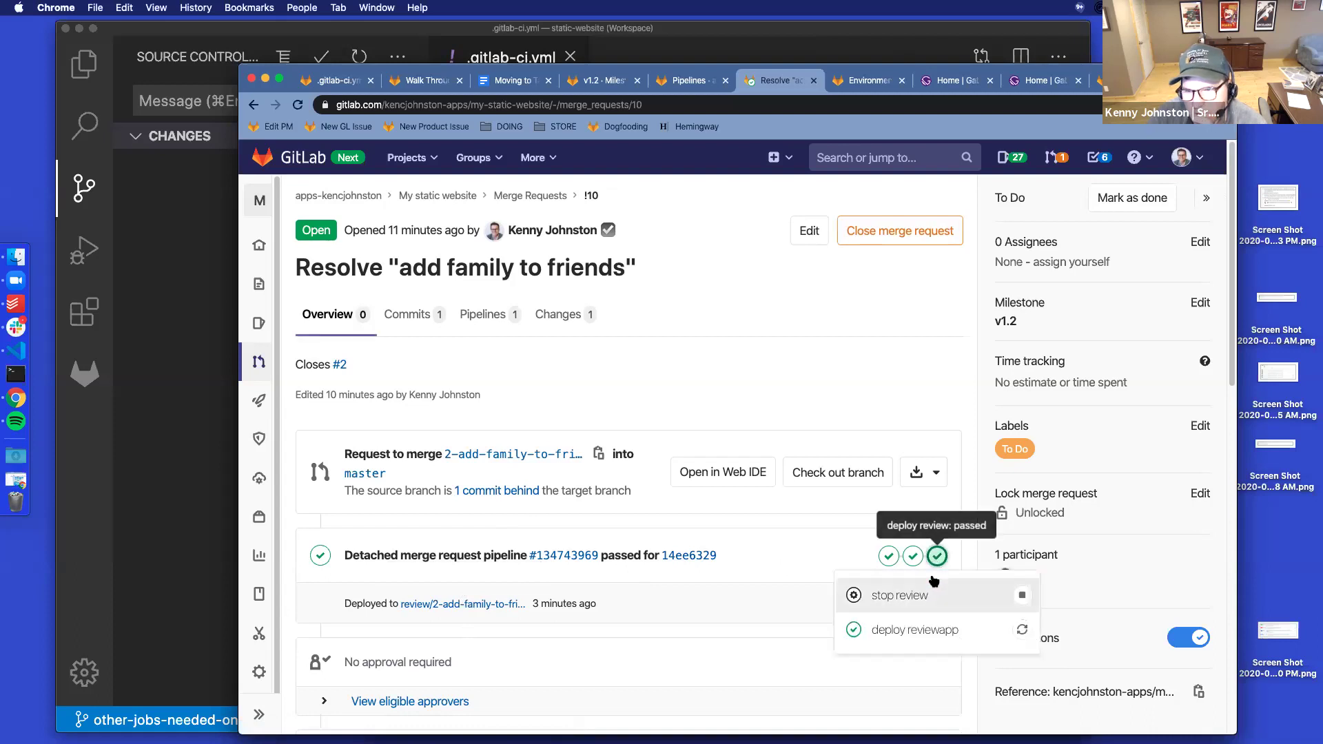
left_click(905, 632)
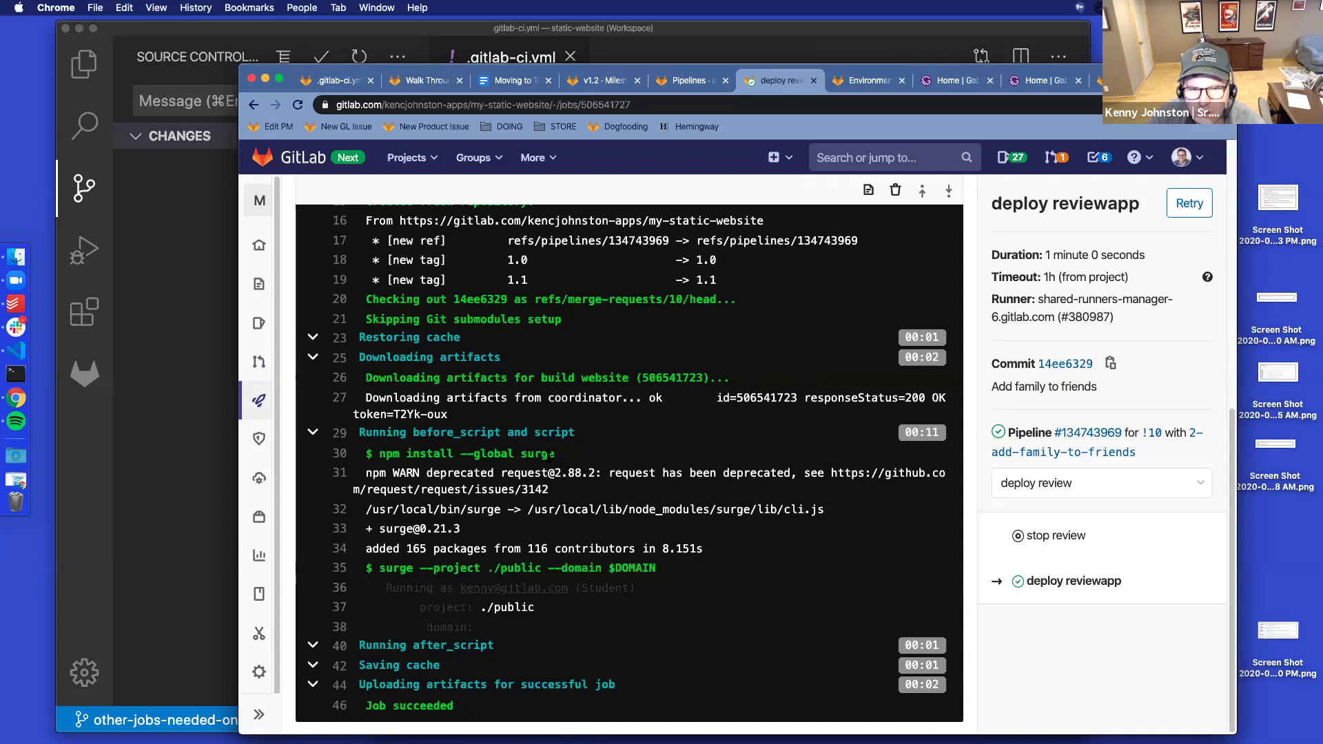
Read through the deploy reviewapp job log and collapse its Running after_script section
left_click_drag(640, 569, 555, 570)
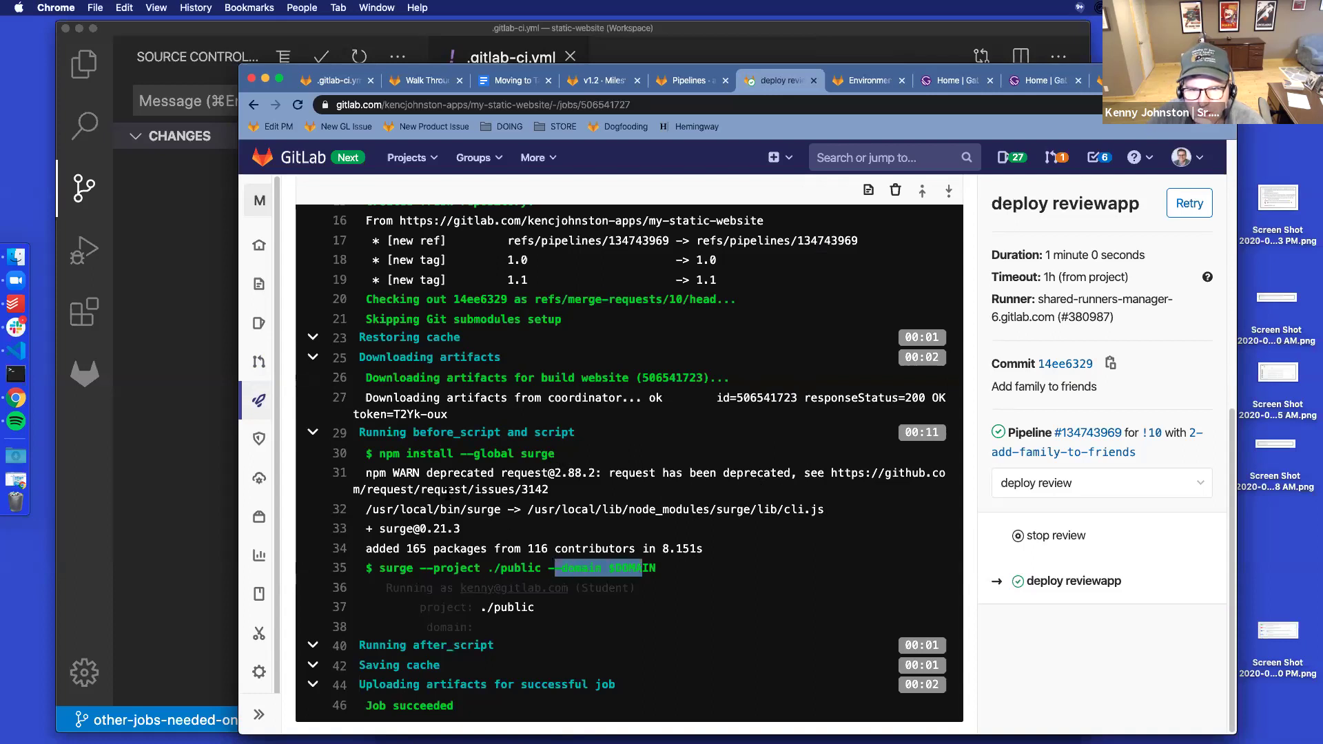
scroll(448, 494, "up", 3)
scroll(448, 499, "up", 5)
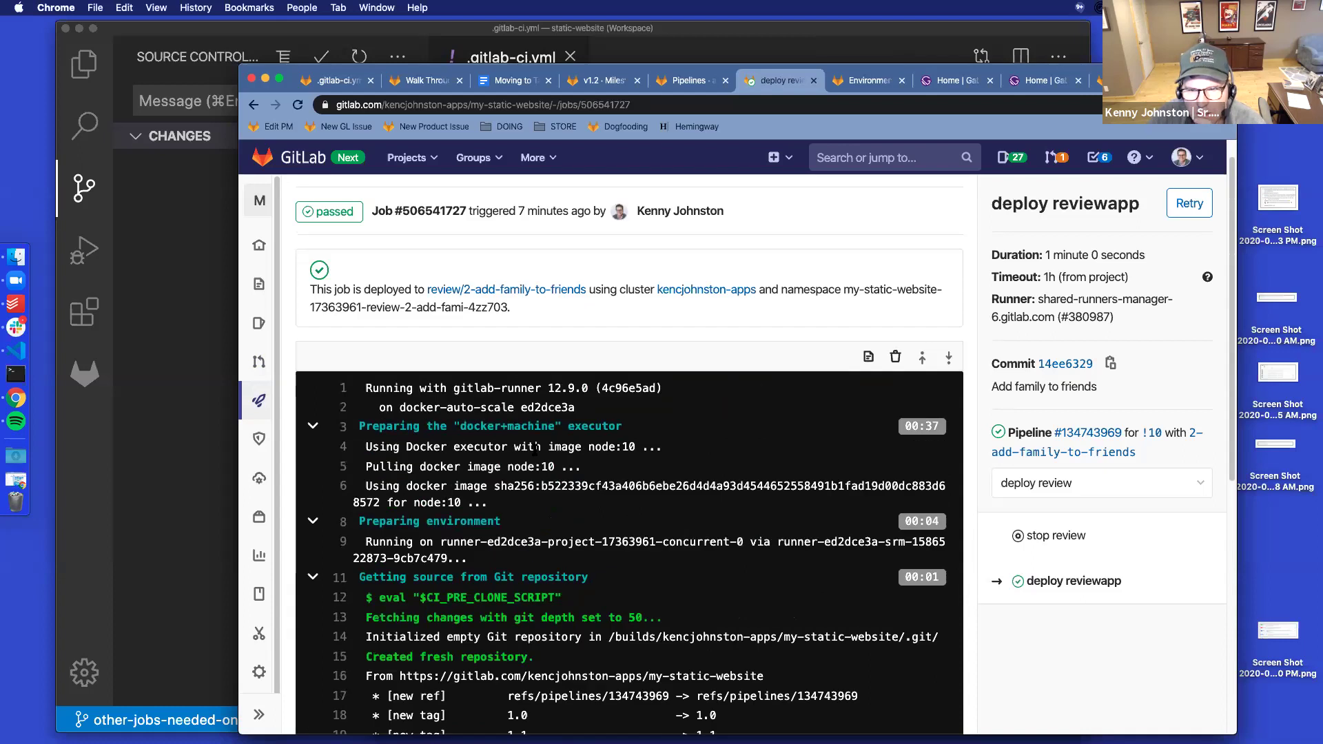
scroll(534, 452, "down", 2)
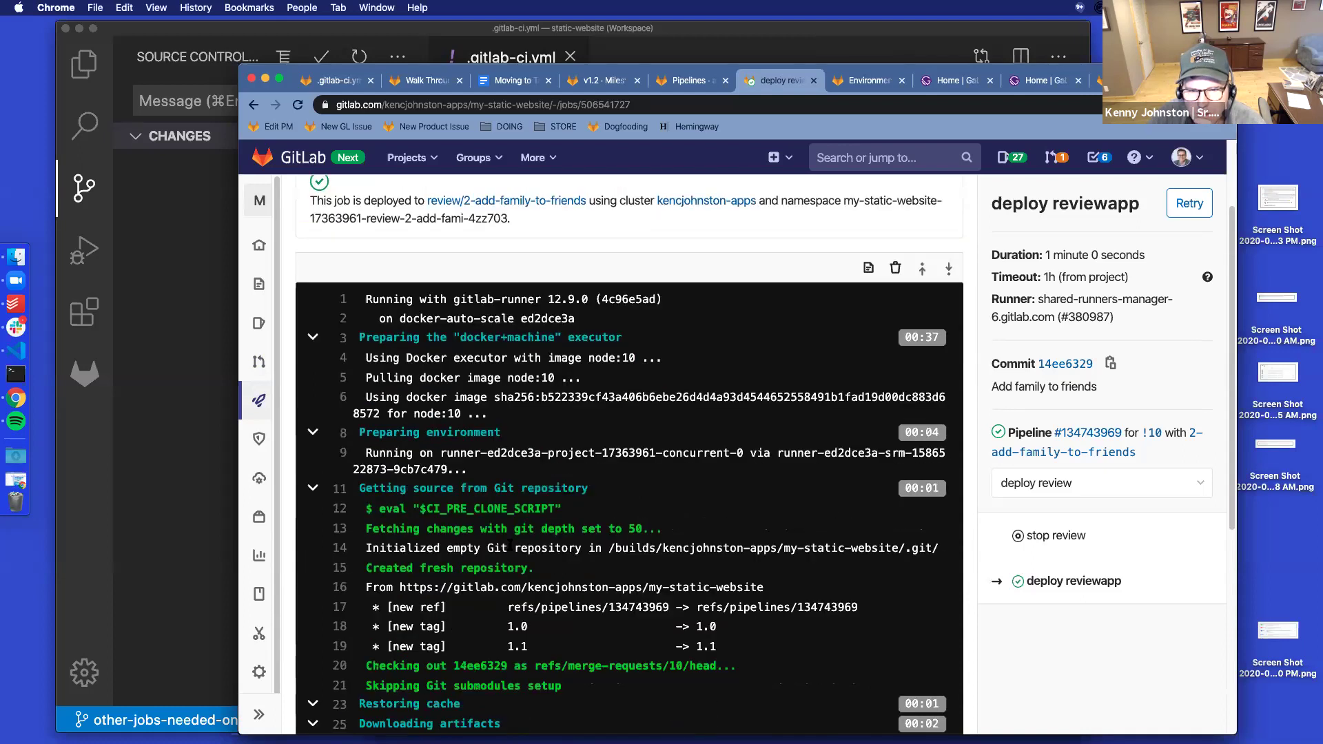
scroll(512, 549, "down", 3)
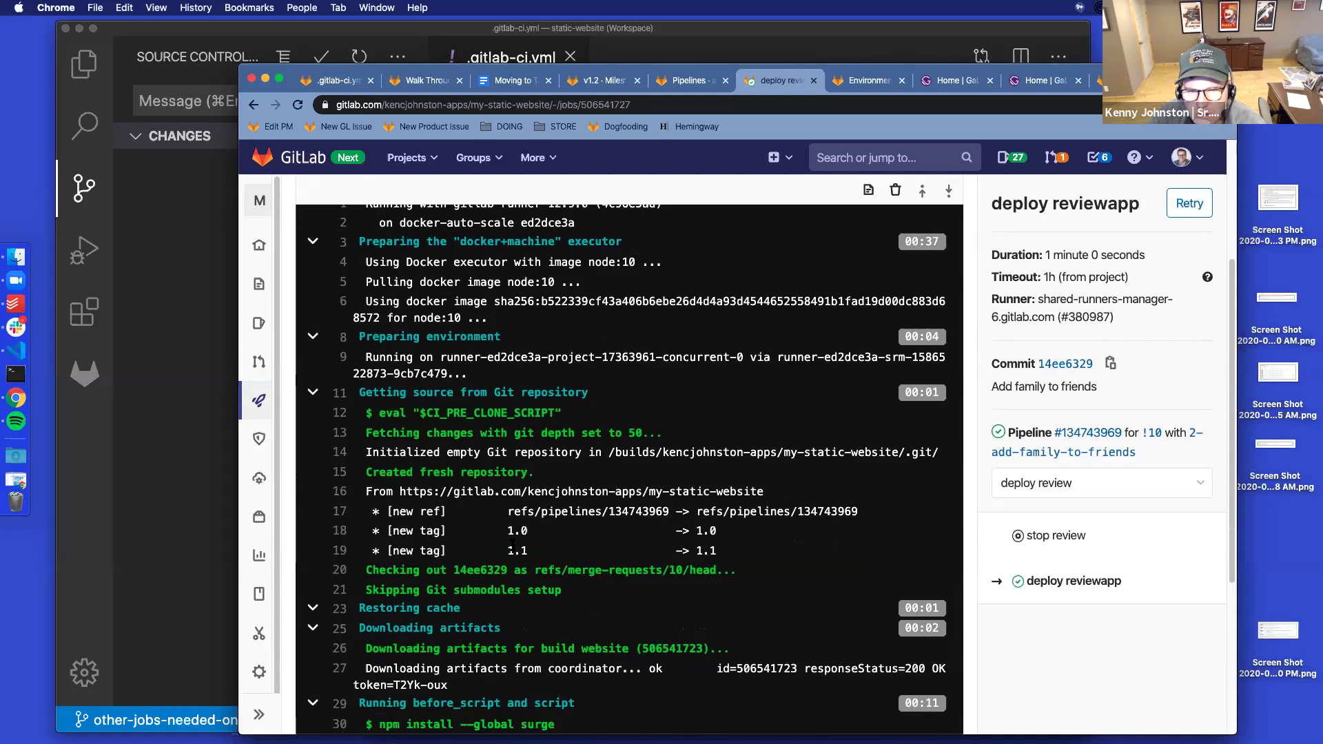
scroll(512, 549, "down", 5)
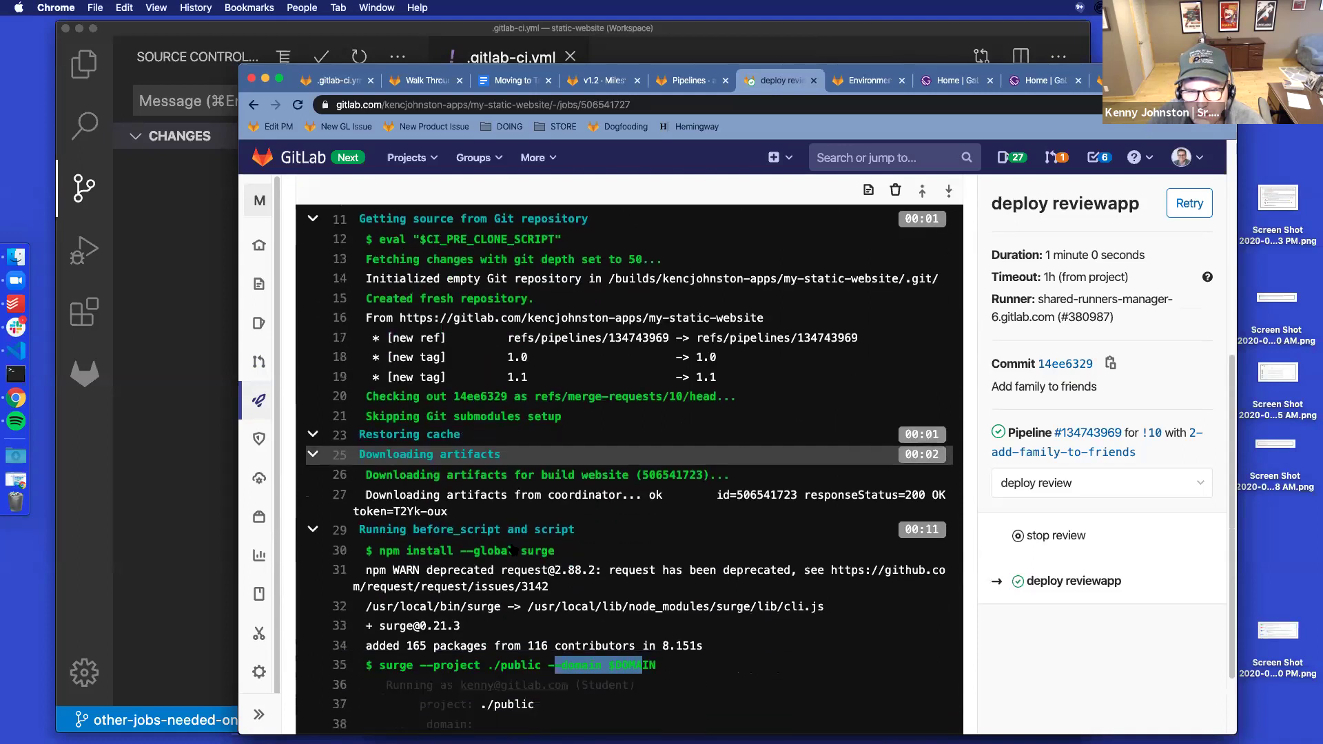
scroll(512, 549, "down", 3)
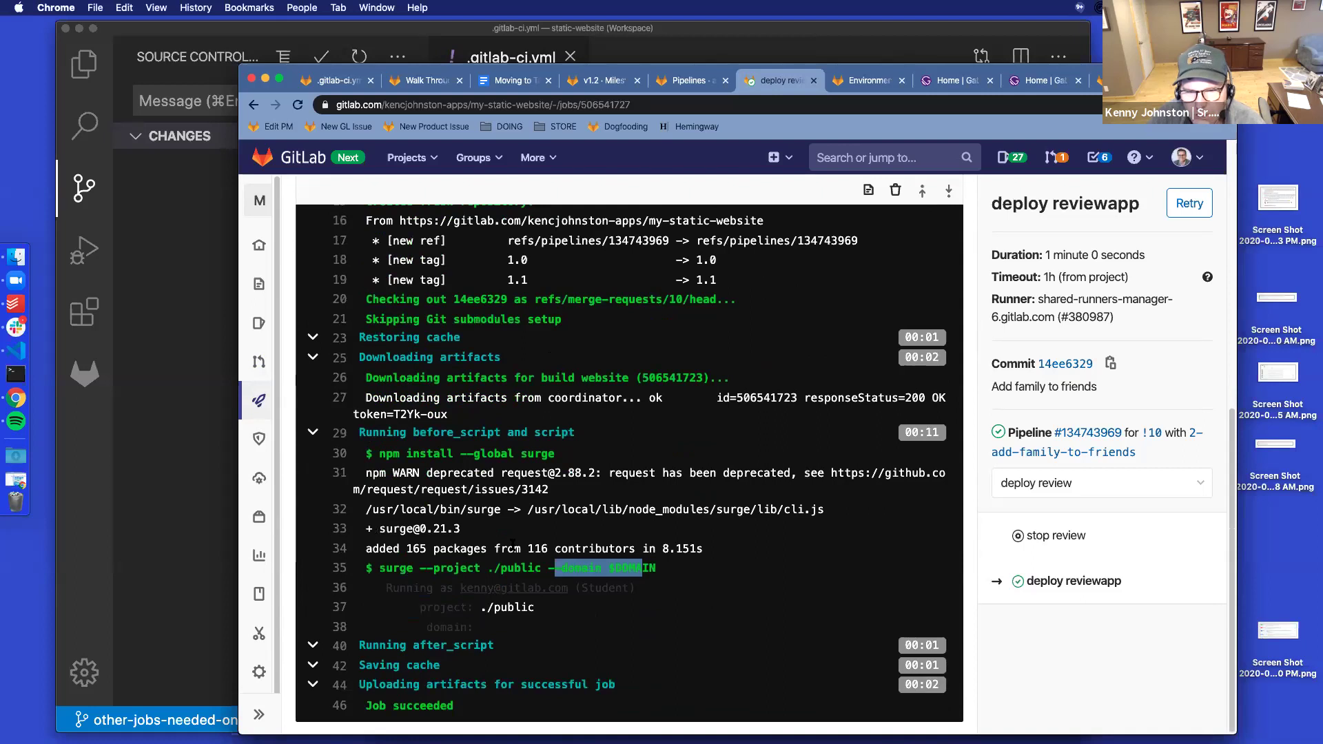
left_click(313, 645)
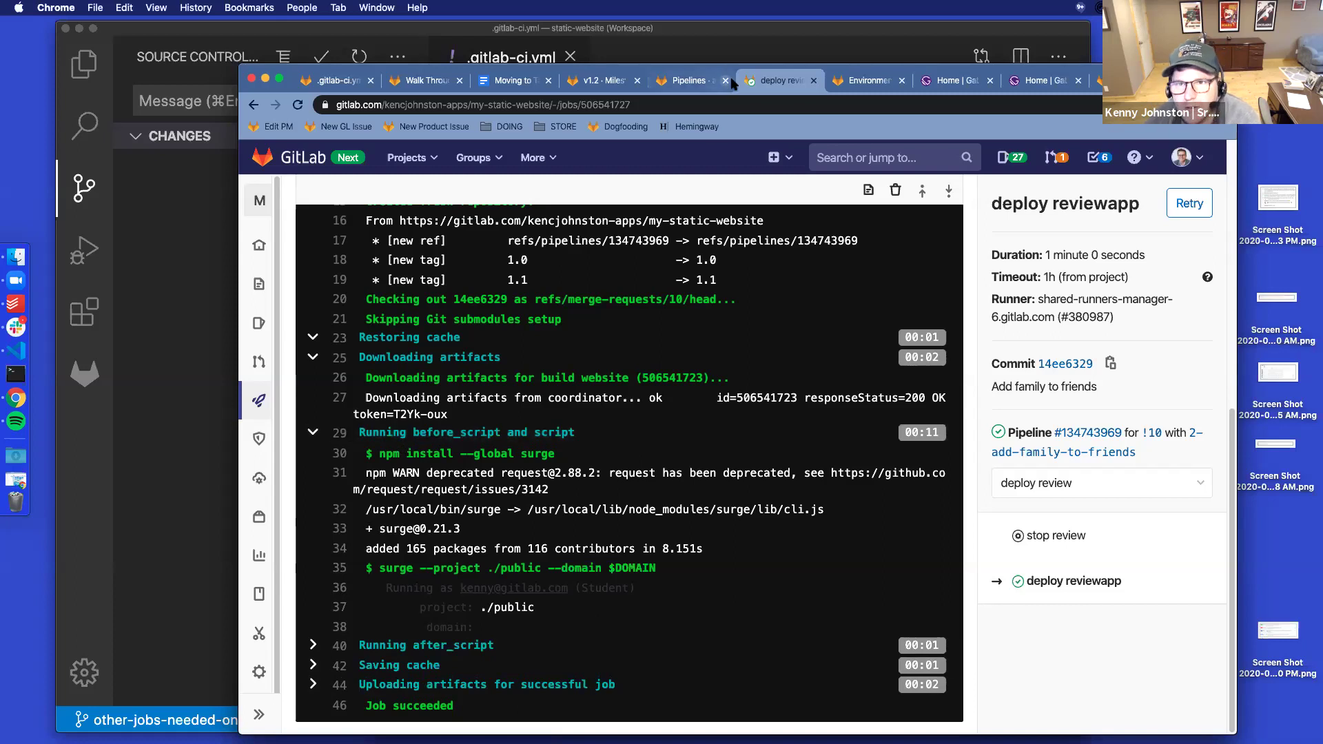
Revisit .gitlab-ci.yml in GitLab, then bring VS Code forward showing it on other-jobs-needed-on-tags
left_click(339, 82)
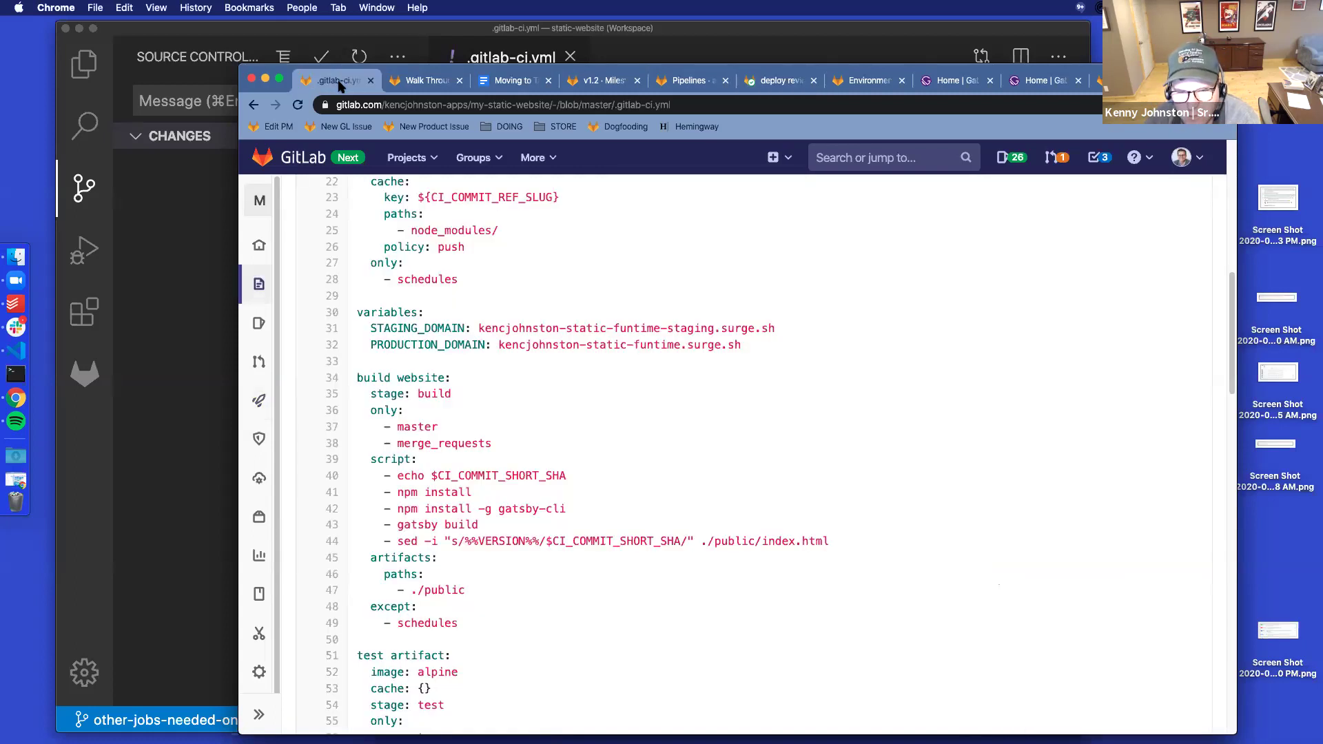
scroll(591, 393, "down", 7)
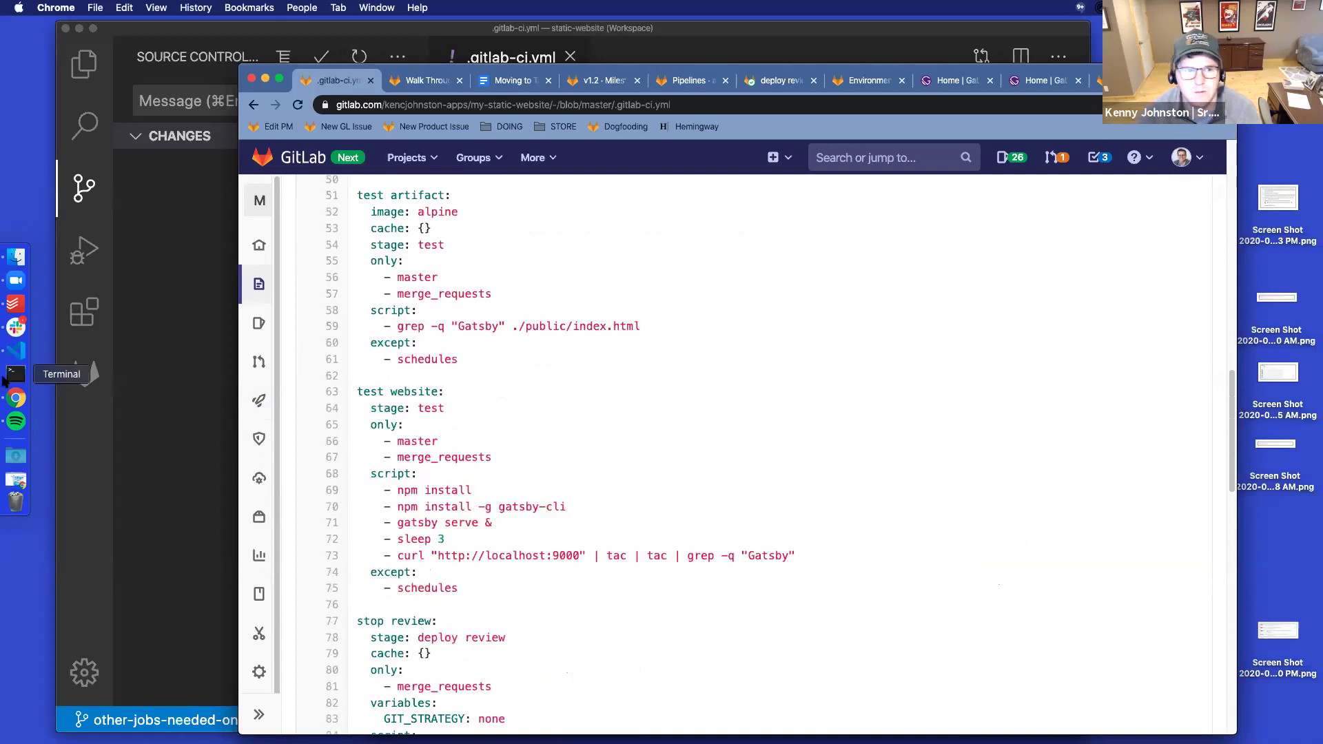
left_click_drag(560, 64, 525, 39)
left_click_drag(202, 29, 293, 7)
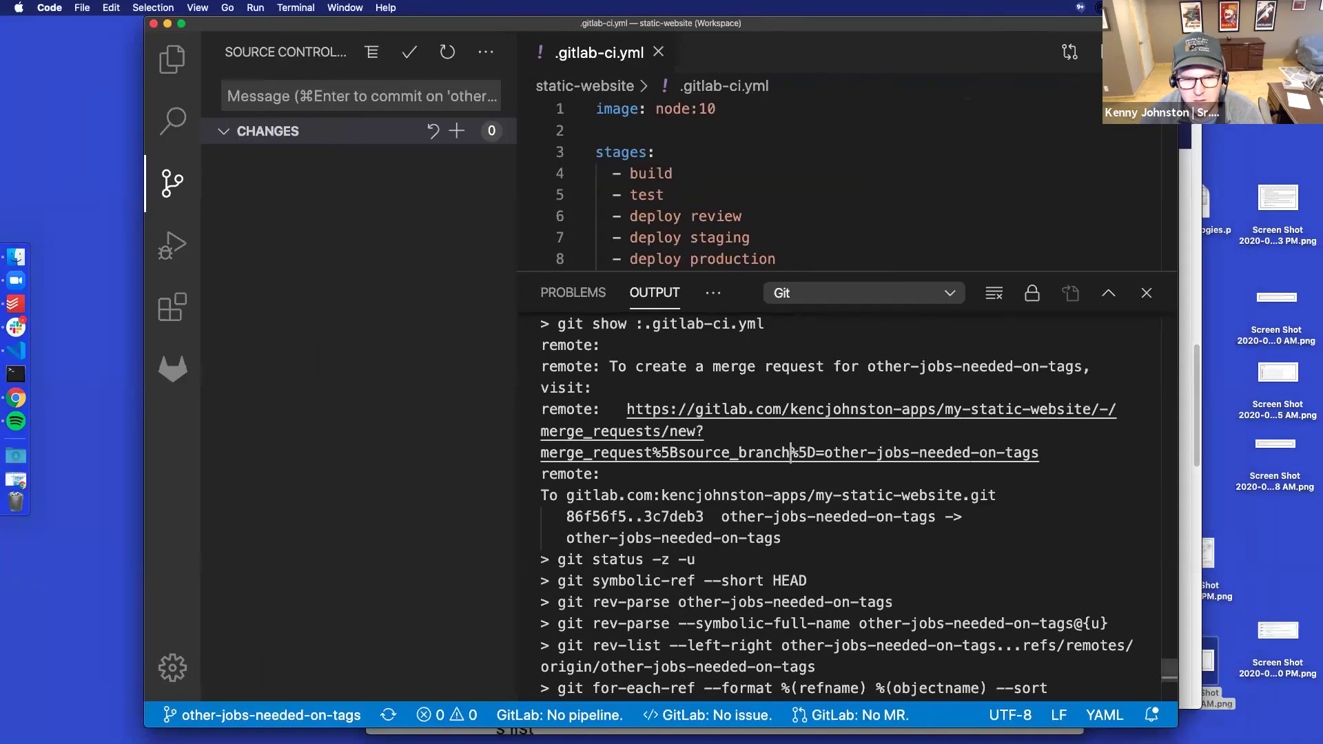
Search GitLab Docs for 'review apps' in a new tab and open the Review Apps page
key("super+Tab")
left_click_drag(916, 54, 893, 99)
key("super+t")
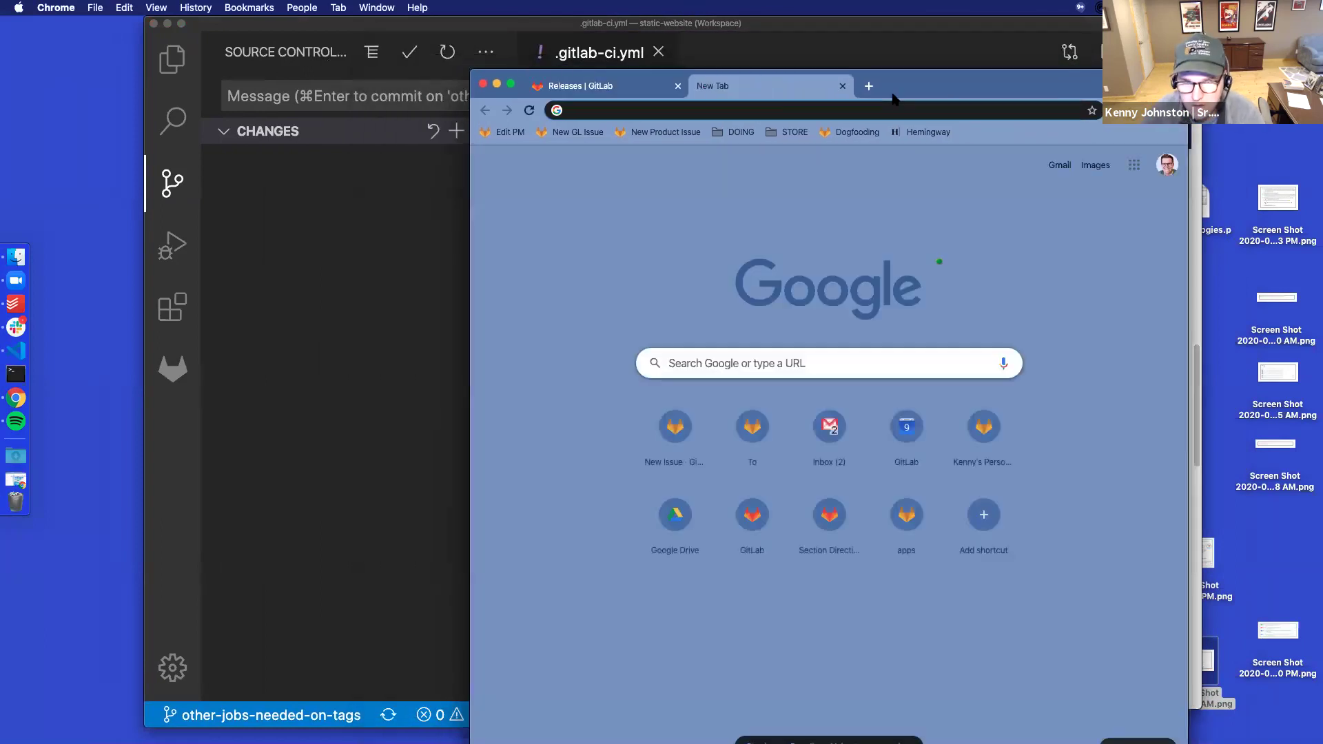
type("gd")
key("Tab")
type("review apps")
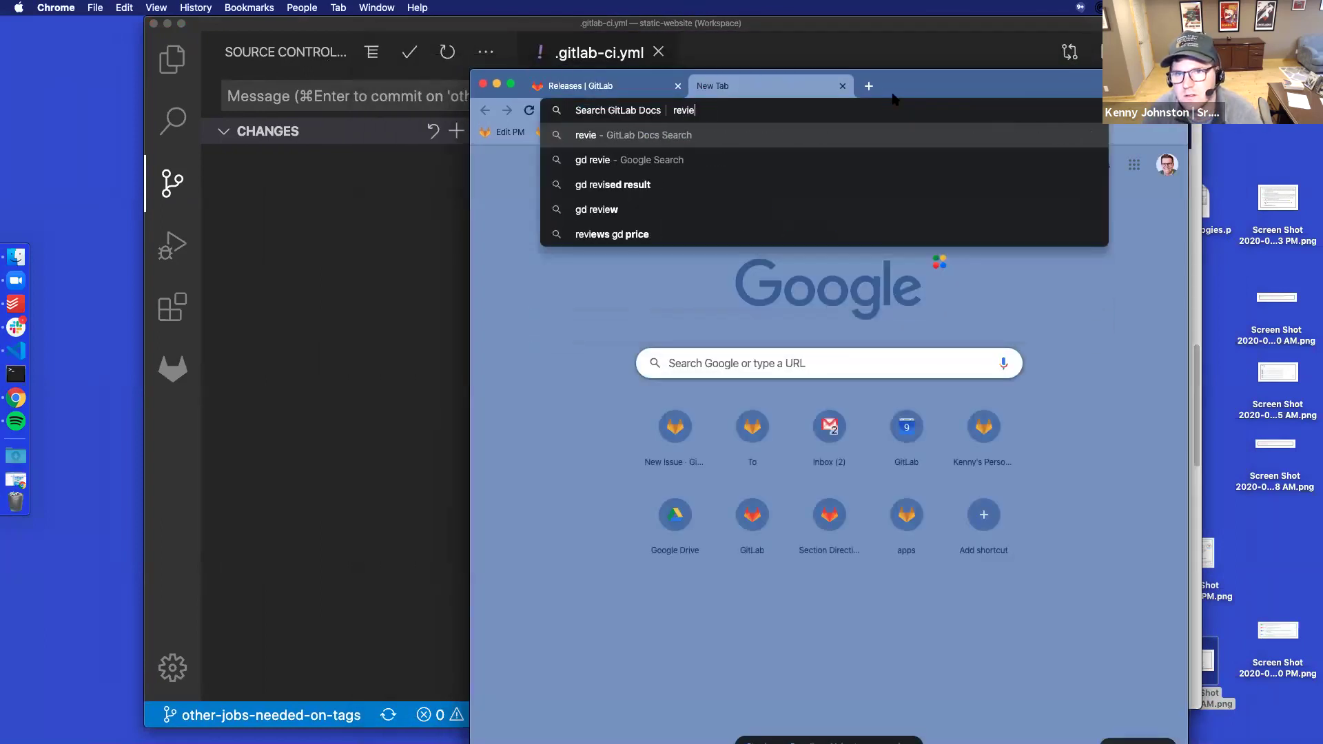
key("Return")
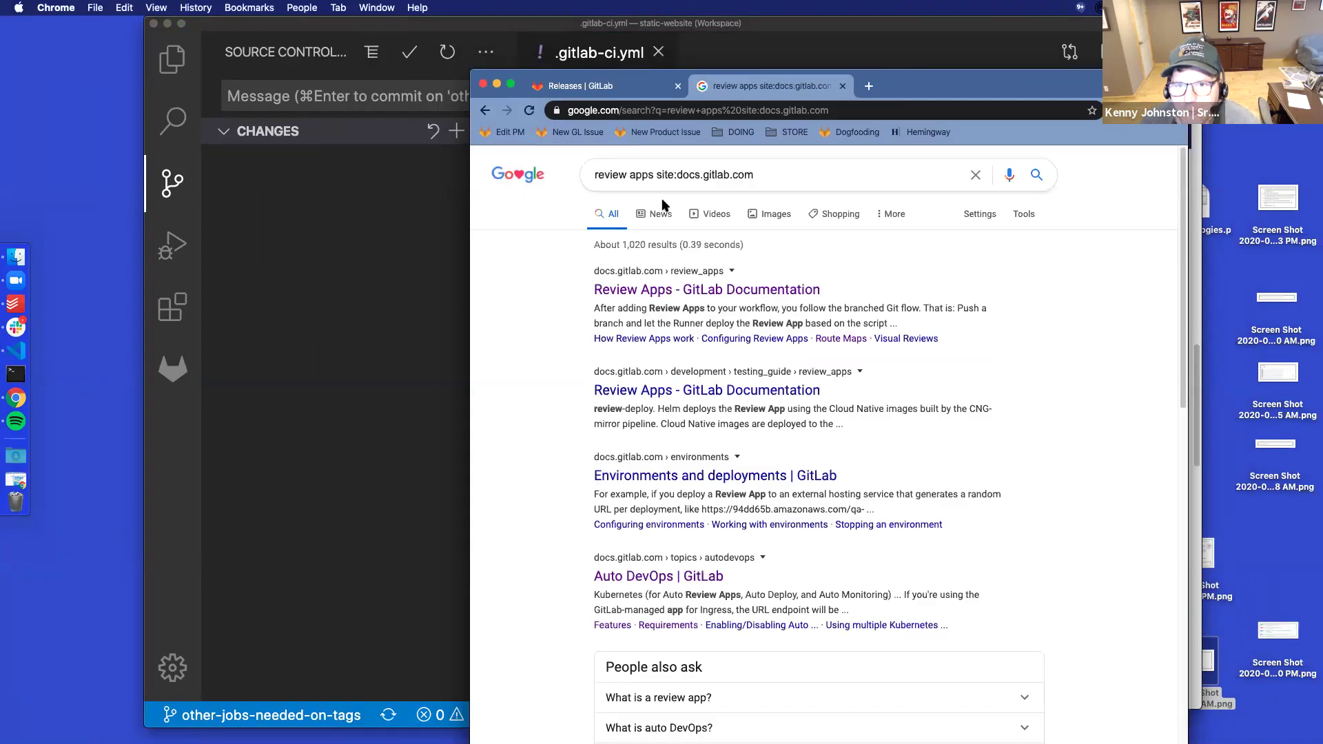
left_click(707, 289)
Read down the Review Apps page to the example deploy_review snippet, then return to .gitlab-ci.yml
scroll(987, 474, "down", 6)
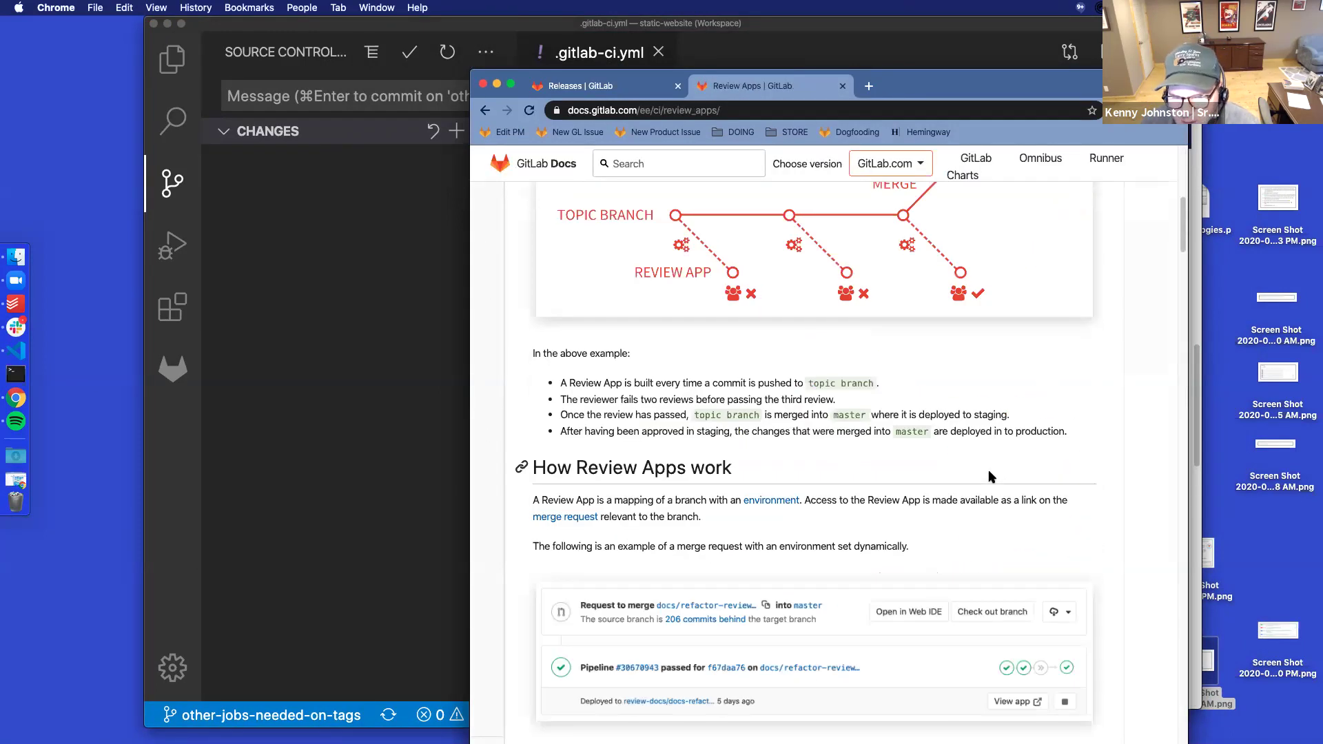
scroll(989, 476, "down", 5)
scroll(989, 475, "up", 2)
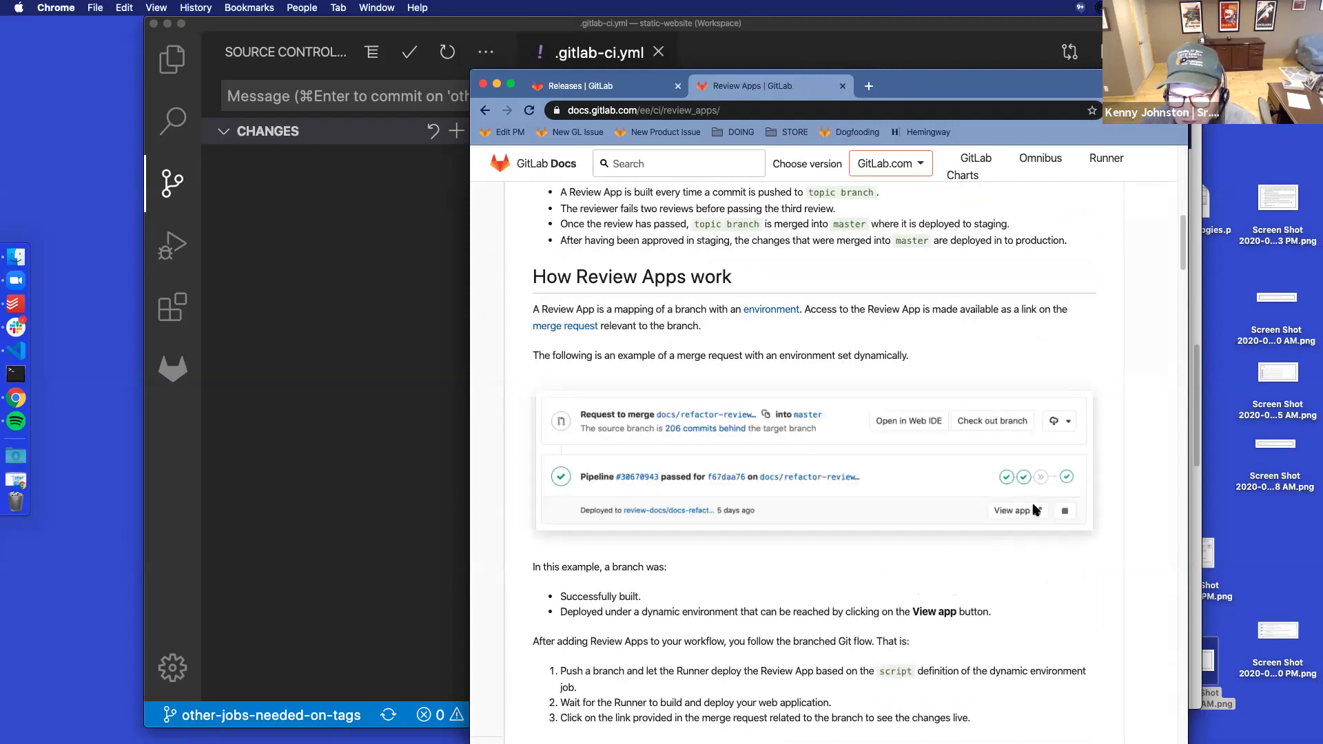
scroll(924, 479, "down", 5)
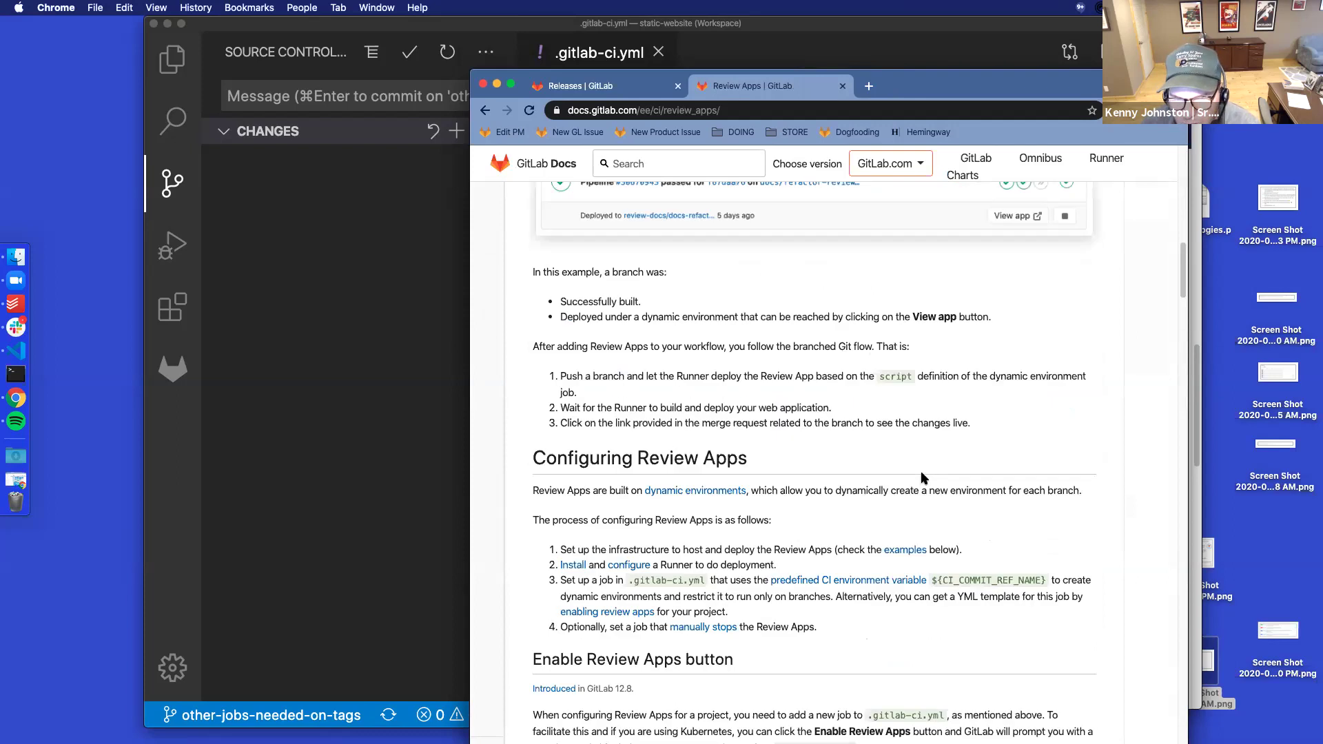
scroll(921, 476, "down", 2)
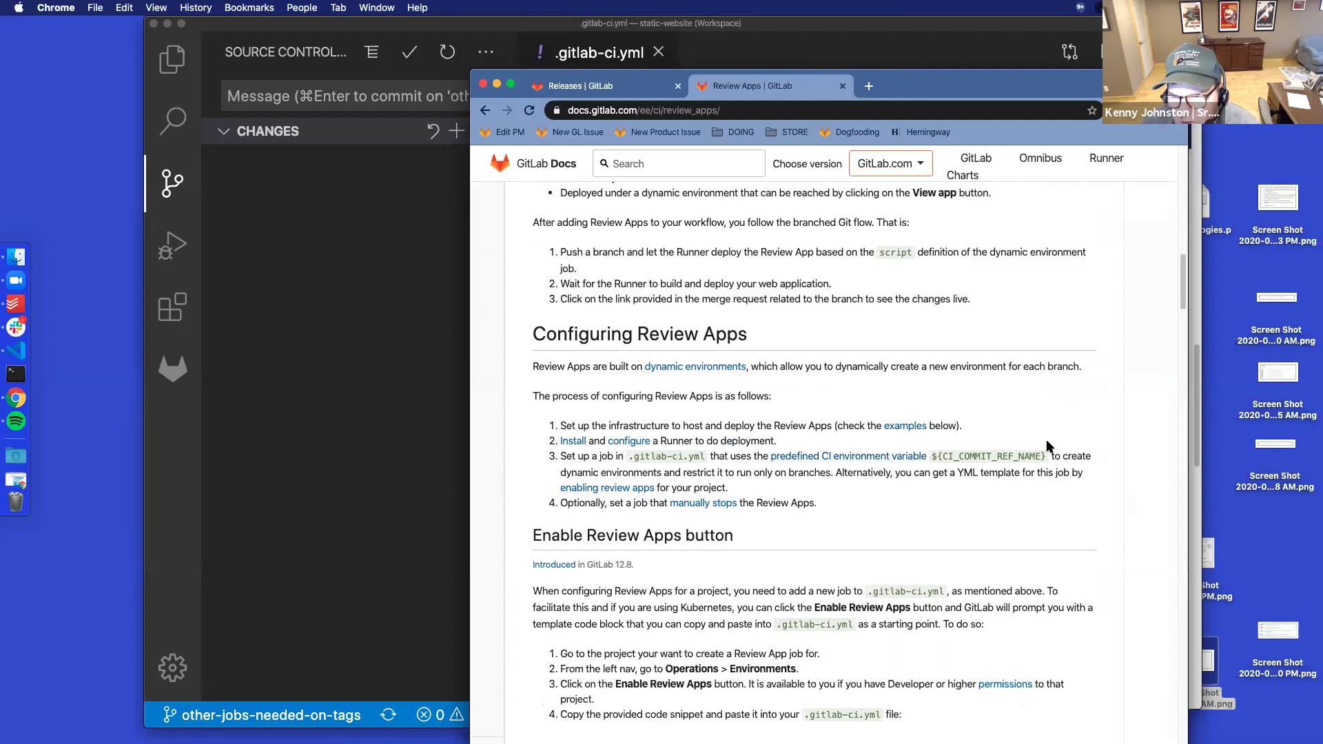
scroll(928, 483, "down", 1)
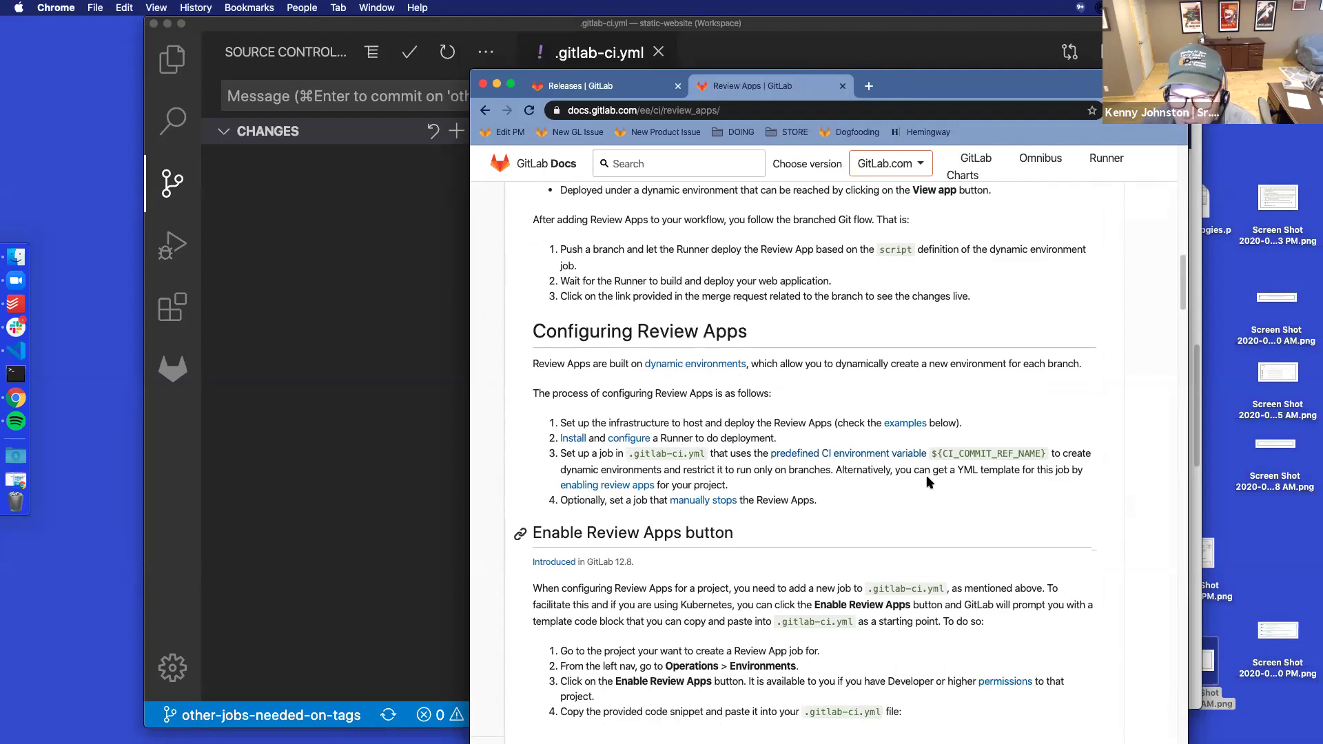
scroll(928, 482, "down", 4)
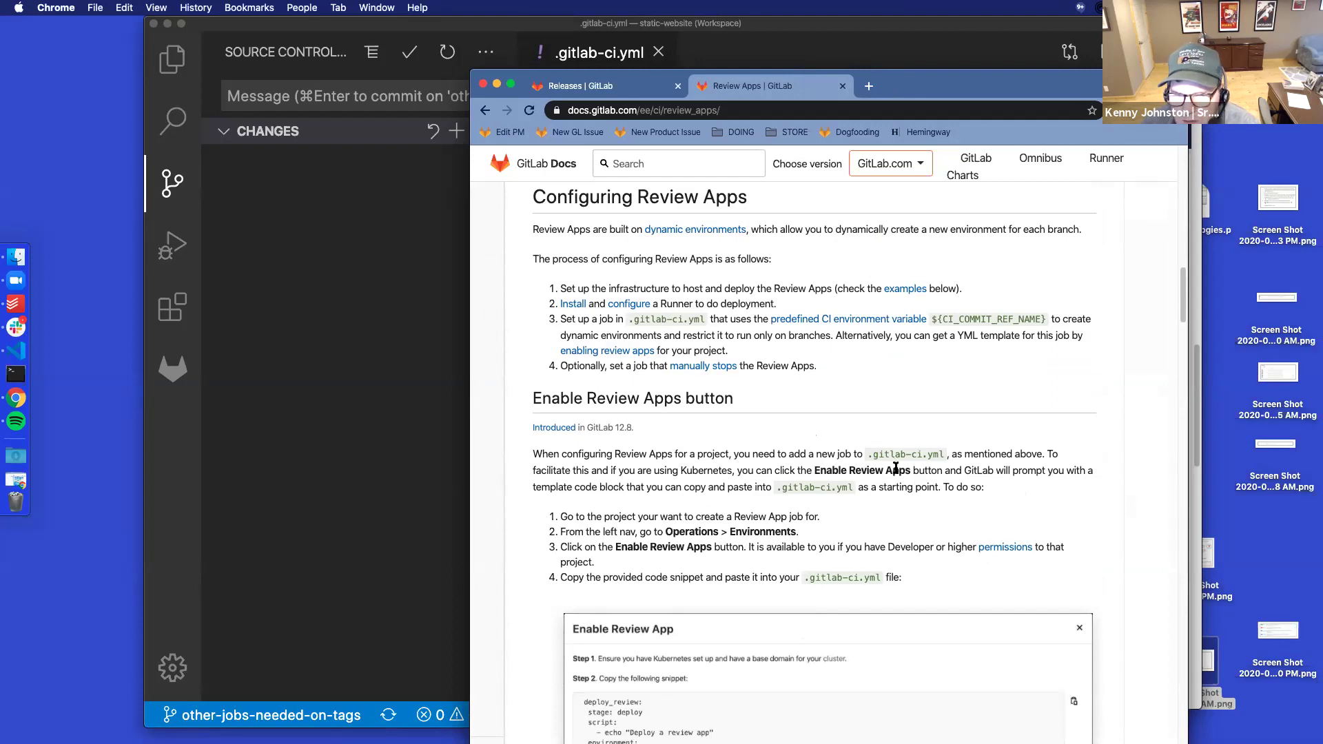
scroll(895, 468, "down", 5)
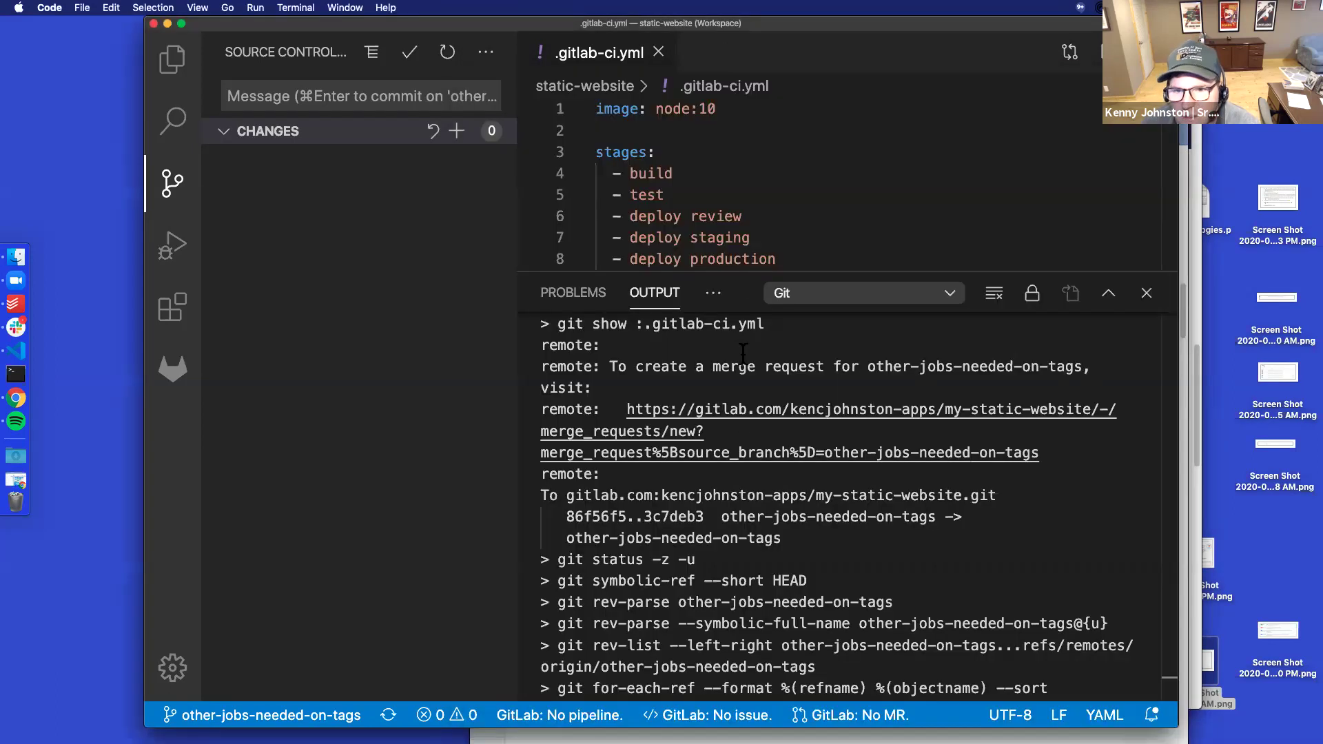
left_click(725, 50)
Shrink the Git Output panel to enlarge the .gitlab-ci.yml editor and scroll down the file
left_click_drag(748, 275, 765, 611)
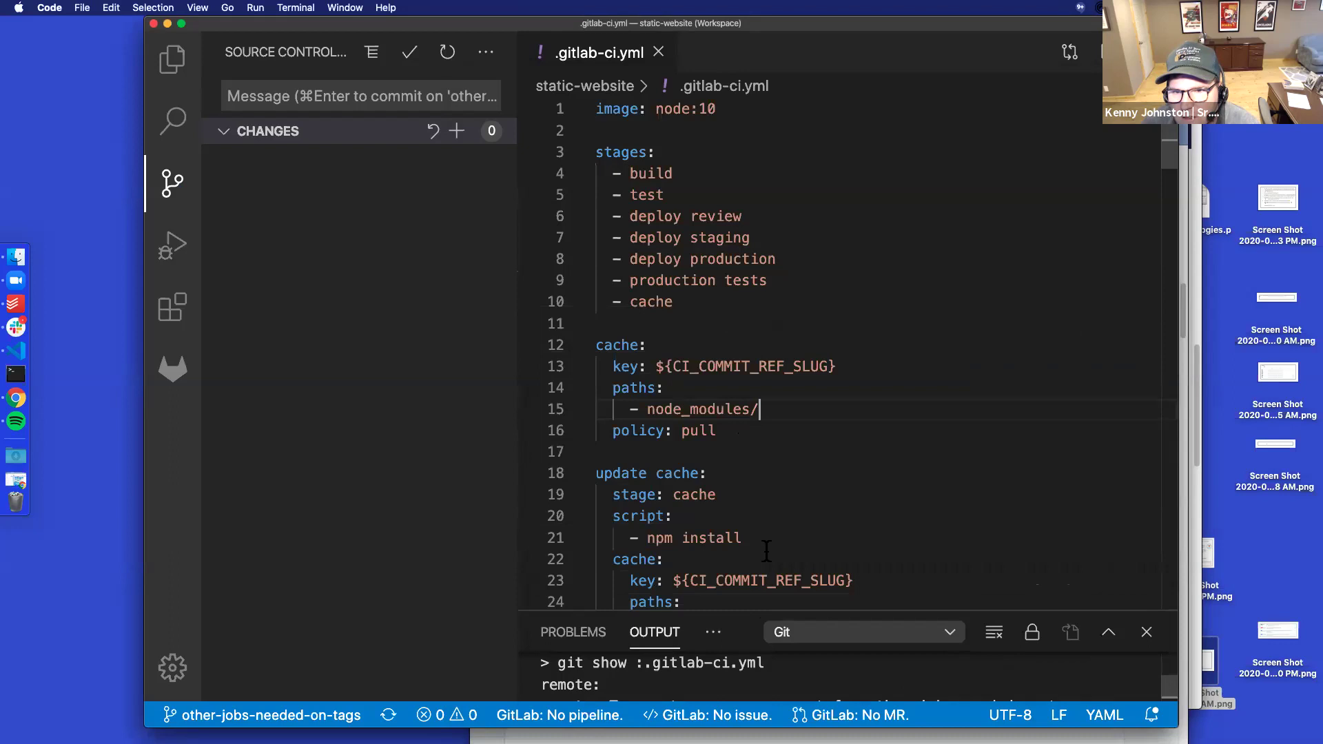
scroll(778, 403, "down", 15)
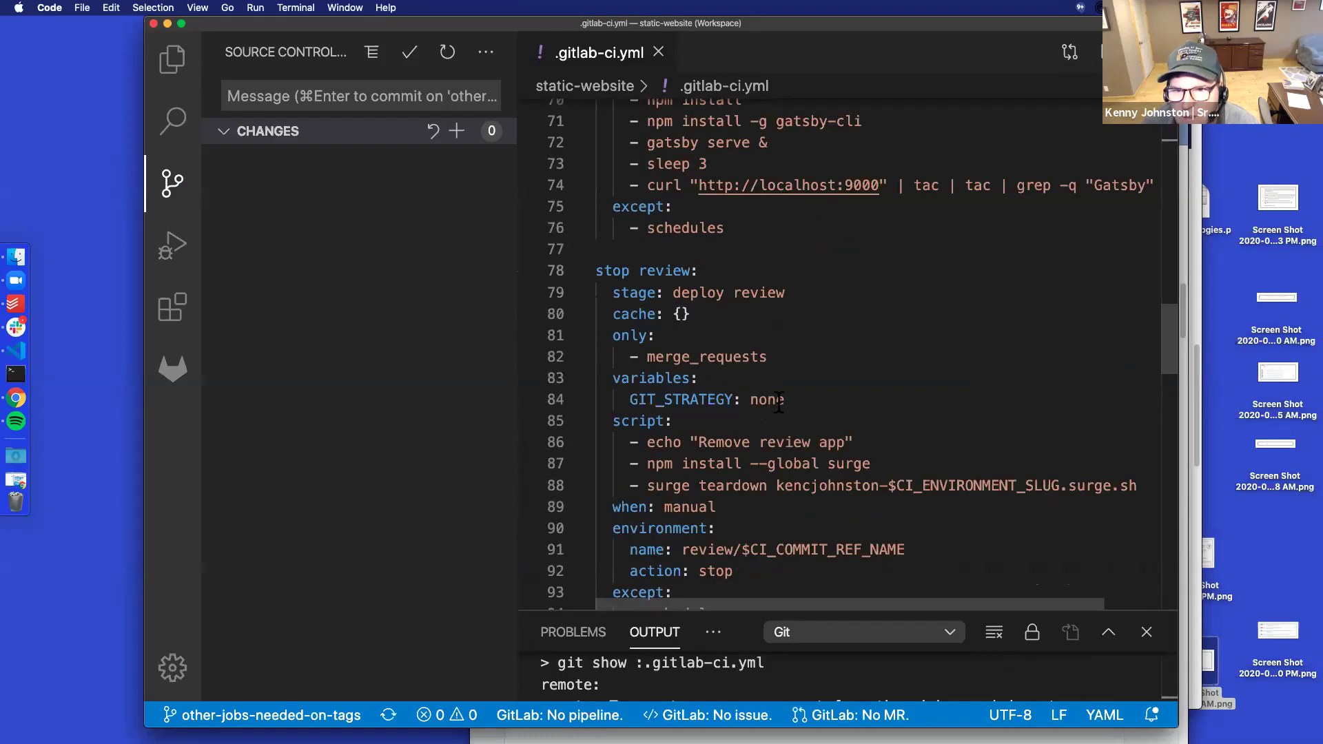
scroll(778, 402, "down", 4)
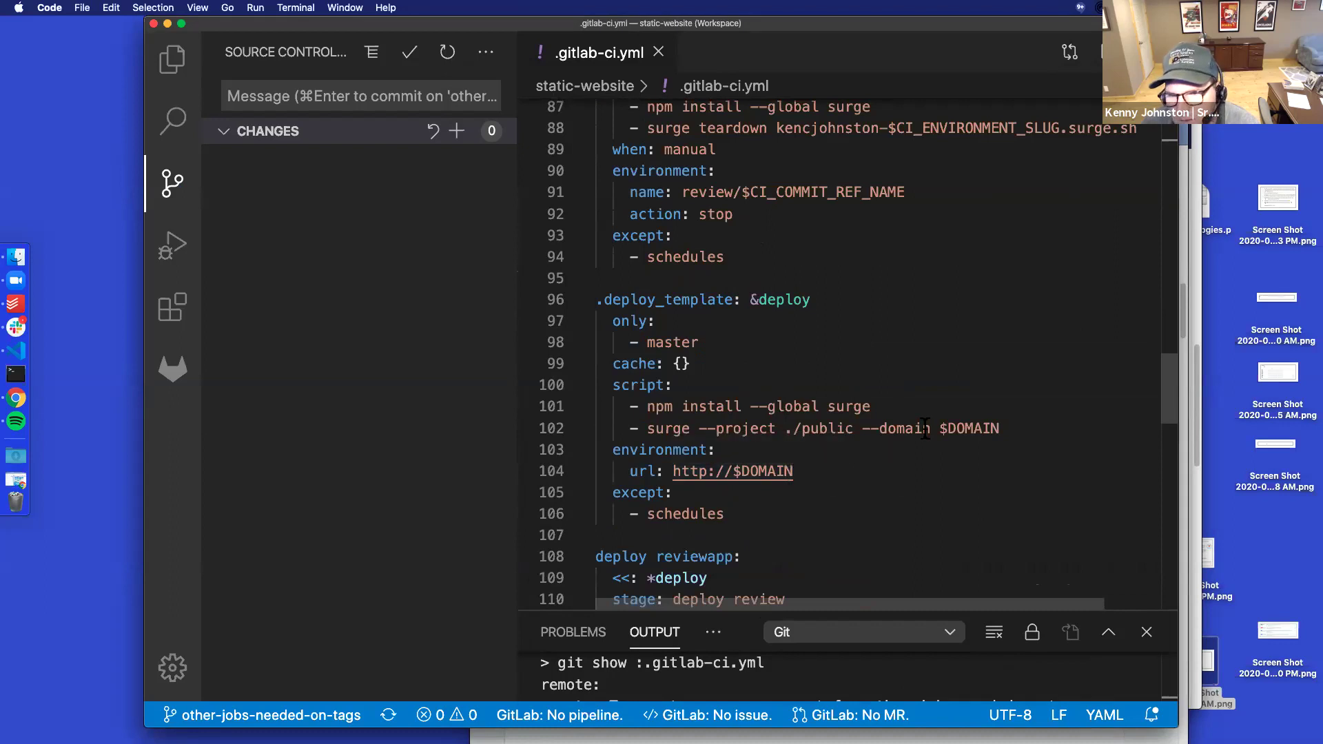
scroll(925, 428, "down", 3)
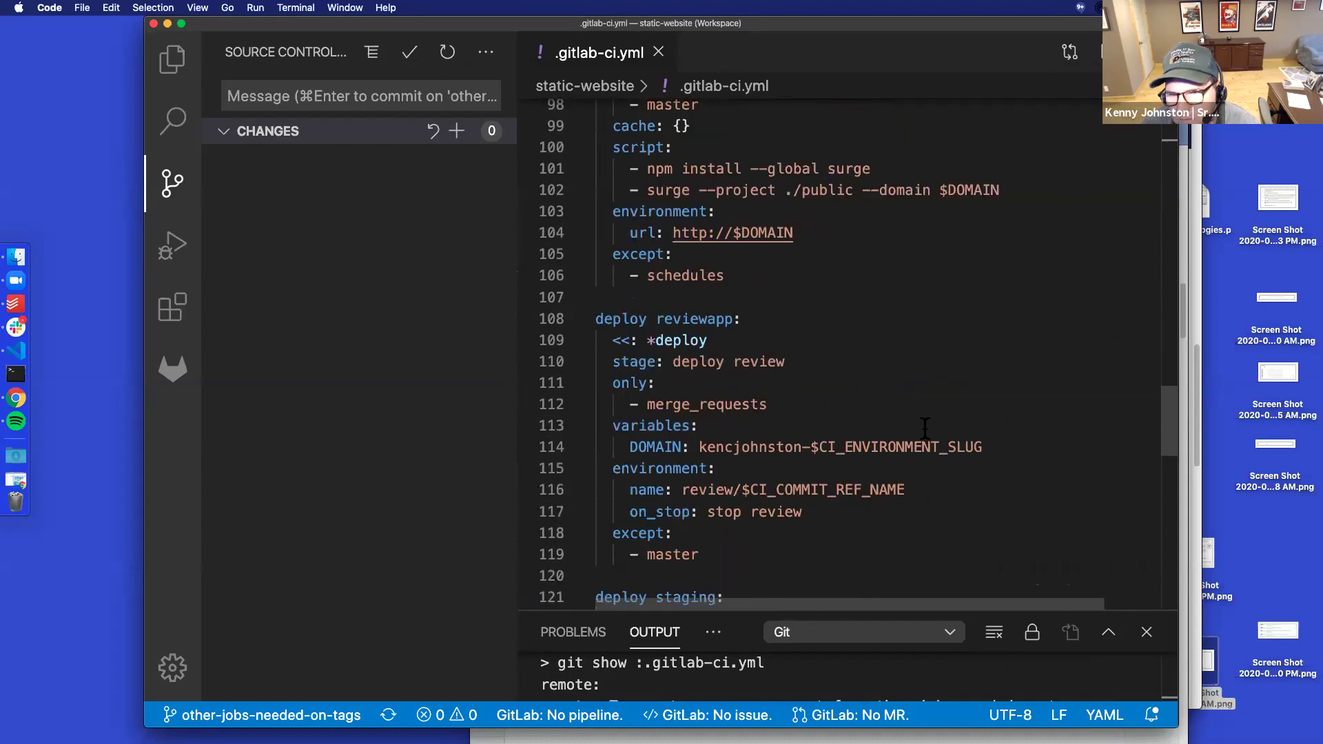
scroll(924, 427, "down", 4)
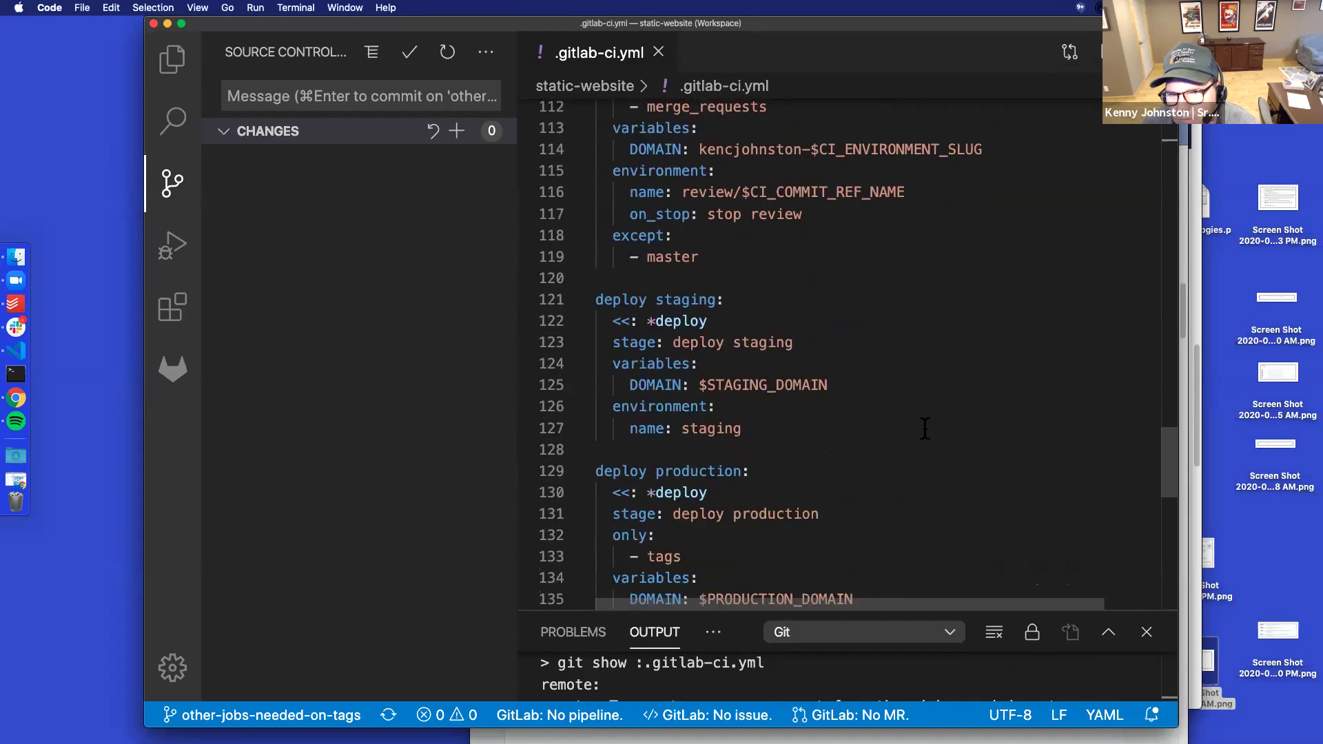
scroll(924, 427, "down", 3)
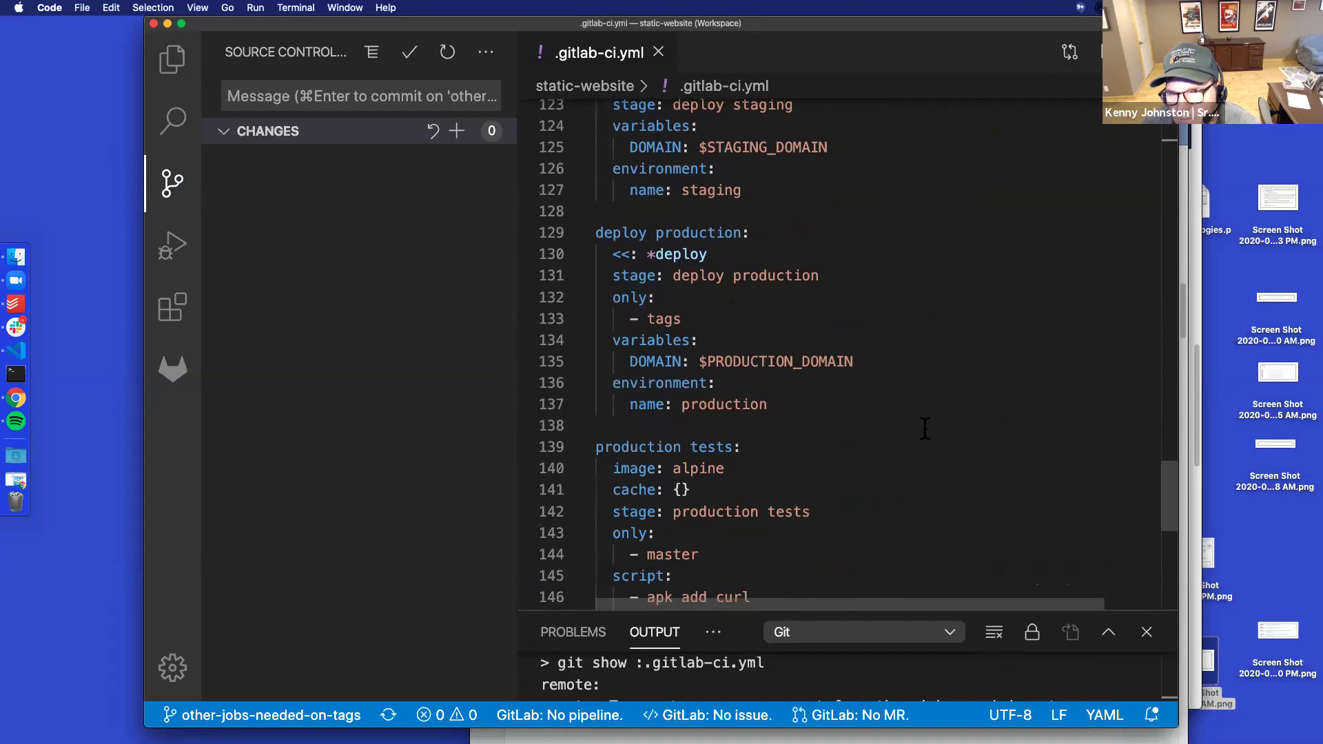
Settle on the deploy reviewapp job, select NAME on line 116, and return to the Review Apps docs
scroll(924, 427, "up", 3)
scroll(925, 427, "up", 5)
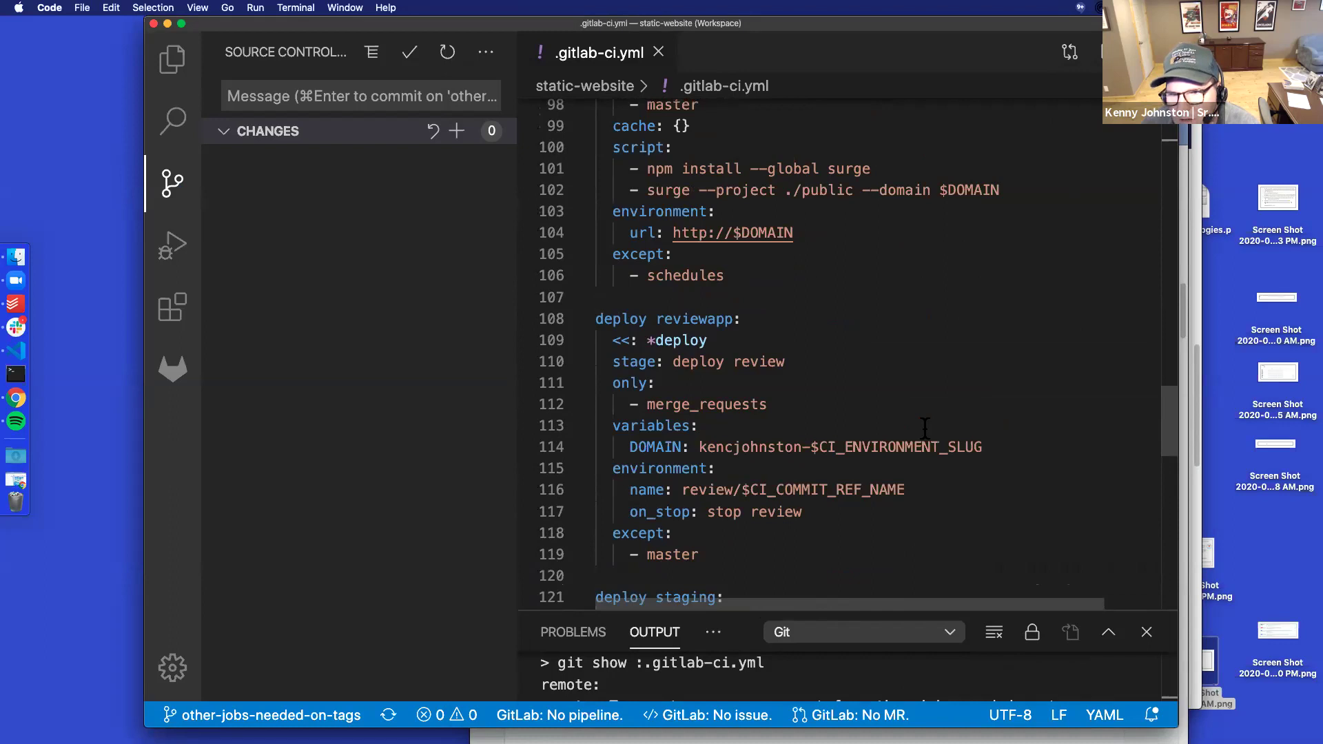
scroll(925, 427, "down", 5)
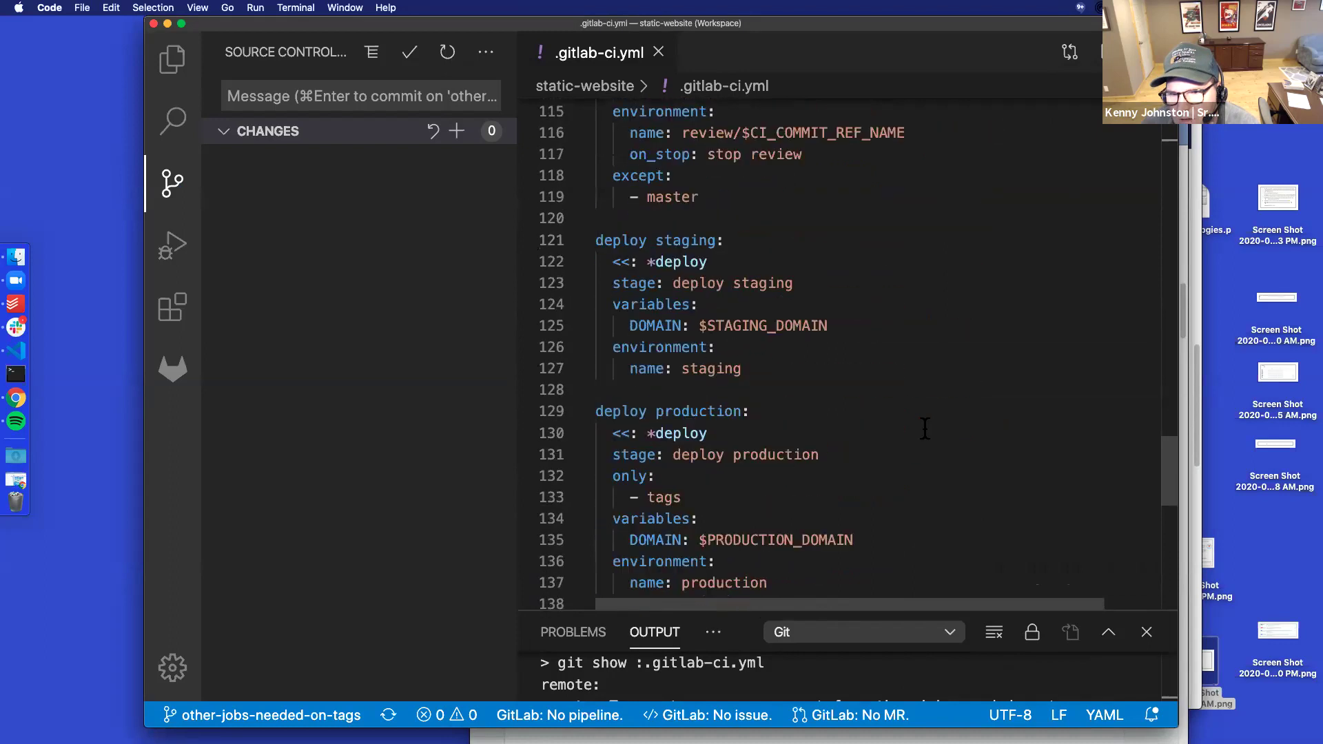
scroll(924, 428, "up", 3)
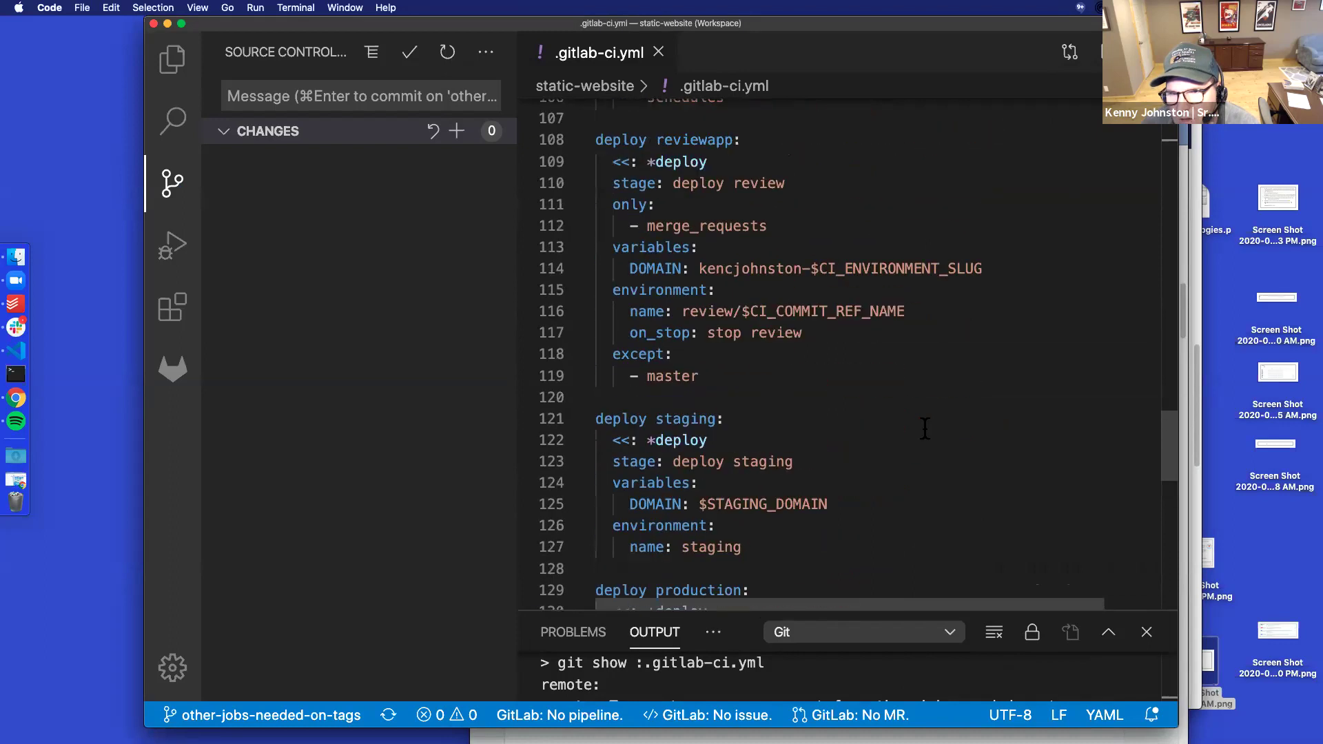
scroll(925, 427, "up", 4)
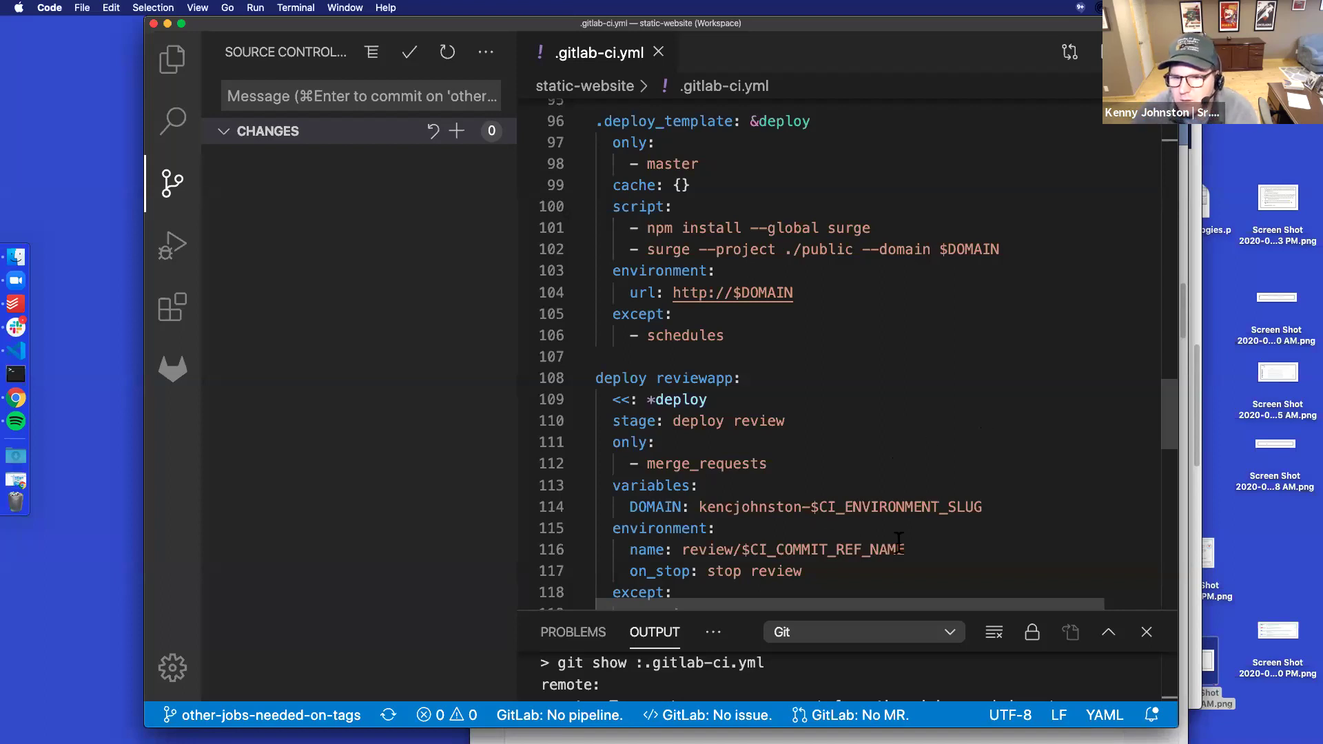
left_click_drag(907, 549, 872, 549)
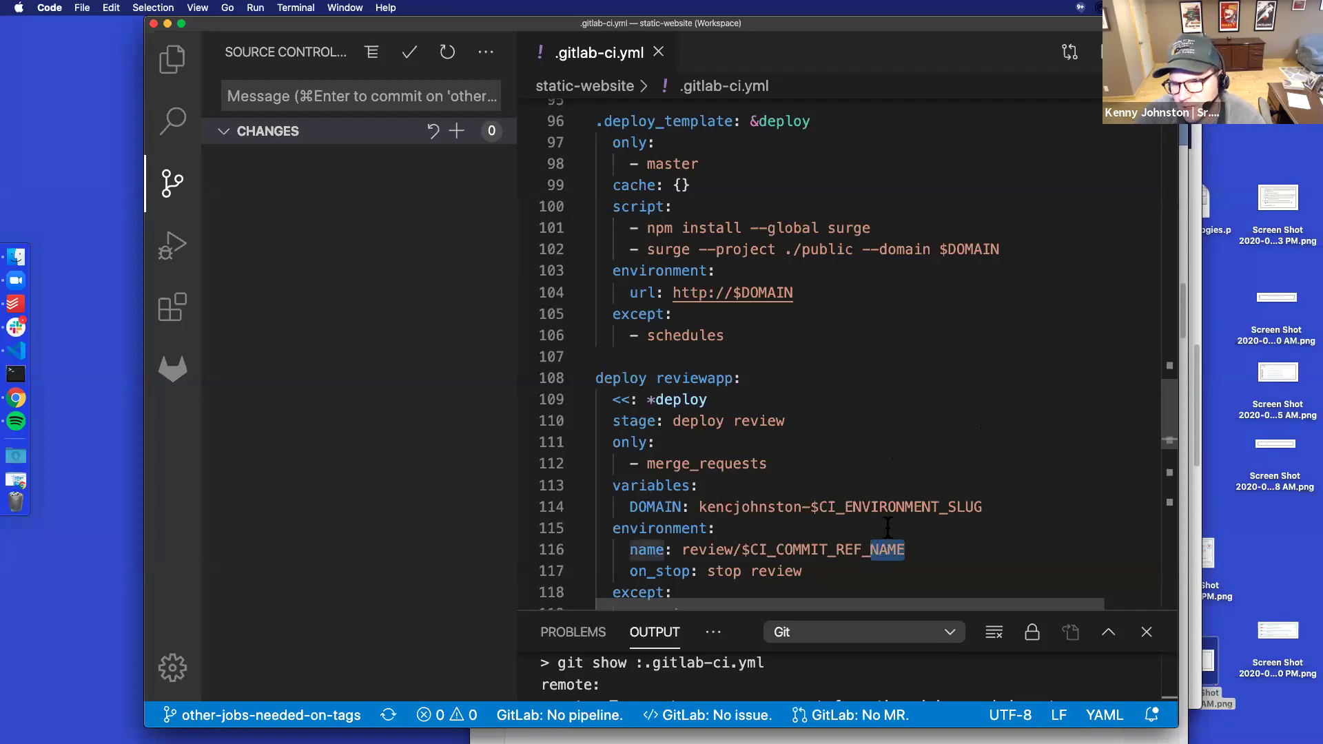
left_click(1185, 549)
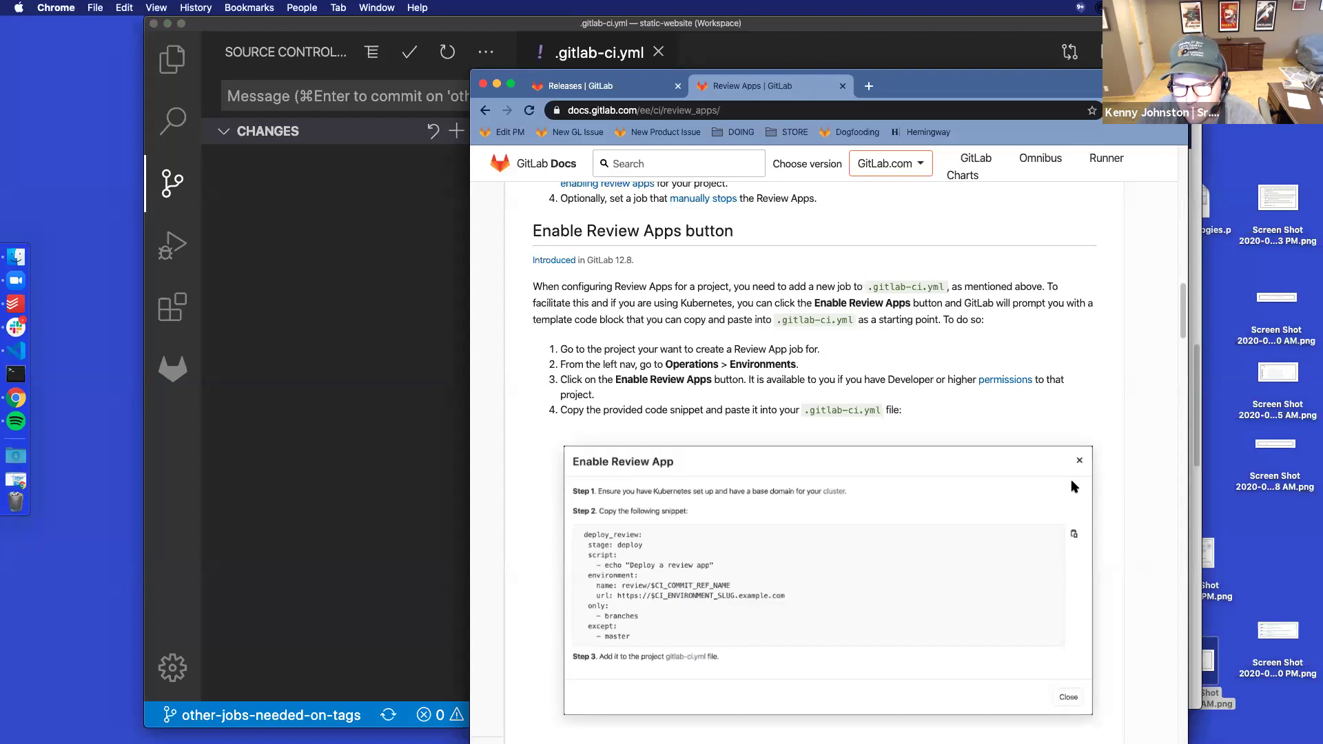
left_click_drag(929, 68, 249, 20)
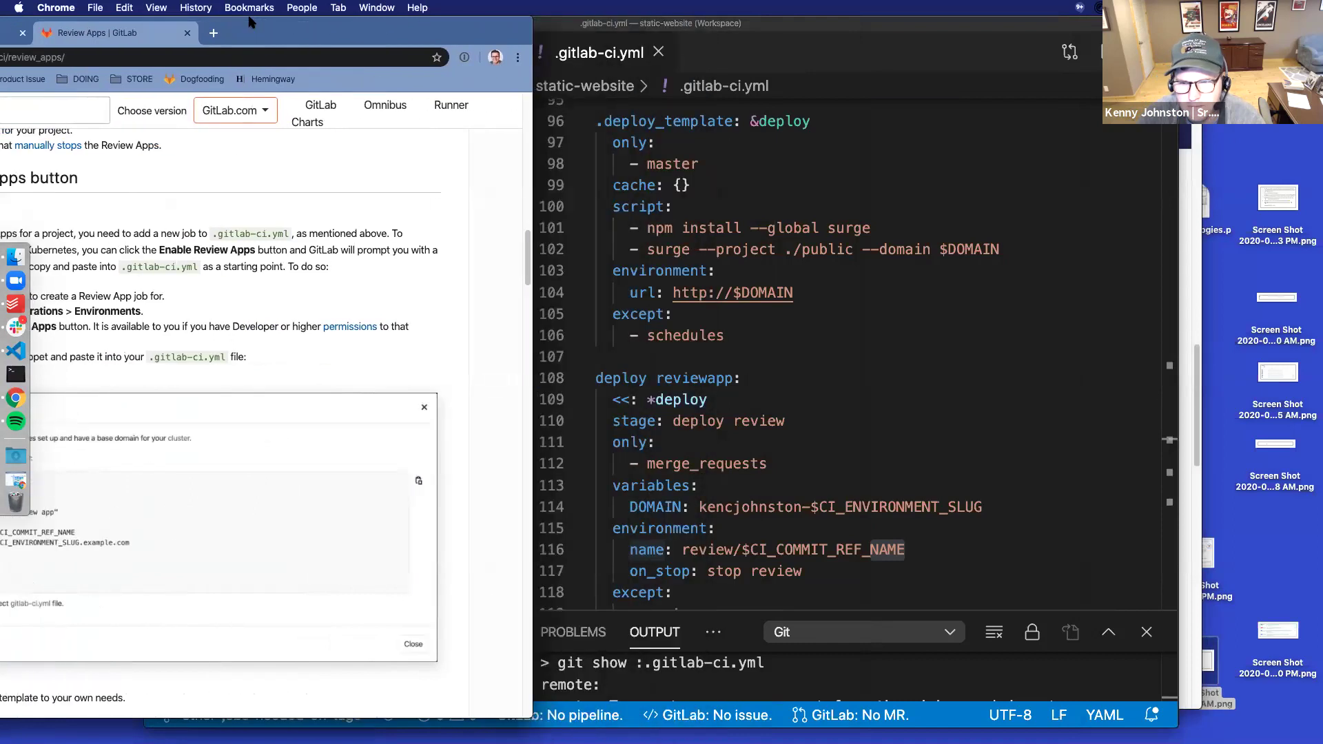
left_click_drag(249, 21, 338, 25)
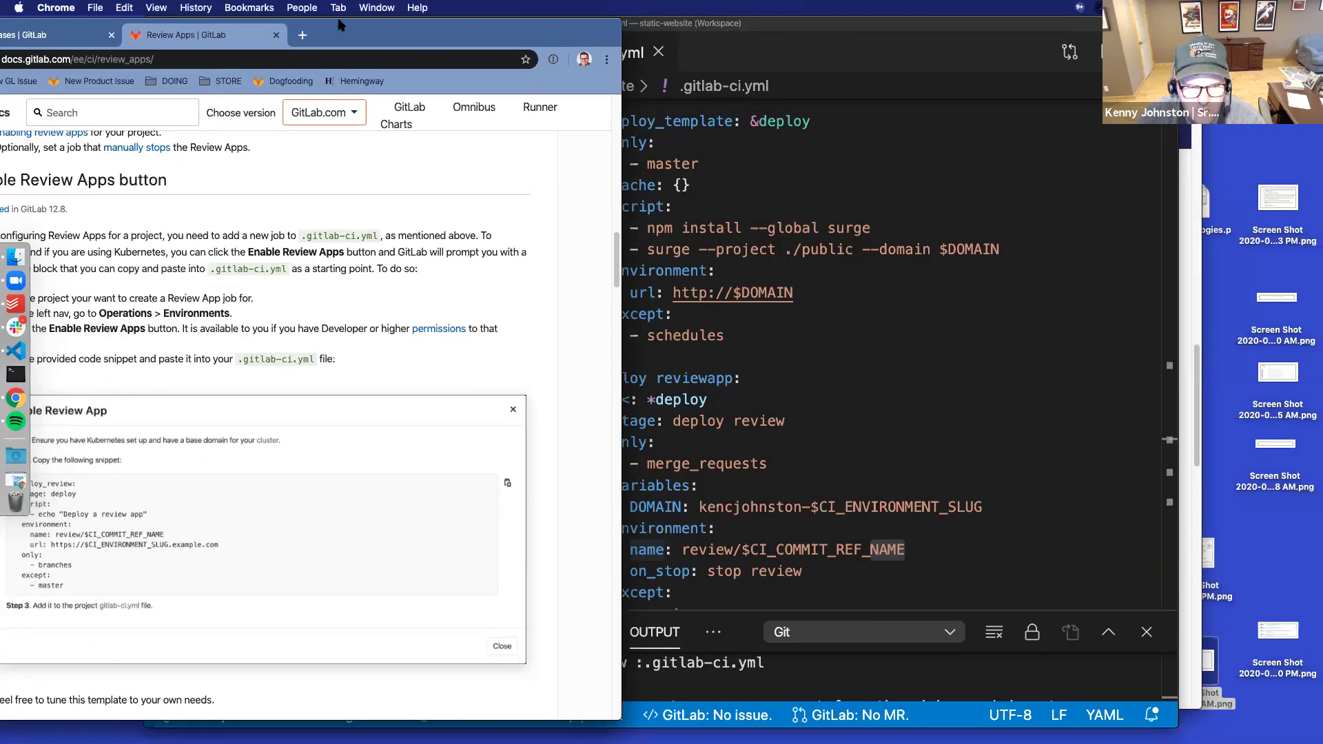
left_click_drag(337, 25, 510, 33)
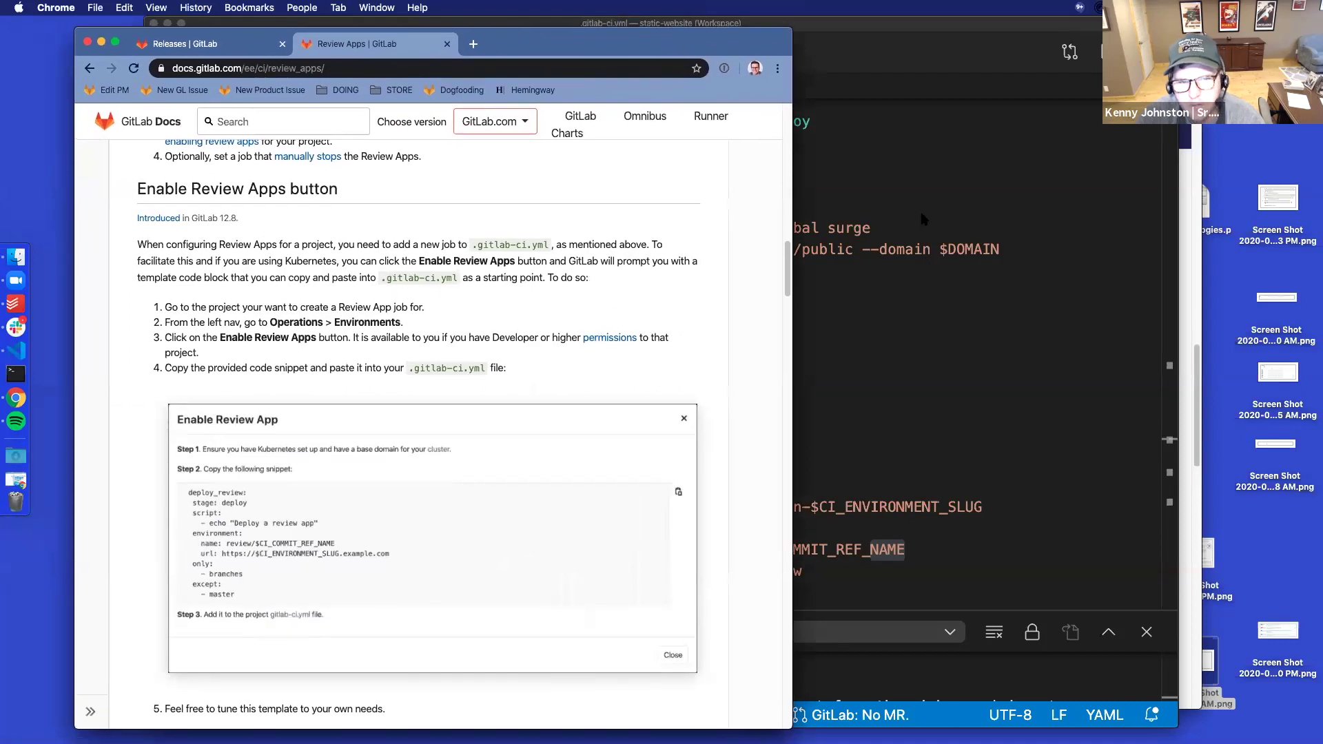
left_click(1016, 426)
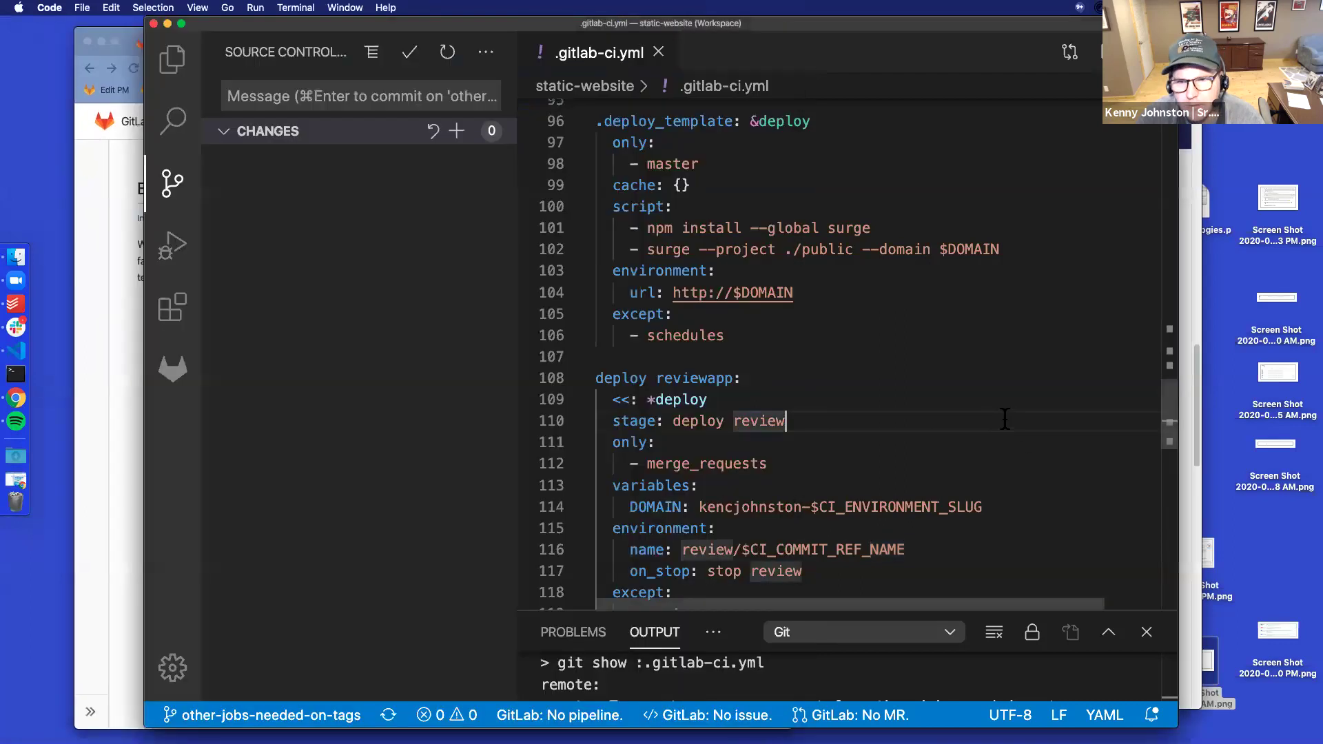
scroll(973, 393, "down", 3)
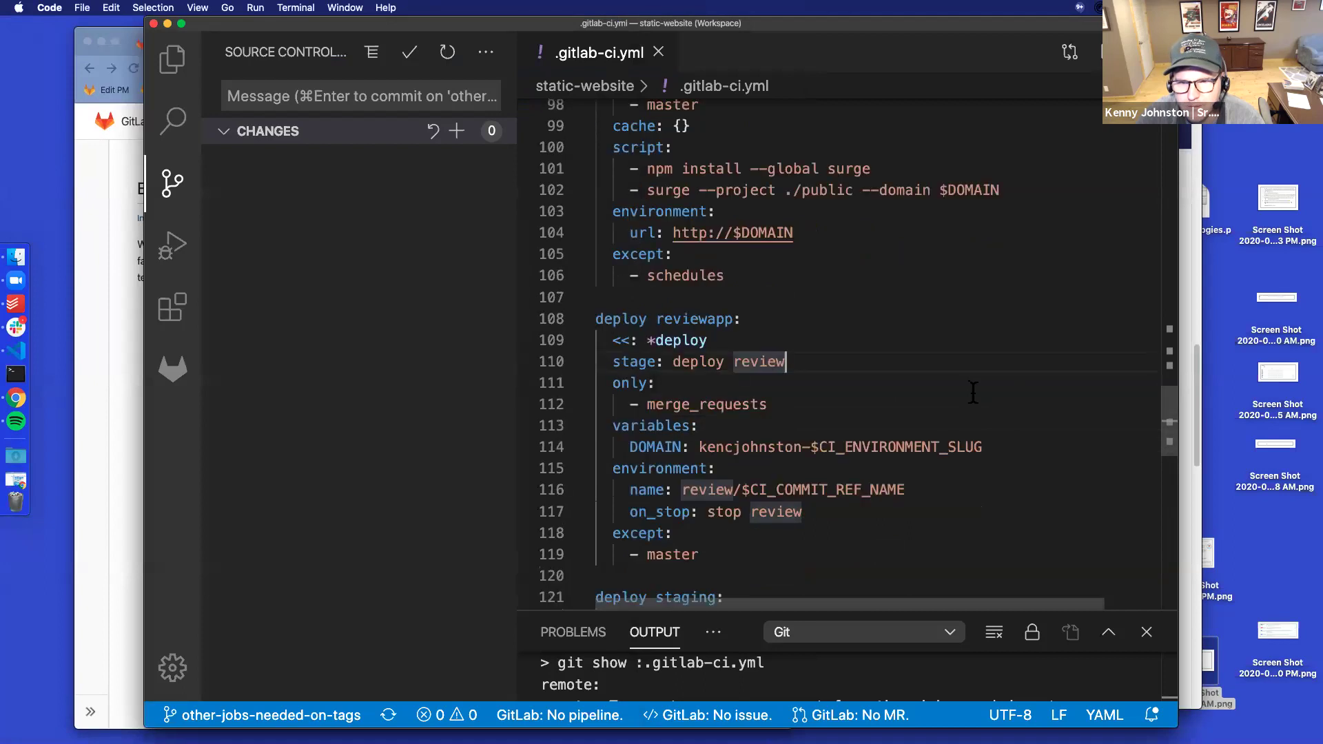
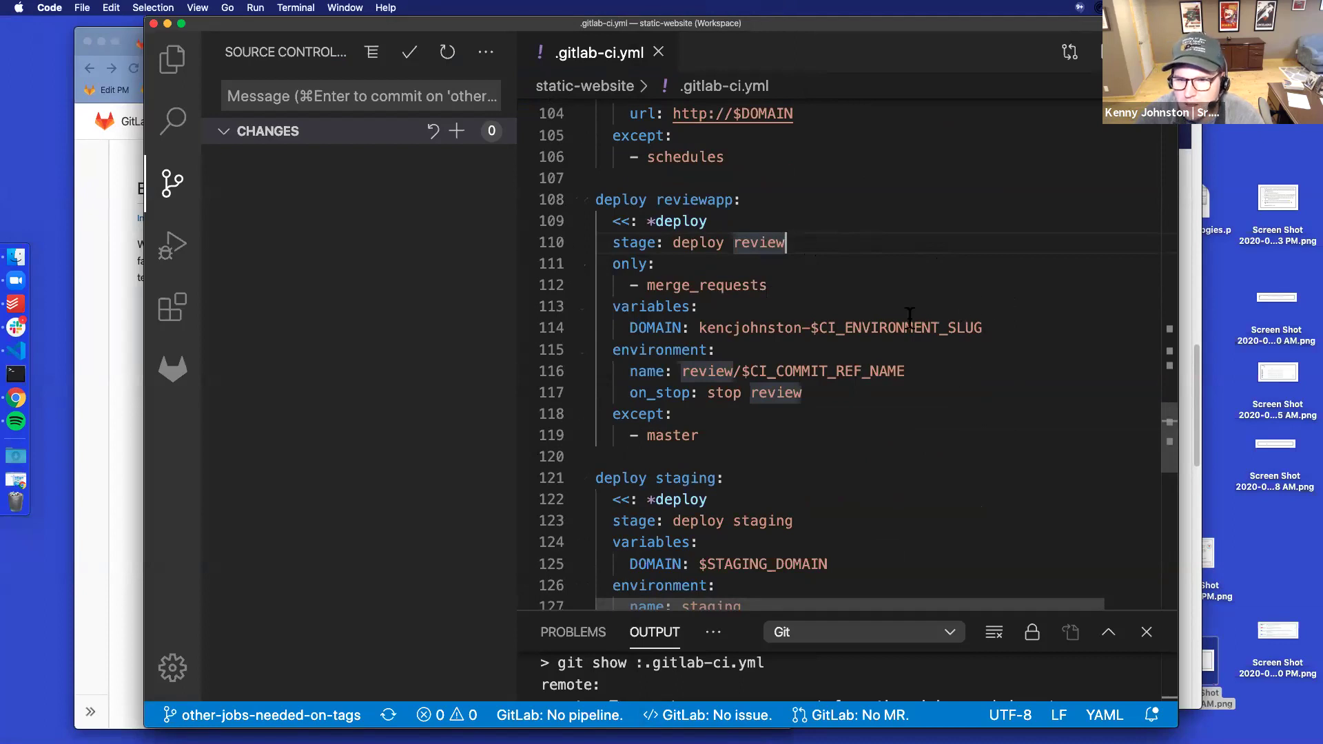
Scroll .gitlab-ci.yml down to the production tests job, then bring Chrome to the front
scroll(989, 384, "down", 10)
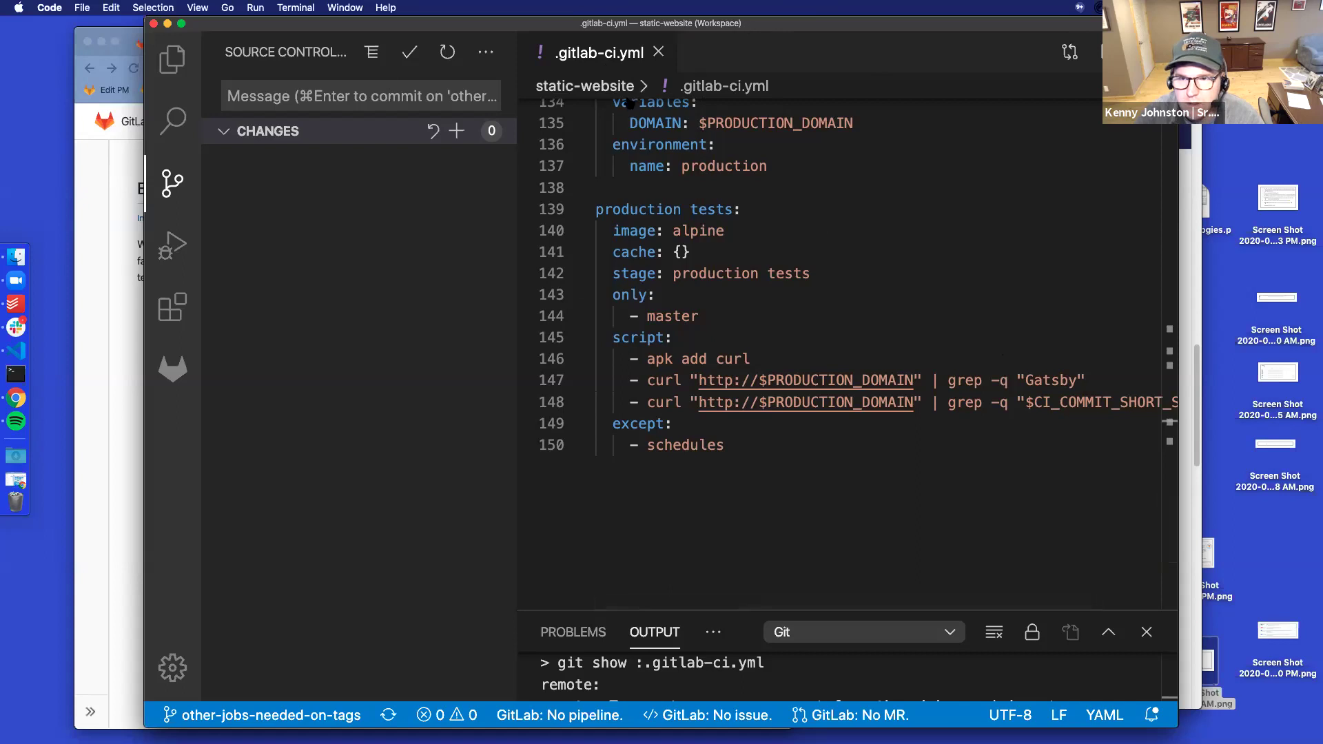
key("super+Tab")
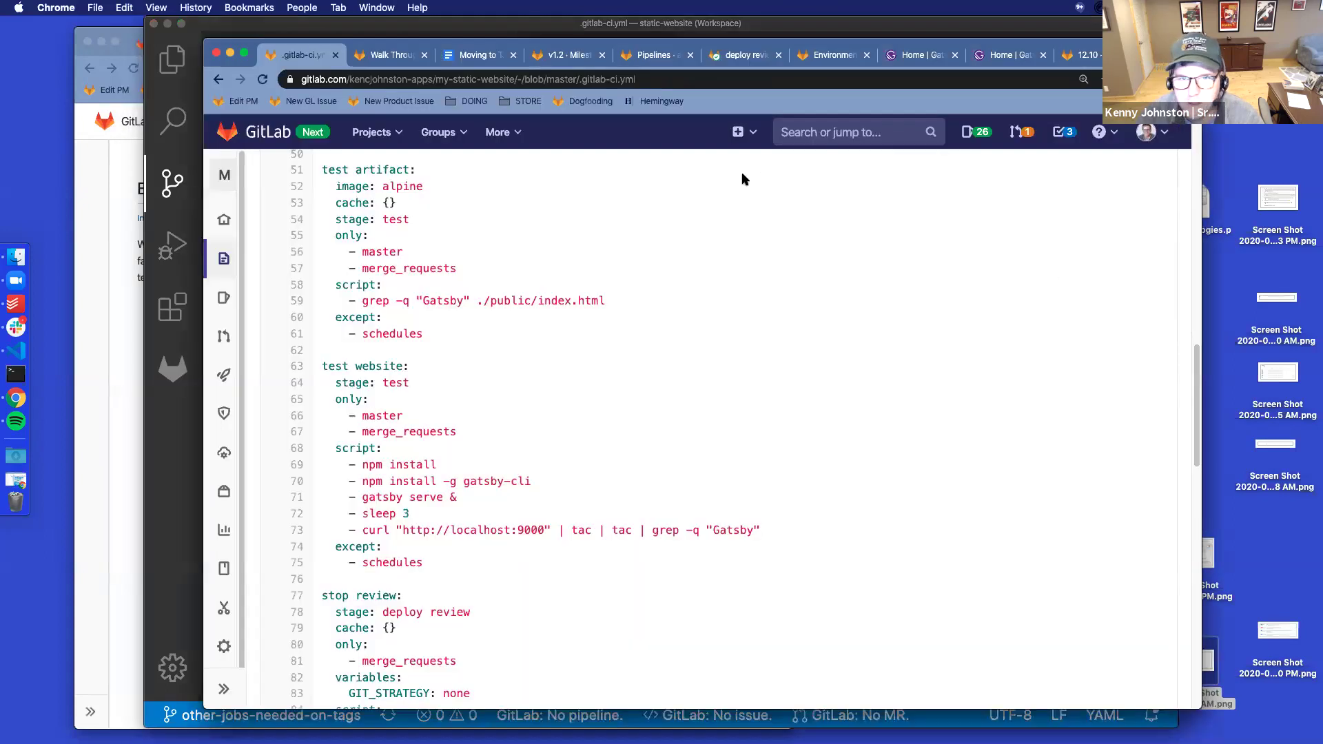
Check the deploy review job log, then return to merge request !10
left_click_drag(365, 47, 350, 76)
left_click(731, 84)
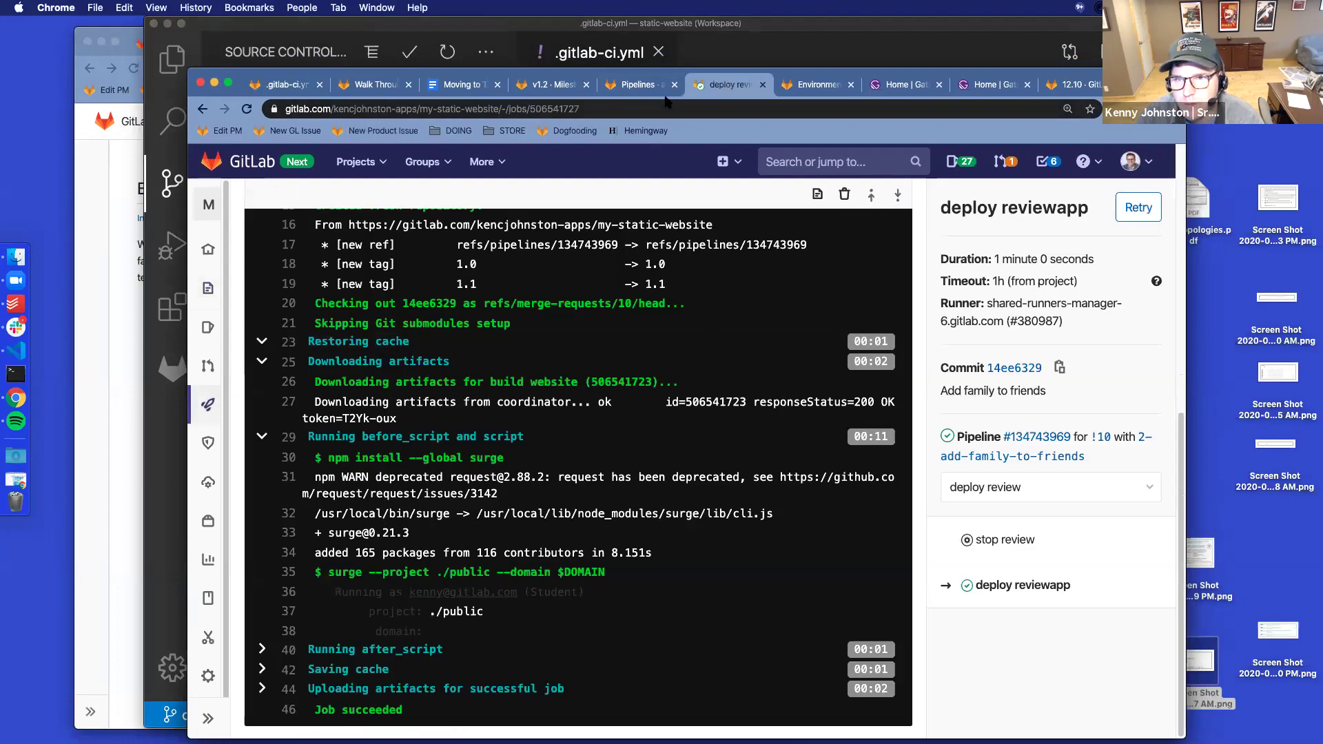
left_click(204, 109)
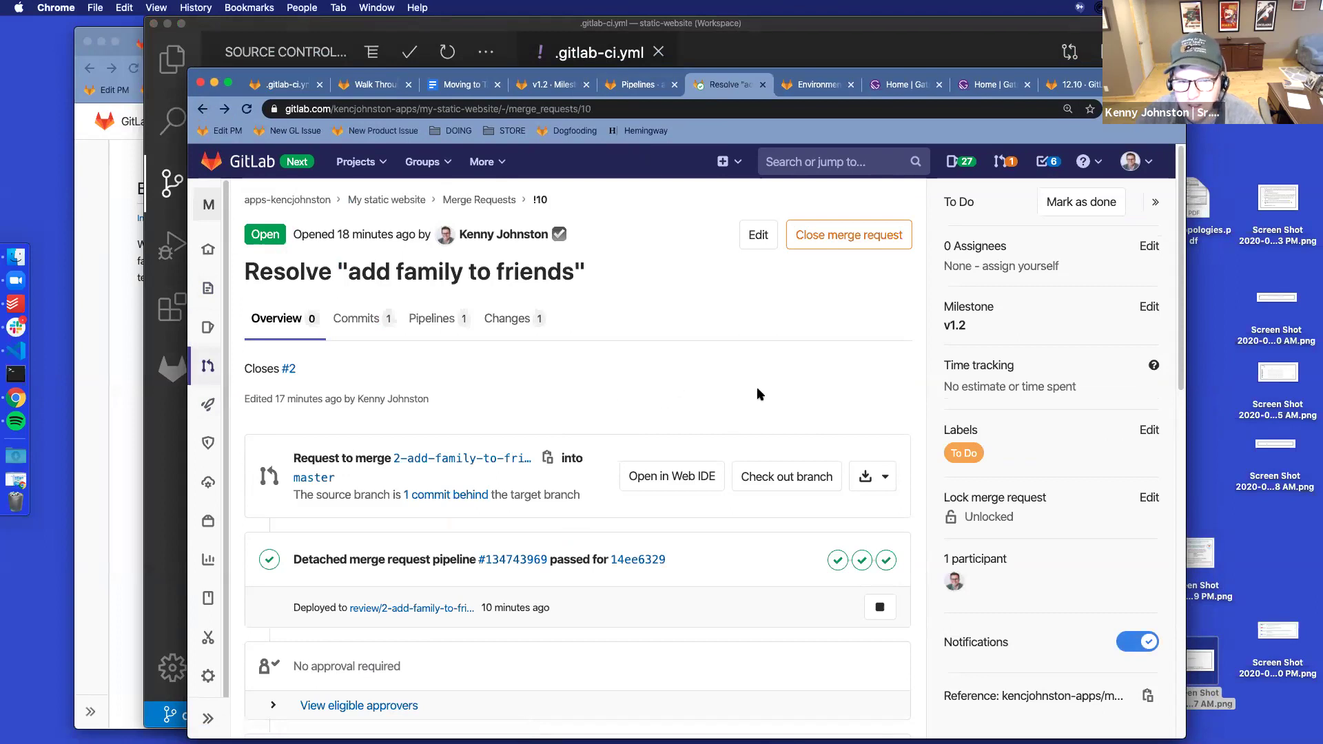
Show the refreshed list of finished pipelines, then bring up the deployed Gatsby site
left_click(651, 86)
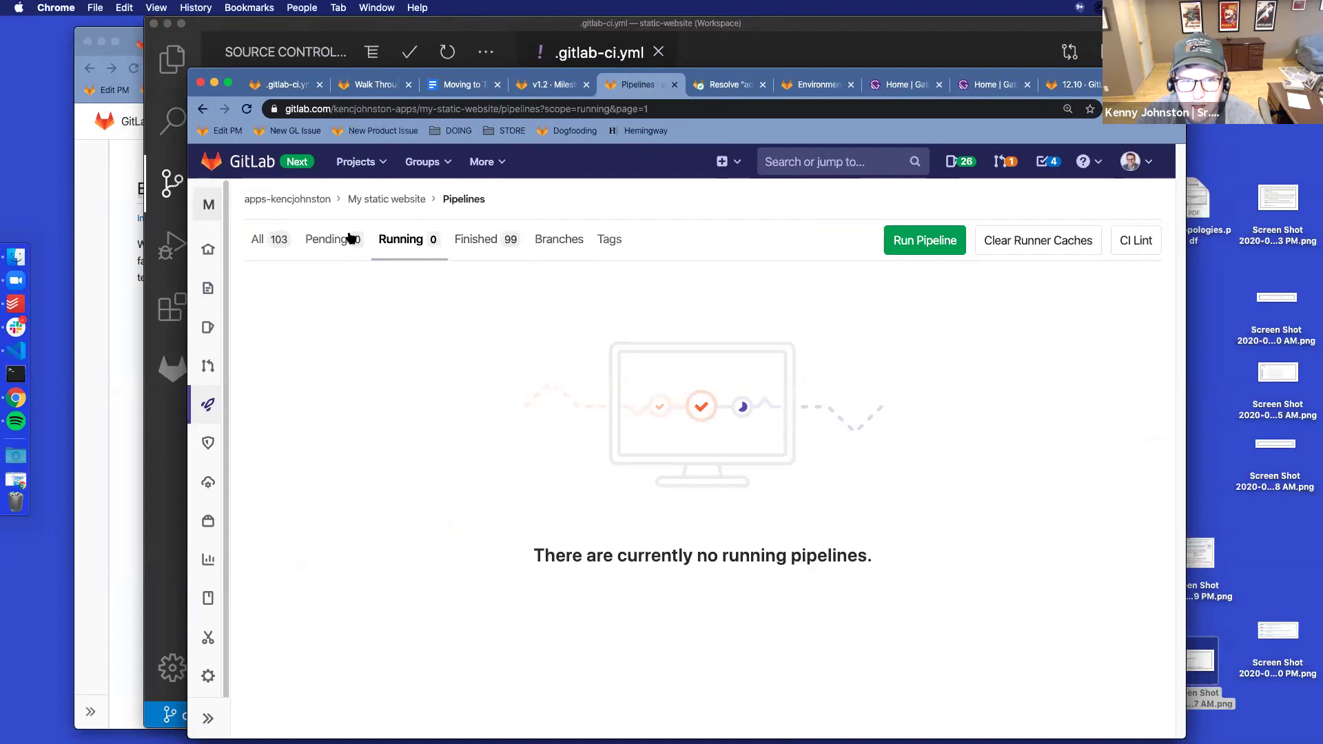
left_click(246, 110)
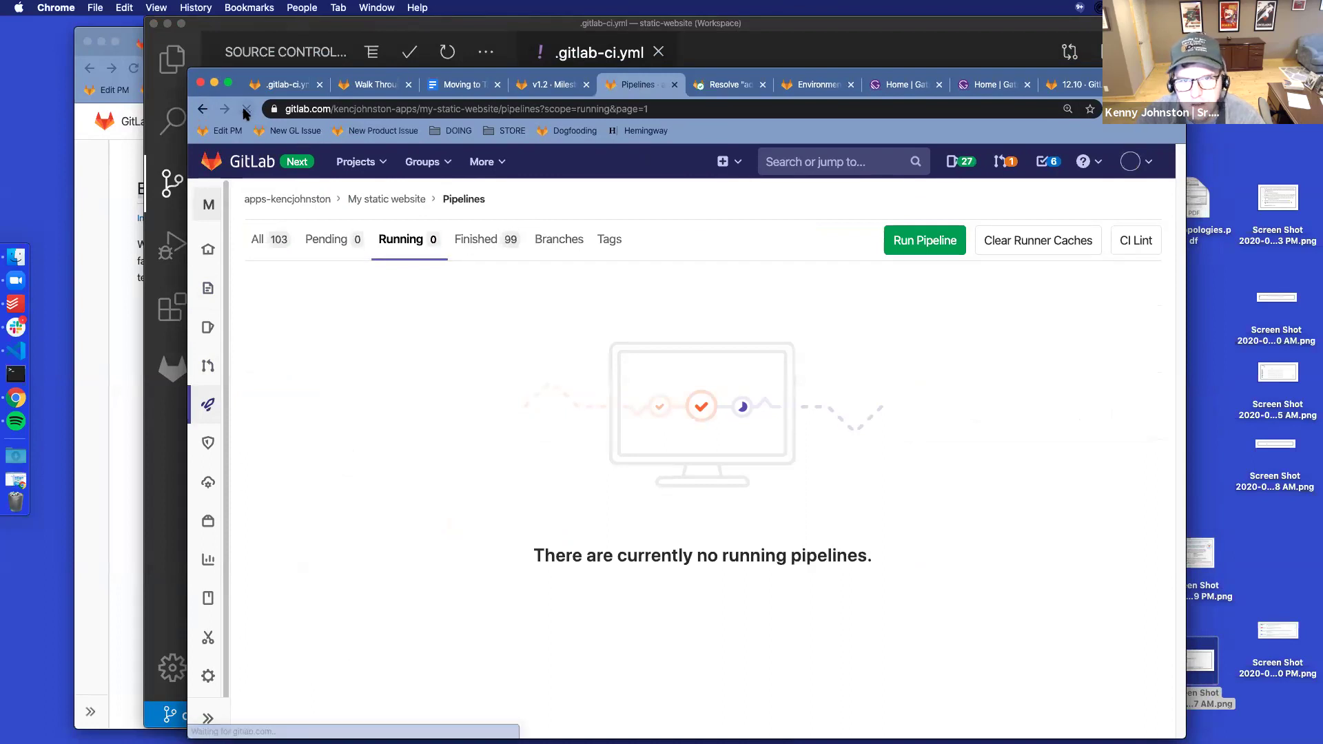
left_click(470, 240)
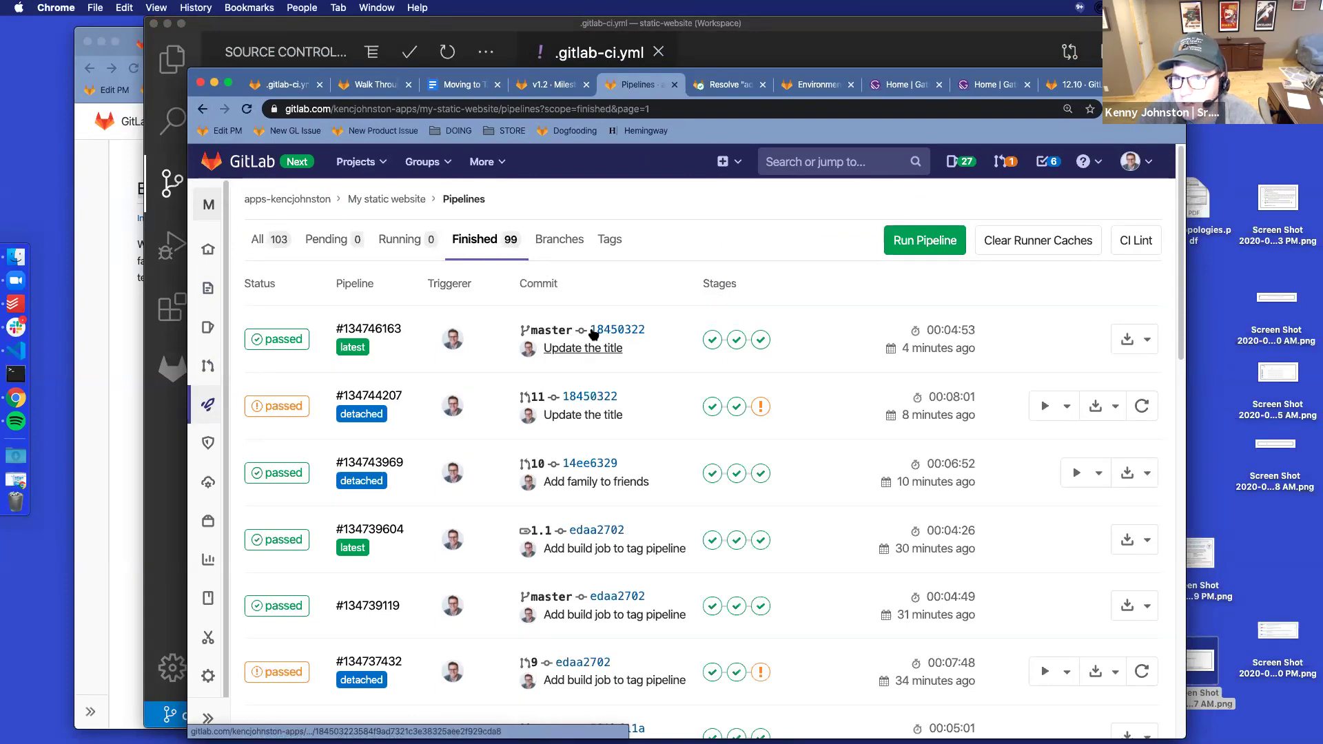
left_click(906, 88)
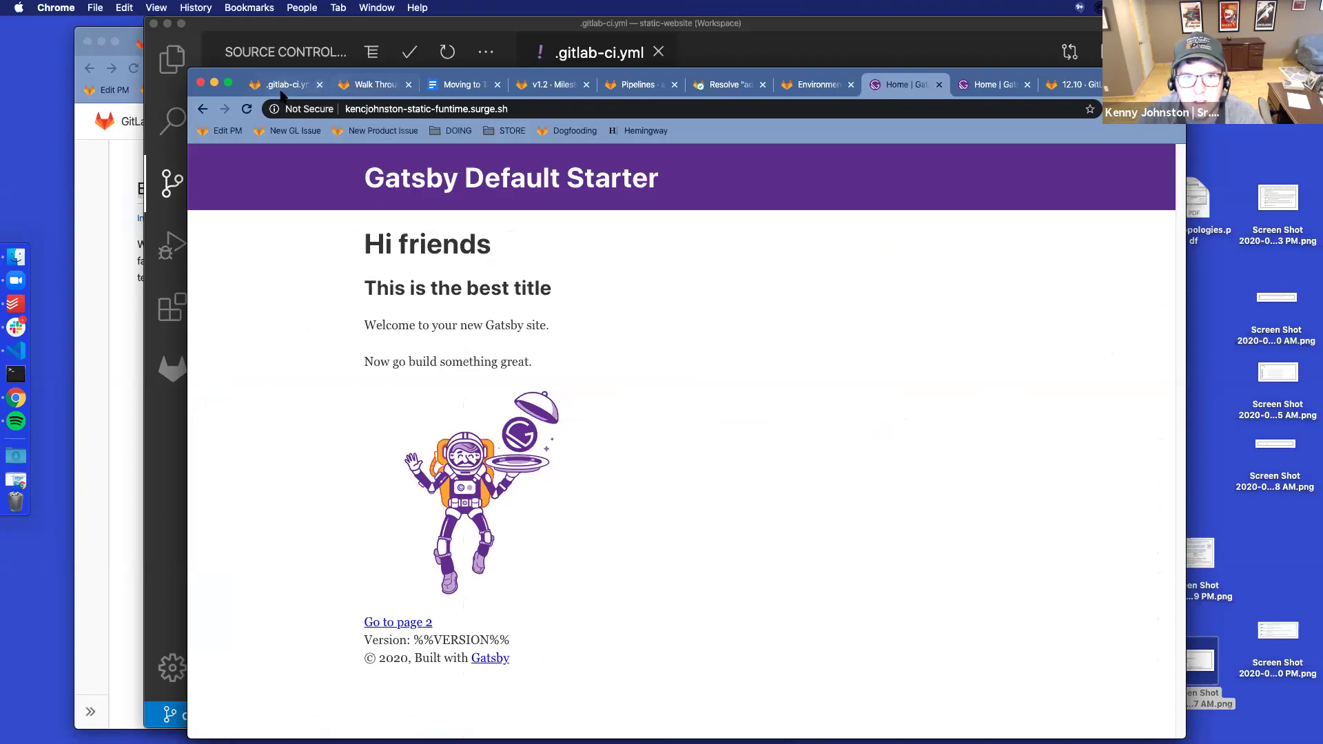
Reload the production and staging sites so staging shows 'This is by far the best title'
left_click(247, 108)
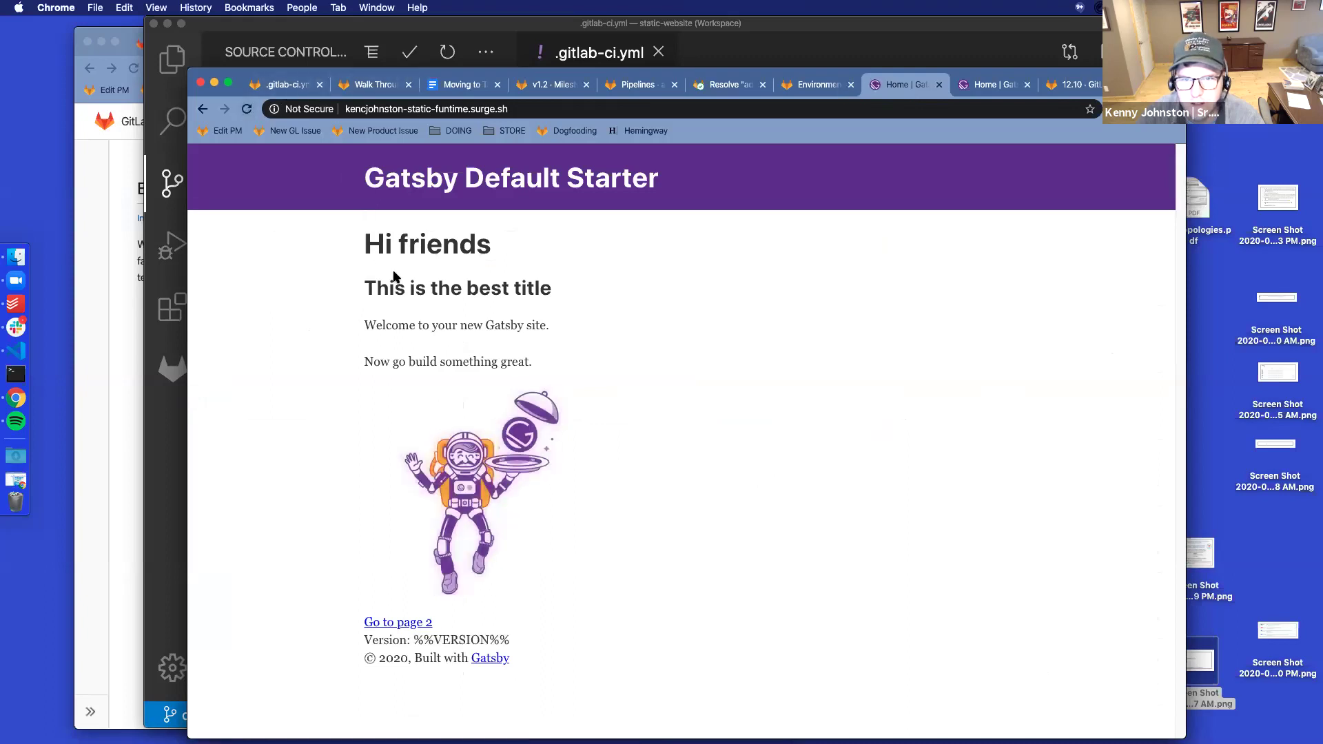
left_click(985, 89)
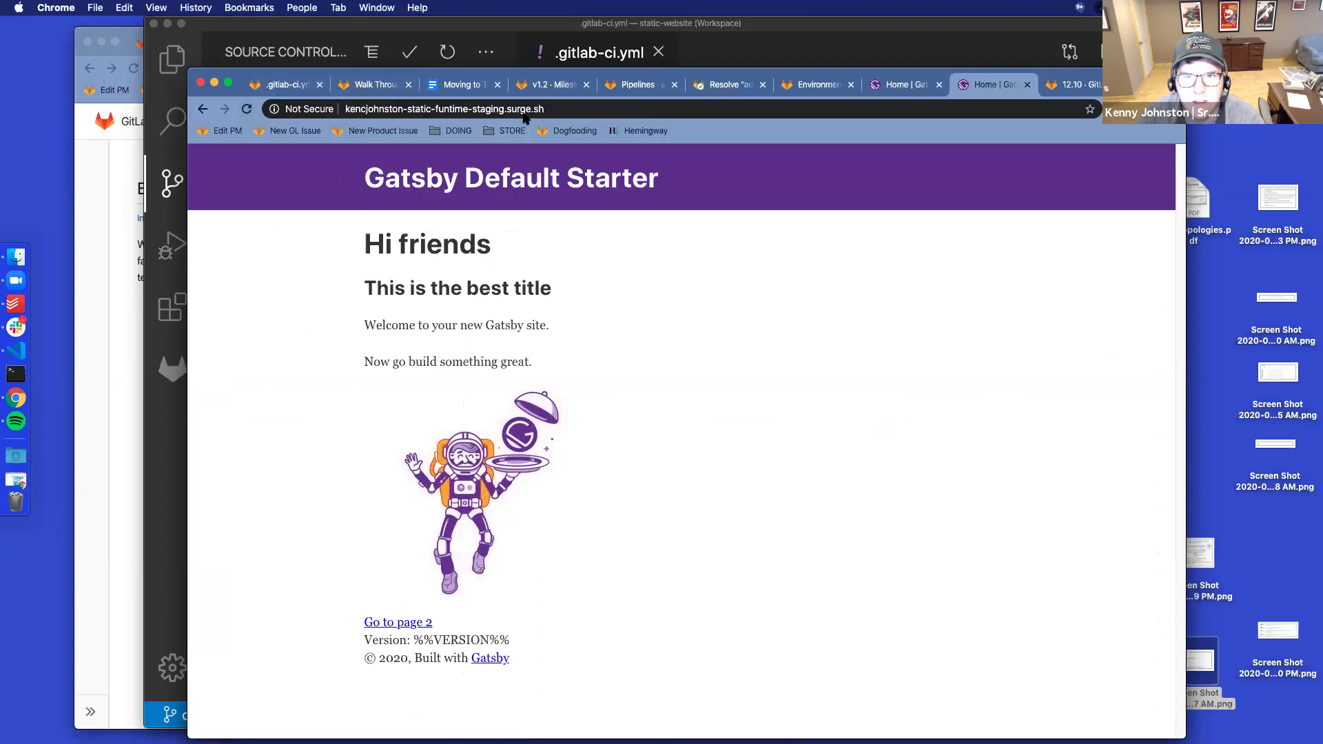
left_click(247, 109)
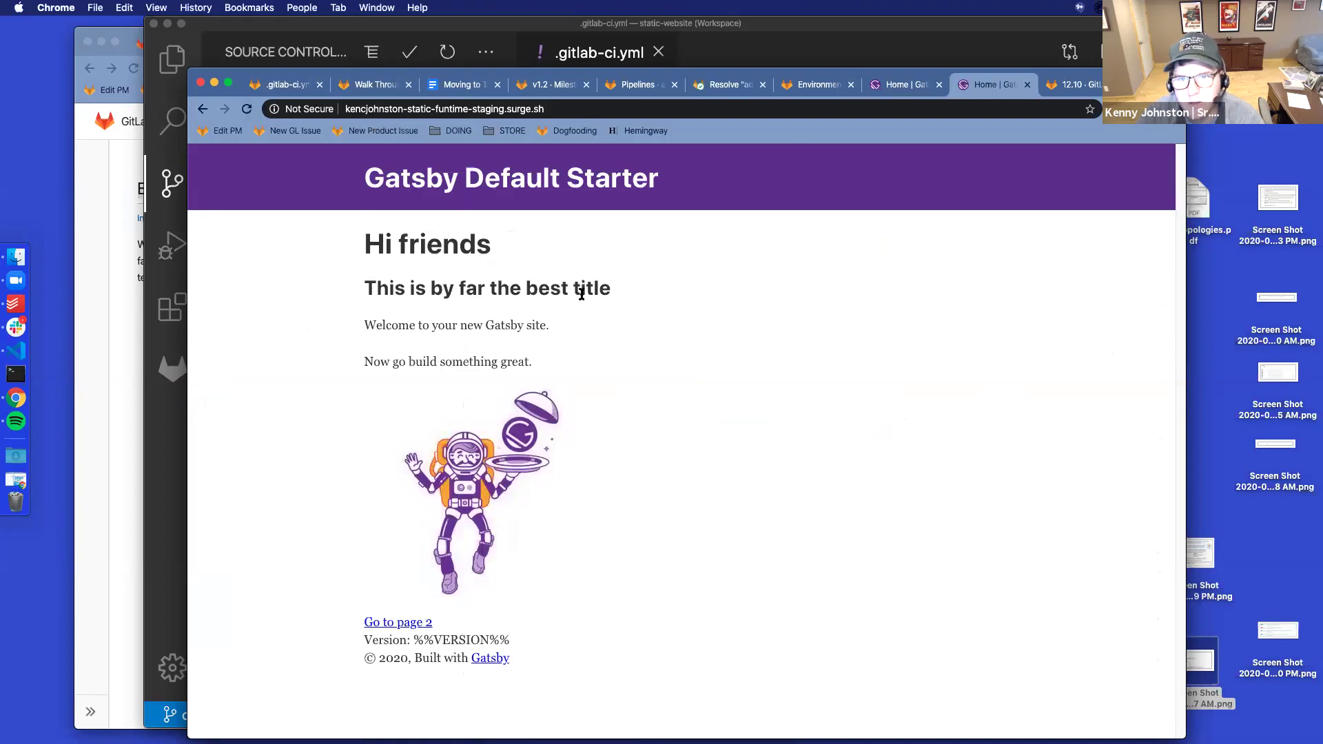
left_click(724, 86)
Reload merge request !10 and confirm fast-forward merge is blocked until the branch is rebased
scroll(689, 403, "down", 3)
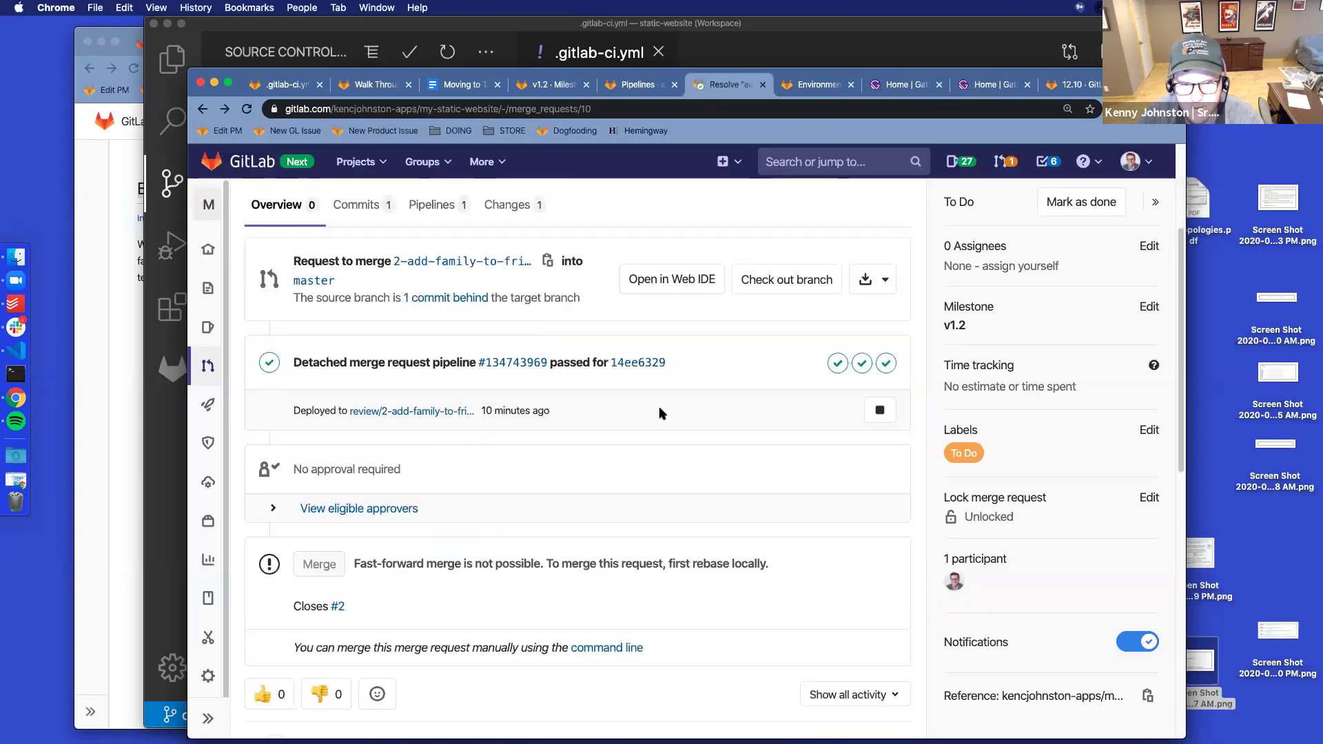
scroll(658, 390, "up", 3)
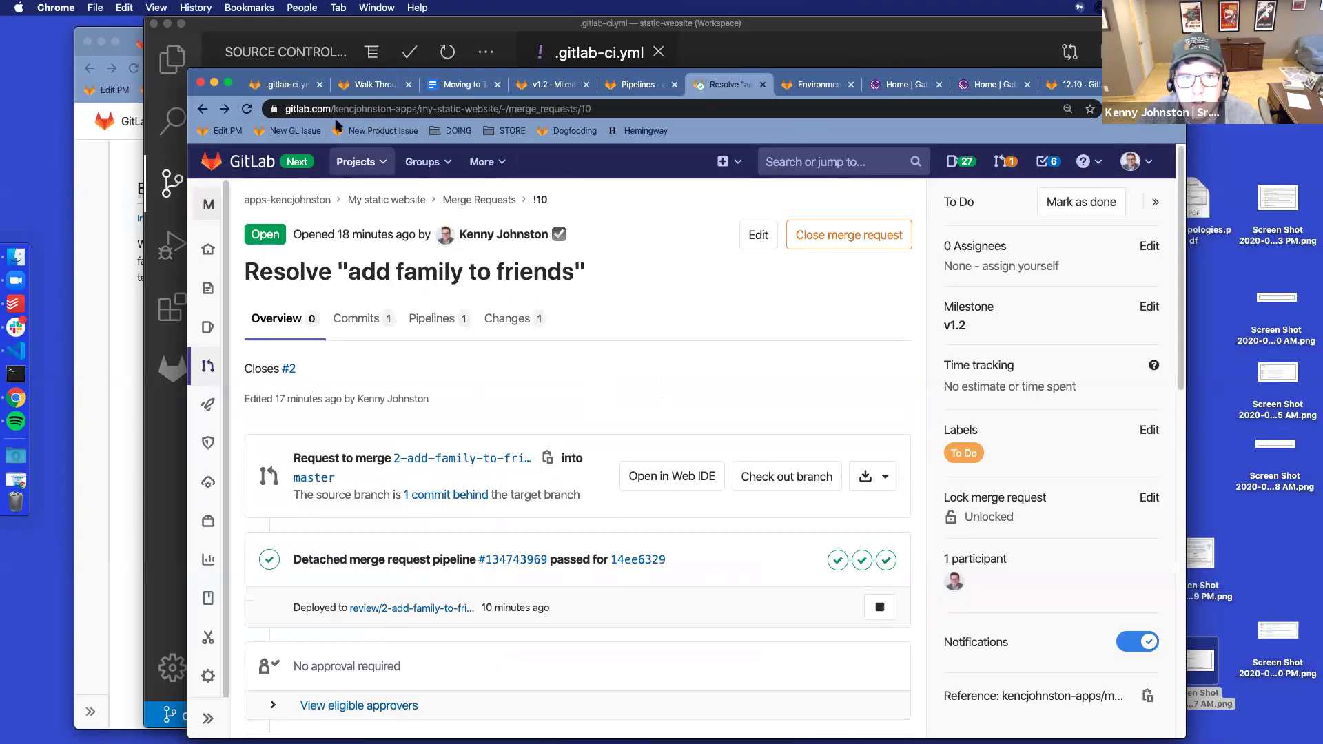
left_click(247, 110)
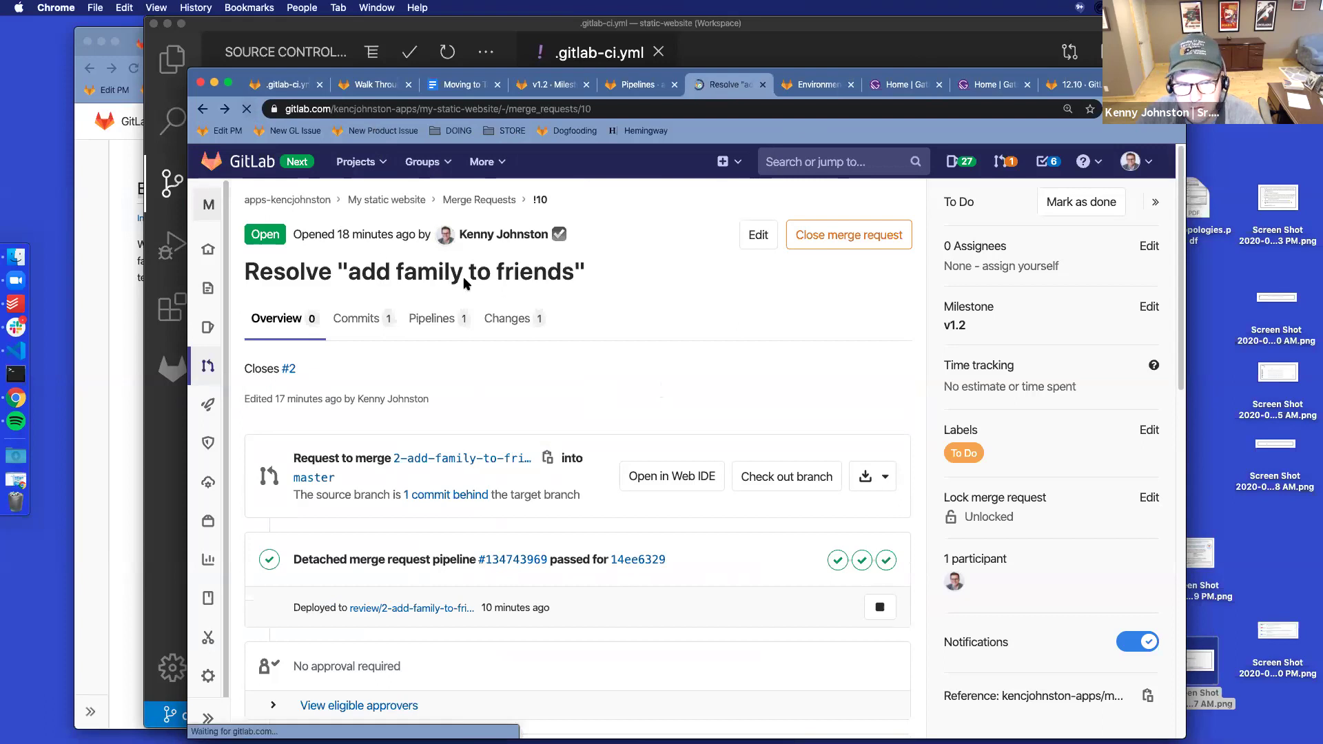
scroll(592, 324, "down", 3)
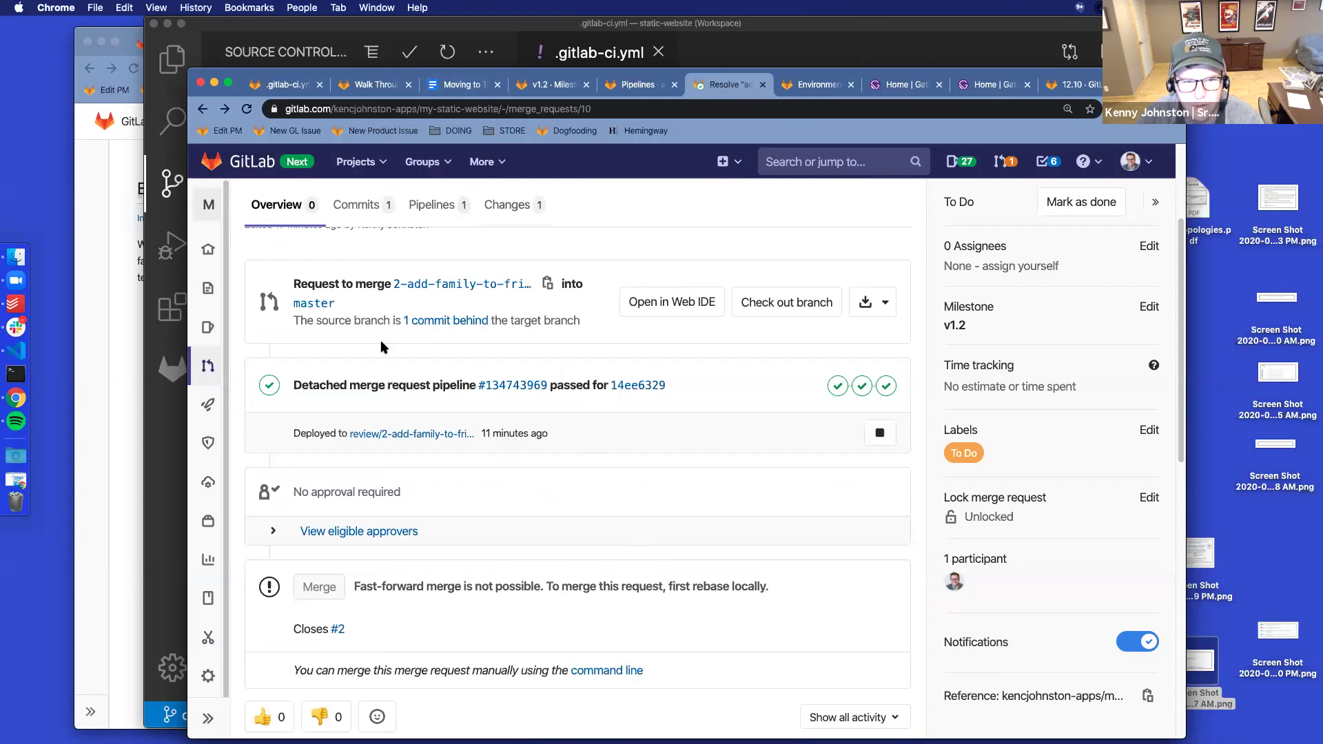
mouse_move(207, 676)
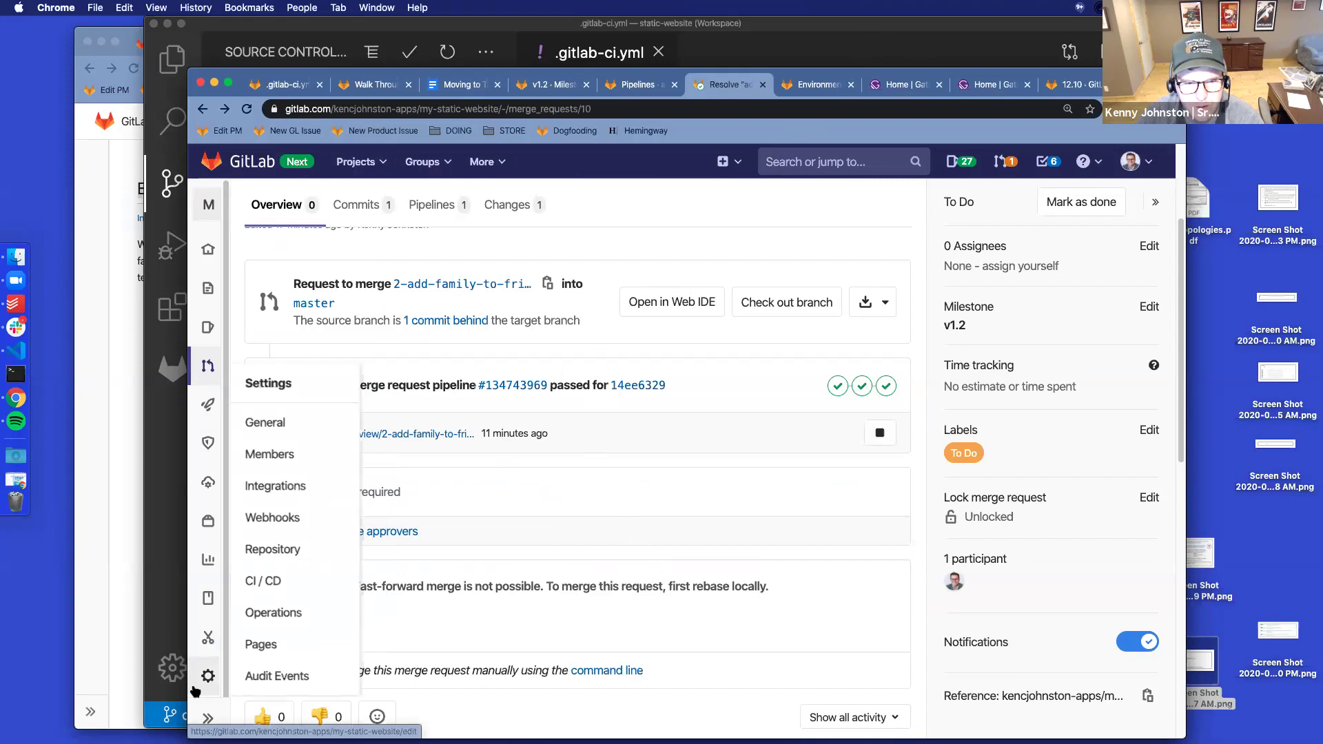
Review the Merge requests section of General settings, where the merge method is Fast-forward merge
left_click(289, 433)
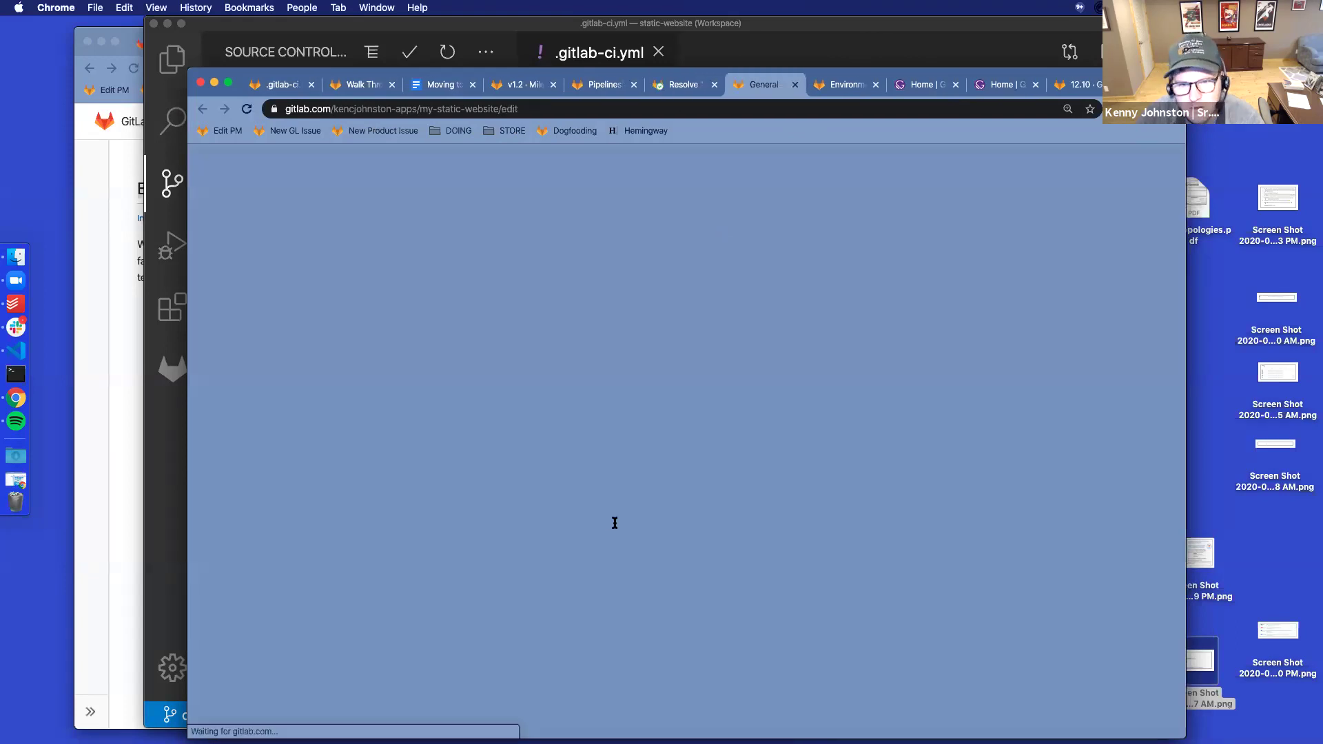
scroll(376, 452, "down", 5)
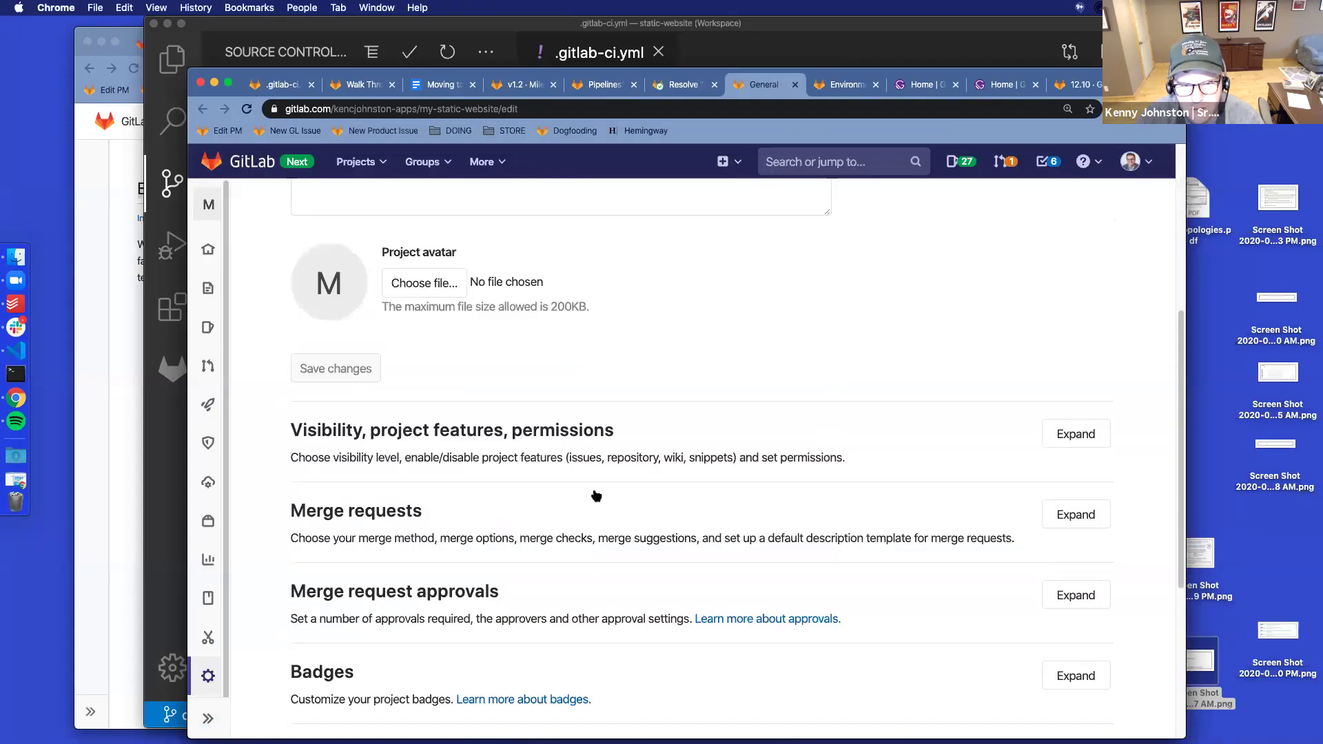
left_click(1074, 515)
scroll(840, 452, "down", 3)
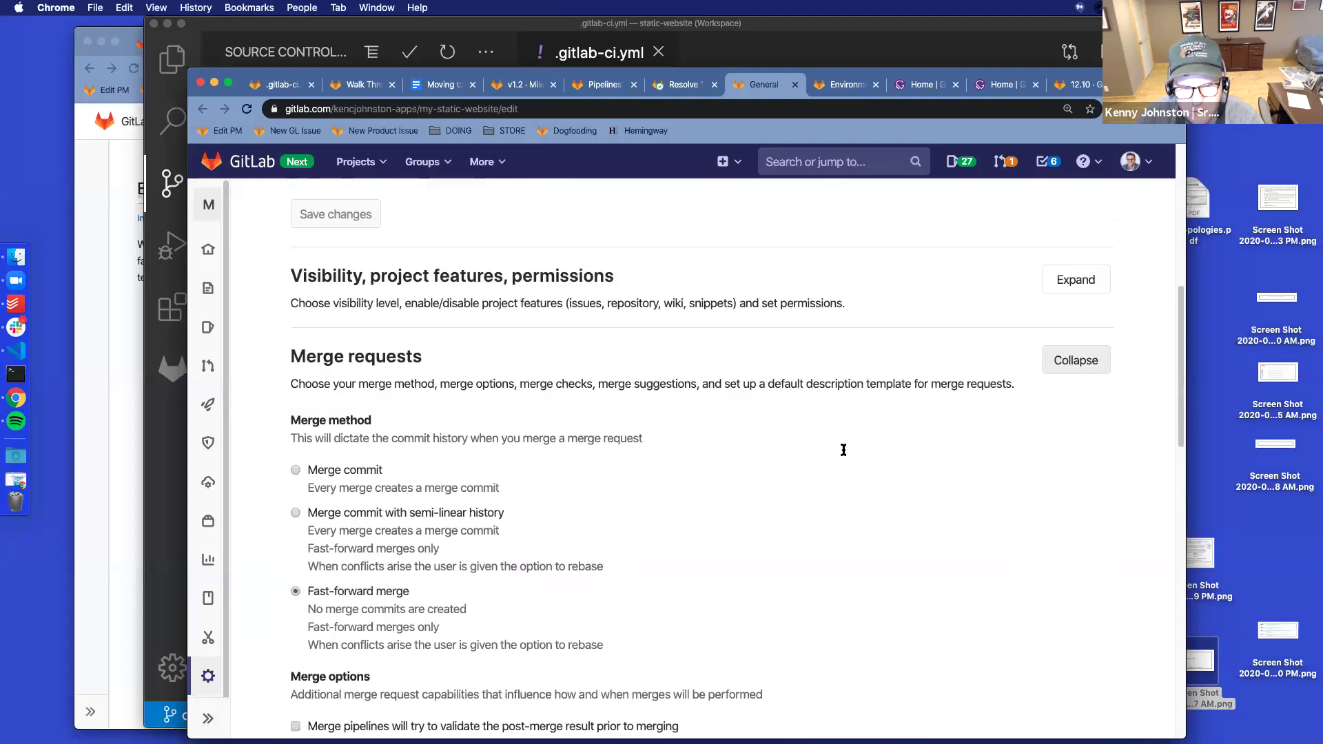
scroll(802, 474, "down", 2)
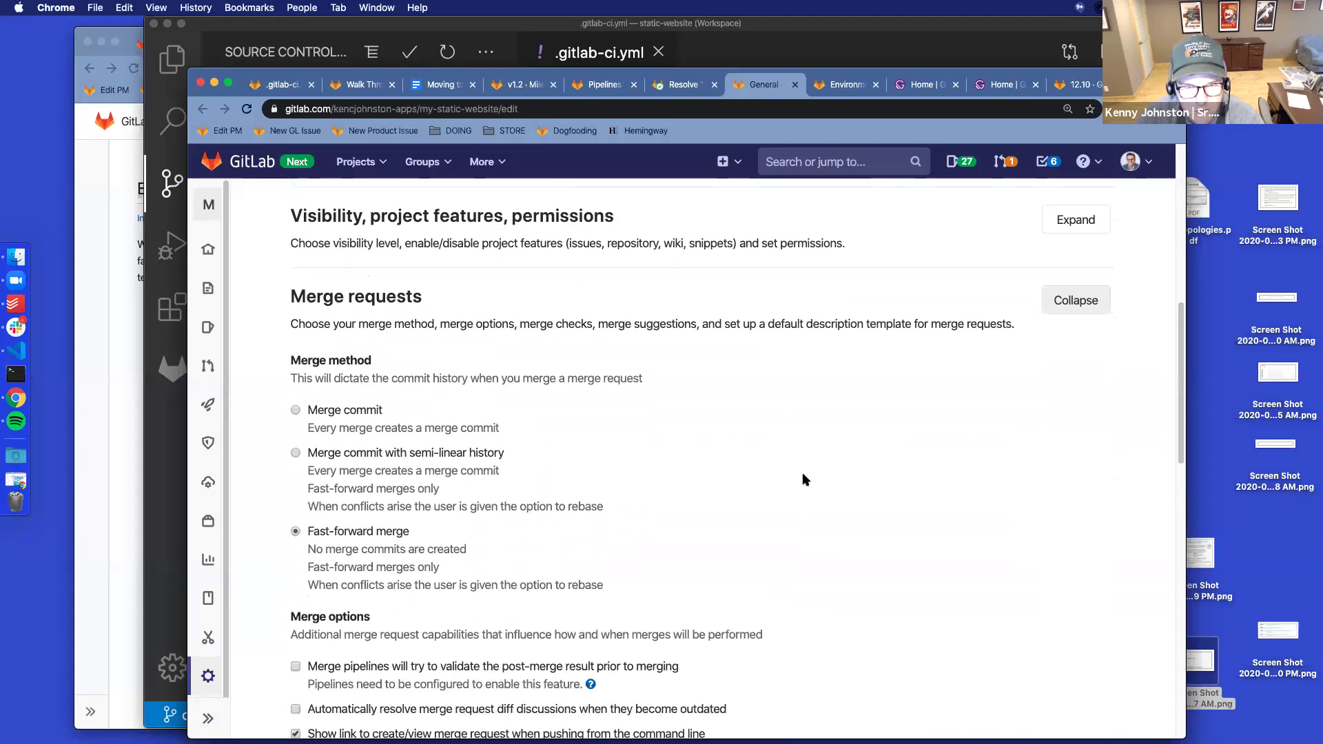
scroll(802, 473, "down", 4)
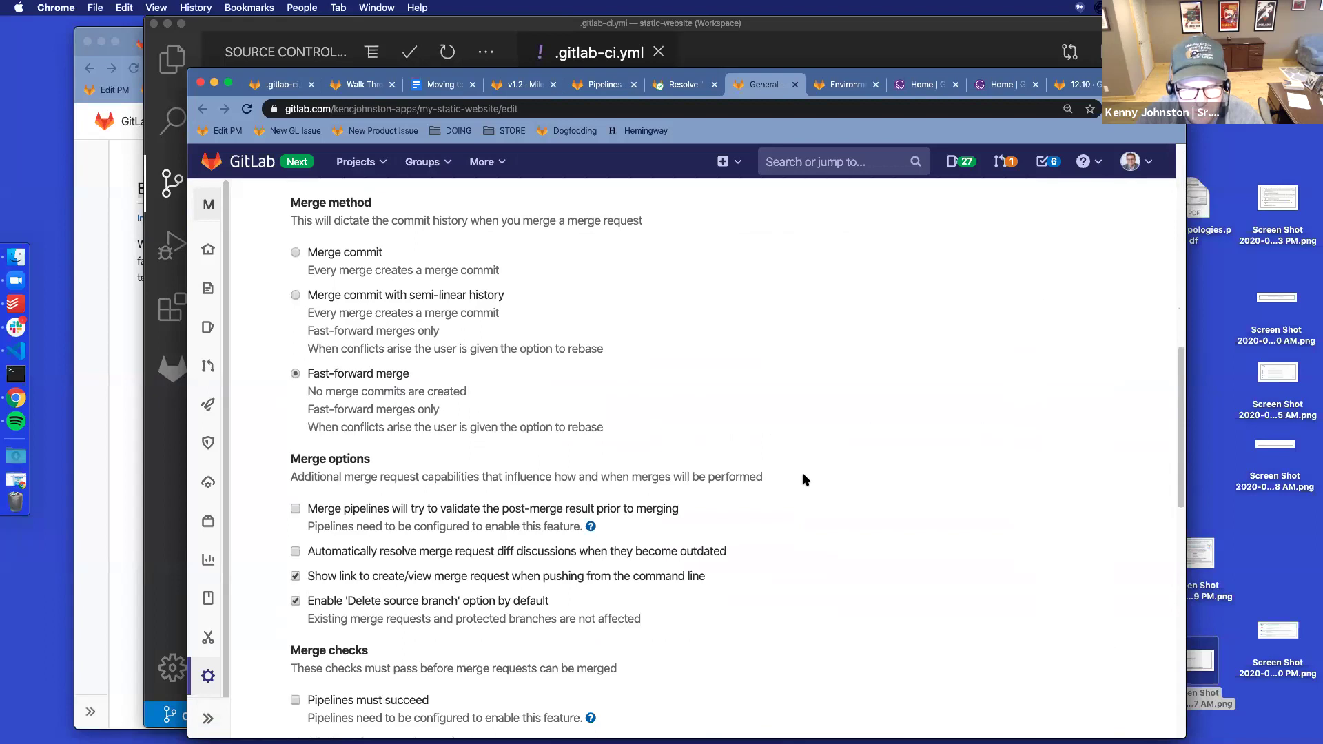
scroll(802, 473, "down", 4)
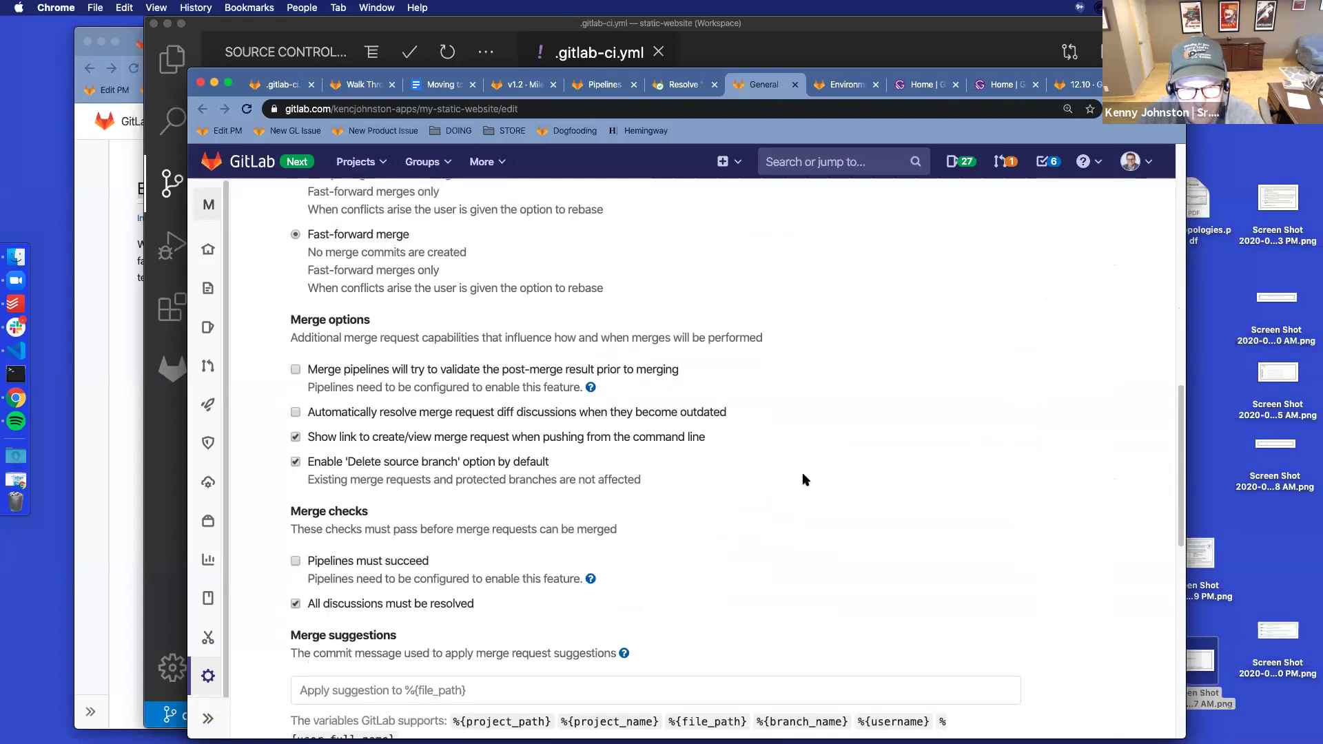
scroll(802, 472, "down", 4)
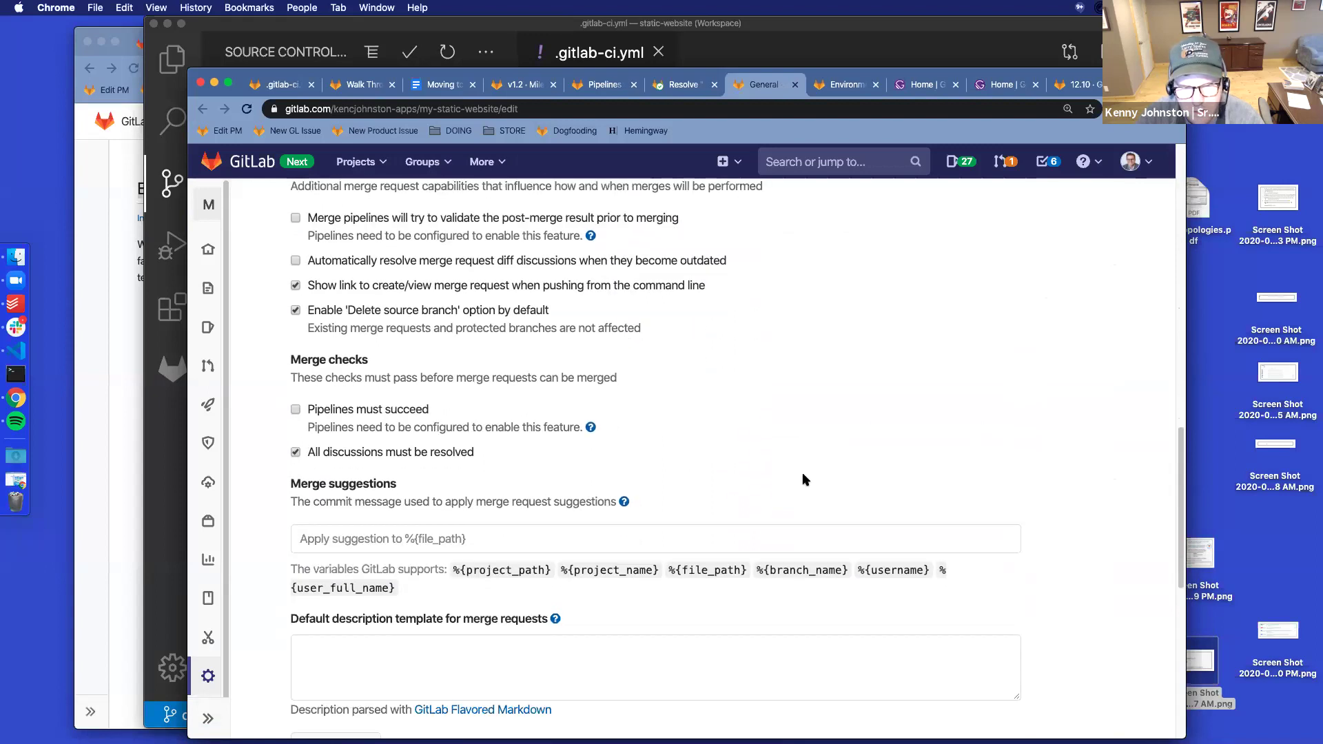
scroll(802, 472, "down", 10)
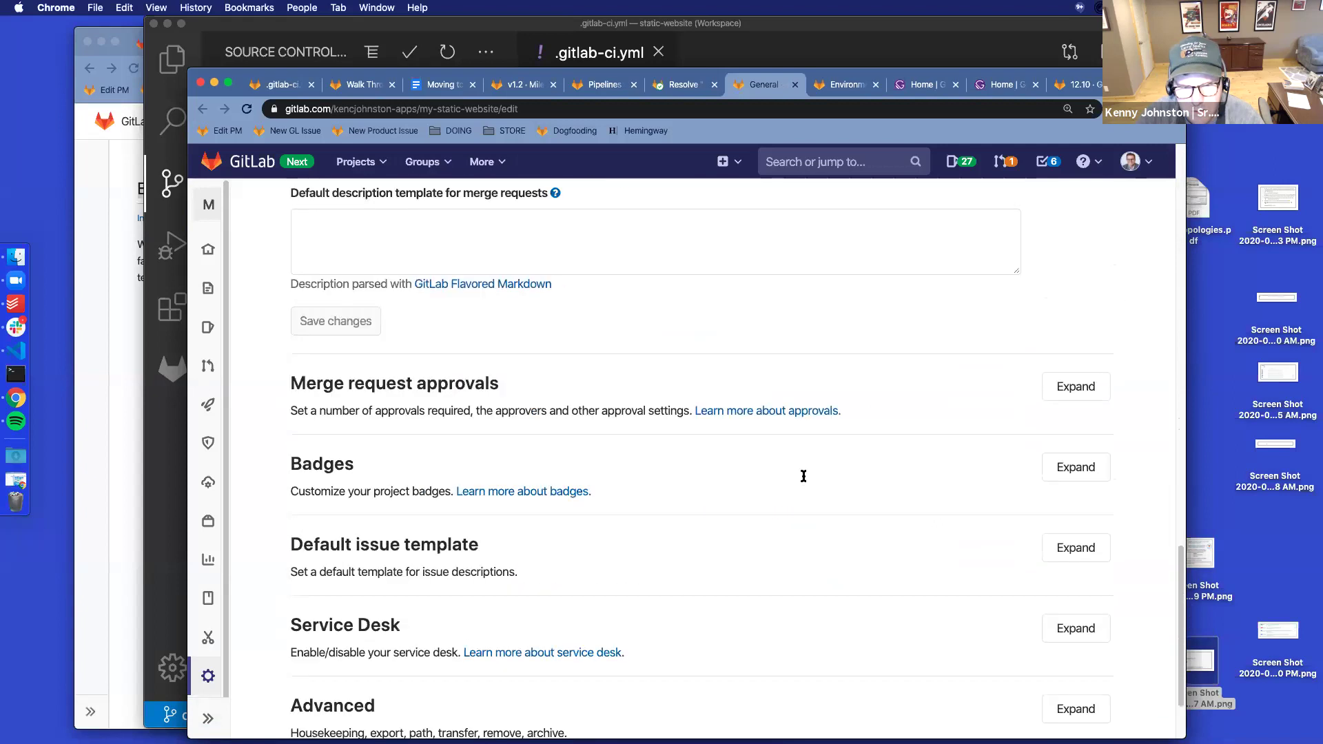
scroll(803, 476, "down", 3)
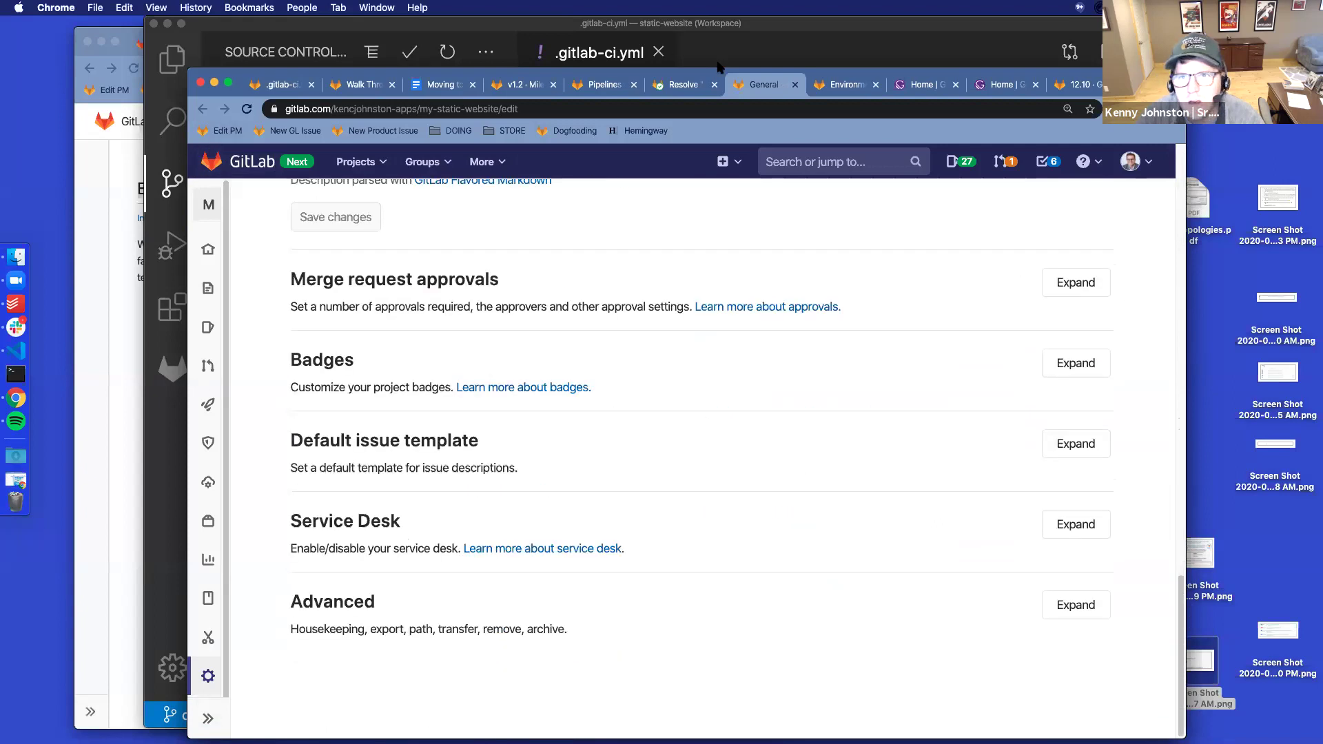
Return to merge request !10 in Chrome, then bring Visual Studio Code to the front
left_click(411, 28)
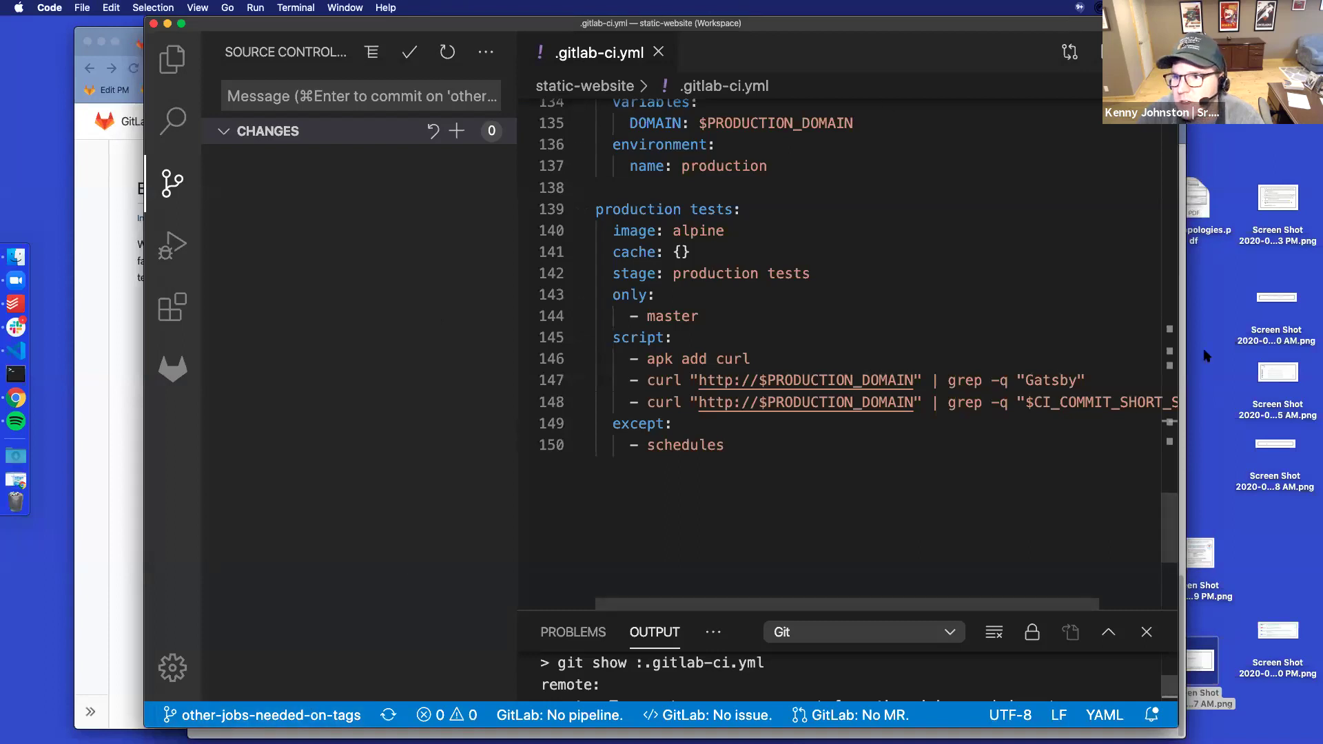
left_click(1184, 381)
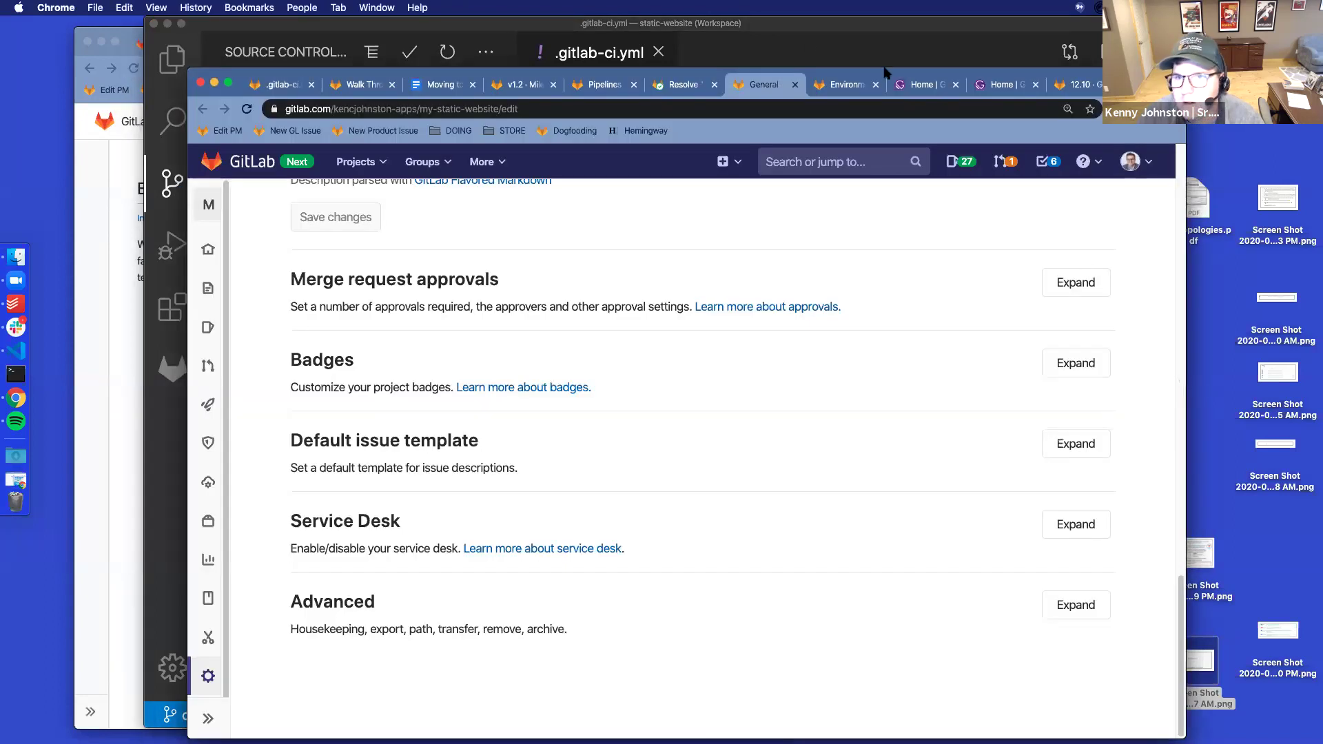
left_click_drag(825, 63, 865, 37)
left_click(715, 60)
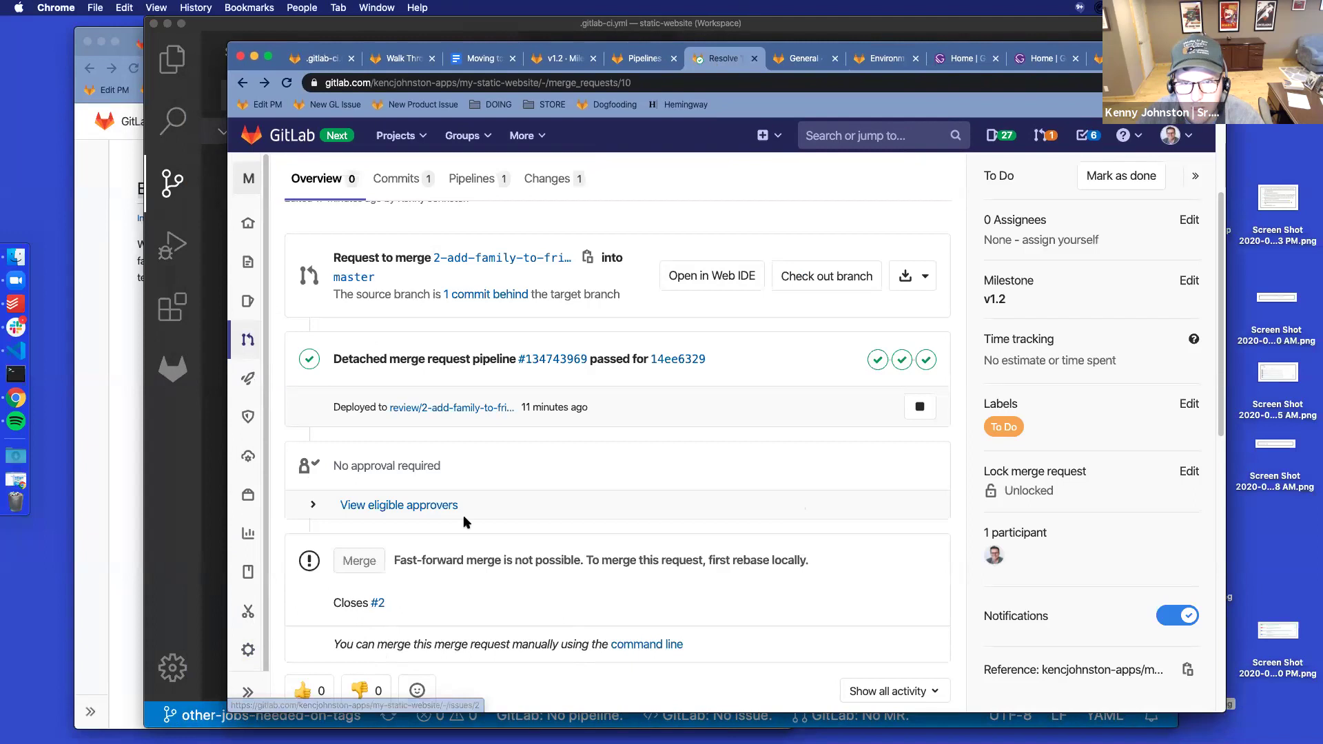
left_click(193, 639)
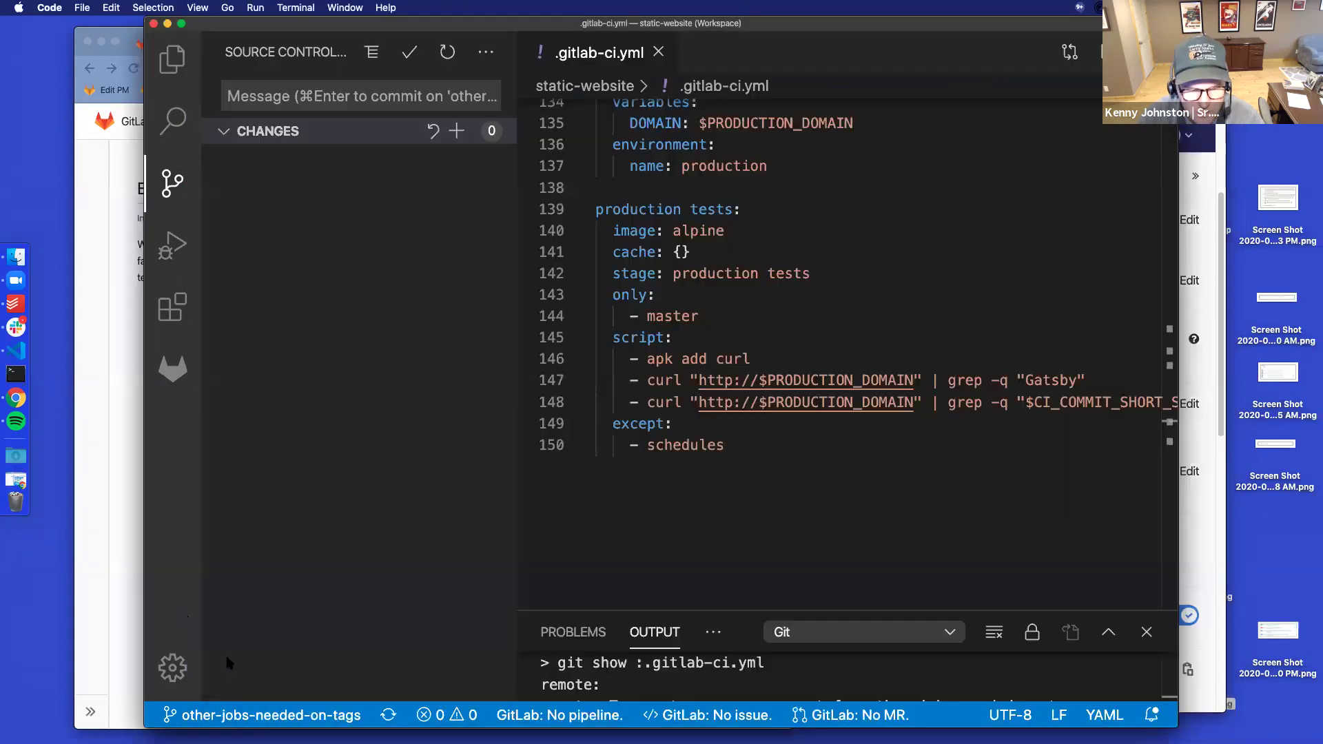
Check out master and sync it with the remote
left_click(228, 717)
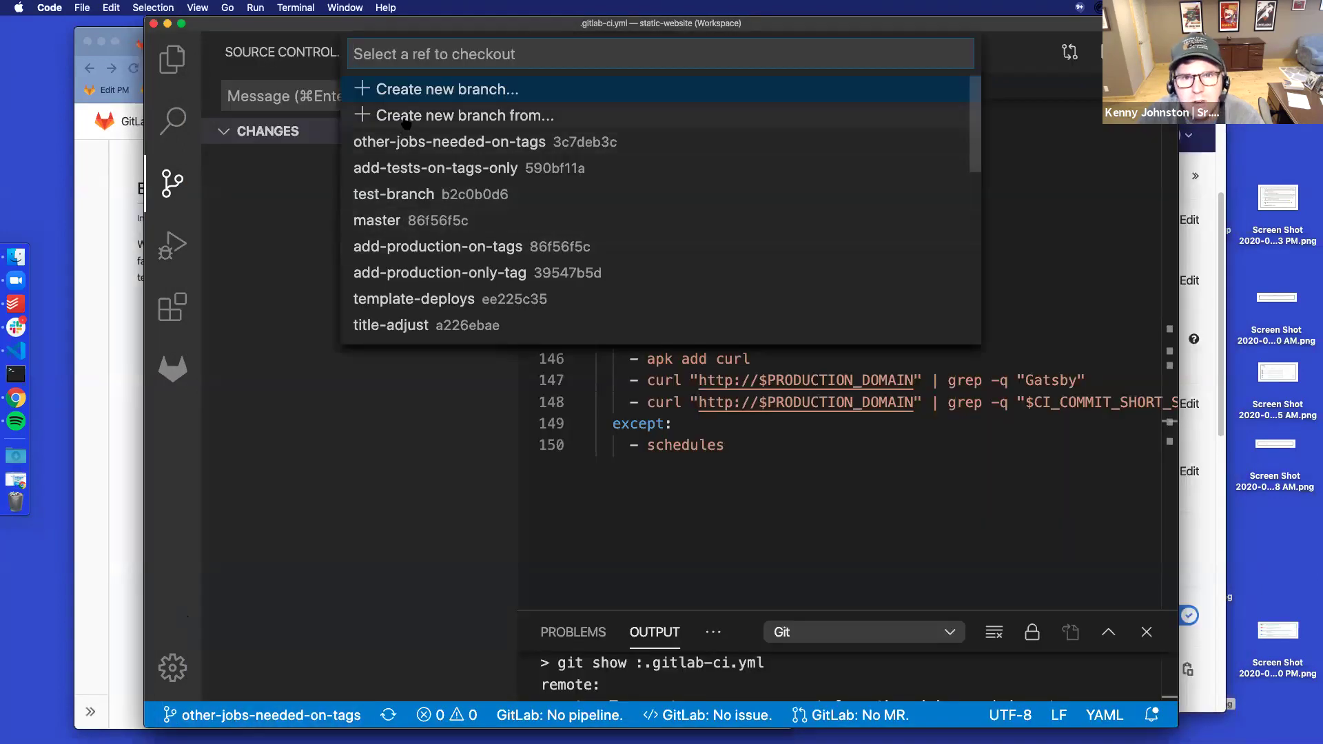
left_click(251, 459)
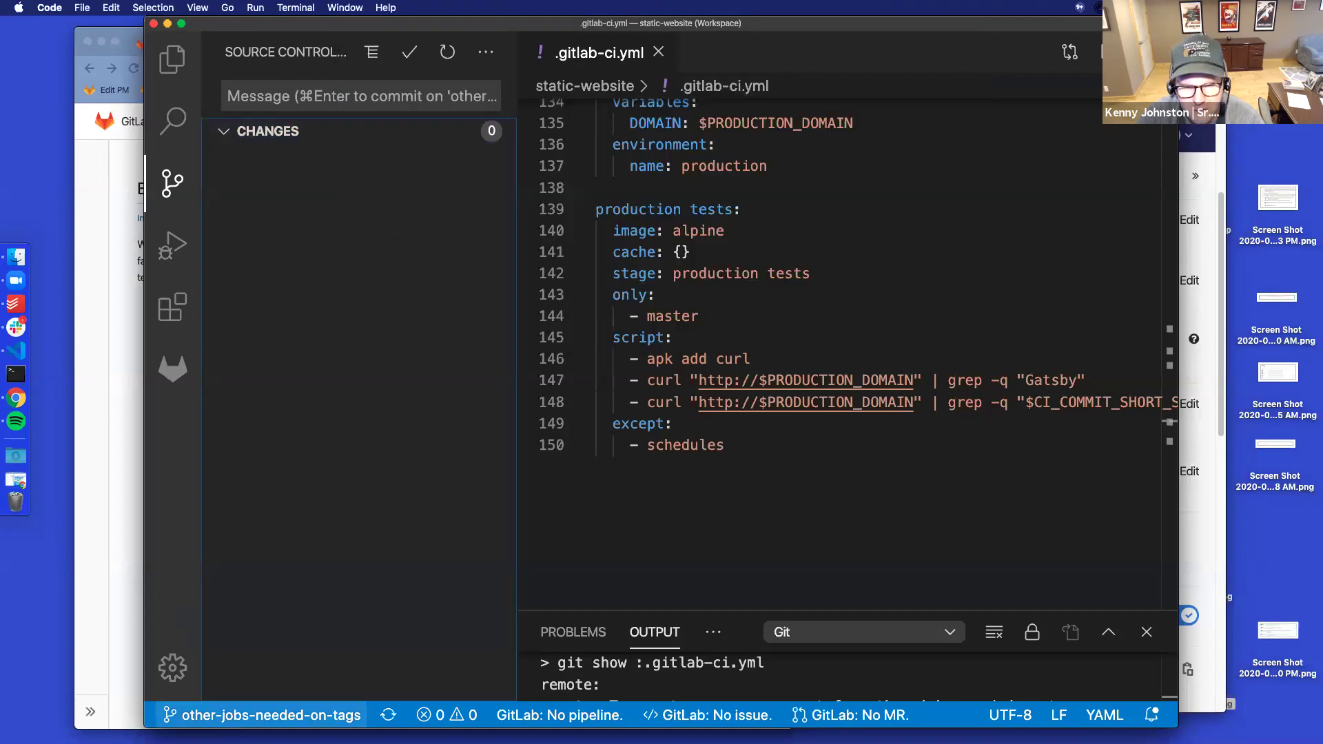
left_click(228, 715)
left_click(449, 229)
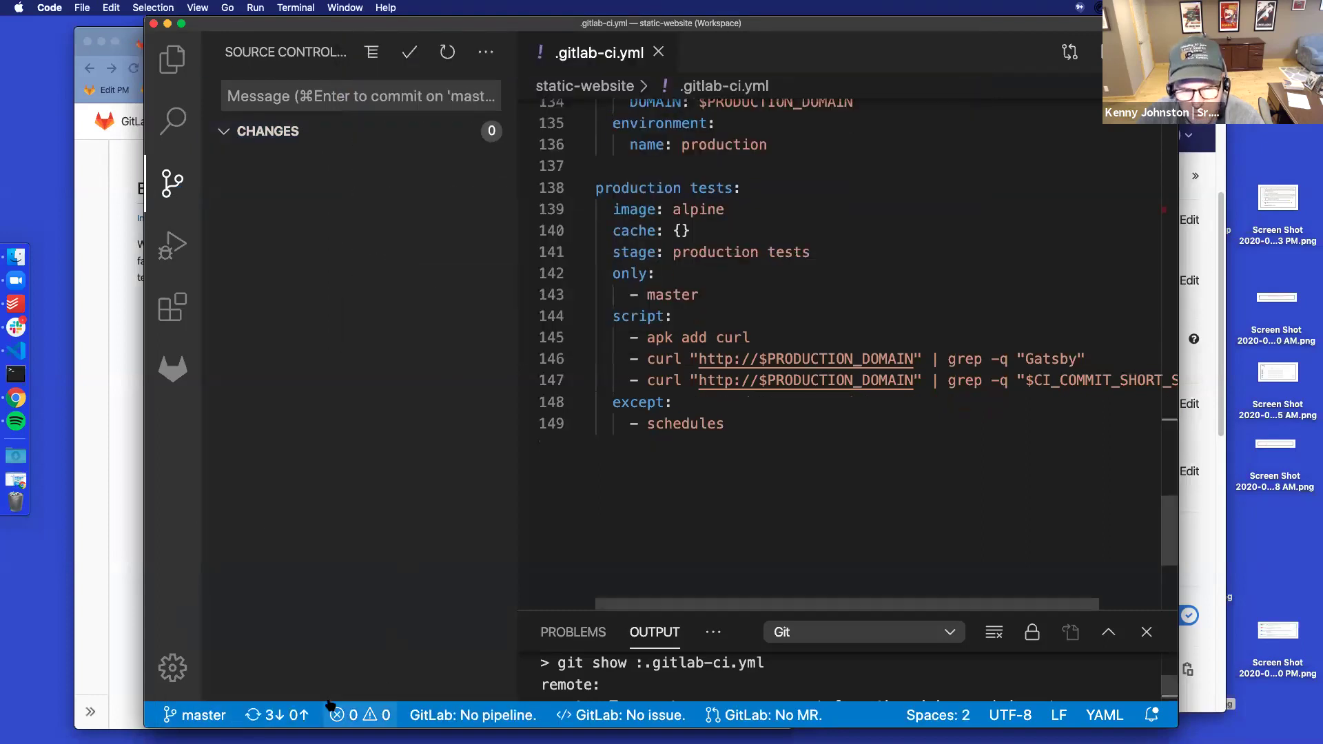
left_click(275, 715)
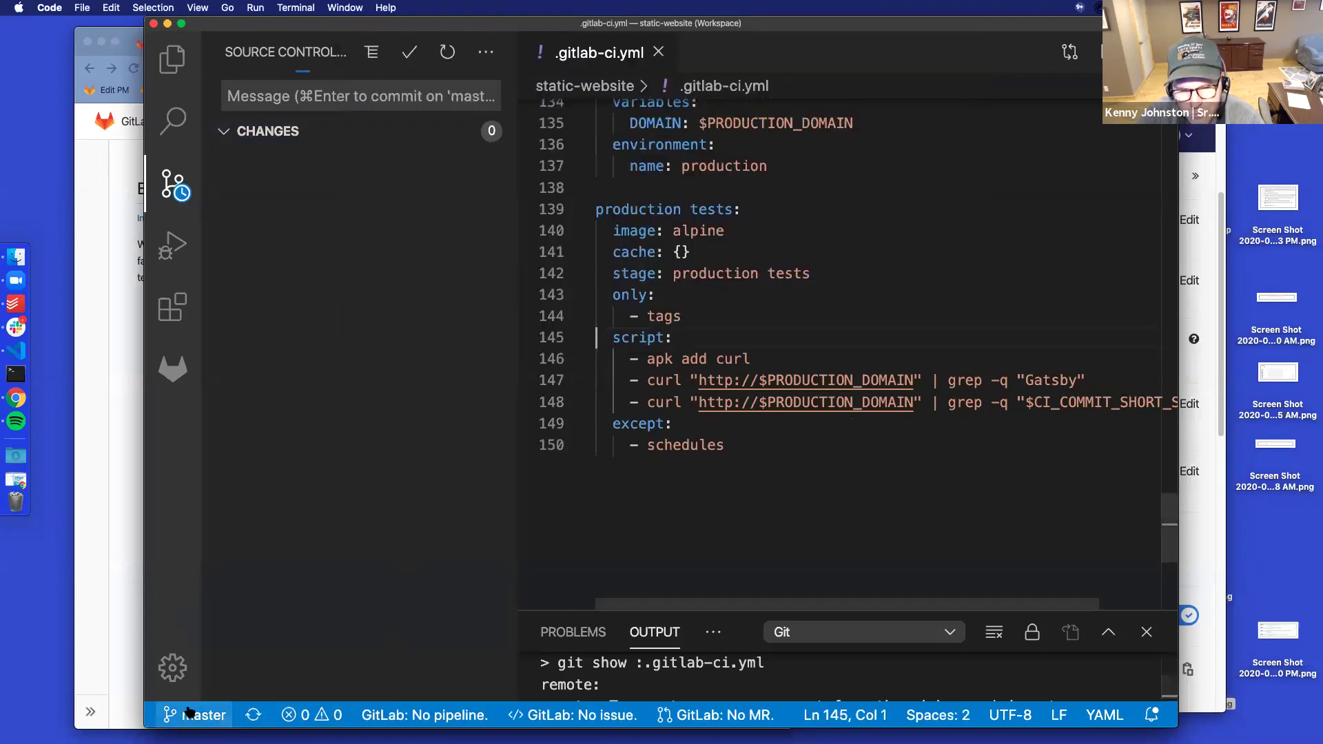
Check out 2-add-family-to-friends and run git rebase master, which stops on an index.js conflict
left_click(195, 715)
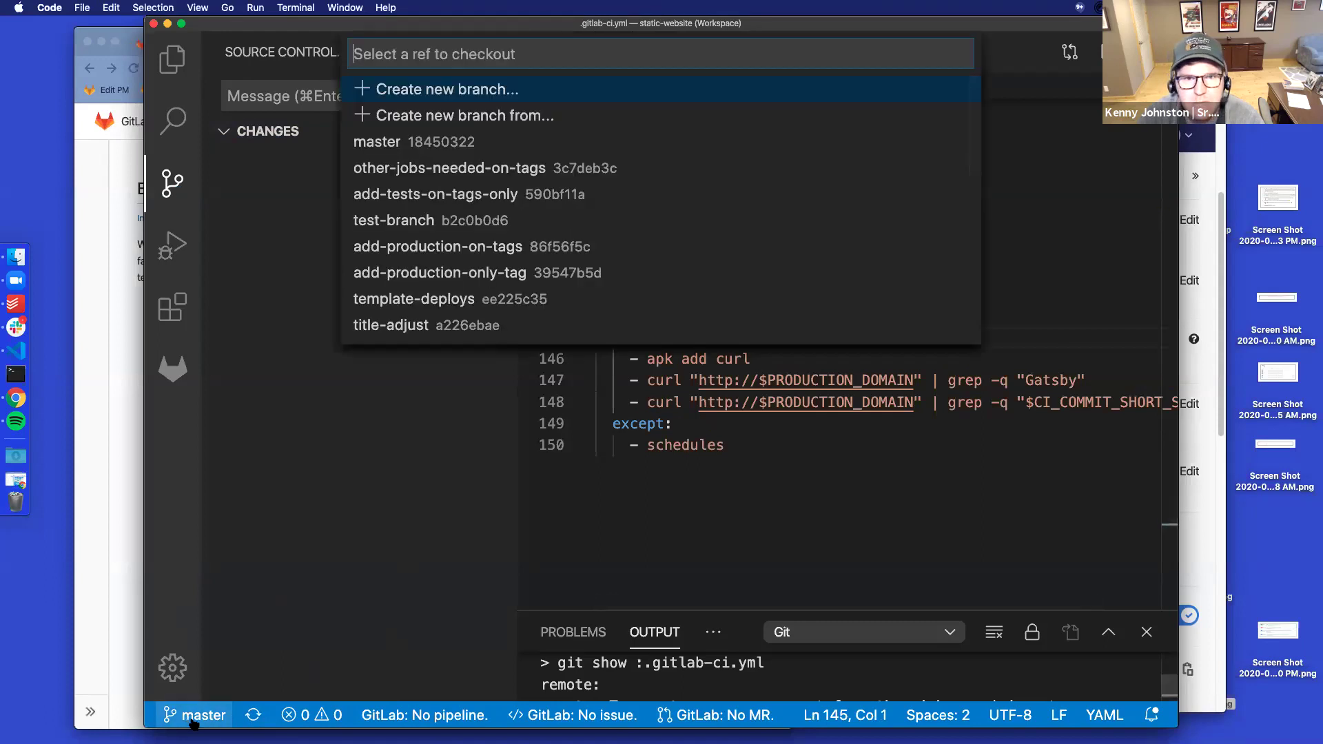
type("2")
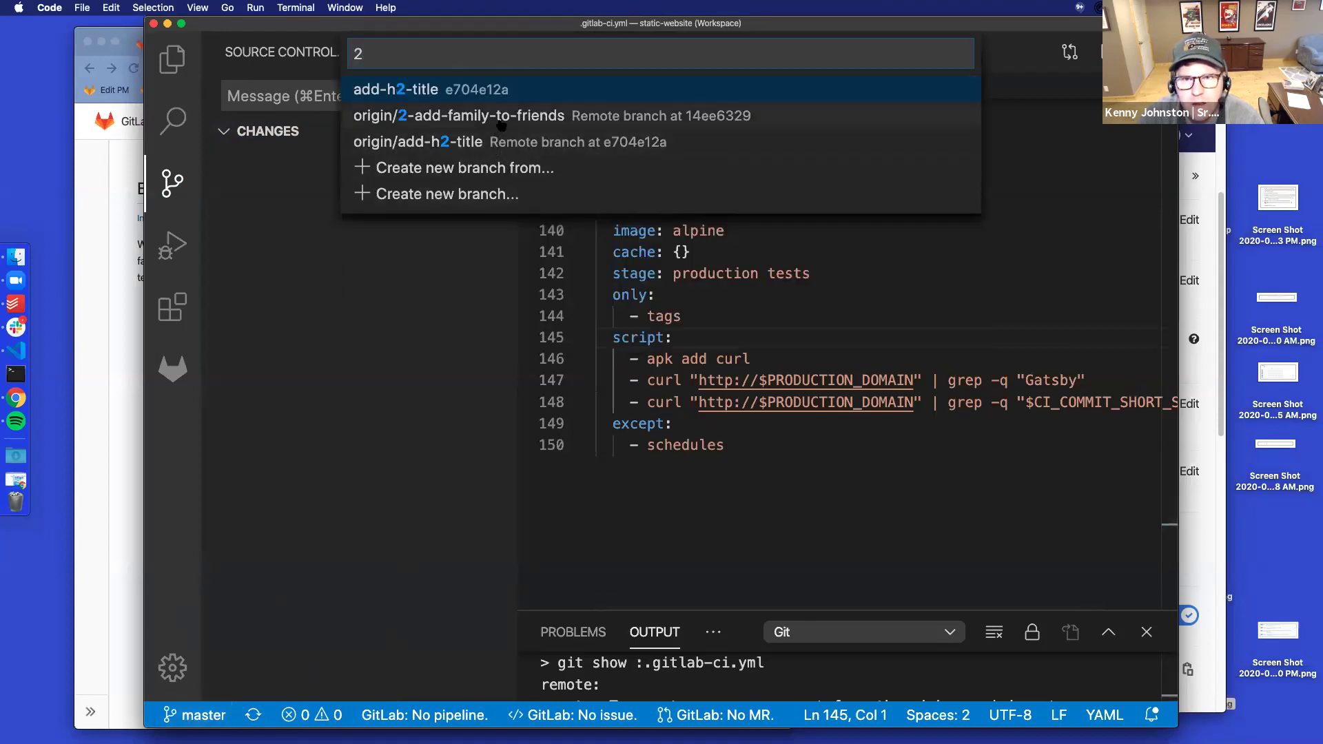
left_click(501, 122)
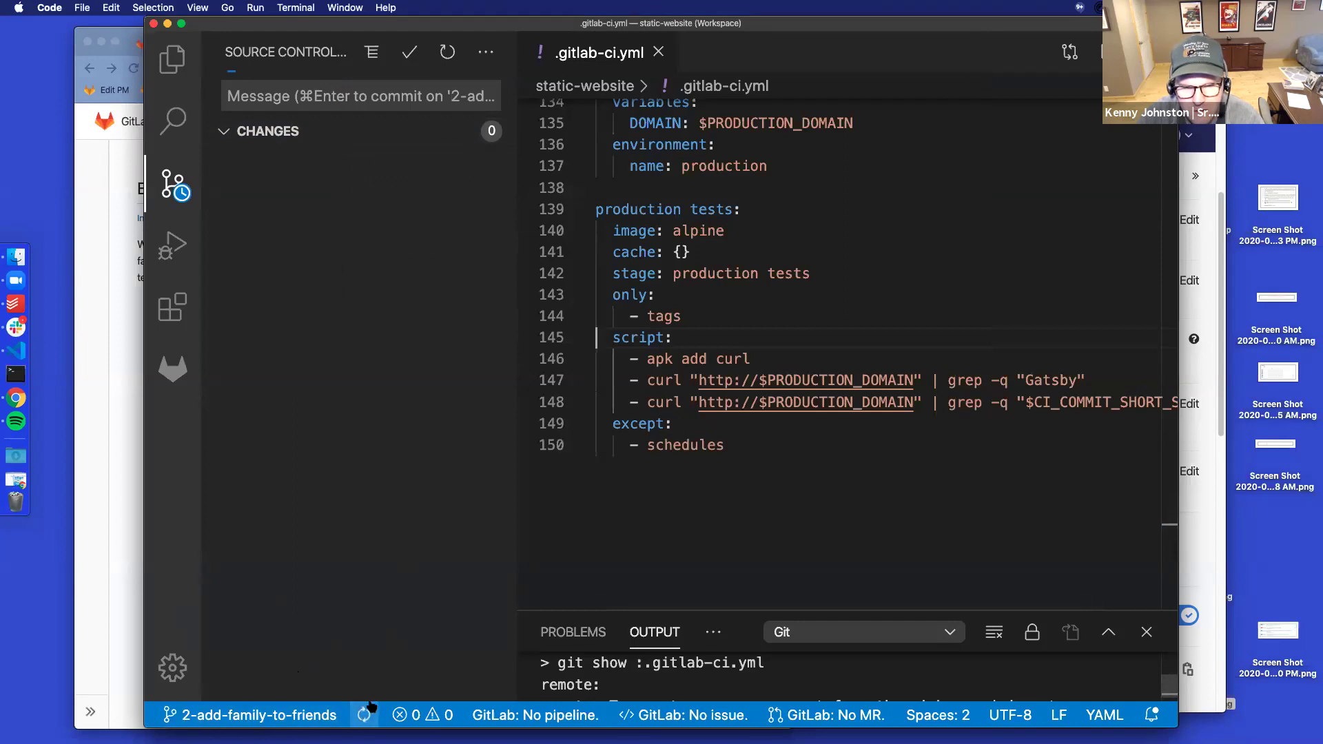
left_click_drag(751, 610, 751, 384)
left_click(713, 405)
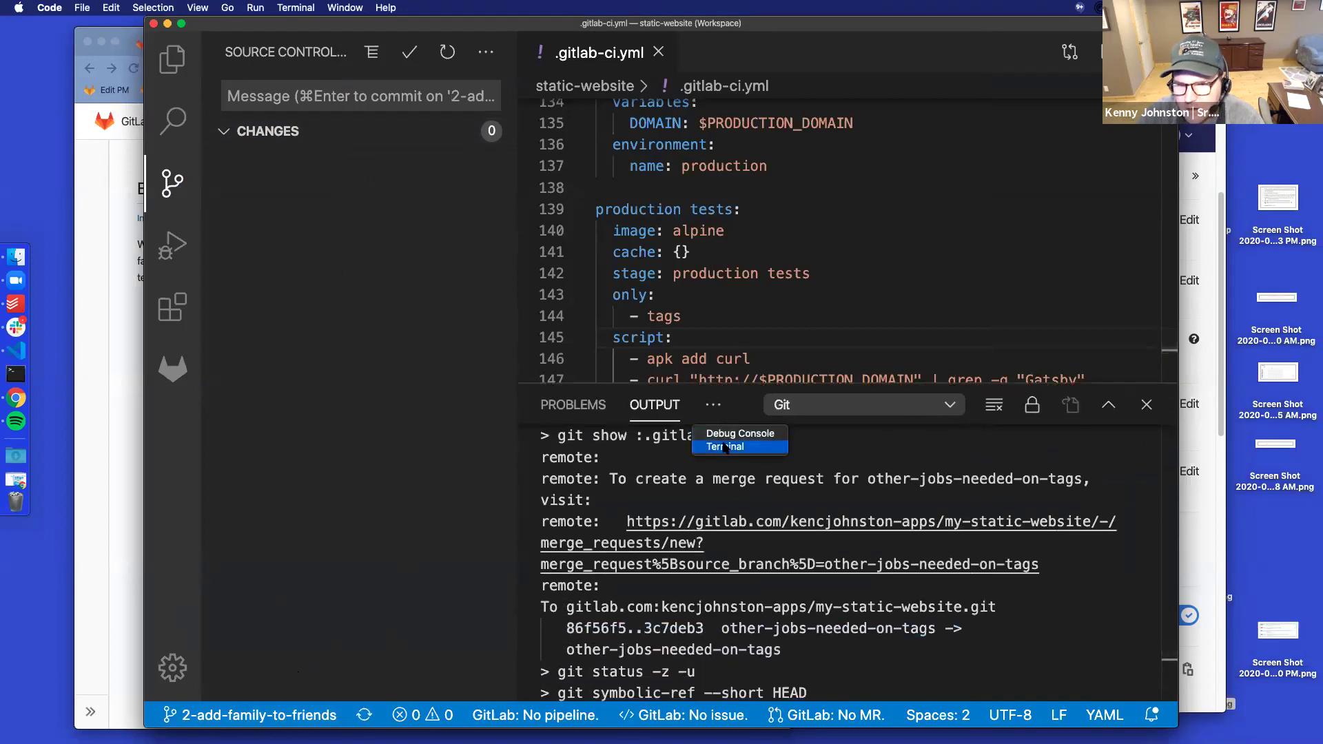
left_click(725, 447)
type("git rebase master")
key("Return")
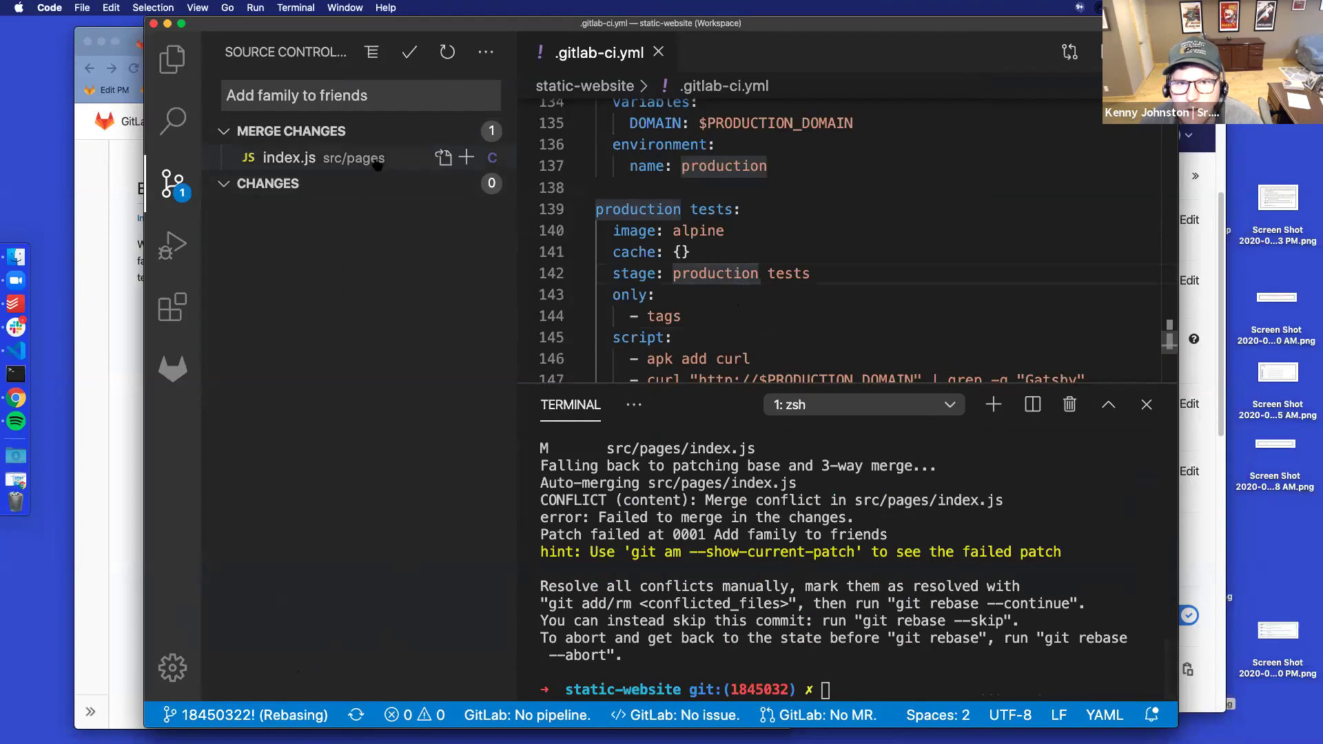
Open the conflicted src/pages/index.js and inspect the conflicting blocks
left_click(377, 164)
scroll(905, 268, "down", 3)
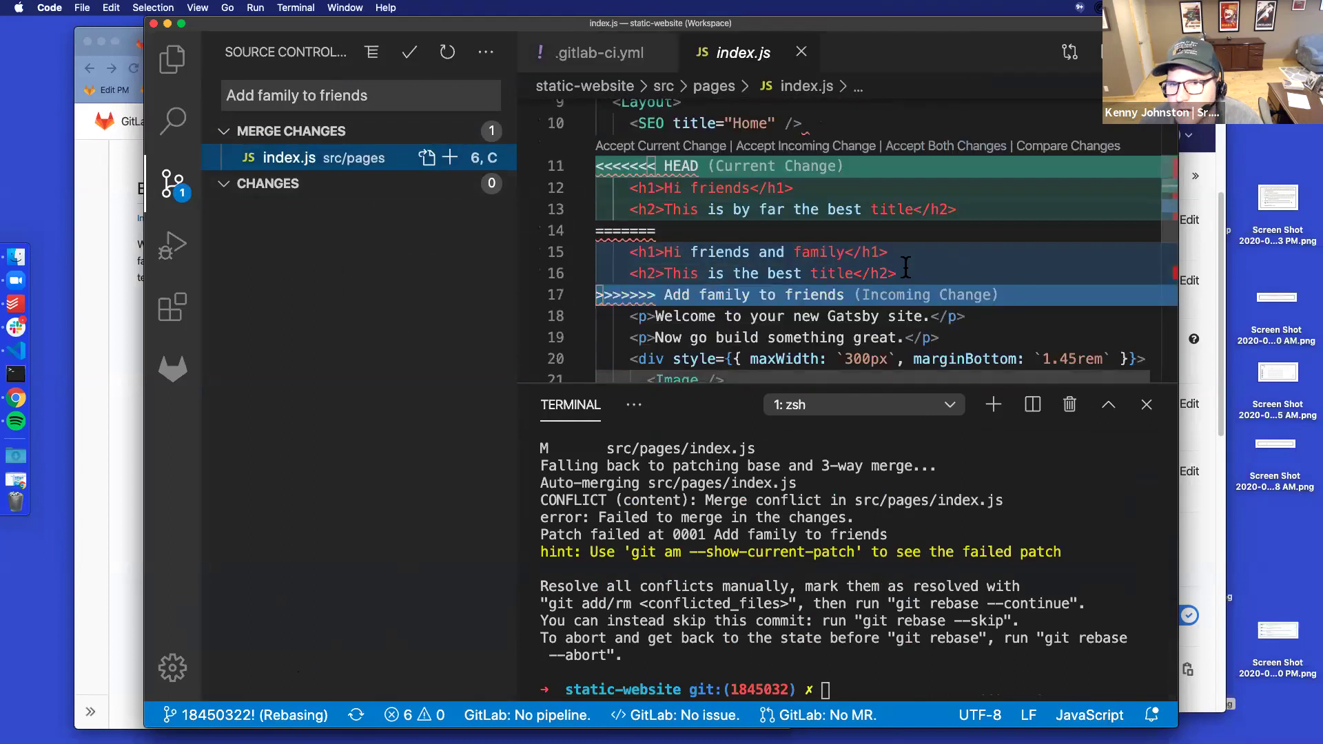
scroll(905, 268, "up", 3)
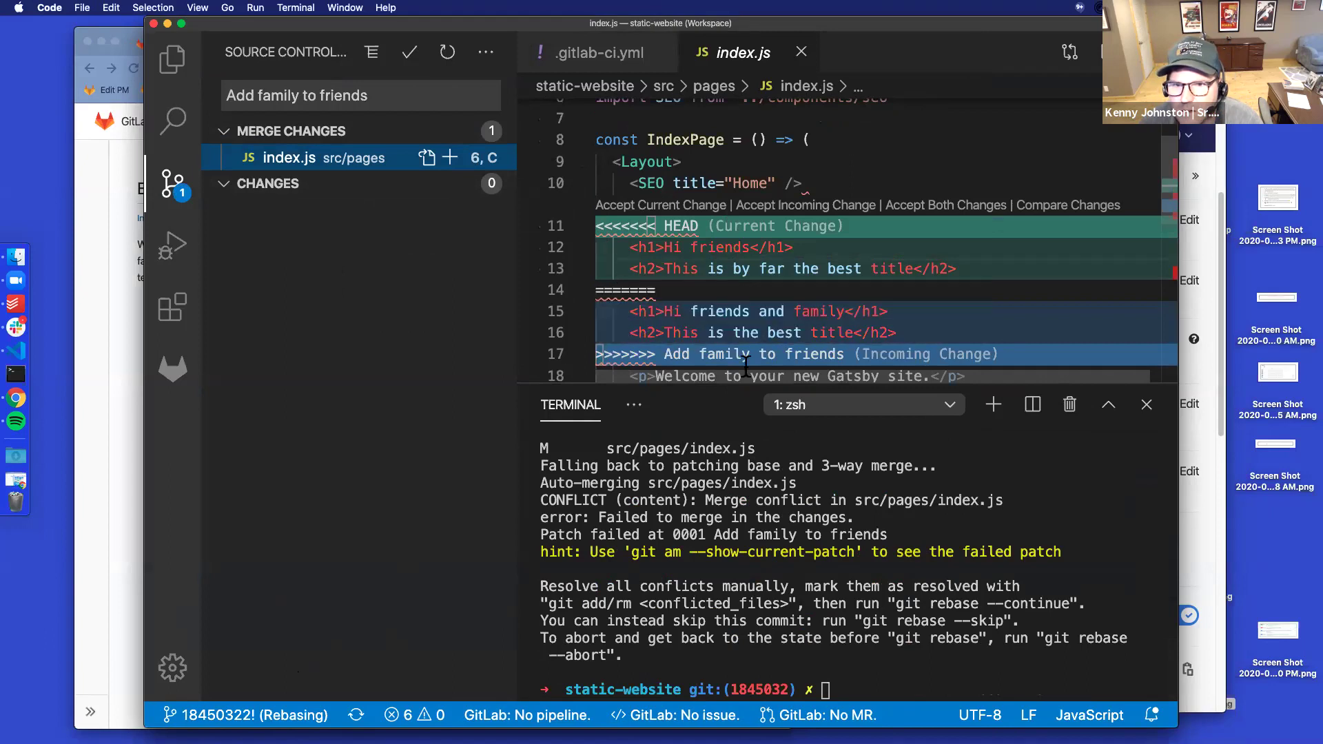
scroll(745, 365, "down", 2)
key("shift+Up")
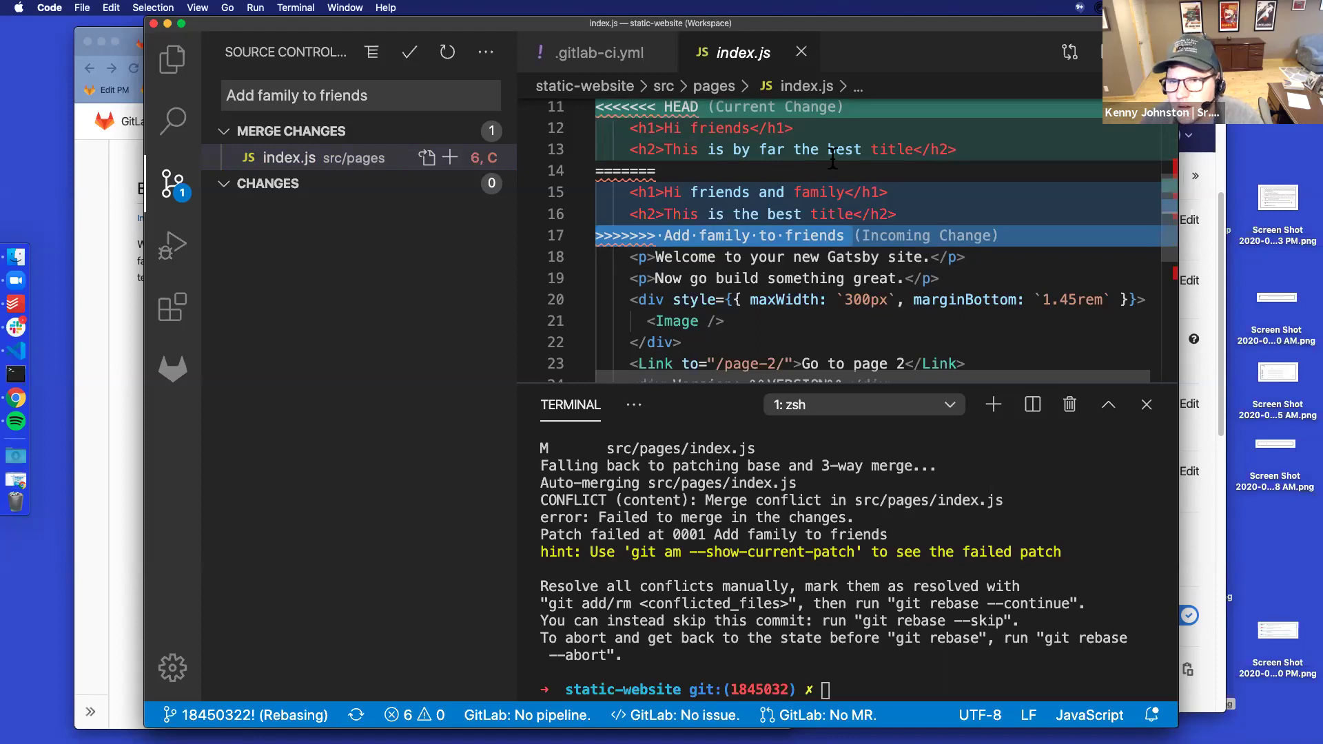
left_click(850, 132)
Edit the incoming h2 line to read 'This is by far the title'
left_click_drag(861, 149, 760, 148)
key("super+c")
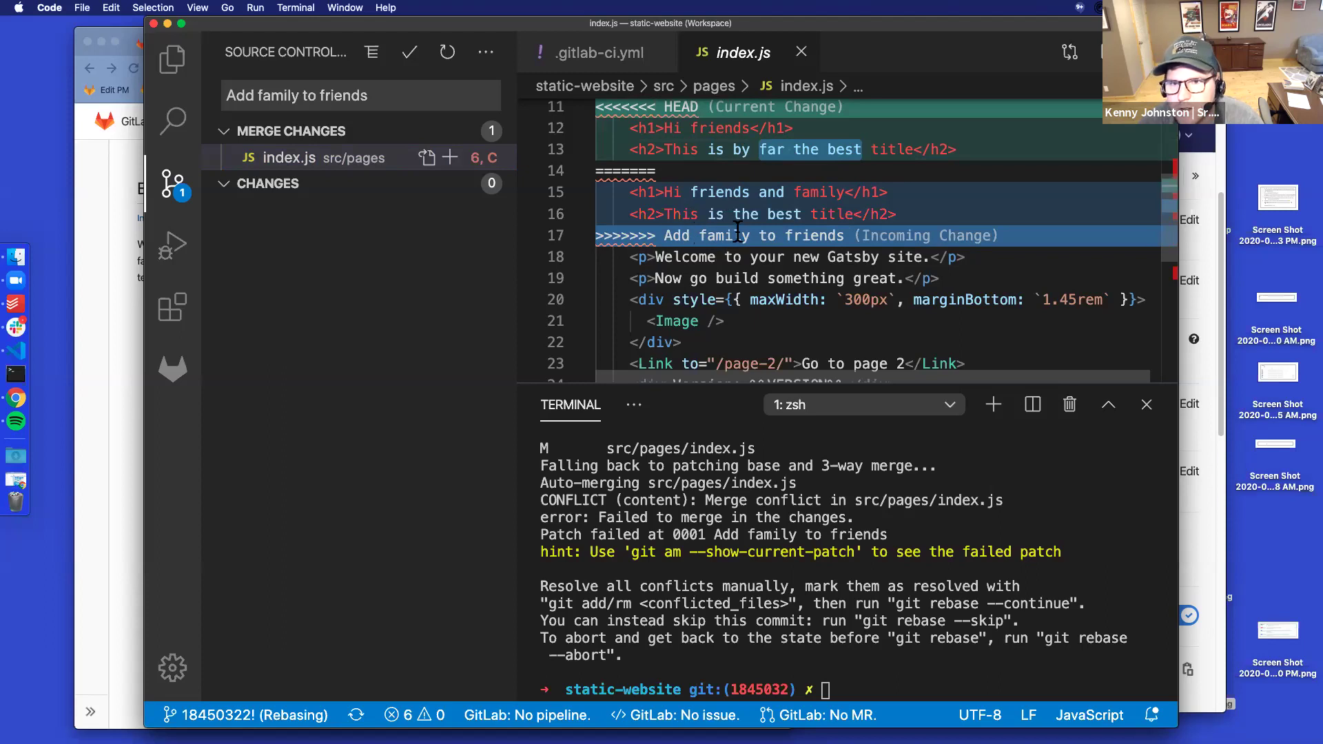
left_click(733, 212)
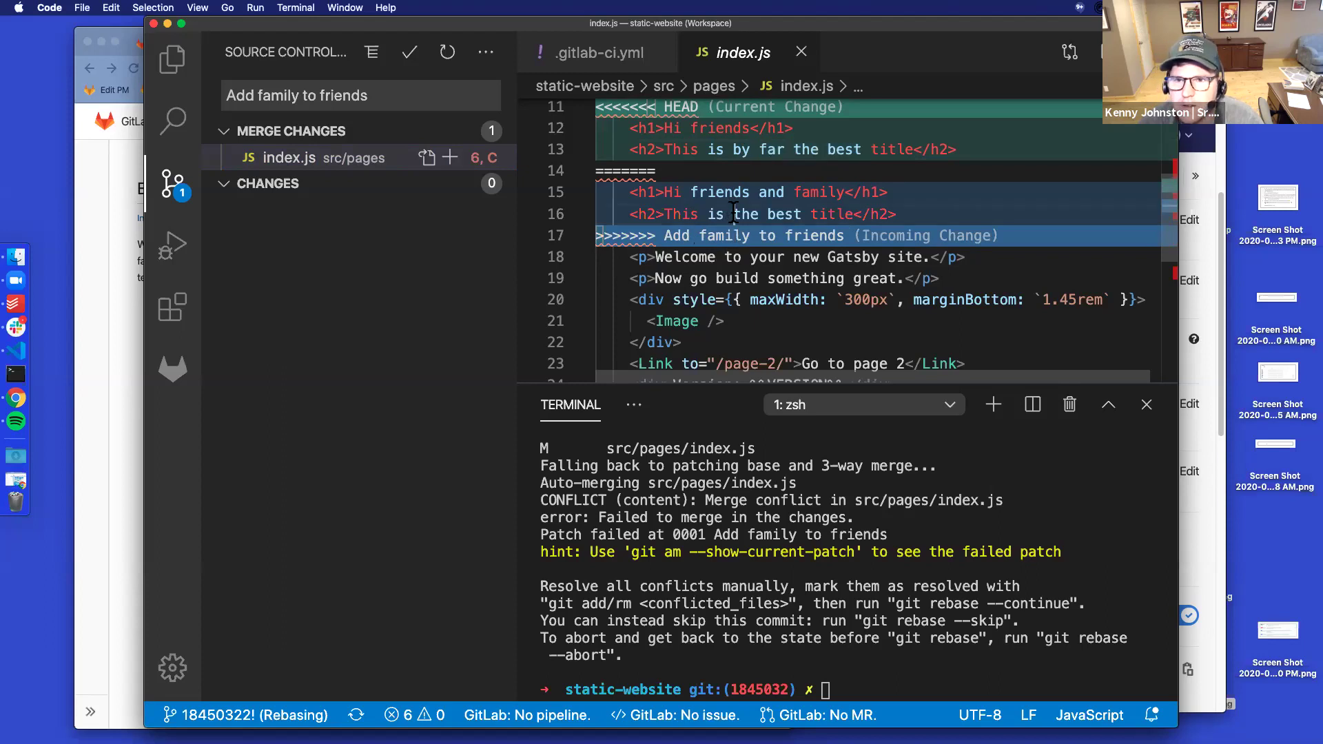
key("super+v")
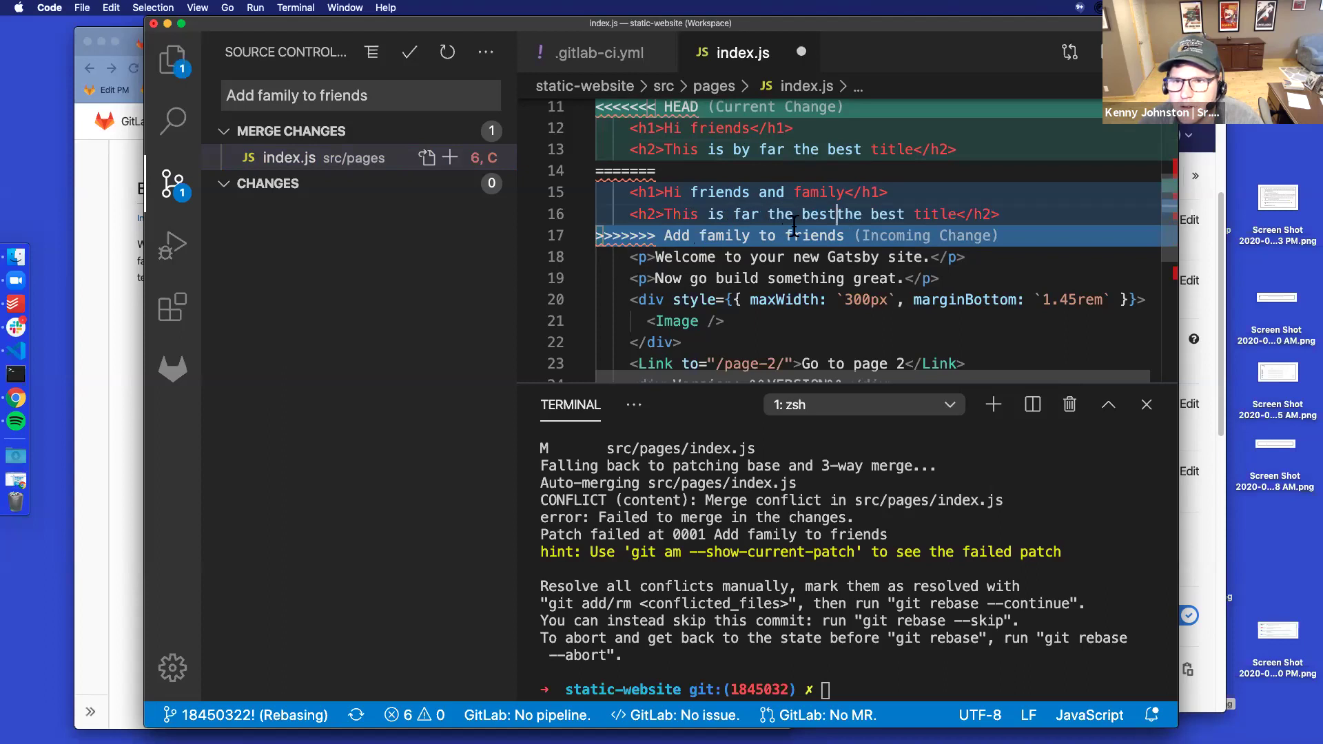
left_click(764, 213)
key("BackSpace")
key("BackSpace")
key("BackSpace")
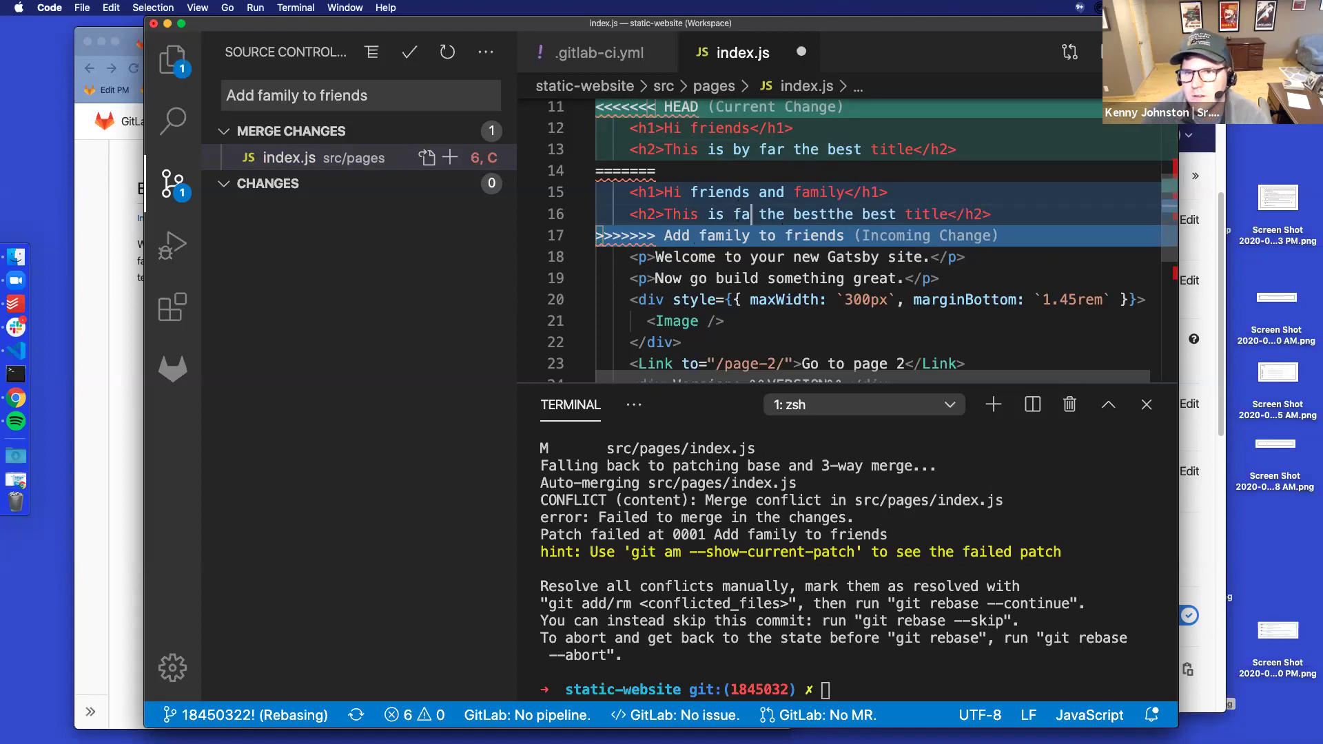
type("by f")
key("Delete")
type("ar")
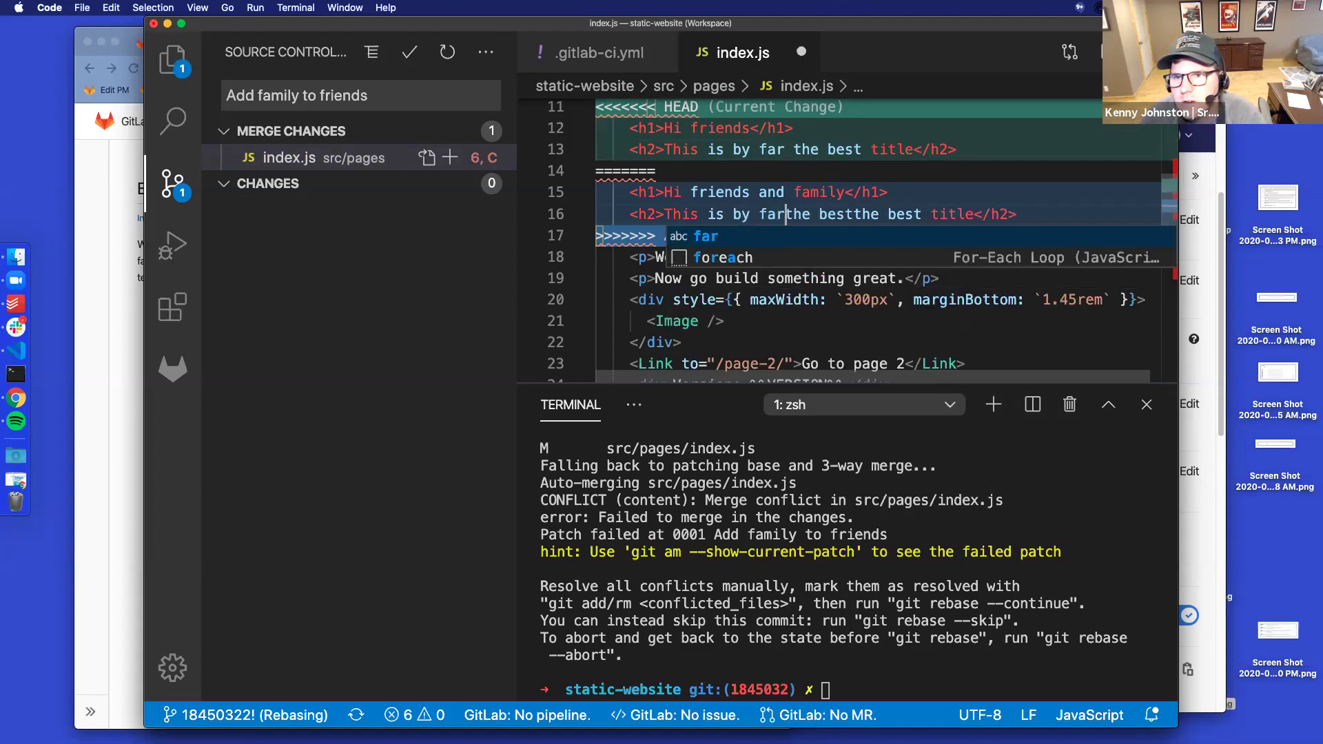
key("Delete")
key("Delete")
key("Delete")
key("Delete")
key("Delete")
key("Delete")
key("Delete")
key("Delete")
key("Delete")
key("Delete")
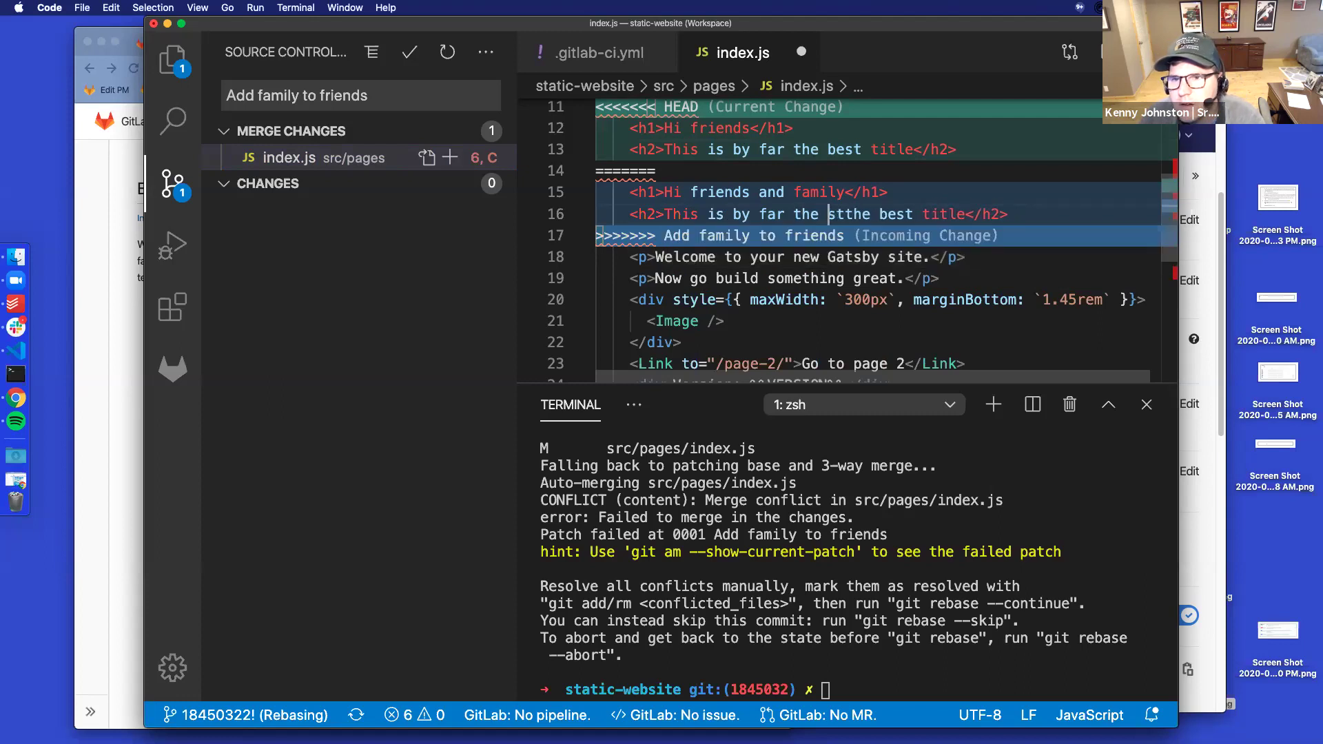
key("Delete")
key("Delete")
key("Delete")
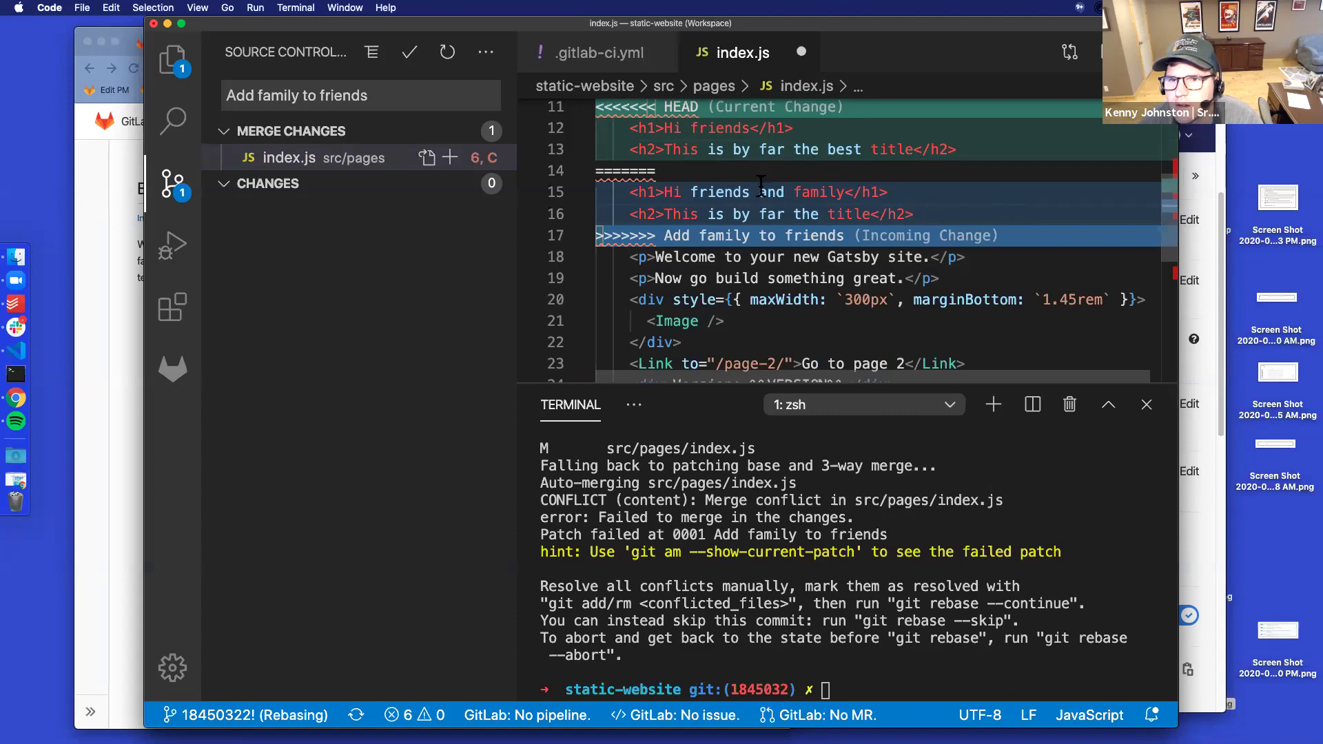
Delete the conflict markers and old HEAD lines, then save index.js
left_click(601, 253)
key("BackSpace")
key("Up")
key("Up")
key("shift+Up")
key("BackSpace")
key("shift+Up")
key("shift+Up")
key("shift+Up")
key("BackSpace")
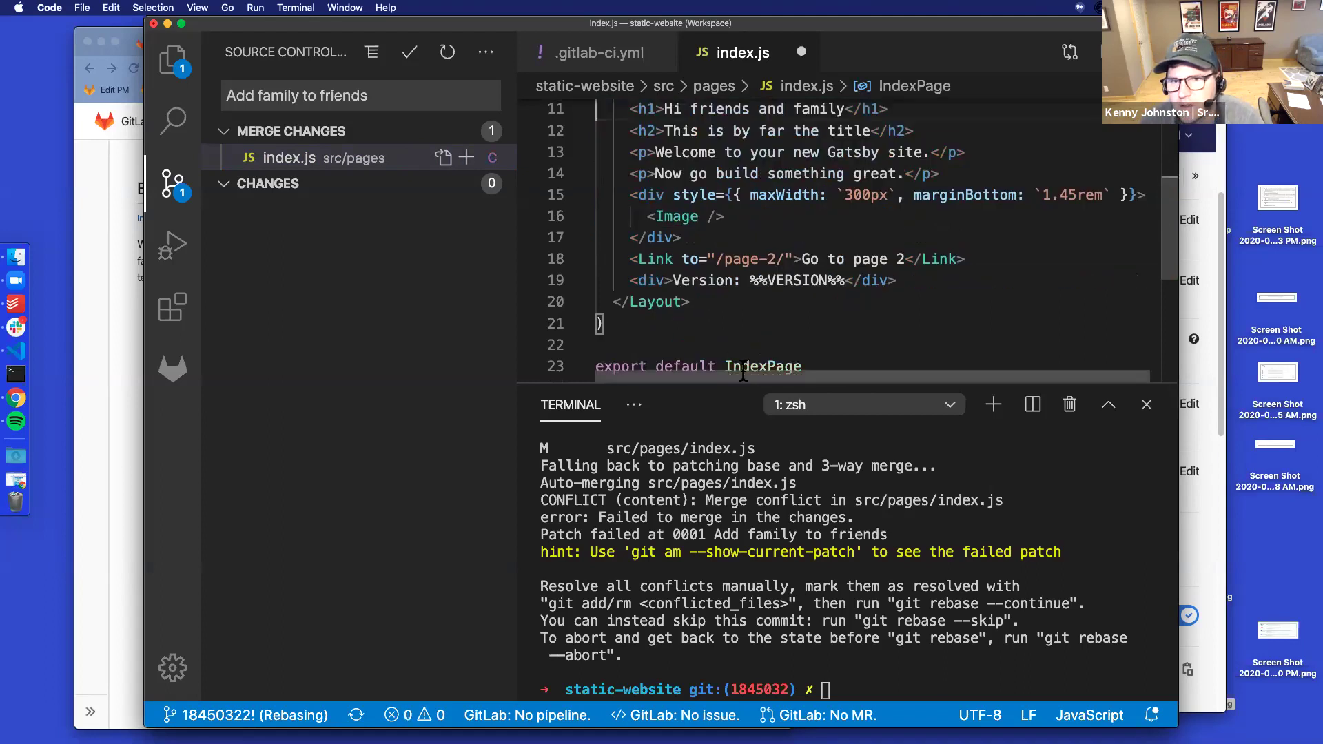
scroll(743, 372, "up", 3)
key("cmd+s")
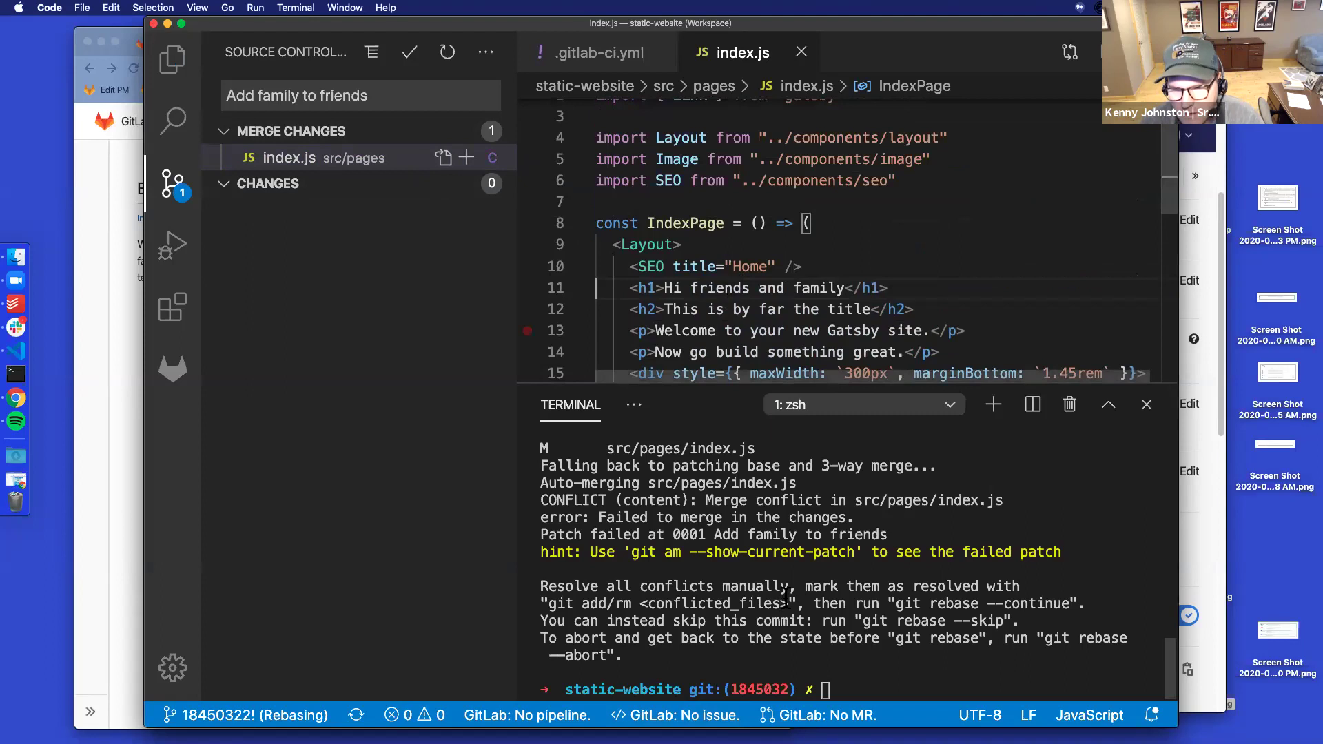
Run git add . and git rebase --continue to apply 'Add family to friends', then sync
type("git add .")
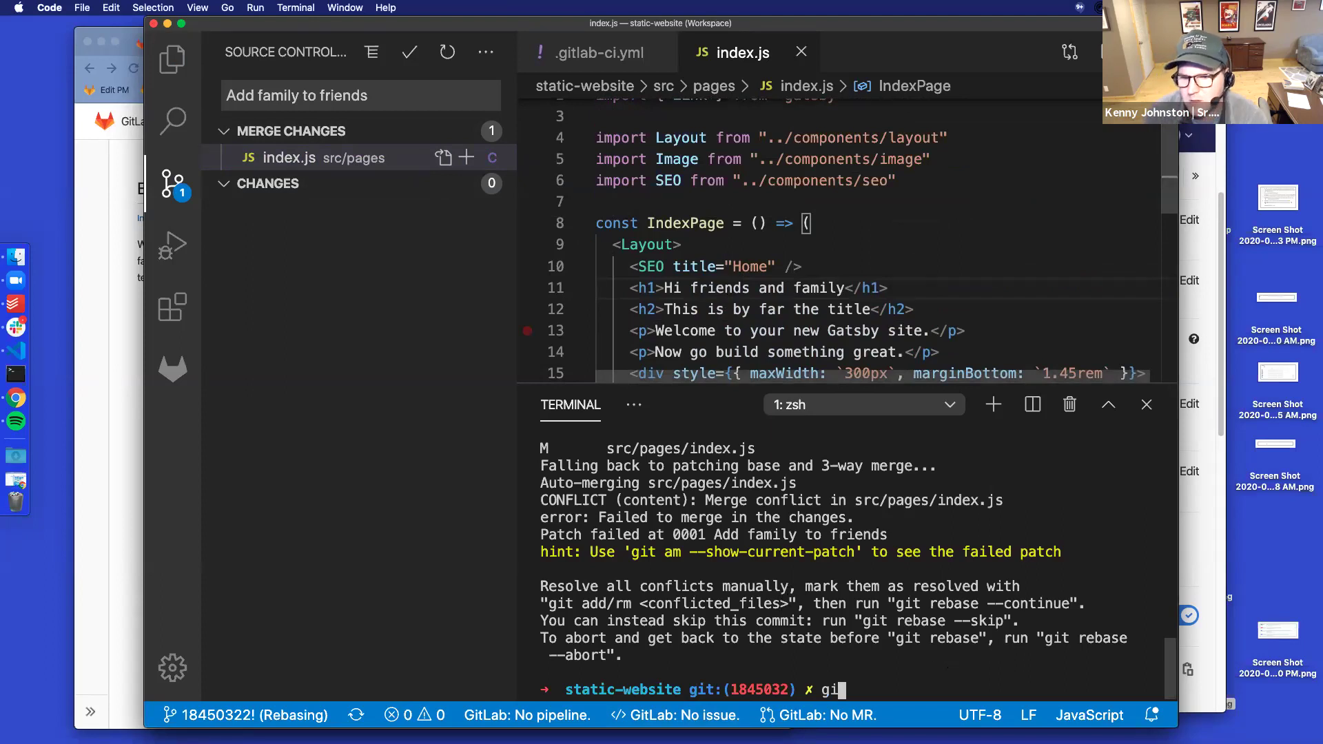
key("Return")
type("git ")
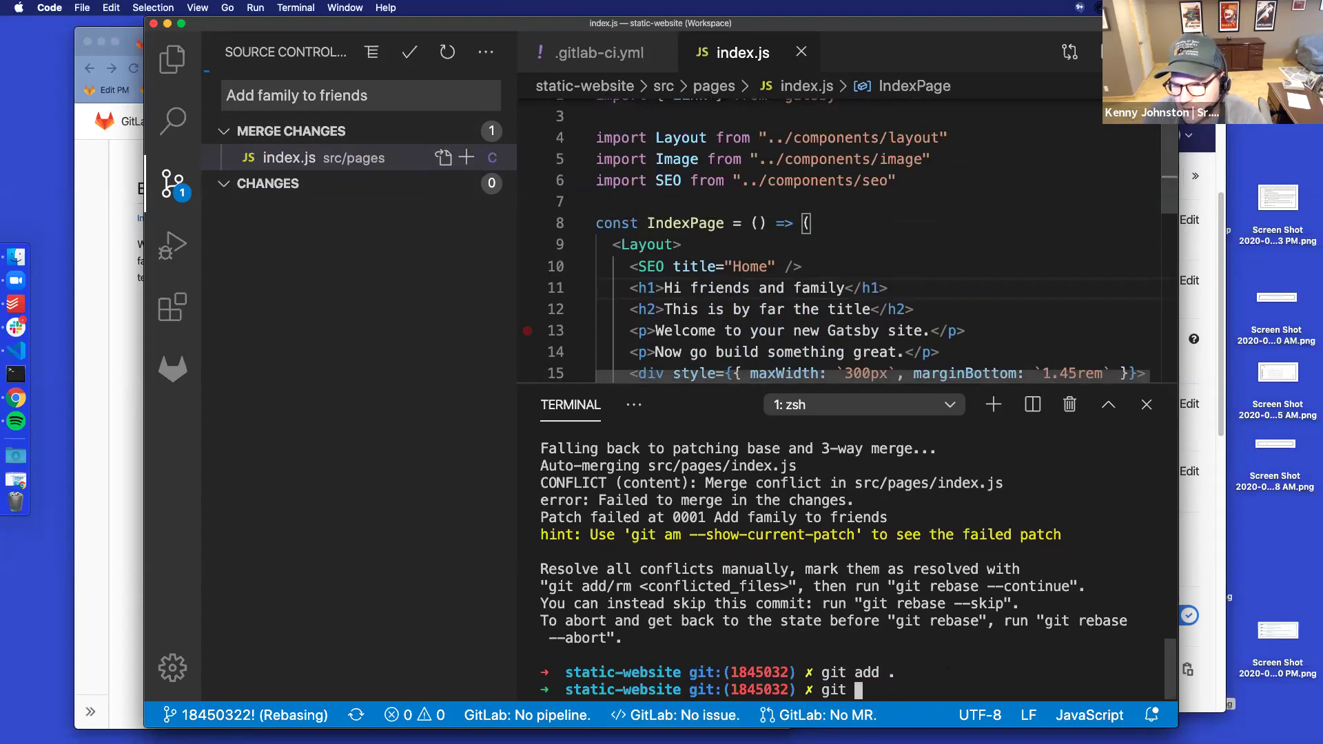
type("rebase --continue")
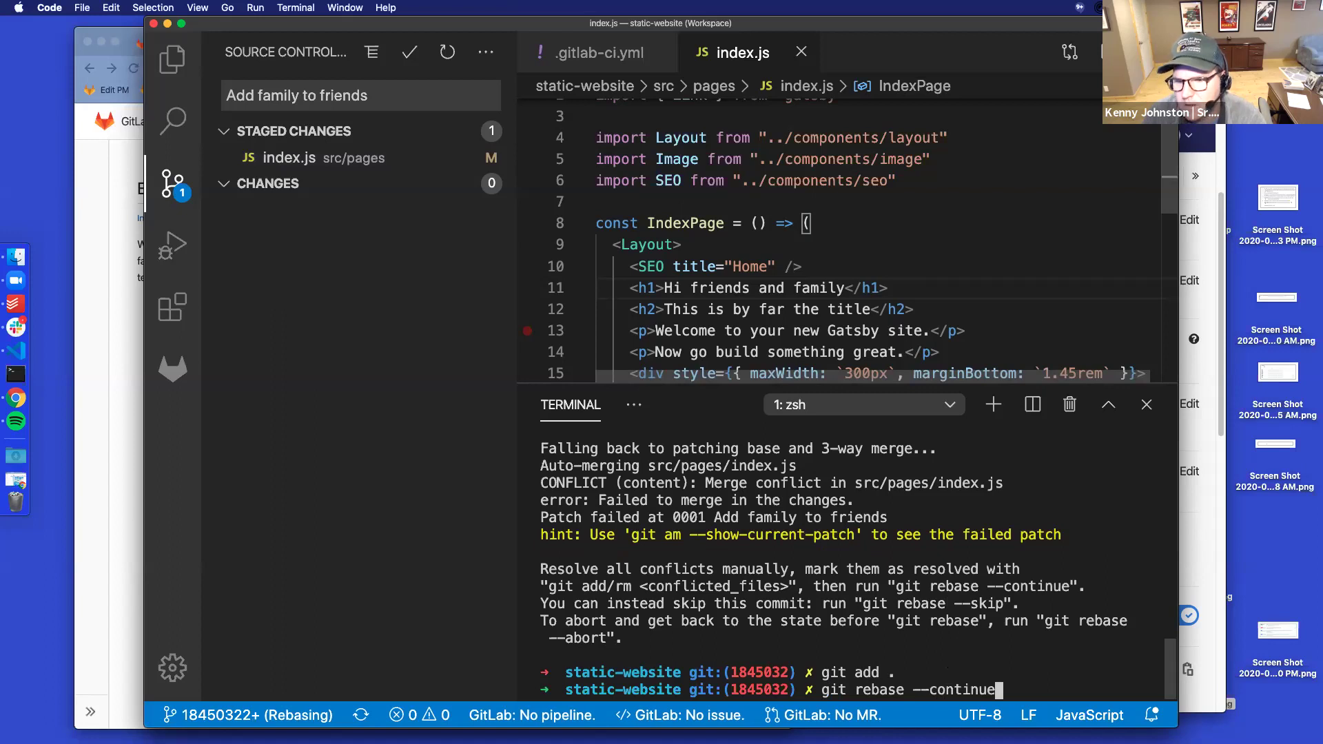
key("Return")
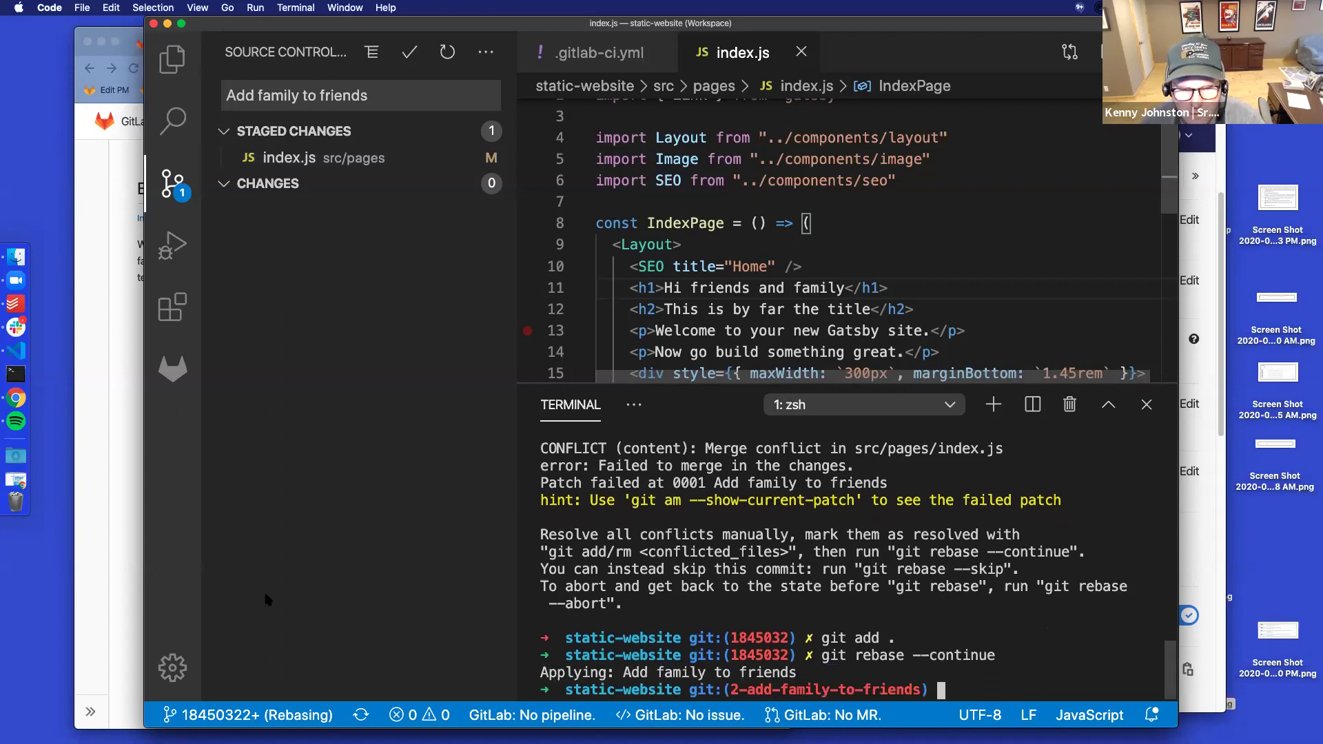
left_click(396, 719)
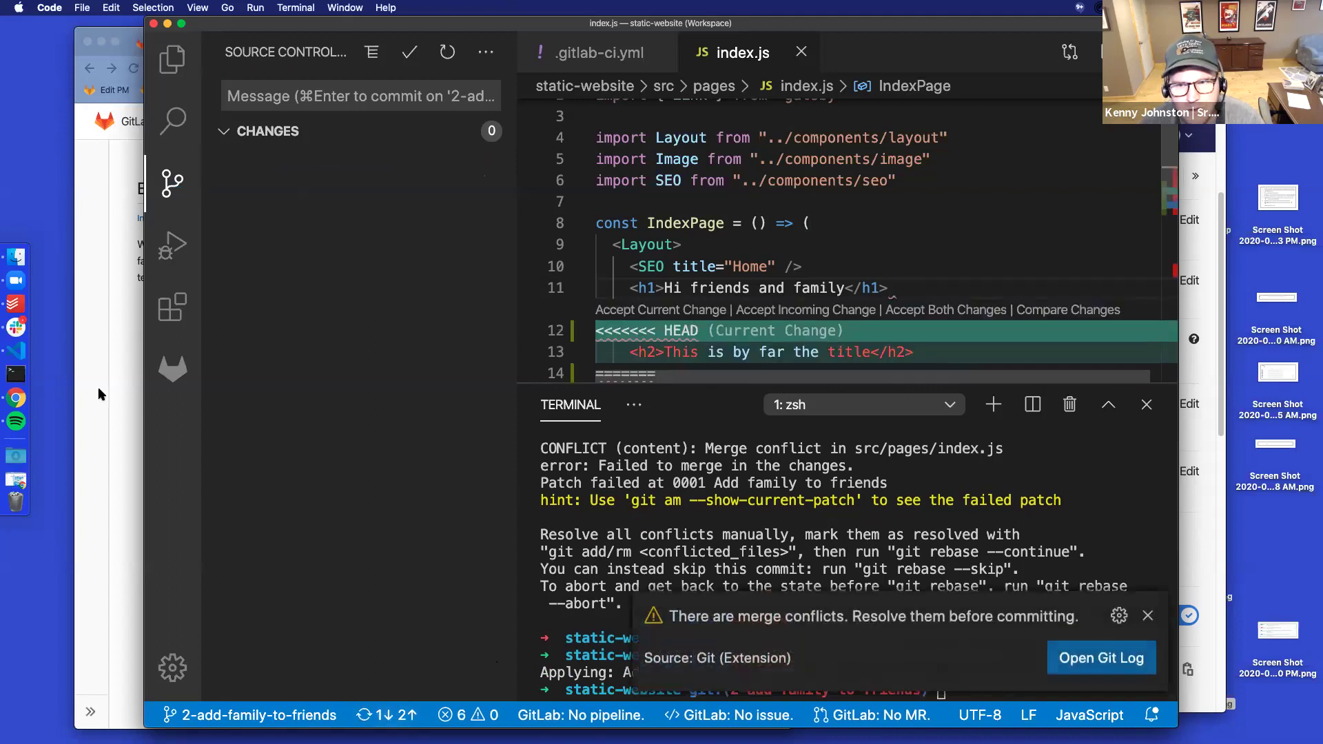
Delete the three new conflict marker lines in index.js and save the file
scroll(682, 266, "down", 3)
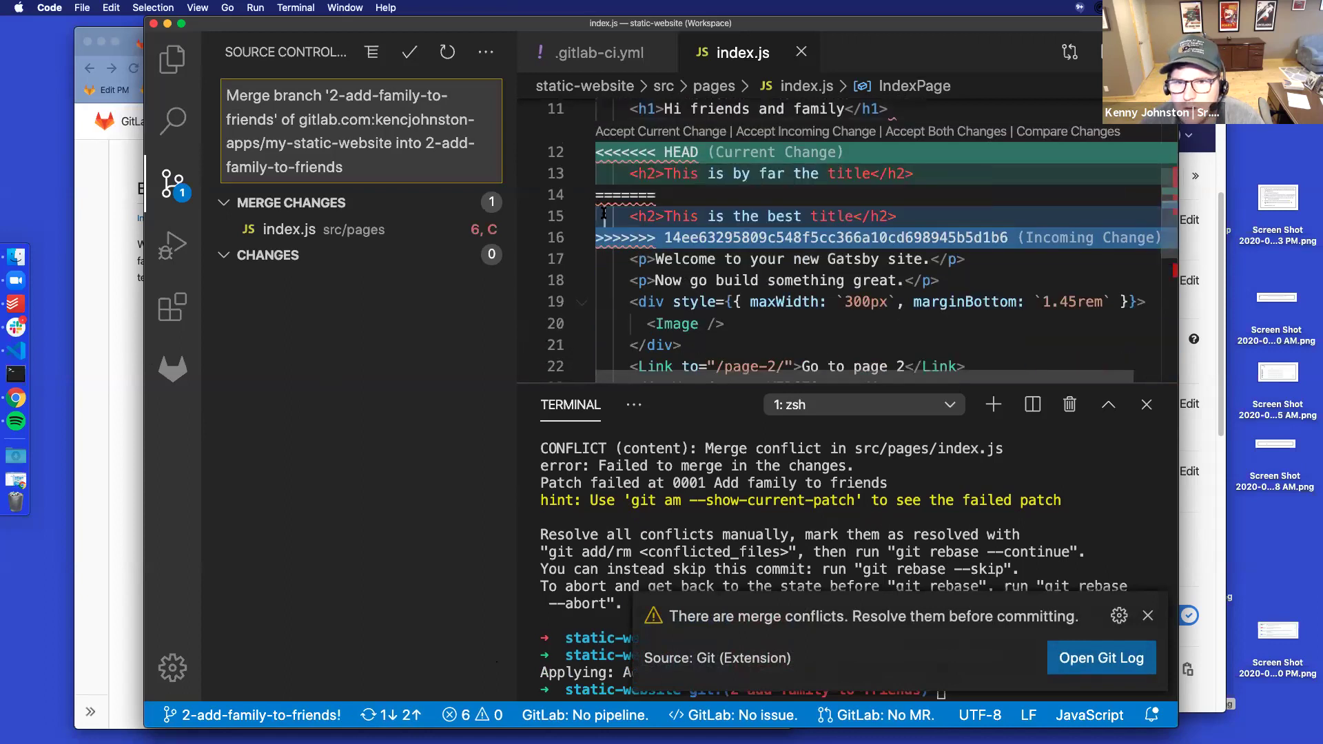
key("super+shift+k")
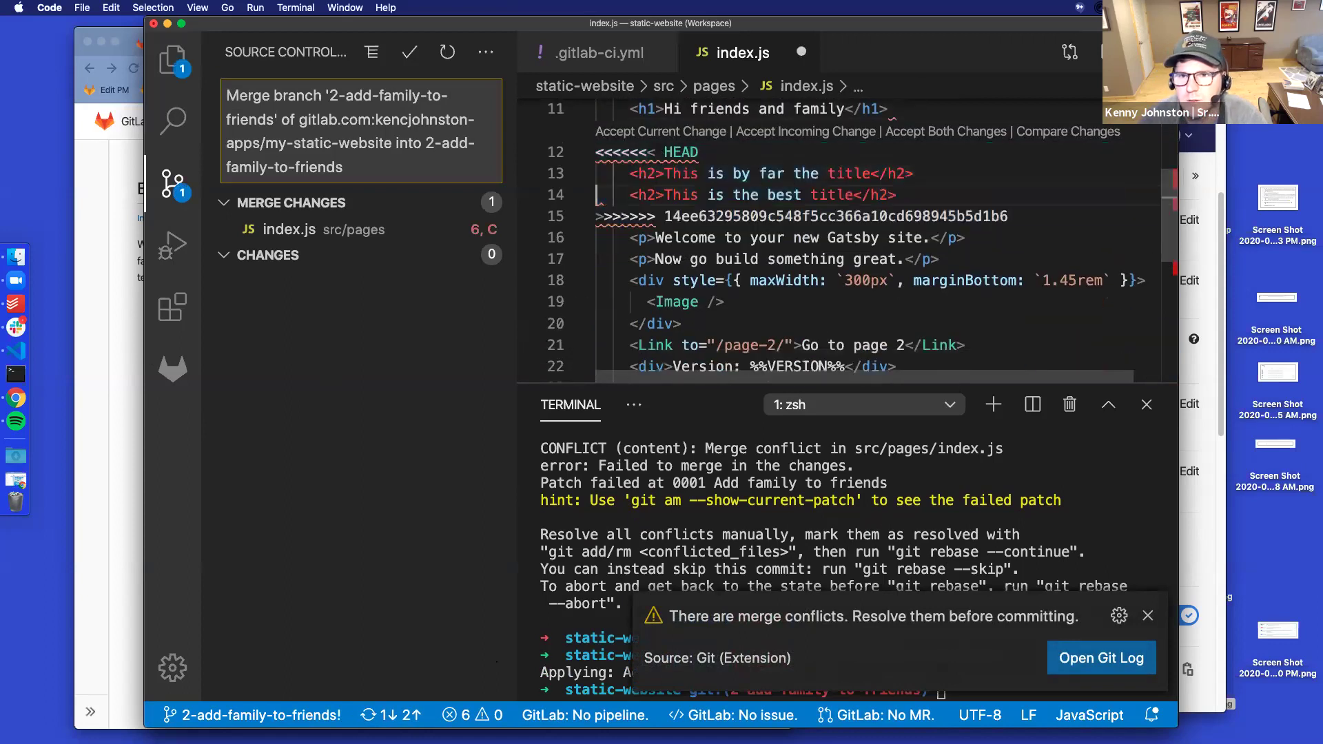
key("super+shift+k")
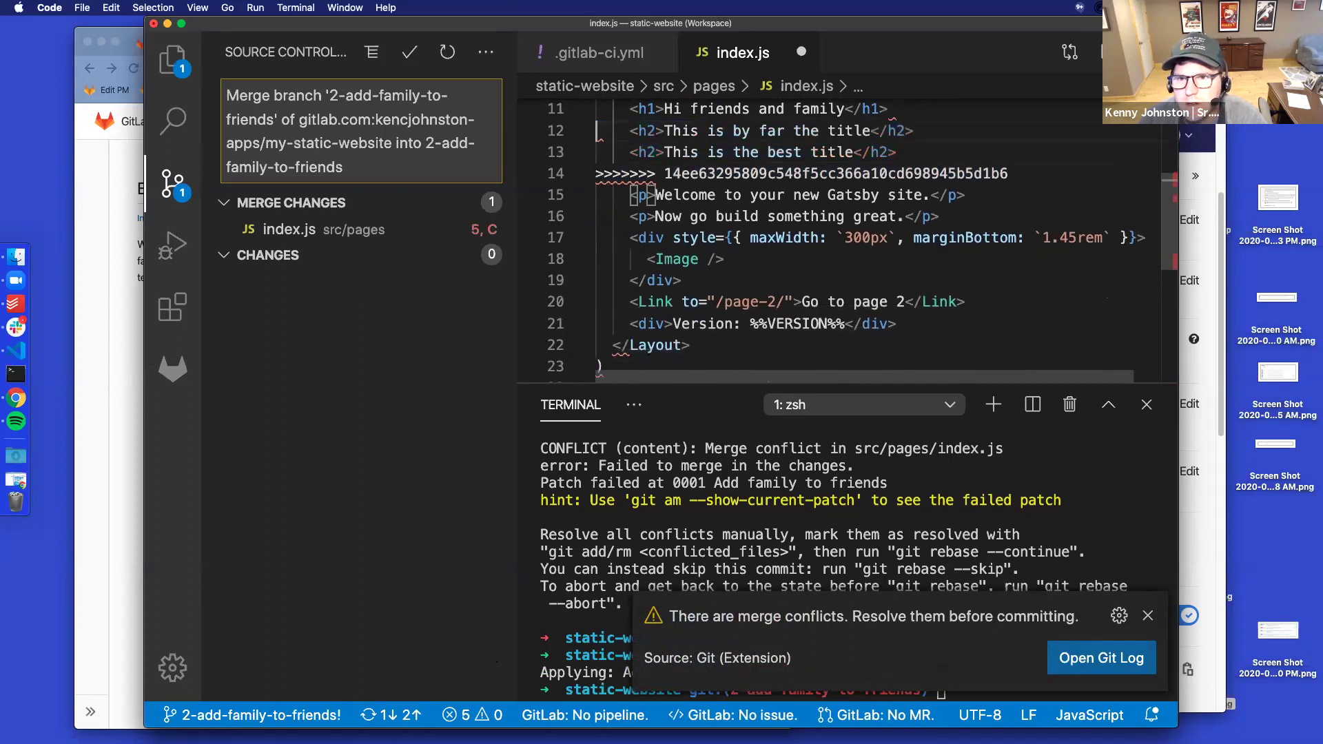
left_click(598, 172)
key("super+shift+k")
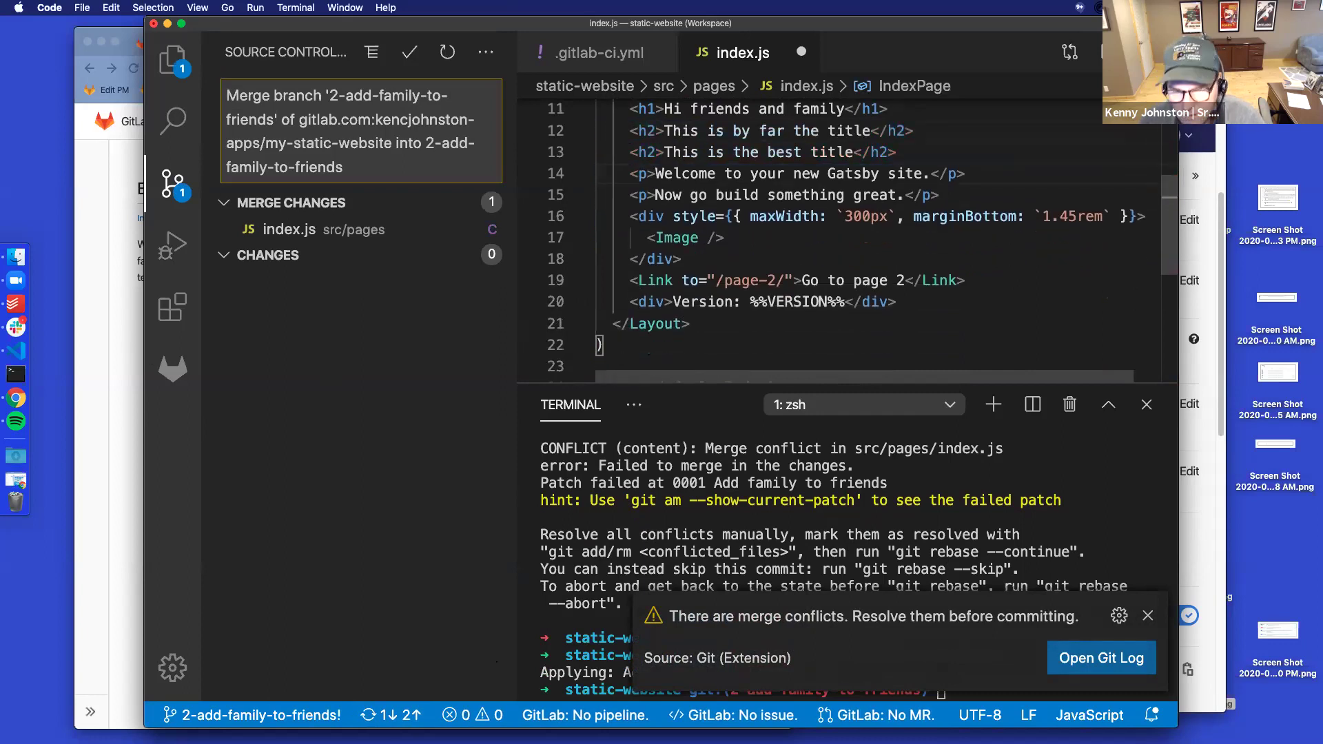
key("super+s")
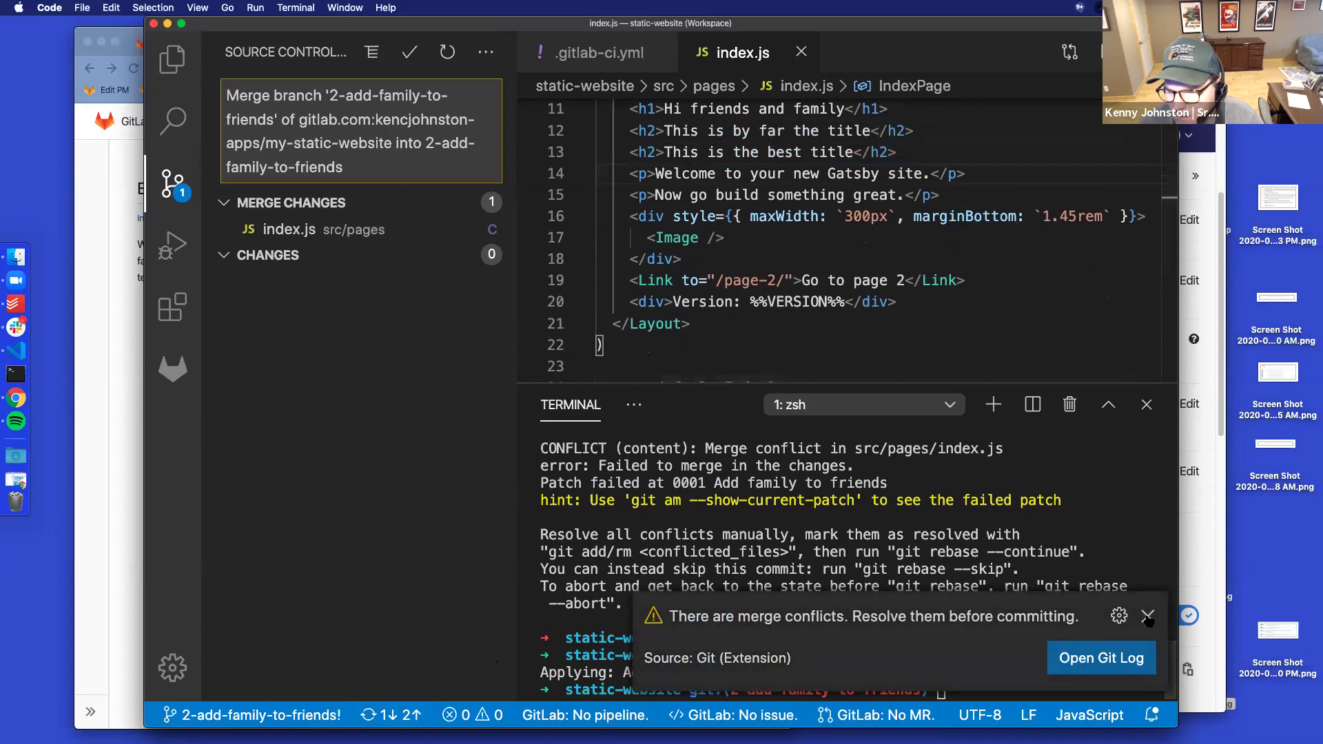
key("Escape")
Stage with git add ., commit the merge resolution, and sync the branch
type("git add .")
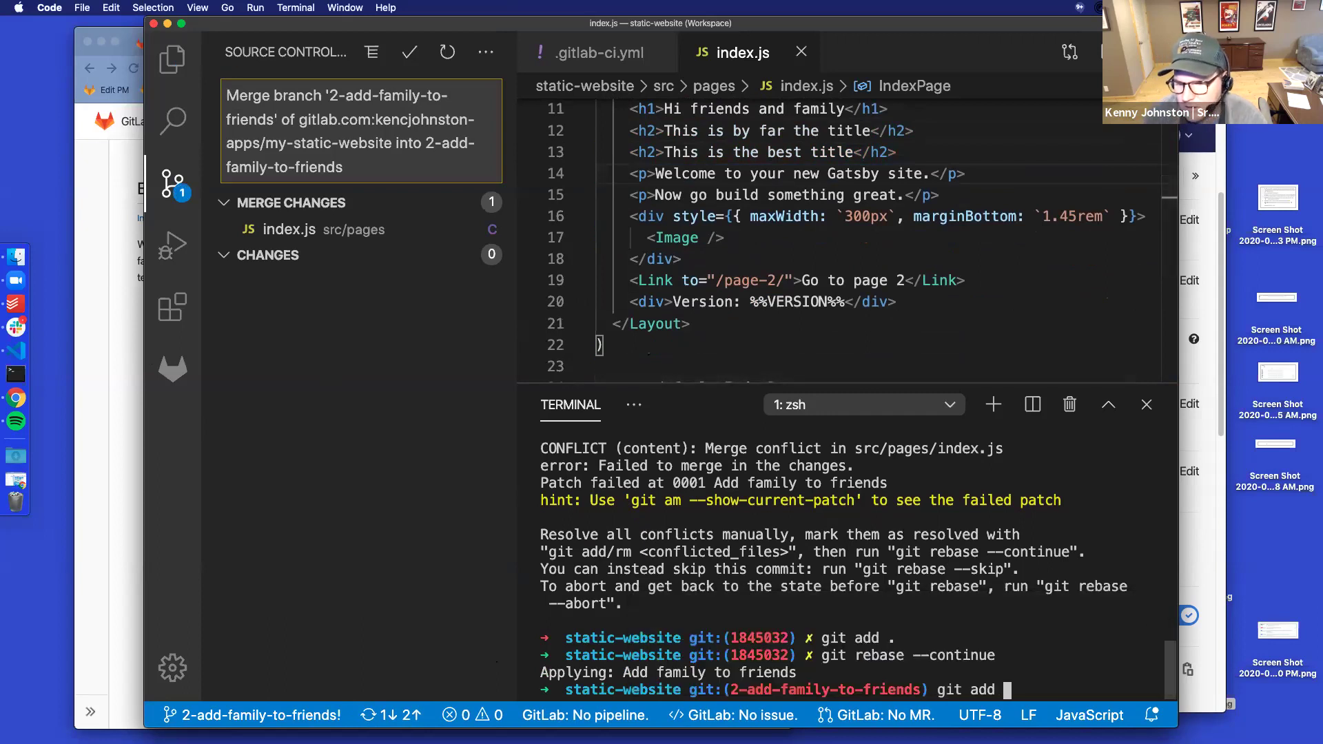
key("Return")
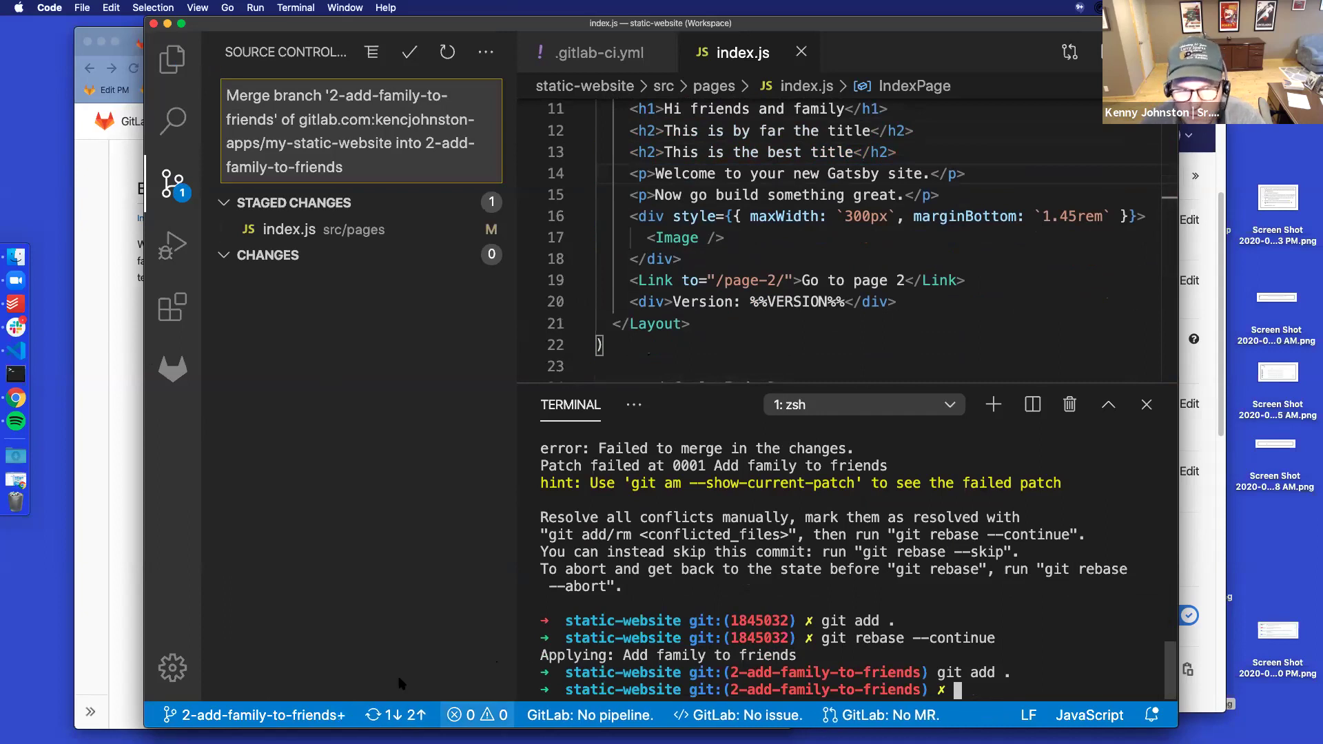
left_click(407, 58)
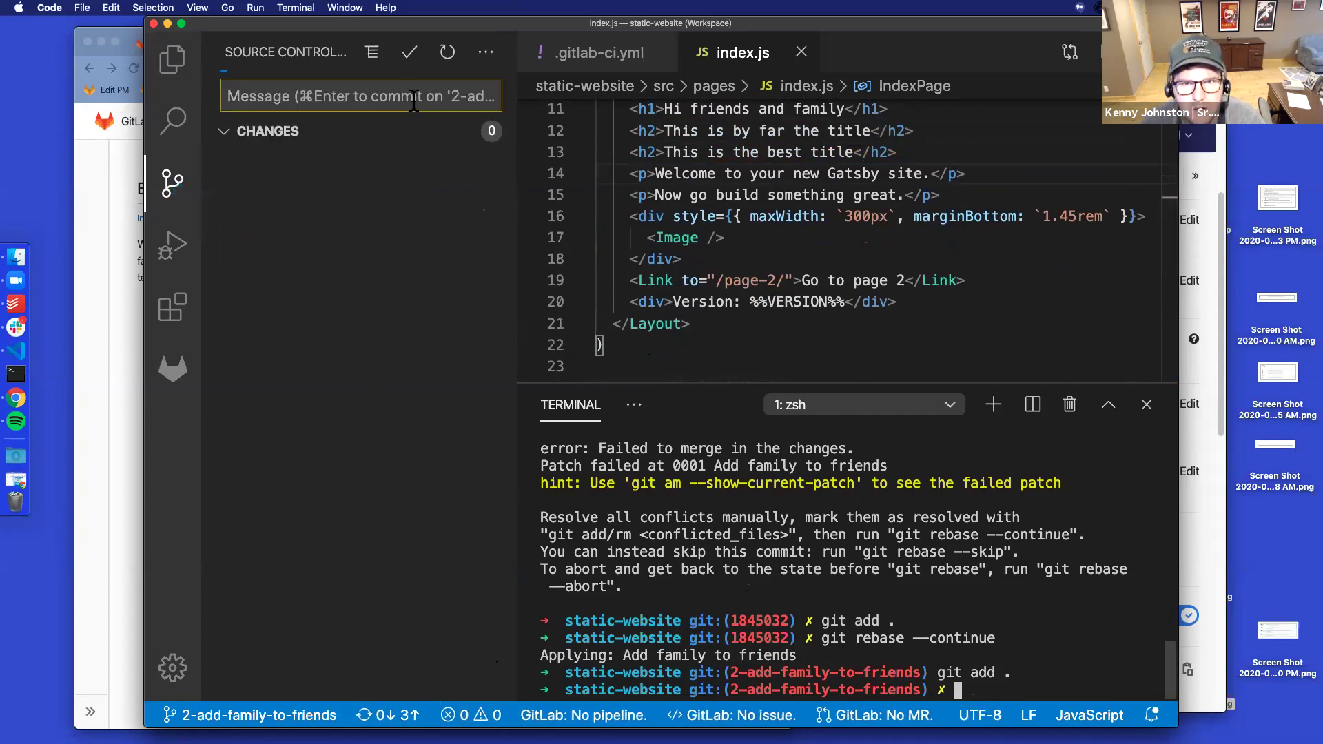
left_click(381, 717)
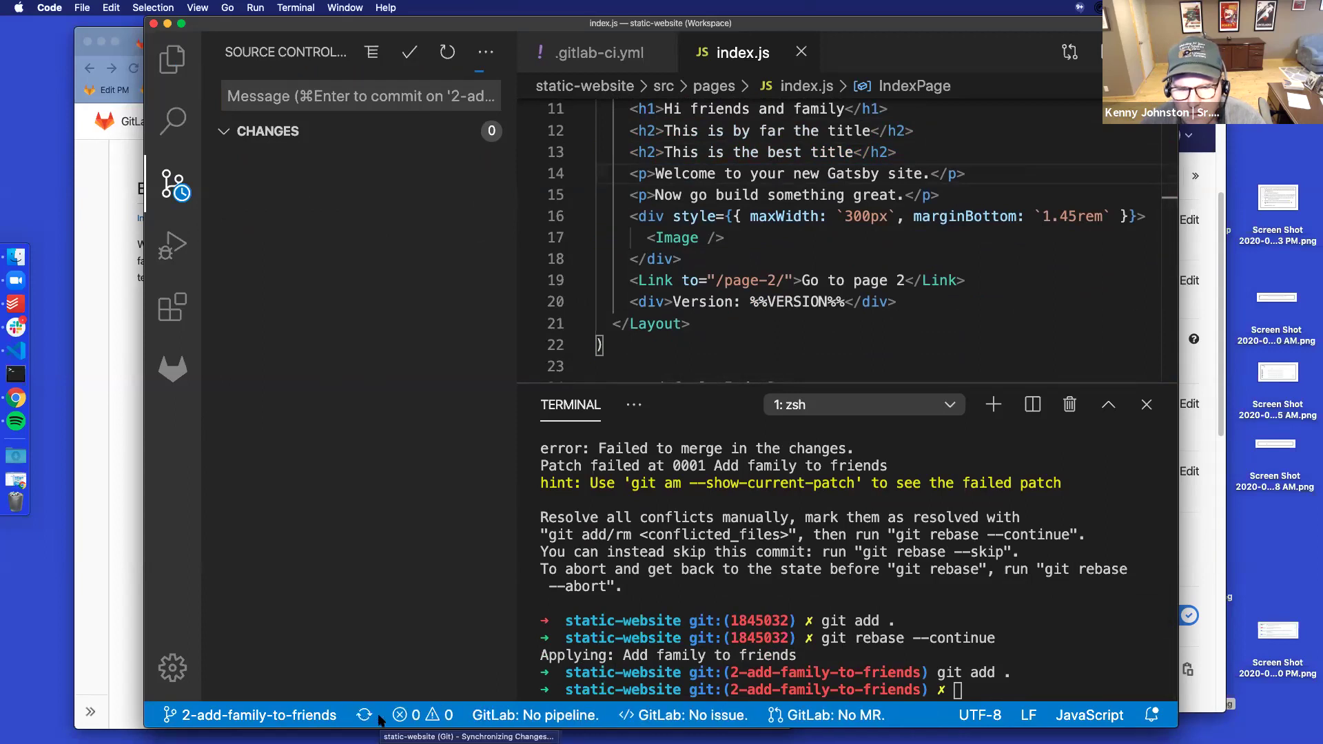
left_click(119, 386)
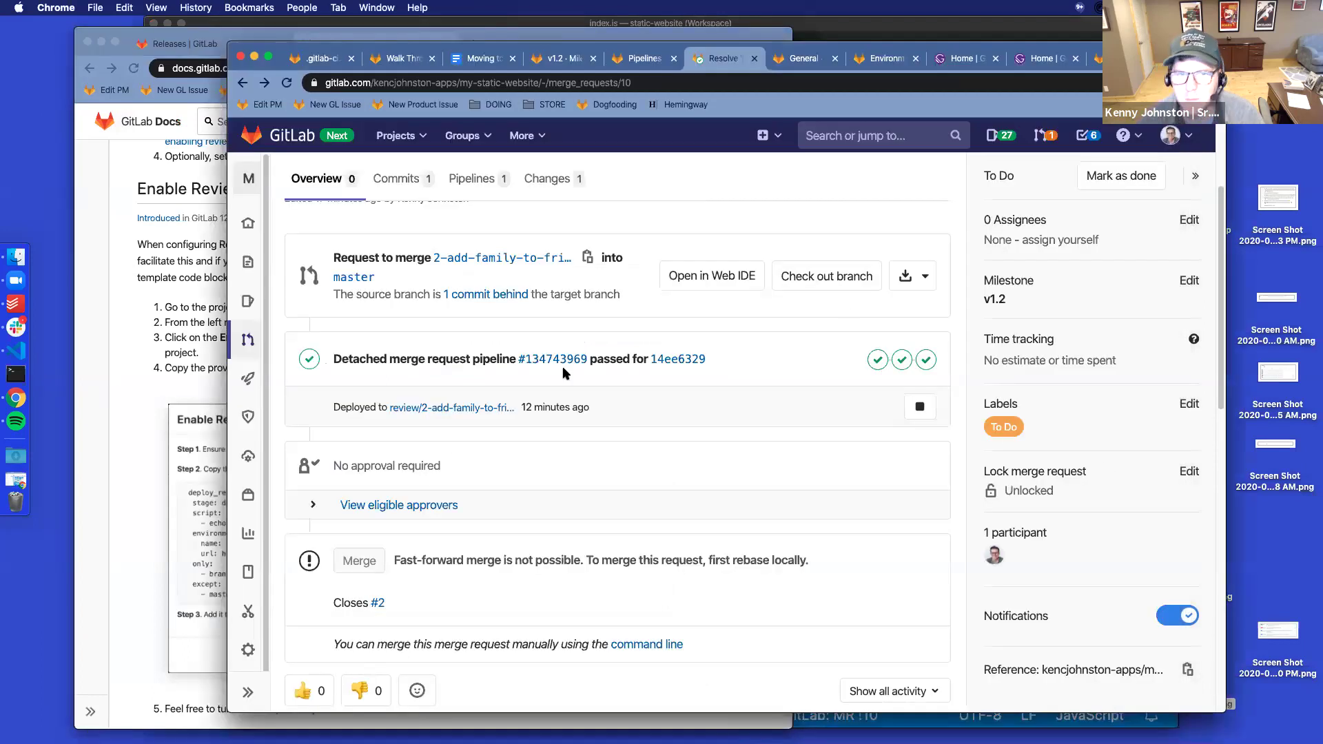
Reload merge request !10 and view its Changes diff for src/pages/index.js
left_click(287, 84)
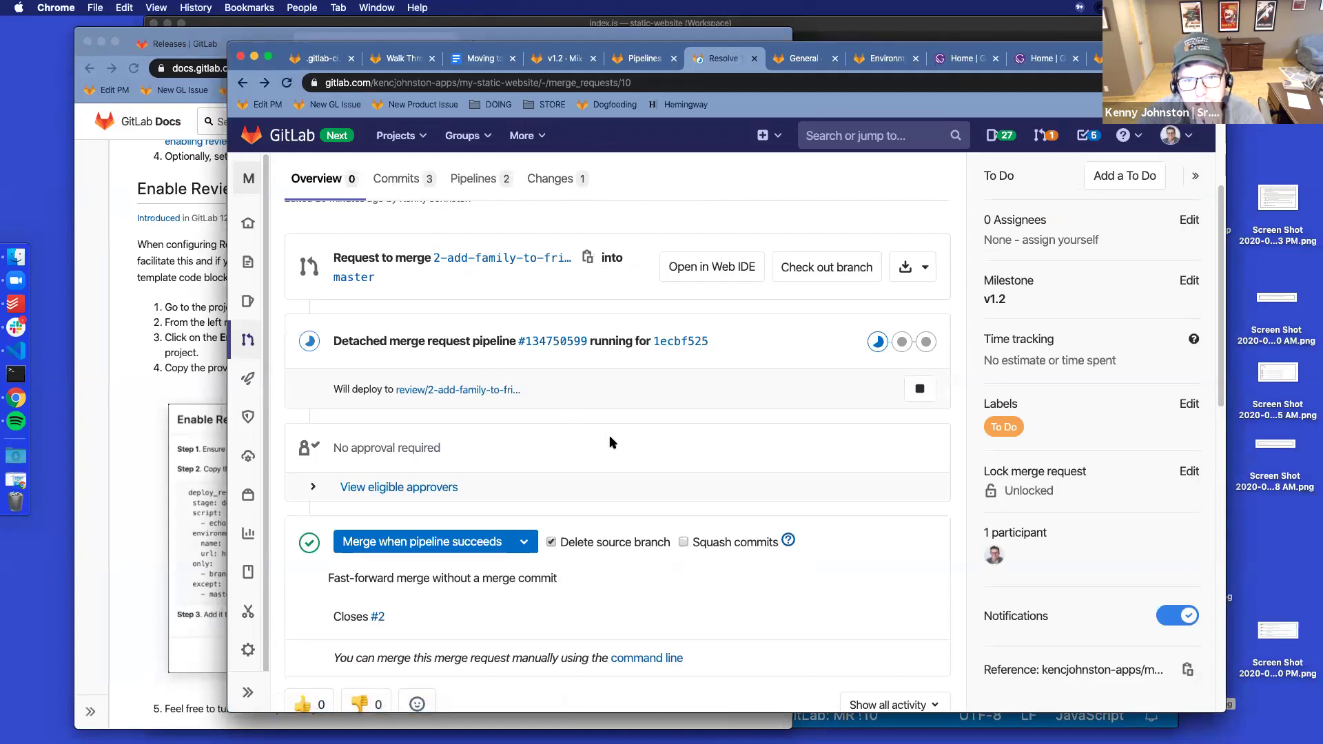
scroll(609, 440, "up", 5)
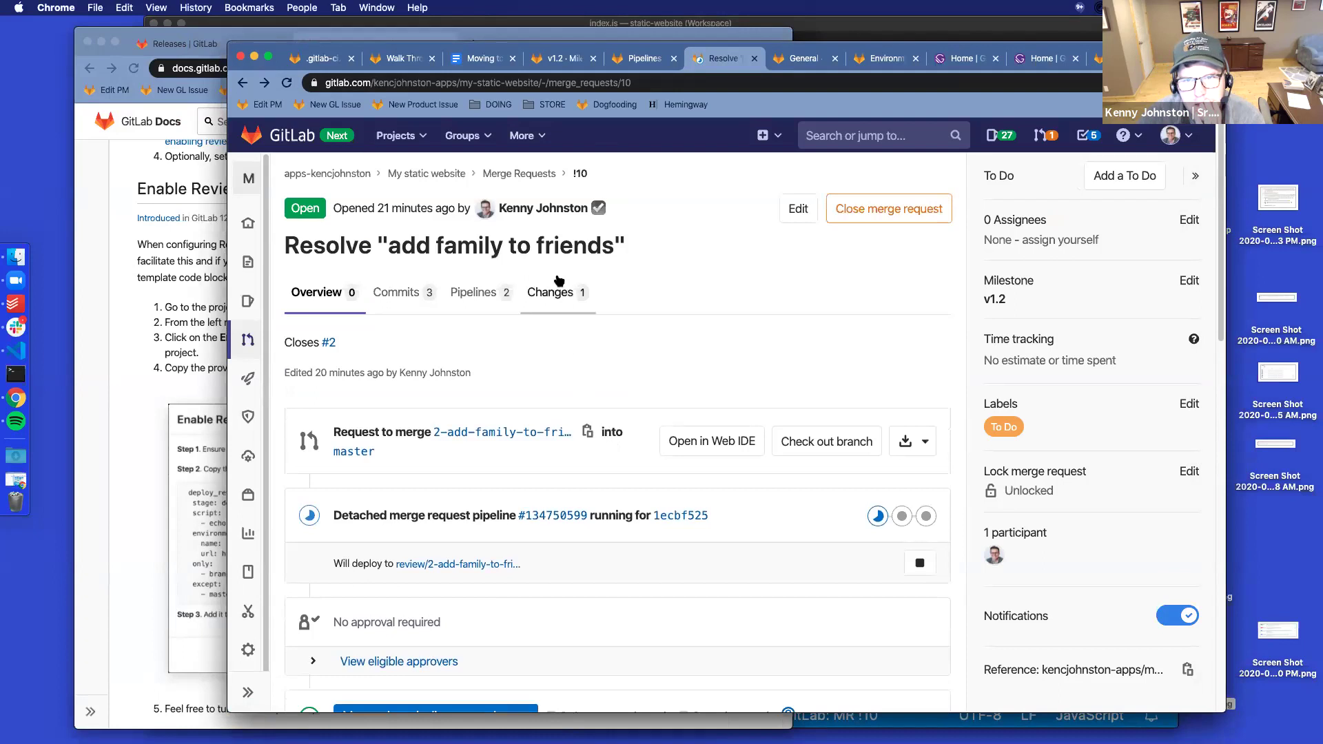
left_click(550, 292)
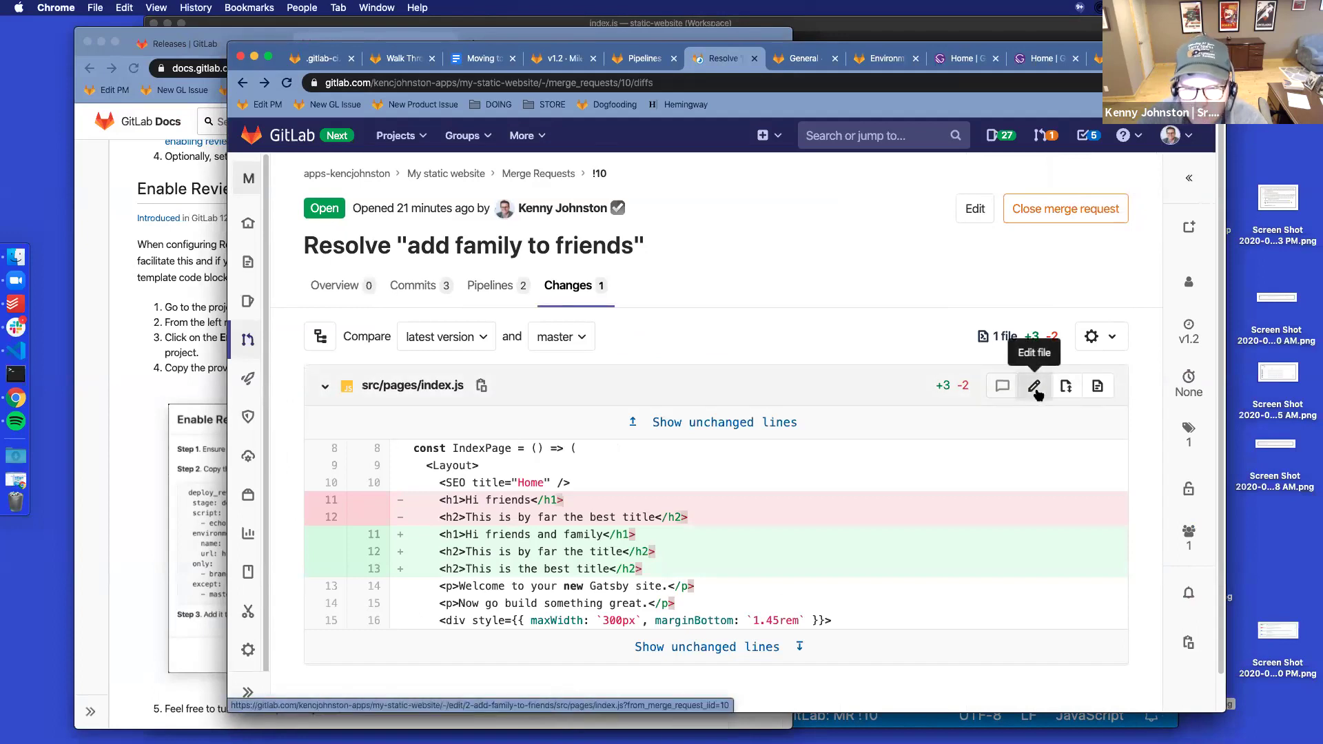
Delete the duplicate 'This is the best title' line from index.js and commit the change
left_click(1035, 387)
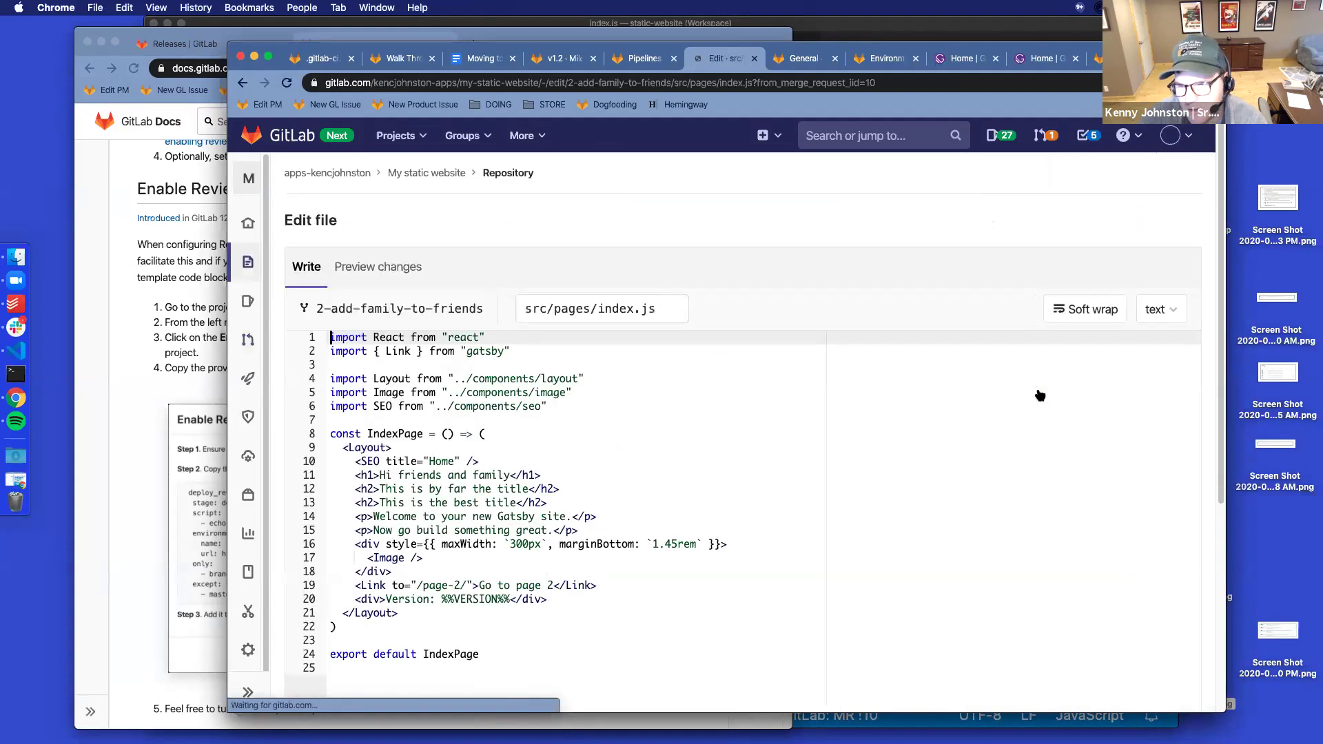
left_click(353, 509)
key("shift+Up")
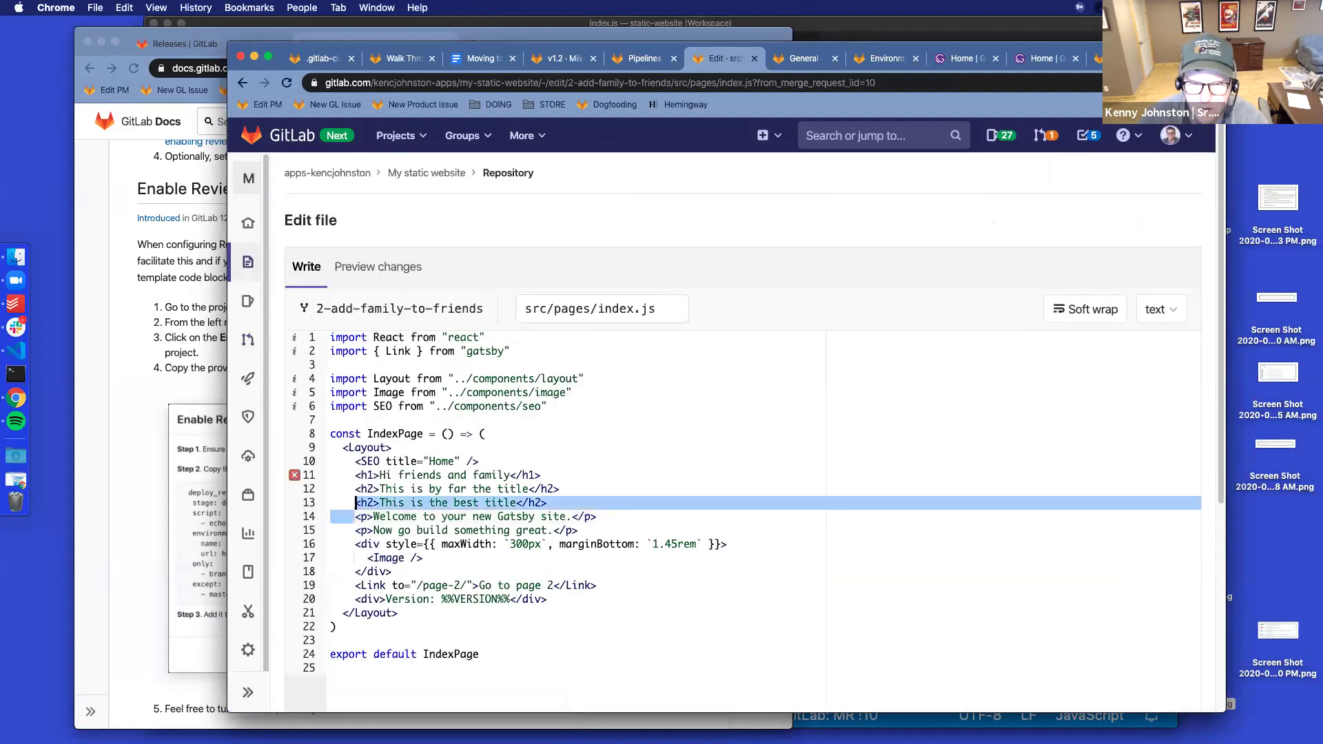
key("BackSpace")
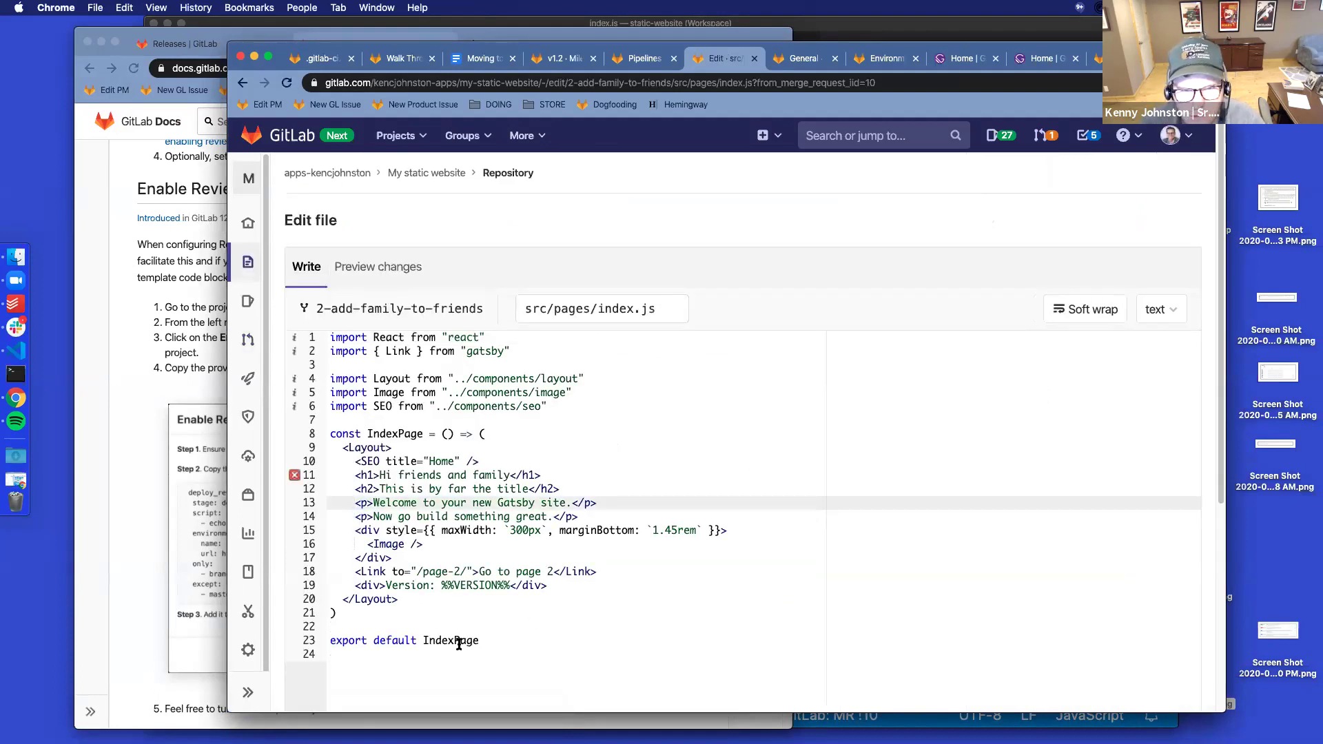
scroll(448, 648, "down", 5)
left_click(359, 691)
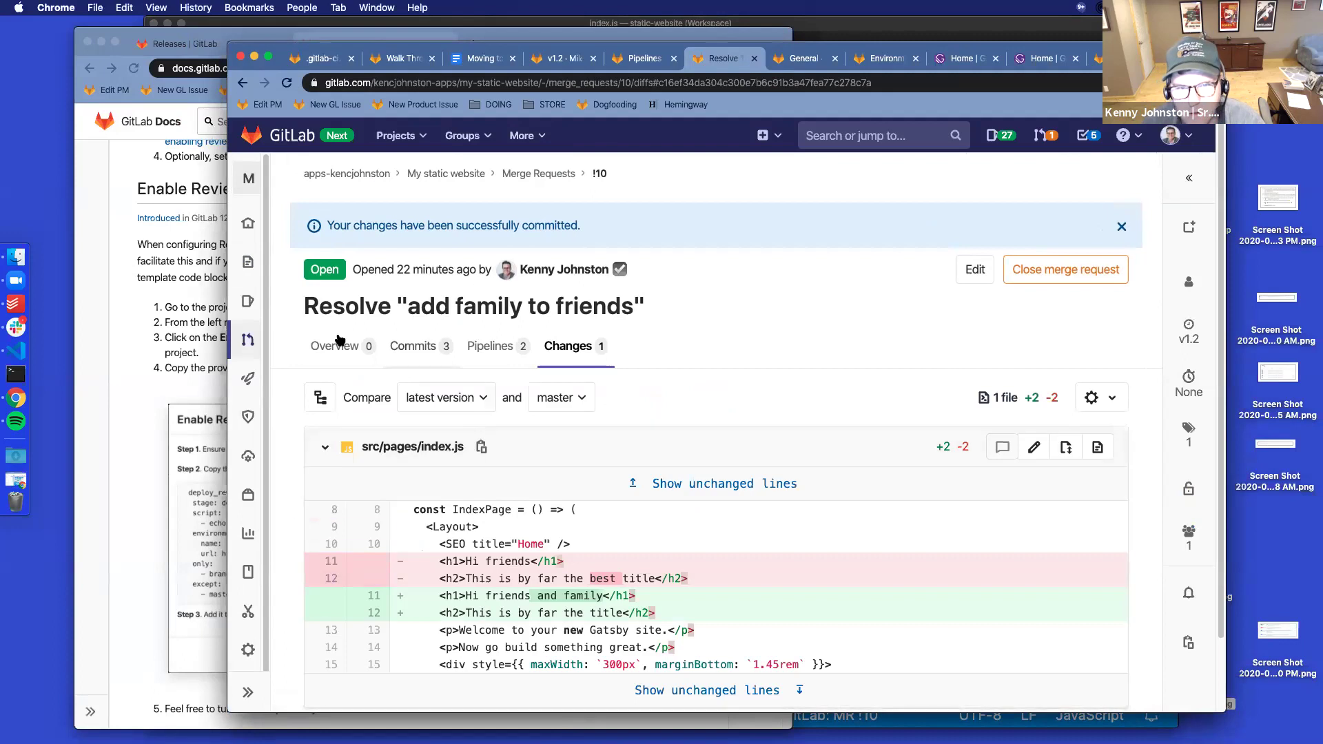
Return to the merge request and review its file changes again
left_click(333, 345)
scroll(655, 424, "down", 5)
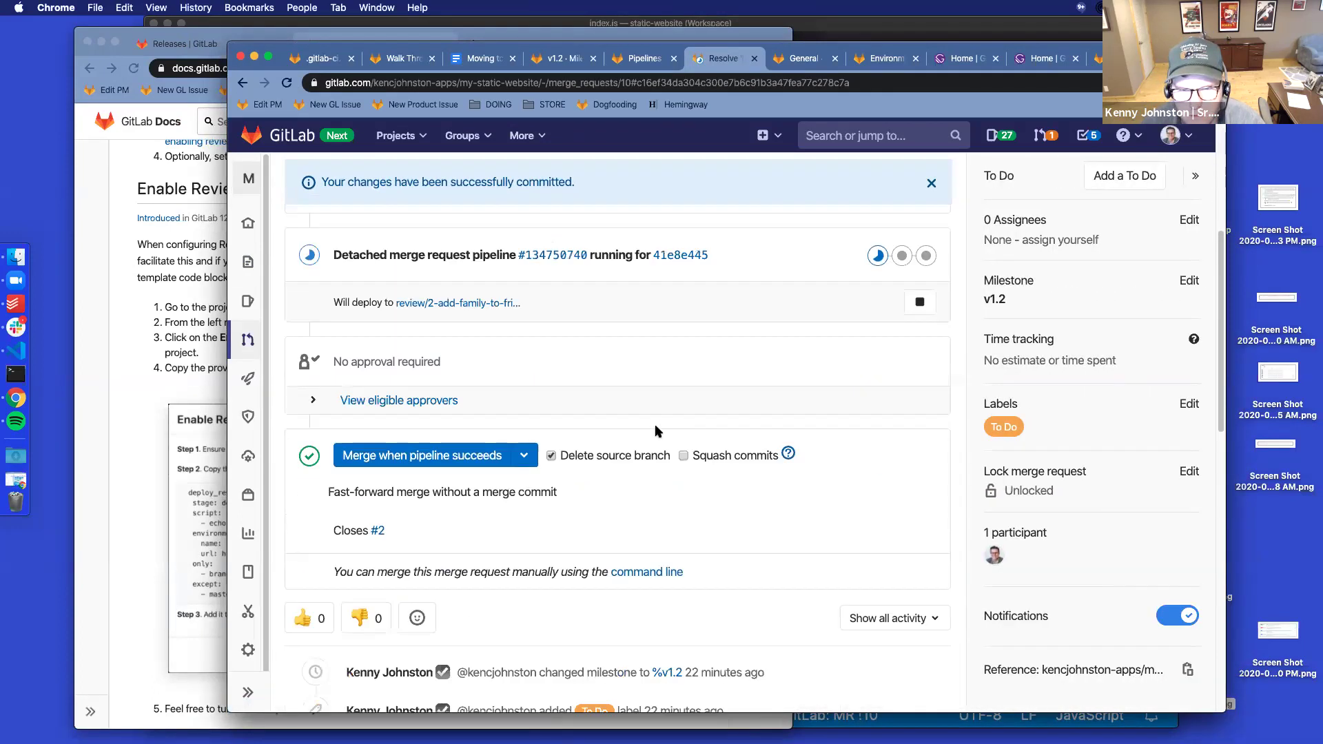
scroll(634, 371, "up", 2)
scroll(563, 311, "up", 3)
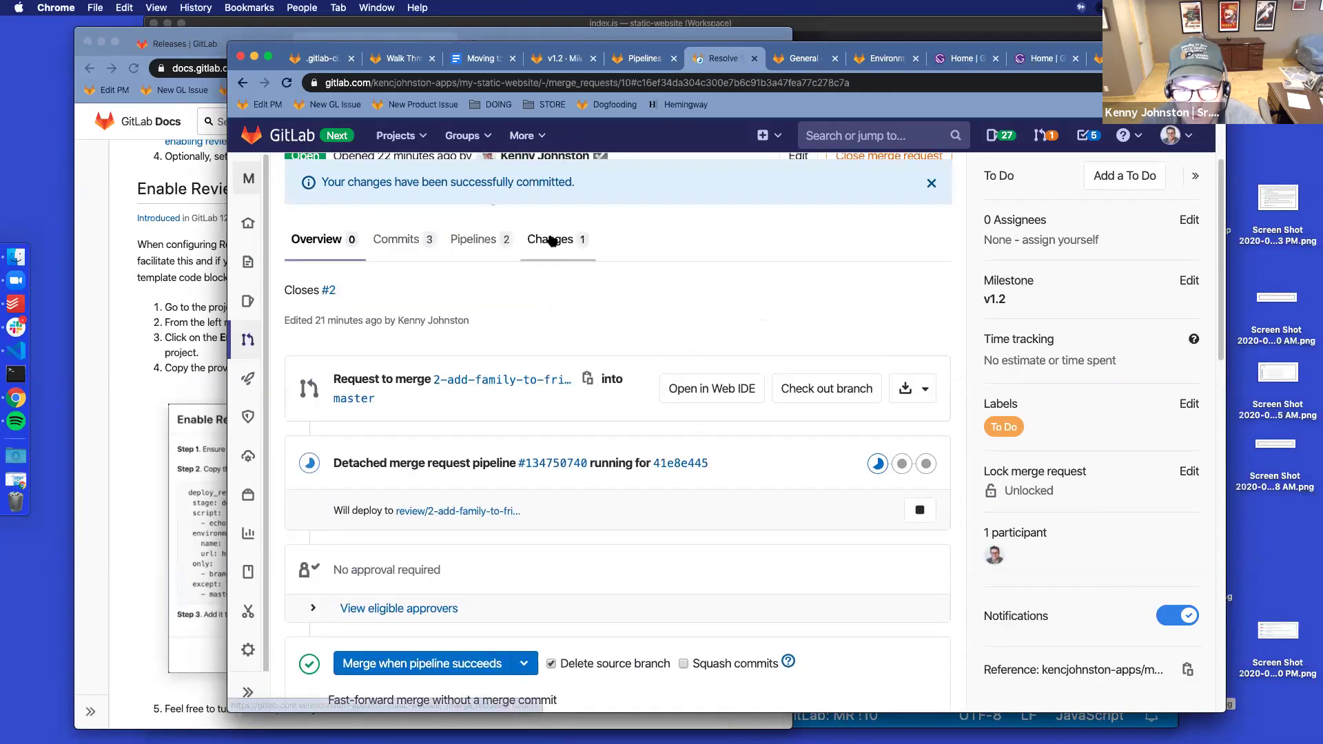
left_click(555, 240)
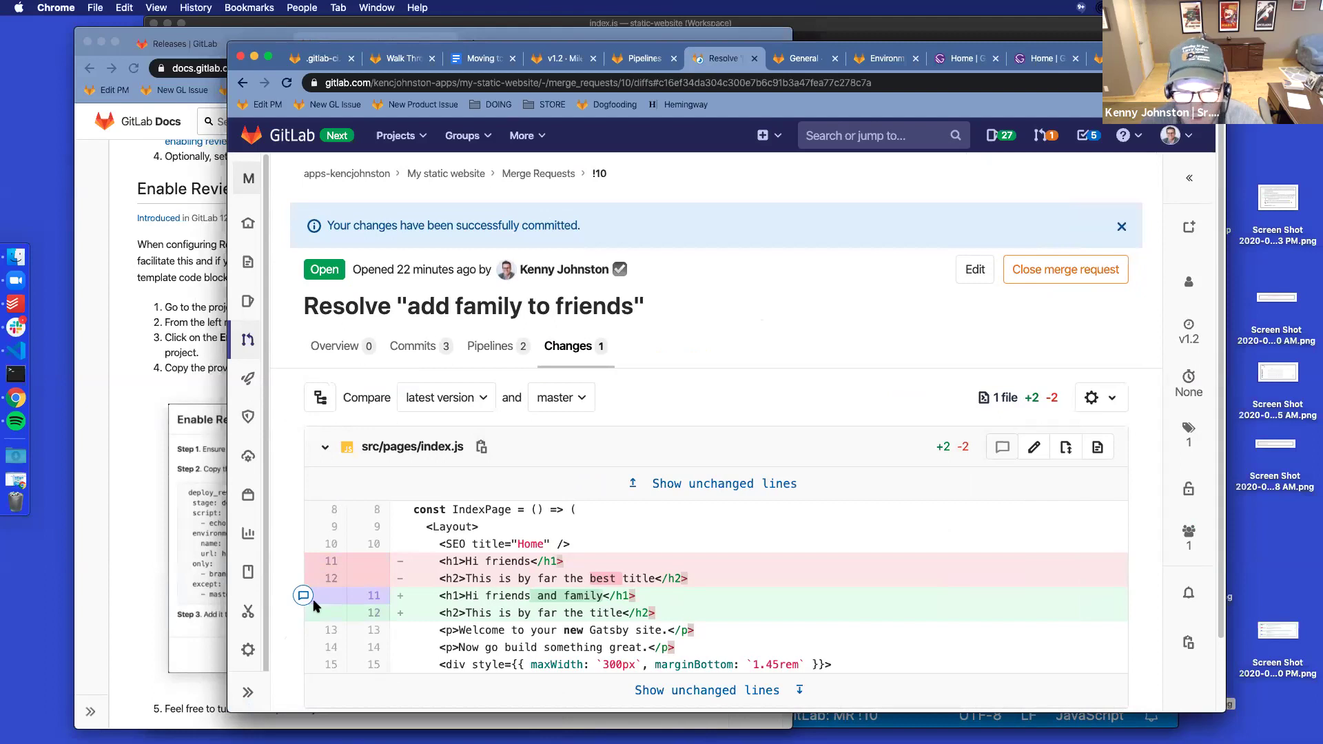
Insert 'best' into line 12 so it reads 'This is by far the best title', and commit
left_click(1033, 447)
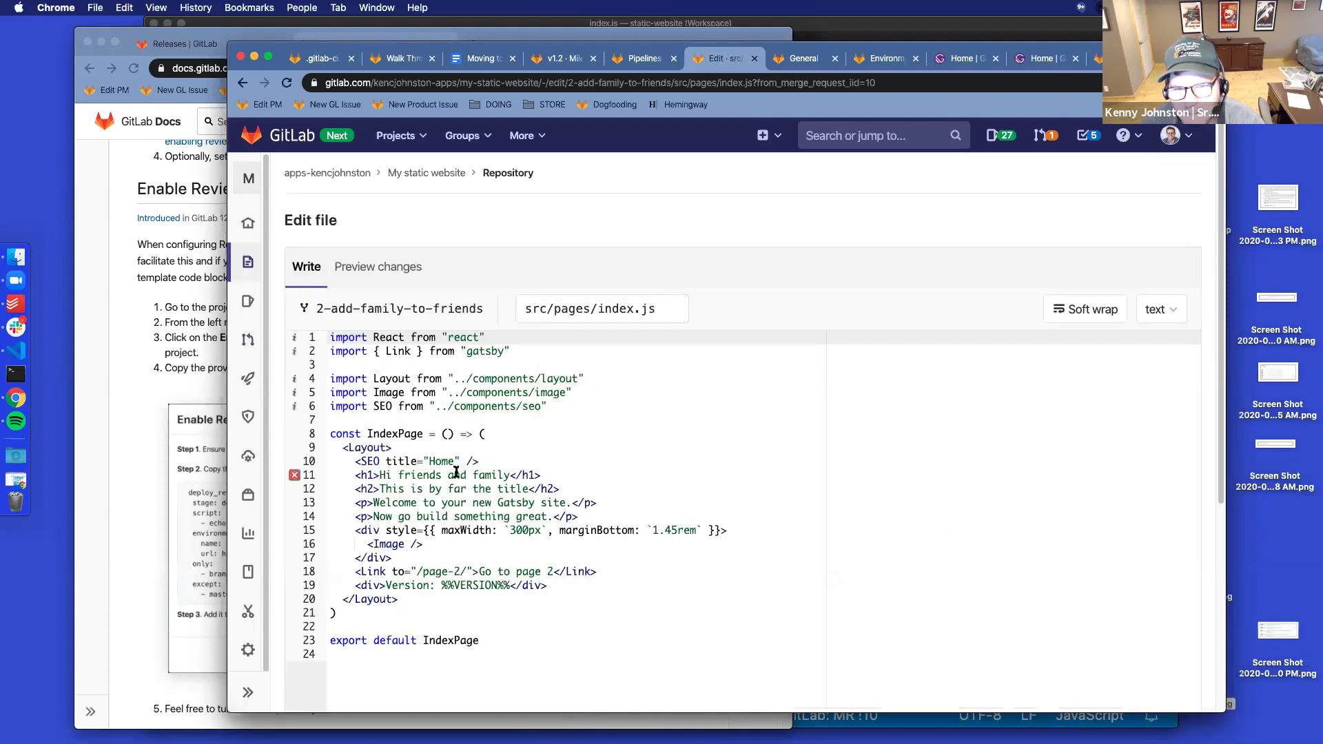
left_click(528, 489)
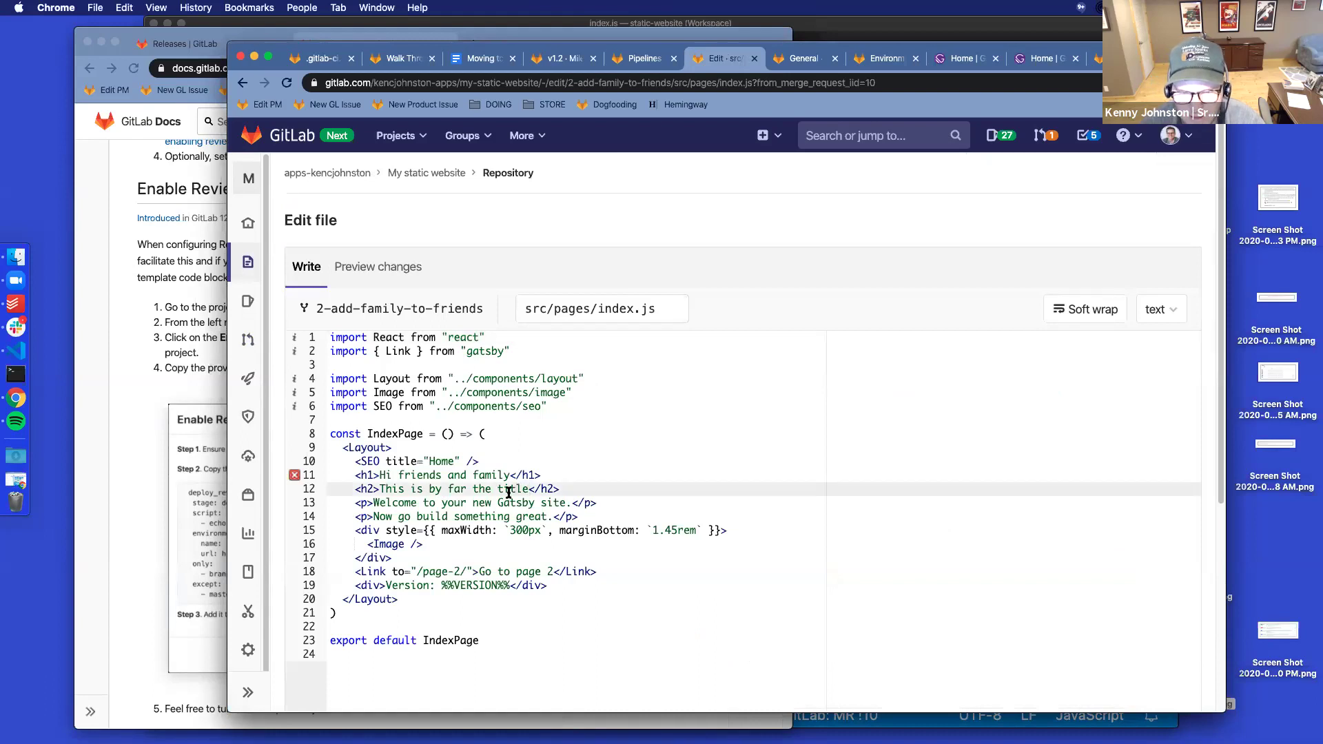
type("best")
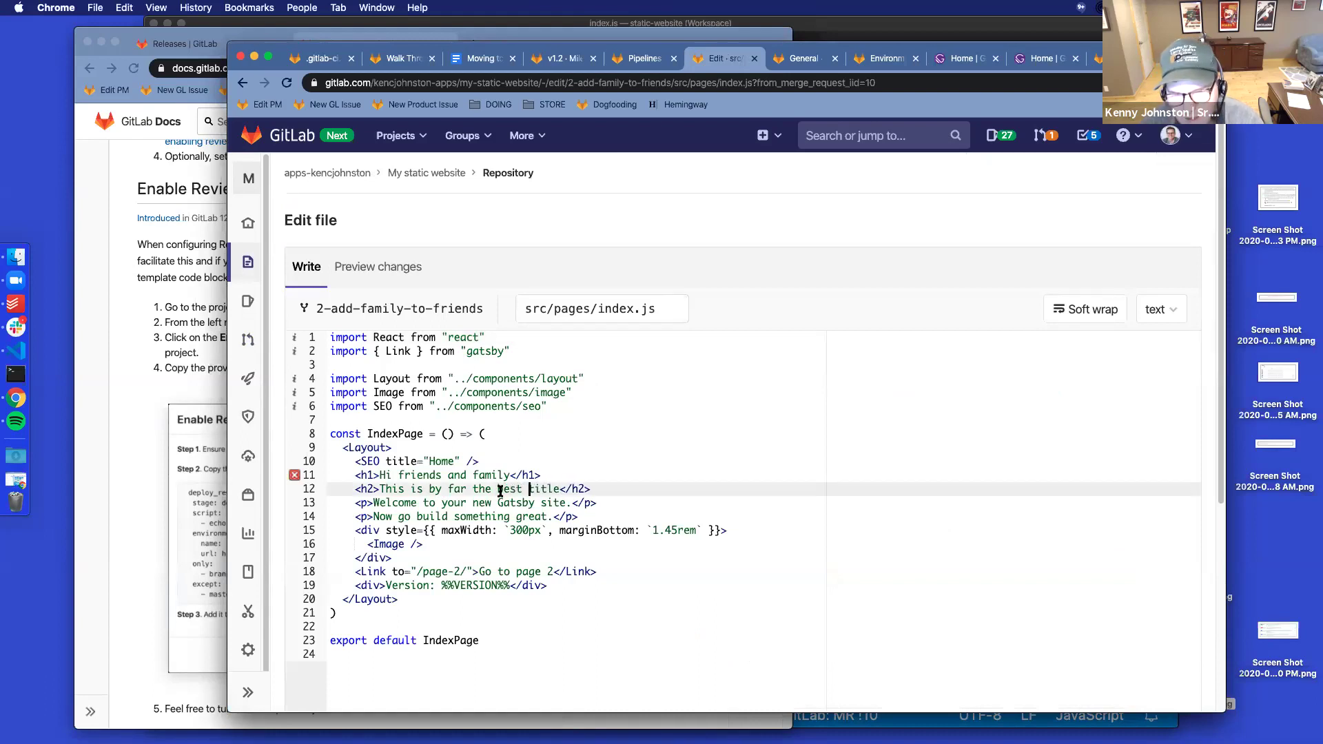
scroll(293, 535, "down", 4)
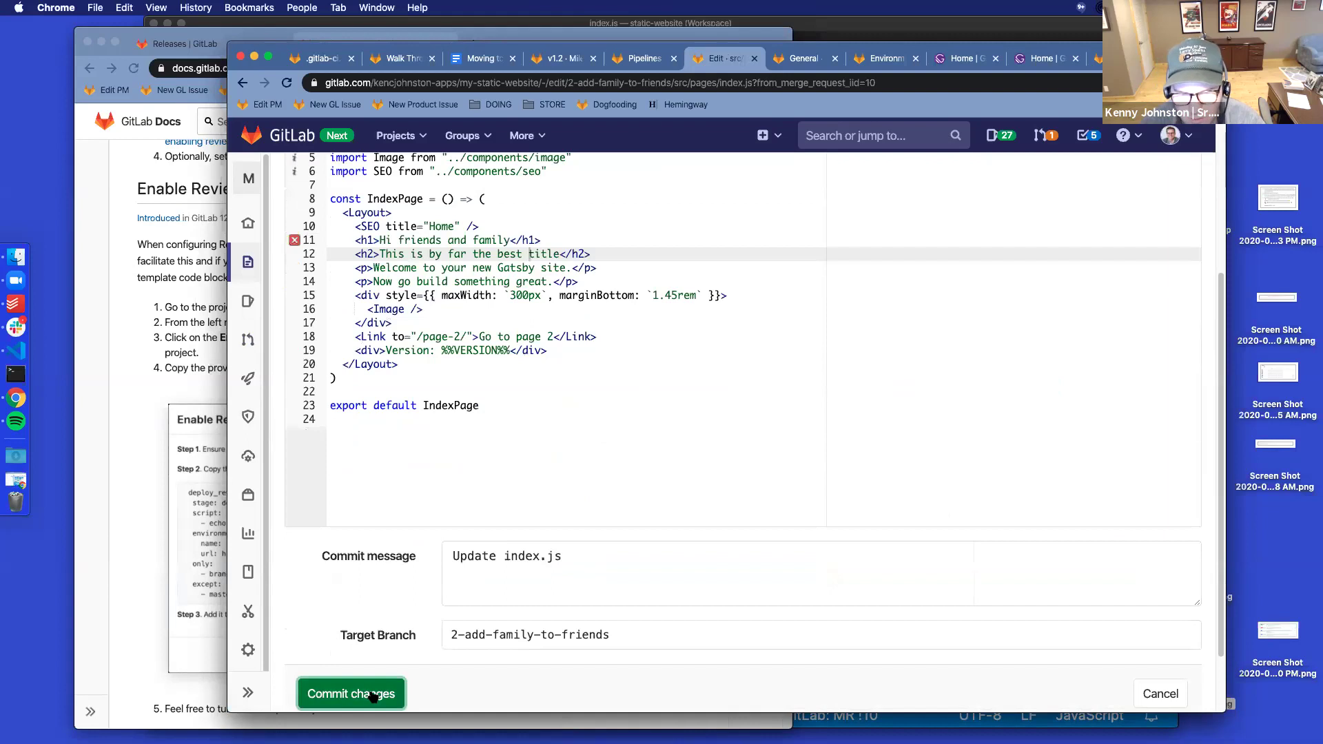
left_click(372, 694)
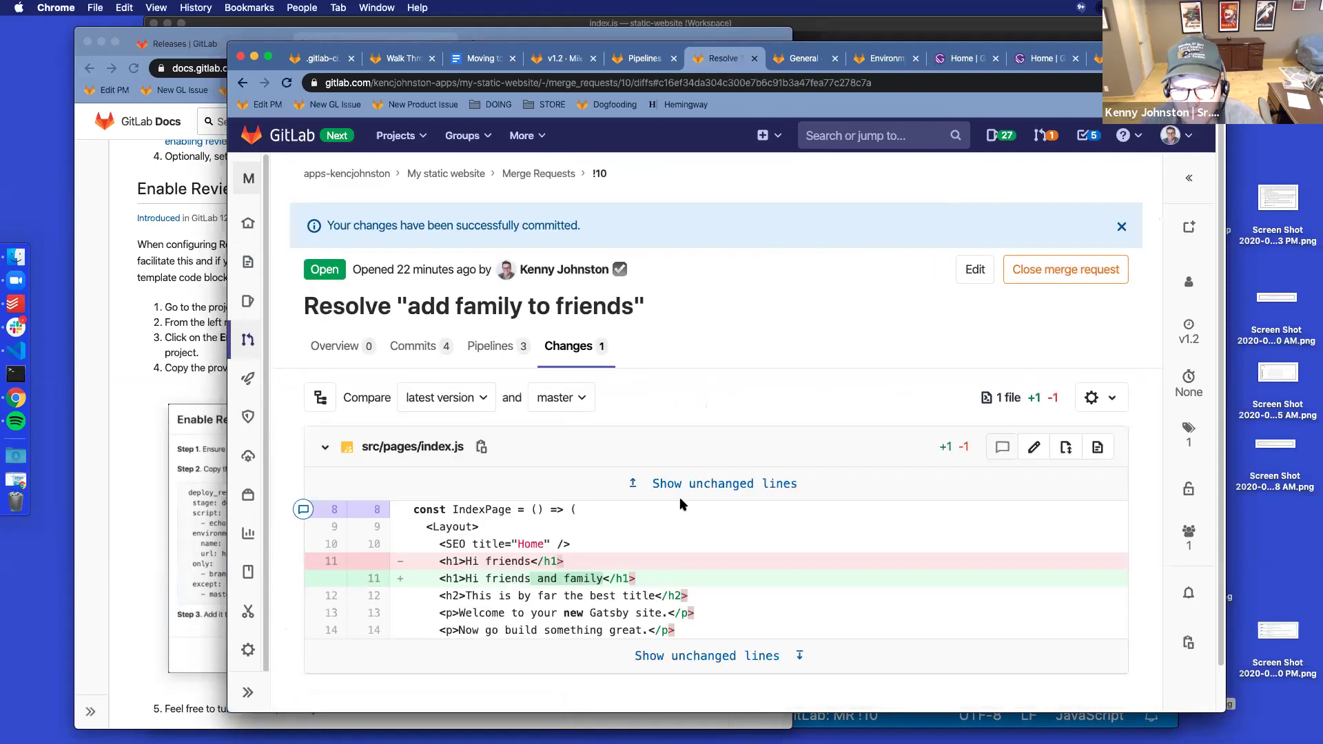
left_click(336, 346)
Set merge request !10 to merge when its pipeline succeeds, then open closed issue #2
scroll(719, 423, "down", 5)
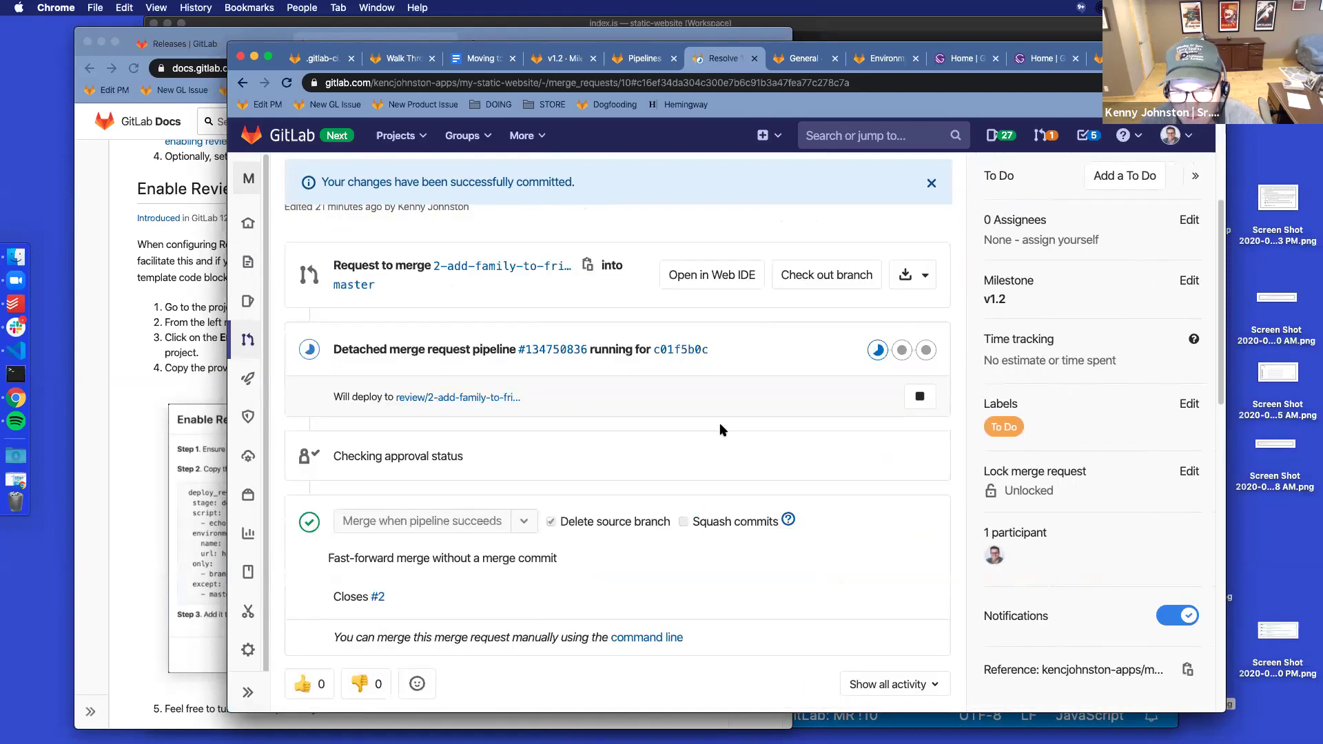
key("super+r")
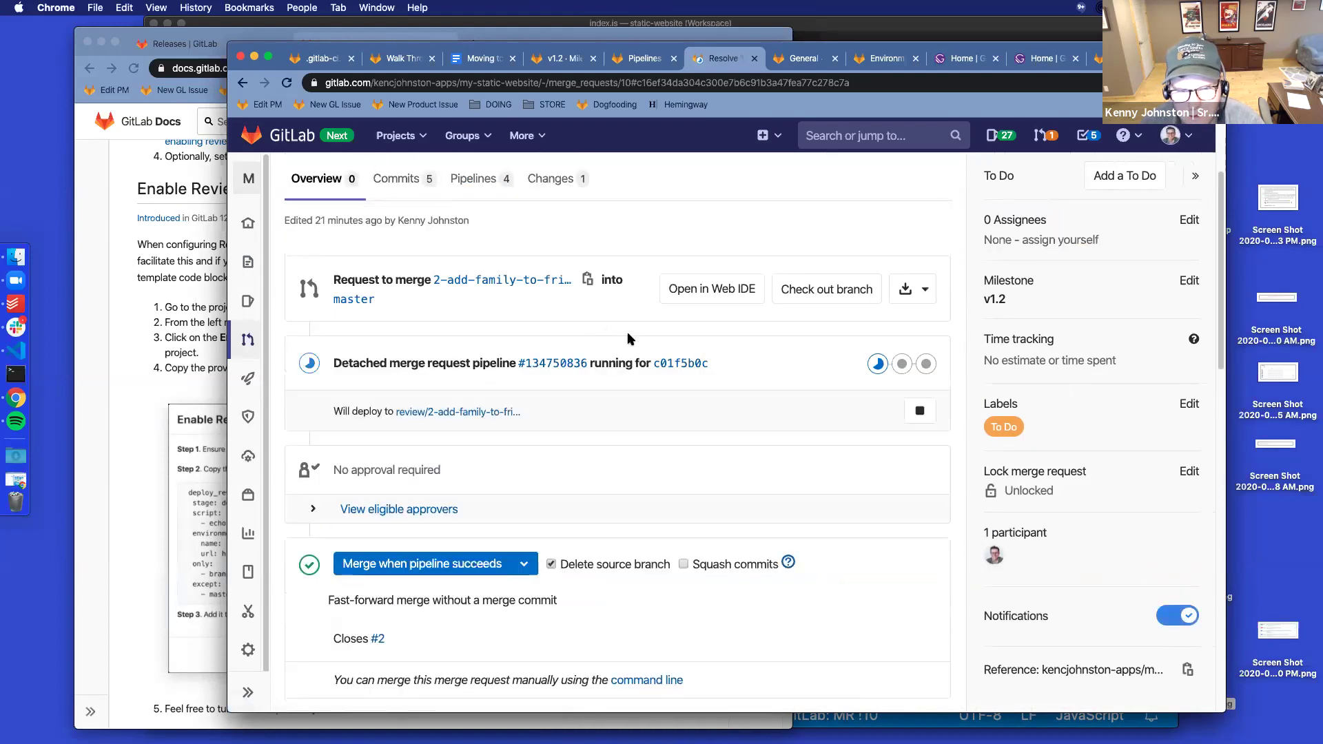
left_click(405, 572)
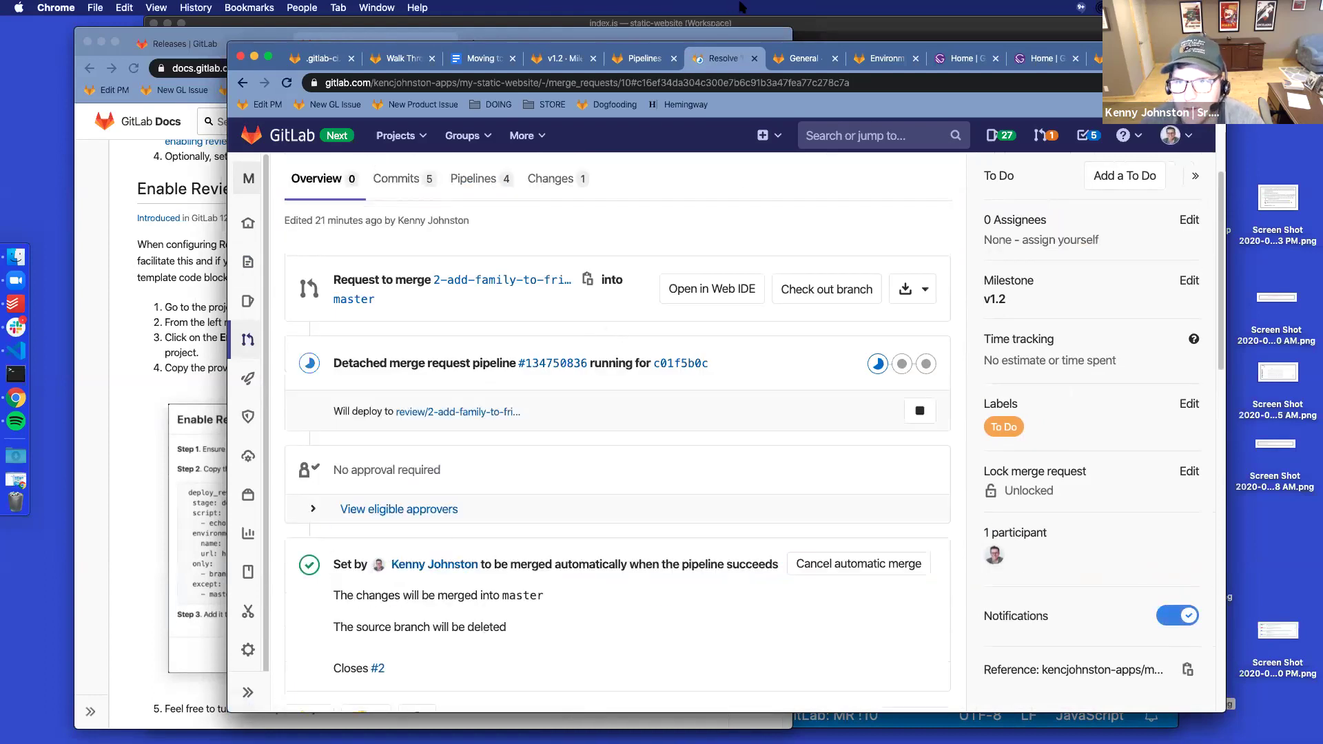
left_click(856, 40)
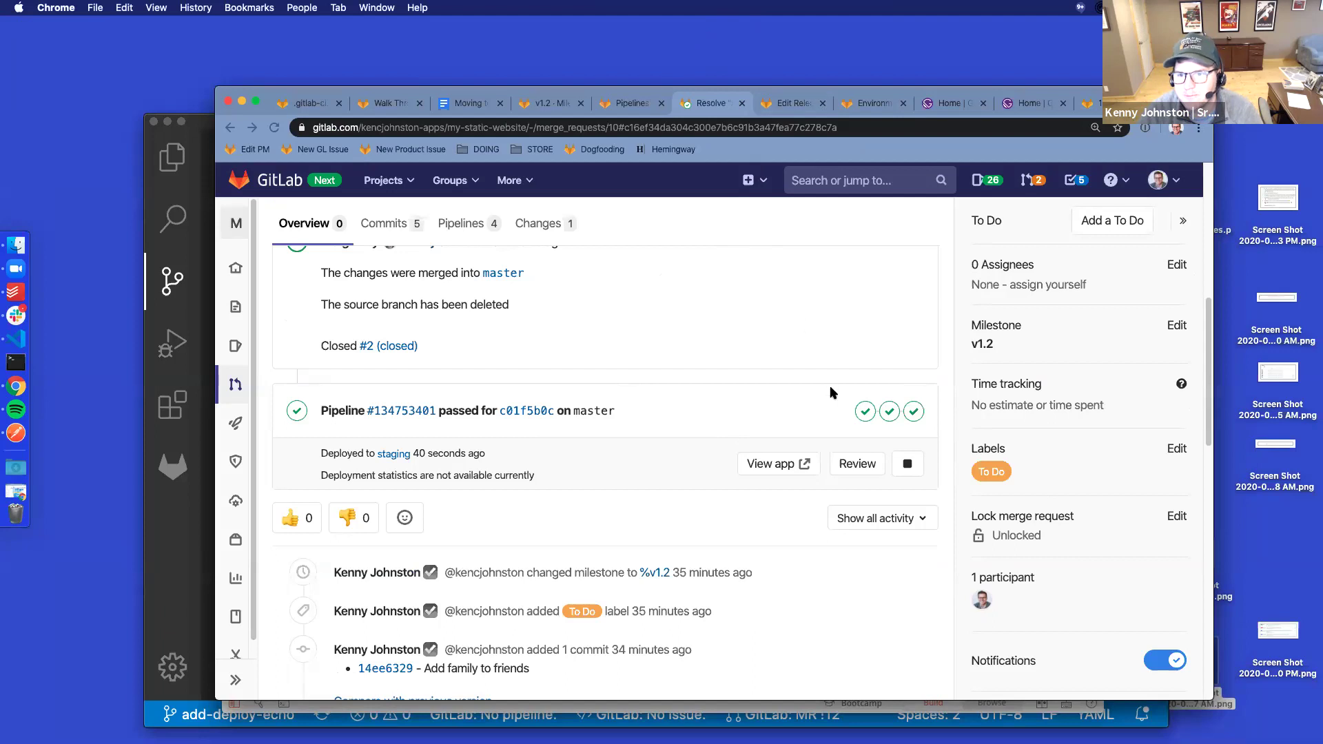
scroll(758, 414, "up", 6)
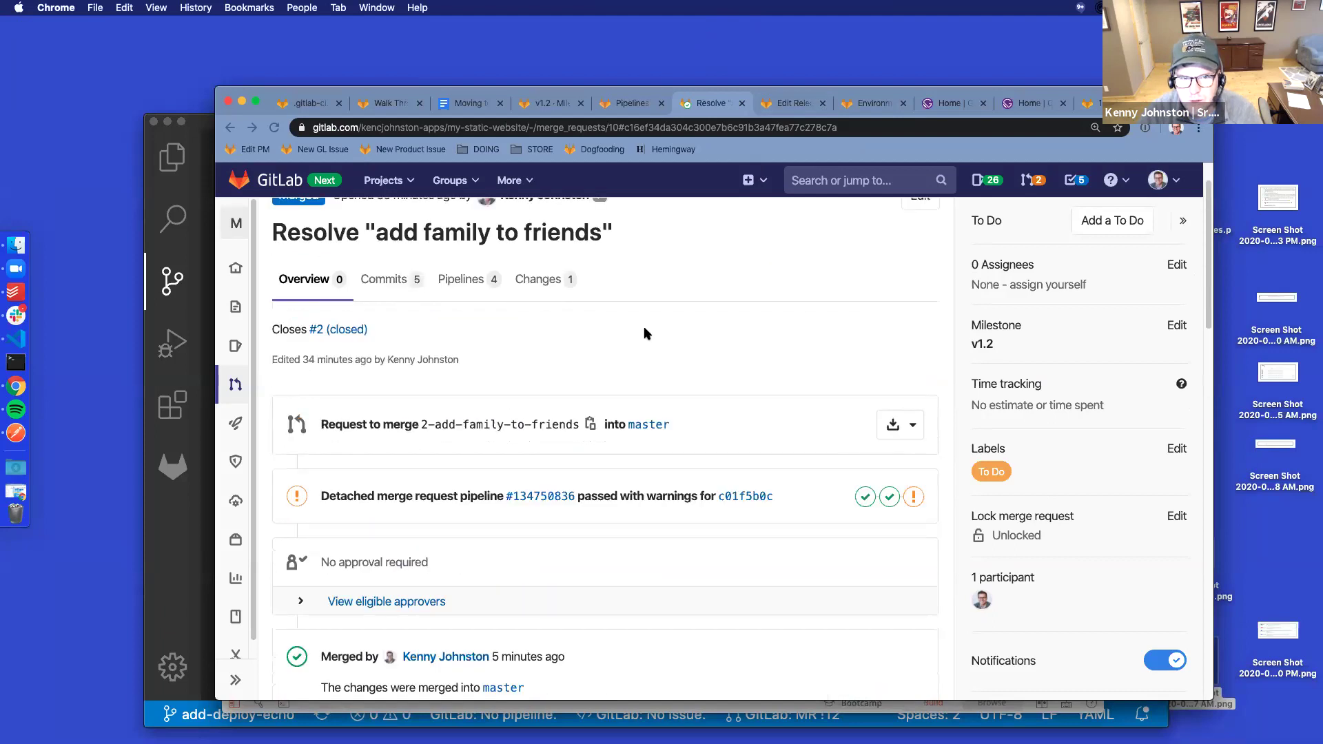
scroll(551, 303, "up", 1)
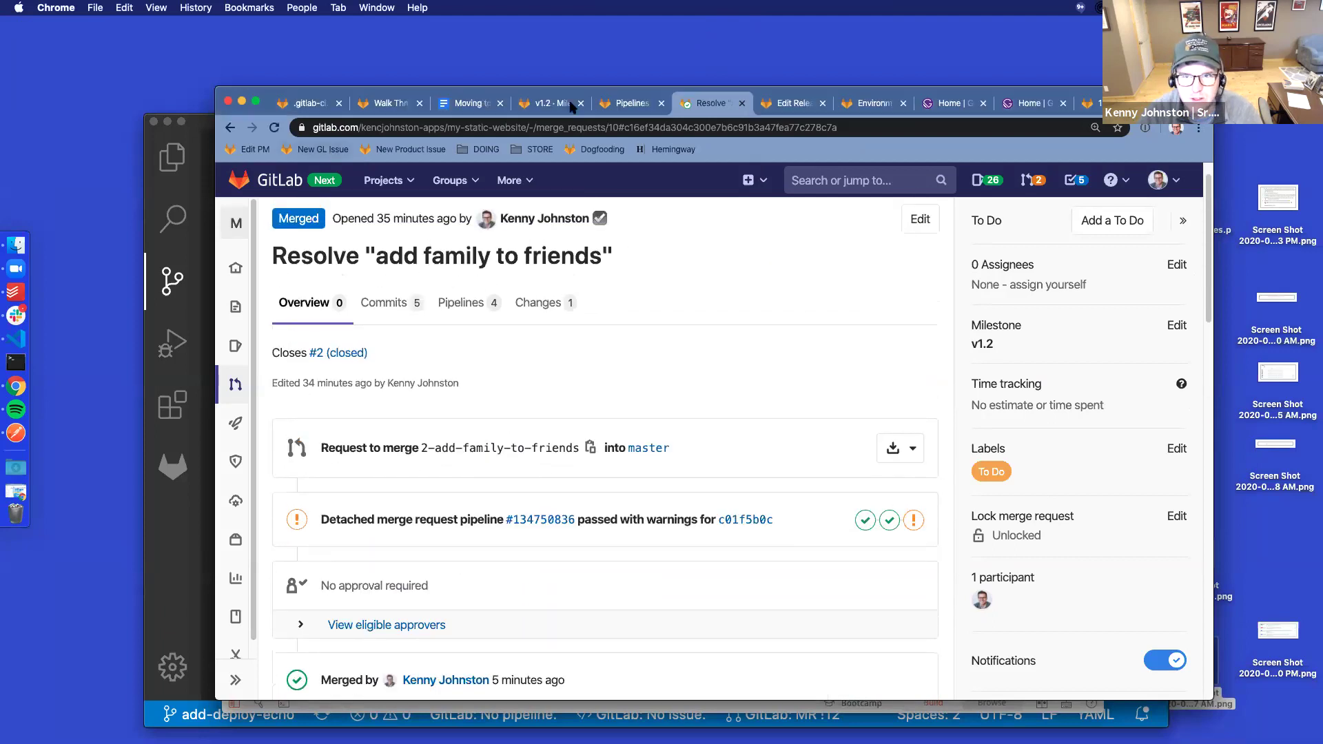
left_click(350, 359)
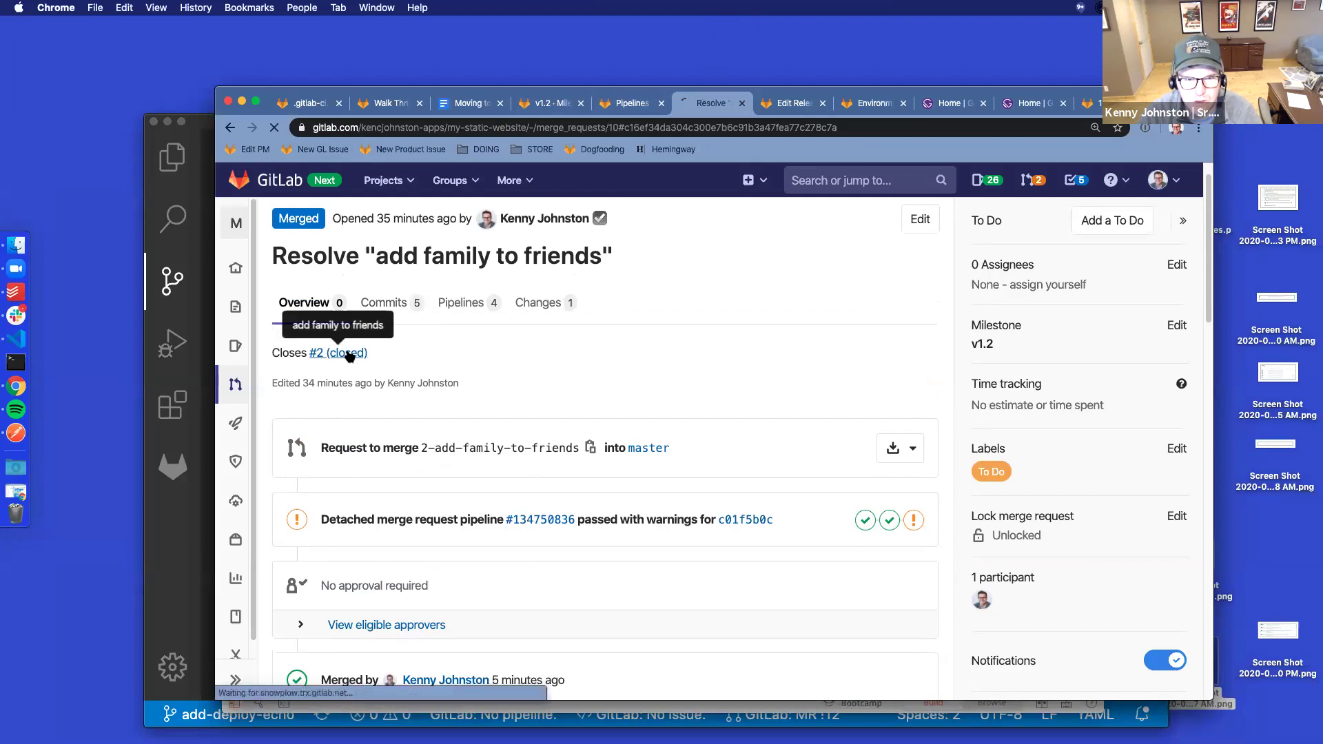
Close the issue page, reload the v1.2 milestone to check its progress, then close it
left_click(741, 103)
left_click(536, 104)
left_click(275, 128)
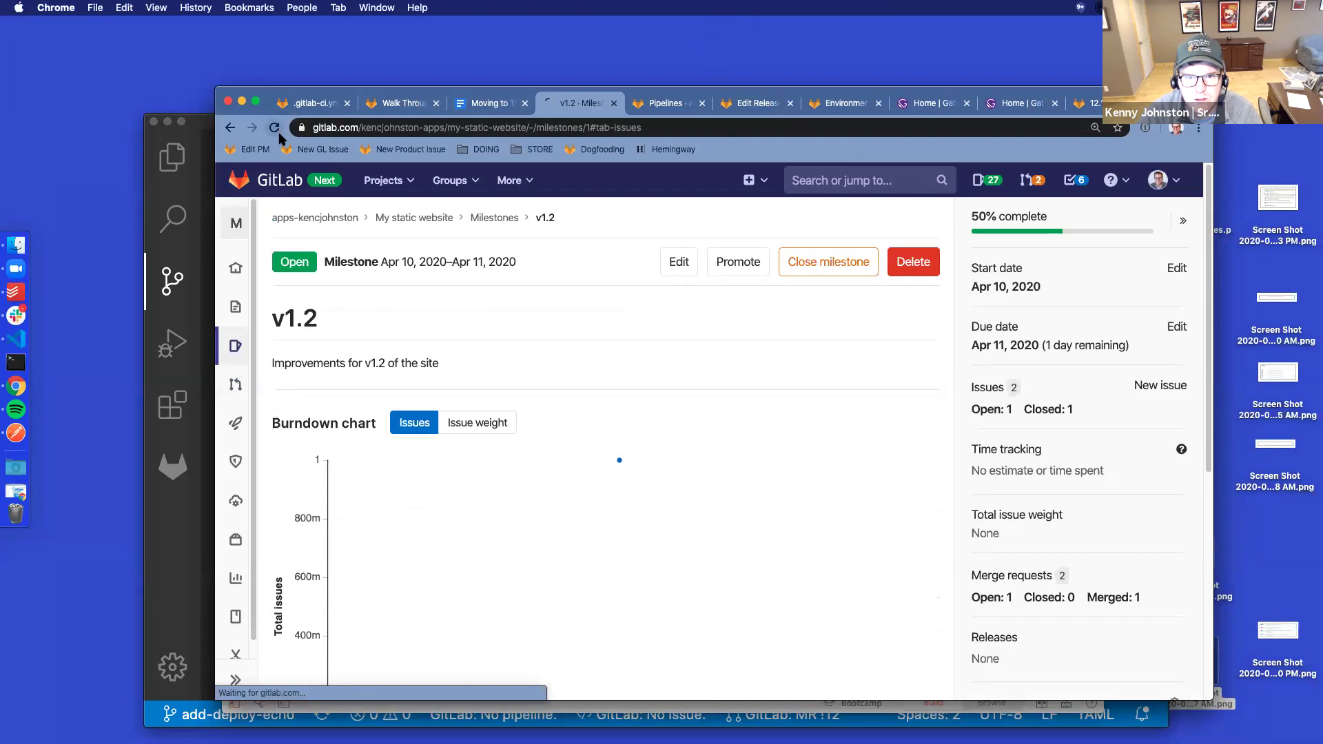
scroll(830, 413, "down", 4)
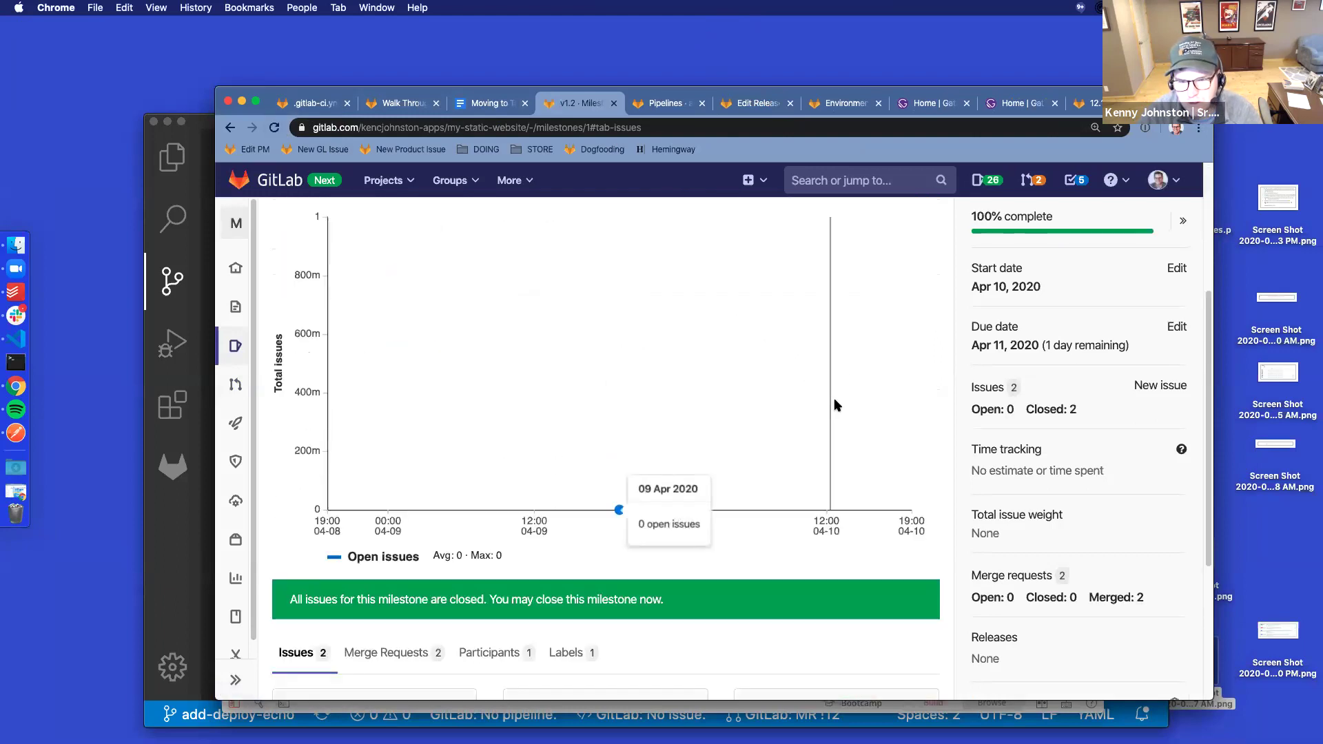
scroll(539, 360, "down", 3)
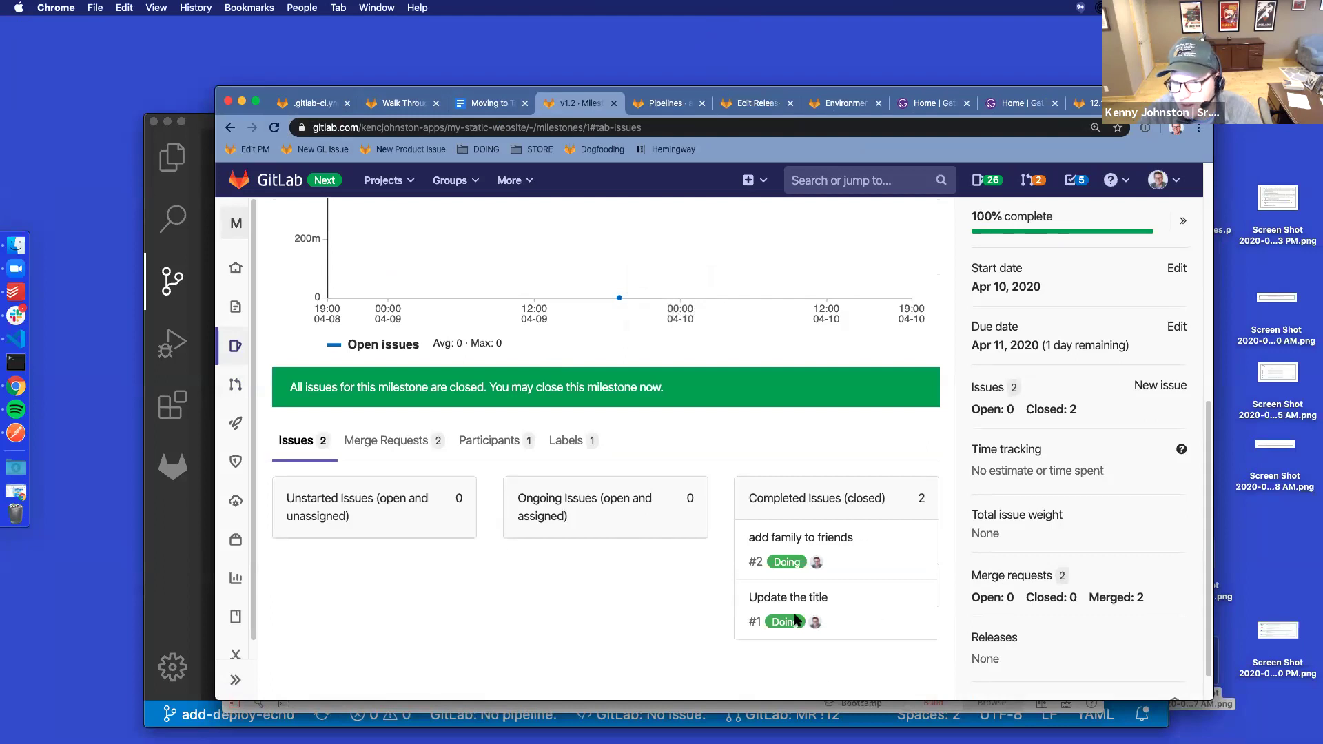
scroll(758, 343, "up", 7)
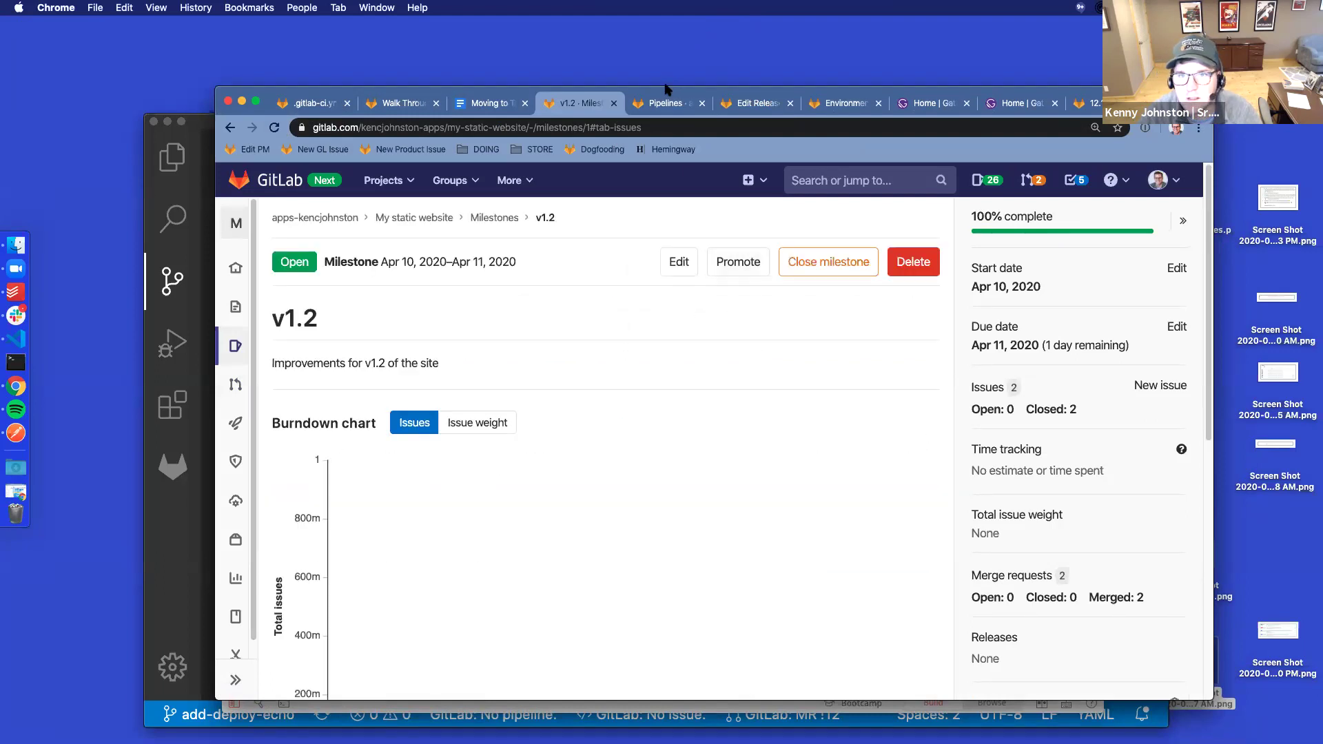
left_click(614, 103)
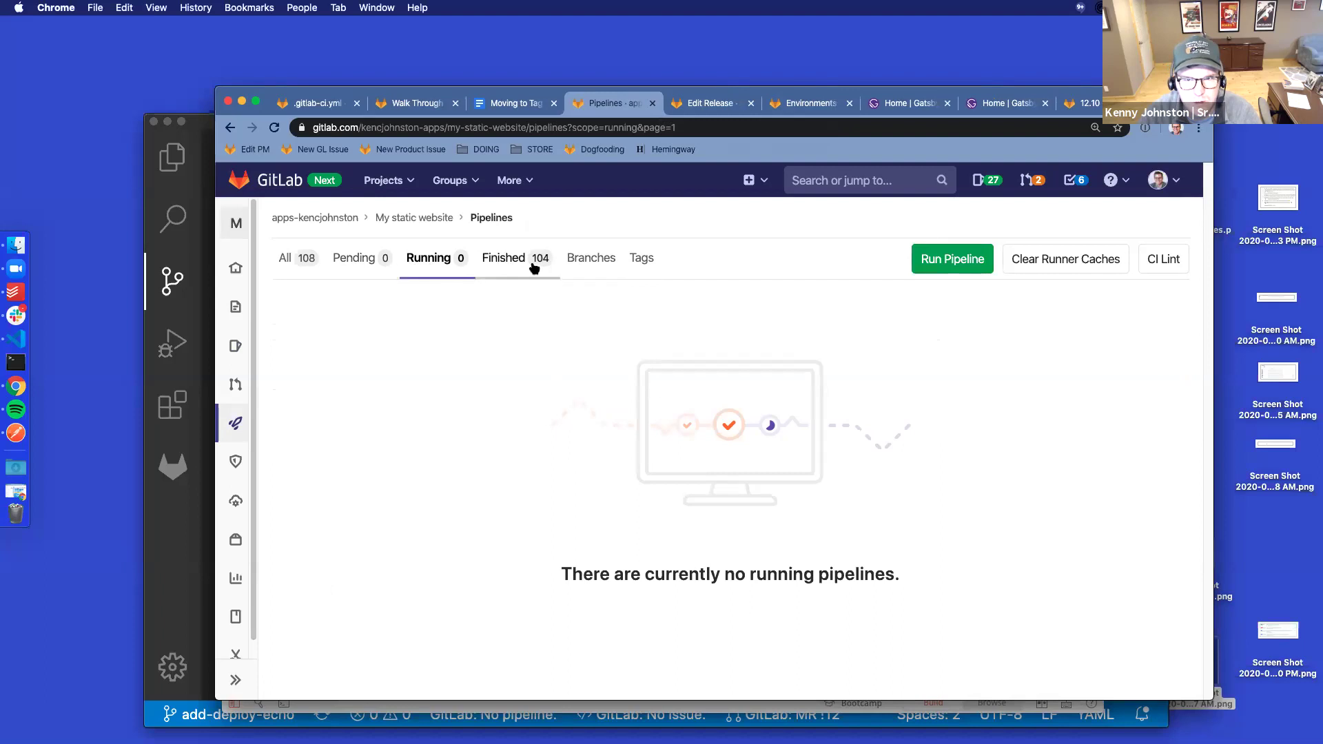
Filter pipelines to Finished and confirm the latest master pipeline's deploy staging job passed
left_click(500, 261)
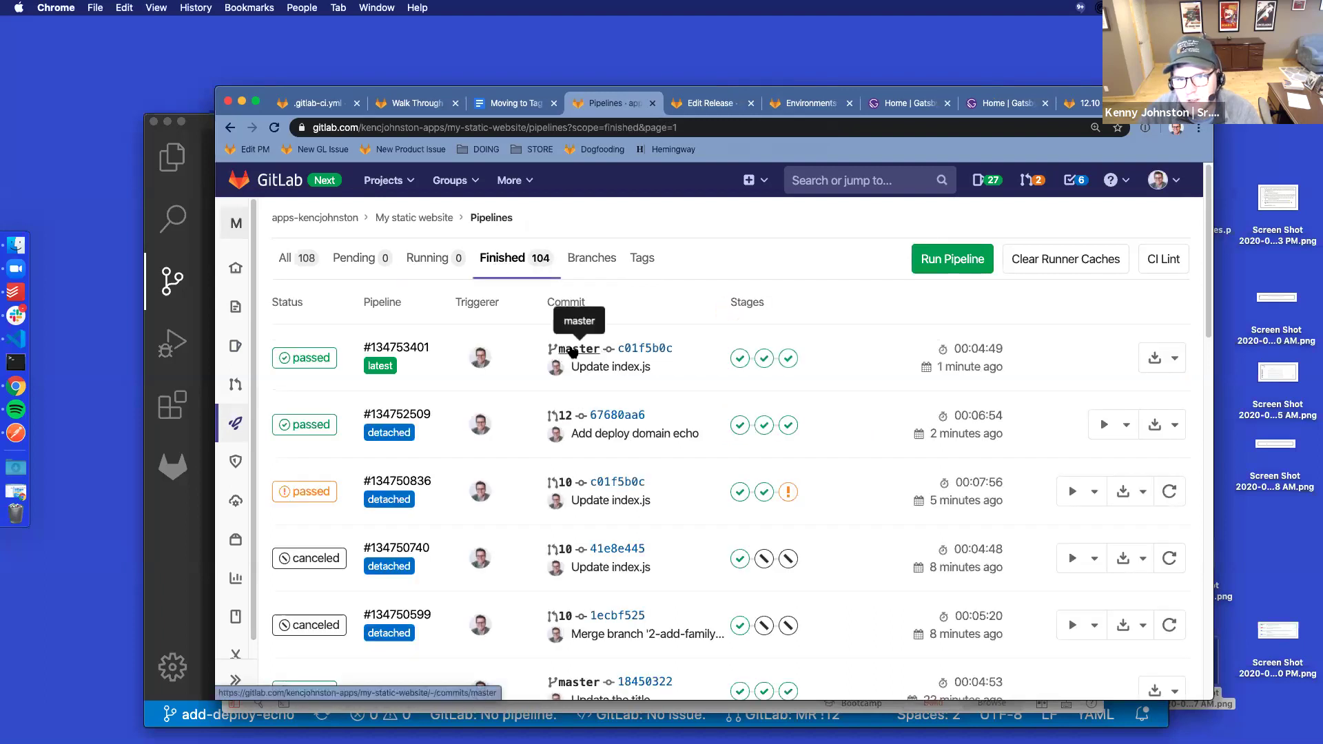
left_click(788, 358)
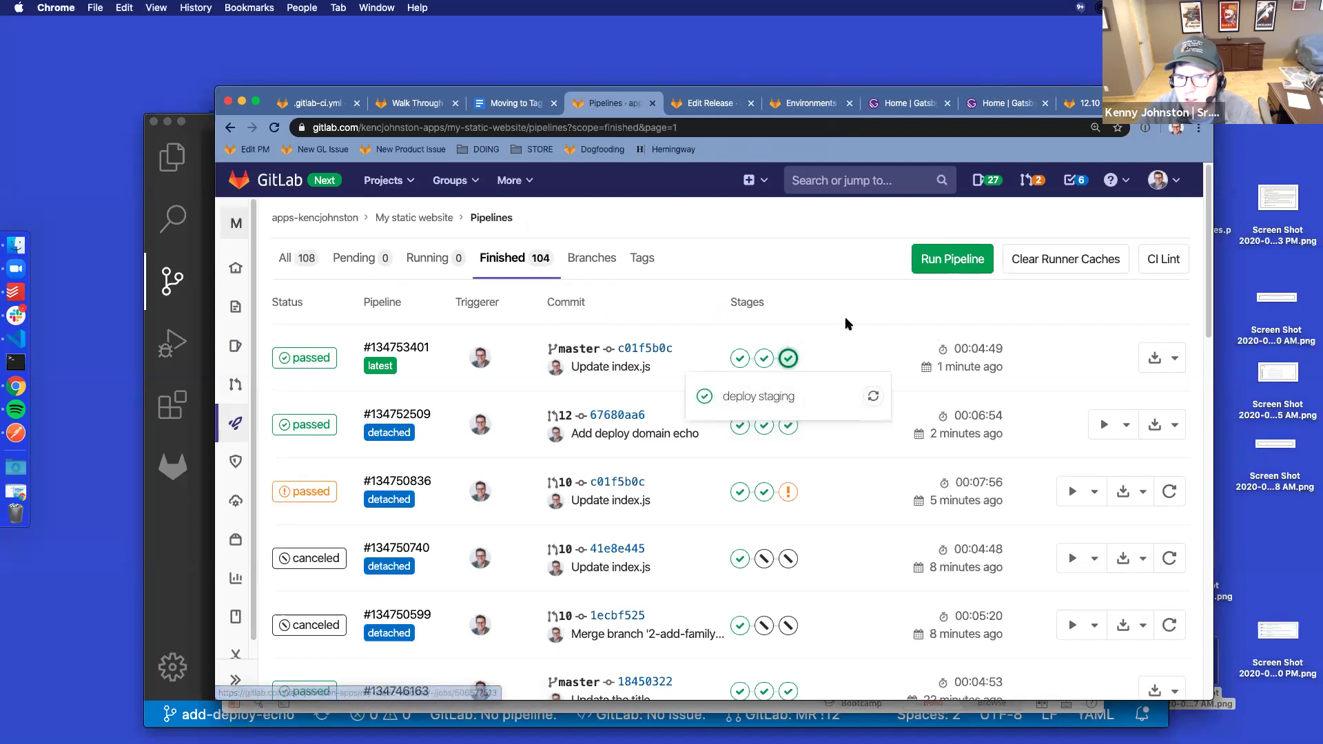
left_click(899, 103)
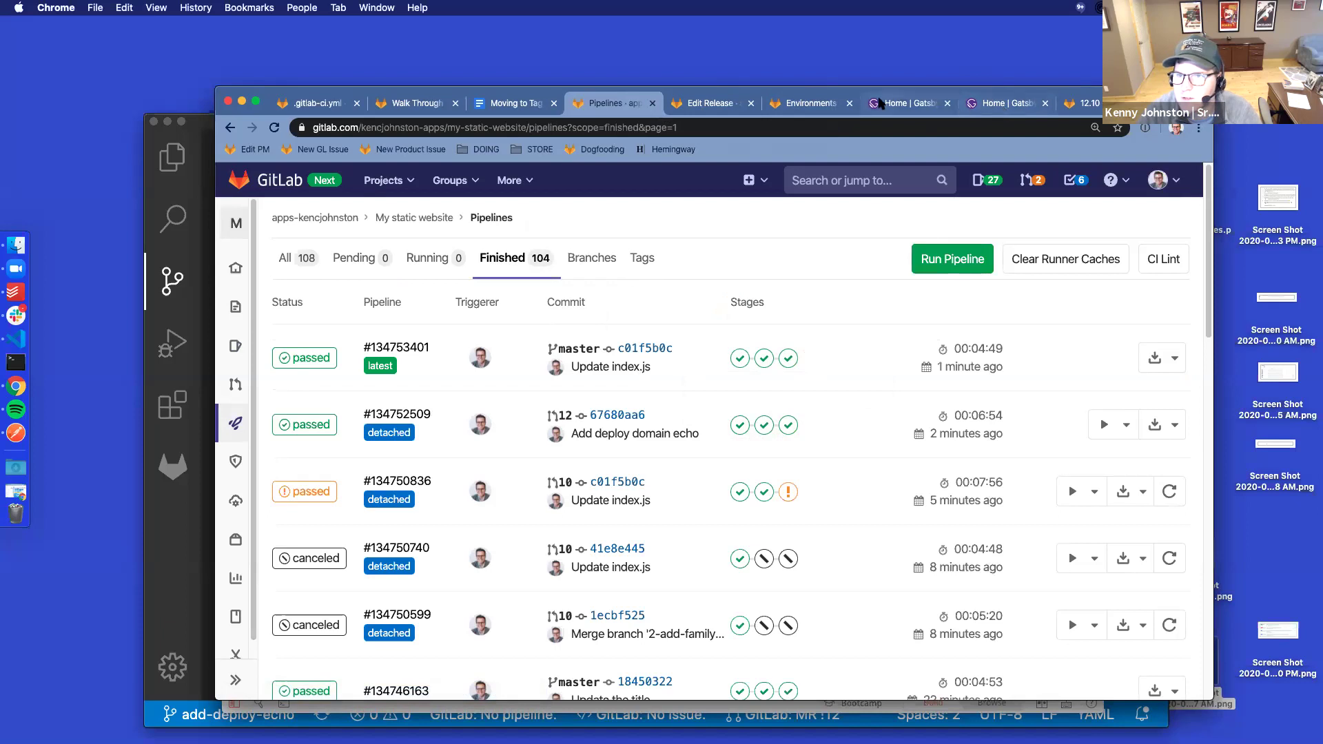
Reload both sites: staging shows 'Hi friends and family', production still 'Hi friends'
left_click(275, 130)
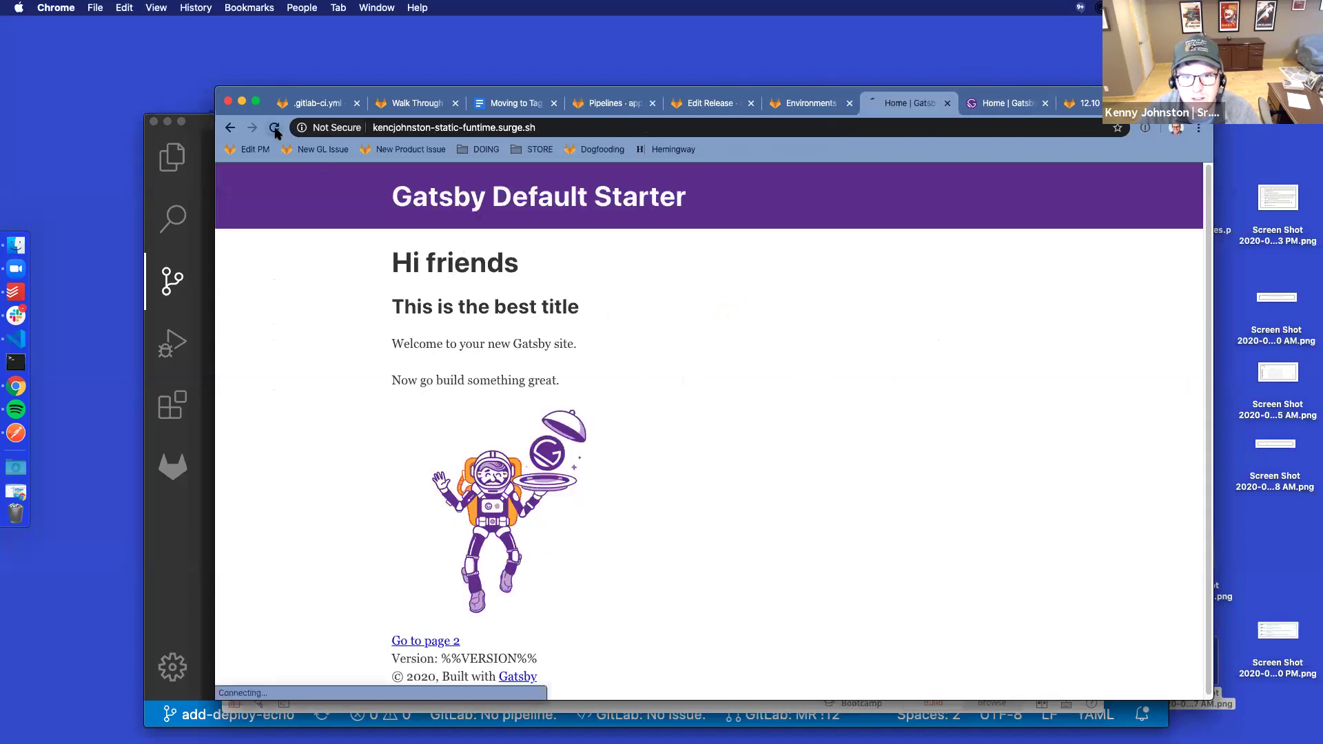
left_click(996, 107)
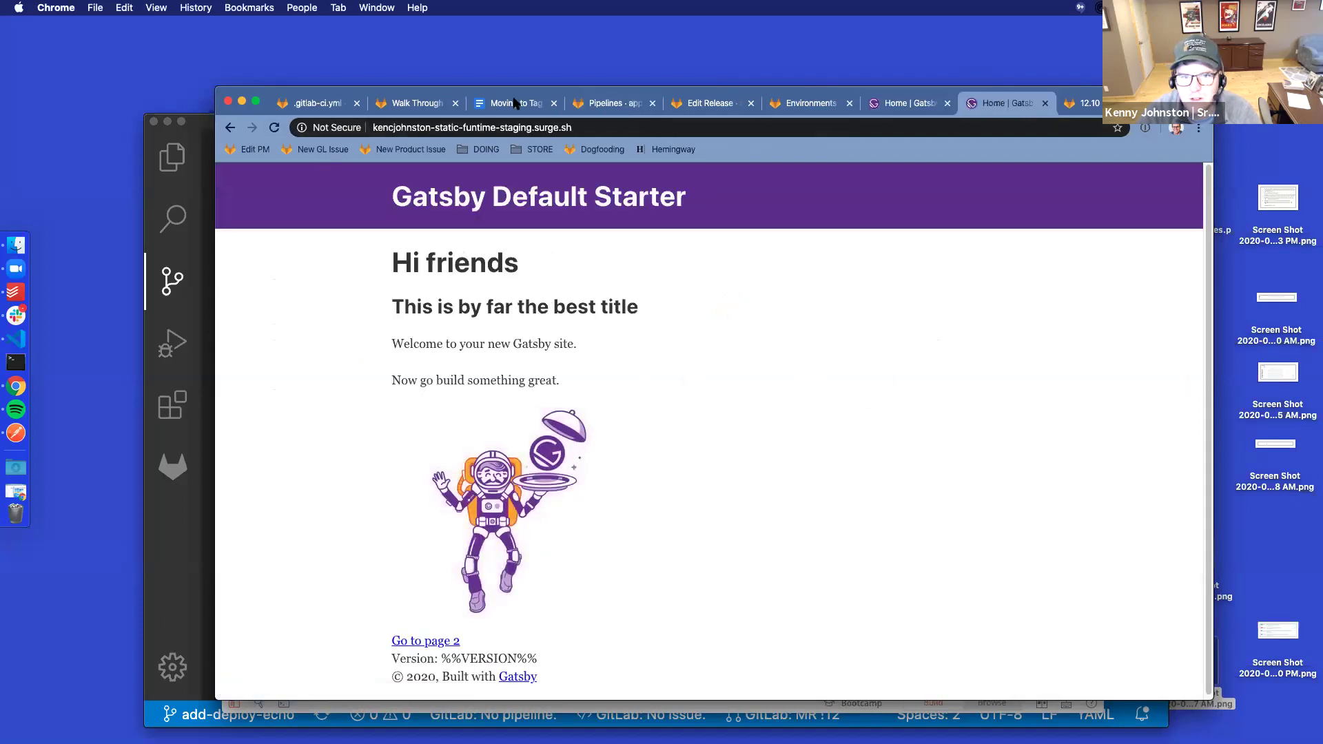
left_click(276, 128)
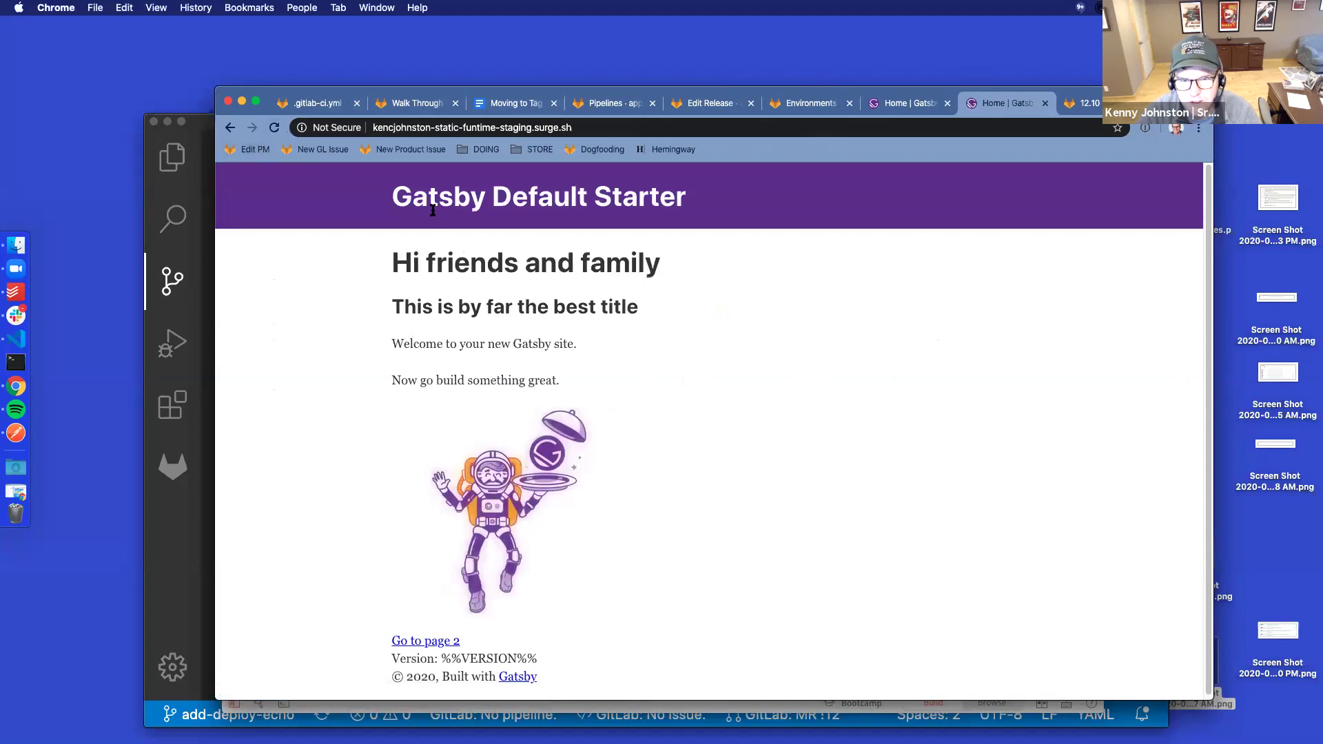
left_click_drag(405, 306, 628, 306)
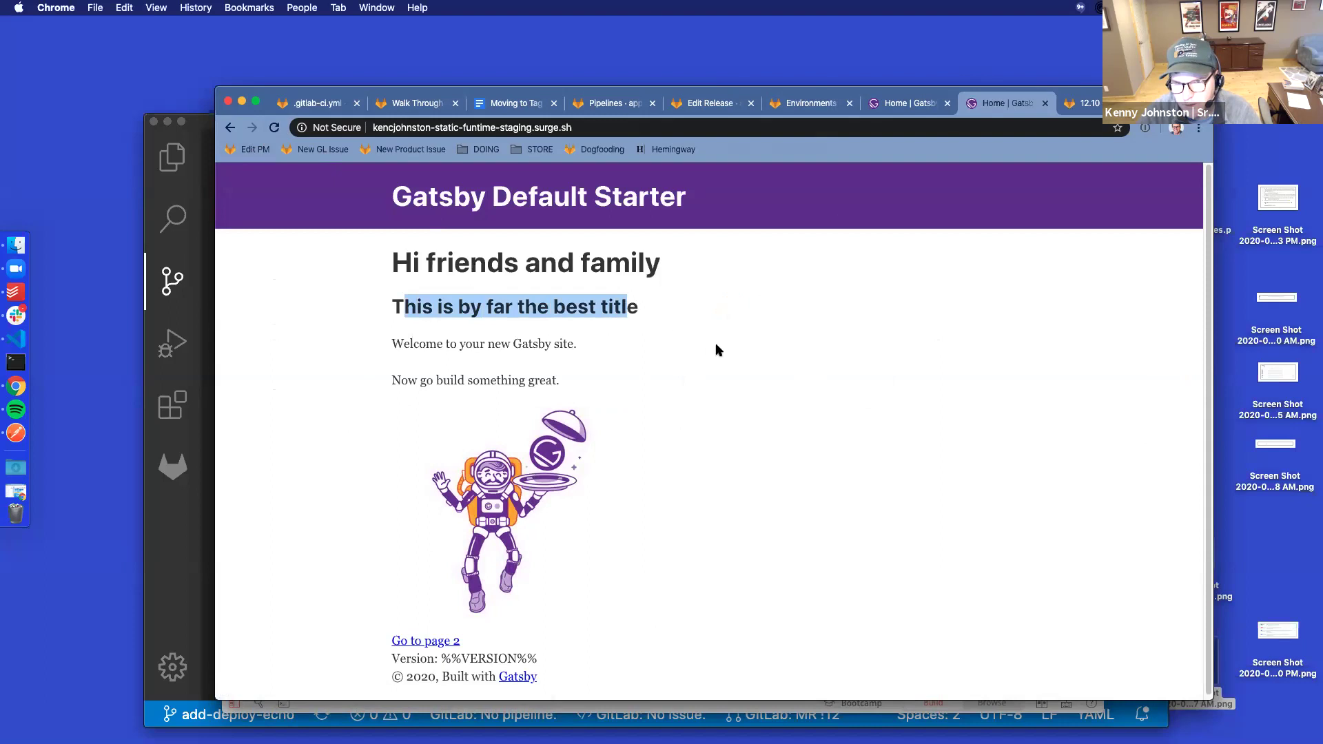
left_click(905, 102)
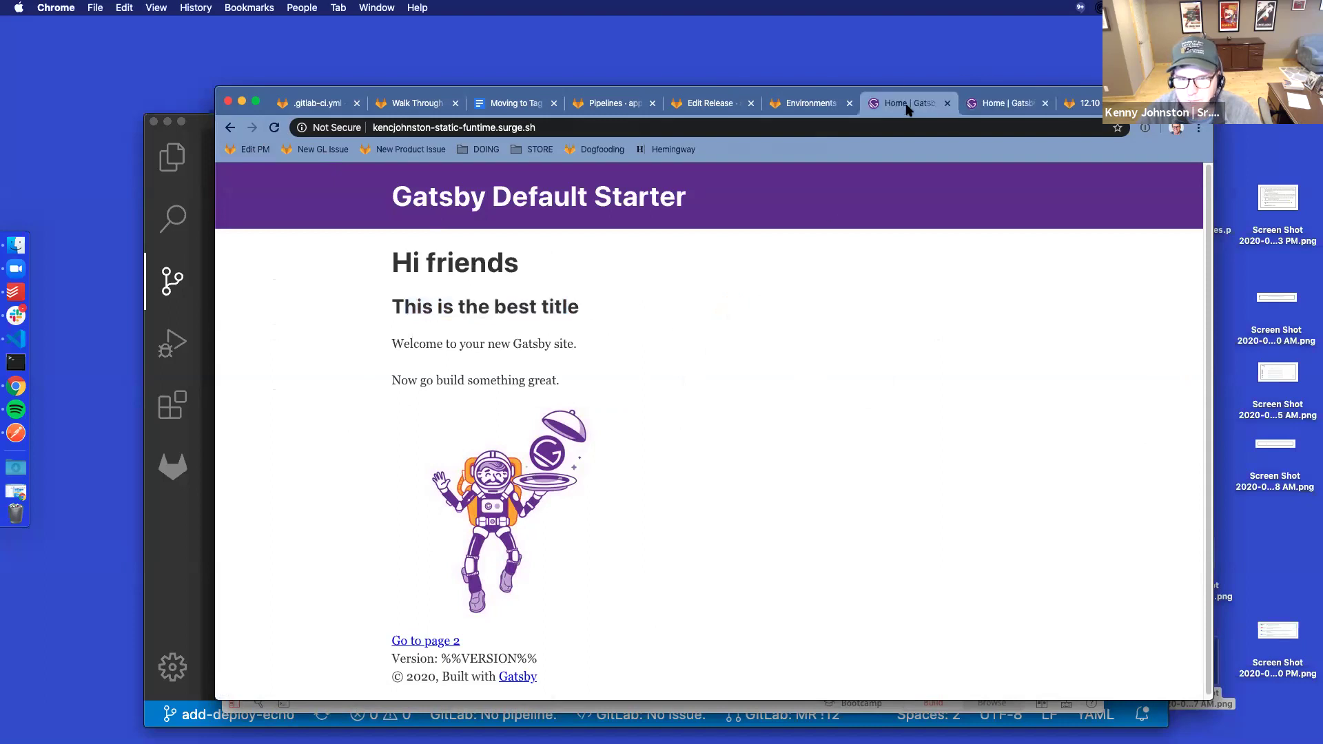
left_click(1010, 105)
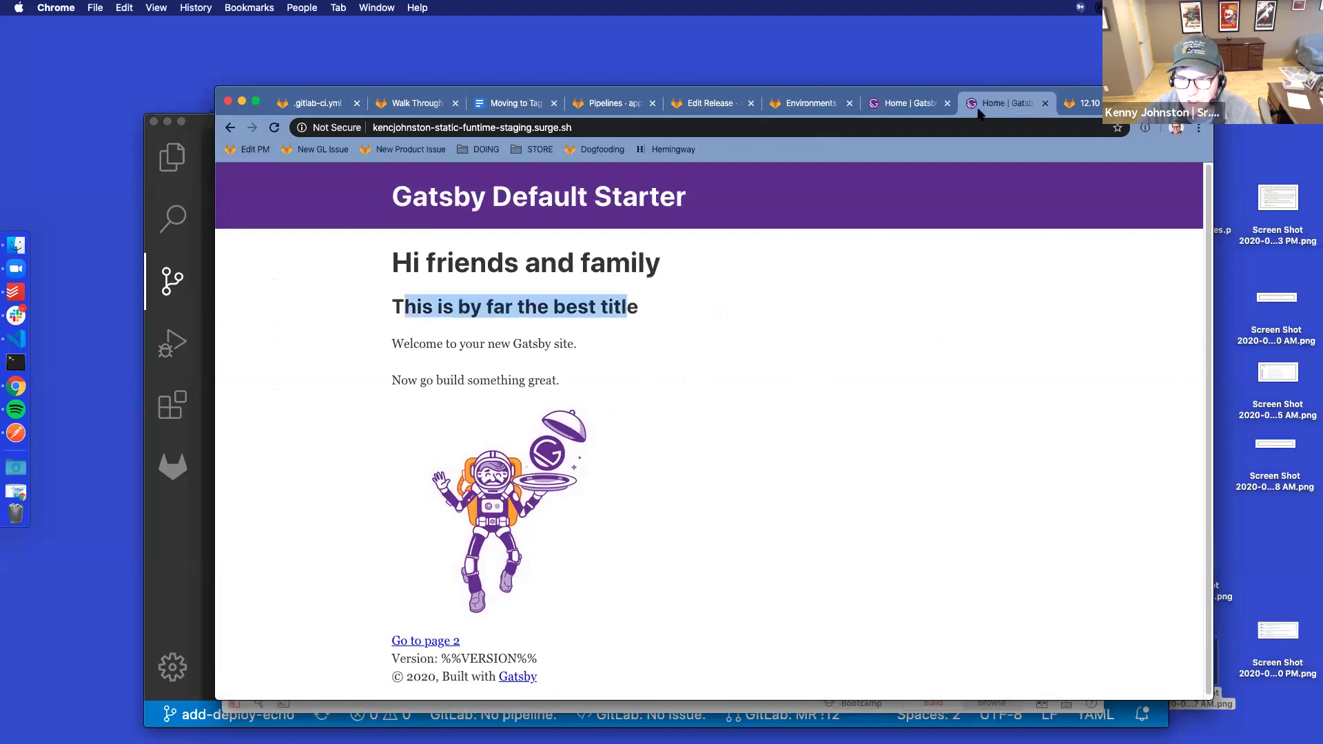
left_click(275, 128)
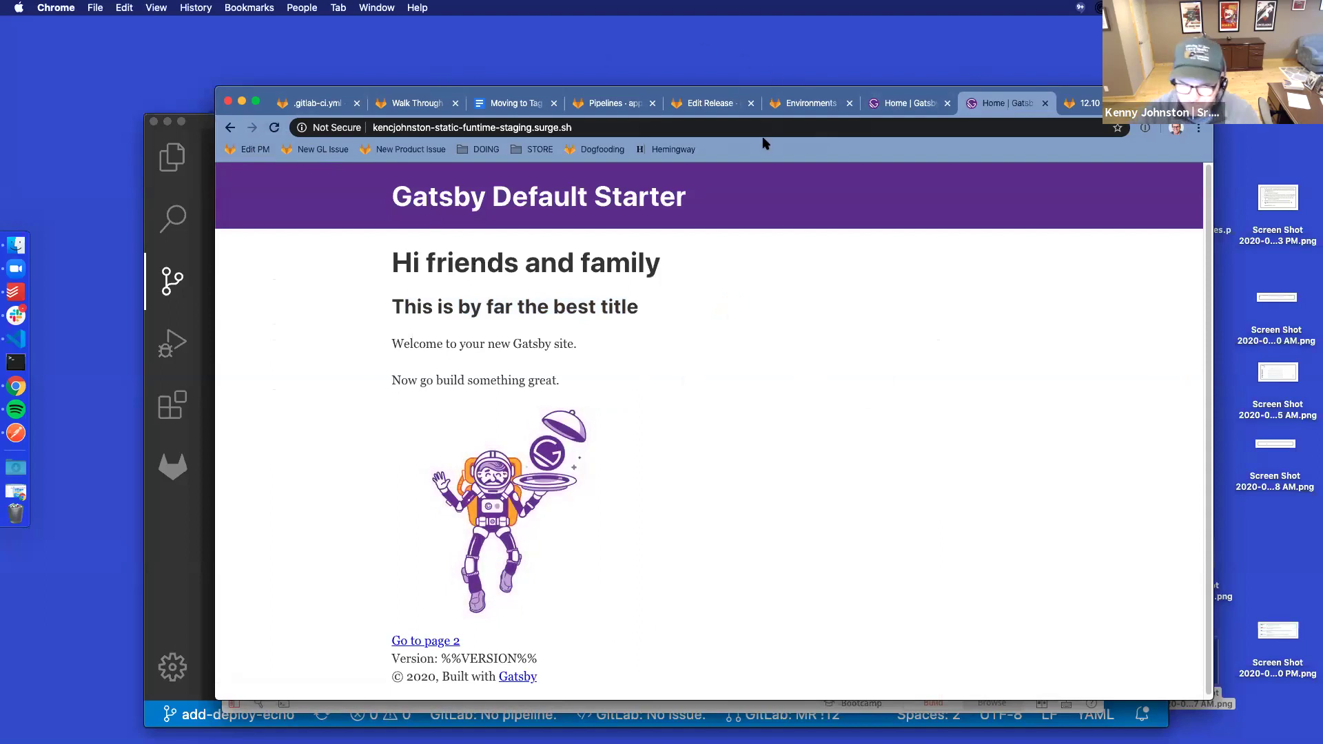
left_click(711, 104)
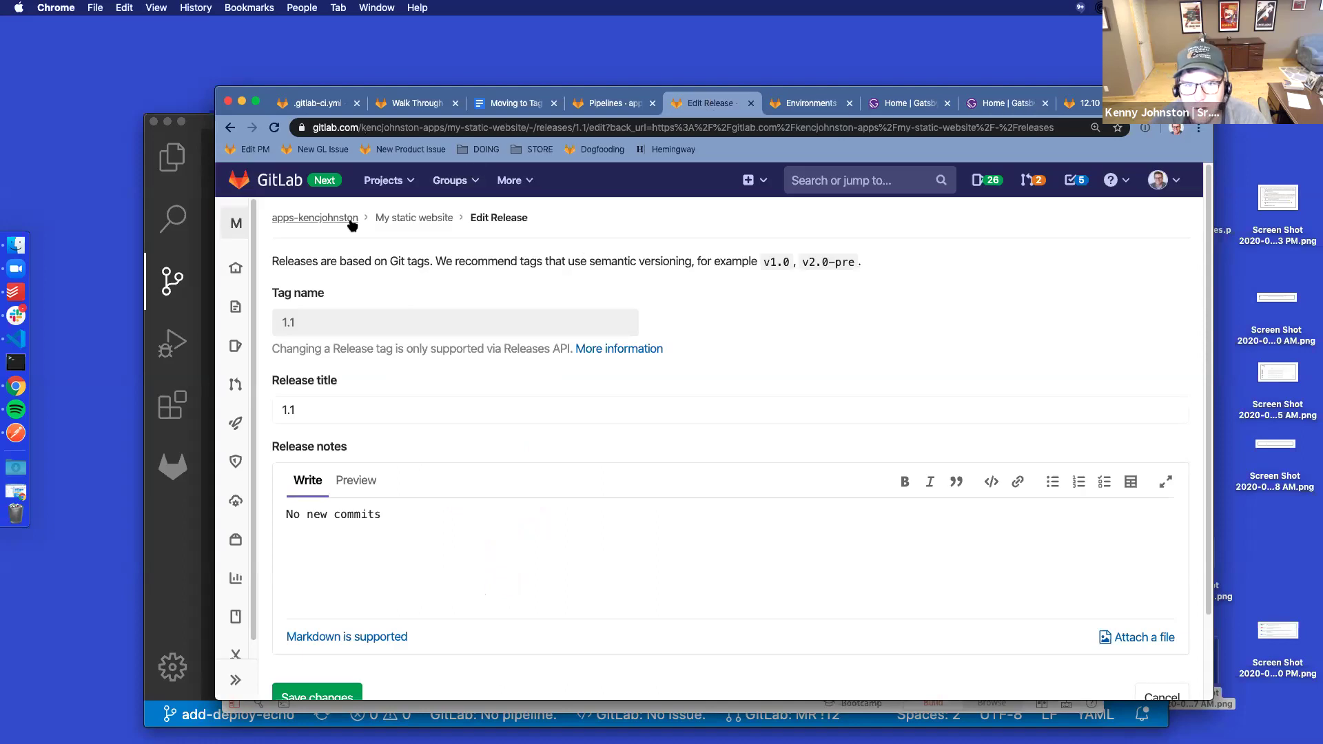
Go from the release editor to the My static website project's Releases list
left_click(438, 219)
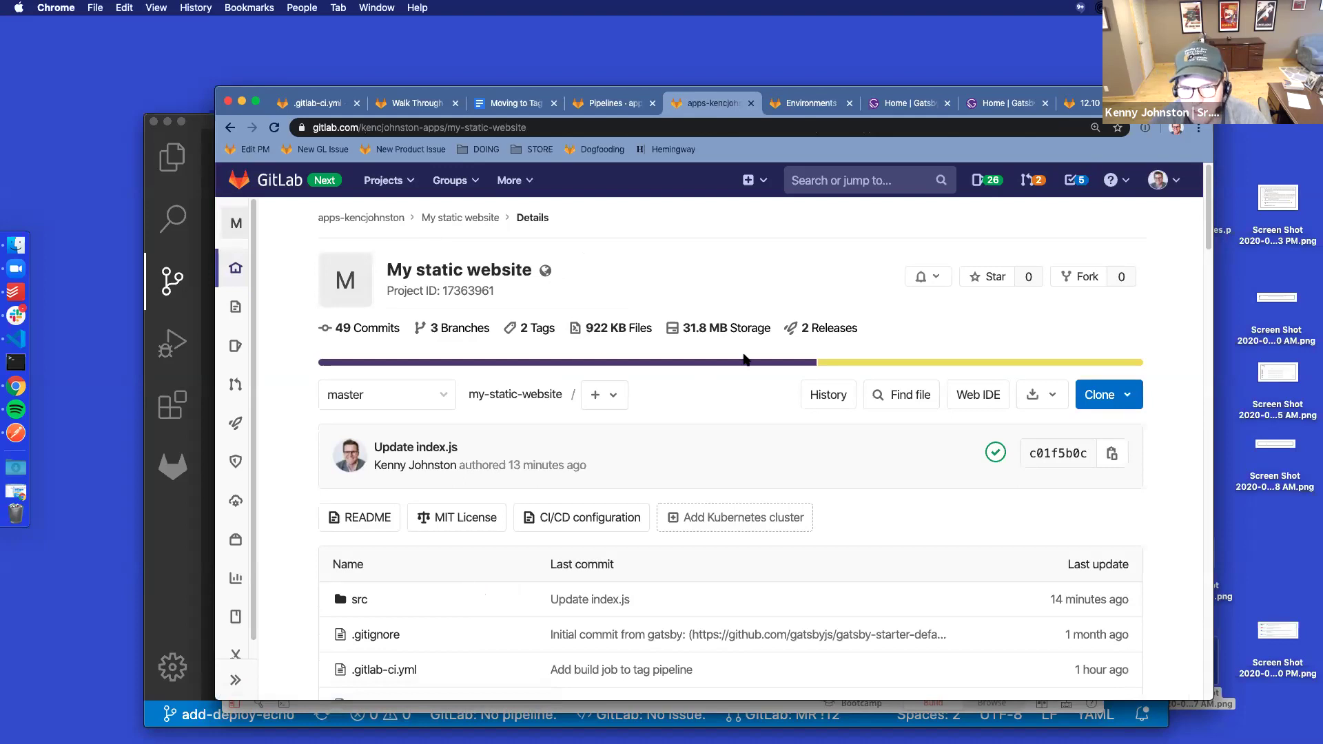
mouse_move(238, 275)
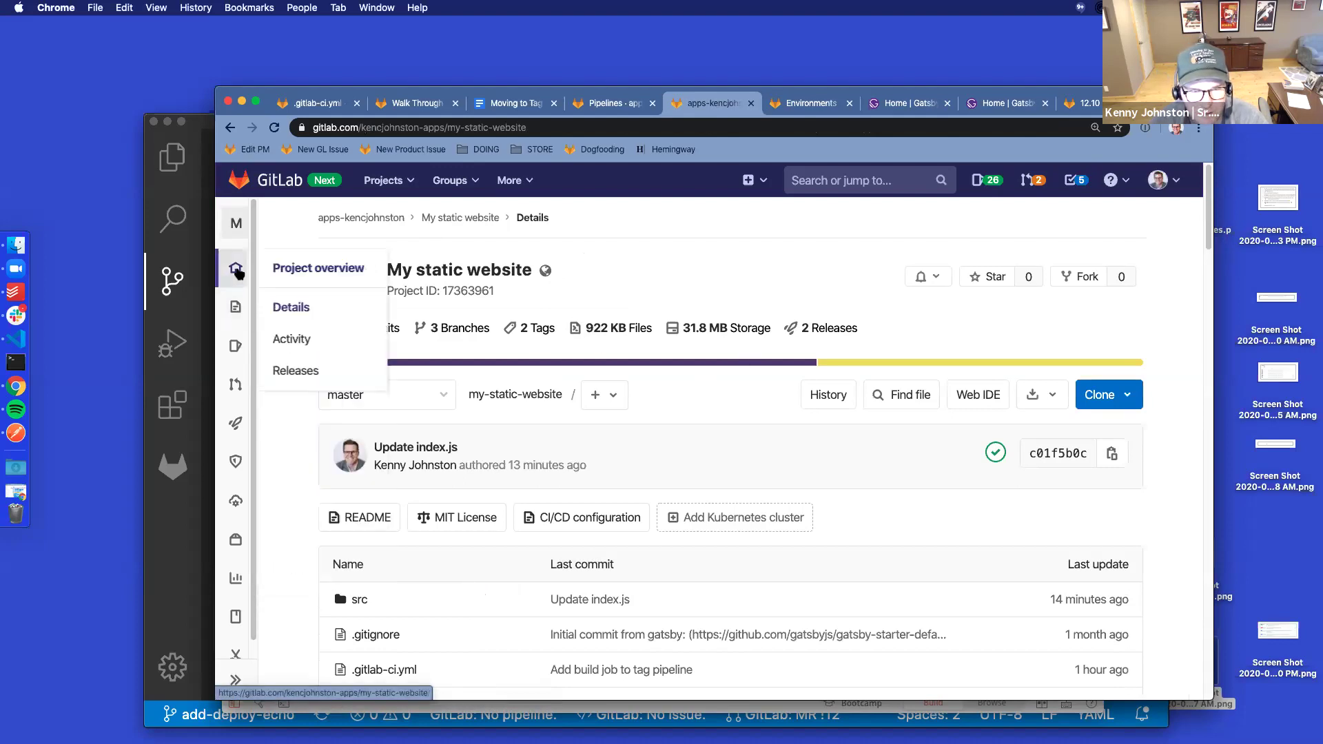
left_click(330, 365)
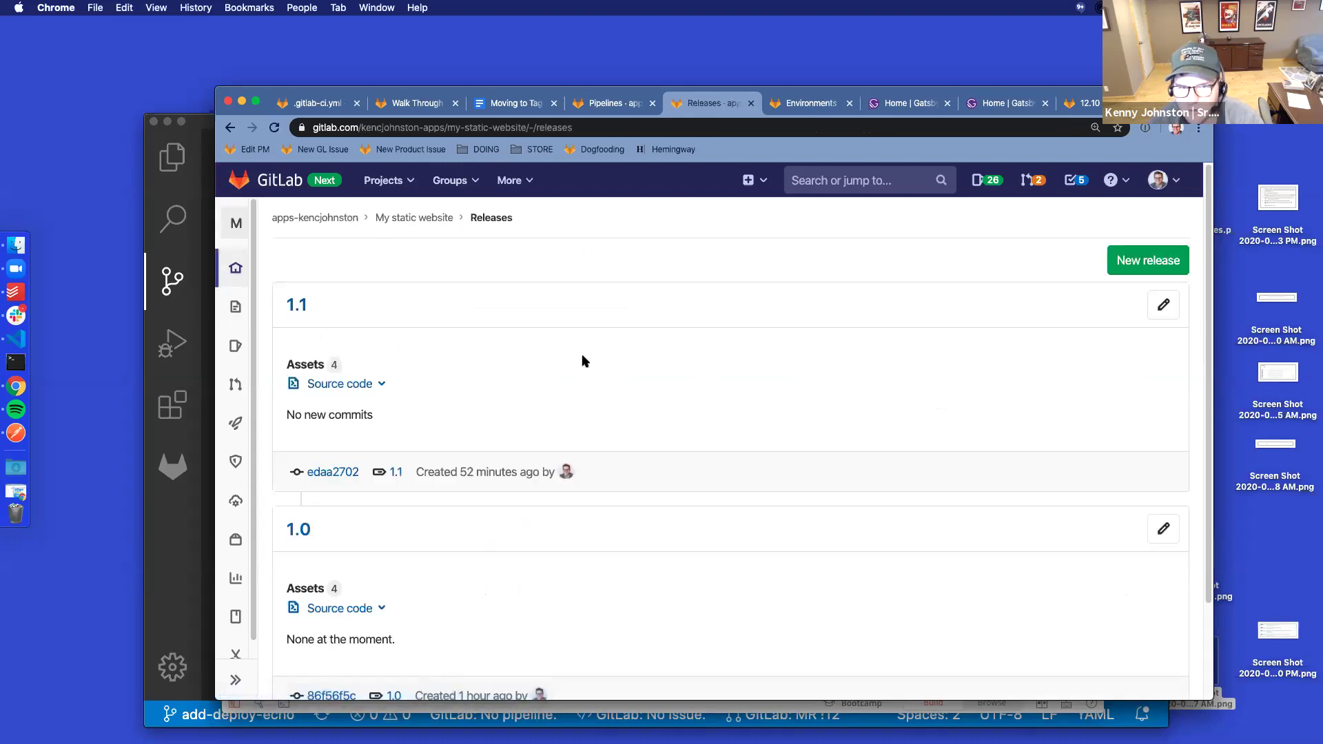
left_click(1138, 265)
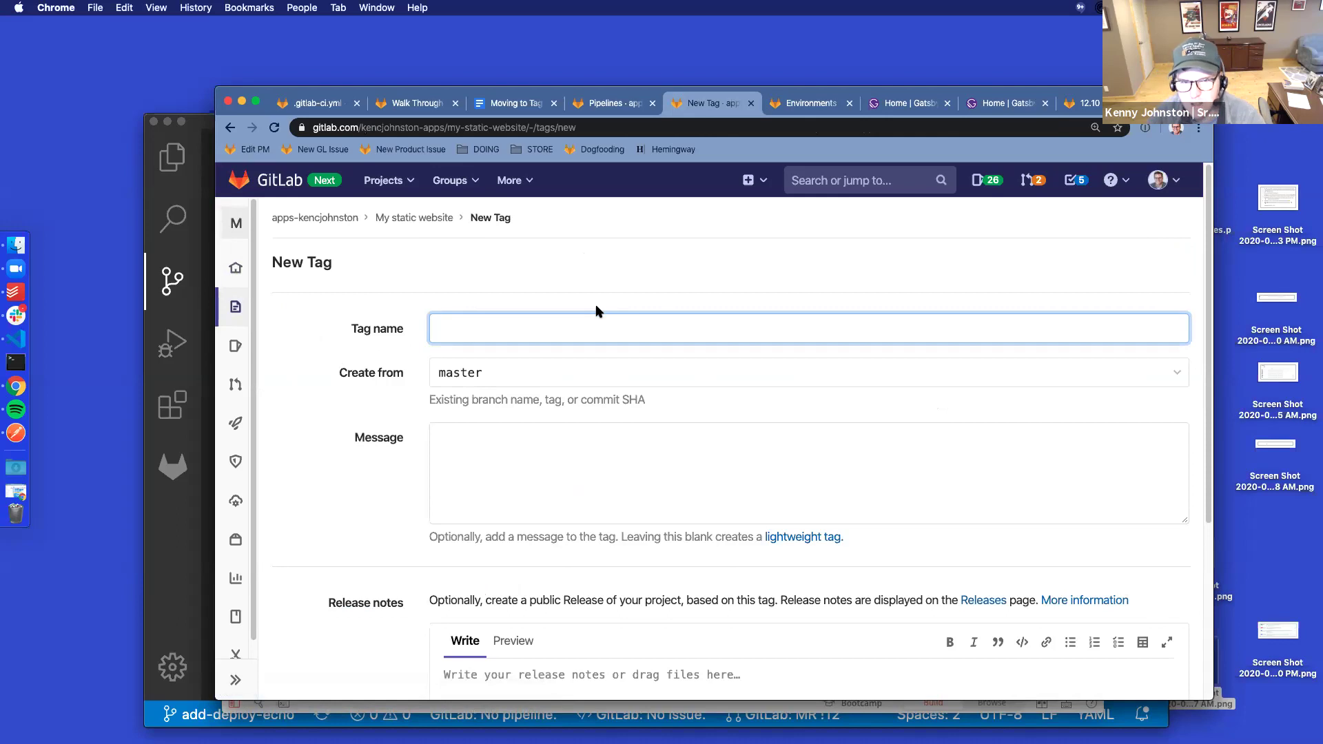
type("v")
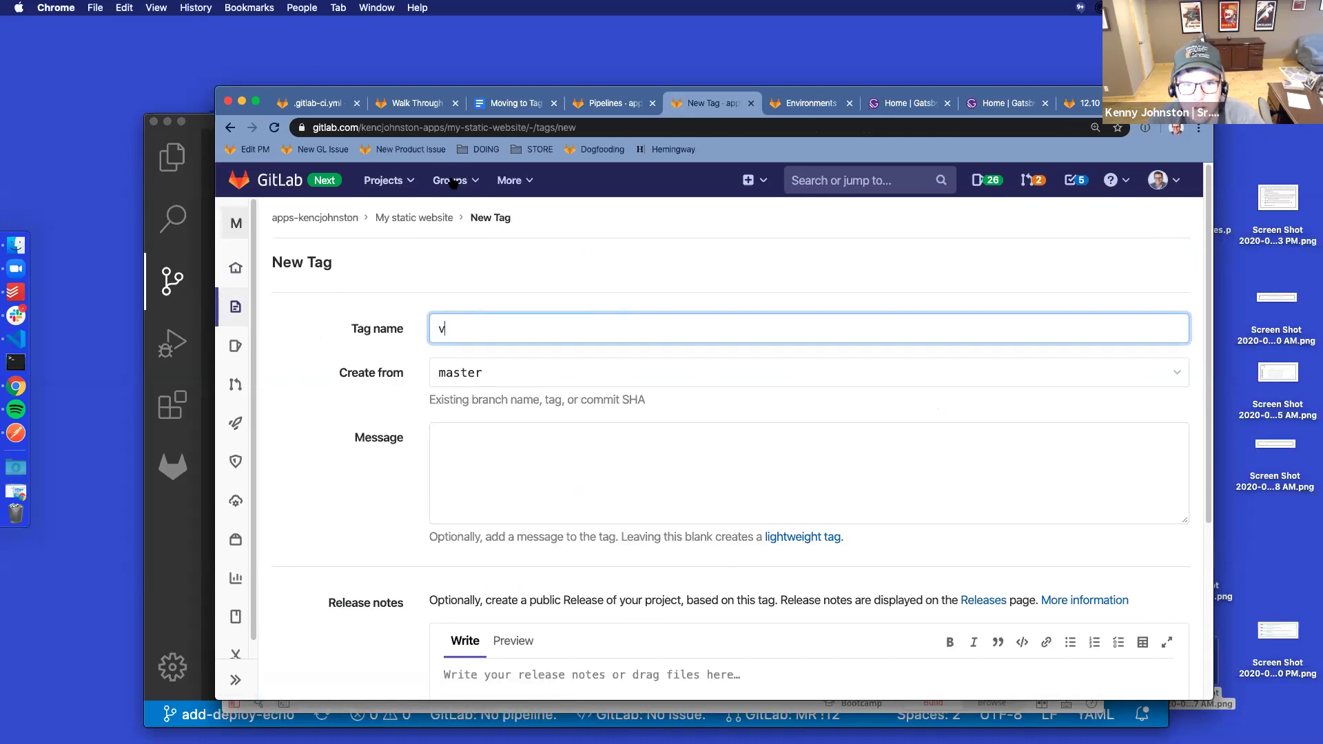
Open Releases in a new tab and confirm it lists 1.1 above 1.0
mouse_move(235, 267)
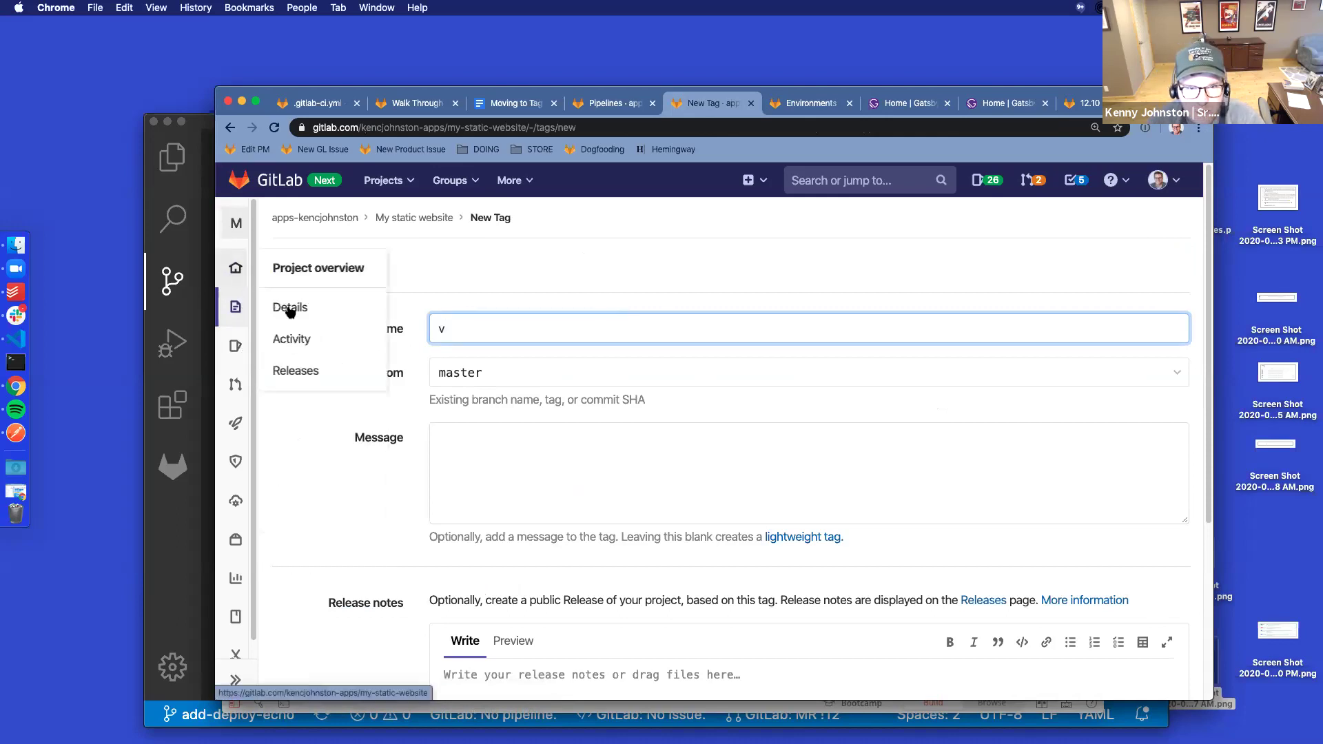
left_click(303, 370, "super")
left_click(755, 104)
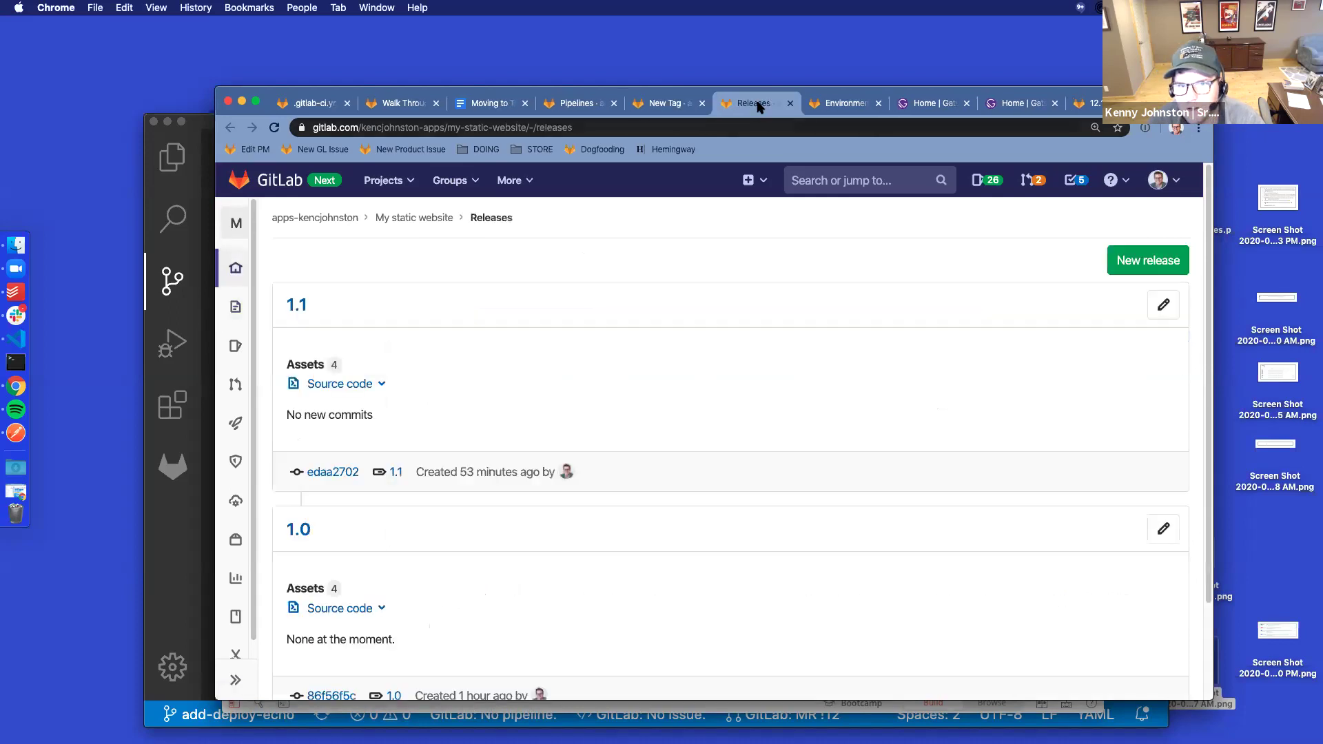
scroll(830, 383, "down", 3)
scroll(830, 383, "up", 3)
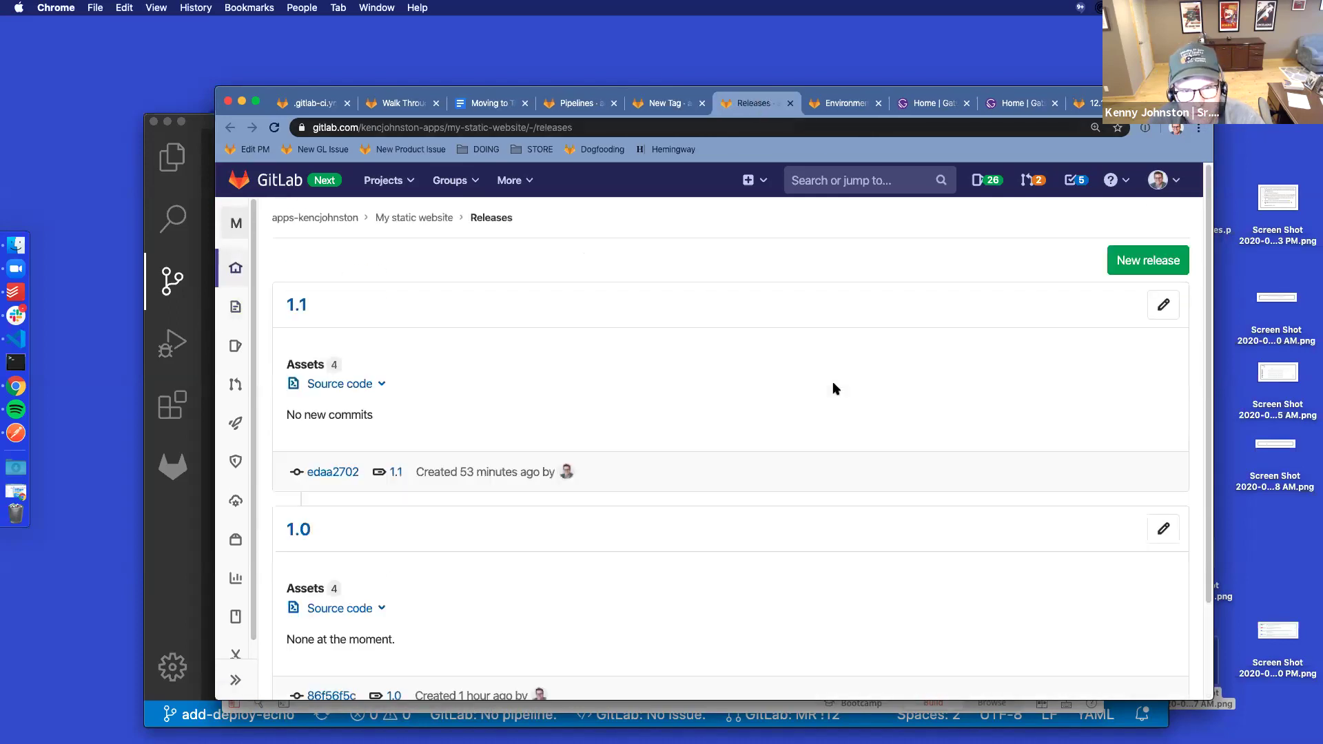
key("super+9")
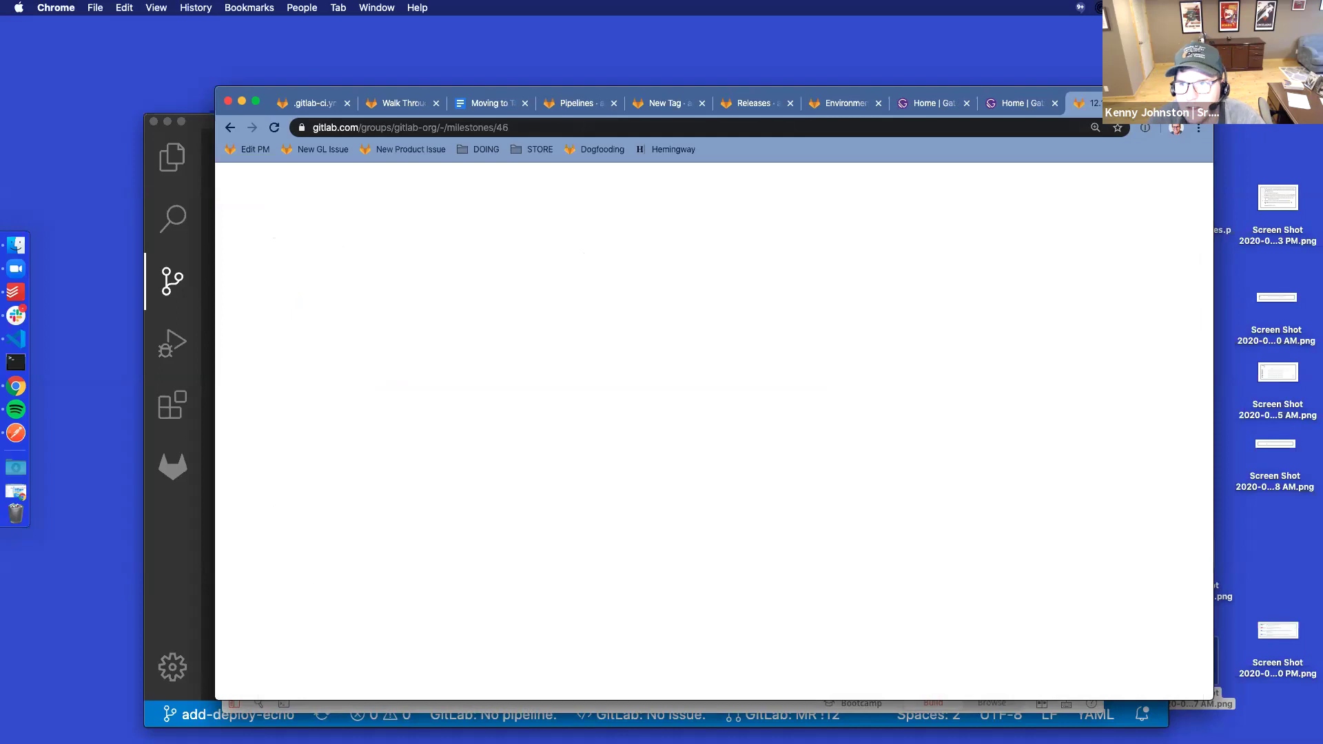
left_click(837, 107)
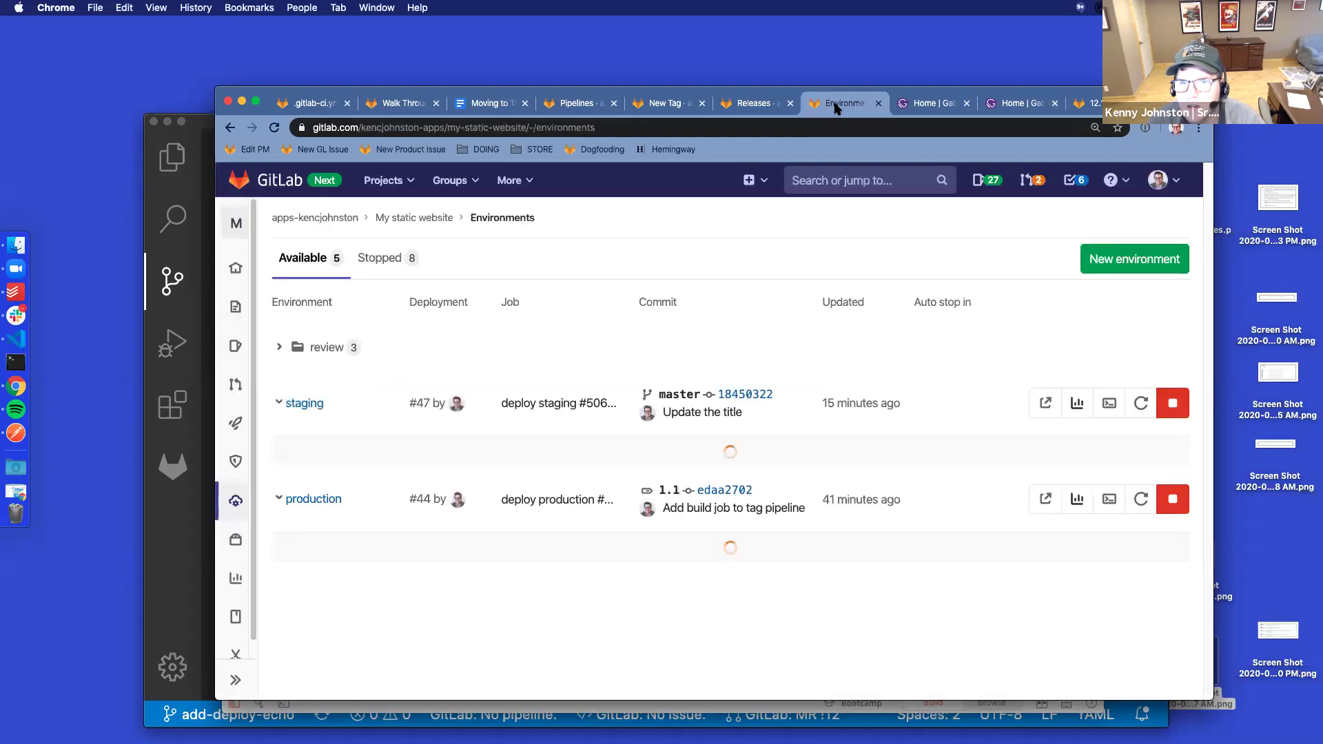
left_click(765, 107)
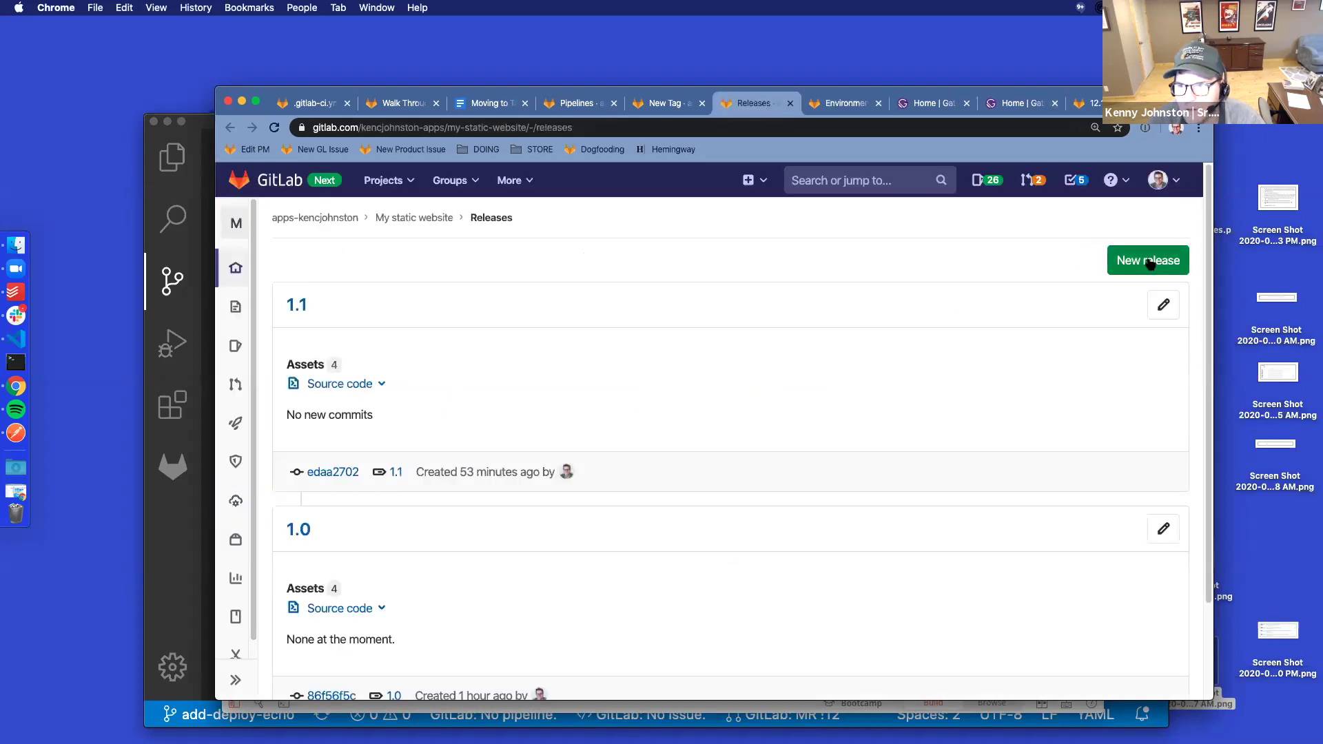
Start a new release with tag name 1.2 created from master
left_click(1126, 260)
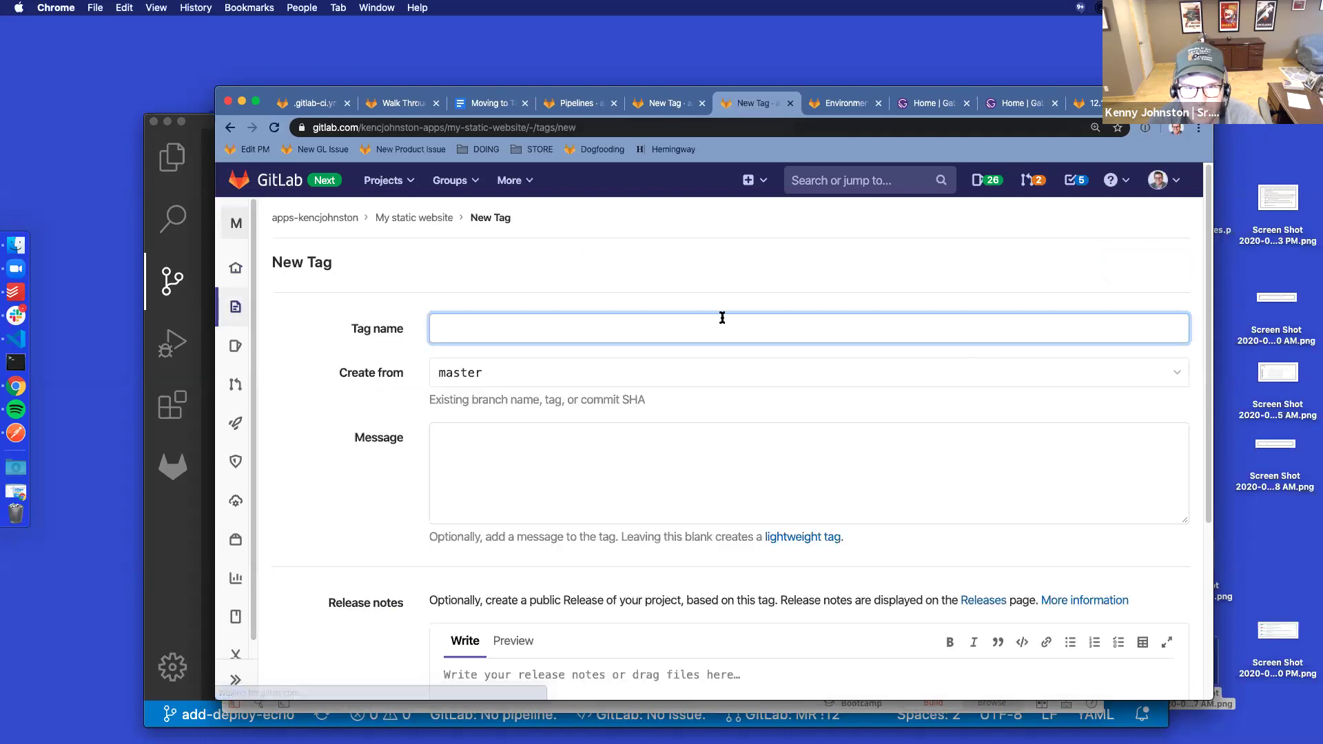
type("1")
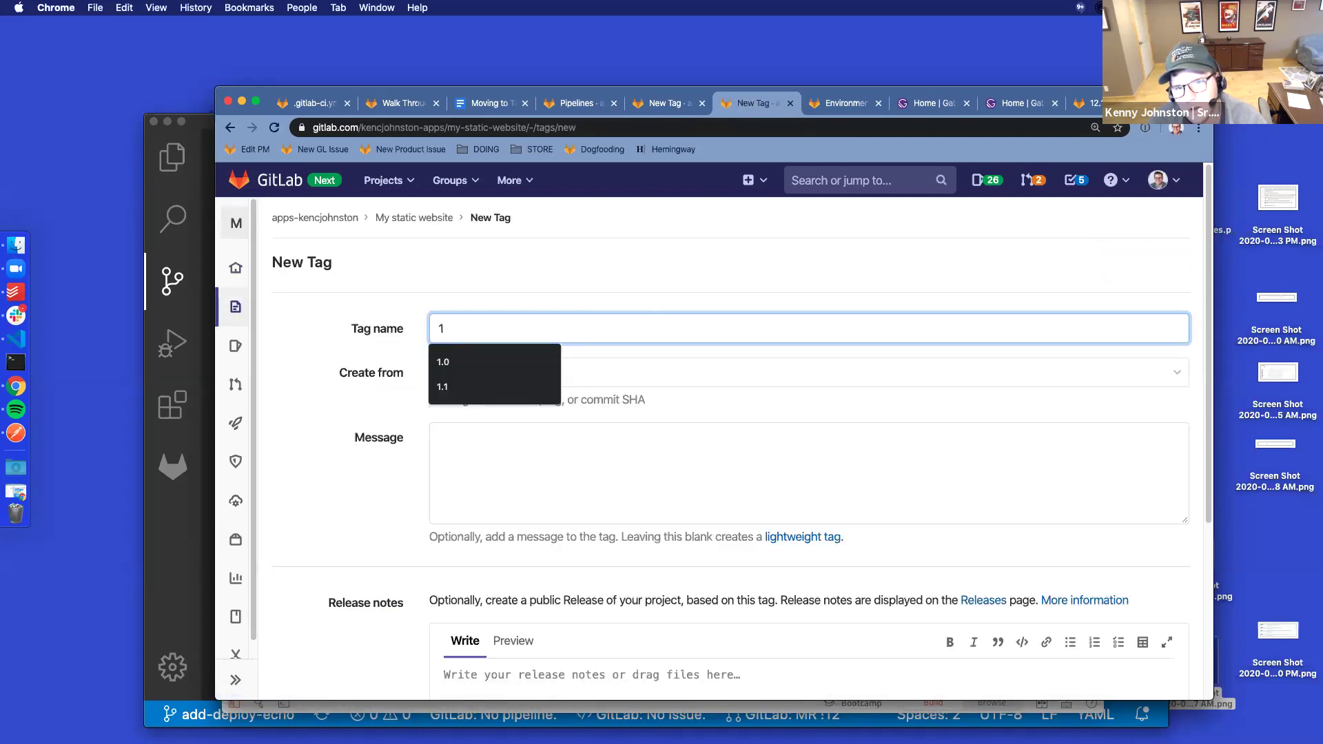
type(".2")
left_click(547, 469)
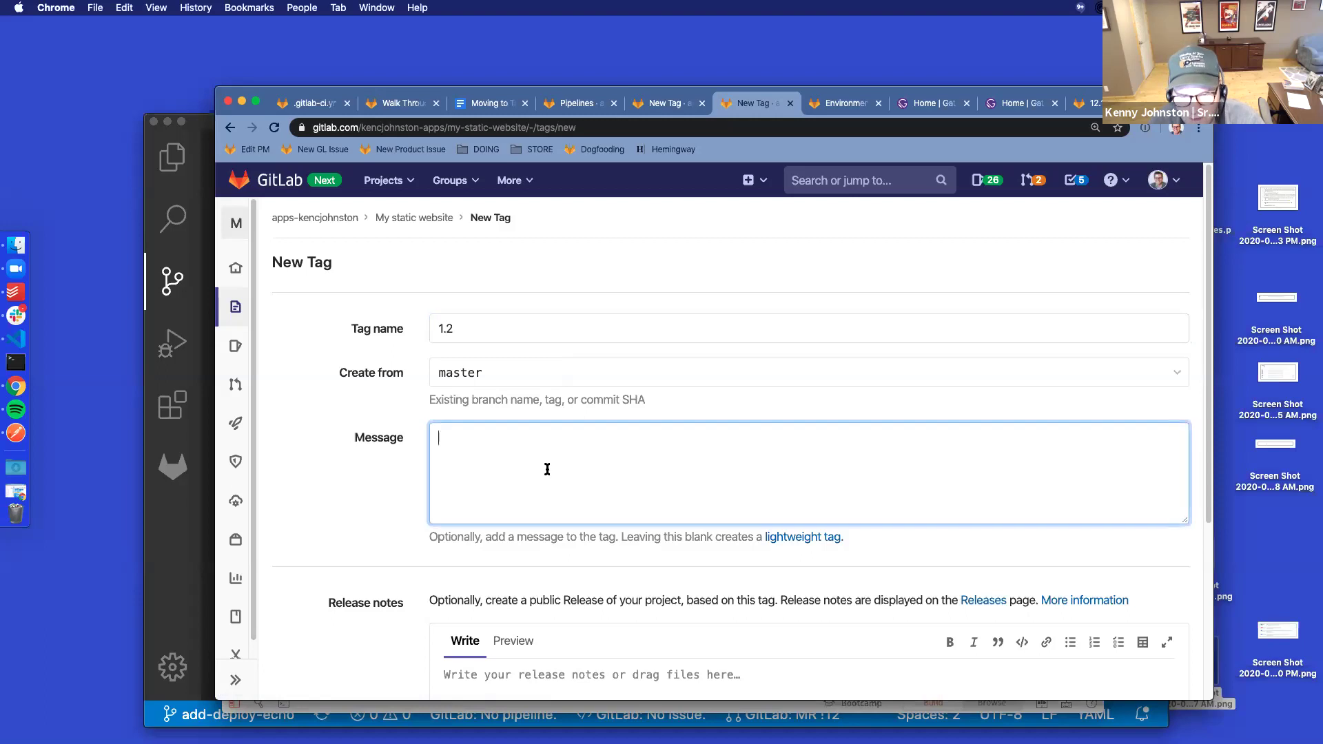
type("Includes updates to titles")
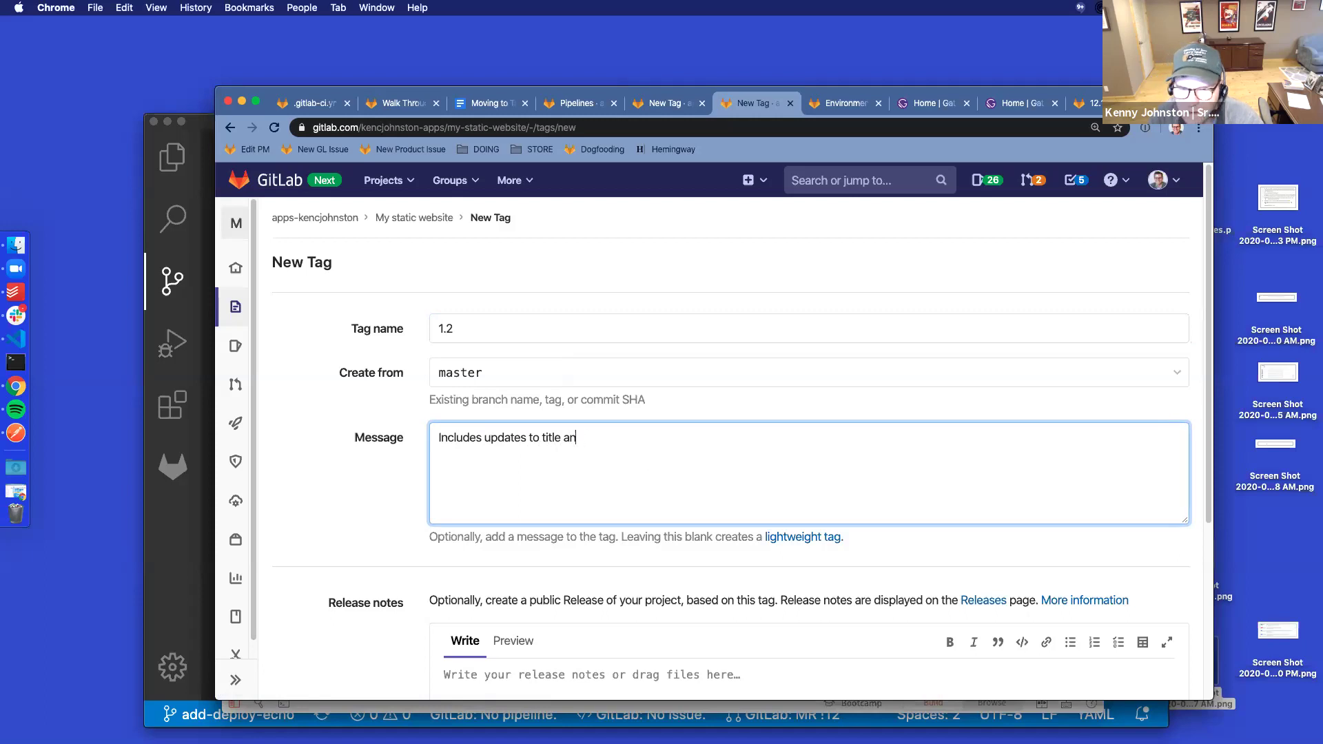
scroll(653, 466, "down", 3)
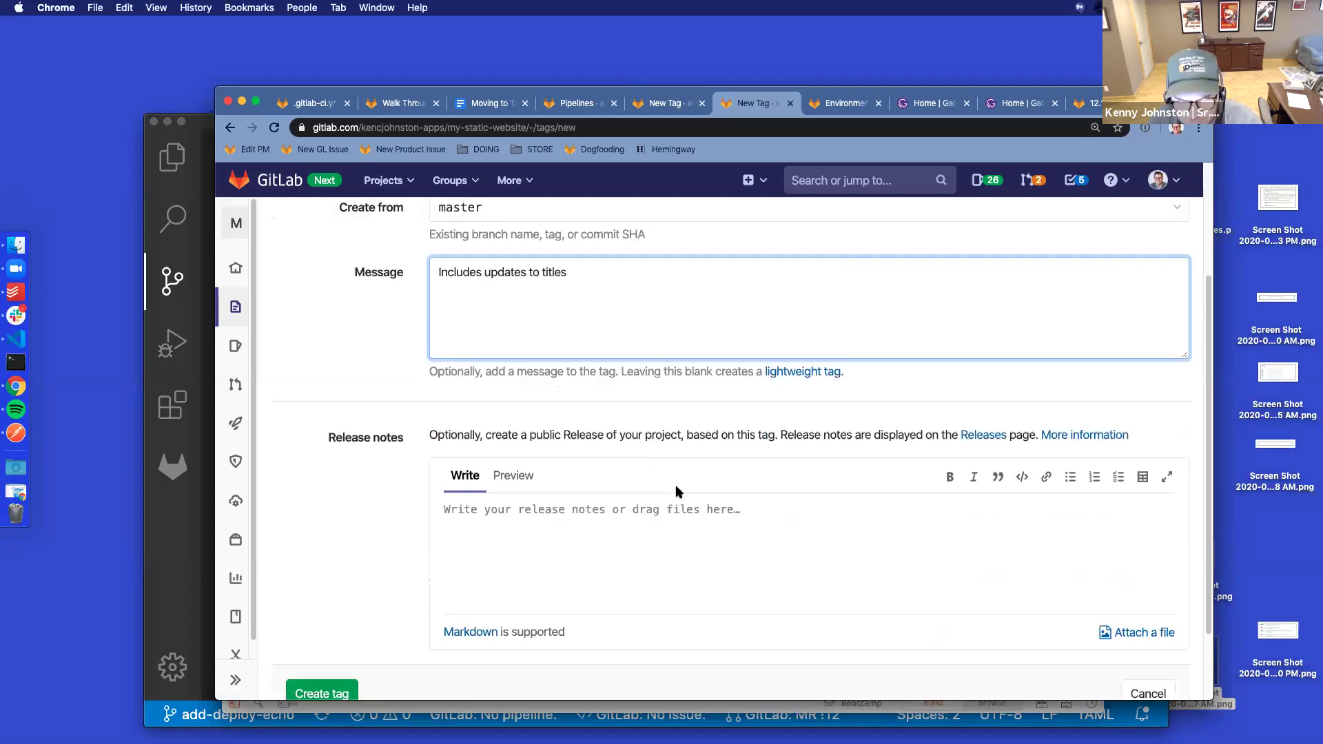
left_click(636, 529)
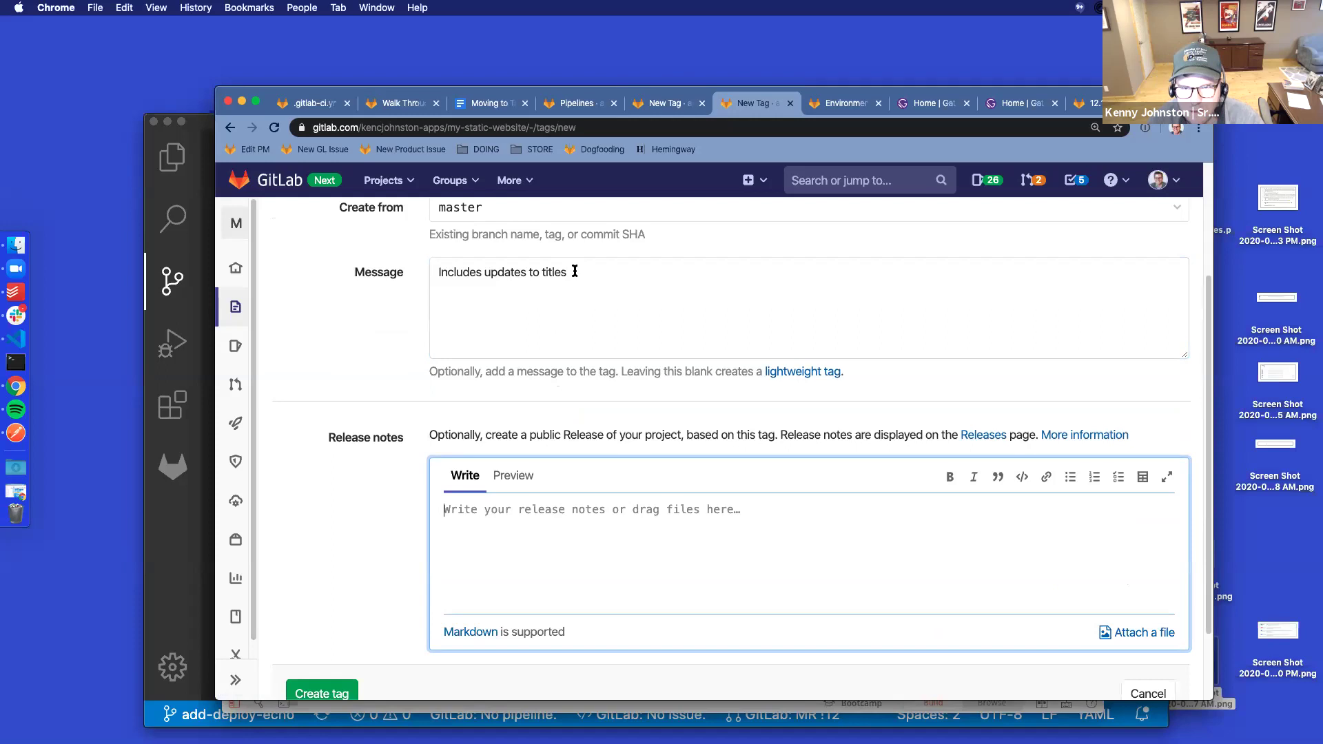
Set the tag message to 'v1.2 of production website' and release notes to 'Includes updates to titles'
left_click_drag(575, 271, 457, 263)
type("v")
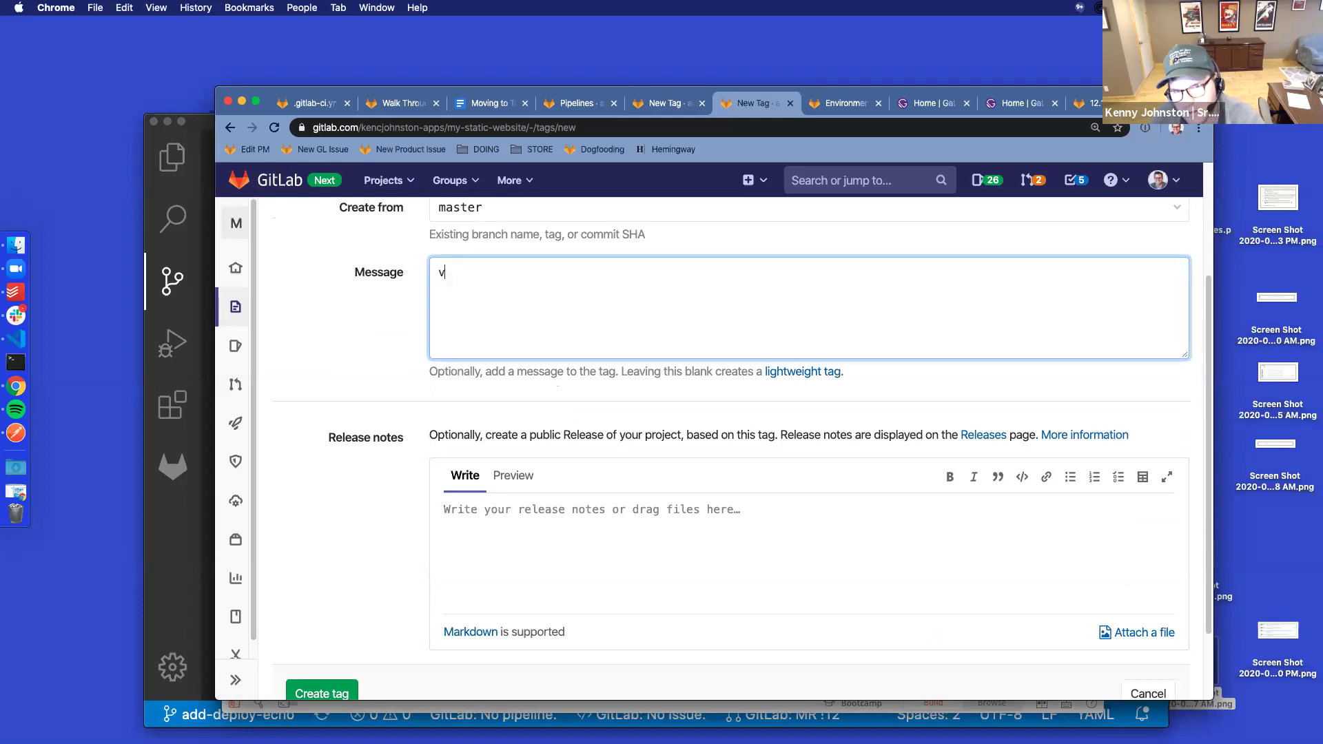
type("1.2 of production website")
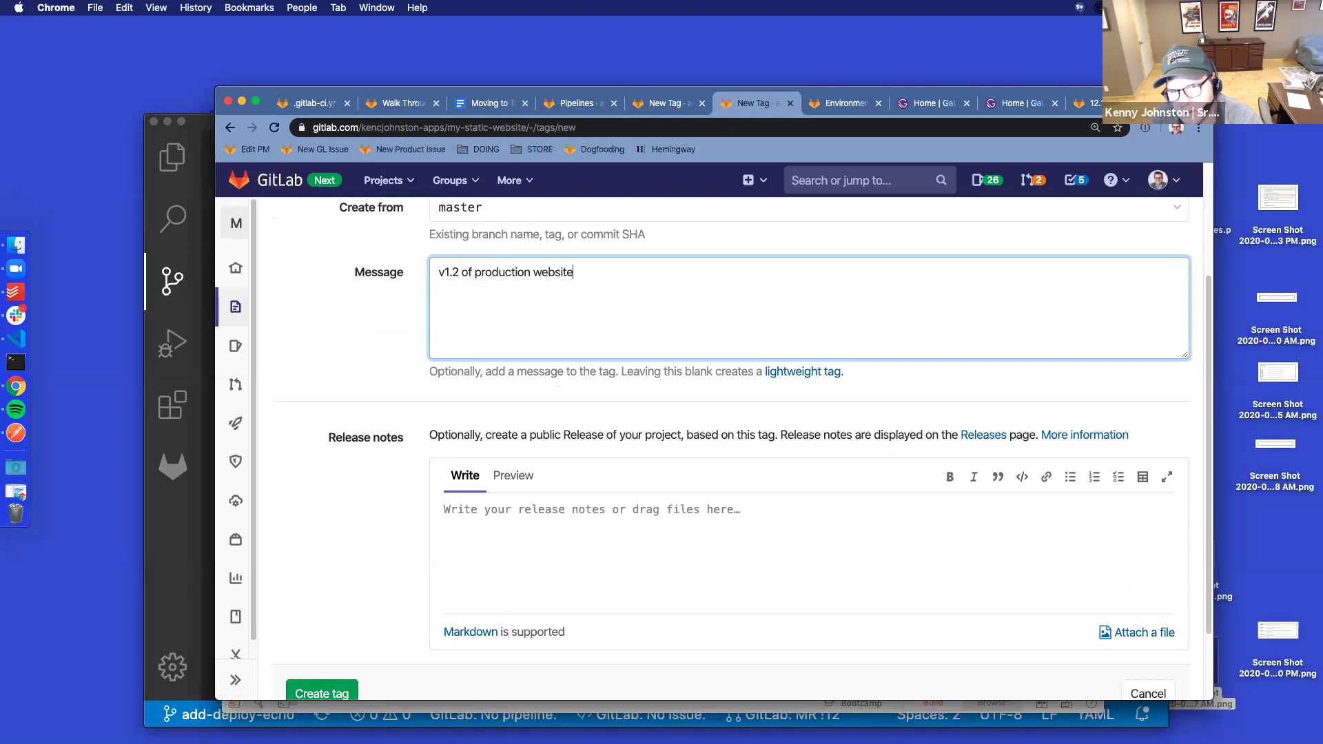
key("Tab")
key("Tab")
key("Tab")
key("Tab")
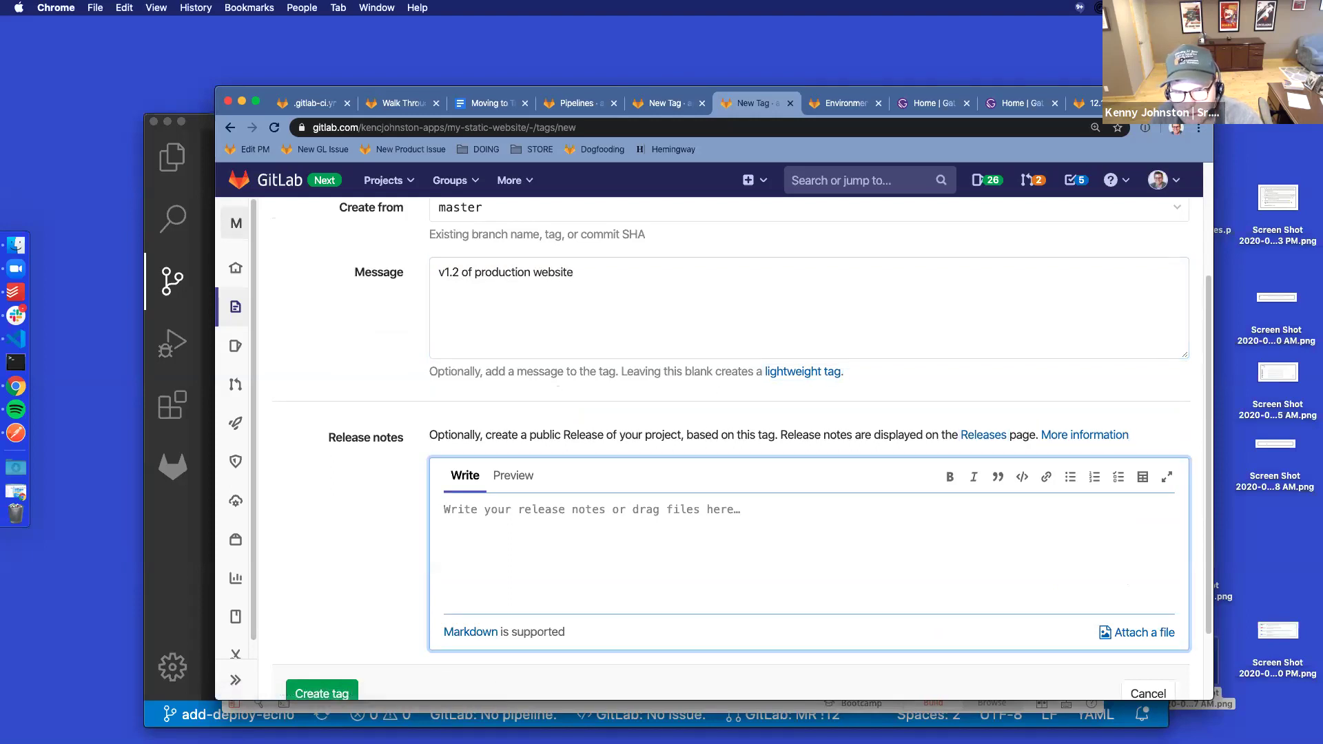
type("Includes updates to title")
Create tag 1.2, then add 'Default release name to next semantic version' to the walkthrough notes
left_click(338, 689)
left_click(484, 102)
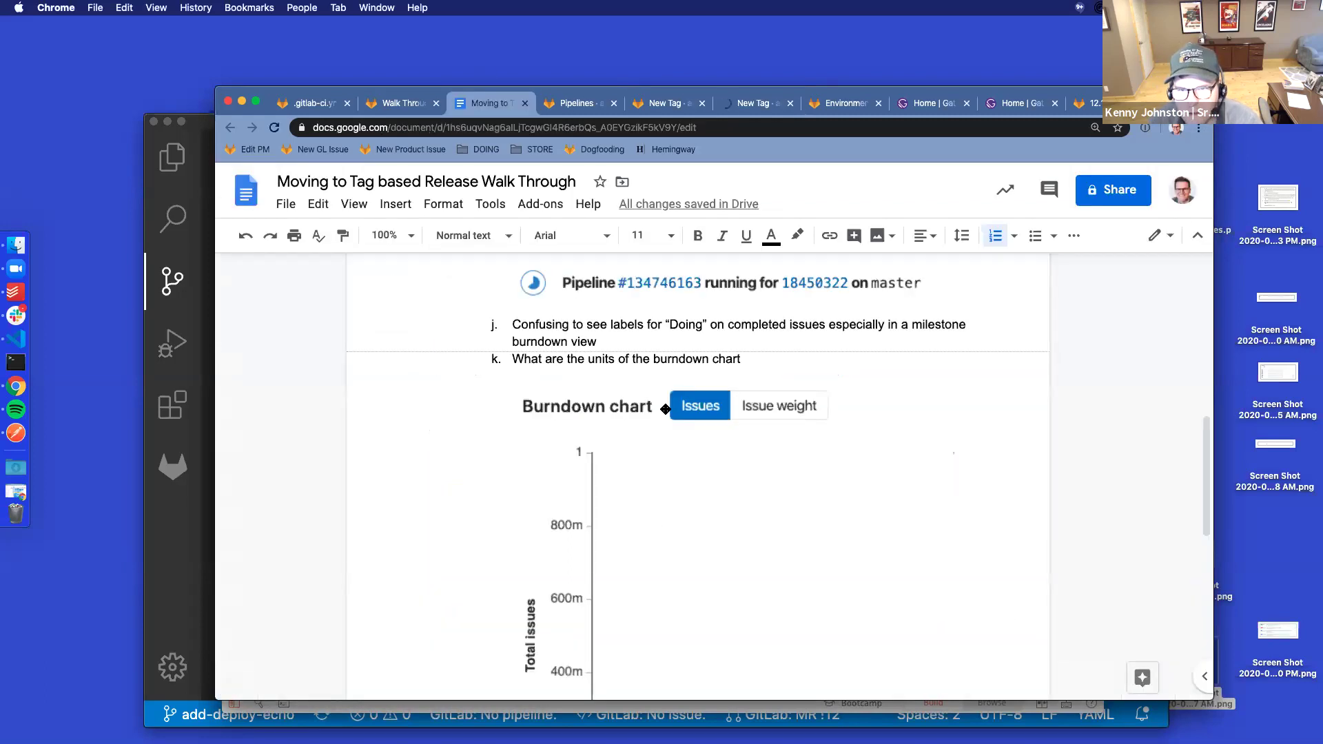
scroll(731, 462, "down", 3)
scroll(916, 609, "down", 2)
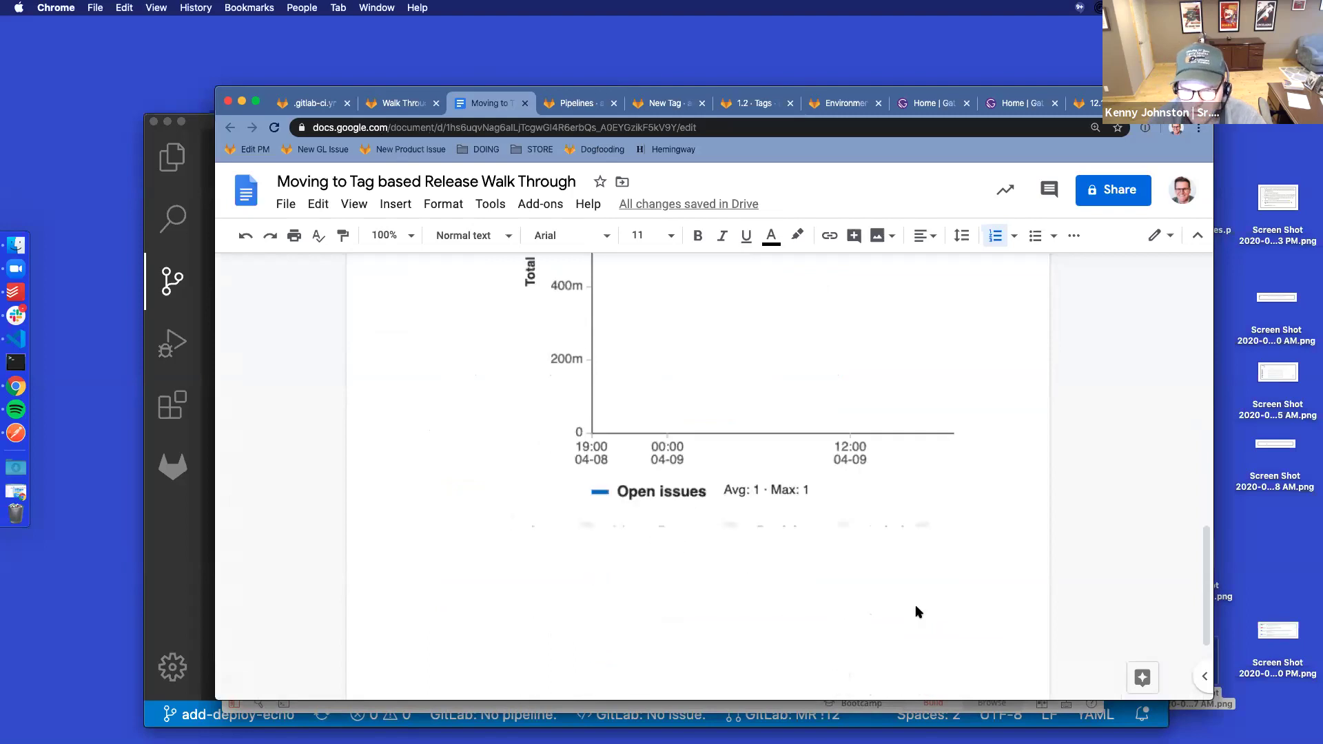
key("super+shift+7")
key("super+Right")
key("Return")
type("Default release name to next semat")
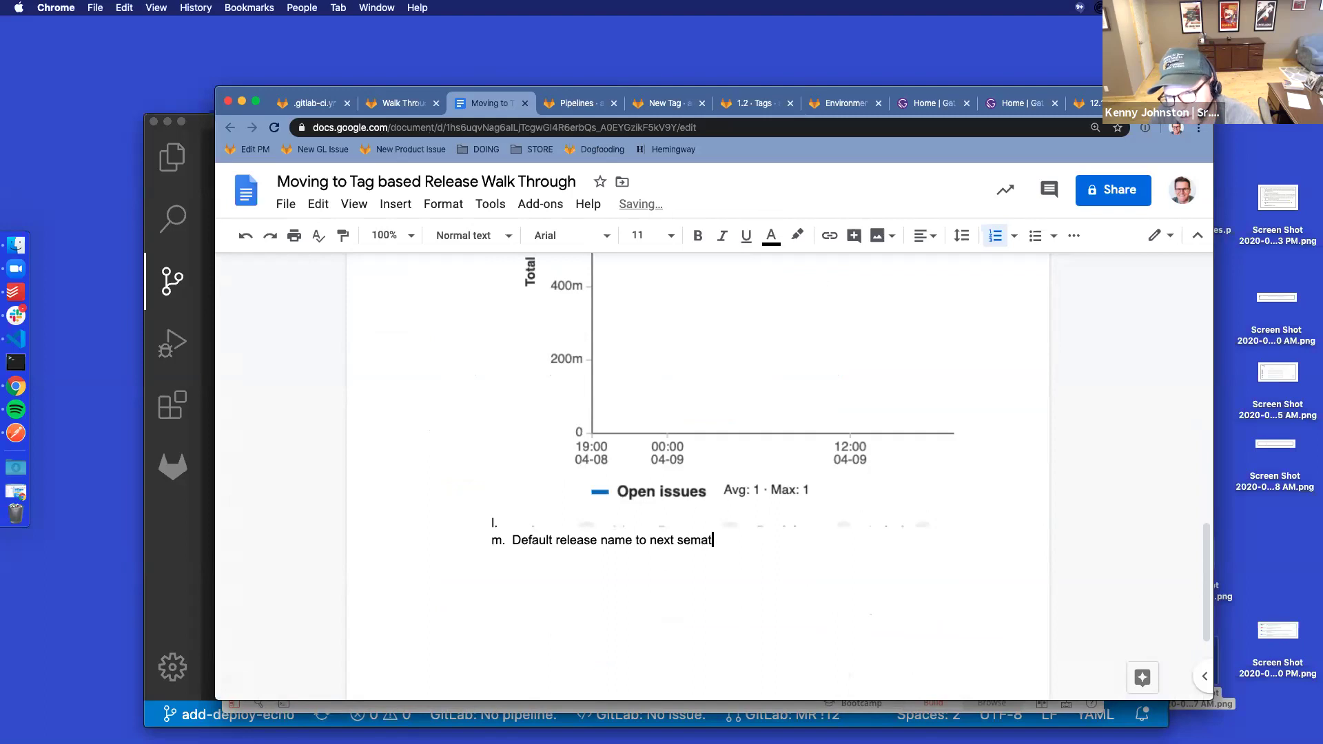
type("n version")
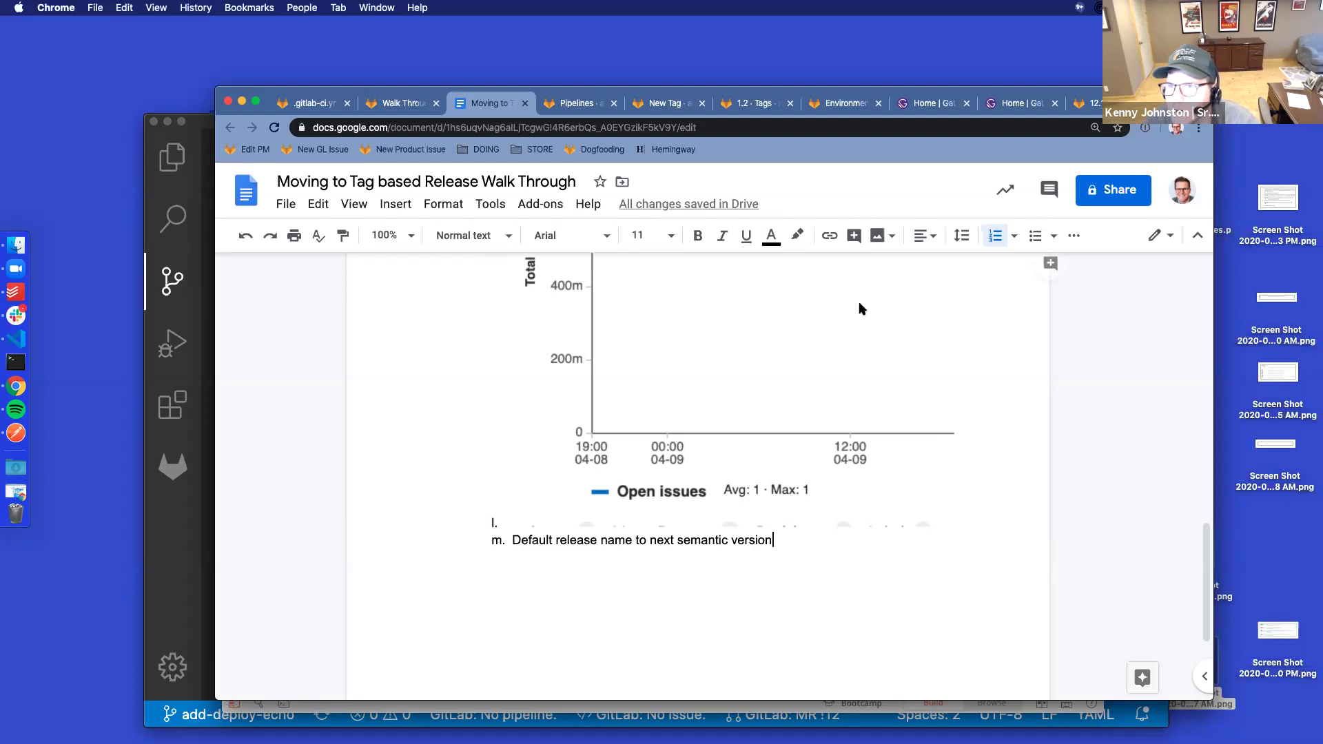
left_click(757, 104)
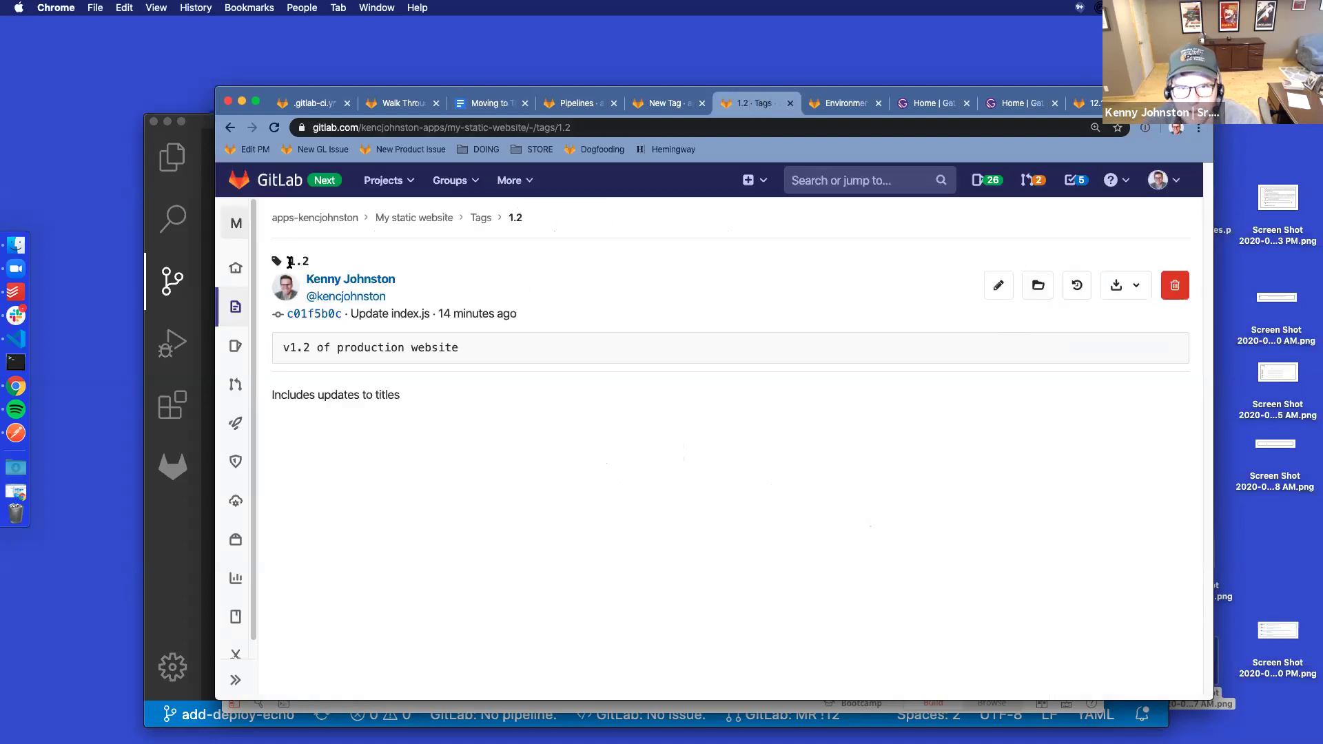
Check Releases lists 1.2 with 'Includes updates to titles', then open Pipelines in a new tab
mouse_move(236, 307)
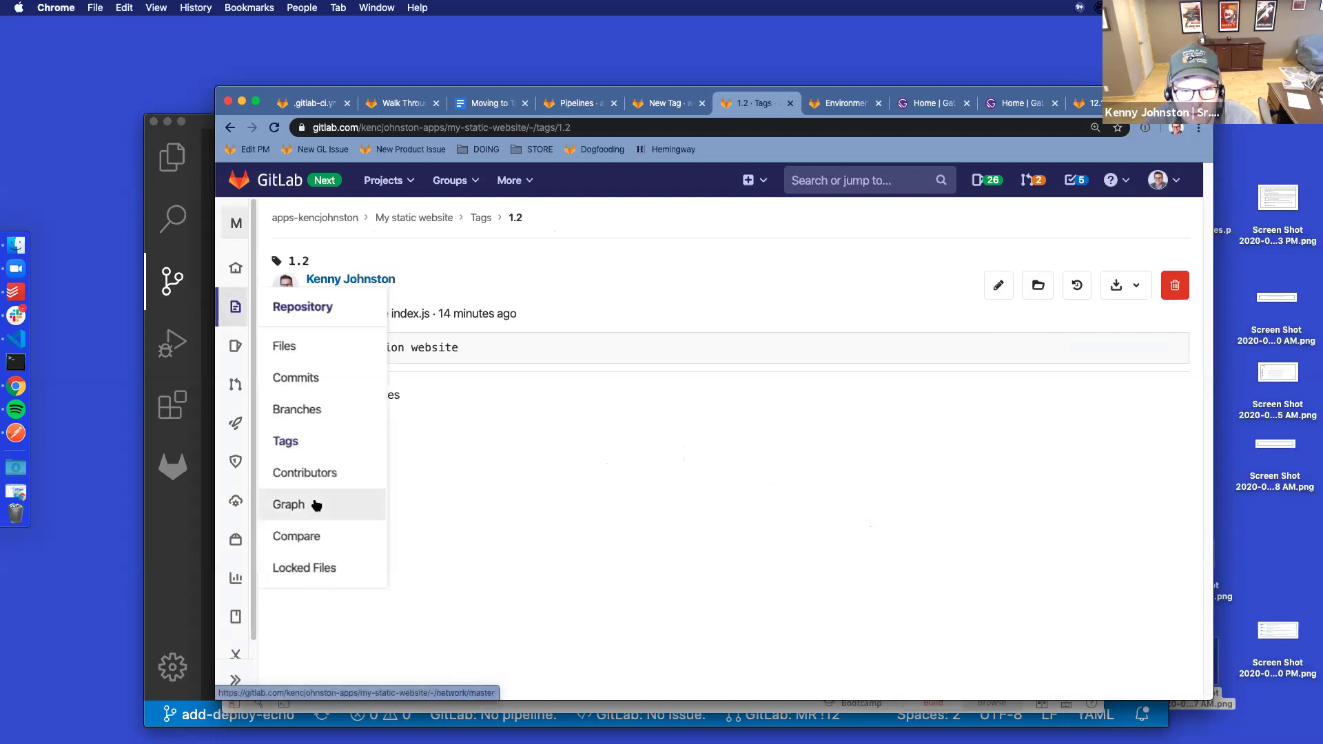
mouse_move(236, 268)
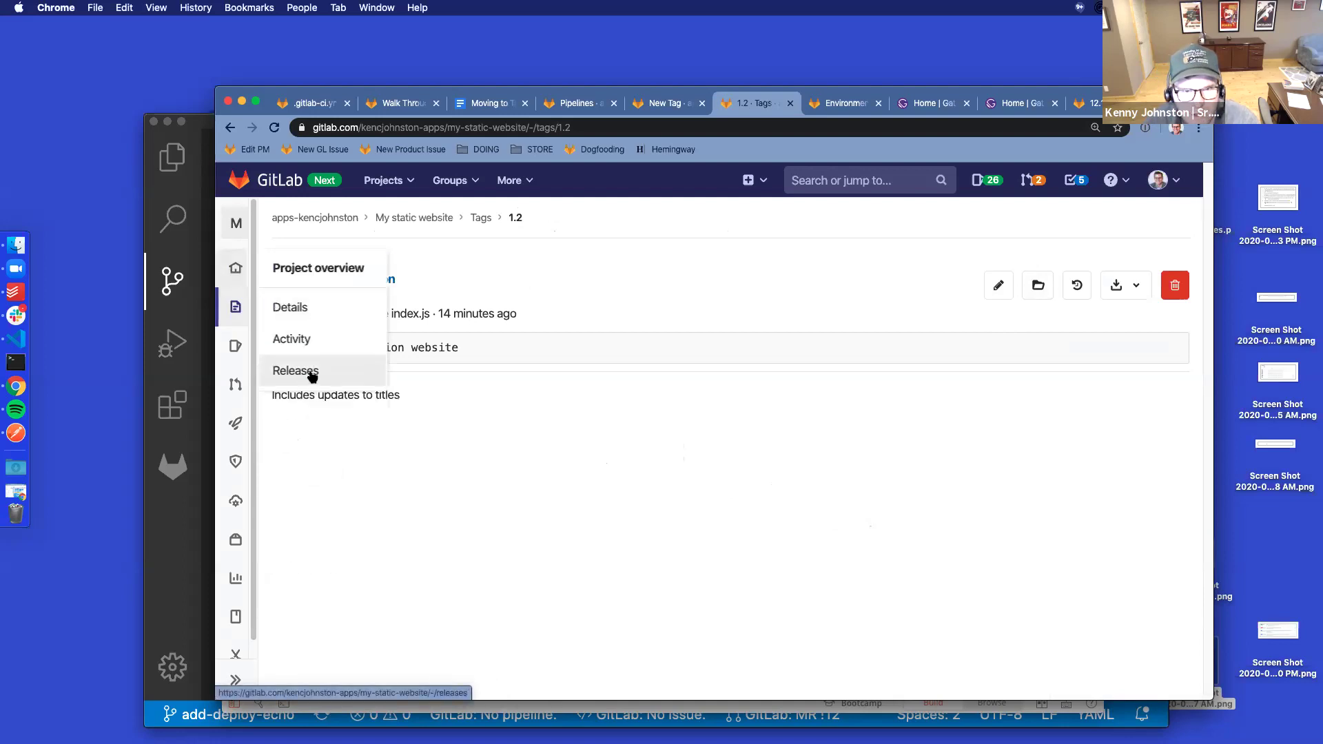
left_click(312, 373)
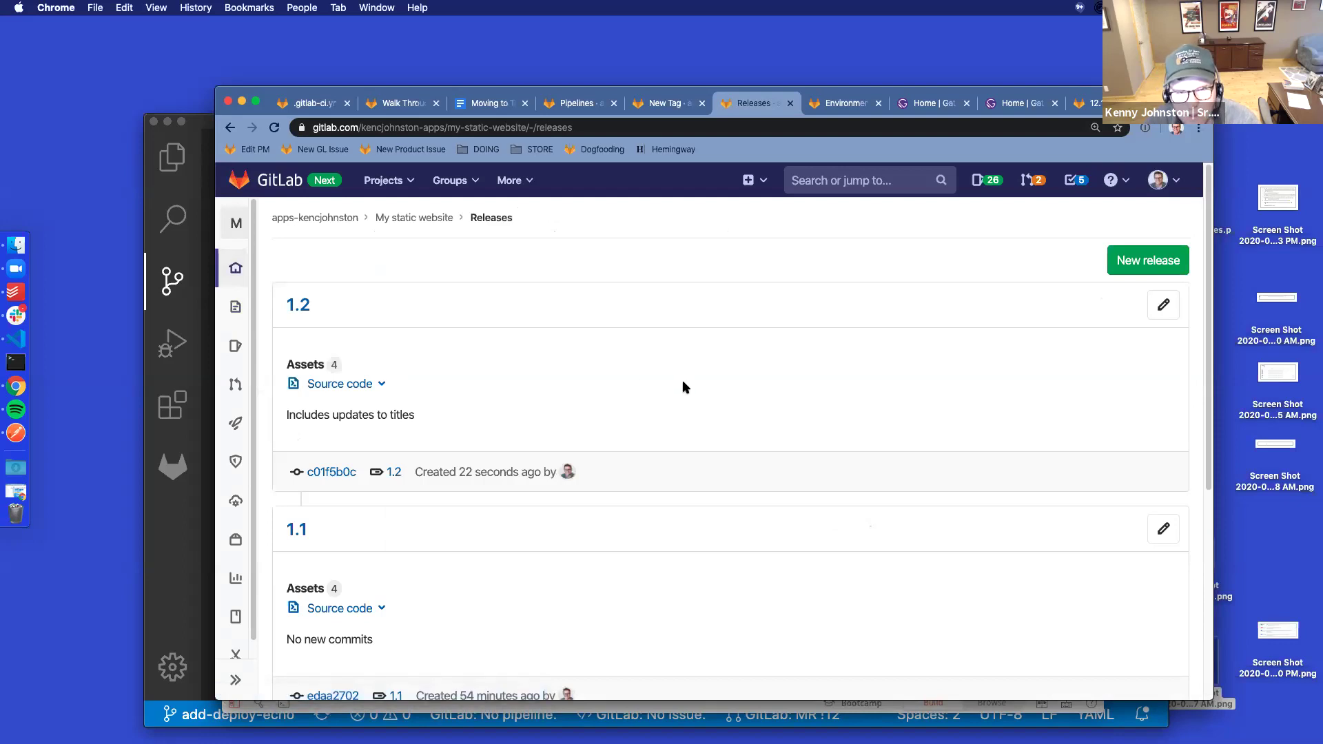
mouse_move(235, 423)
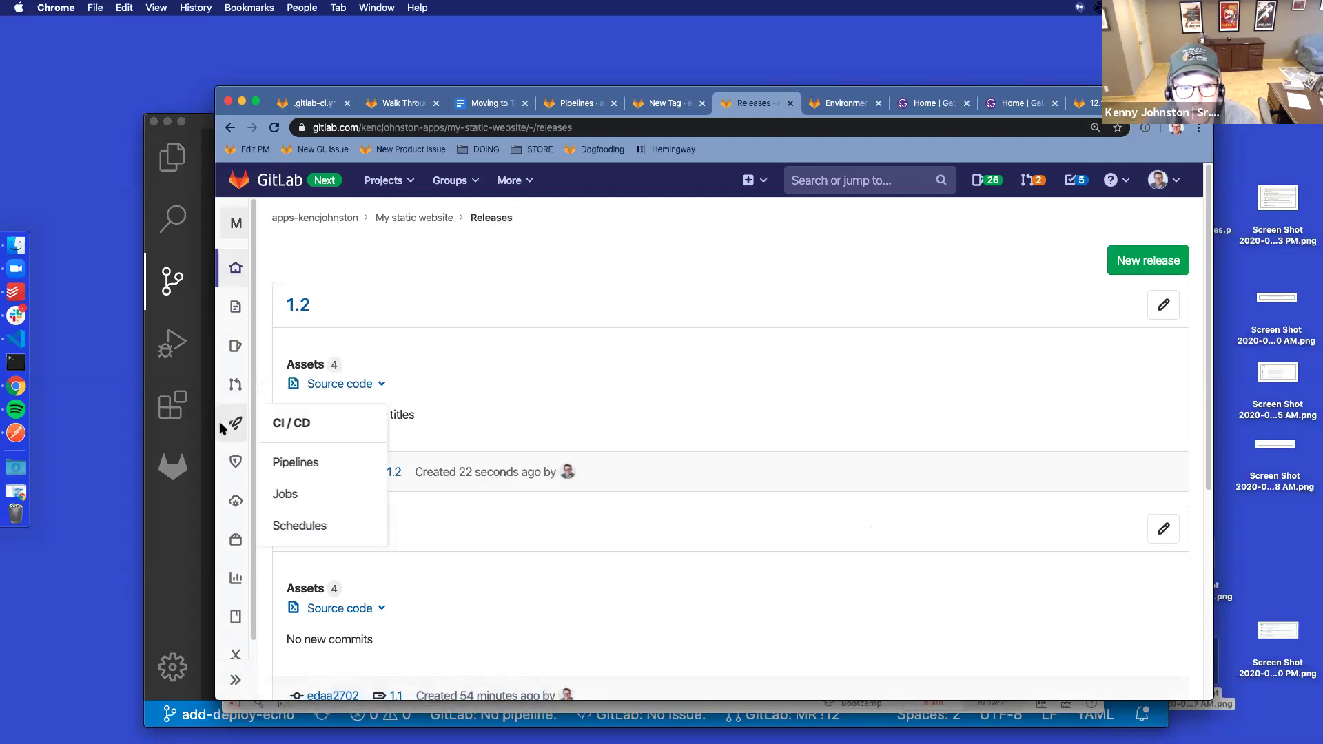
left_click(279, 461, "super")
left_click(792, 108)
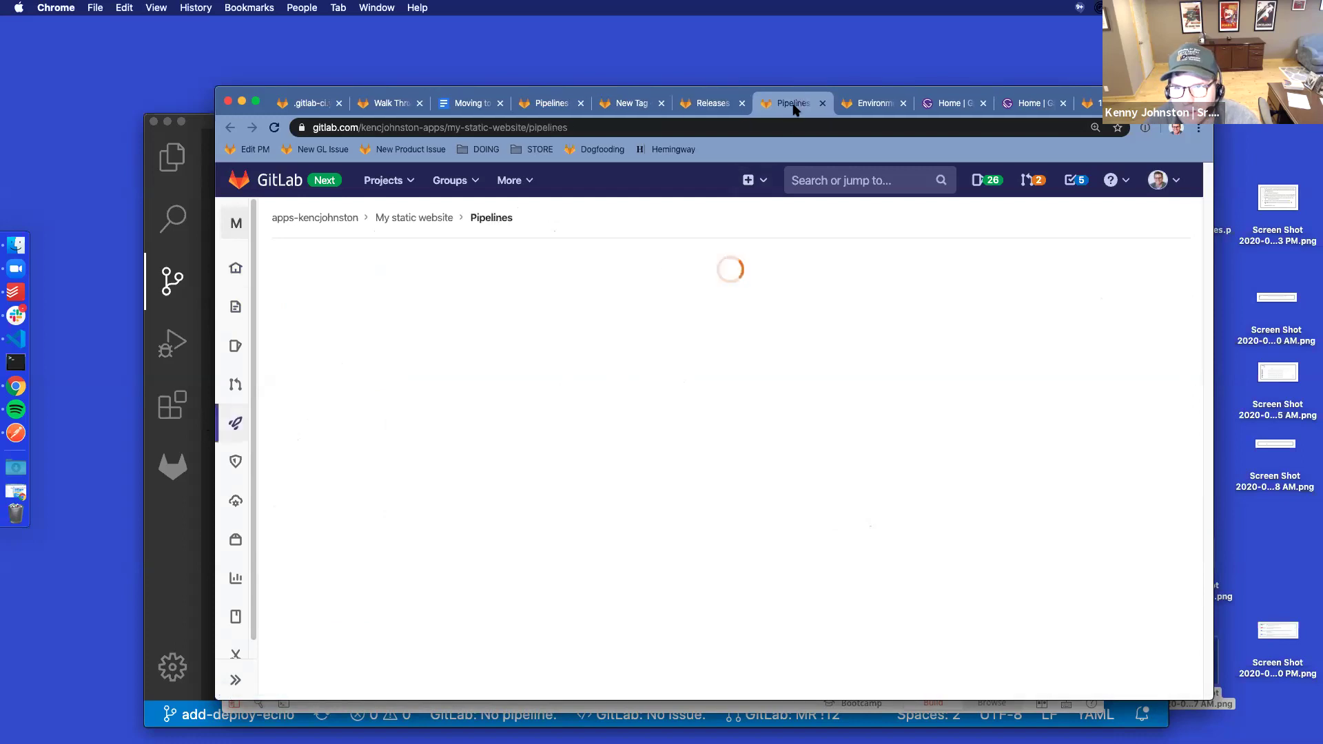
Close the extra tabs and filter pipelines to Tags: 1.2 running, 1.1 passed, 1.0 failed
left_click(662, 104)
left_click(579, 104)
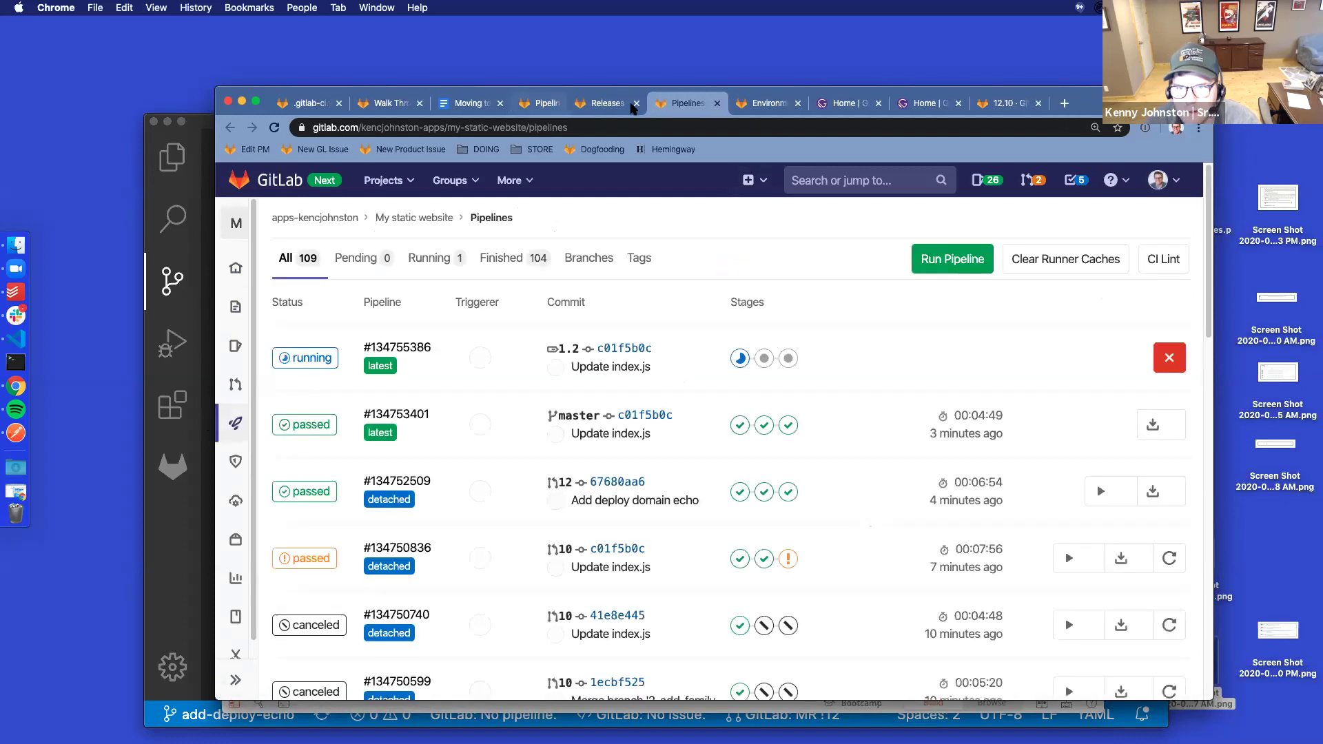
left_click(638, 258)
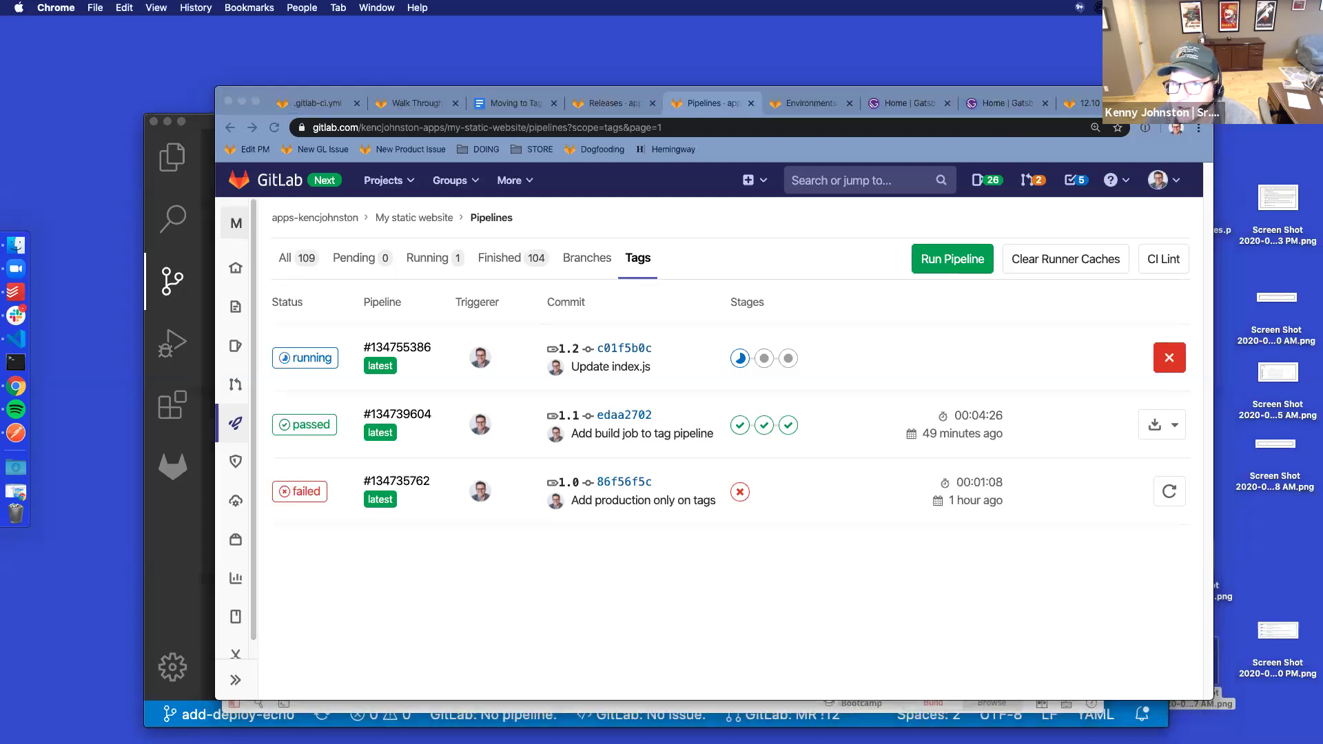
left_click_drag(902, 80, 578, 104)
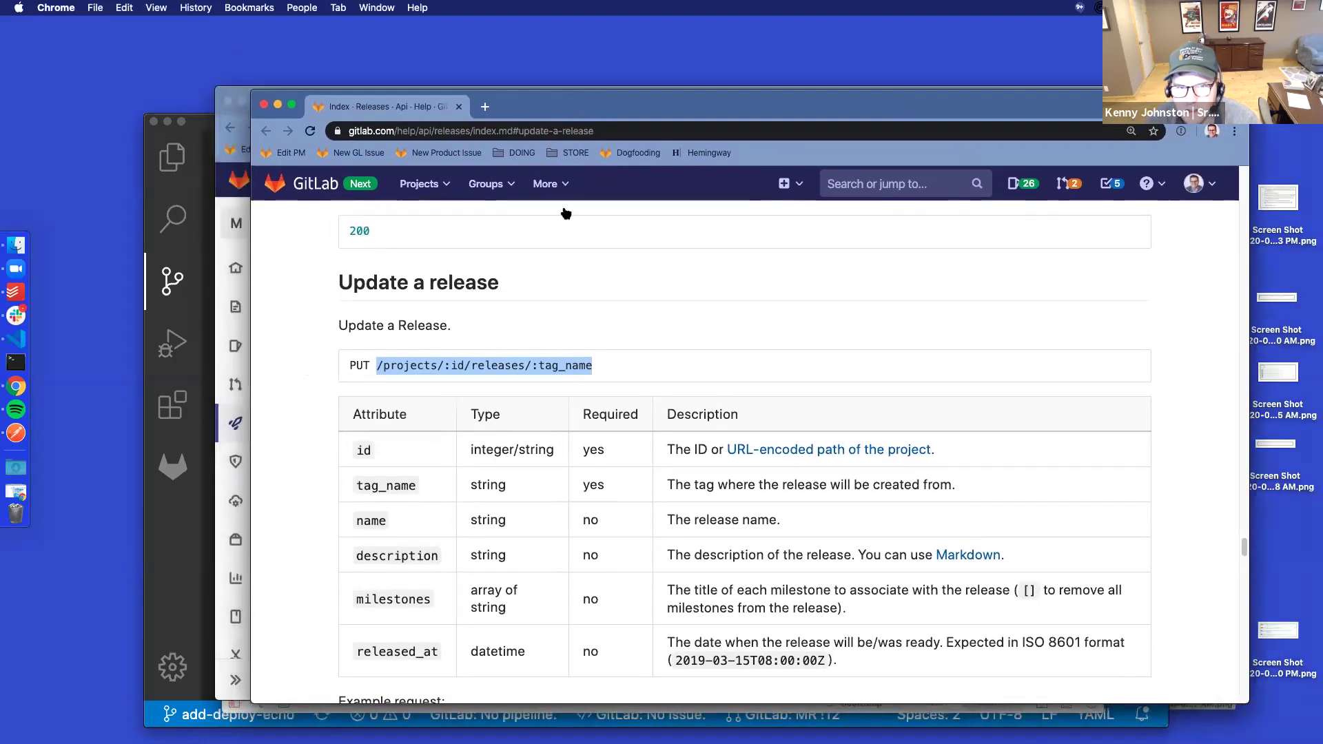
Scroll the Update a release docs to the milestones attribute and the example curl command
scroll(496, 378, "down", 1)
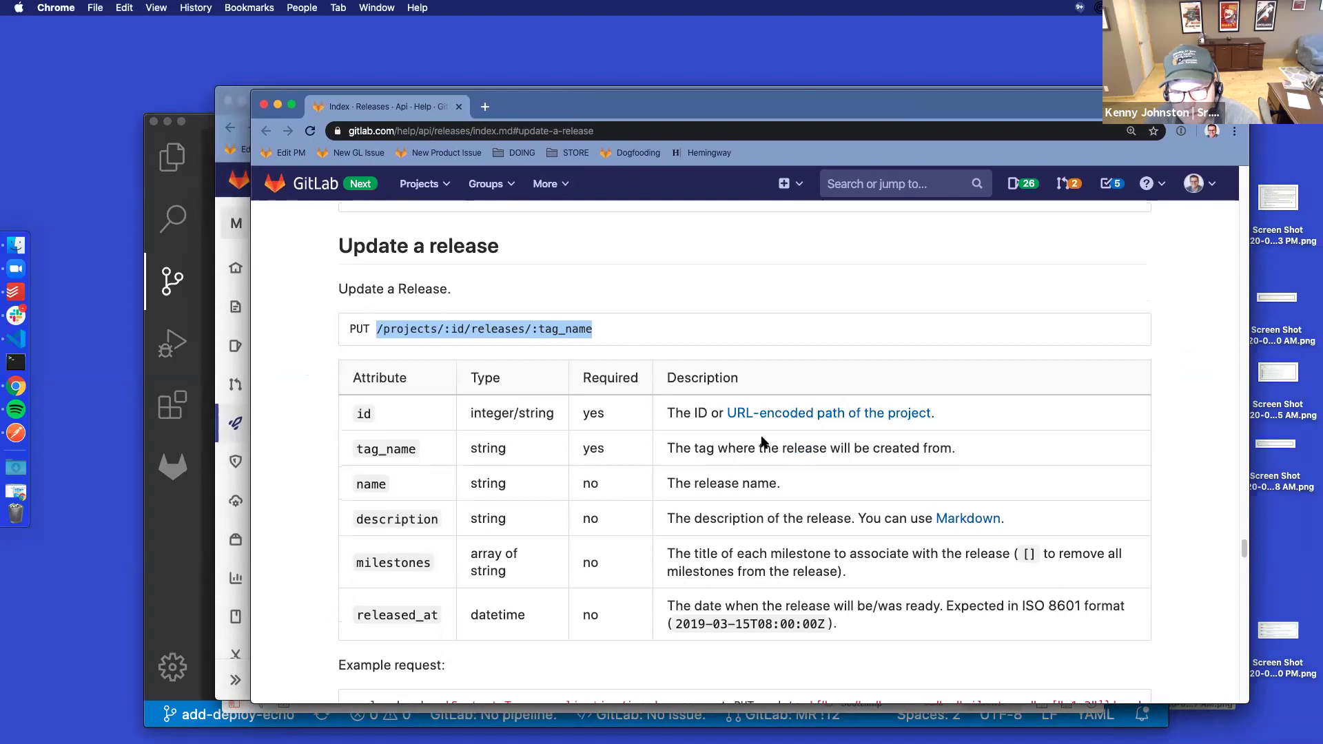
scroll(758, 475, "down", 1)
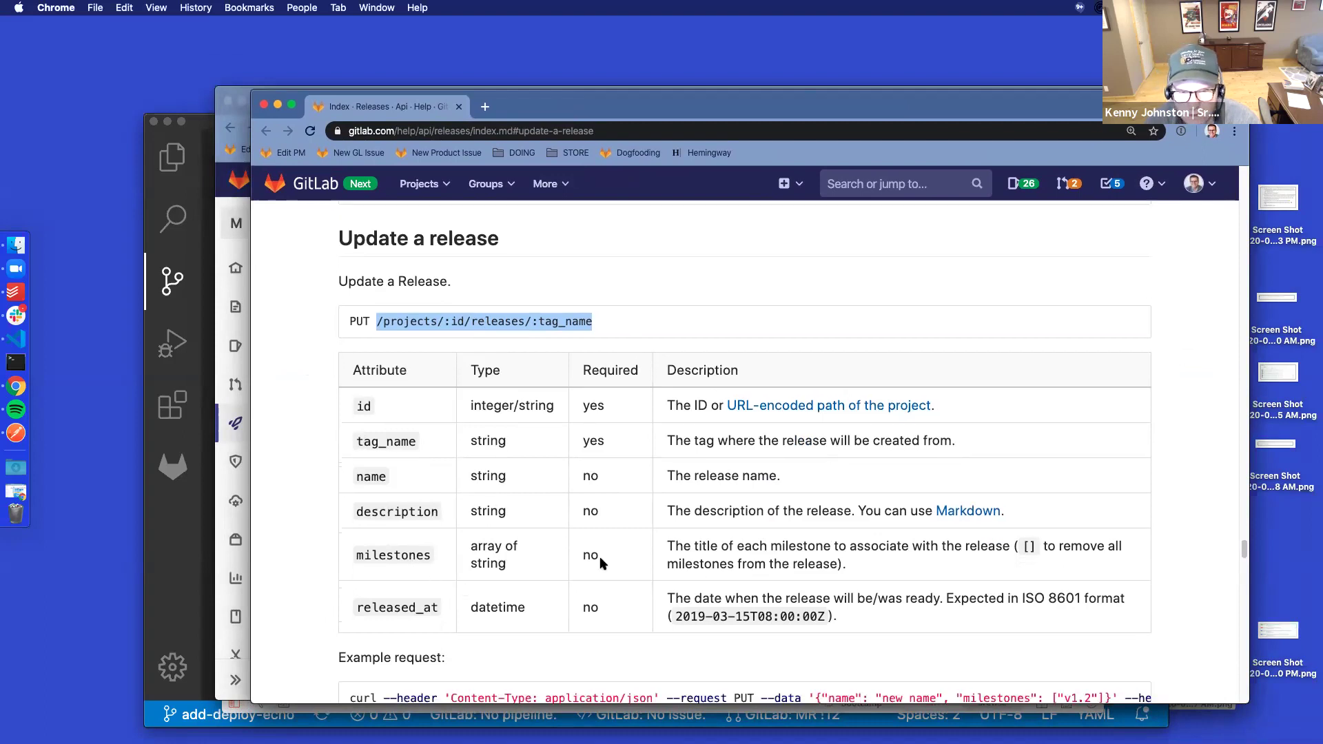
left_click_drag(867, 561, 345, 556)
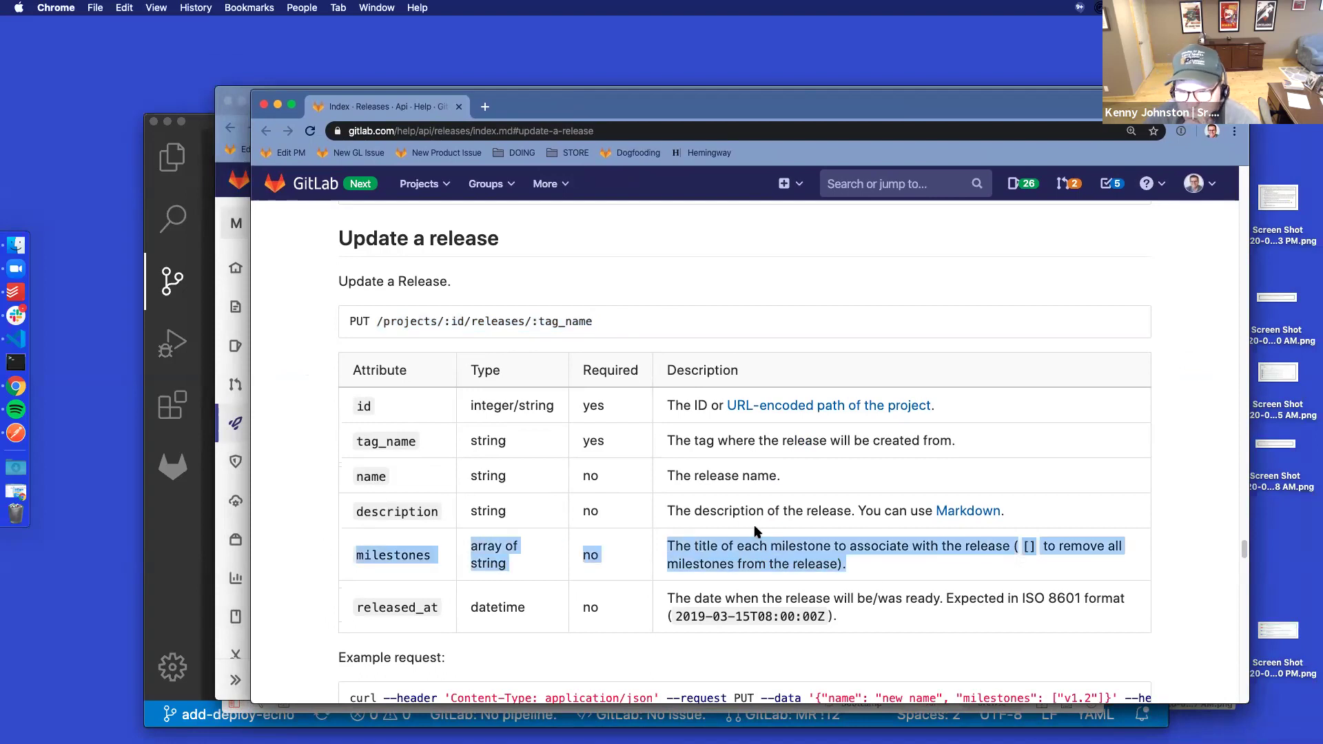
left_click(862, 560)
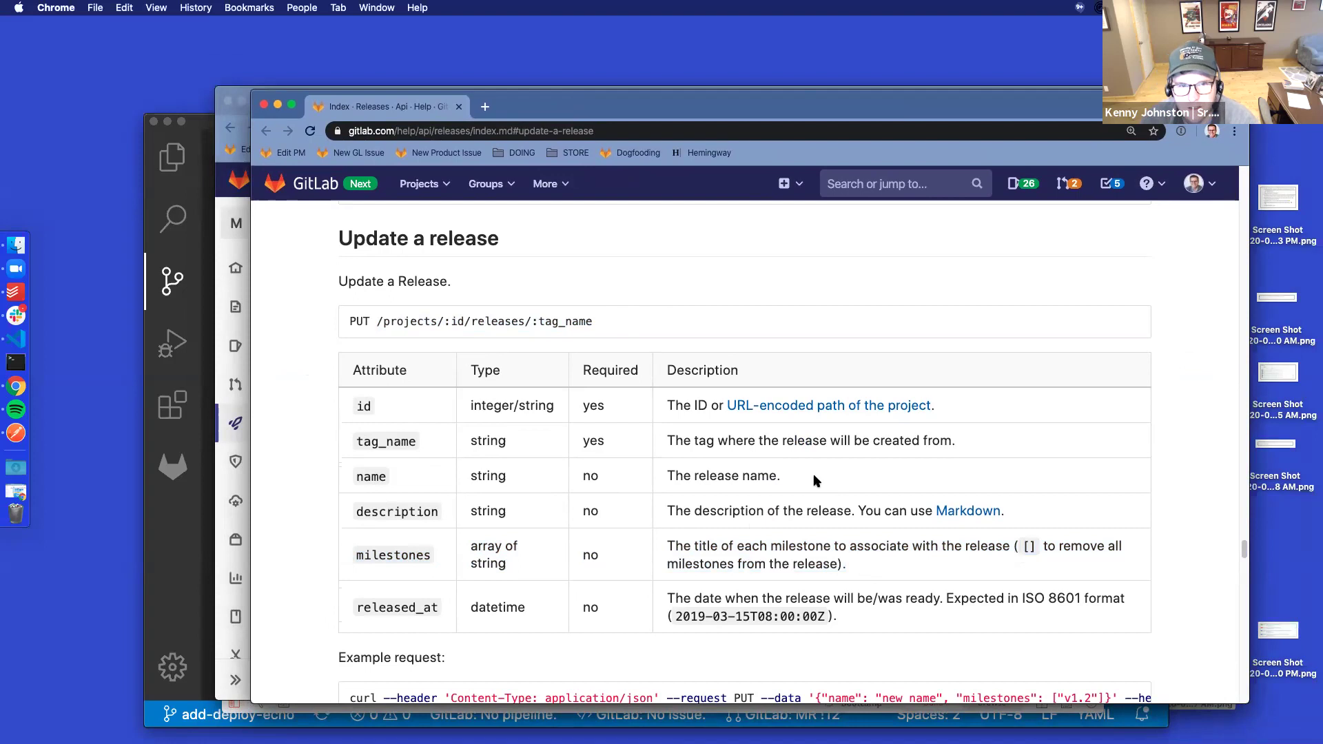
left_click(16, 433)
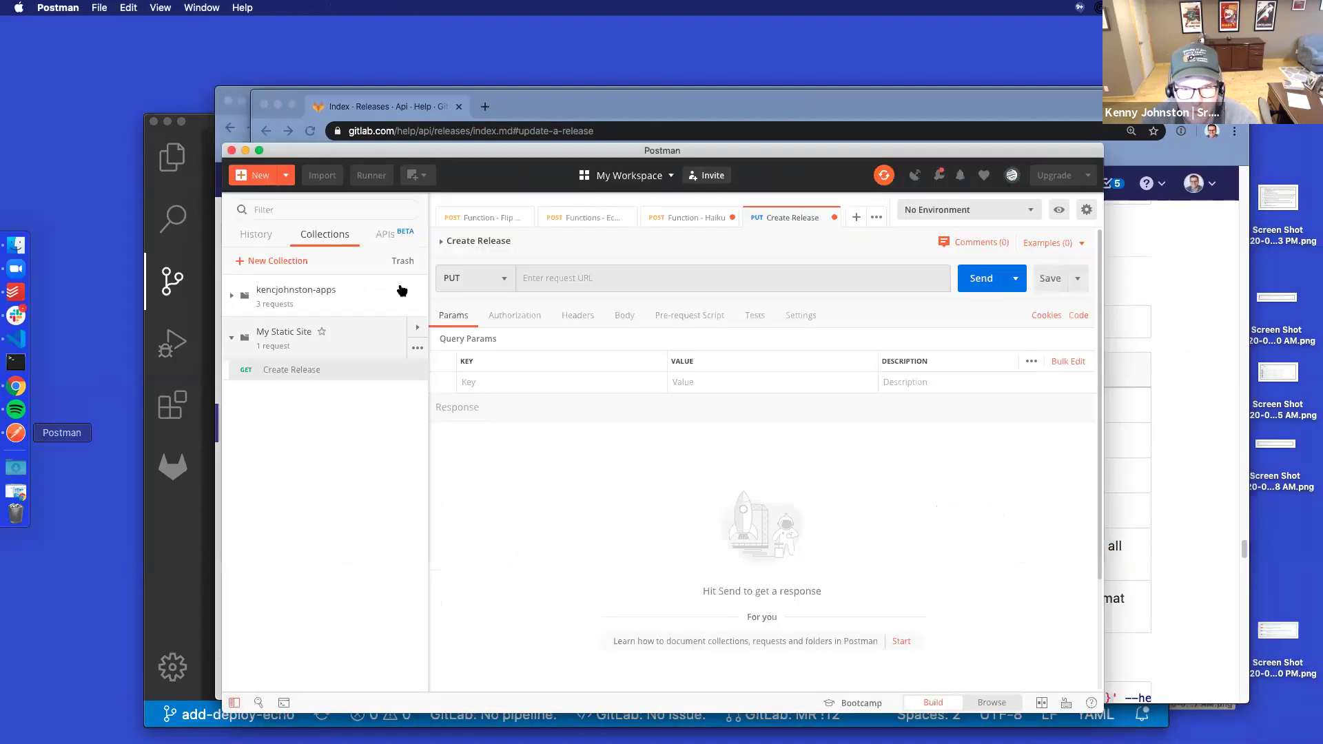
left_click_drag(606, 153, 866, 80)
left_click(435, 476)
scroll(435, 475, "down", 3)
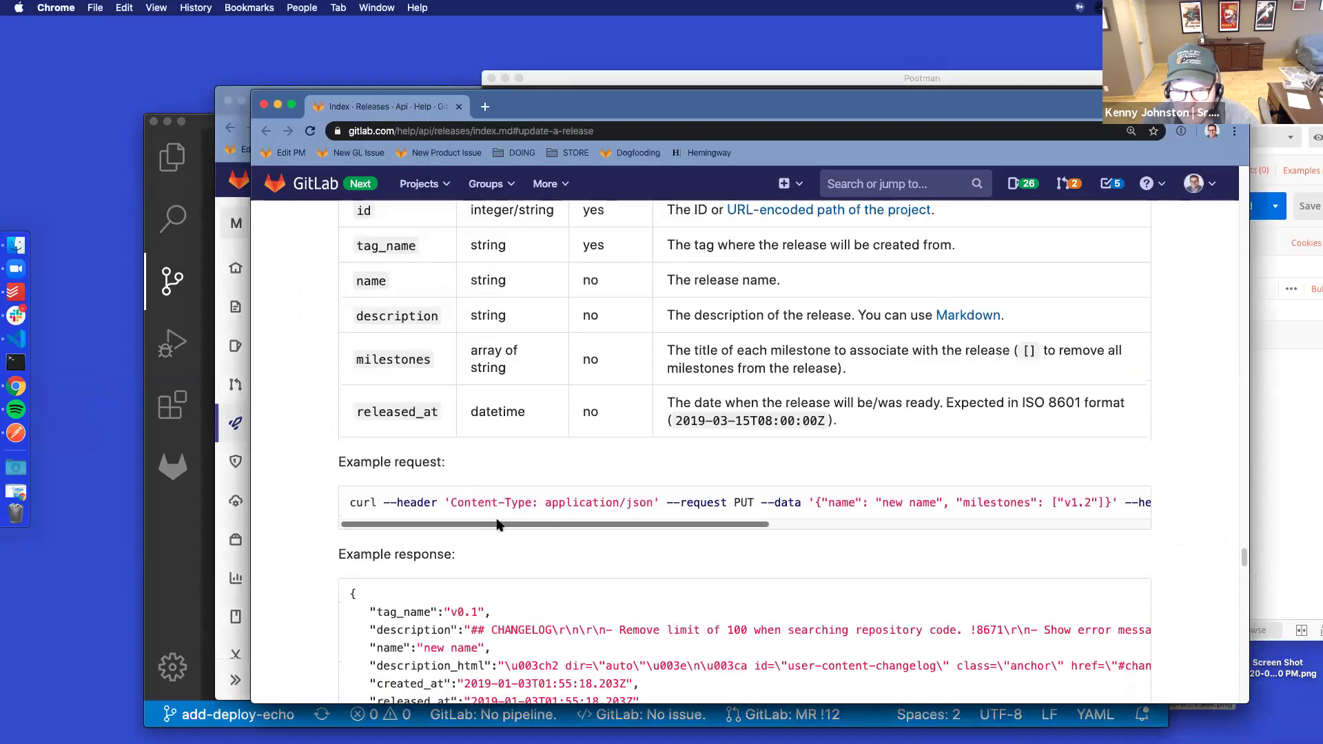
left_click_drag(499, 525, 999, 521)
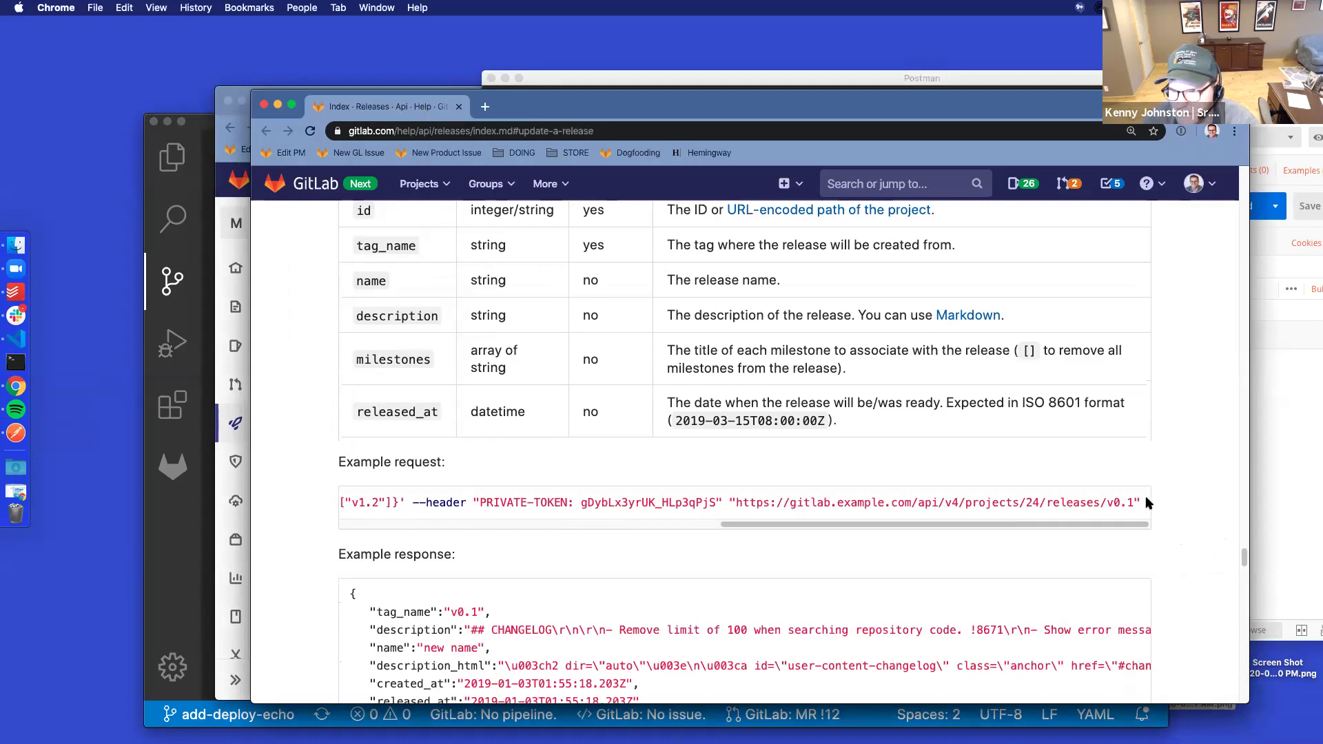
left_click_drag(1141, 503, 197, 490)
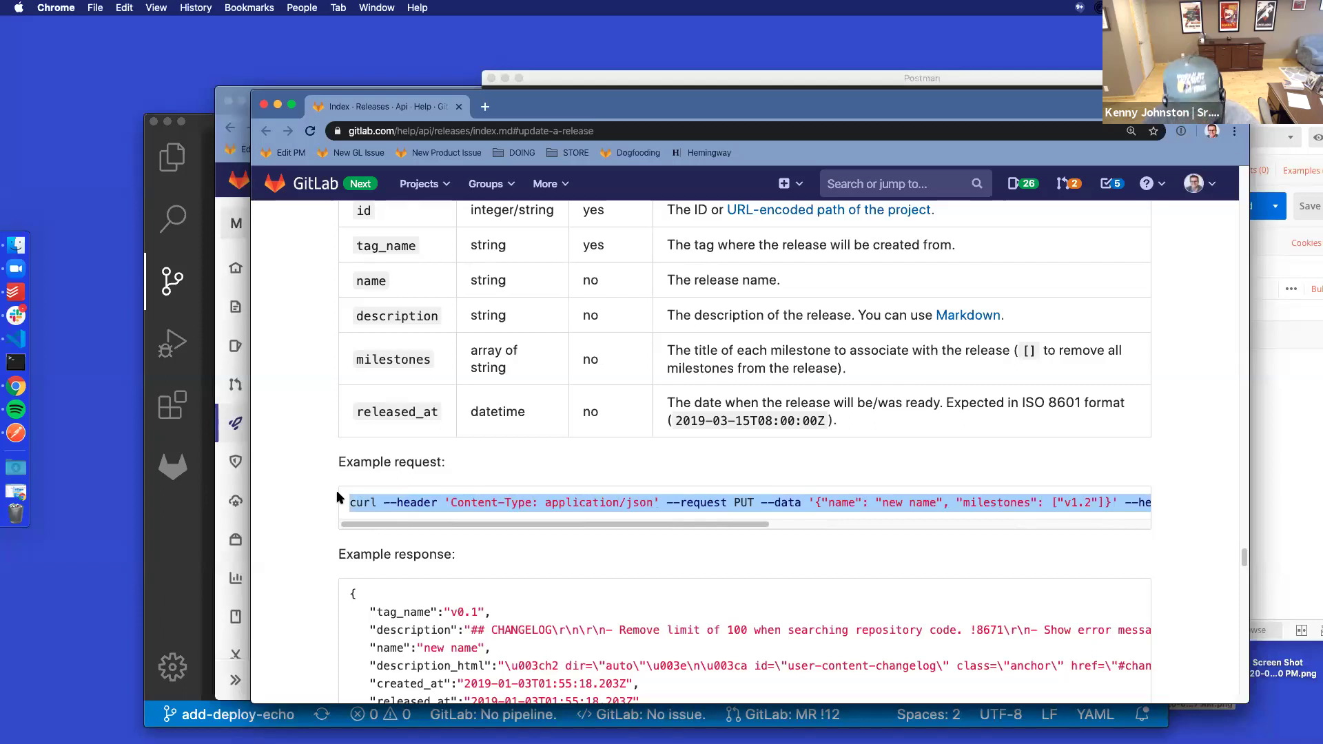
Rearrange the Postman and docs windows and copy the example request's releases endpoint URL
left_click(1286, 410)
left_click_drag(914, 78, 638, 114)
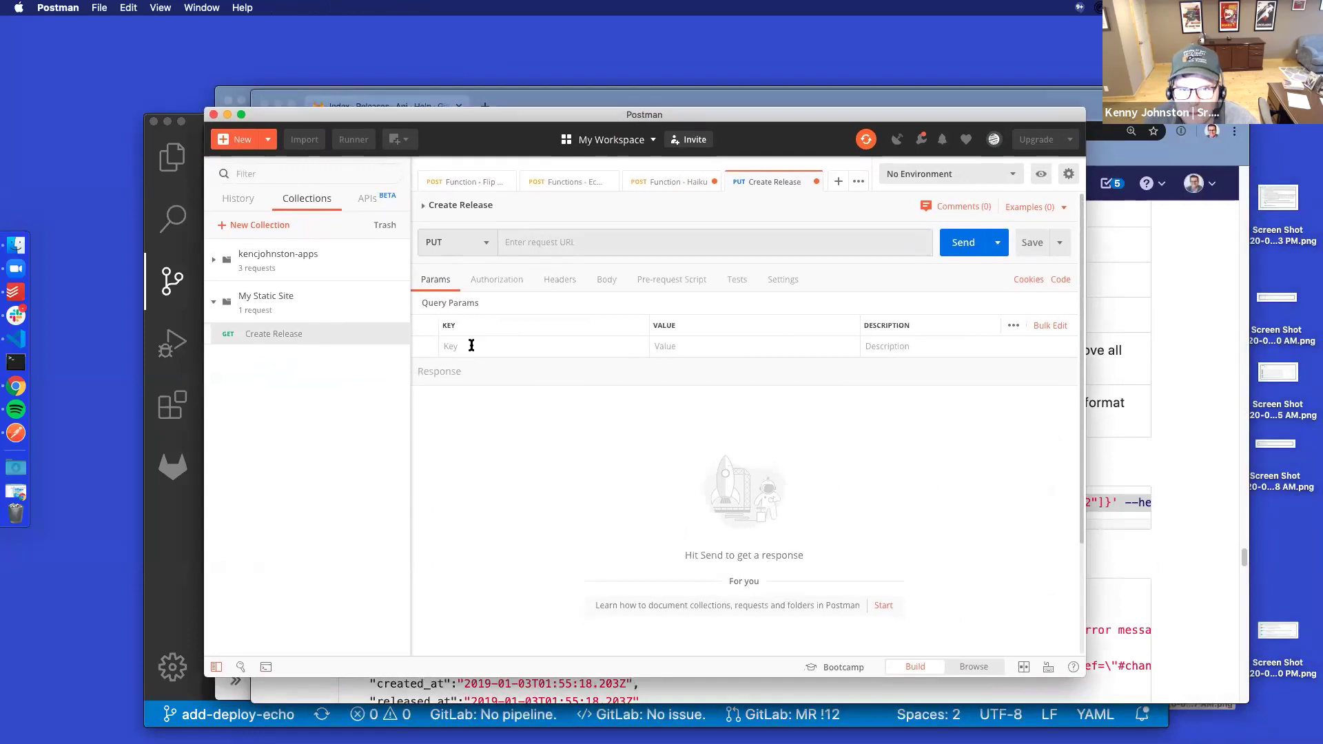
left_click(468, 345)
left_click_drag(535, 127, 697, 95)
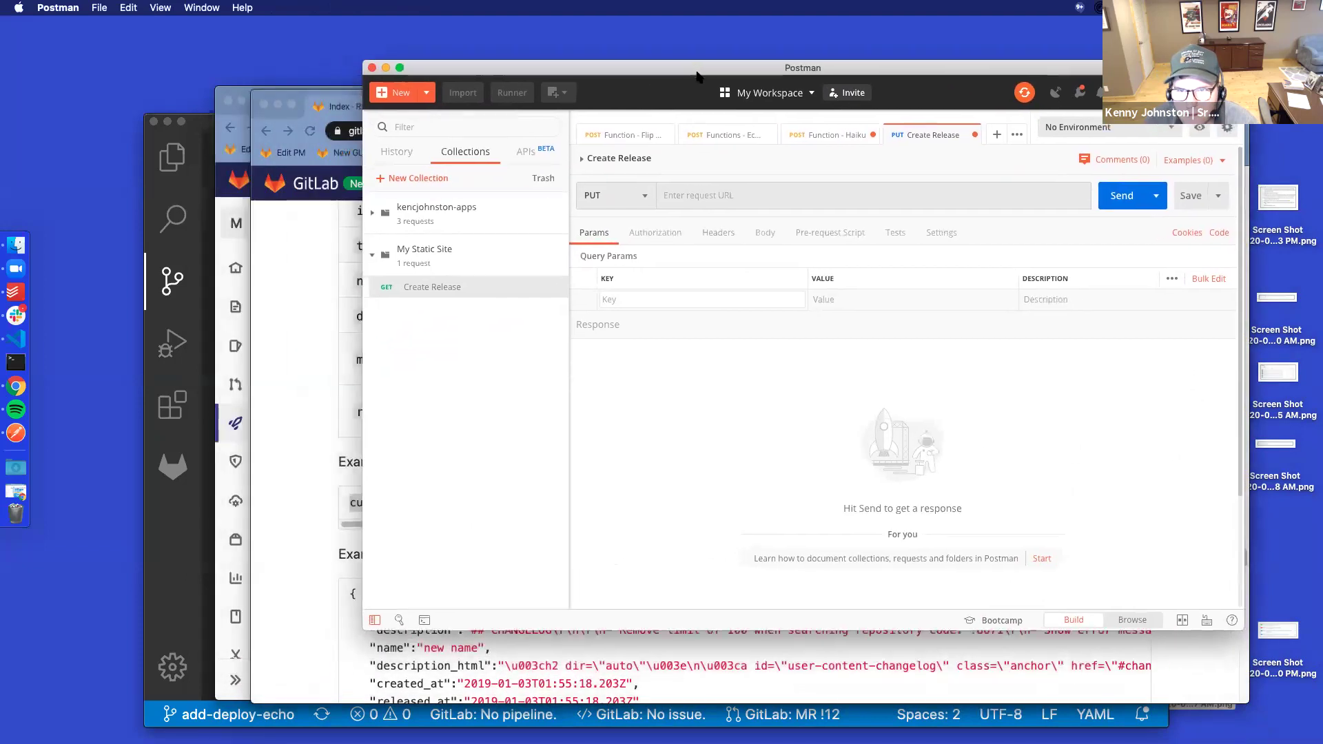
left_click(427, 678)
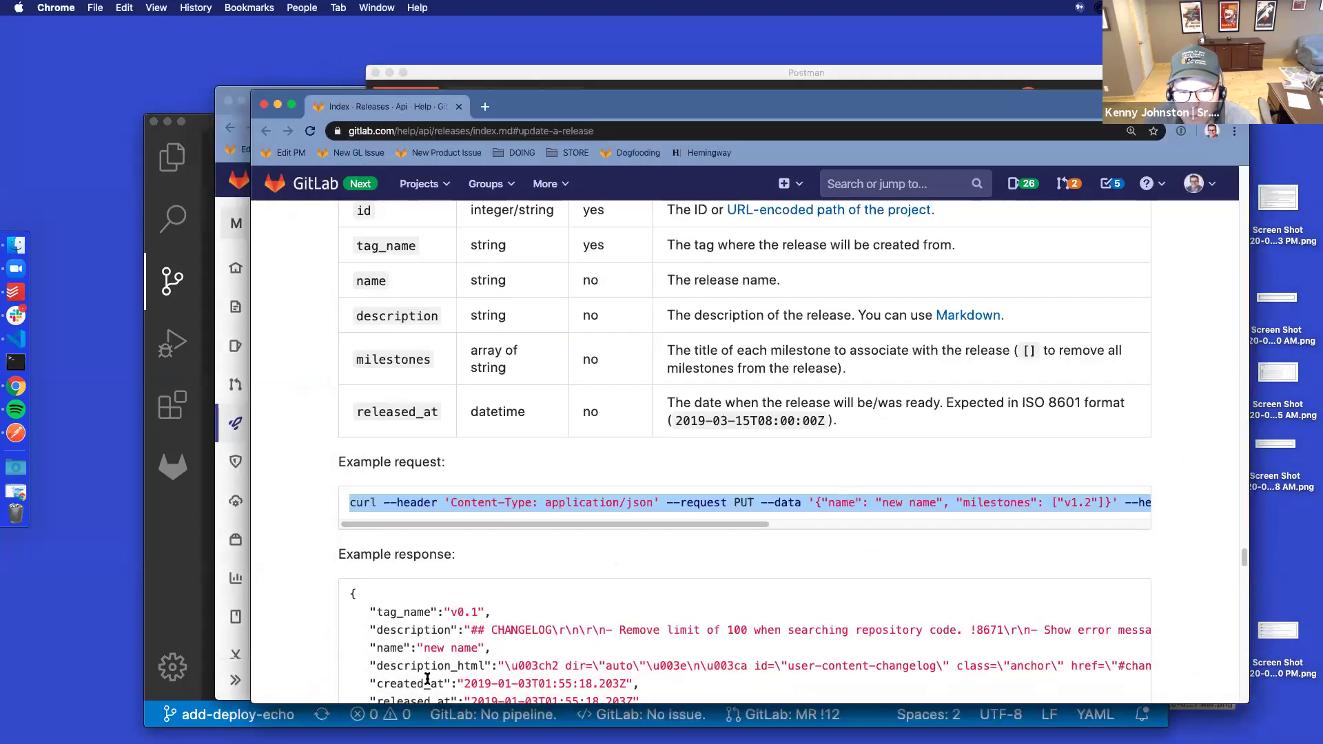
left_click(529, 499)
left_click_drag(638, 526, 734, 502)
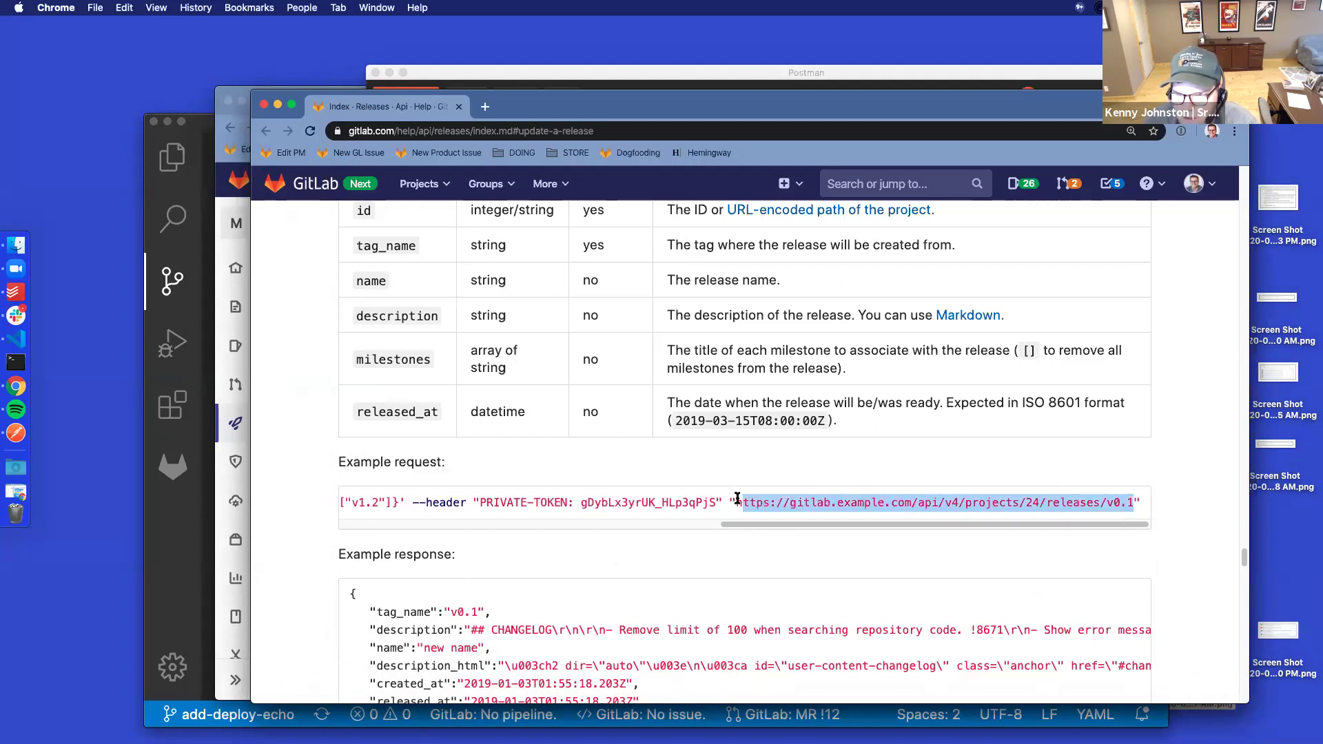
key("super+c")
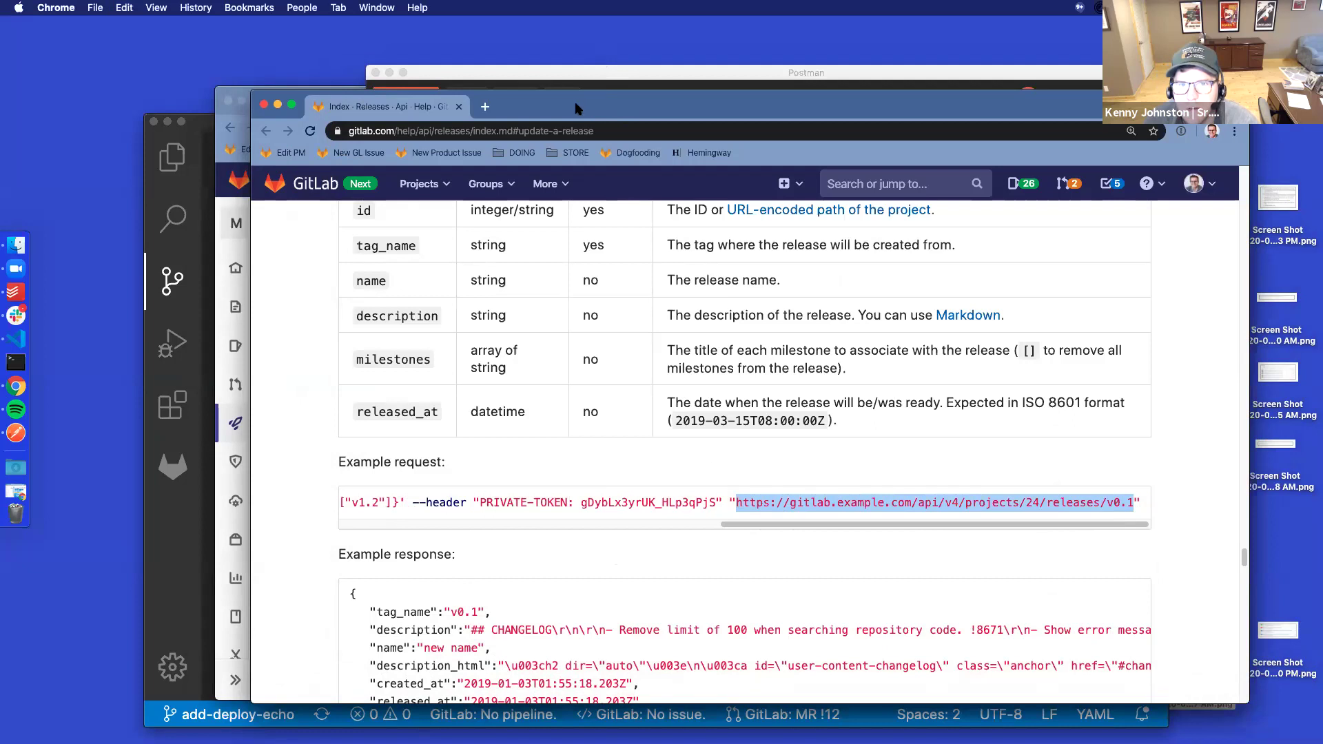
left_click_drag(581, 107, 540, 175)
left_click(710, 73)
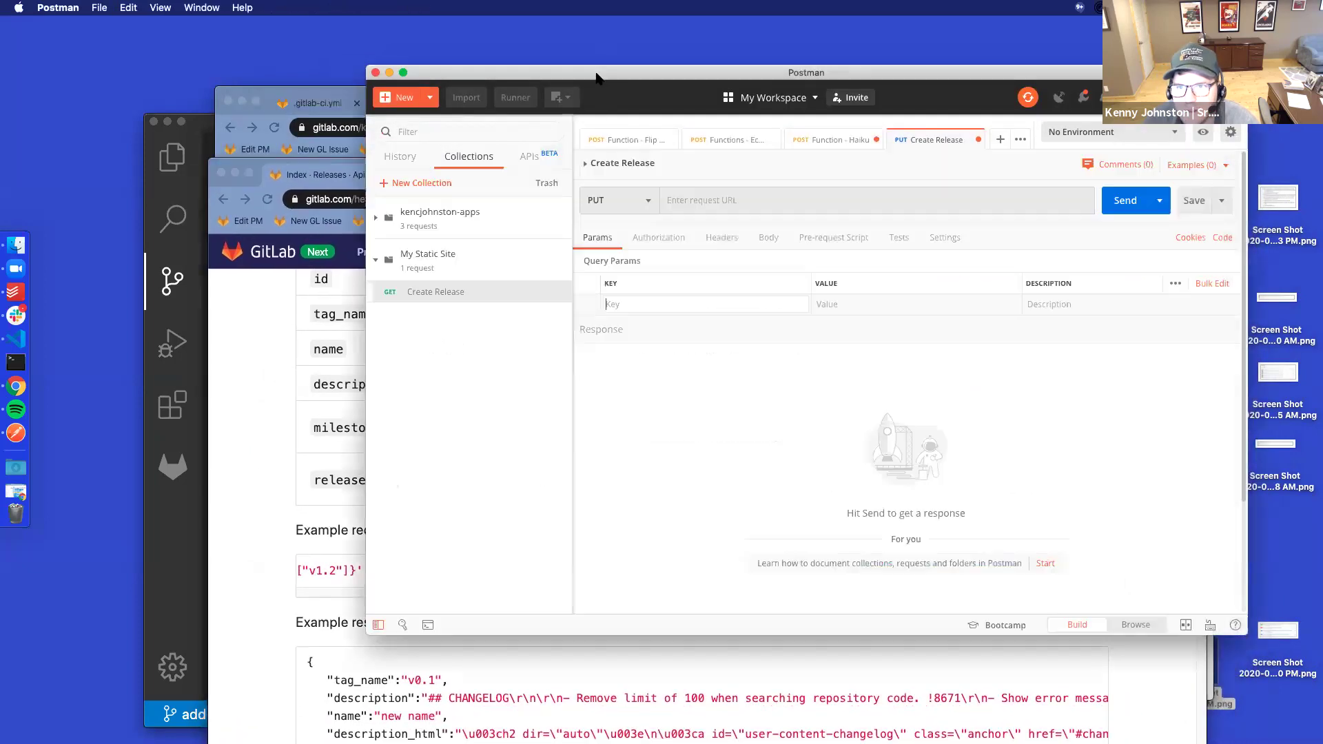
Paste the example endpoint into the request URL and copy project ID 17363961 from General settings
left_click(720, 200)
key("super+v")
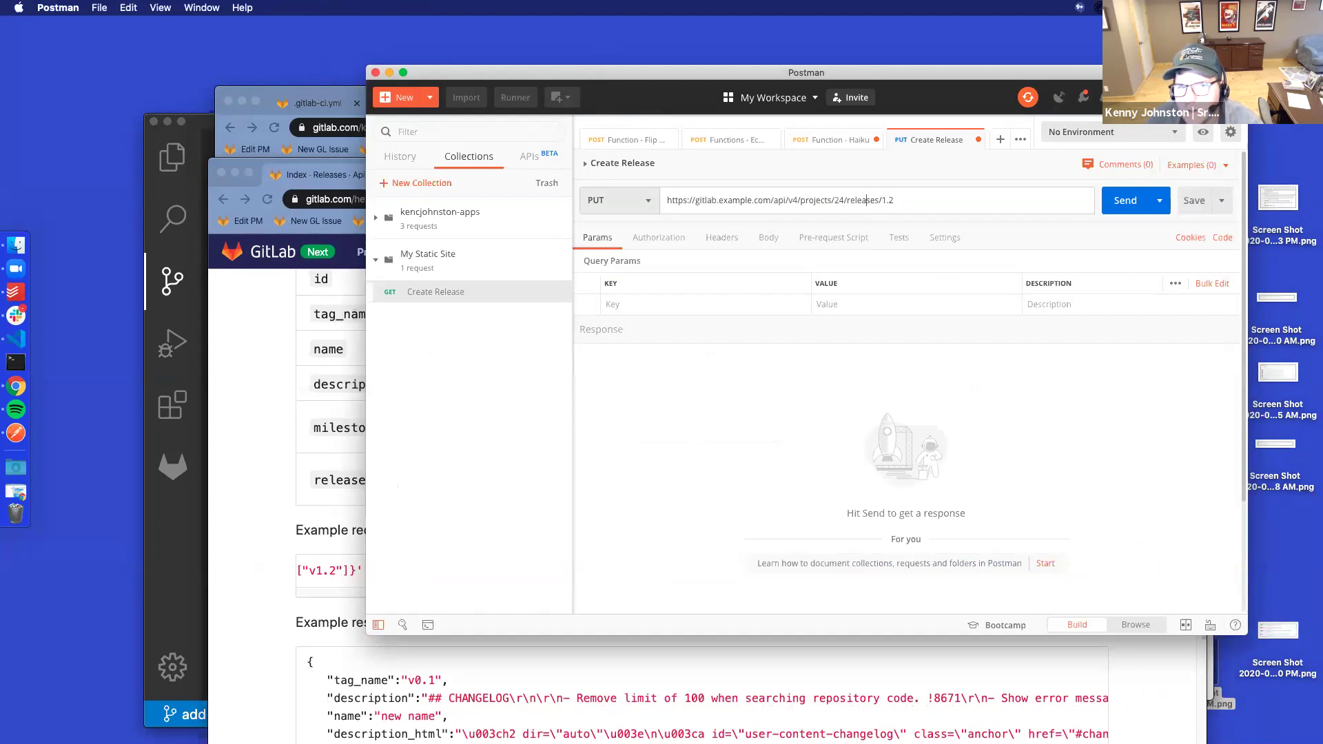
left_click(307, 346)
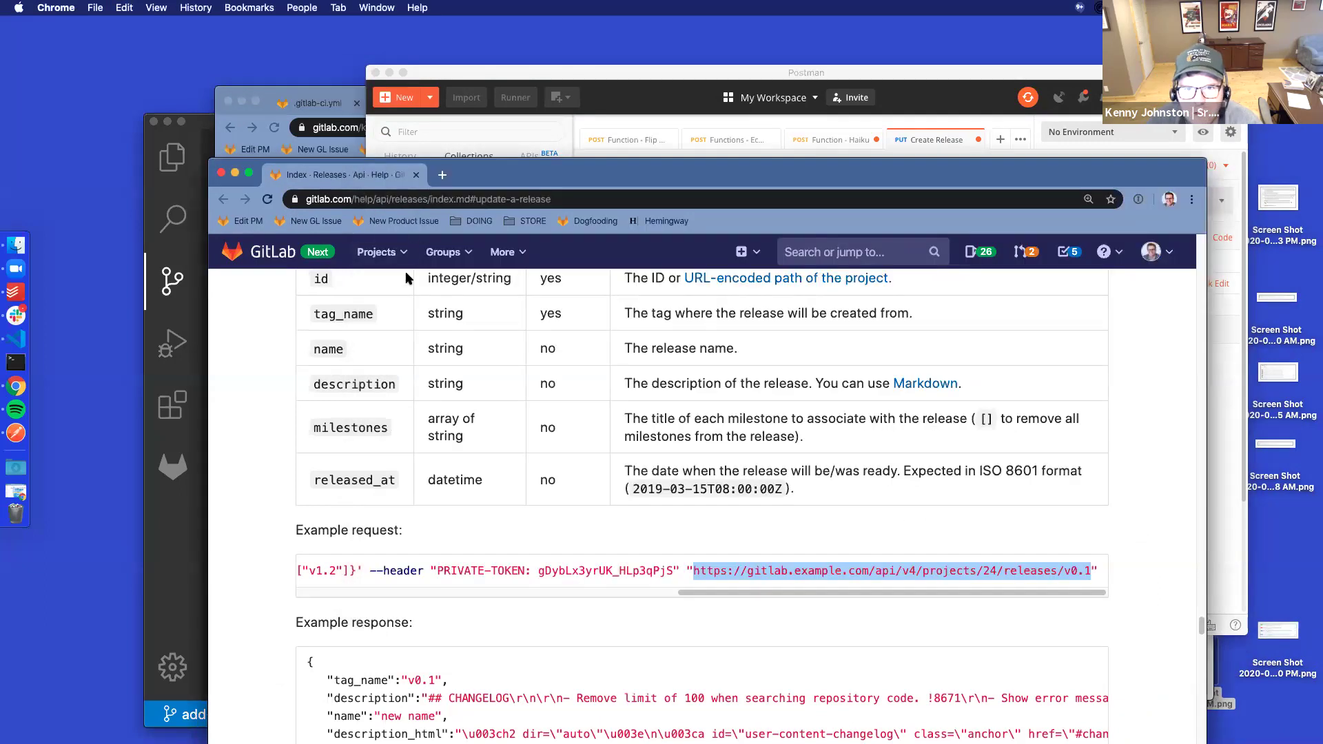
left_click(304, 91)
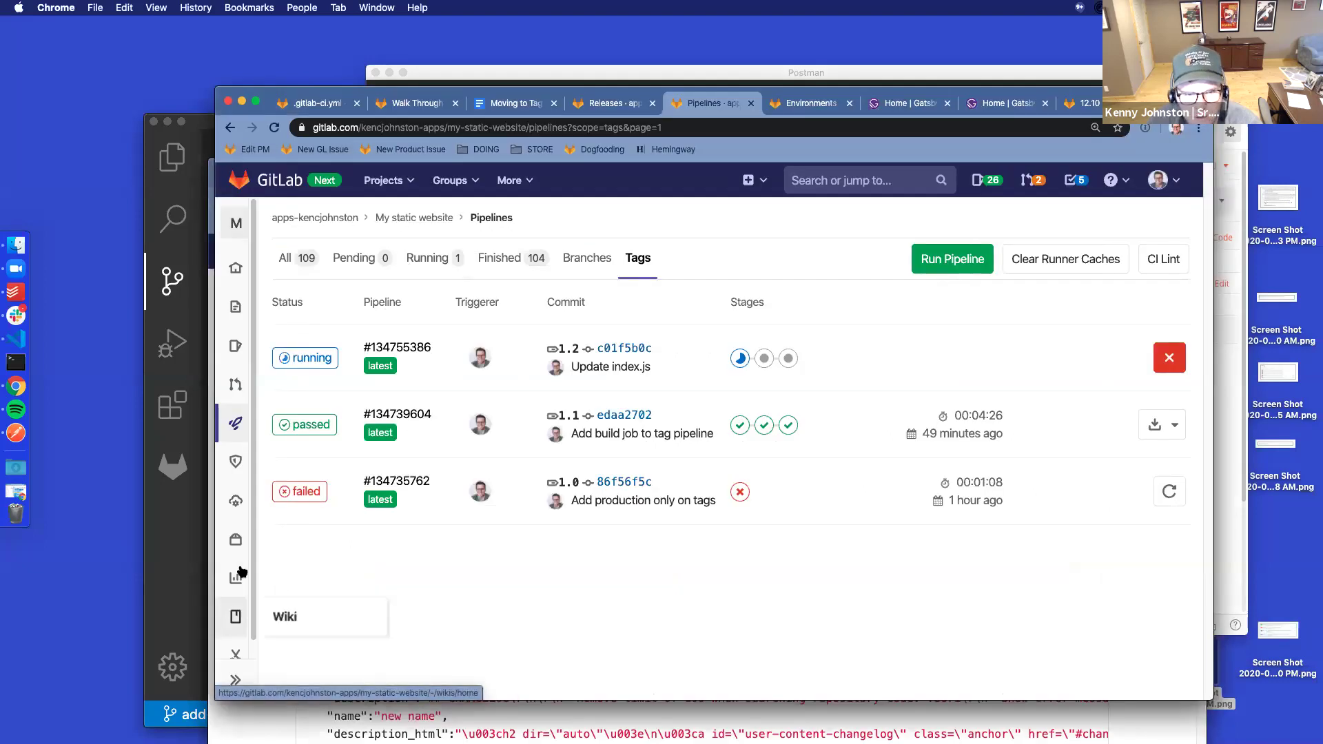
scroll(256, 632, "down", 2)
mouse_move(256, 630)
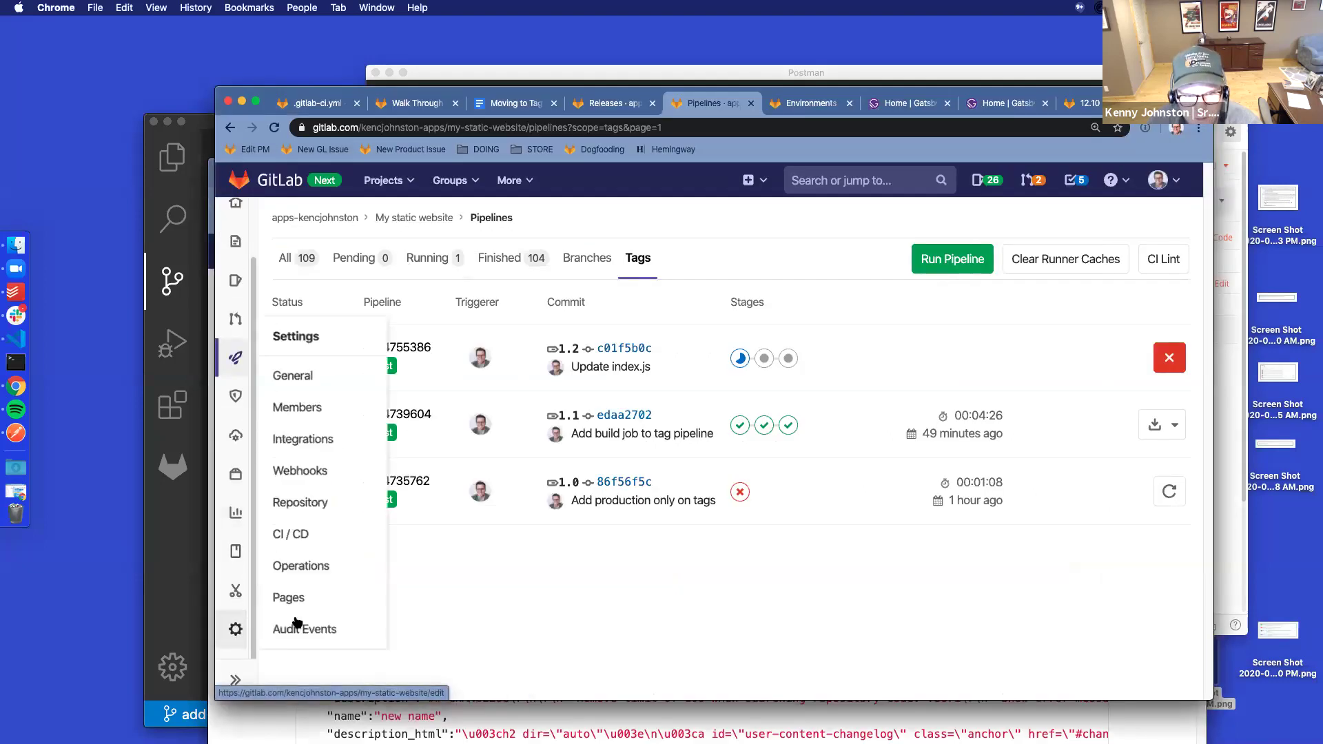
left_click(292, 375, "super")
left_click(751, 103)
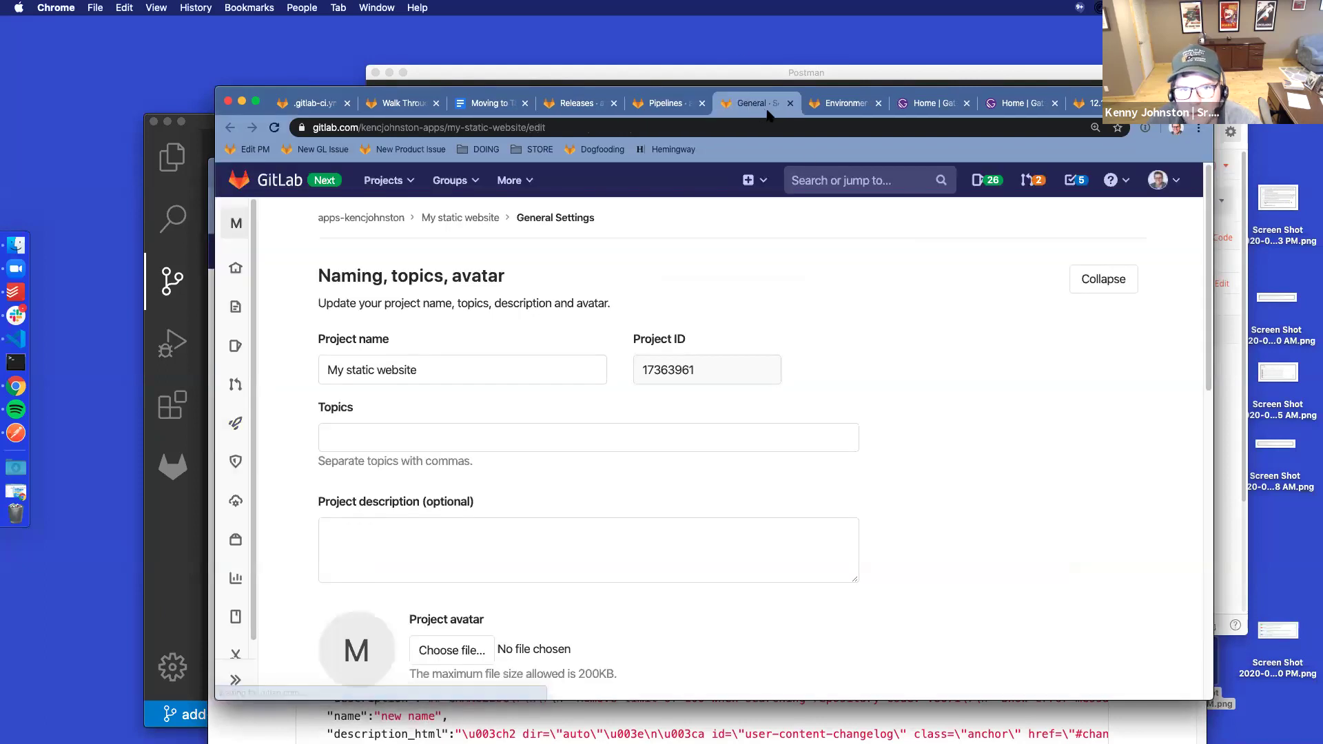
left_click_drag(692, 375, 636, 371)
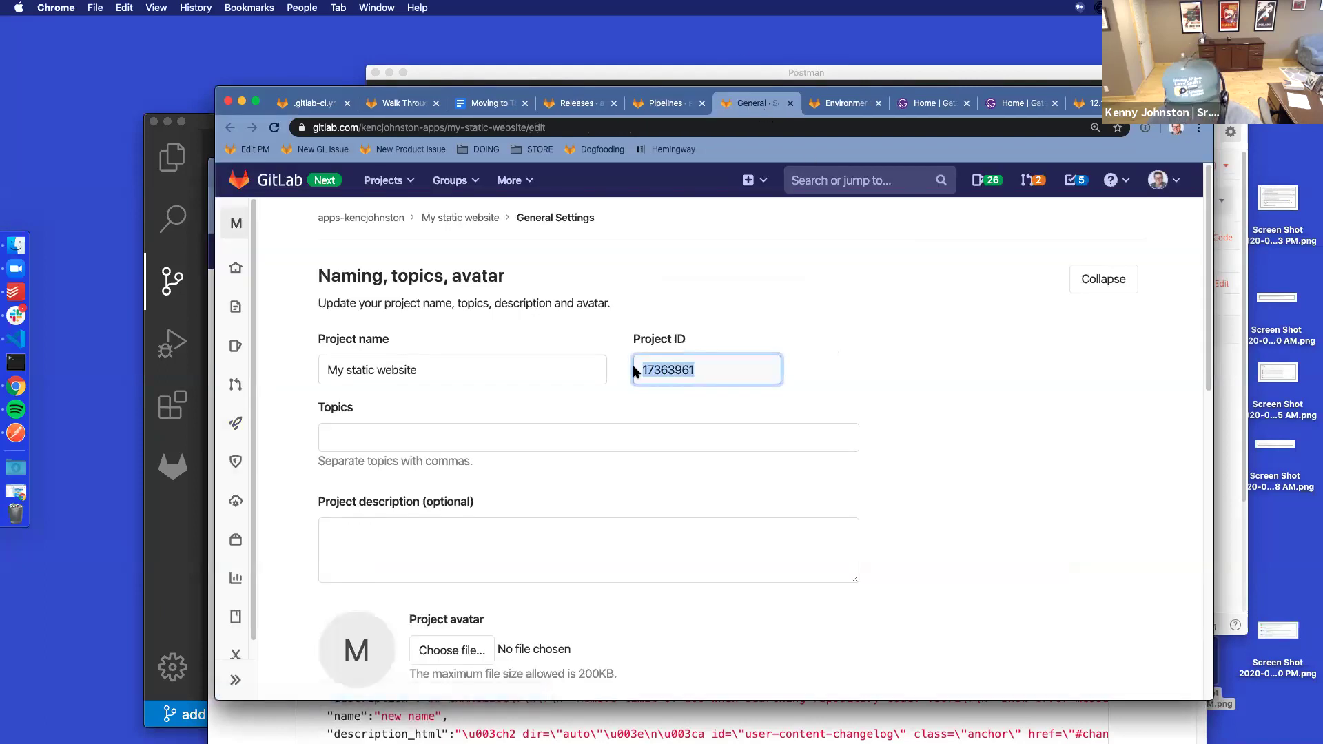
Replace example project 24 with 17363961 in the URL and make the host plain gitlab.com
left_click(1228, 392)
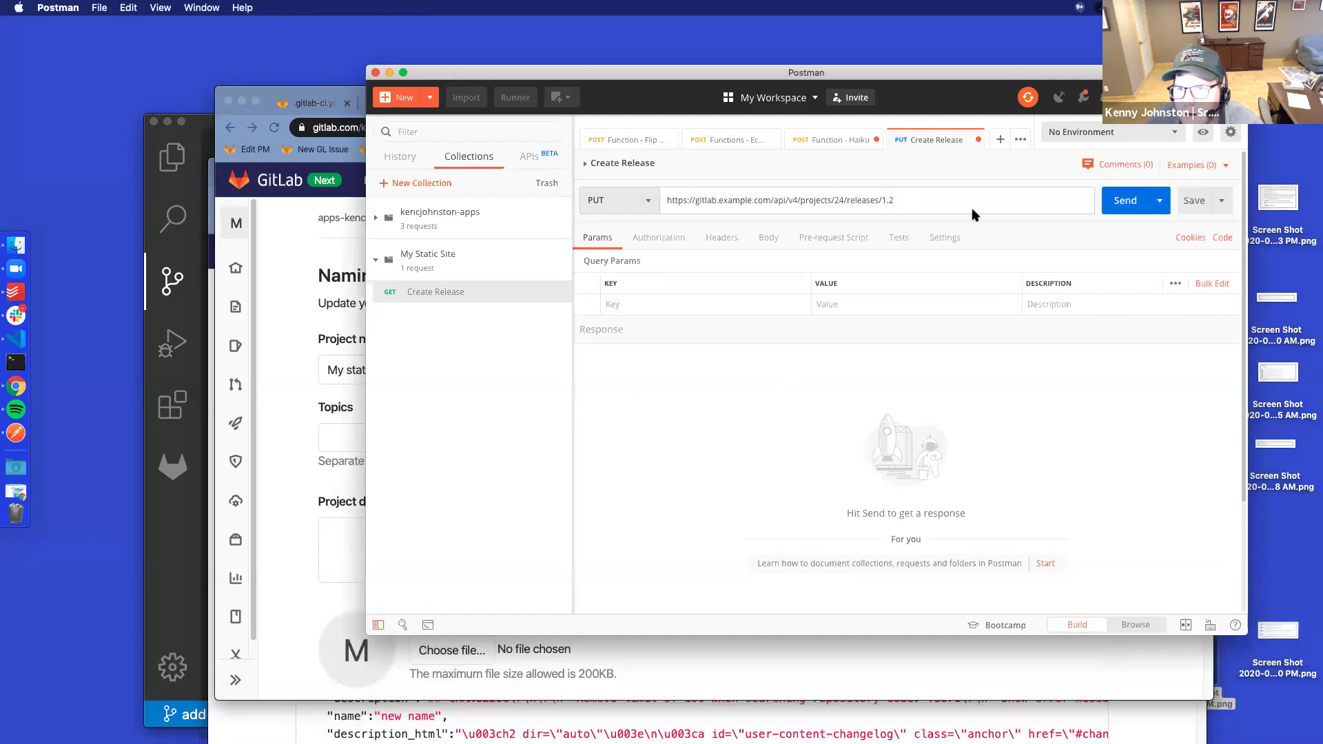
key("BackSpace")
key("Delete")
key("super+v")
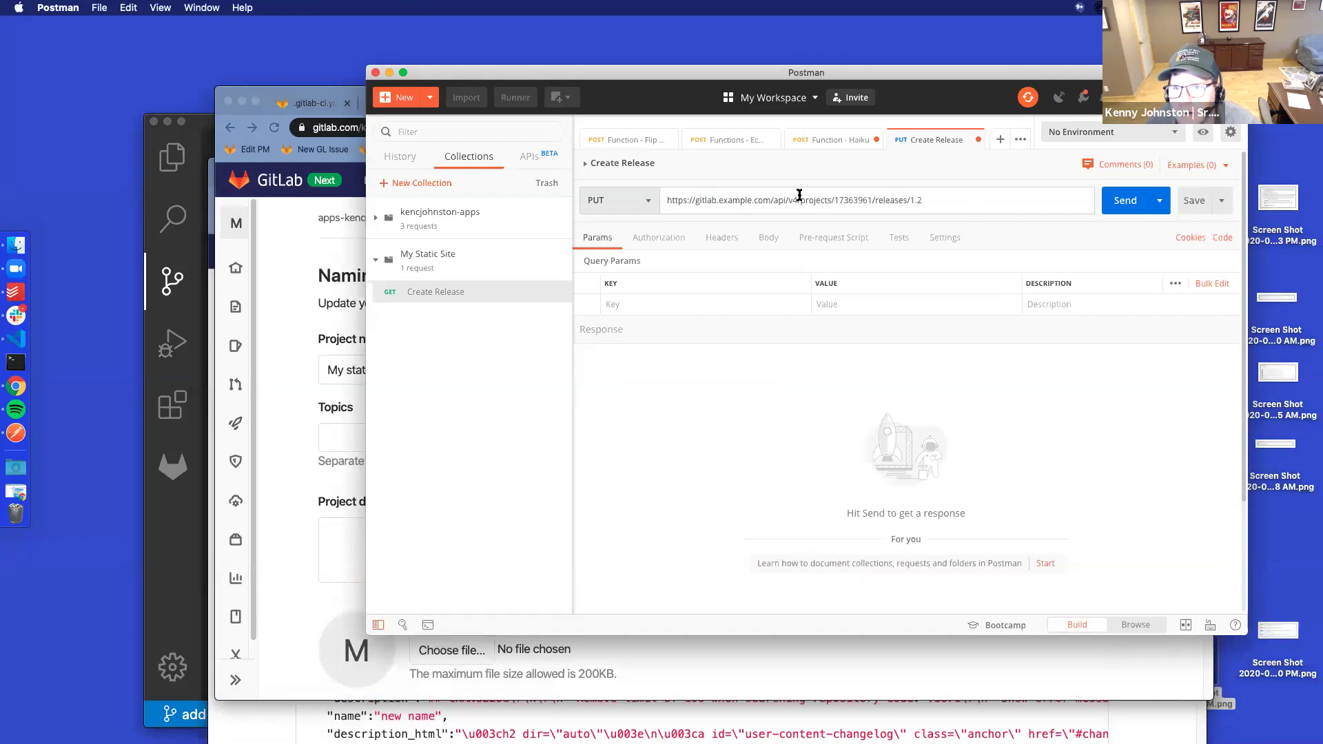
key("BackSpace")
key("BackSpace")
key("BackSpace")
key("BackSpace")
key("BackSpace")
key("BackSpace")
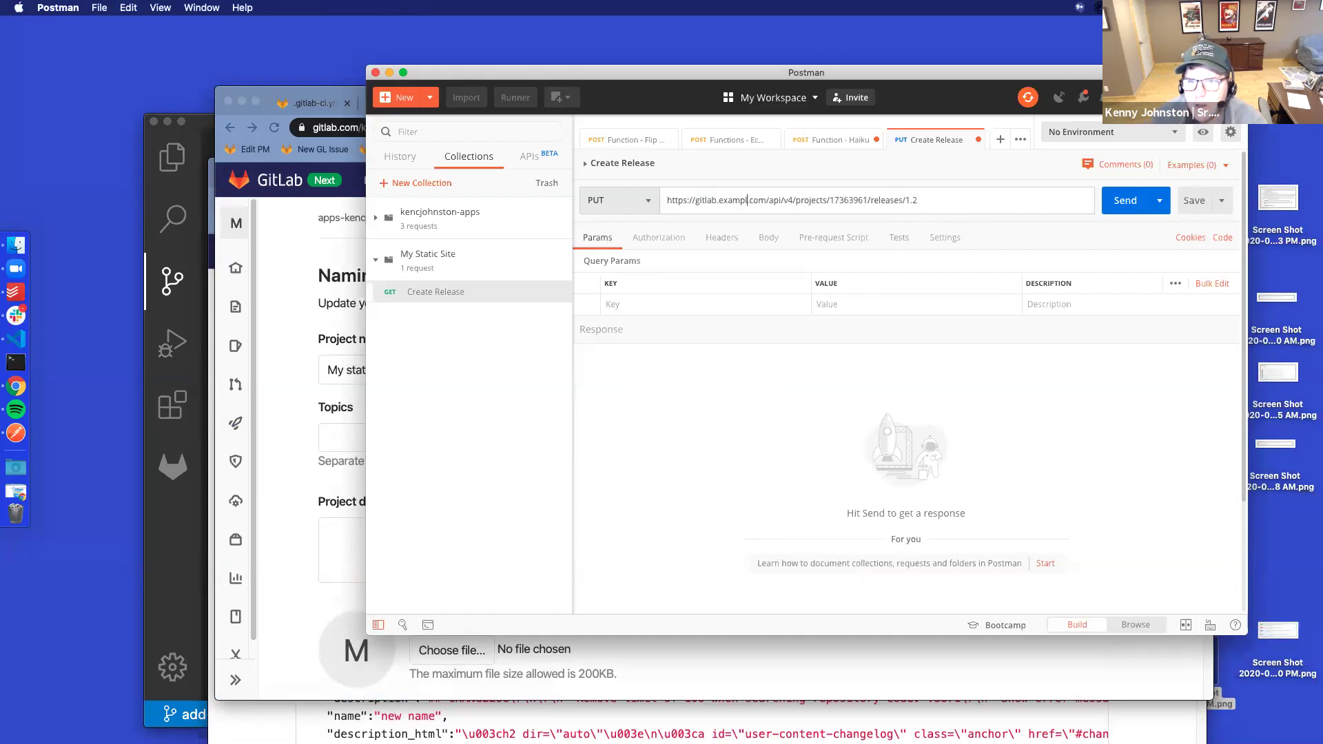
key("BackSpace")
key("BackSpace")
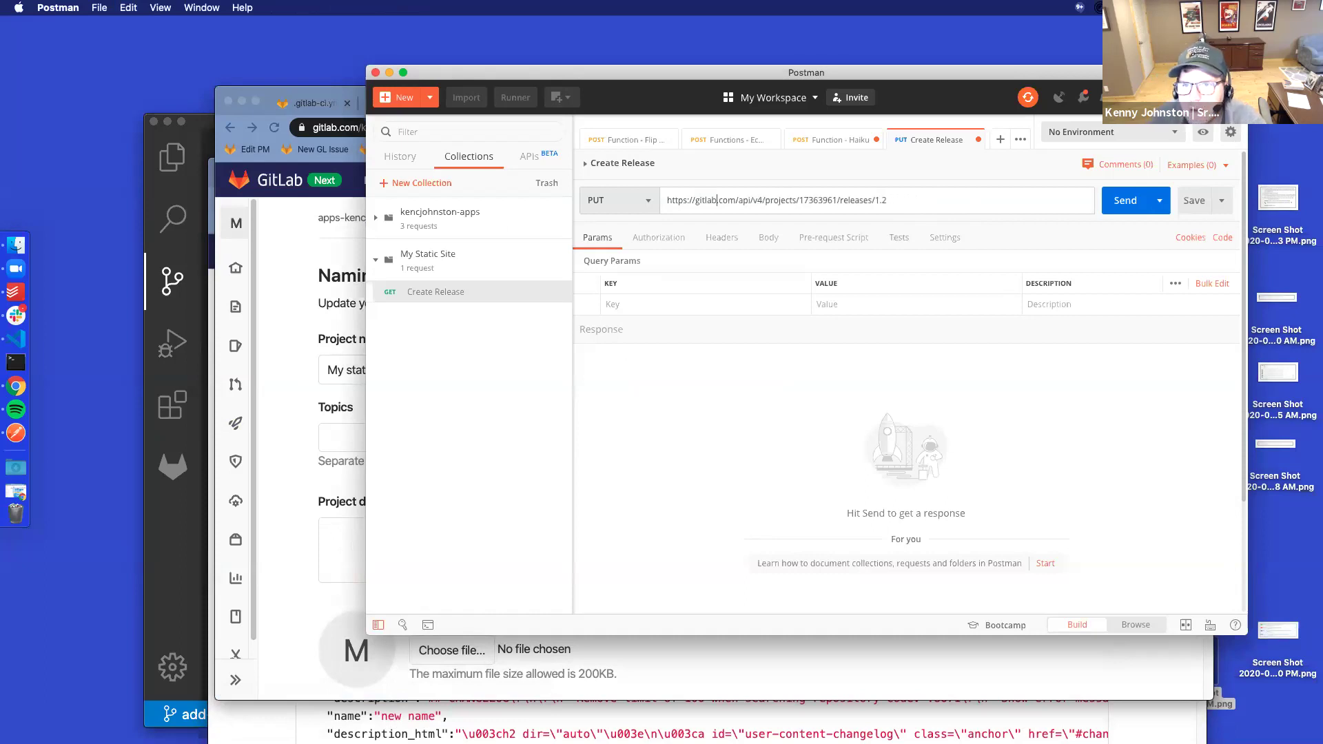
left_click(685, 303)
left_click_drag(734, 76, 700, 52)
left_click(675, 656)
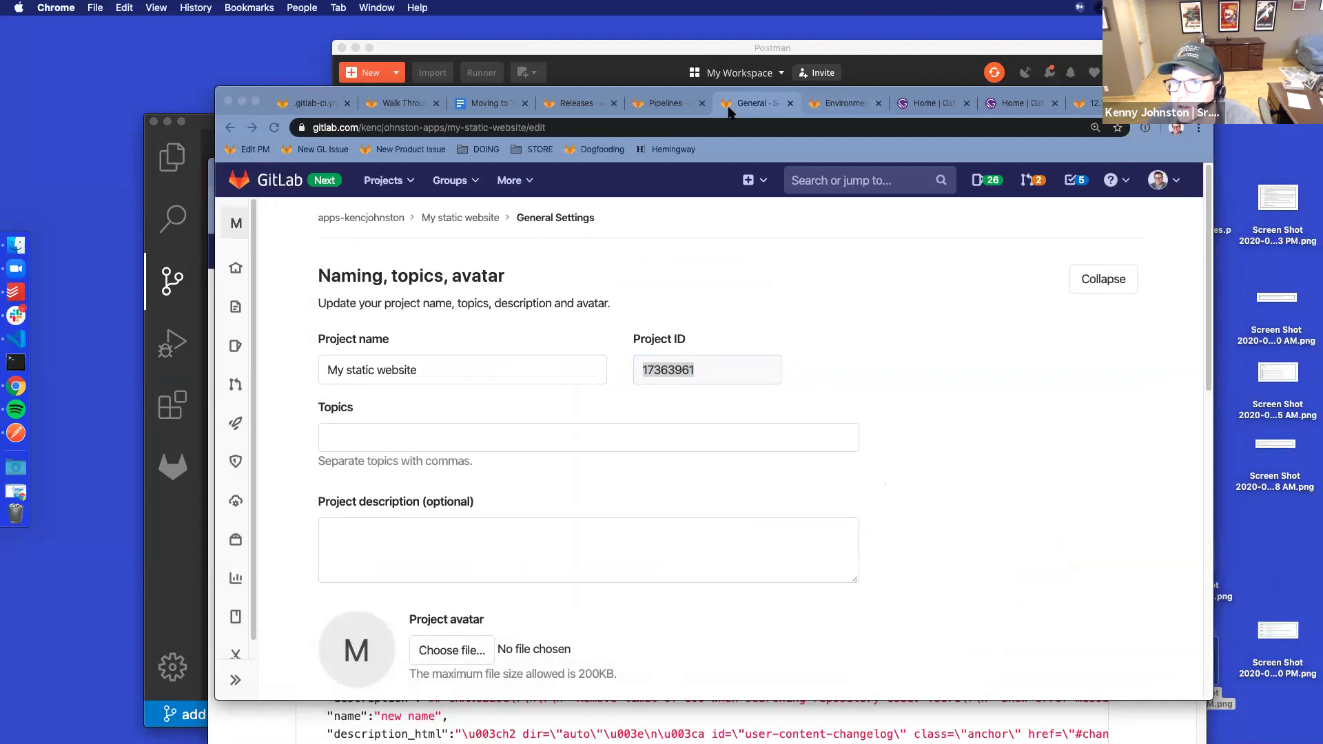
Copy ["v1.2"] from the docs example and add it as the milestones query parameter value
left_click(473, 720)
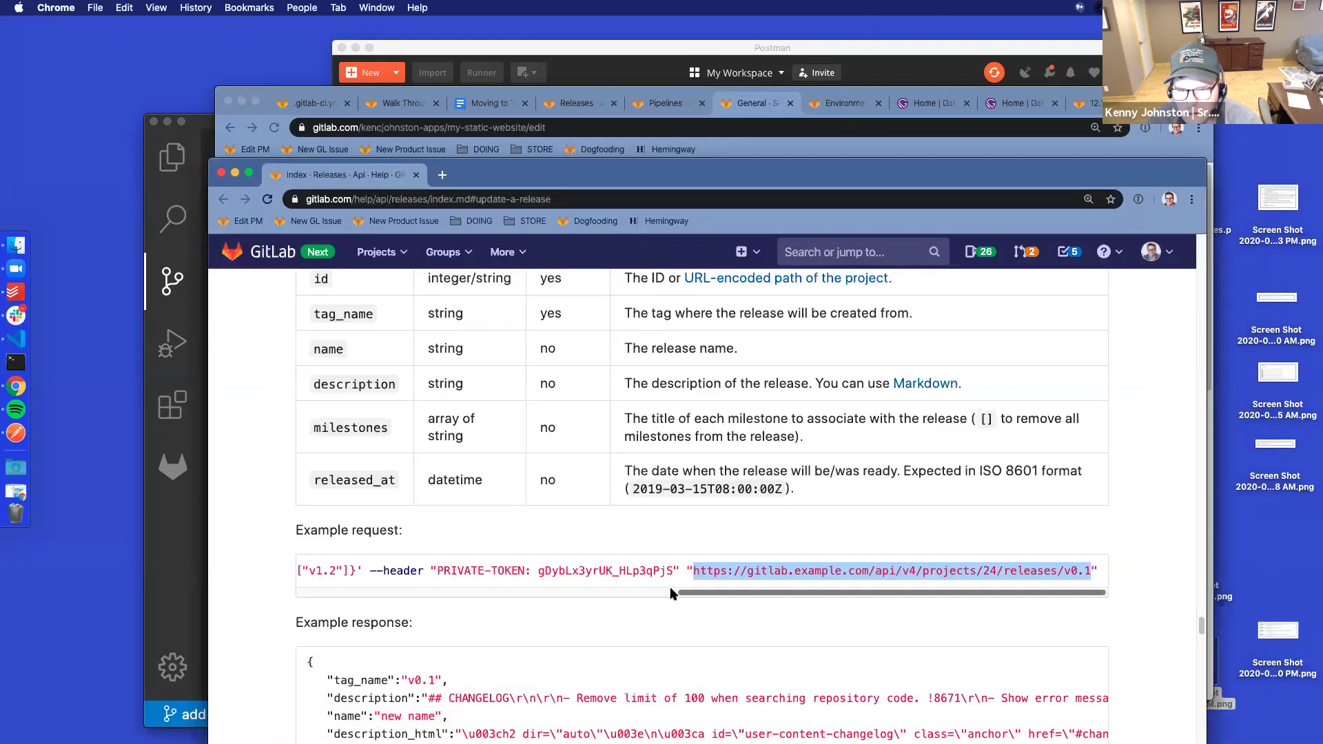
left_click_drag(700, 595, 378, 598)
left_click_drag(951, 569, 899, 569)
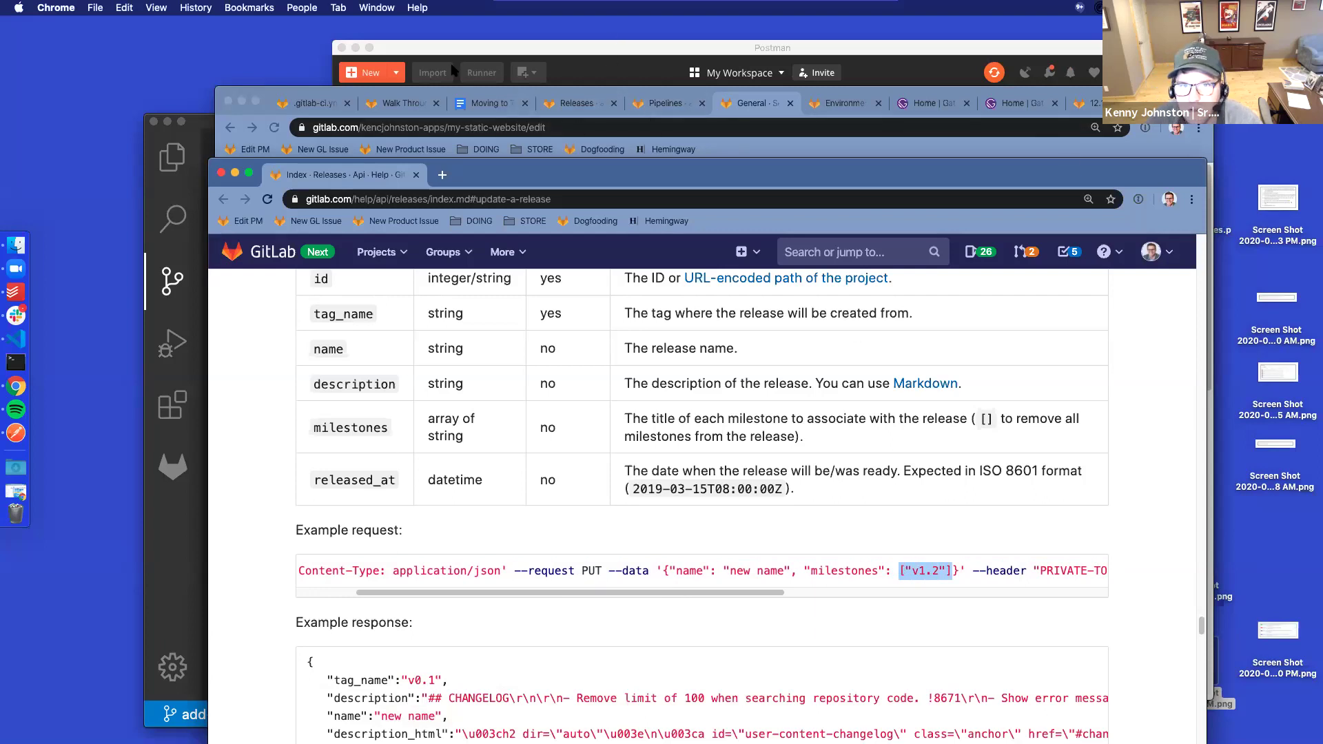
left_click(416, 54)
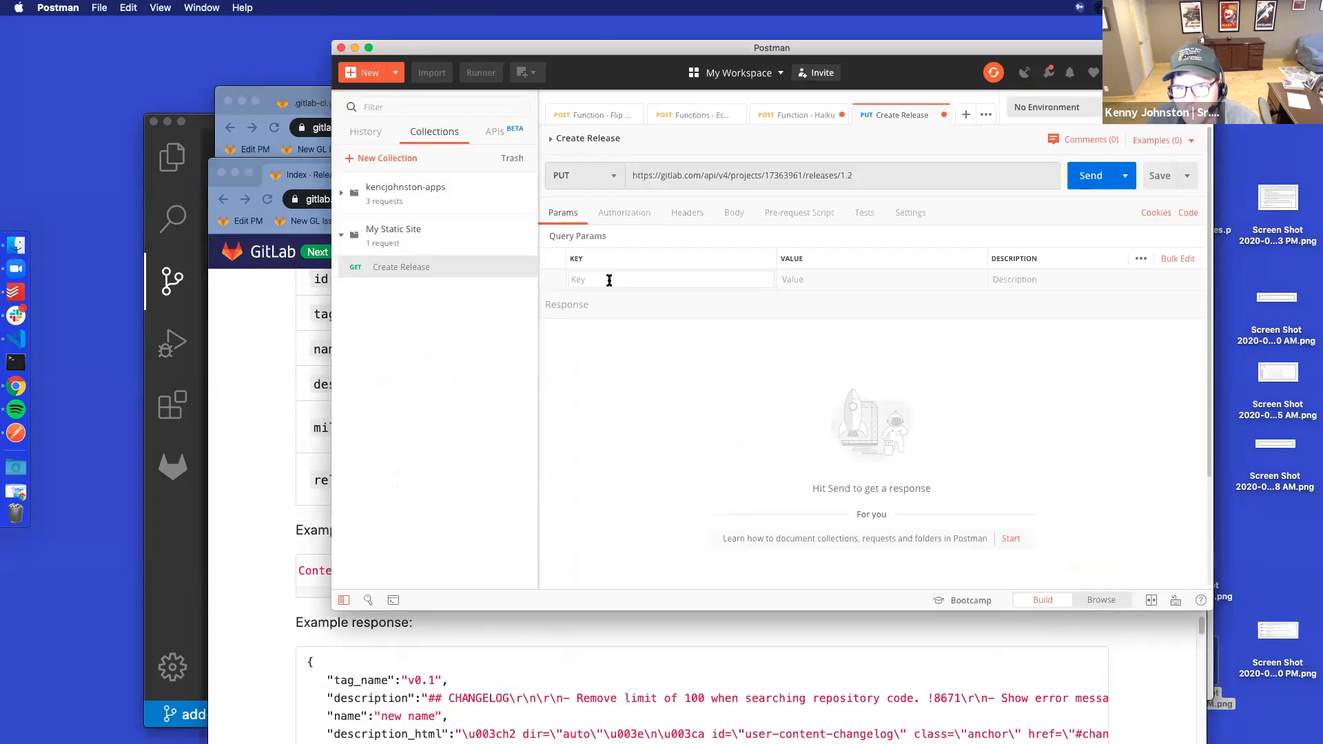
left_click(693, 282)
type("milestones")
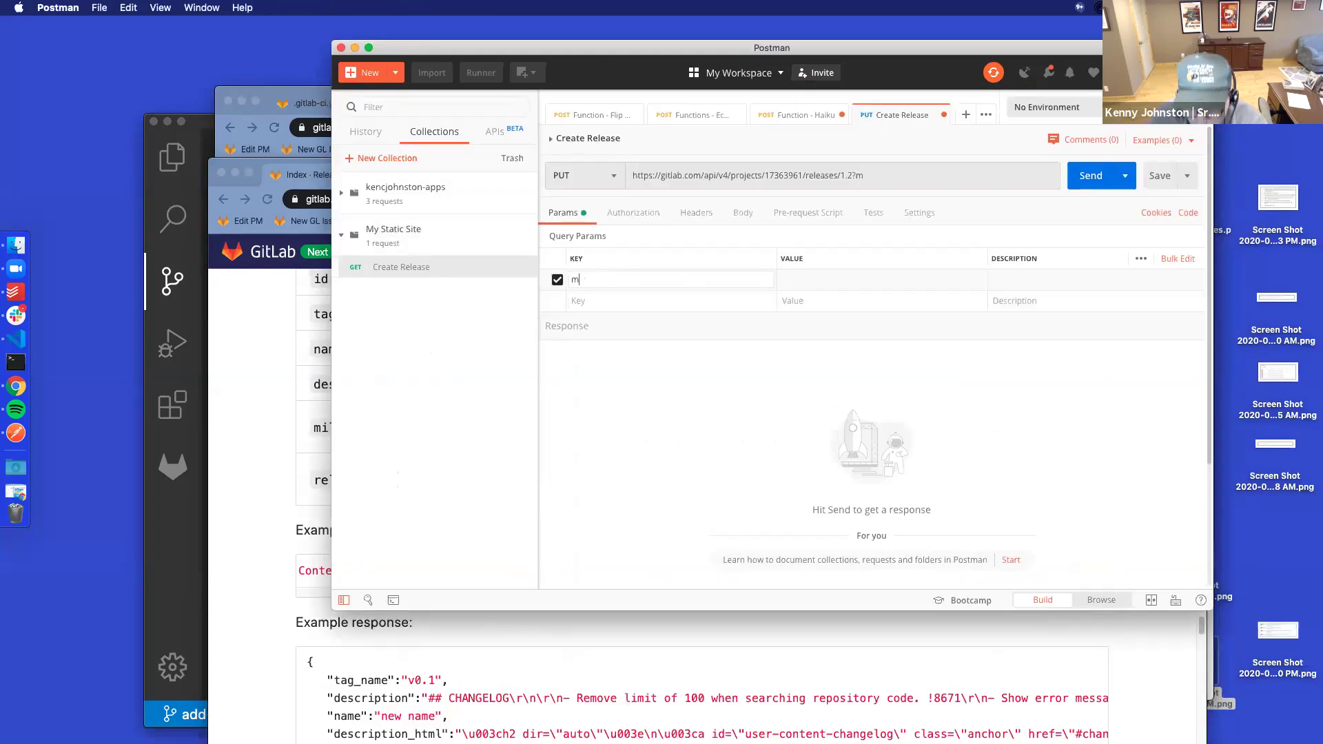
key("super+v")
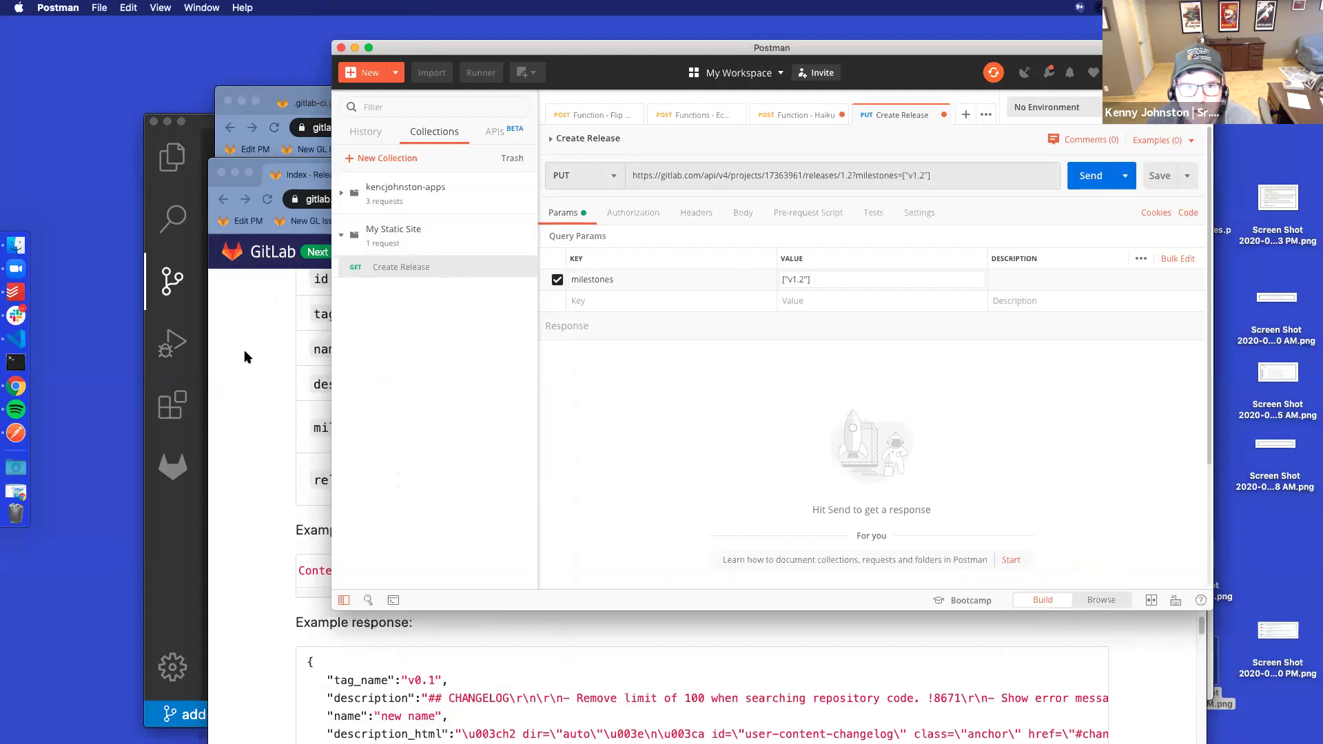
left_click(244, 354)
left_click(260, 94)
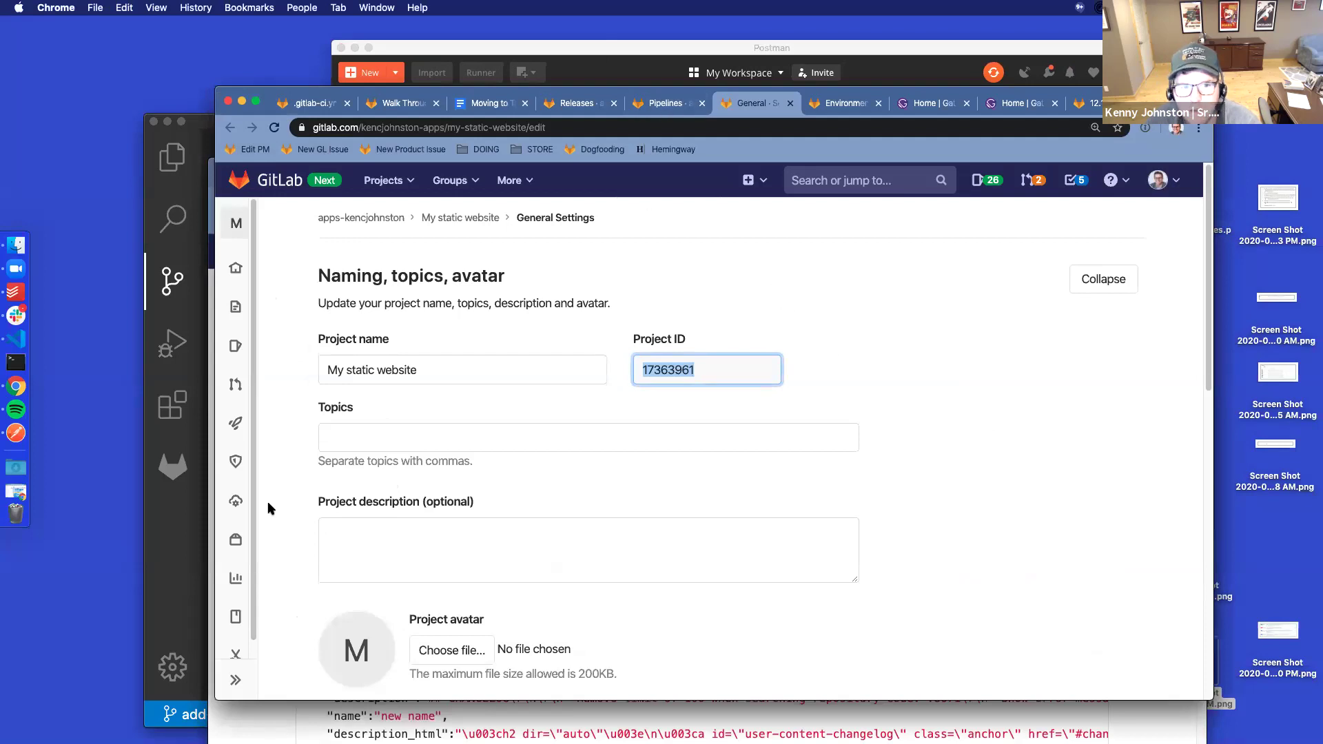
Open the project milestones page in a new tab and check the request's authorization and headers
mouse_move(235, 345)
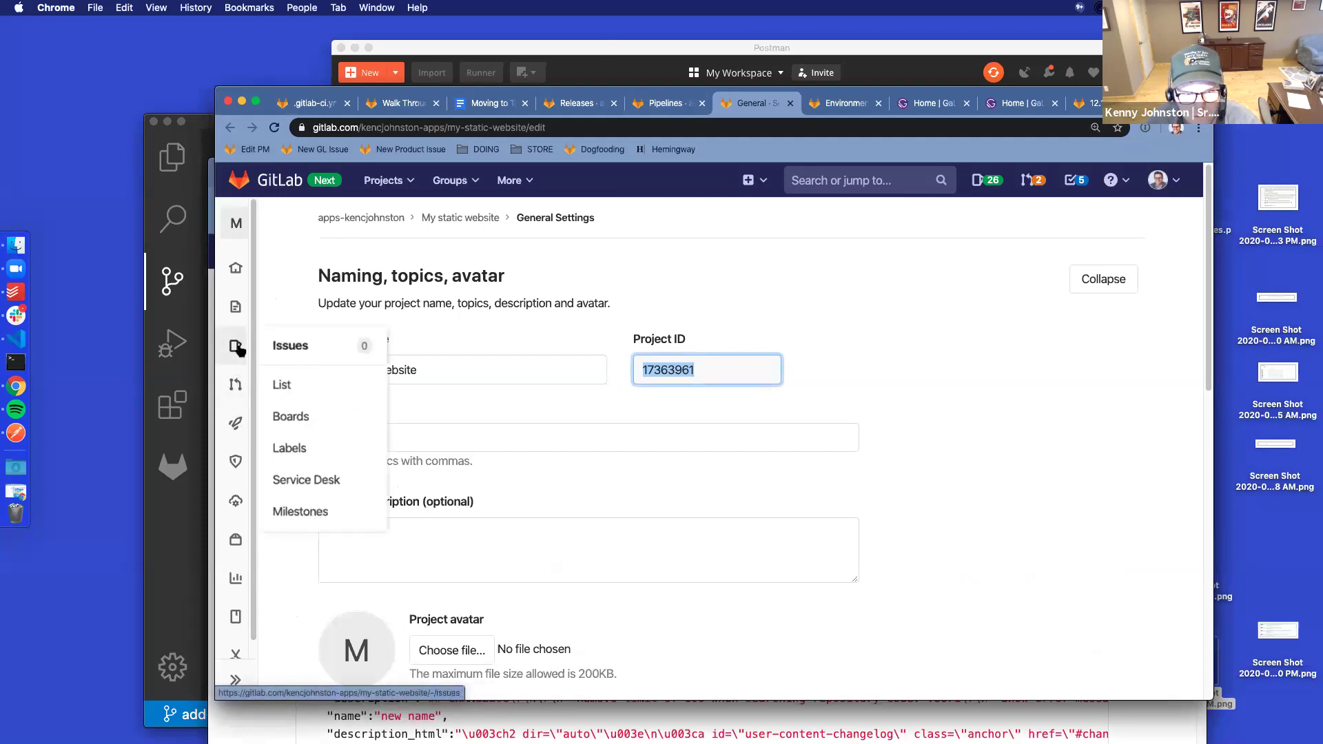
left_click(307, 510, "super")
left_click(786, 107)
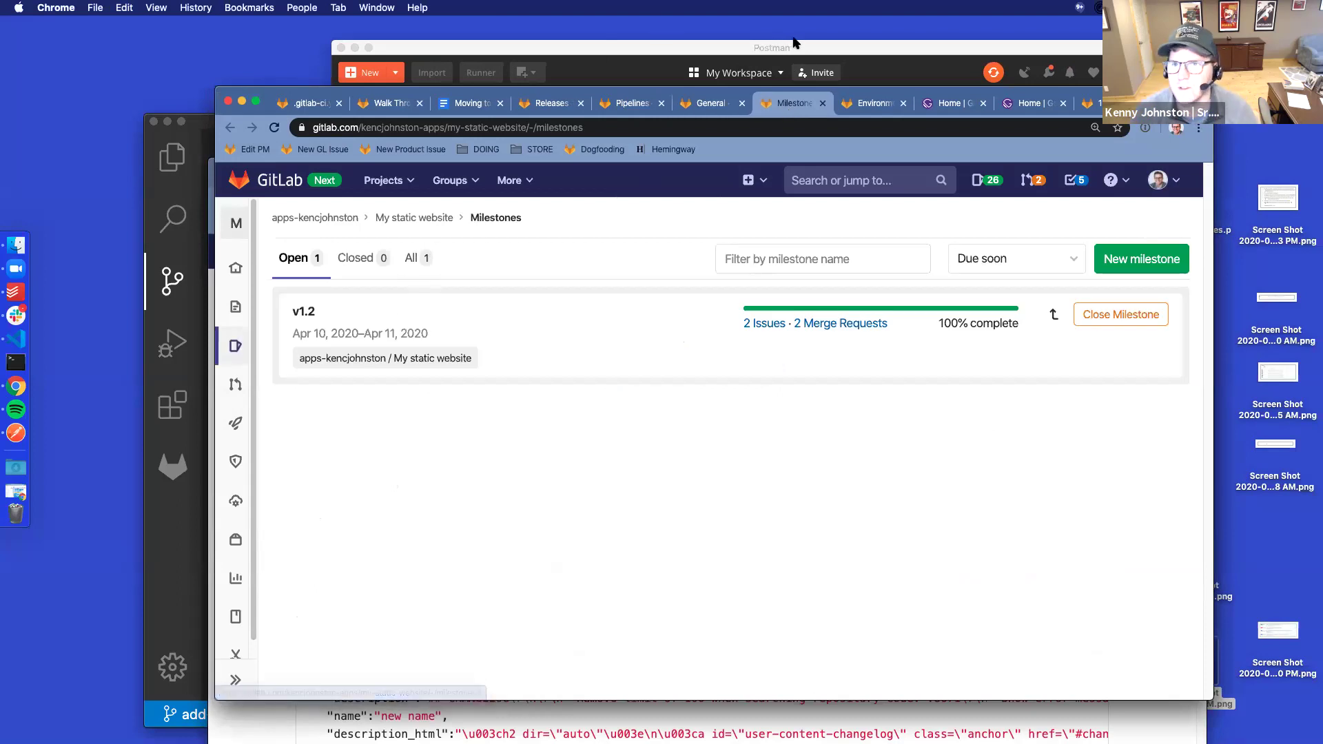
left_click(933, 56)
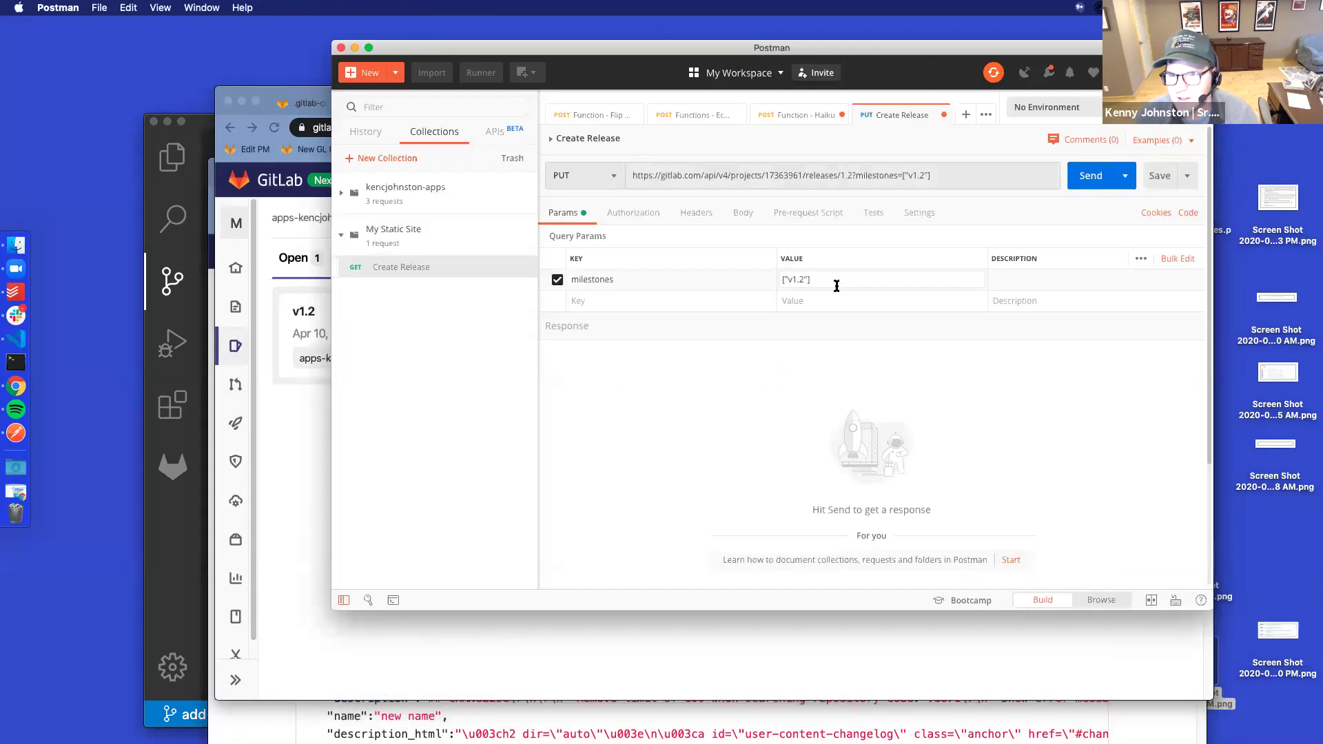
left_click(578, 302)
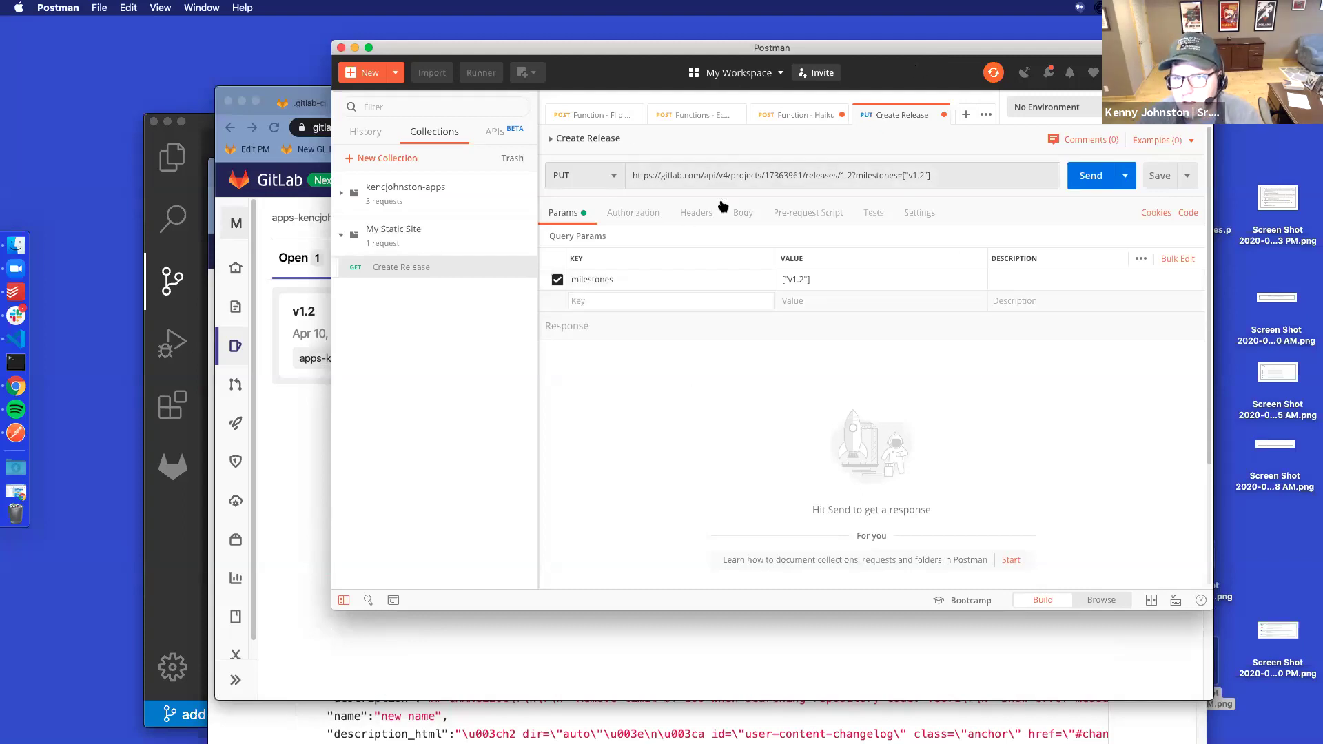
left_click(650, 214)
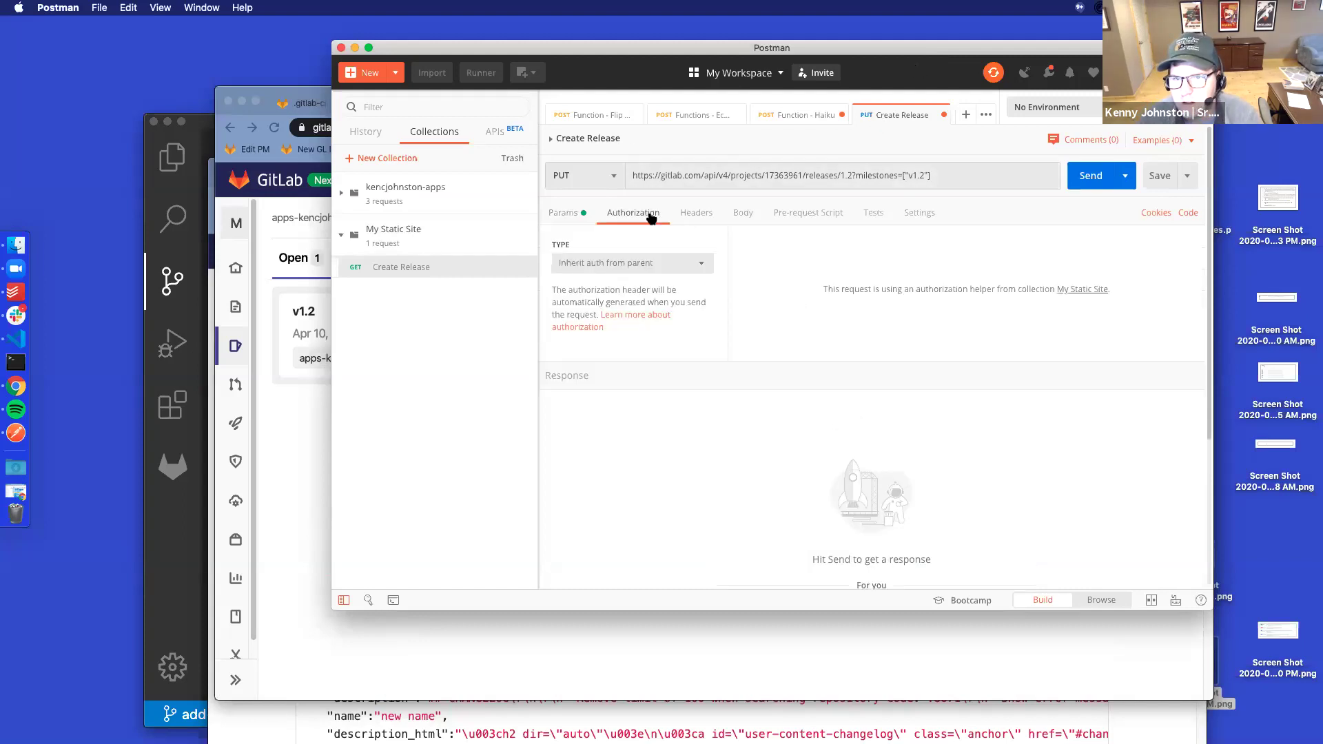
left_click(690, 215)
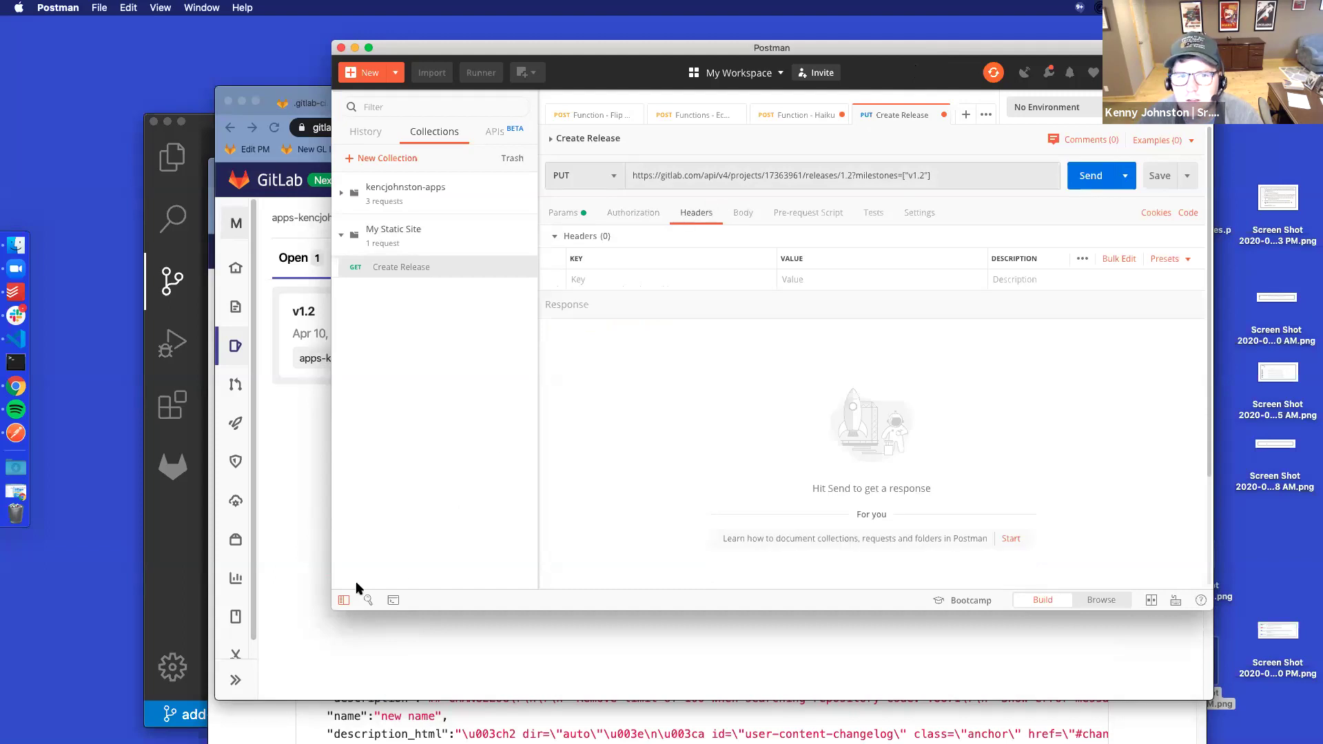
left_click(700, 718)
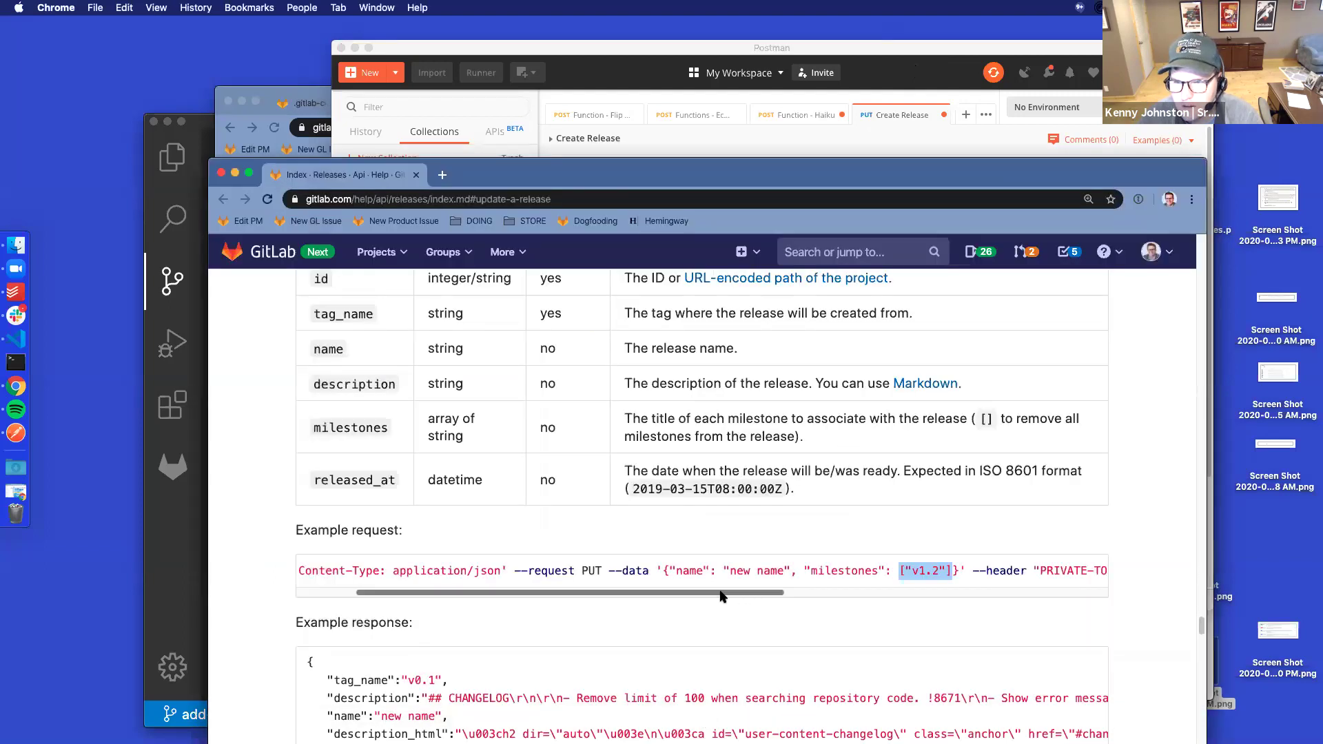
left_click_drag(721, 596, 851, 28)
left_click(863, 50)
Add a PRIVATE-TOKEN header with an empty value and strip the milestones parameter from the URL
left_click(629, 282)
type("PRIV")
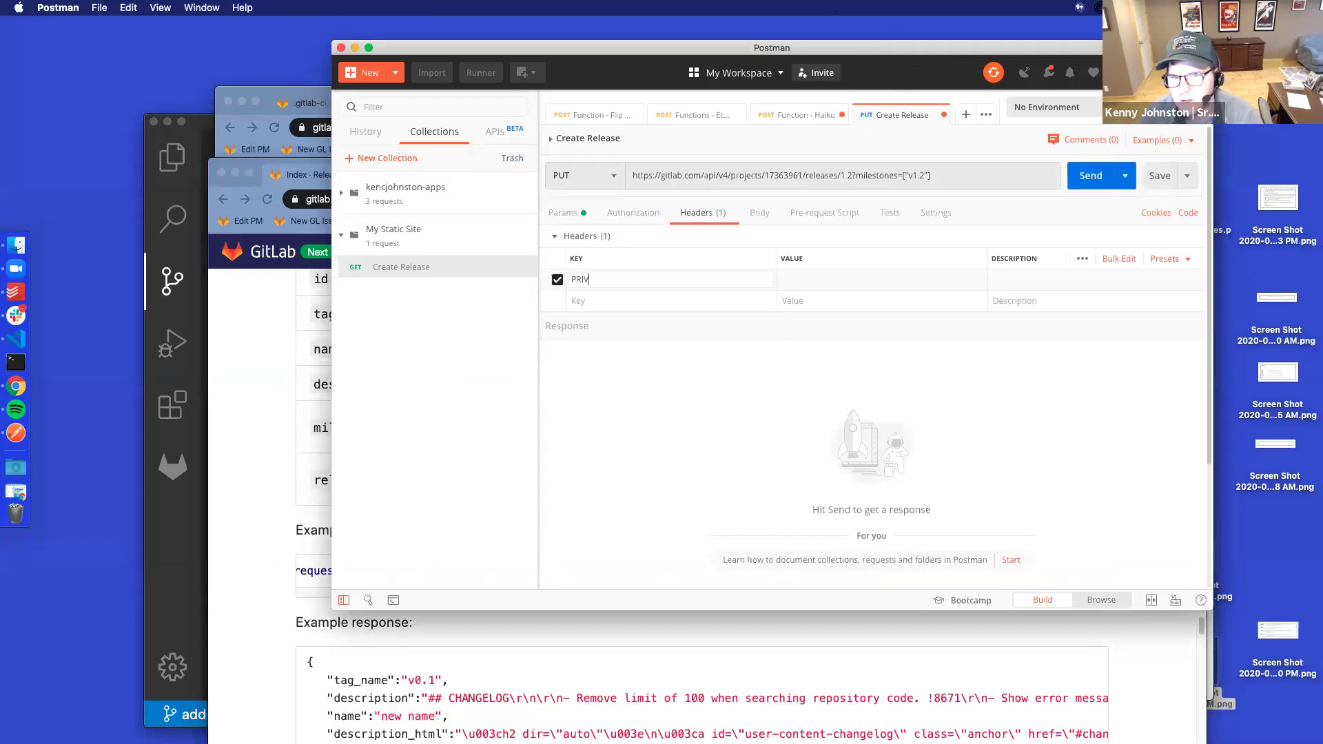
type("ATE-TOKEN")
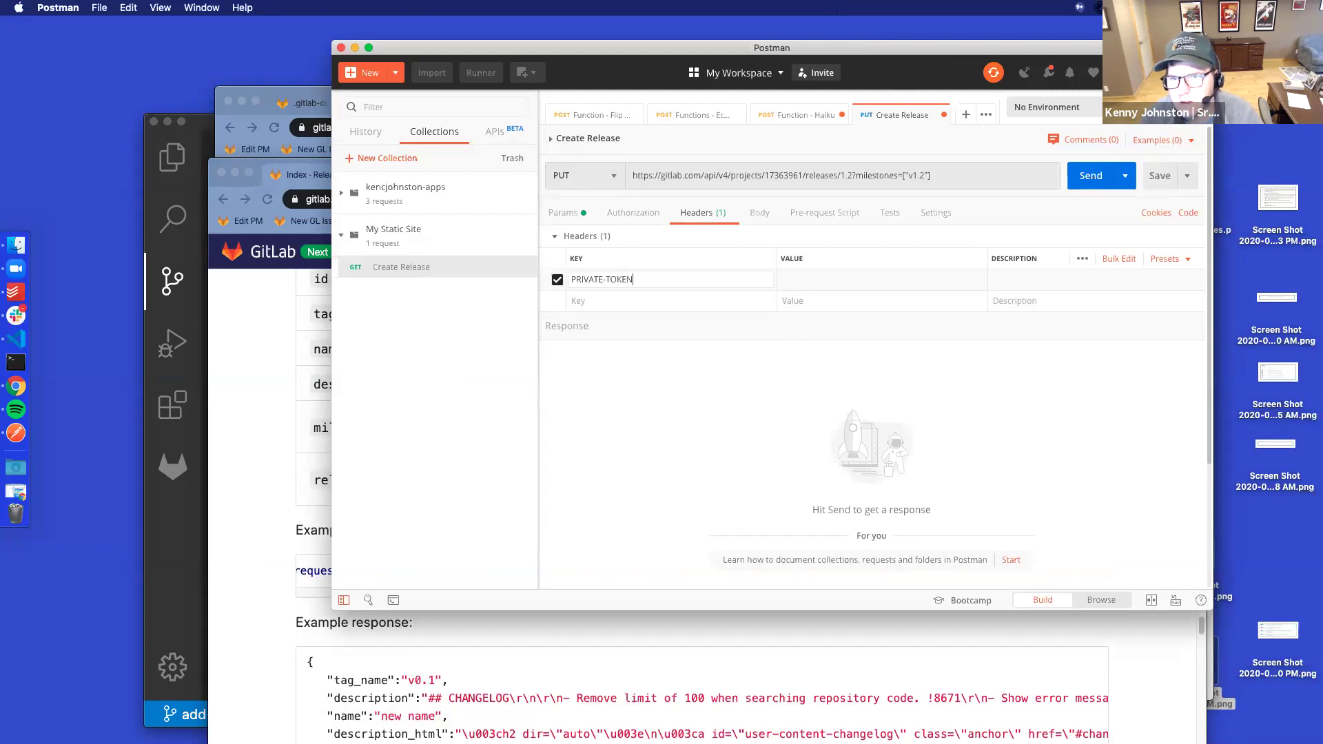
left_click(828, 275)
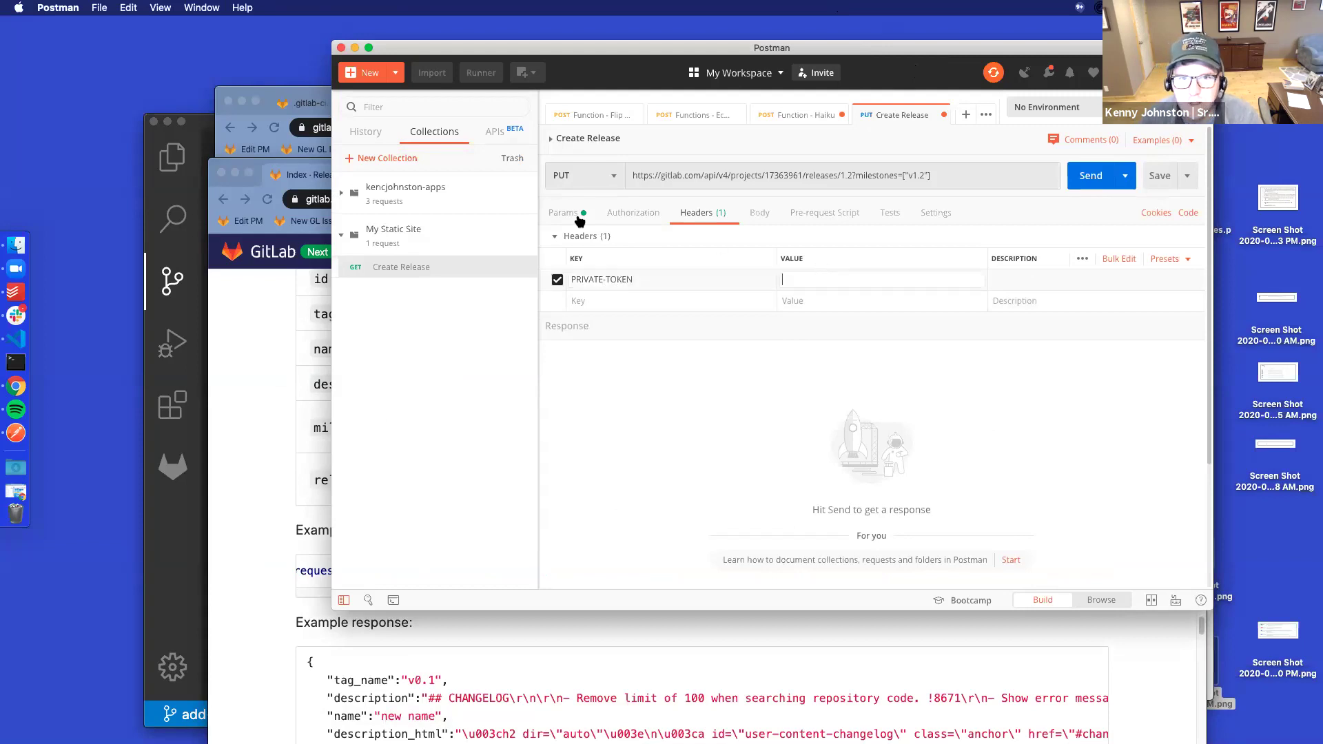
left_click(341, 194)
left_click(341, 194)
left_click(874, 280)
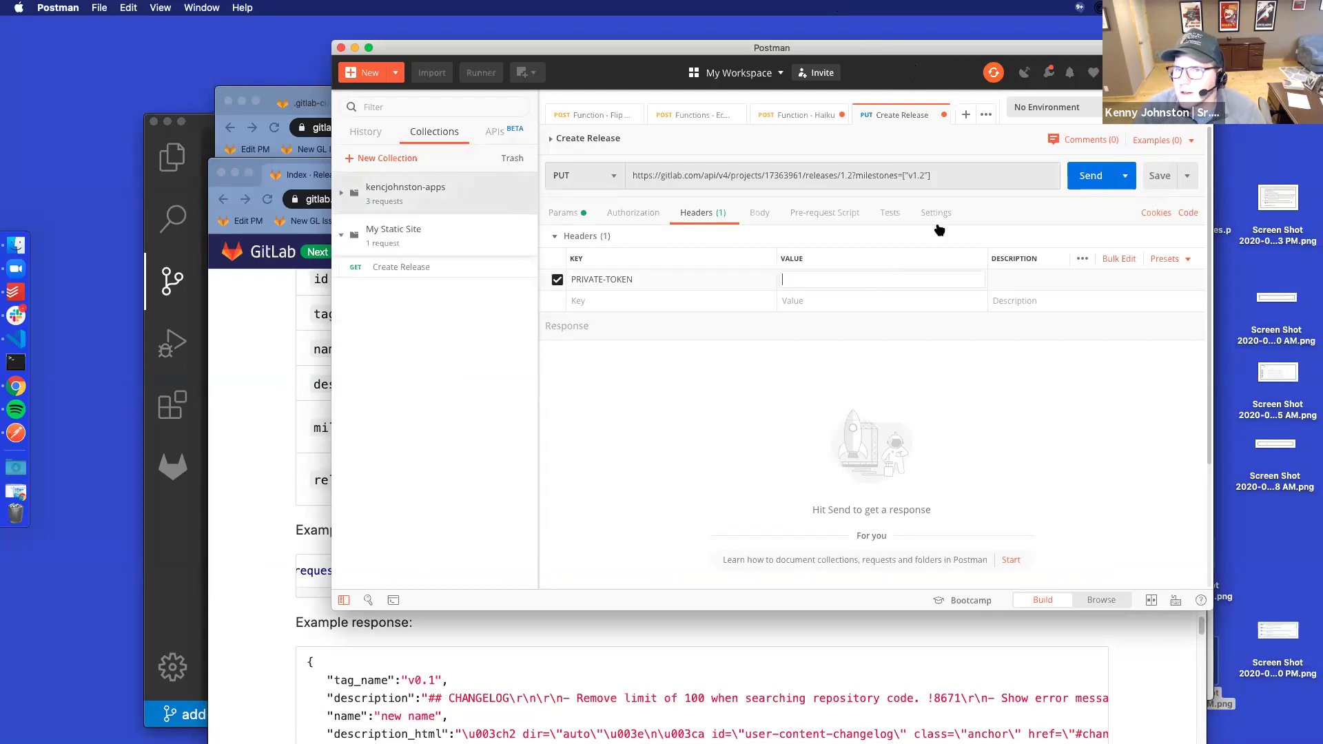
left_click(960, 175)
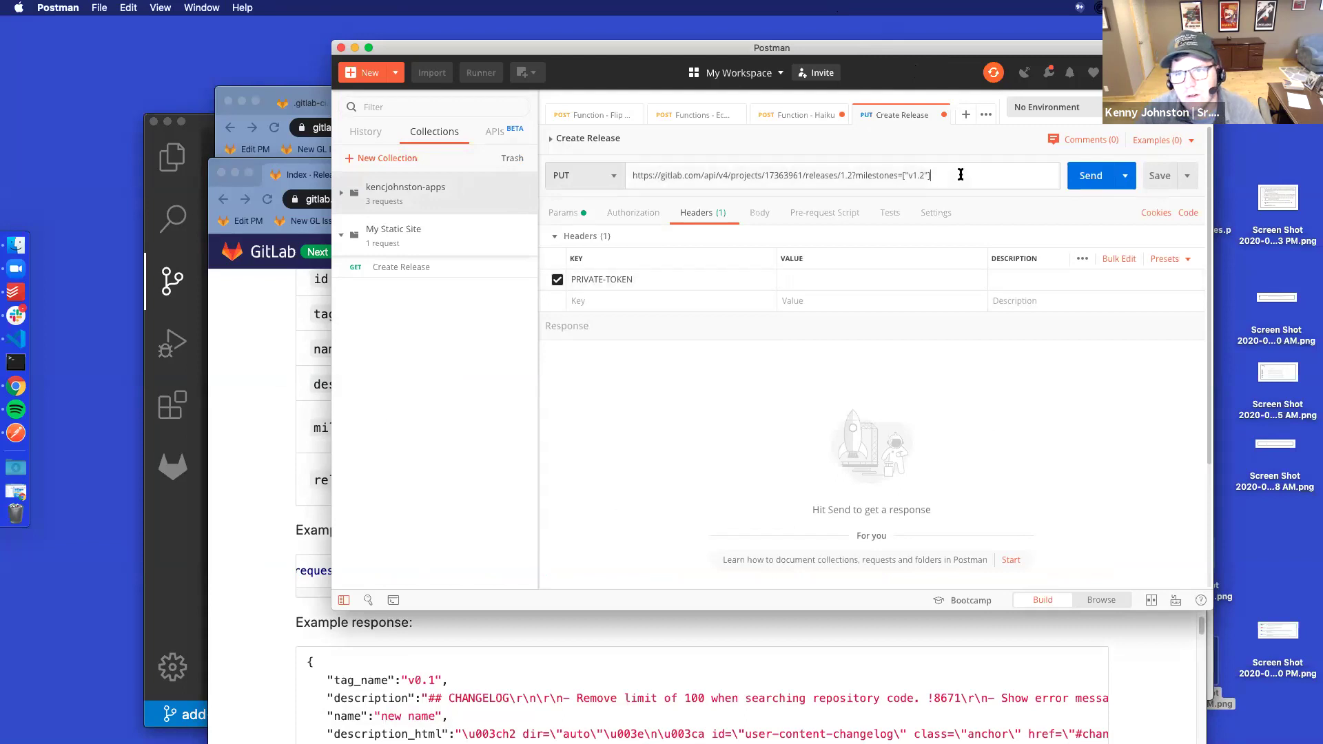
key("BackSpace")
key("BackSpace")
key("BackSpace")
key("BackSpace")
key("BackSpace")
key("BackSpace")
key("BackSpace")
key("BackSpace")
key("BackSpace")
key("BackSpace")
key("BackSpace")
key("BackSpace")
key("BackSpace")
key("BackSpace")
key("BackSpace")
key("BackSpace")
key("BackSpace")
key("BackSpace")
key("BackSpace")
key("BackSpace")
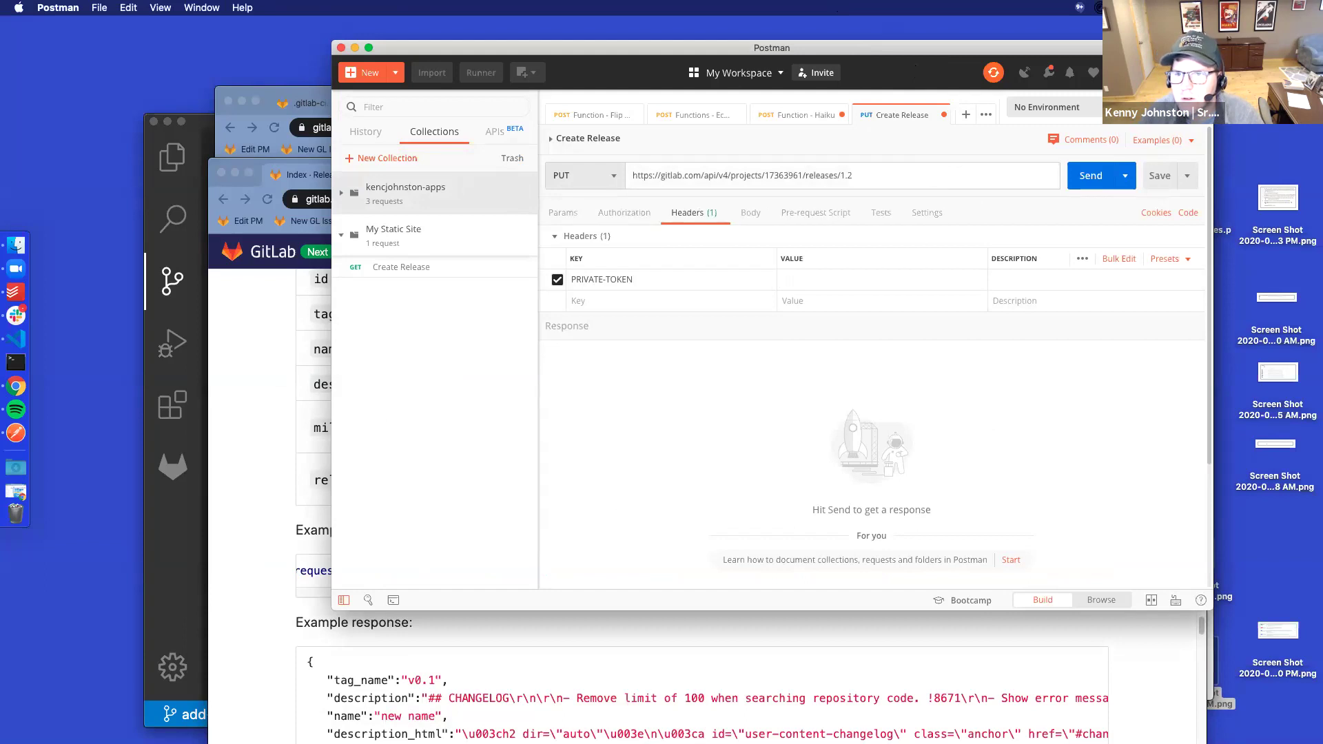
left_click(623, 213)
Set the Create Release request body to form-data, then return to the Update a release docs
left_click(692, 213)
left_click(561, 215)
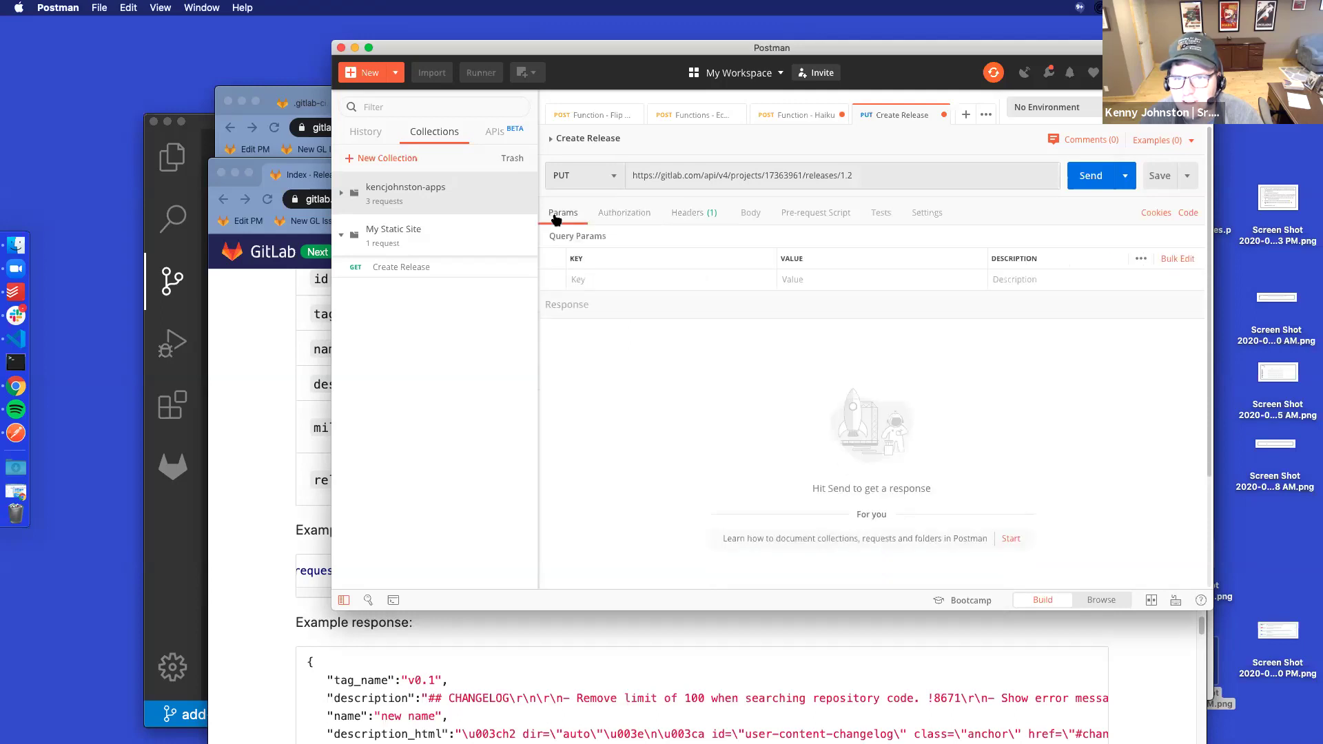
left_click(603, 282)
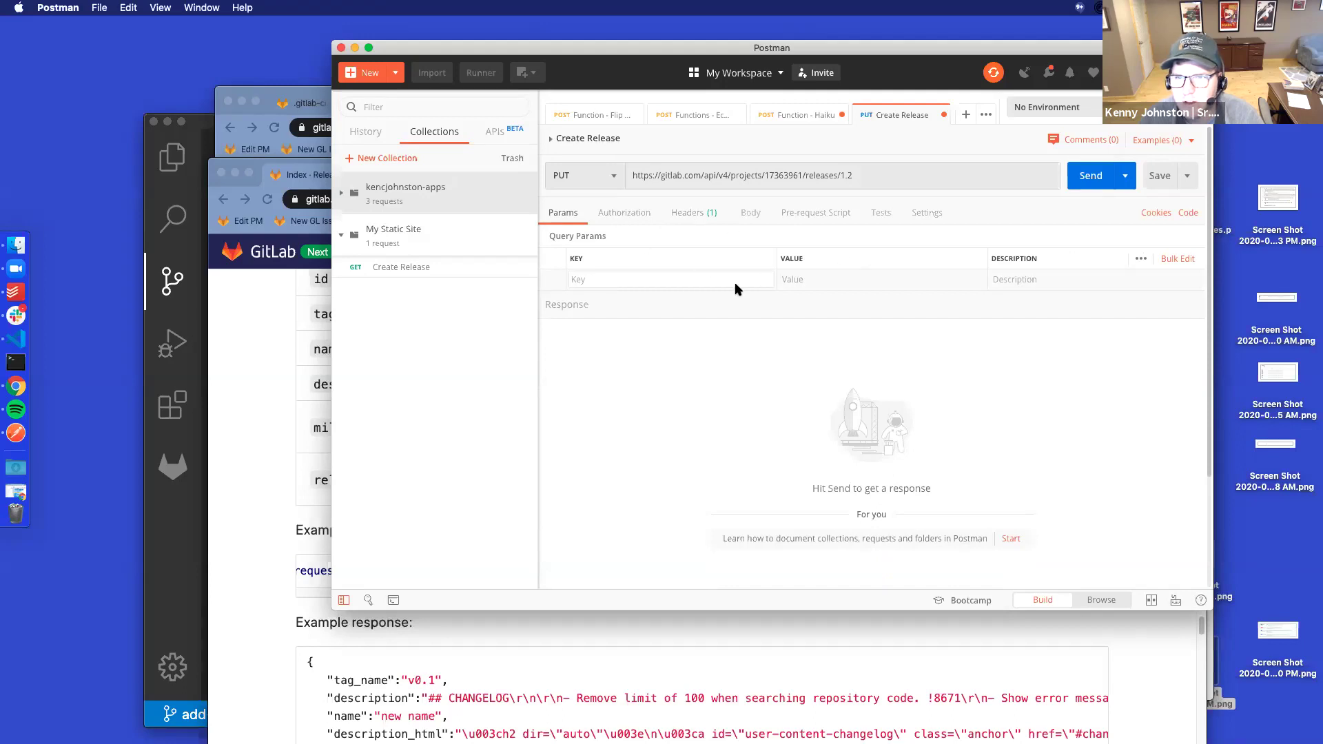
left_click(751, 214)
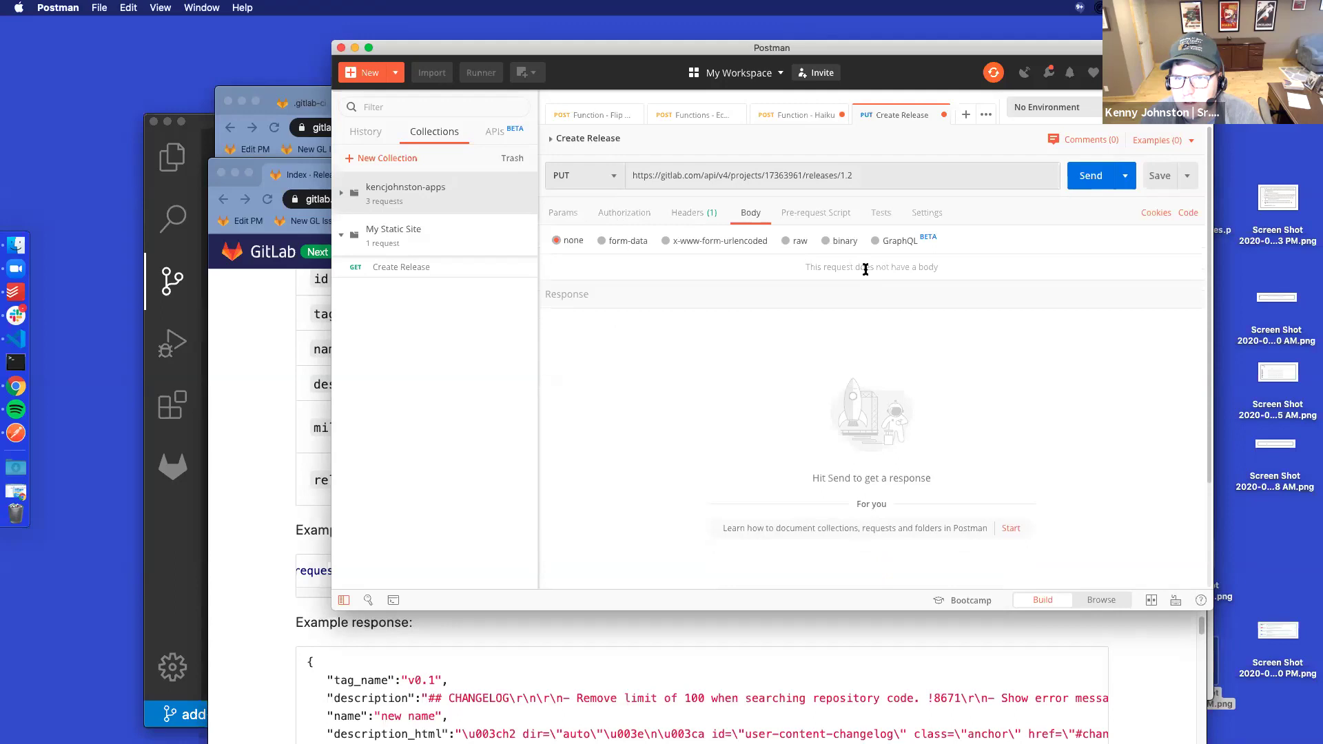
left_click(602, 240)
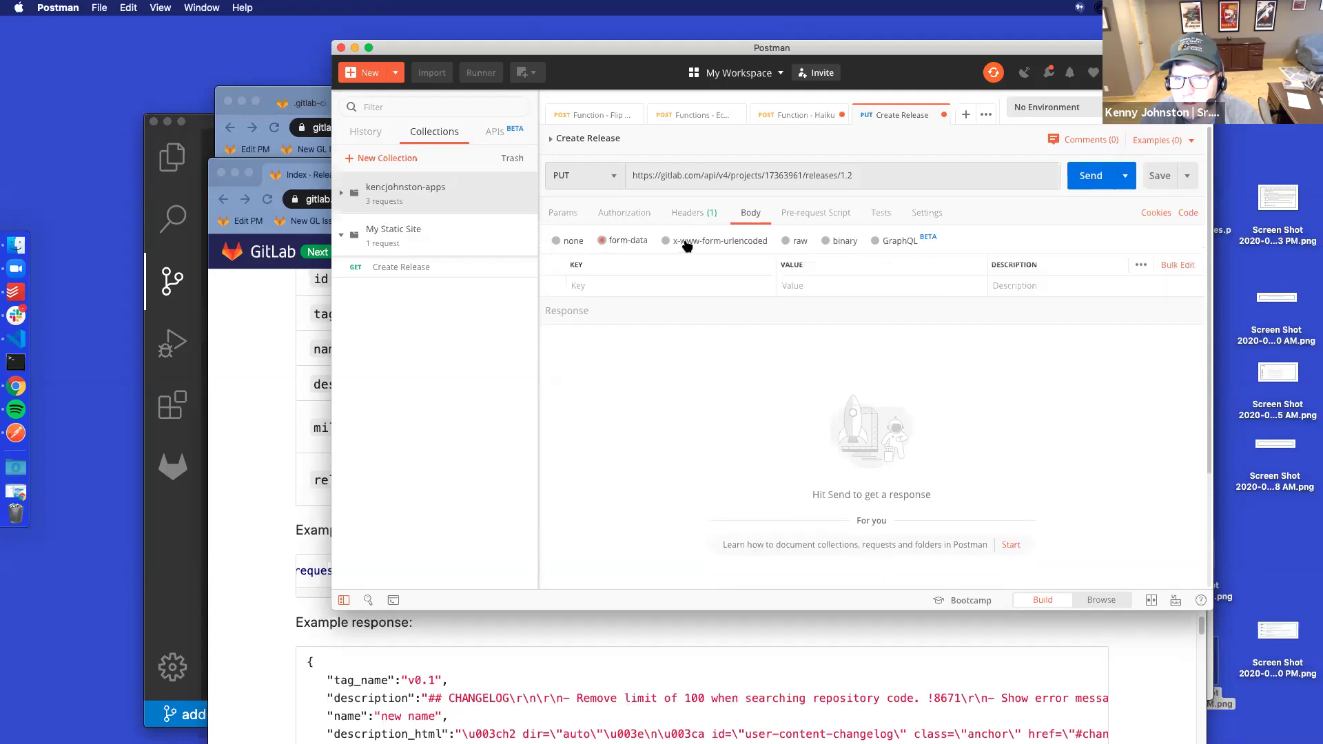
left_click(664, 283)
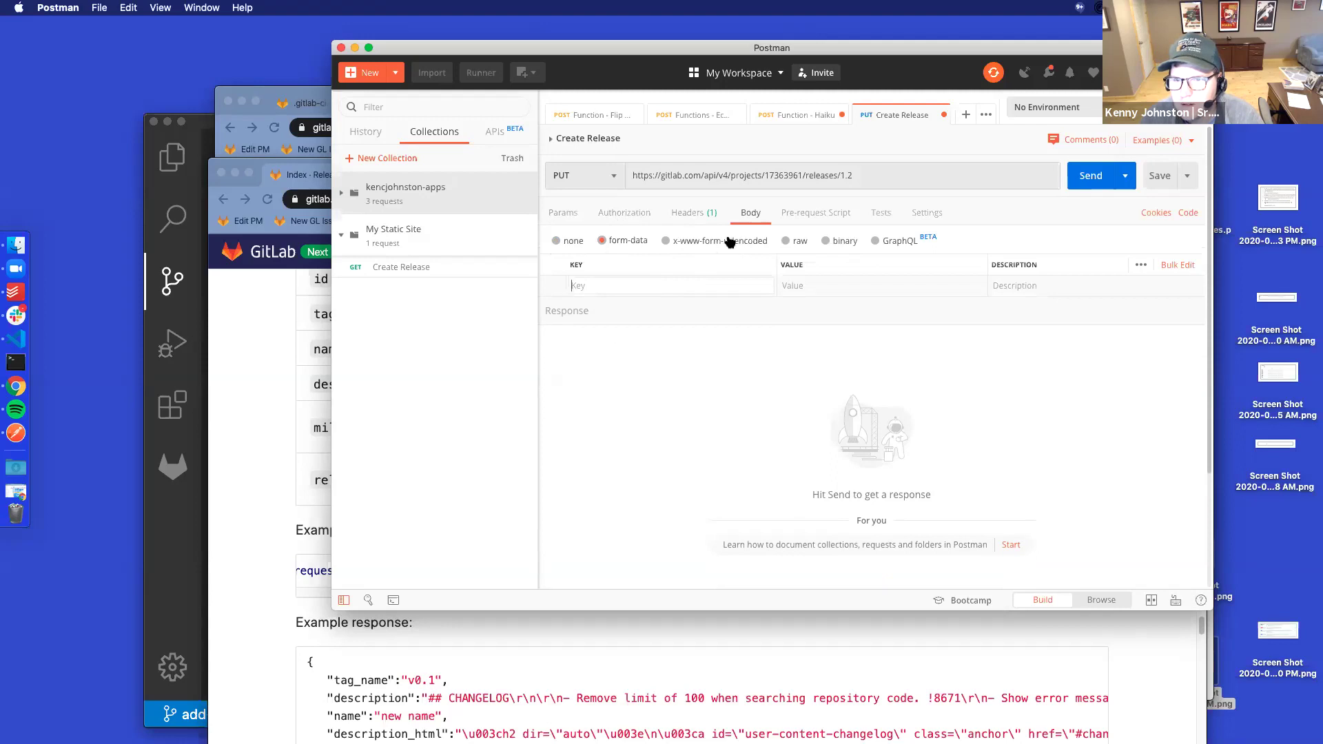
left_click(629, 647)
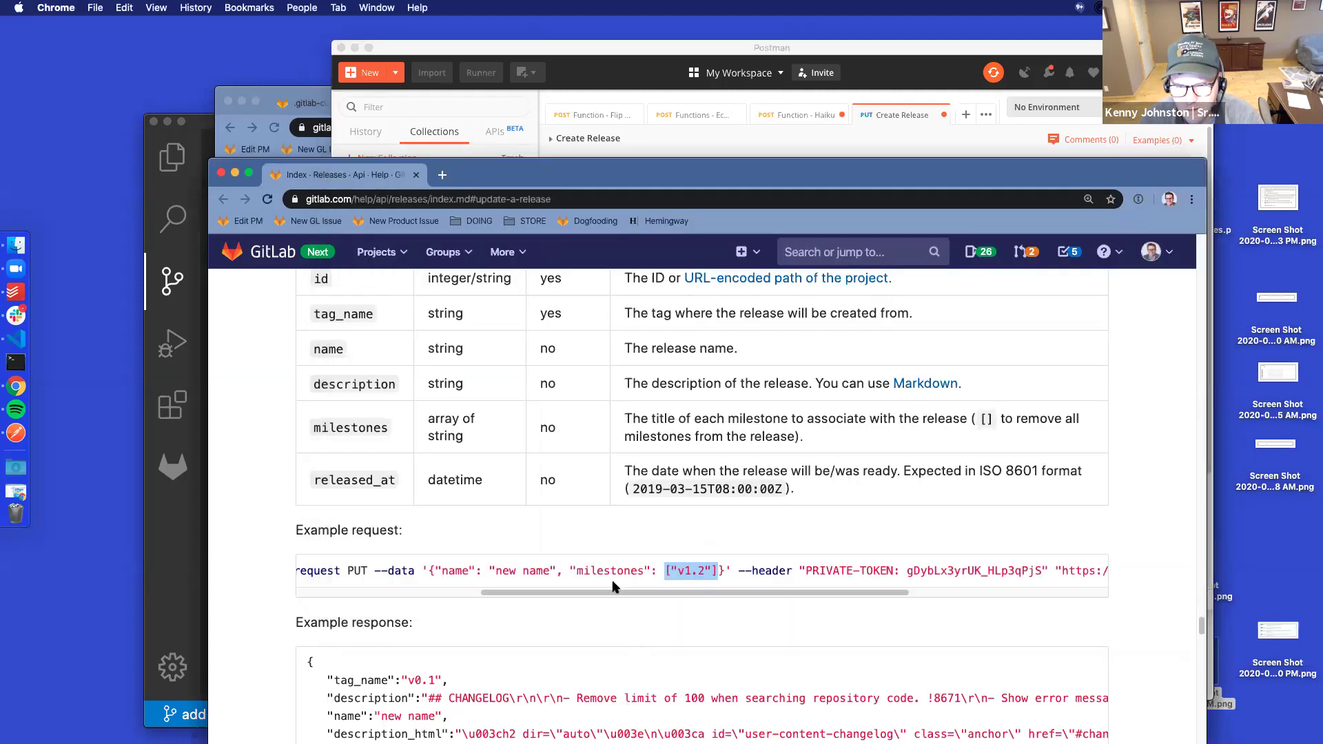
Copy the example request's --data JSON string containing the v1.2 milestone
left_click_drag(597, 592, 369, 593)
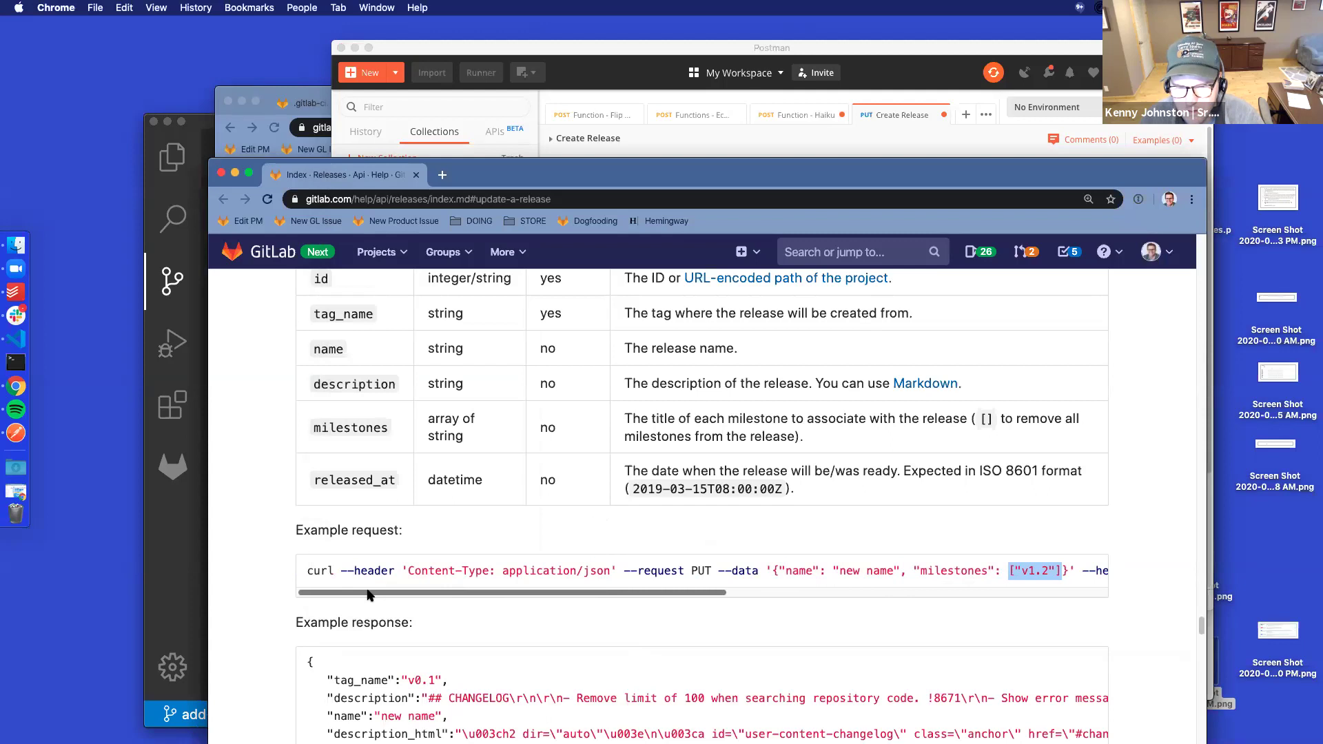
scroll(425, 597, "right", 3)
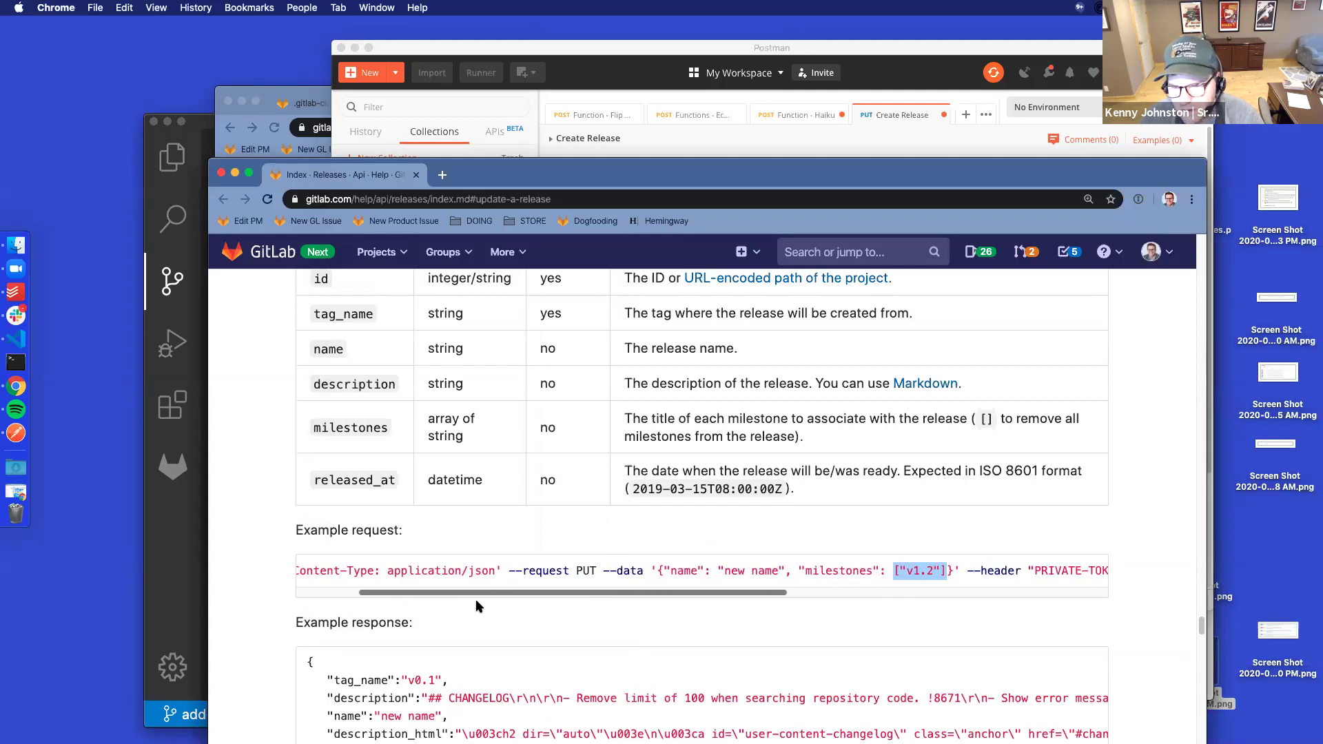
scroll(478, 593, "right", 1)
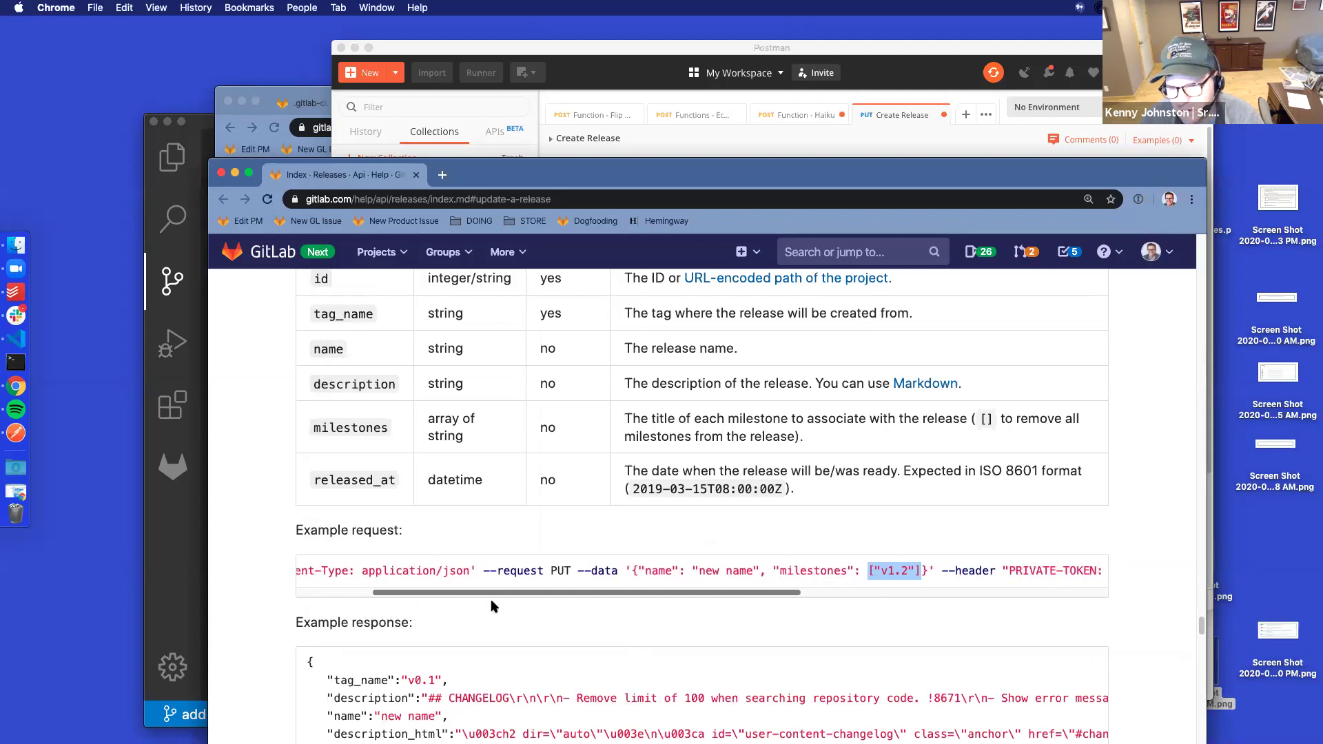
left_click(915, 566)
left_click_drag(915, 567, 611, 568)
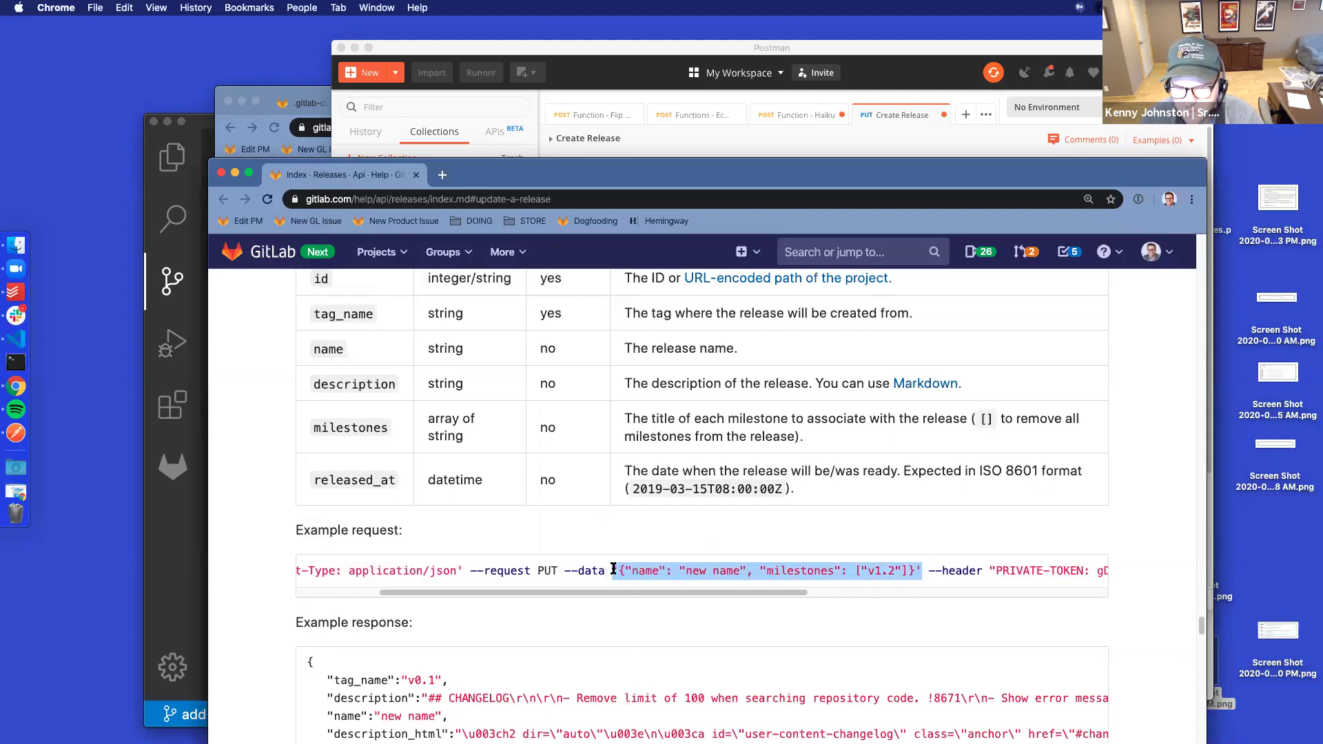
key("super+c")
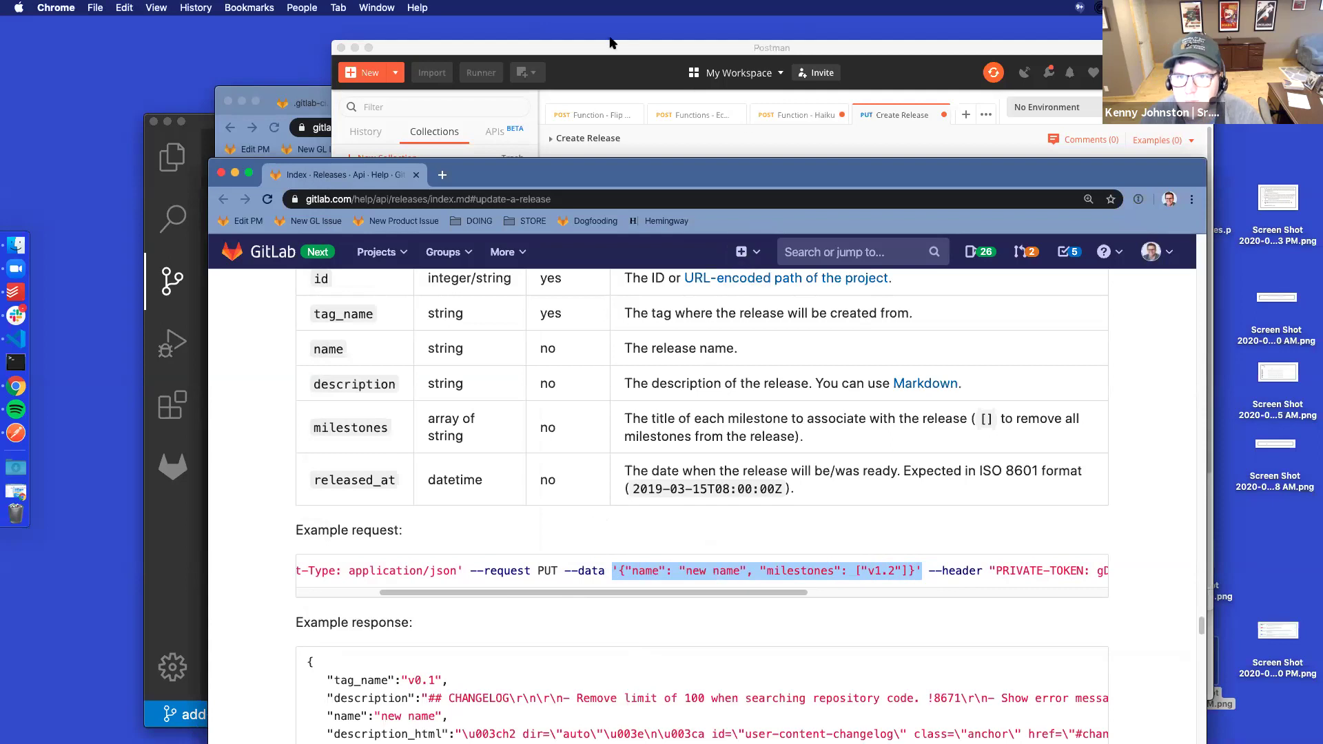
left_click(609, 46)
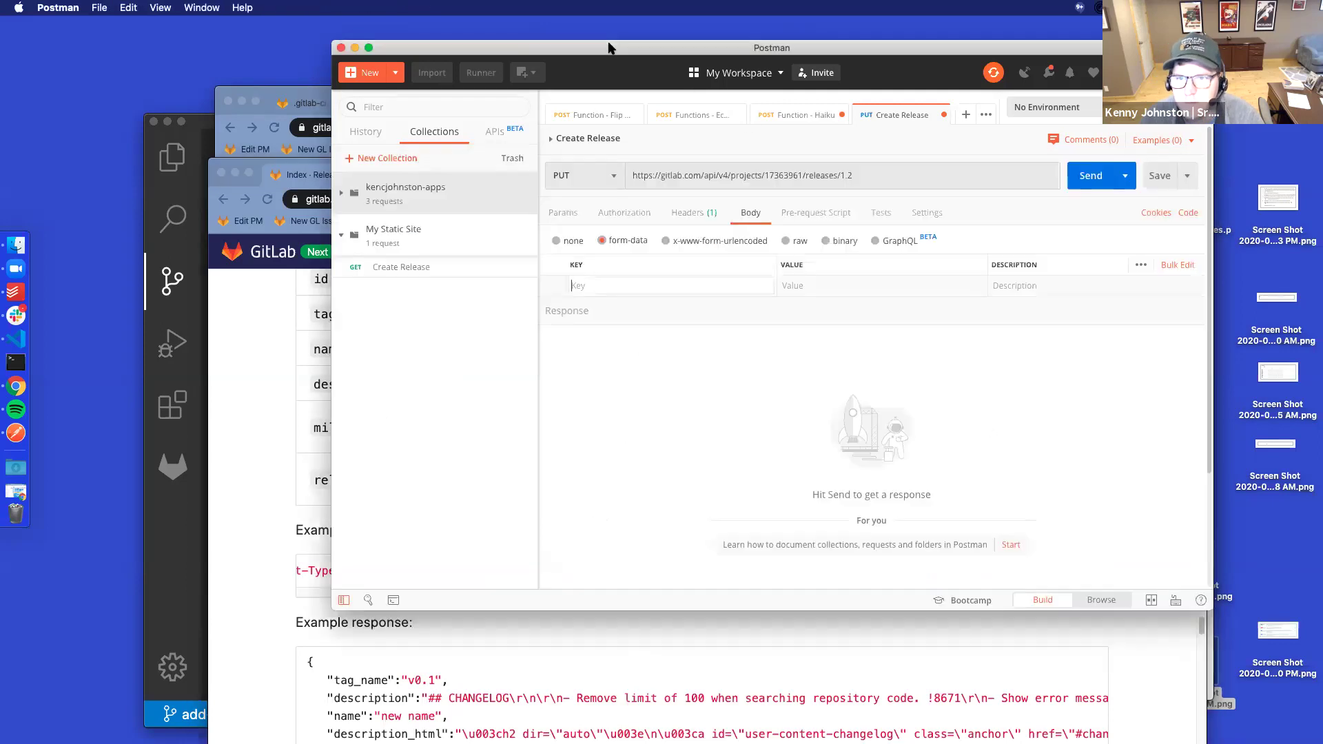
Paste the JSON as a raw body and trim it to {"milestones": ["v1.2"]}
left_click(790, 244)
left_click(676, 281)
key("super+v")
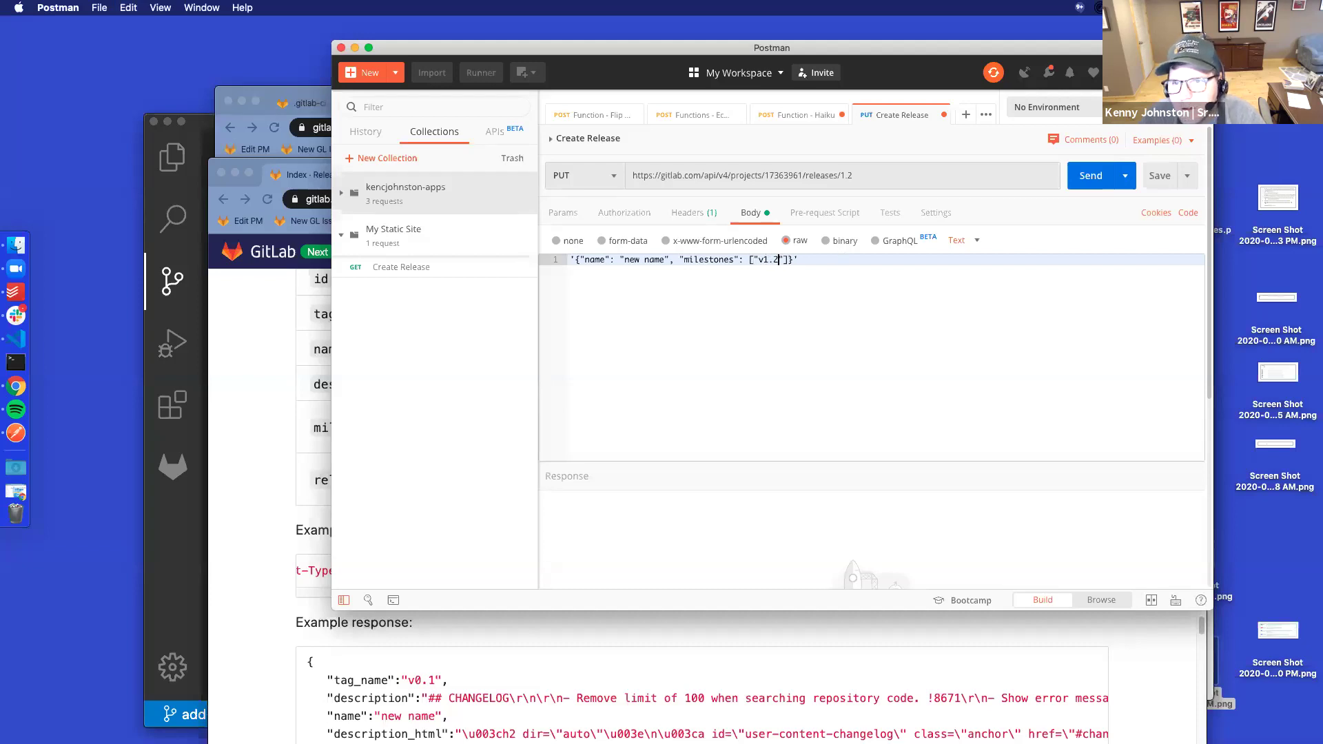
key("BackSpace")
key("BackSpace")
key("BackSpace")
key("BackSpace")
key("BackSpace")
key("BackSpace")
key("BackSpace")
key("BackSpace")
key("BackSpace")
key("BackSpace")
key("BackSpace")
key("BackSpace")
key("BackSpace")
key("BackSpace")
key("BackSpace")
key("BackSpace")
key("BackSpace")
key("BackSpace")
key("BackSpace")
key("BackSpace")
key("BackSpace")
left_click(694, 260)
key("BackSpace")
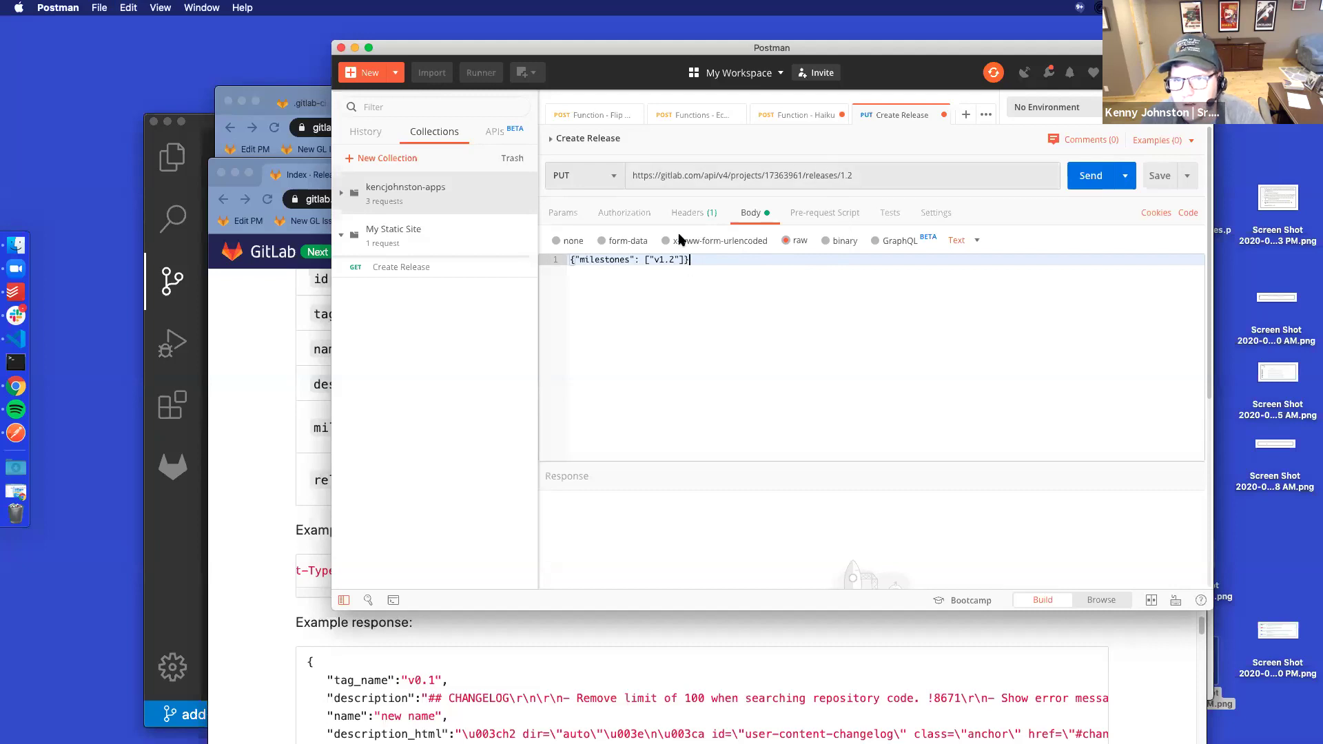
left_click(692, 213)
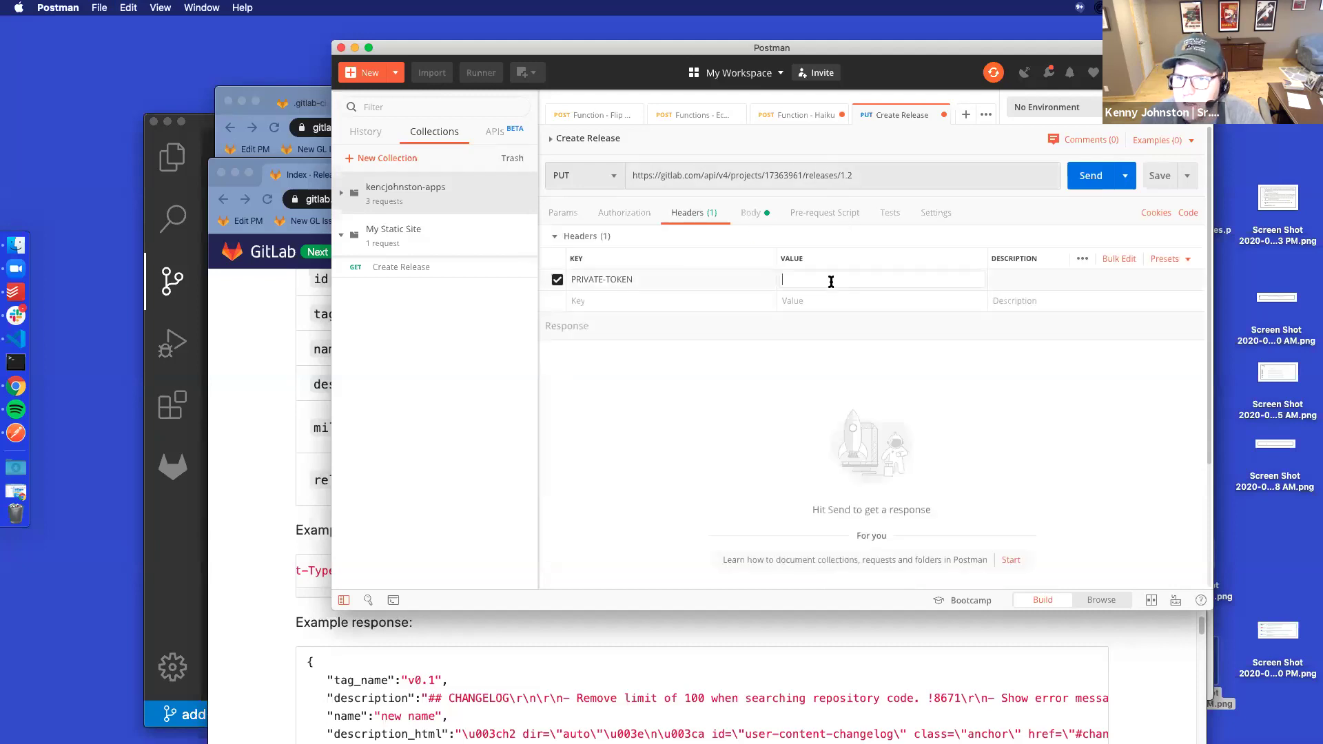
left_click(893, 174)
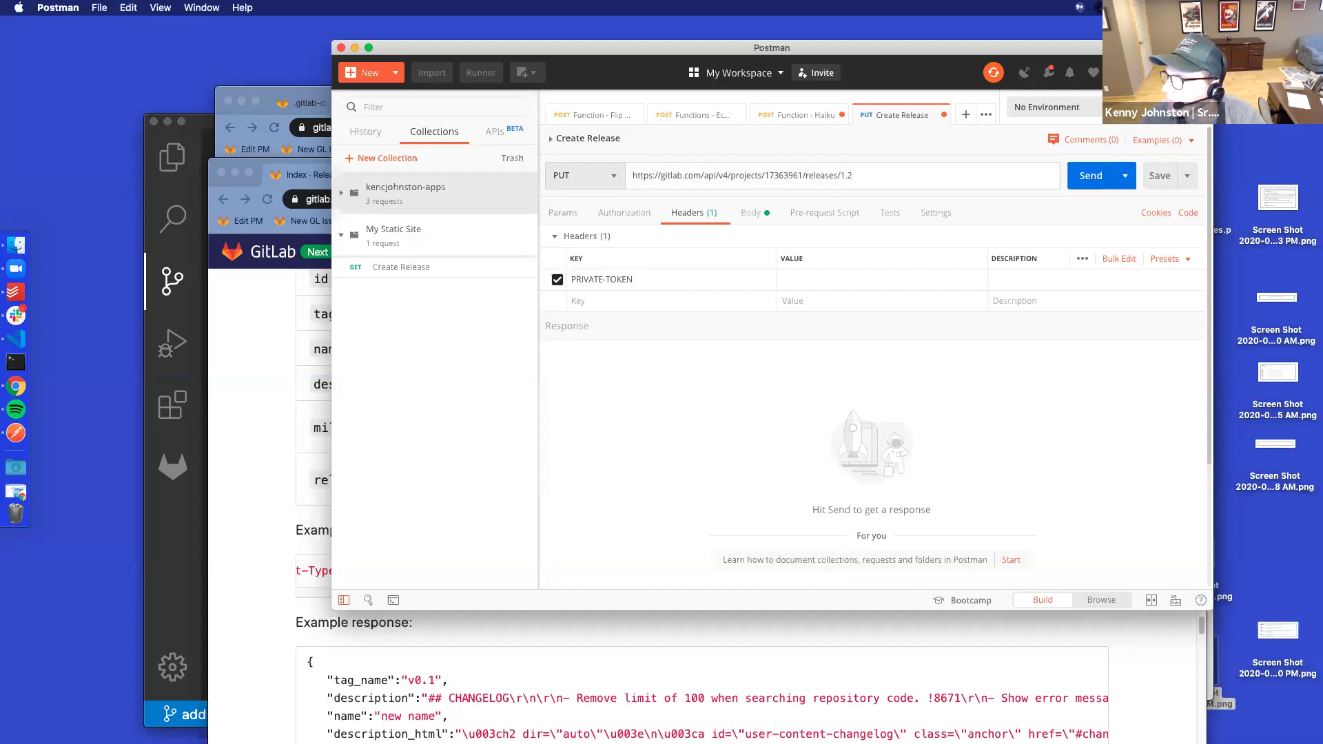
key("super+Tab")
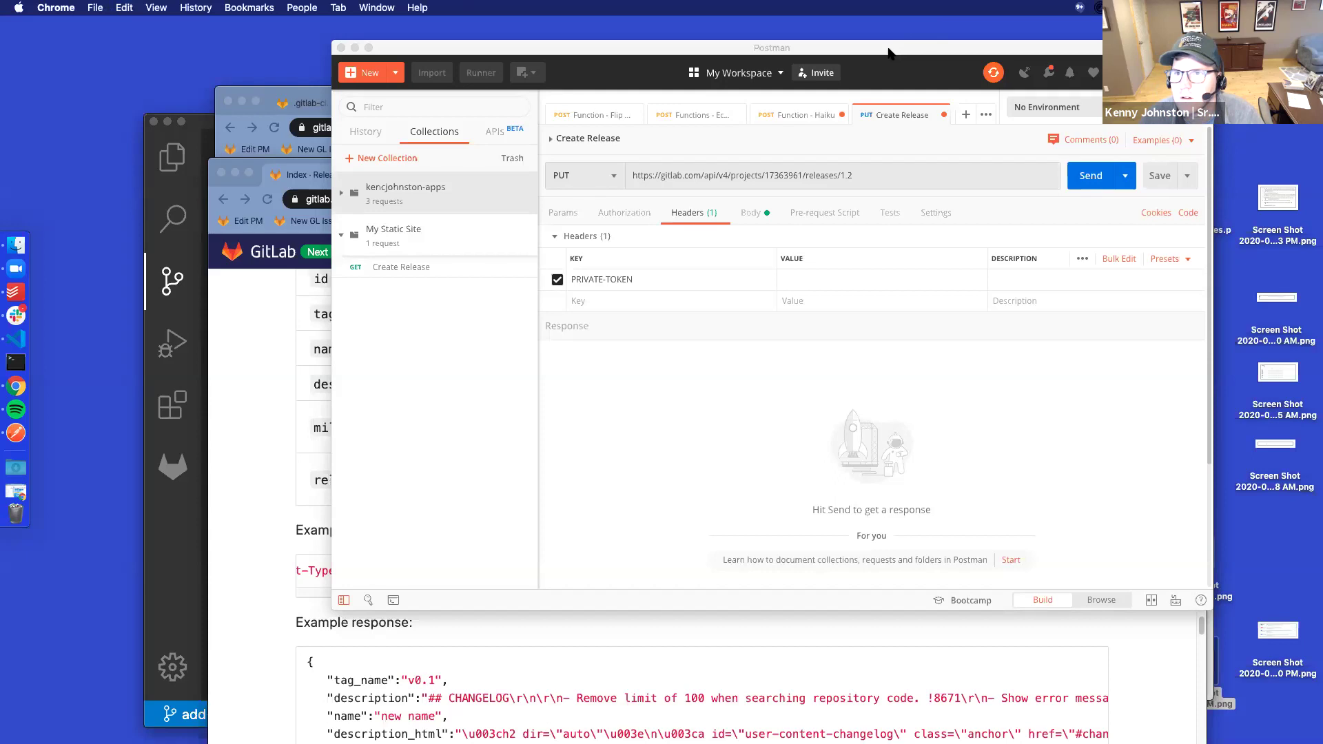
Paste the access token into the PRIVATE-TOKEN header and send the PUT, which returns 400 "params is empty"
left_click(824, 279)
left_click_drag(872, 49, 858, 104)
key("super+v")
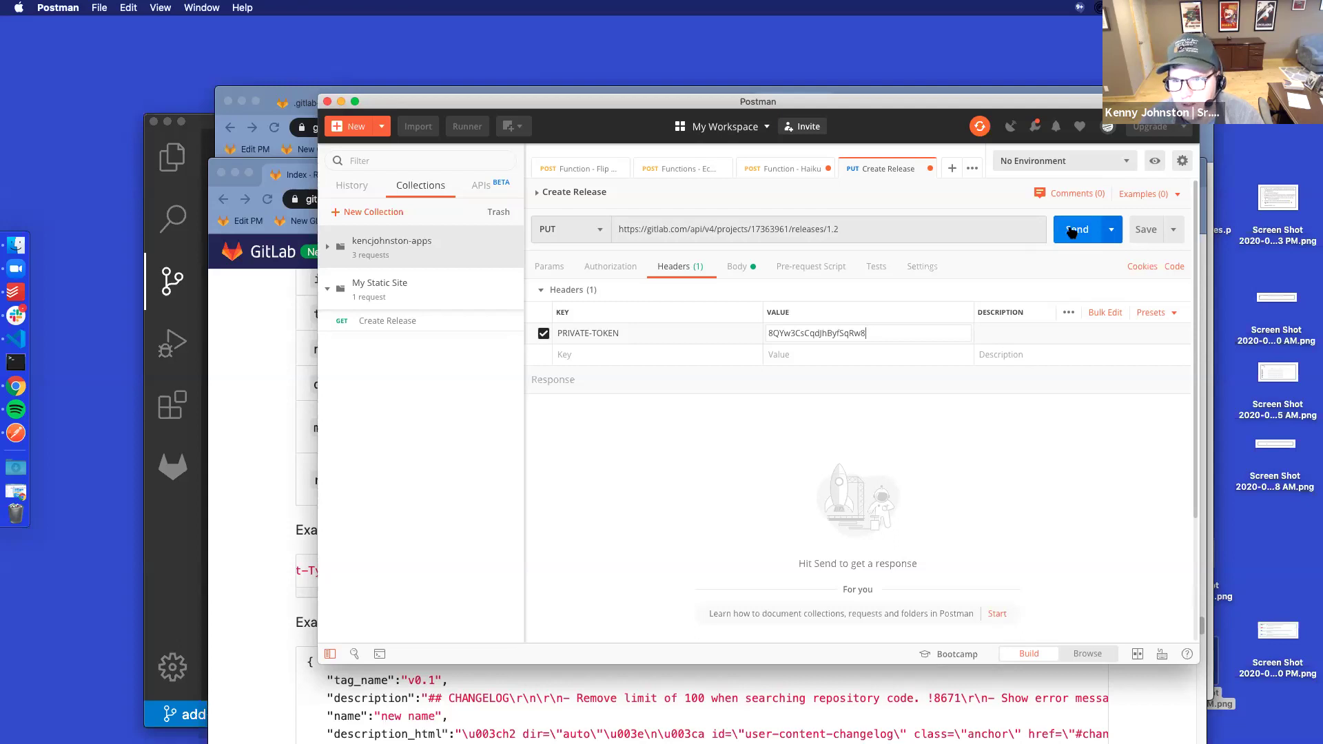
left_click(1072, 232)
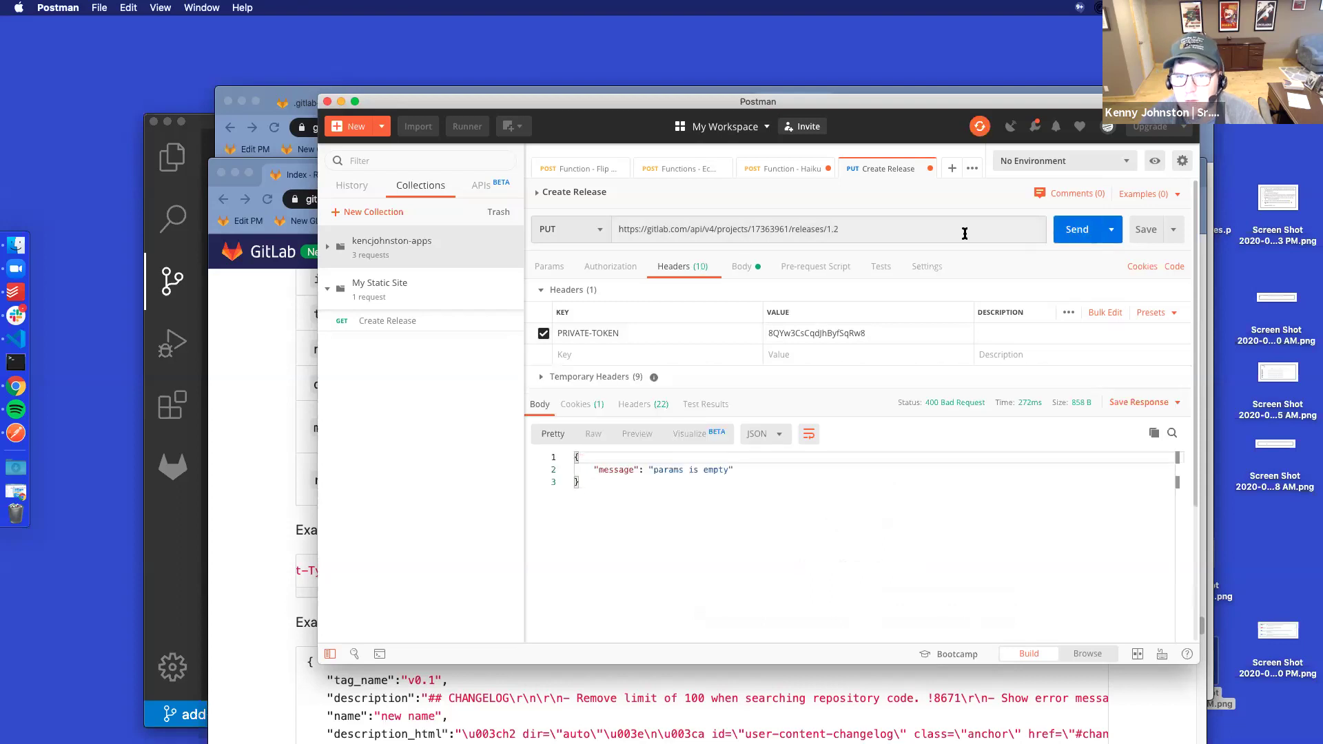
left_click(549, 267)
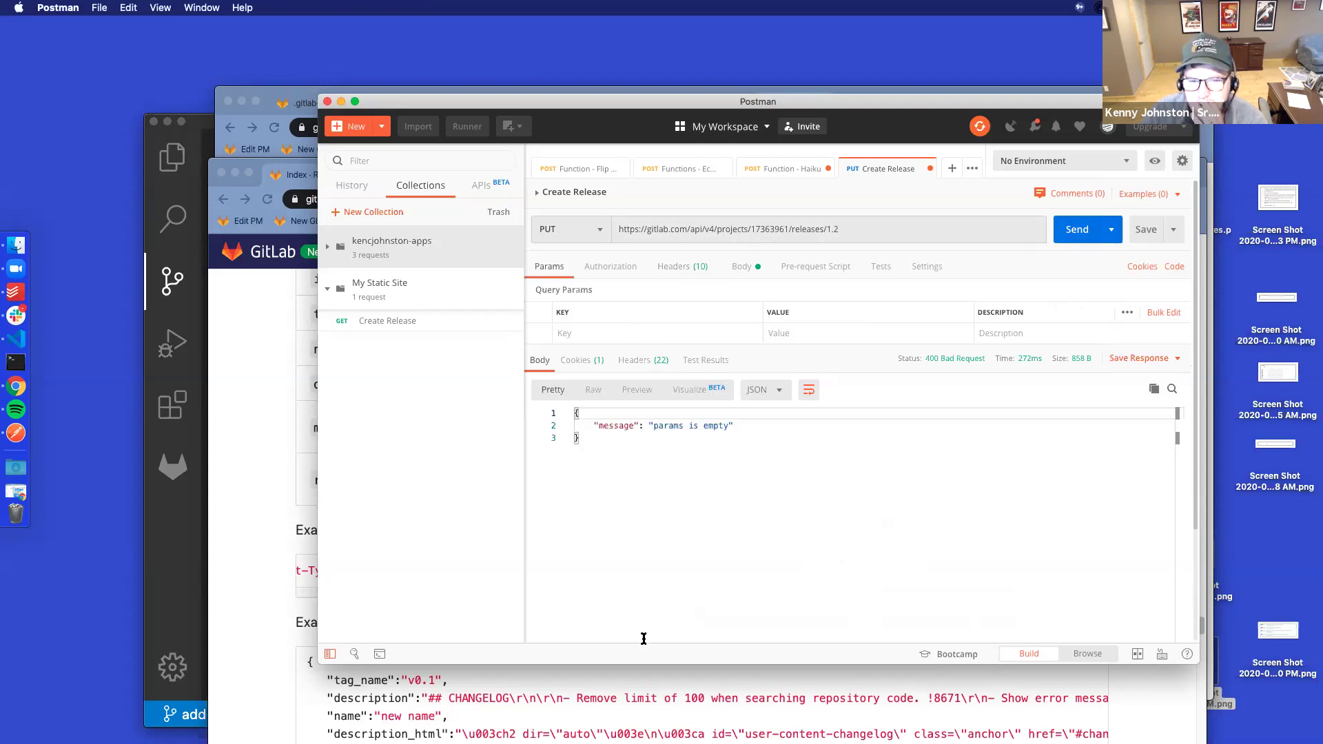
left_click(282, 512)
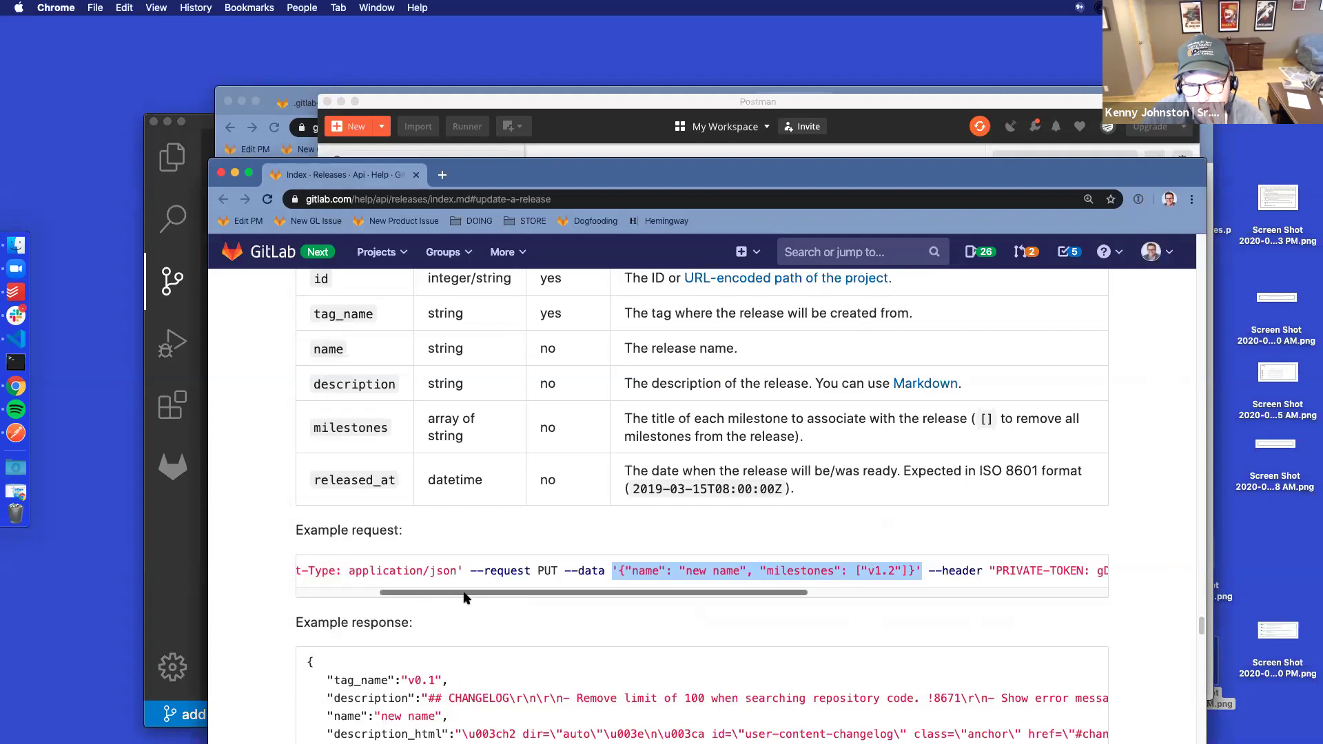
Read the documented curl example, open Terminal, and select the curl command up to --data
left_click_drag(465, 597, 827, 598)
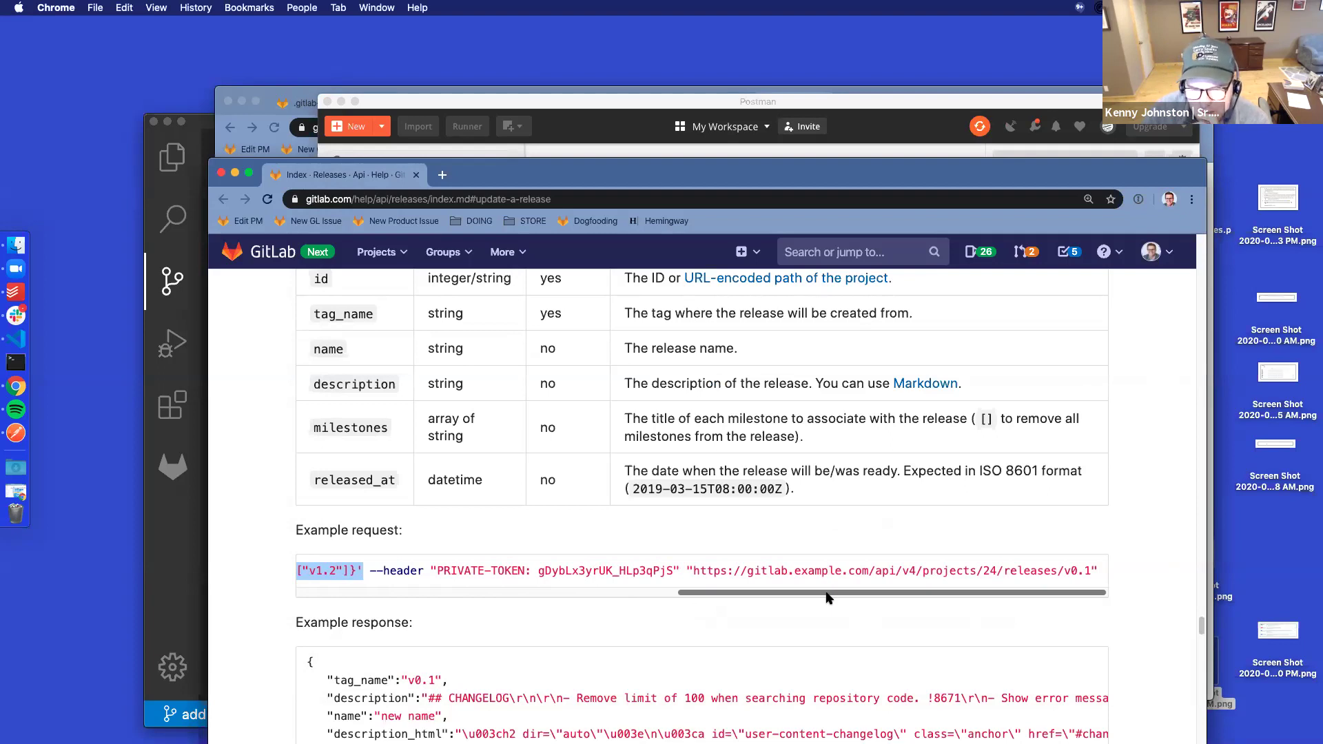
left_click_drag(827, 597, 349, 618)
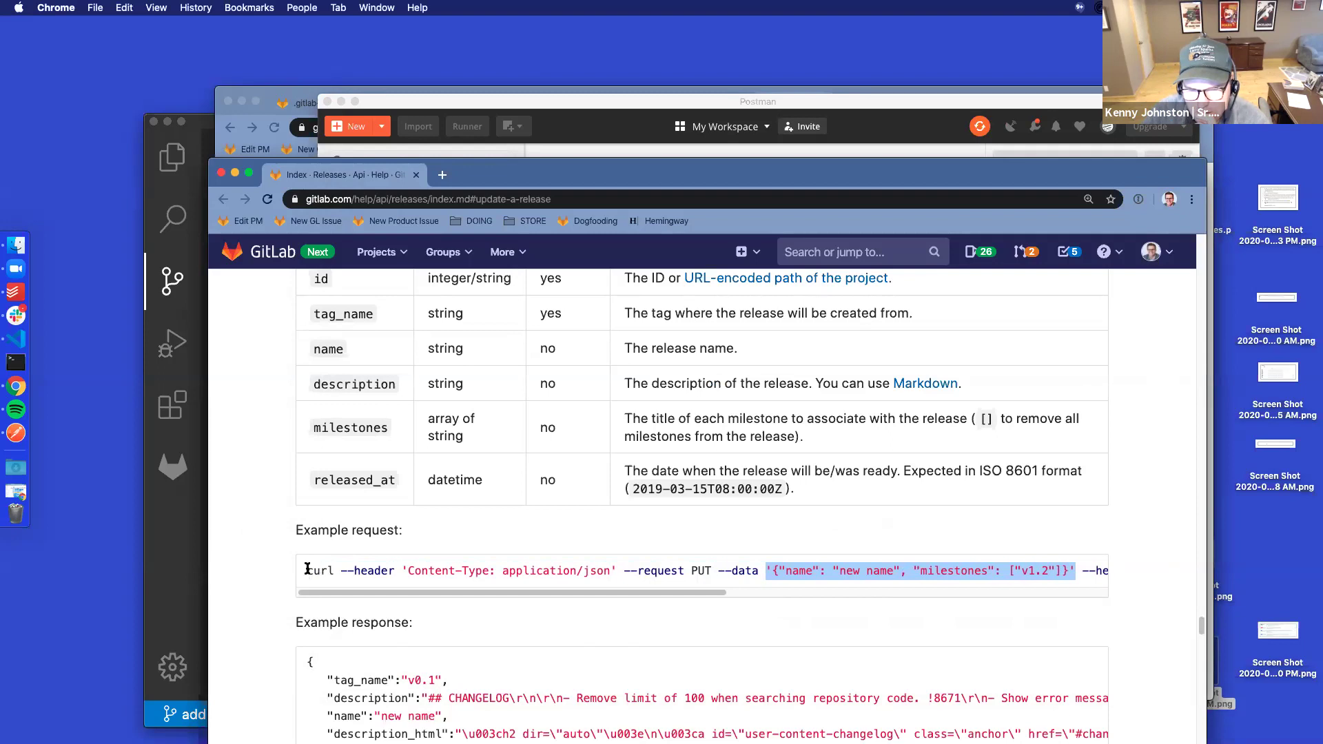
left_click(16, 362)
left_click_drag(687, 495, 1322, 495)
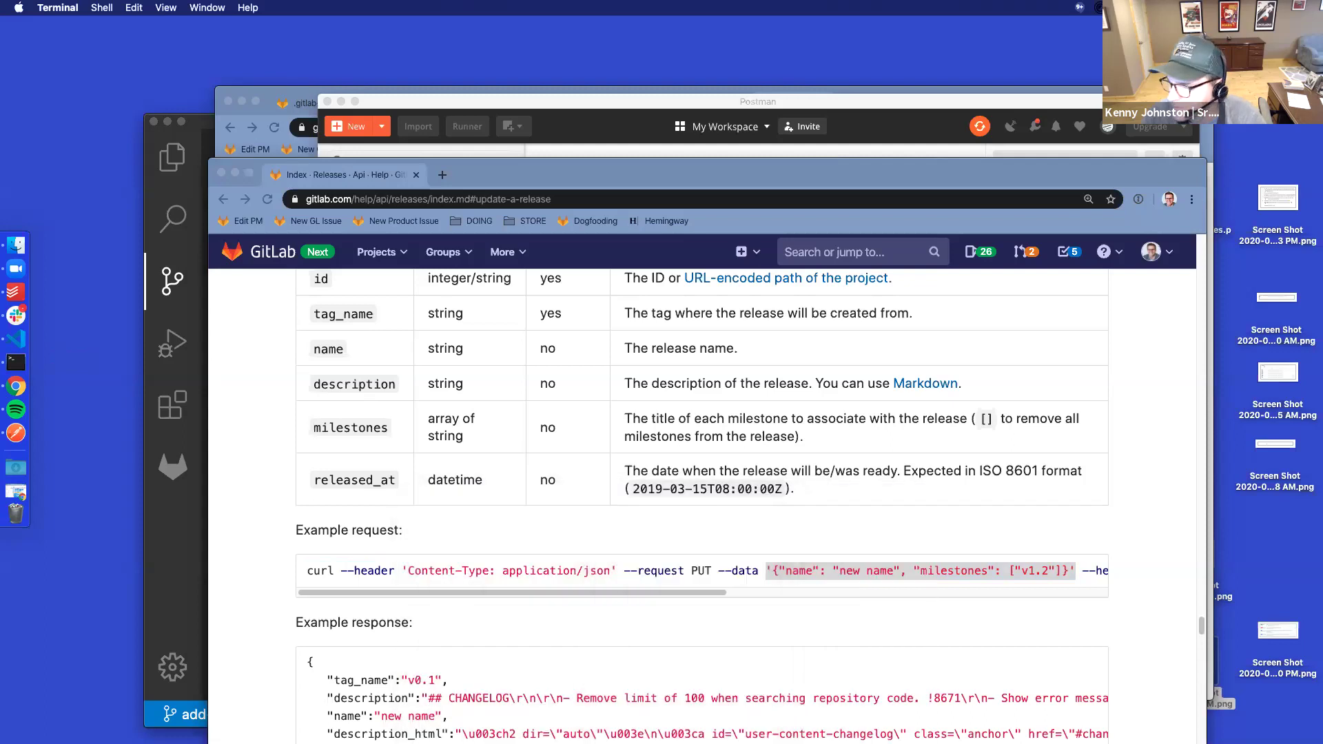
left_click(416, 576)
left_click_drag(304, 571, 1098, 563)
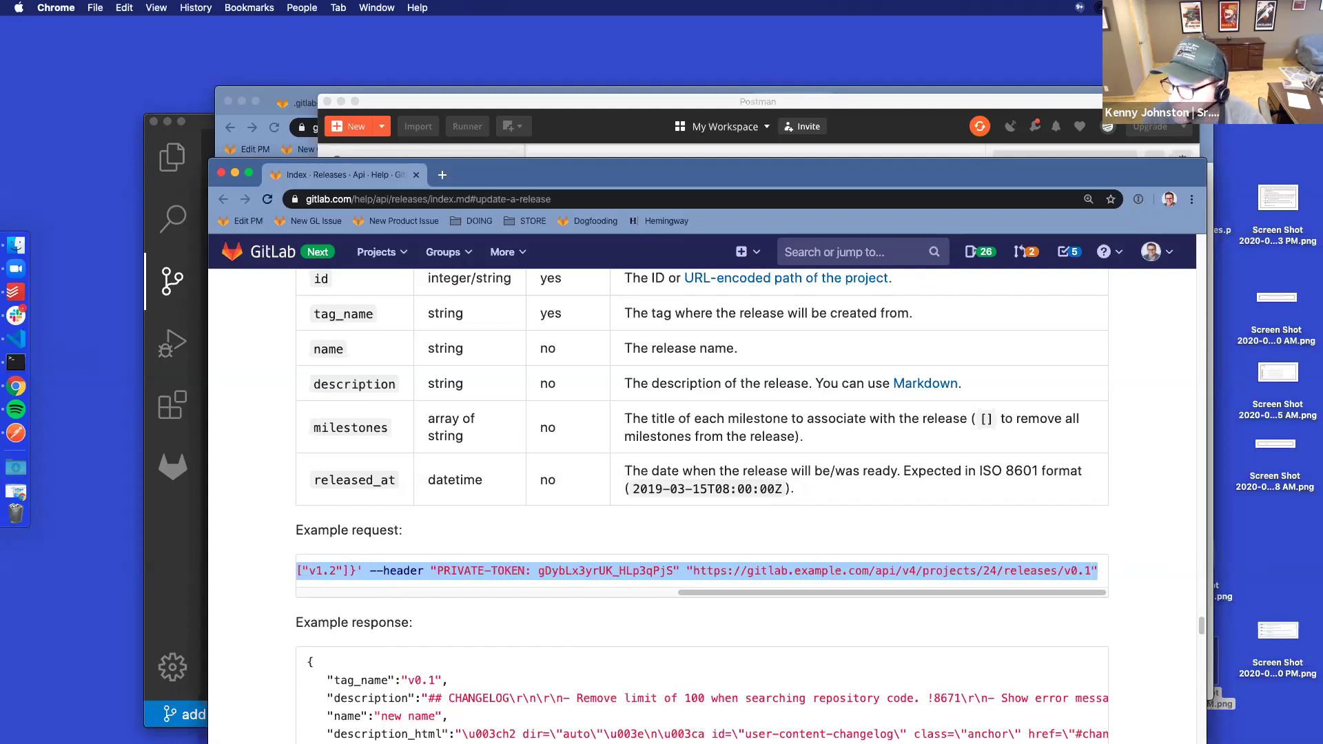
key("super+Tab")
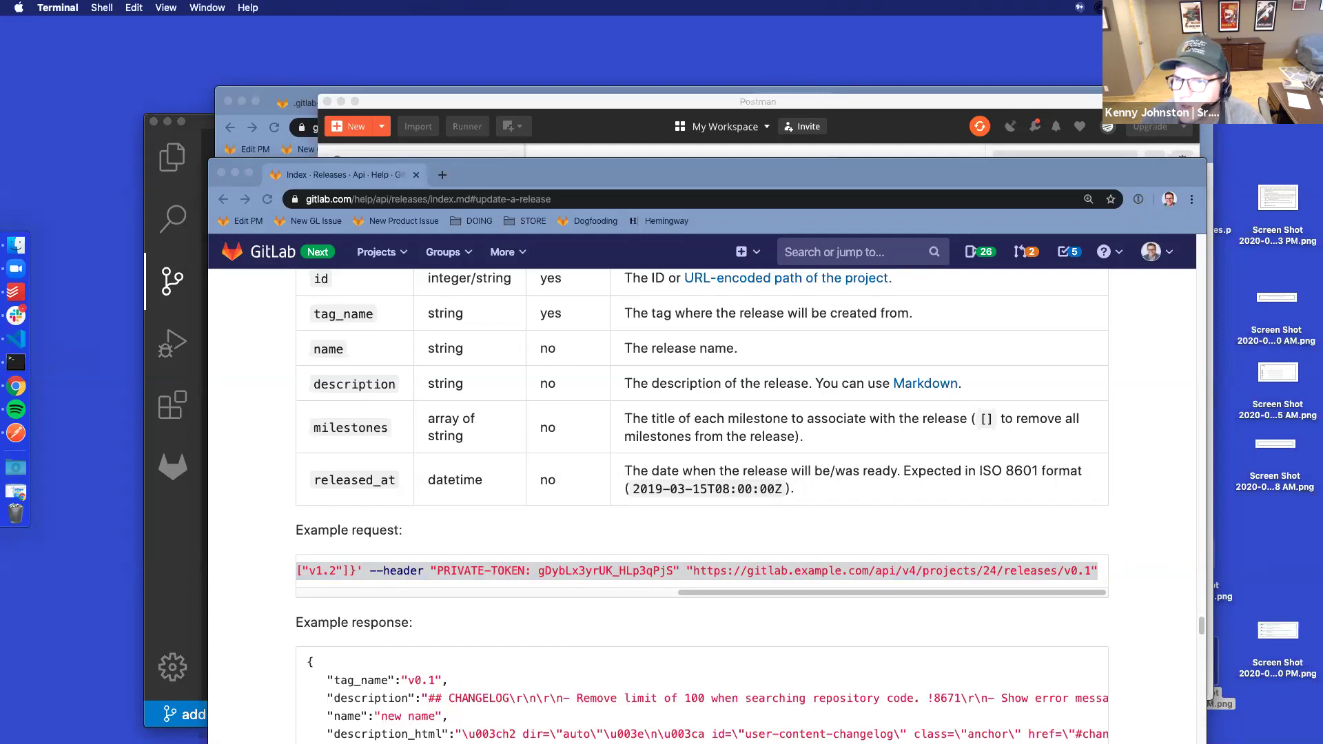
left_click(405, 105)
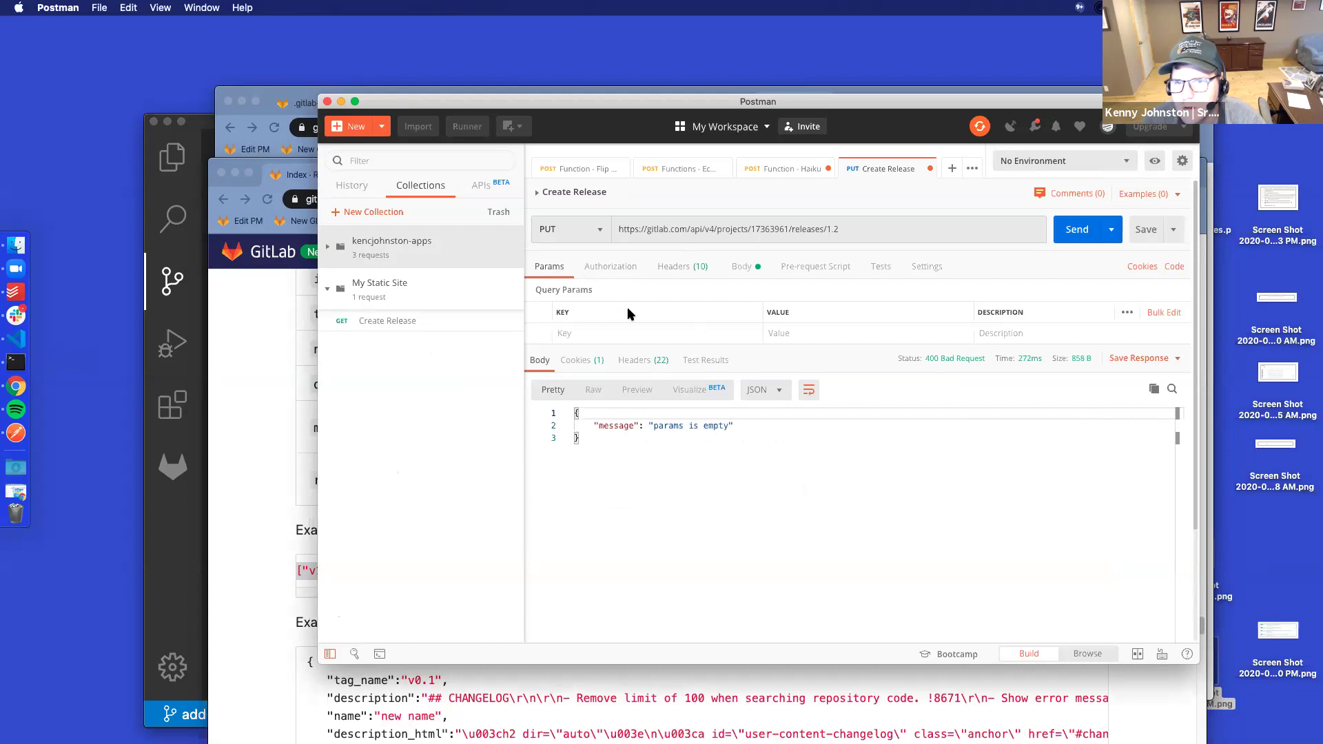
Change the raw body format from Text to JSON and beautify it
left_click(743, 269)
left_click_drag(674, 313, 629, 313)
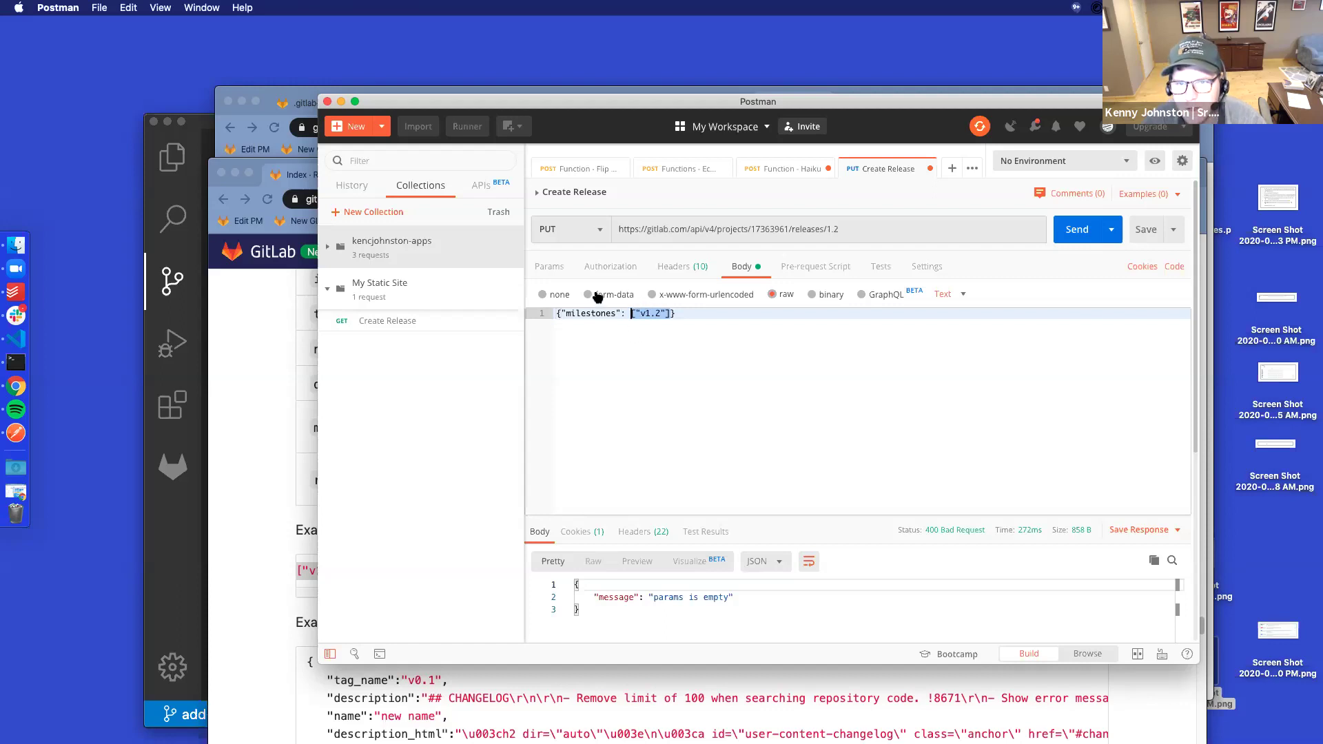
key("super+c")
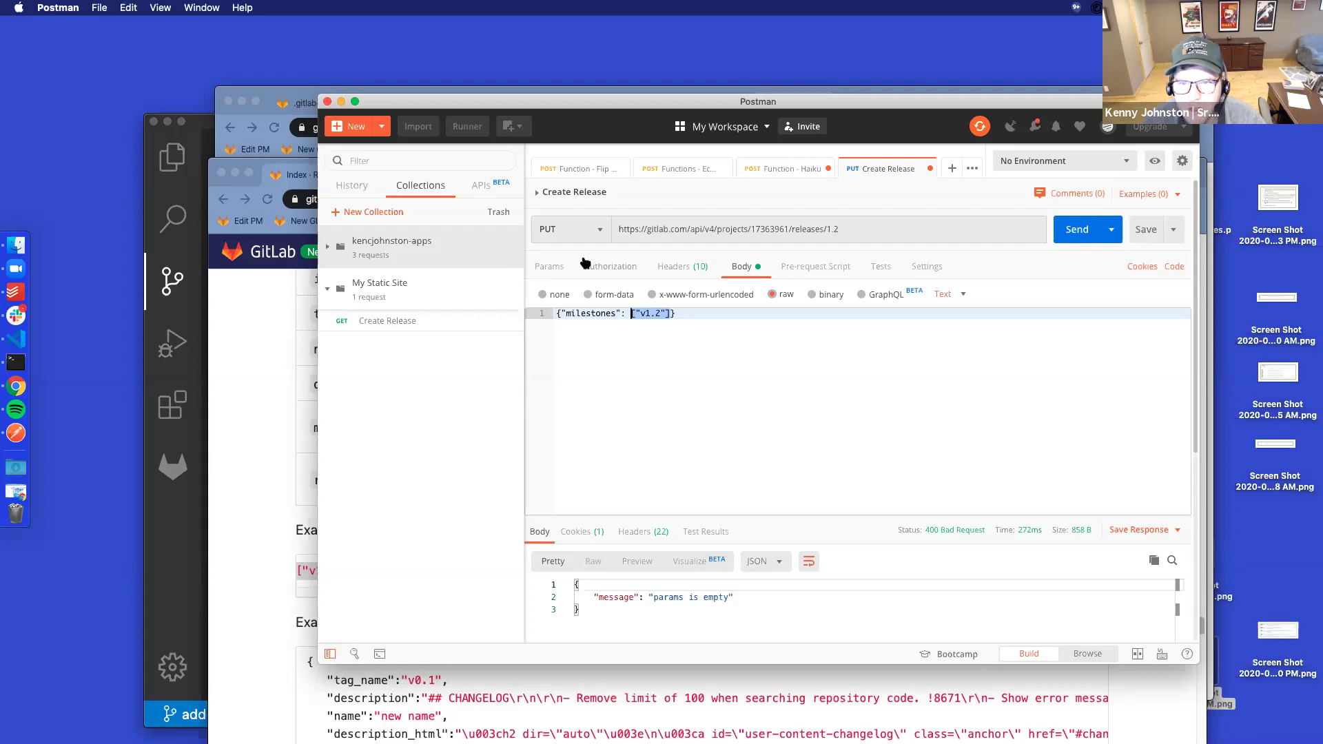
left_click(636, 344)
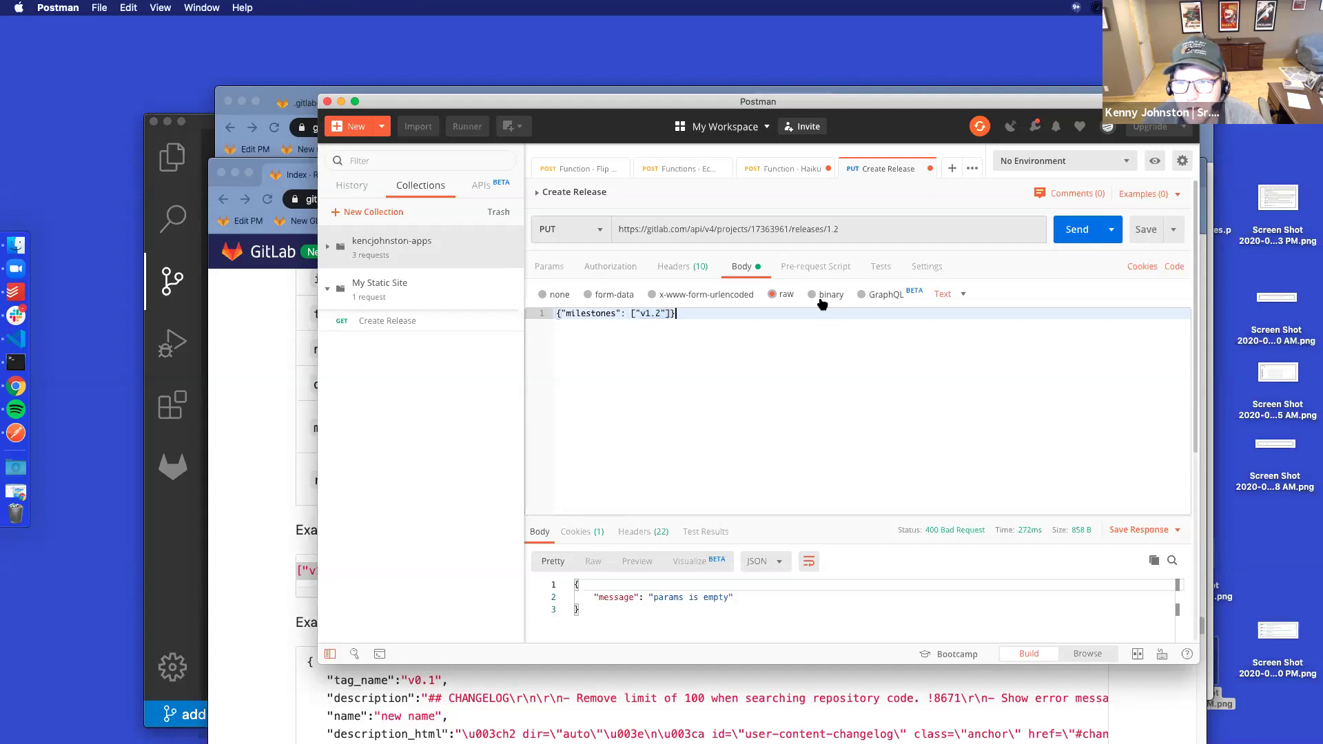
left_click(947, 295)
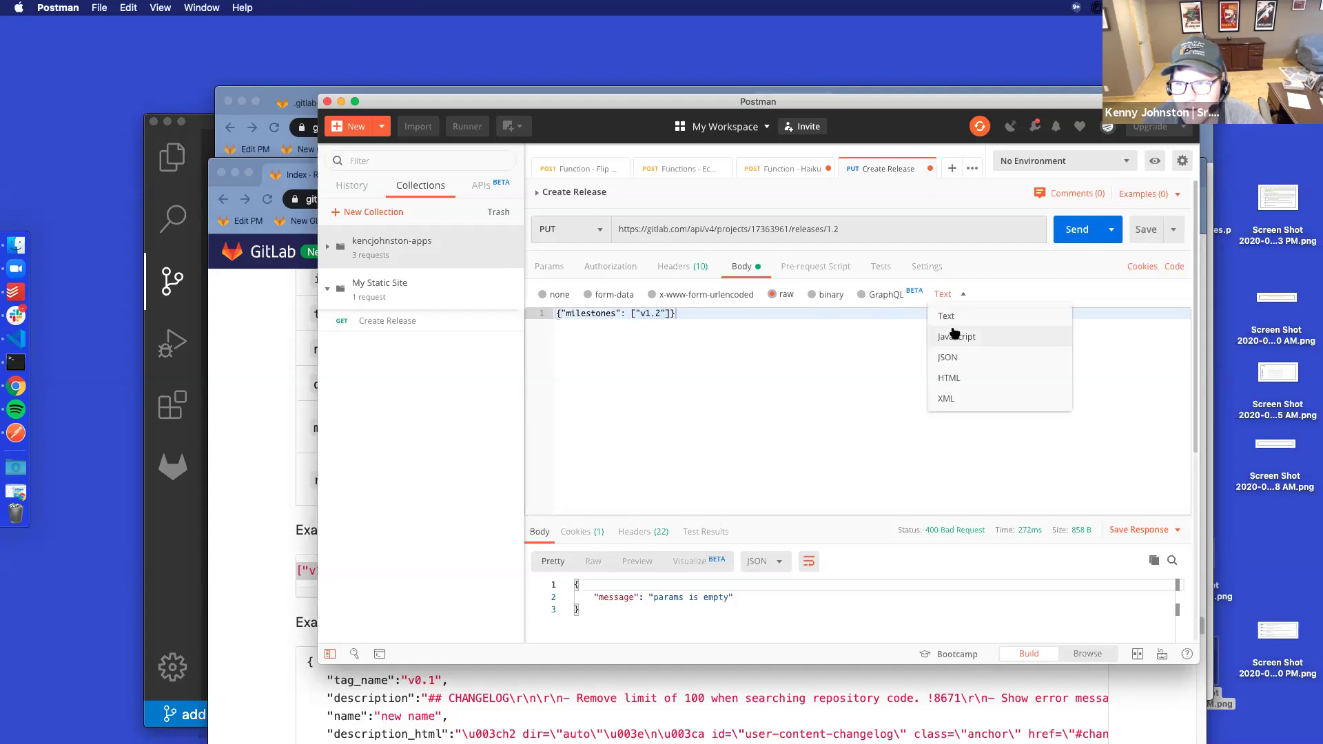
left_click(948, 357)
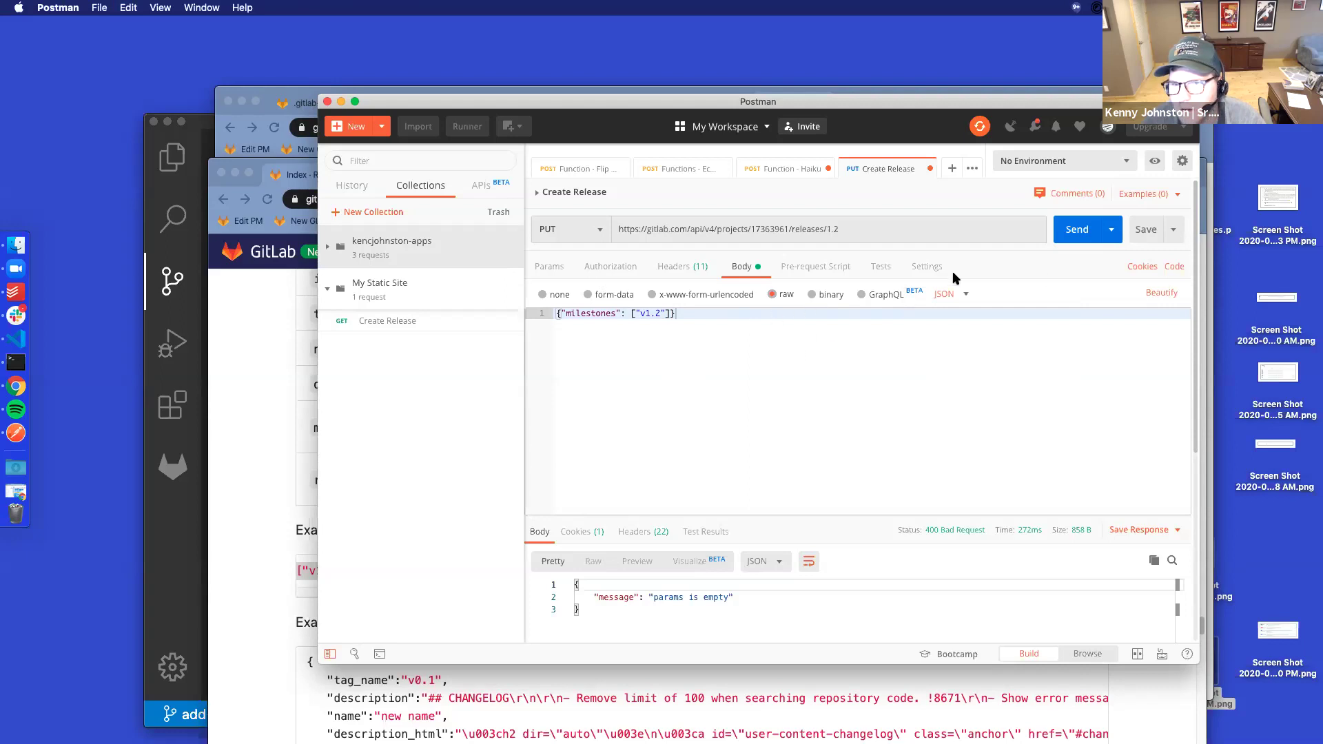
left_click(1160, 293)
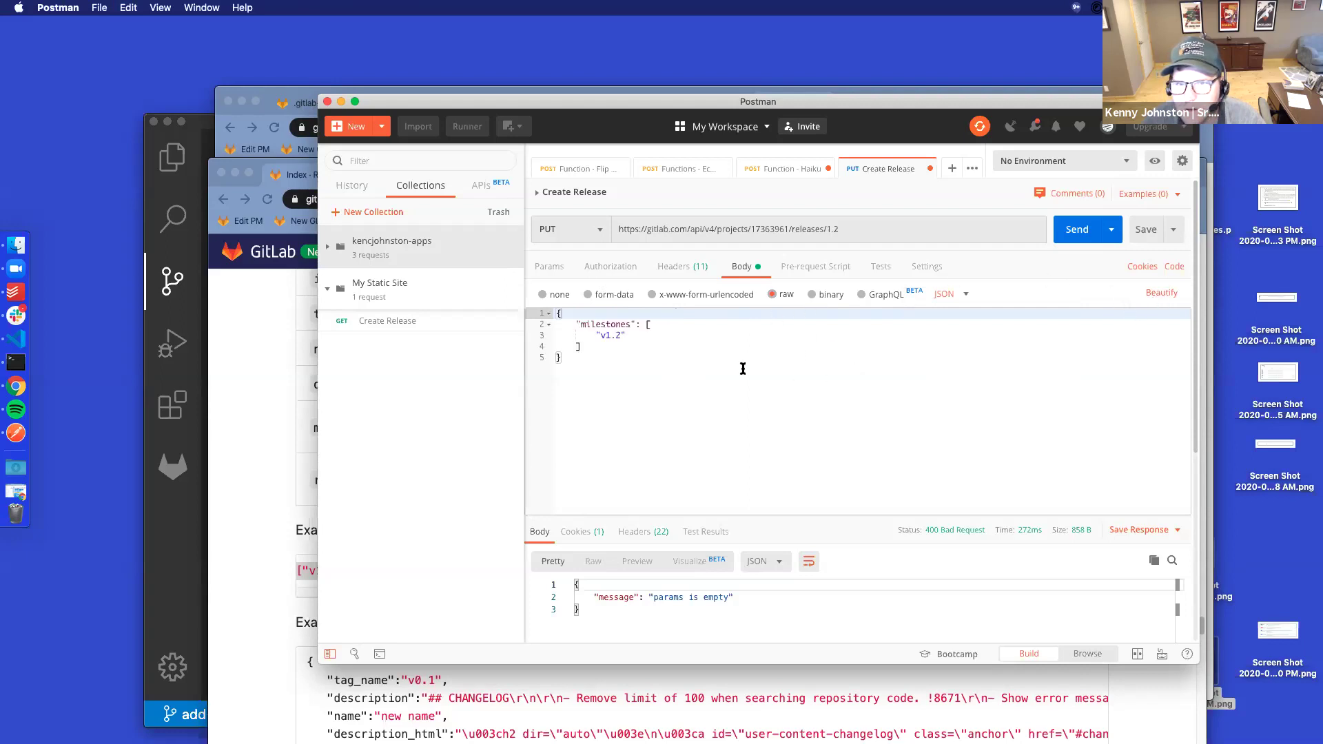
Fix the stray quote and line breaks so milestones is the array ["v1.2"], then beautify again
left_click(646, 326)
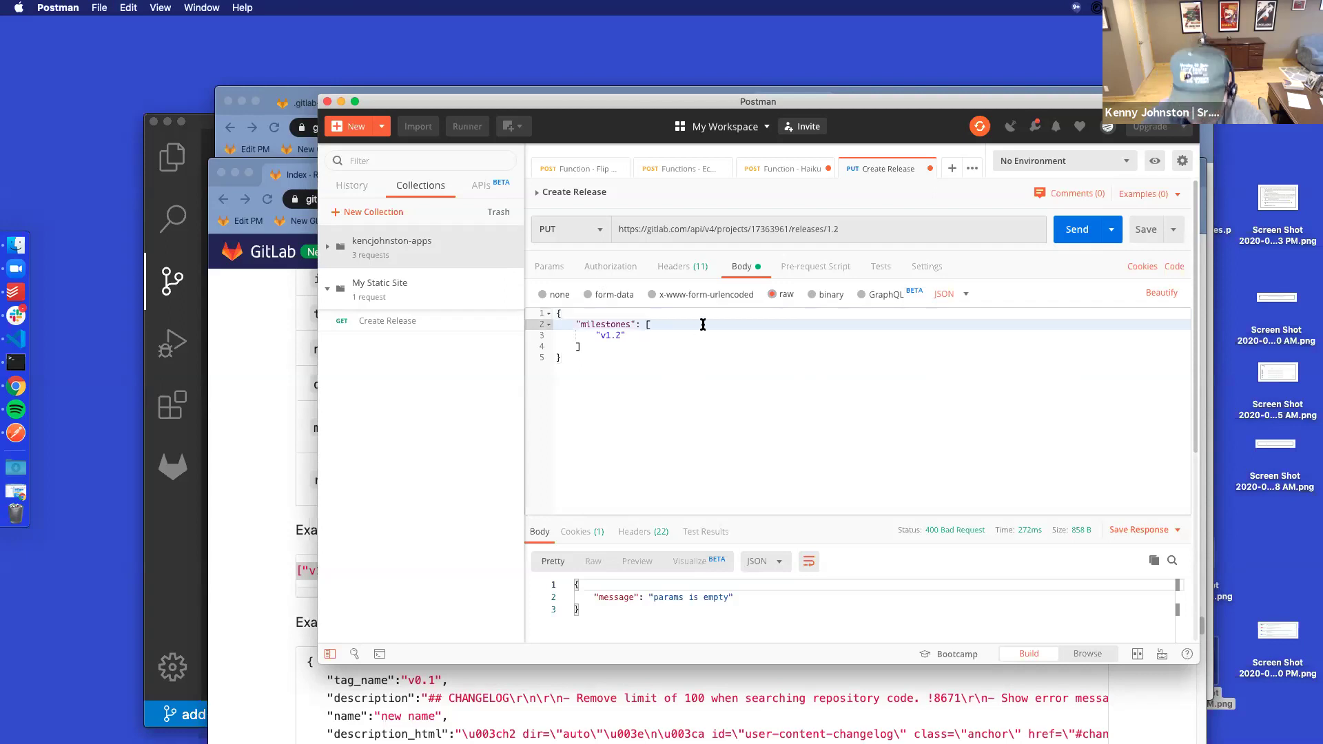
type("\"")
key("Down")
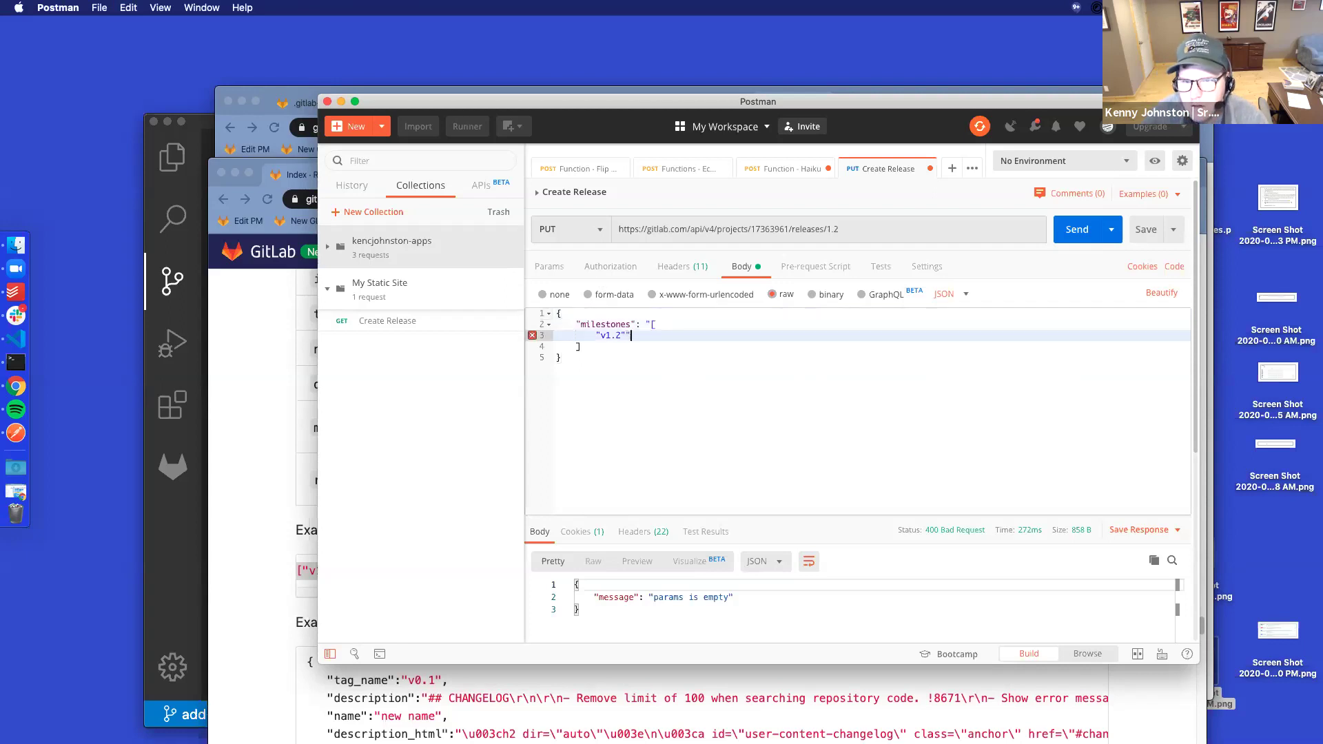
key("Delete")
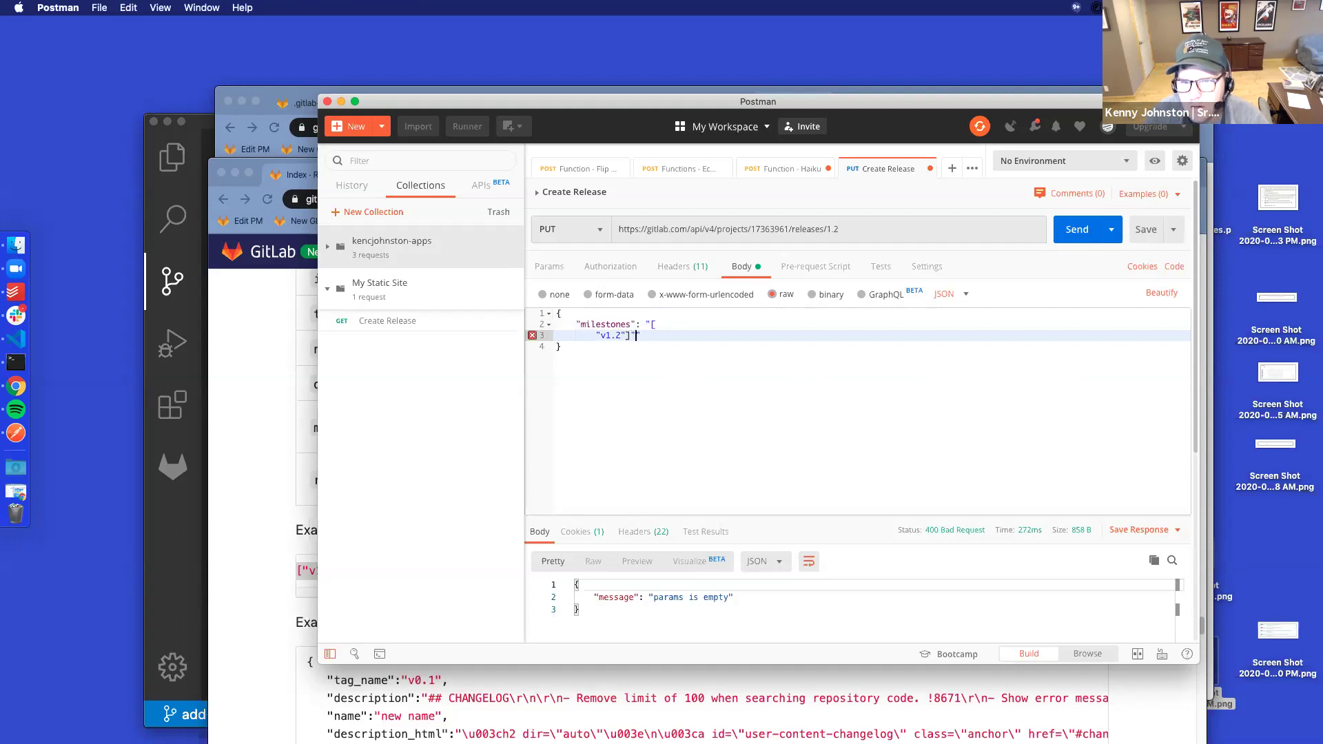
key("Up")
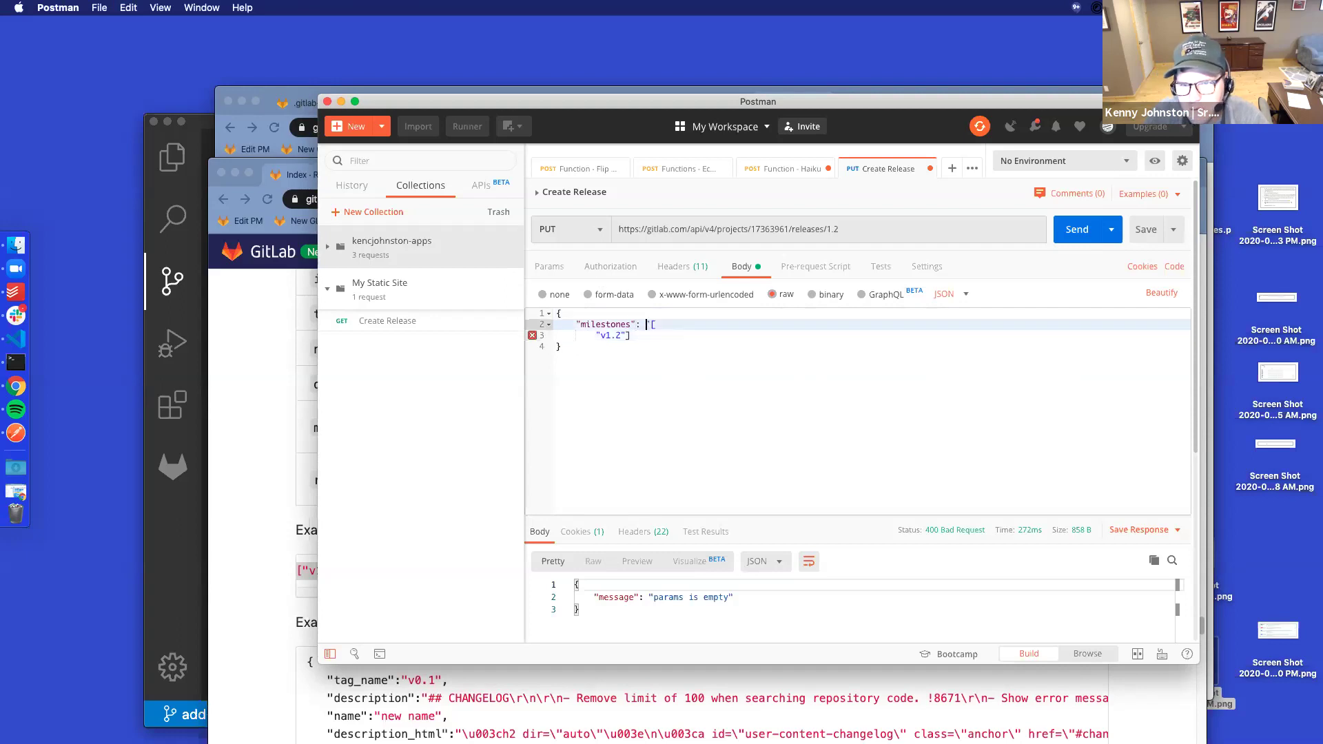
key("Delete")
key("Delete")
key("Delete")
key("Delete")
key("Delete")
key("Delete")
key("Delete")
key("Delete")
key("Delete")
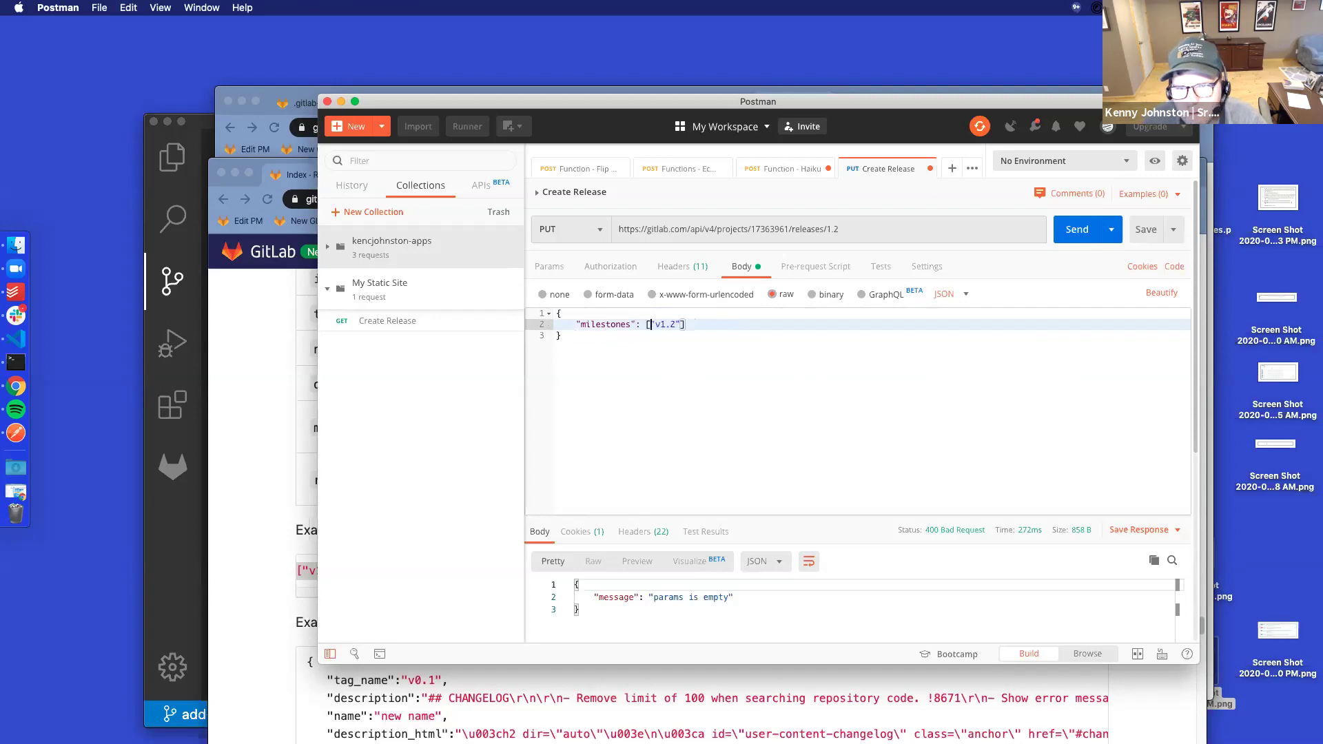
left_click(1163, 293)
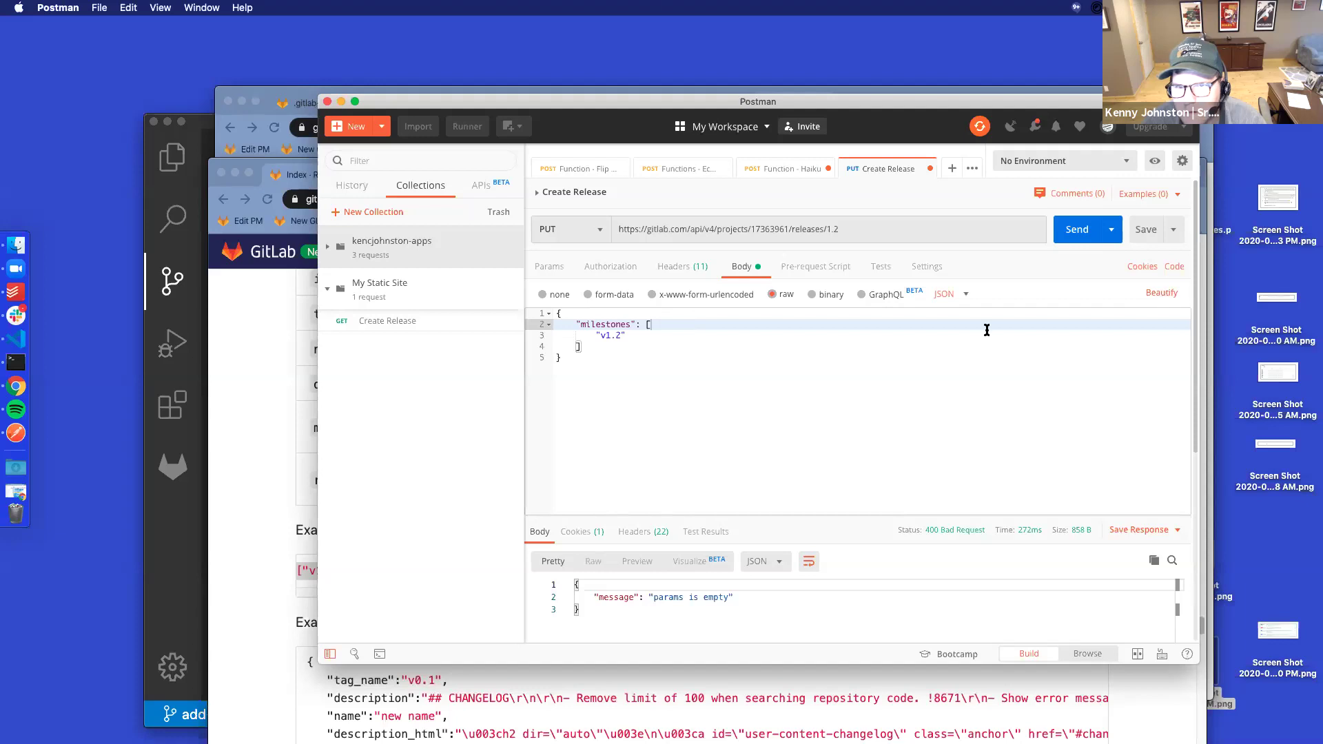
left_click(668, 363)
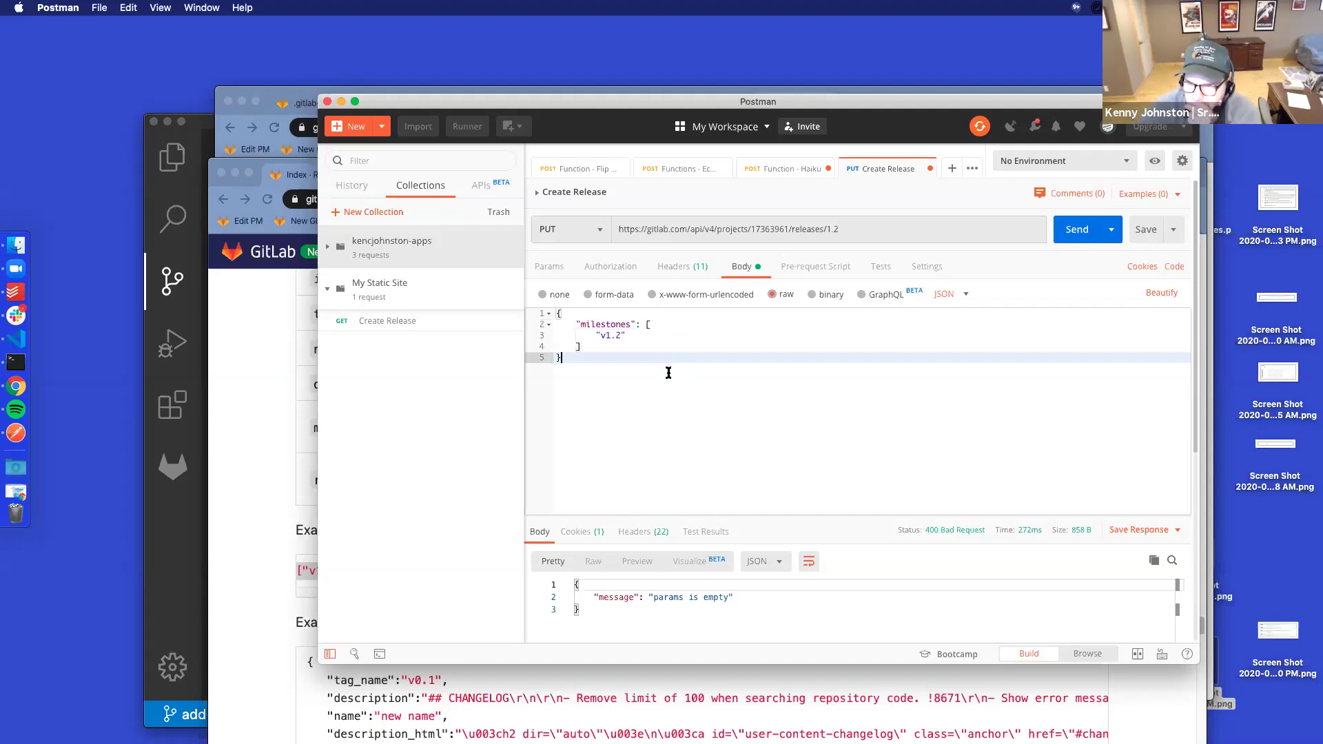
Send the PUT update for release 1.2 and get a 200 OK response
left_click(1070, 227)
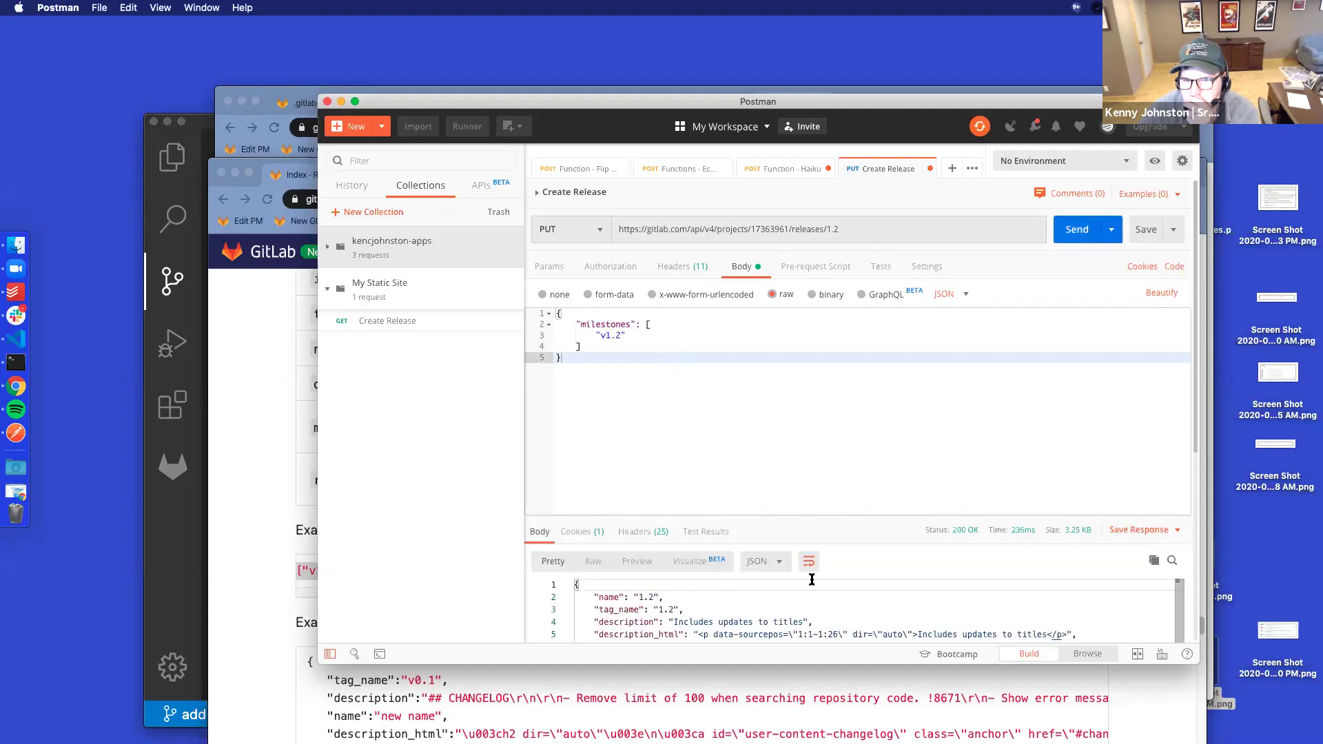
scroll(747, 605, "down", 1)
scroll(746, 605, "down", 1)
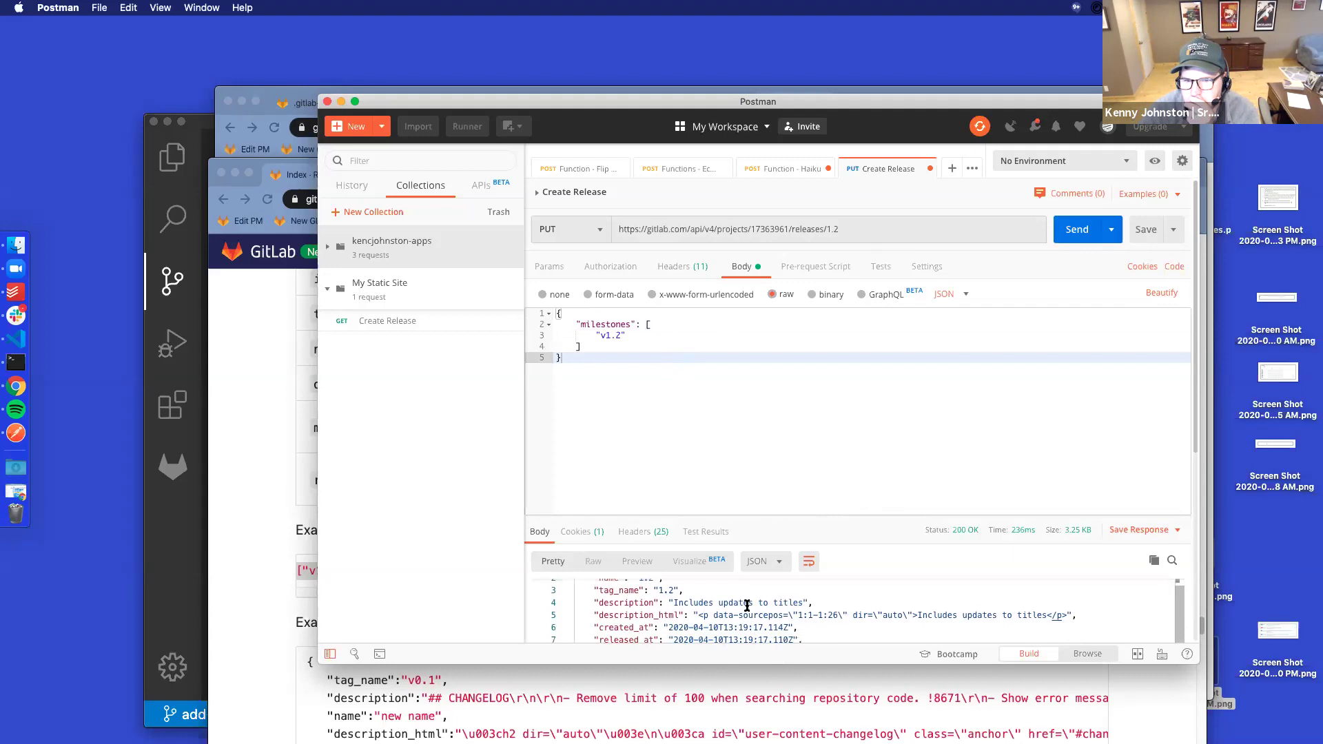
scroll(747, 605, "down", 5)
scroll(746, 605, "up", 7)
scroll(747, 605, "down", 10)
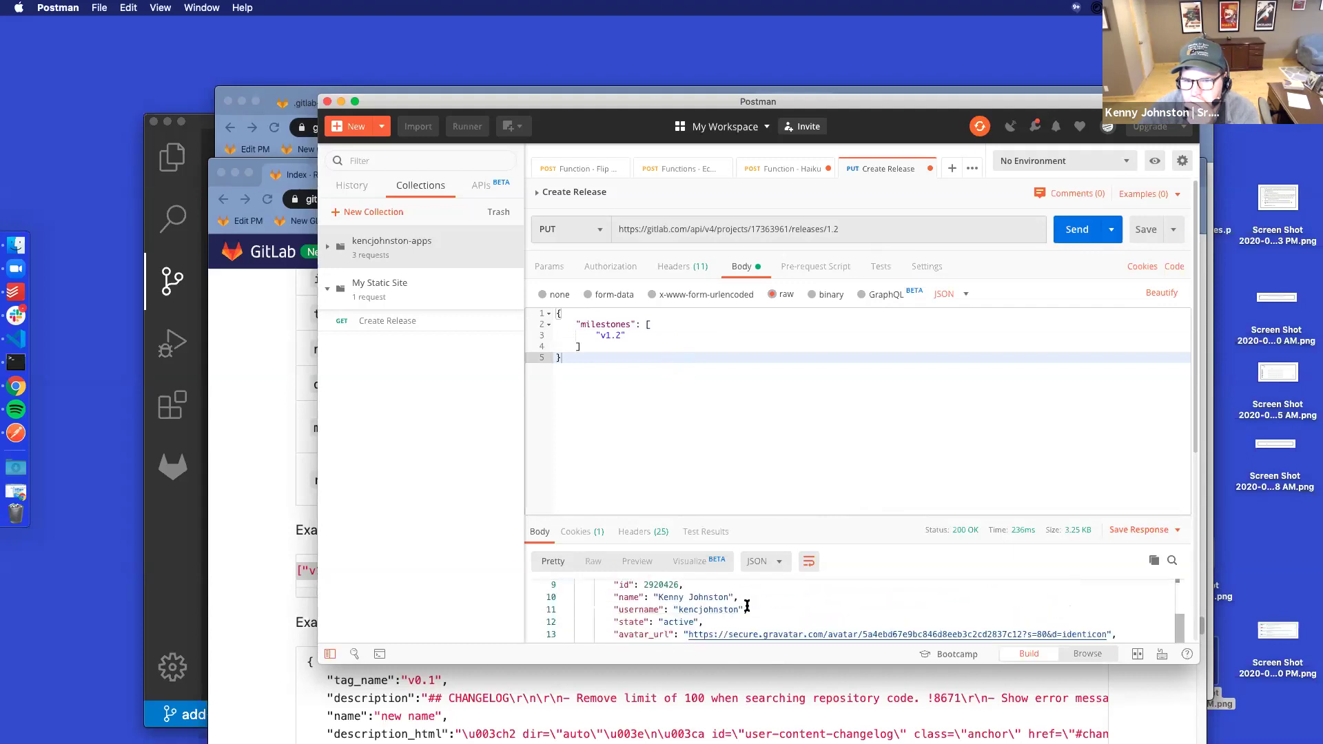
Confirm the response lists milestone v1.2, 'Improvements for v1.2 of the site'
scroll(747, 605, "down", 5)
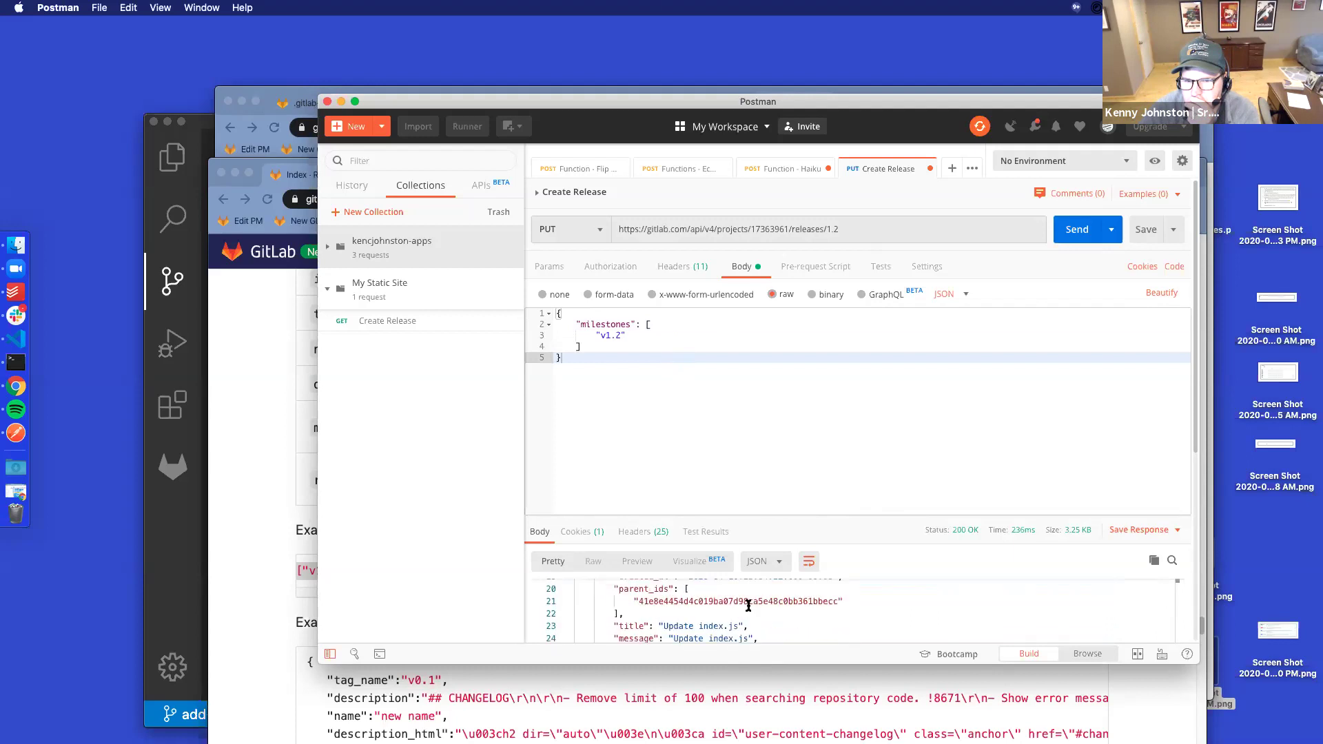
scroll(748, 605, "down", 3)
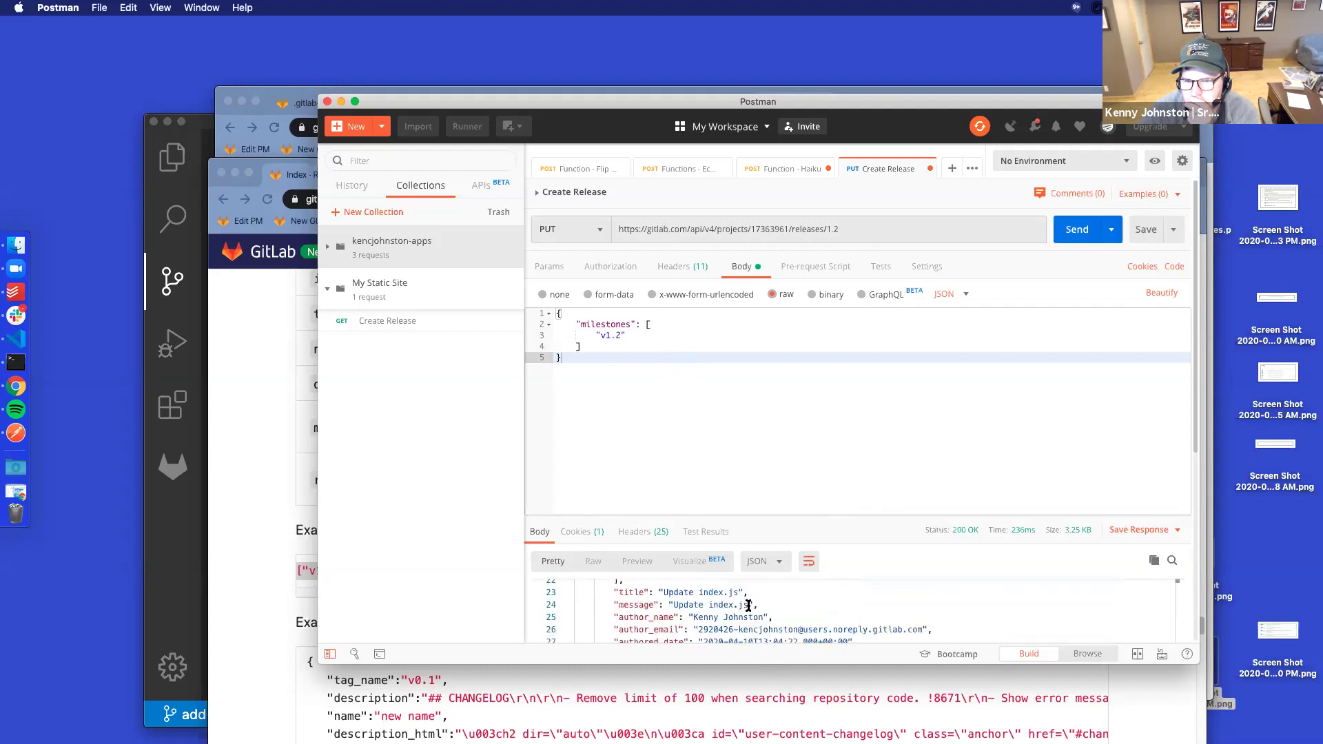
scroll(748, 606, "down", 3)
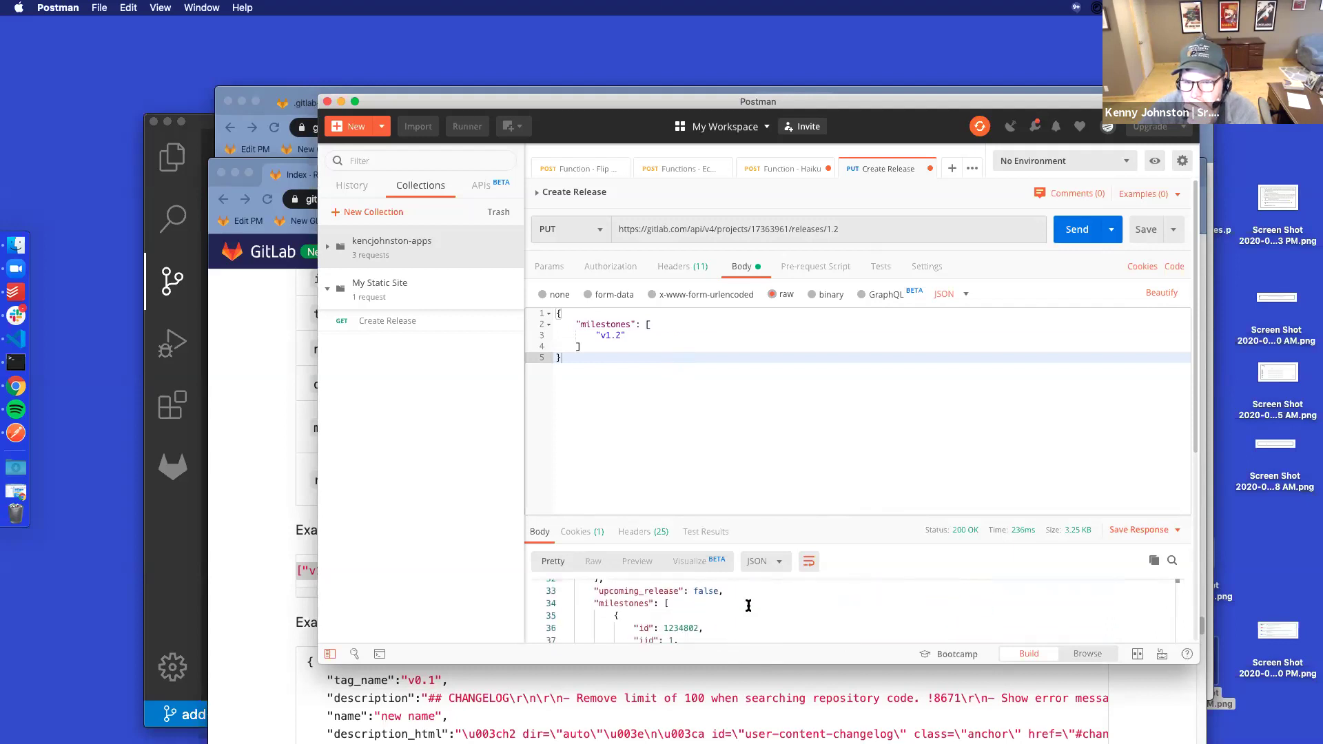
scroll(749, 605, "down", 2)
scroll(749, 605, "up", 3)
scroll(749, 605, "down", 3)
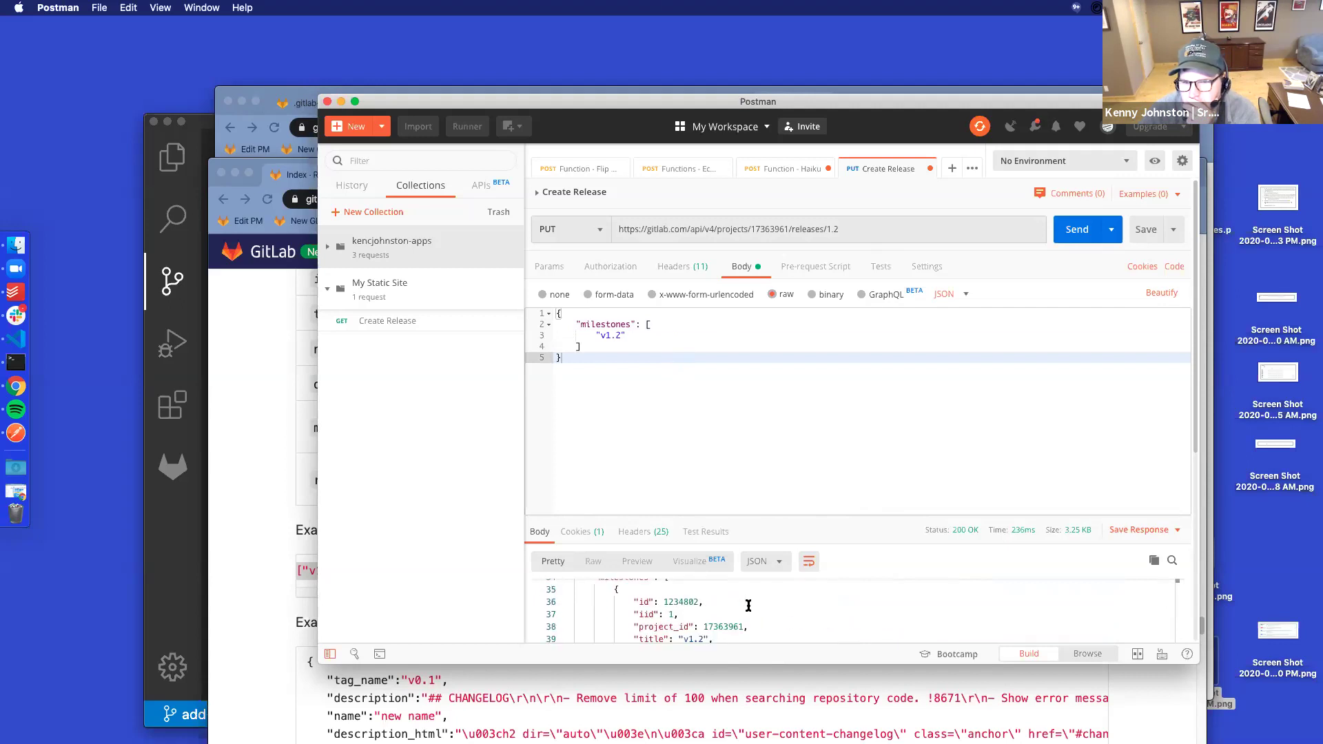
scroll(748, 606, "down", 5)
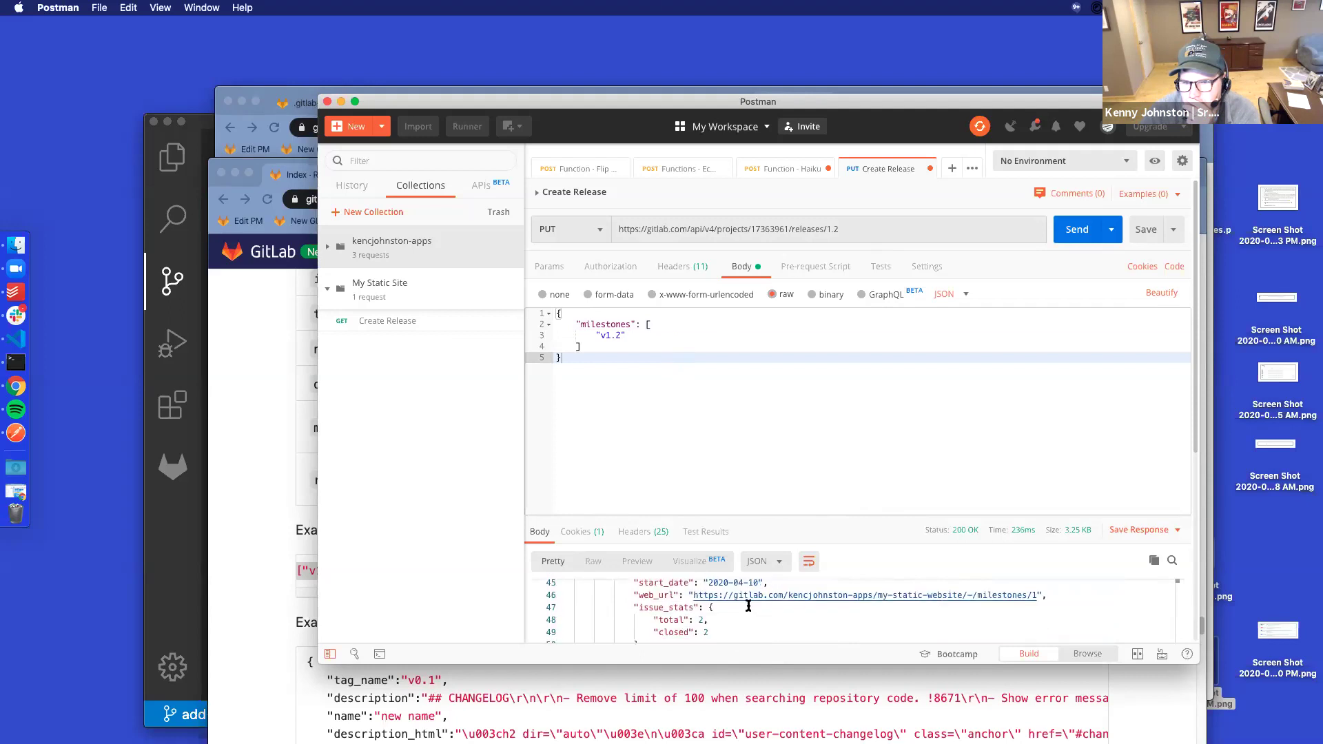
left_click(257, 510)
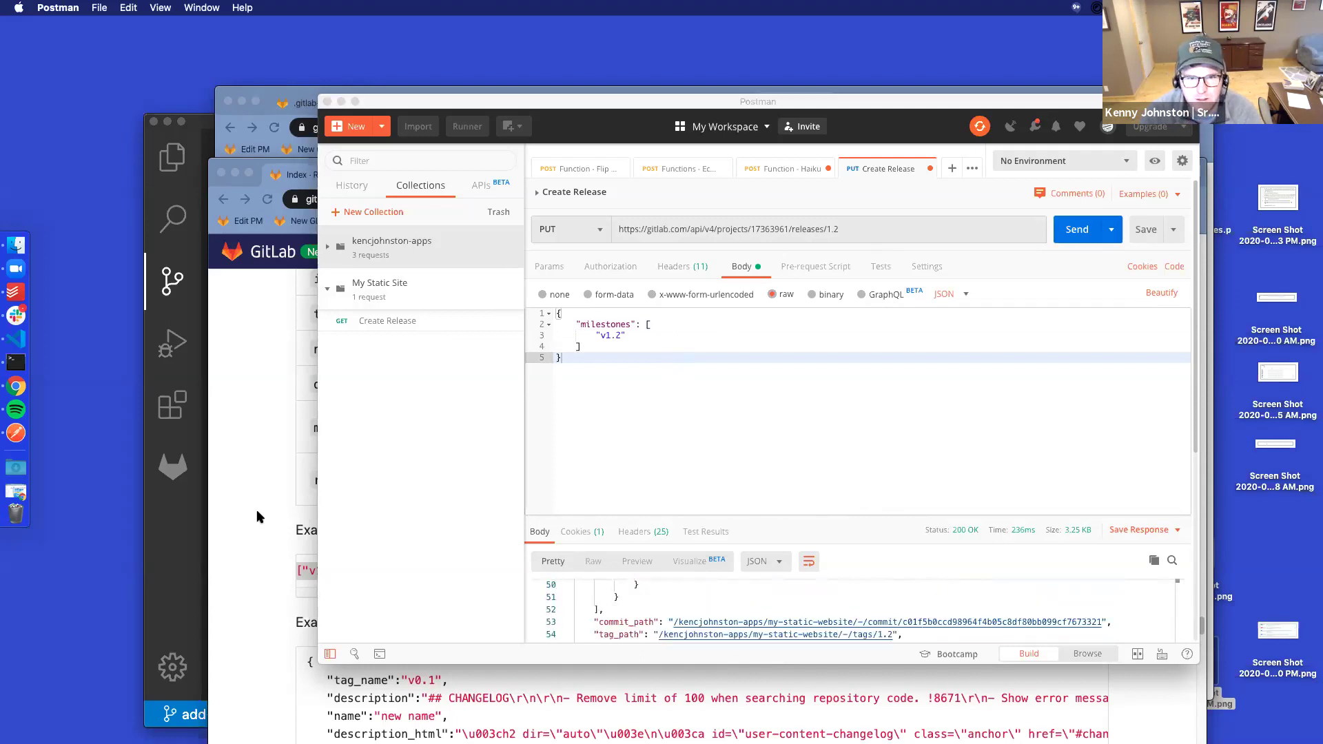
Reload GitLab's Milestones page and open Release 1.2 from the v1.2 milestone
left_click(603, 91)
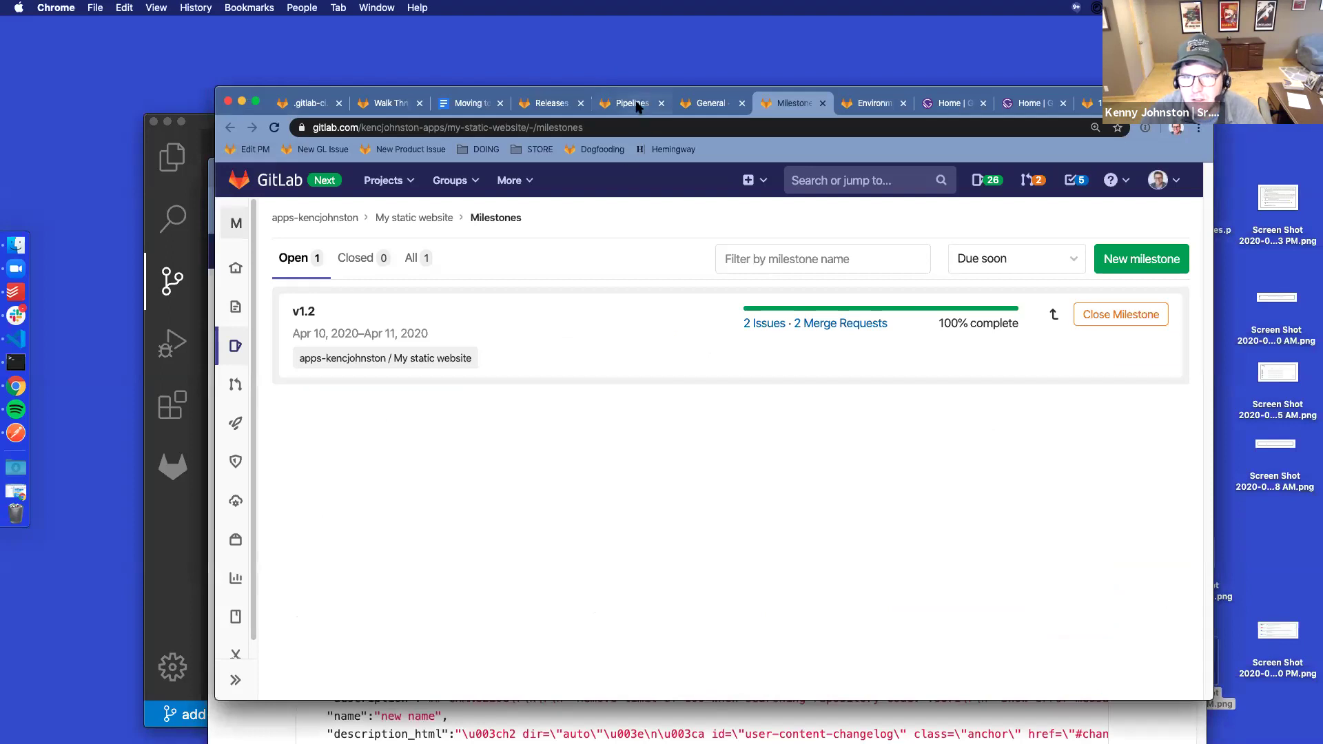
left_click(638, 104)
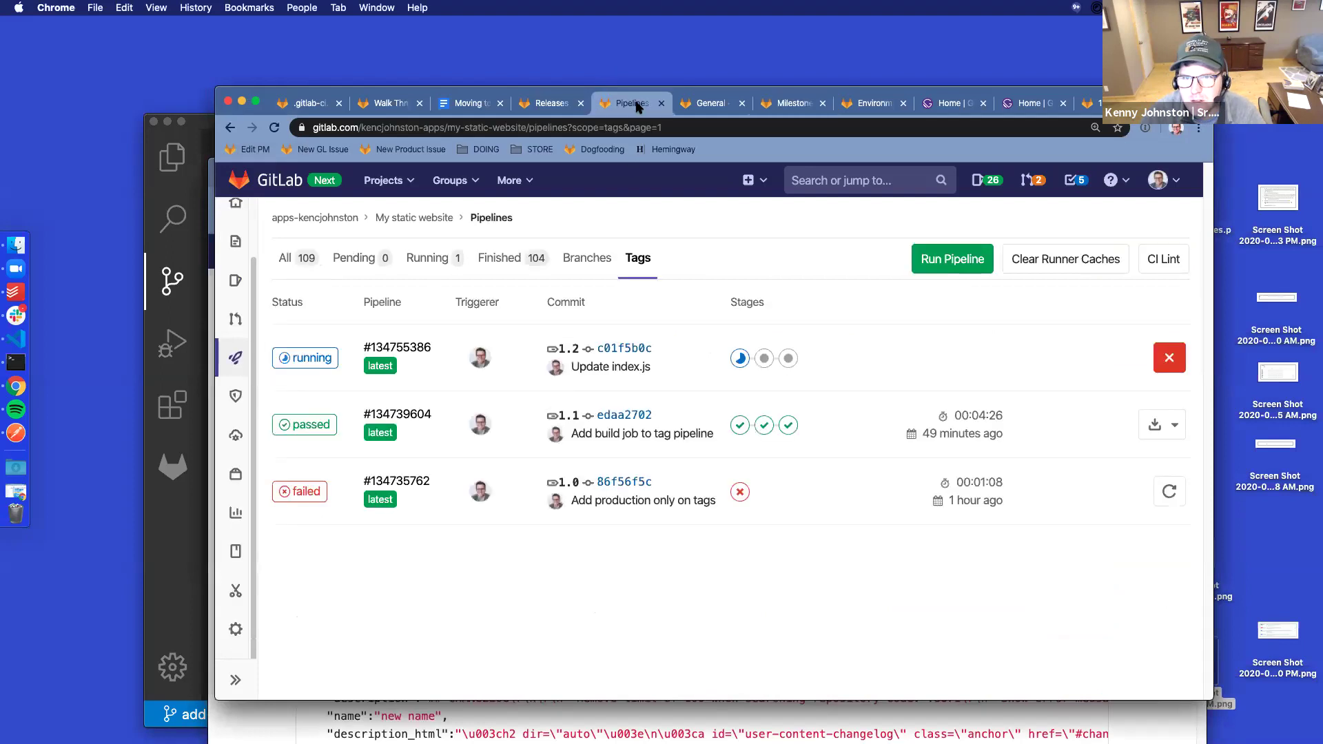
left_click(712, 105)
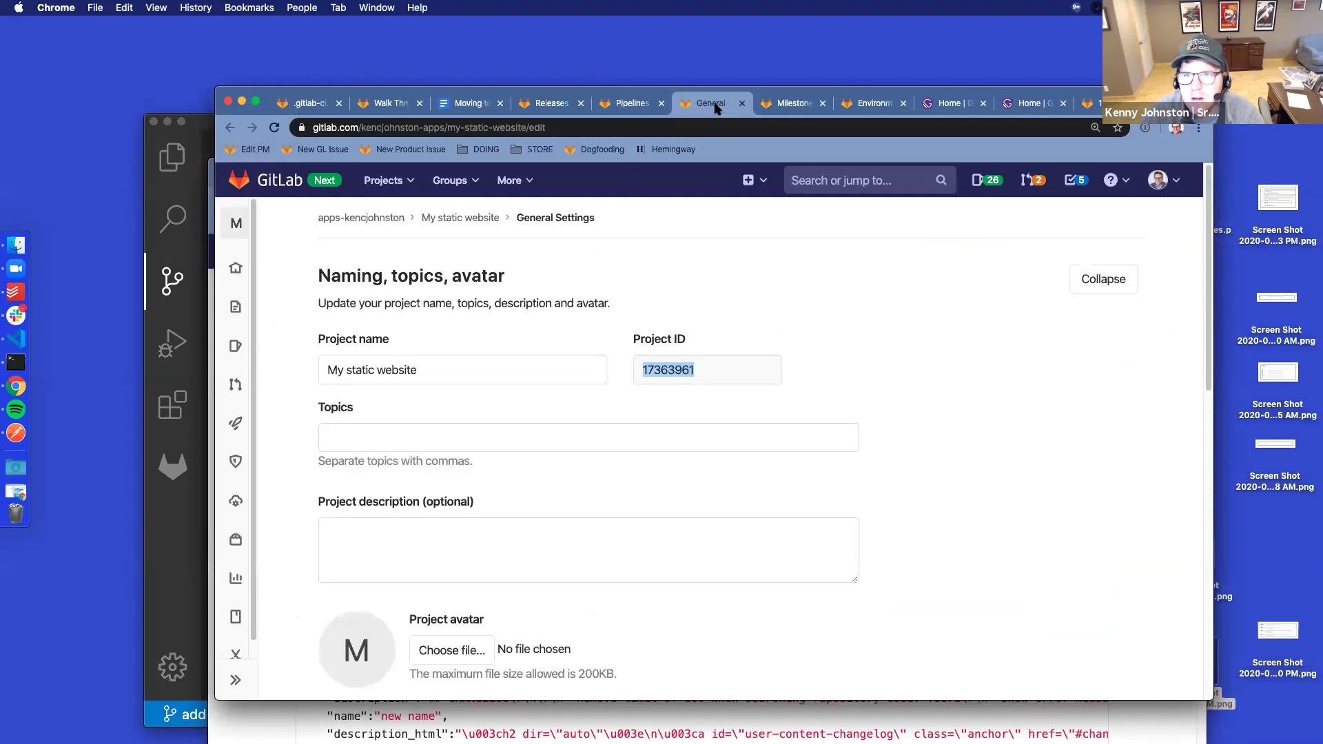
left_click(789, 105)
left_click(275, 128)
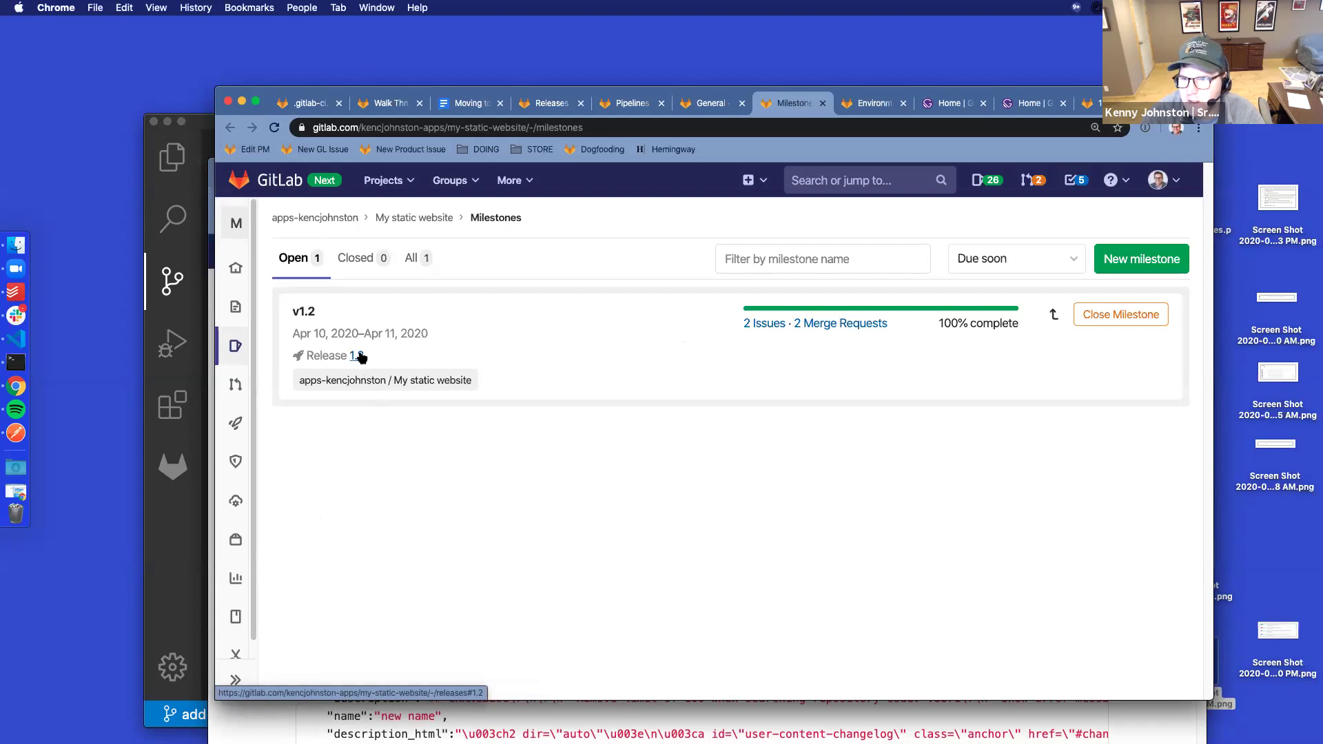
left_click(357, 356)
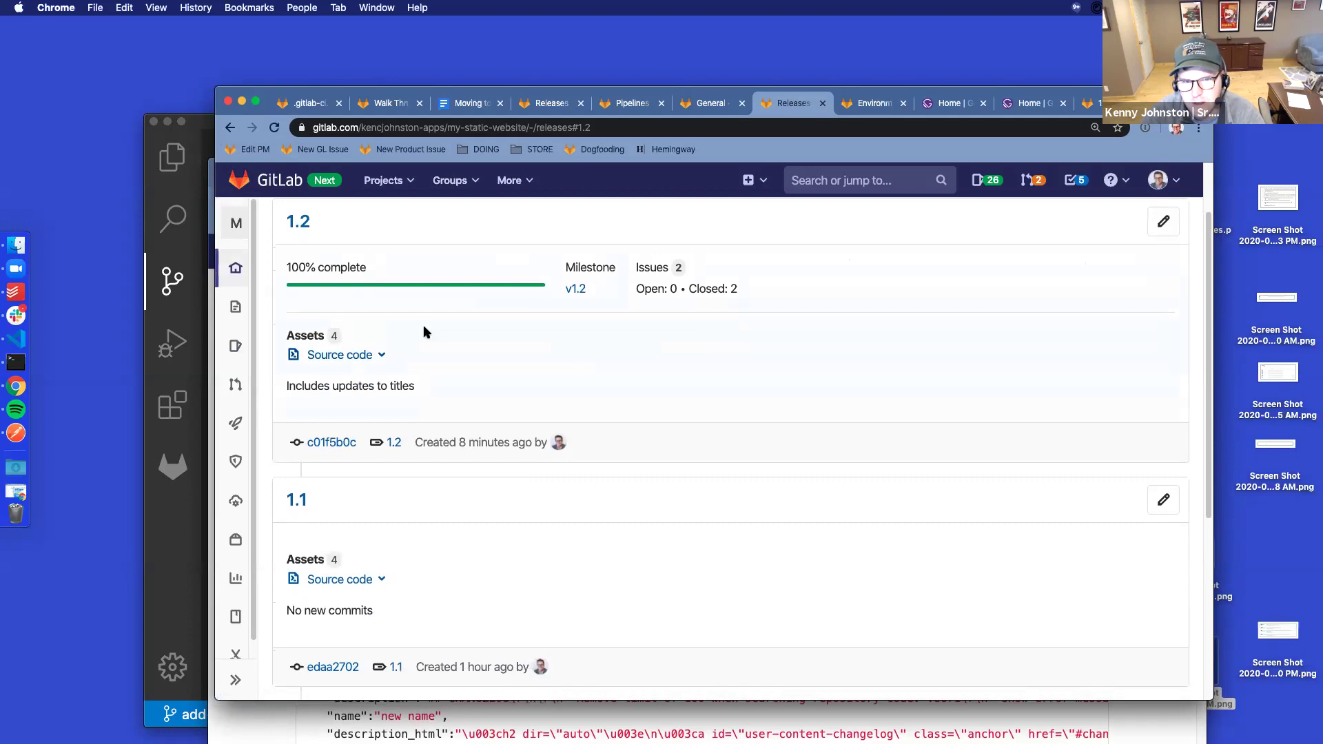
scroll(621, 351, "up", 2)
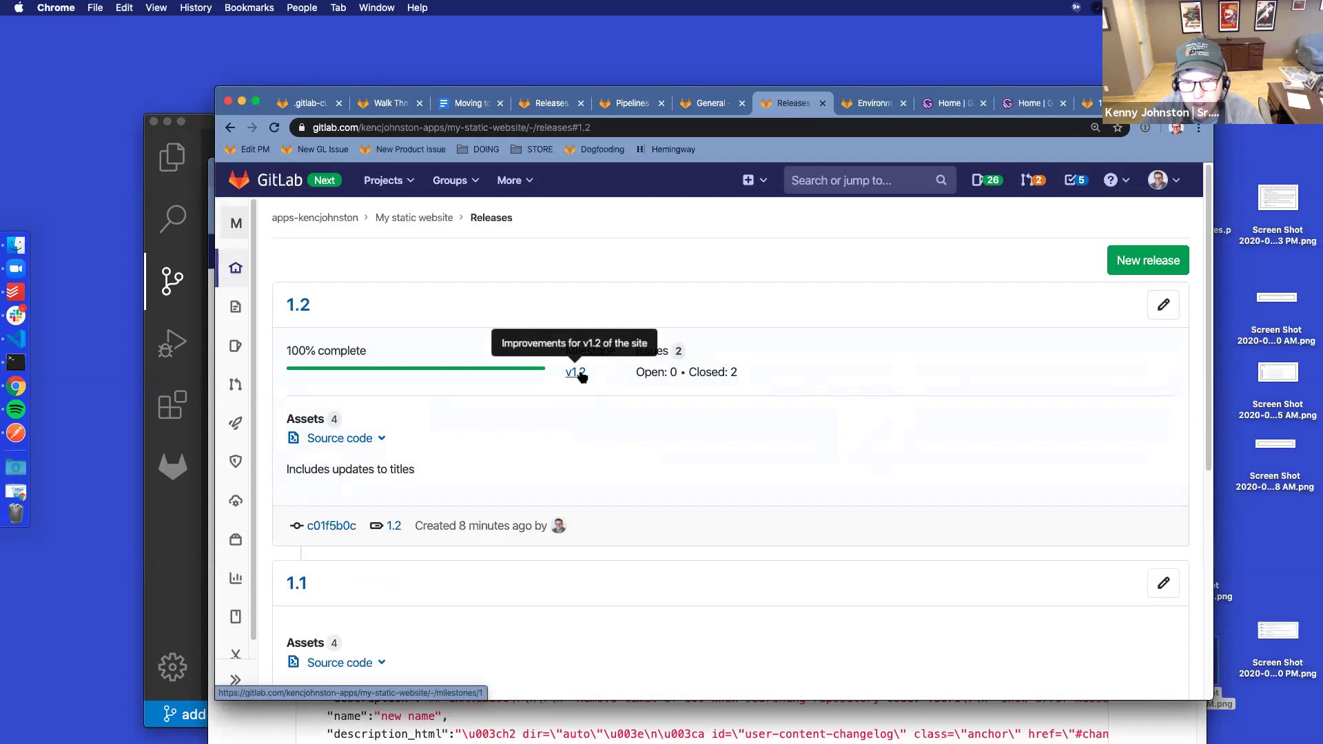
left_click(229, 130)
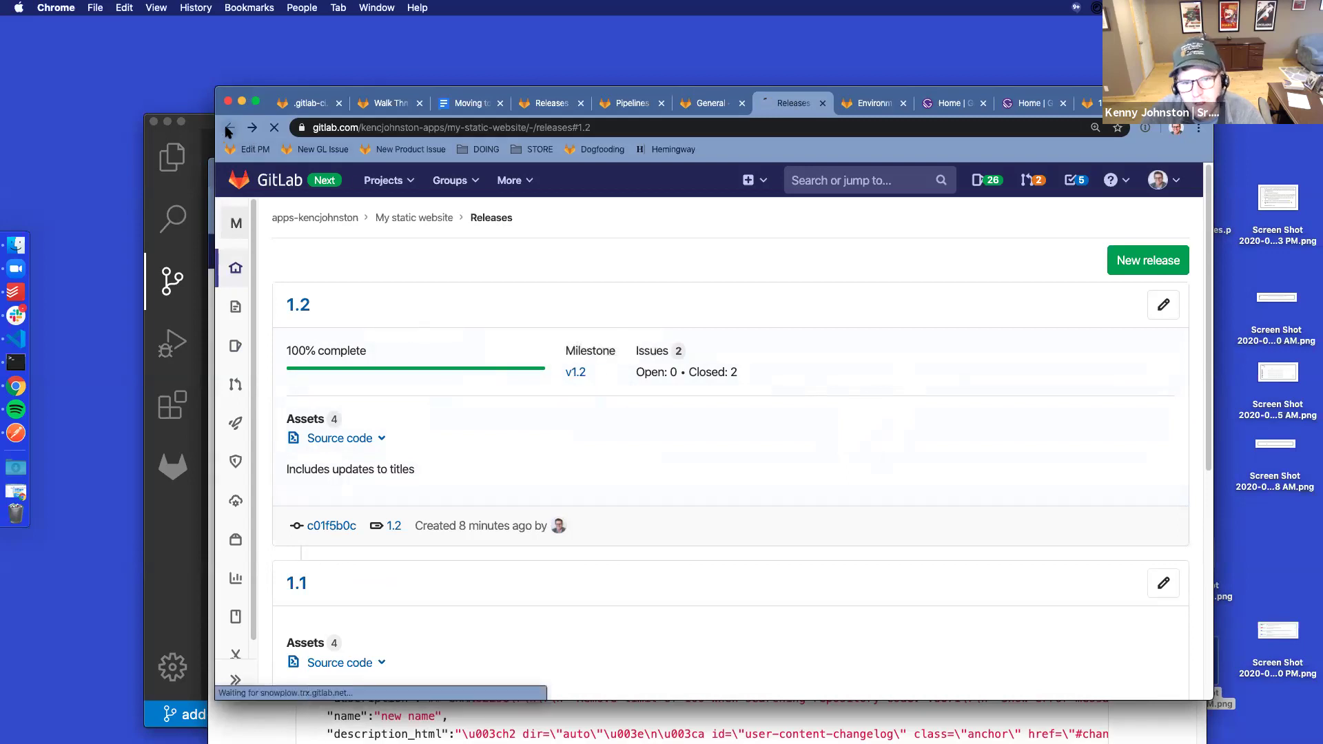
left_click(1127, 319)
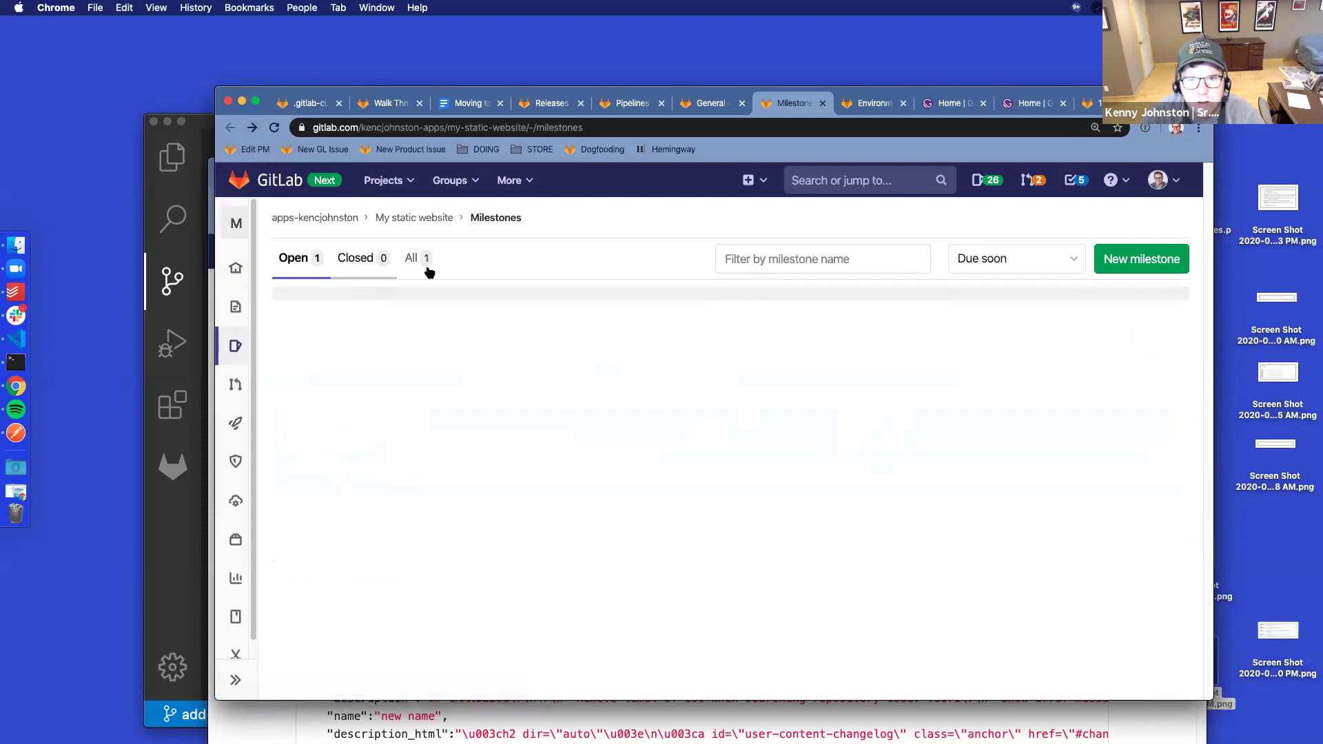
left_click(274, 130)
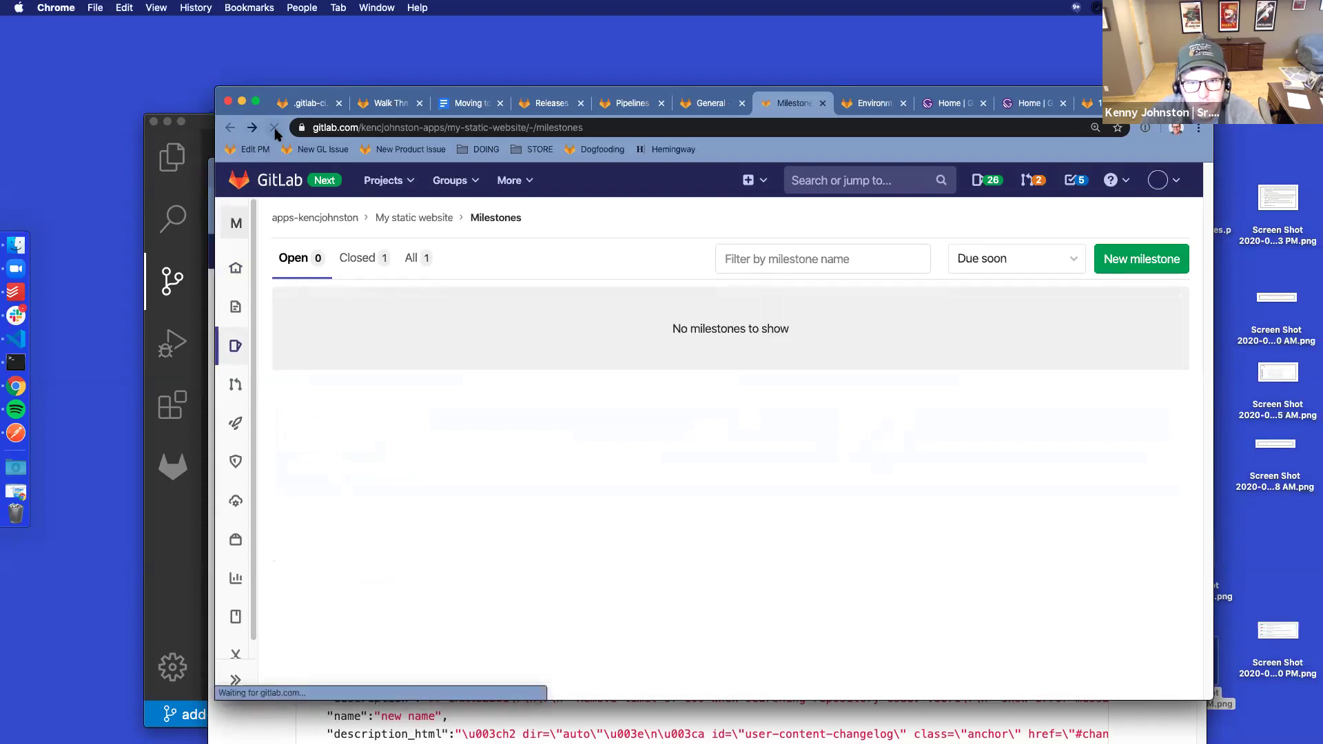
mouse_move(231, 255)
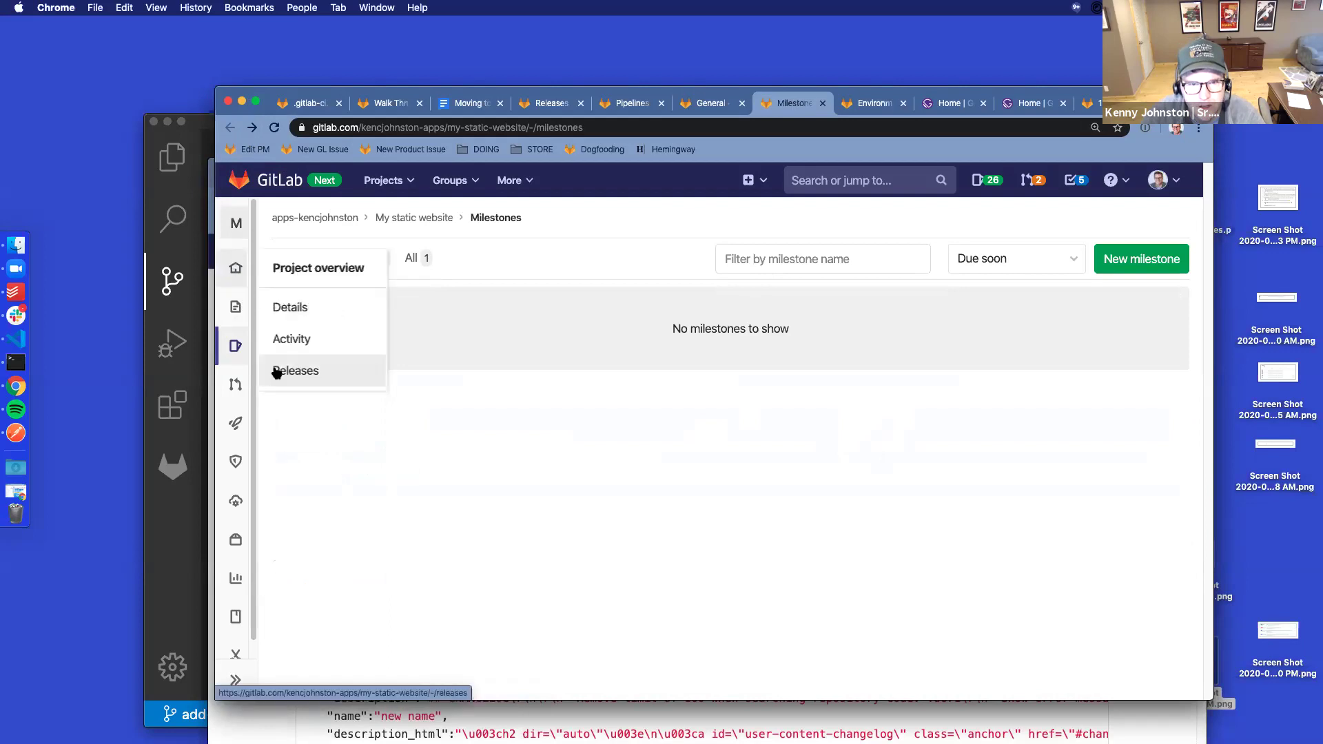
left_click(328, 371)
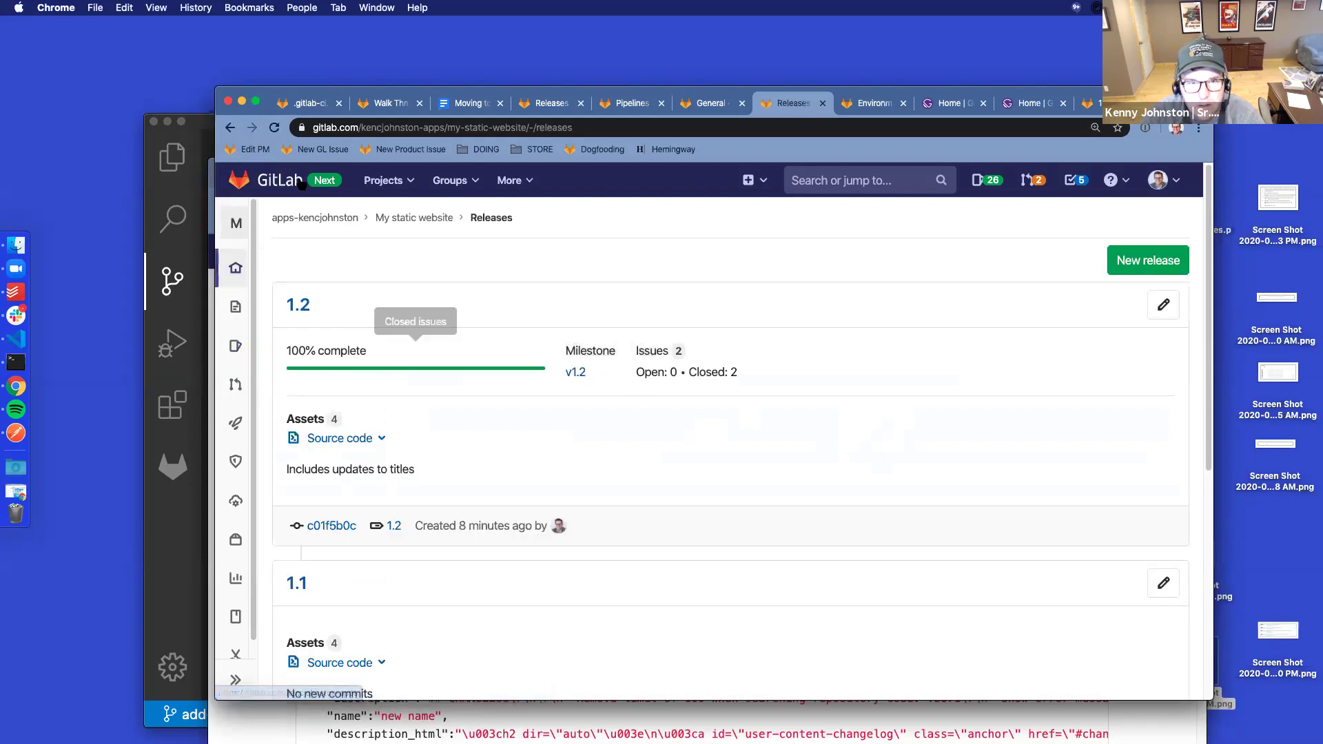
left_click(275, 128)
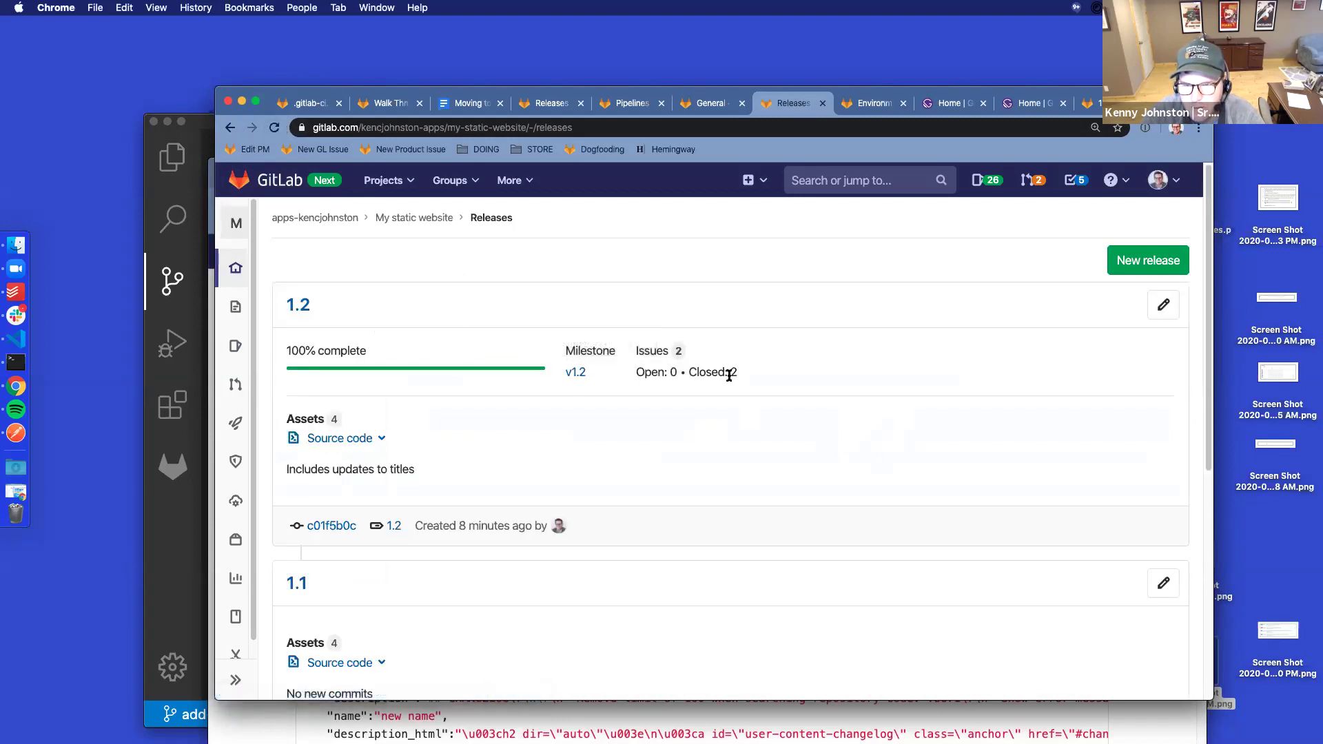
left_click(569, 370)
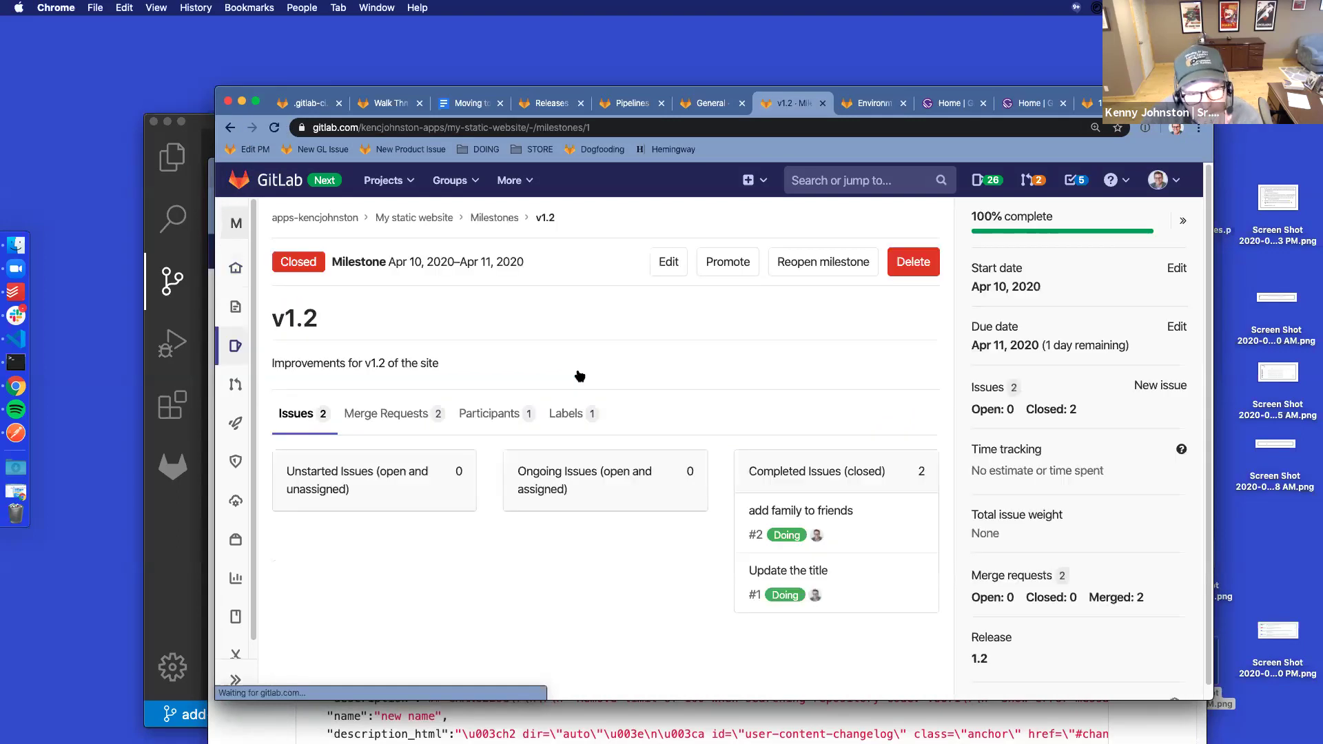
scroll(611, 378, "down", 5)
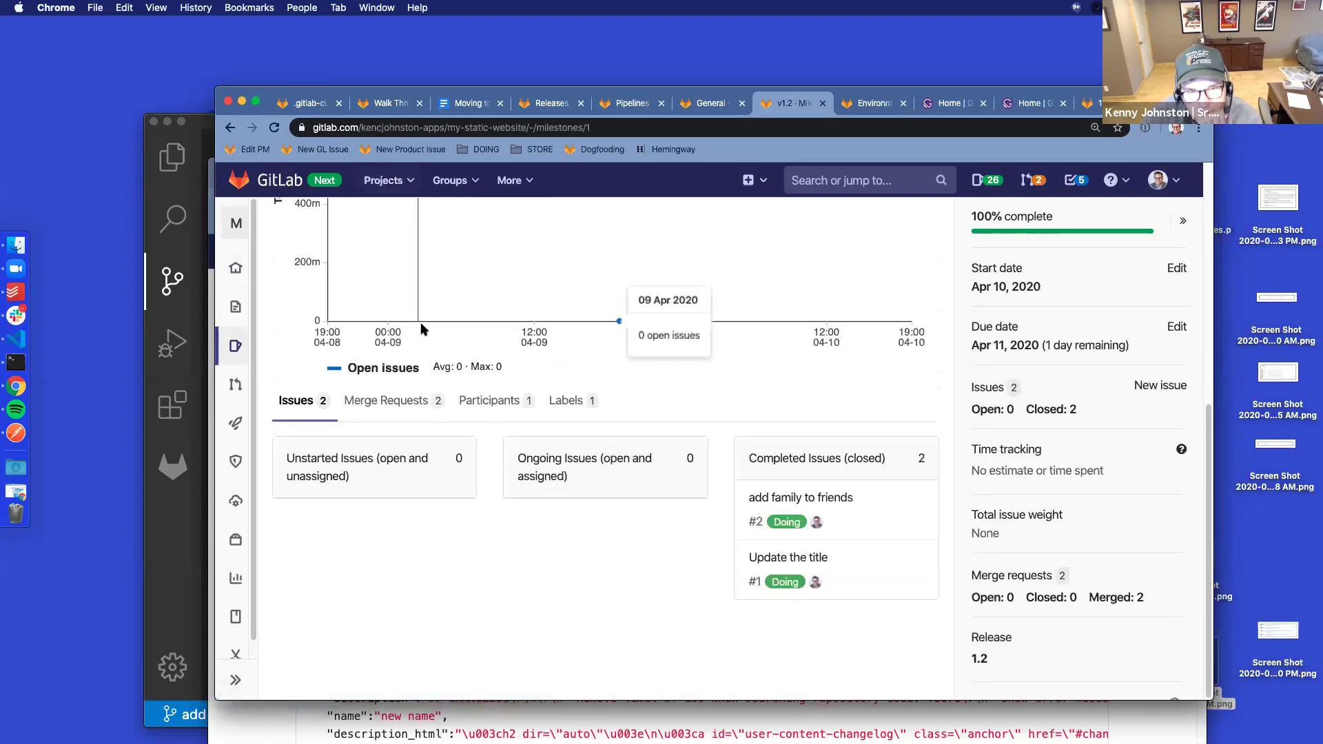
scroll(391, 317, "up", 5)
left_click(229, 128)
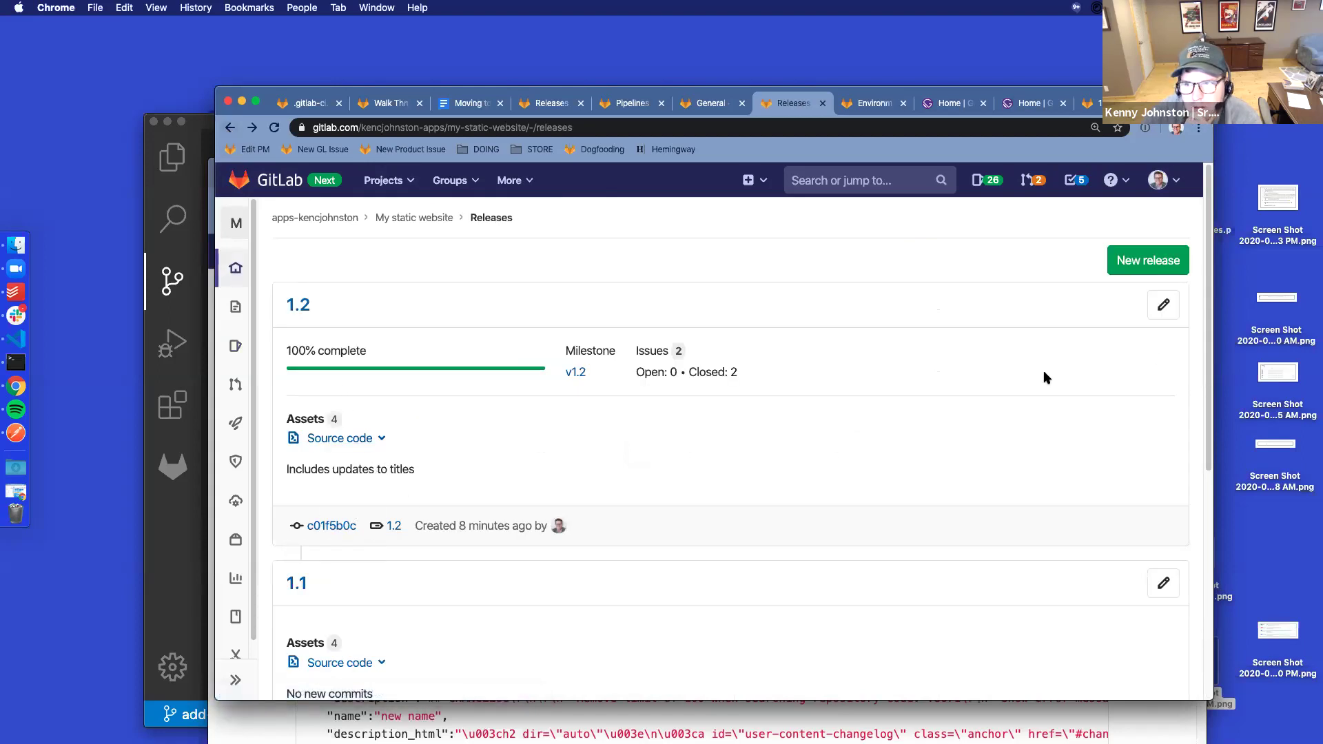
scroll(969, 505, "down", 5)
scroll(965, 503, "up", 5)
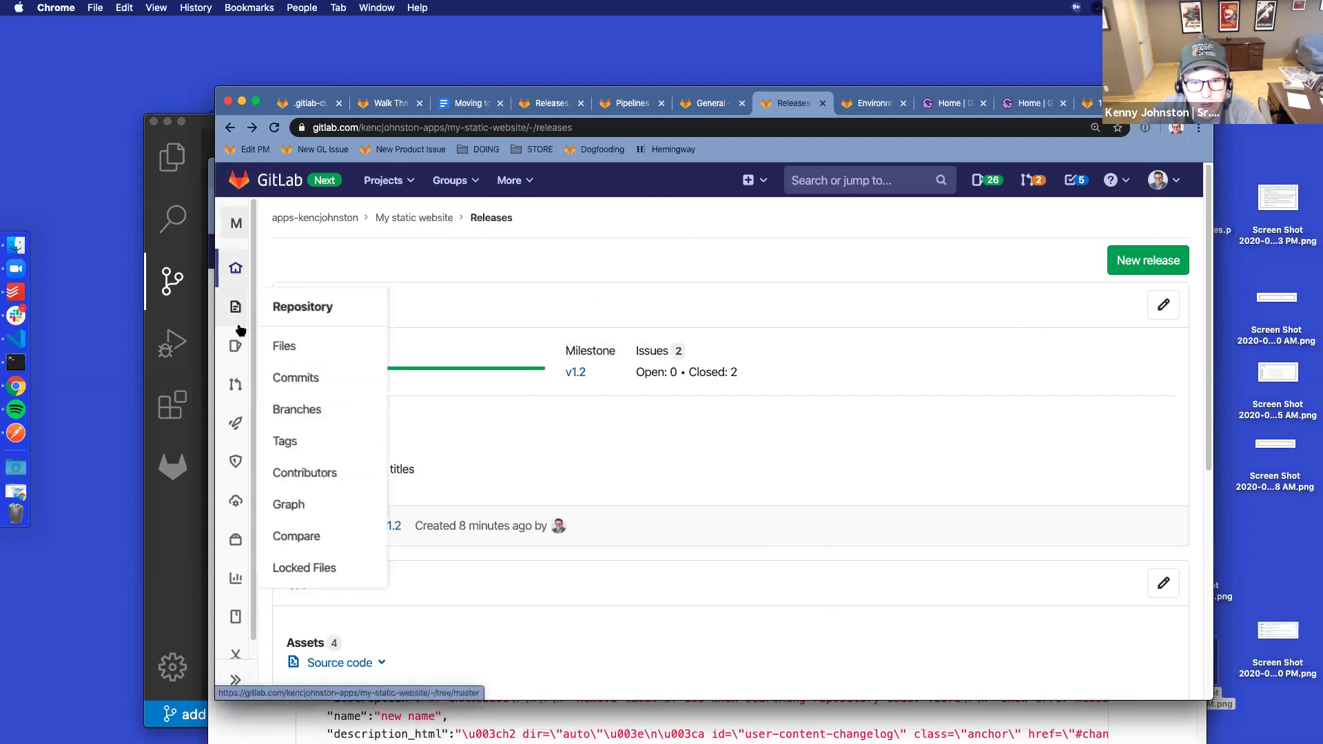
mouse_move(249, 316)
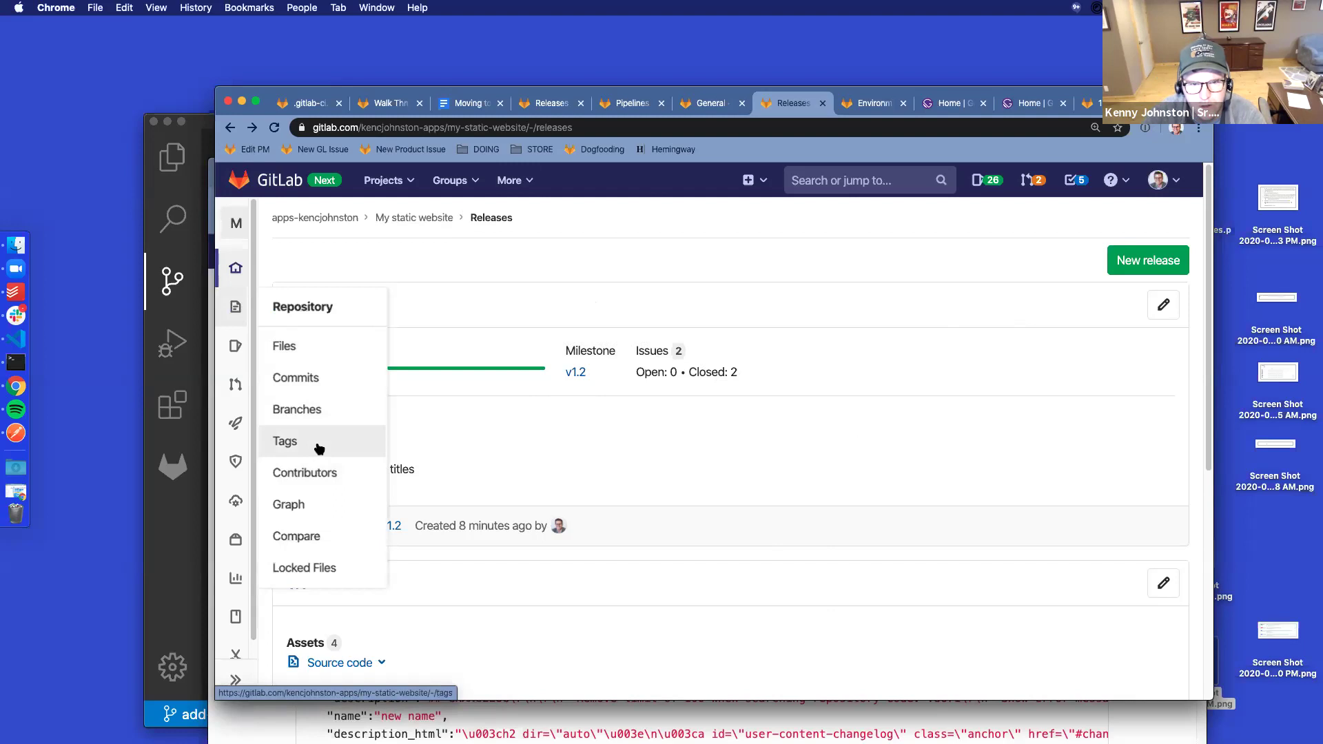
Open tag 1.2 from the Tags list and browse its commits
left_click(362, 442)
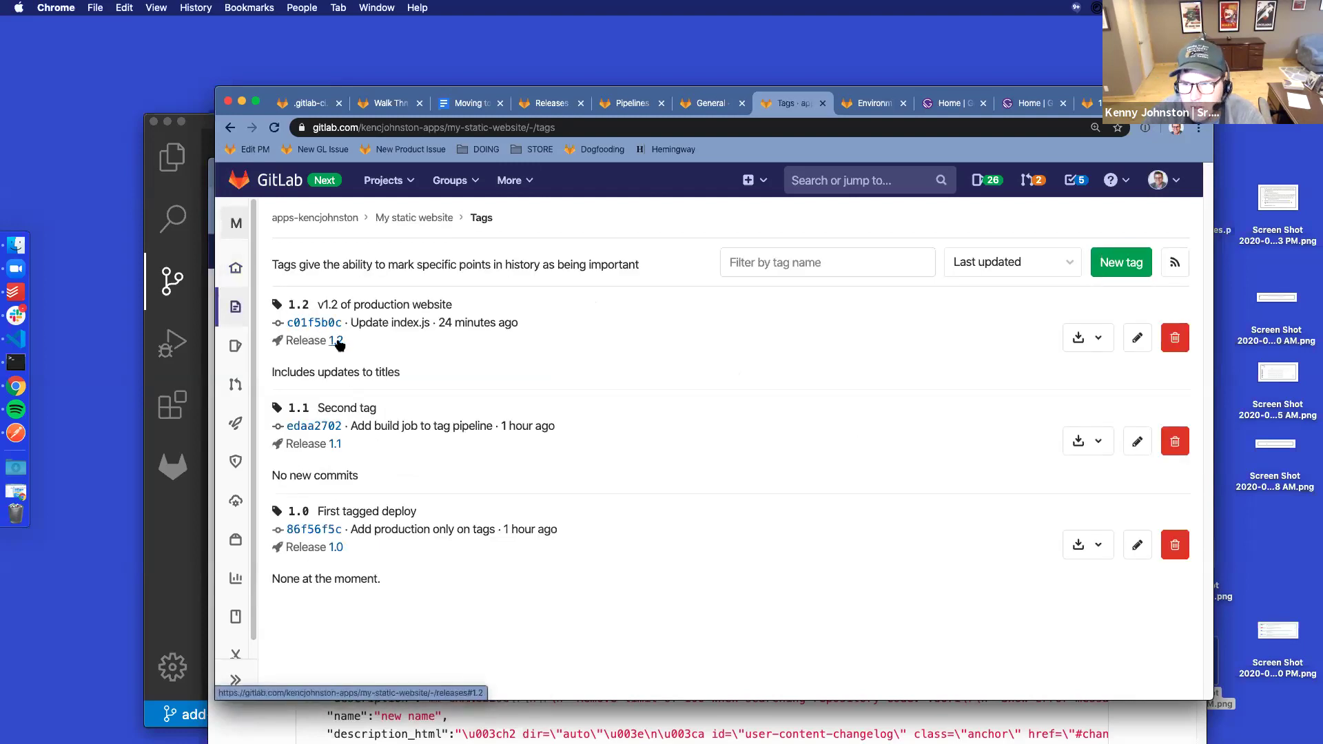
left_click(313, 296)
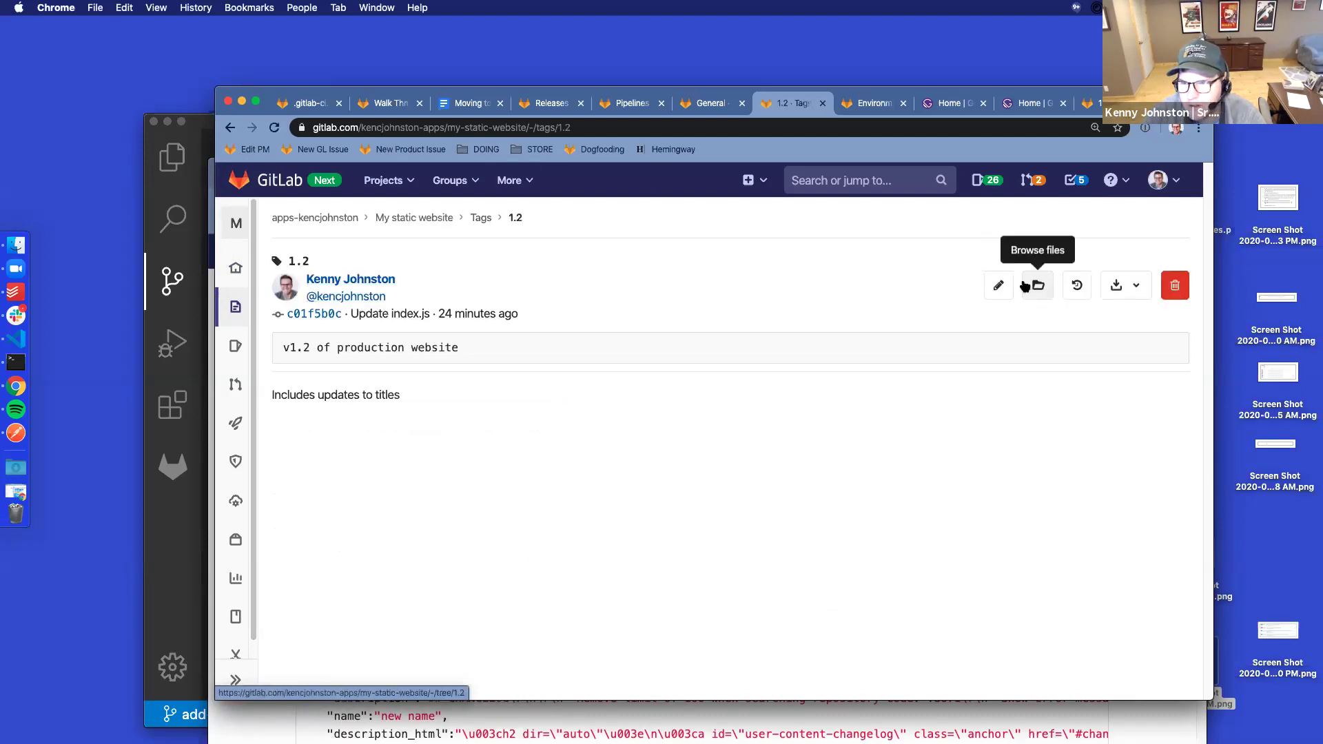
left_click(1079, 288)
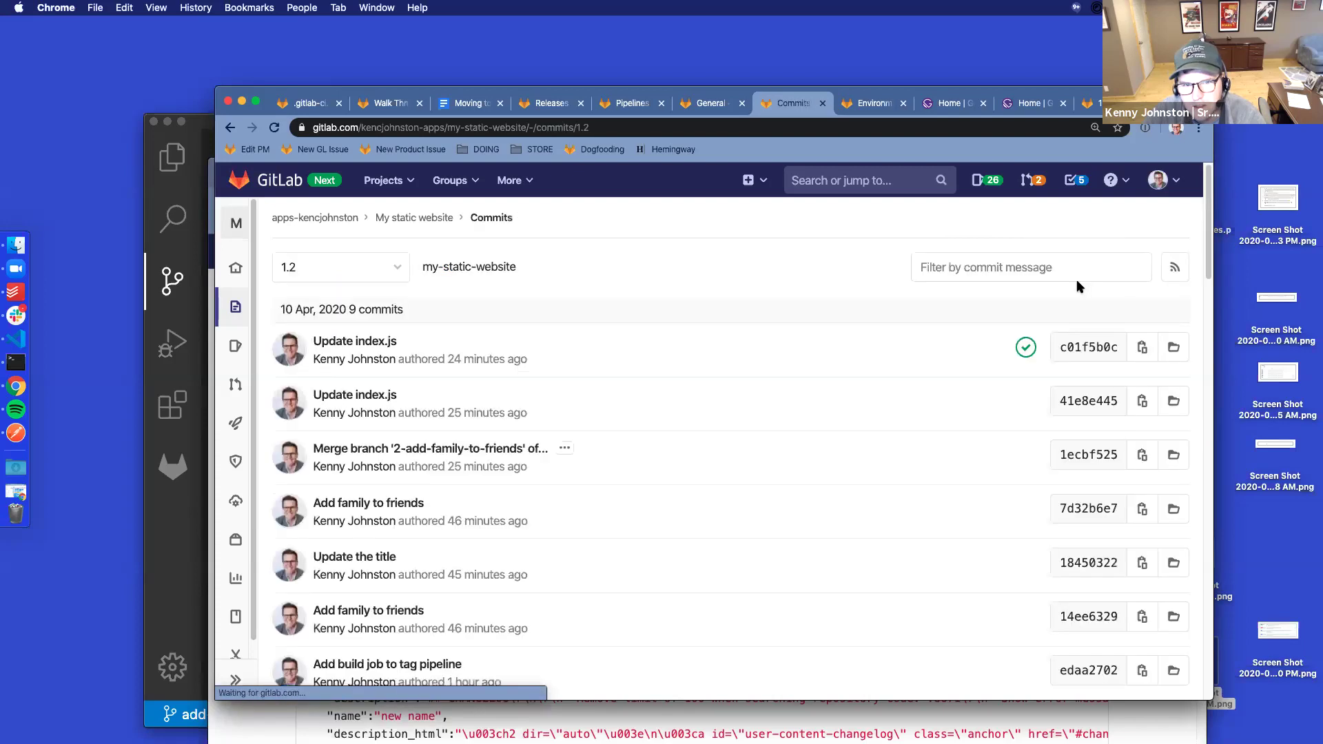
scroll(599, 390, "down", 8)
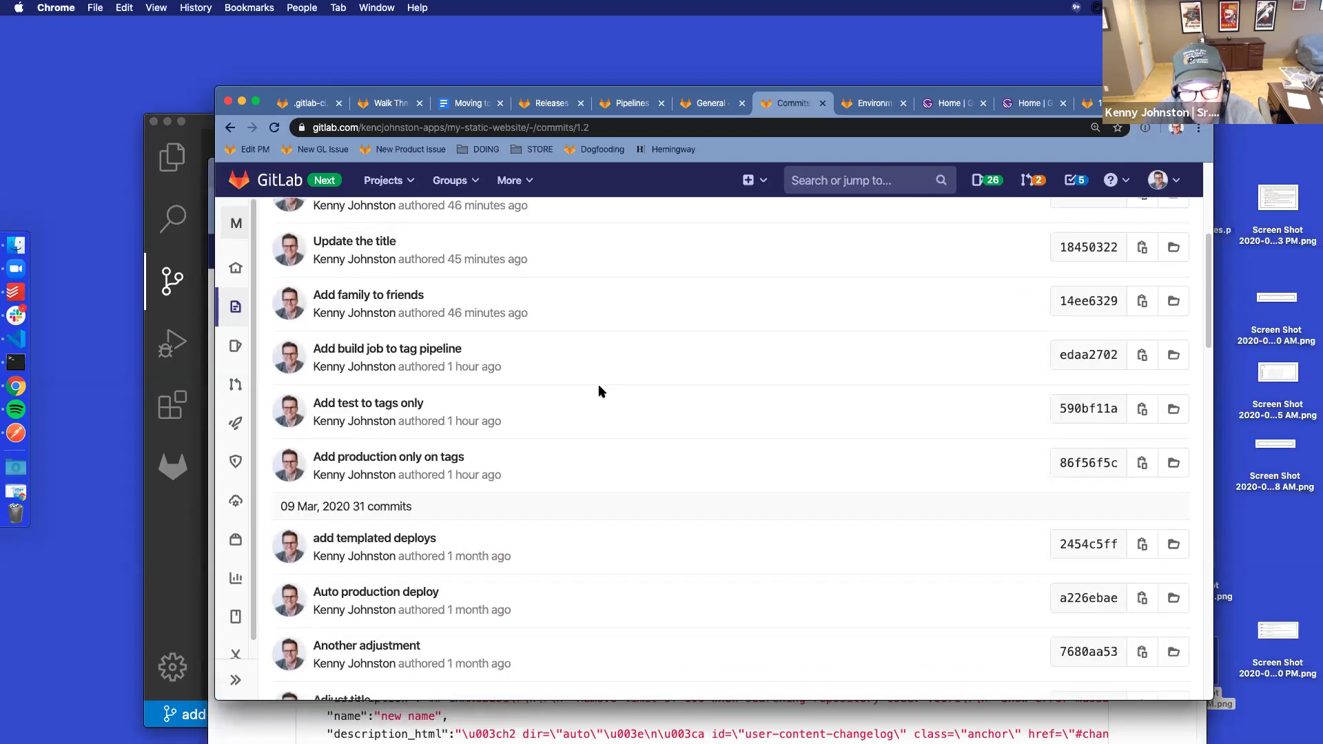
scroll(598, 388, "down", 5)
scroll(598, 387, "up", 15)
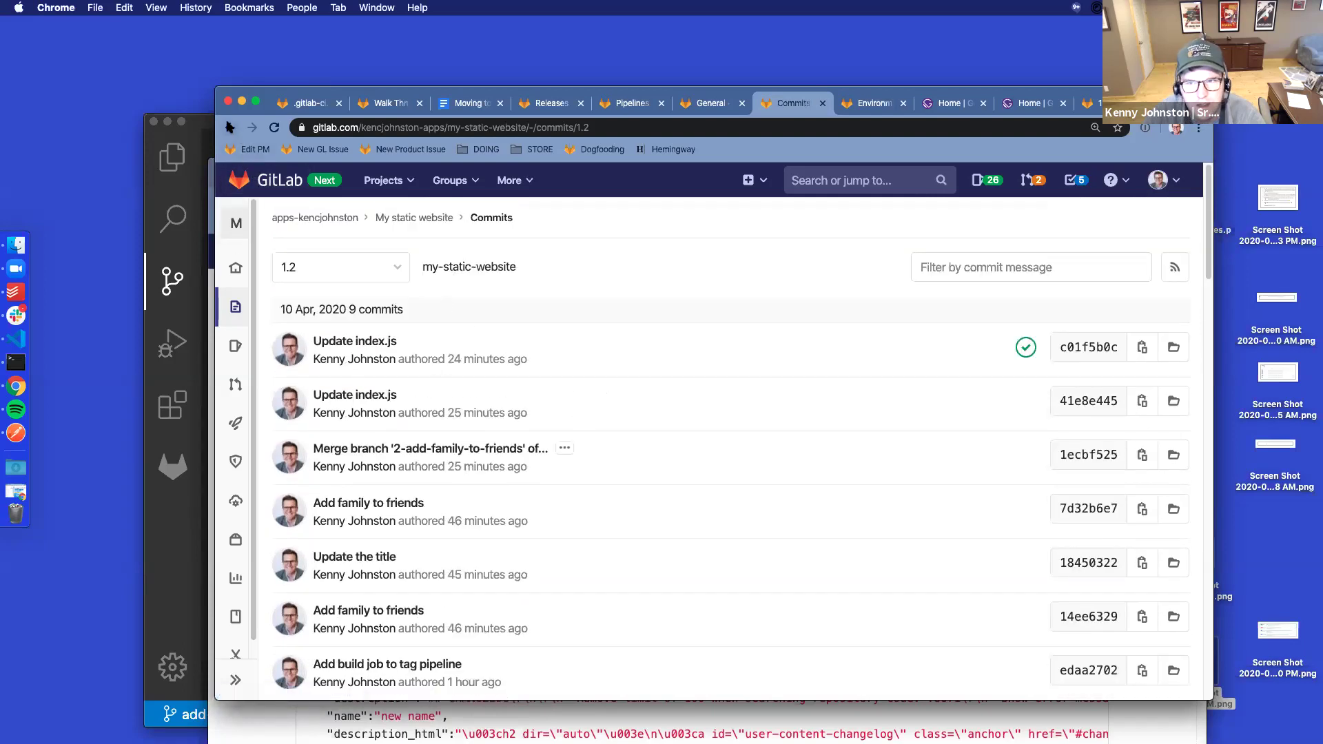
Compare with tag 1.1's commits, then switch the ref back to 1.2
left_click(384, 267)
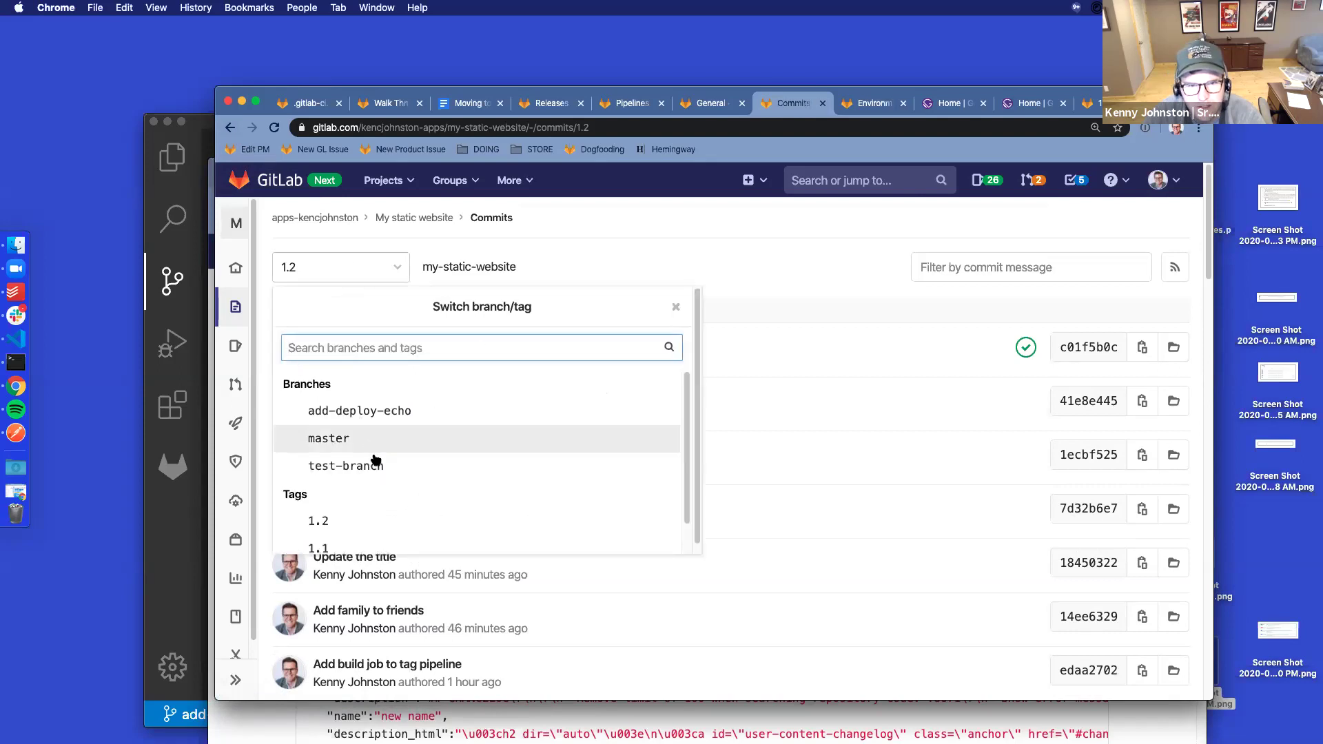
scroll(365, 508, "down", 1)
left_click(362, 513)
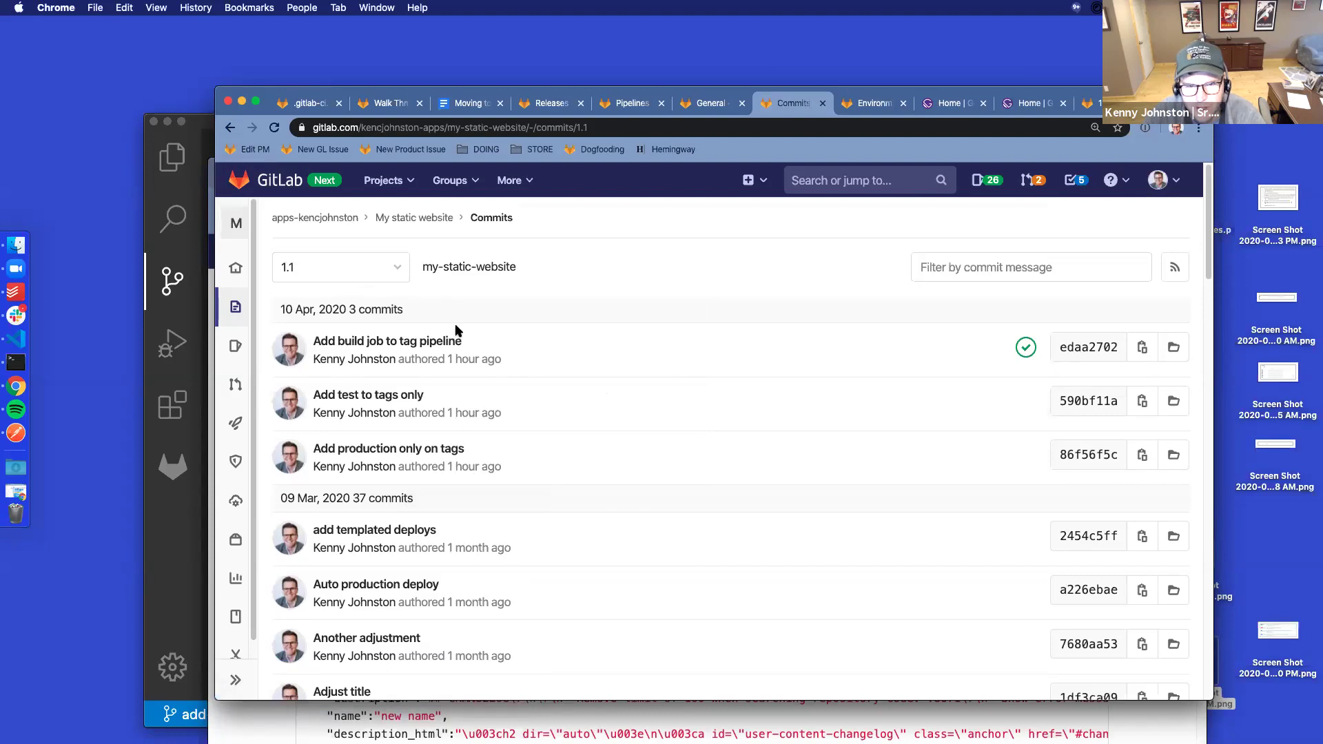
left_click(348, 266)
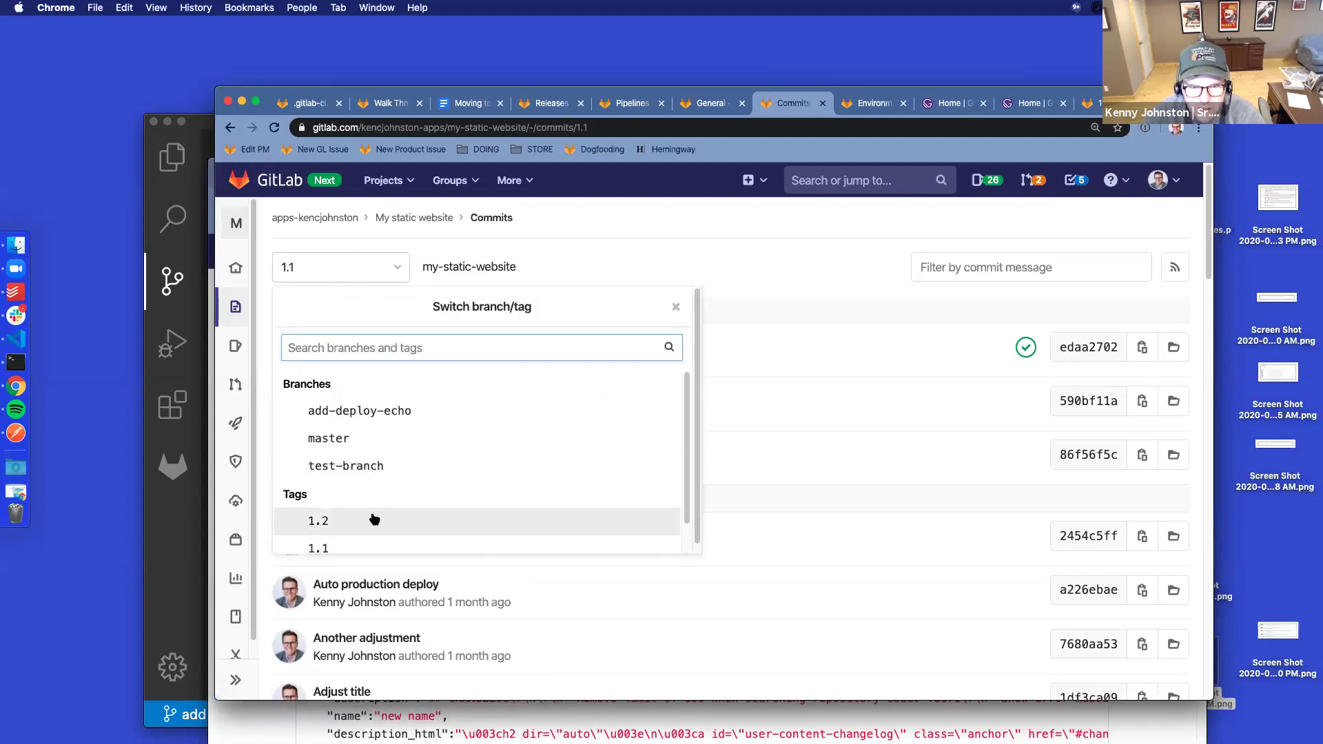
left_click(374, 518)
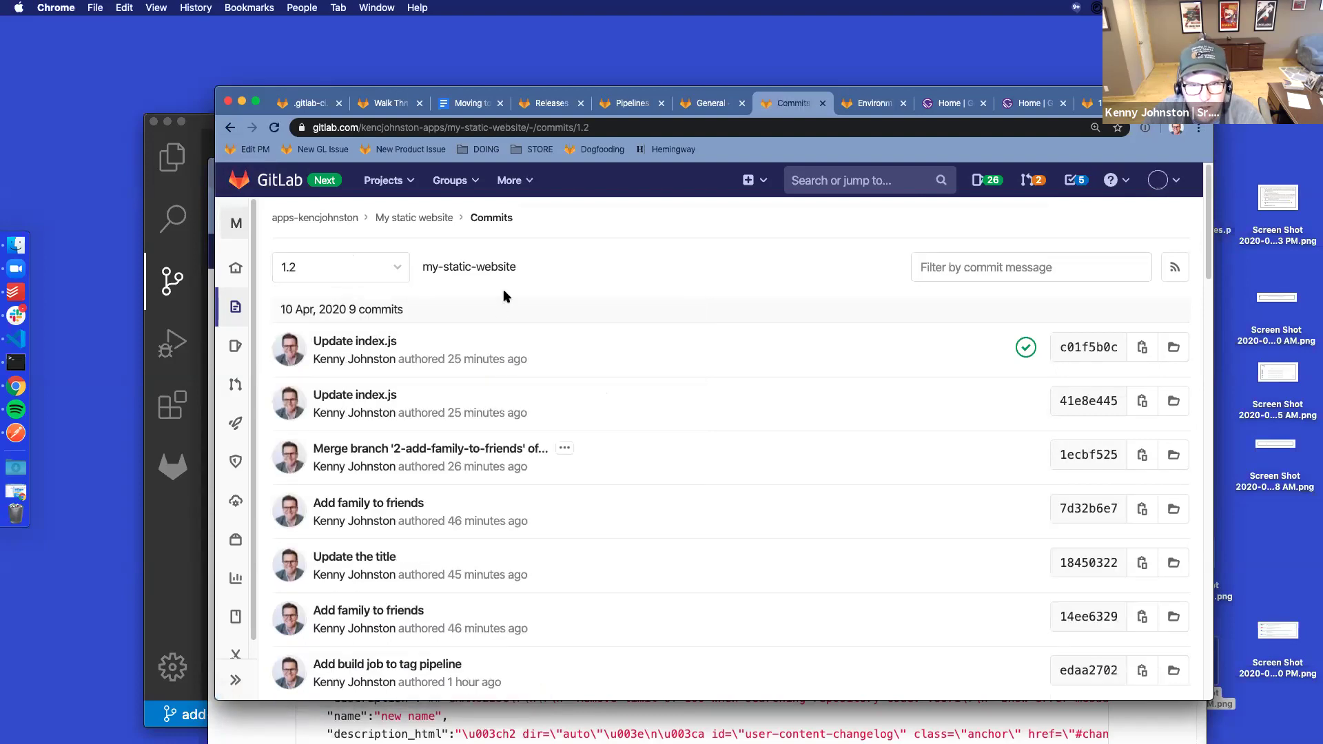
scroll(597, 334, "down", 10)
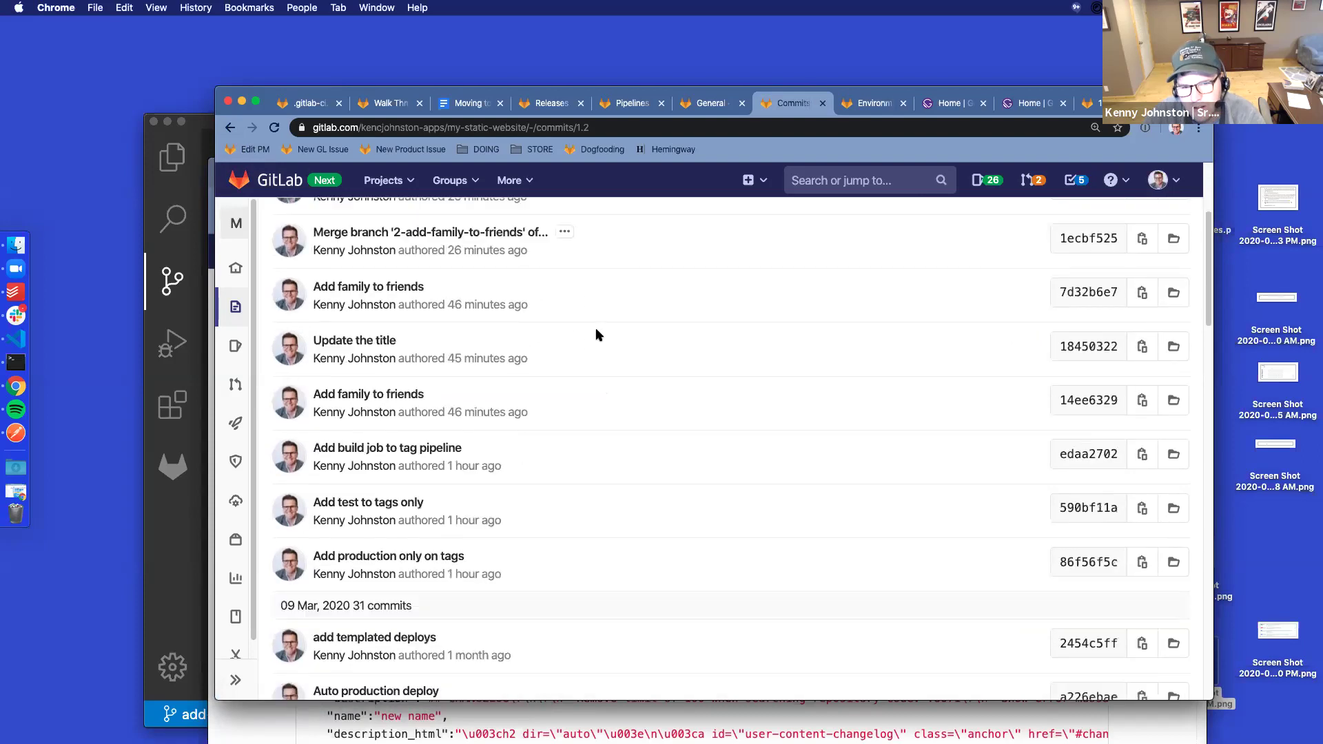
scroll(597, 335, "up", 10)
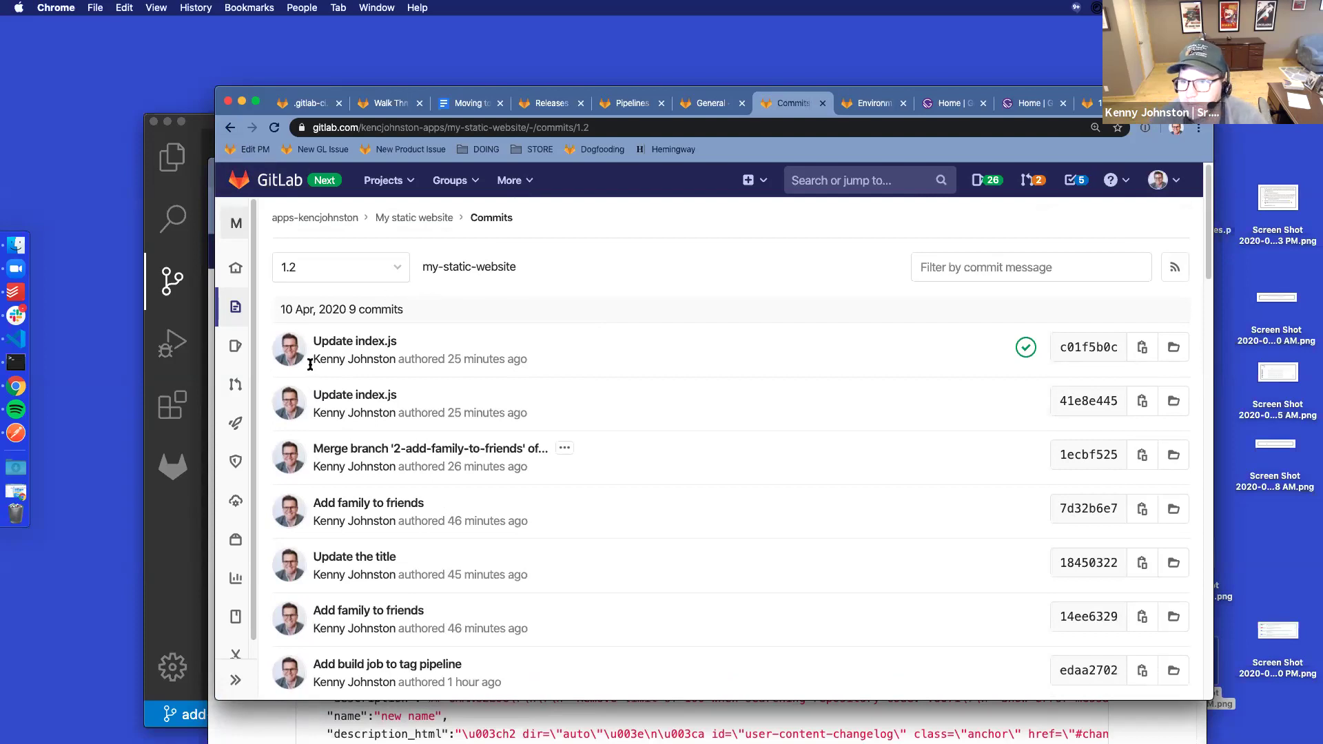
Visit the Releases list and 3 Releases, ending on the My static website overview
mouse_move(236, 311)
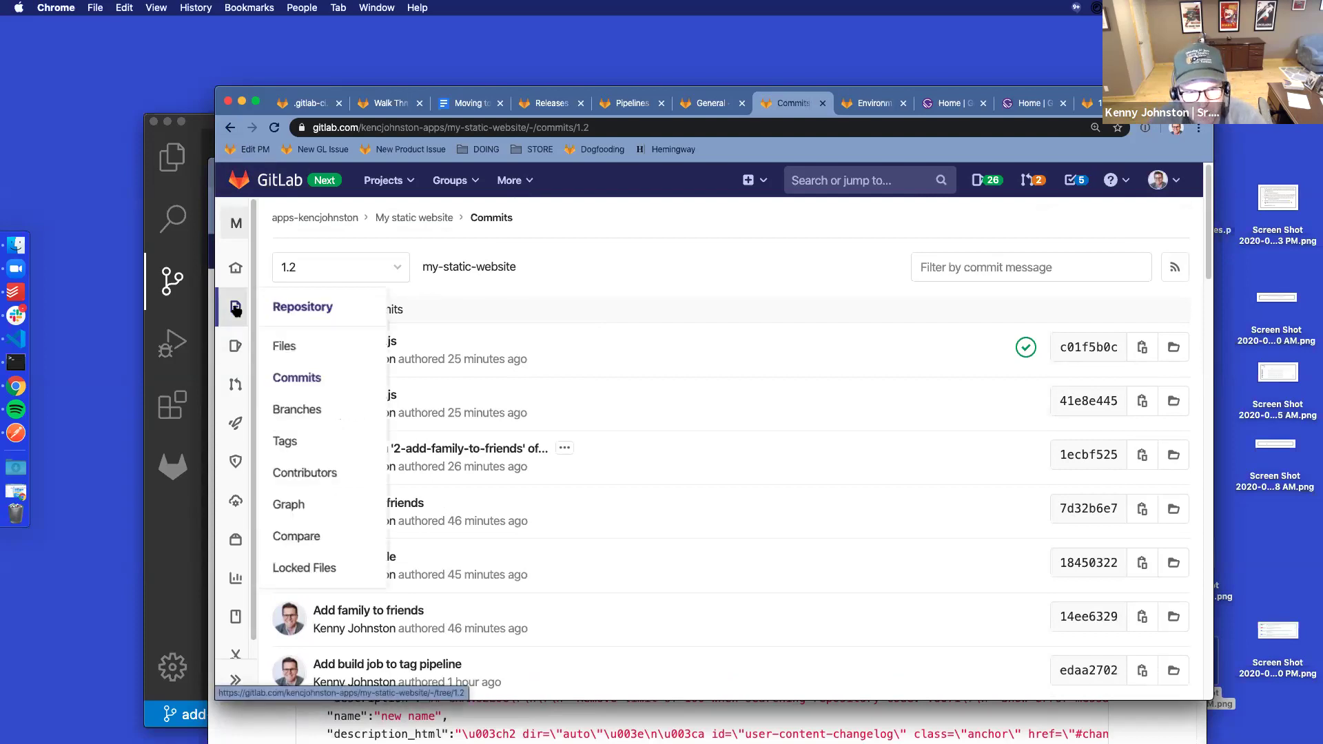
mouse_move(236, 268)
left_click(309, 376)
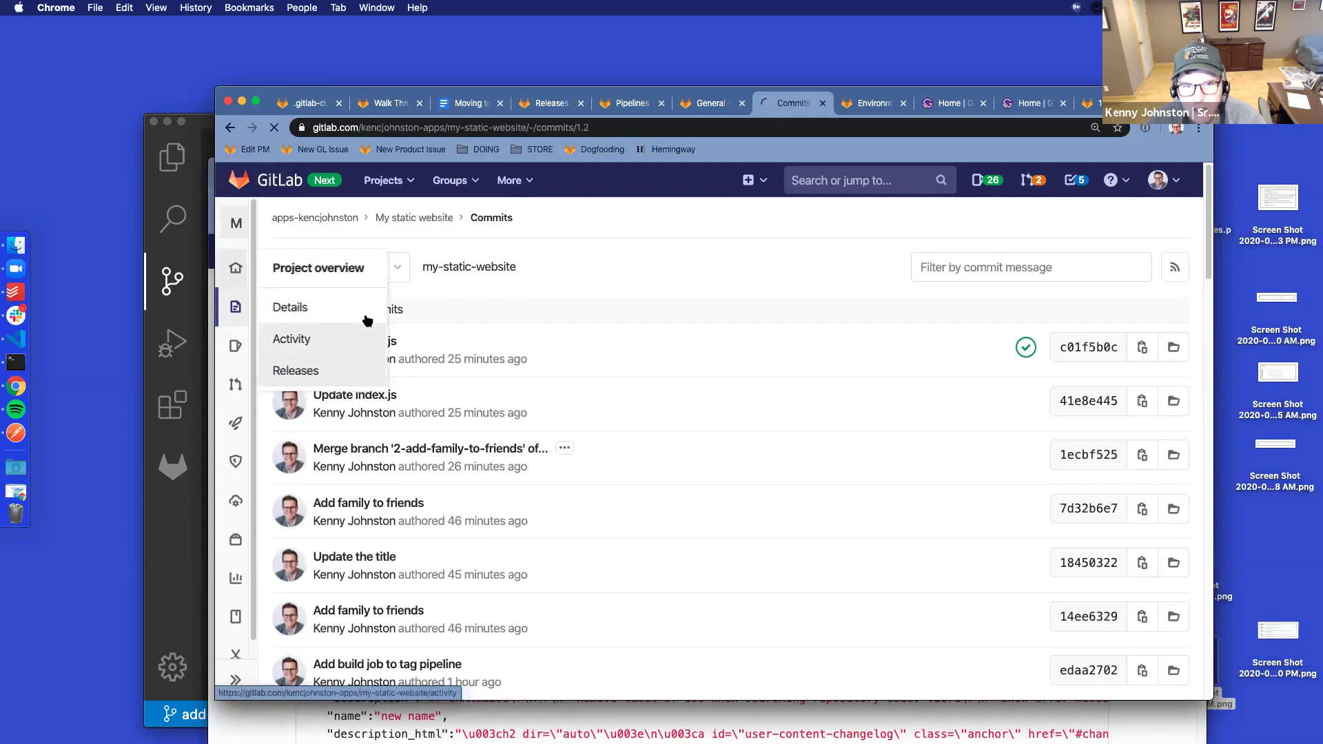
left_click(434, 220)
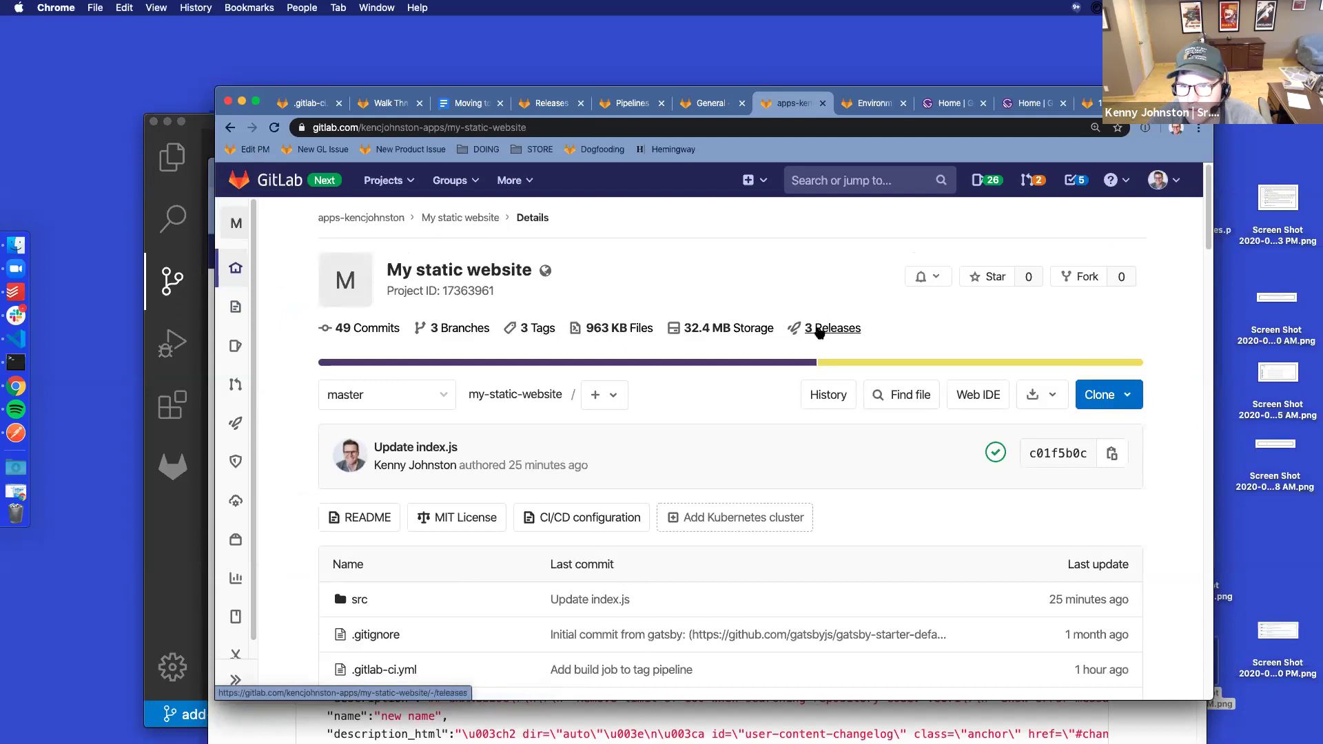
left_click(819, 330)
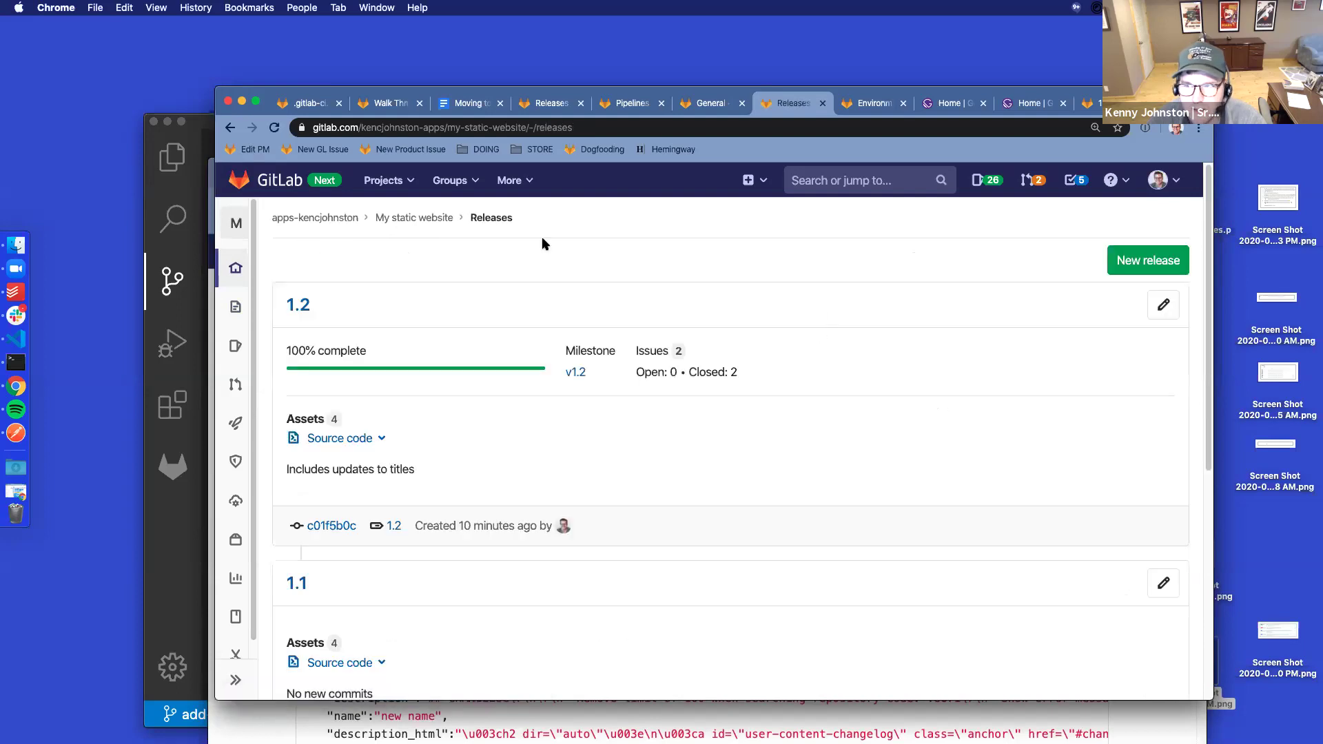
left_click(230, 128)
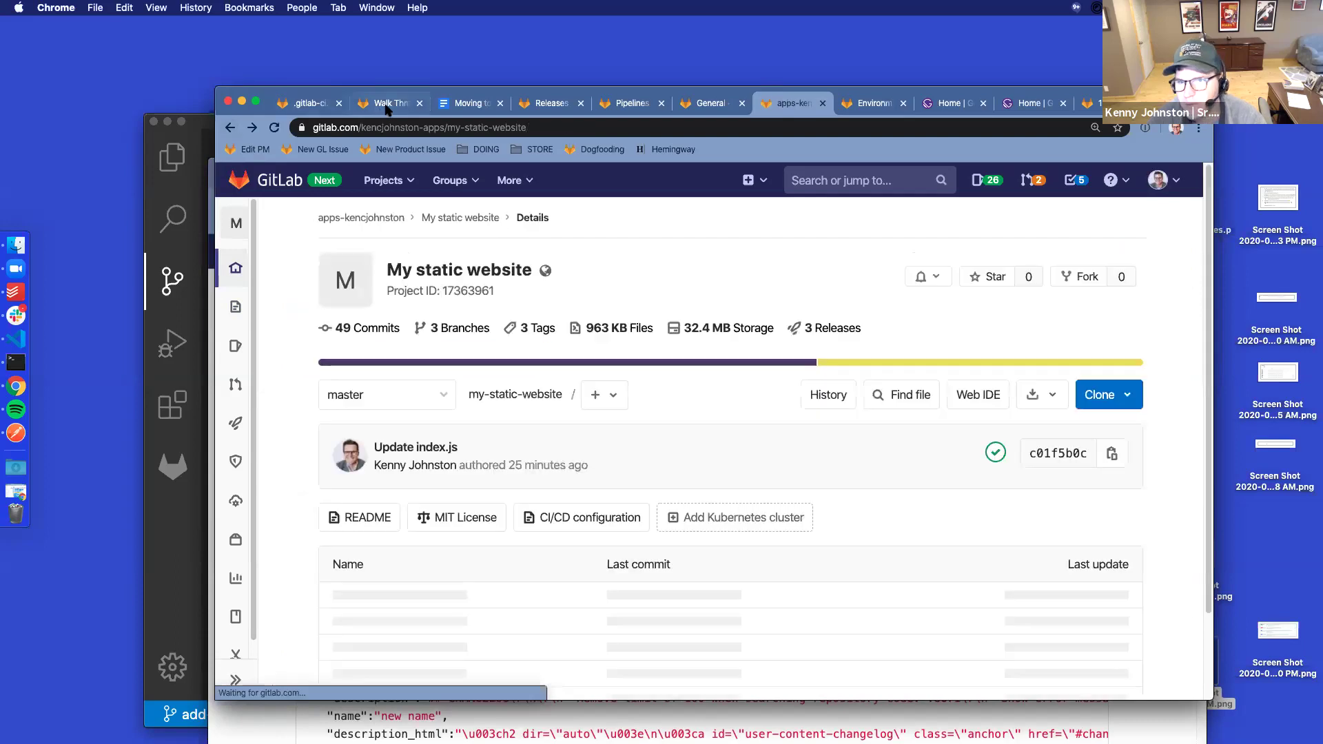